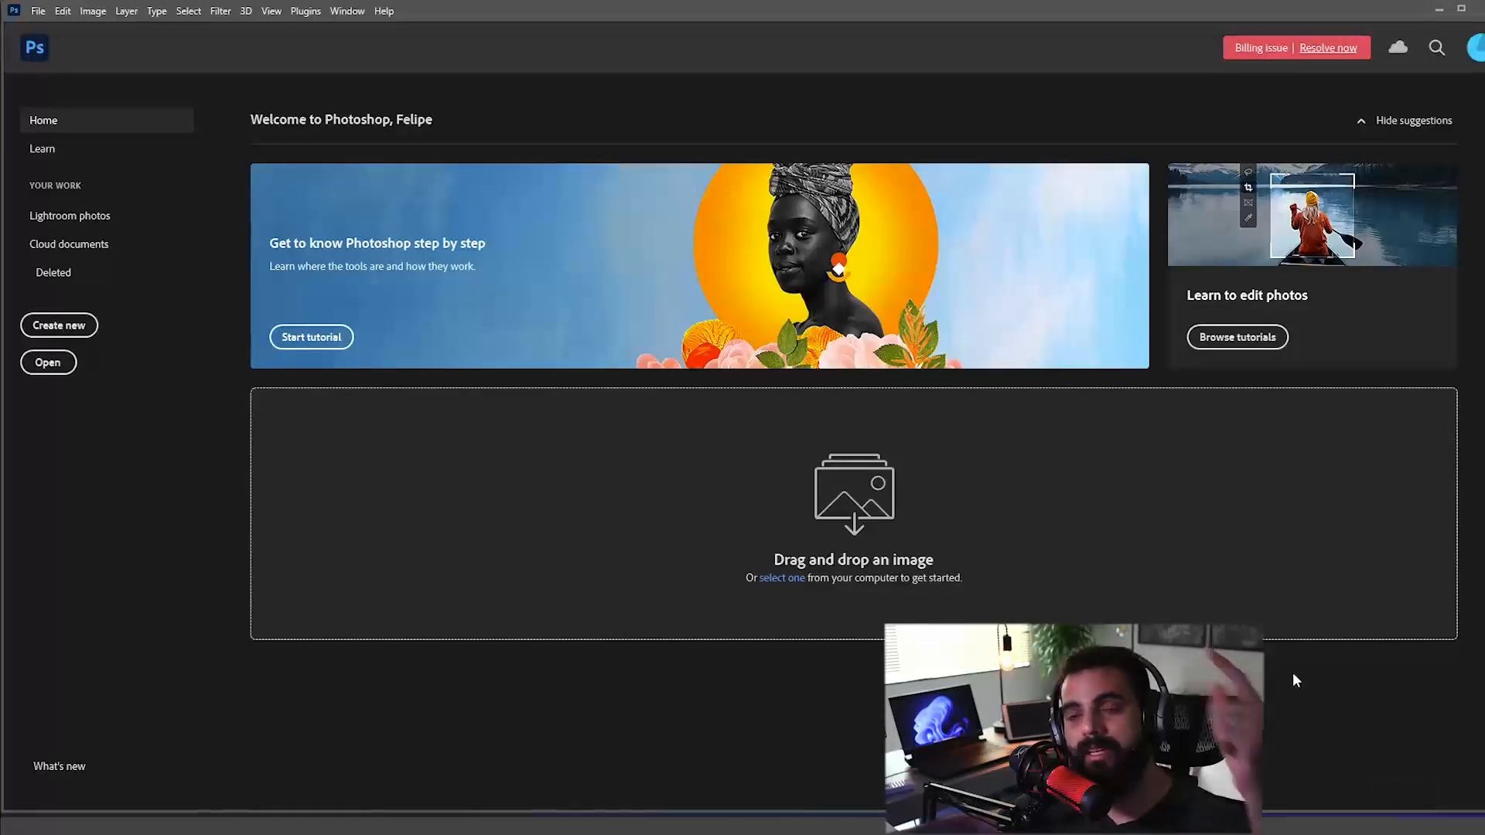
Step: Switch to the browser and show the seamless texture image results with the stone tile pattern example
left_click(1210, 825)
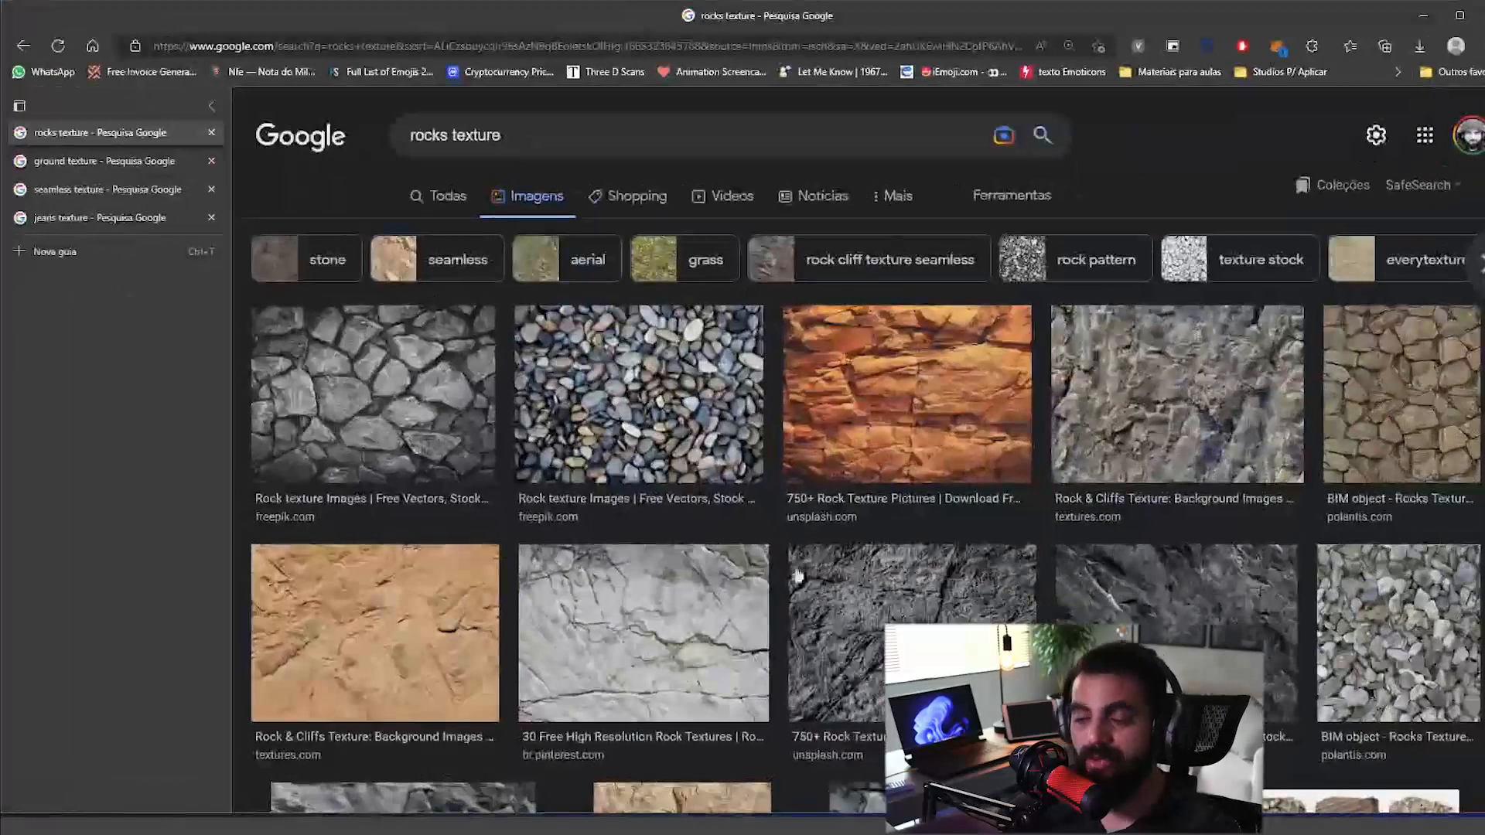
left_click(126, 163)
left_click(128, 188)
scroll(929, 505, "up", 3)
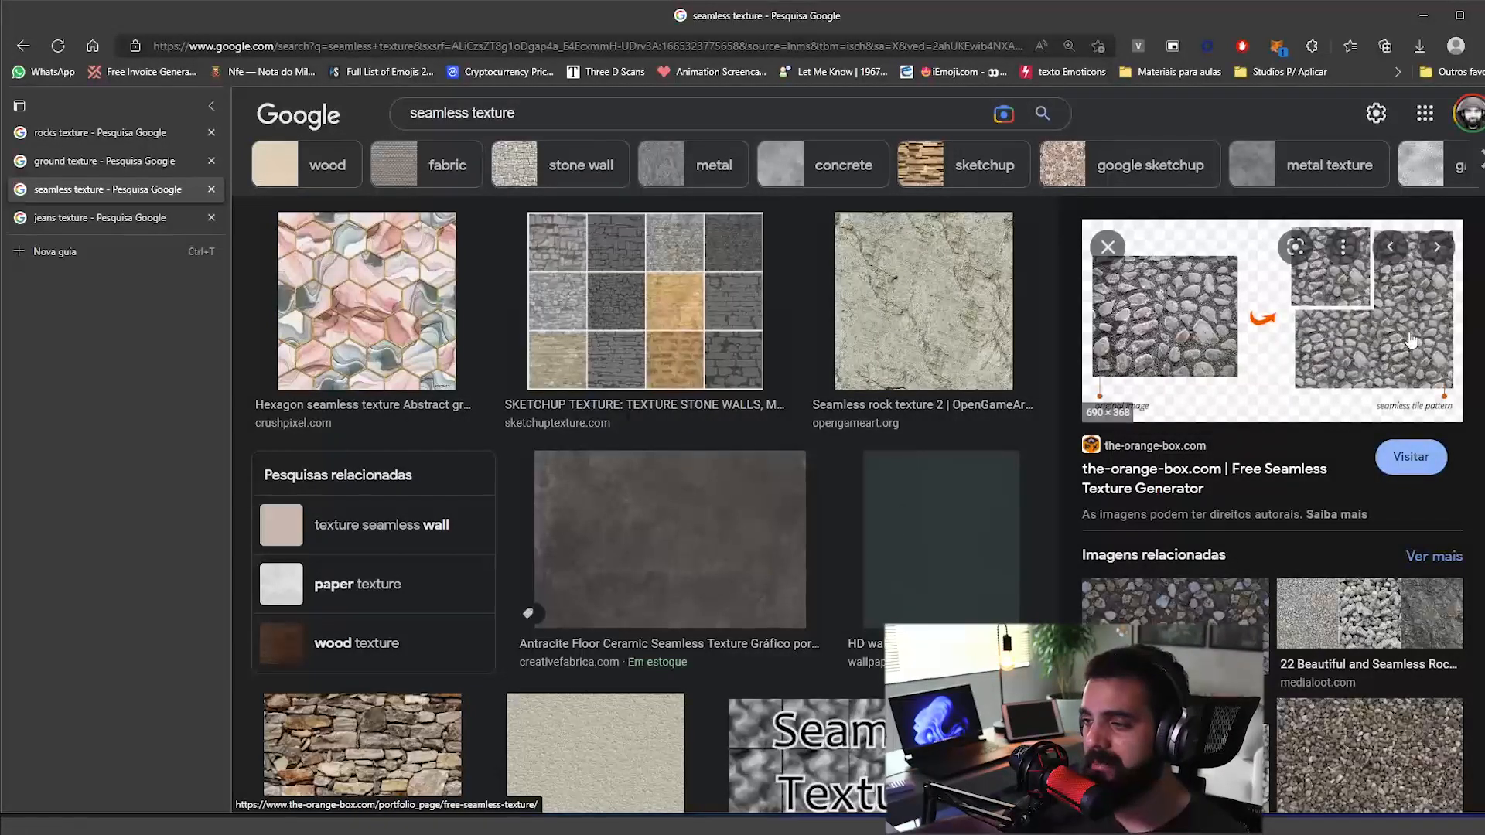
Step: Outline the repeating tiles of the seamless stone pattern on a screen capture and discard the capture
key("Print")
mouse_move(1052, 184)
left_mouse_down()
mouse_move(1484, 543)
mouse_move(1048, 182)
left_mouse_up()
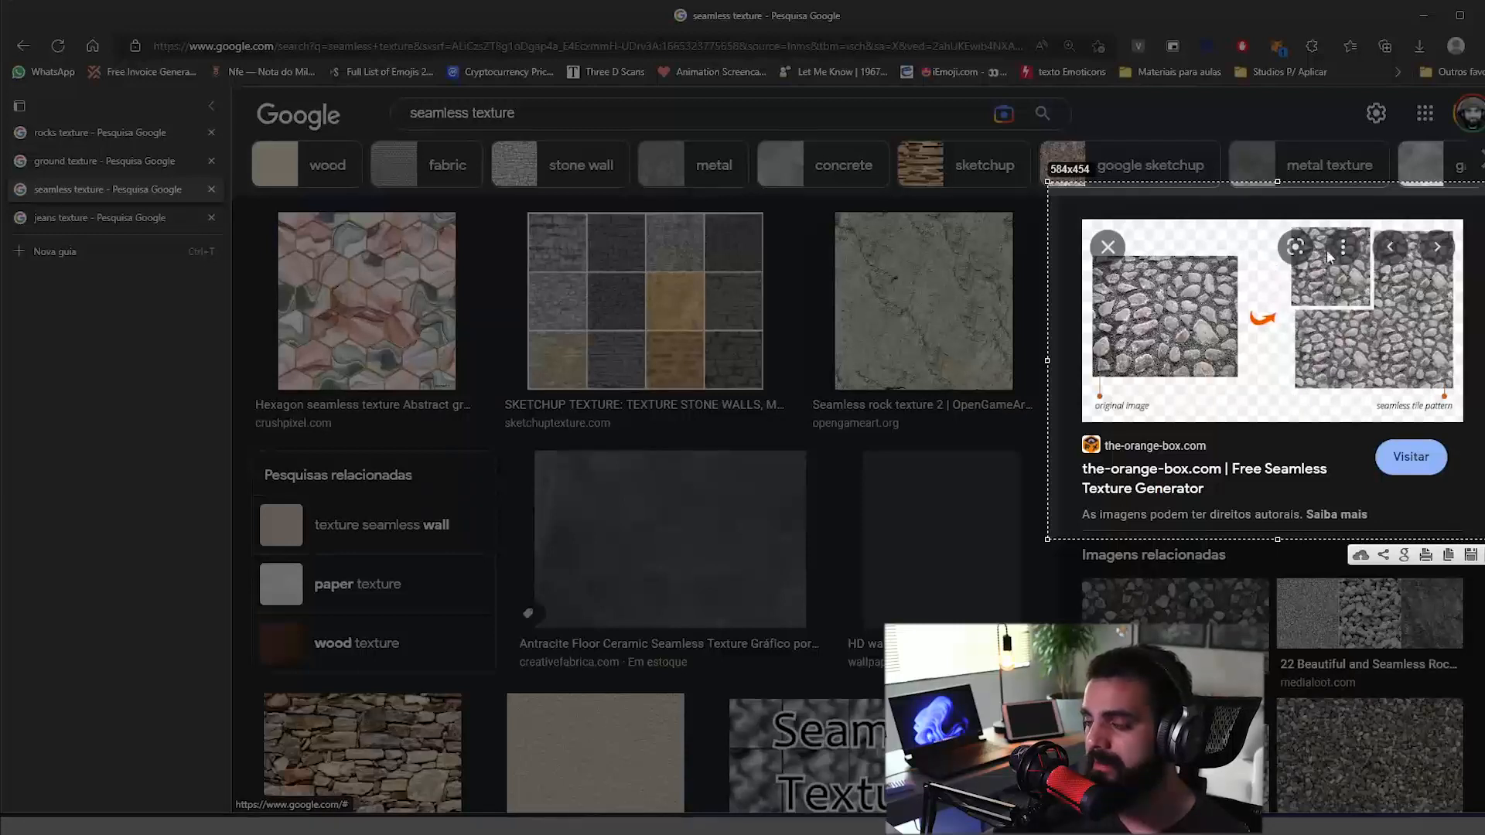
mouse_move(1278, 232)
left_mouse_down()
mouse_move(1247, 316)
mouse_move(1343, 447)
mouse_move(1458, 428)
mouse_move(1477, 318)
mouse_move(1320, 201)
mouse_move(1248, 243)
left_mouse_up()
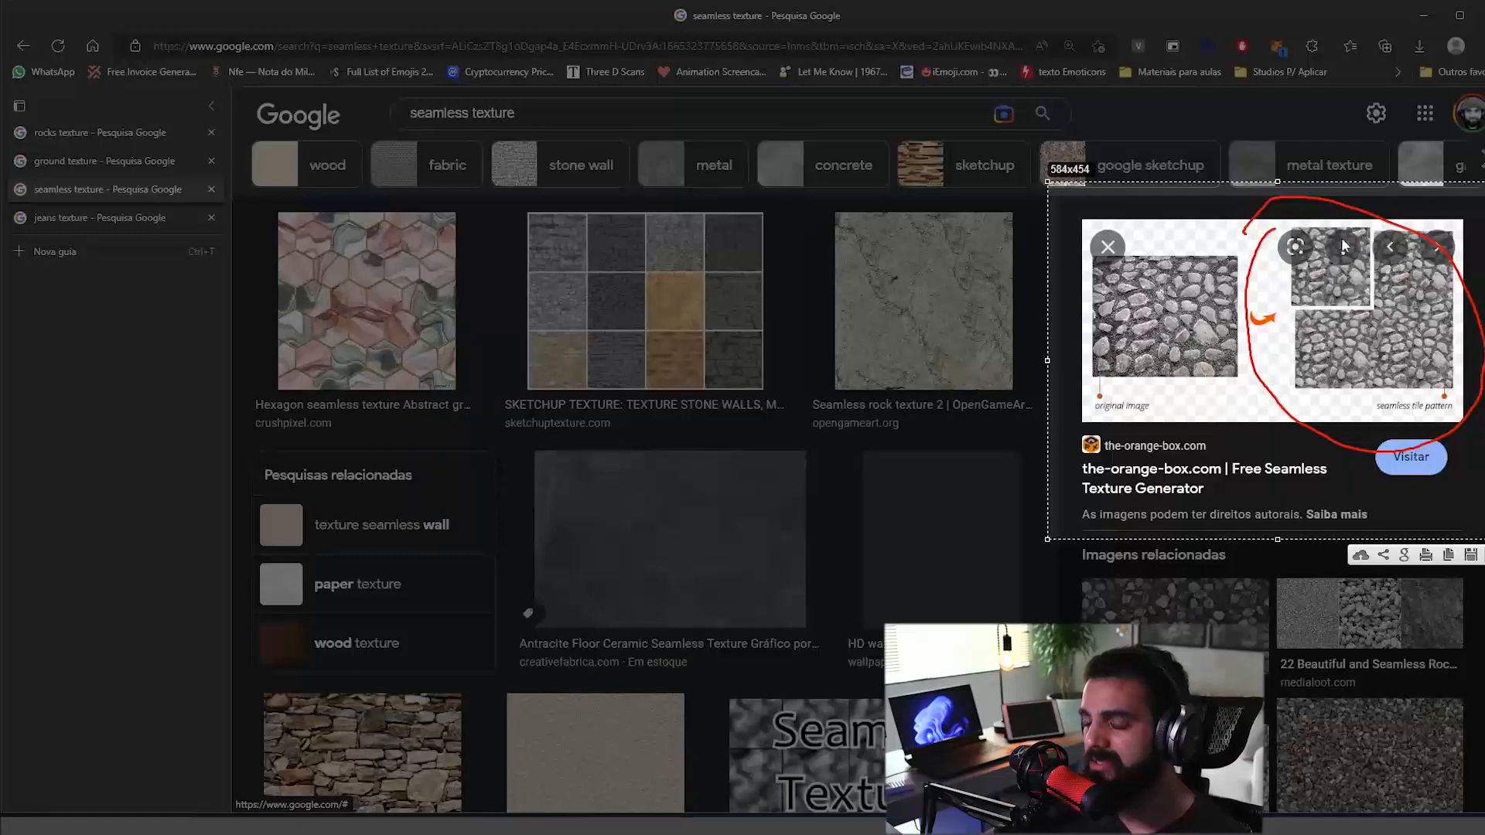
left_click_drag(1293, 236, 1299, 275)
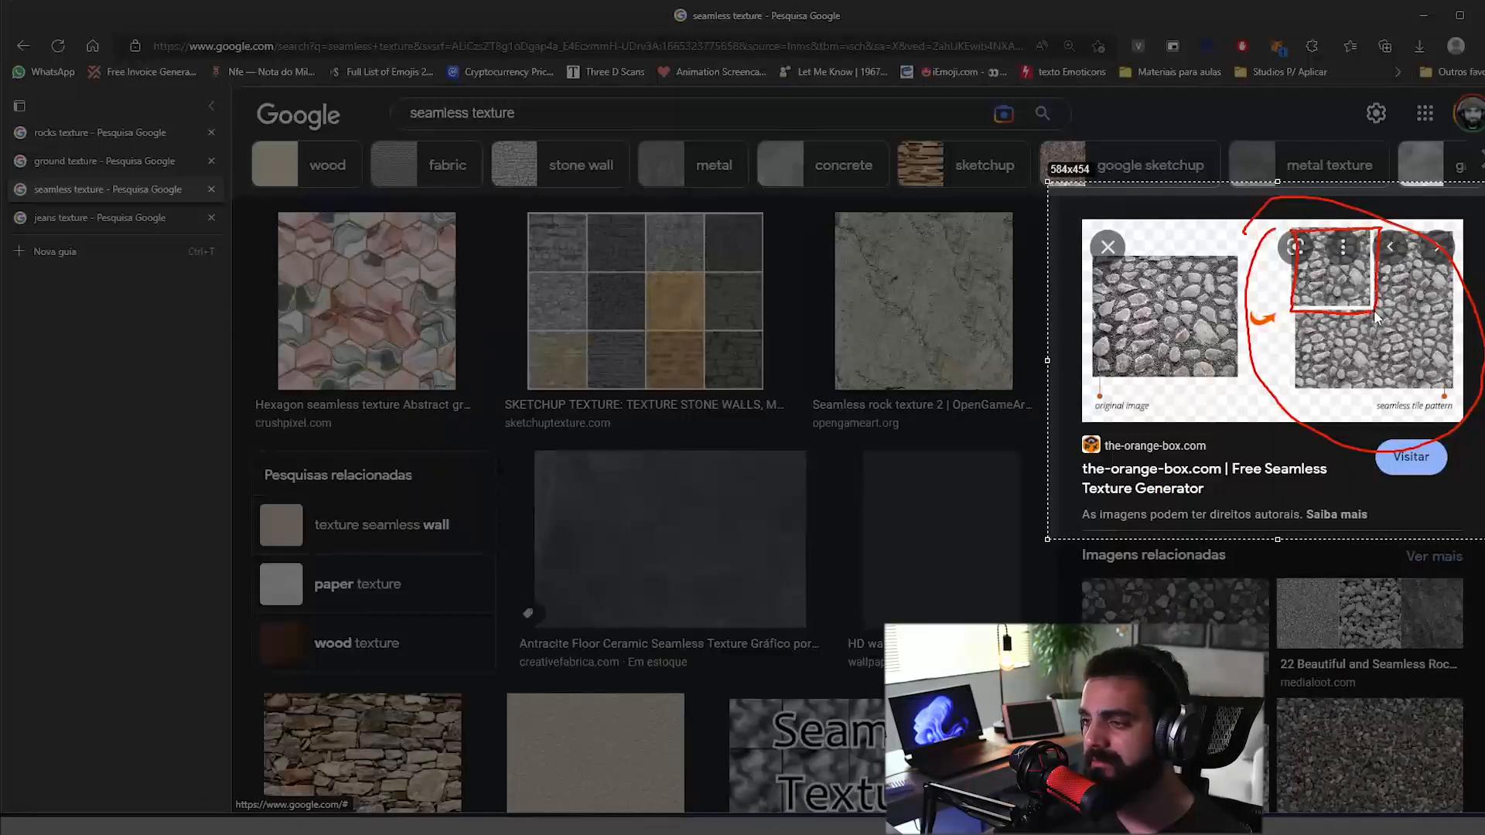
left_click_drag(1375, 313, 1374, 312)
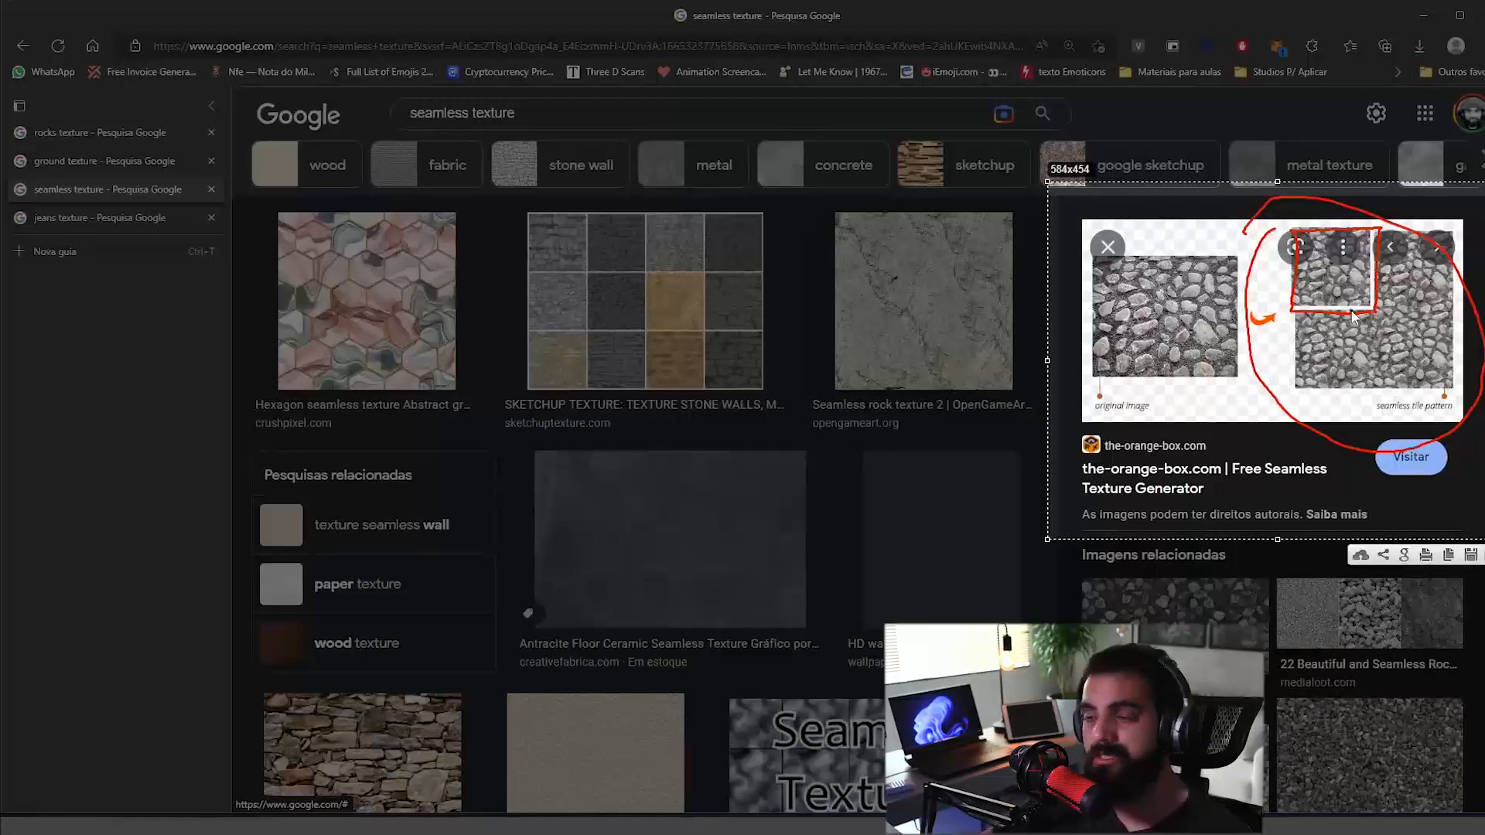
left_click_drag(1367, 253, 1409, 244)
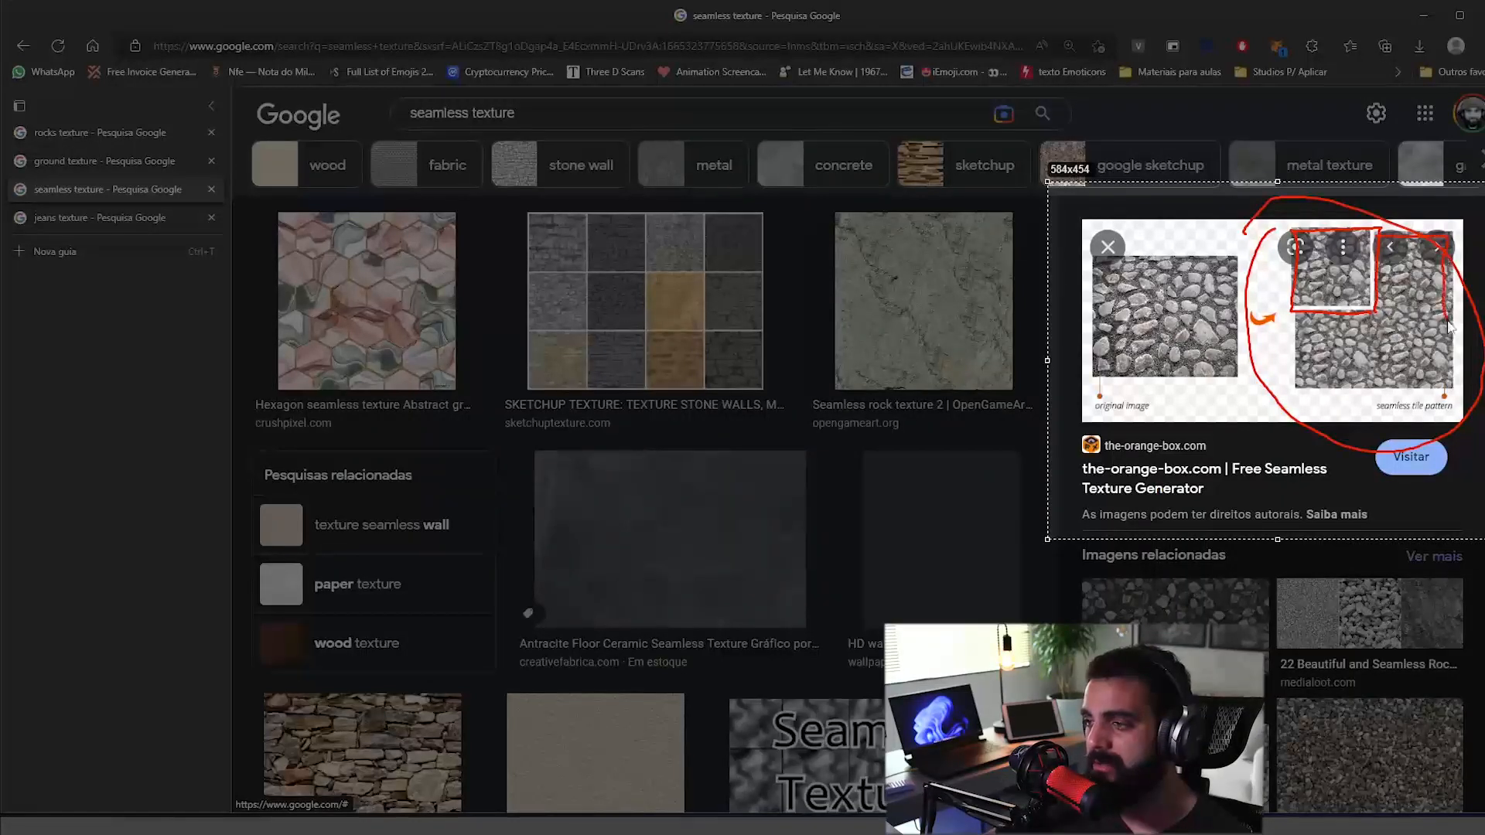
left_click_drag(1449, 324, 1447, 320)
mouse_move(1291, 313)
left_mouse_down()
mouse_move(1299, 397)
mouse_move(1370, 375)
mouse_move(1378, 329)
mouse_move(1375, 378)
left_mouse_up()
left_click_drag(1435, 321, 1392, 327)
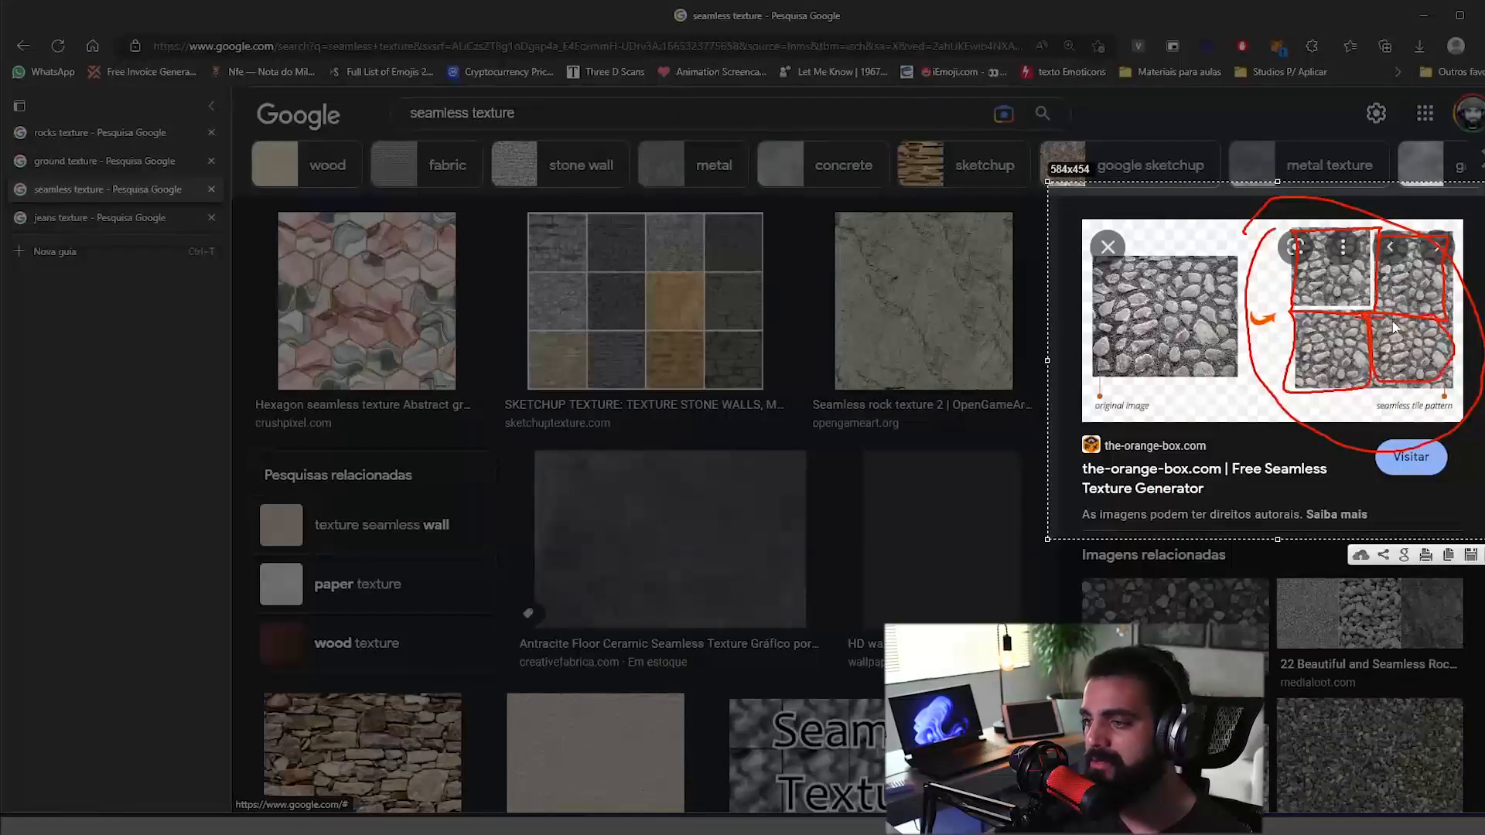
left_click_drag(1302, 271, 1440, 280)
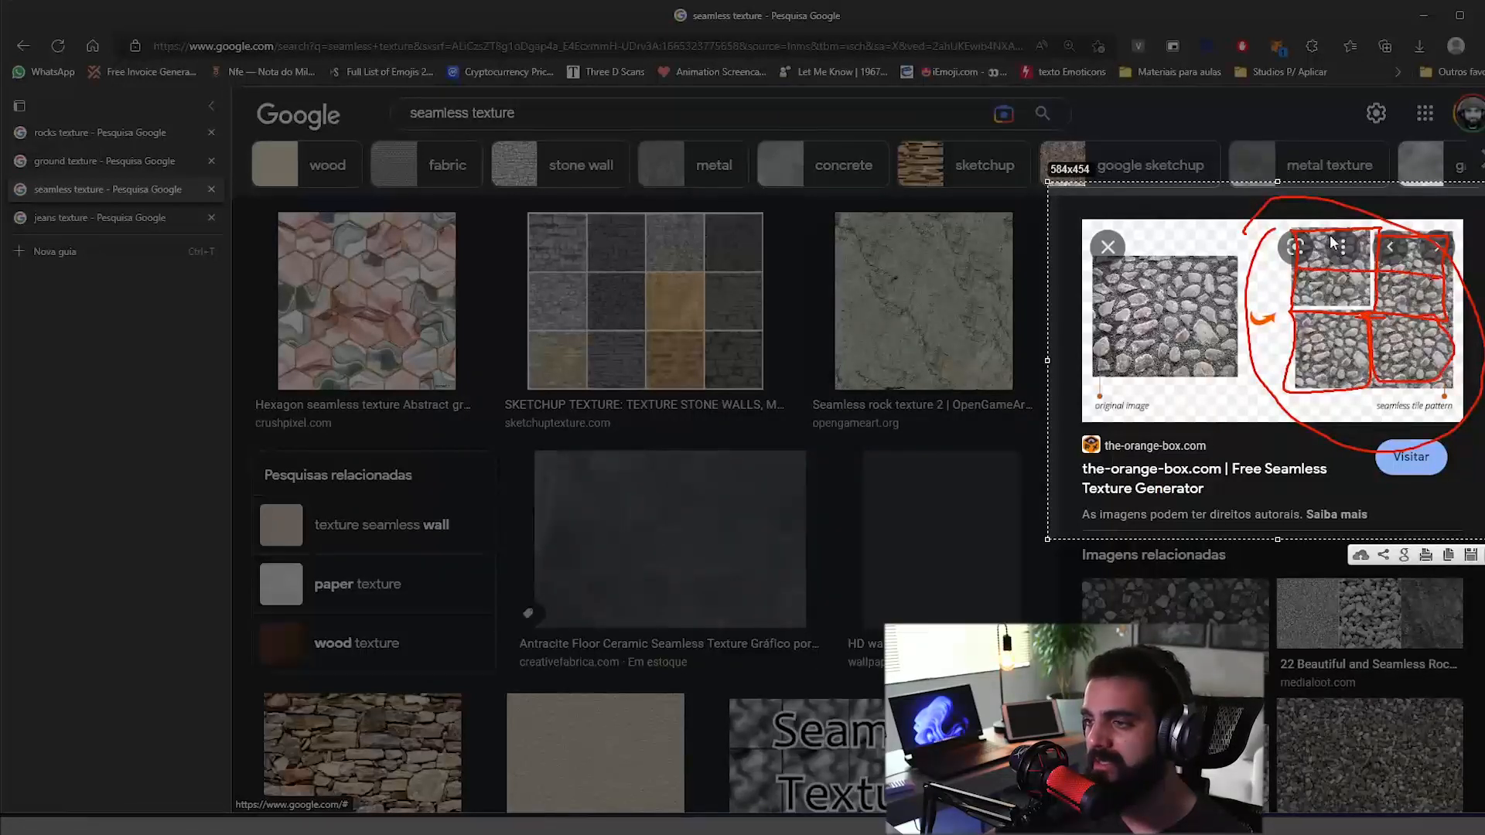
mouse_move(1337, 230)
left_mouse_down()
mouse_move(1331, 370)
mouse_move(1314, 354)
mouse_move(1436, 357)
mouse_move(1406, 383)
left_mouse_up()
left_click_drag(1408, 240, 1410, 324)
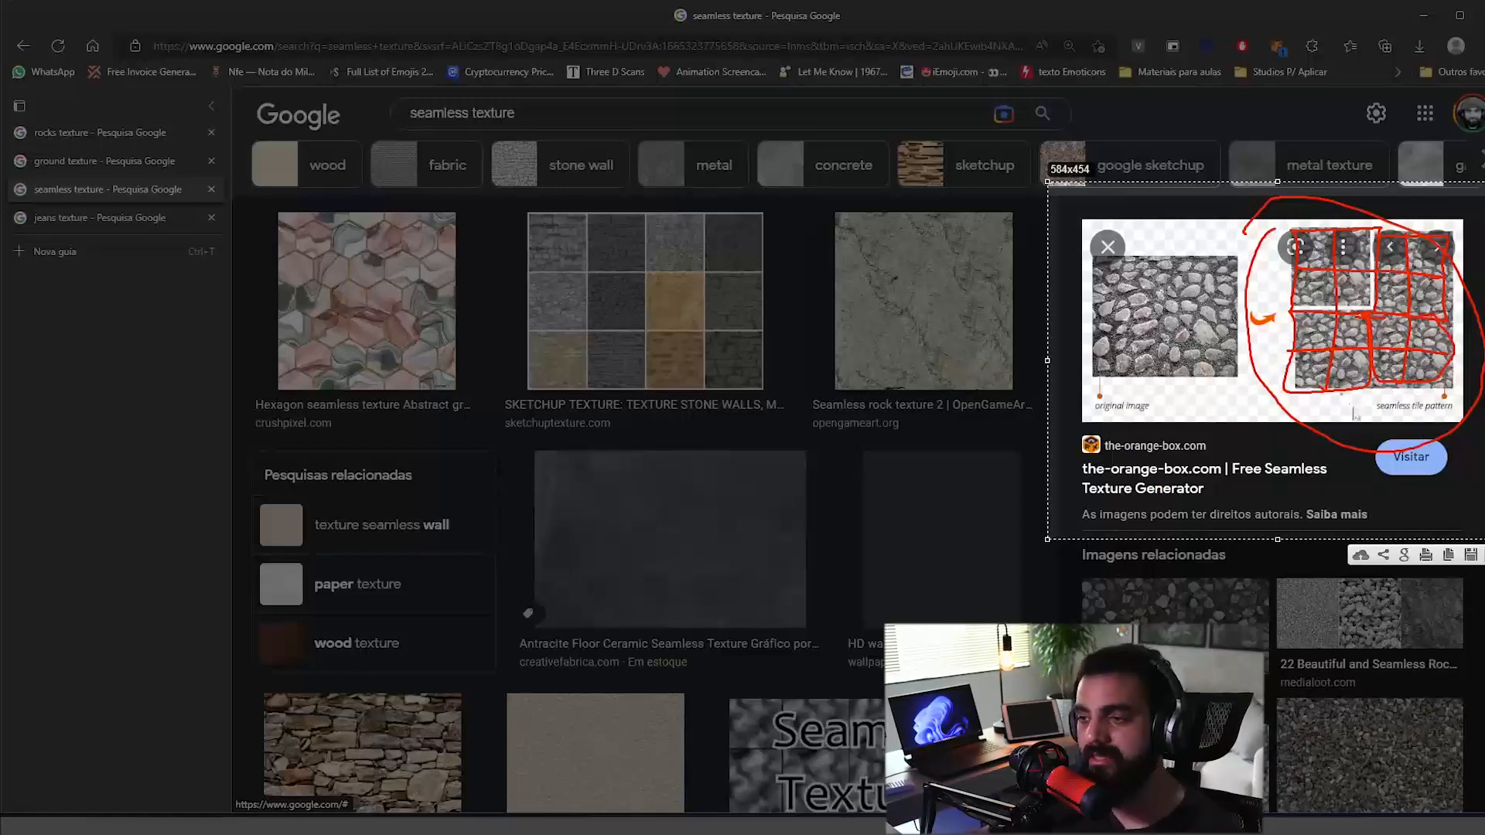
key("Escape")
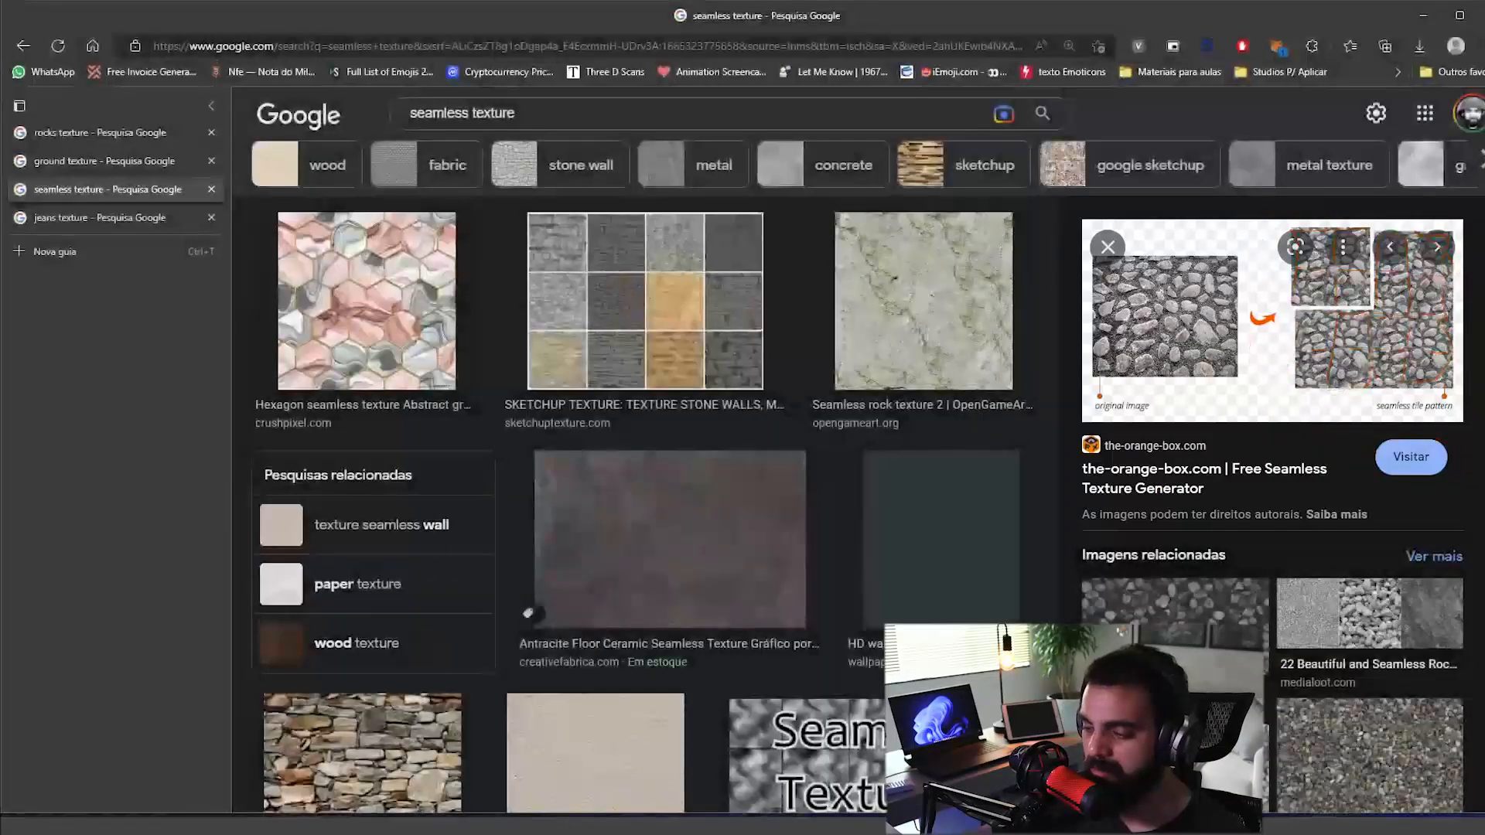
Step: Preview the pebble texture, save it as How_to_create_seamless_texture-08.jpg in the Aula_10-10 folder, and show the downloaded file there
left_click(1340, 785)
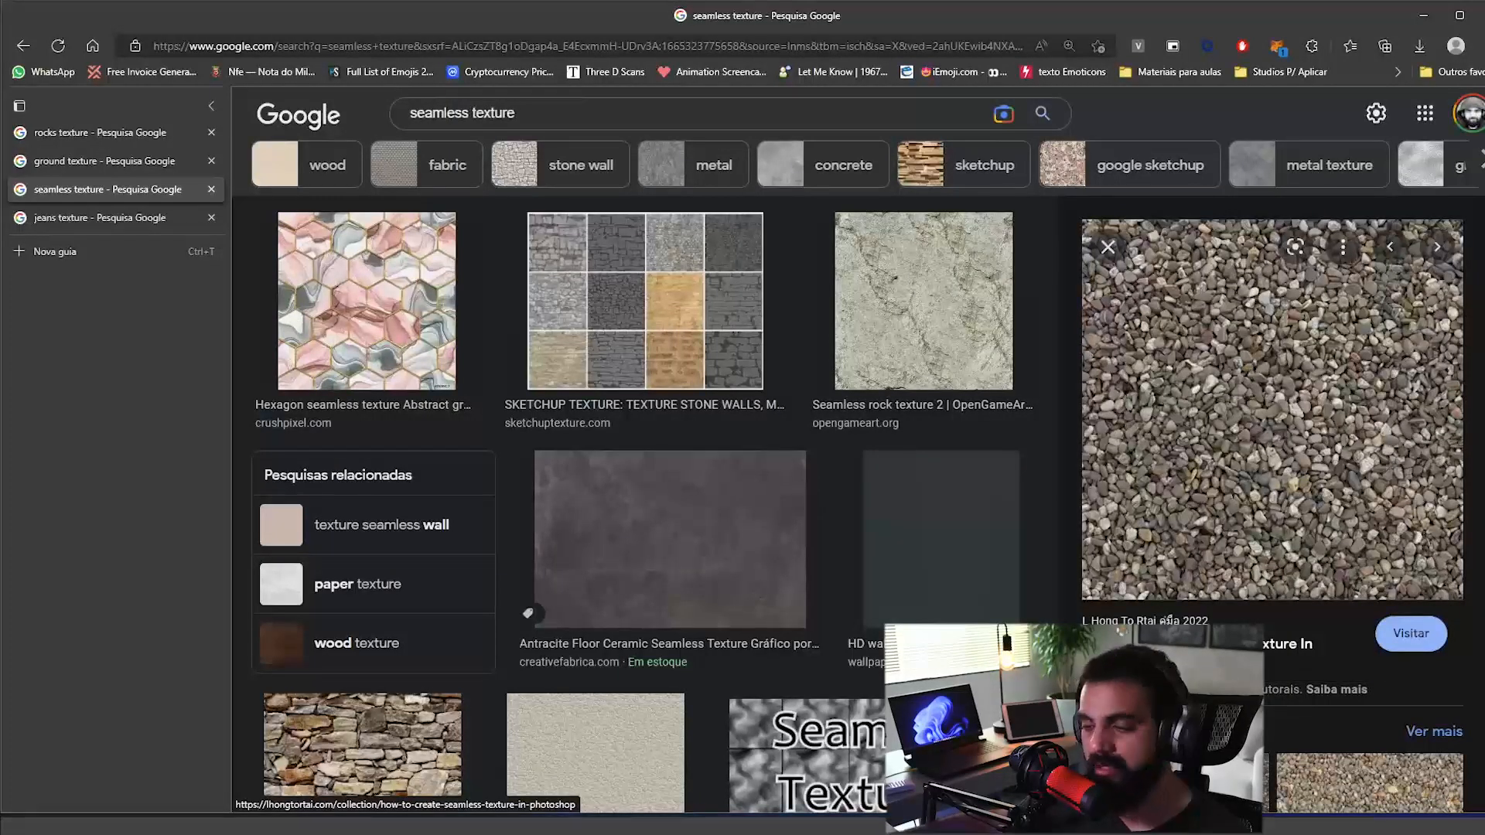
right_click(1244, 302)
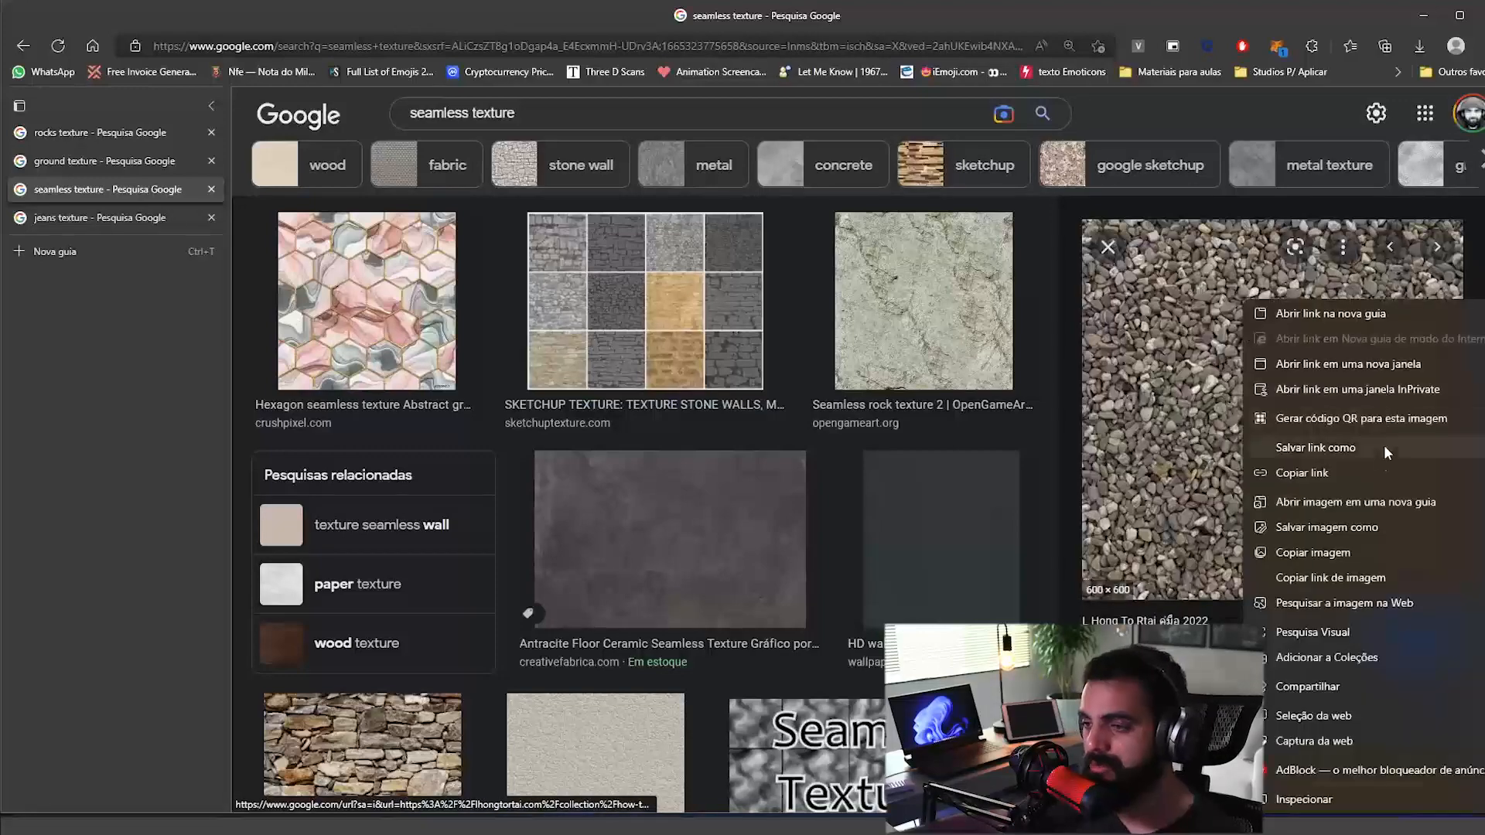
left_click(1040, 435)
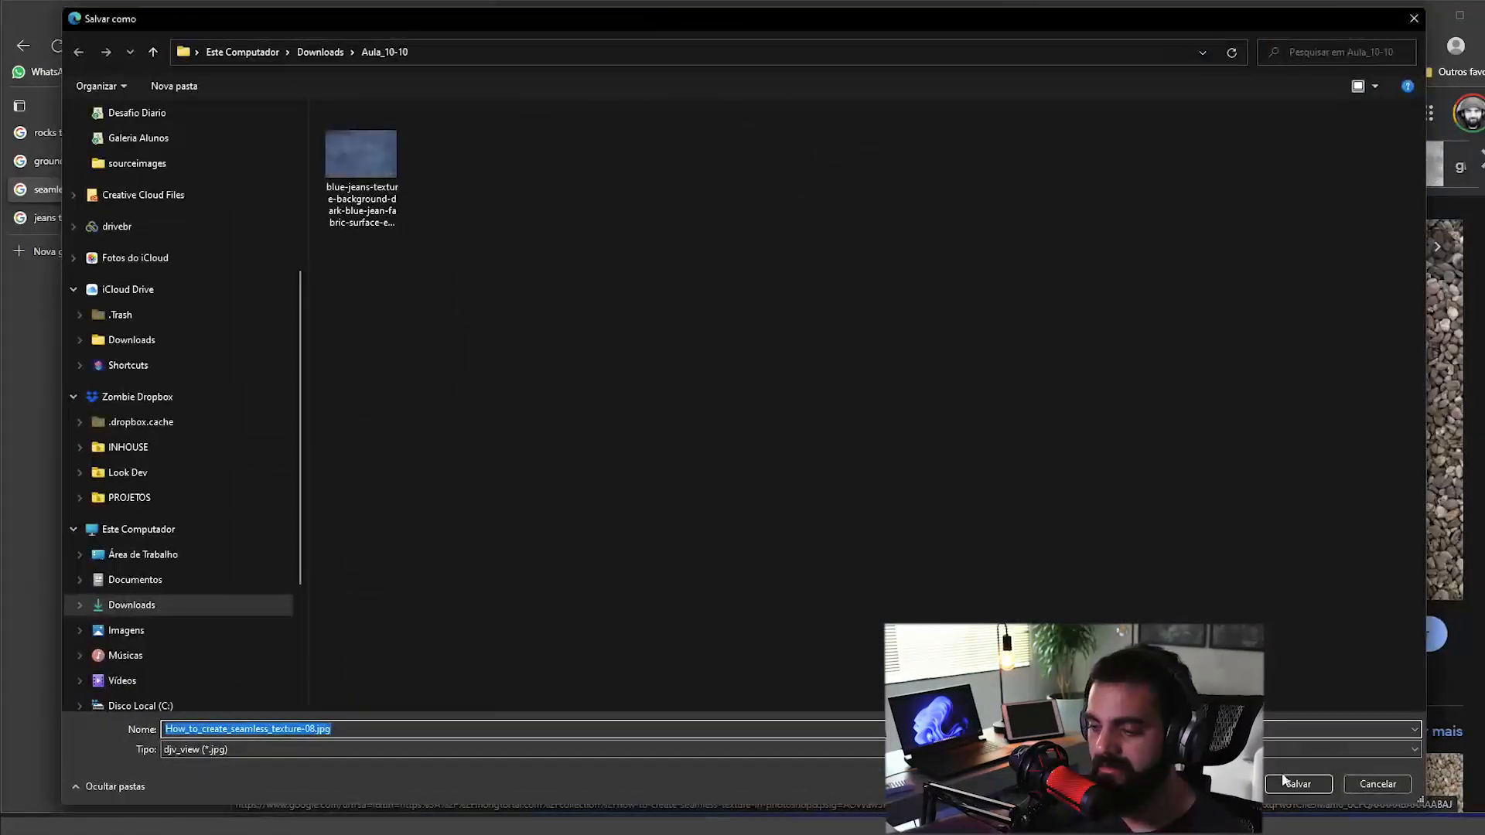
left_click(1290, 783)
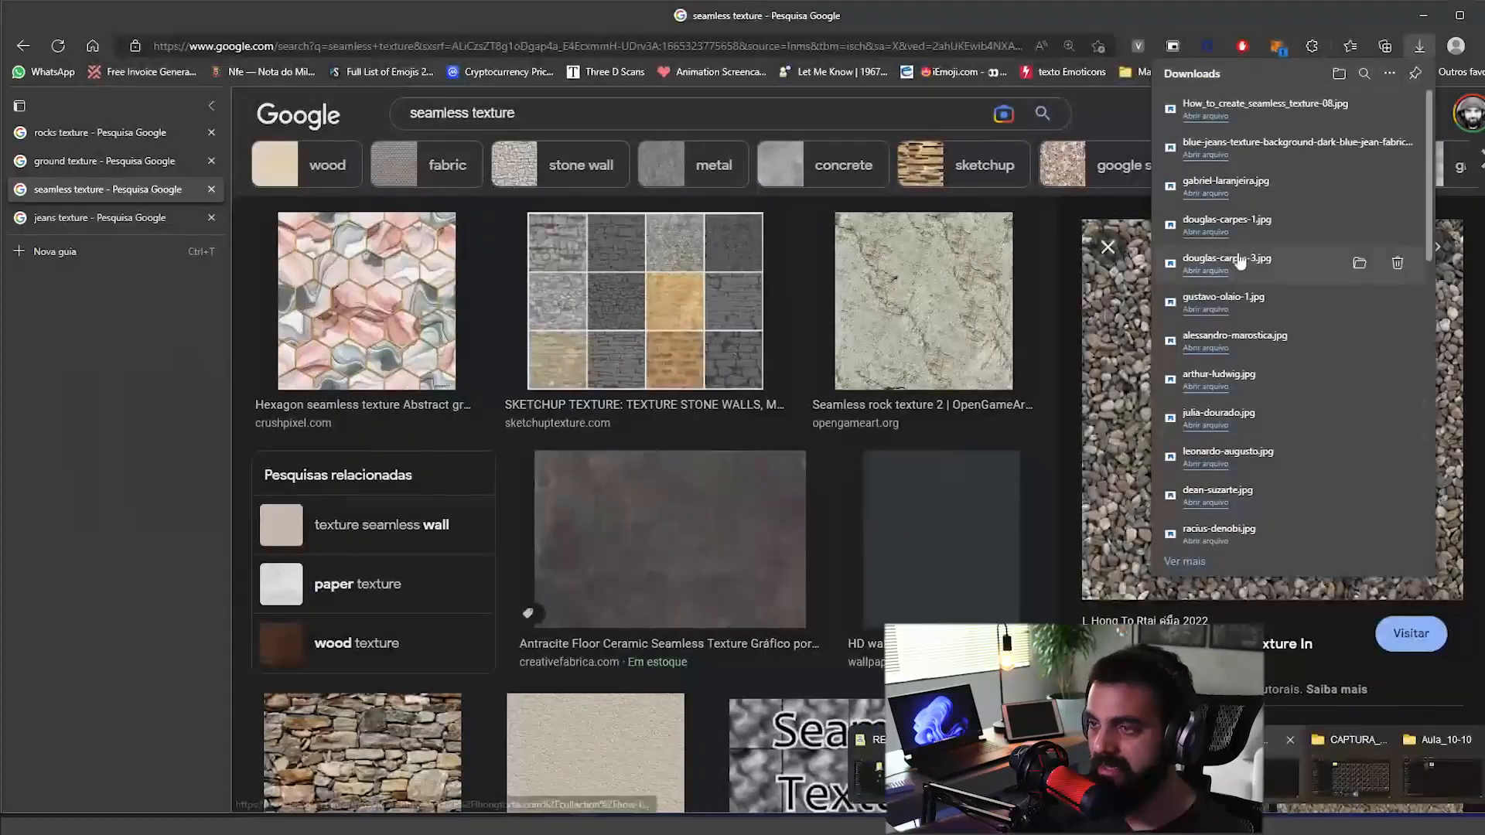
left_click(1359, 108)
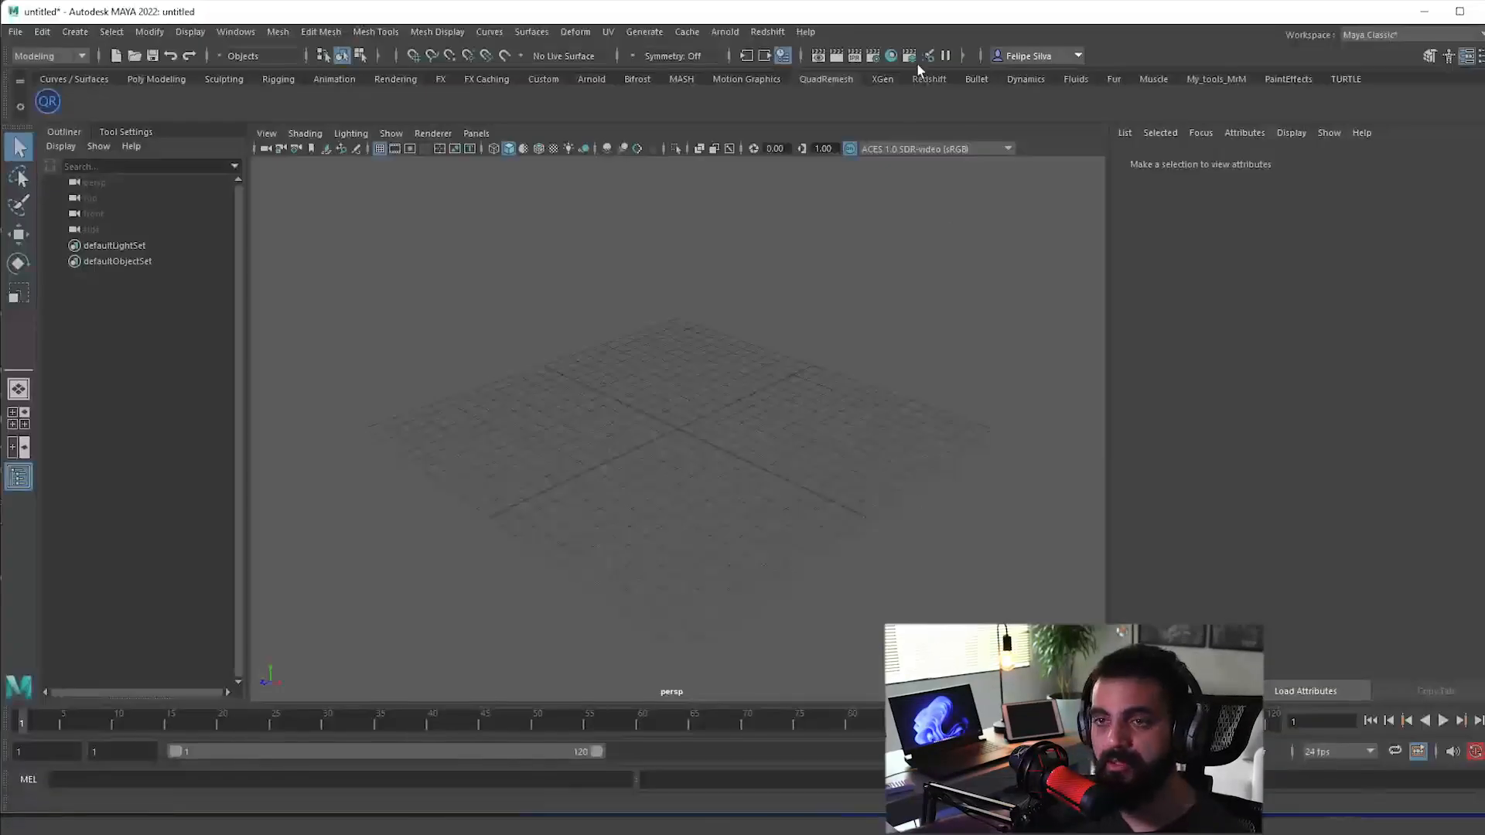
Step: In Maya, create a polygon plane scaled to about the size of the grid and turn on textured viewport display
left_click(1218, 80)
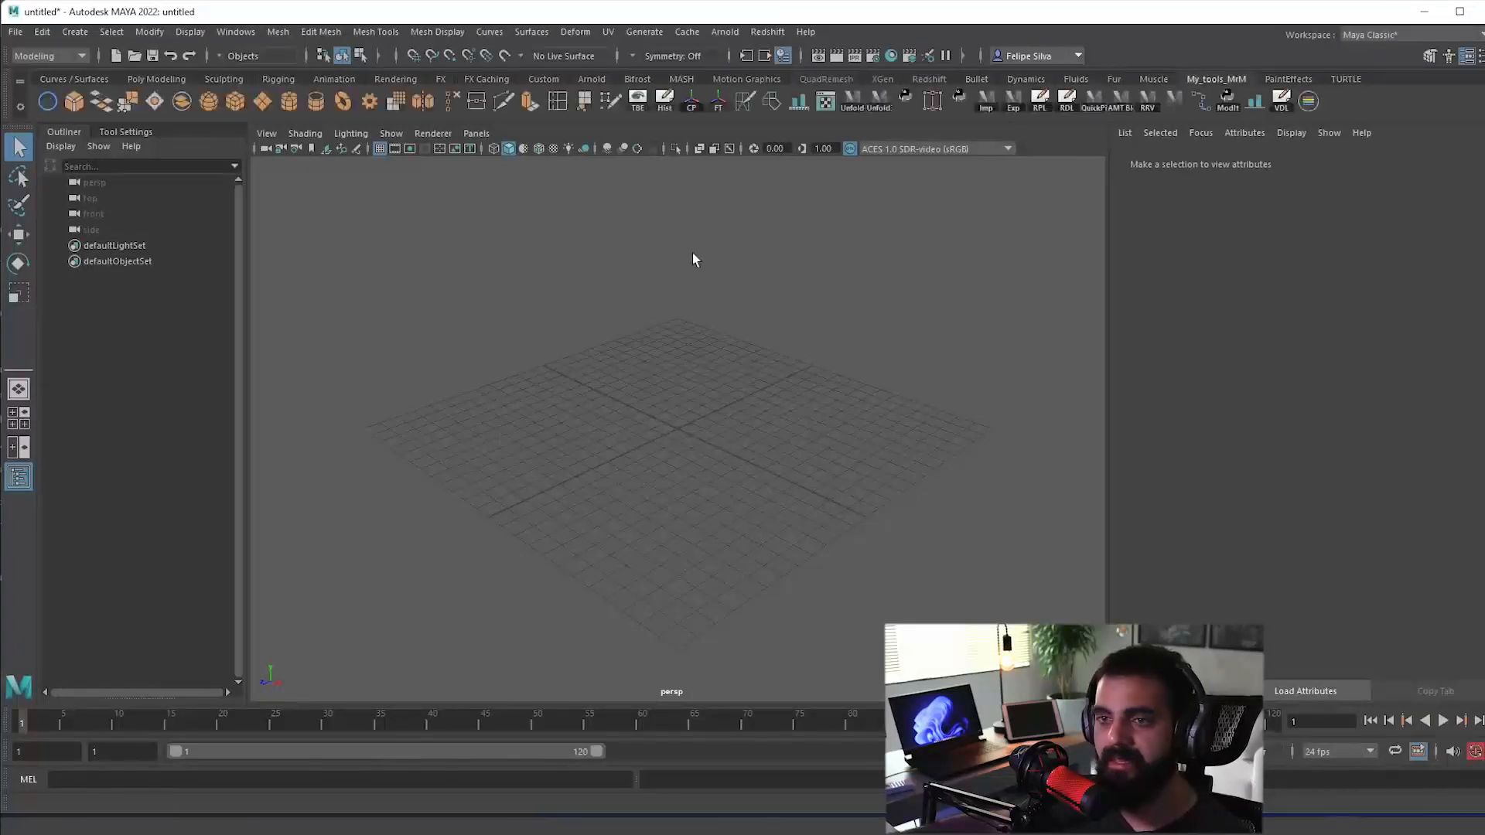
left_click(263, 101)
key("r")
left_click_drag(678, 429, 960, 387)
left_click(987, 373)
left_click(557, 148)
left_click(556, 147)
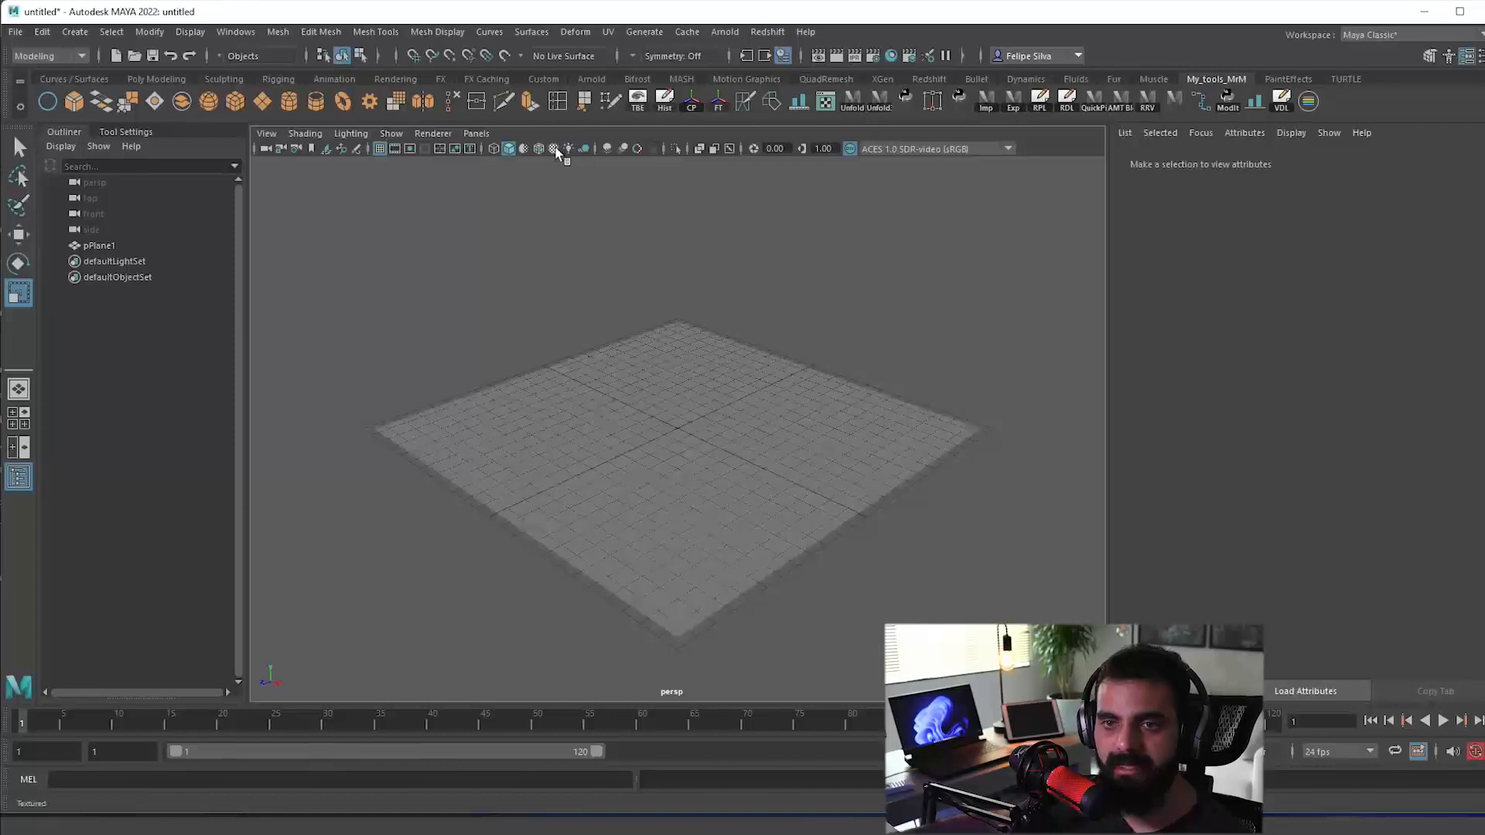
left_click(554, 149)
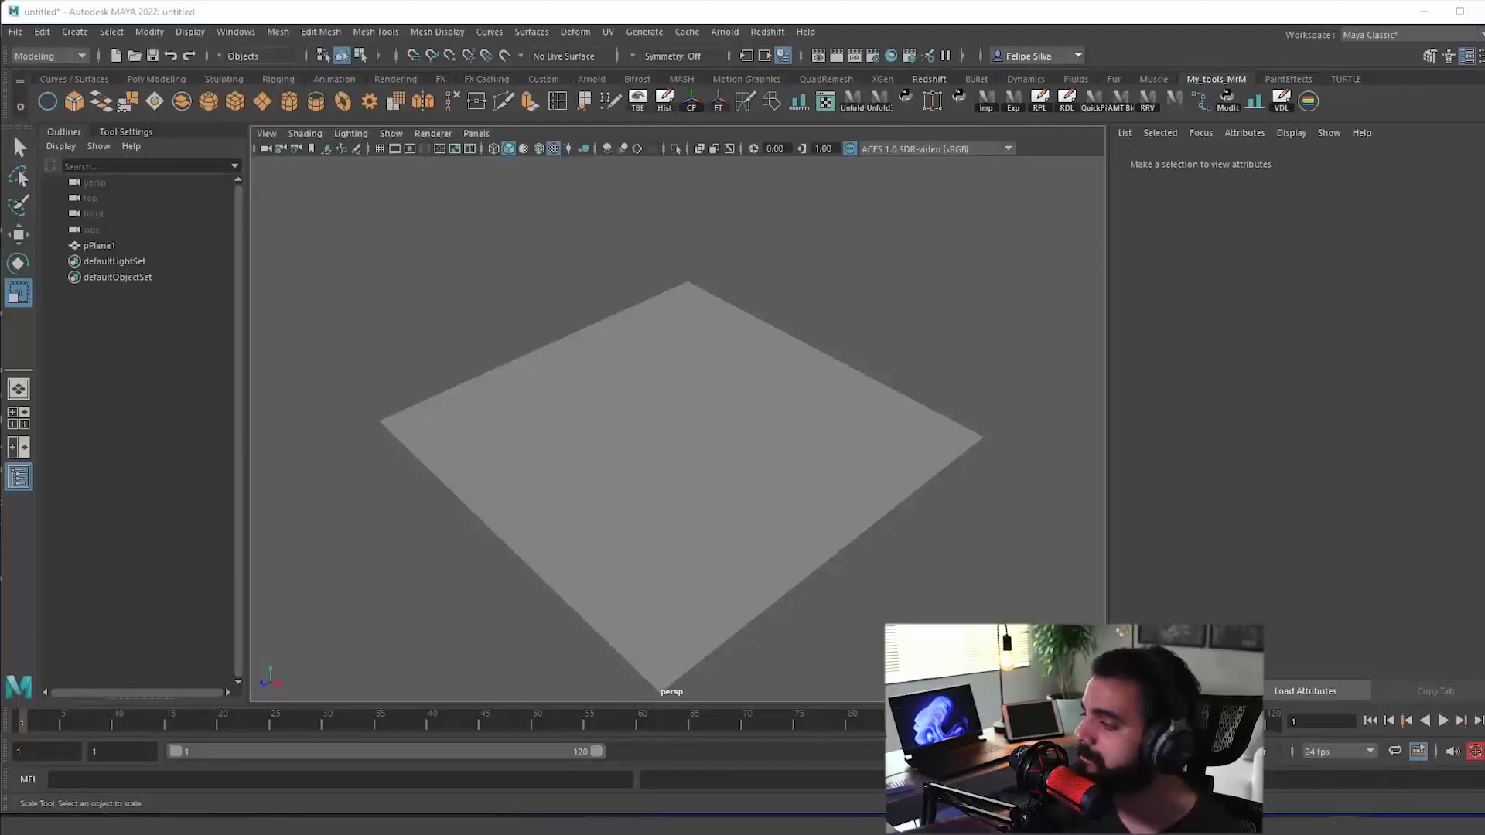
Step: Bring the Hypershade beside the plane and assign a new Blinn material to the plane
left_click_drag(1484, 120, 727, 156)
left_click_drag(488, 138, 693, 204)
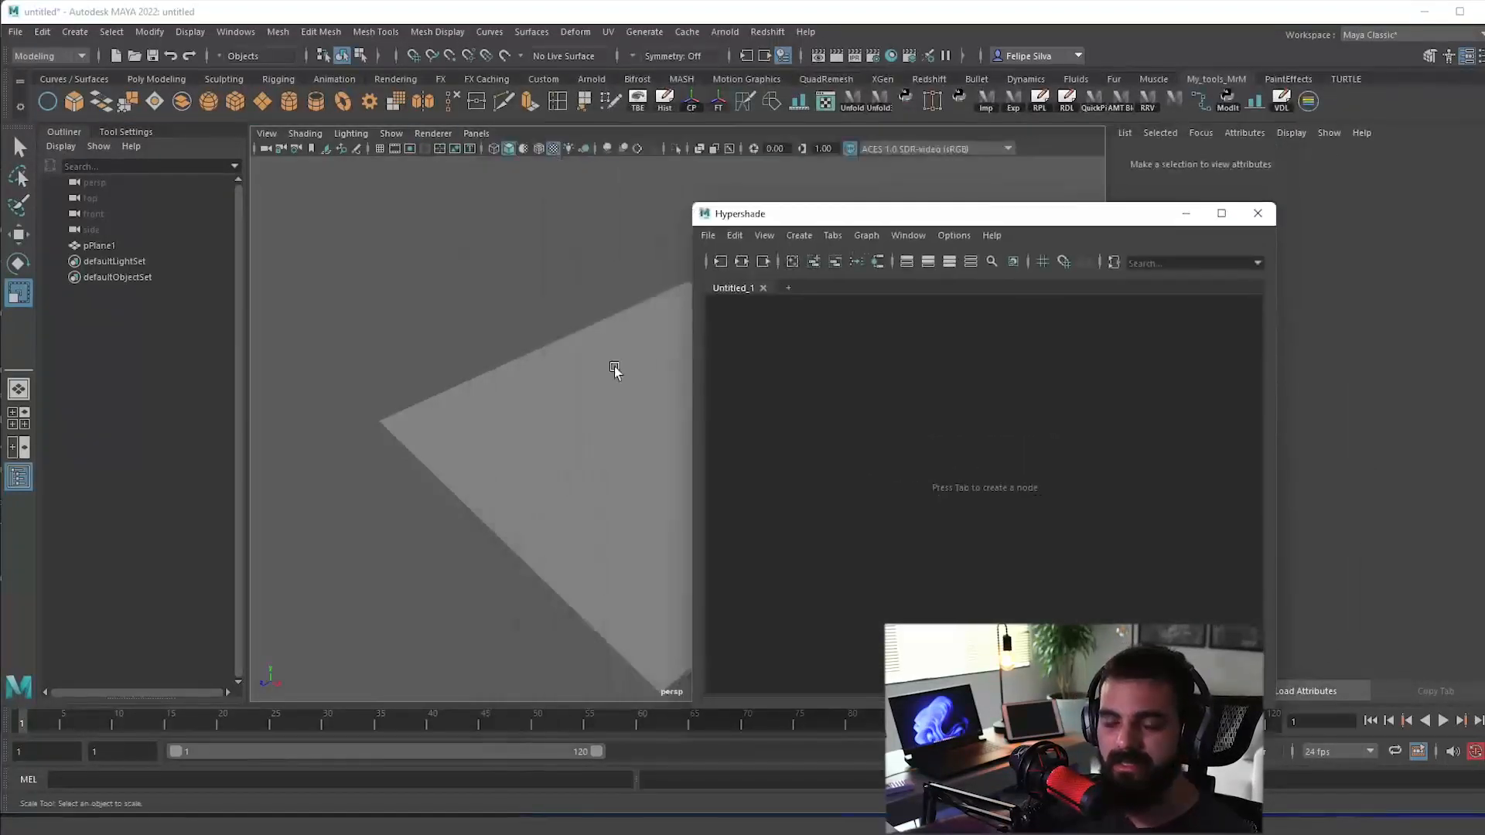
left_click_drag(685, 422, 628, 410)
left_click(628, 412)
right_click(628, 413)
left_click(628, 807)
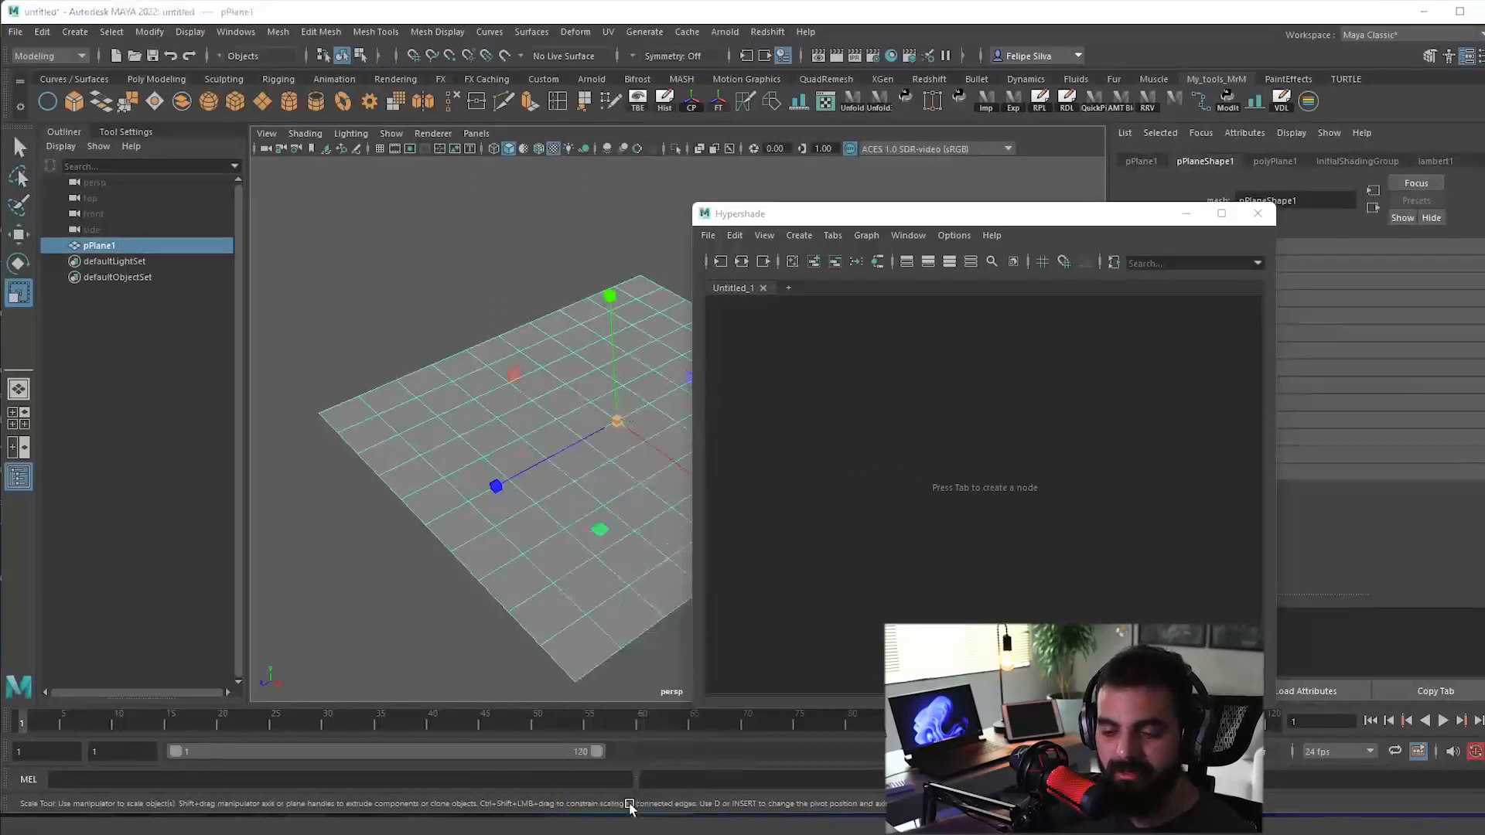
left_click(1134, 376)
Step: Import How_to_create_seamless_texture-08.jpg from the Aula_10-10 folder into the Hypershade graph
key("super")
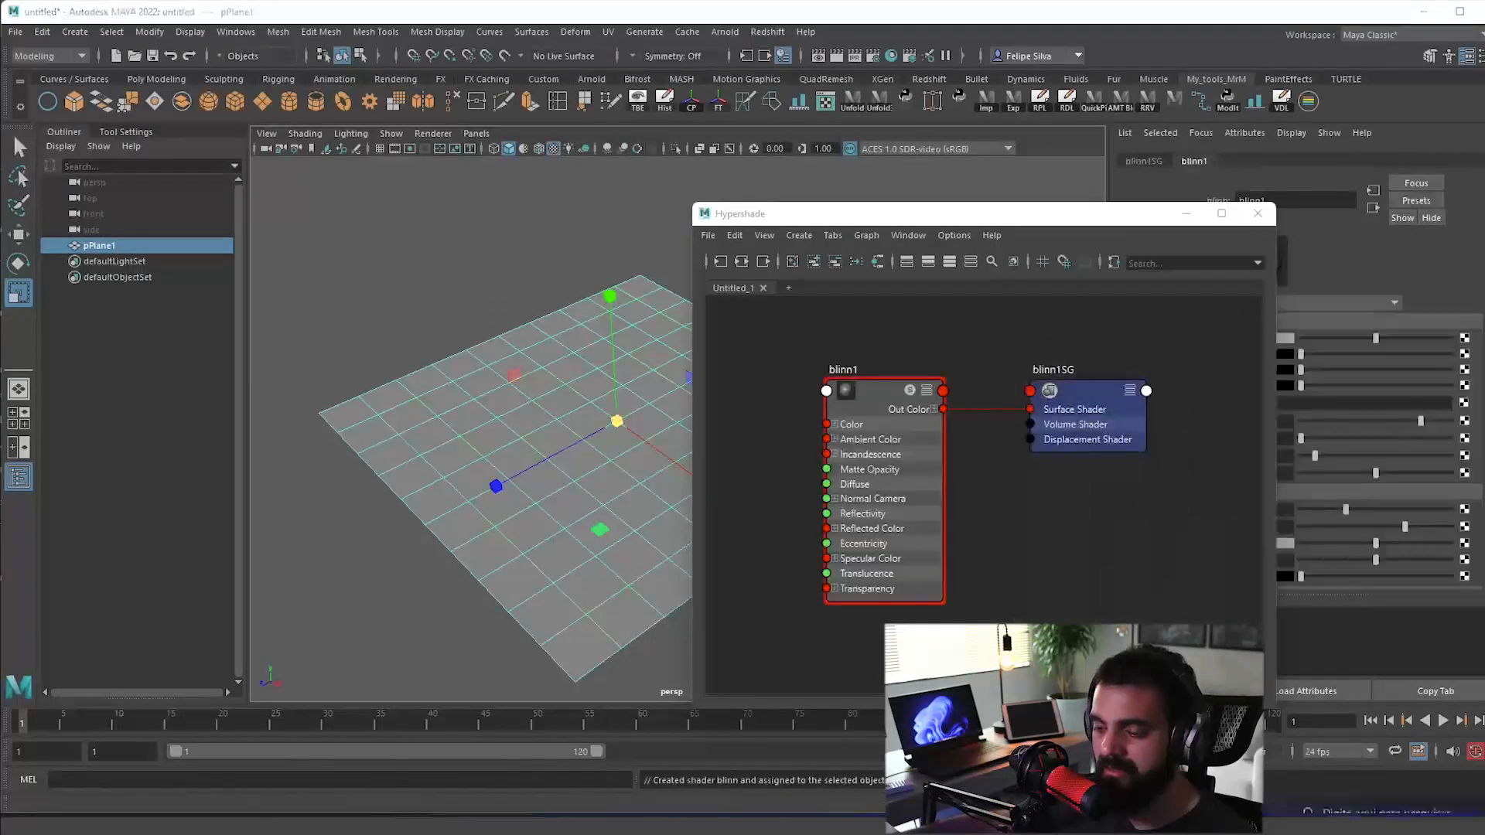
mouse_move(1289, 827)
left_click(1428, 769)
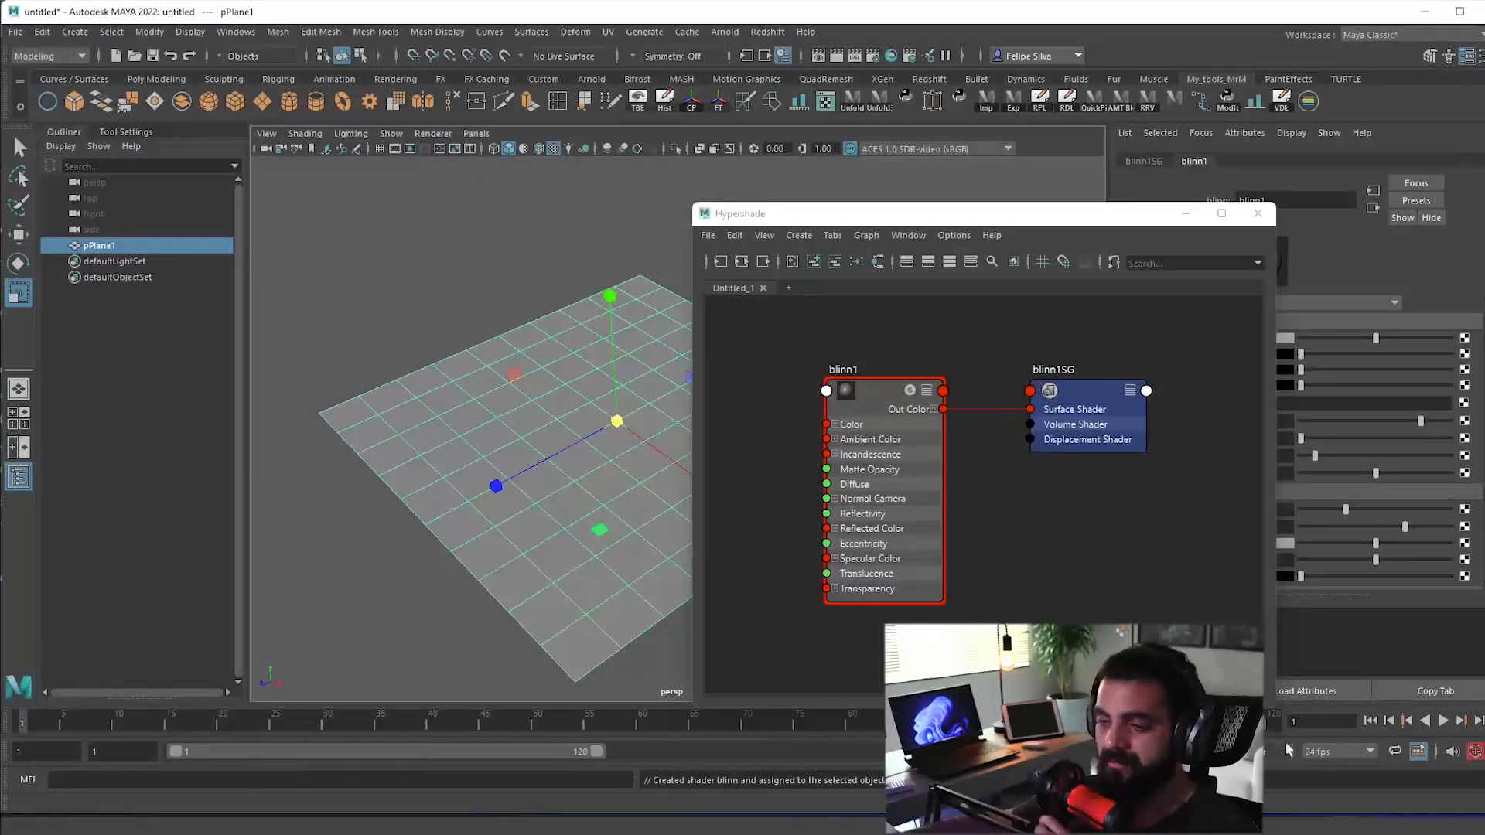
mouse_move(1280, 827)
left_click(1447, 791)
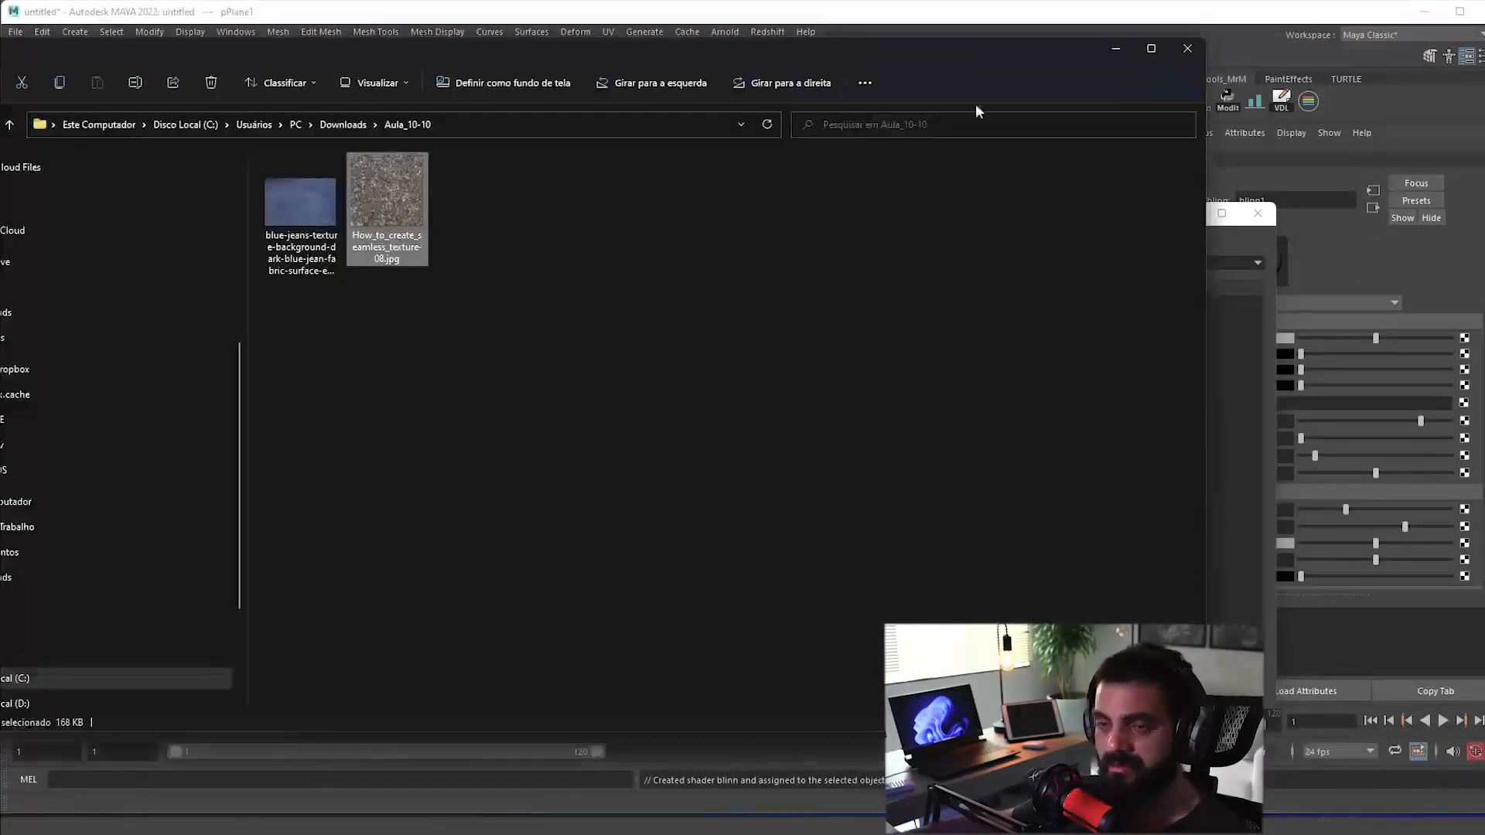
left_click_drag(963, 56, 897, 686)
left_click_drag(343, 804, 812, 433)
Step: Place the pebble texture node beside blinn1 and connect its Out Color to the material's Color
left_click_drag(1172, 465, 960, 516)
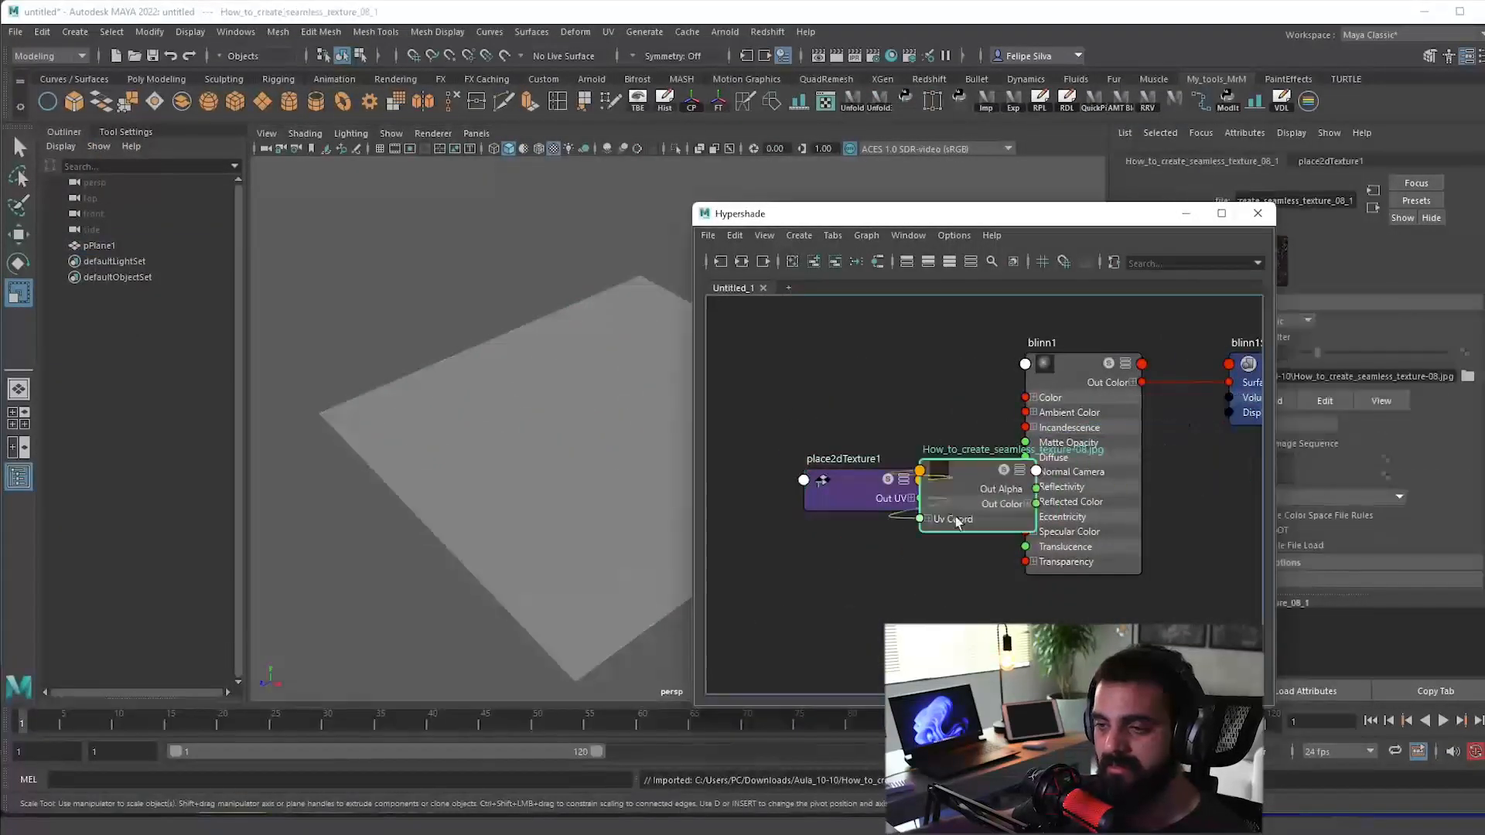
left_click_drag(853, 446, 1025, 397)
left_click(907, 306)
left_click(831, 433)
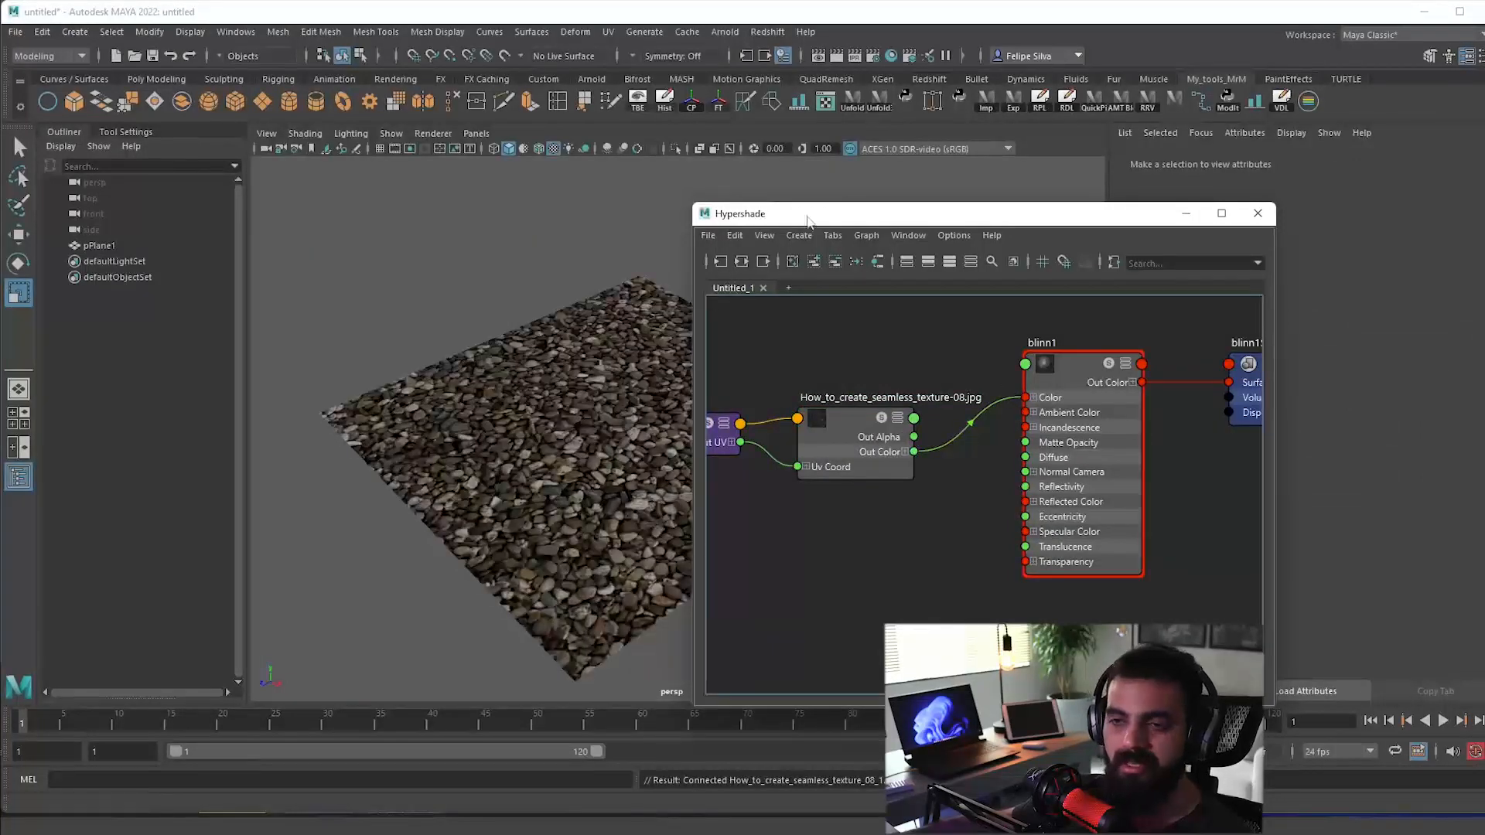
Step: Select the place2dTexture1 node to show its placement attributes and move the Hypershade clear of the plane
left_click_drag(813, 213, 1034, 192)
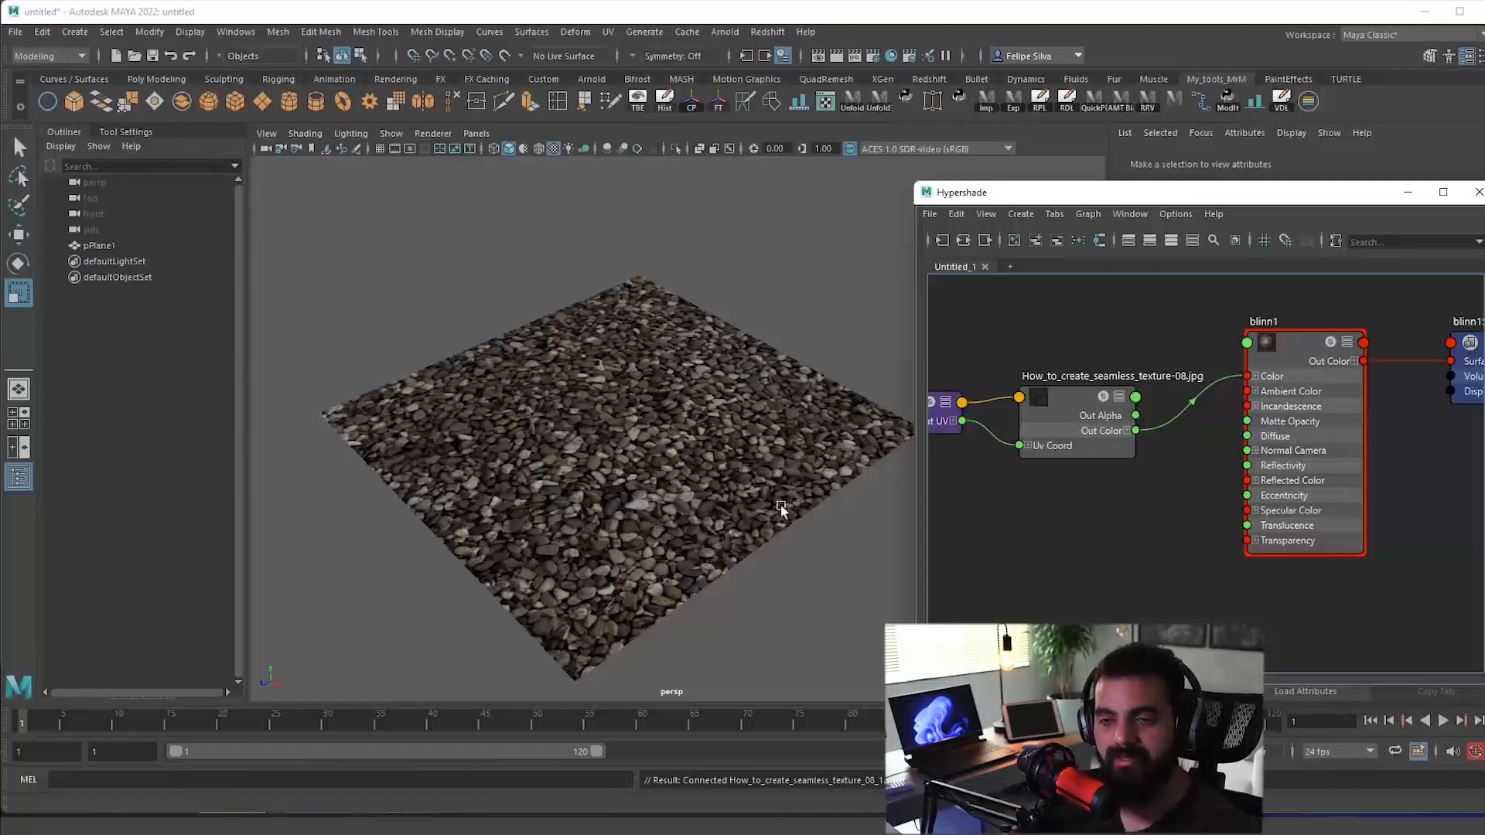
left_click_drag(799, 484, 627, 512)
left_click_drag(1009, 383, 1168, 388)
left_click_drag(1112, 204, 1063, 271)
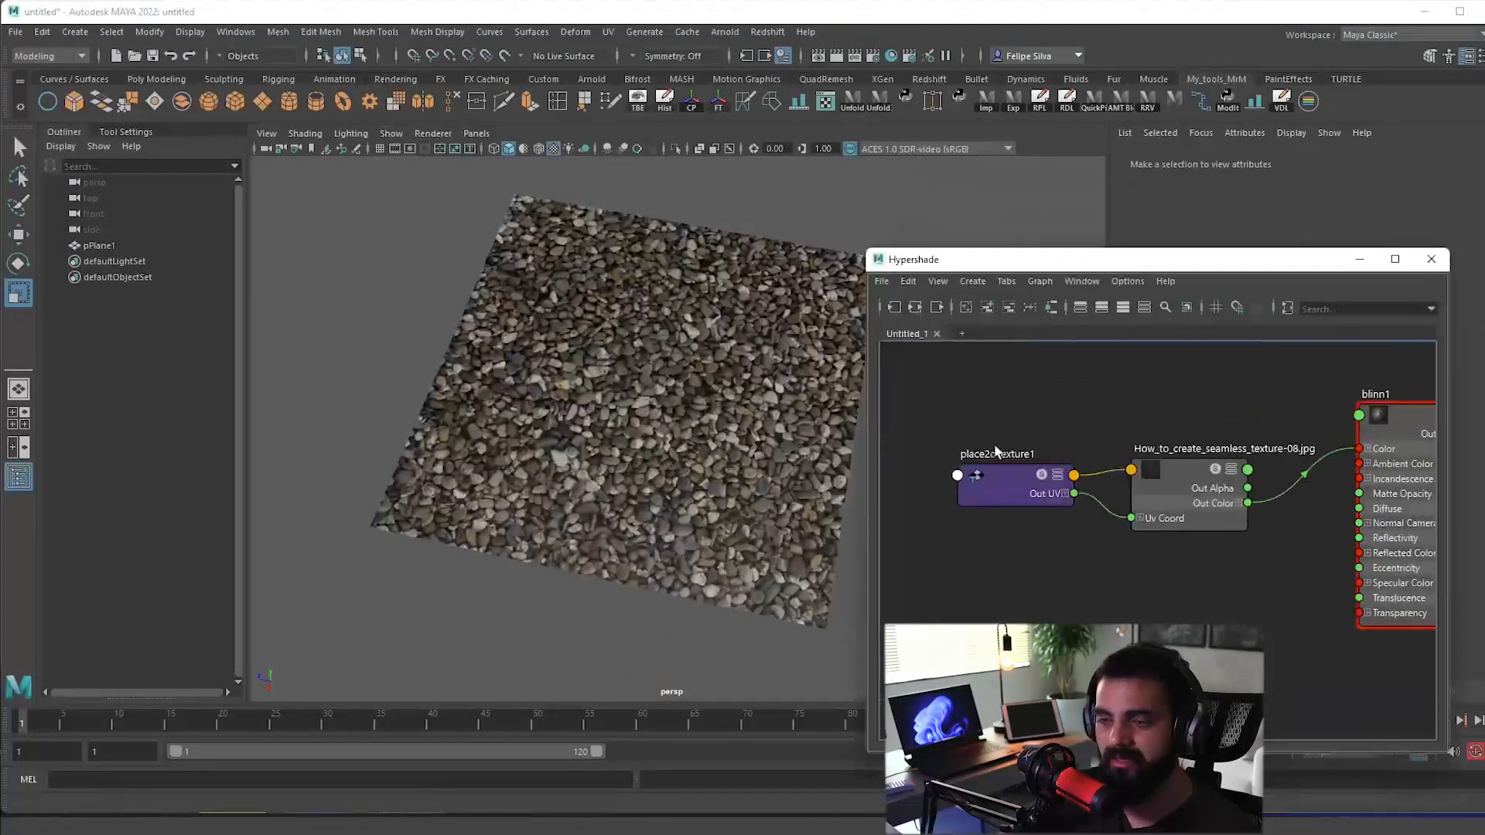
scroll(1029, 433, "down", 2)
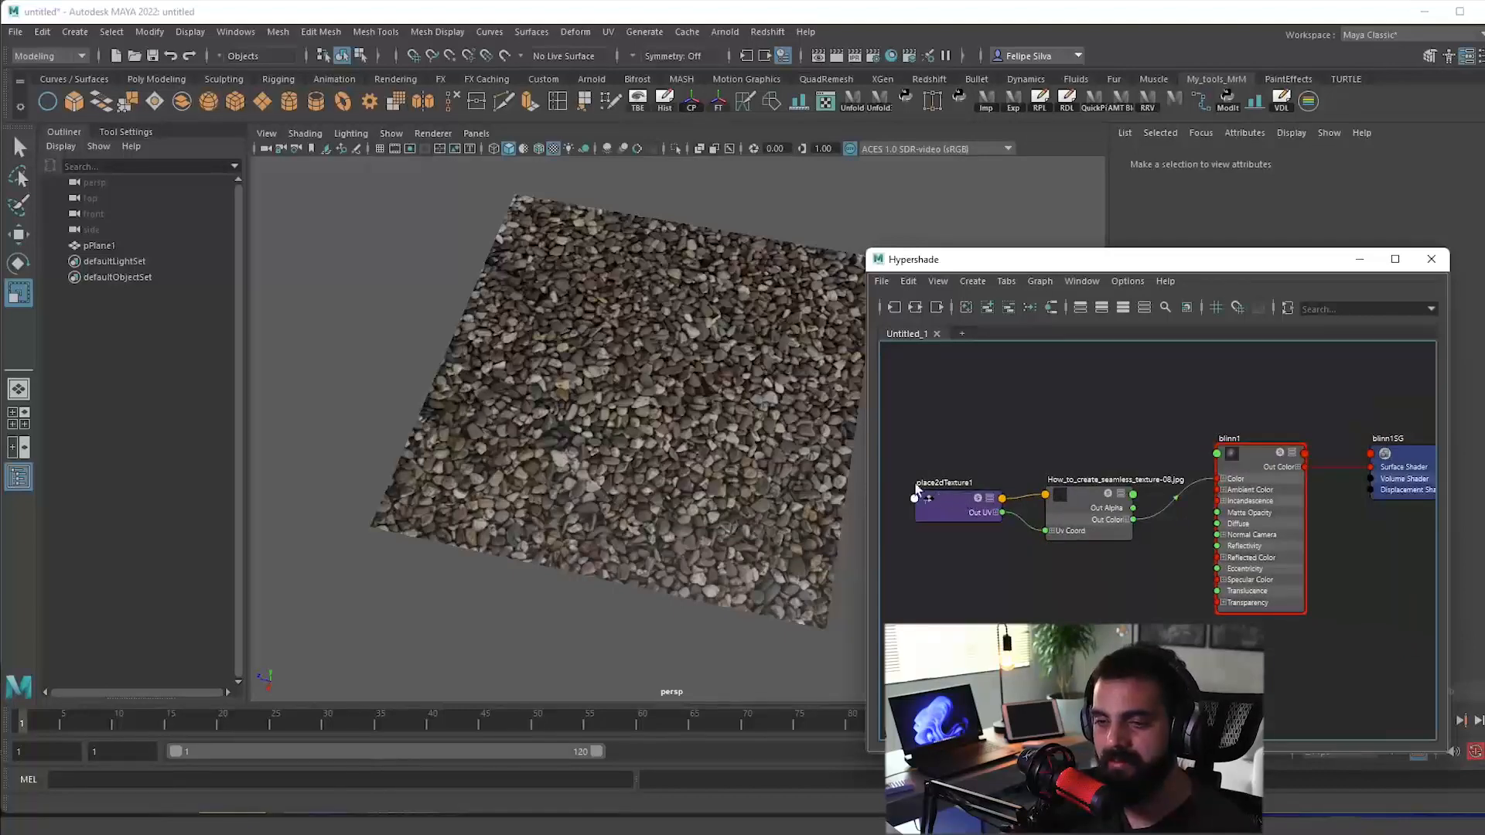
left_click(950, 515)
left_click_drag(1122, 260, 938, 564)
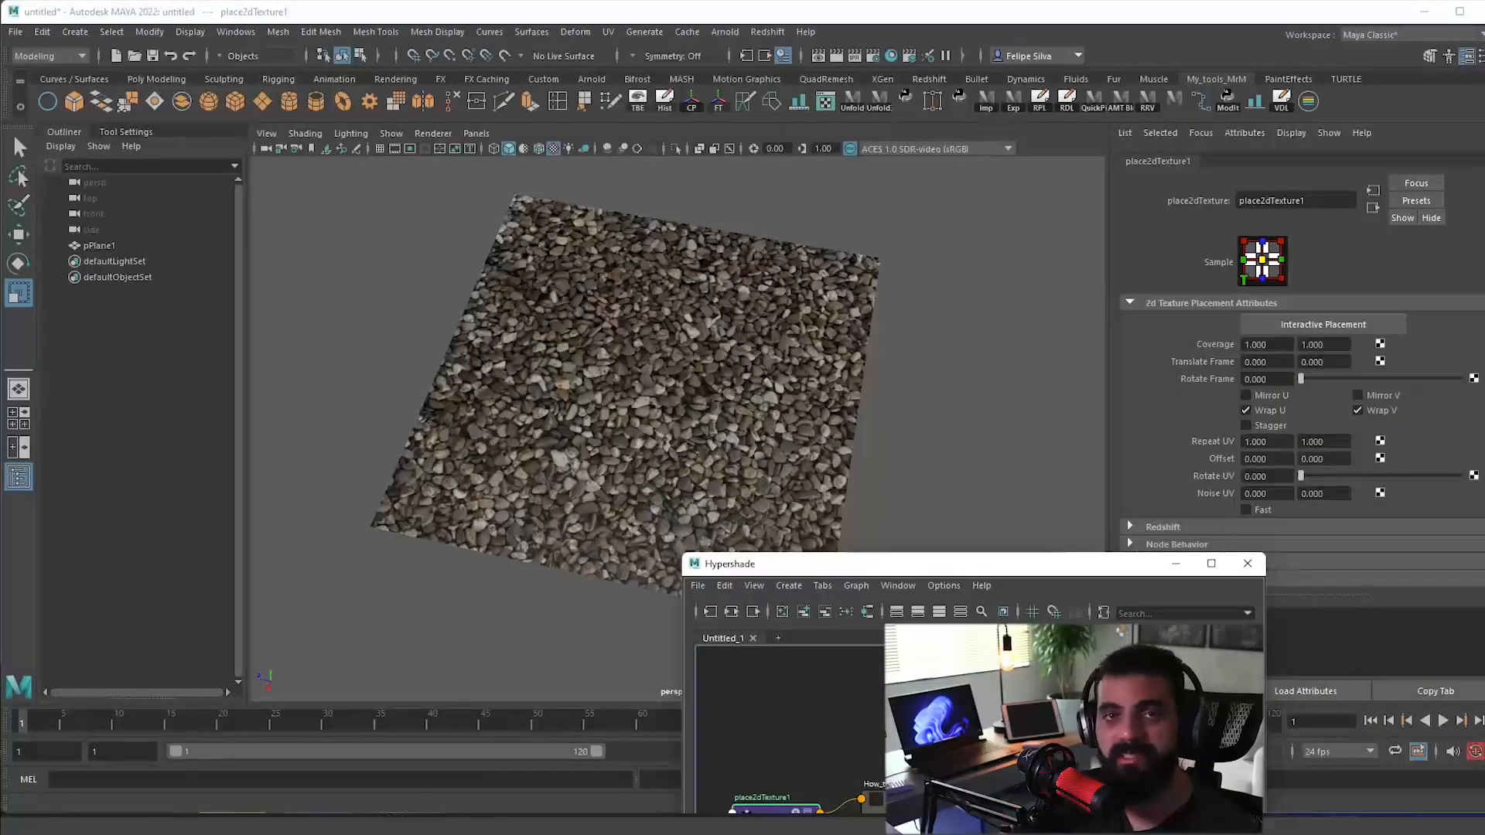
Step: Set the Repeat UV of place2dTexture1 to 4 in both directions
left_click_drag(1274, 442, 1234, 444)
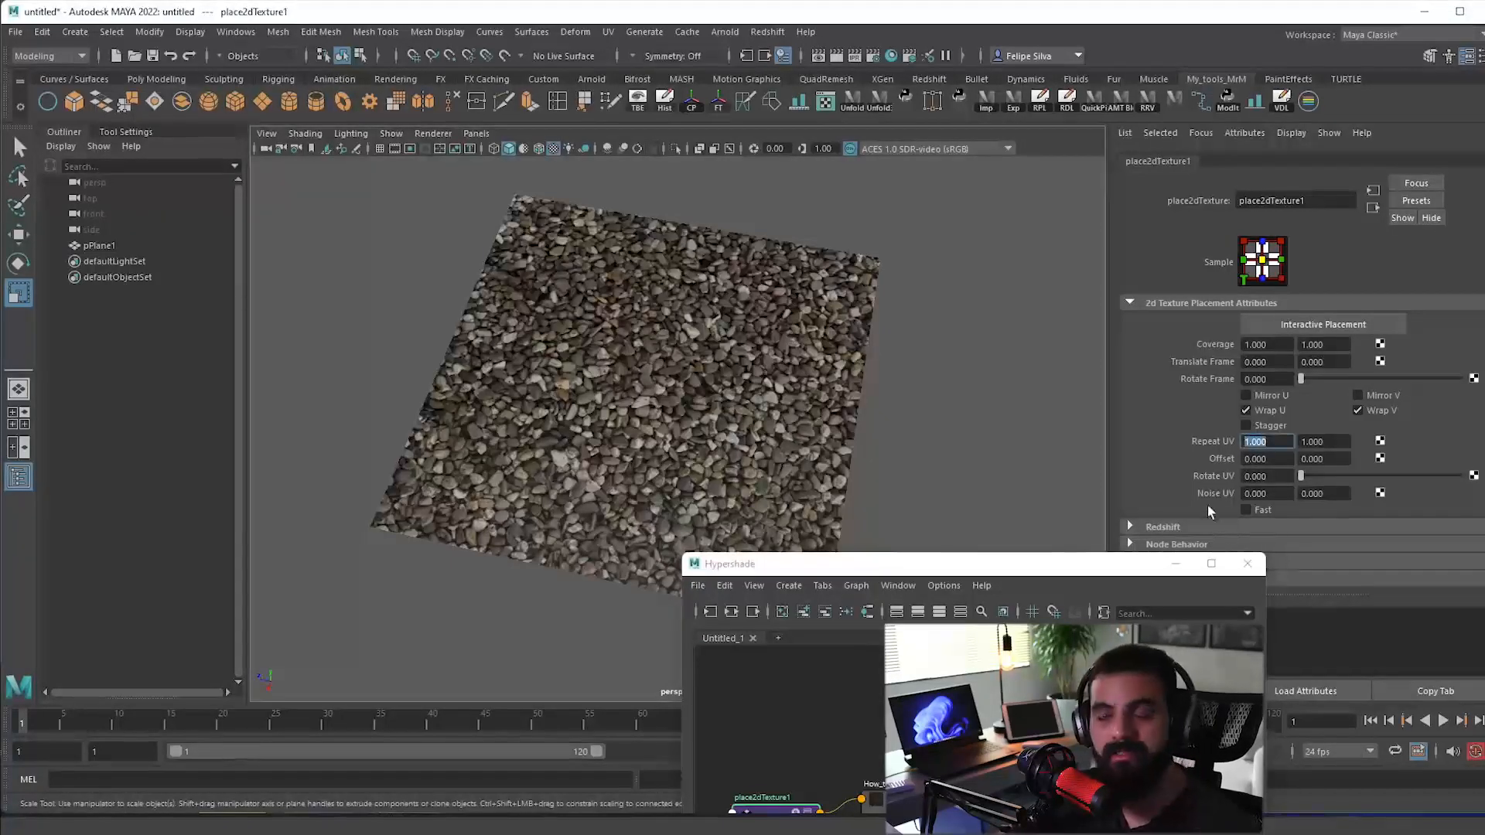
left_click_drag(960, 568, 1008, 608)
left_click_drag(773, 441, 696, 372)
left_click_drag(1281, 443, 1209, 451)
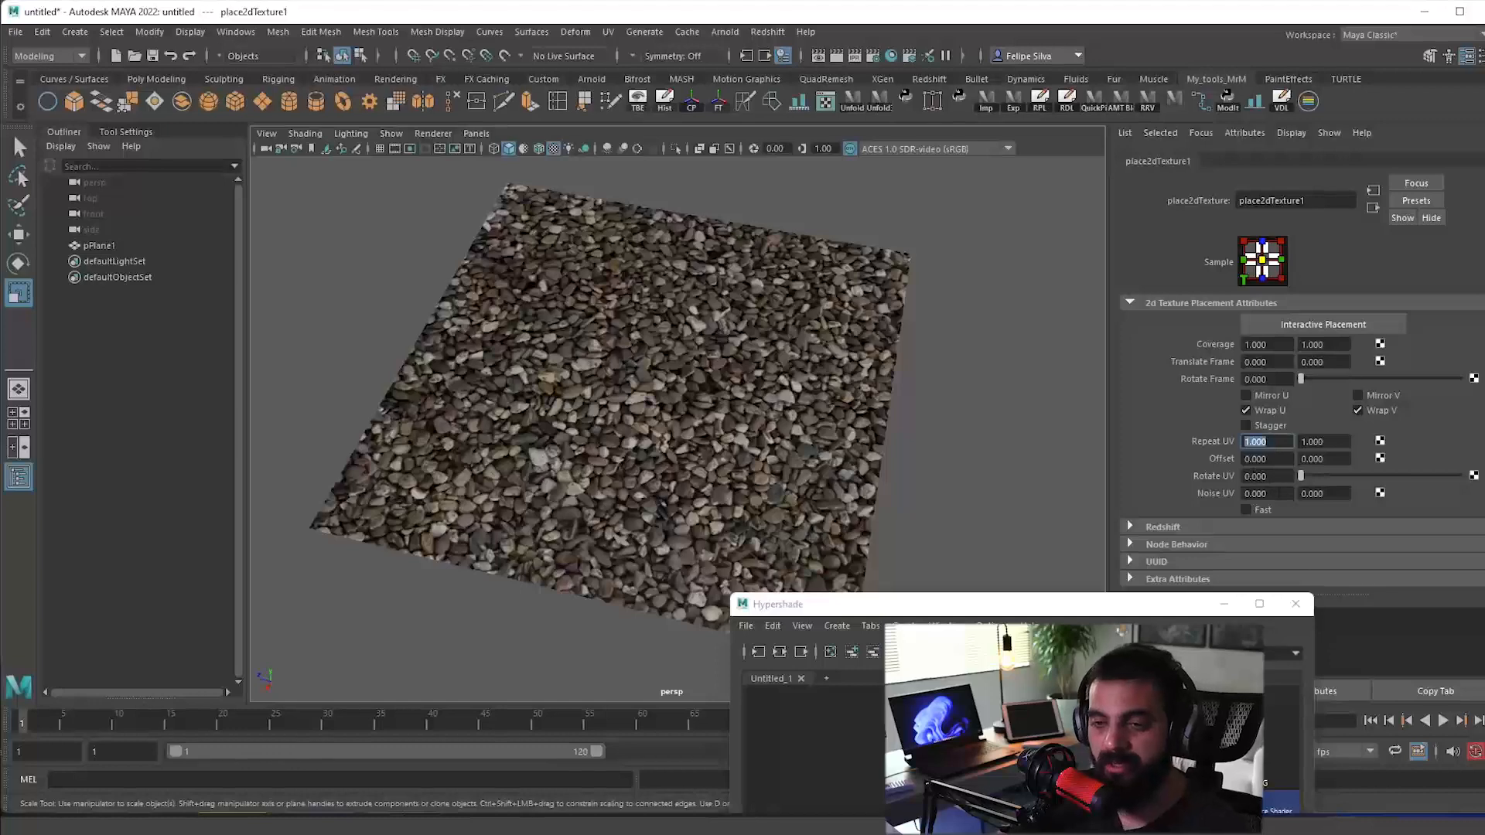
type("4")
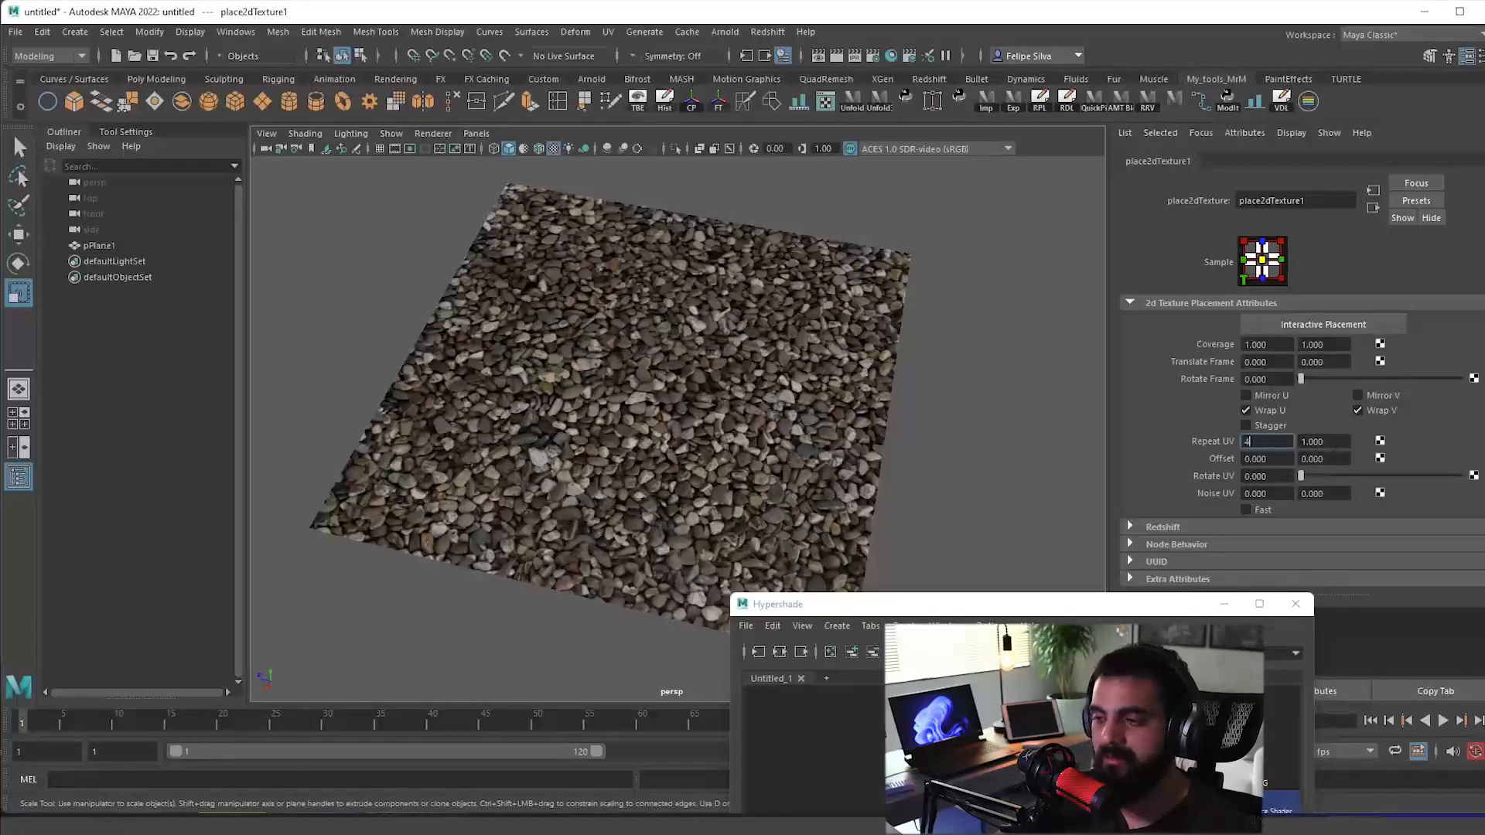
key("Tab")
type("4")
key("Return")
Step: Examine the tiled pebble texture on the plane from several angles, up close and from a distance
left_click_drag(782, 479, 601, 205)
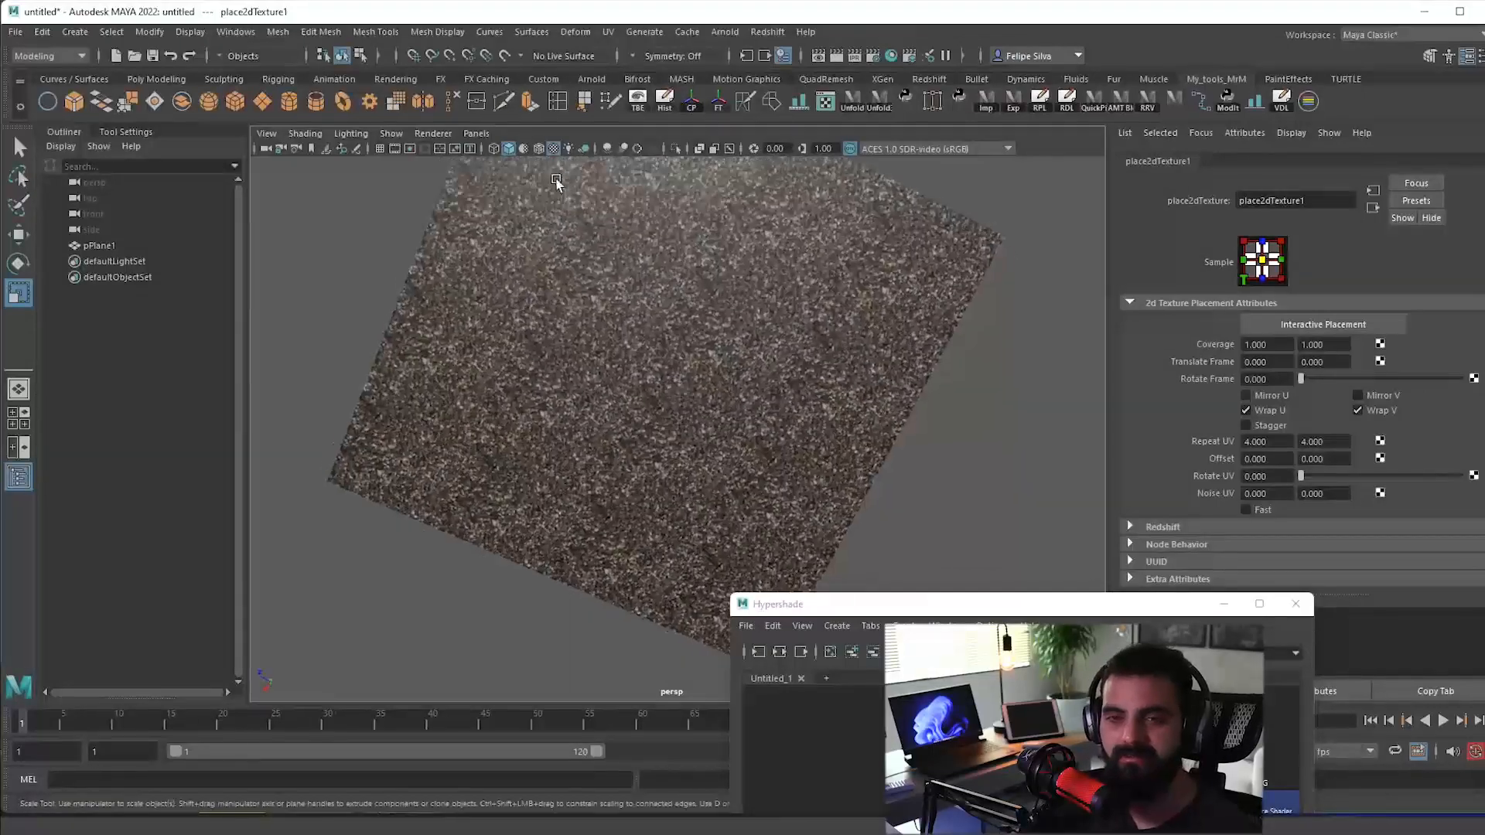
left_click_drag(634, 313, 753, 454)
scroll(739, 412, "up", 8)
scroll(679, 408, "down", 6)
scroll(680, 413, "down", 8)
scroll(825, 507, "up", 4)
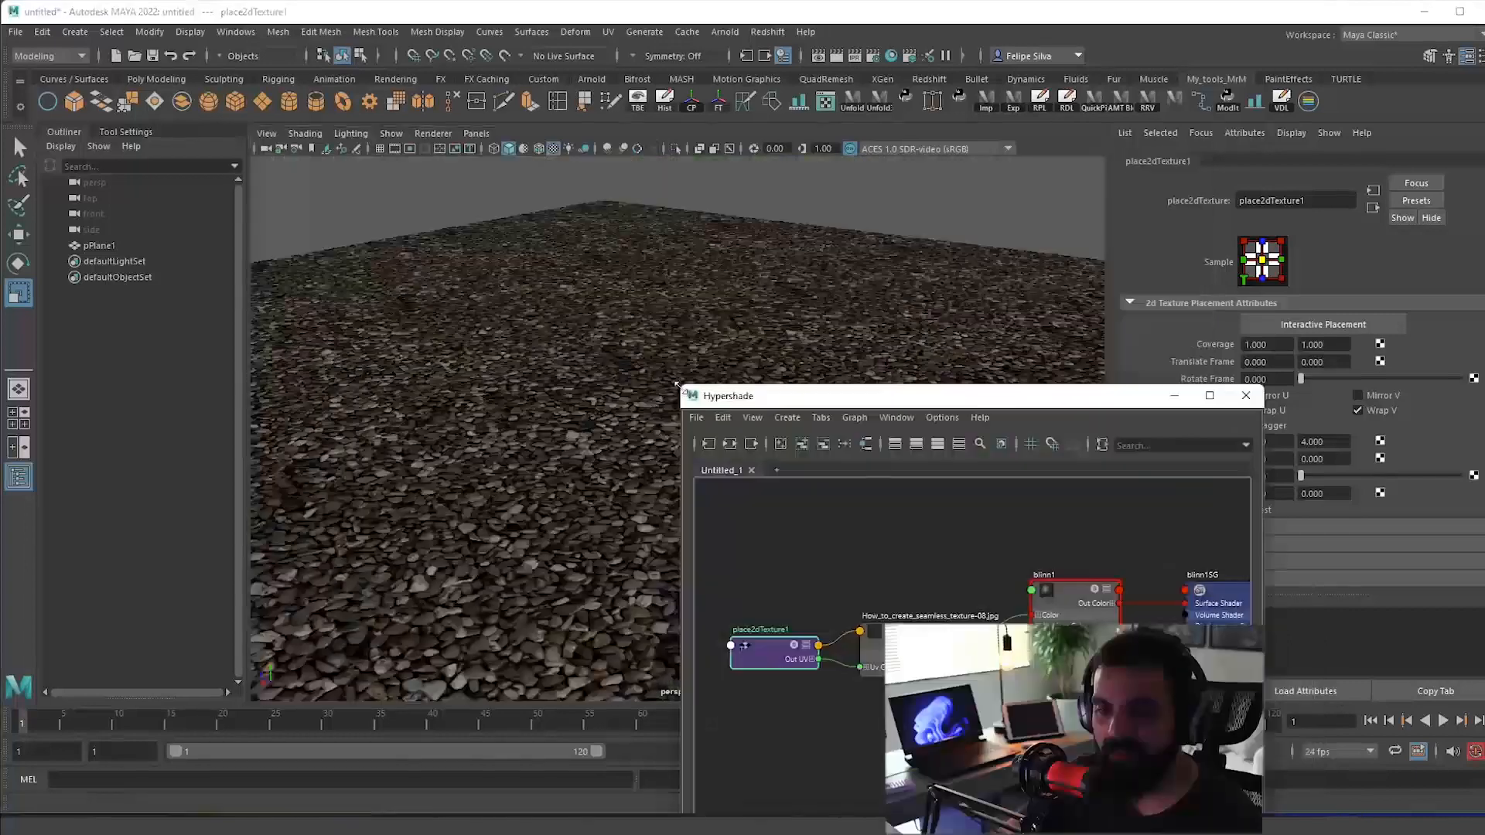
Step: Move the Hypershade clear of the placement attributes and set the Repeat UV of place2dTexture1 to 10 in both directions
left_click_drag(683, 382, 796, 536)
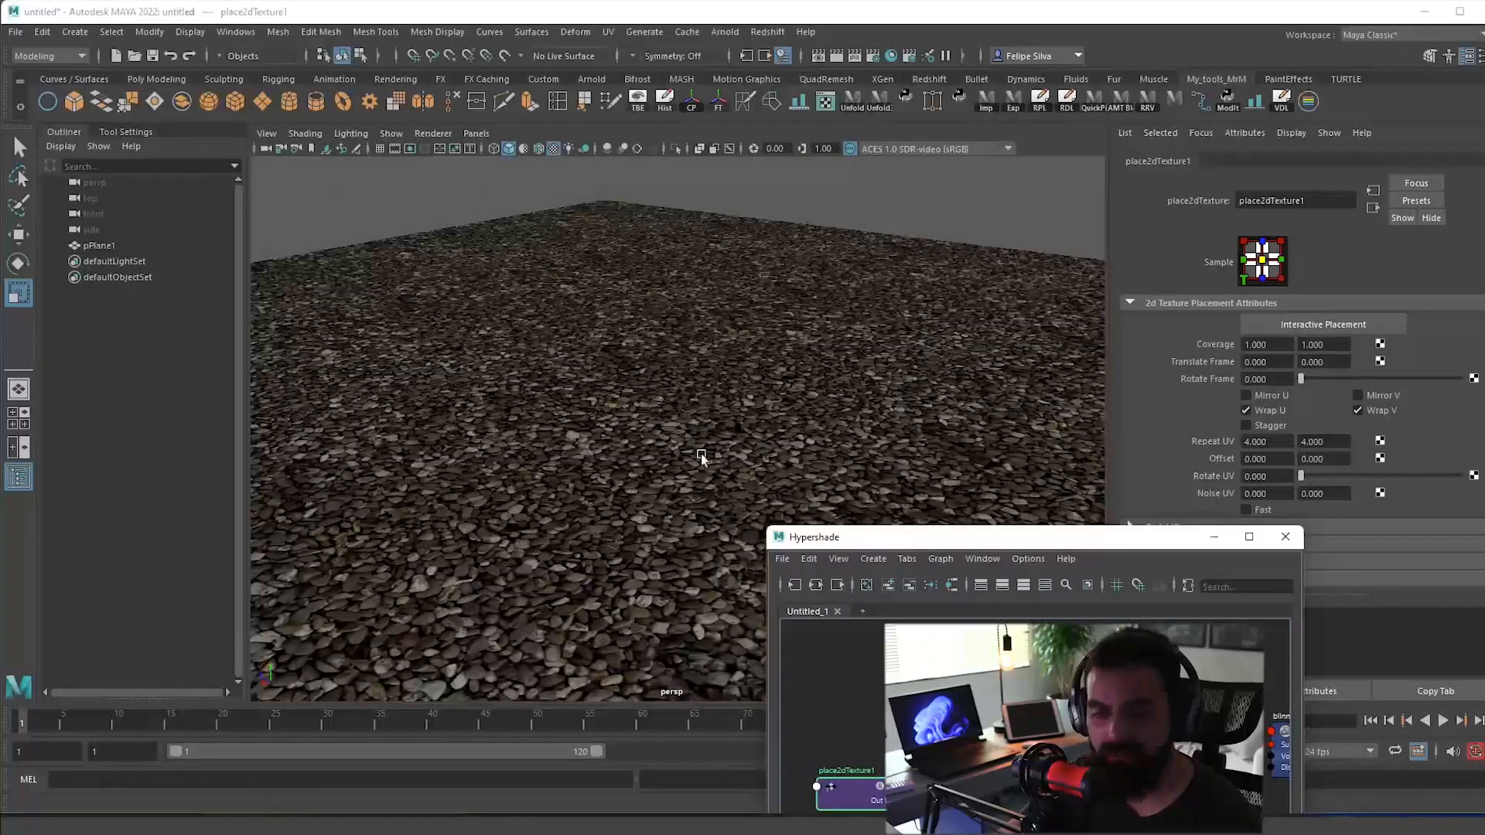
scroll(701, 457, "down", 6)
left_click_drag(722, 408, 670, 410)
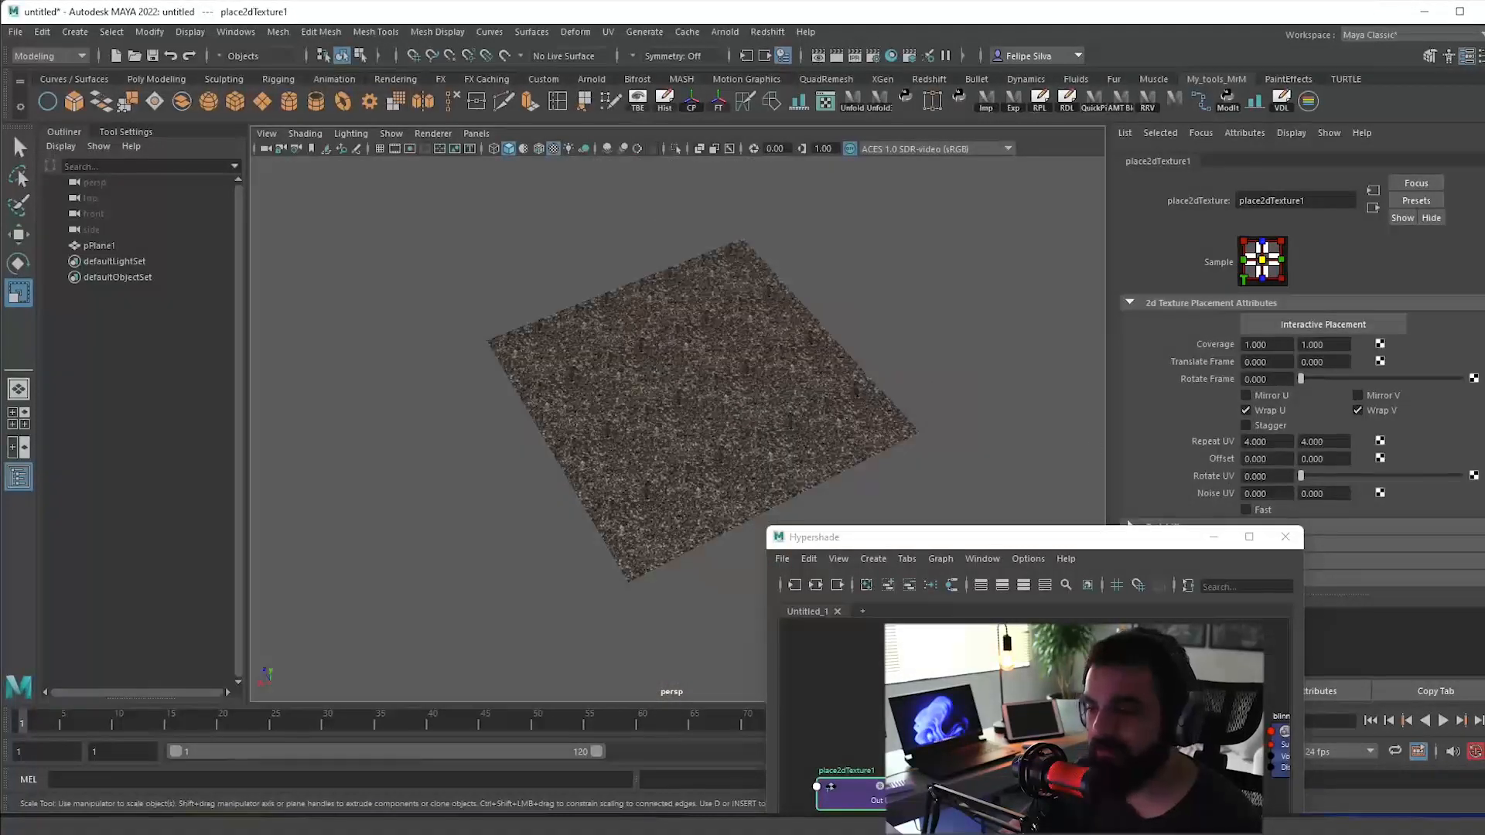
type("0")
key("Tab")
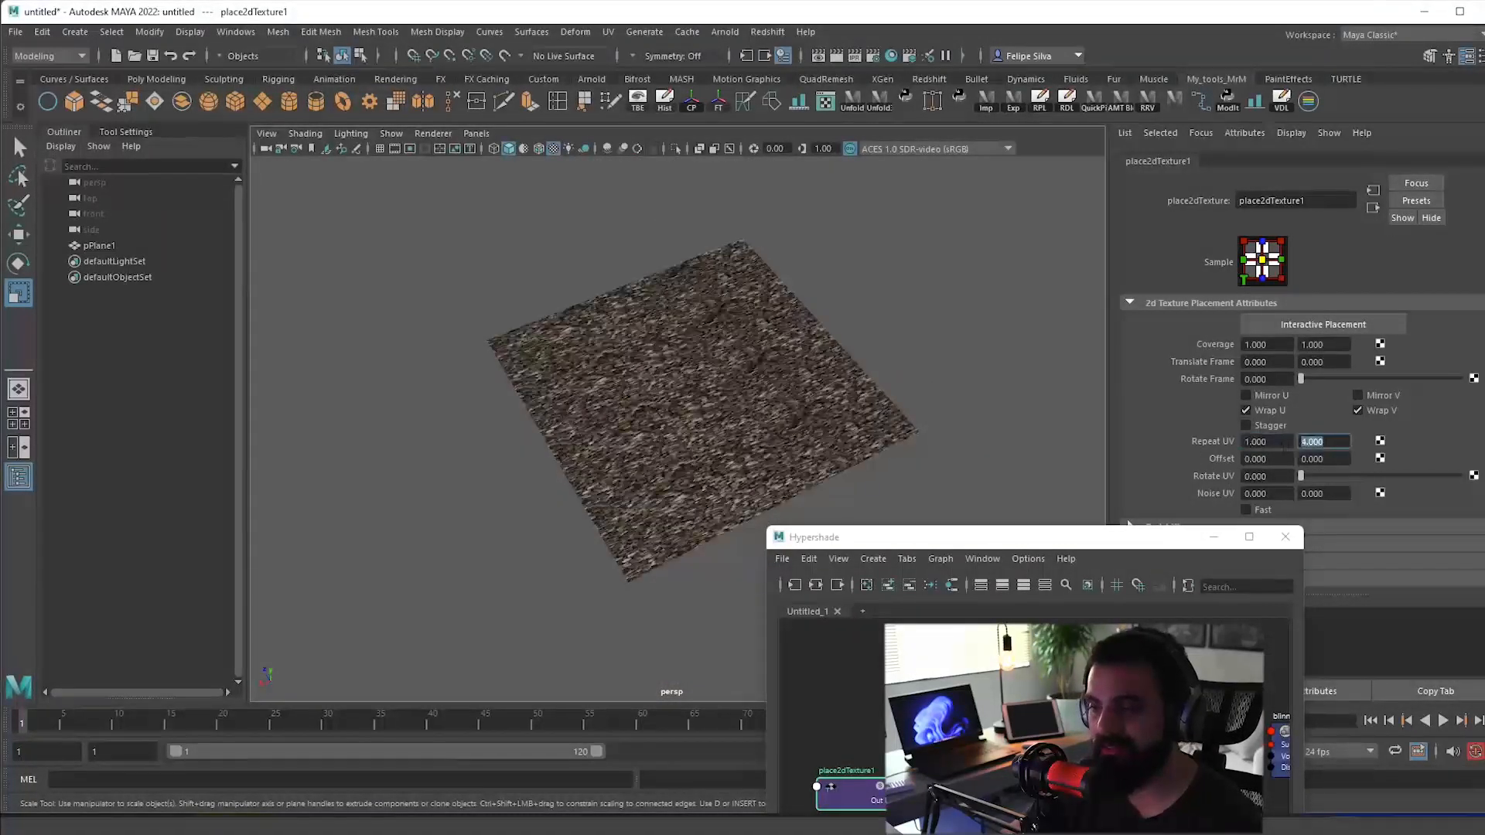
type("10")
key("Return")
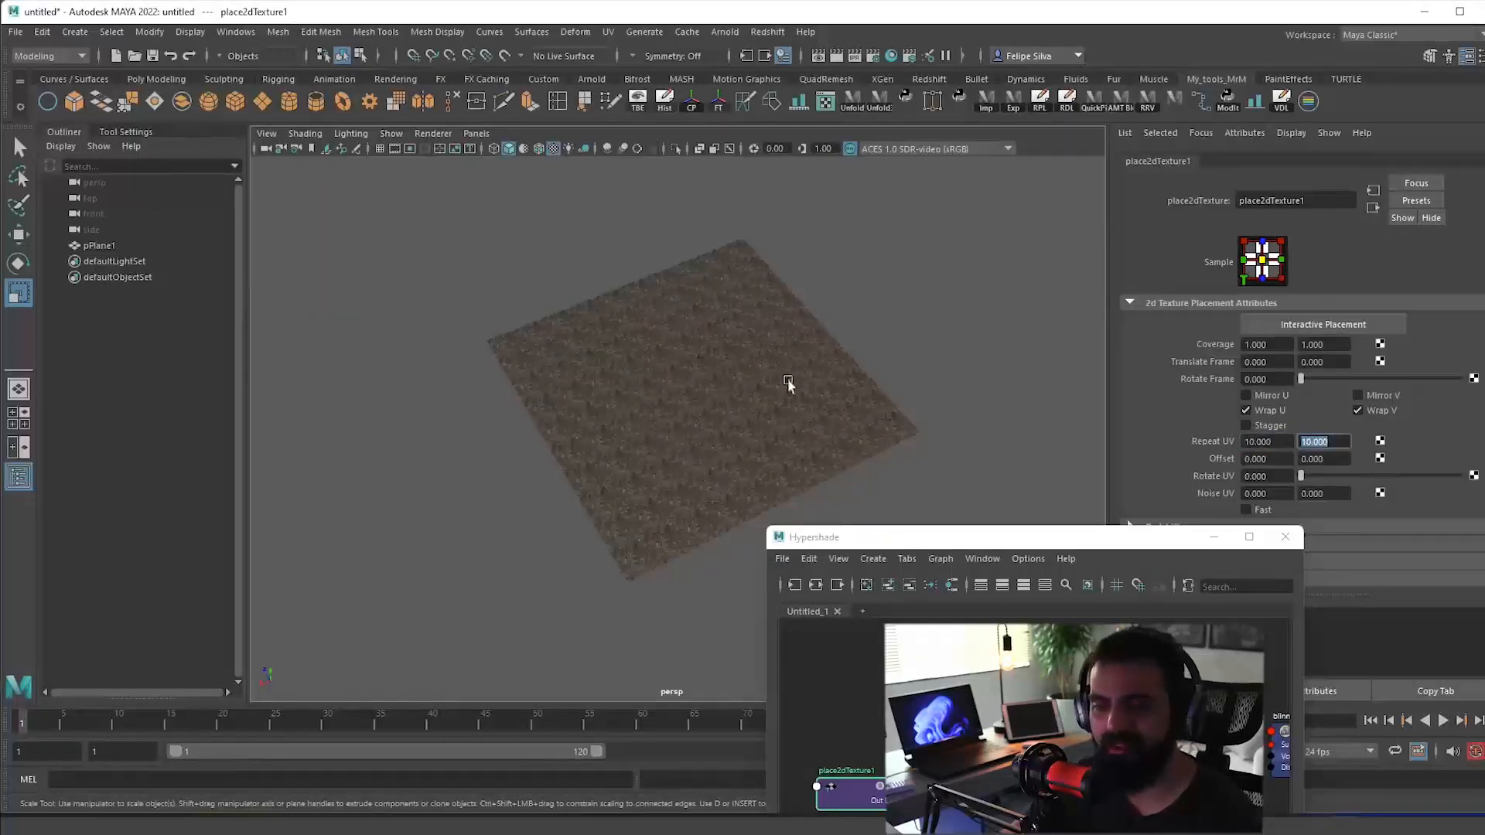
Step: Deselect the texture node and examine the more densely tiled plane from near and far for seams and visible repetition
left_click(788, 385)
key("f")
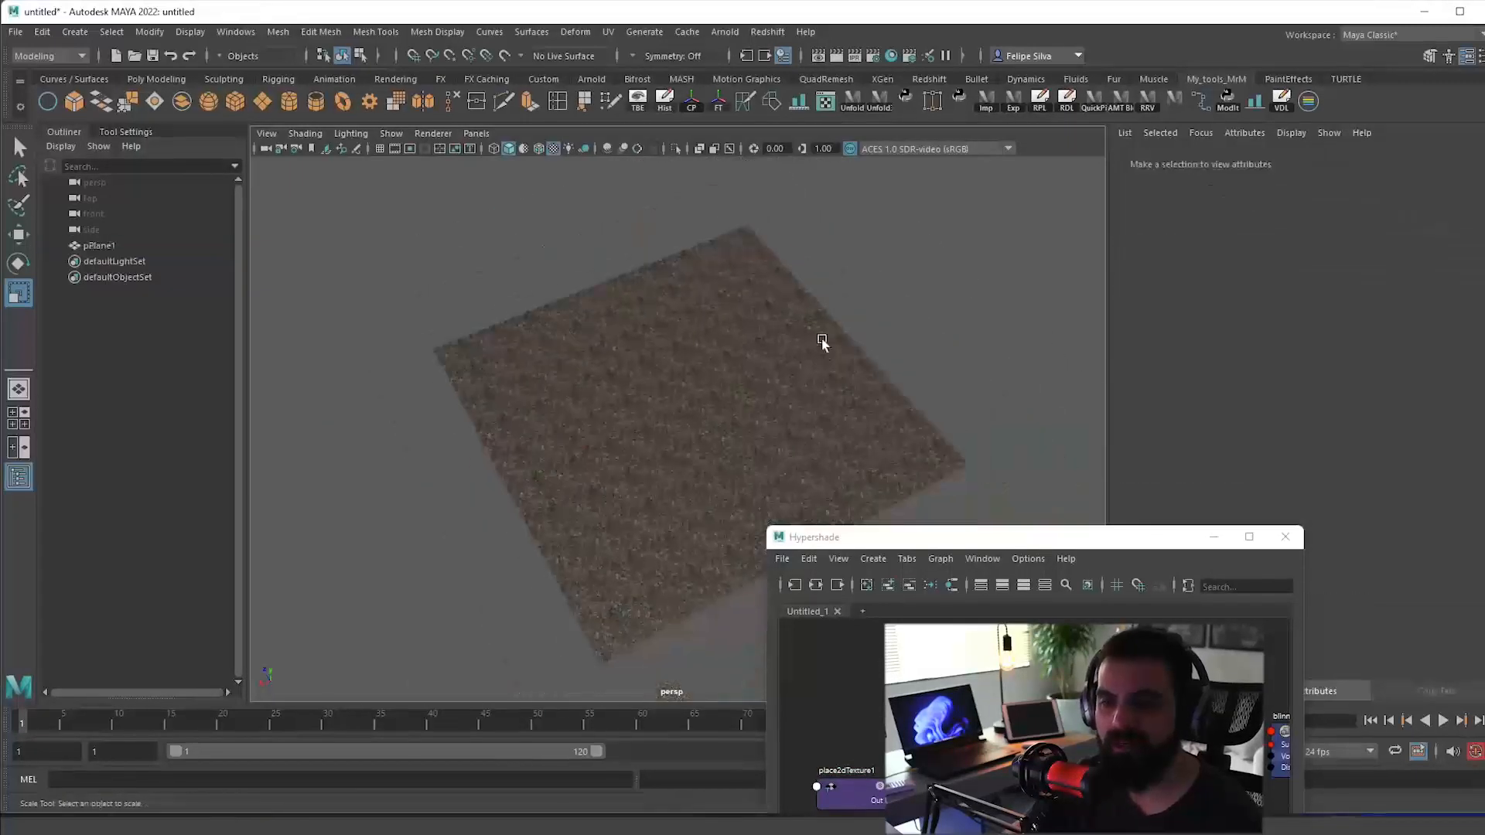
left_click_drag(822, 342, 847, 441, "alt")
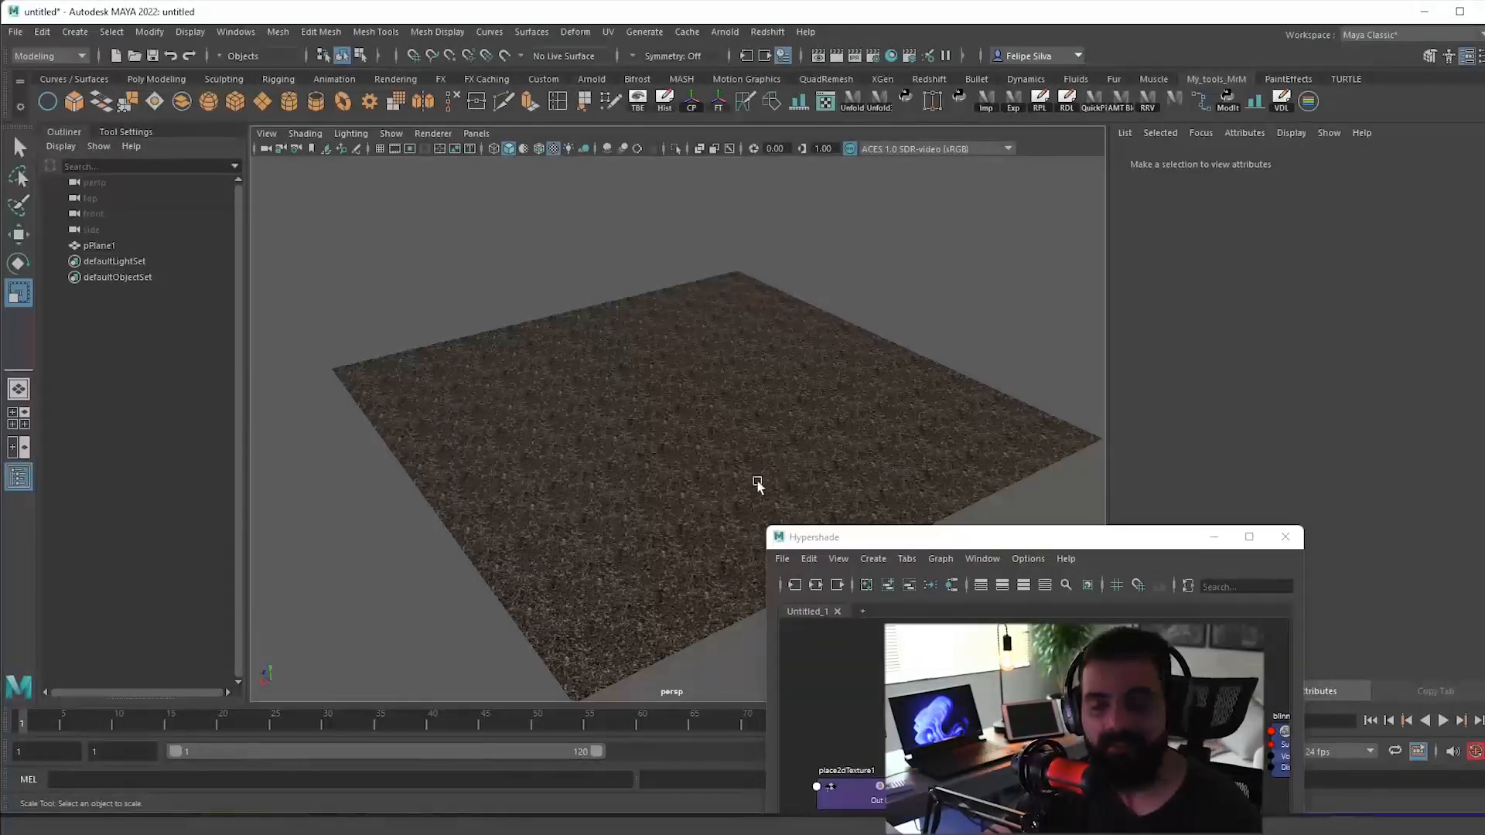
scroll(690, 511, "up", 10)
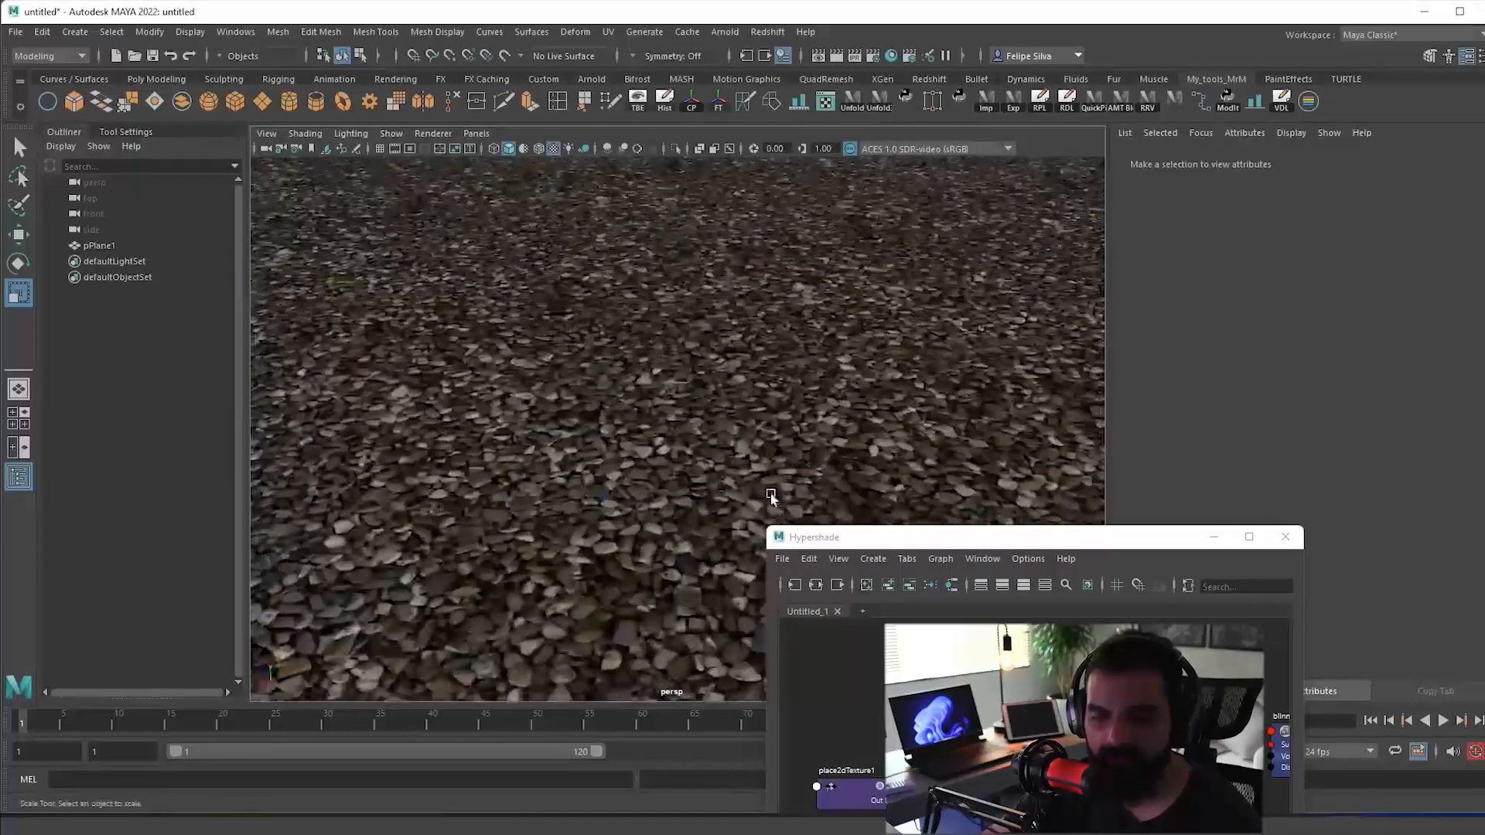
scroll(786, 437, "down", 10)
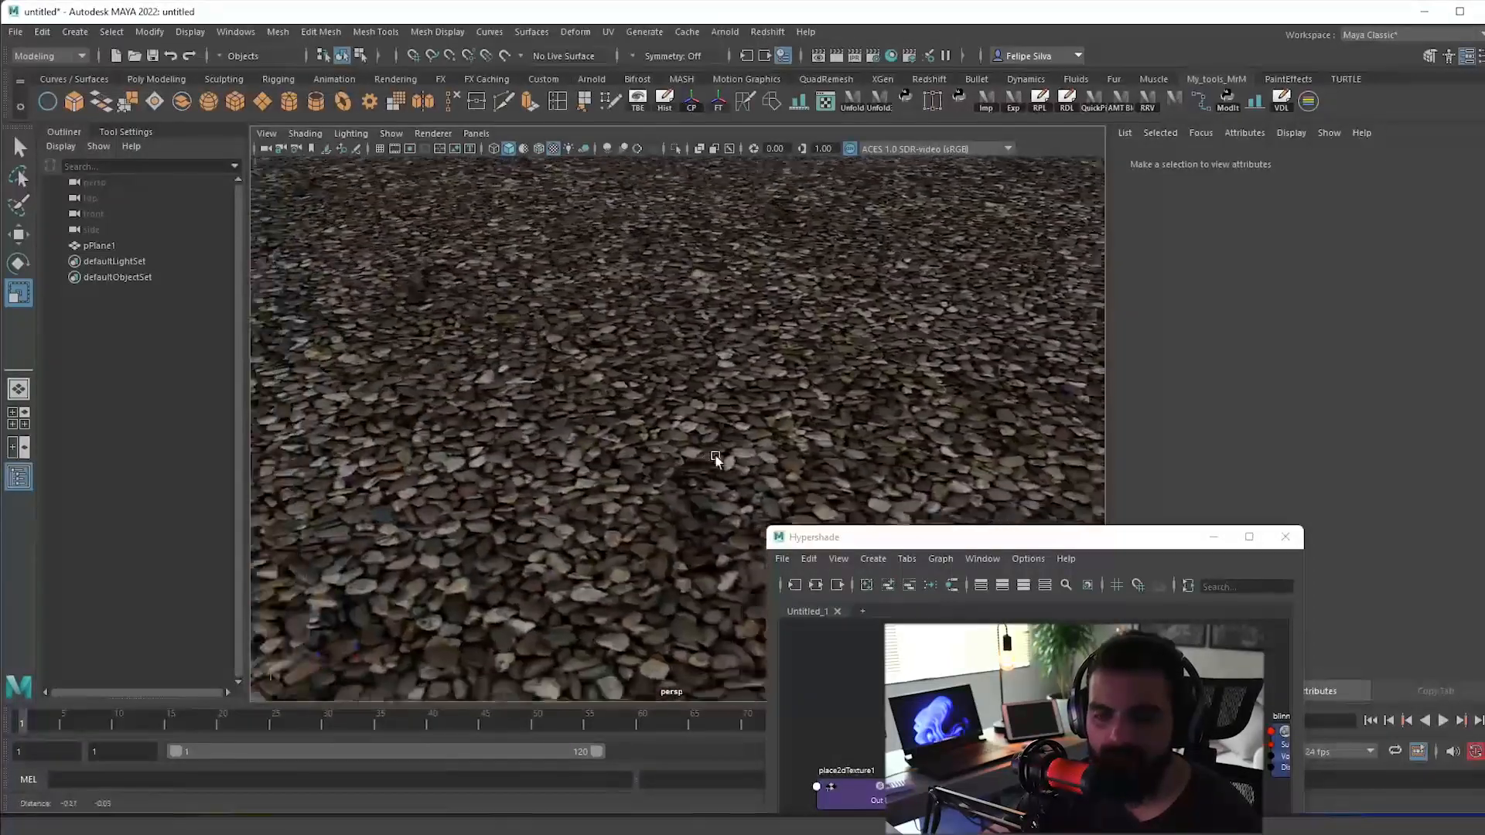
scroll(743, 447, "down", 10)
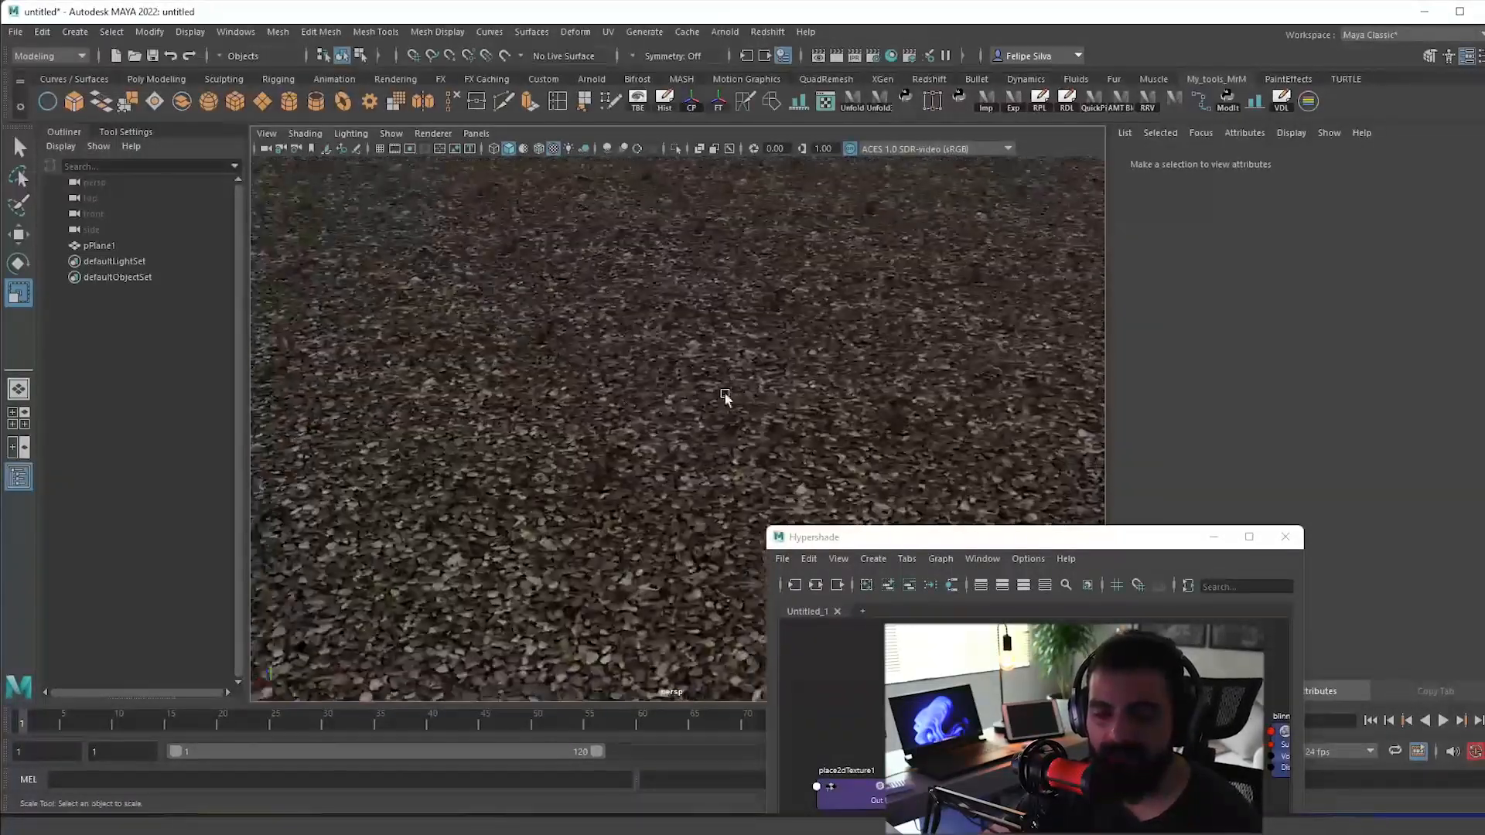
scroll(729, 407, "up", 3)
scroll(730, 408, "down", 6)
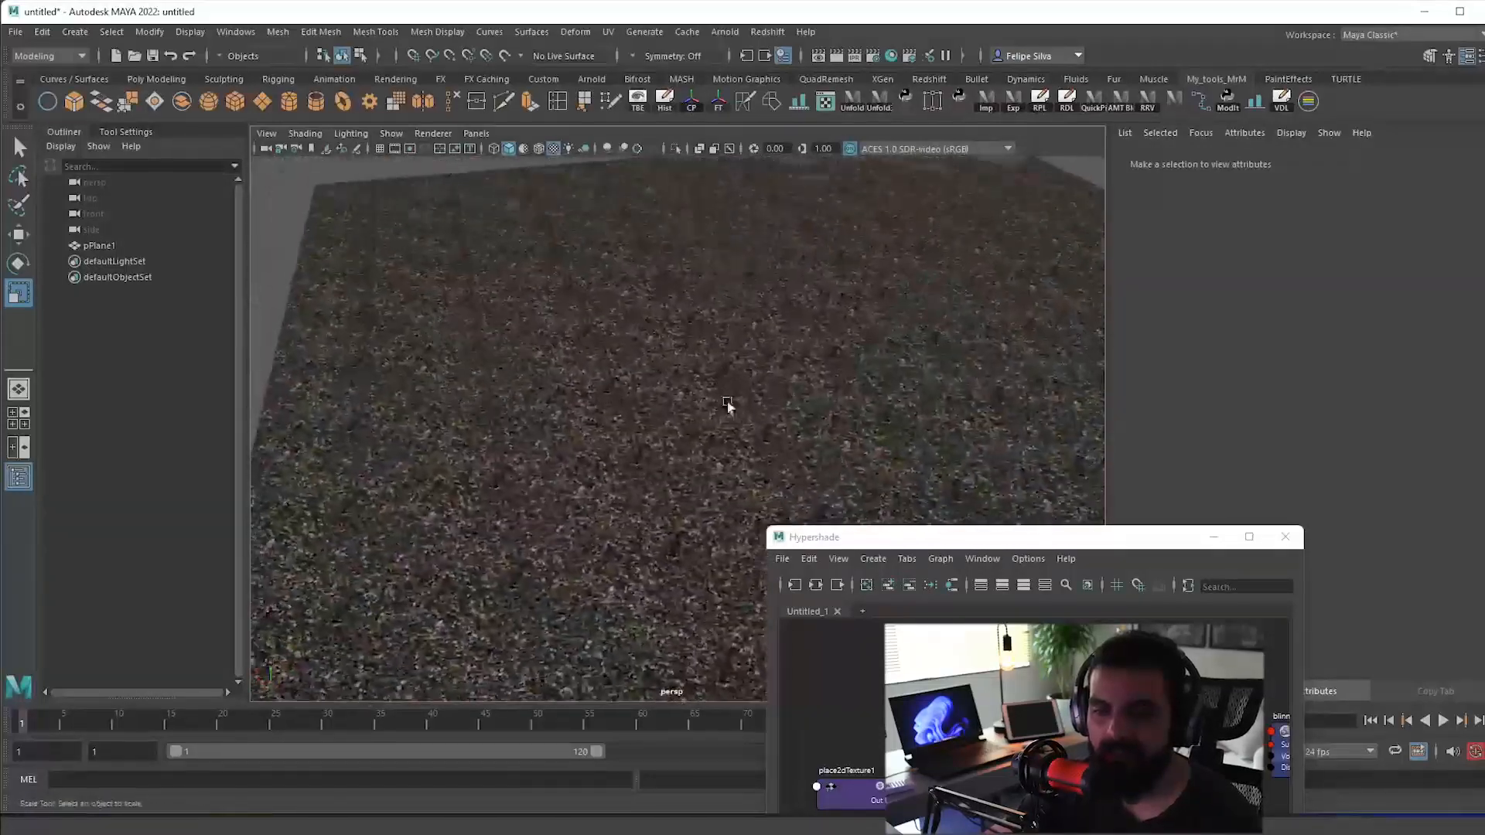
left_click_drag(731, 408, 701, 392)
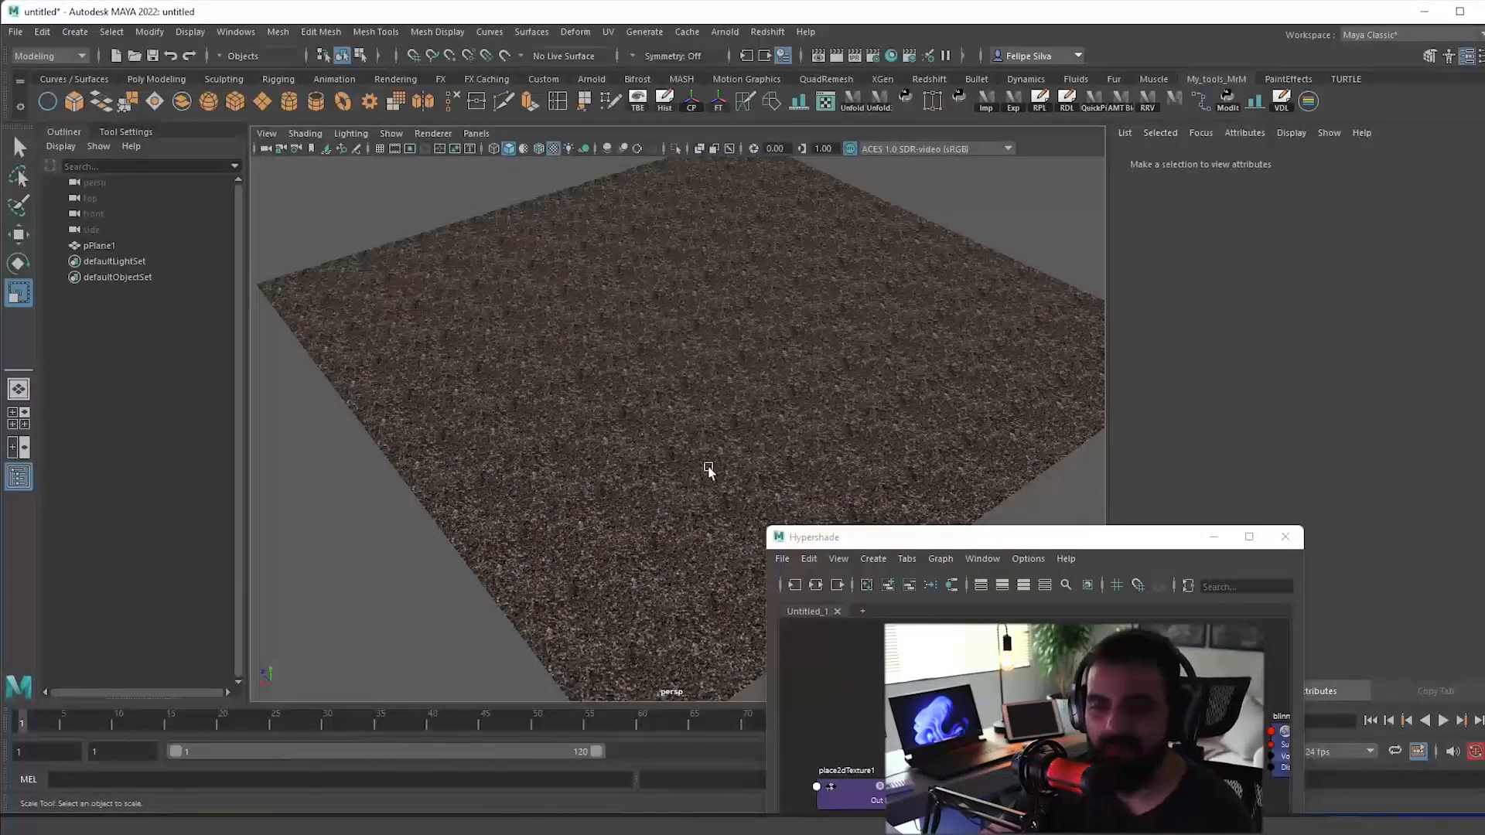
mouse_move(721, 330)
left_mouse_down()
mouse_move(733, 355)
mouse_move(704, 322)
left_mouse_up()
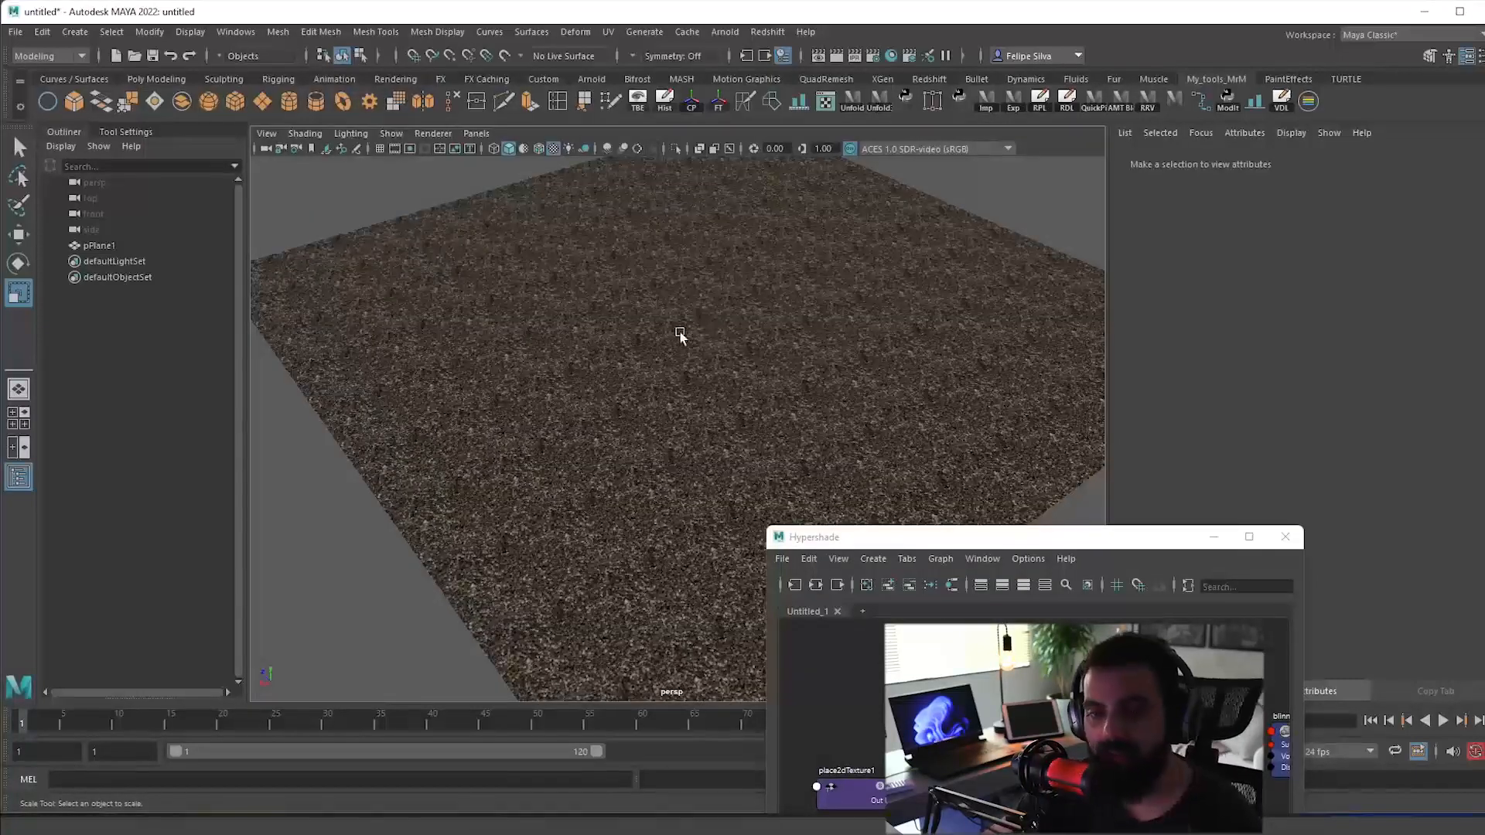
left_click_drag(704, 366, 649, 501)
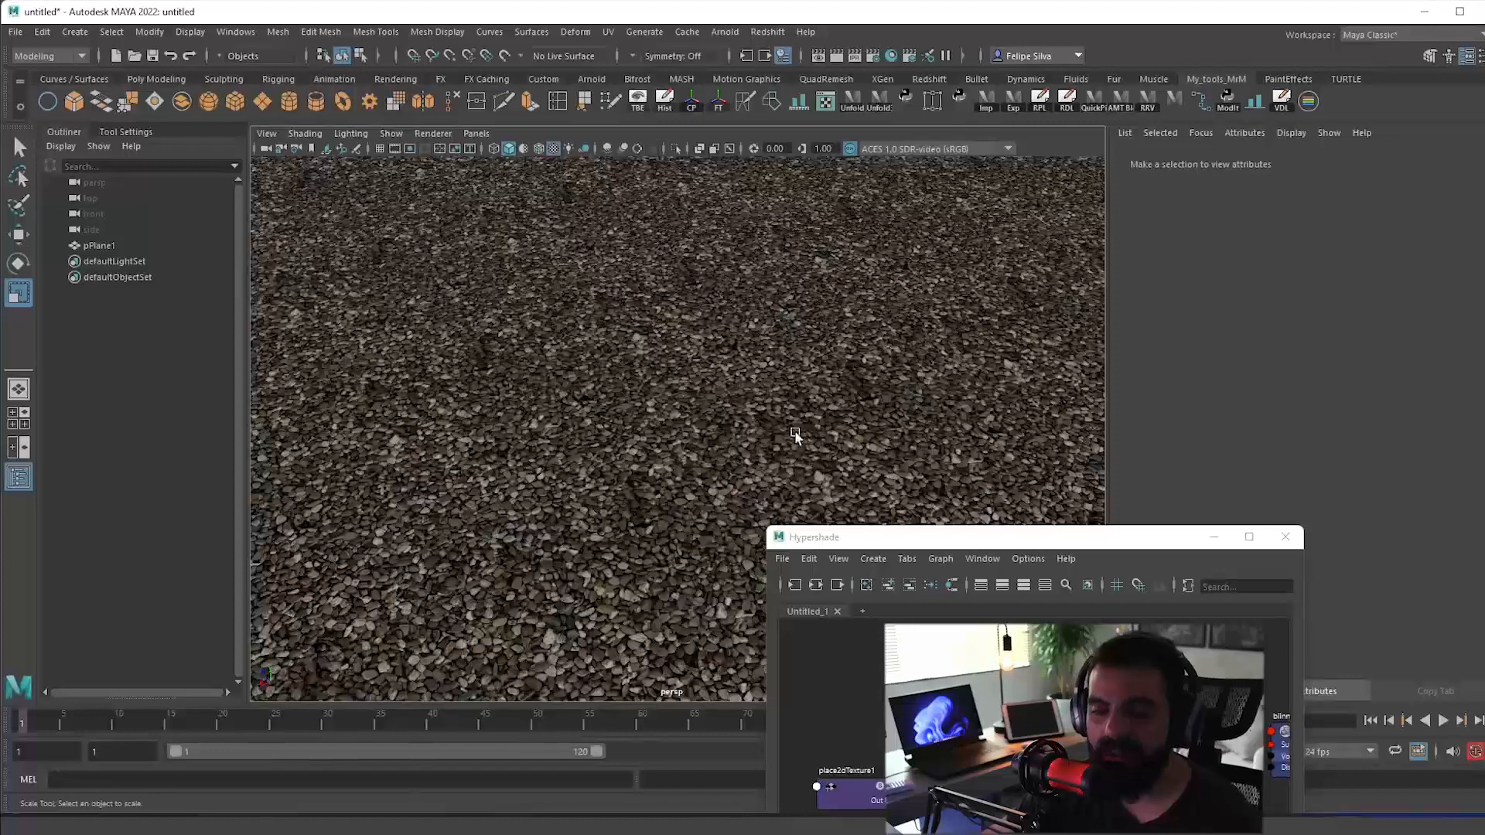
scroll(781, 448, "down", 5)
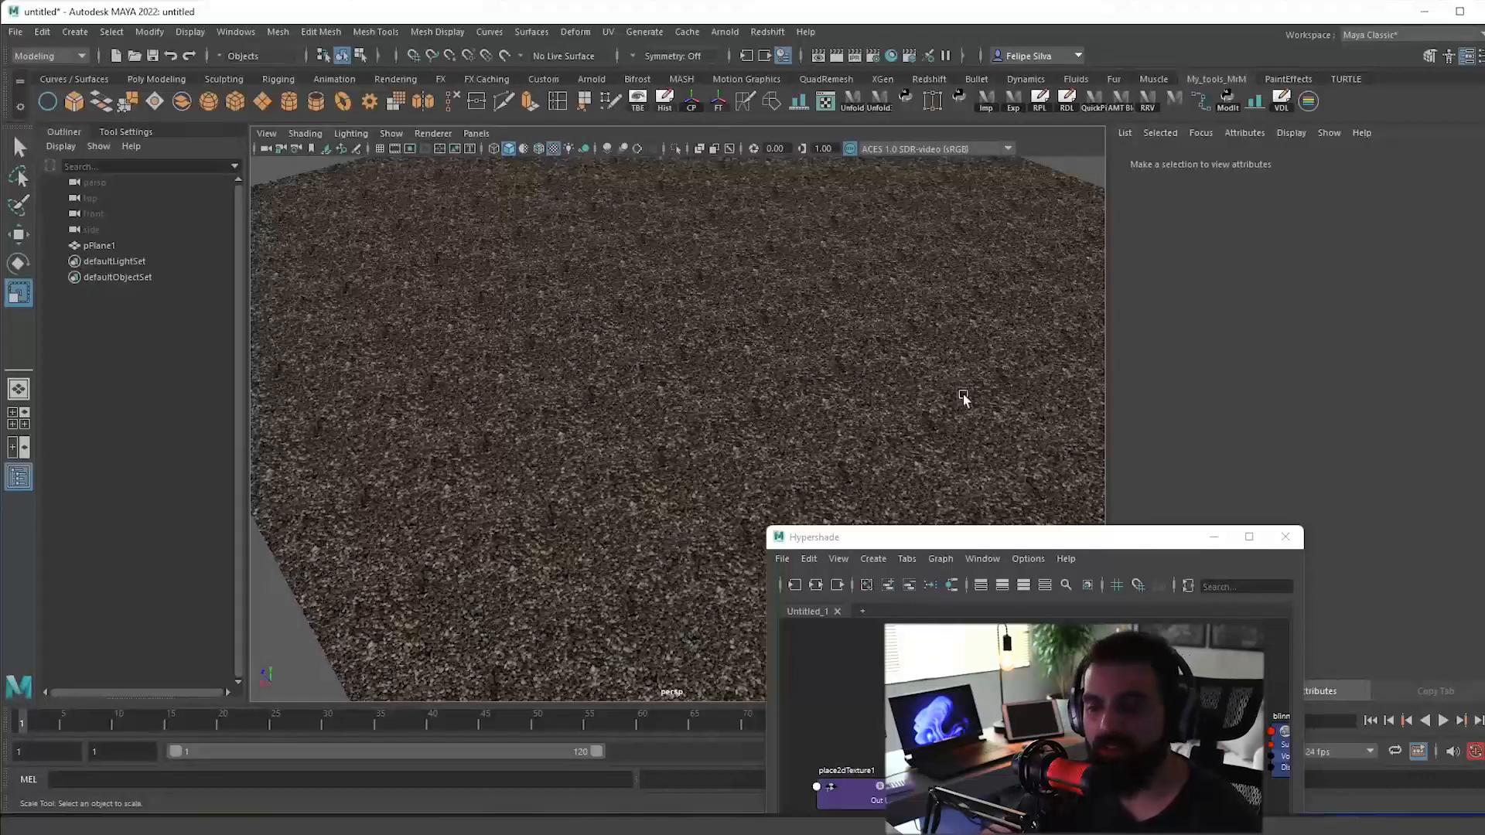
left_click_drag(964, 399, 760, 343)
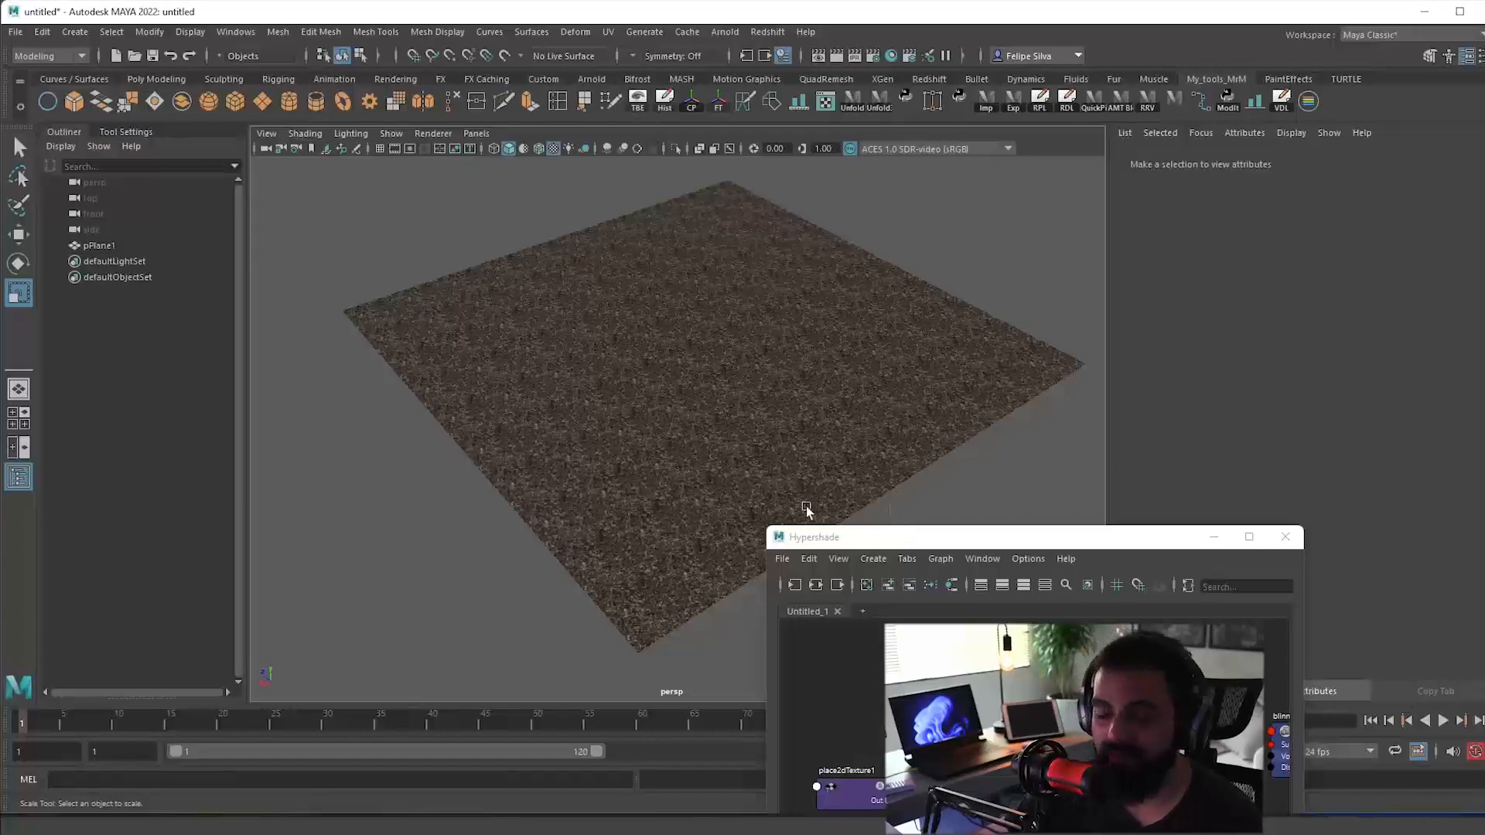
scroll(921, 437, "up", 10)
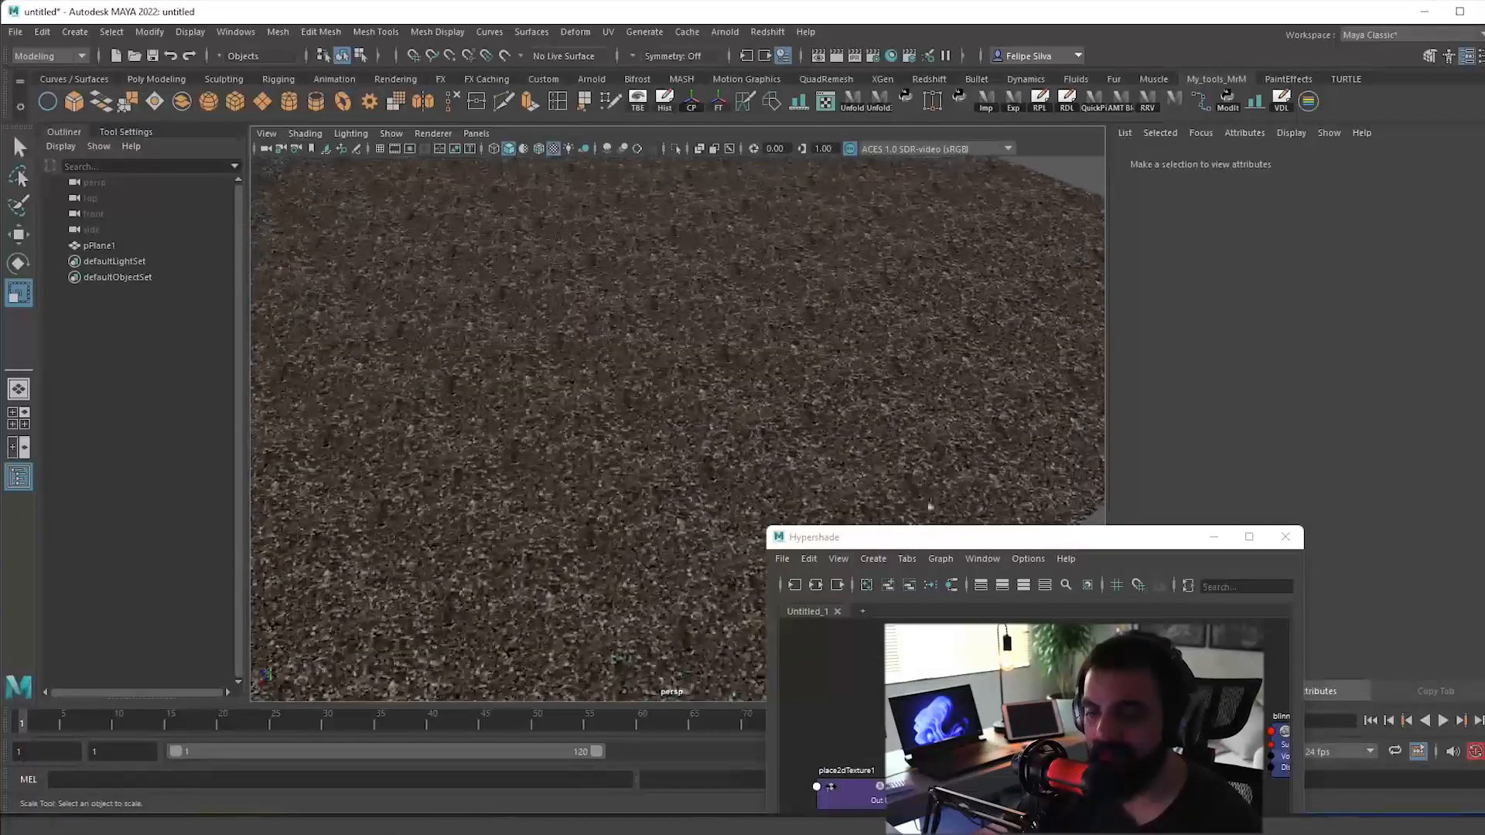
scroll(600, 384, "up", 8)
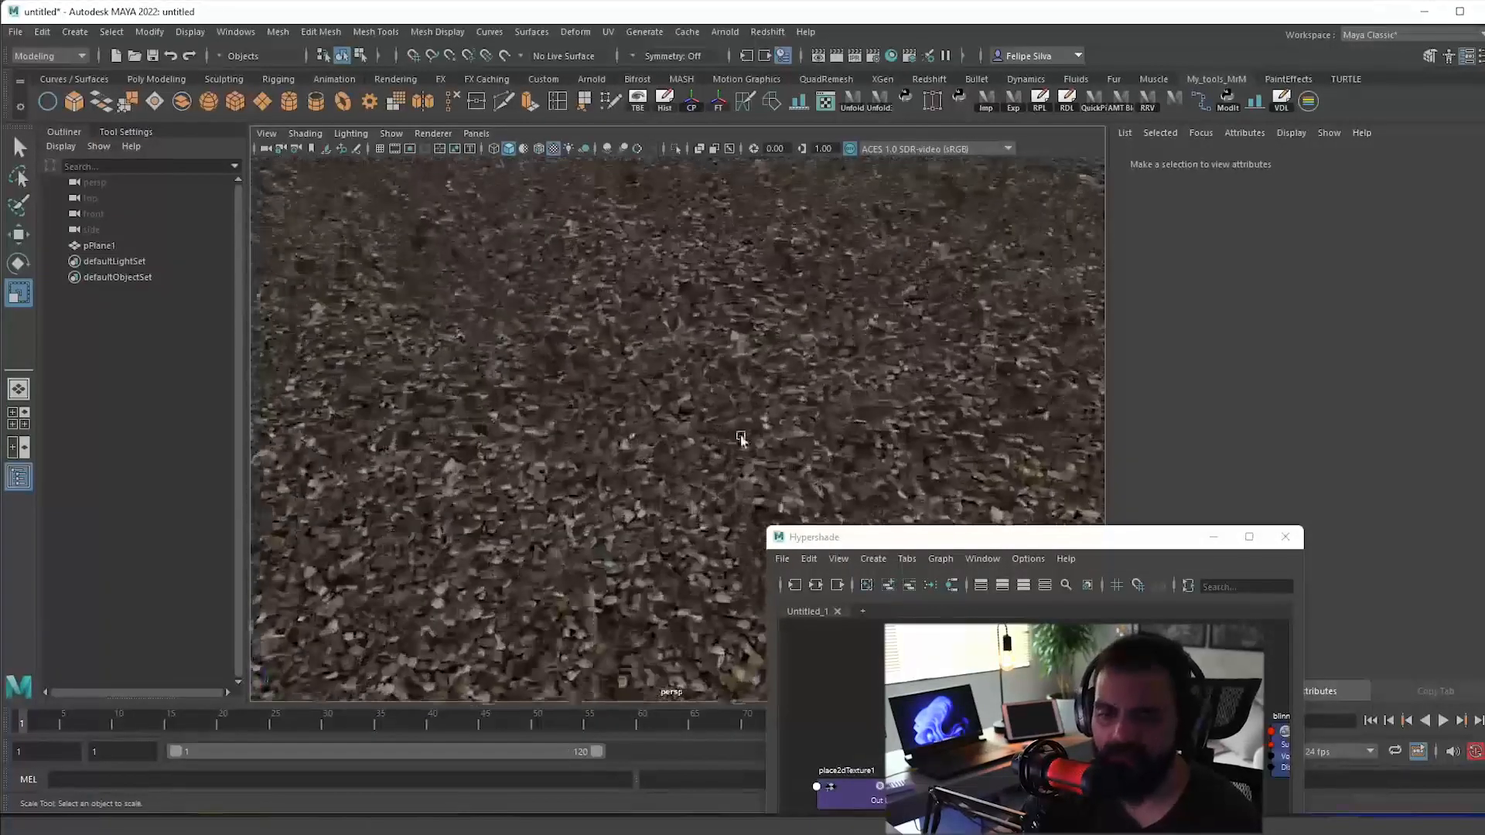
scroll(706, 433, "down", 10)
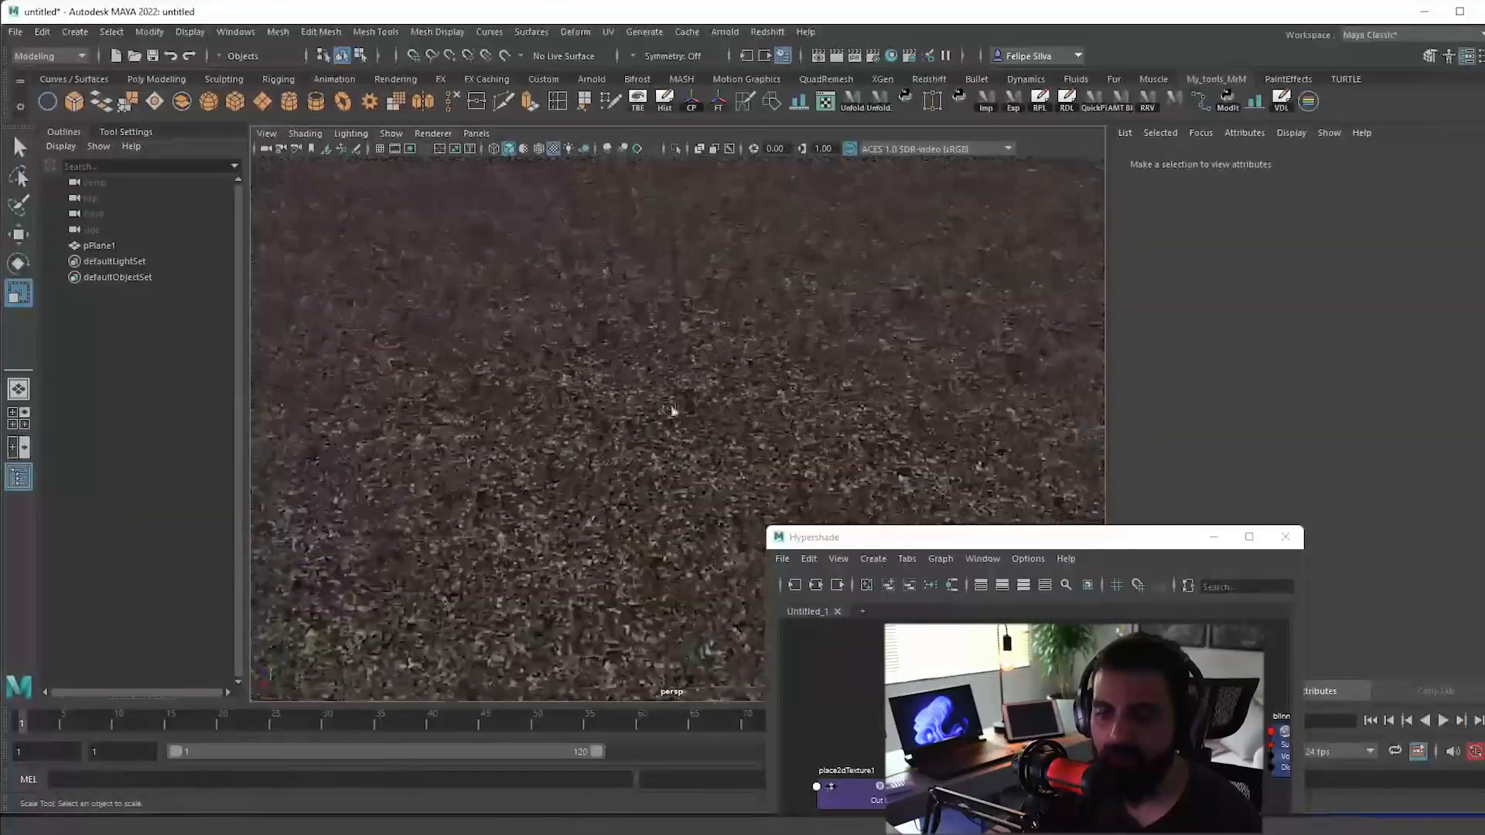
mouse_move(692, 430)
left_mouse_down()
mouse_move(676, 395)
mouse_move(681, 408)
left_mouse_up()
scroll(686, 423, "up", 4)
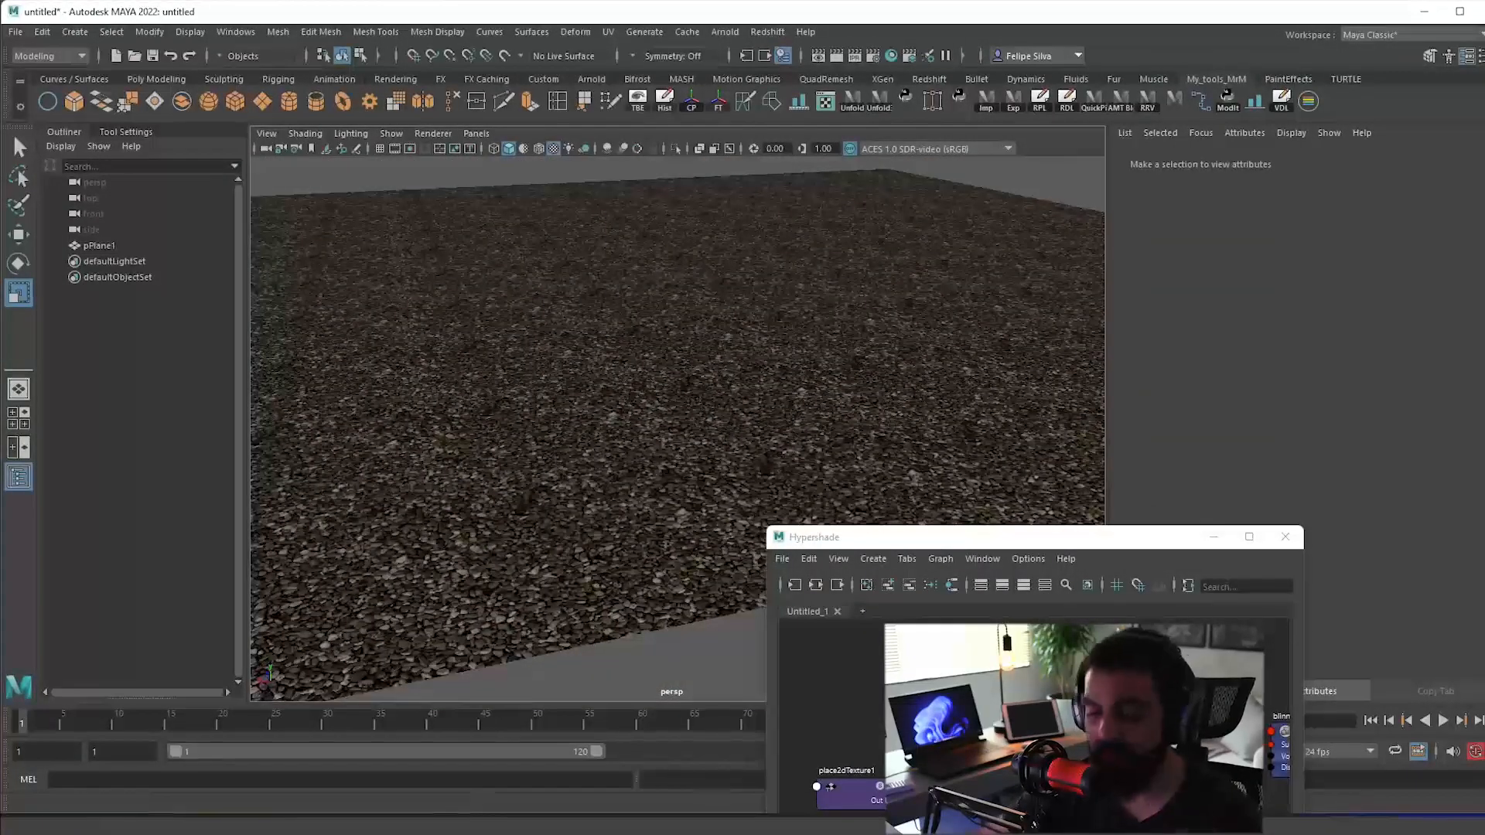
mouse_move(1245, 827)
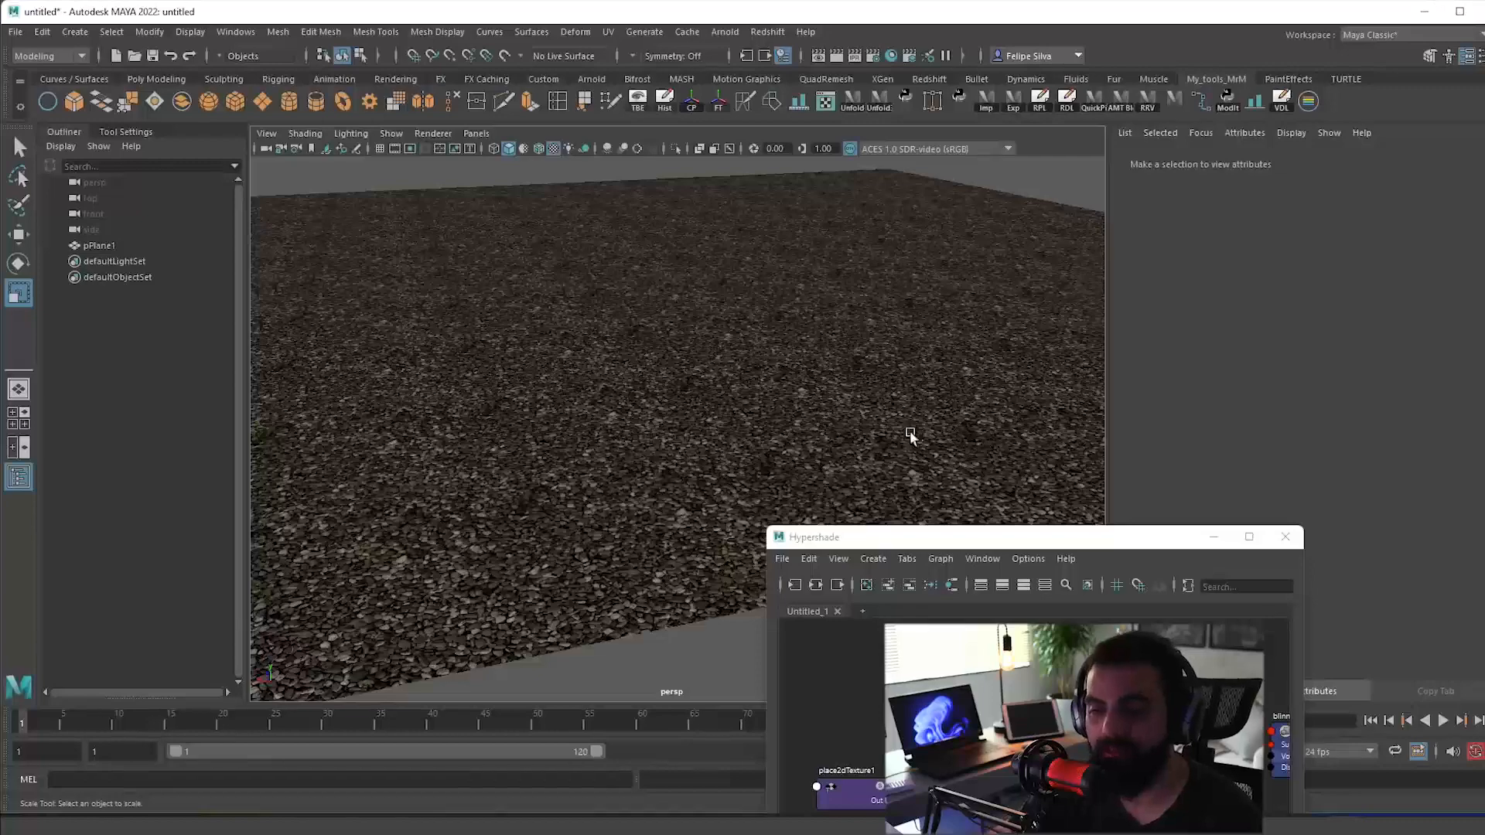
scroll(906, 438, "down", 2)
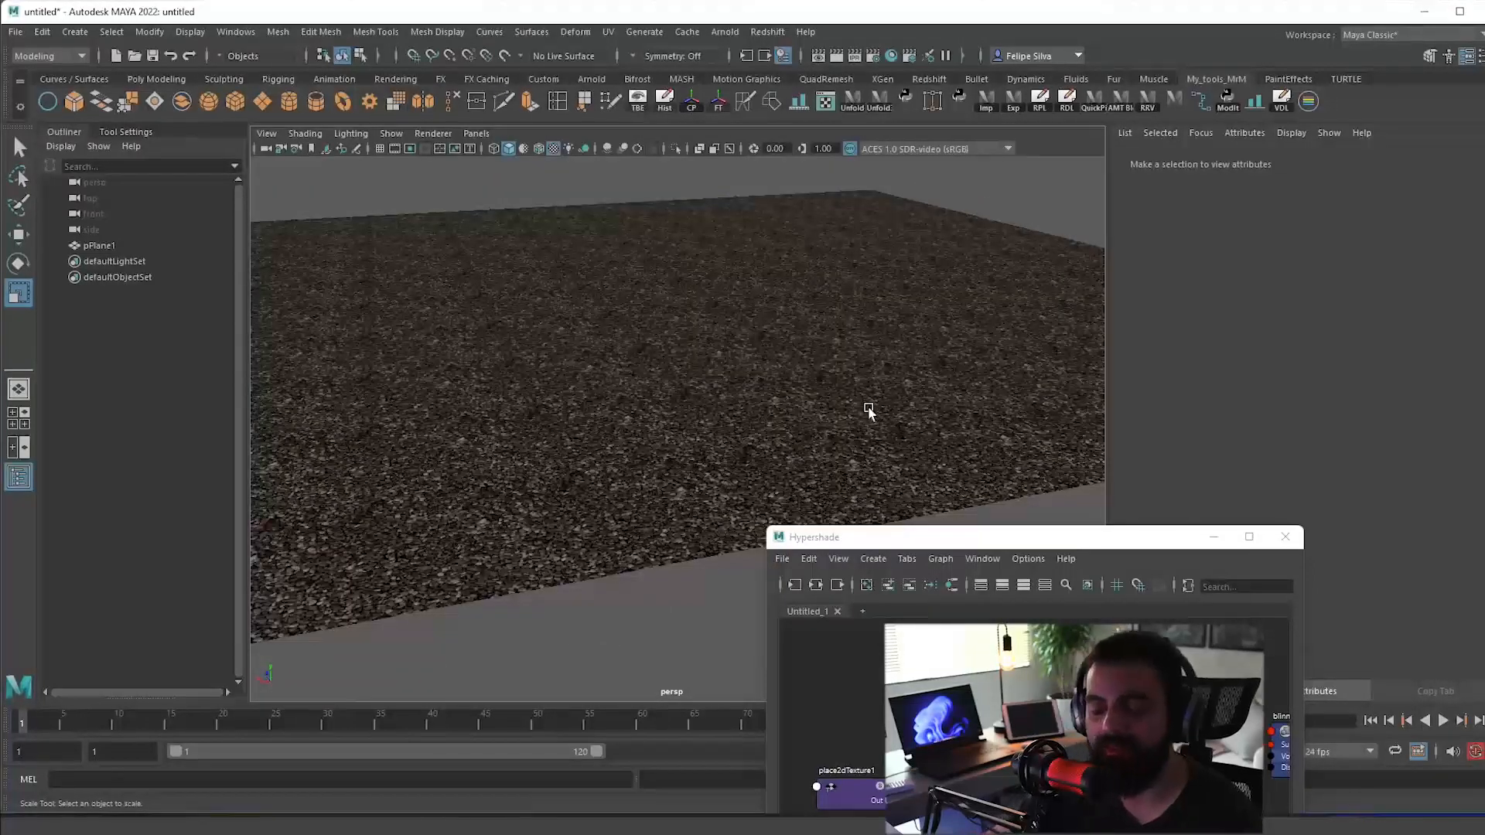
scroll(859, 406, "down", 3)
left_click_drag(775, 363, 870, 448)
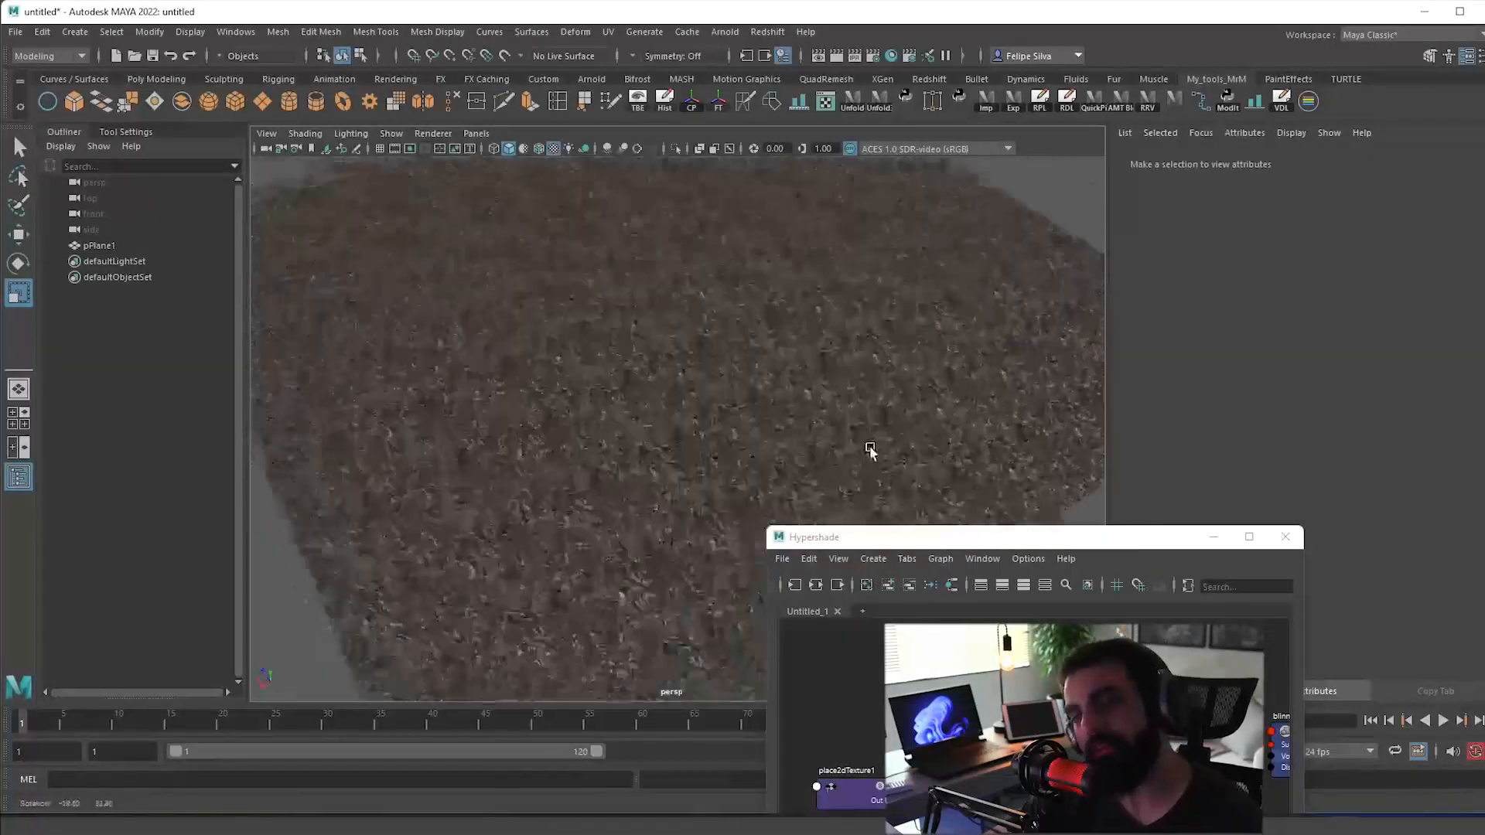
scroll(870, 451, "down", 5)
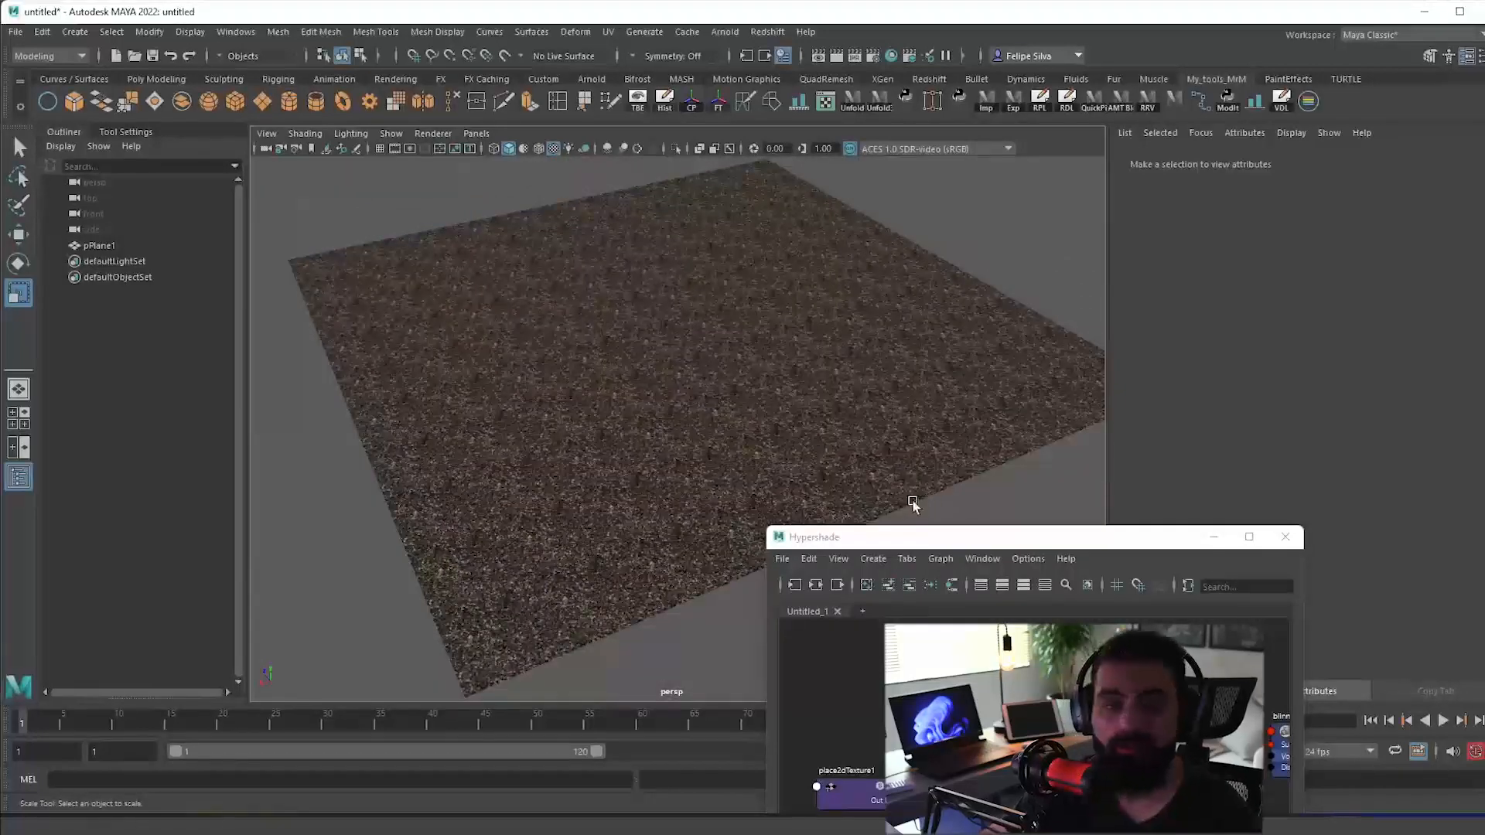
left_click_drag(892, 493, 841, 421)
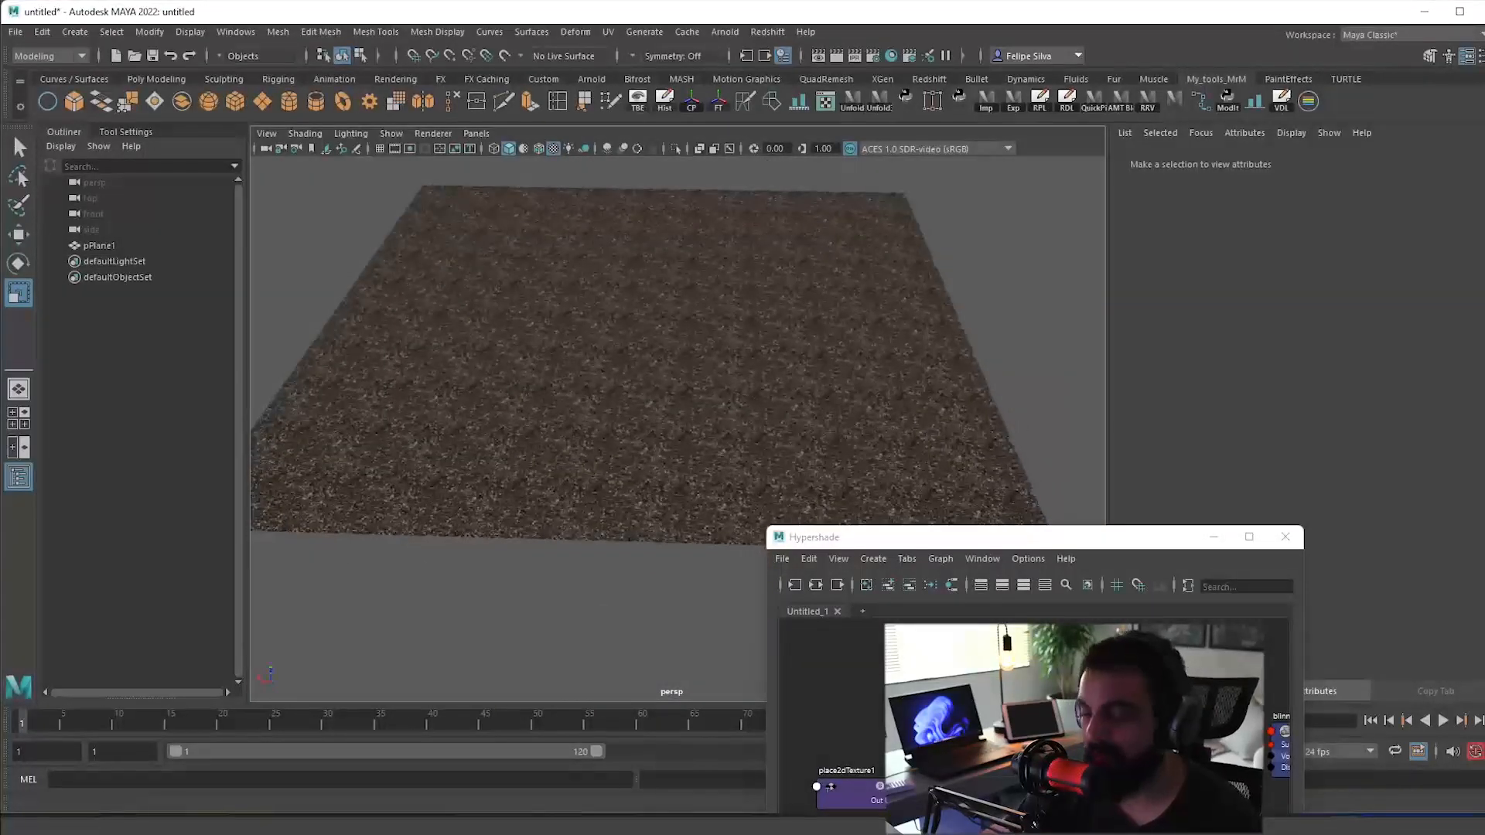
Step: Switch to the browser, look through the "seamless texture" image results and preview the brown basket weave seamless background
left_click(1183, 778)
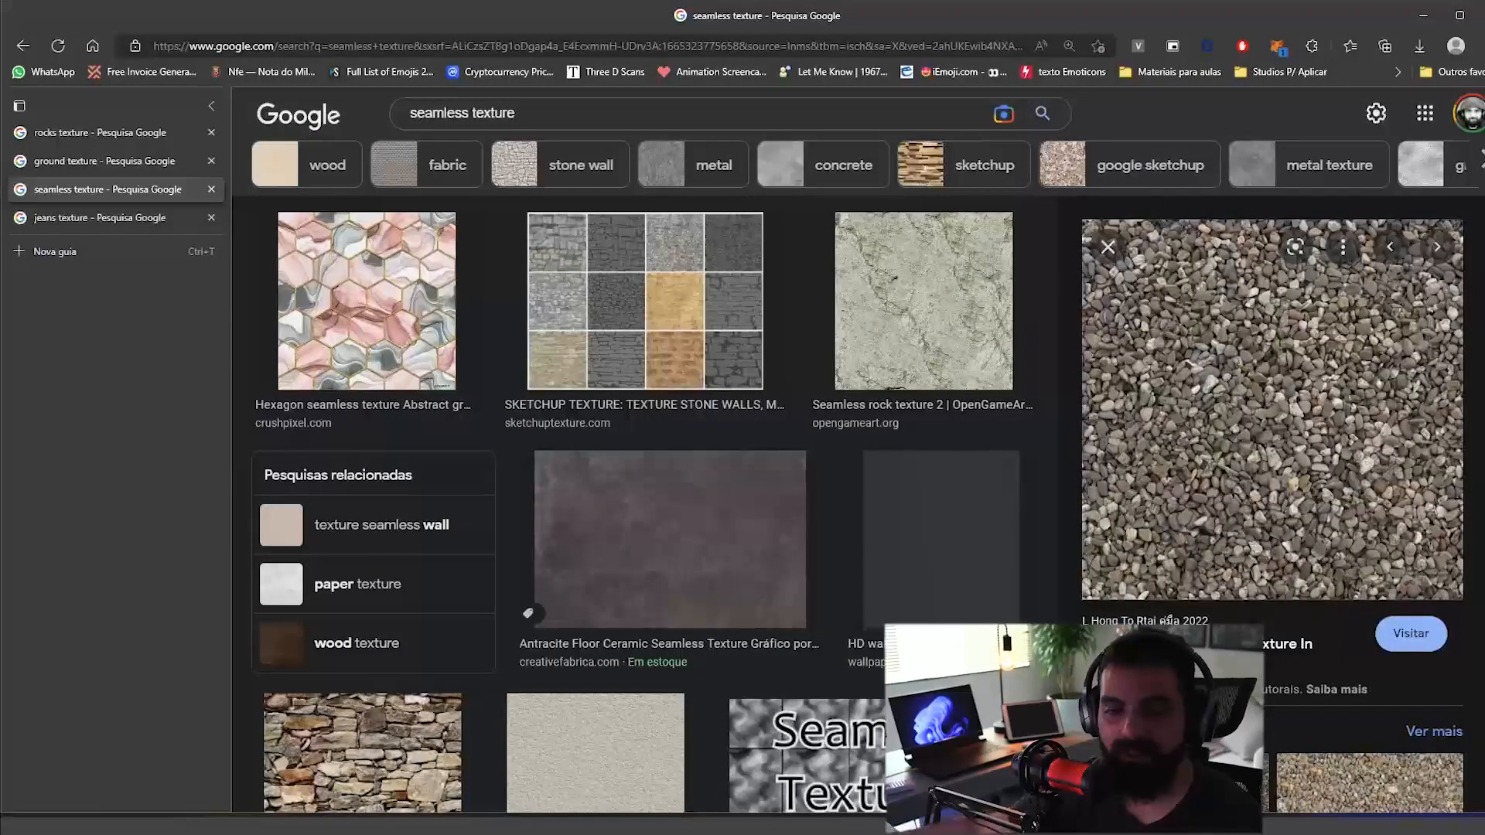
scroll(1156, 401, "down", 10)
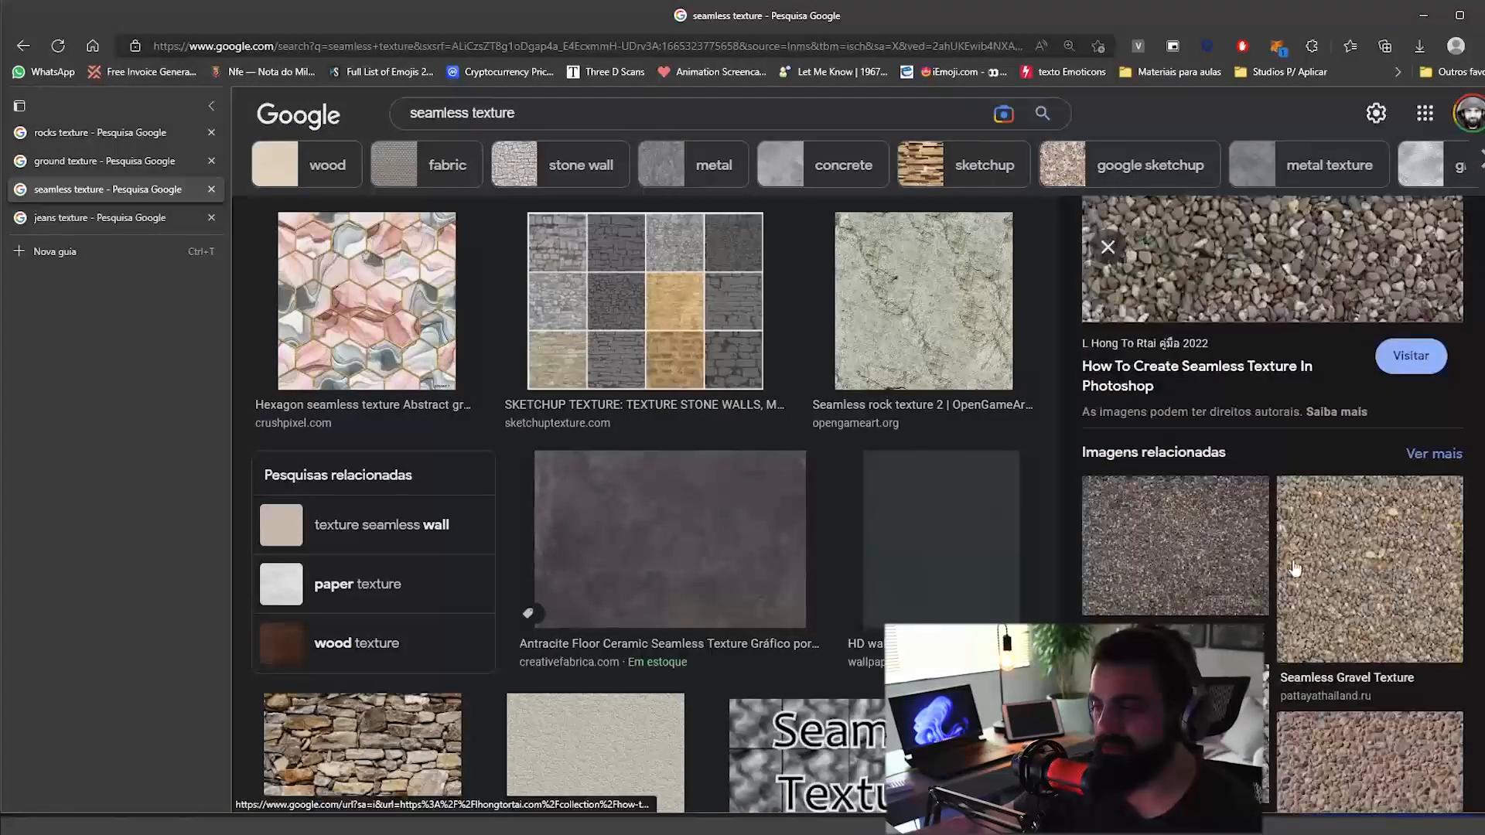
scroll(1014, 415, "down", 7)
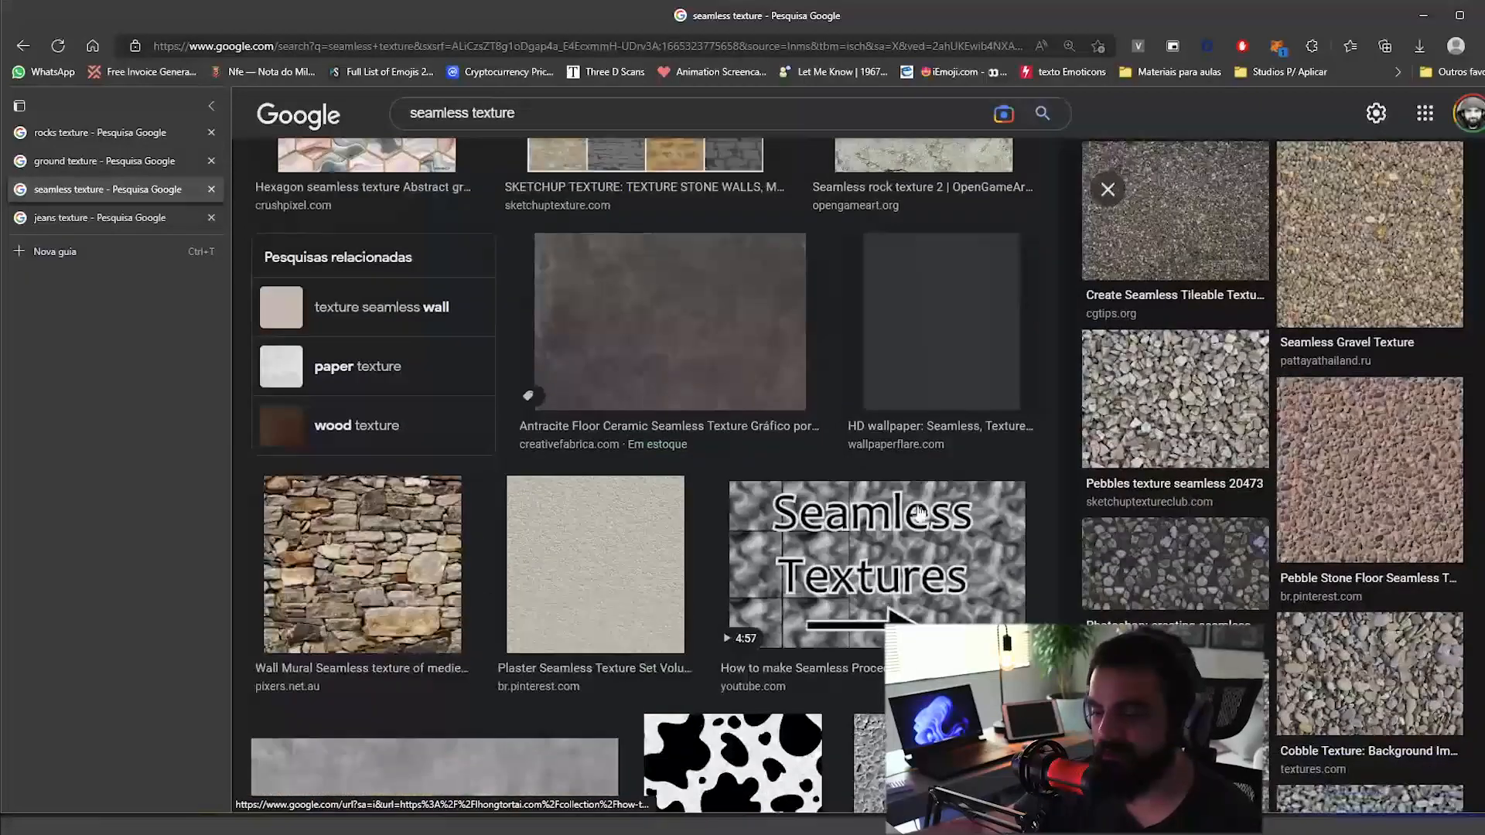
scroll(921, 541, "up", 3)
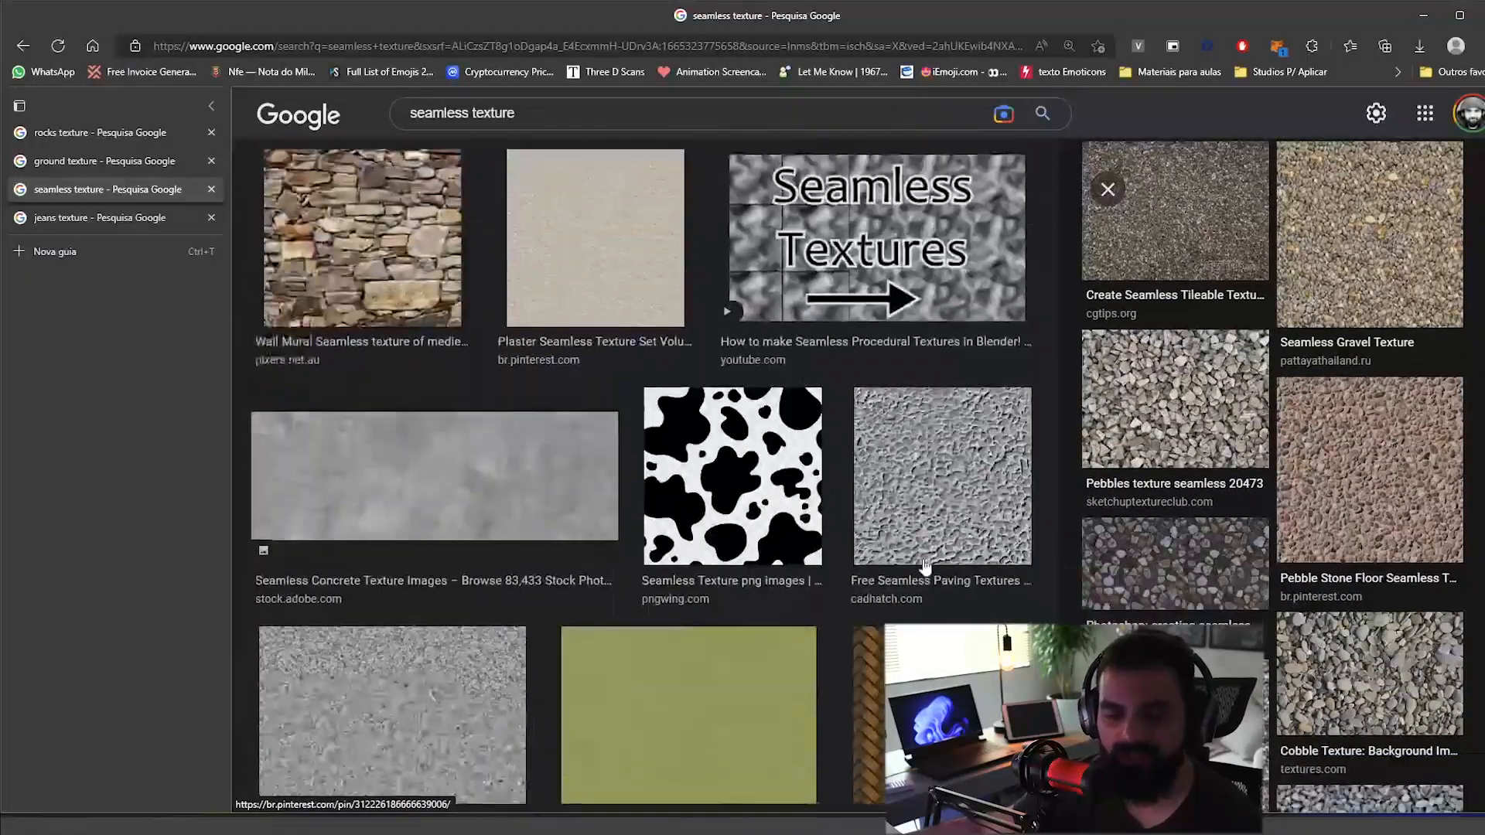
scroll(925, 564, "down", 5)
left_click(975, 315)
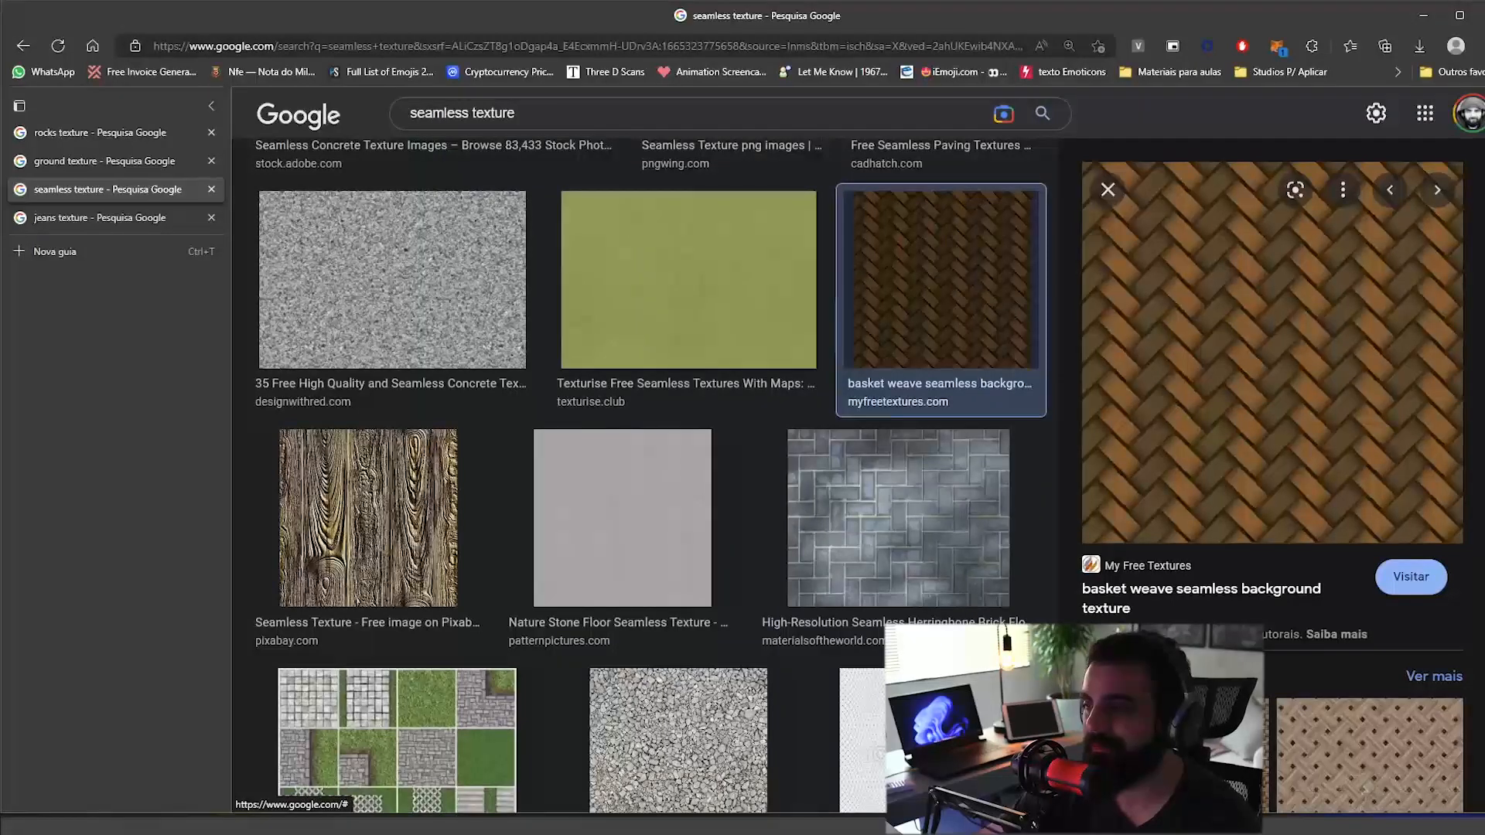
Step: Browse the related images and preview the Colourbox wicker basket weaving pattern and the Depositphotos rattan furniture texture
scroll(1370, 344, "down", 6)
scroll(1480, 487, "down", 2)
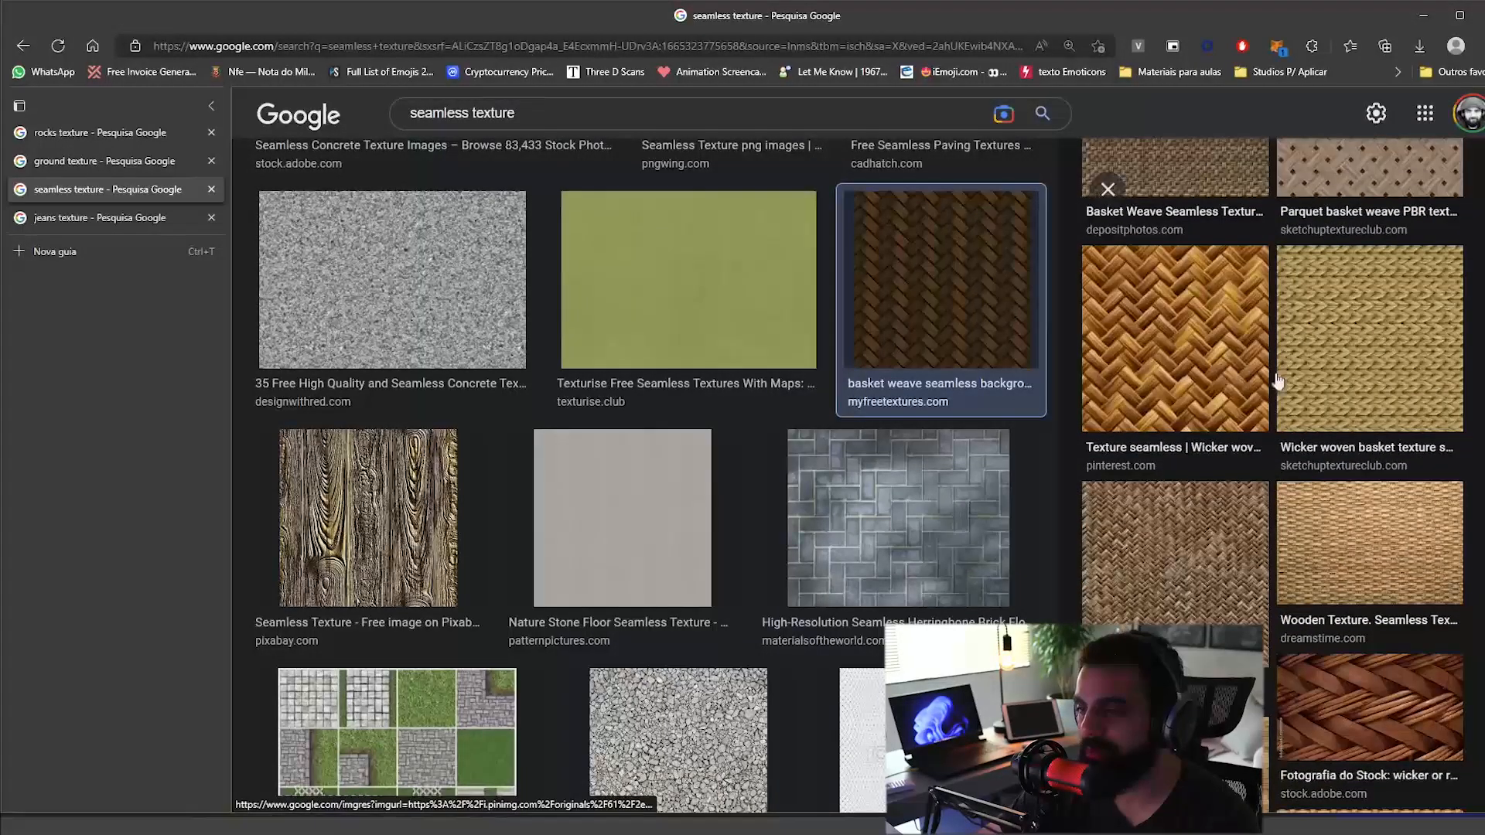
scroll(1420, 546, "down", 5)
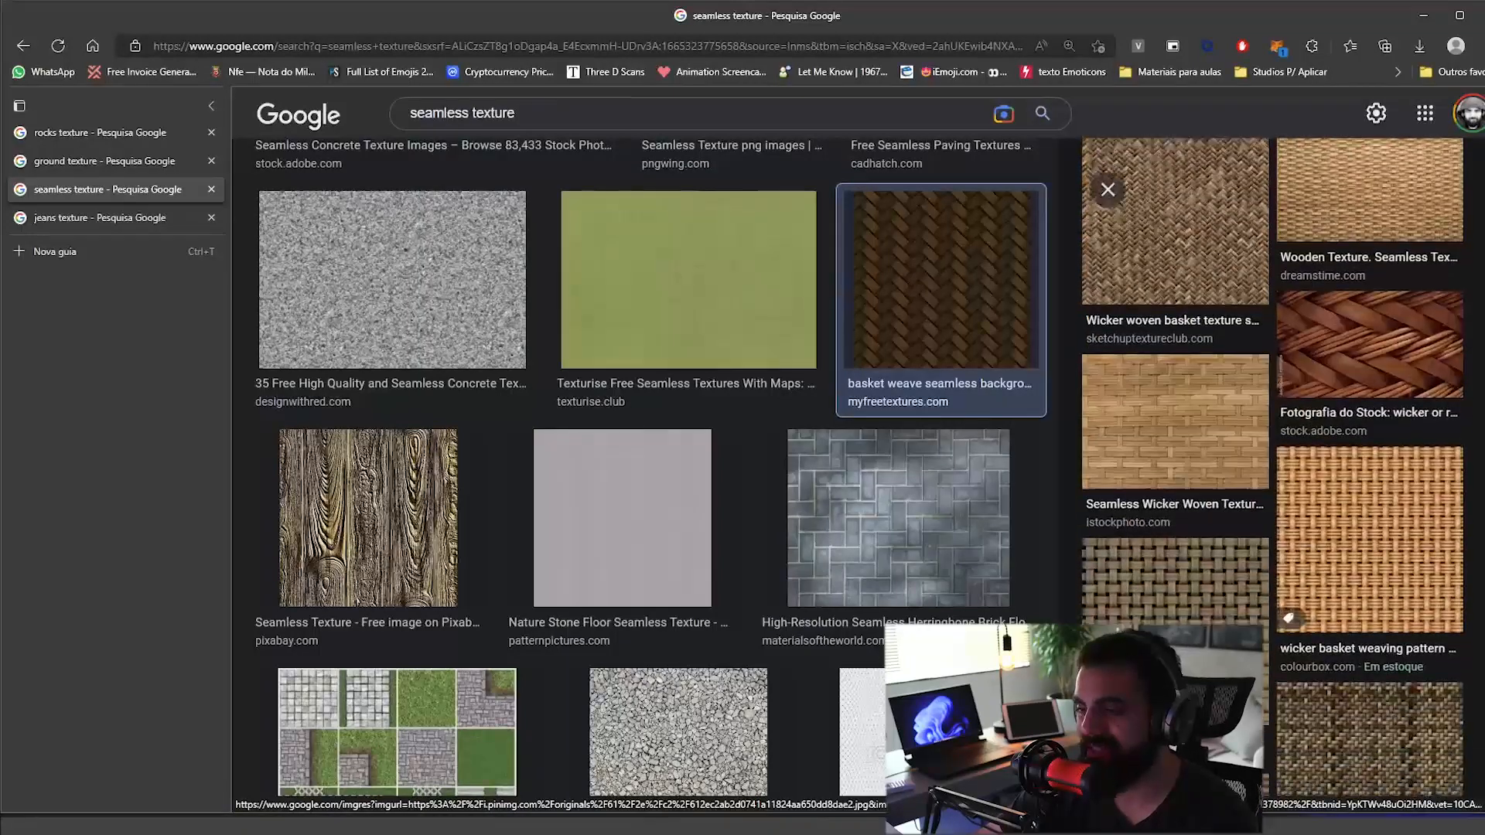
left_click(1420, 546)
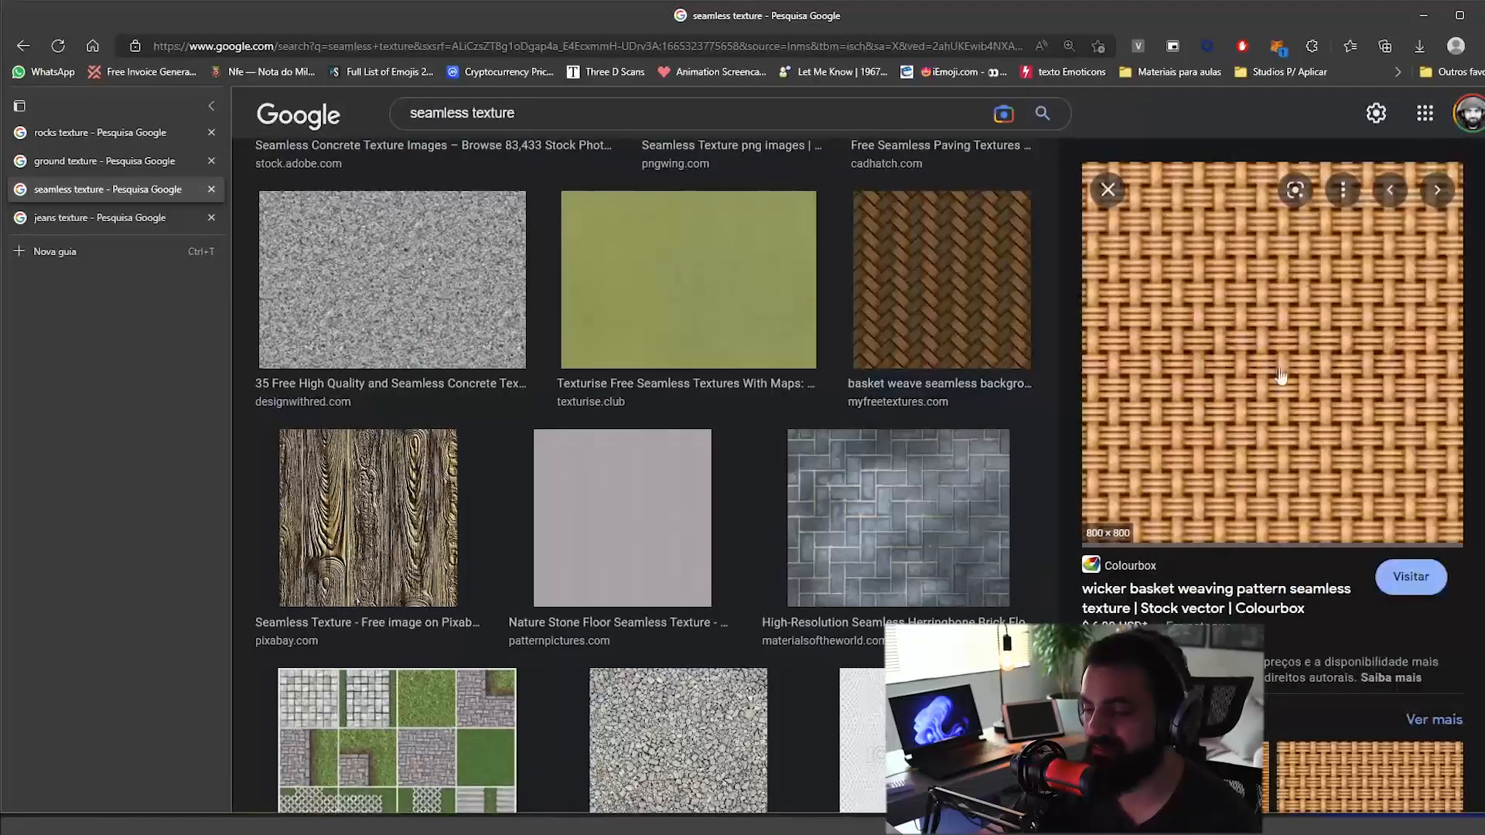
scroll(1281, 375, "down", 5)
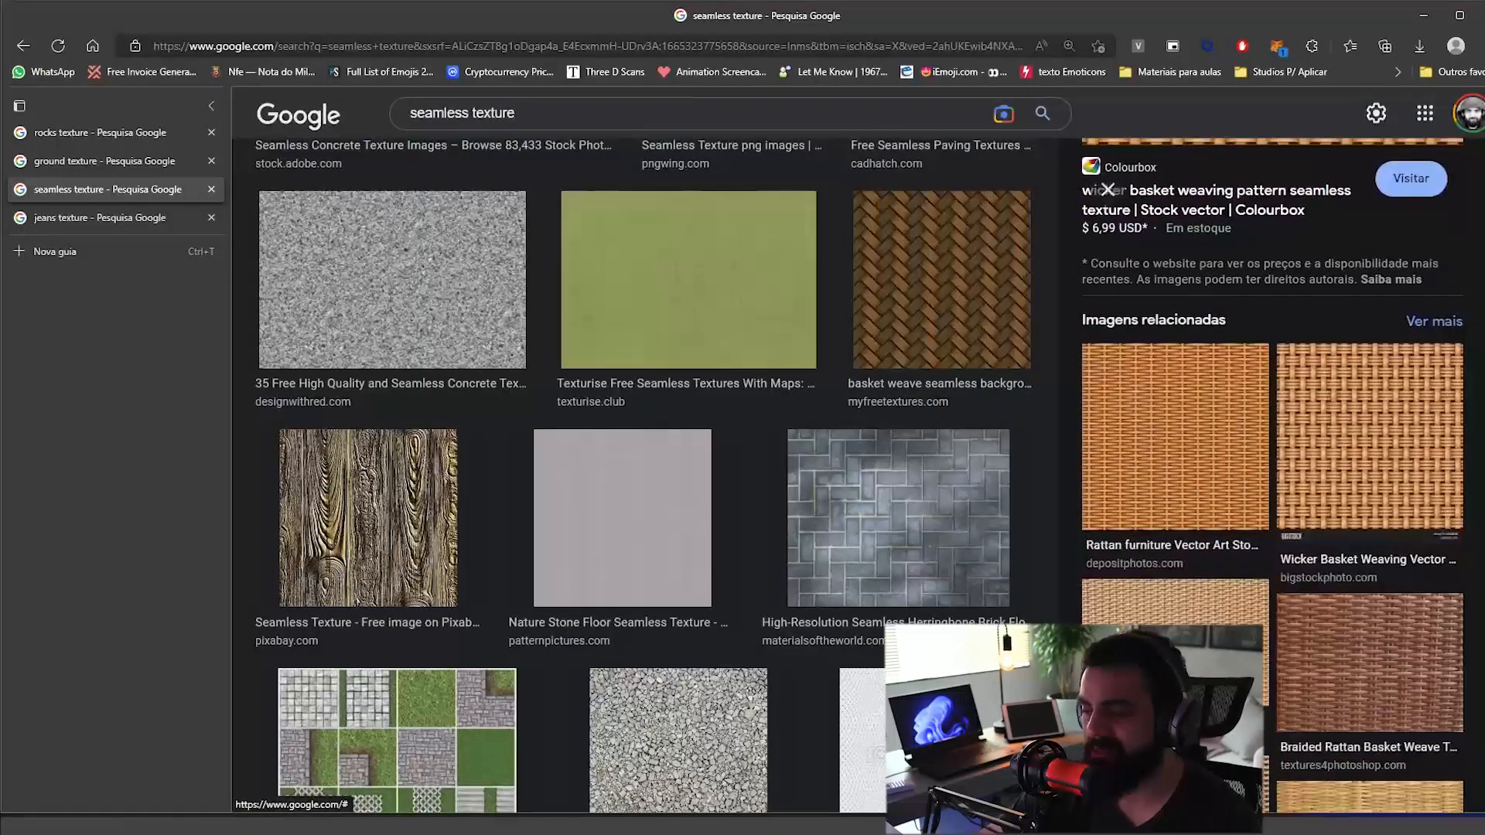
left_click(1199, 494)
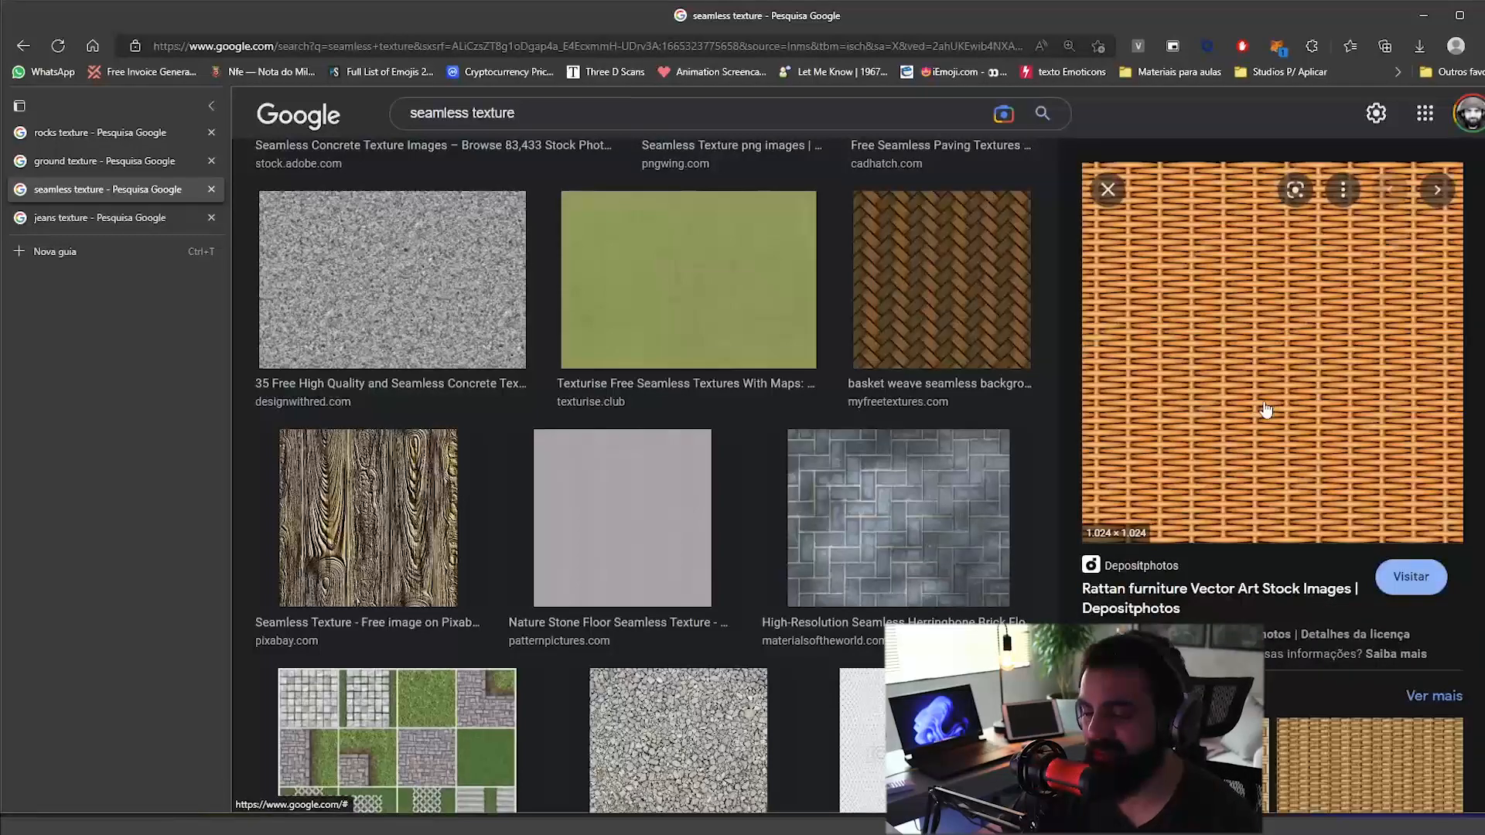
scroll(1267, 410, "up", 7)
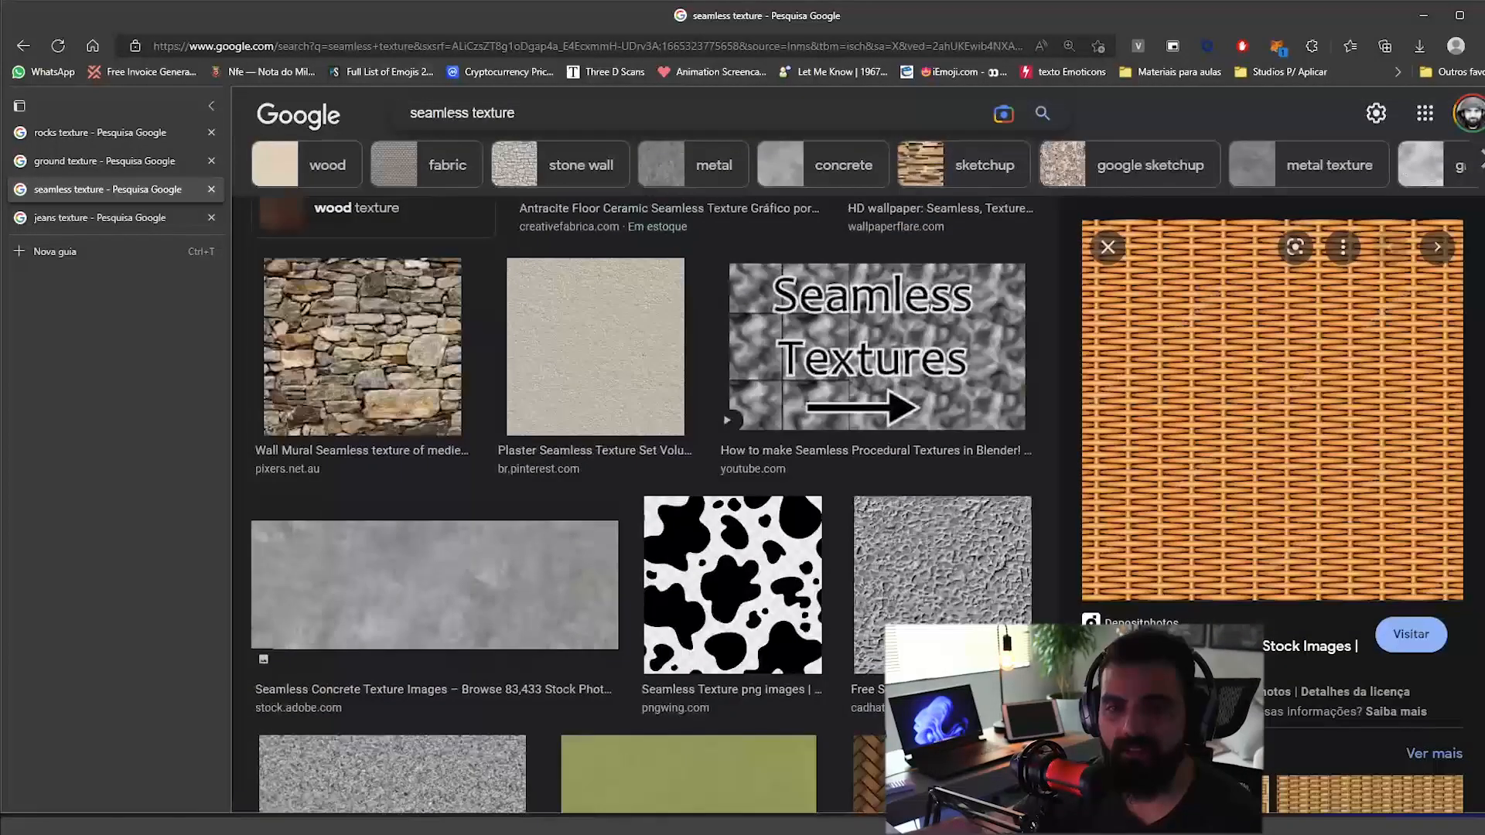
Step: Replace the image search with "fabric texture seamless" and open its results
left_click(654, 100)
key("ctrl+a")
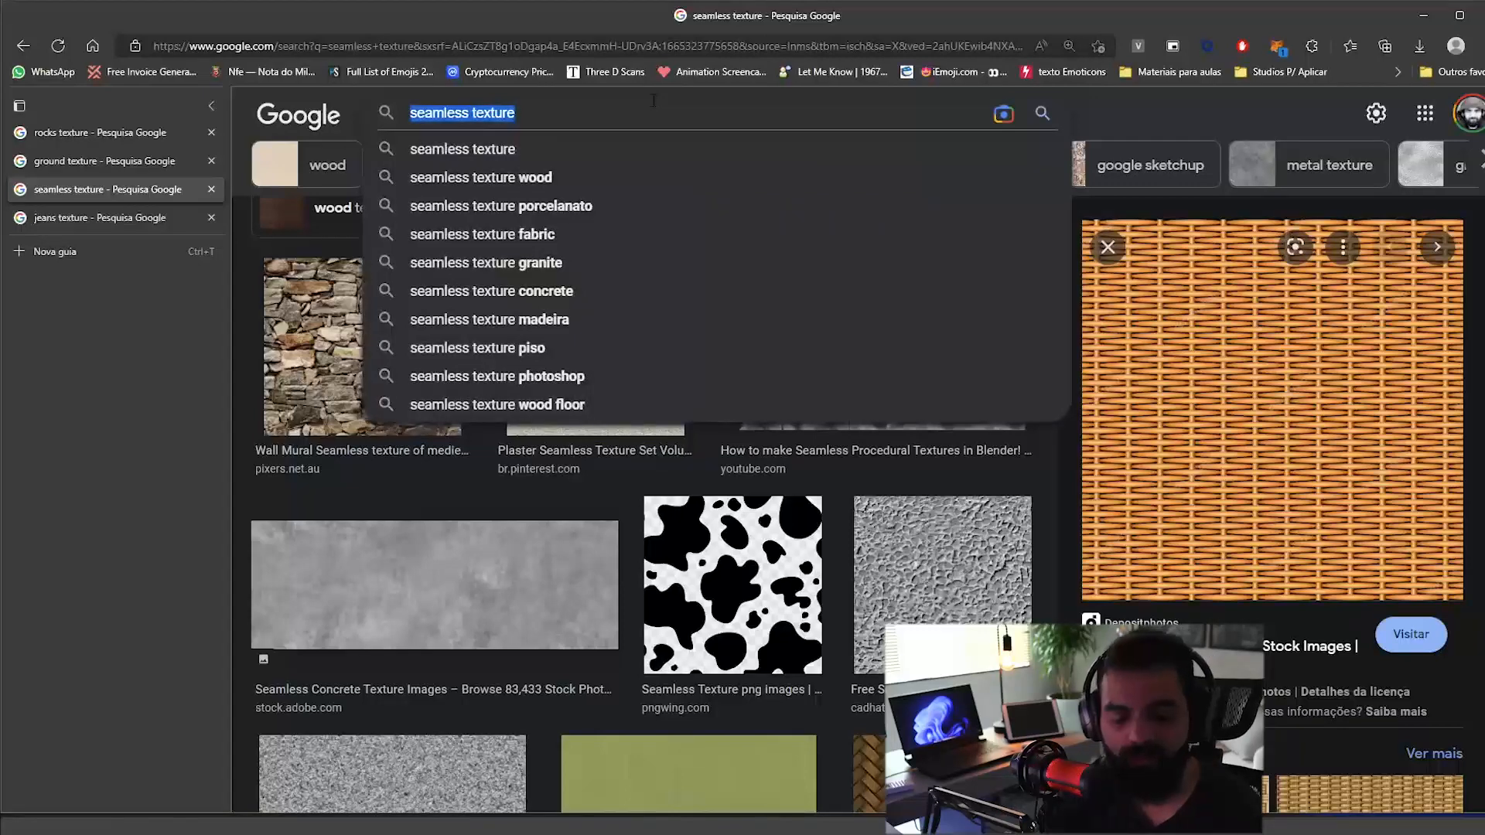
key("BackSpace")
type("fabric")
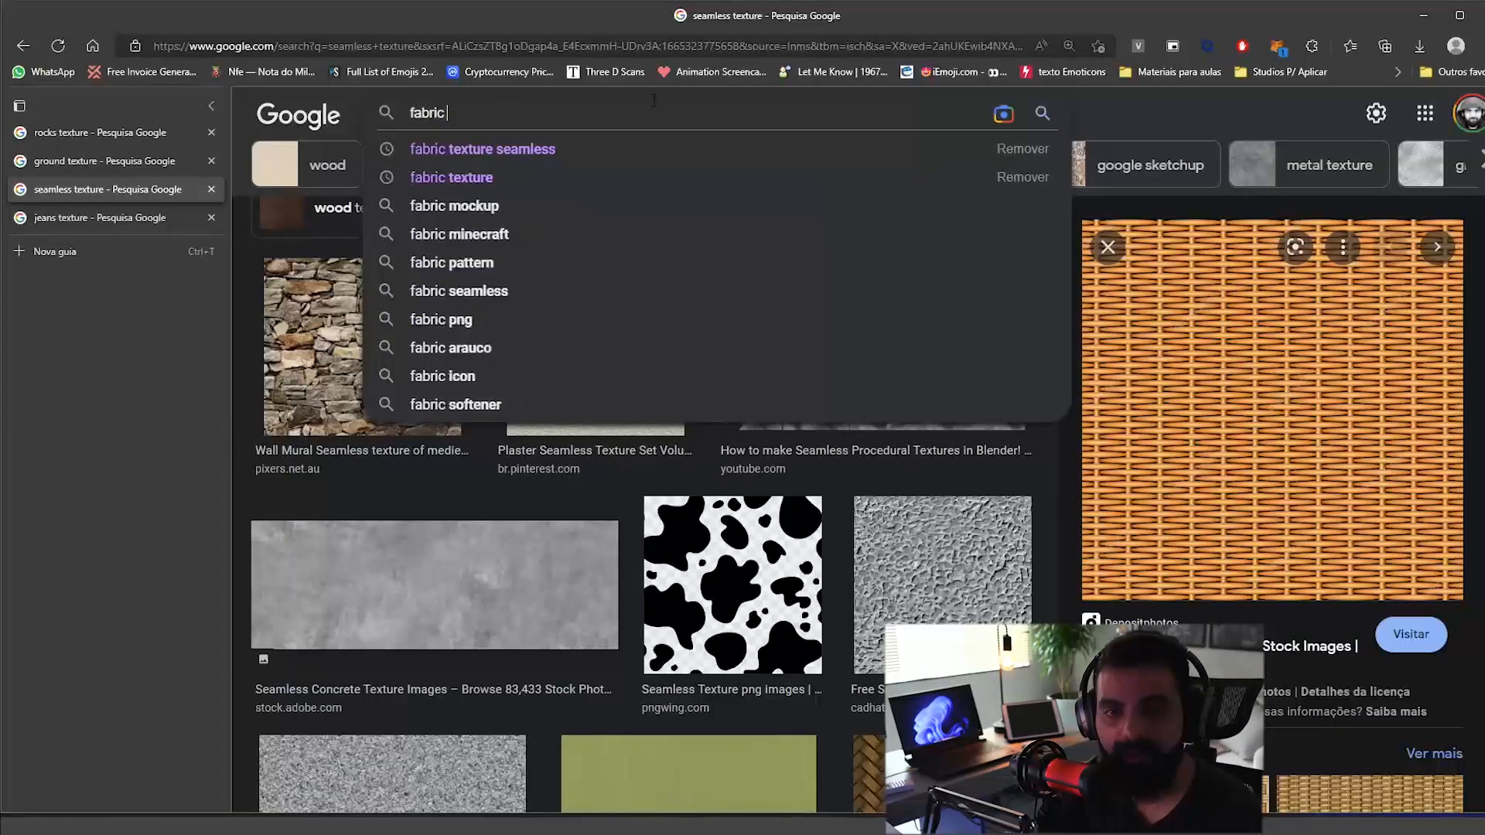
key("Down")
key("Return")
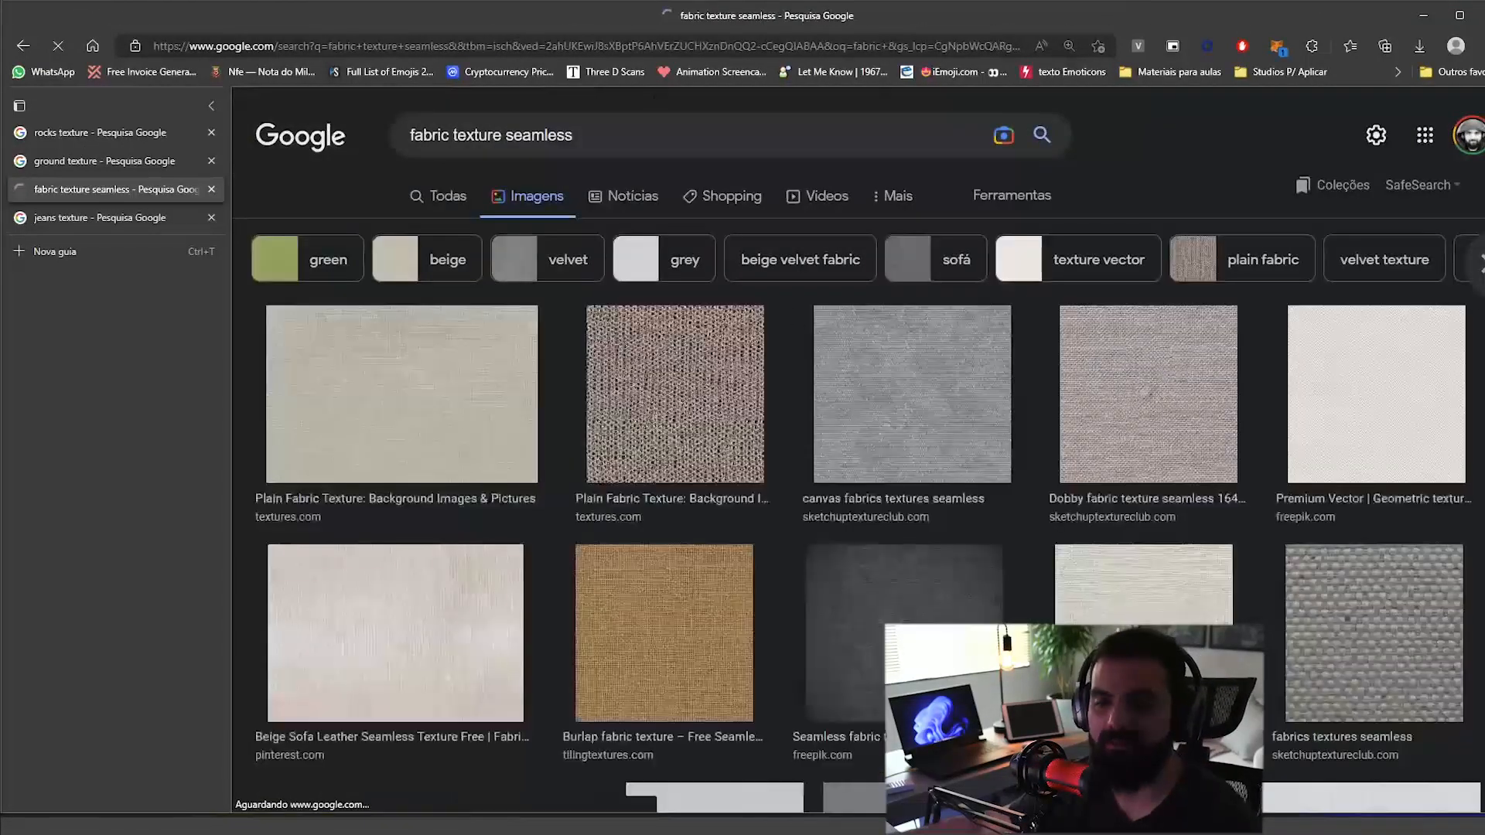
Step: Preview the Freepik beige geometric fabric, the Textures.com plain fabric and the Tiling Textures grey fabric, and look through their surrounding results
left_click(1284, 452)
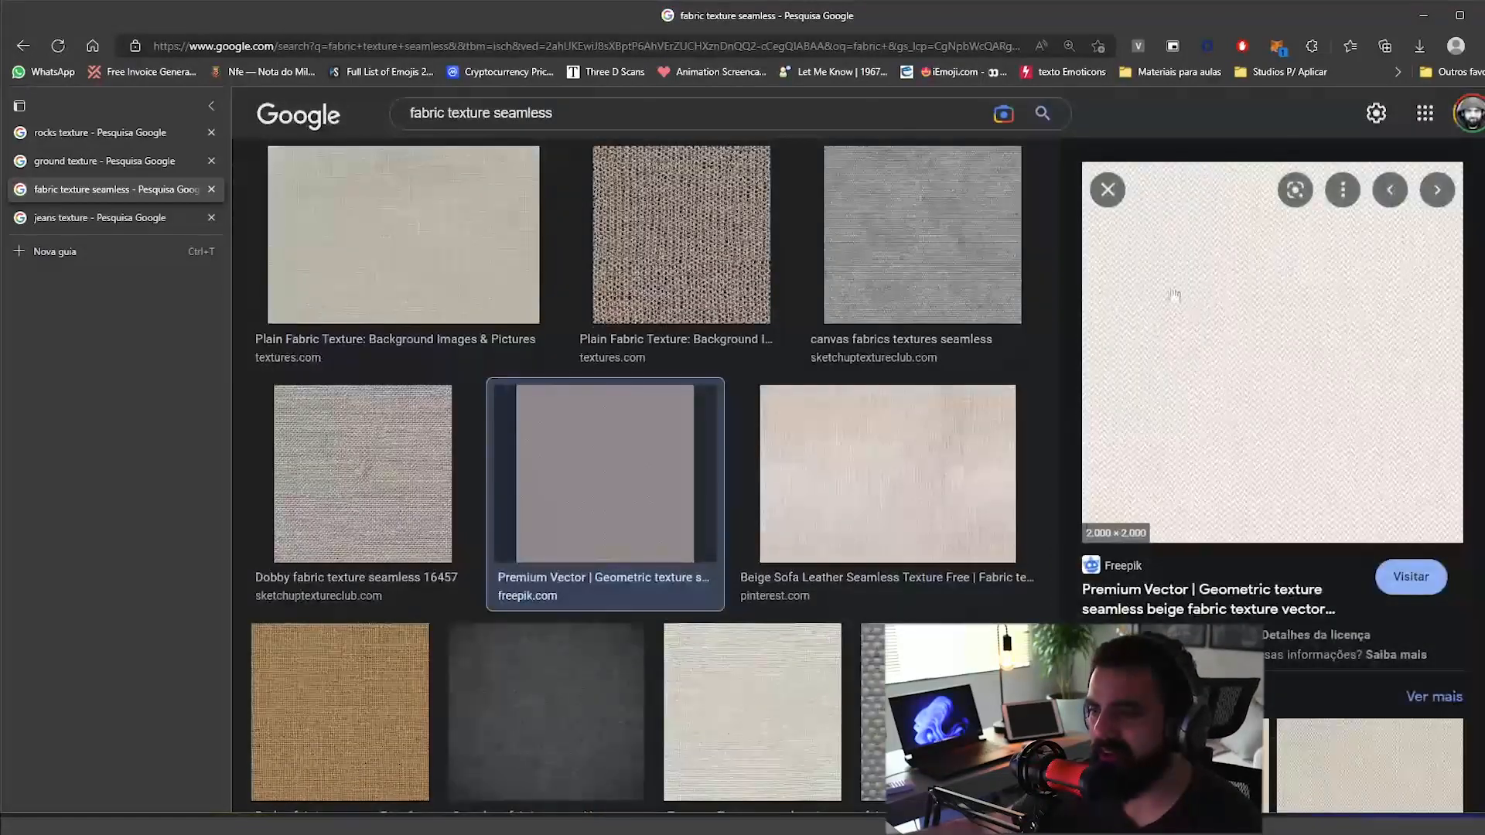
scroll(1158, 446, "down", 3)
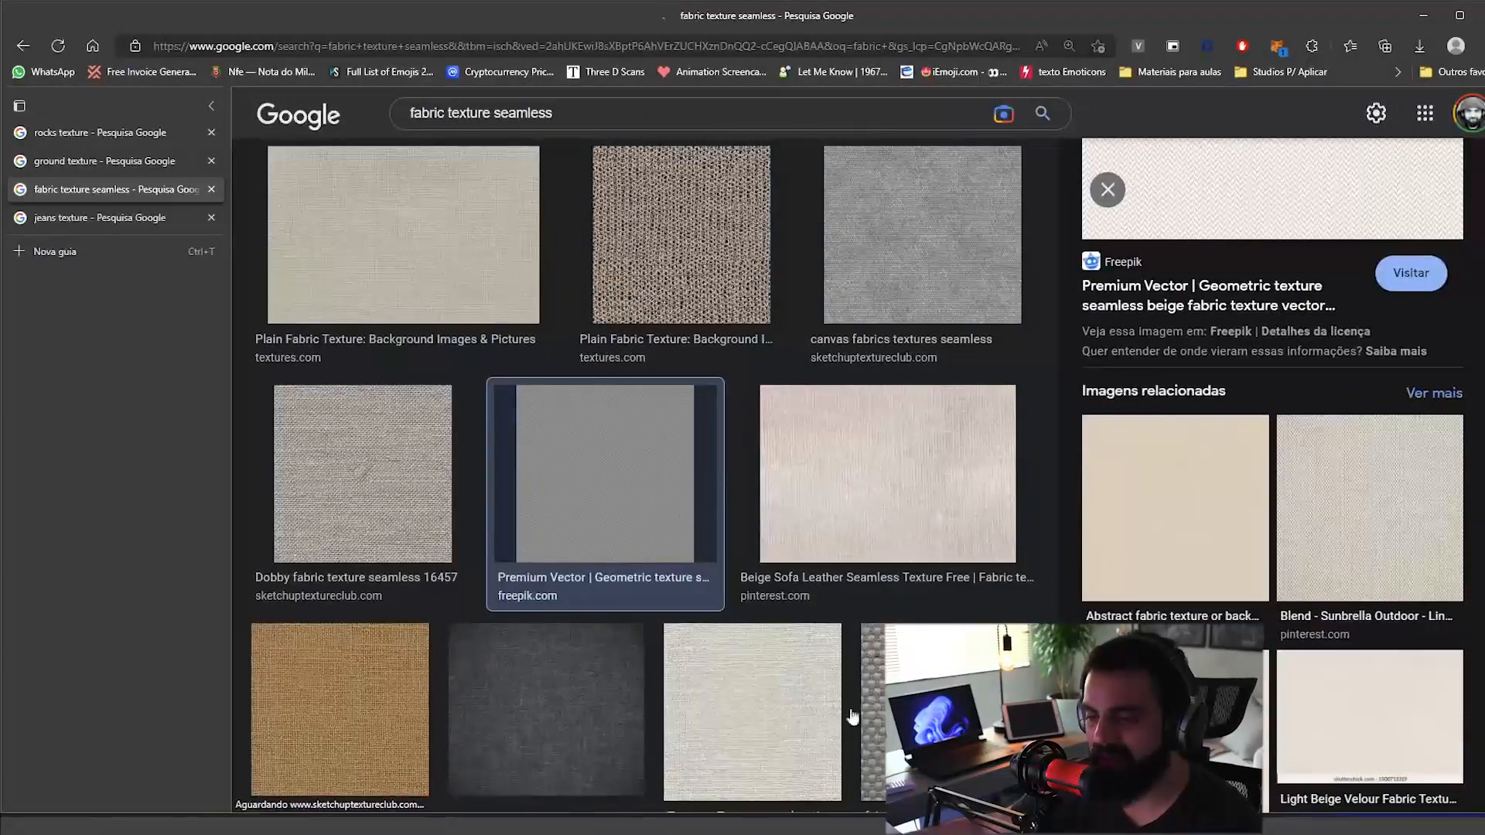
left_click(408, 248)
scroll(852, 487, "down", 5)
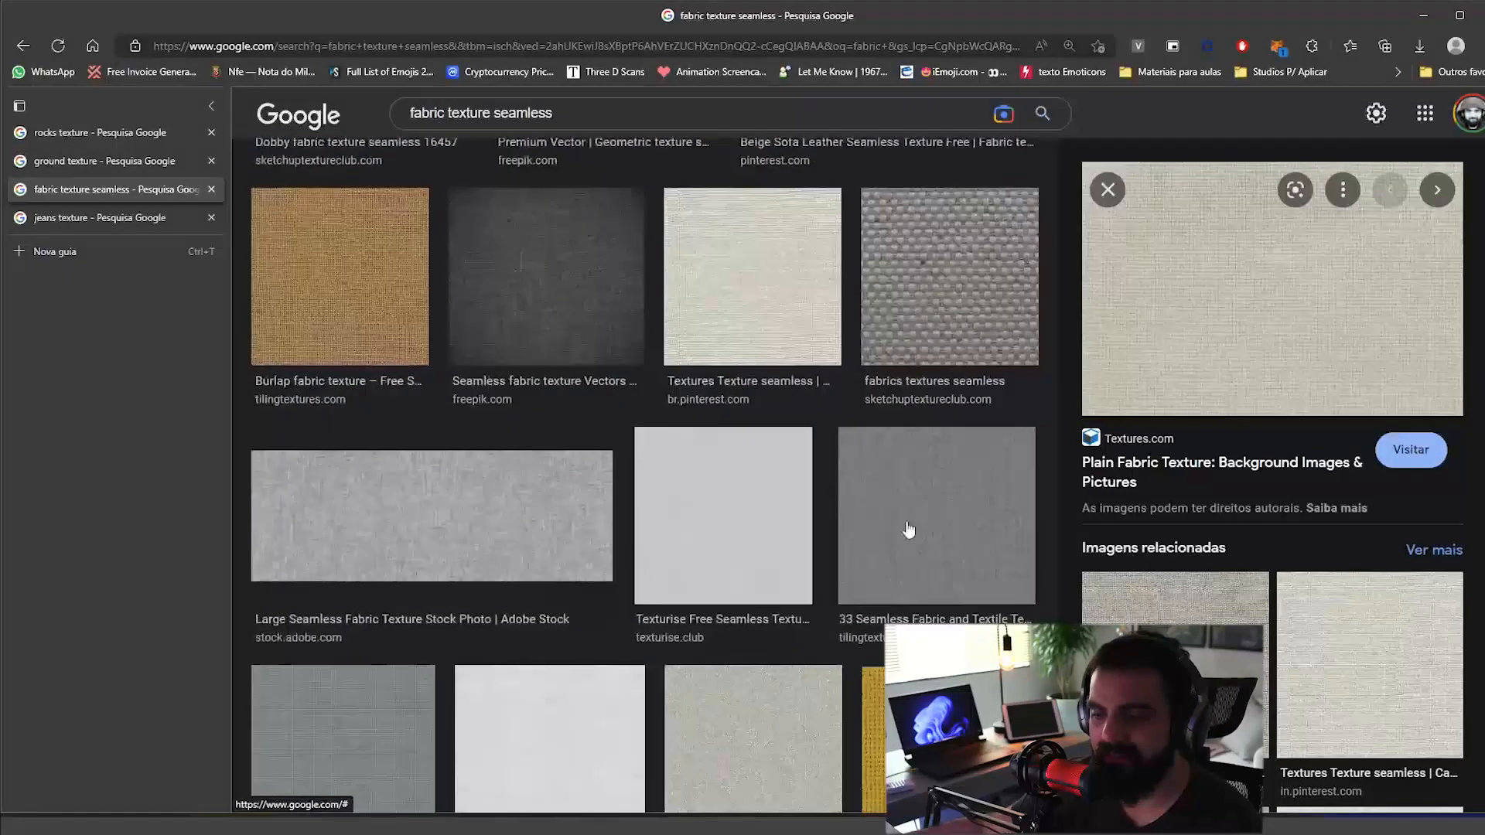
left_click(909, 530)
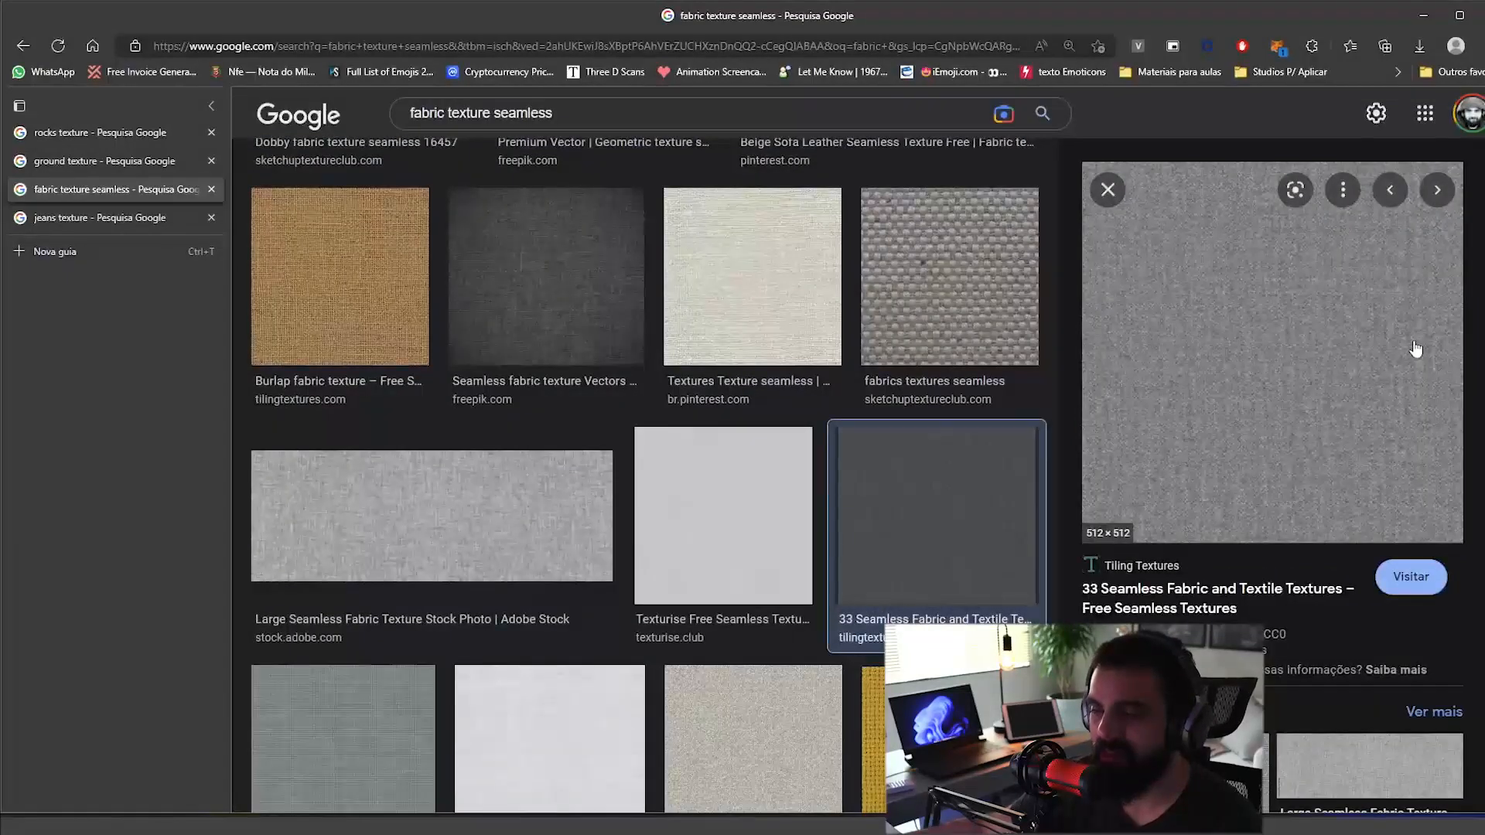
scroll(1315, 386, "down", 3)
scroll(977, 464, "down", 4)
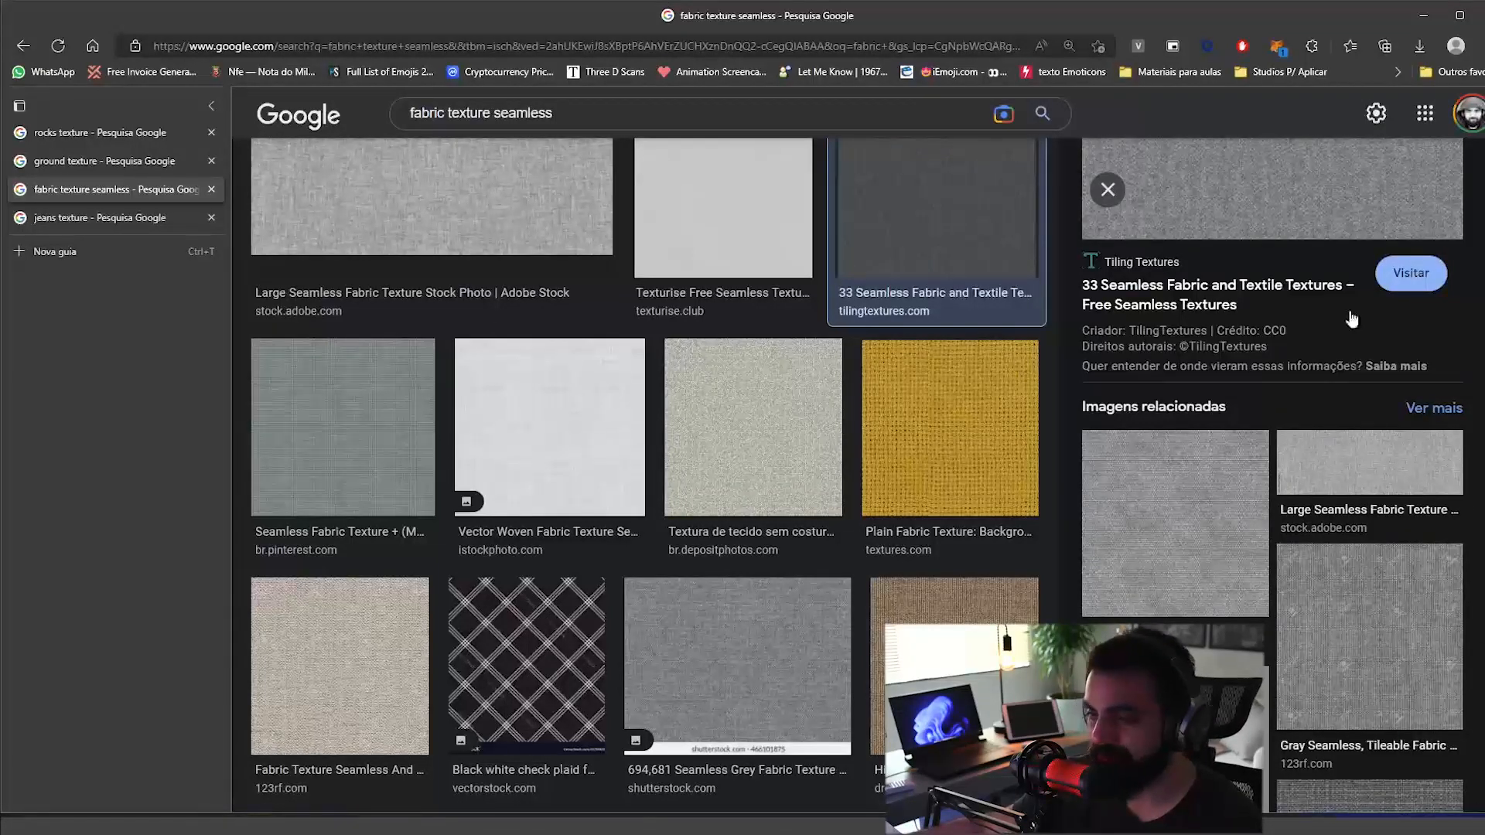
Step: Switch to the jeans image results, search for "jeans texture seamless" and save the iStock denim texture image under its suggested file name
mouse_move(1195, 825)
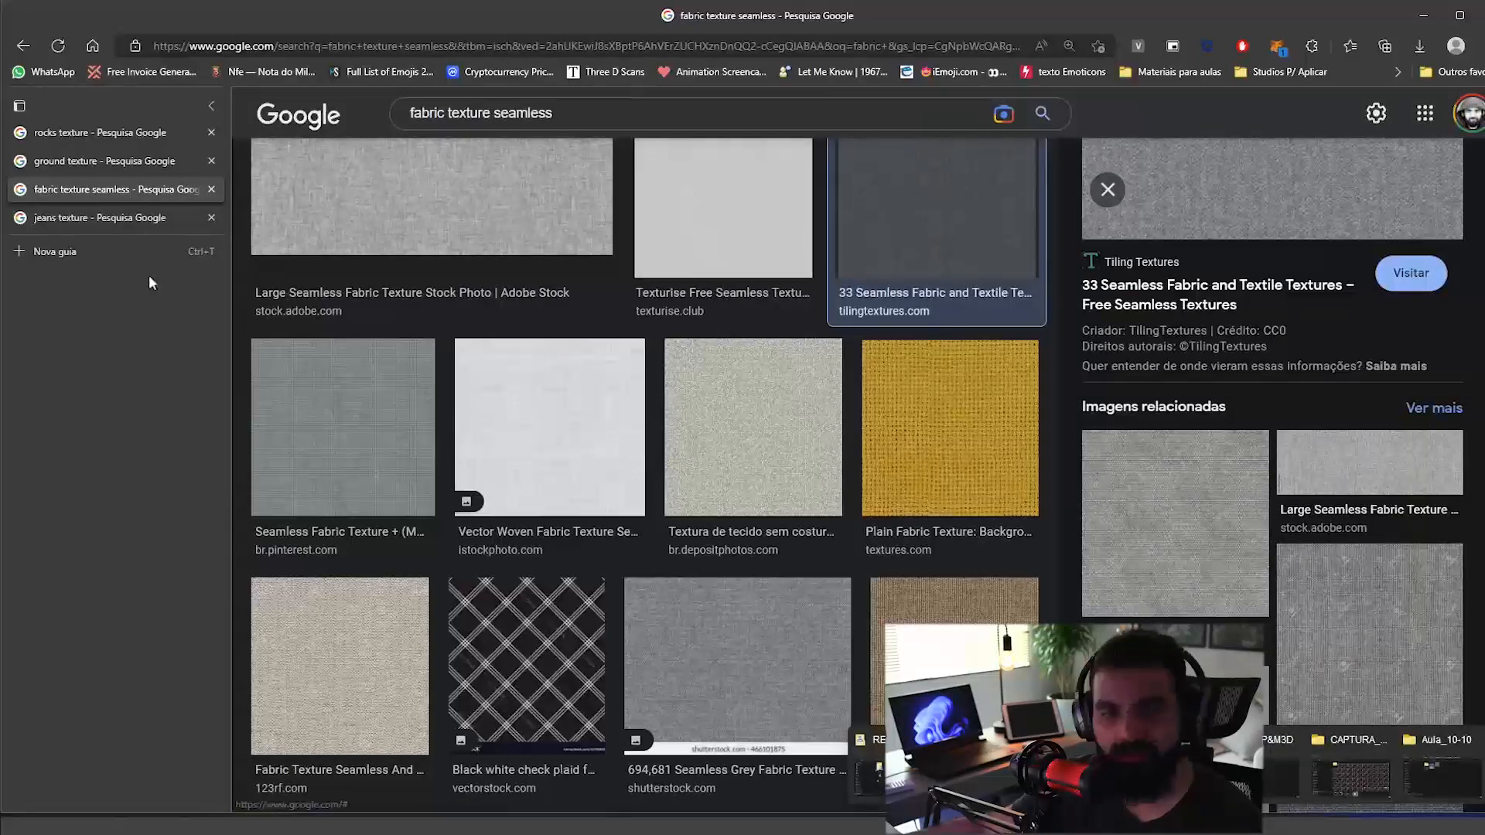
key("ctrl+Tab")
left_click(548, 134)
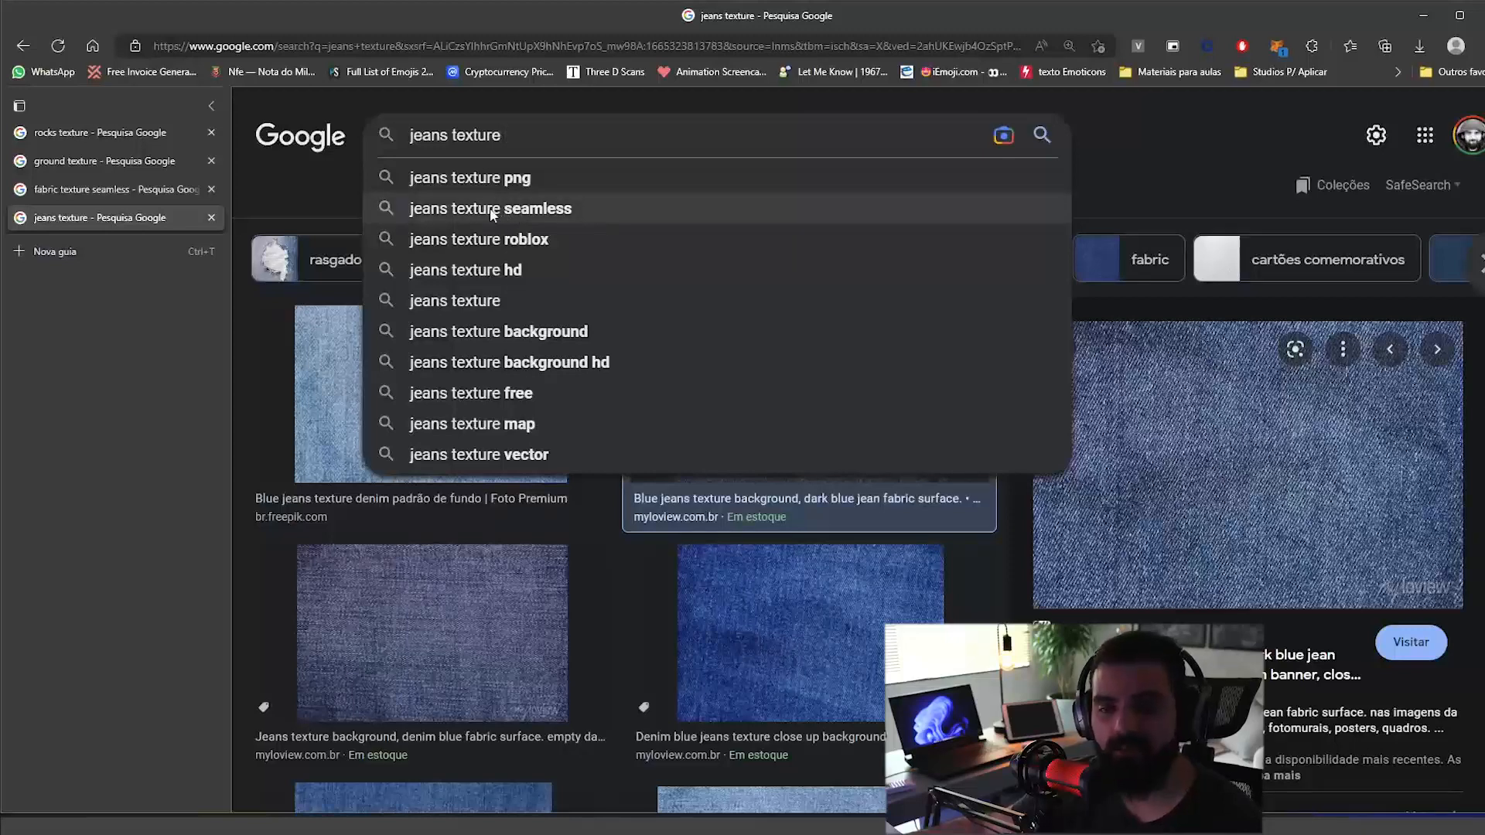
left_click(492, 209)
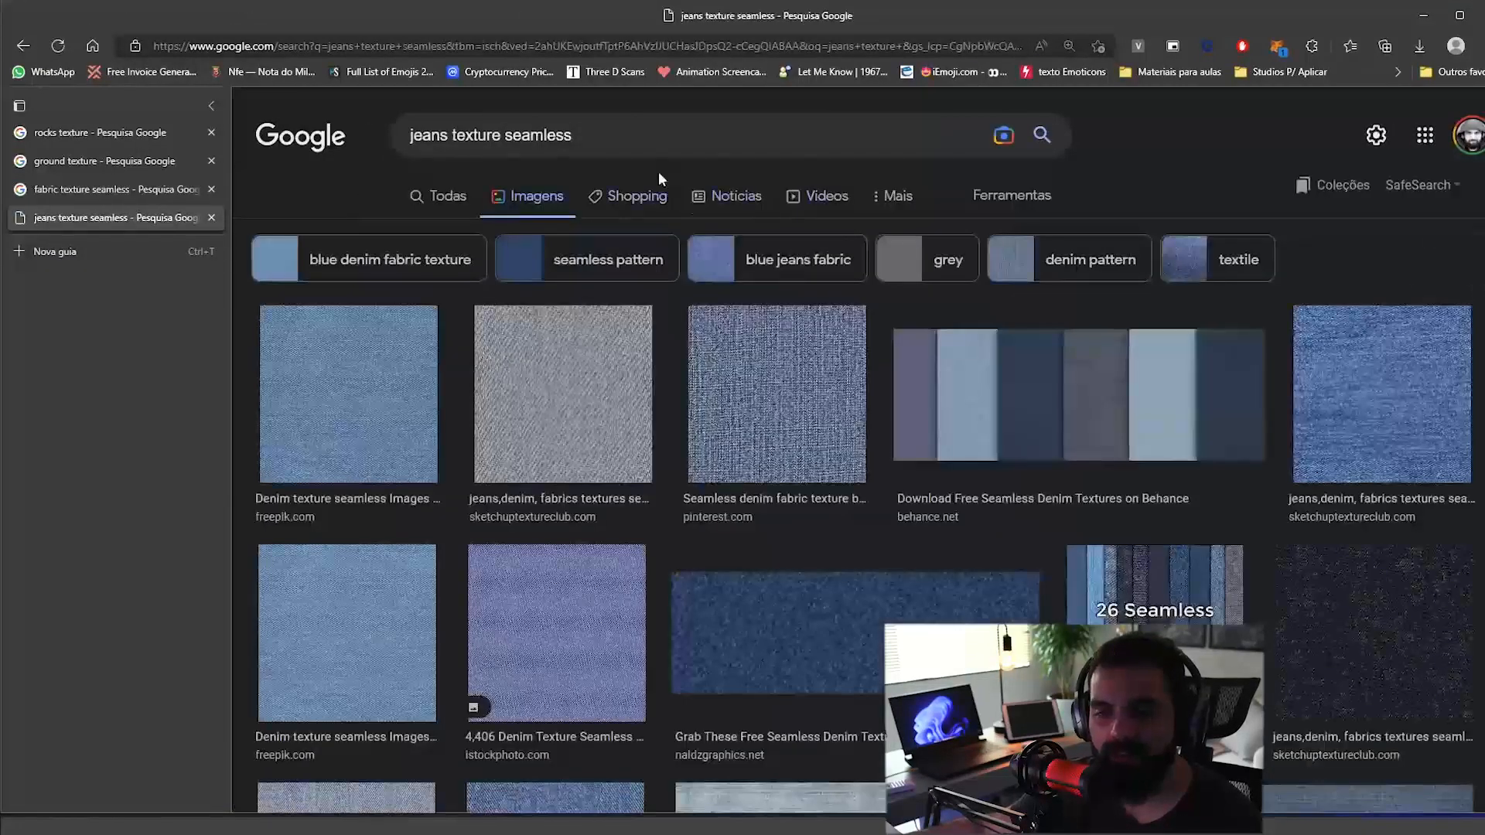
left_click(567, 599)
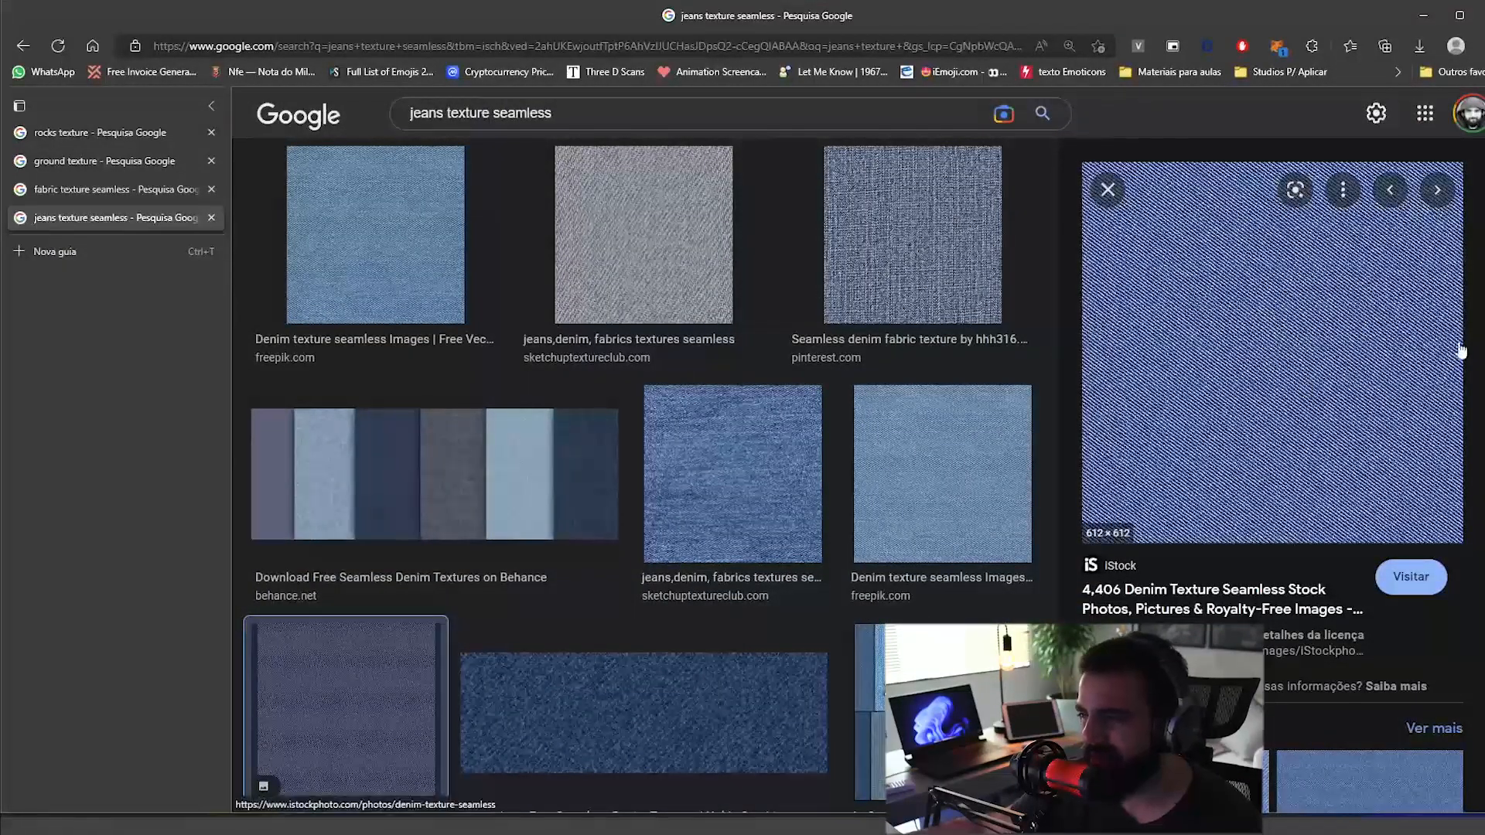
right_click(1329, 322)
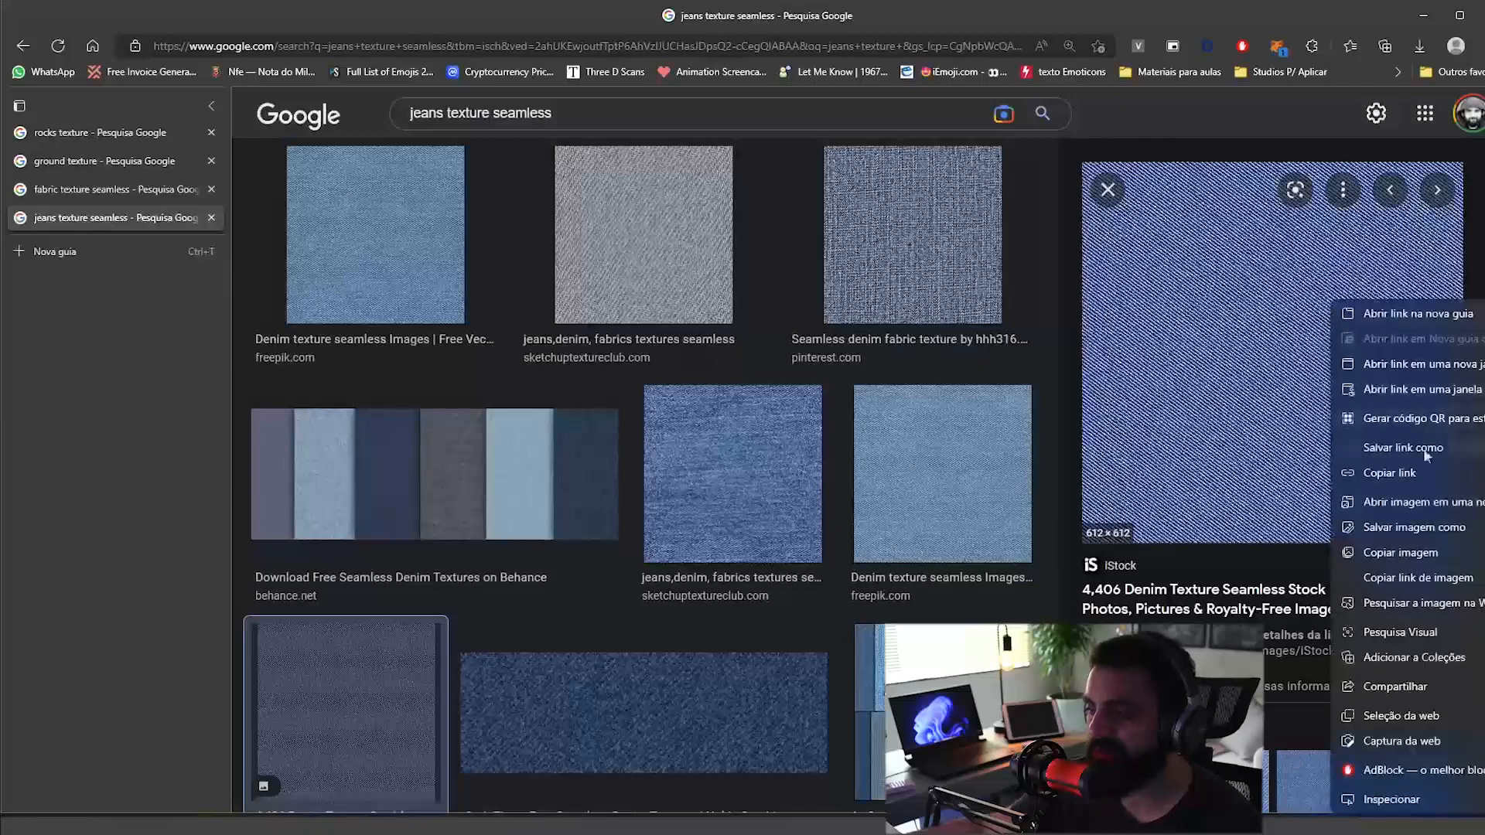
left_click(1396, 529)
key("Return")
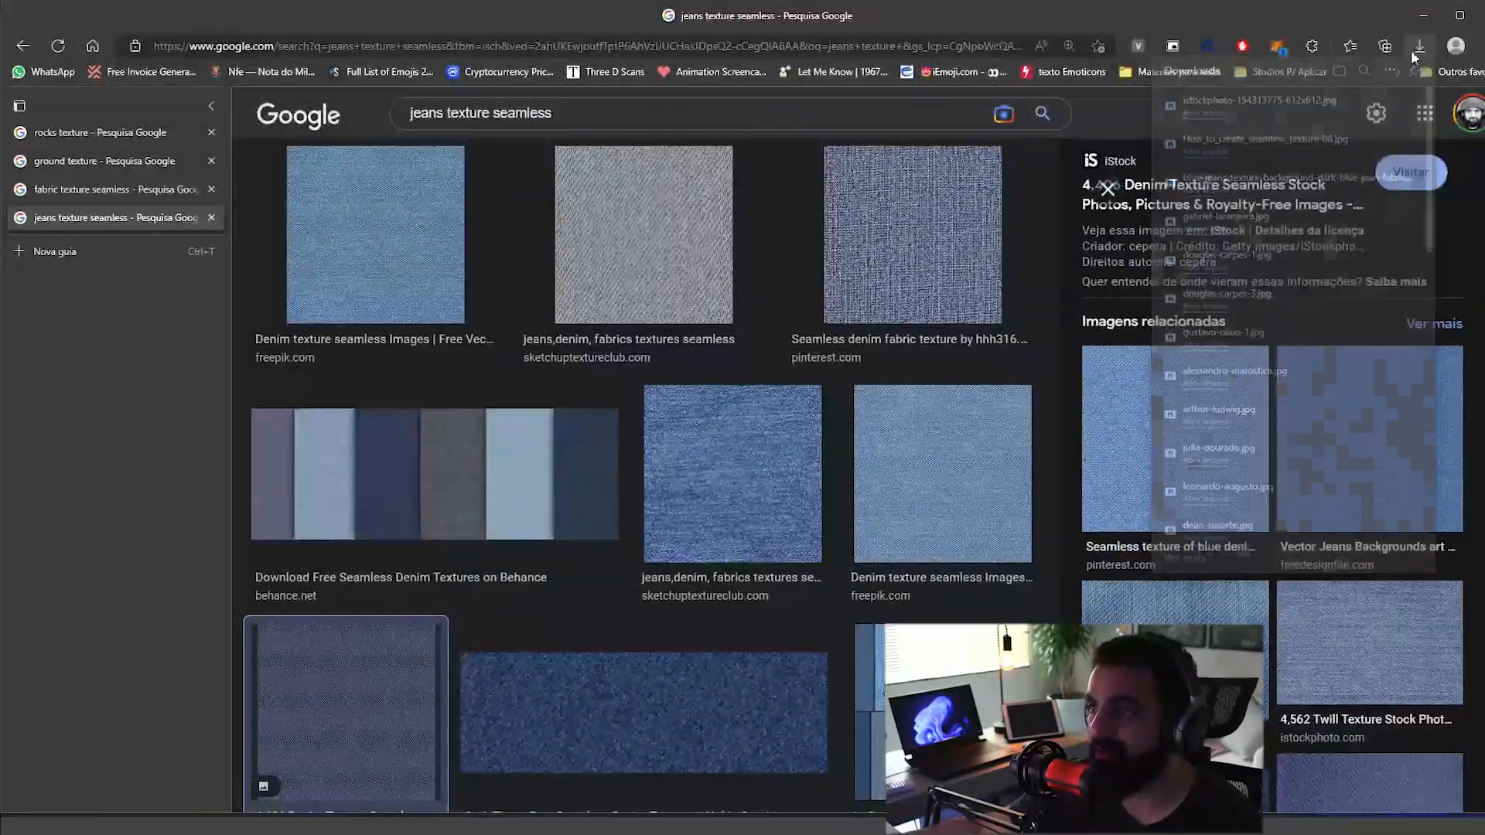
Step: Browse the remaining seamless jeans results and related images, and preview the DeviantArt dark blue denim texture
scroll(1093, 453, "down", 5)
scroll(793, 442, "down", 10)
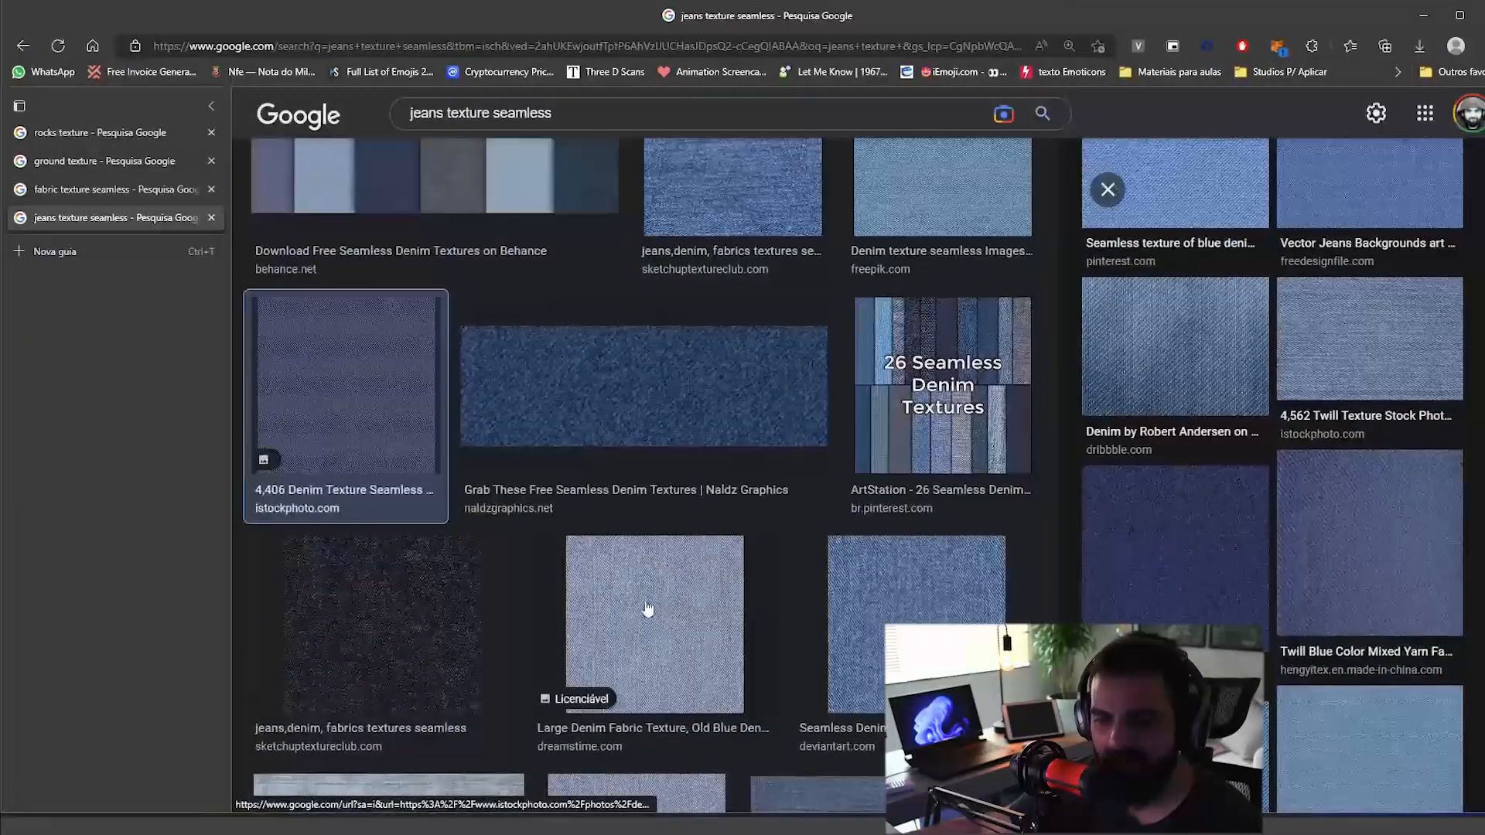
scroll(967, 588, "down", 8)
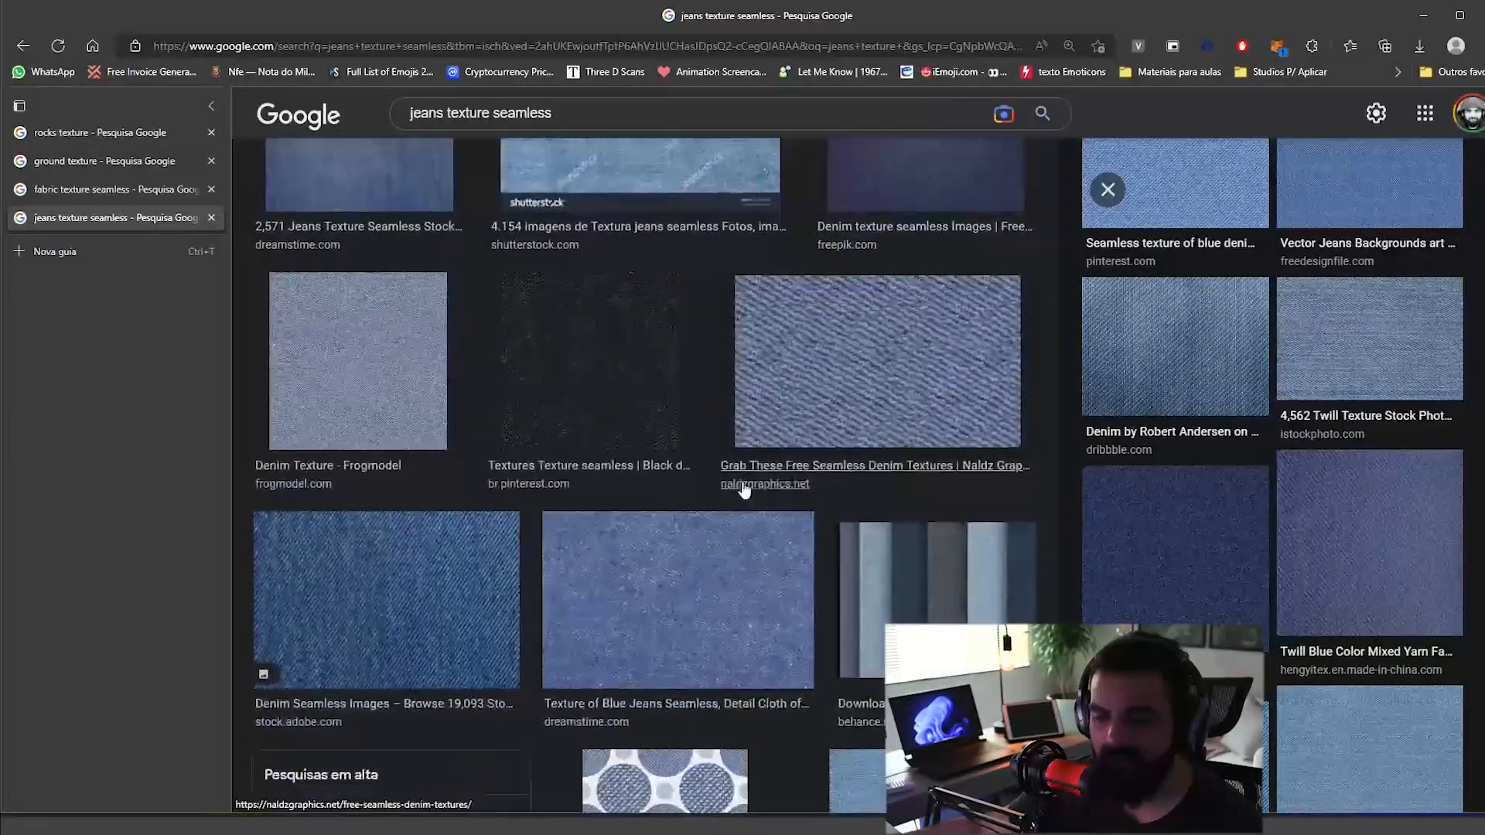
scroll(920, 534, "up", 5)
scroll(923, 536, "up", 4)
scroll(1226, 604, "up", 7)
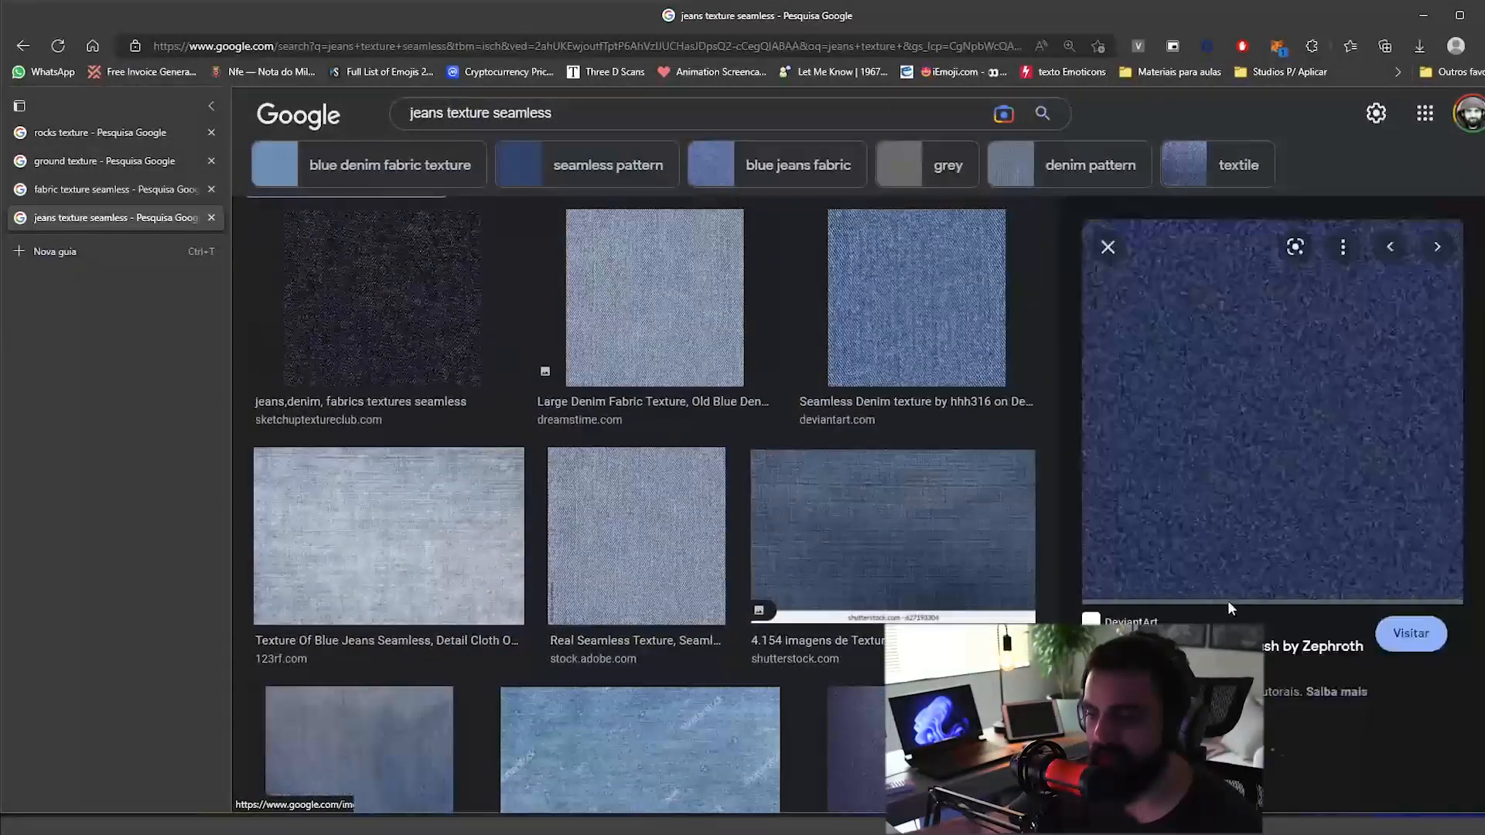
scroll(1312, 455, "down", 8)
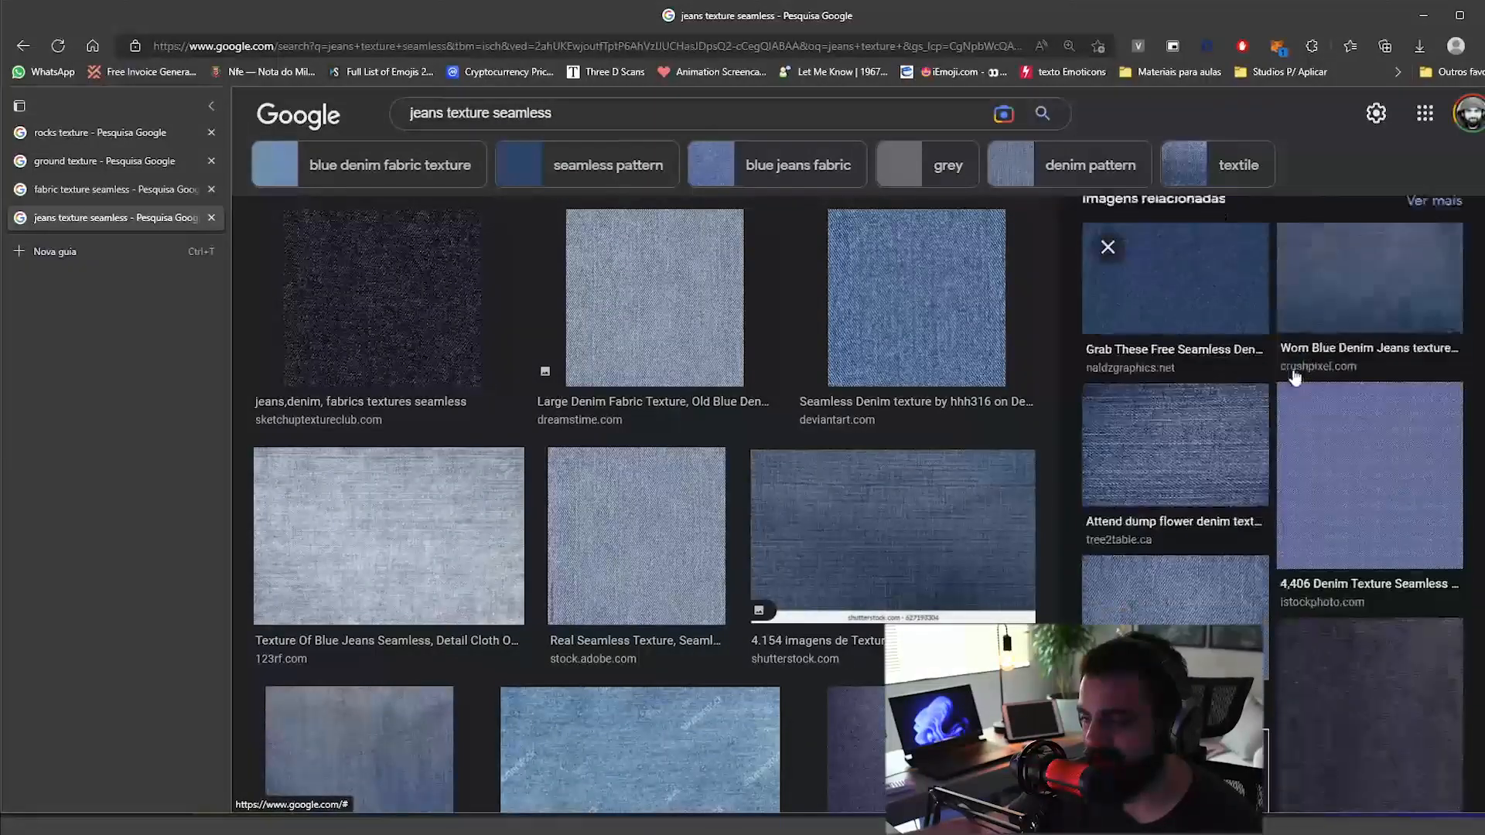
scroll(933, 523, "up", 1)
scroll(940, 533, "up", 3)
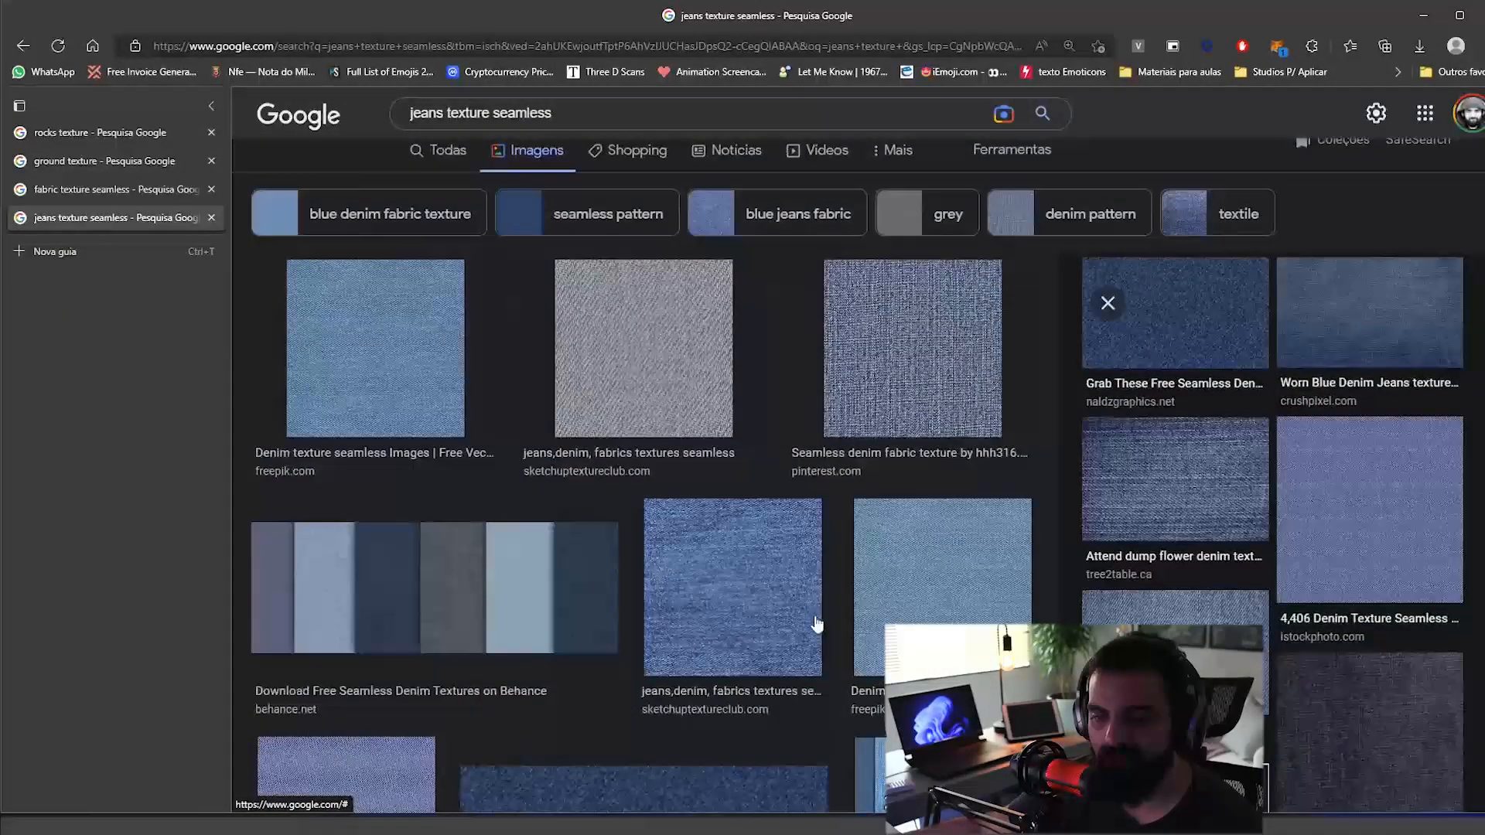
scroll(828, 435, "up", 1)
left_click(417, 393)
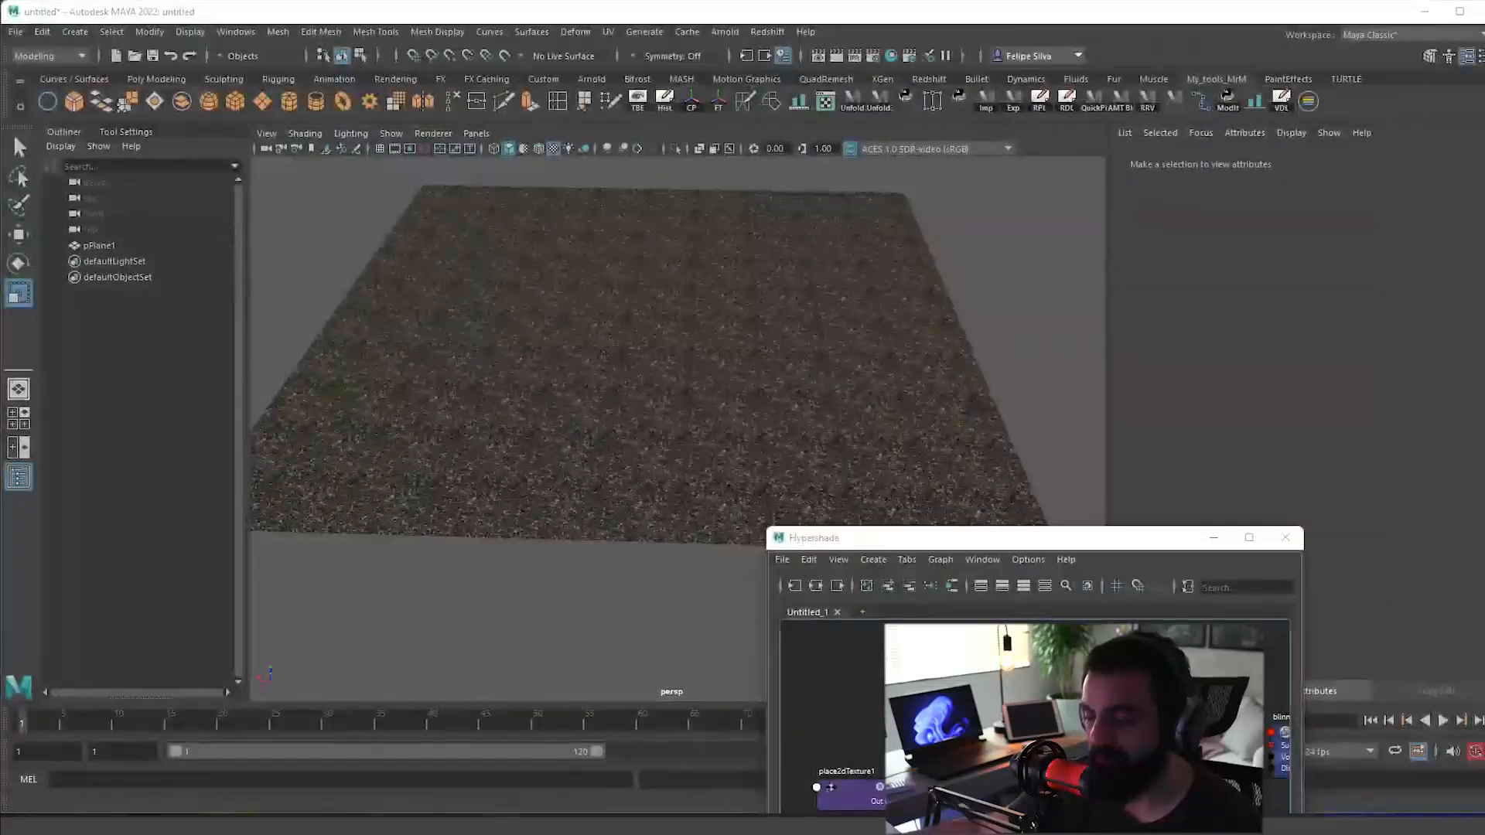
Step: Switch to Maya, bring up the Aula_10-10 folder window and arrange it beside the Hypershade with the blinn1 network in view
mouse_move(1184, 826)
left_click(1441, 777)
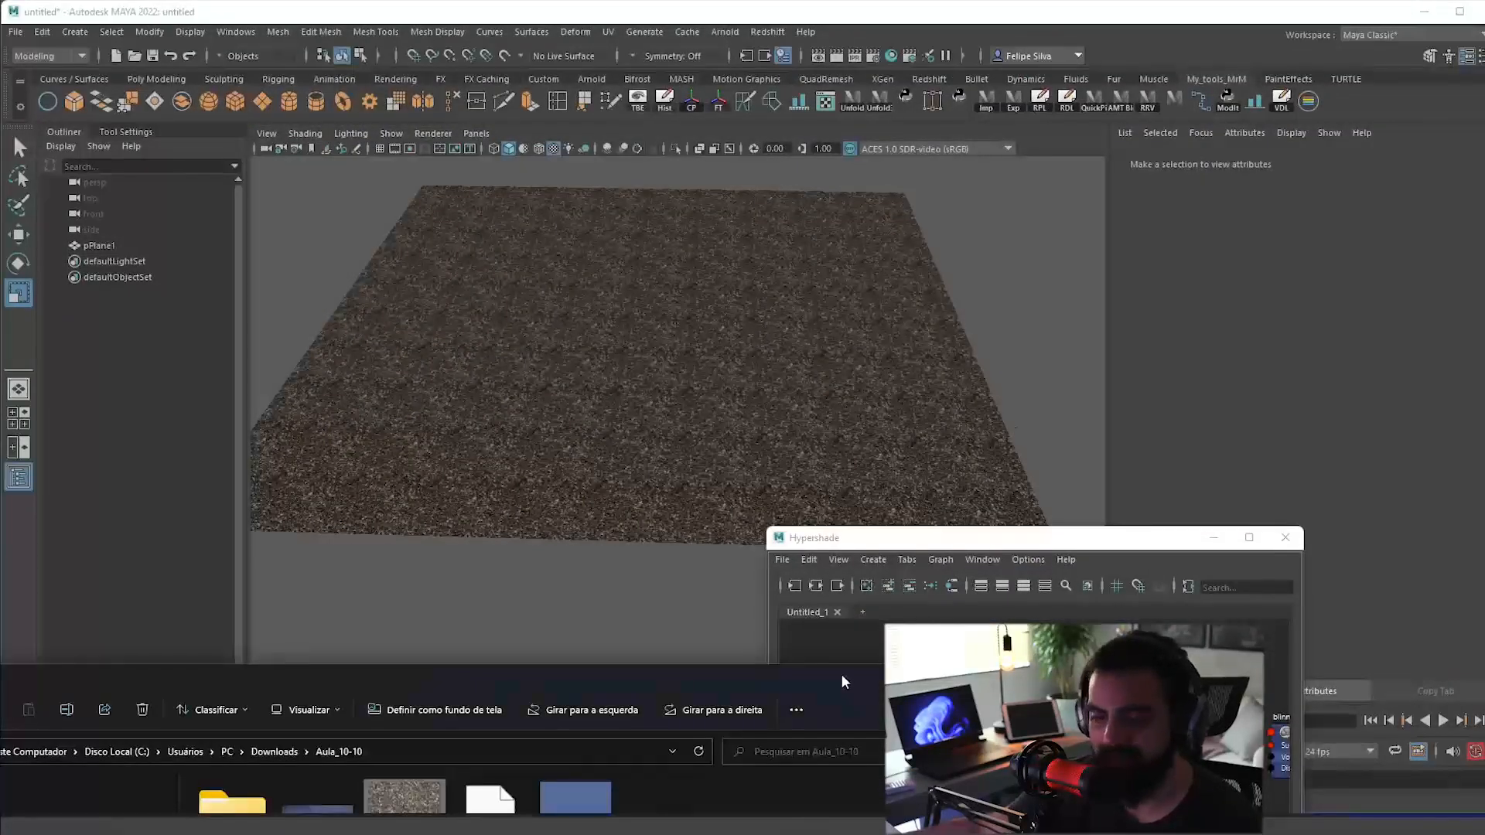
left_click_drag(841, 675, 950, 592)
left_click_drag(932, 535, 1104, 129)
key("alt+Tab")
key("alt+Tab")
left_click_drag(653, 592, 887, 242)
left_click_drag(188, 229, 649, 364)
left_click_drag(740, 373, 131, 187)
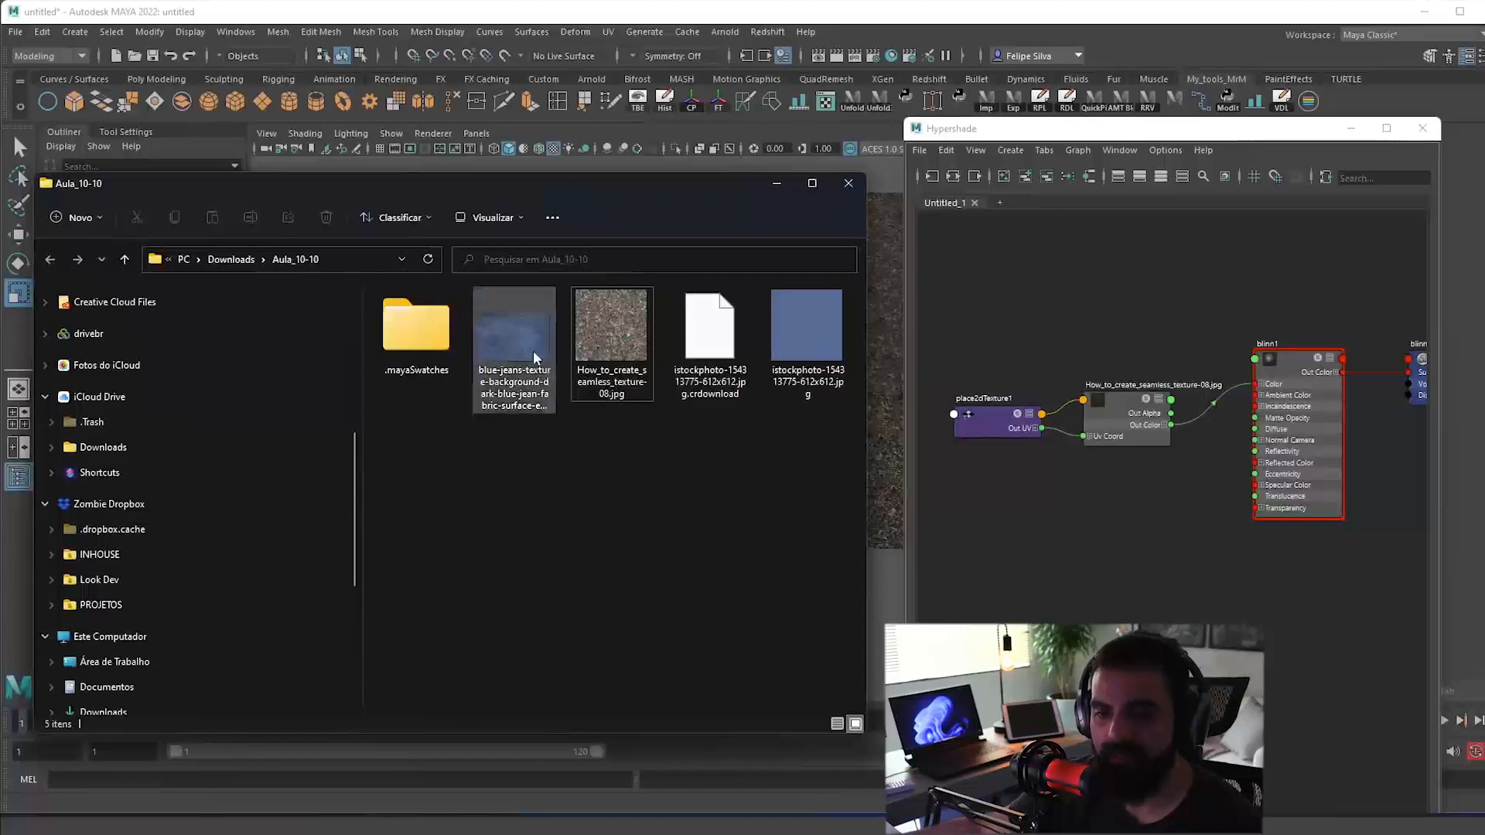
Step: Bring the blue-jeans texture image from the Aula_10-10 folder into the Hypershade as a file node and minimize the folder window
left_click(510, 331)
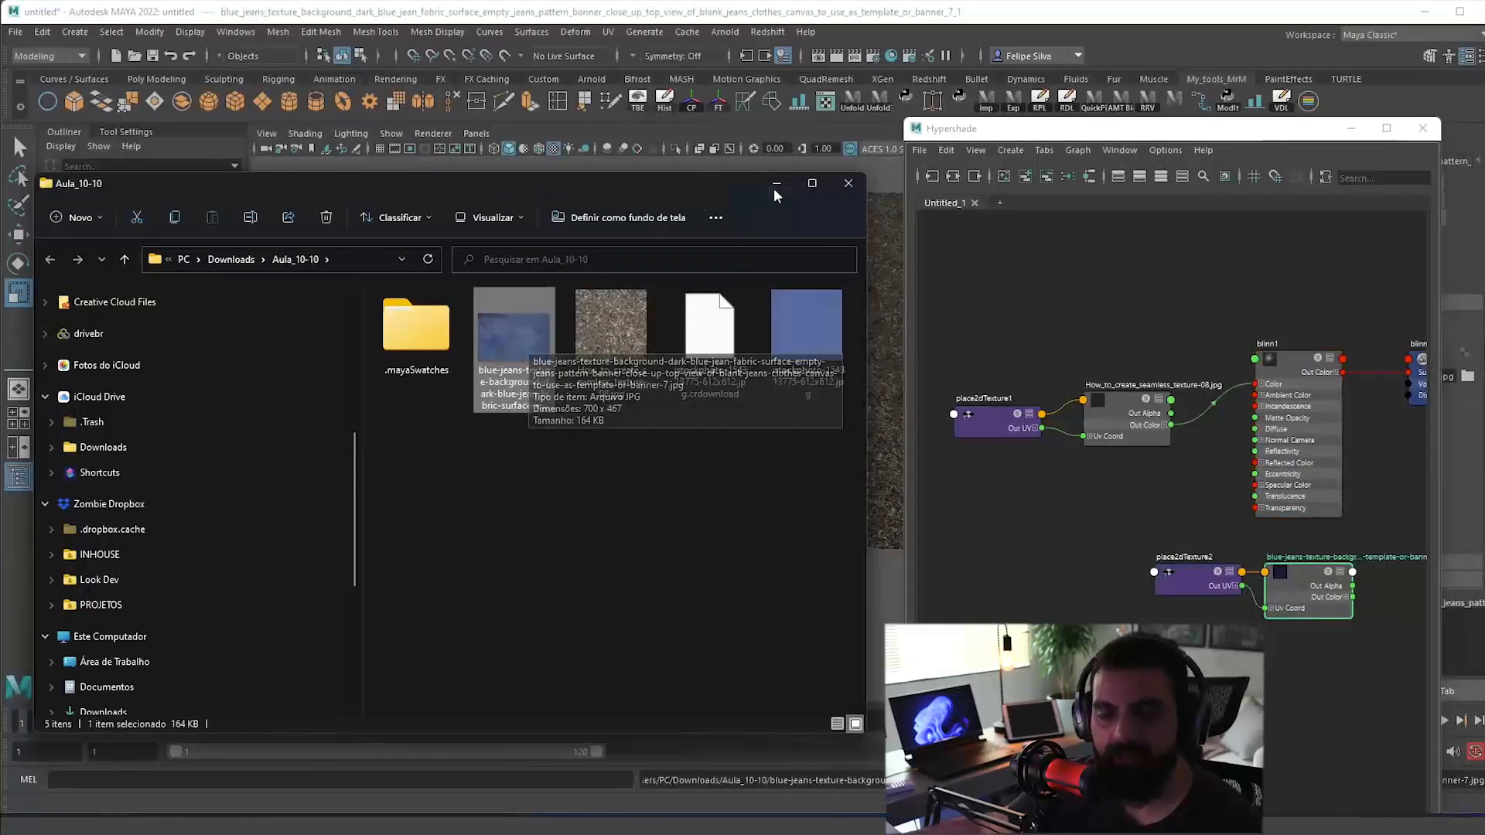
left_click(776, 184)
left_click_drag(1307, 530, 1202, 512)
left_click(1132, 590)
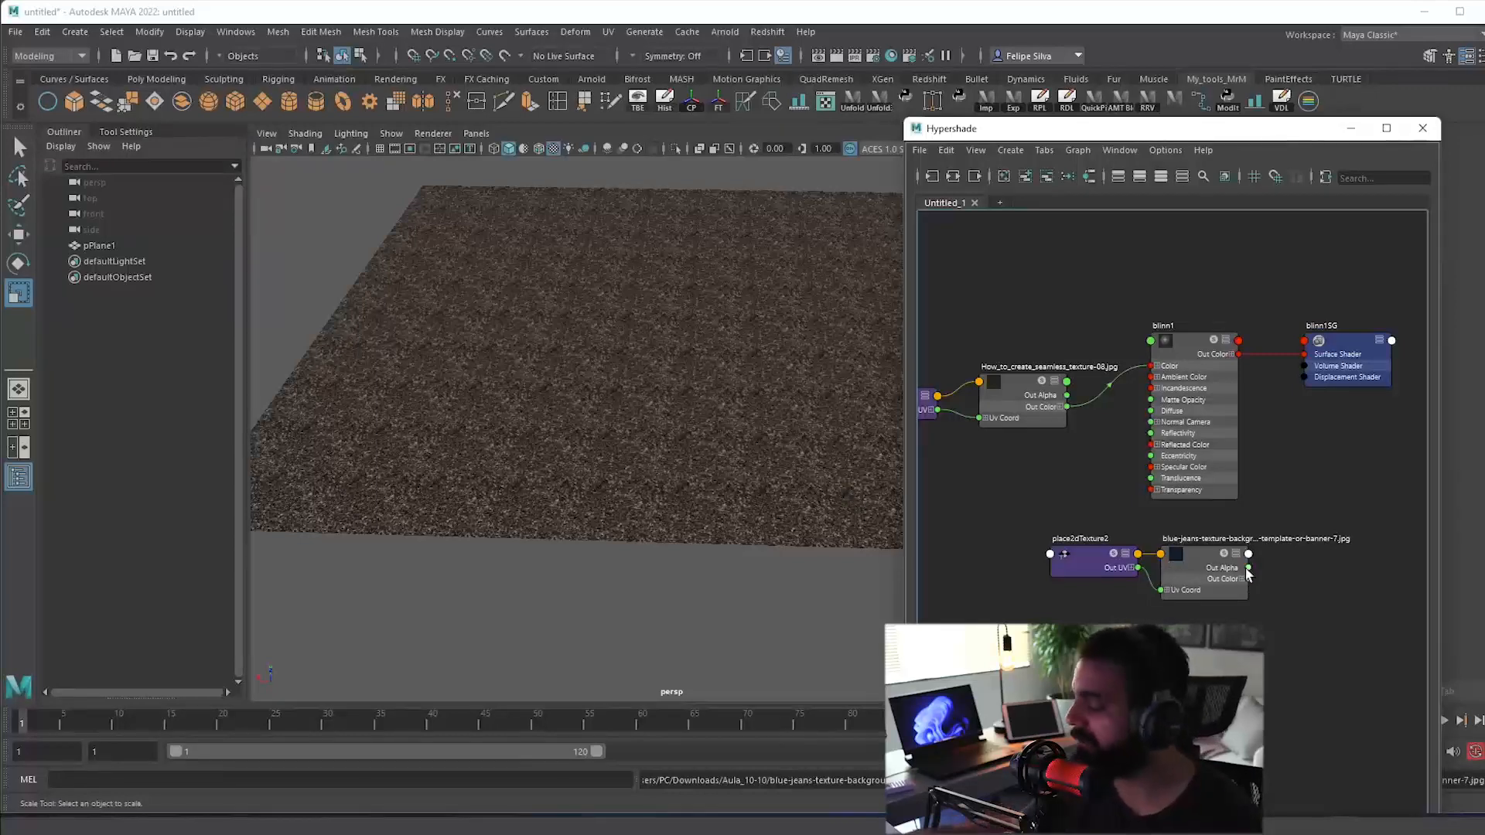
Step: Connect the Out Color of the blue-jeans texture node to the Color of blinn1, replacing the pebble texture on the plane
key("alt+Tab")
left_click(617, 463)
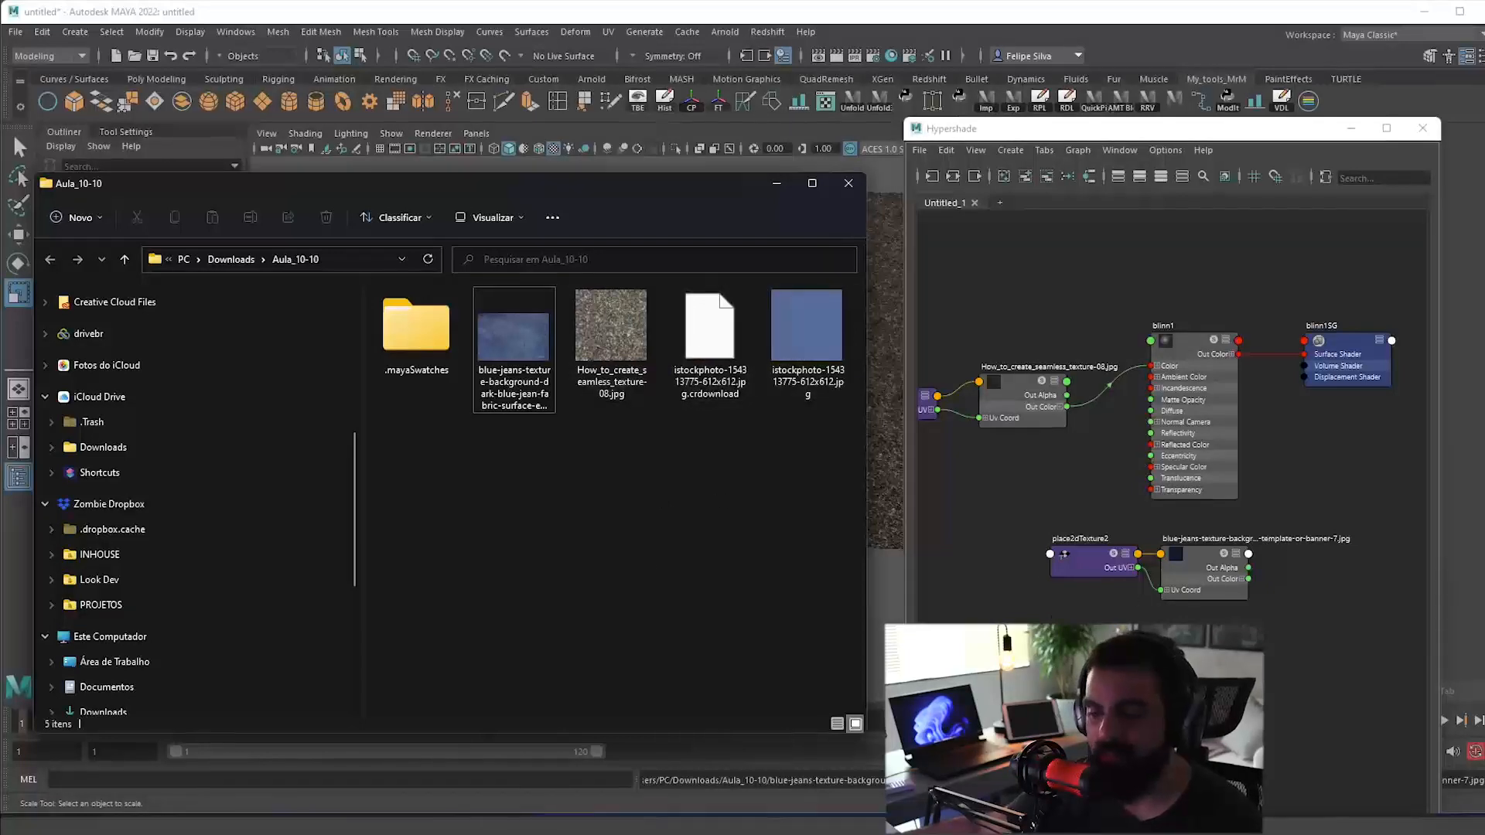
left_click_drag(1036, 630, 1198, 560)
left_click_drag(1195, 560, 1153, 366)
left_click(1208, 590)
mouse_move(812, 340)
left_mouse_down()
mouse_move(769, 430)
mouse_move(627, 335)
mouse_move(676, 358)
mouse_move(689, 341)
mouse_move(723, 383)
mouse_move(591, 374)
mouse_move(820, 363)
left_mouse_up()
Step: Move the Hypershade clear of the placement attributes and set the Repeat UV of place2dTexture2 to 5 in both directions
left_click(1046, 563)
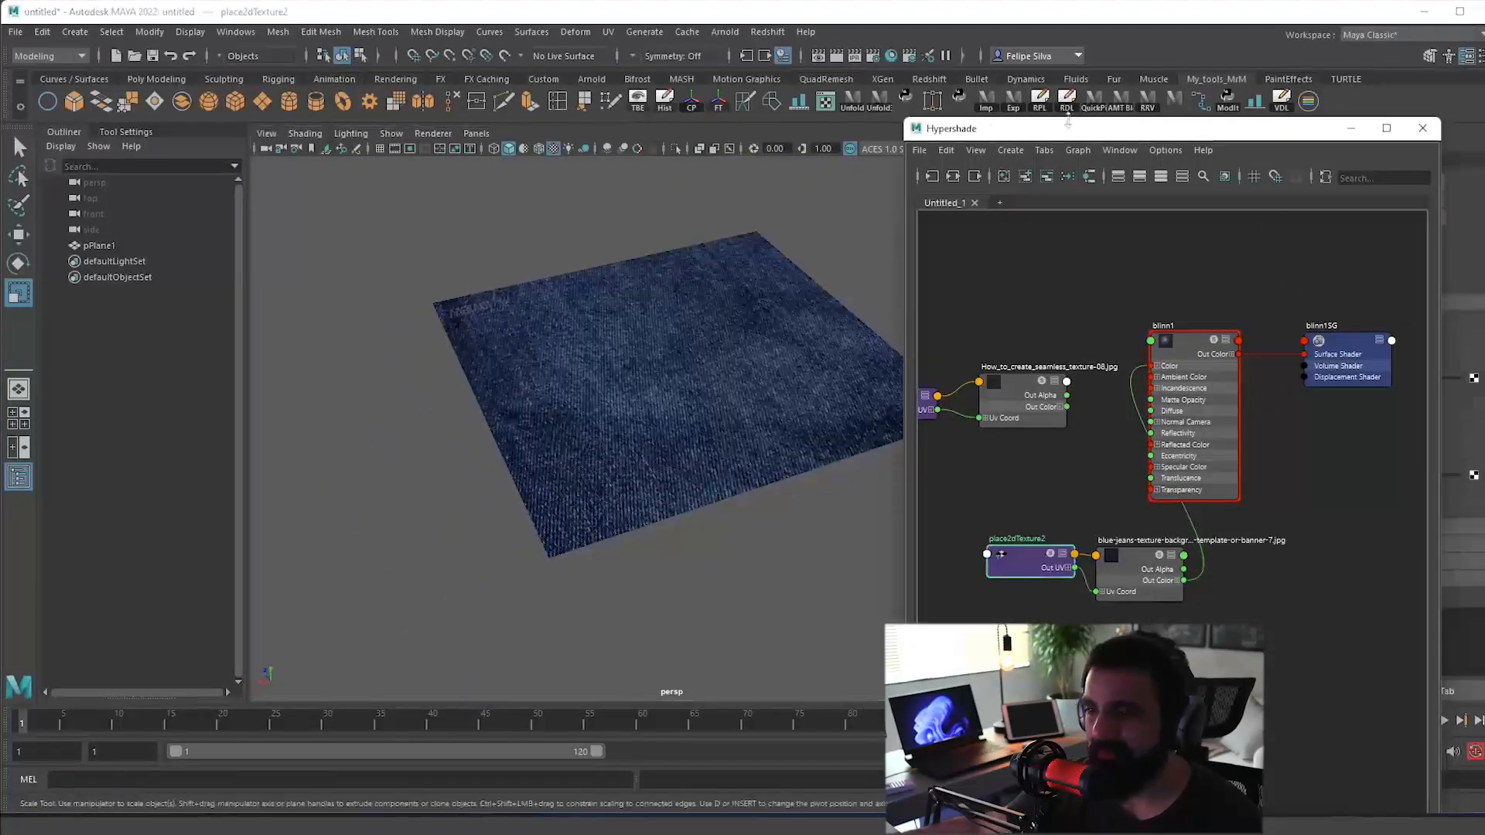
left_click_drag(1032, 118, 739, 390)
left_click(1247, 457)
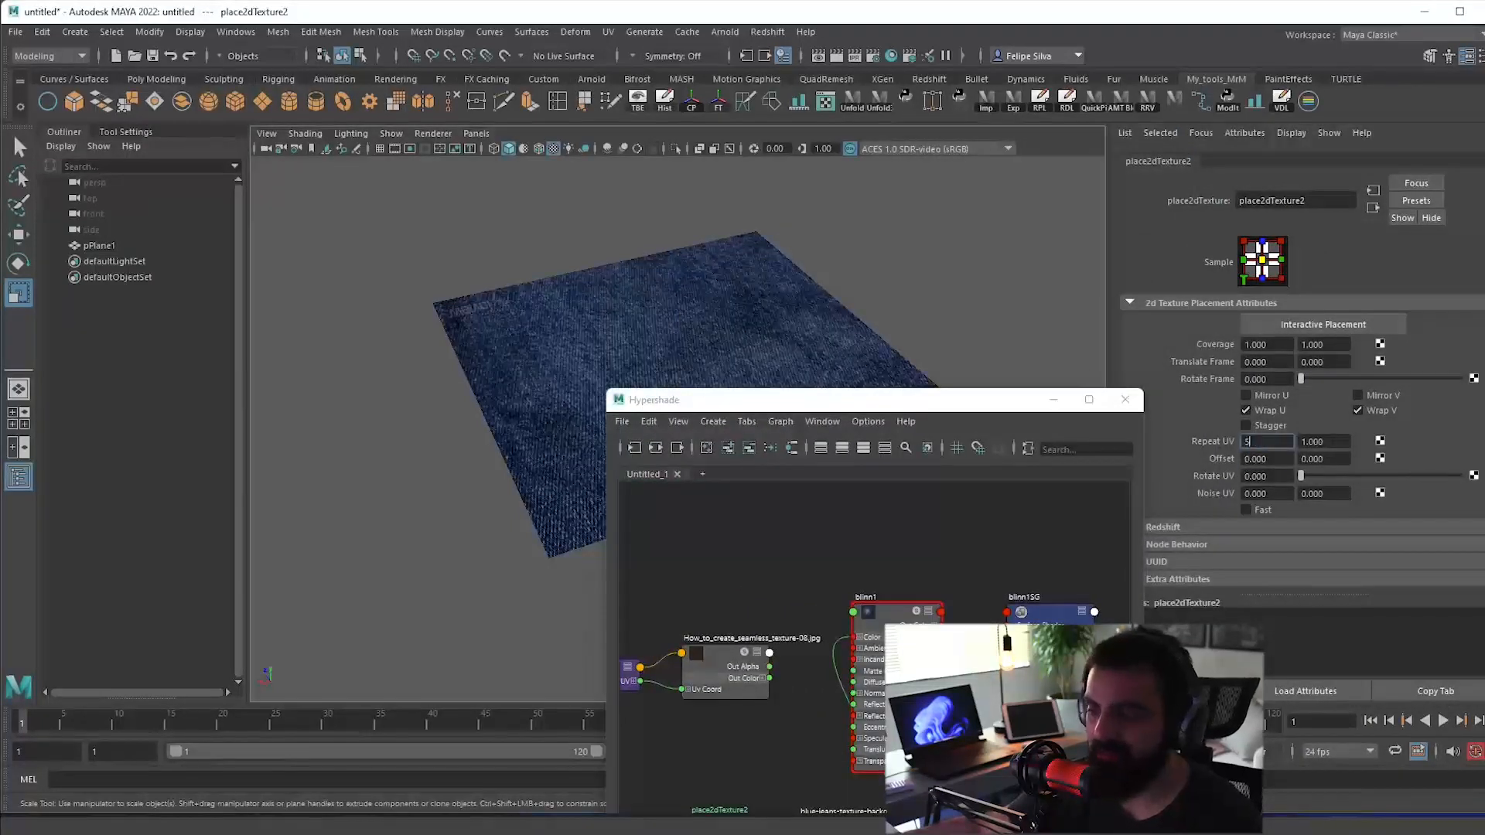
key("Tab")
type("5")
key("Return")
Step: Examine the tiled jeans plane for visible seams from several angles and view the attributes of its blinn1 material
left_click_drag(739, 403, 678, 606)
scroll(739, 374, "down", 3)
left_click_drag(739, 375, 851, 398)
left_click(845, 391)
right_click(845, 391)
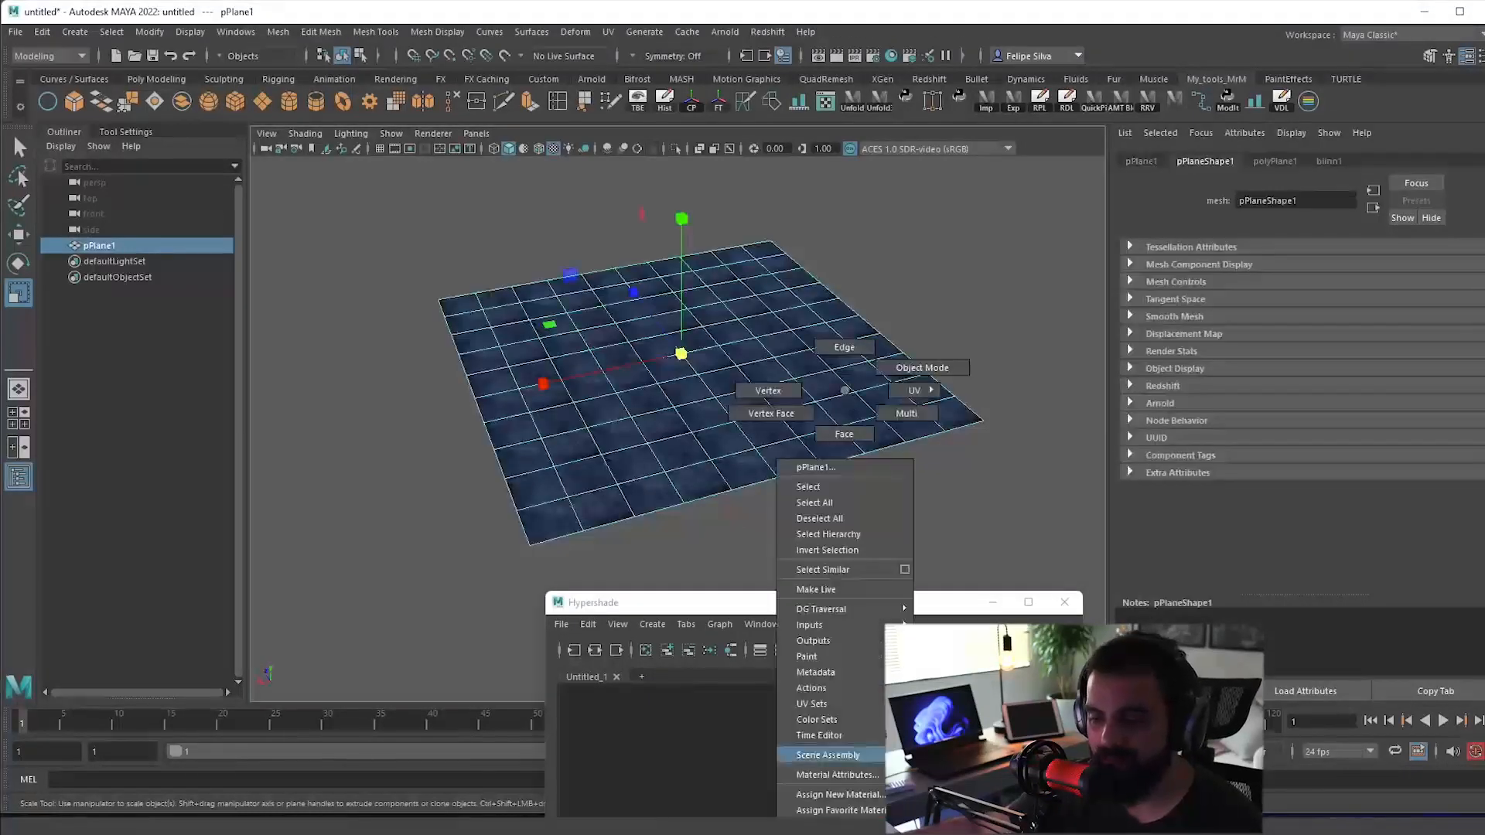
left_click(881, 352)
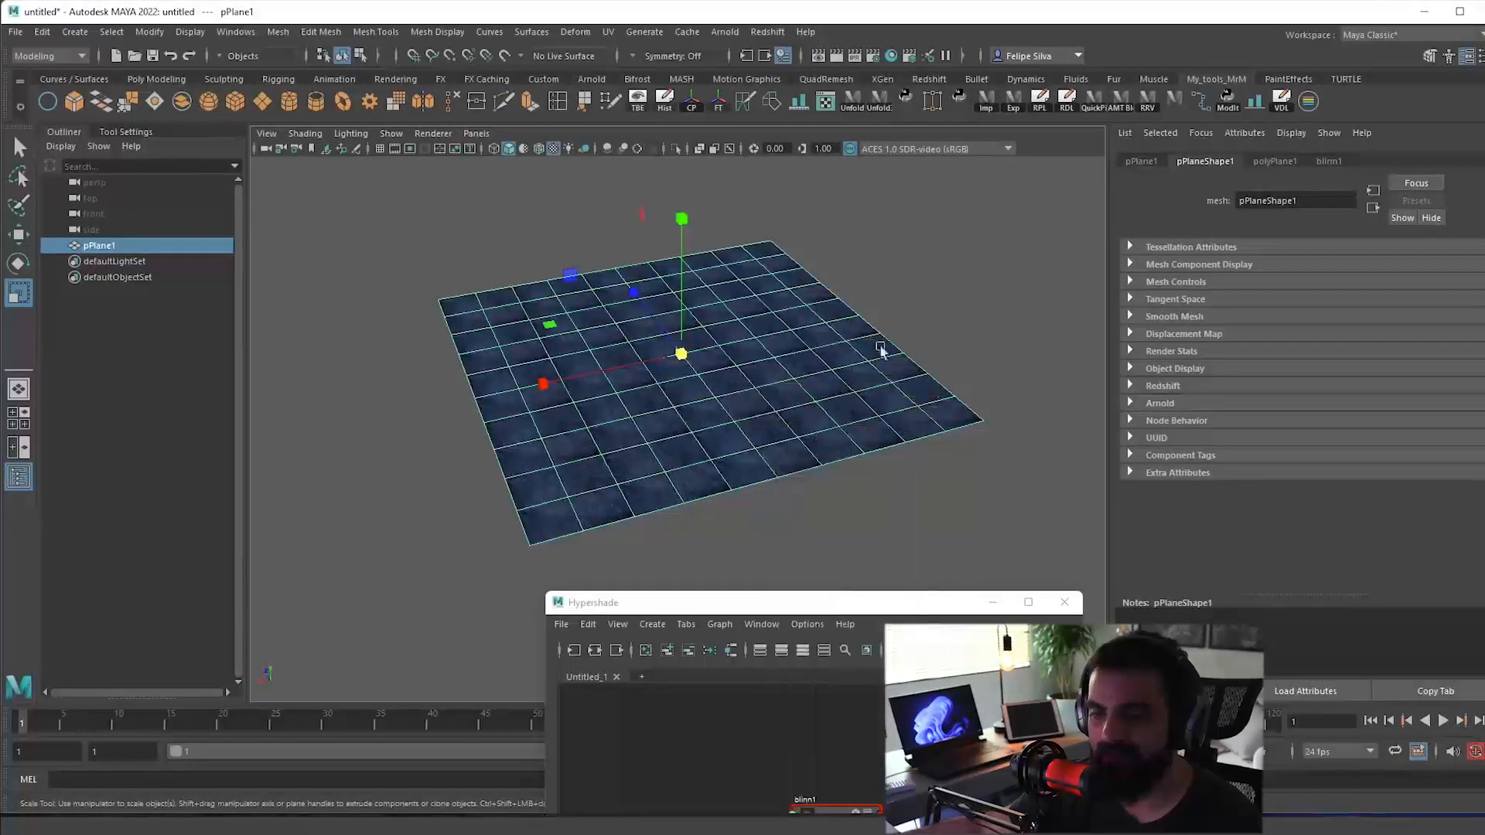
left_click(1330, 160)
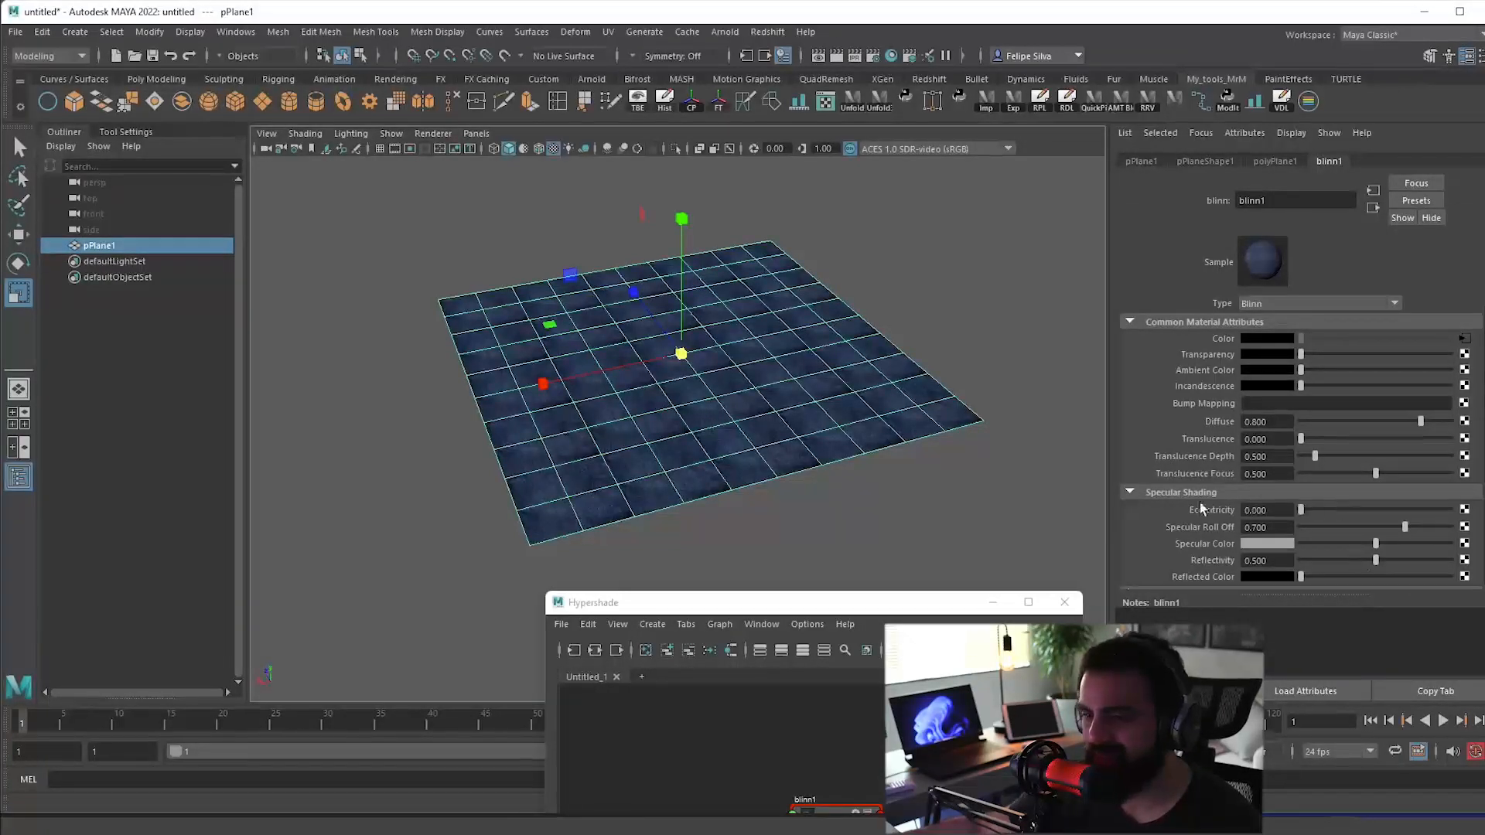
left_click(931, 480)
left_click_drag(931, 480, 776, 428)
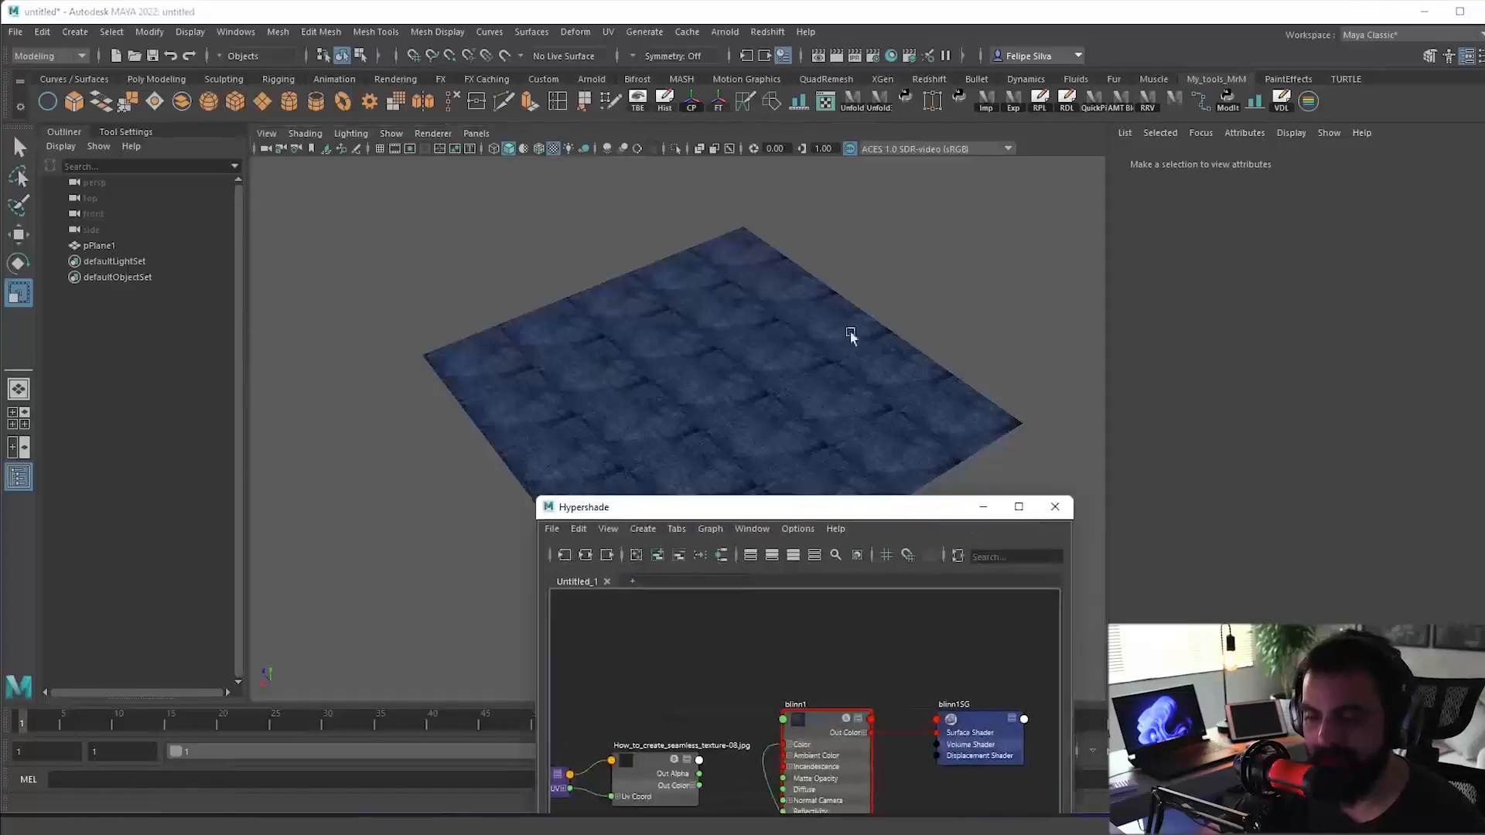
Step: Bring the saved iStock denim image into the Hypershade and connect its Out Color to the Color of blinn1
left_click_drag(772, 511, 760, 471)
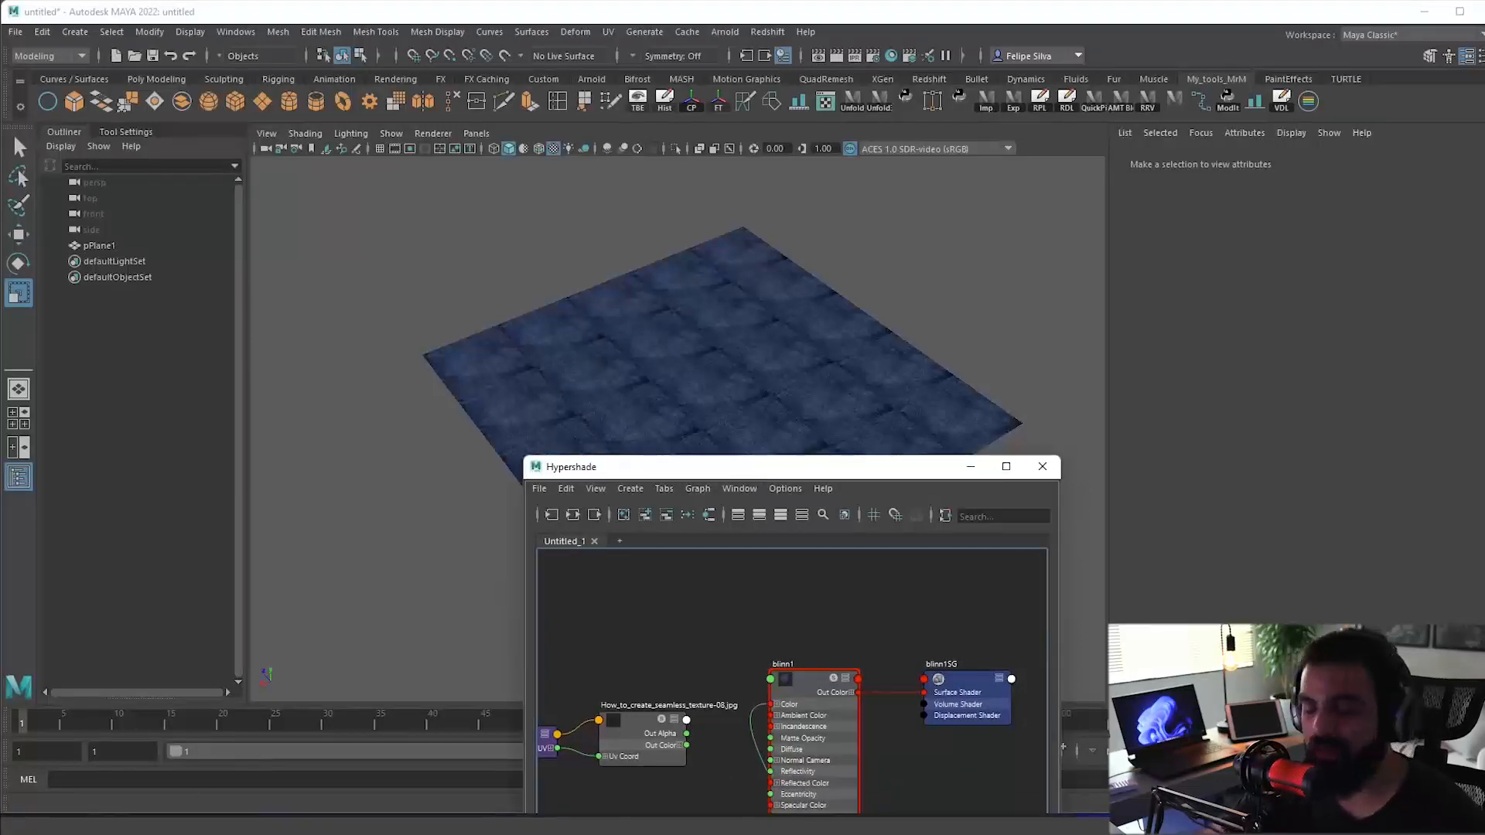
mouse_move(1129, 825)
left_click(1145, 766)
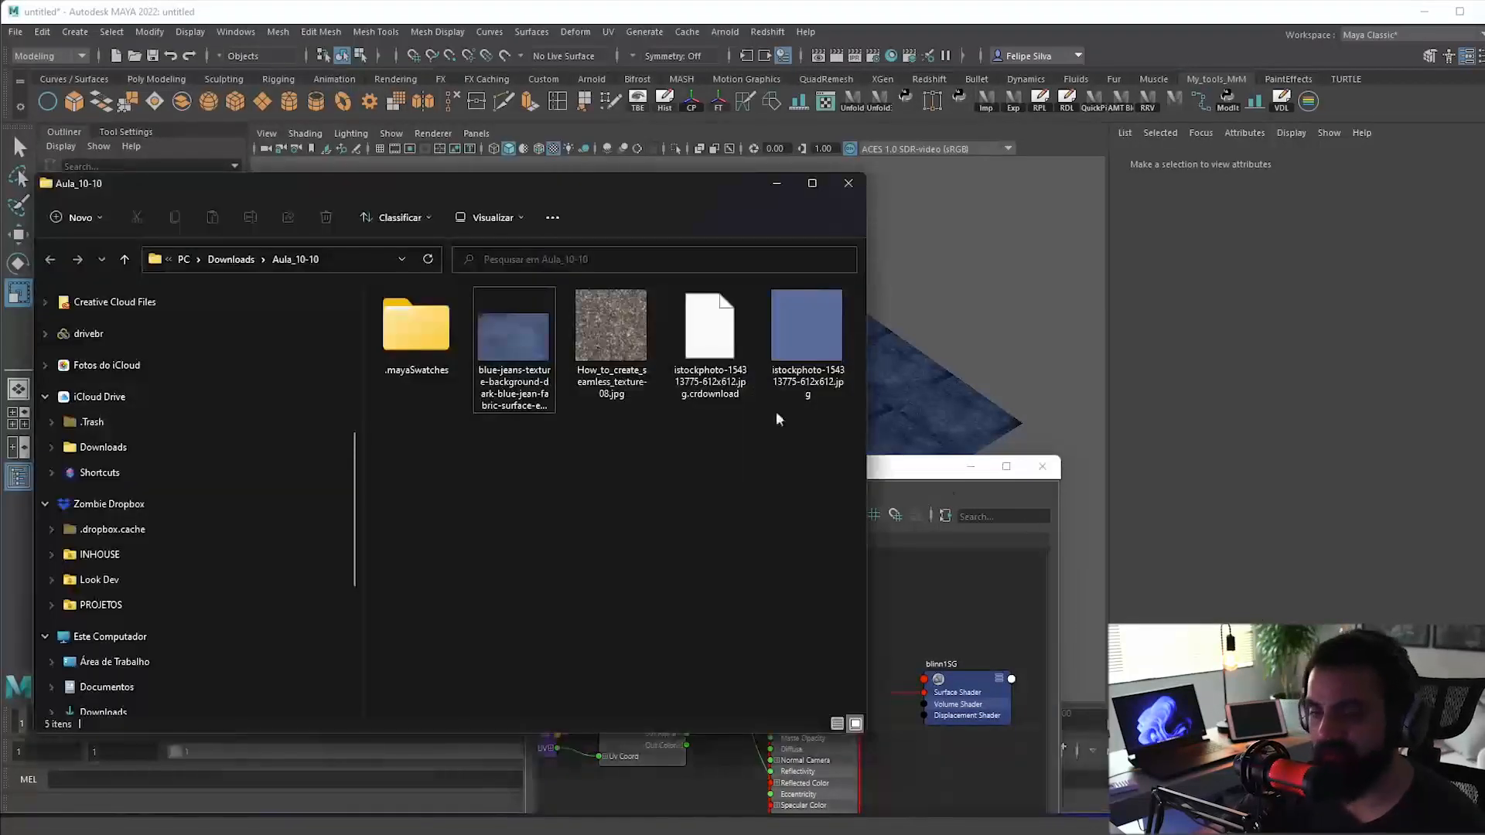
left_click_drag(807, 329, 752, 538)
scroll(956, 578, "down", 3)
left_click(983, 558)
left_click_drag(887, 660, 853, 655)
left_click_drag(1045, 589, 759, 619)
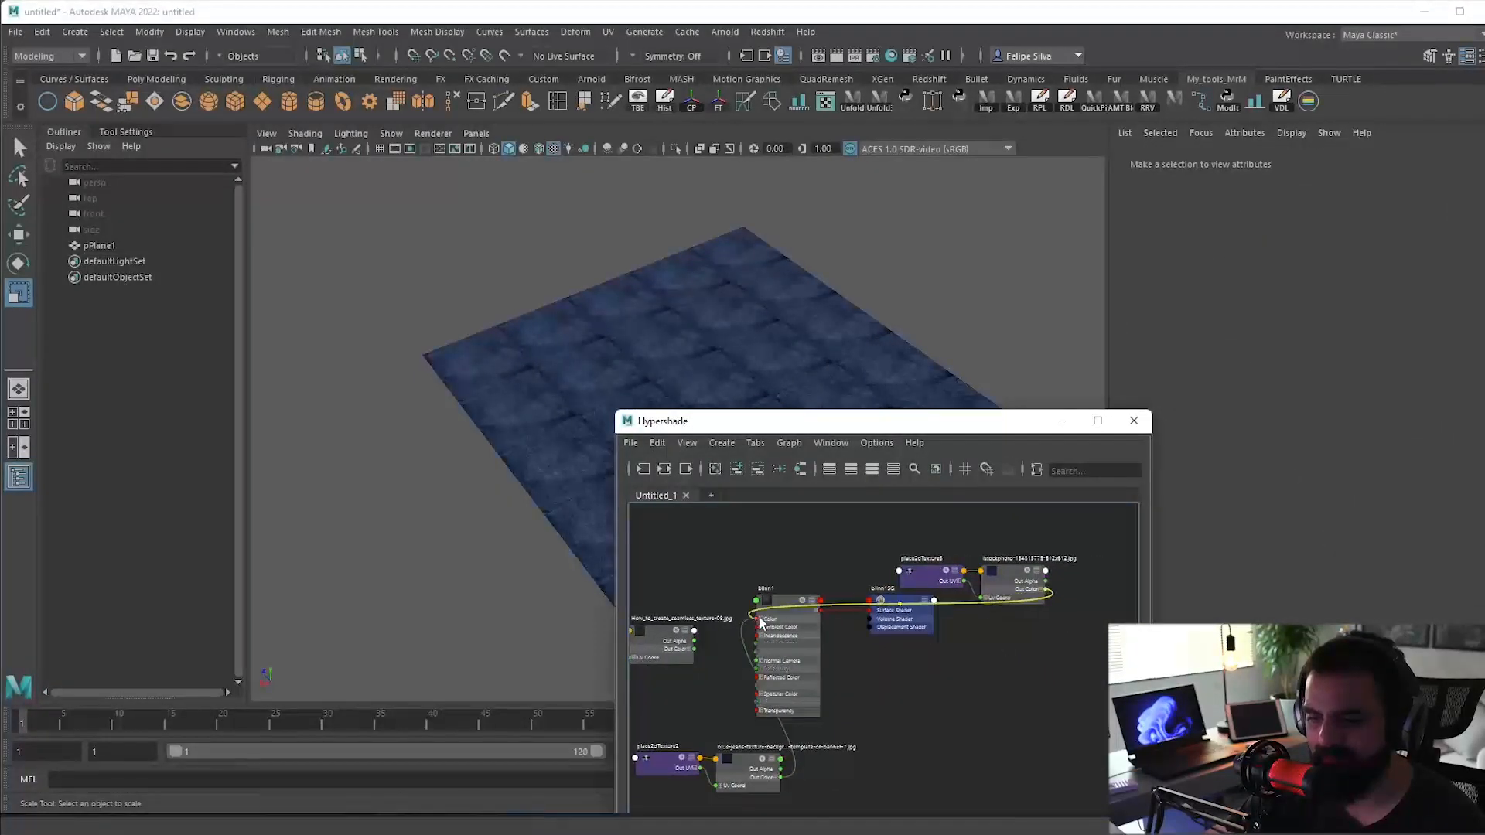
Step: Move the Hypershade clear of the placement attributes and set the Repeat UV of place2dTexture3 to 5 in both directions
left_click(924, 574)
left_click_drag(863, 437, 798, 656)
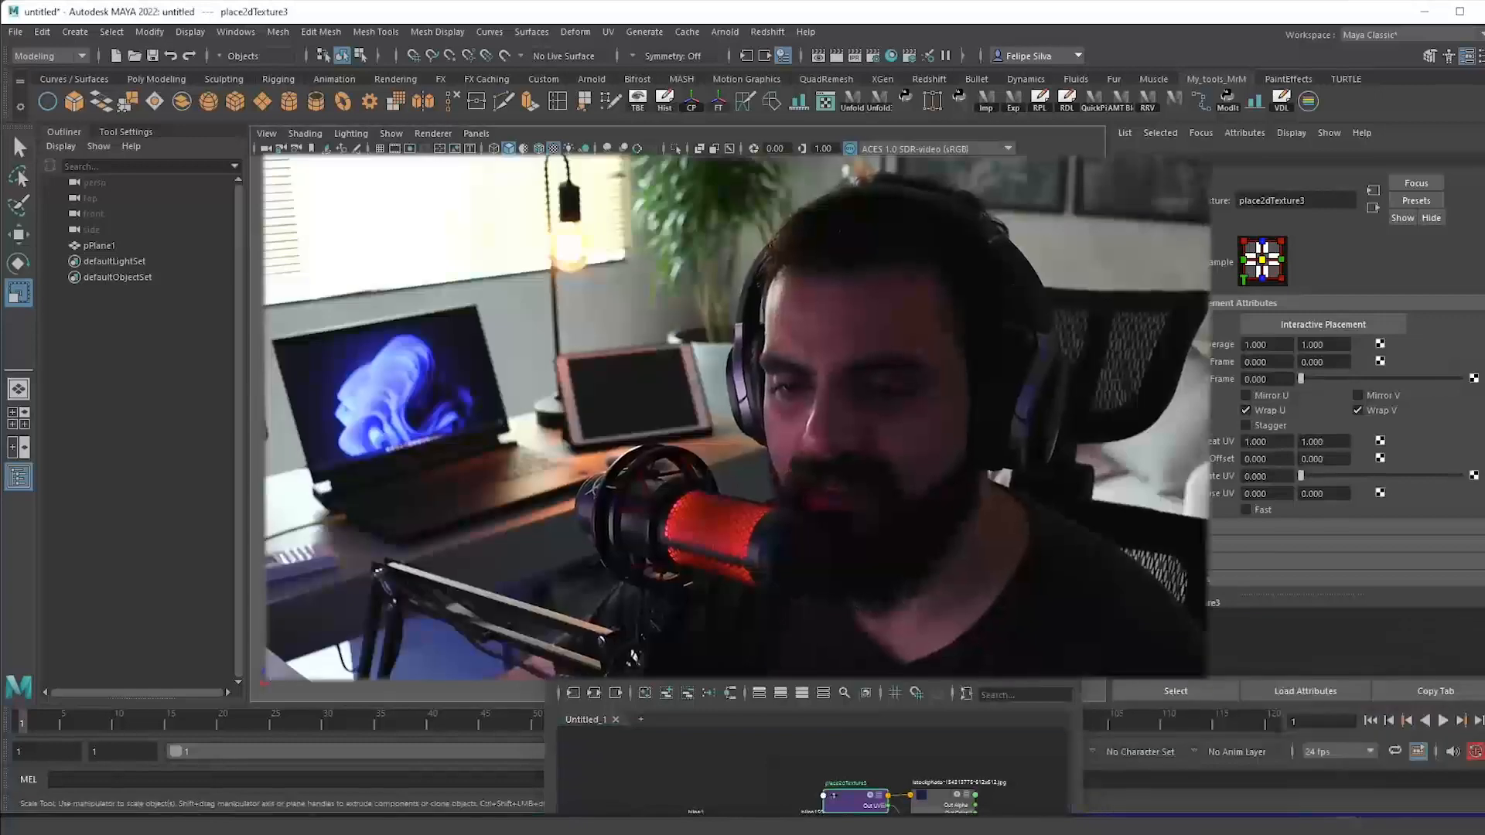
left_click_drag(1245, 442, 1284, 447)
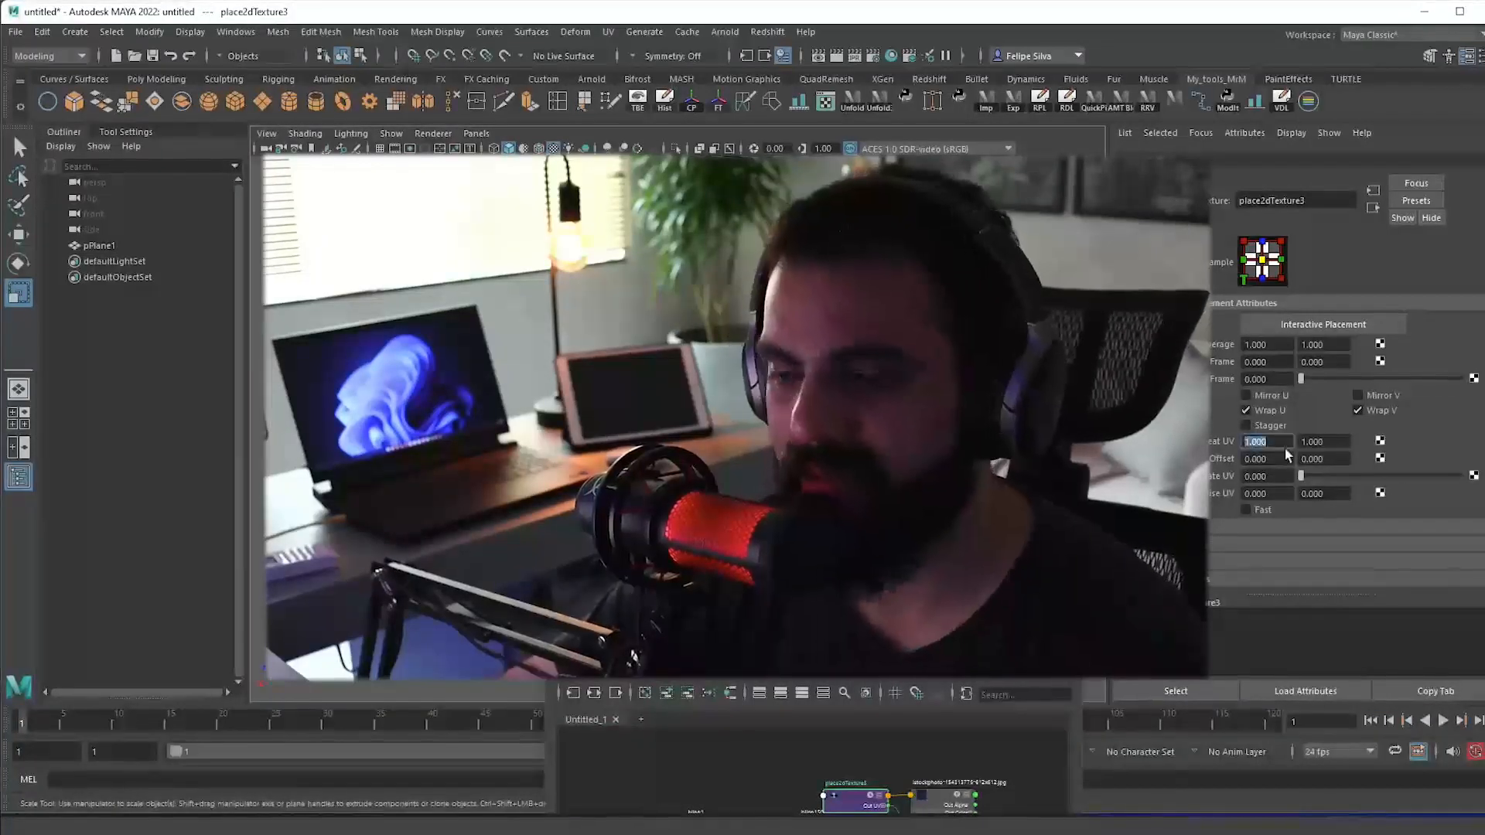
type("5")
key("Tab")
type("5")
key("Return")
Step: Examine the tiled denim plane for visible seams from several angles and distances
left_click(1002, 412)
scroll(1001, 415, "down", 3)
left_click_drag(1001, 415, 827, 430)
left_click_drag(905, 495, 478, 359)
scroll(926, 453, "up", 3)
left_click_drag(706, 385, 682, 404)
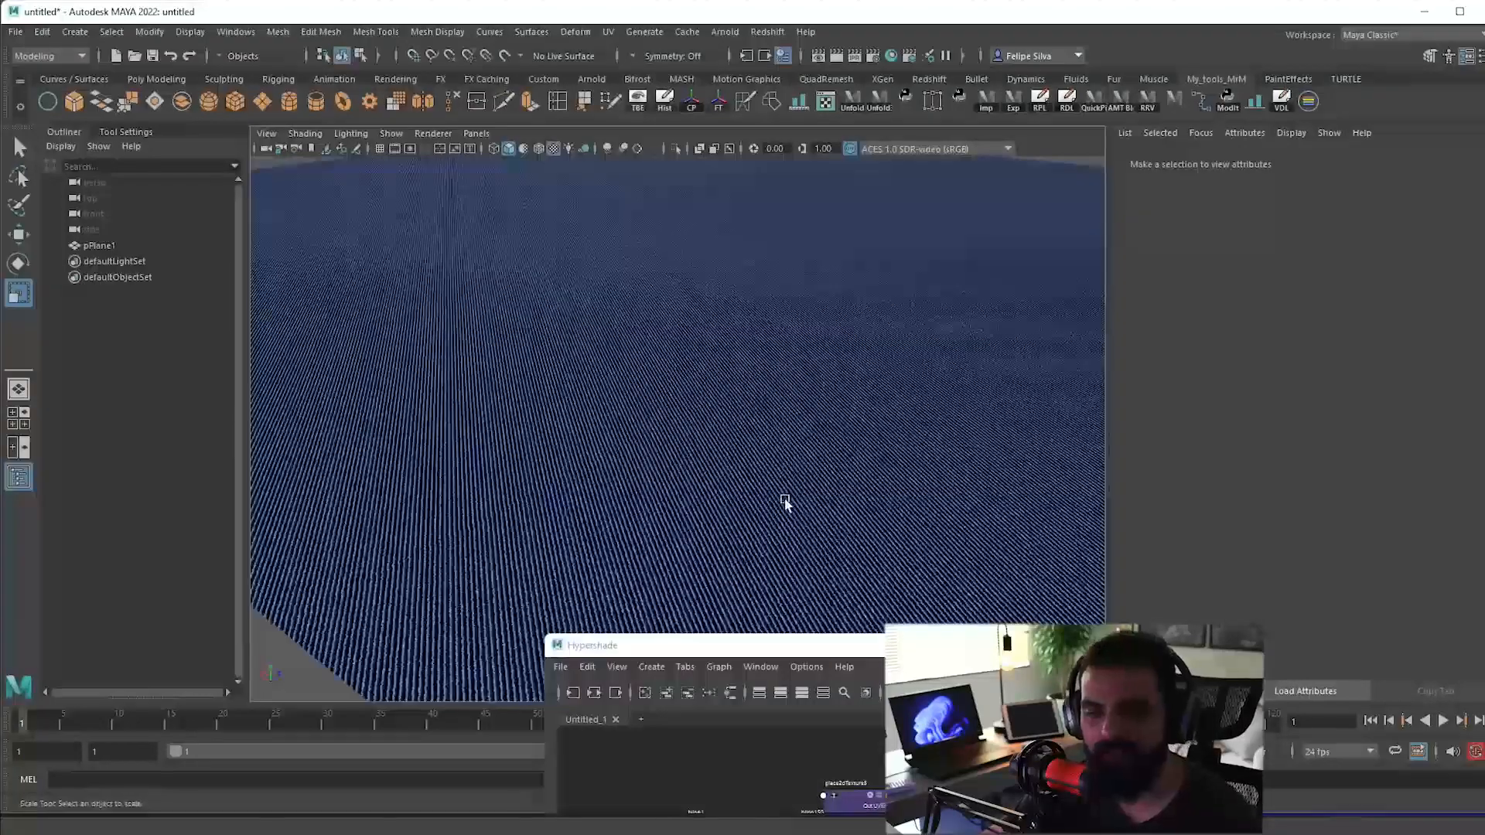
left_click_drag(786, 503, 733, 532)
key("alt+Tab")
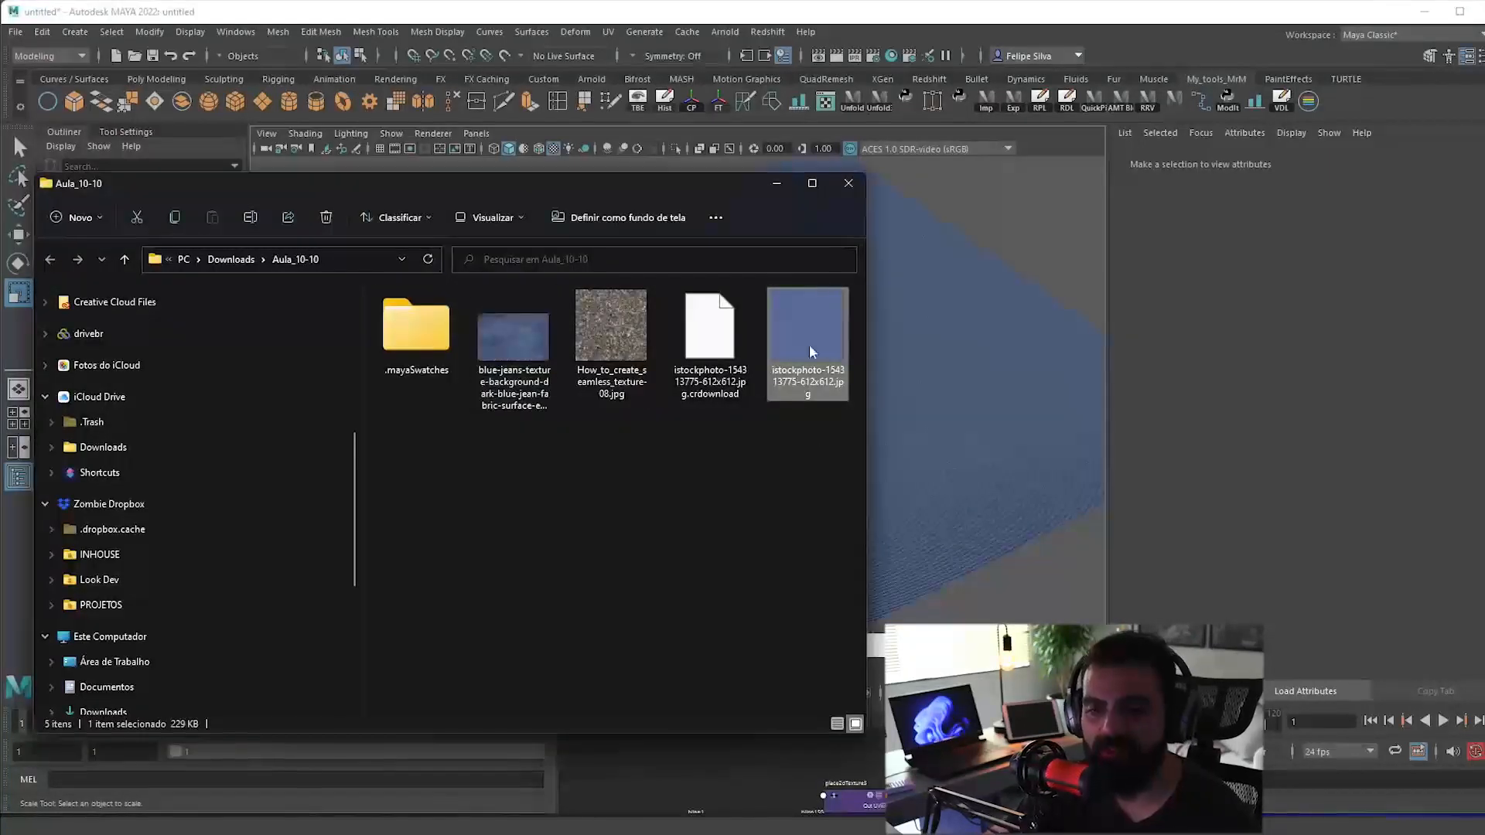
left_click_drag(950, 407, 832, 414)
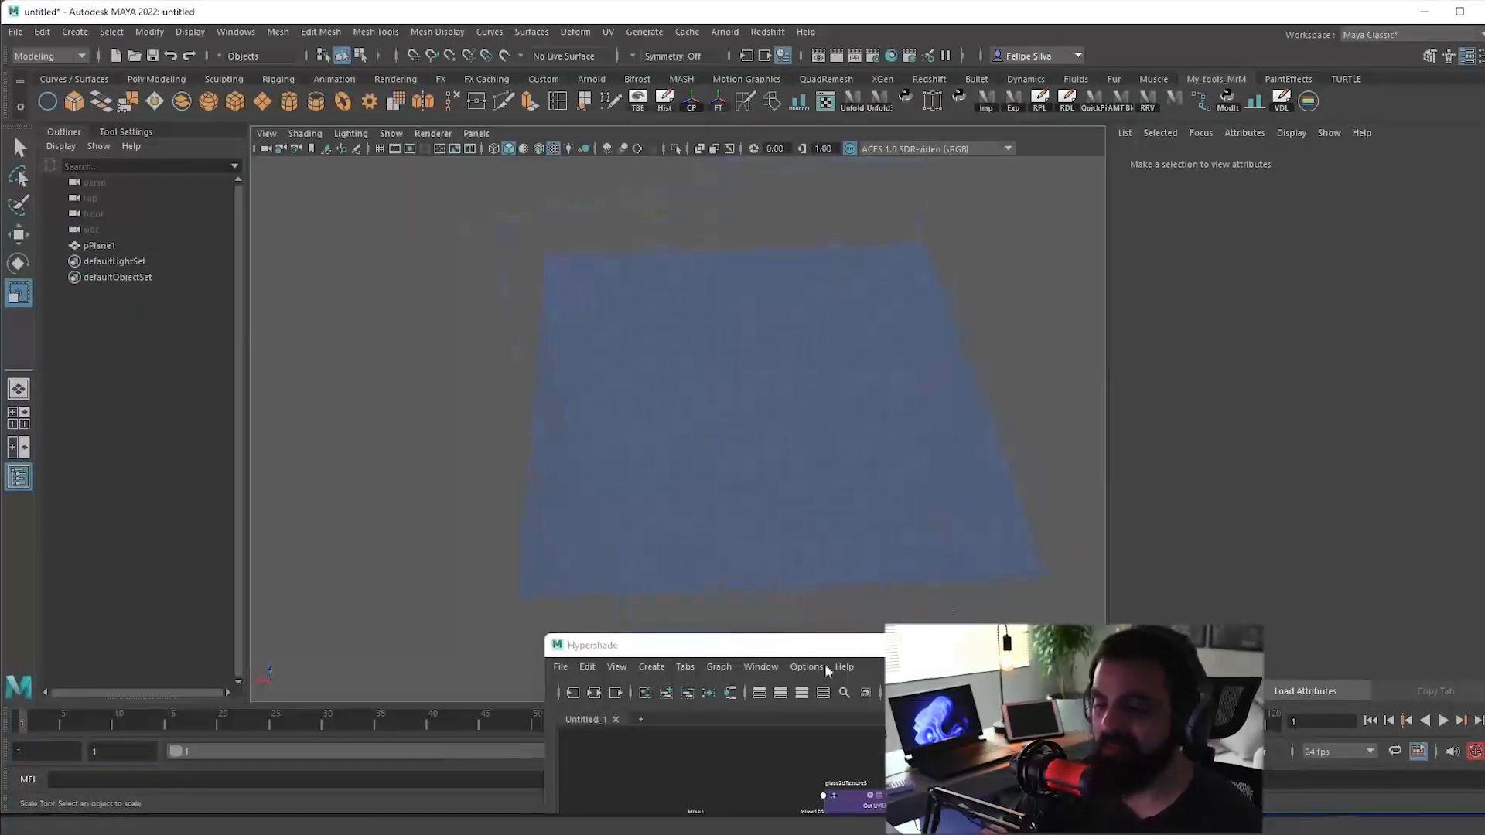
Step: Switch to Photoshop and open the blue-jeans texture image from the Aula_10-10 folder
key("alt+Tab")
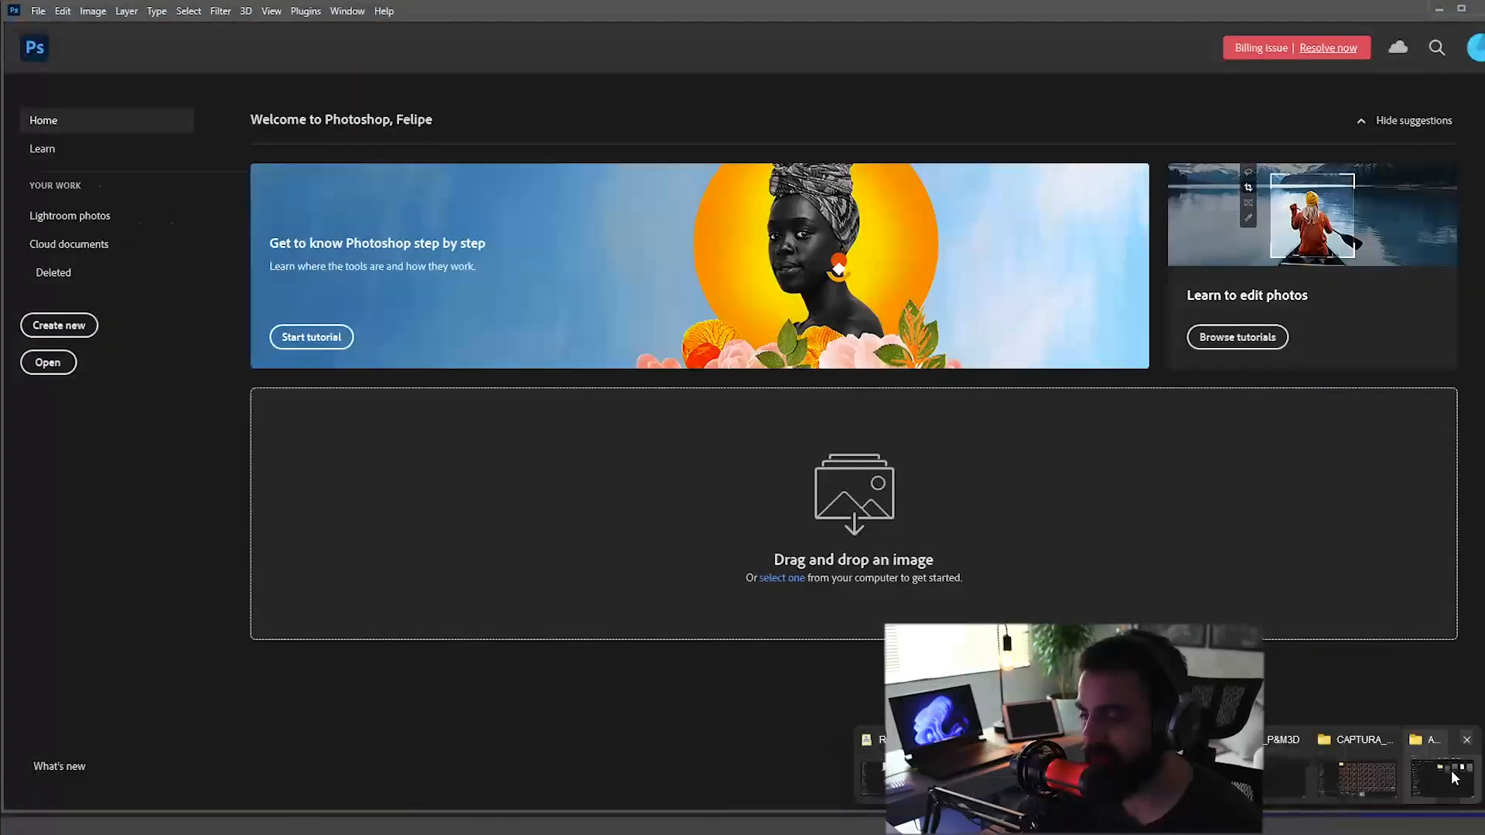
left_click(1456, 773)
double_click(534, 371)
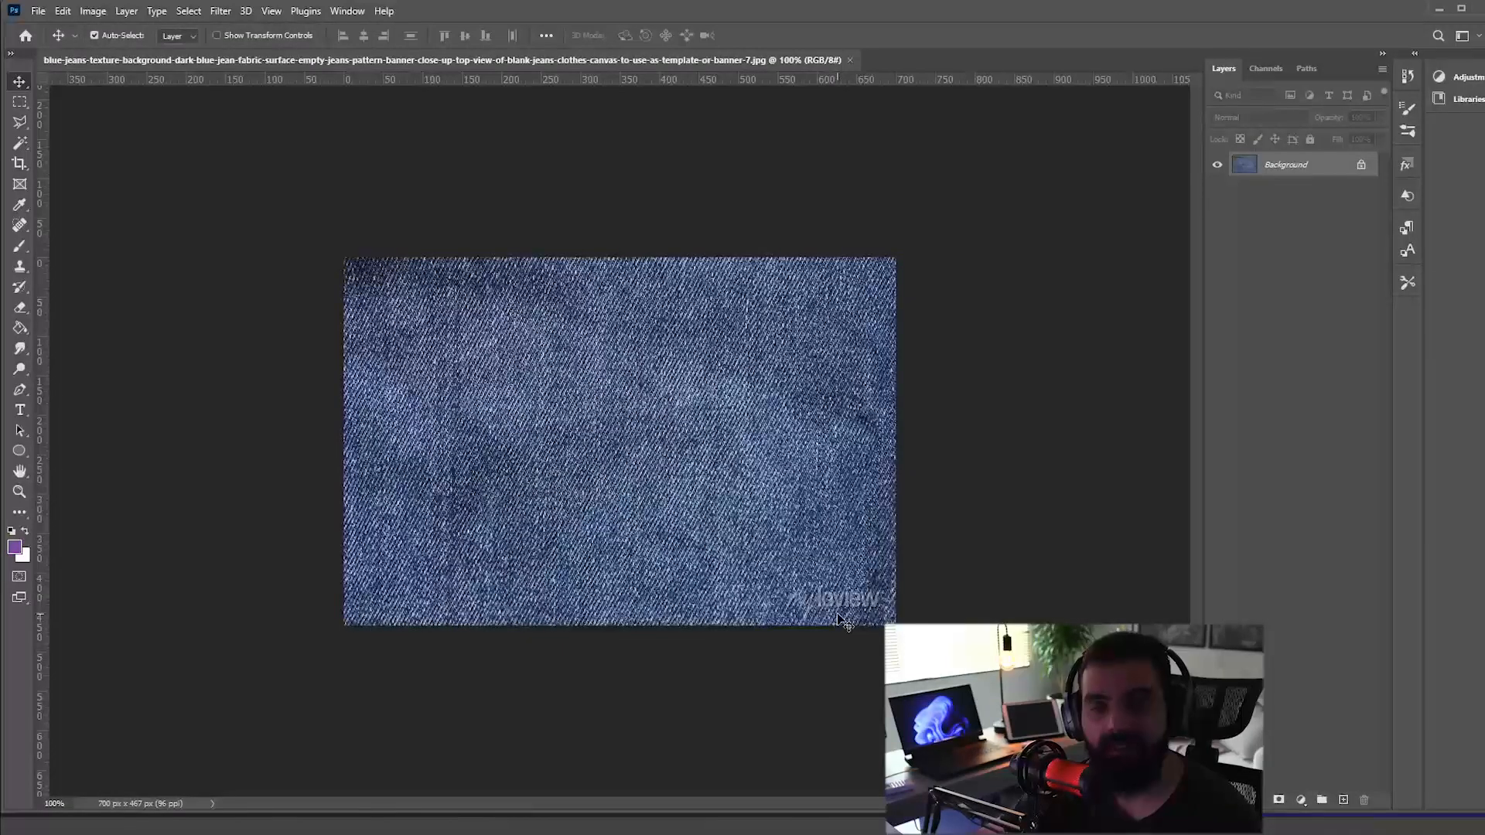
Step: Set the canvas height to 700 pixels so the canvas becomes square
key("ctrl+alt+c")
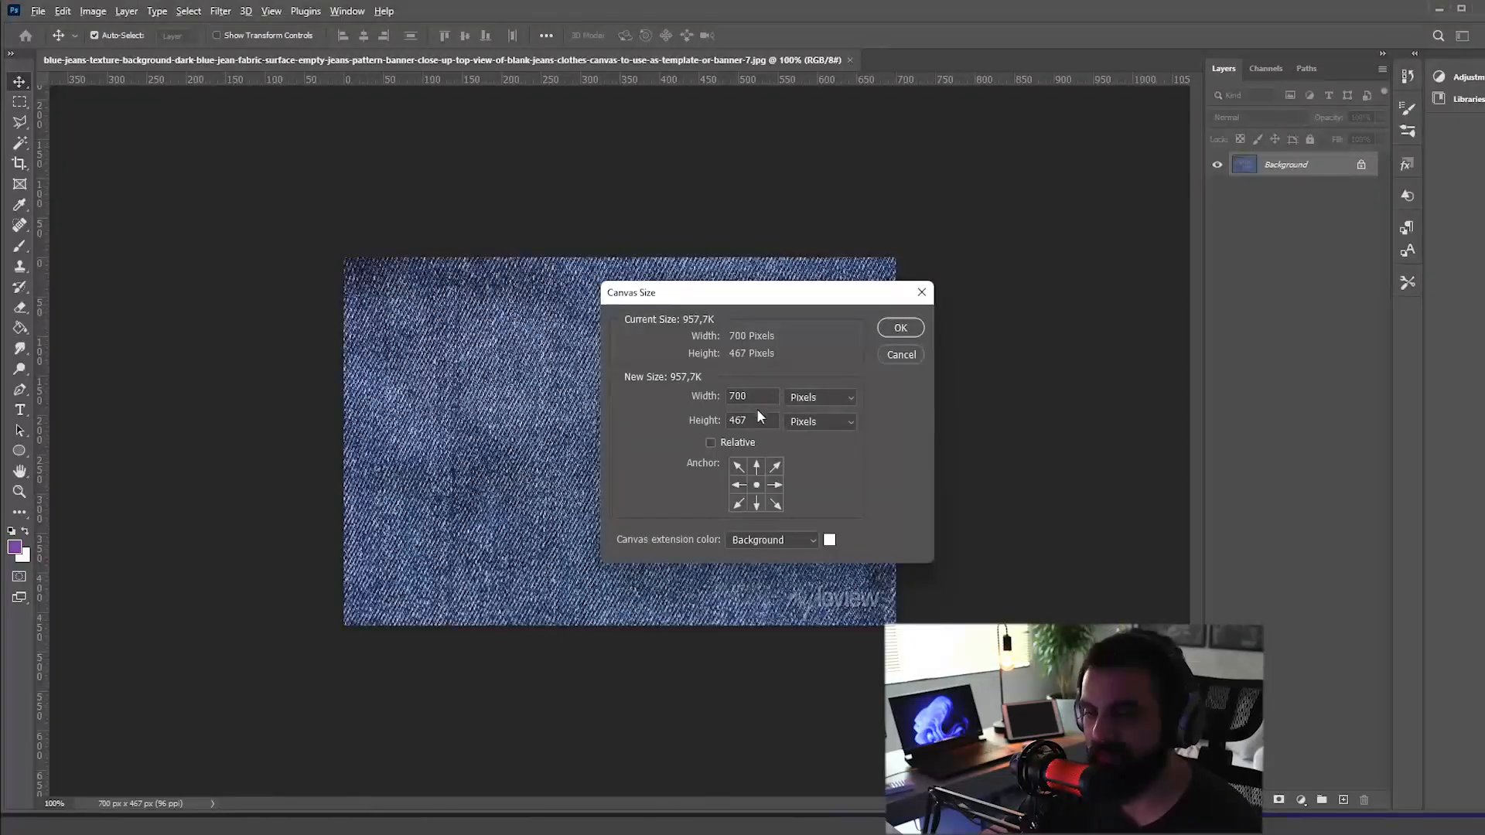
type("700")
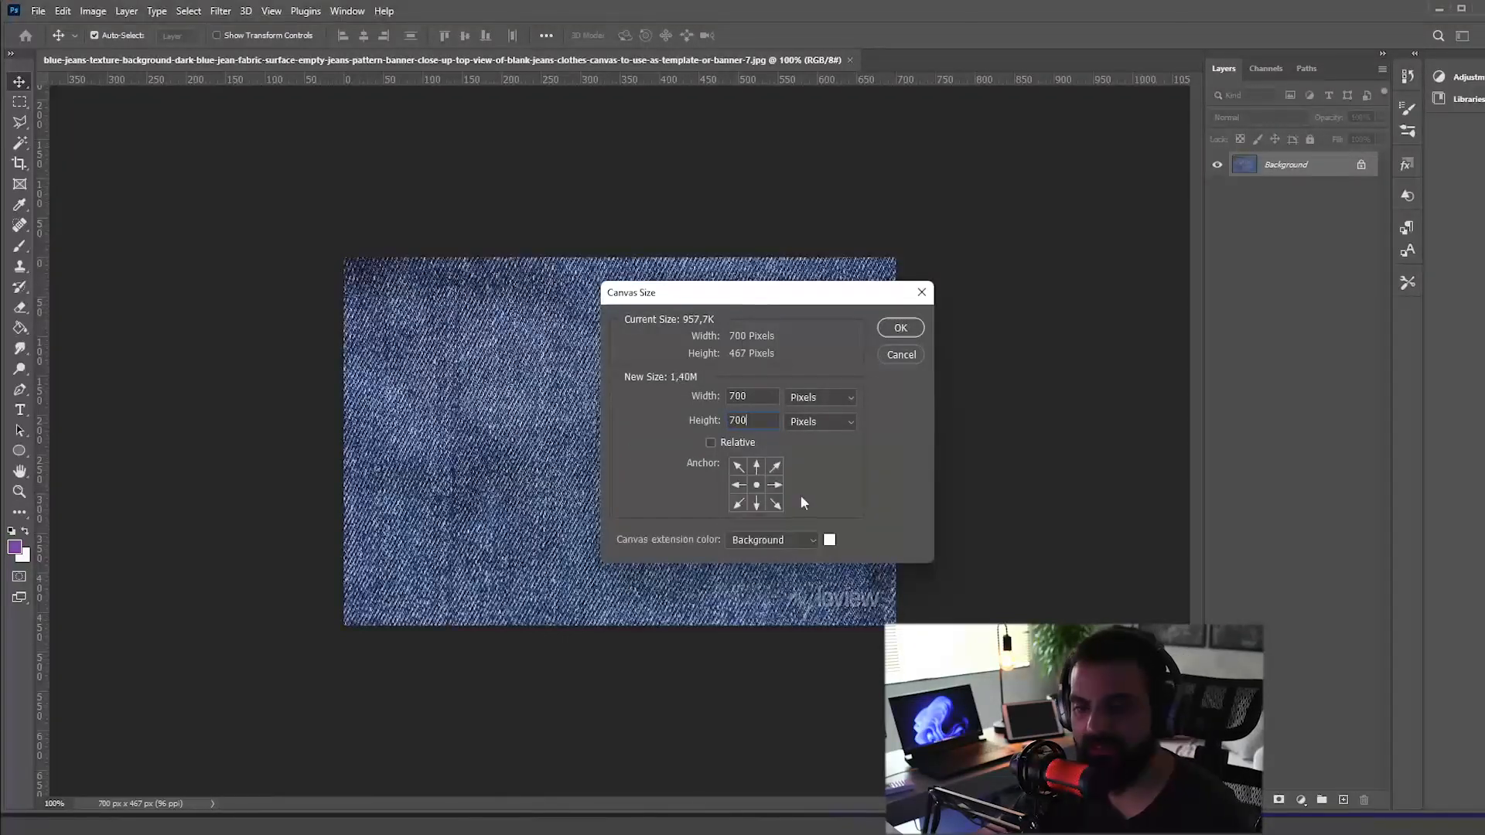
key("Return")
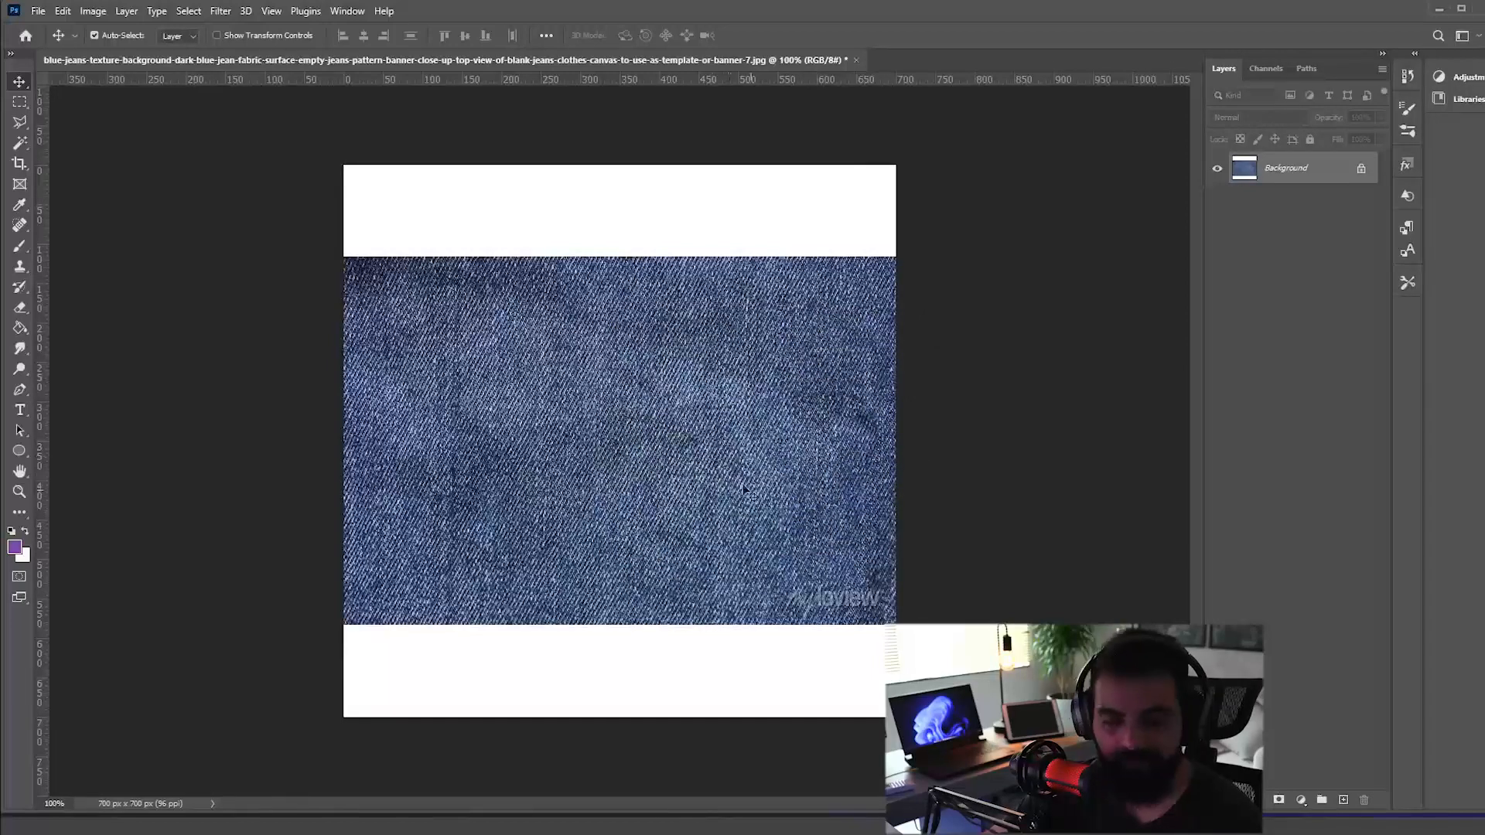
Step: Unlock the Background layer and shift it down until the denim's lower edge meets the bottom of the canvas
left_click_drag(680, 391, 682, 573)
key("Escape")
left_click(1362, 172)
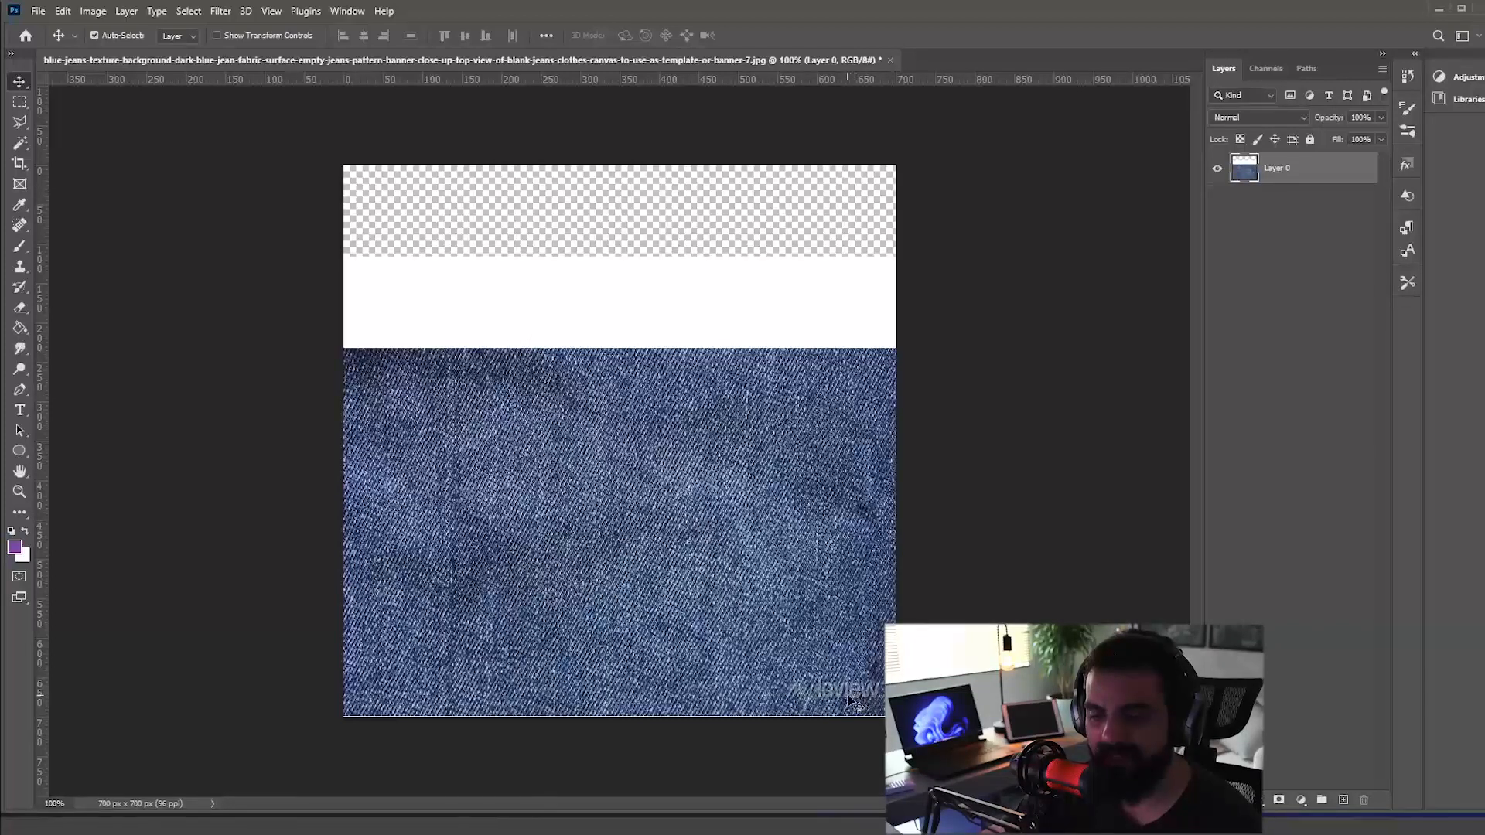
left_click_drag(849, 698, 833, 663)
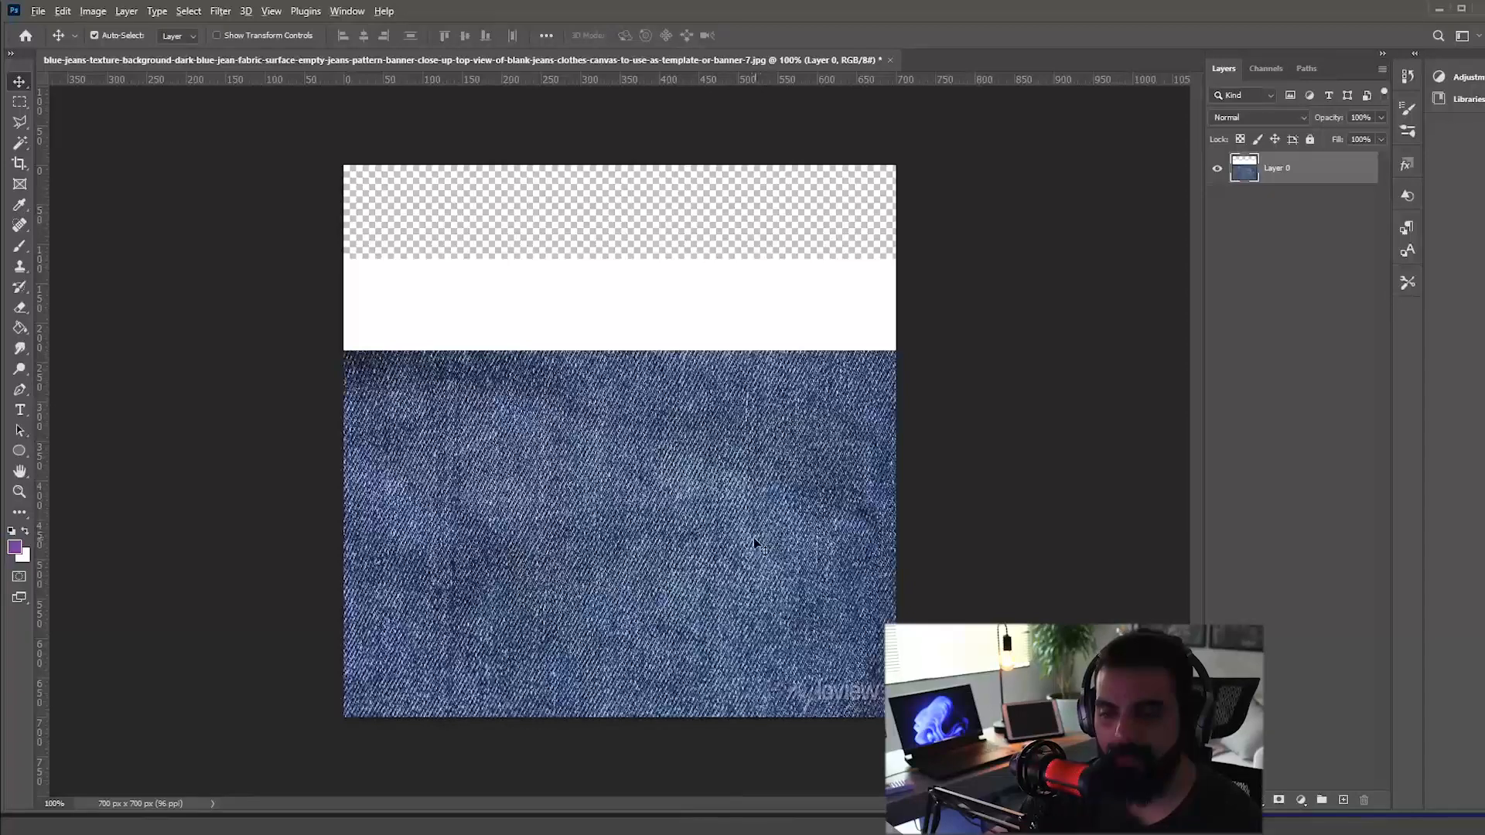
left_click_drag(766, 469, 768, 502)
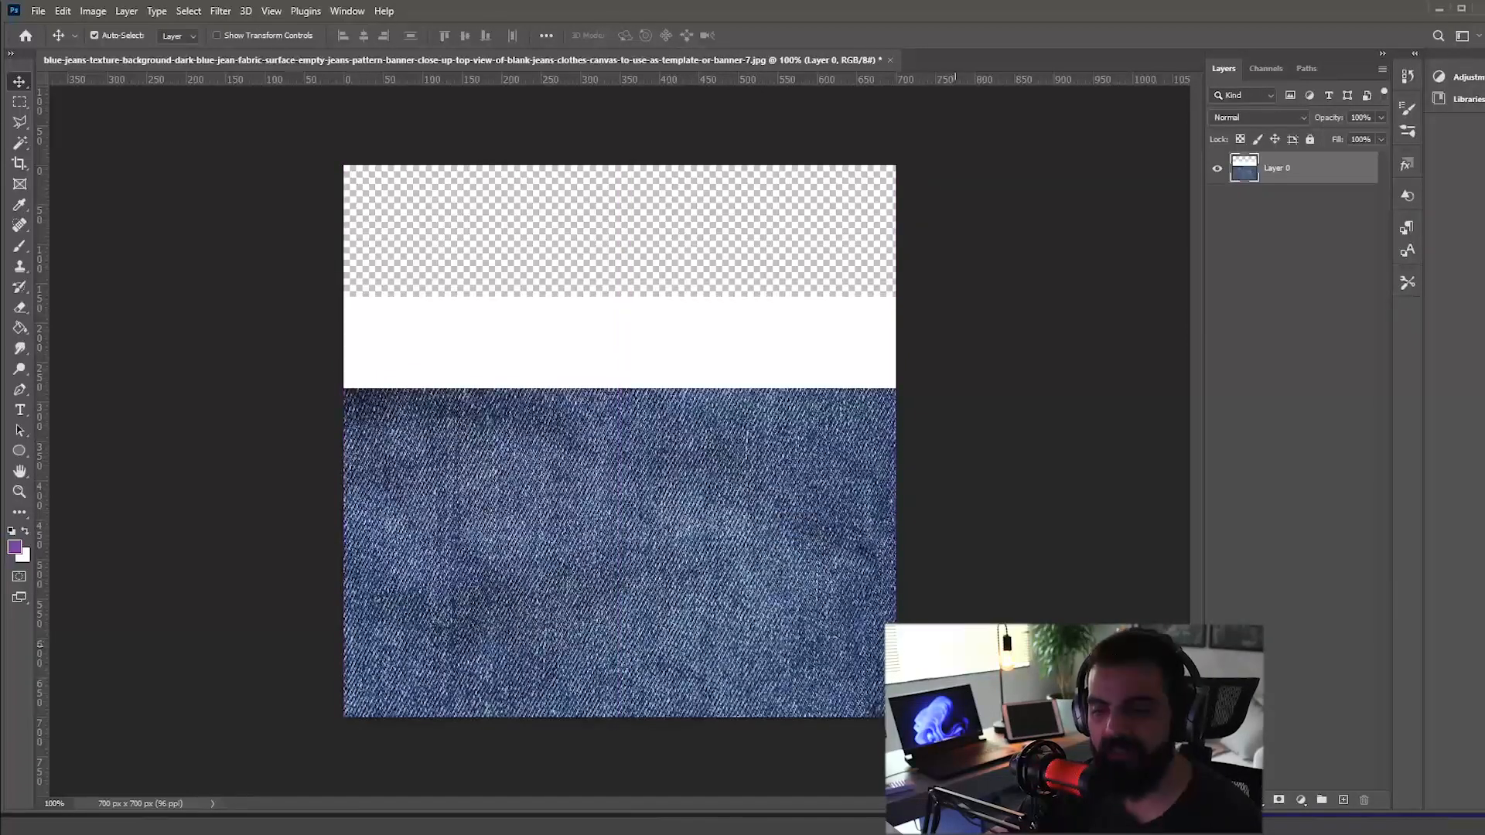
left_click_drag(802, 580, 797, 534)
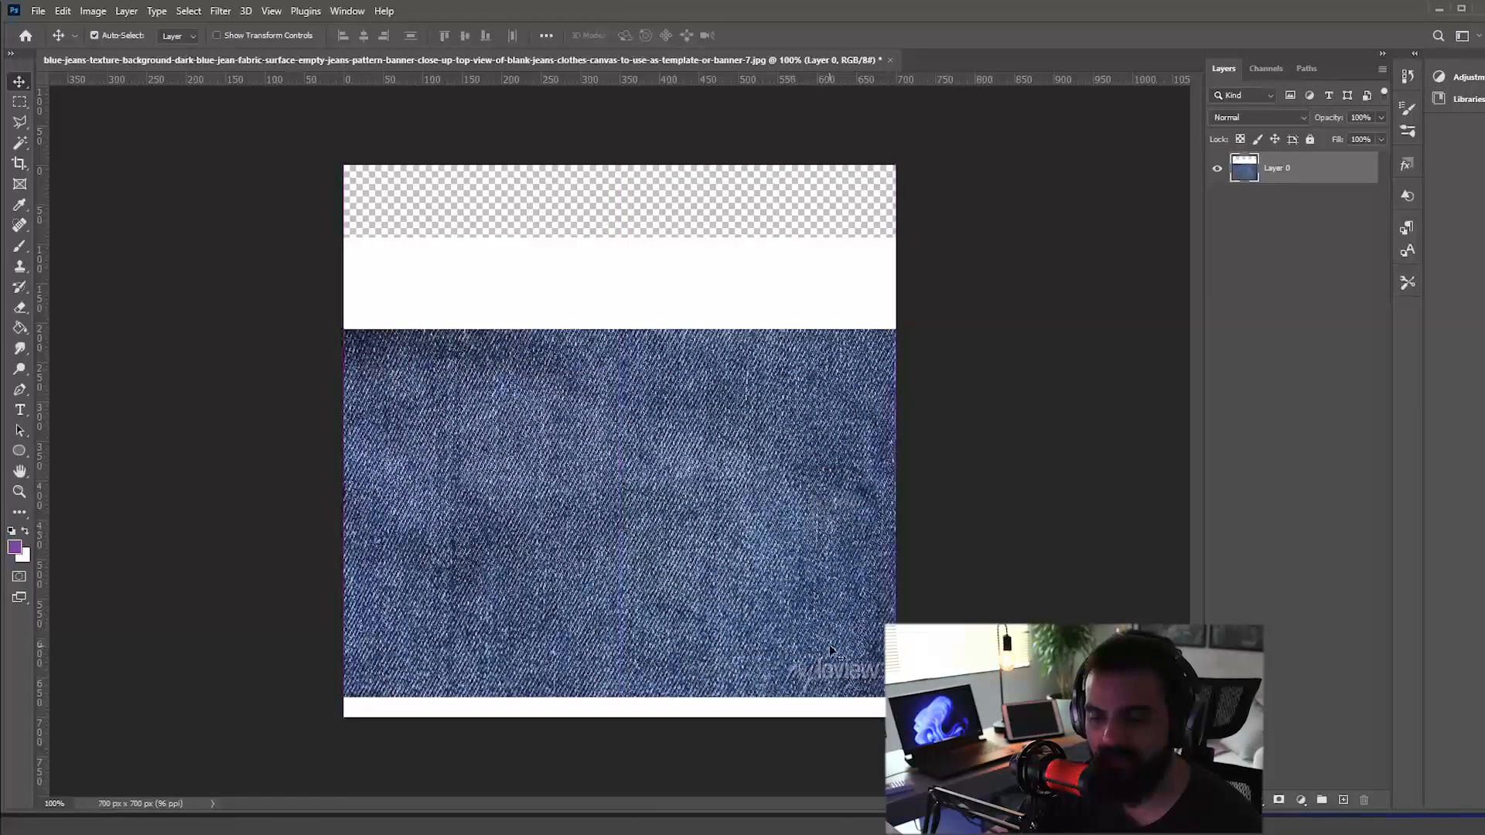
left_click(19, 225)
key("v")
left_click_drag(809, 617, 791, 636)
key("Down")
key("Down")
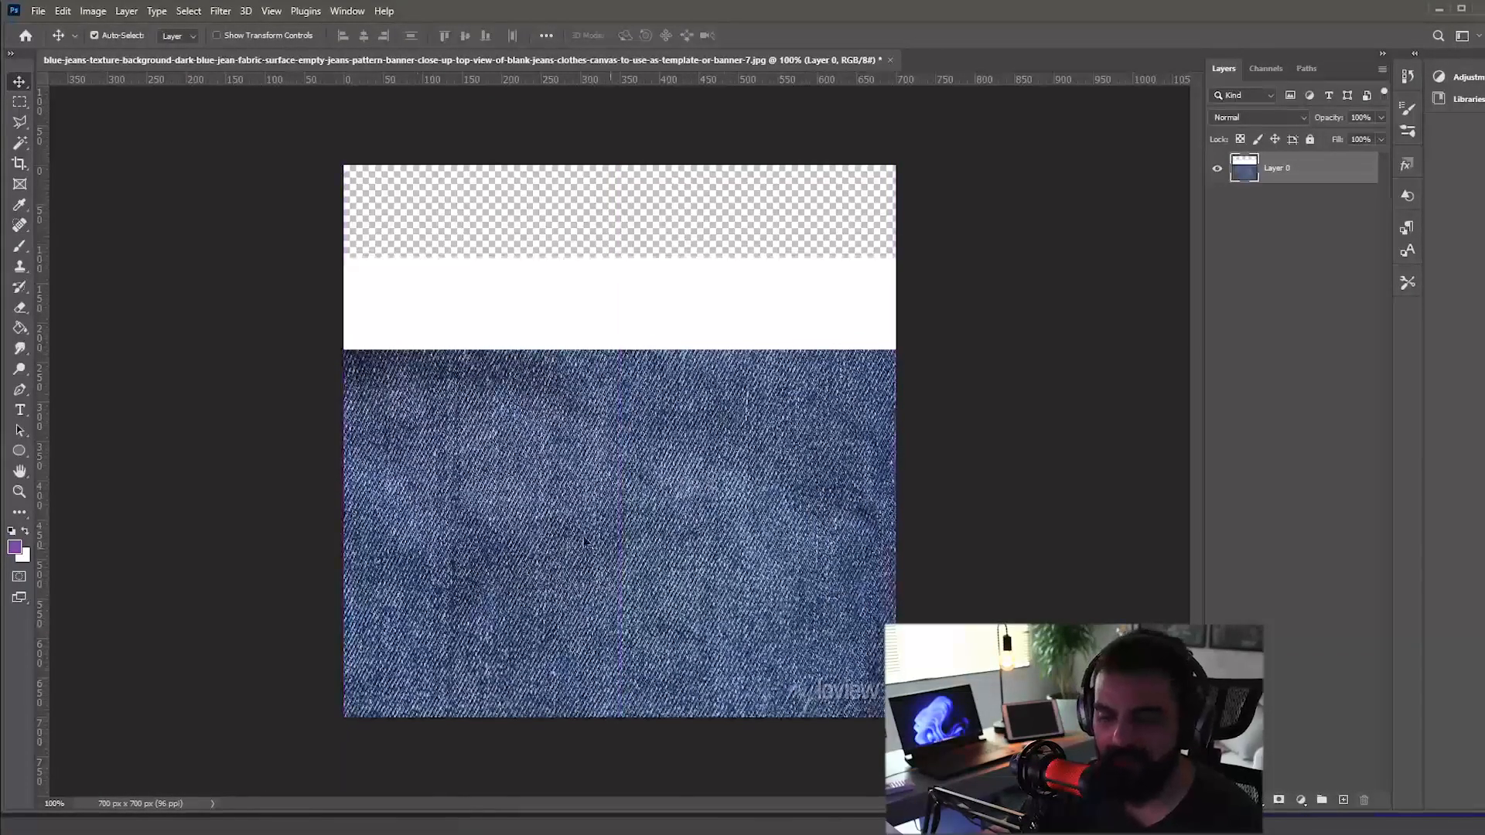
Step: Try to remove the watermark in the denim's lower-right corner with an enlarged Spot Healing Brush
left_click(17, 227)
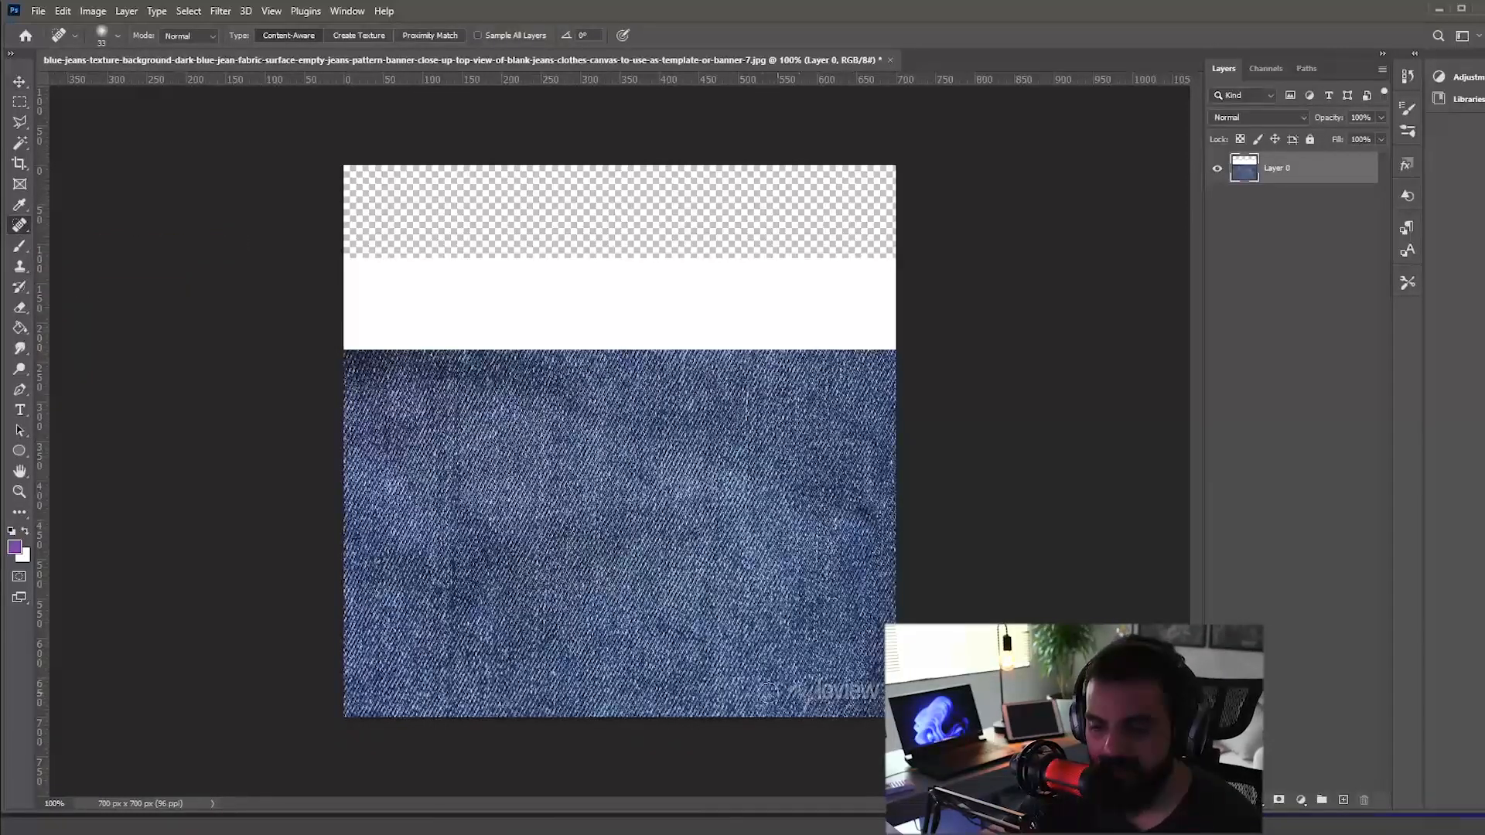
key("bracketright")
key("bracketright")
left_click_drag(773, 694, 886, 693)
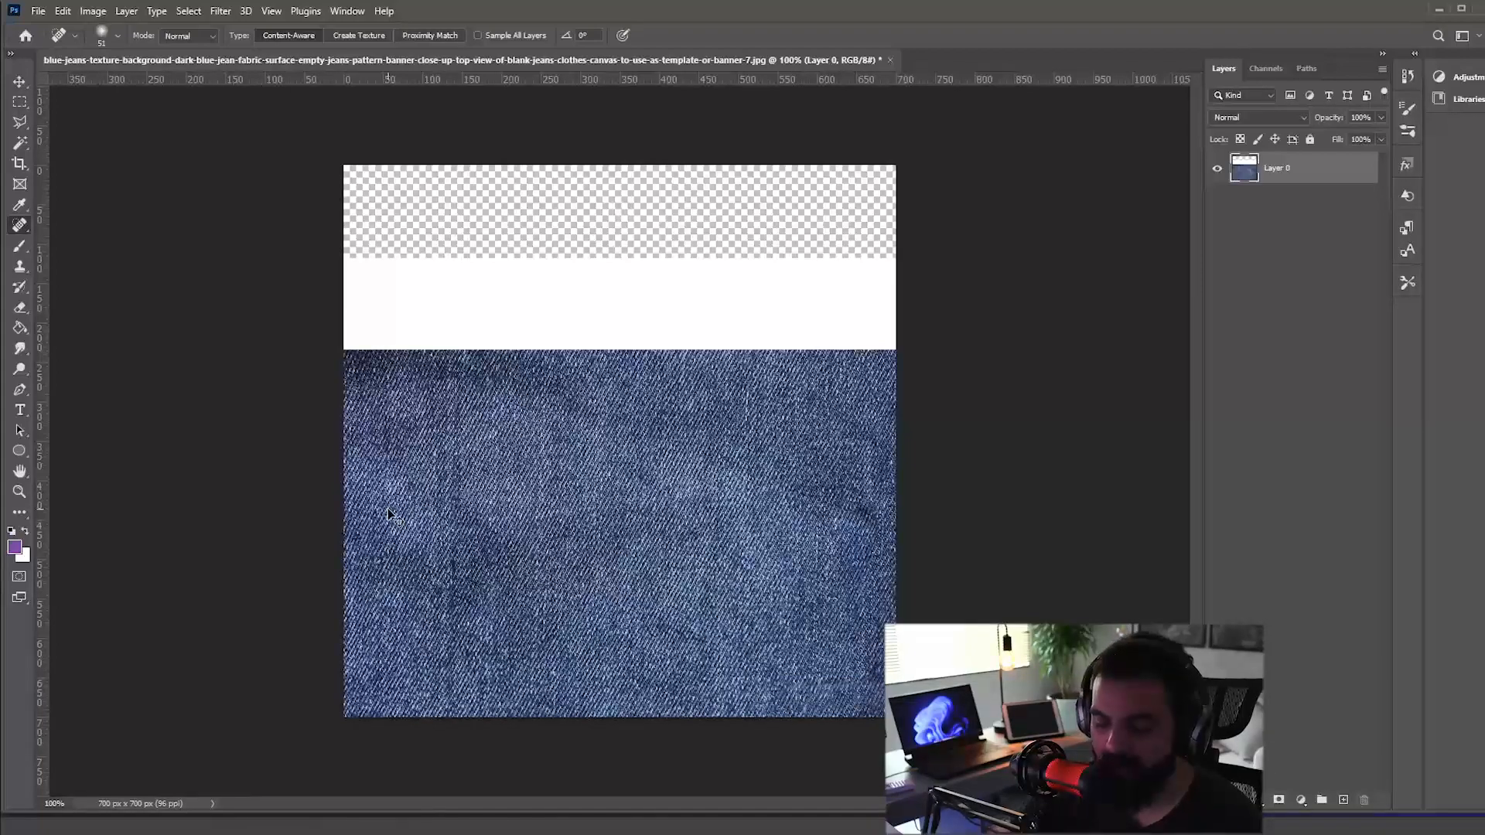
key("ctrl+plus")
left_click_drag(1065, 516, 729, 251)
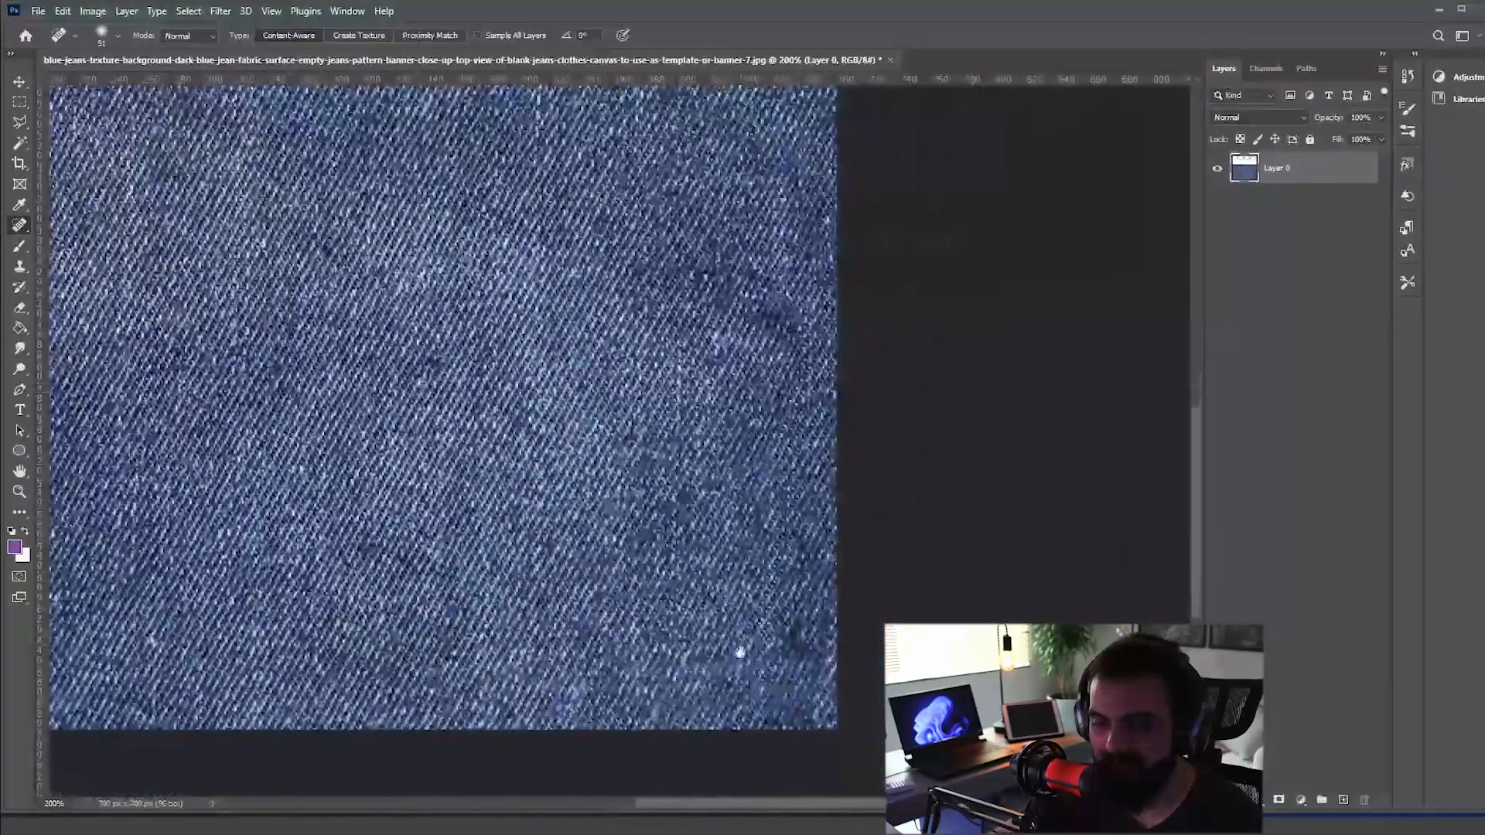
key("ctrl+z")
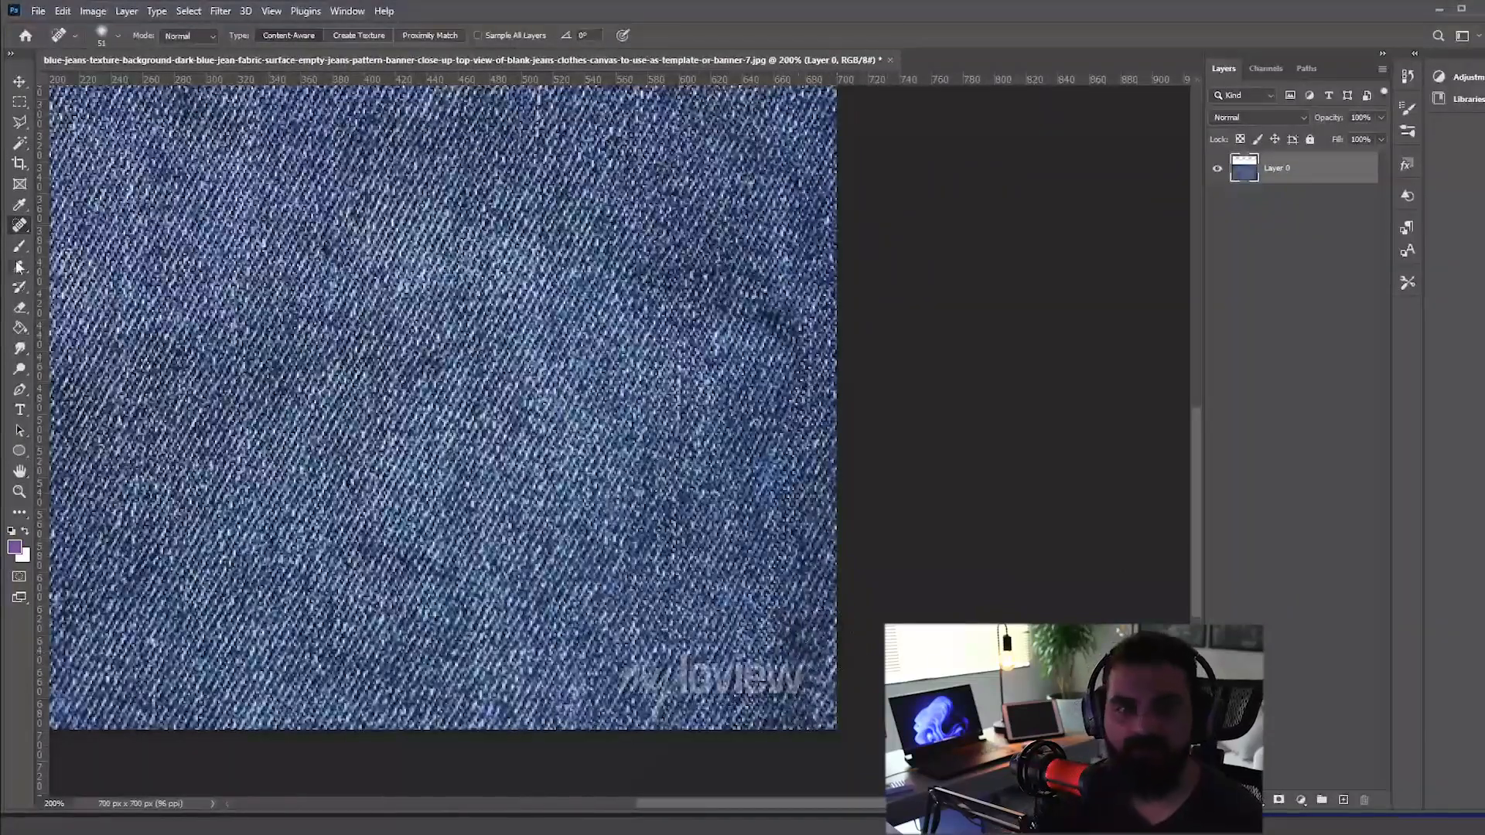
Step: Cover the watermark in the denim's lower-right corner with nearby fabric using a soft Clone Stamp
left_click(20, 267)
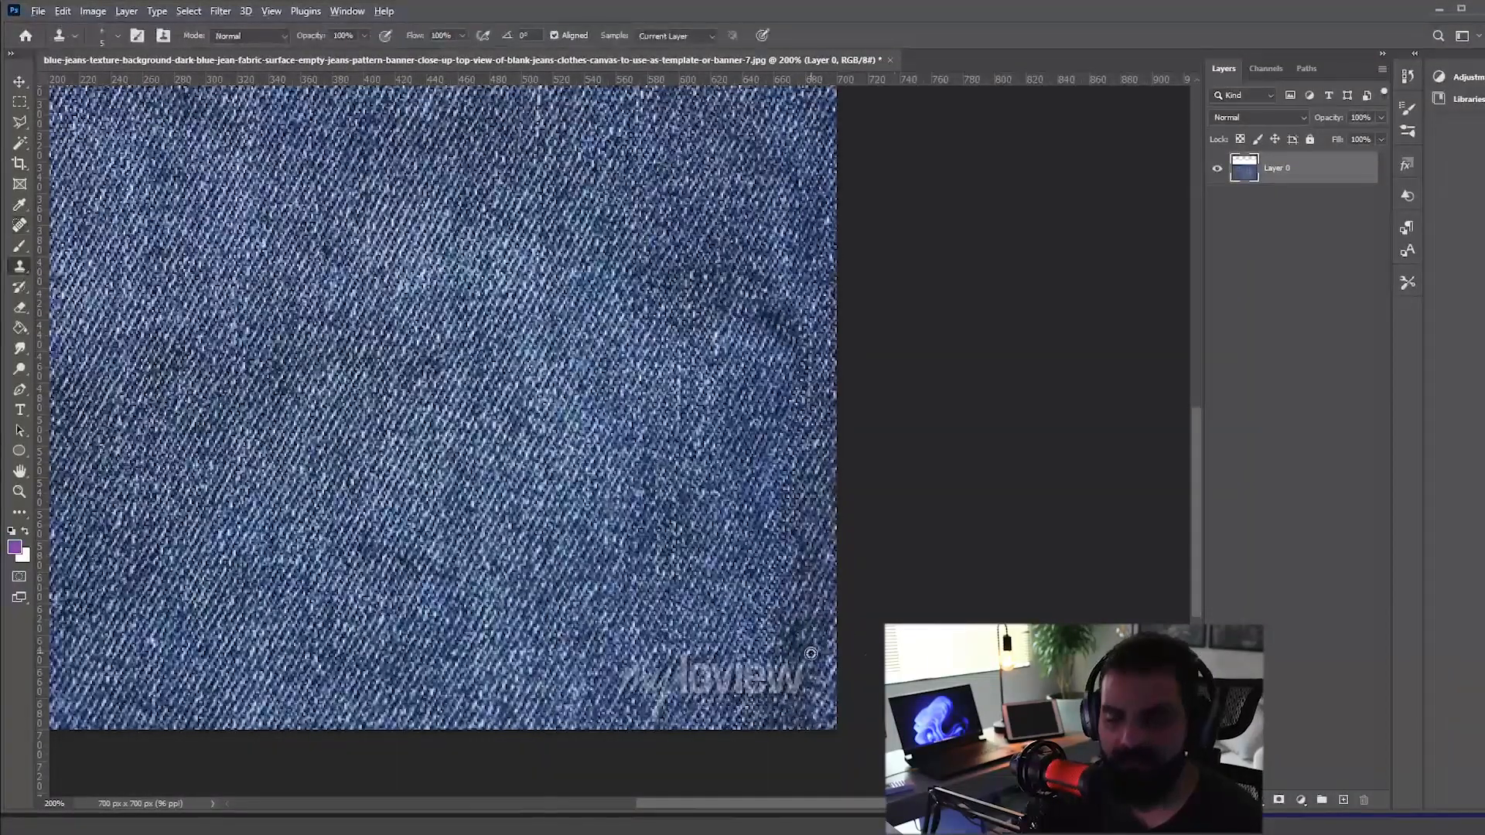
right_click(696, 613, "alt")
left_click(695, 614, "alt")
mouse_move(672, 667)
left_mouse_down()
mouse_move(624, 687)
mouse_move(803, 679)
left_mouse_up()
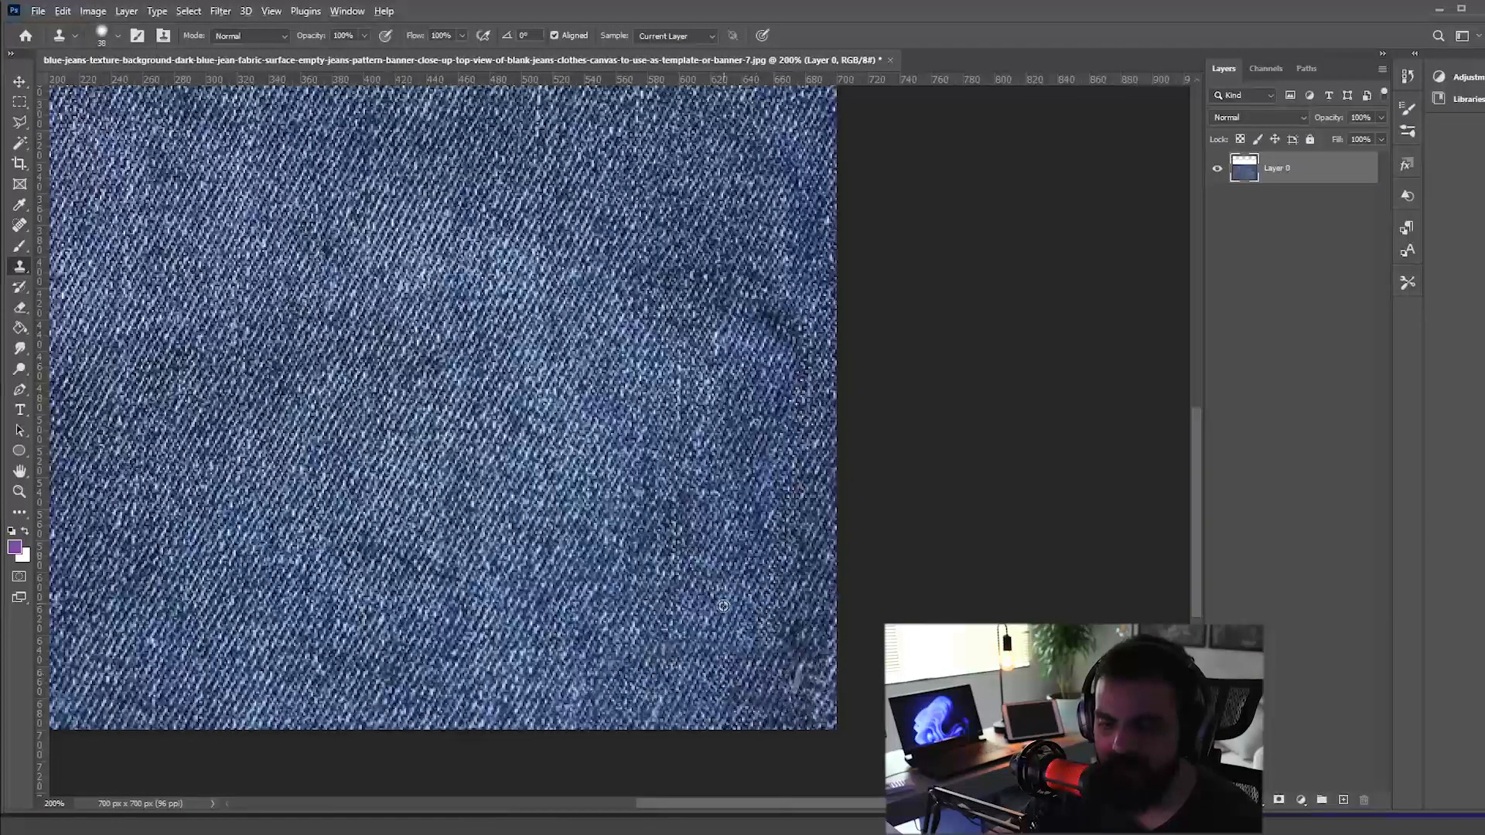
right_click(698, 604, "alt")
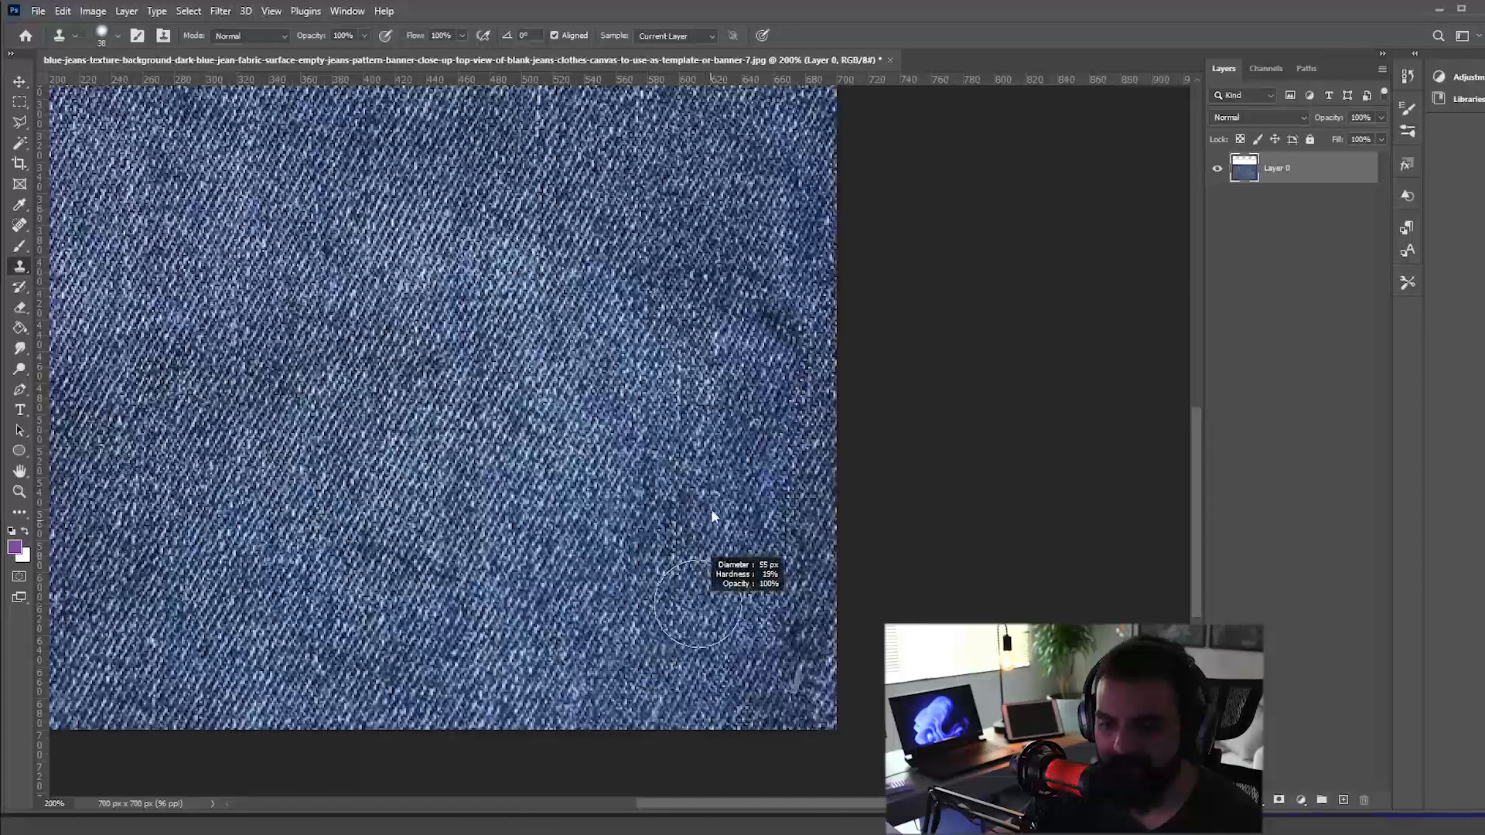
right_click(706, 602, "alt")
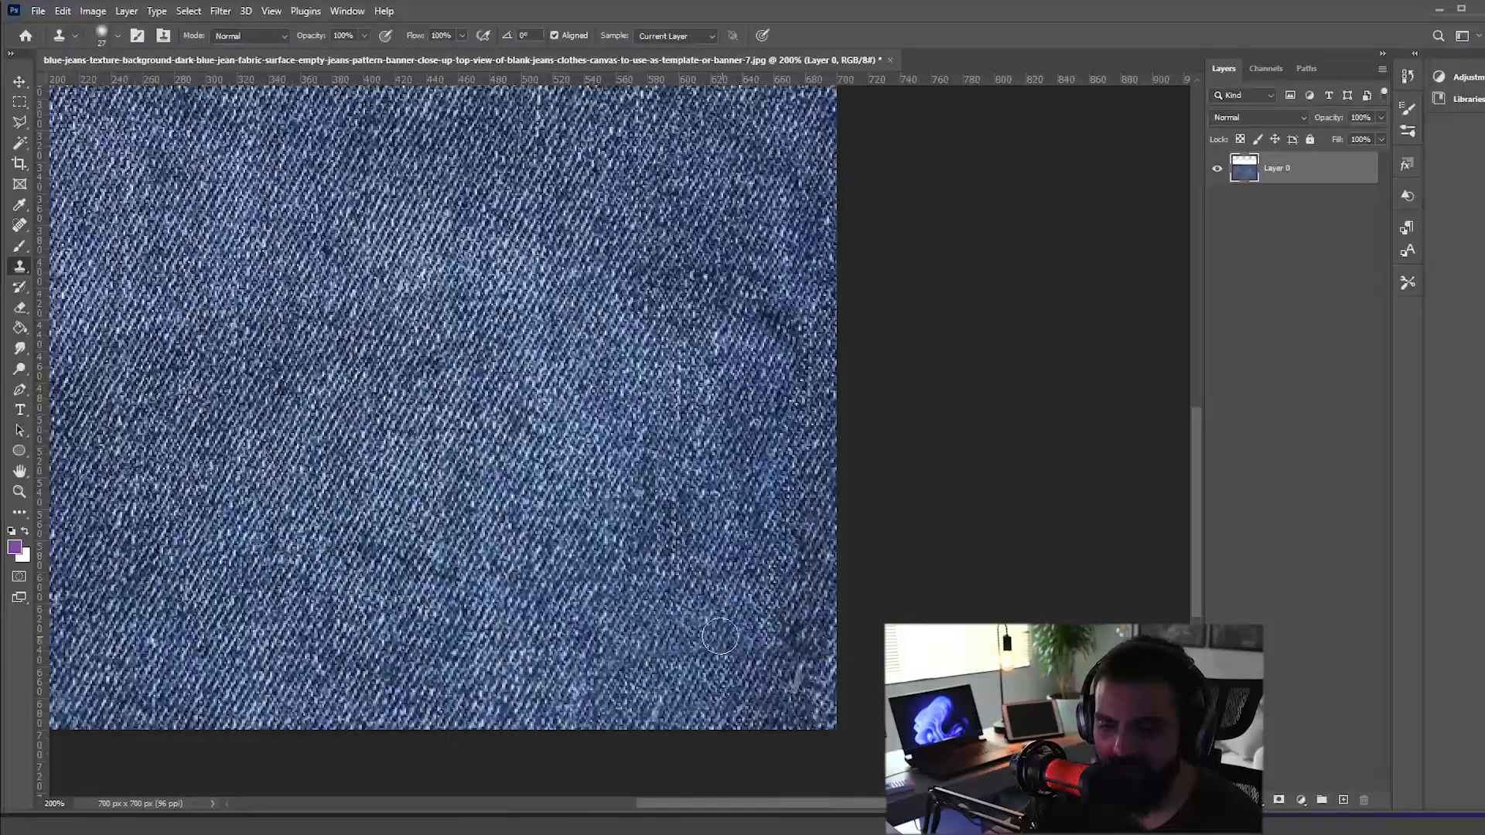
left_click_drag(667, 729, 687, 731)
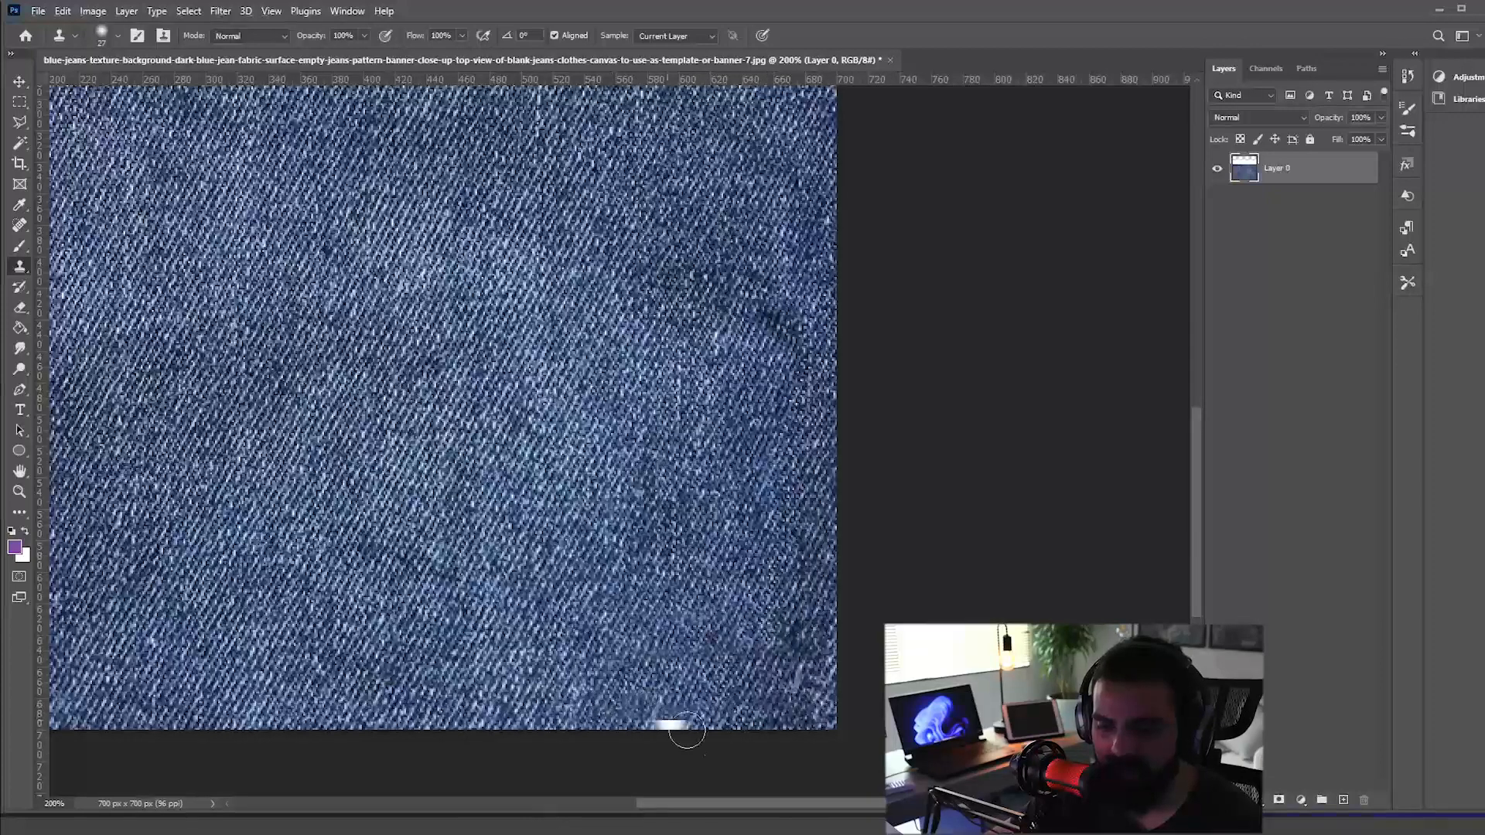
key("ctrl+minus")
key("ctrl+minus")
key("ctrl+minus")
key("ctrl+minus")
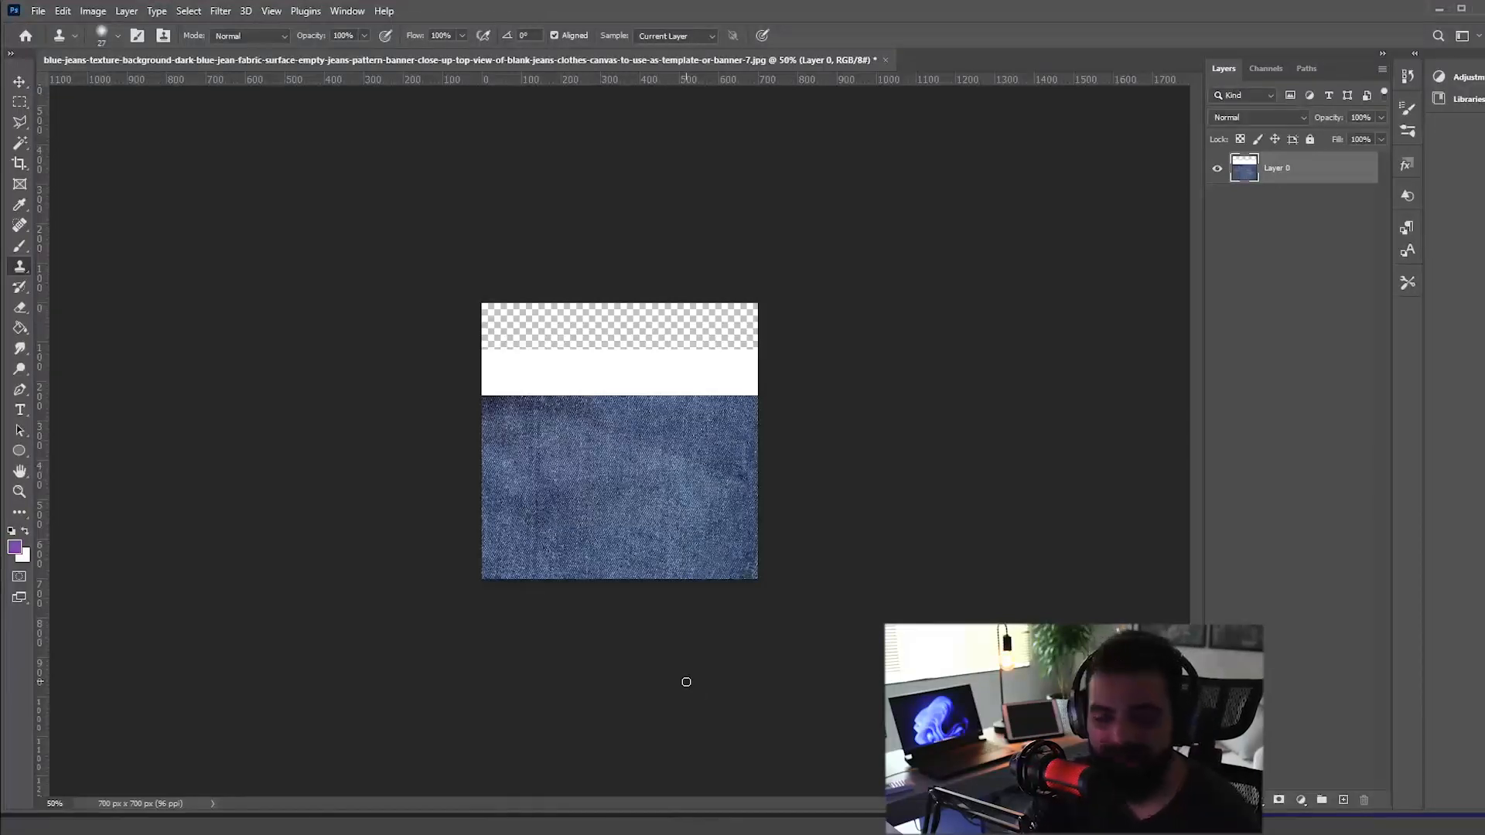
key("ctrl+alt+i")
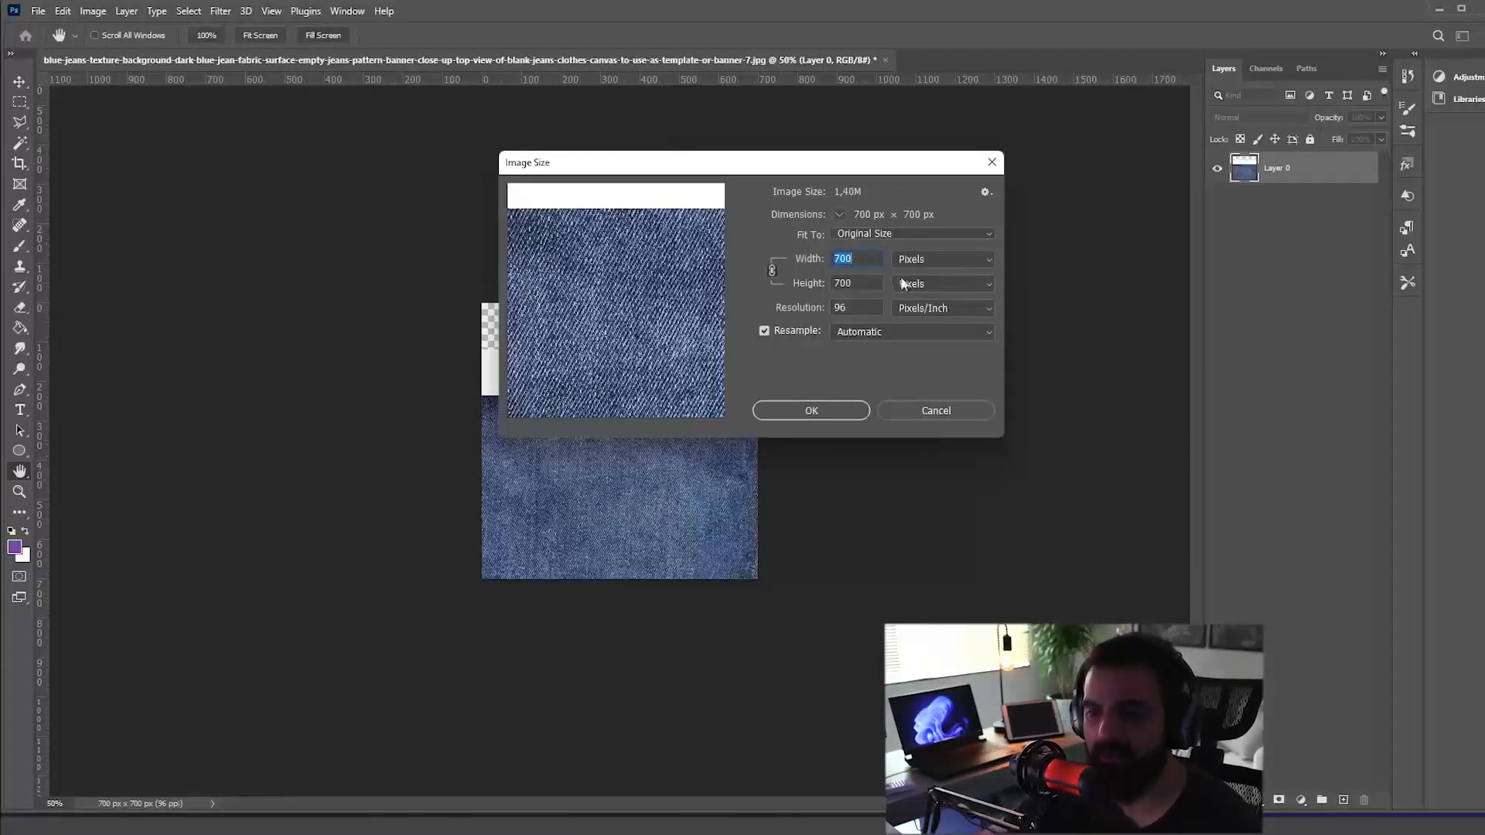
left_click(938, 411)
key("s")
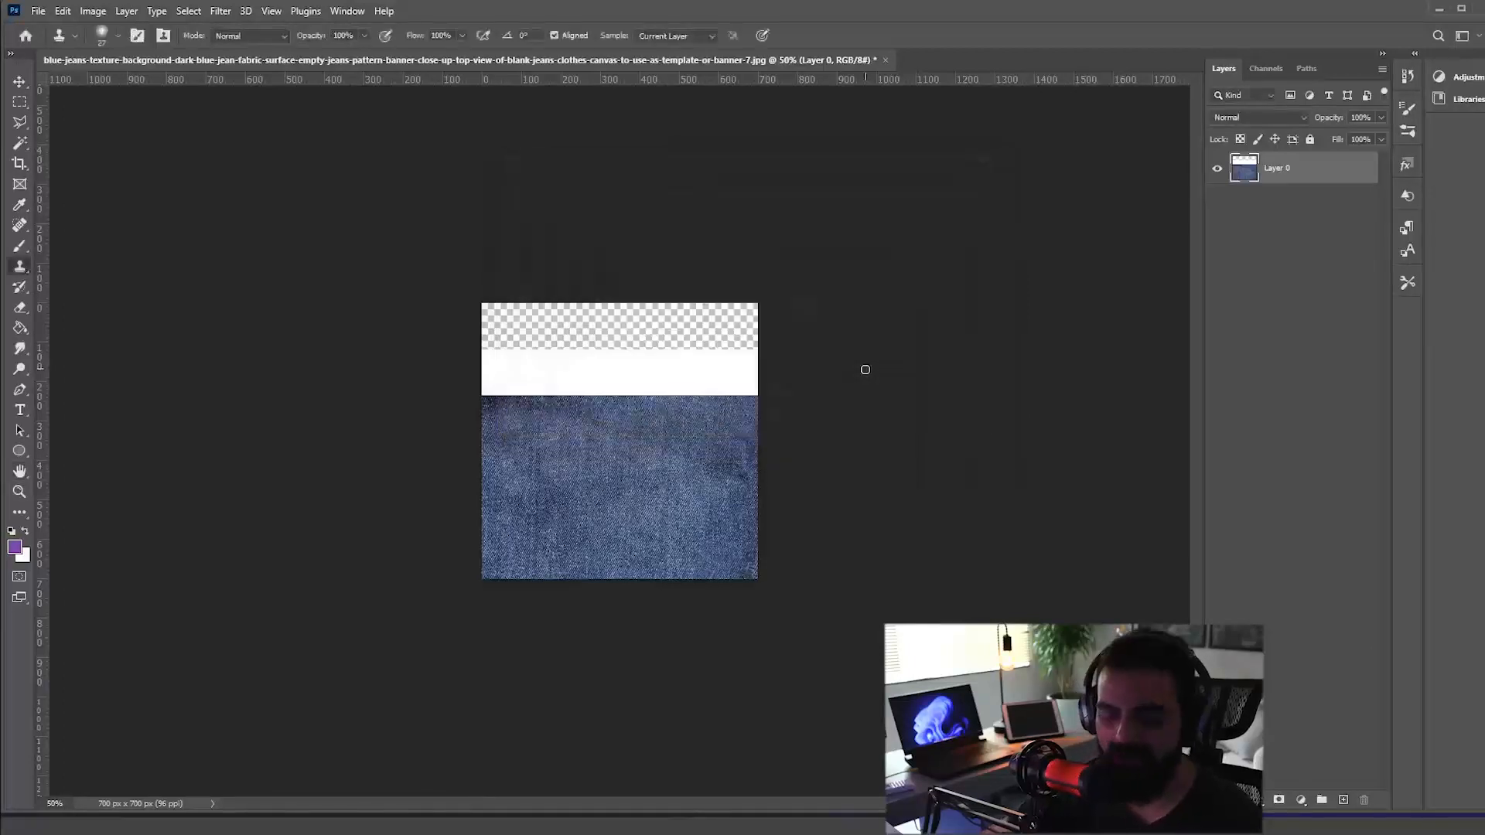
key("ctrl+z")
key("ctrl+minus")
key("ctrl+minus")
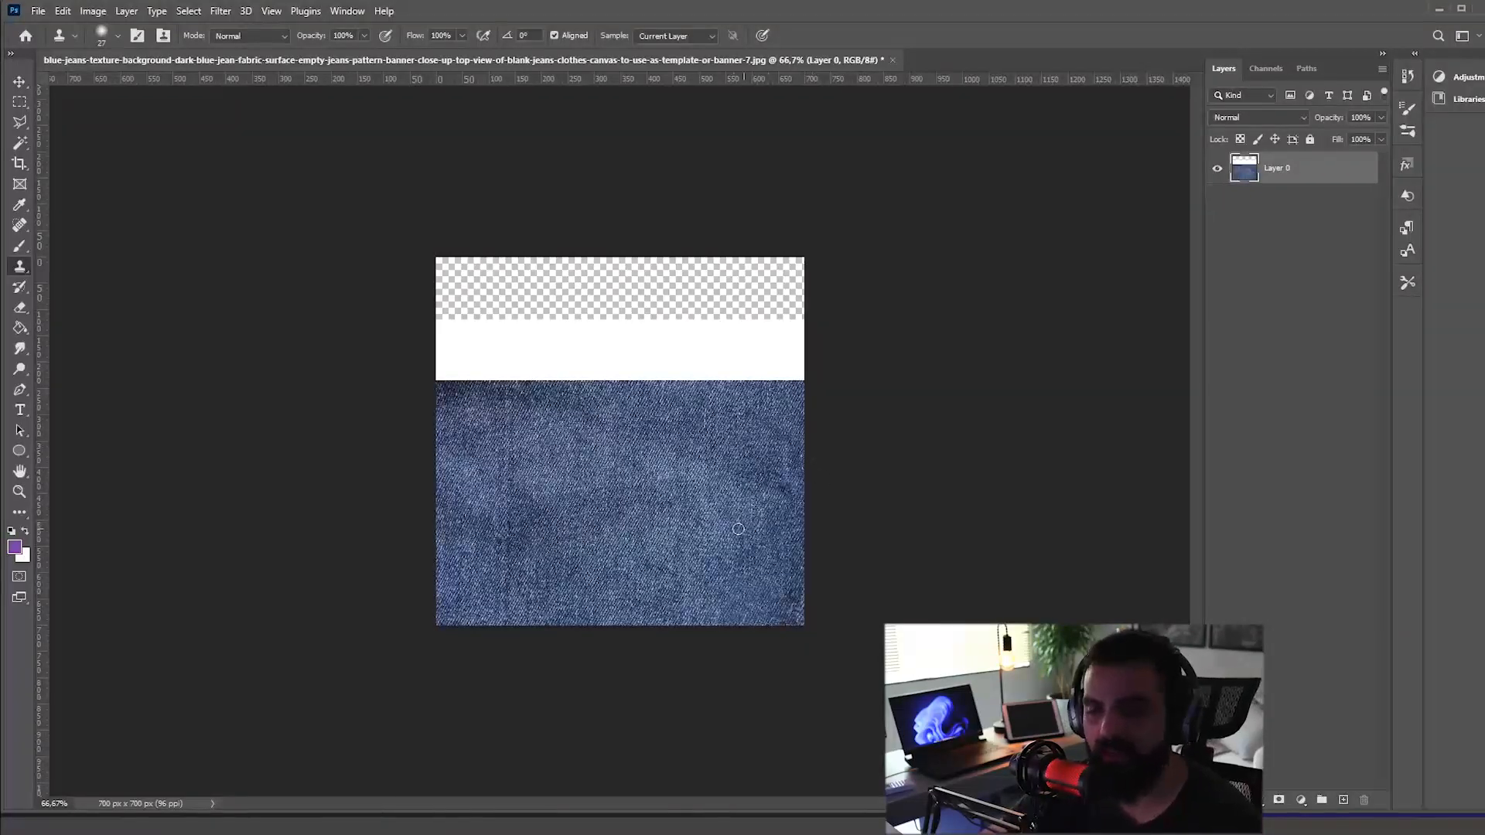
Step: Try to move the denim layer up over the empty upper part of the canvas
key("v")
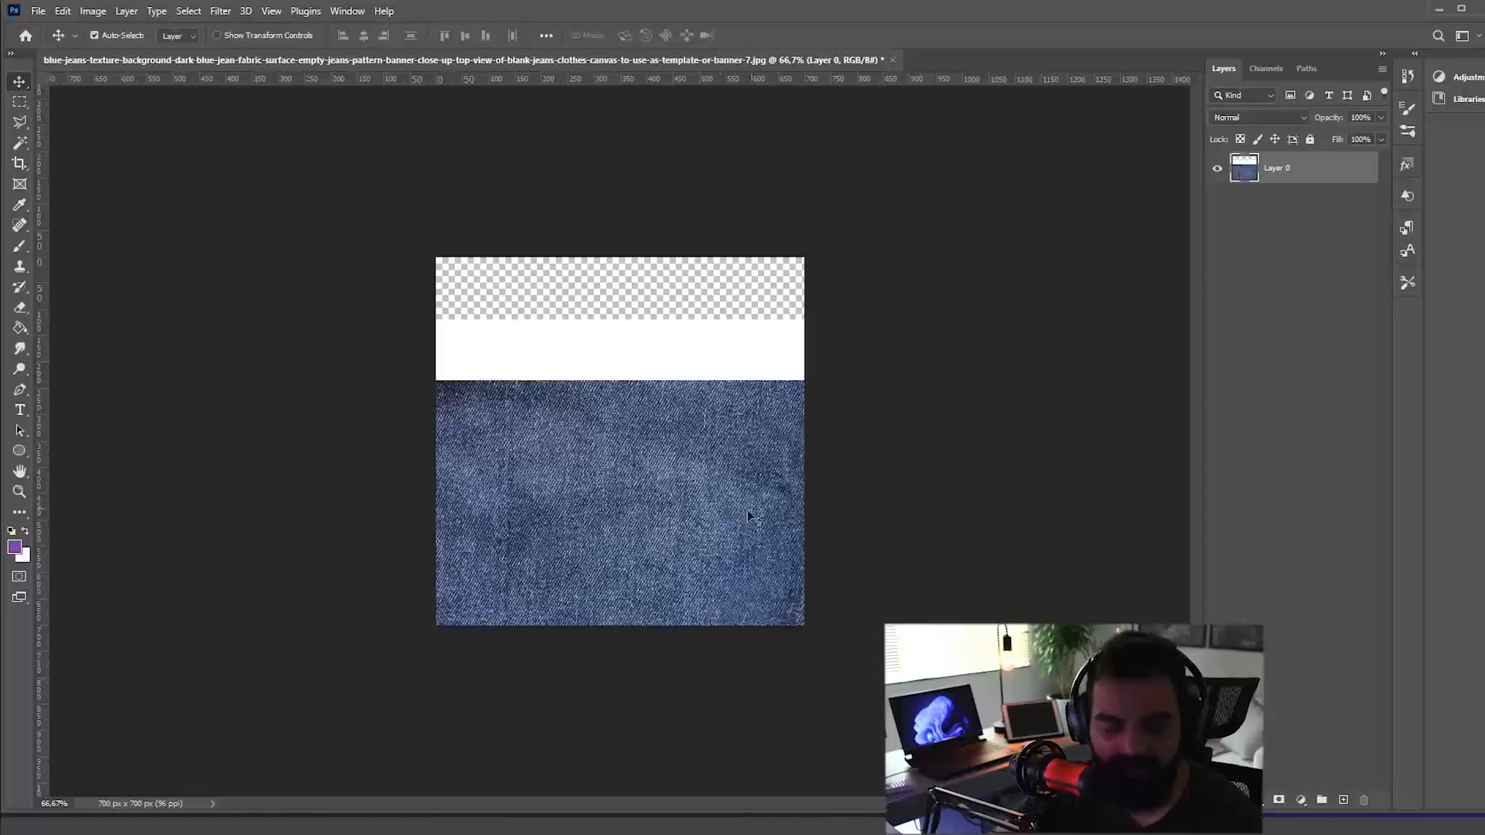
left_click_drag(673, 539, 676, 356)
key("ctrl+z")
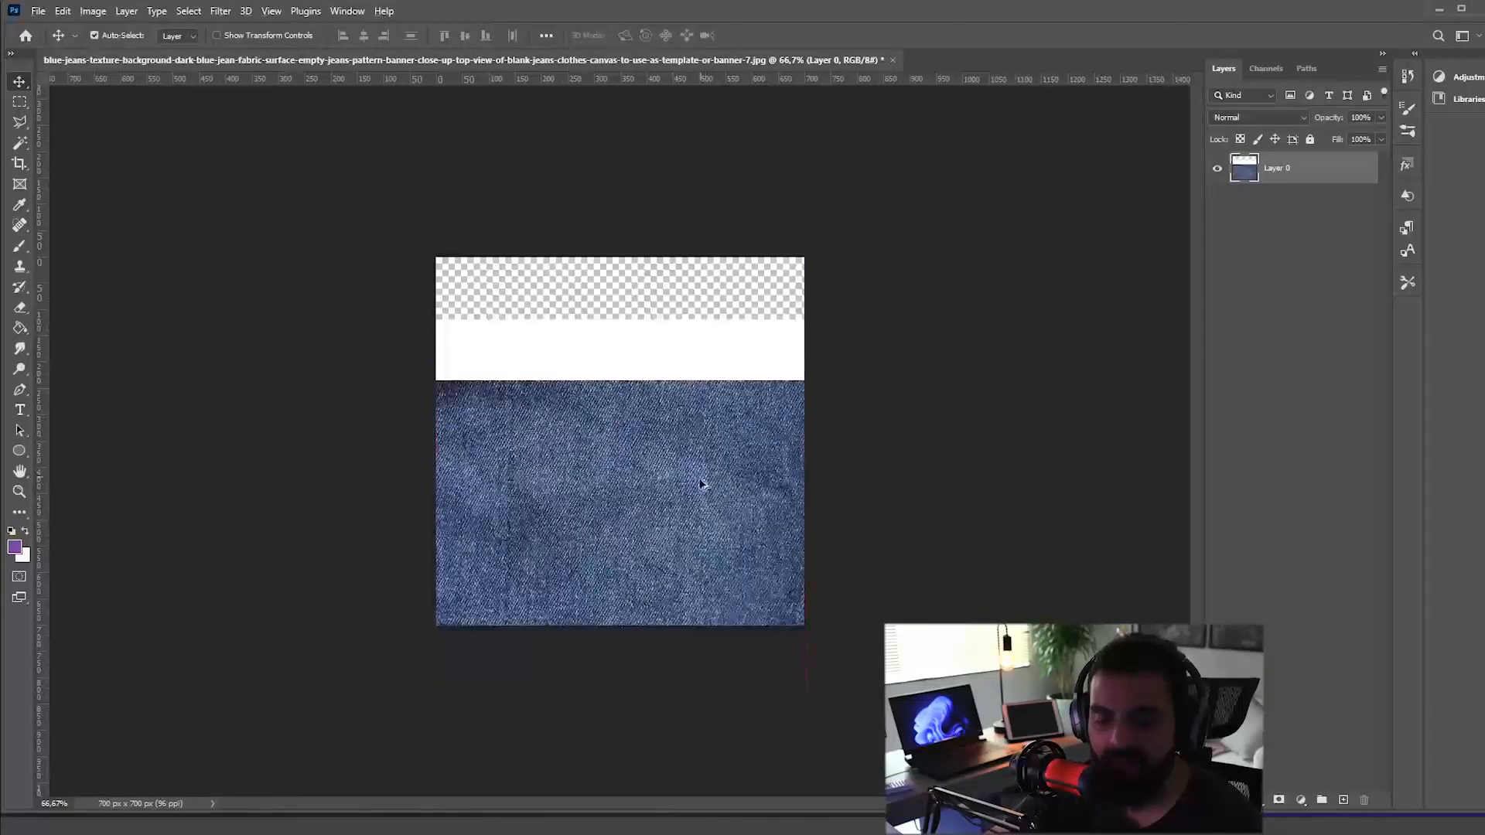
left_click_drag(649, 533, 653, 430)
key("ctrl+z")
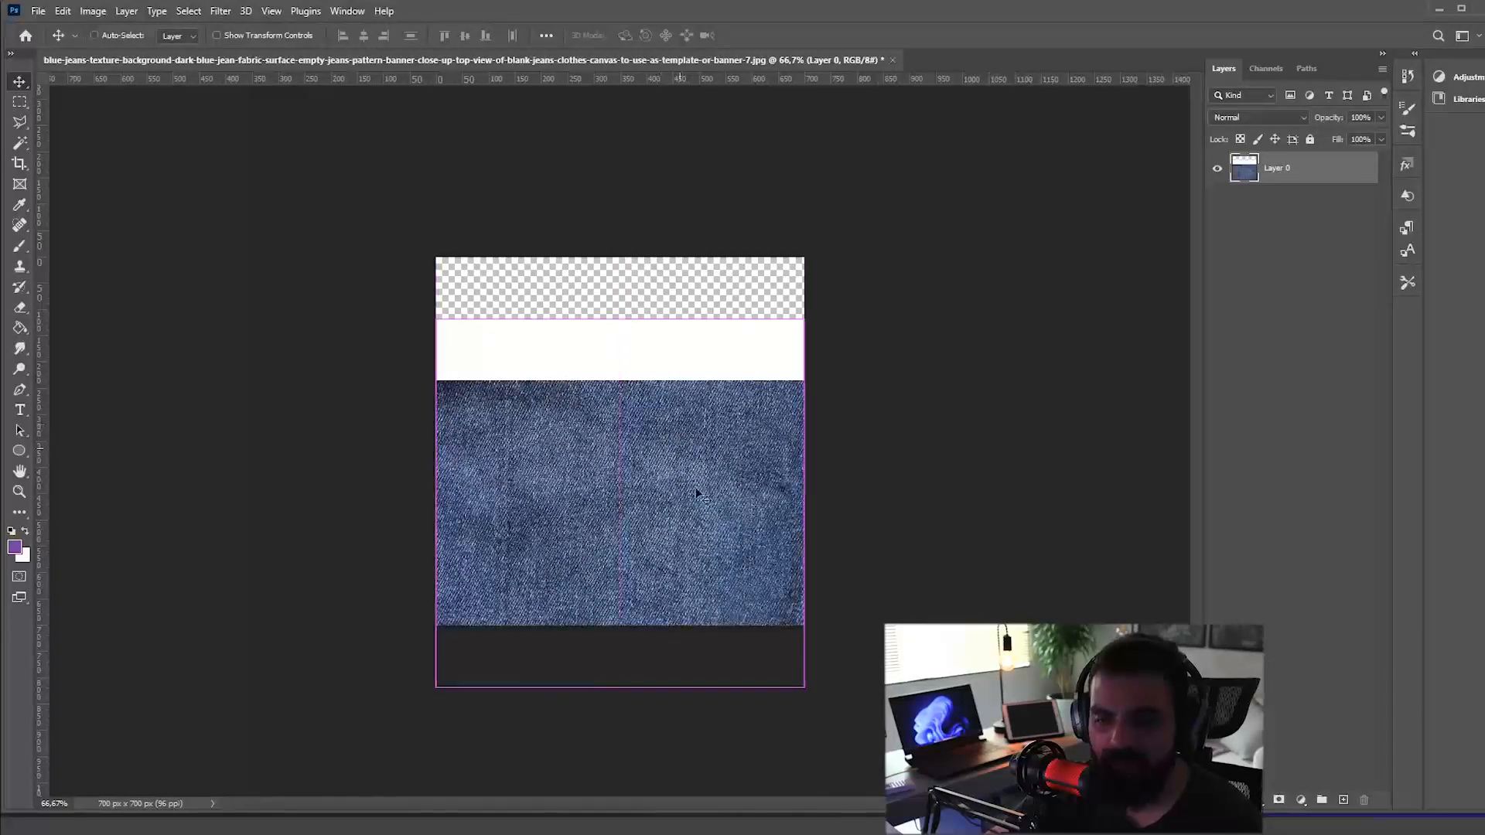
key("ctrl+t")
key("Escape")
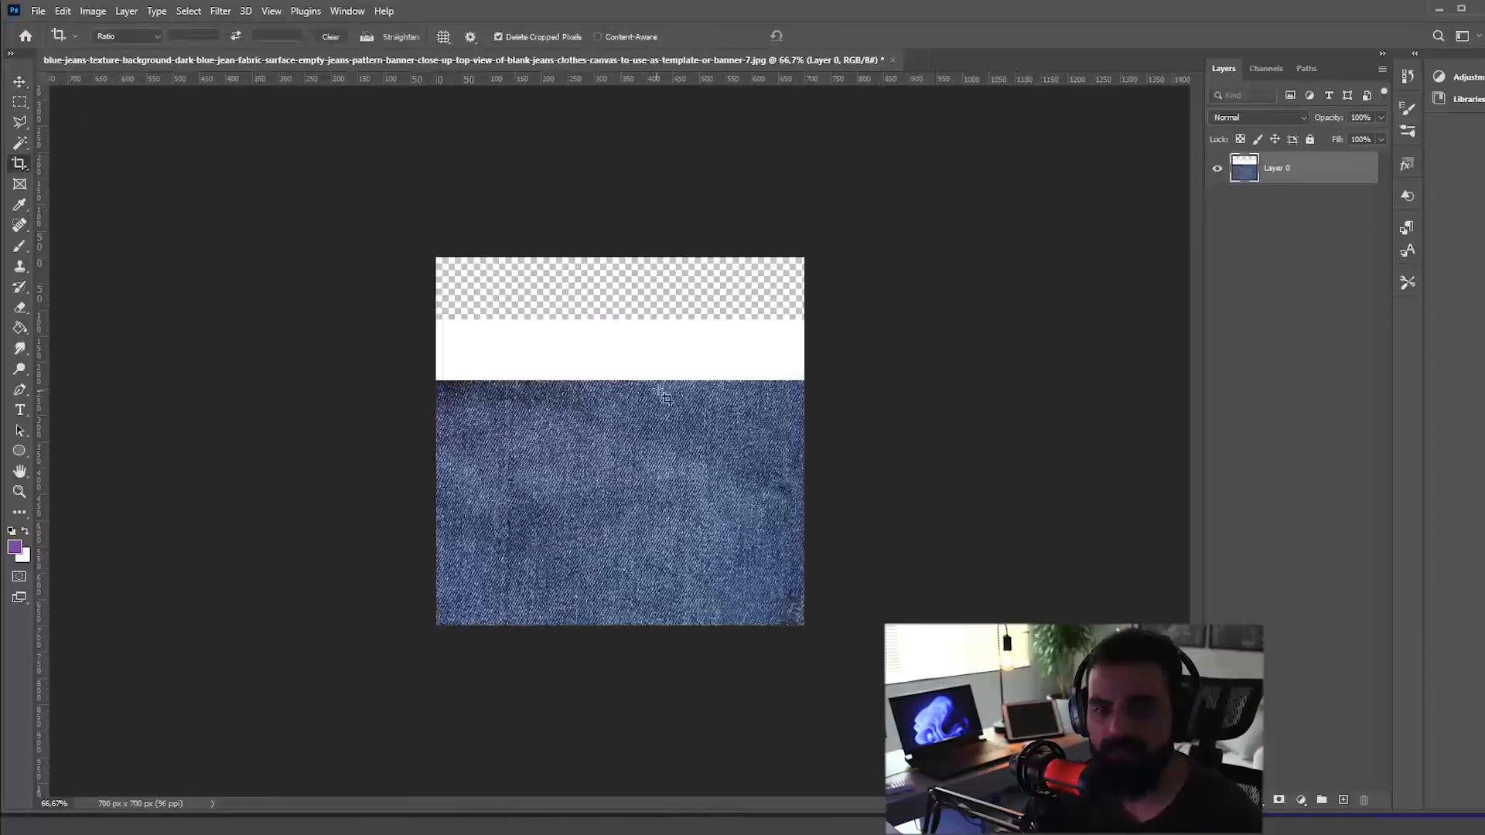
left_click_drag(637, 537, 690, 374)
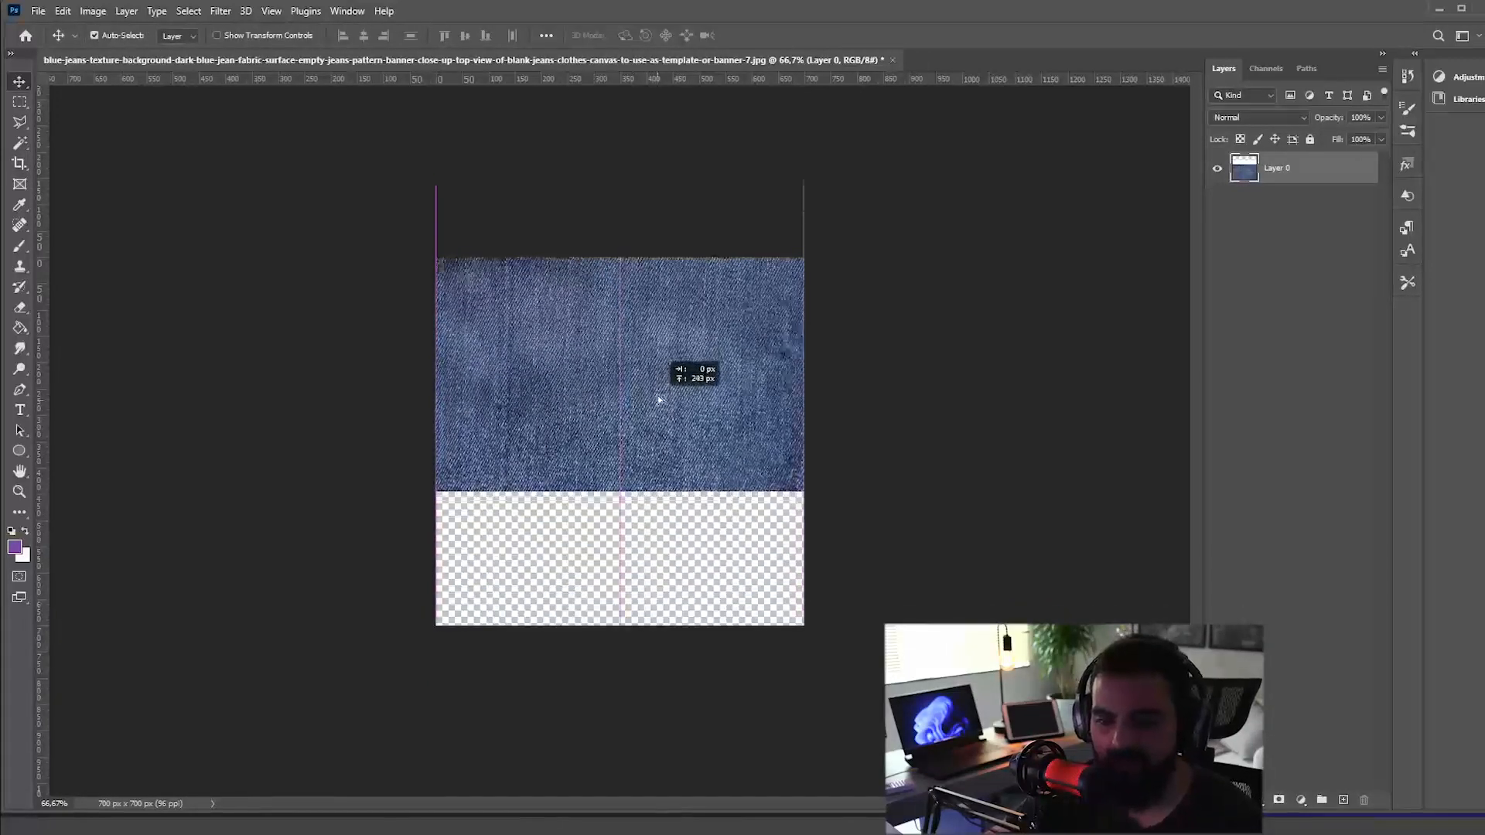
key("ctrl+z")
Step: Place a copy of the denim layer over the empty upper part of the canvas and nudge it to align the weave
left_click_drag(636, 474, 690, 264)
key("ctrl+plus")
key("ctrl+plus")
key("ctrl+plus")
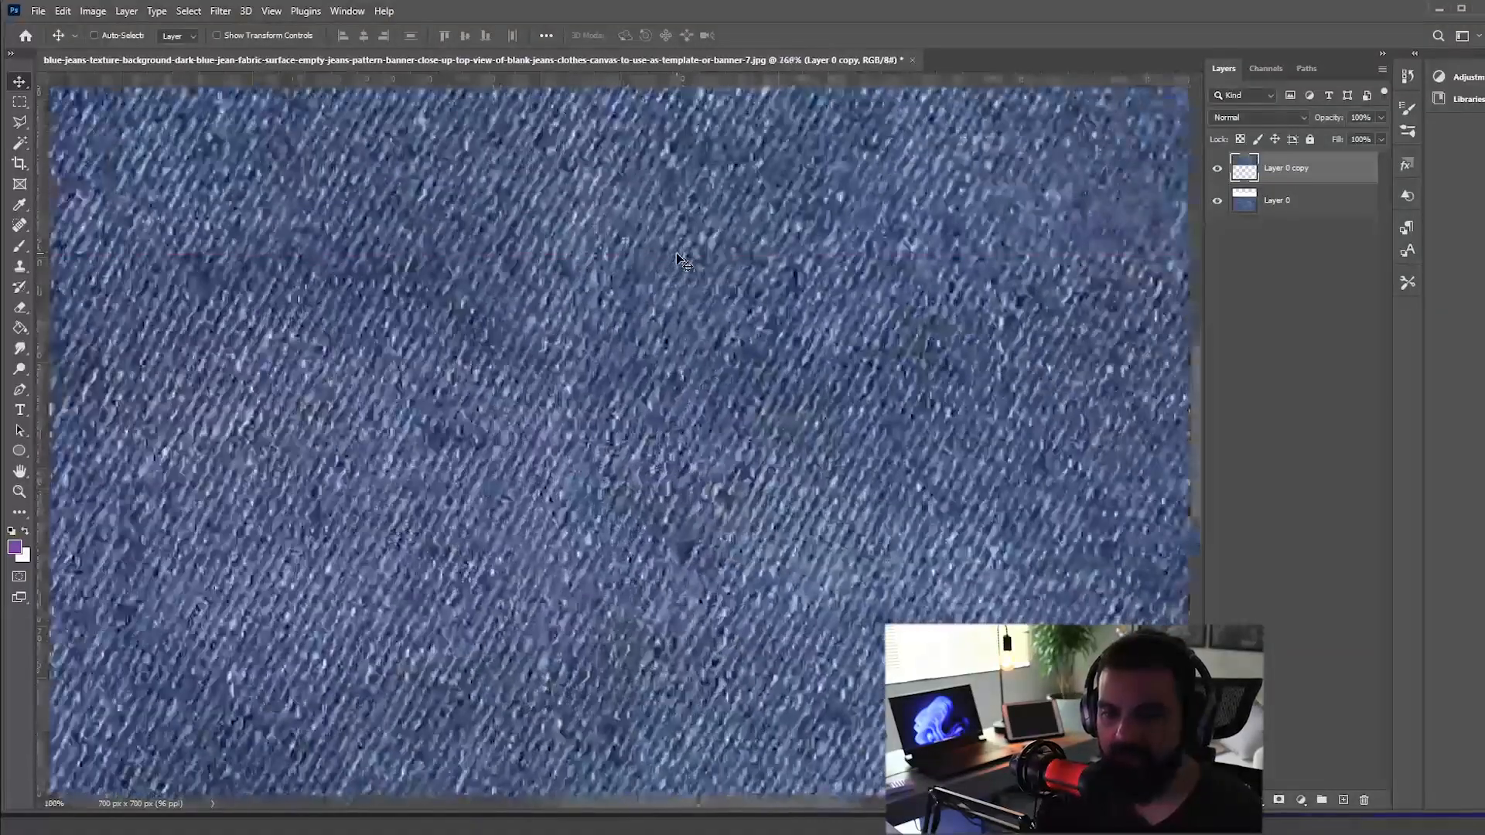
left_click_drag(780, 190, 785, 199)
key("Right")
key("Right")
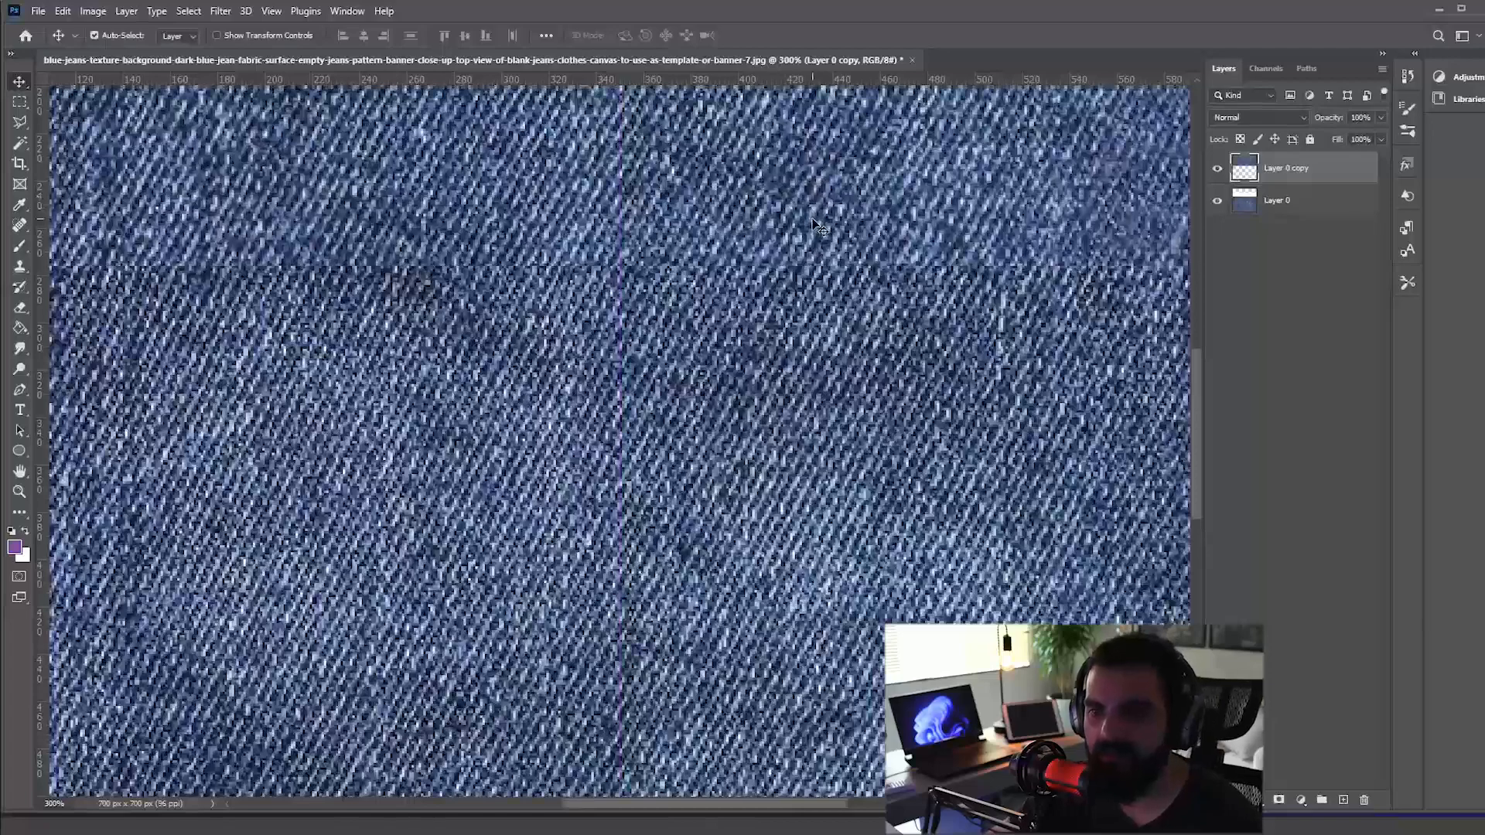
Step: Shift the upper denim copy down over the original layer and nudge it up to hide the horizontal seam
key("ctrl+0")
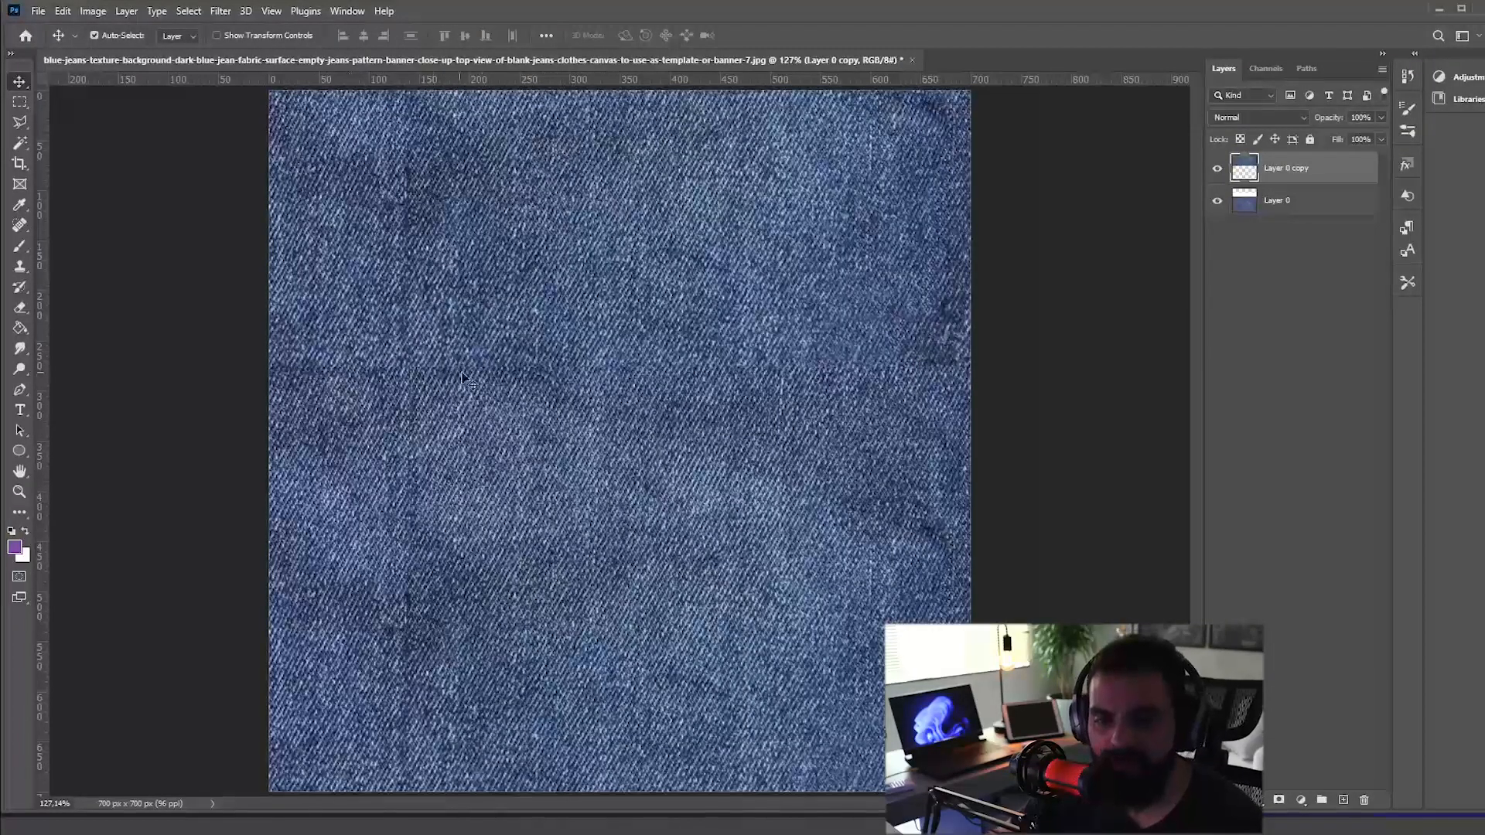
left_click_drag(738, 316, 769, 371)
key("Up")
key("Up")
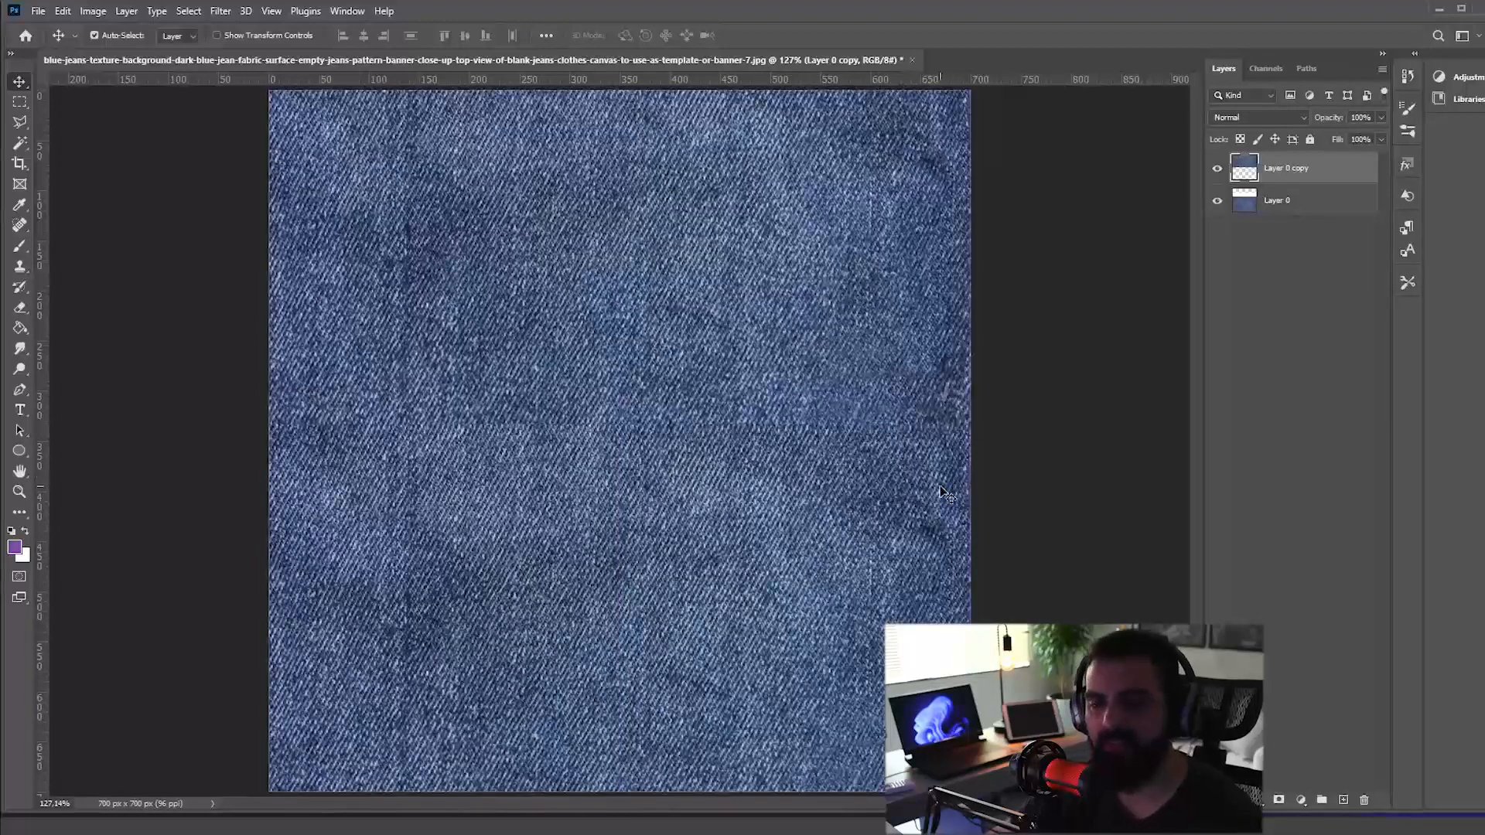
key("Up")
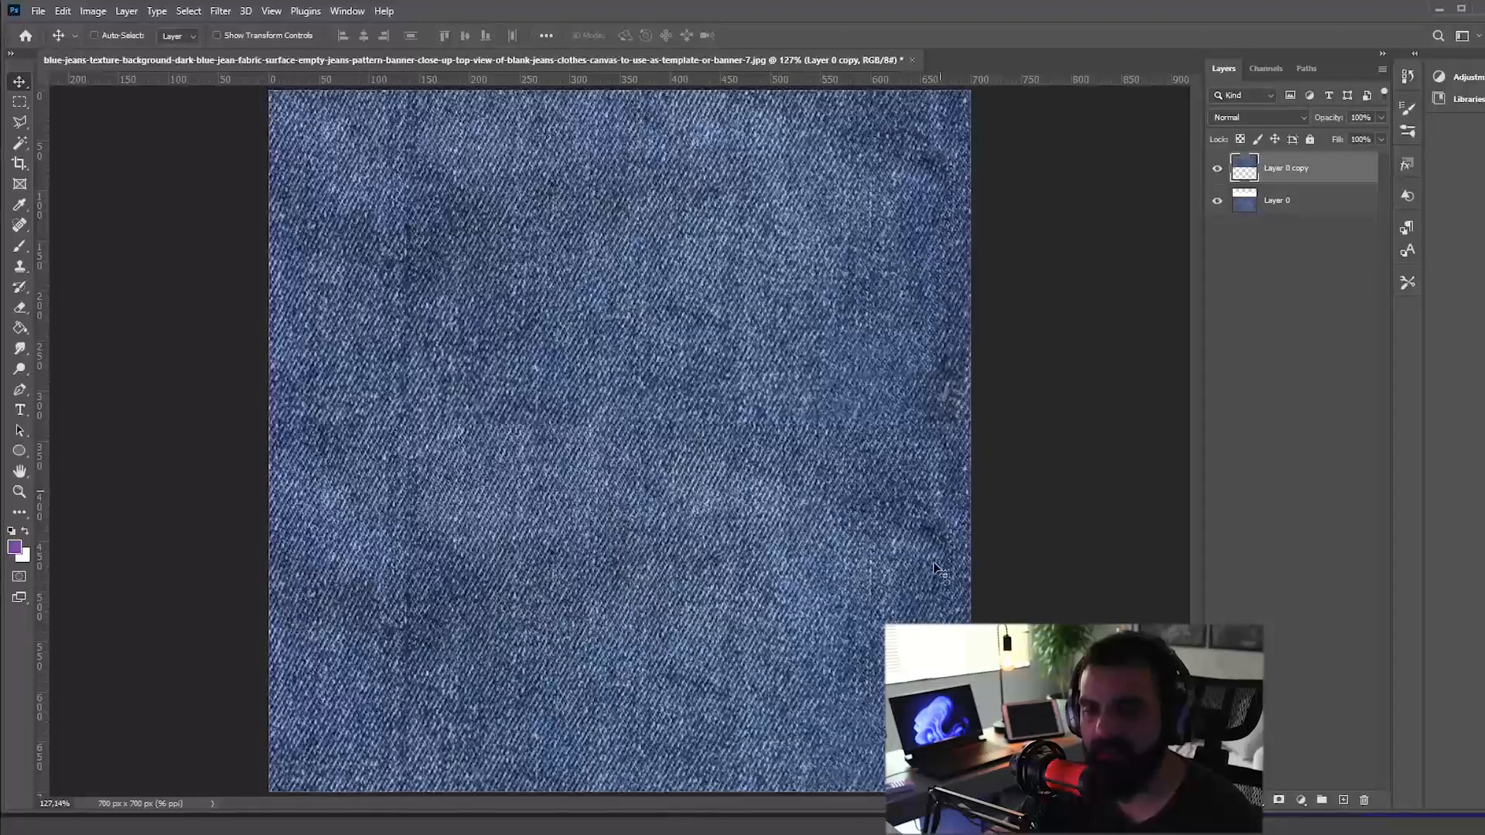
Step: Merge the denim layer and its copy into a single layer
key("ctrl+minus")
key("ctrl+minus")
key("ctrl+minus")
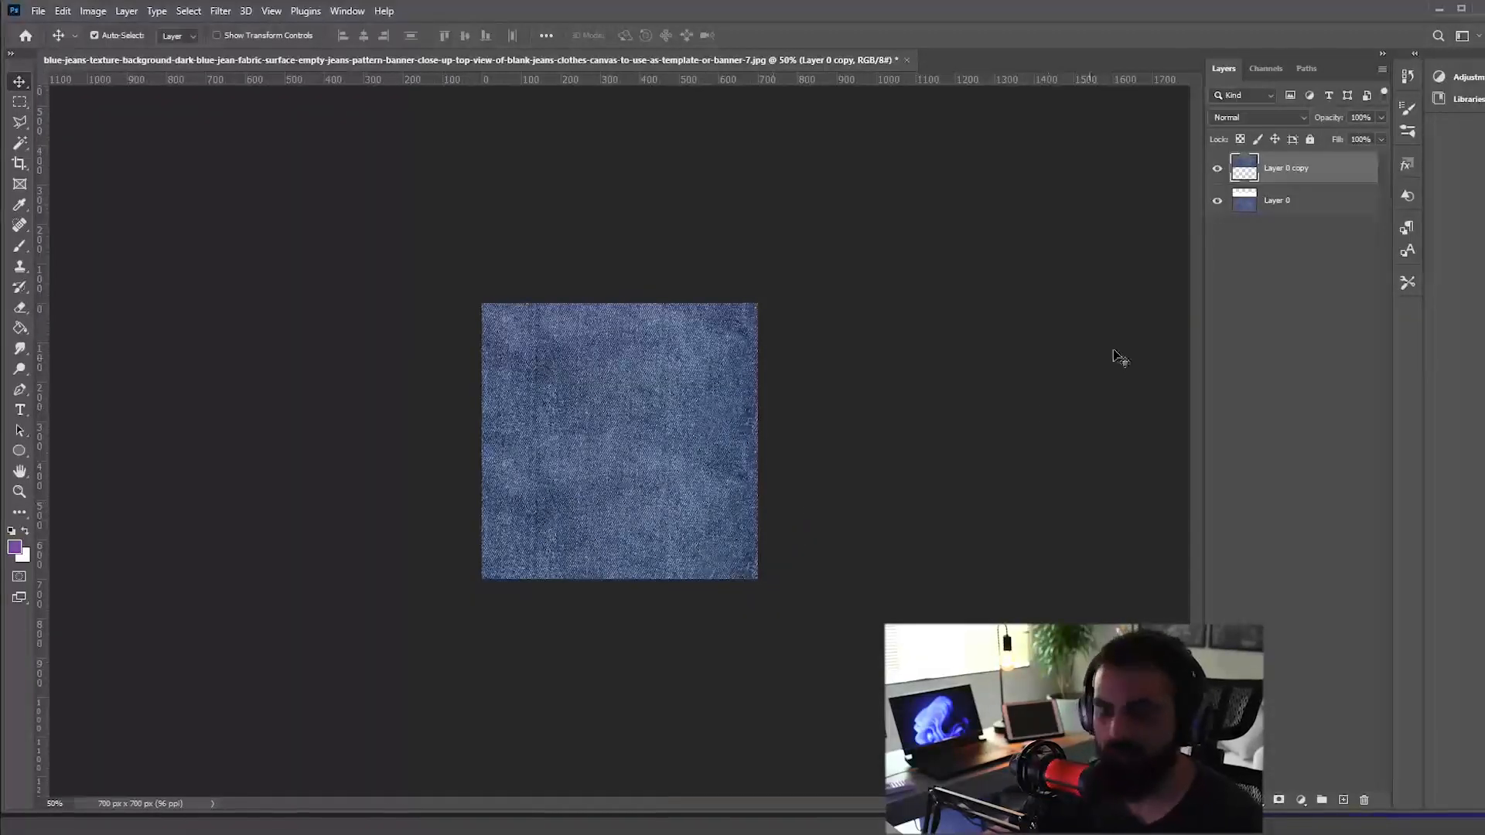
left_click(1316, 200, "shift")
left_click(1352, 238)
left_click(1339, 203)
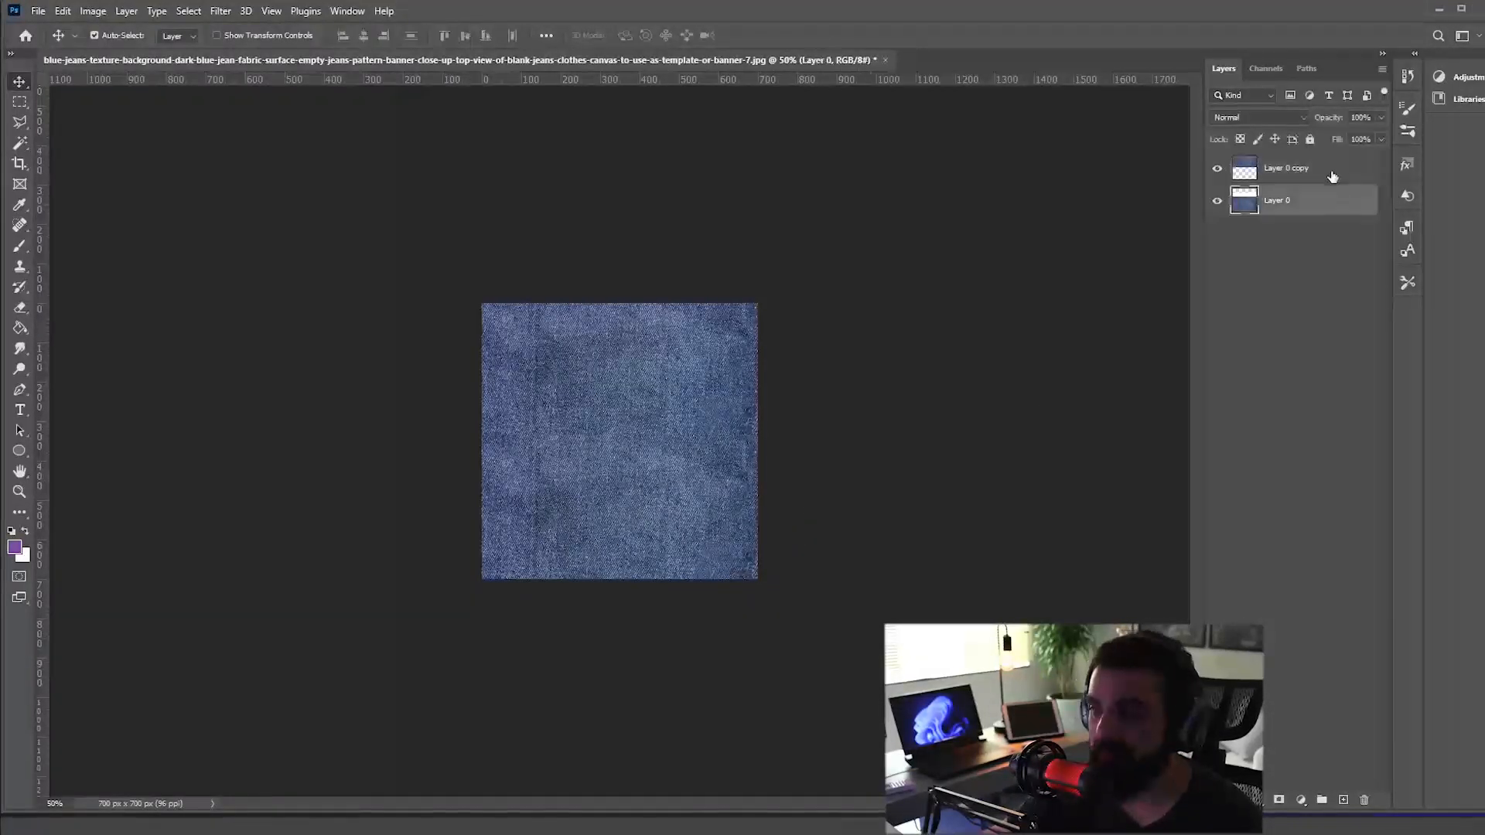
left_click(1334, 176, "shift")
key("ctrl+e")
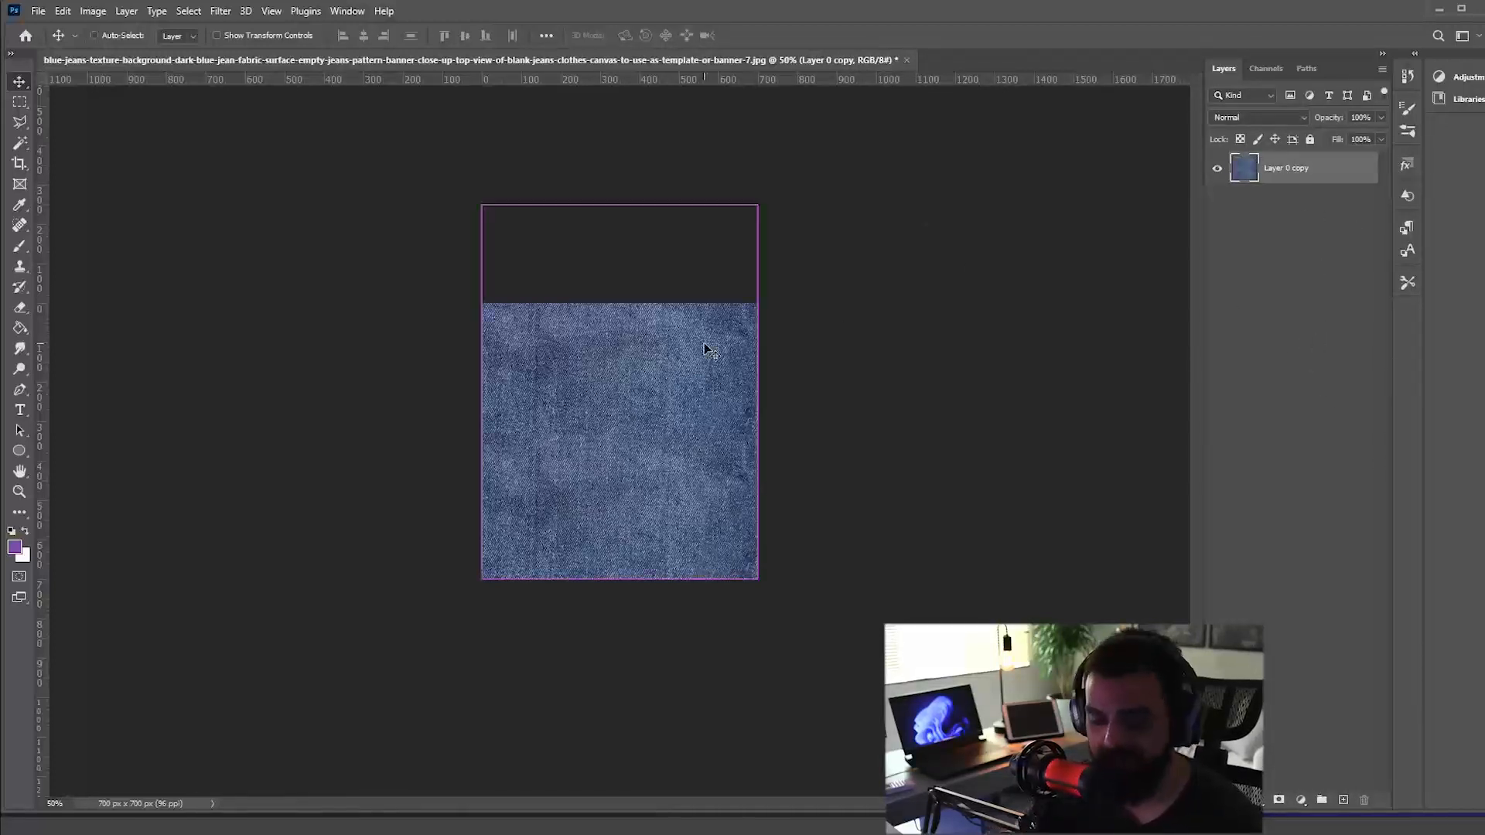
Step: Heal parts of the horizontal seam in the denim's left half with a soft 22 px Spot Healing Brush
scroll(704, 342, "up", 5)
scroll(704, 348, "down", 4)
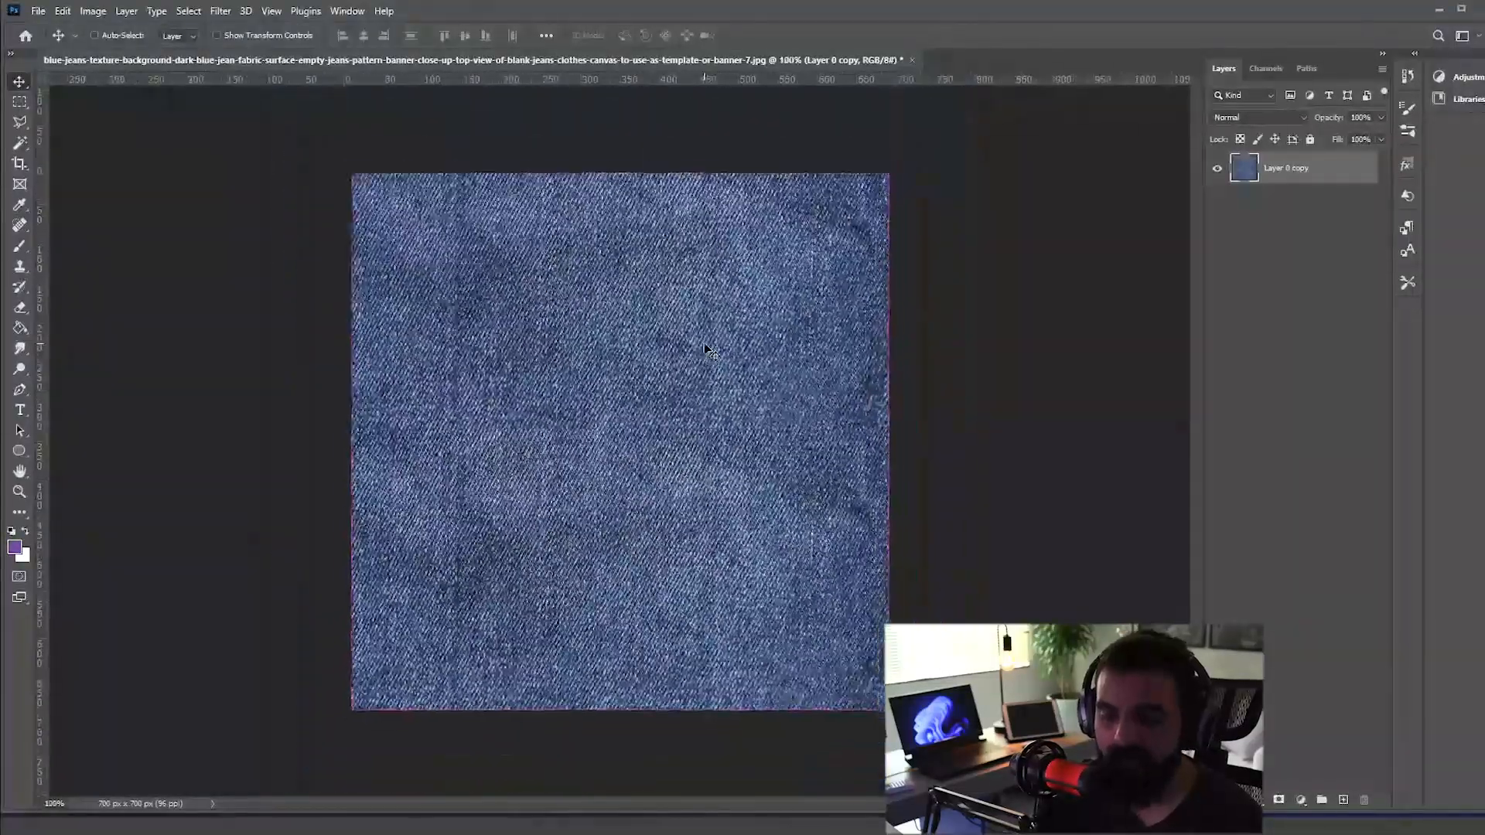
scroll(707, 350, "up", 6)
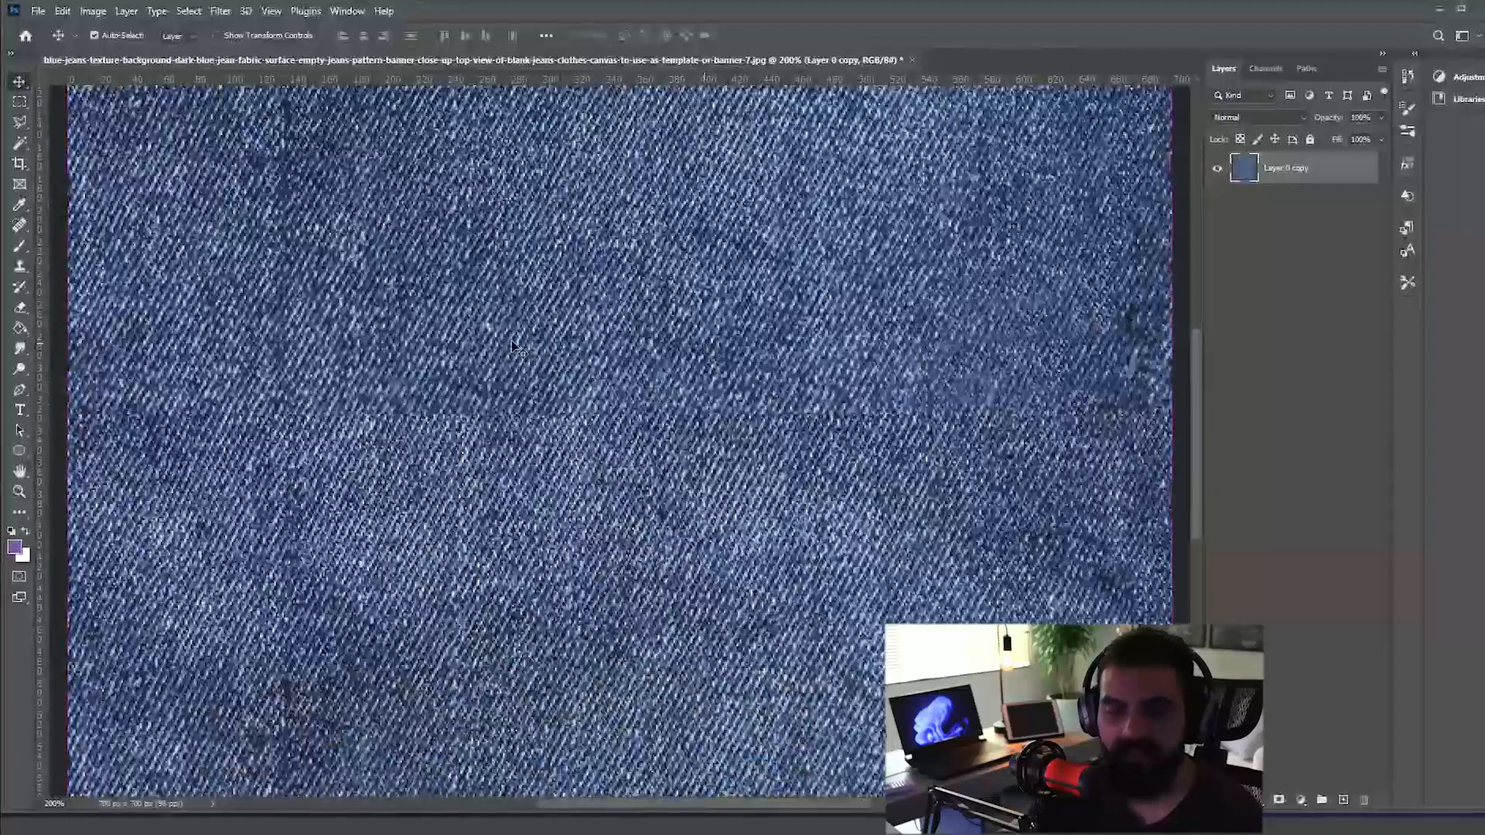
scroll(514, 346, "down", 2)
scroll(707, 303, "up", 3)
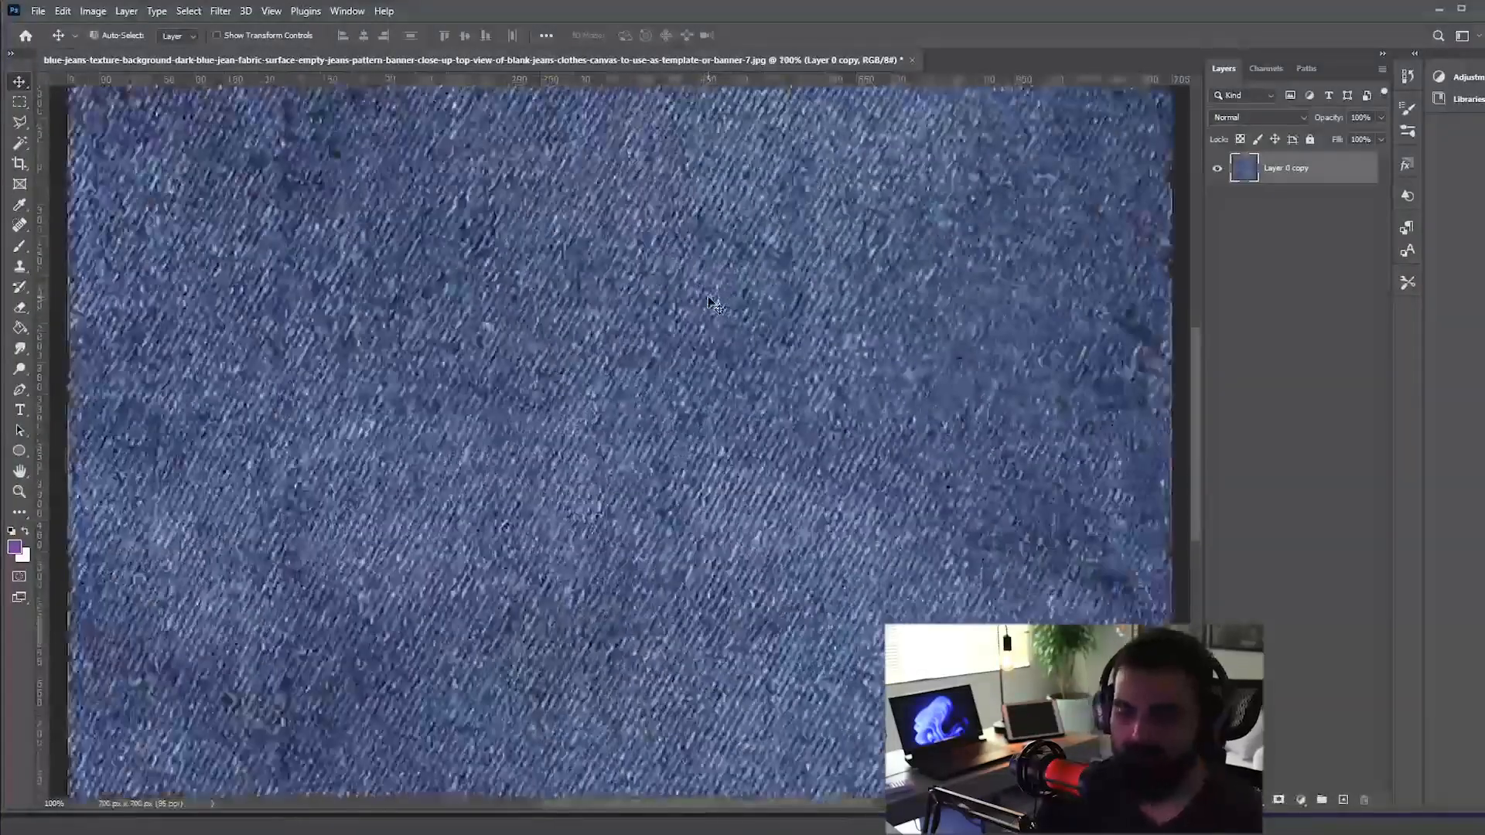
scroll(707, 358, "down", 1)
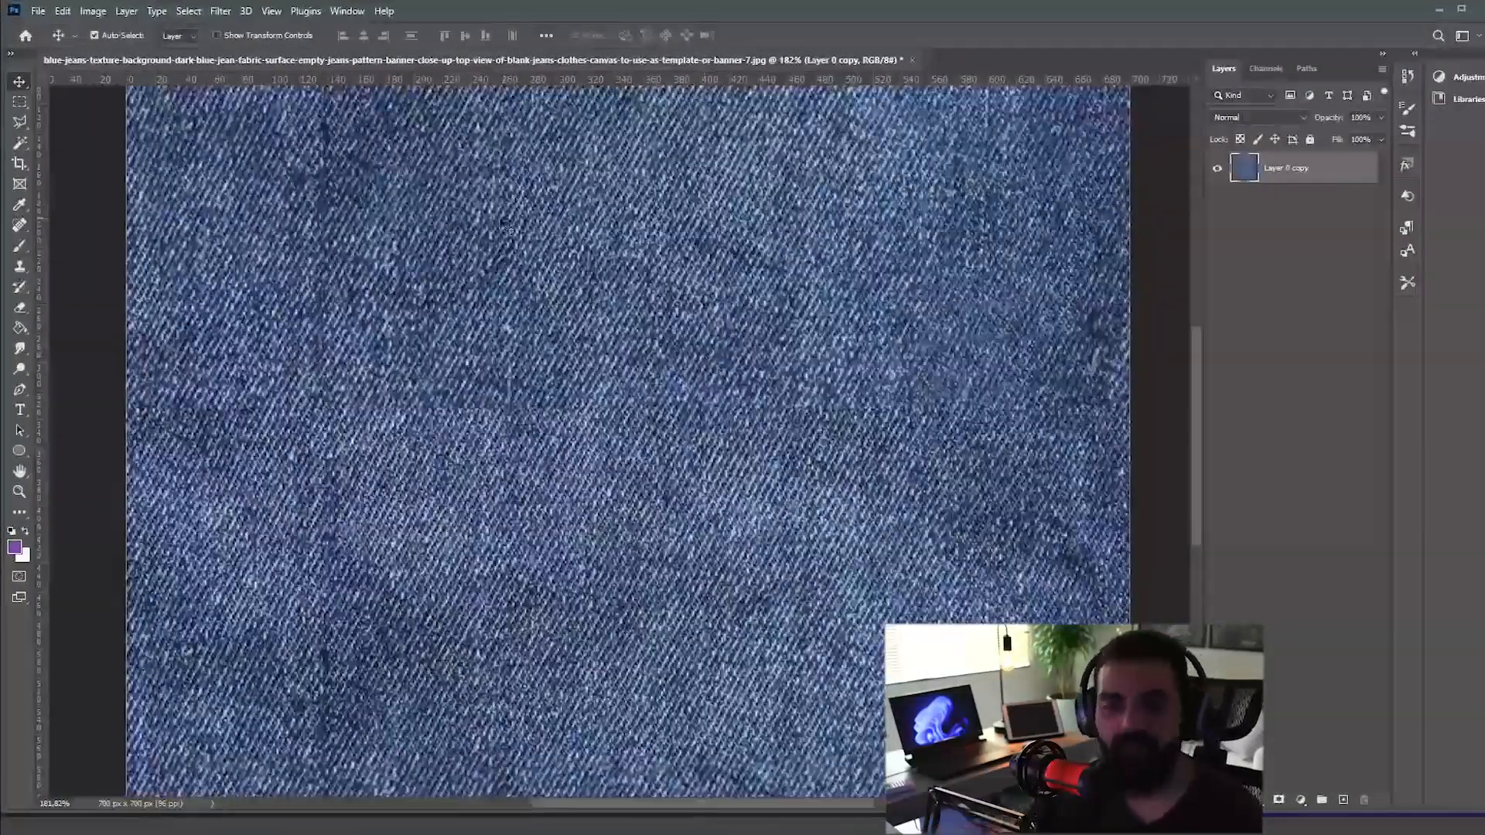
left_click(20, 225)
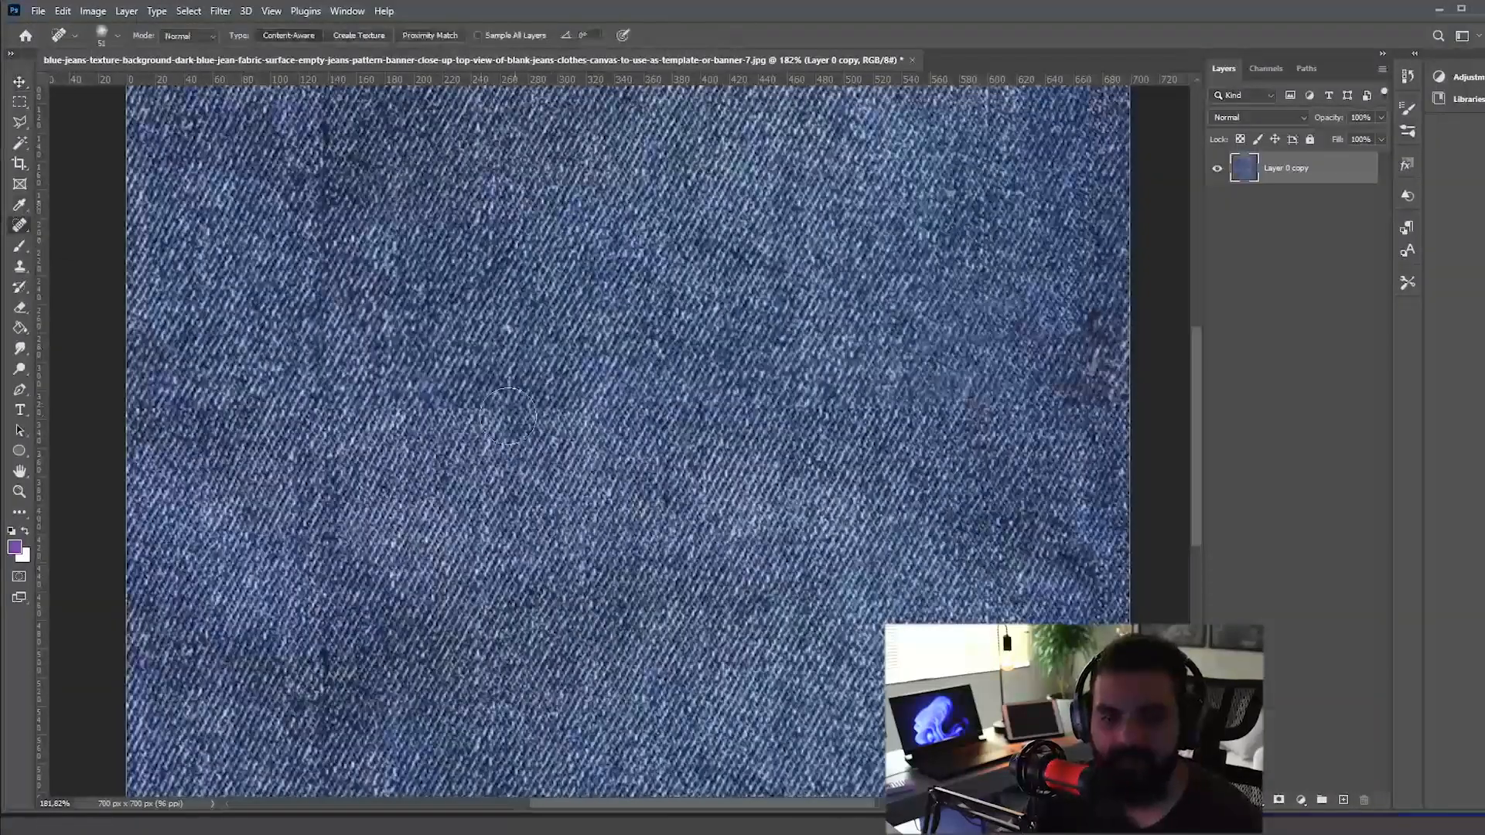
right_click(463, 419, "alt")
left_click_drag(443, 413, 446, 413)
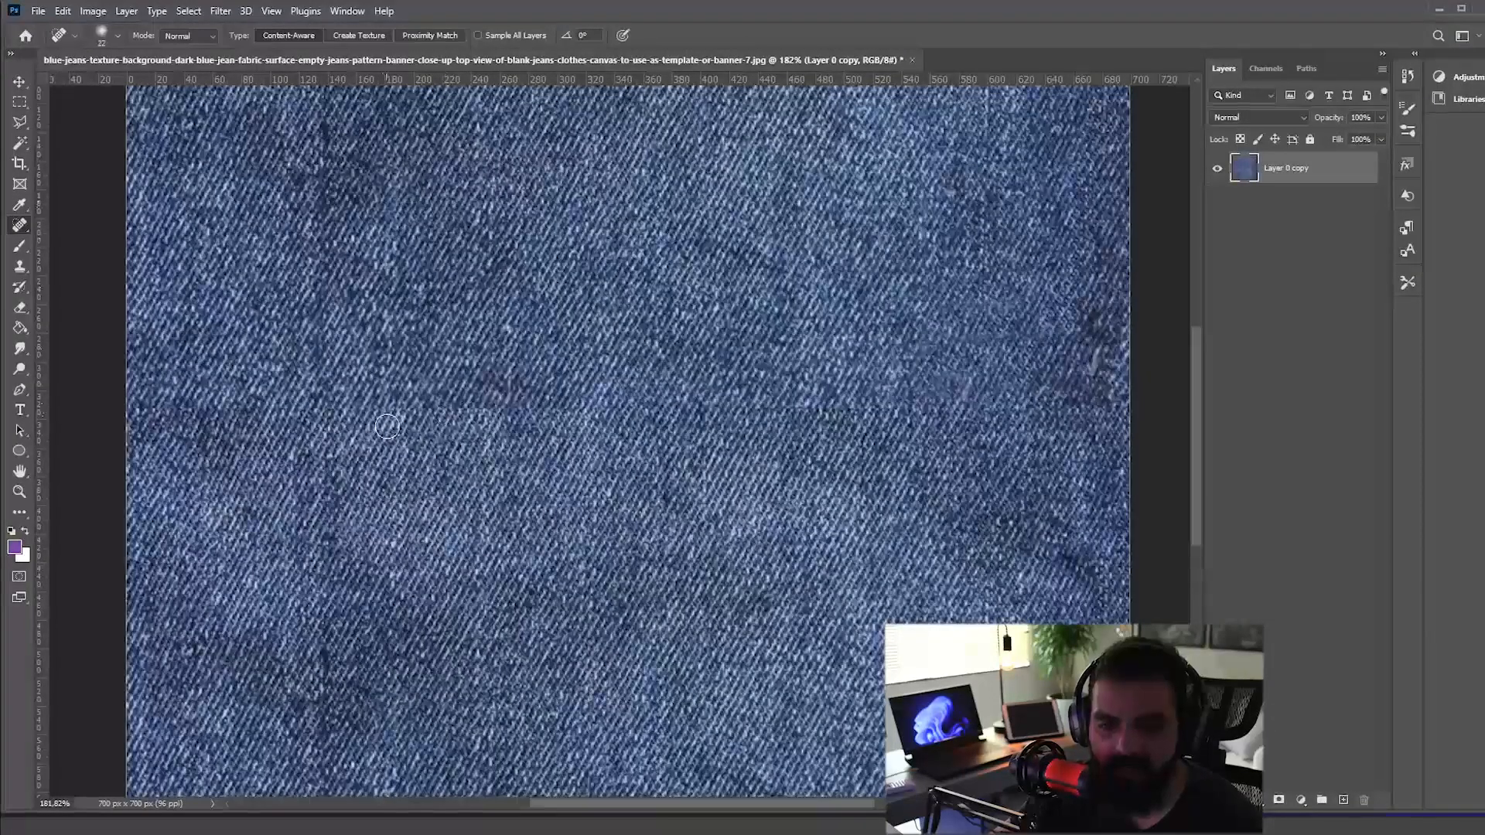
mouse_move(192, 411)
left_mouse_down()
mouse_move(502, 407)
mouse_move(456, 382)
mouse_move(463, 350)
left_mouse_up()
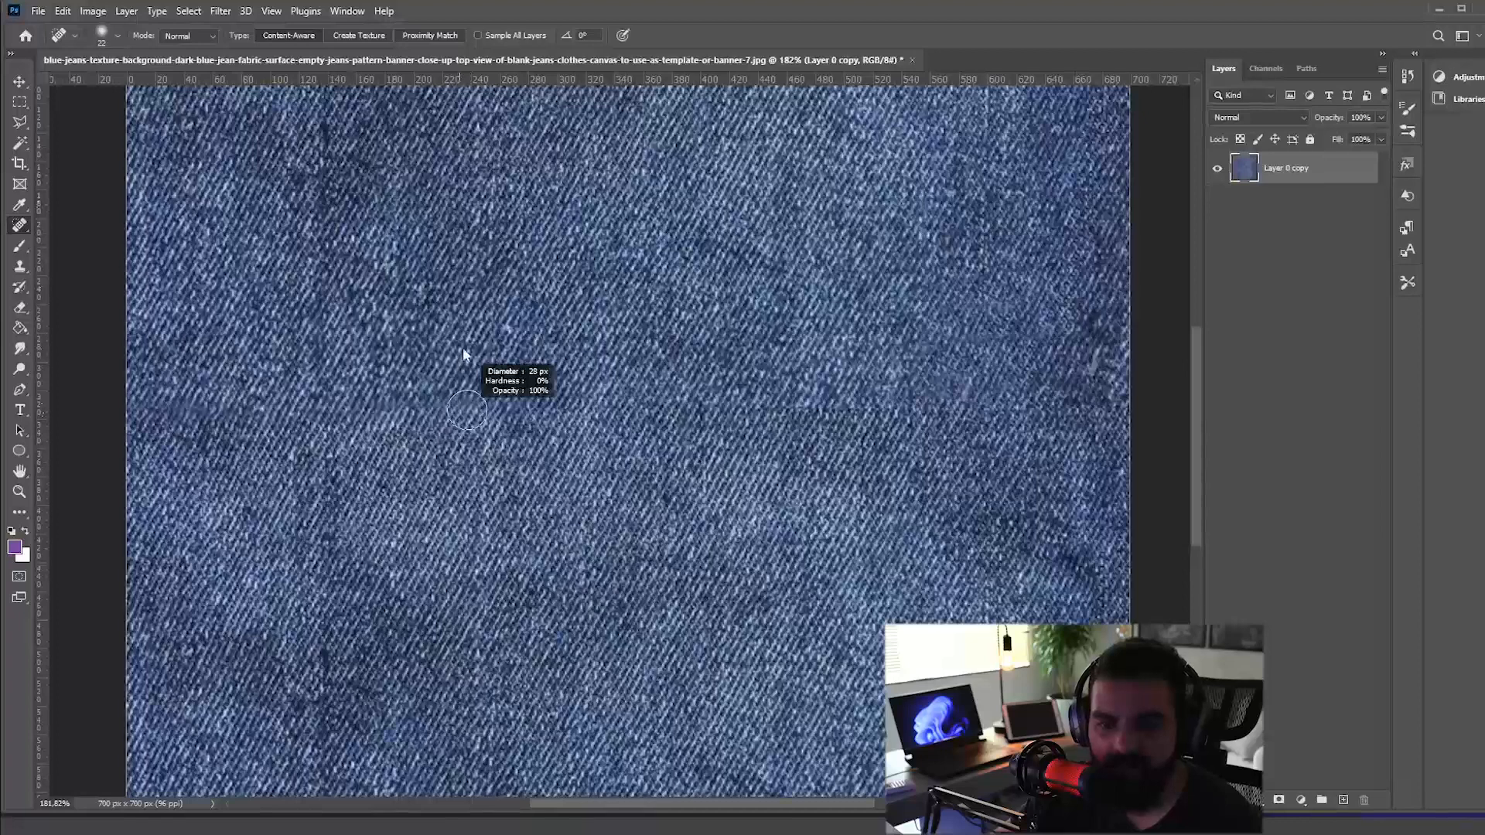
Step: Harden the Spot Healing Brush at 24 px and paint along the seam from the denim's left edge to its middle
left_click_drag(477, 461, 469, 606)
left_click_drag(450, 404, 481, 404)
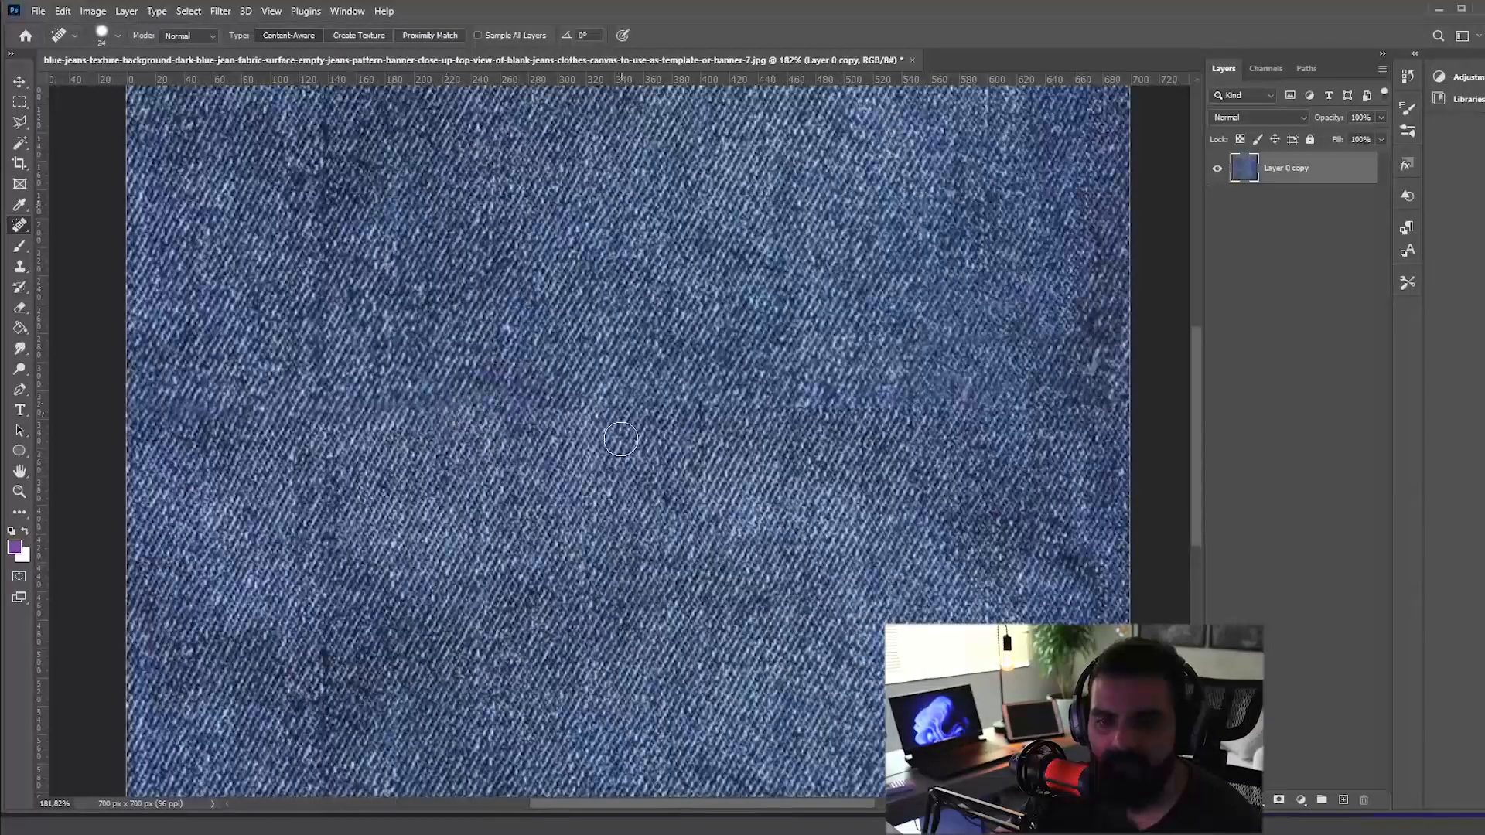
mouse_move(132, 412)
left_mouse_down()
mouse_move(281, 423)
mouse_move(205, 415)
left_mouse_up()
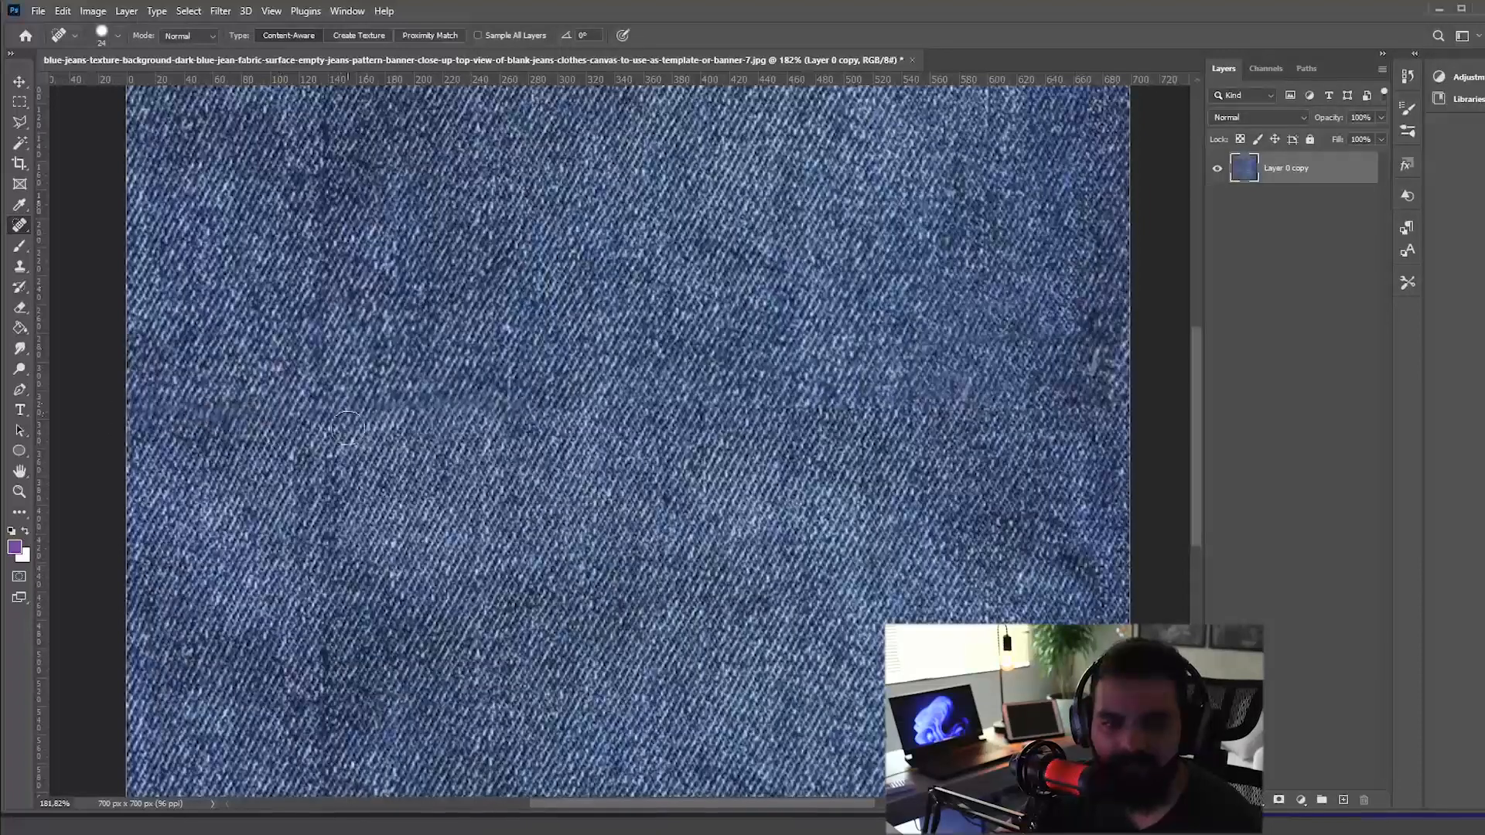
left_click_drag(344, 422, 279, 415)
mouse_move(422, 404)
left_mouse_down()
mouse_move(316, 407)
mouse_move(672, 411)
left_mouse_up()
Step: Heal the visible seam spots in the denim's right half with the Spot Healing Brush
mouse_move(1145, 412)
left_mouse_down()
mouse_move(595, 446)
mouse_move(721, 441)
left_mouse_up()
left_click(614, 427)
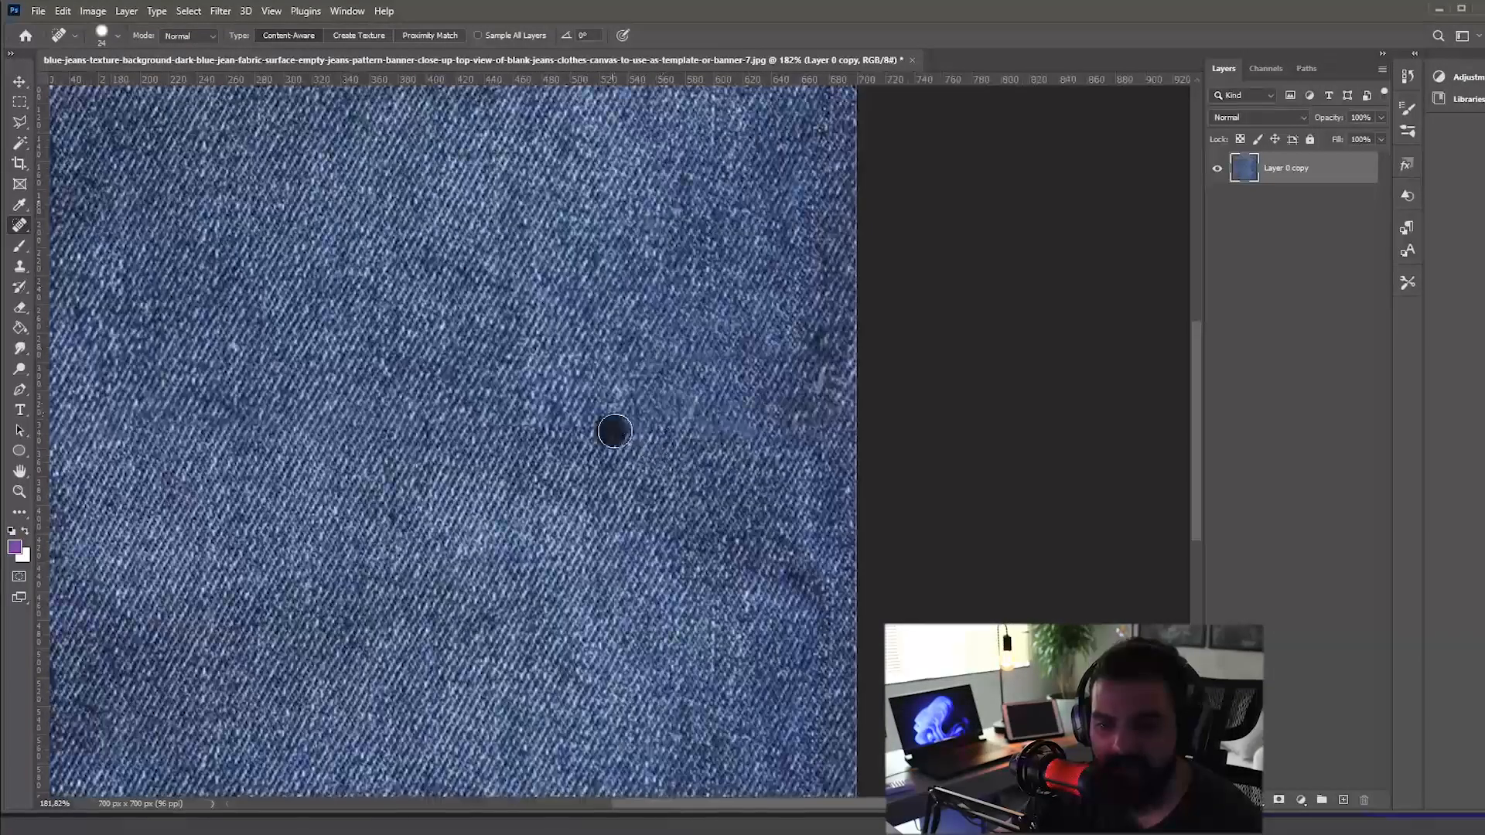
left_click(578, 427)
left_click_drag(477, 438, 630, 434)
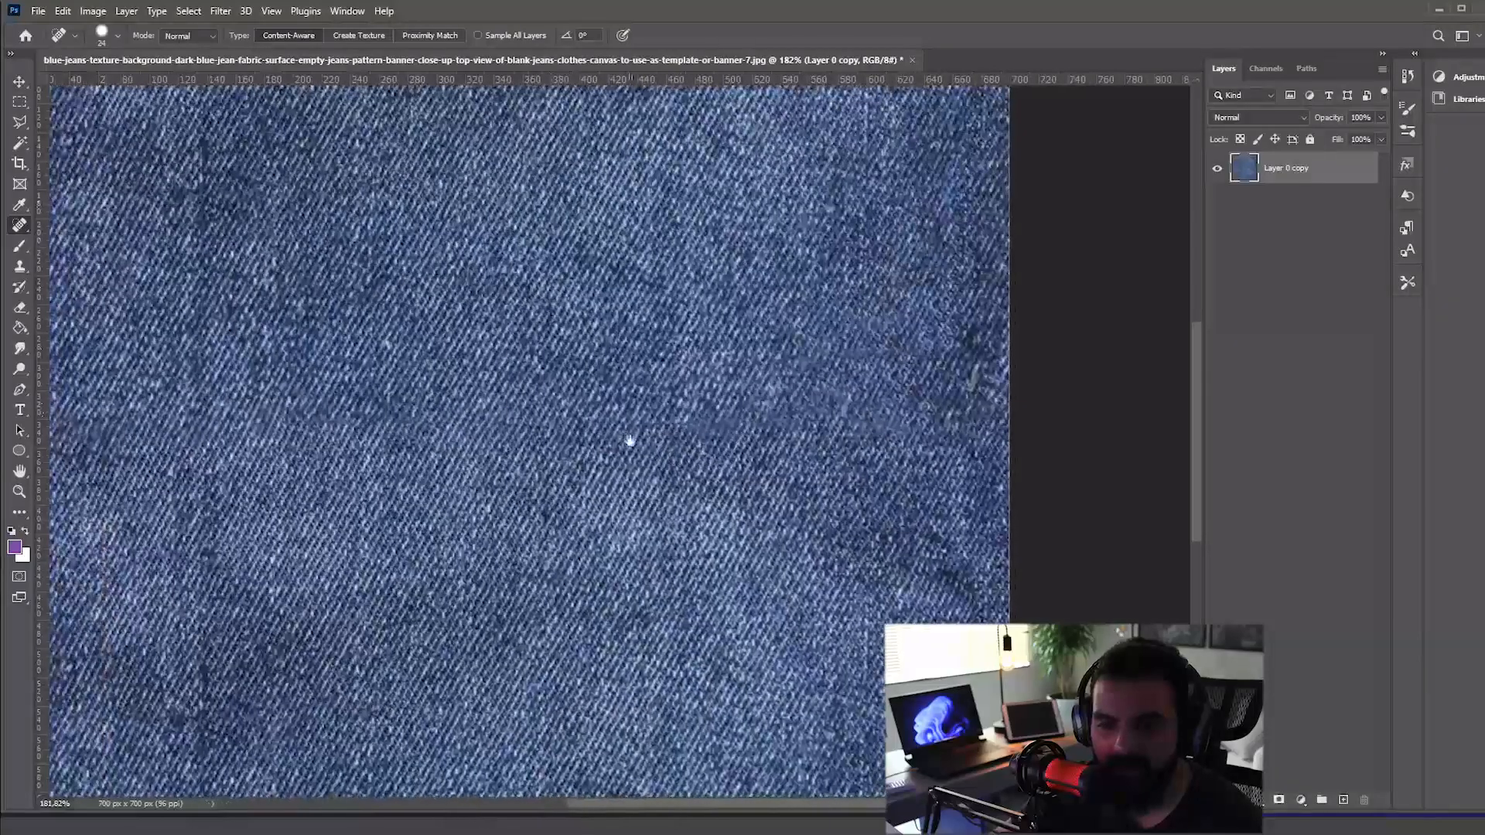
left_click(640, 426)
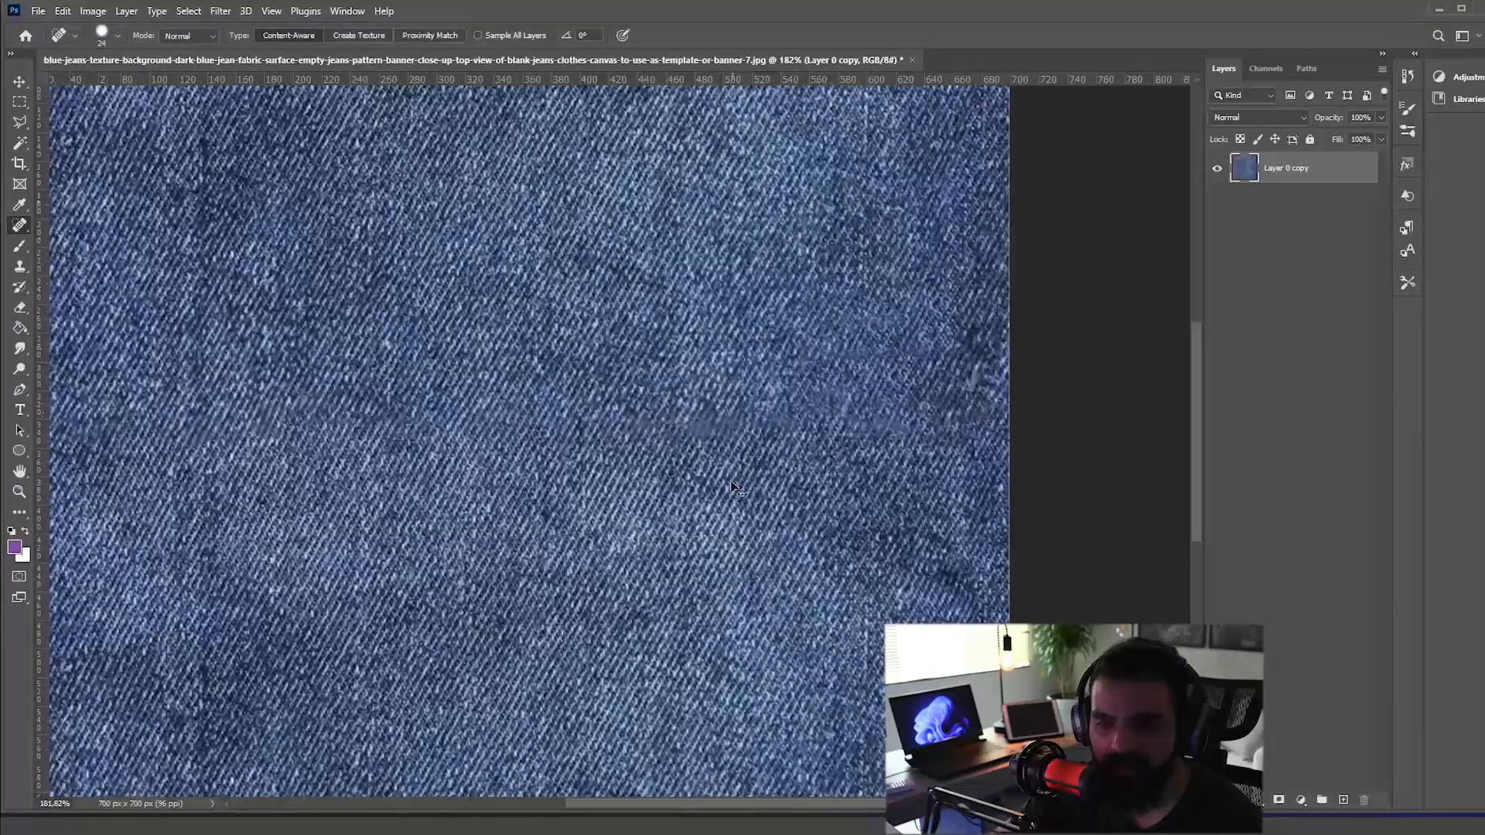
scroll(625, 503, "down", 5)
scroll(624, 503, "up", 3)
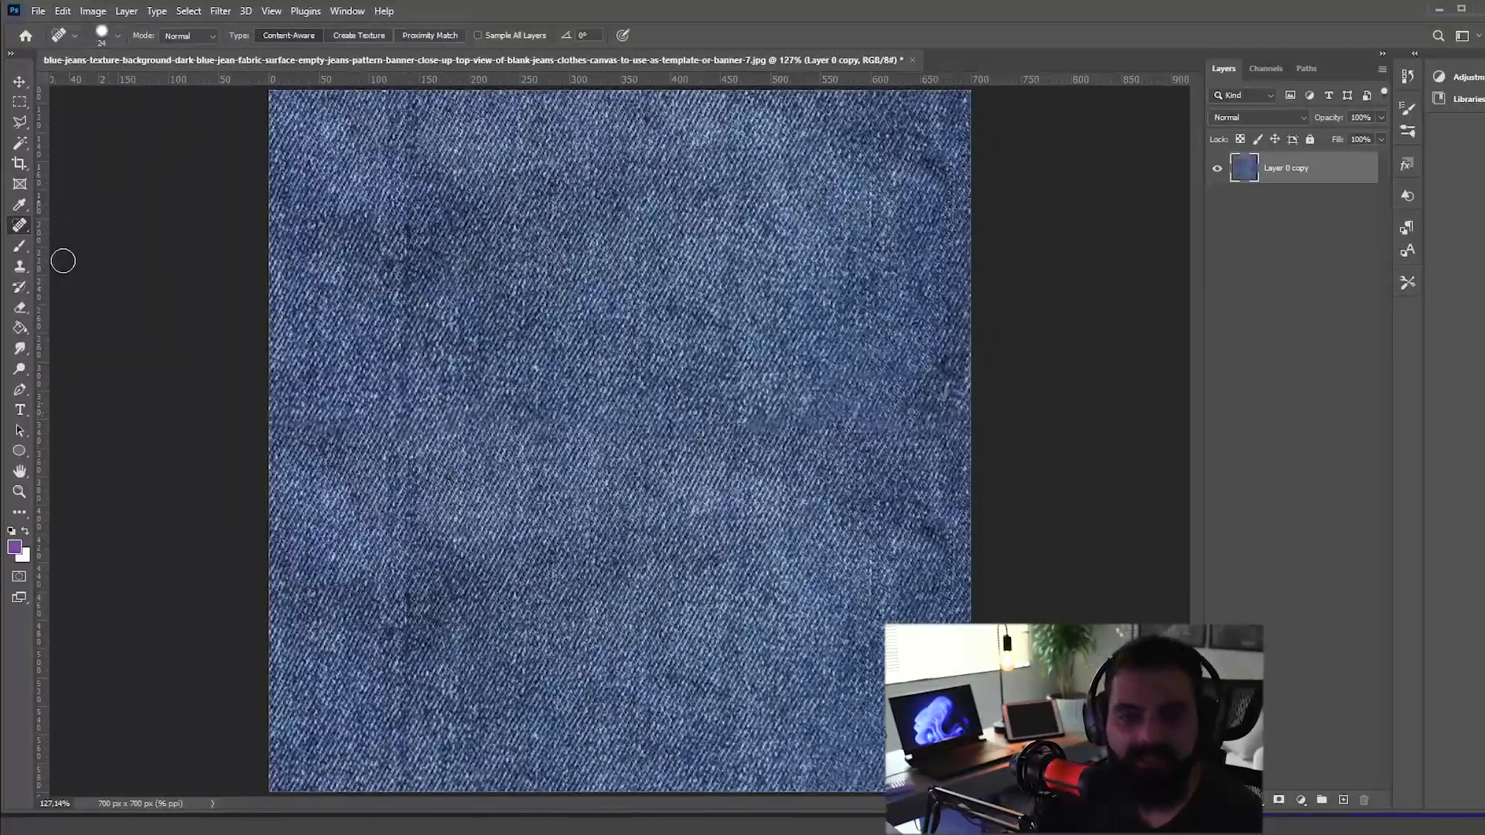
left_click(20, 266)
left_click_drag(749, 430, 752, 431)
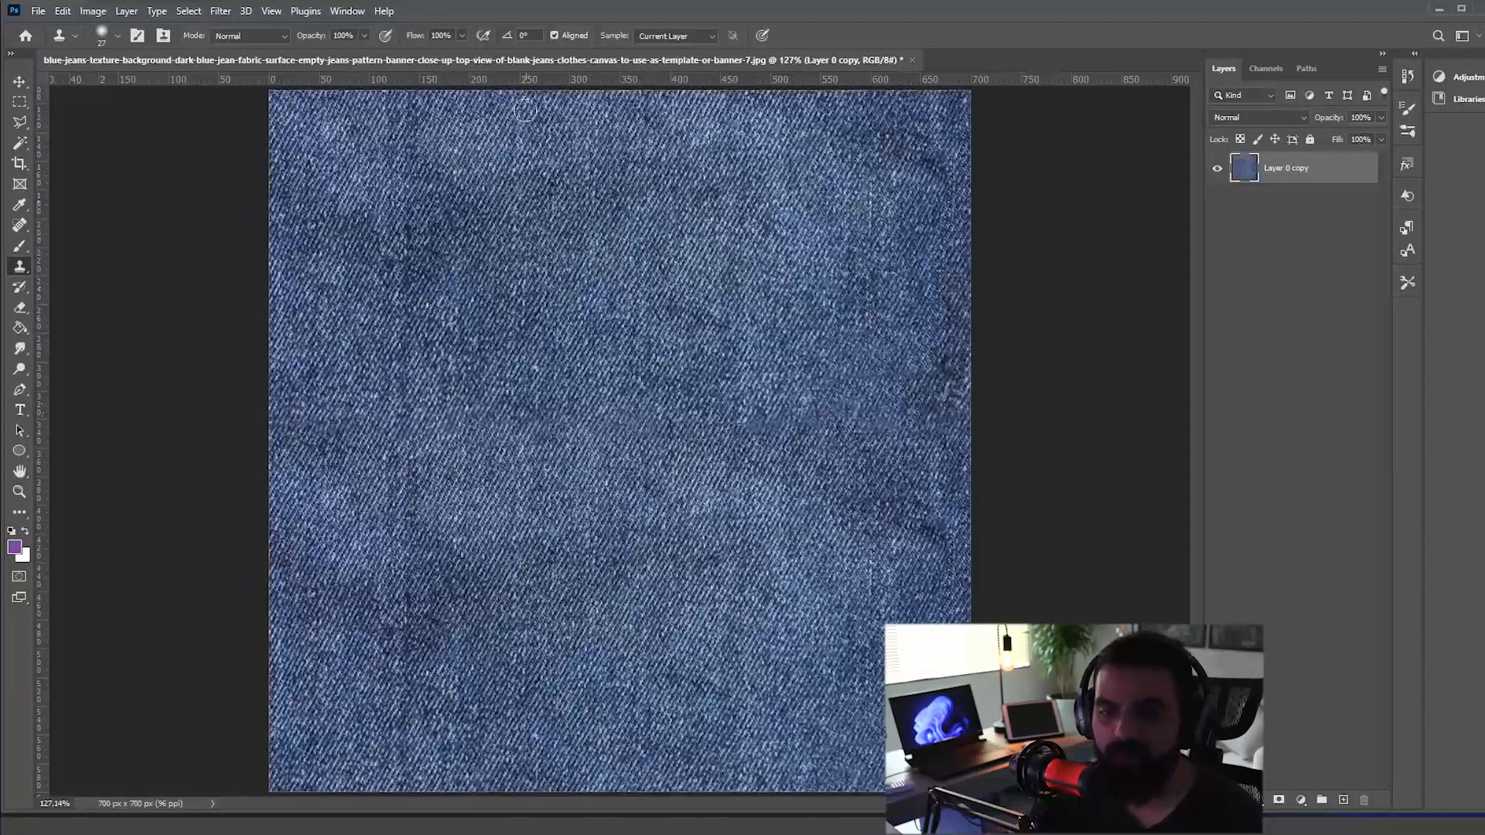
key("v")
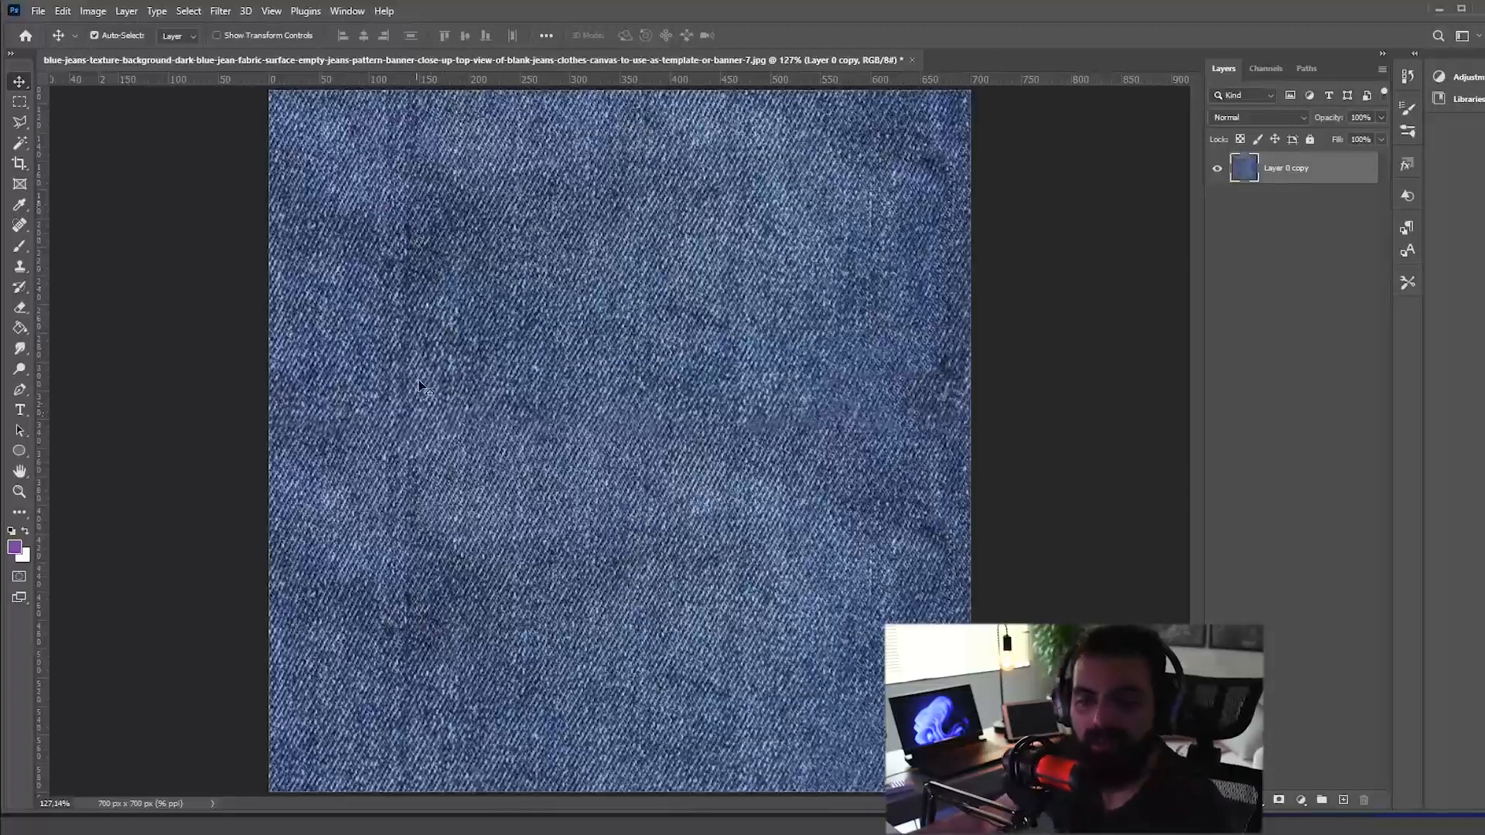
Step: Try the Offset filter on the denim with a horizontal shift of 0 pixels, and cancel it
left_click(212, 12)
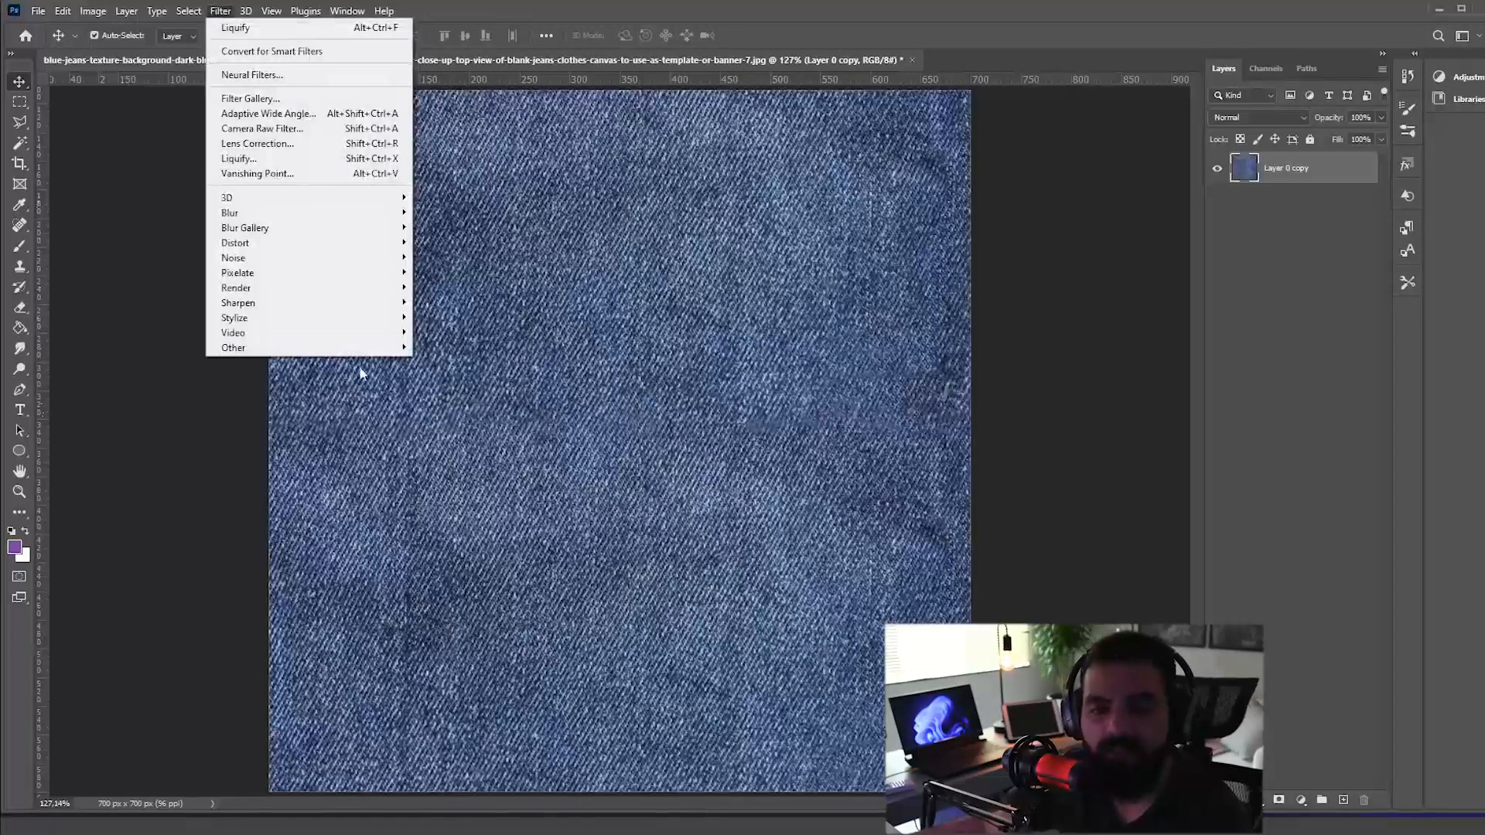
mouse_move(383, 348)
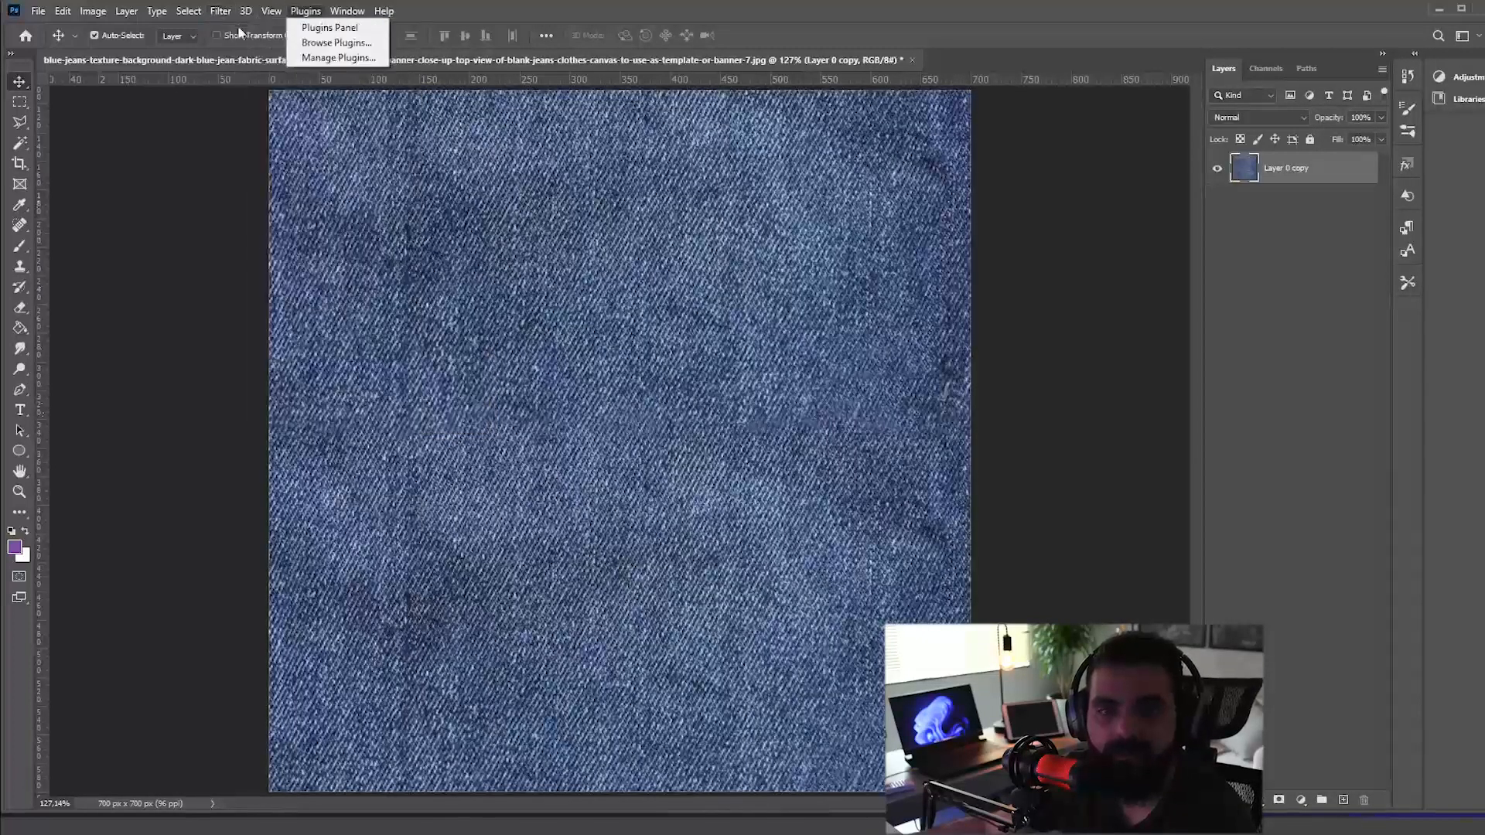
mouse_move(252, 349)
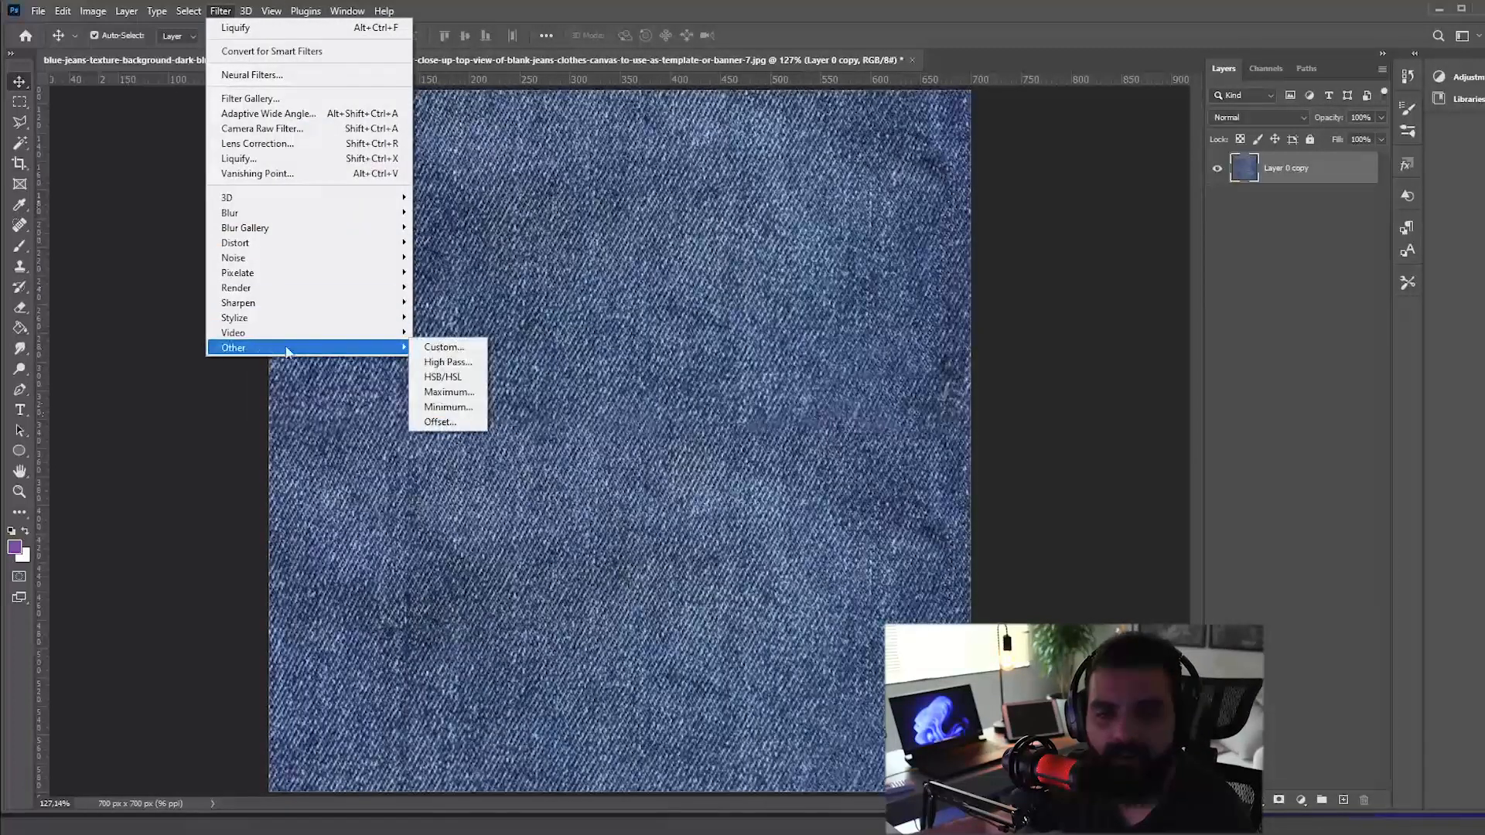
left_click(457, 423)
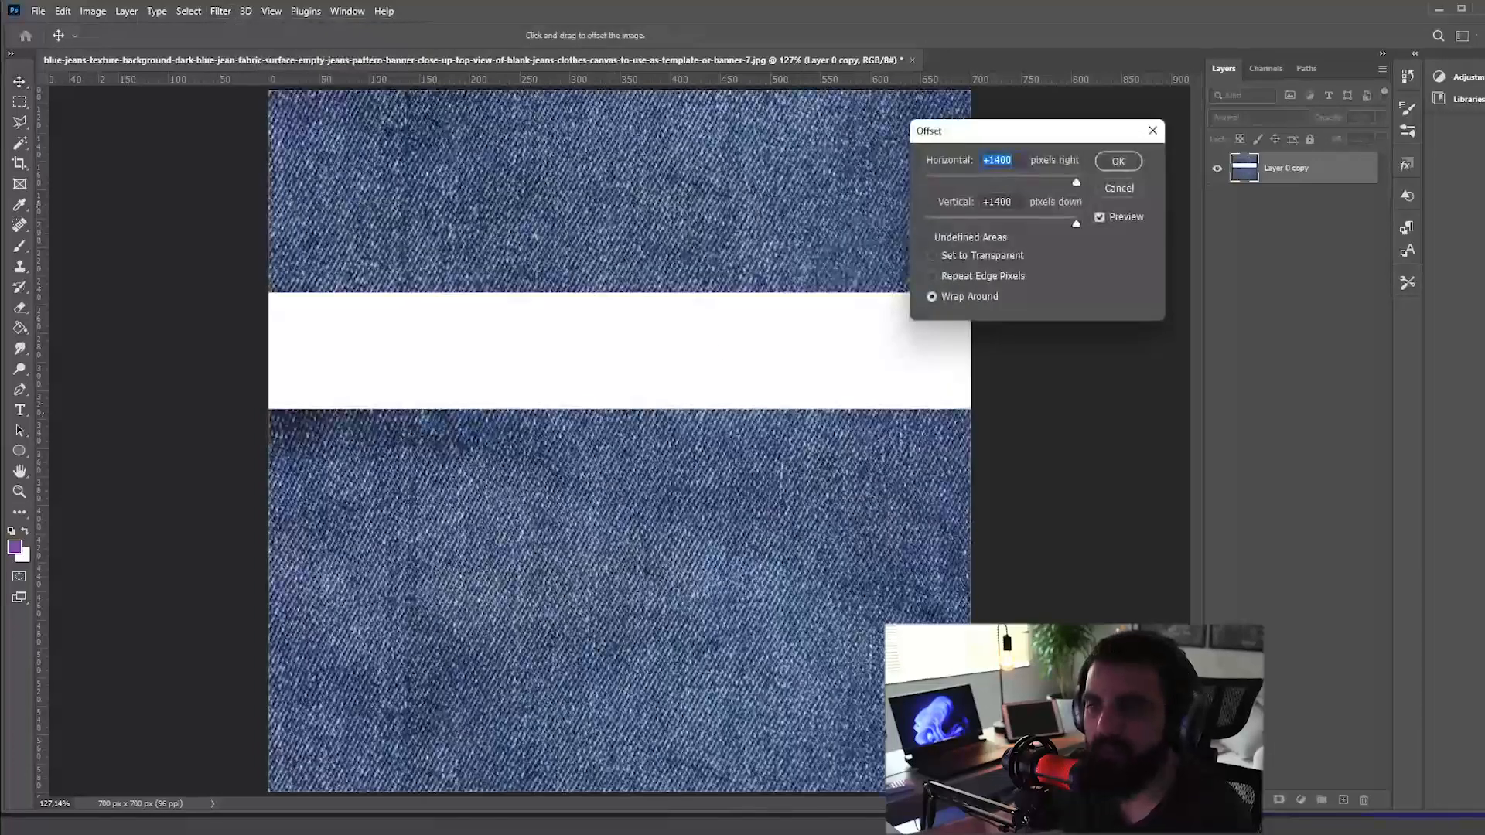
type("0")
left_click(1111, 191)
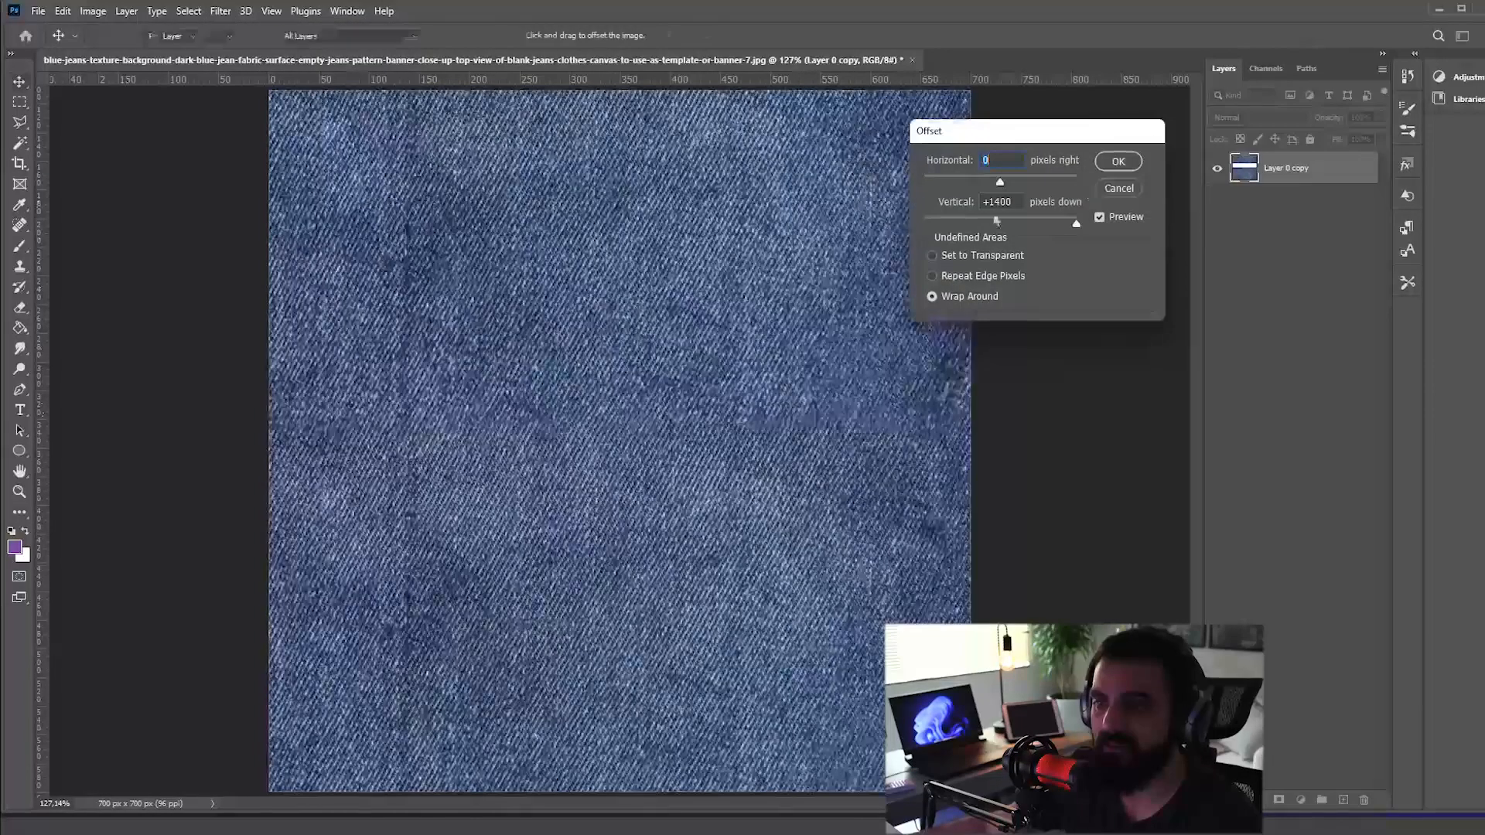
Step: Try to crop the image to the current canvas bounds, deleting the hidden denim outside them
left_click(19, 164)
scroll(641, 317, "down", 3)
left_click(641, 317)
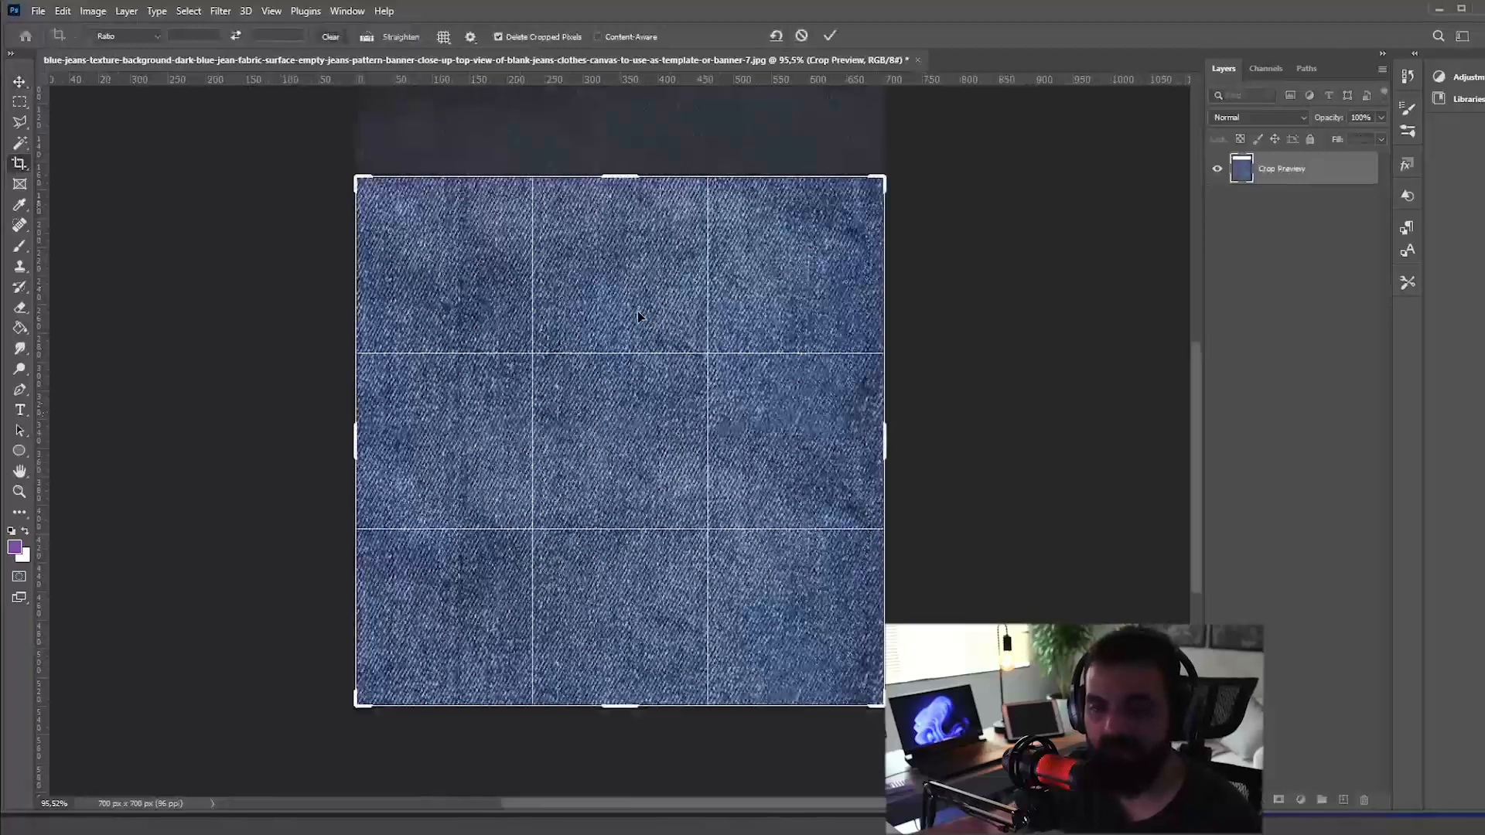
key("Return")
scroll(636, 285, "down", 2)
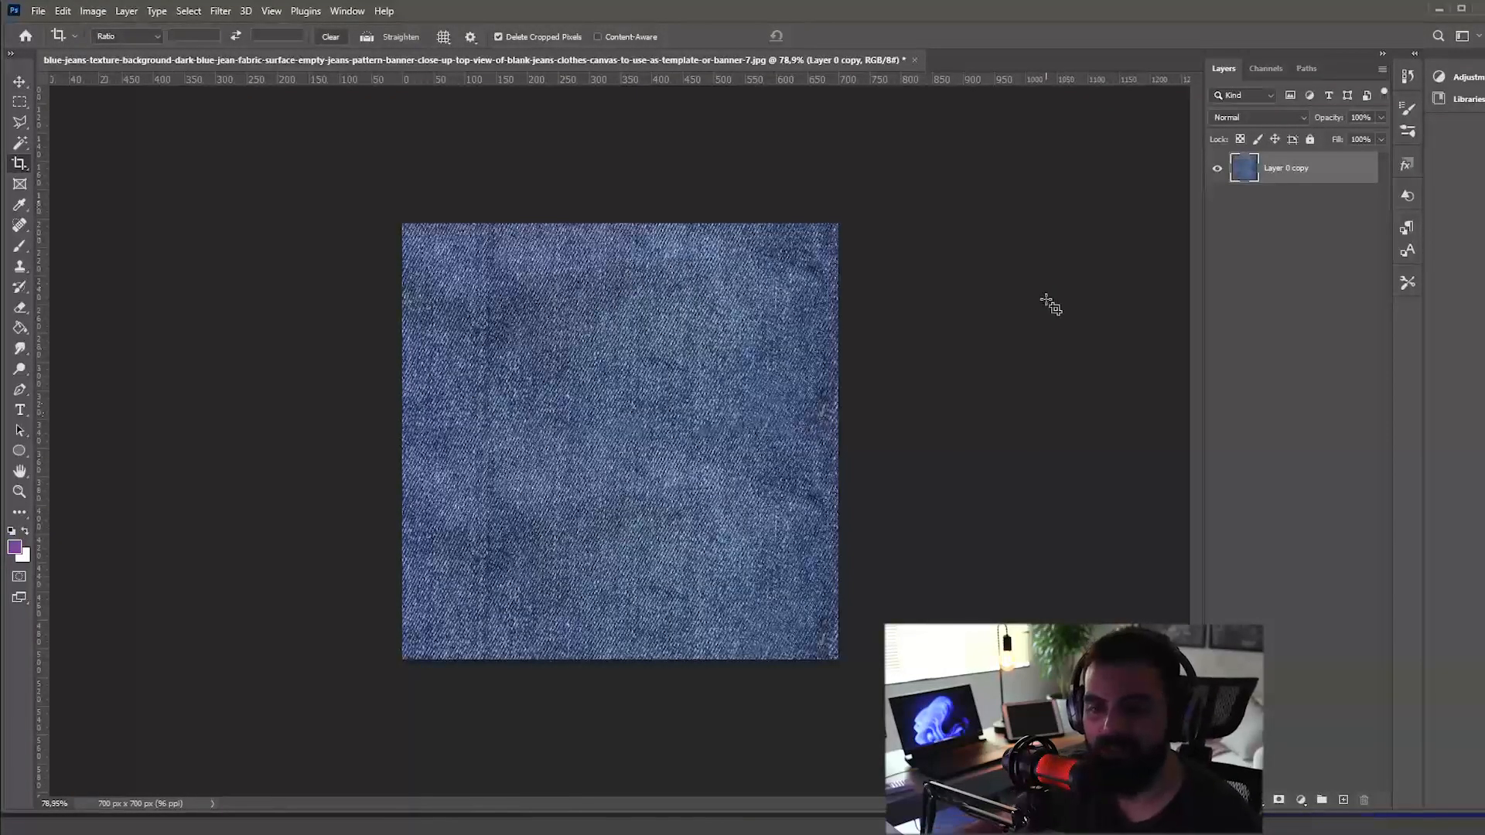
Step: Move the denim layer around to check for leftover pixels beyond the canvas, and undo the move
key("v")
left_click_drag(785, 375, 872, 387)
left_click_drag(715, 331, 581, 415)
key("ctrl+z")
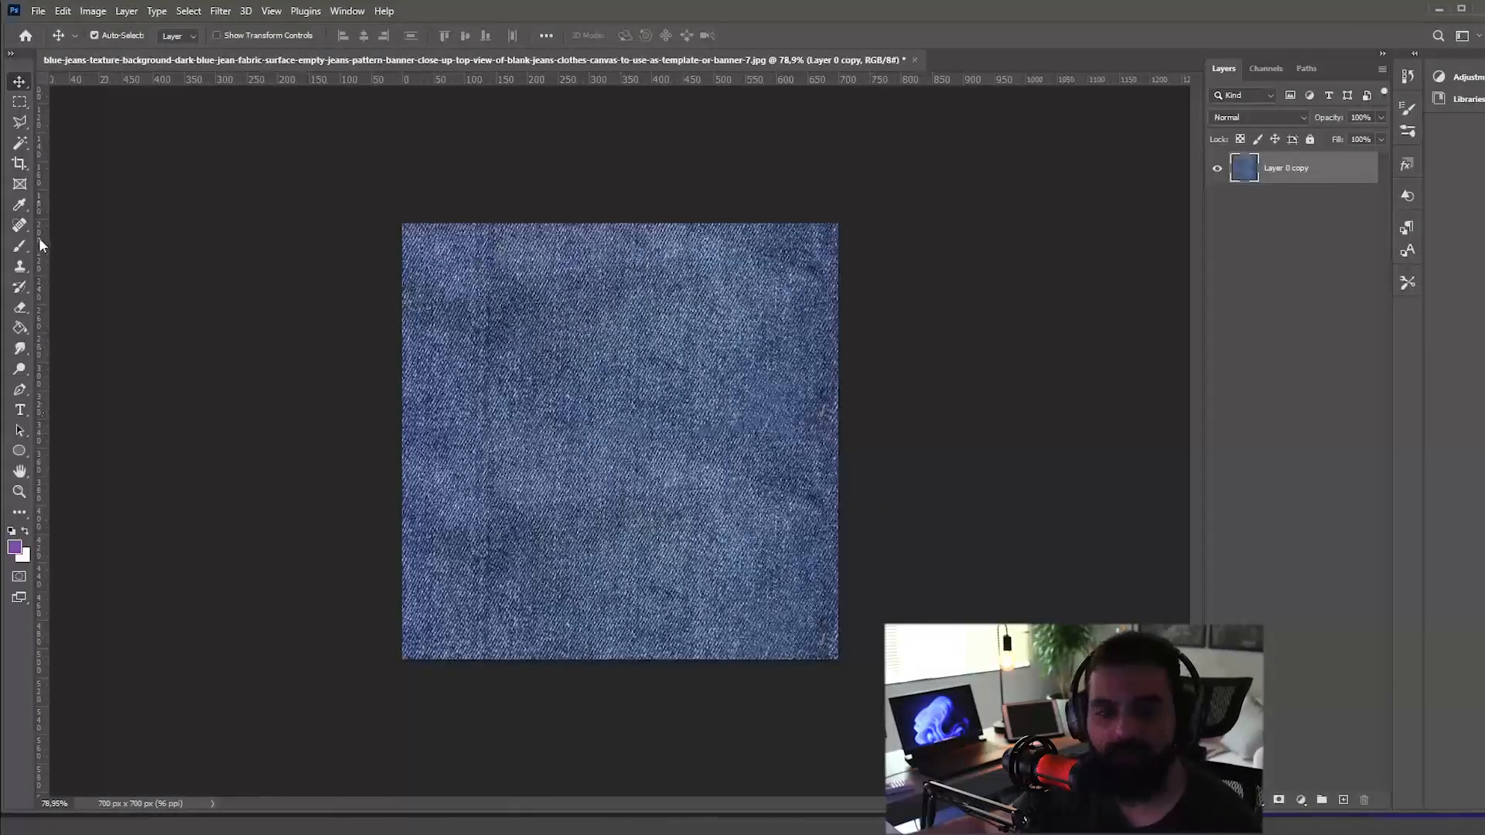
Step: Crop the image to the canvas bounds with cropped pixels deleted, then test-move the layer and undo that move
left_click(15, 166)
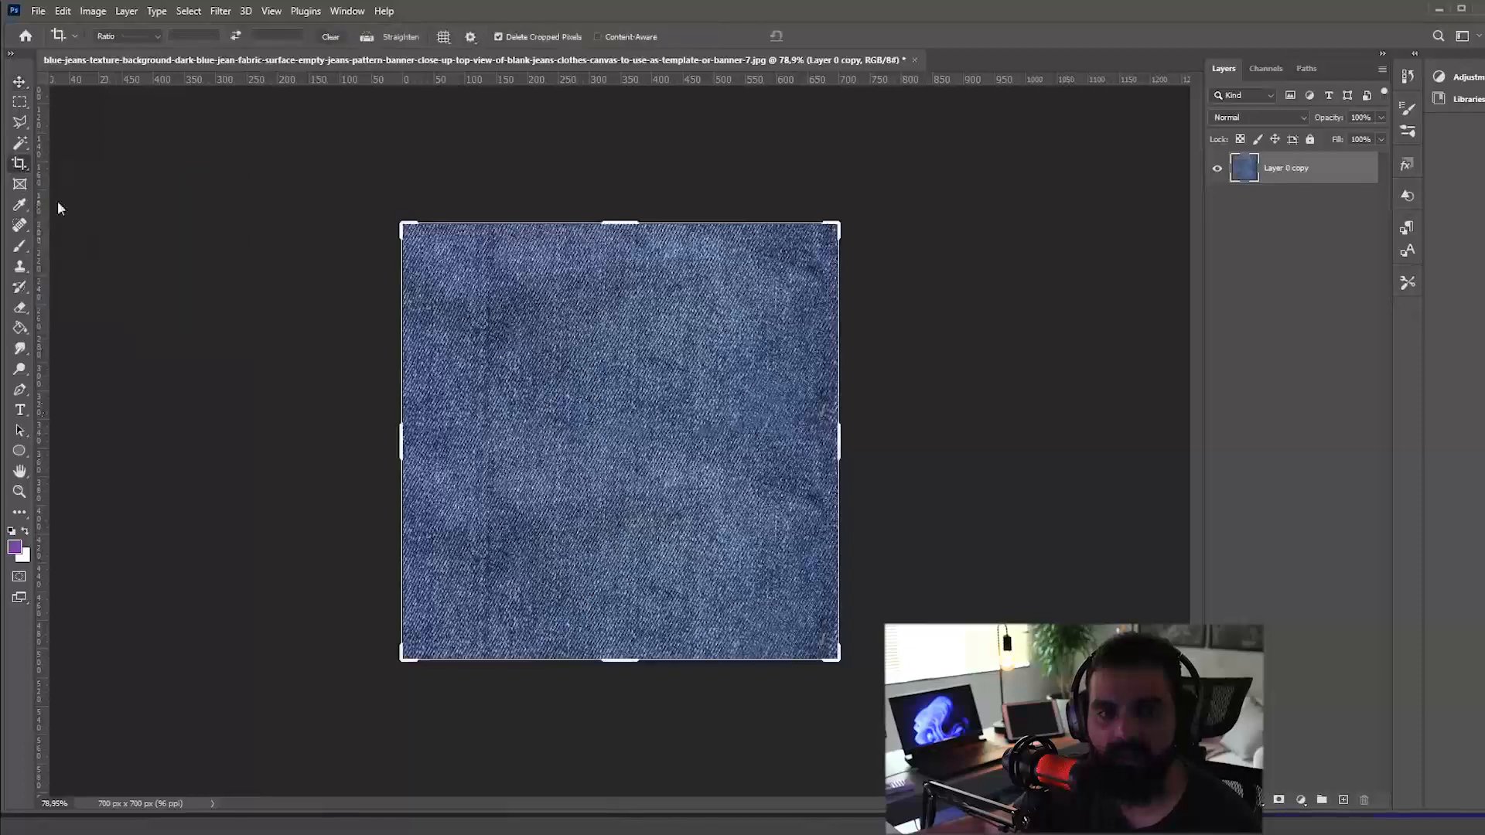
left_click_drag(634, 257, 675, 246)
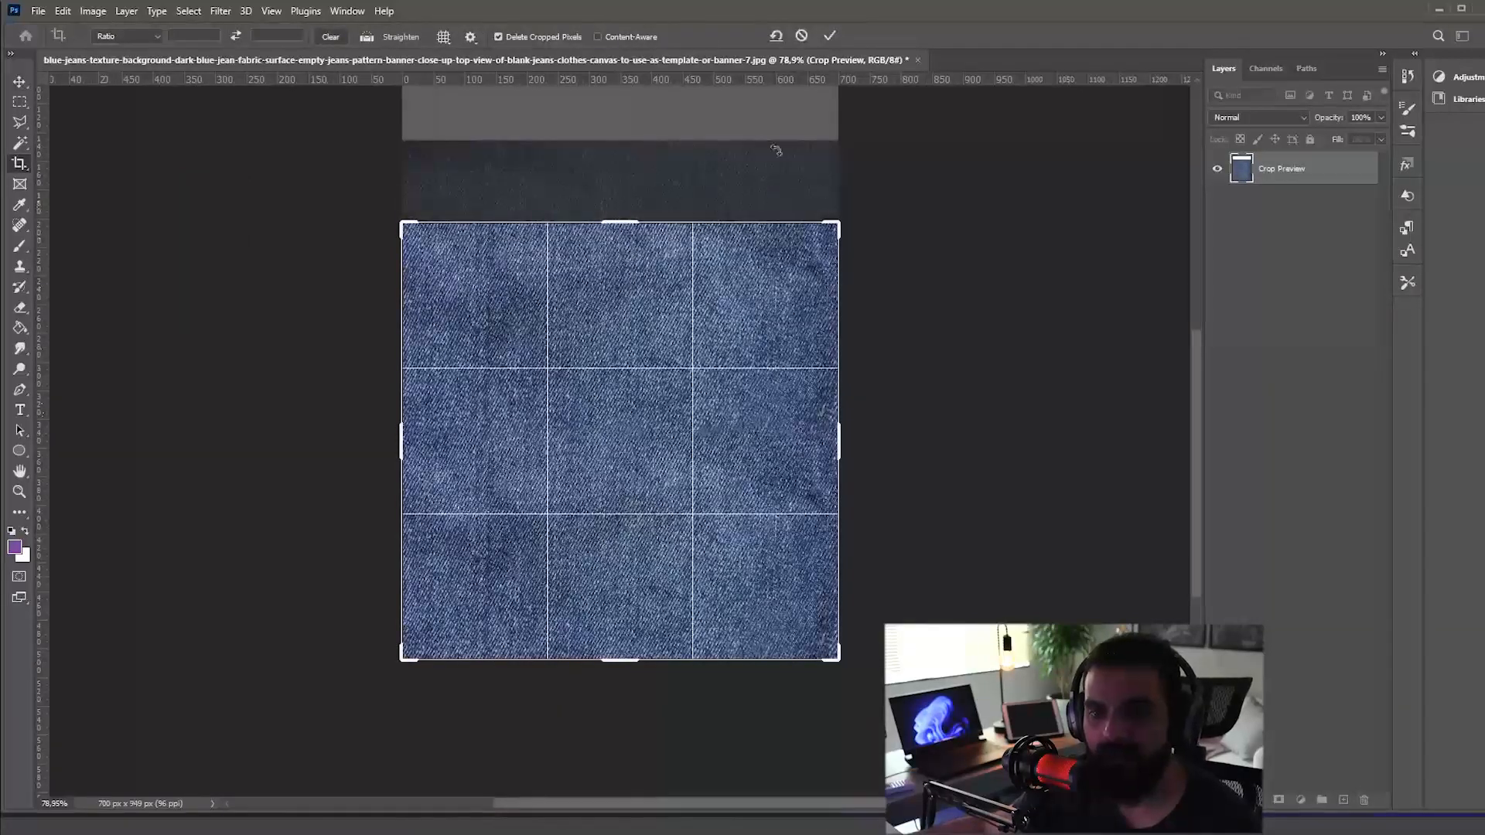
key("Return")
key("v")
left_click_drag(644, 363, 616, 415)
key("ctrl+z")
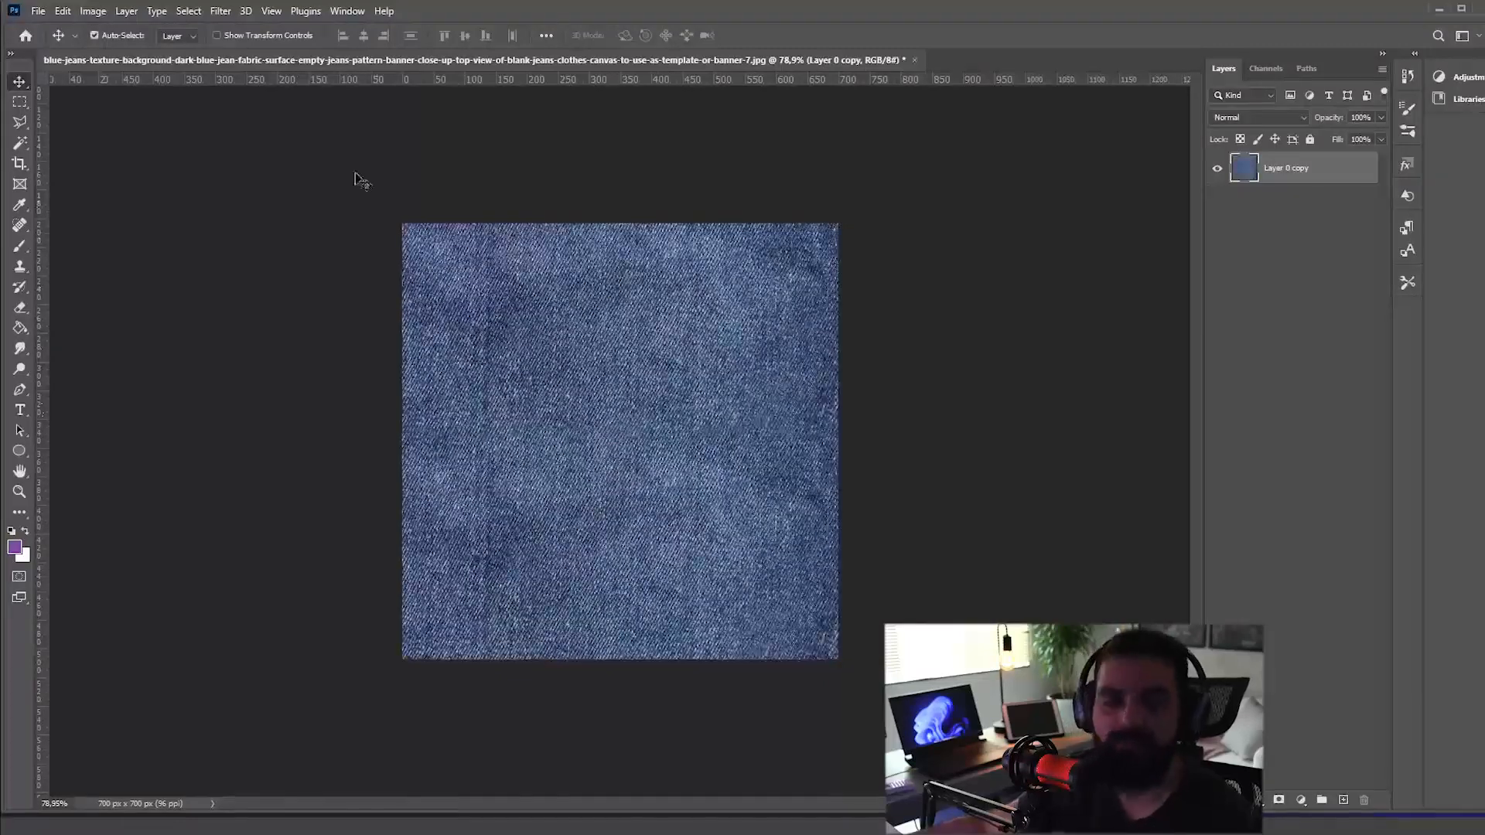
left_click(220, 10)
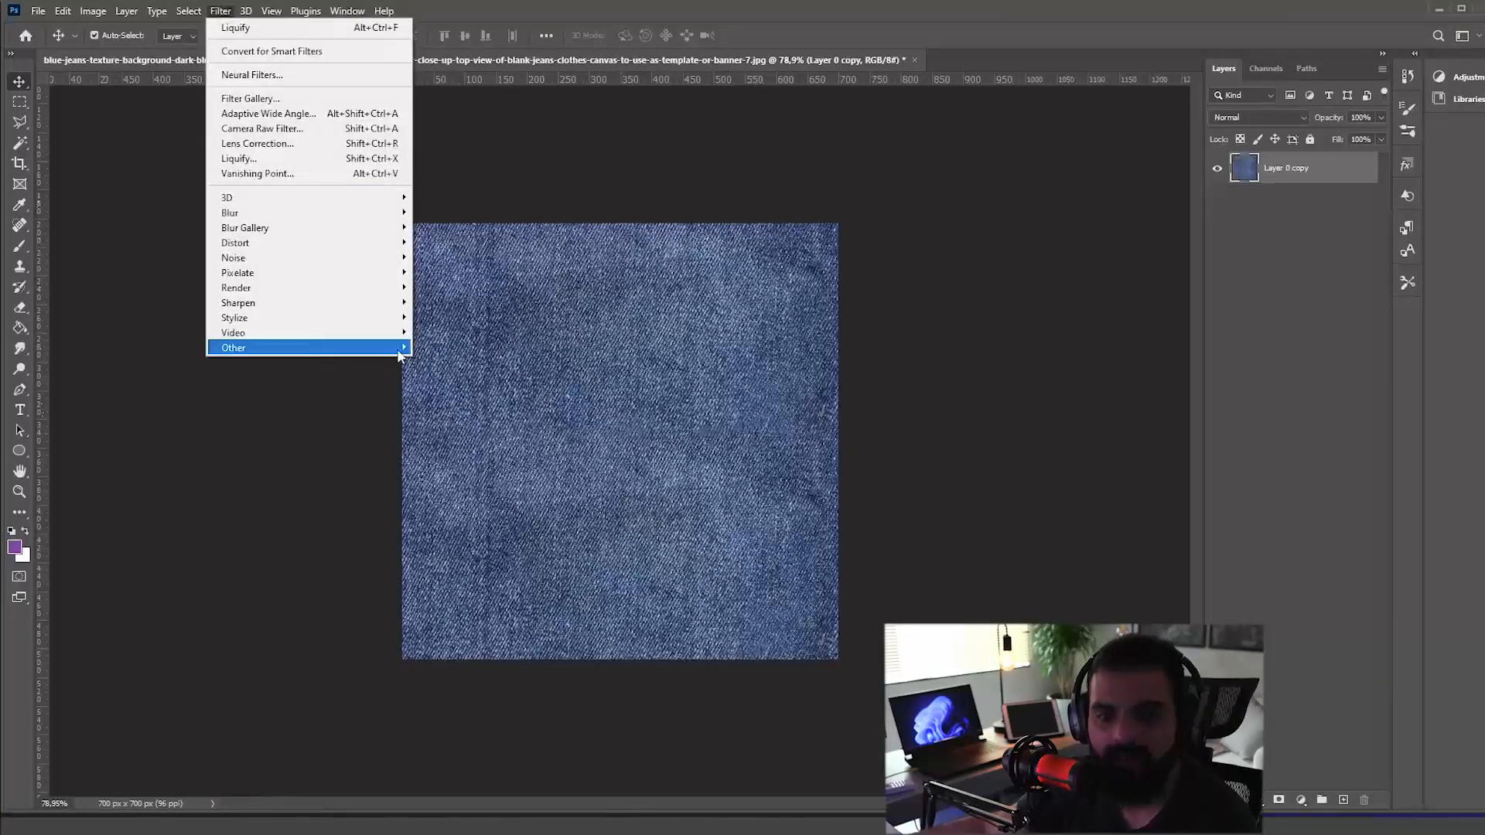
left_click(437, 422)
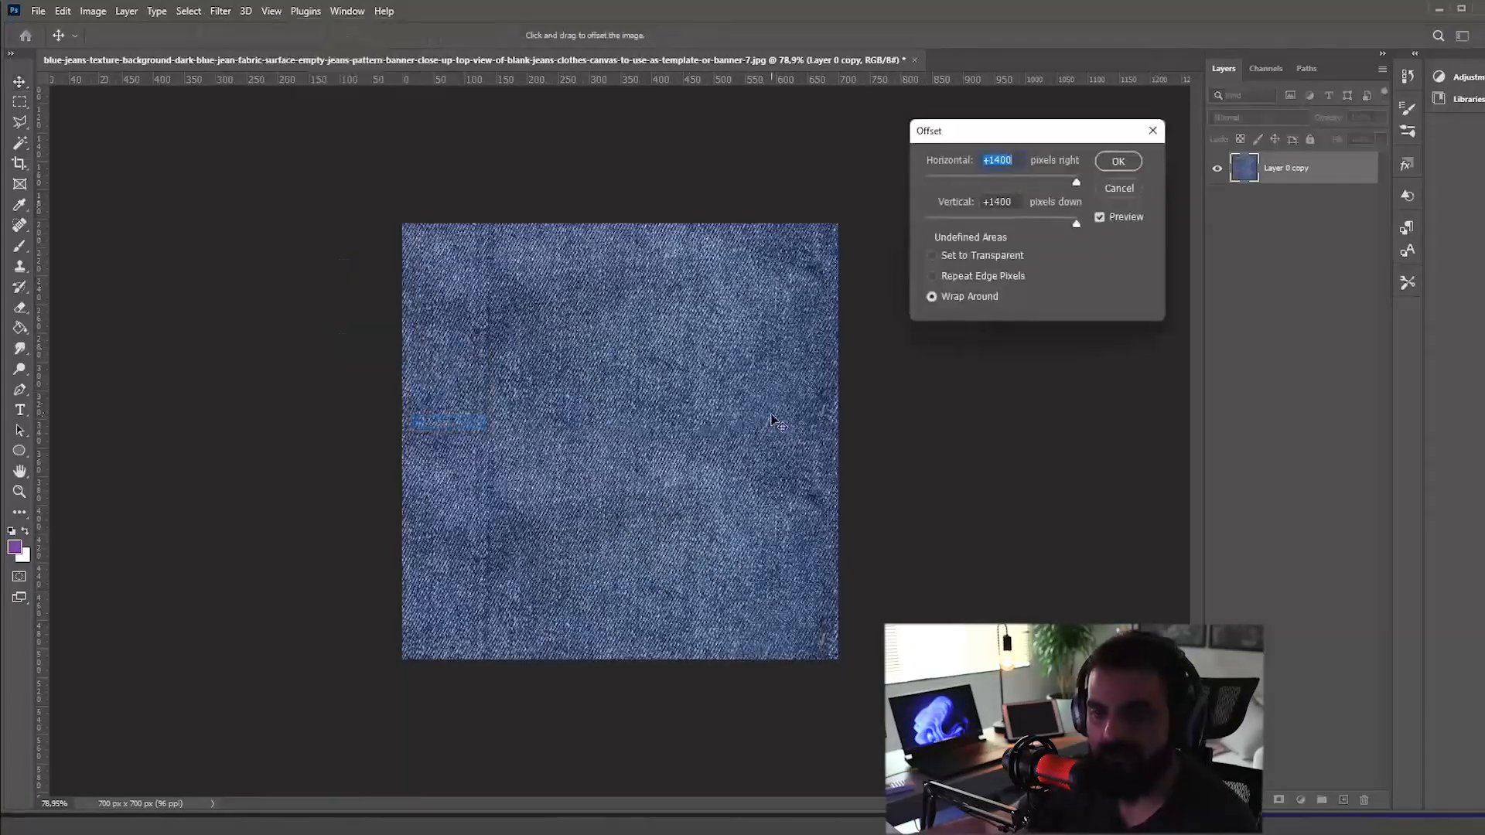
type("10")
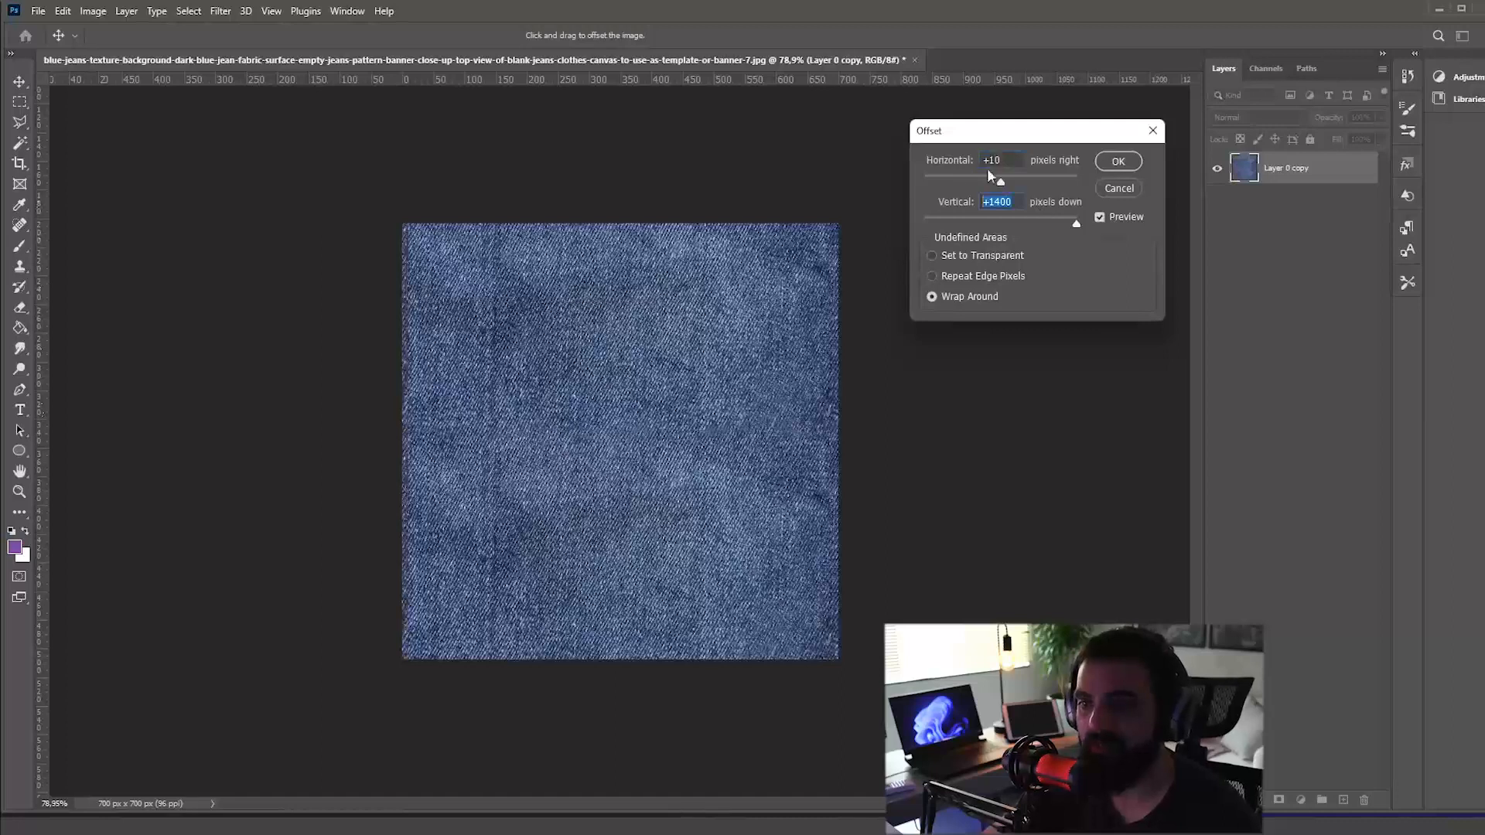
key("Tab")
type("0")
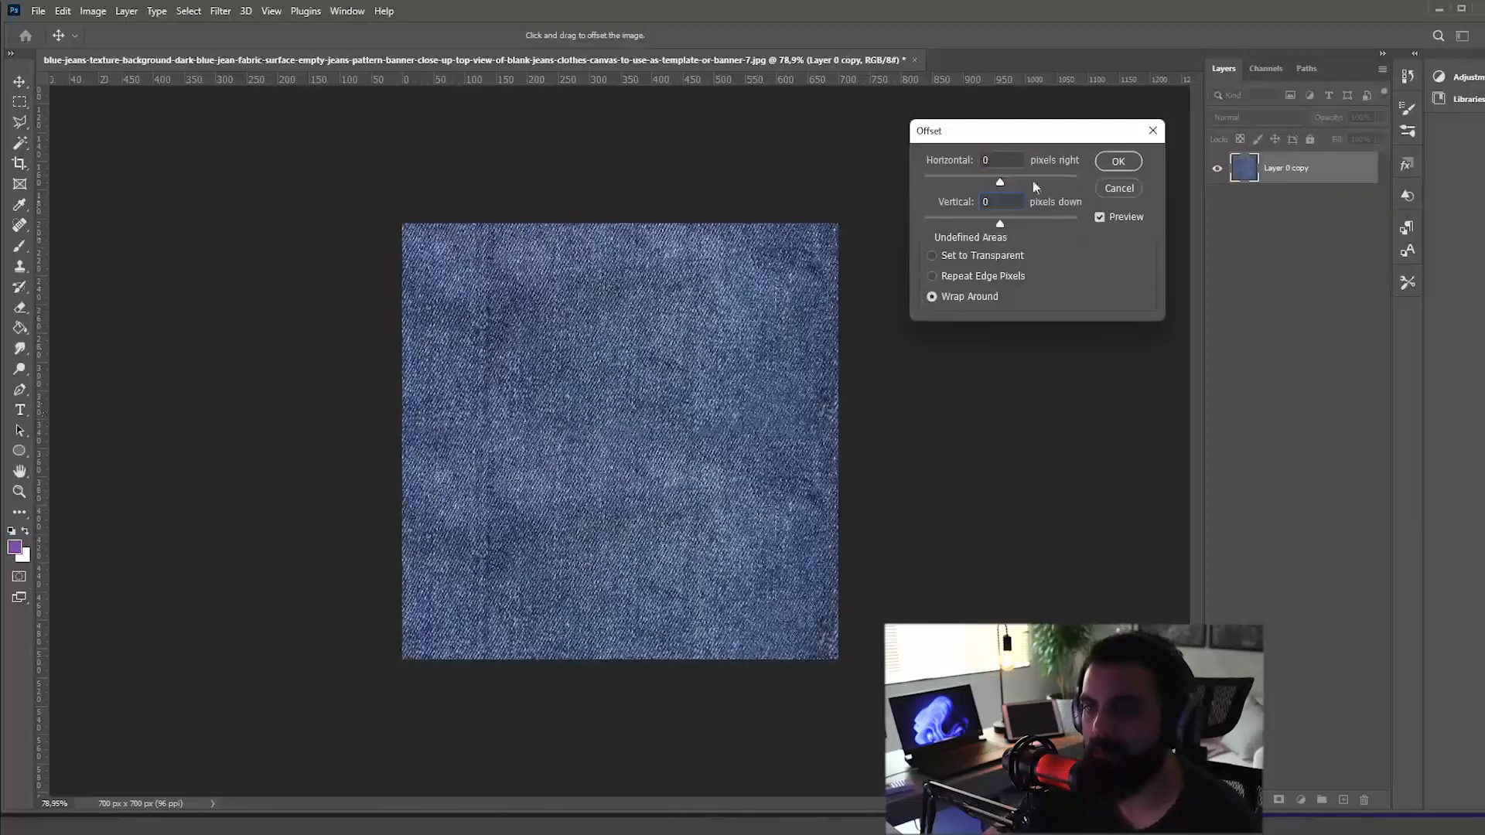
left_click(1106, 189)
Step: Start the Offset filter on the denim layer and preview a horizontal shift of 84 pixels with the edges wrapped around
left_click(225, 12)
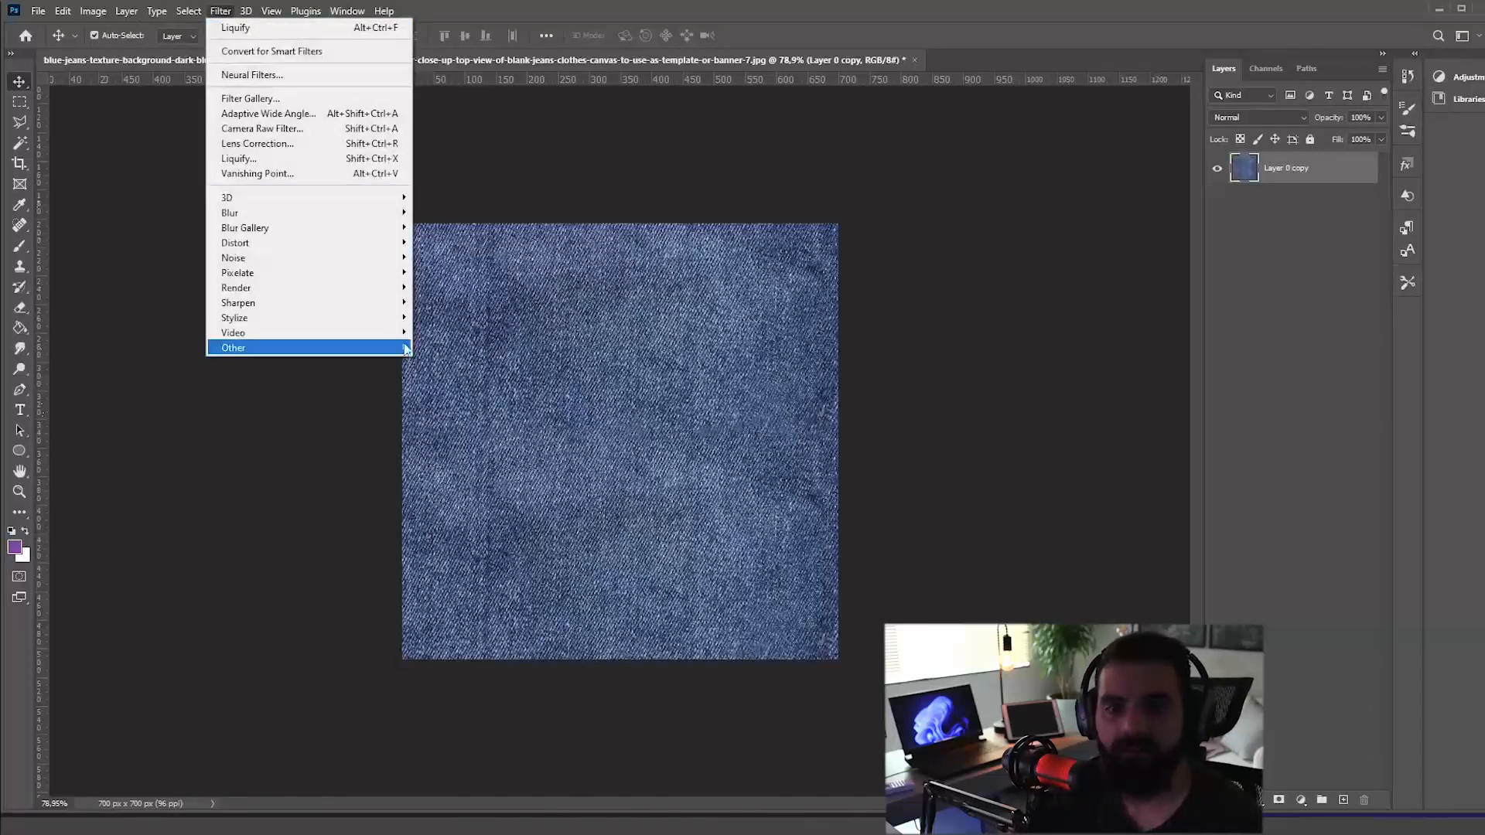
mouse_move(398, 347)
left_click(463, 422)
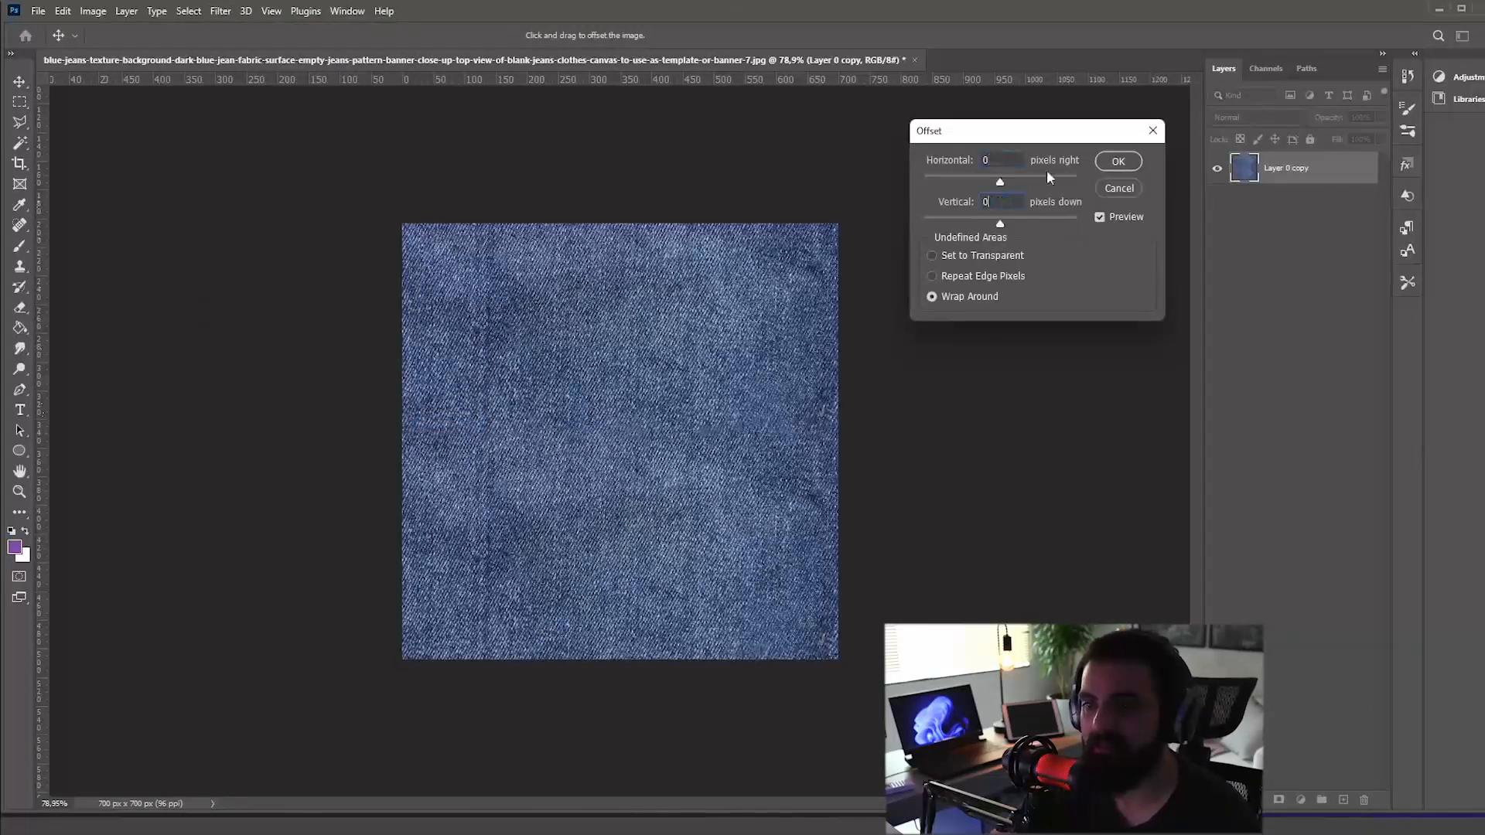
left_click_drag(1062, 140, 1030, 142)
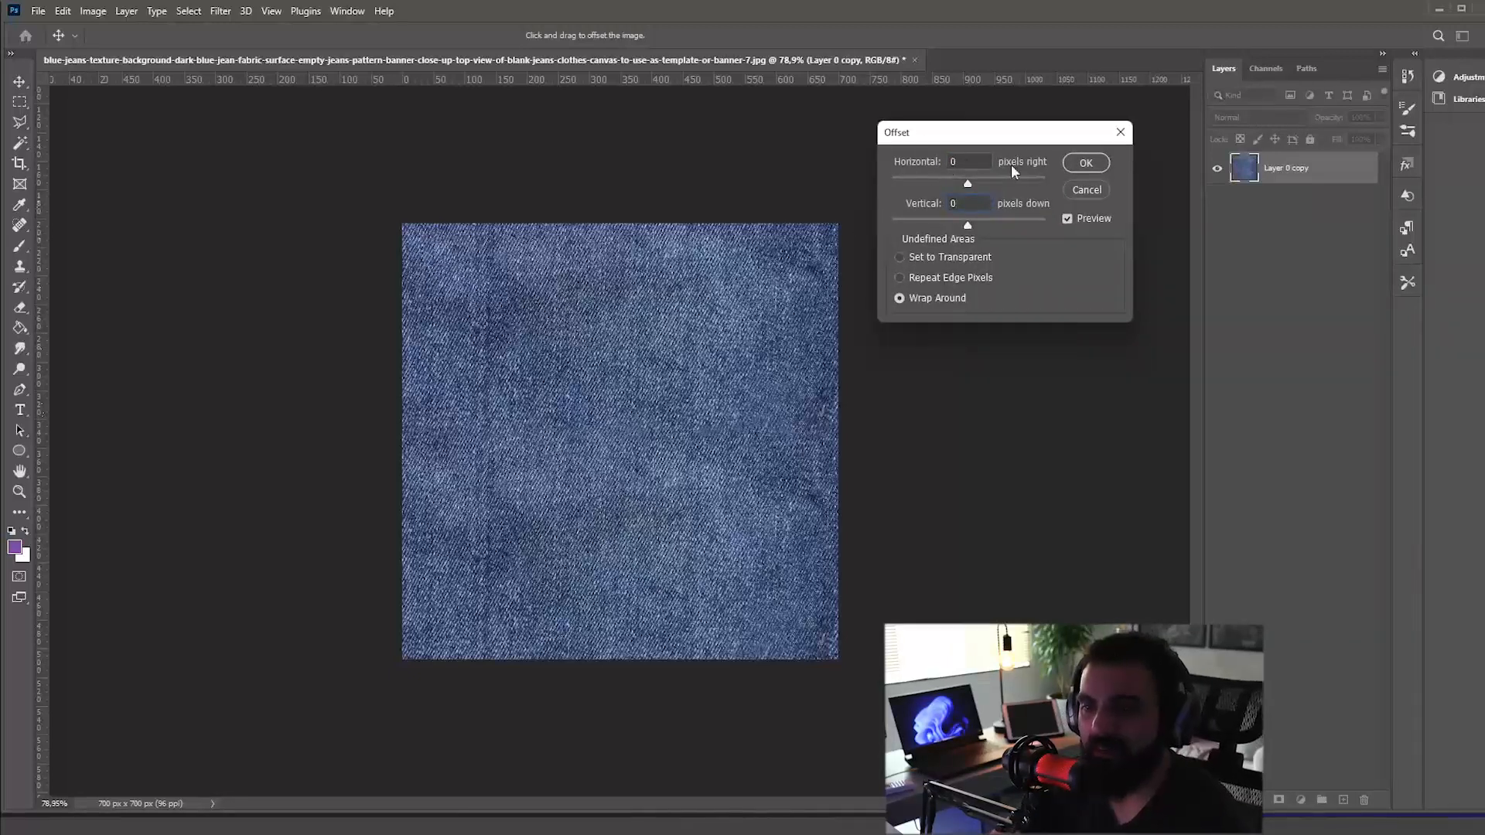
left_click(973, 183)
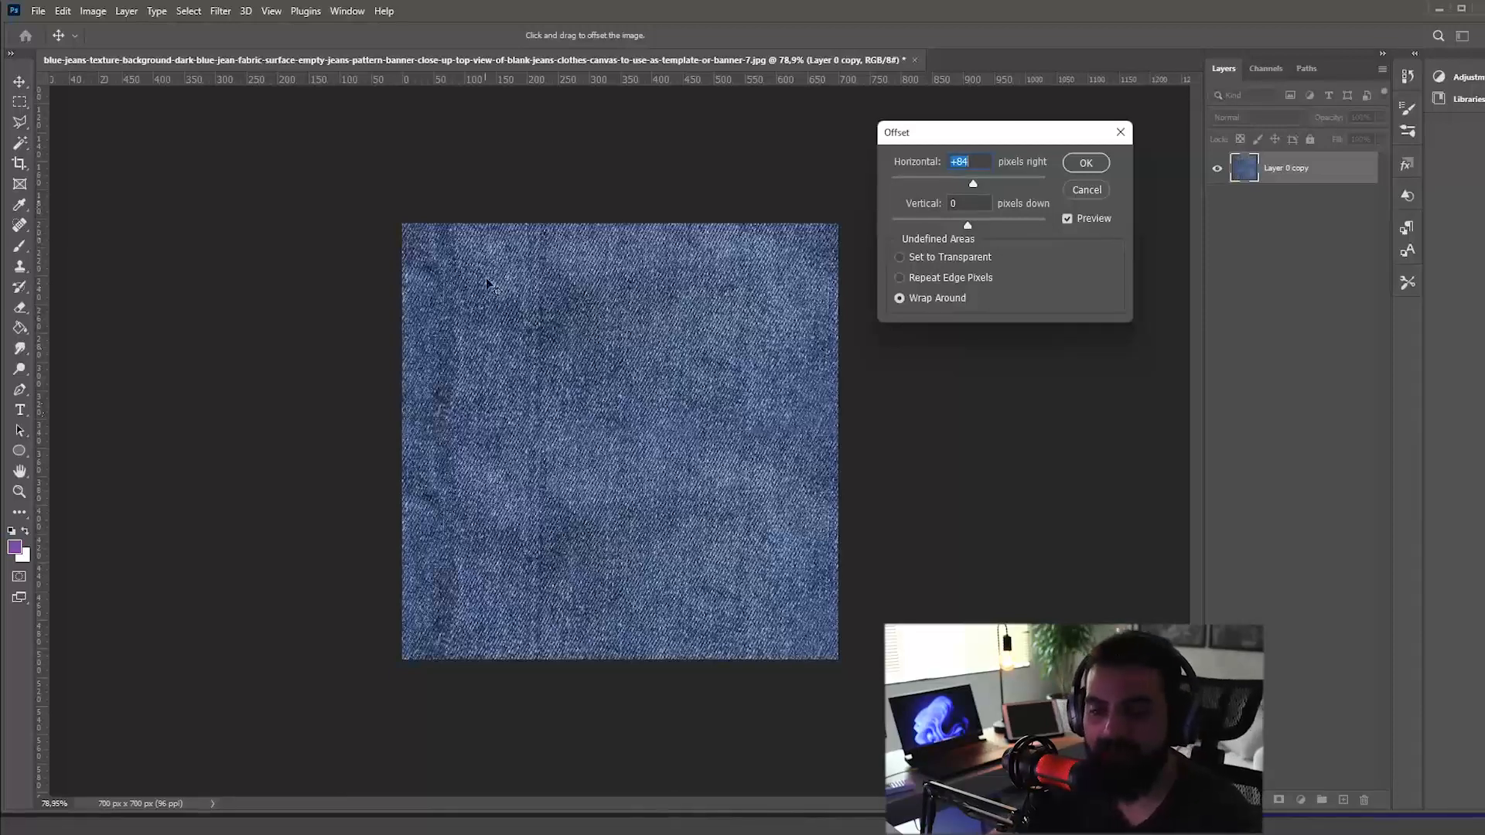
Step: Annotate the wrapped denim edges on a screen capture overlay, then reset the horizontal offset to 0 pixels
key("Print")
left_click_drag(322, 179, 1161, 729)
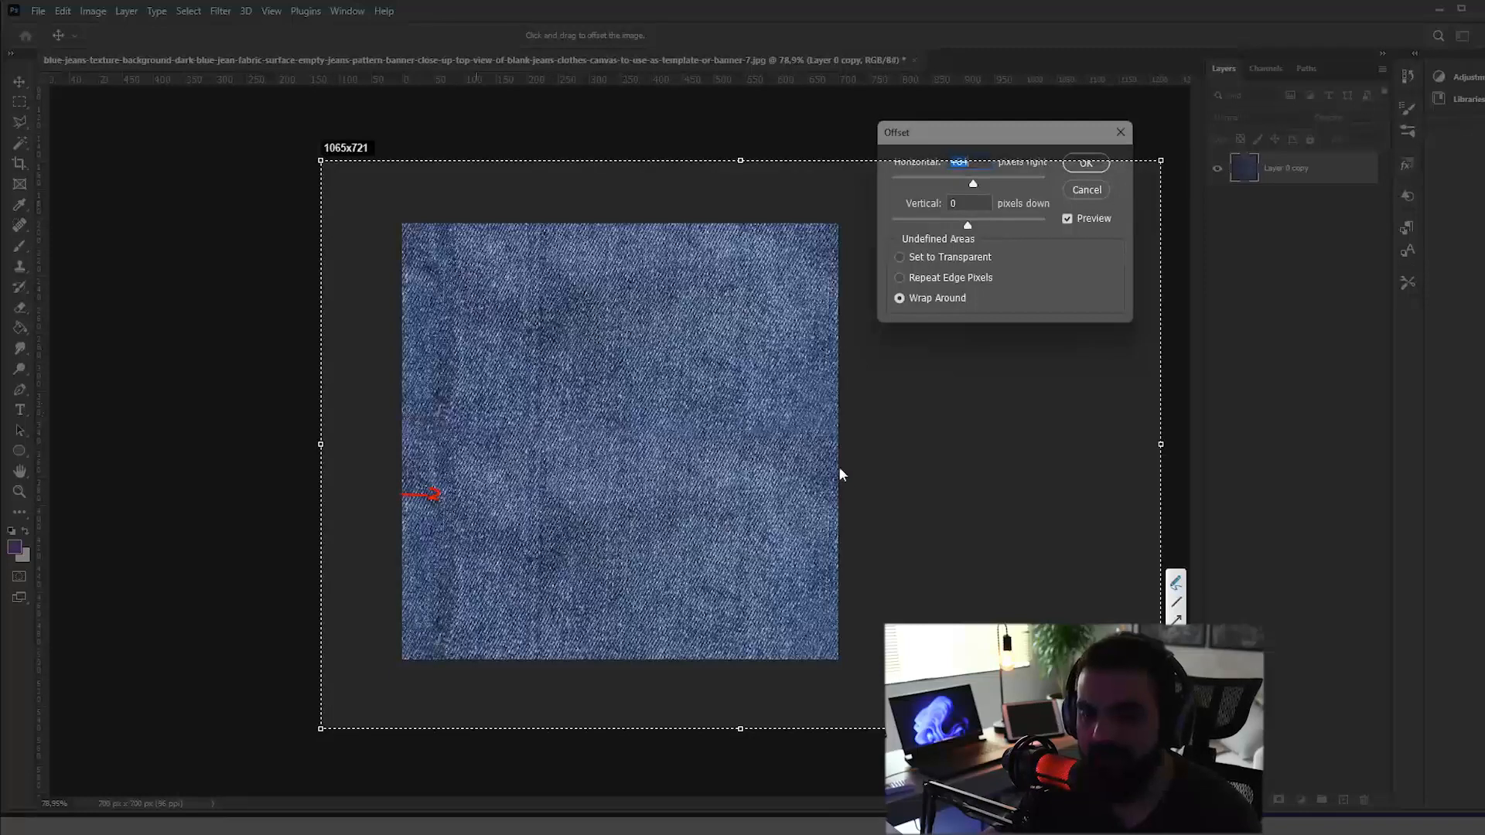
mouse_move(841, 475)
left_mouse_down()
mouse_move(883, 541)
mouse_move(713, 666)
mouse_move(381, 598)
mouse_move(335, 493)
mouse_move(379, 506)
left_mouse_up()
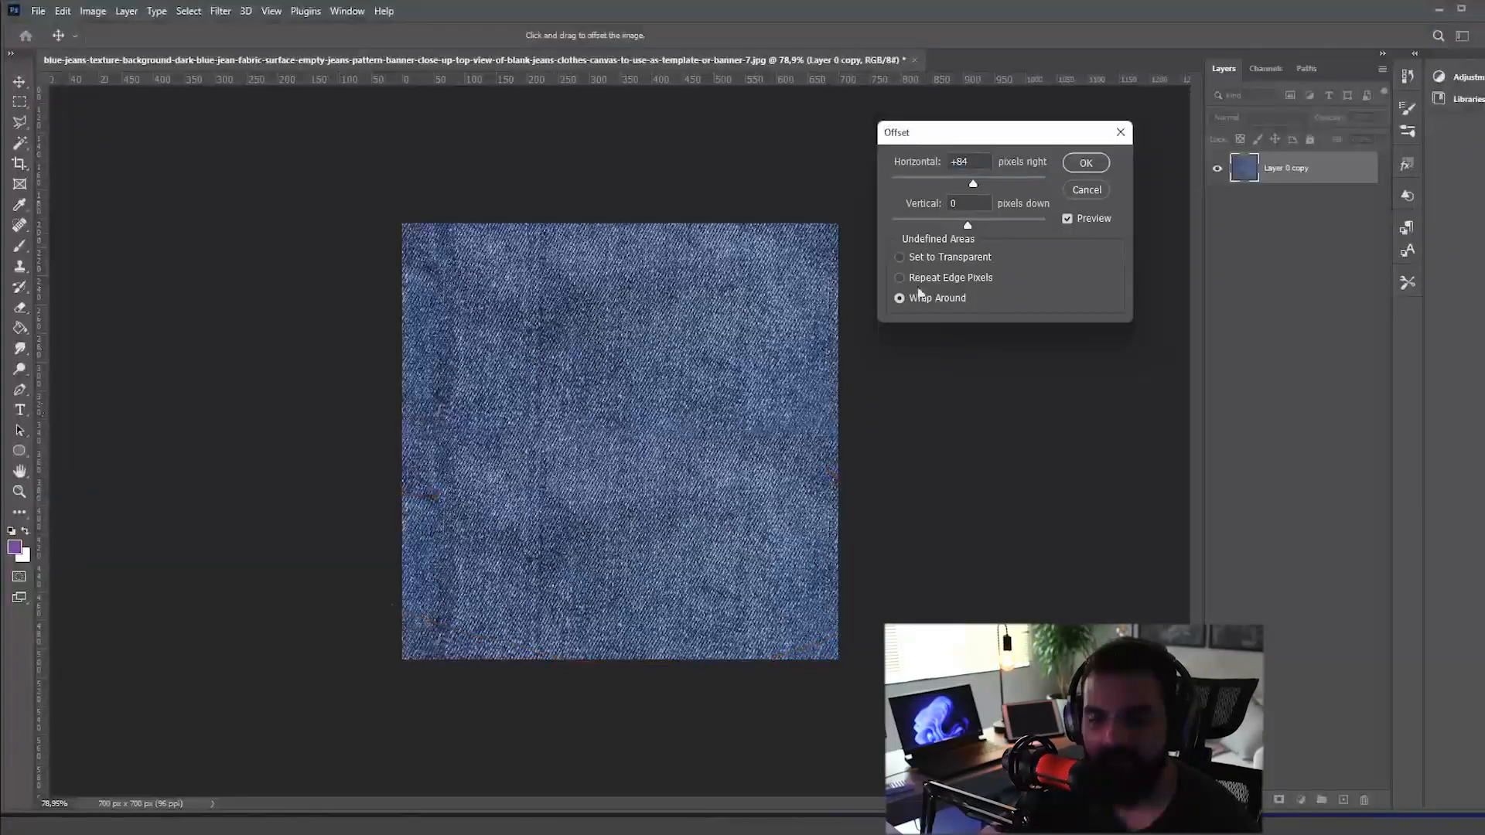
left_click_drag(976, 183, 990, 184)
type("0")
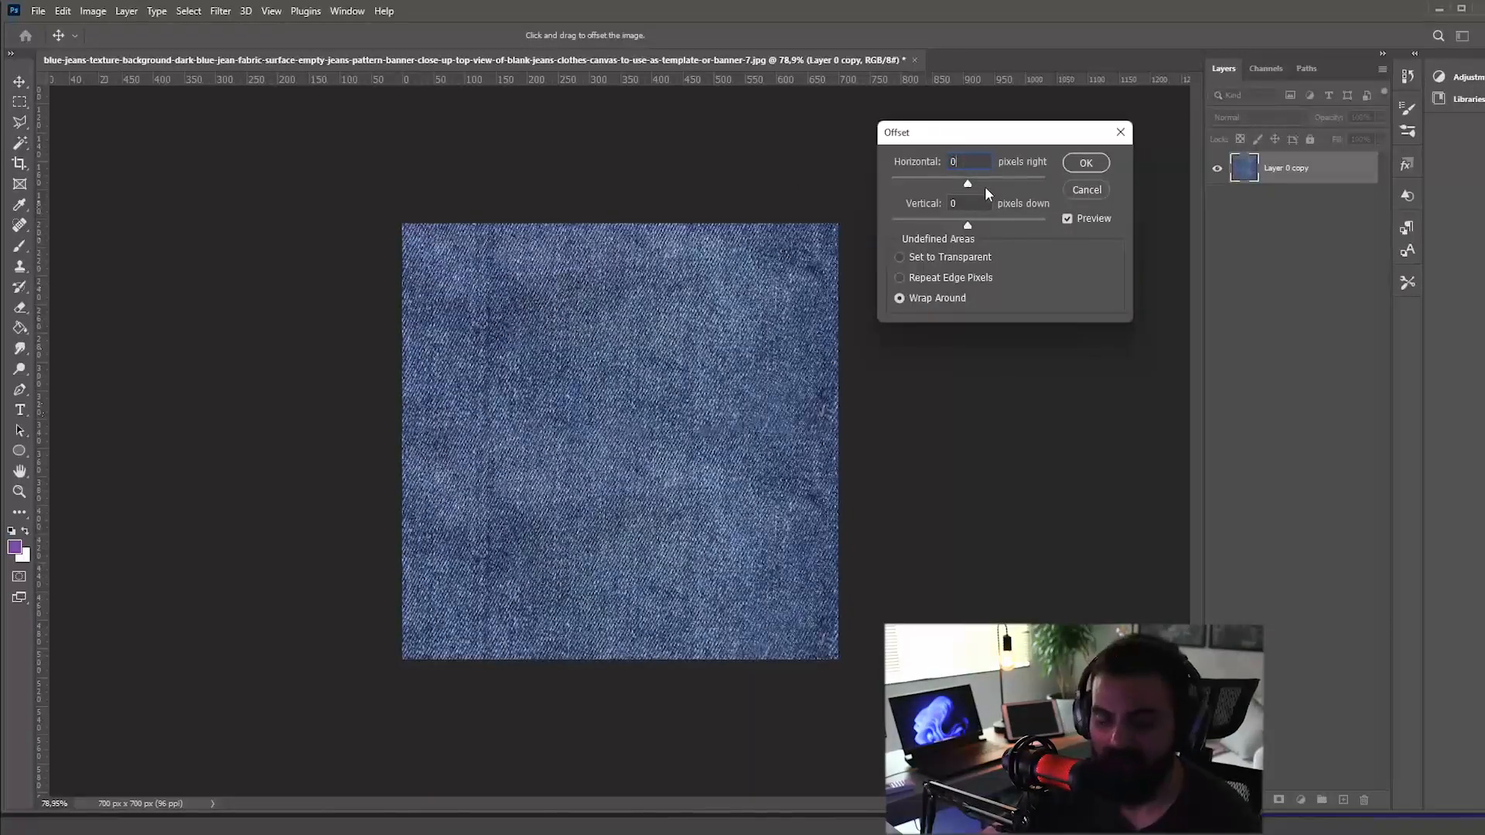
Step: Set the horizontal offset to 349 pixels so the denim's side seam sits near the middle of the canvas
left_click_drag(1006, 147, 1000, 149)
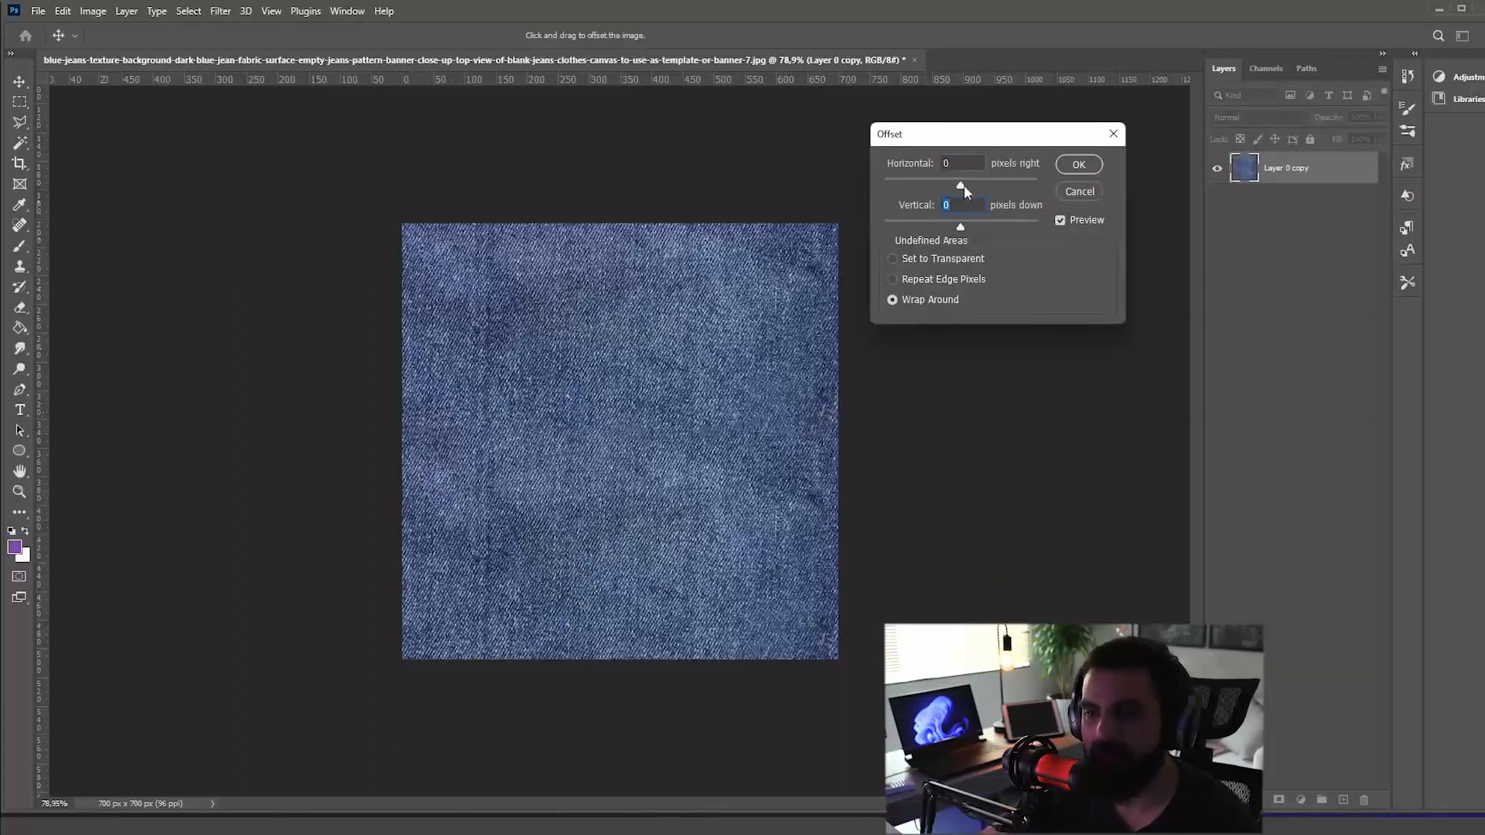
left_click_drag(964, 184, 976, 186)
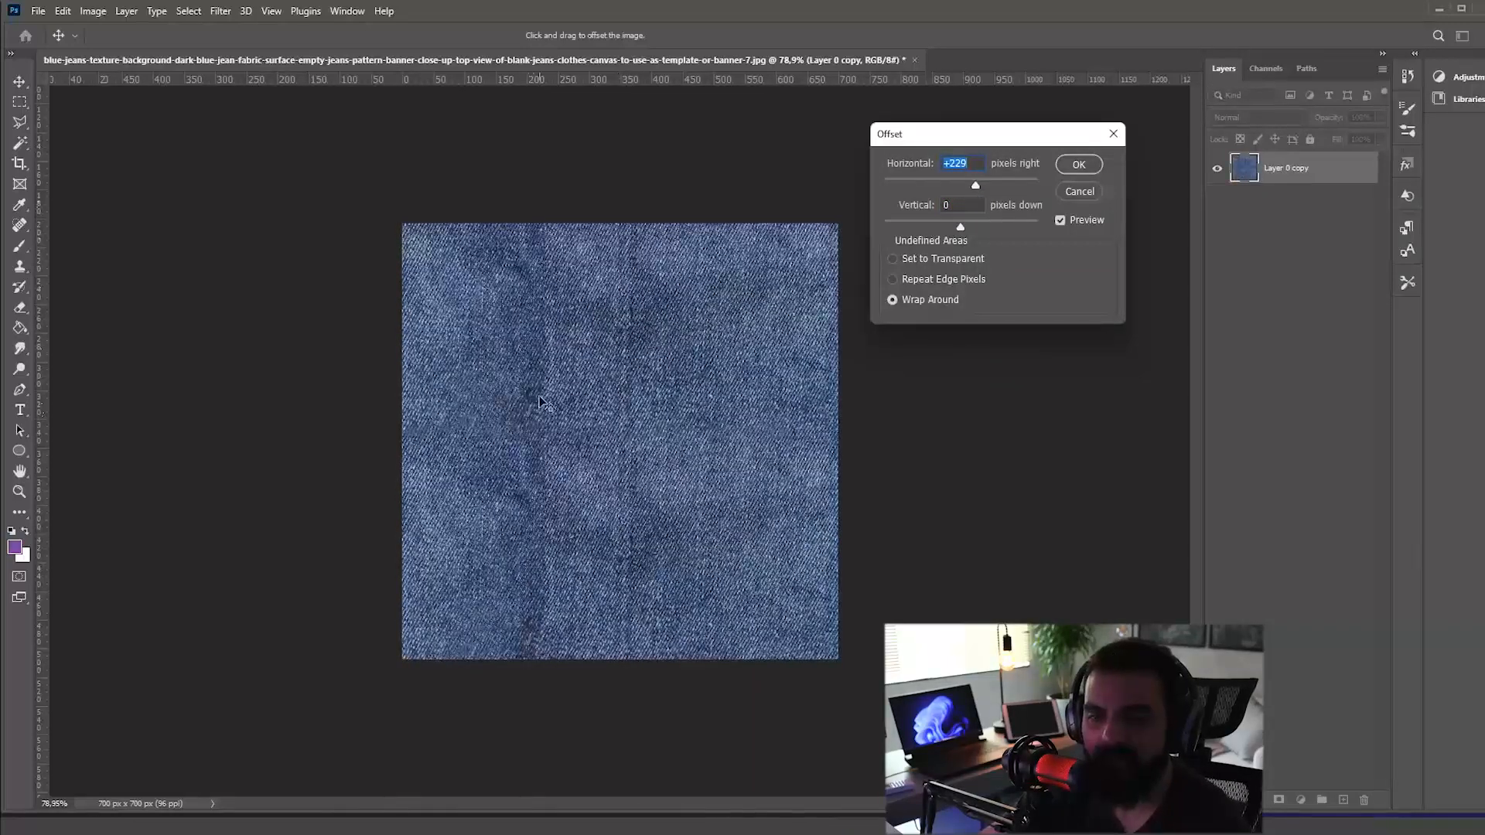
left_click_drag(975, 185, 985, 187)
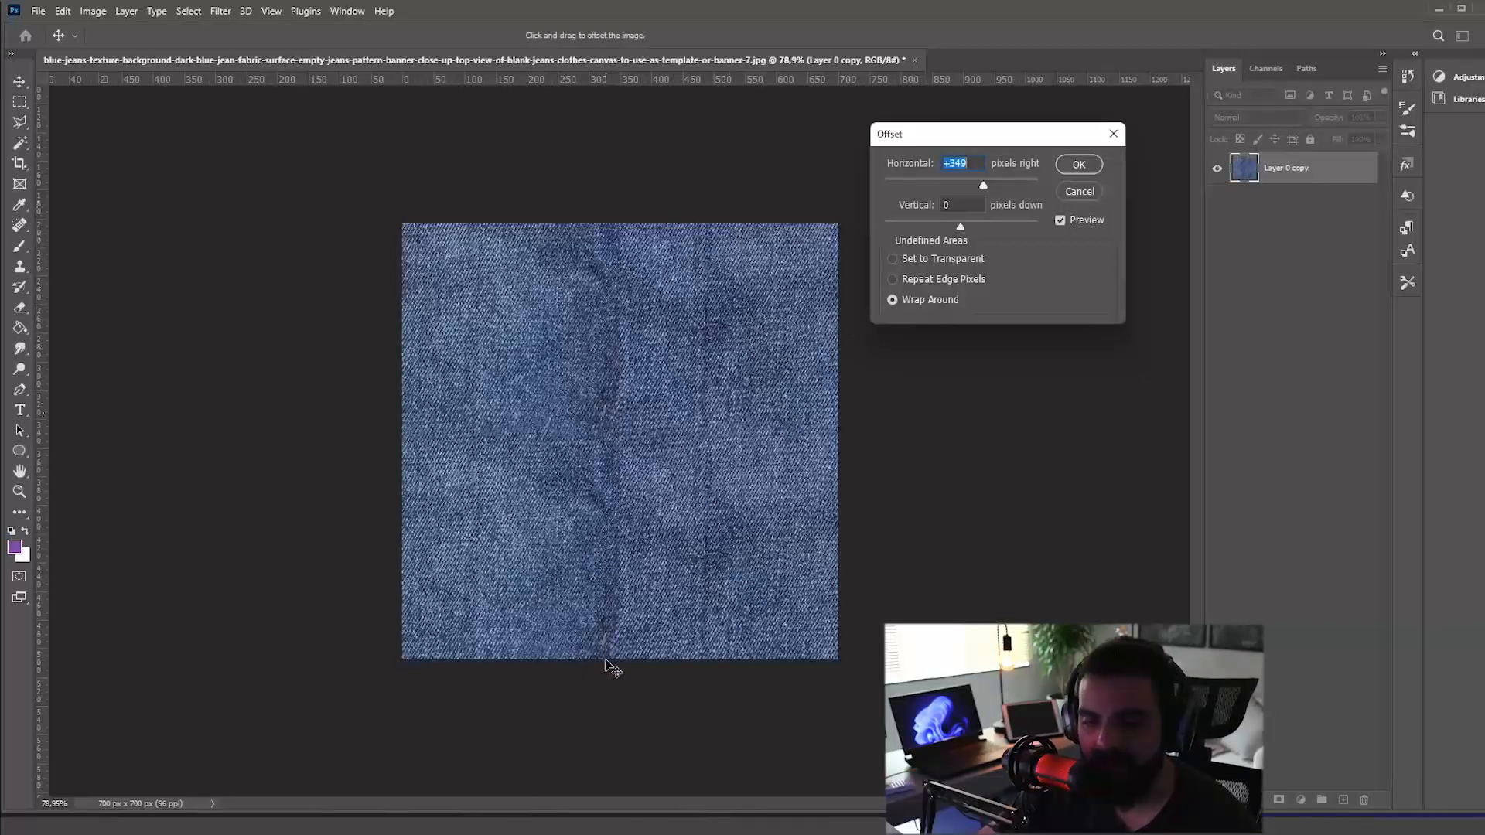
Step: Try vertical offsets of 361 and 120 pixels, reset to 0, then wrap the denim downward and apply the Offset filter
left_click_drag(964, 231, 991, 230)
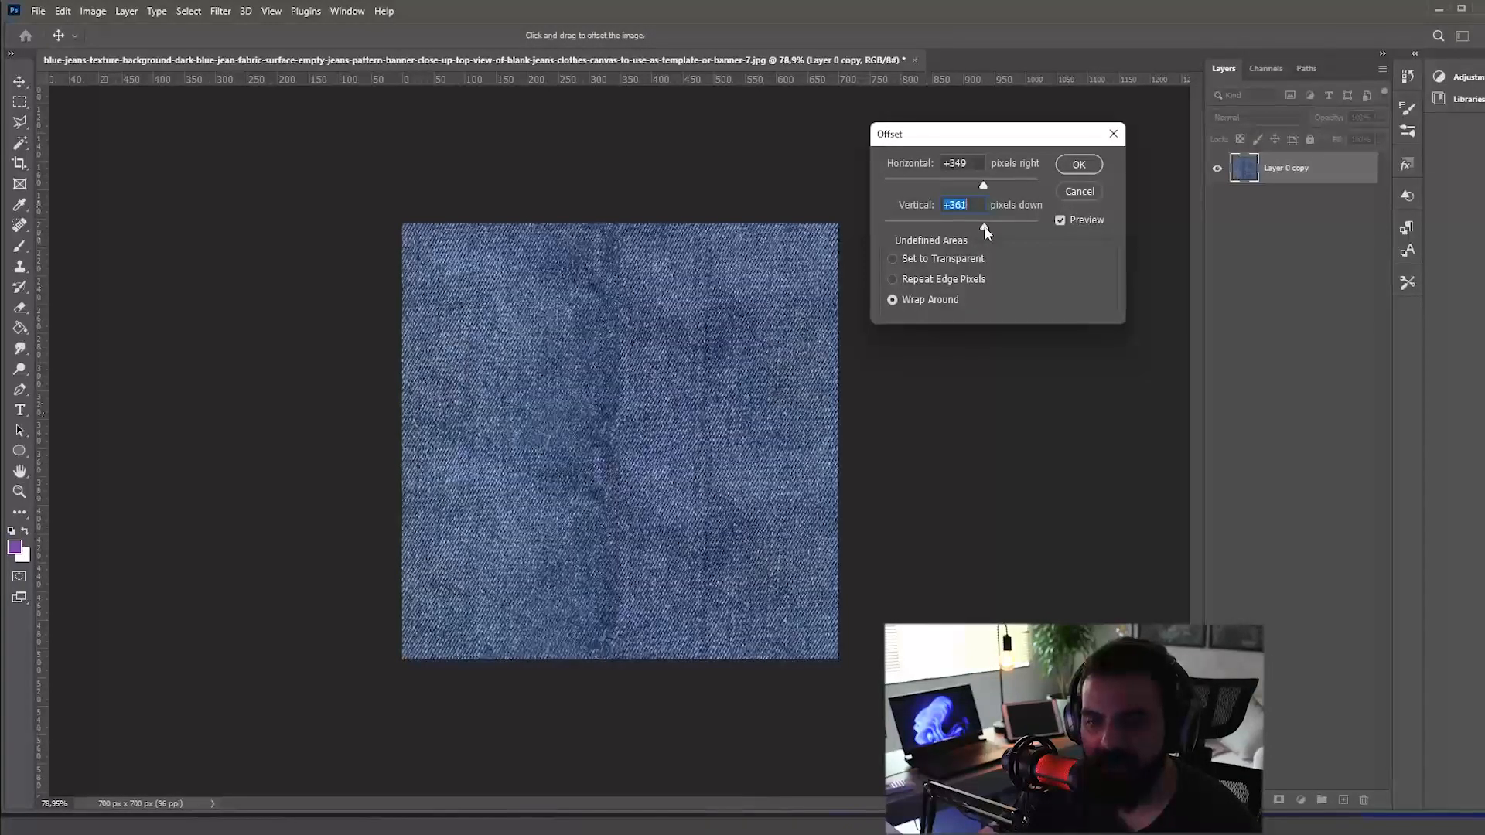
left_click_drag(995, 225, 969, 227)
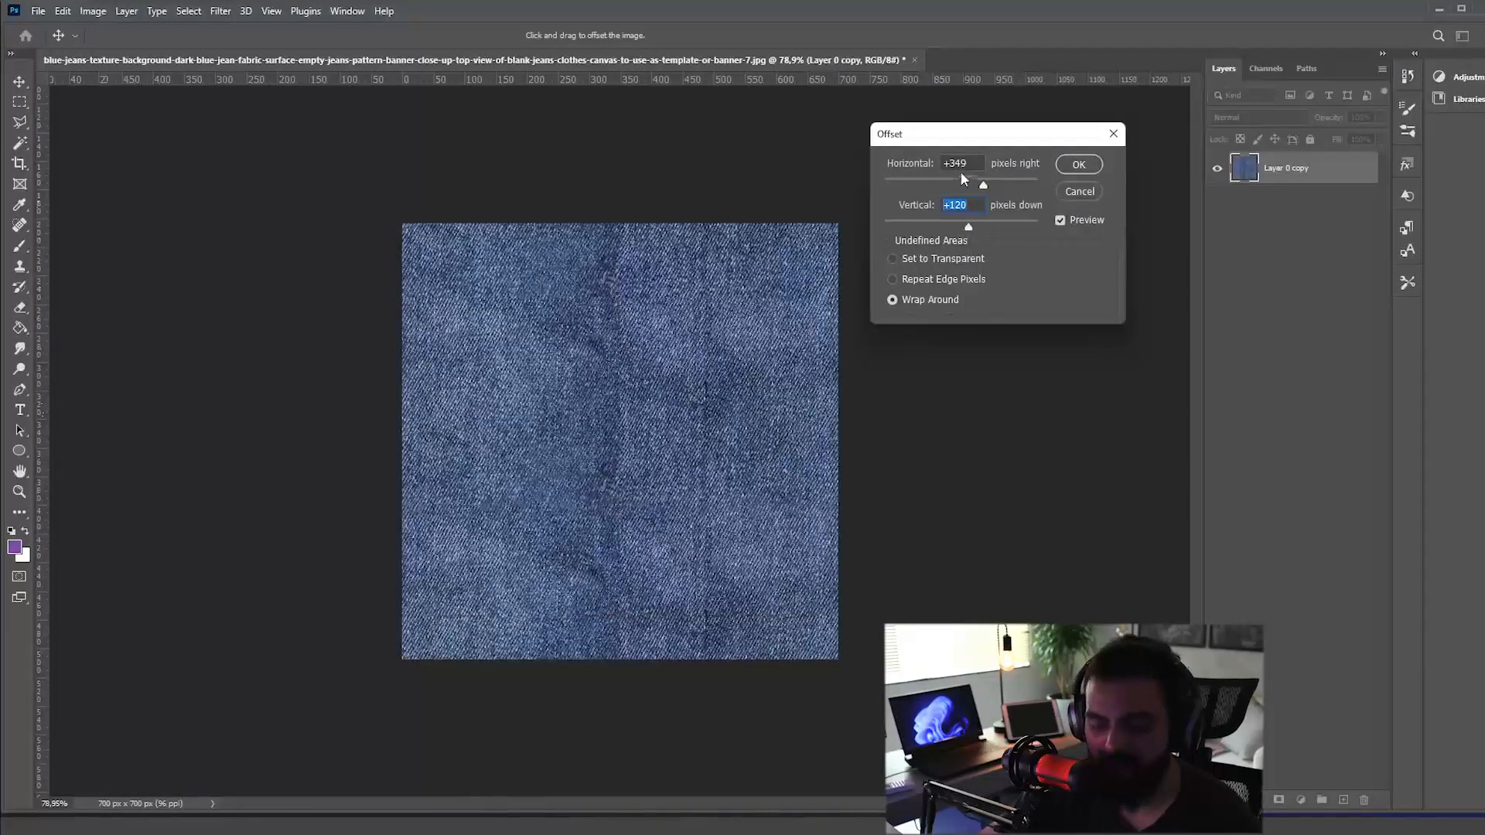
type("0")
key("Tab")
key("Tab")
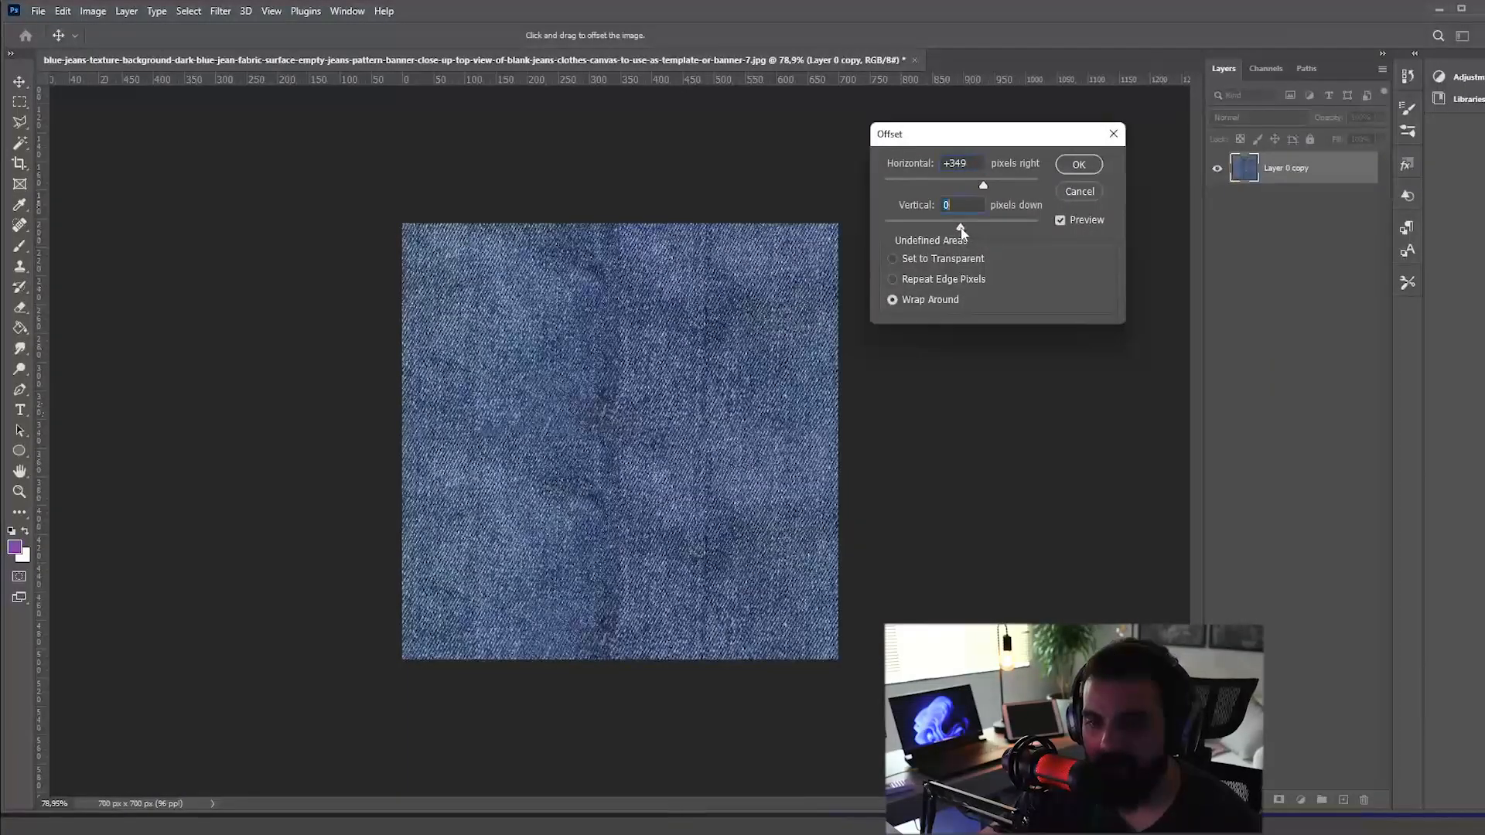
left_click_drag(960, 228, 995, 233)
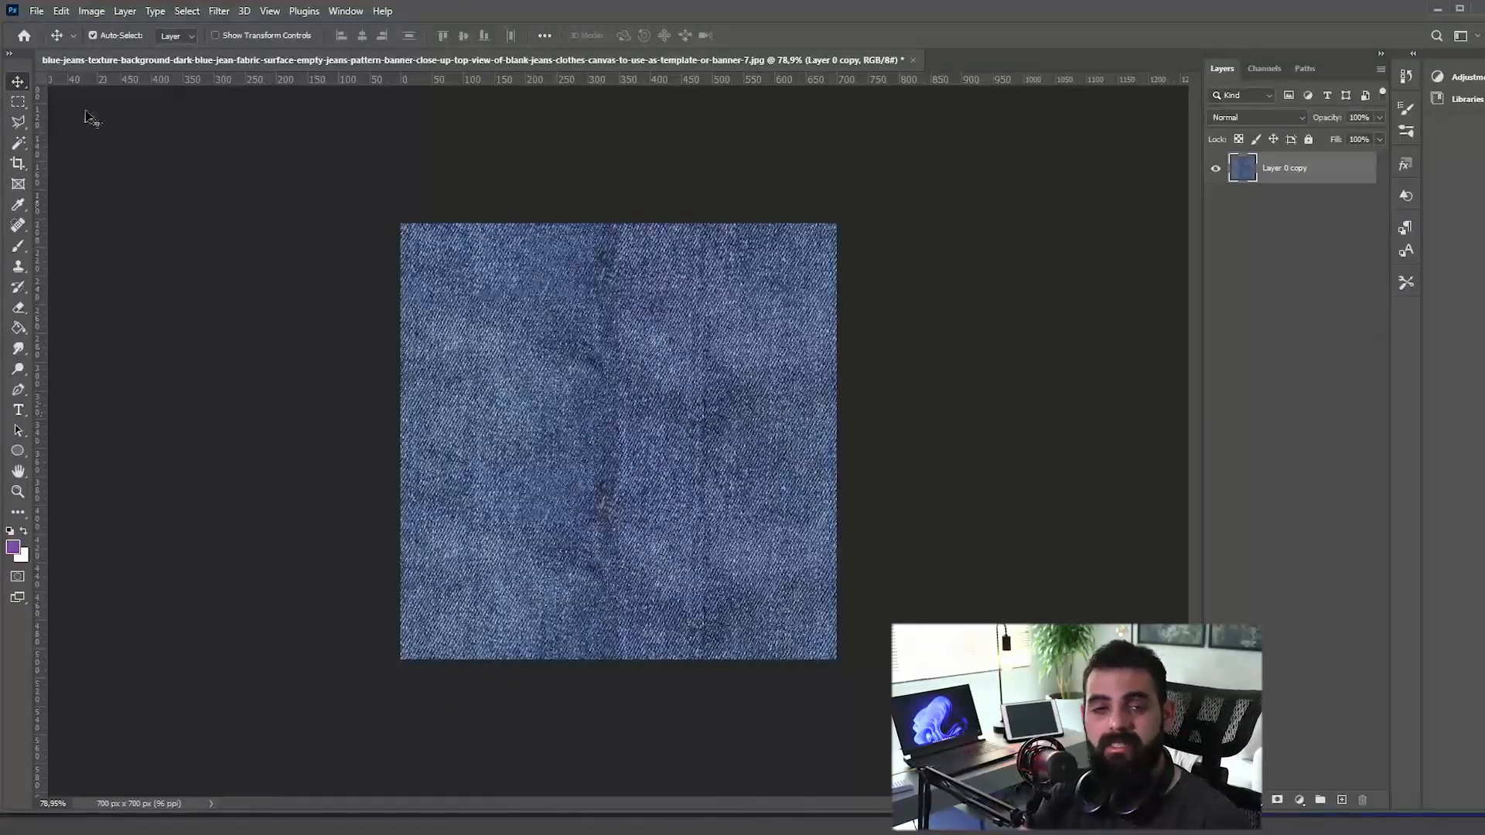
Step: Choose the Clone Stamp tool for the denim seam and enlarge its brush to 97 px
key("ctrl+plus")
key("ctrl+plus")
key("ctrl+plus")
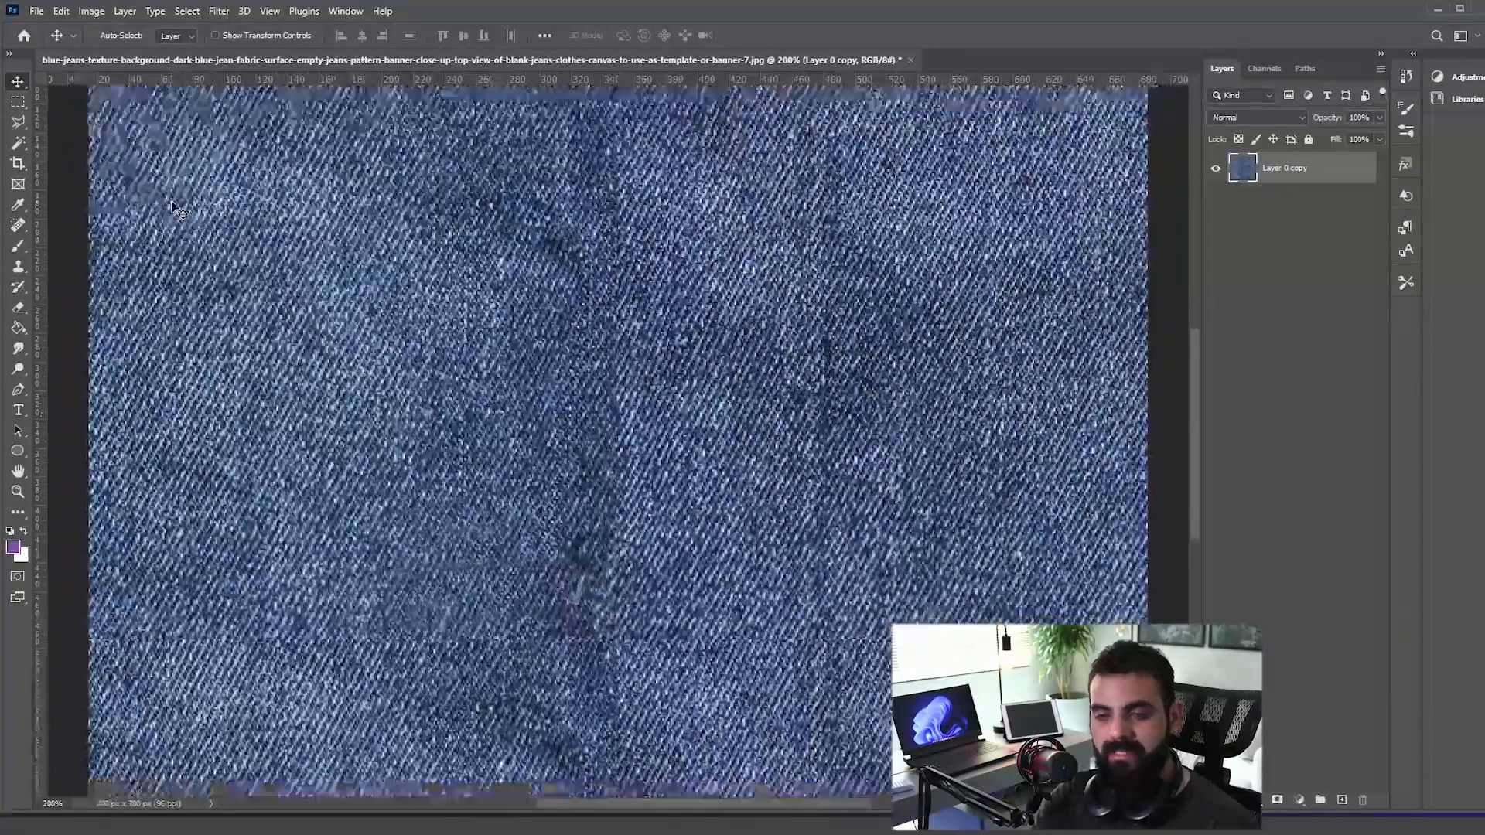
key("ctrl+minus")
key("ctrl+0")
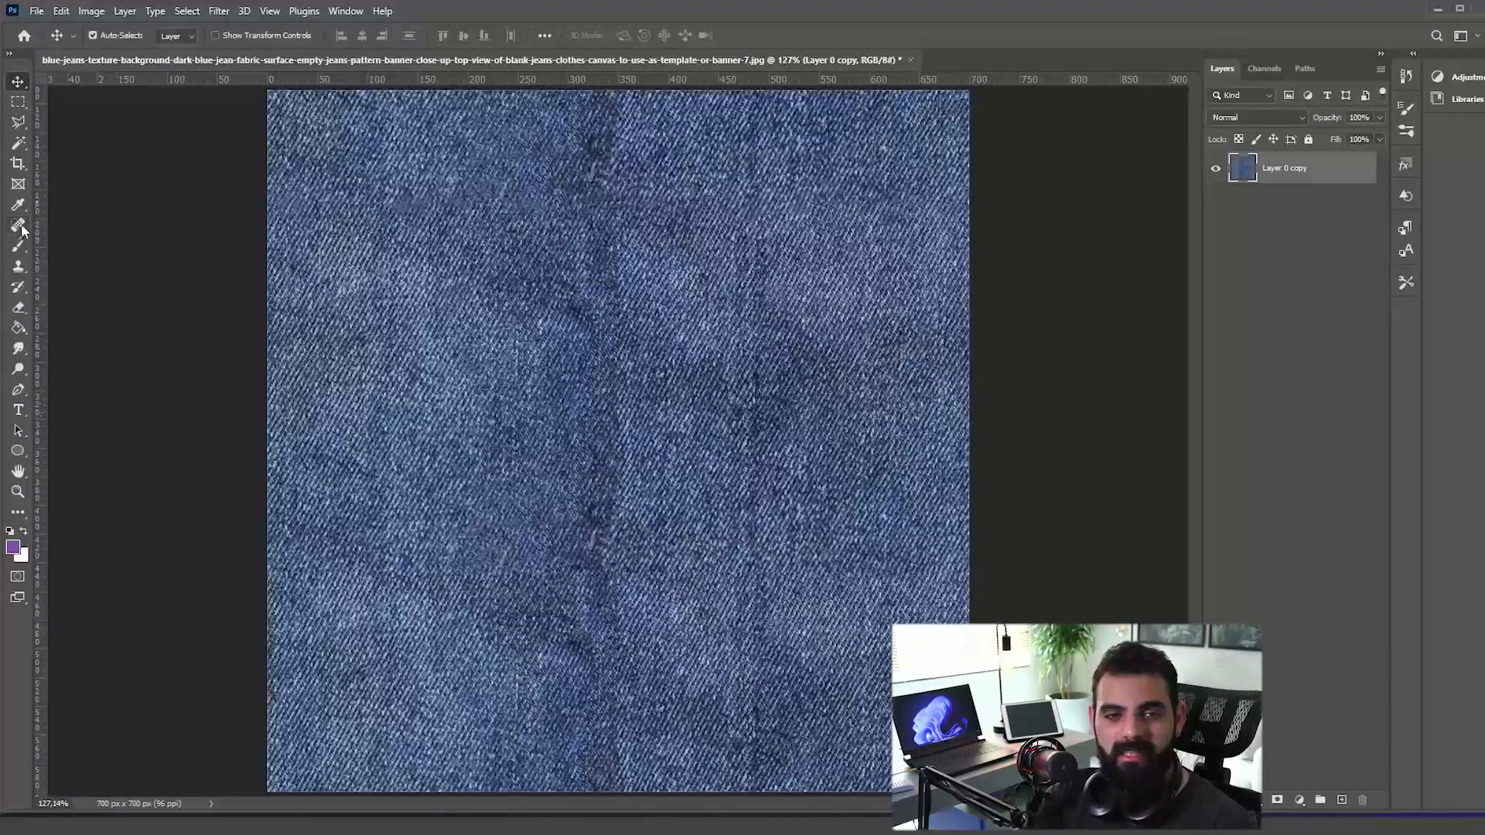
left_click(20, 267)
mouse_move(654, 250)
left_mouse_down()
mouse_move(710, 278)
mouse_move(686, 254)
left_mouse_up()
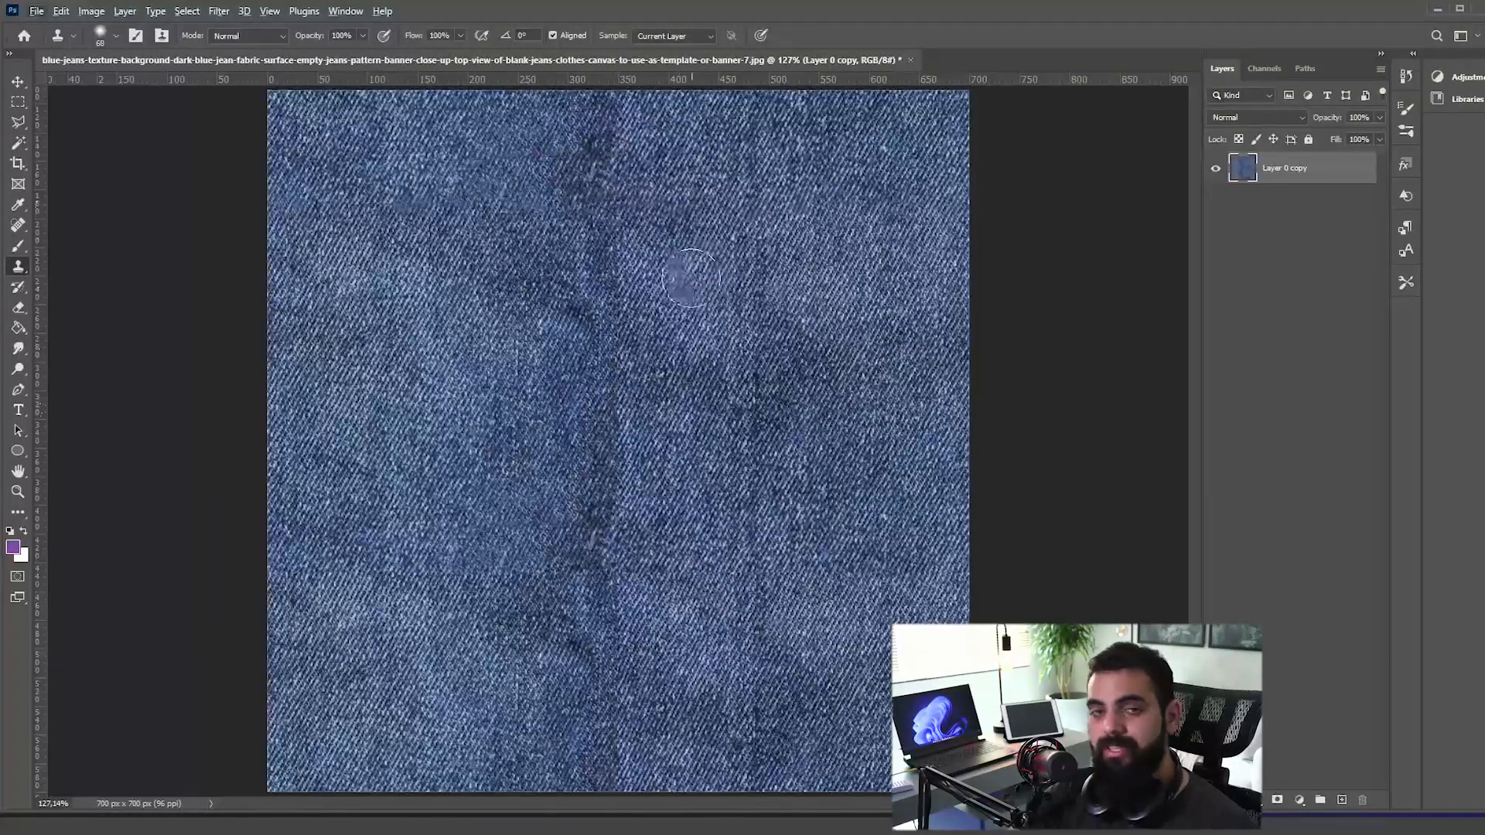
left_click_drag(678, 280, 691, 281)
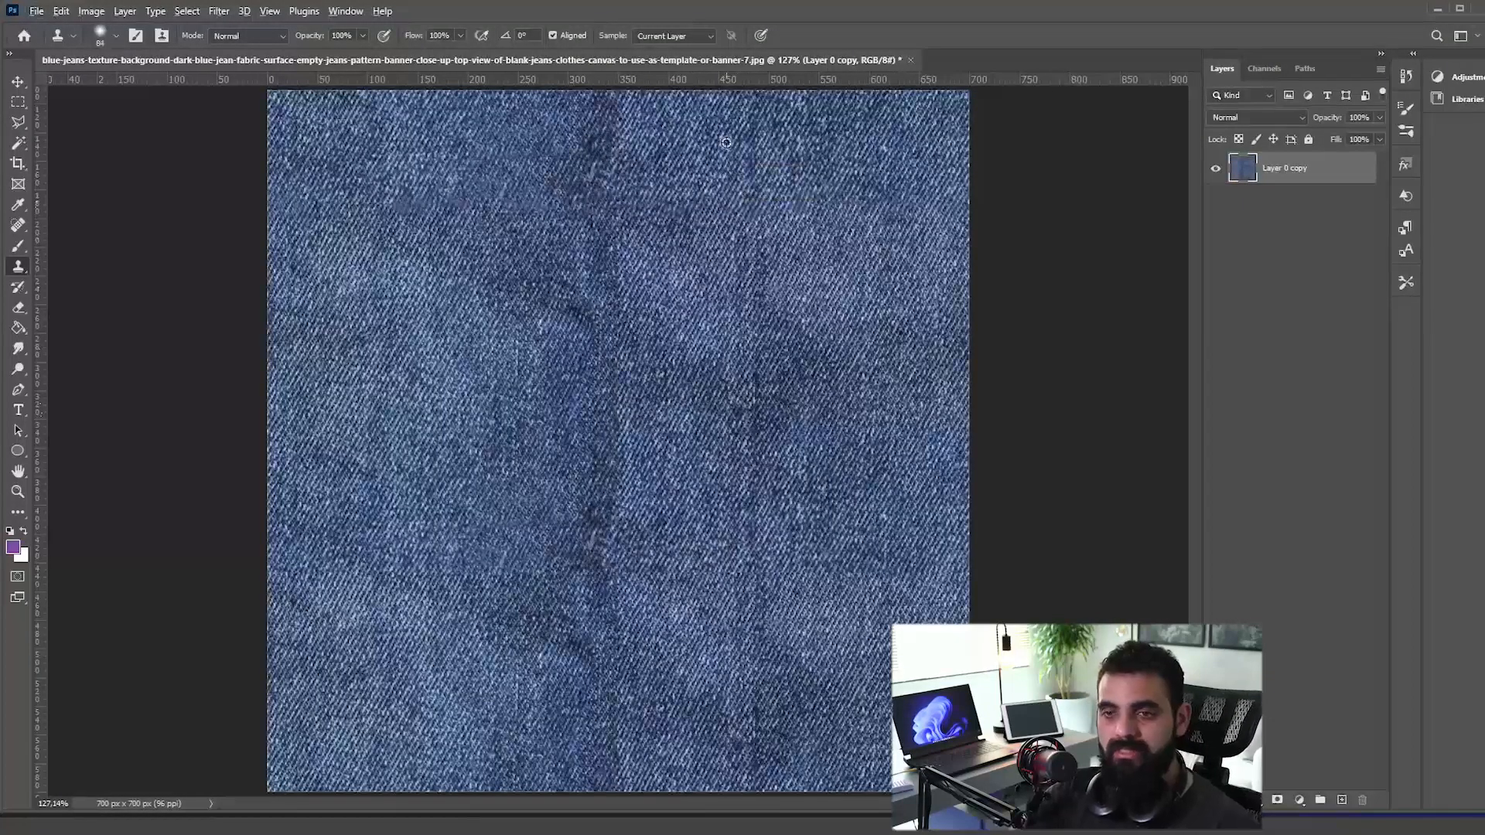
mouse_move(510, 281)
left_mouse_down()
mouse_move(524, 161)
mouse_move(519, 230)
left_mouse_up()
left_click_drag(508, 453, 534, 534)
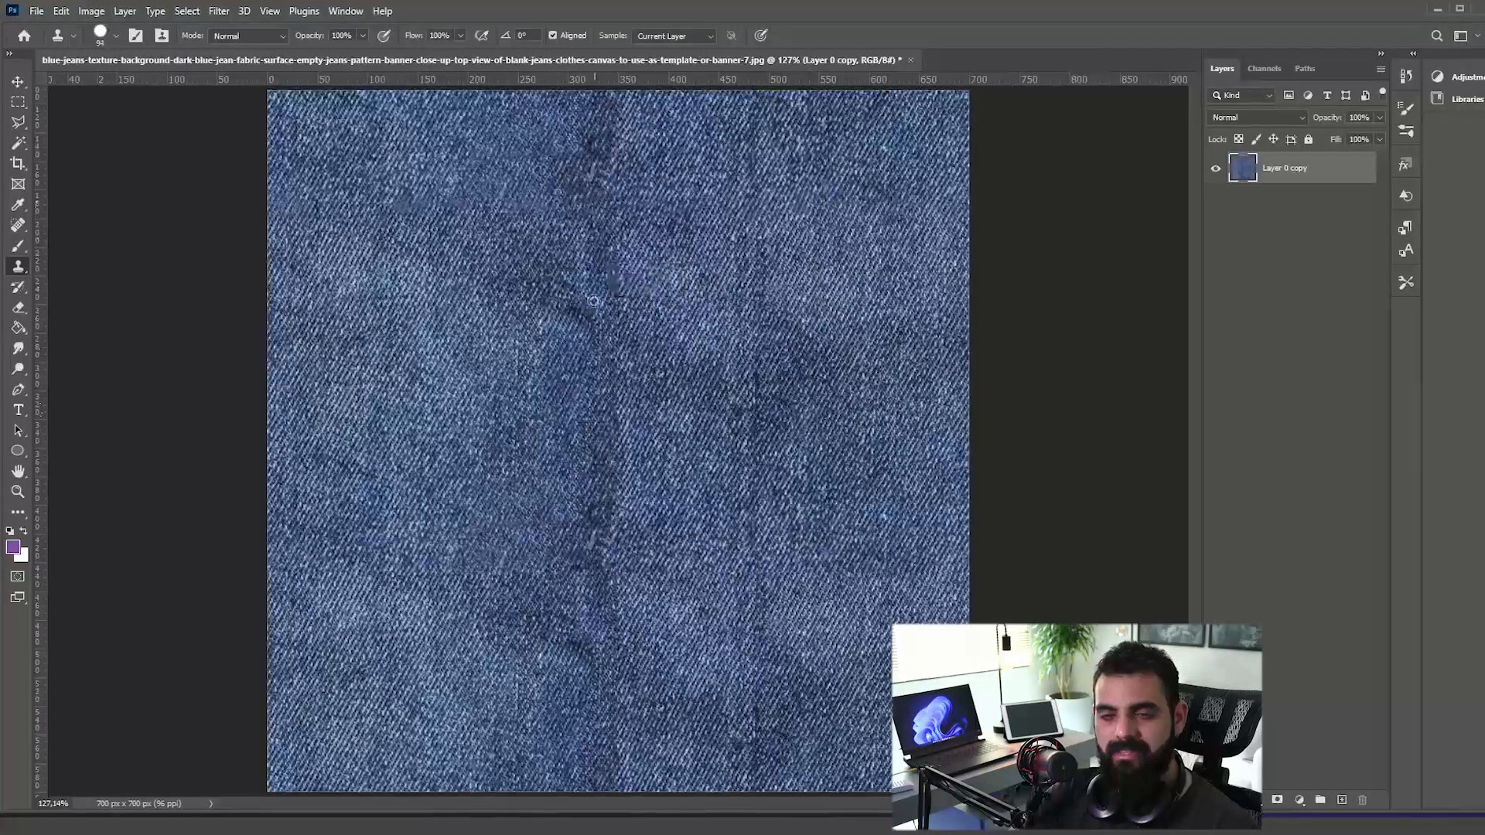
mouse_move(588, 302)
left_mouse_down()
mouse_move(583, 367)
mouse_move(621, 328)
left_mouse_up()
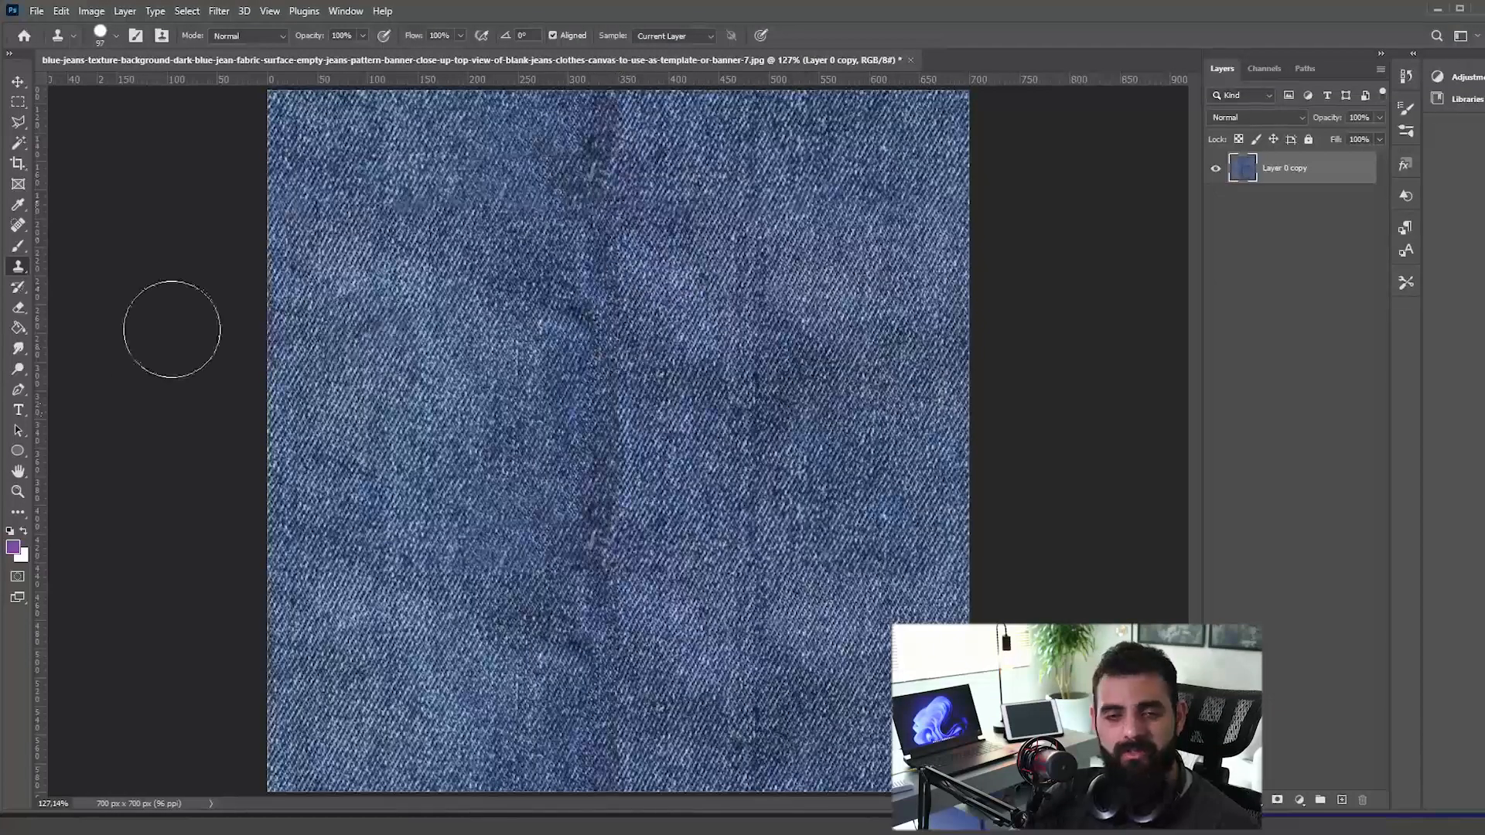
left_click(19, 226)
left_click(17, 268)
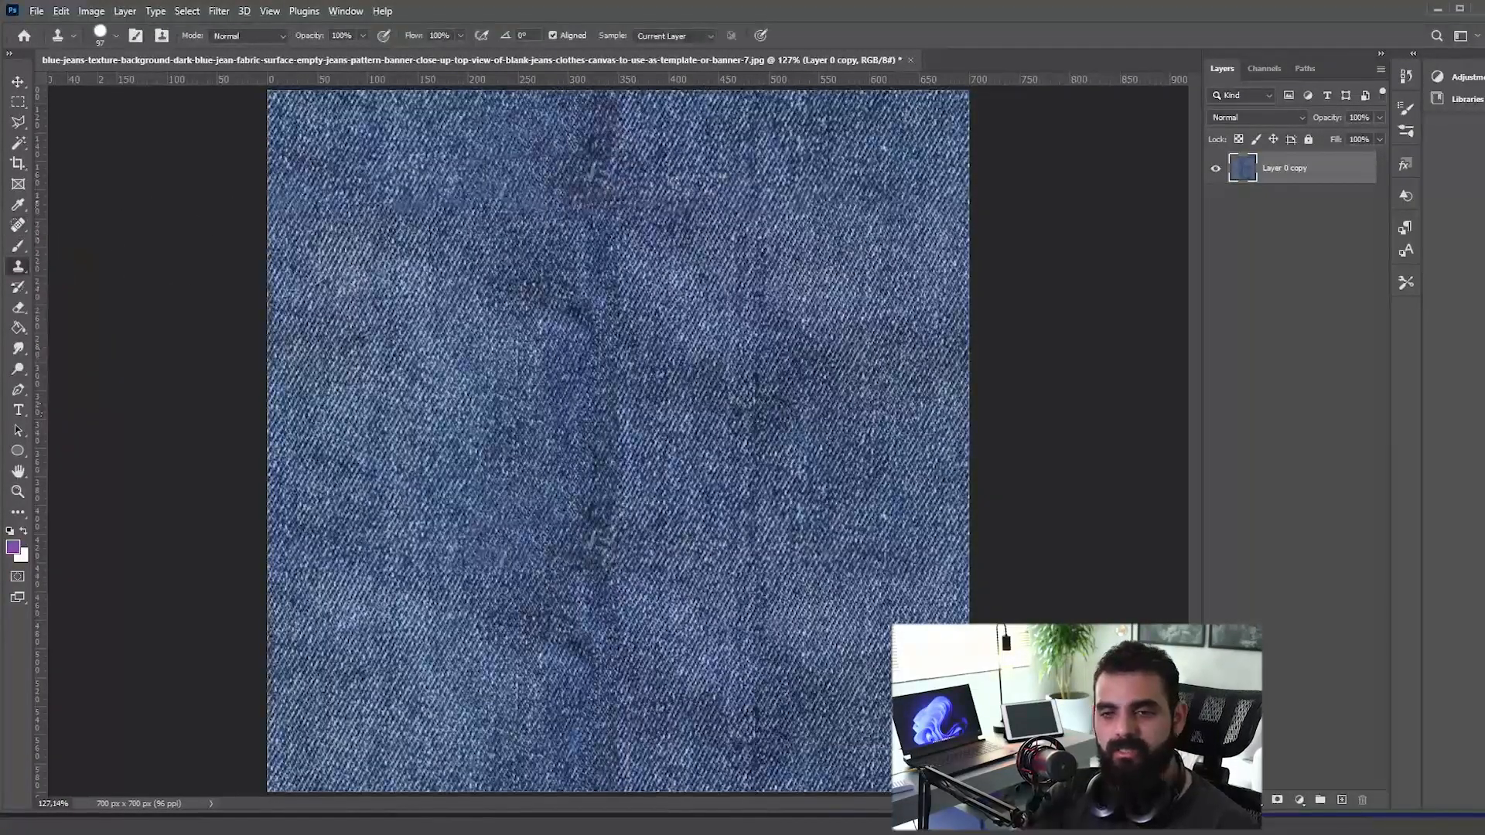
Step: Set the clone brush to 76 px, sample clean denim right of the vertical seam, and paint over the seam along its full height
left_click_drag(704, 138, 687, 139)
key("bracketright")
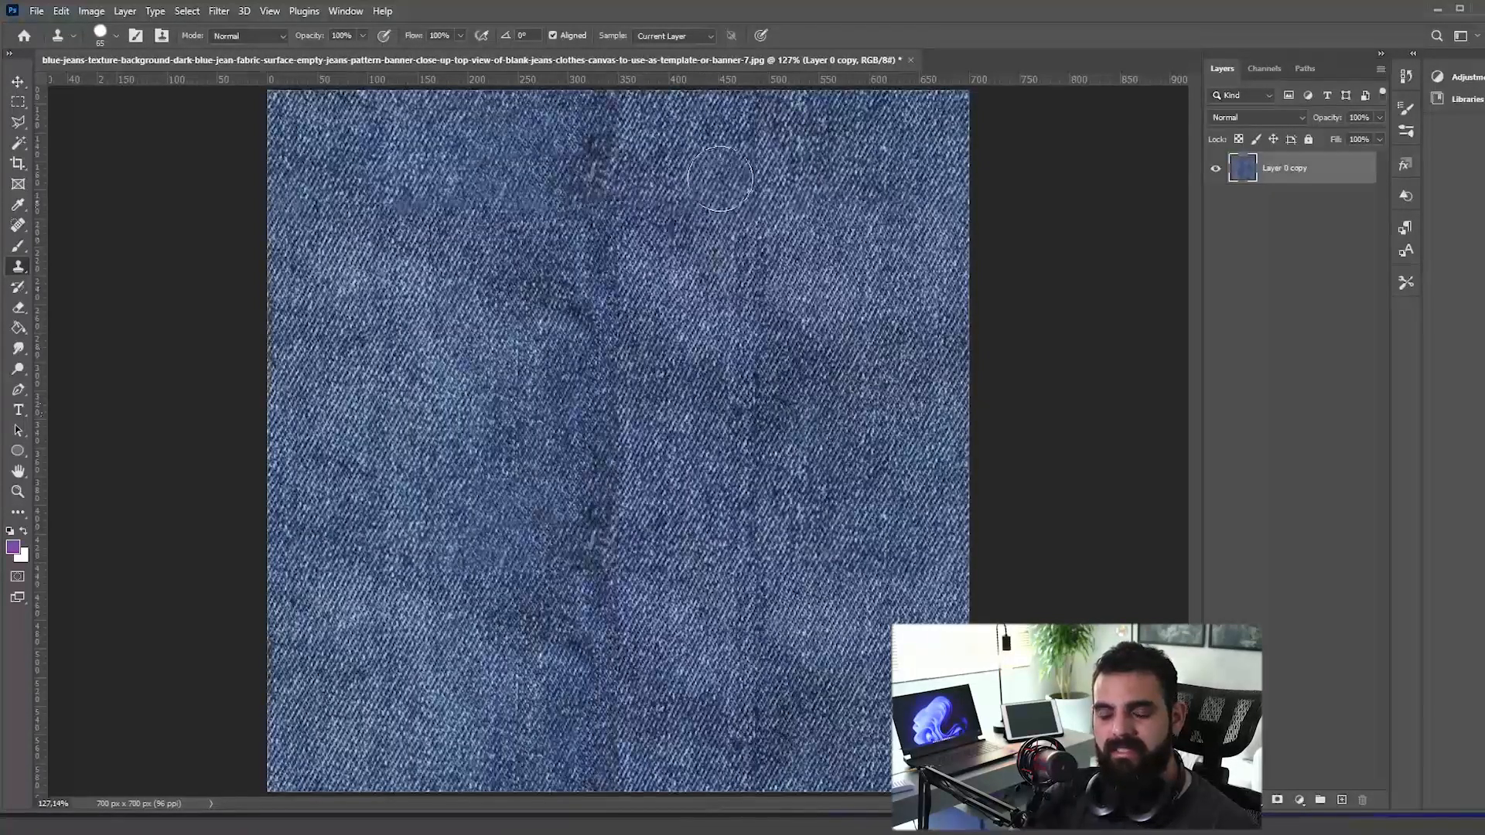
left_click(693, 282, "alt")
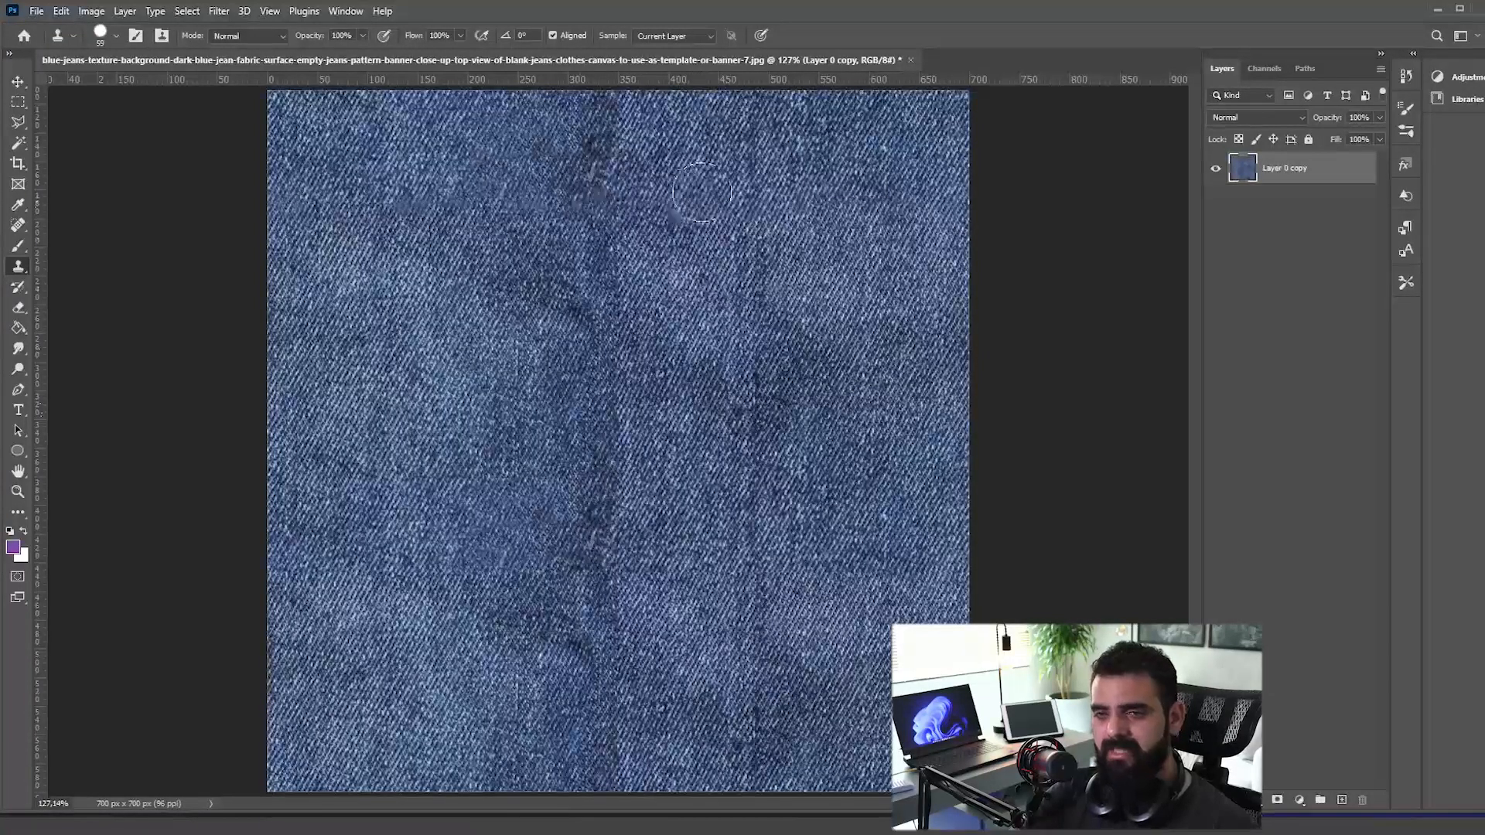
left_click_drag(701, 193, 697, 193)
left_click_drag(809, 233, 815, 234)
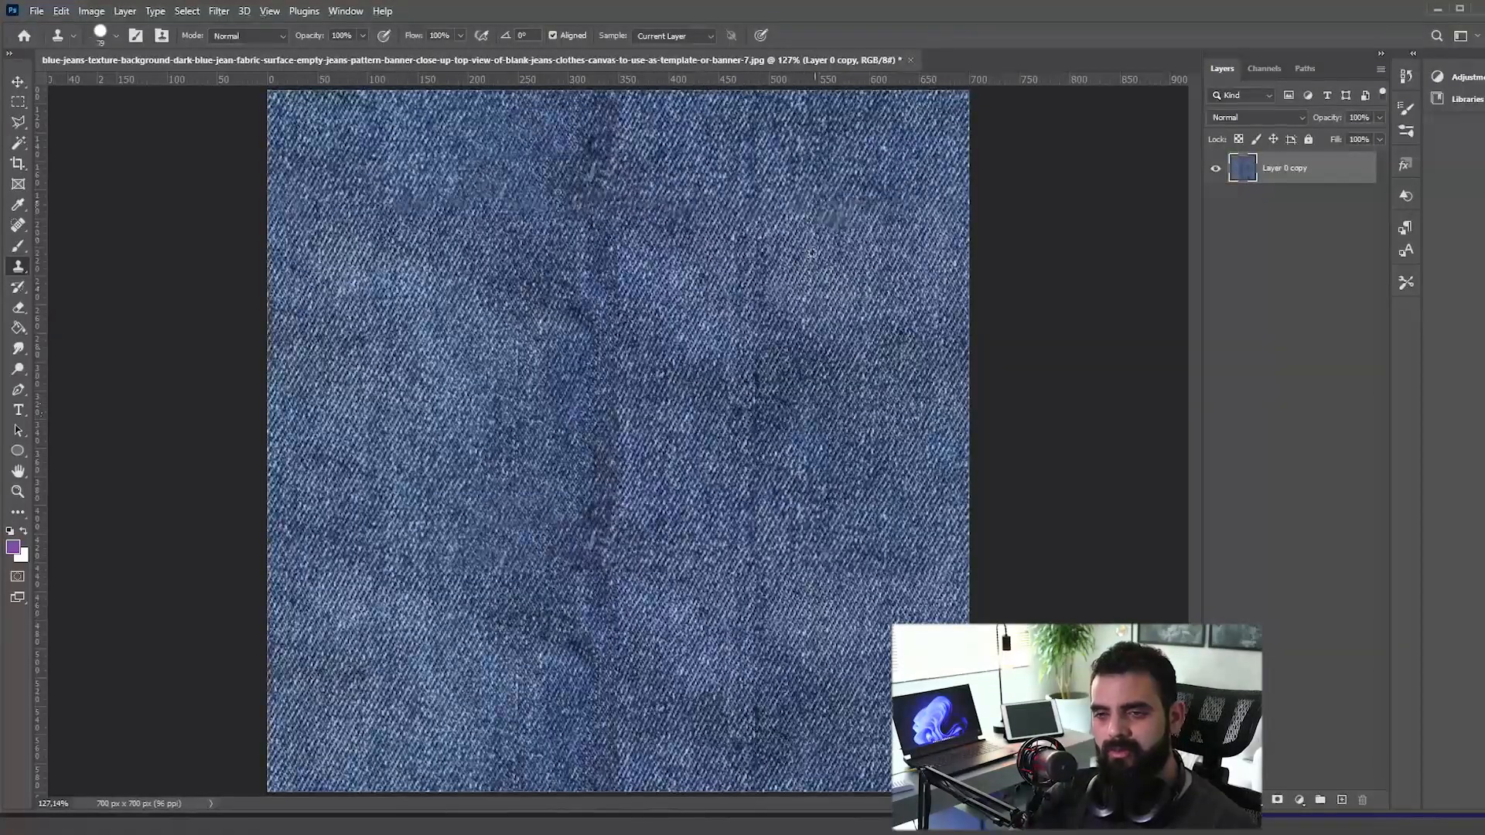
left_click(675, 146, "alt")
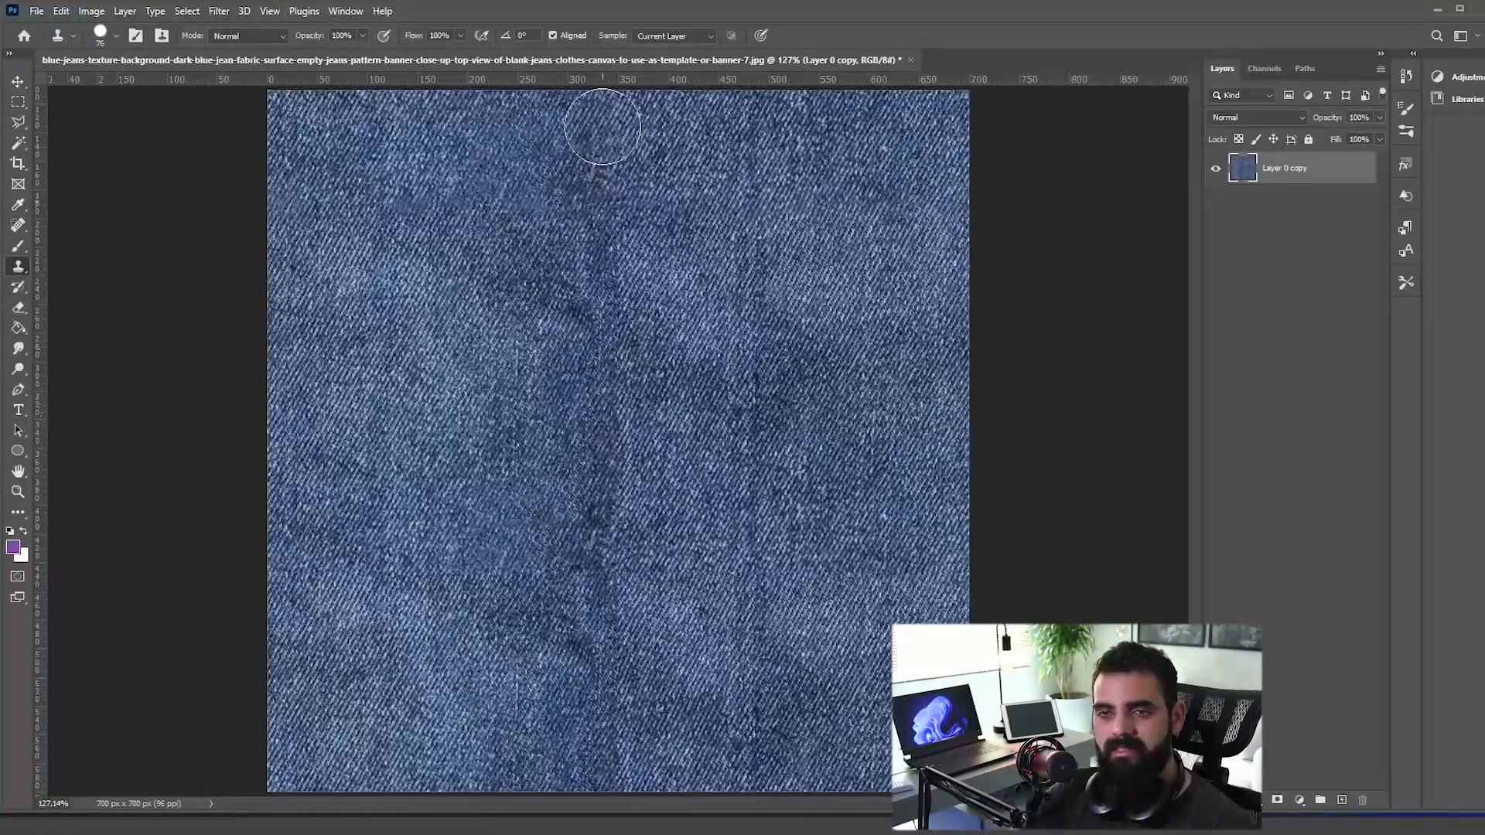
mouse_move(598, 123)
left_mouse_down()
mouse_move(614, 538)
mouse_move(594, 696)
mouse_move(636, 732)
mouse_move(628, 781)
left_mouse_up()
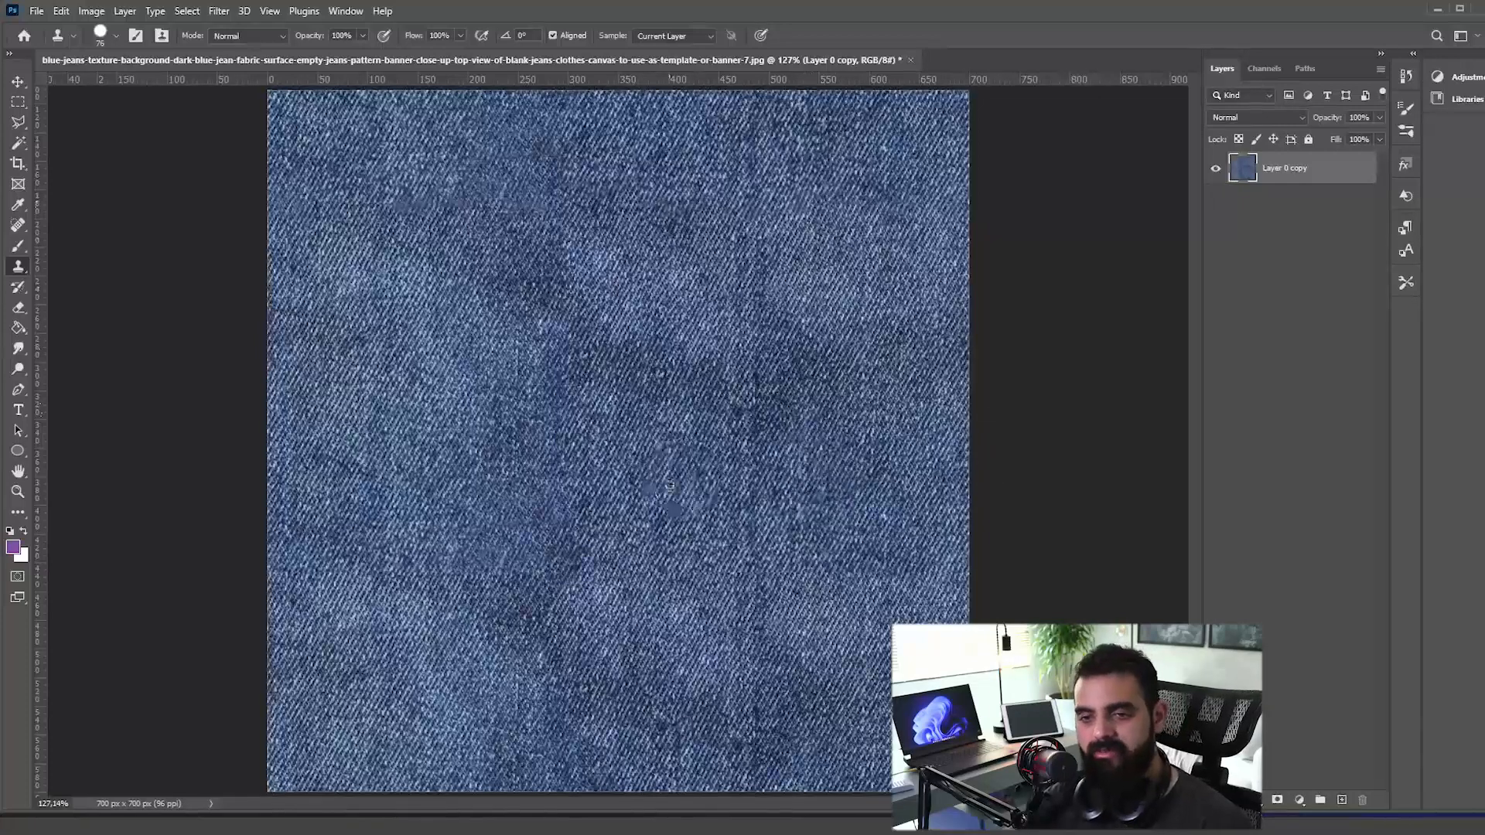
Step: Clone nearby denim over the uneven patches in the lower middle of the texture
left_click(609, 567, "alt")
mouse_move(555, 516)
left_mouse_down()
mouse_move(553, 587)
mouse_move(616, 616)
mouse_move(633, 531)
left_mouse_up()
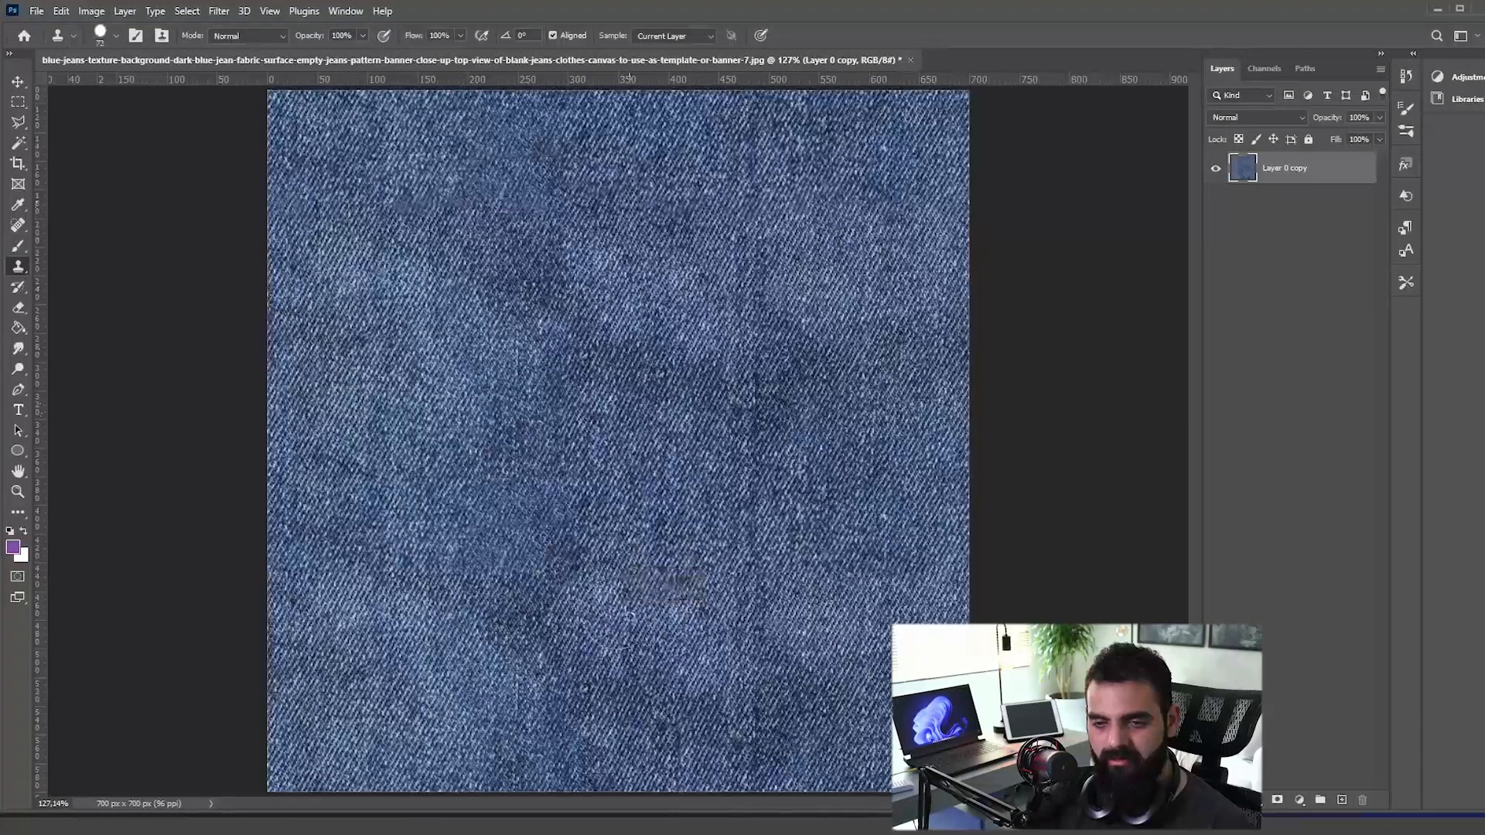
left_click(566, 587)
mouse_move(644, 585)
left_mouse_down()
mouse_move(562, 546)
mouse_move(568, 578)
mouse_move(542, 607)
mouse_move(523, 591)
mouse_move(557, 678)
mouse_move(493, 625)
mouse_move(456, 669)
left_mouse_up()
left_click(628, 539, "alt")
left_click(603, 662)
Step: Blend the dark fold left of the lower middle into the surrounding denim with a 40 px clone brush
left_click(560, 622, "alt")
left_click(450, 680, "alt")
left_click(479, 646, "alt")
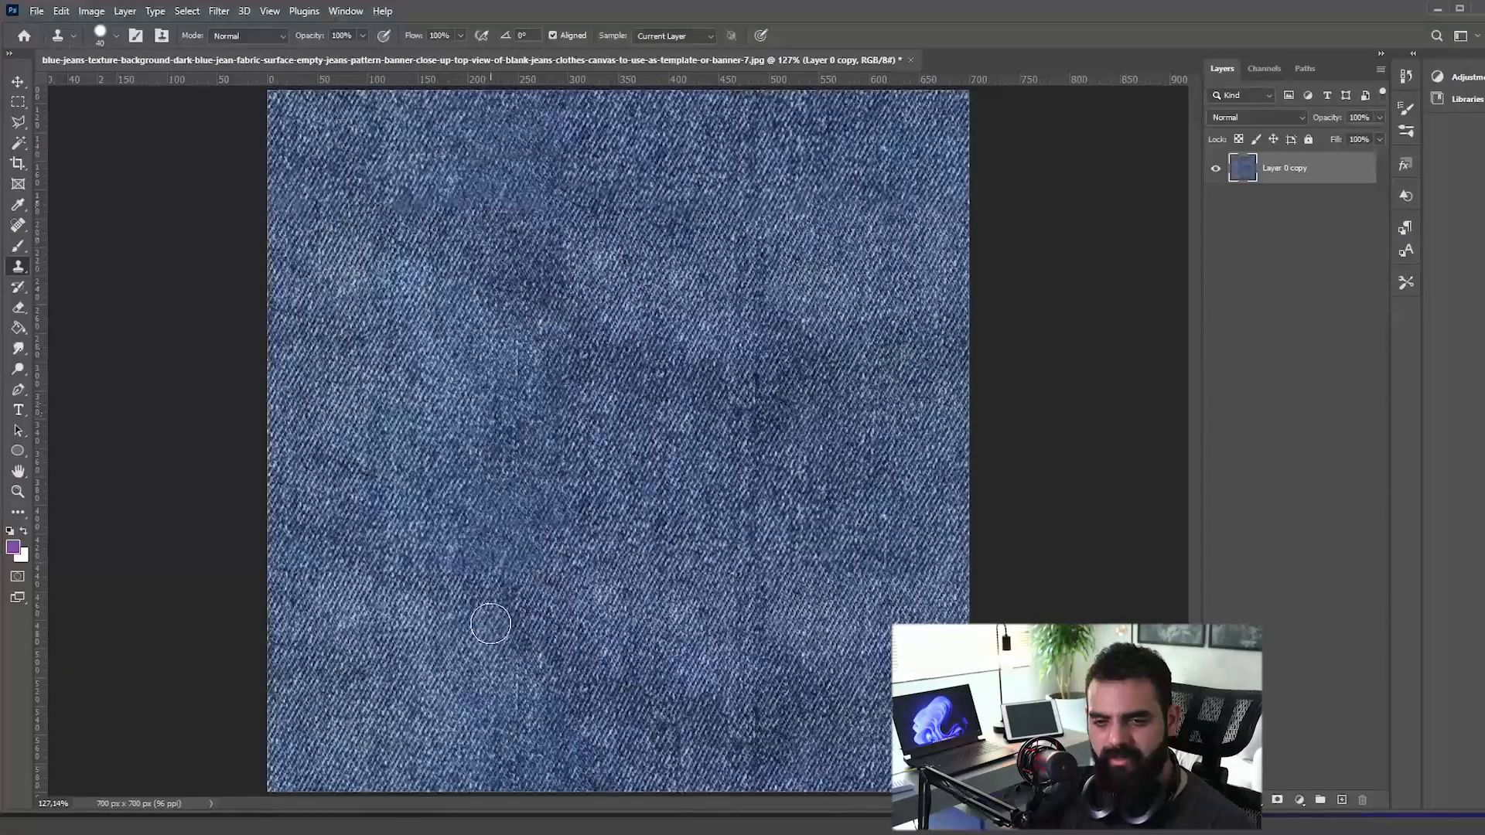
mouse_move(489, 626)
left_mouse_down()
mouse_move(507, 604)
mouse_move(505, 621)
left_mouse_up()
left_click_drag(557, 679, 587, 689)
left_click(498, 561, "alt")
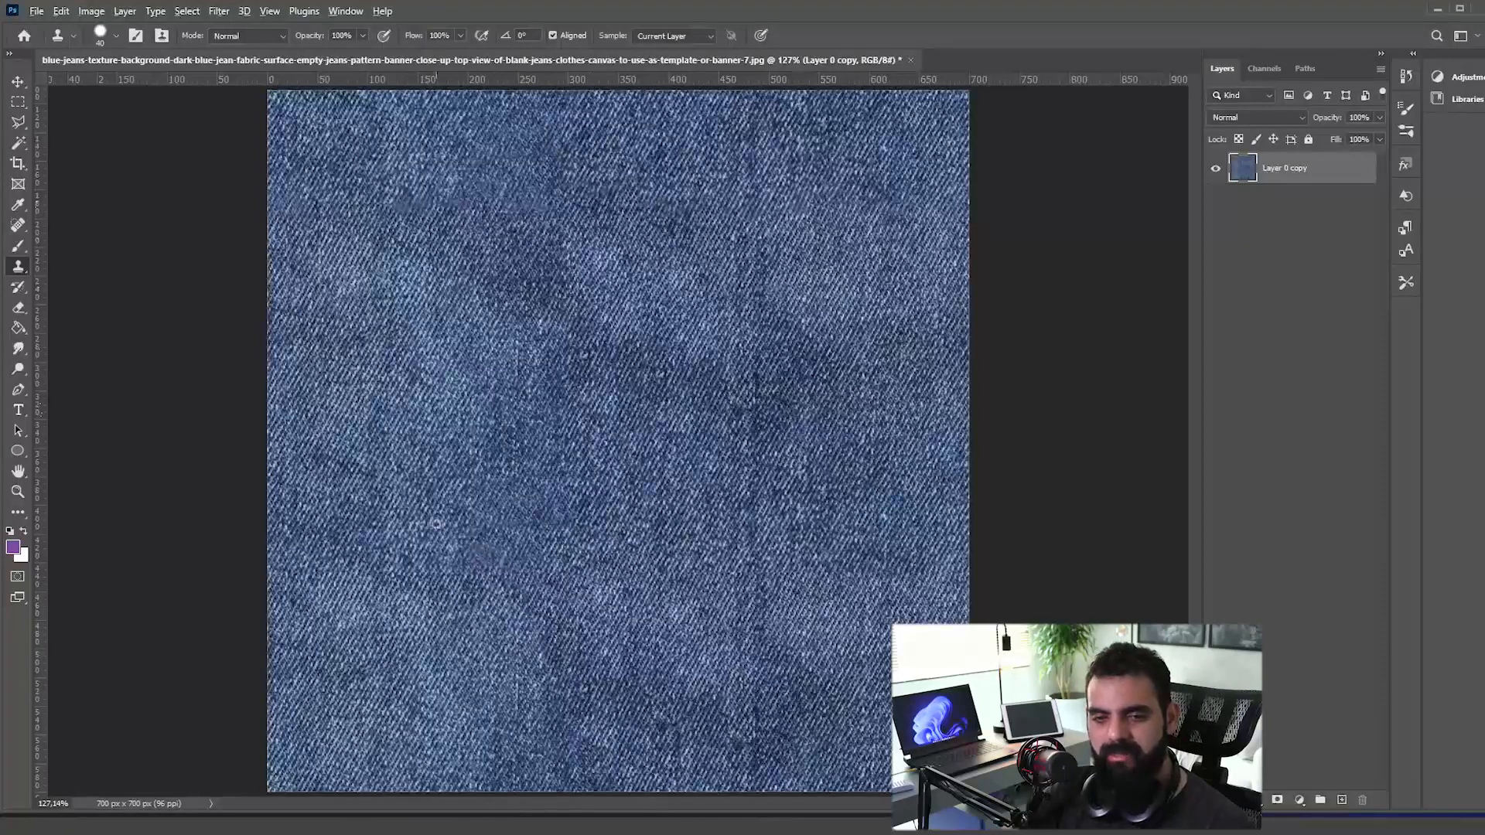
left_click_drag(447, 535, 461, 539)
Step: Try to clone lighter denim over the dark patch in the upper middle, and undo the last stroke
mouse_move(472, 332)
left_mouse_down()
mouse_move(490, 335)
mouse_move(522, 296)
mouse_move(497, 276)
mouse_move(504, 263)
mouse_move(553, 255)
left_mouse_up()
left_click(472, 334, "alt")
key("ctrl+z")
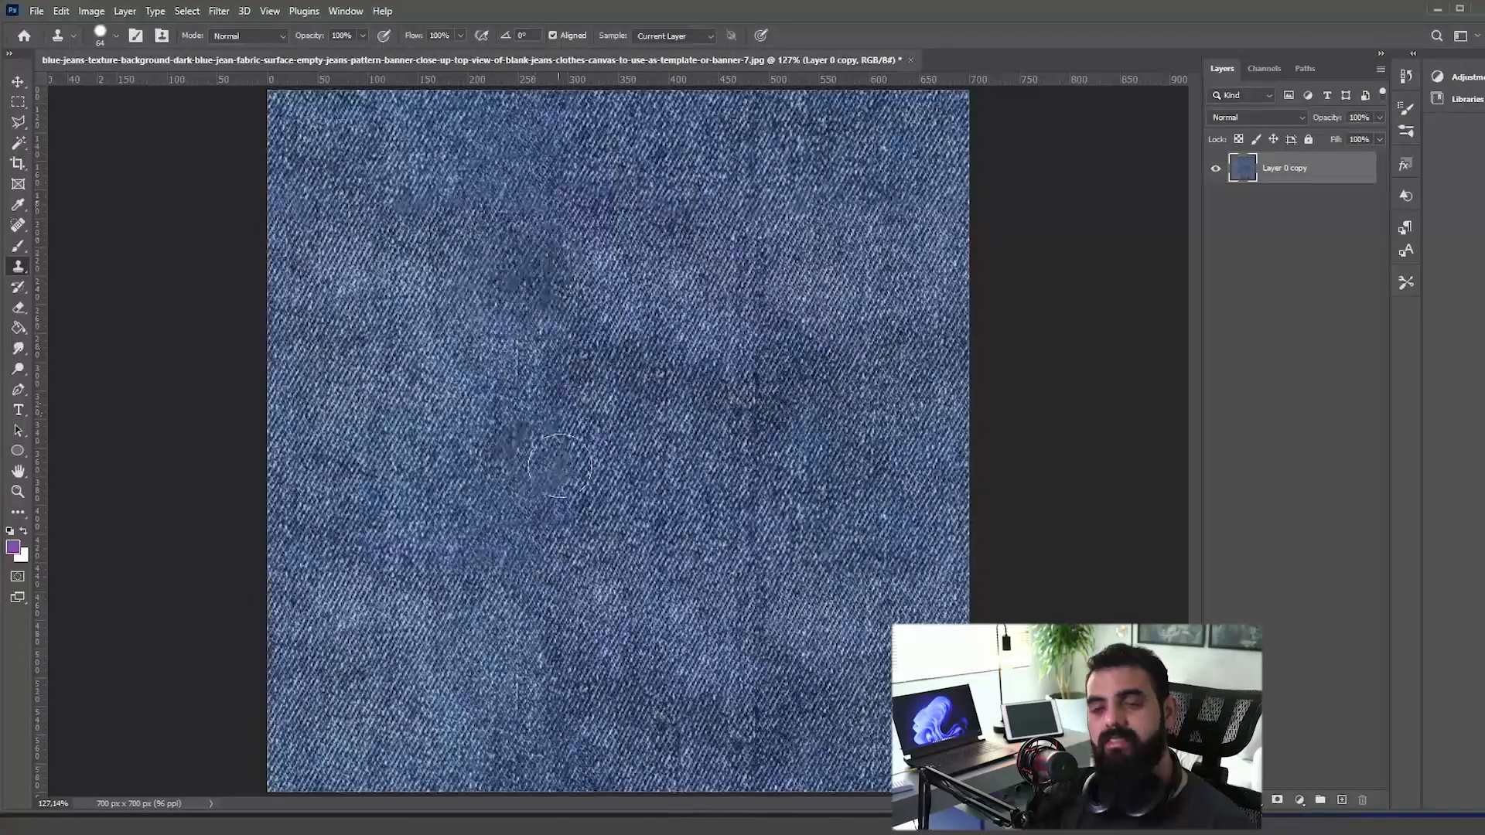
Step: Try to heal the dark patch in the upper middle with a 53 px Spot Healing Brush, comparing before and after
left_click(18, 225)
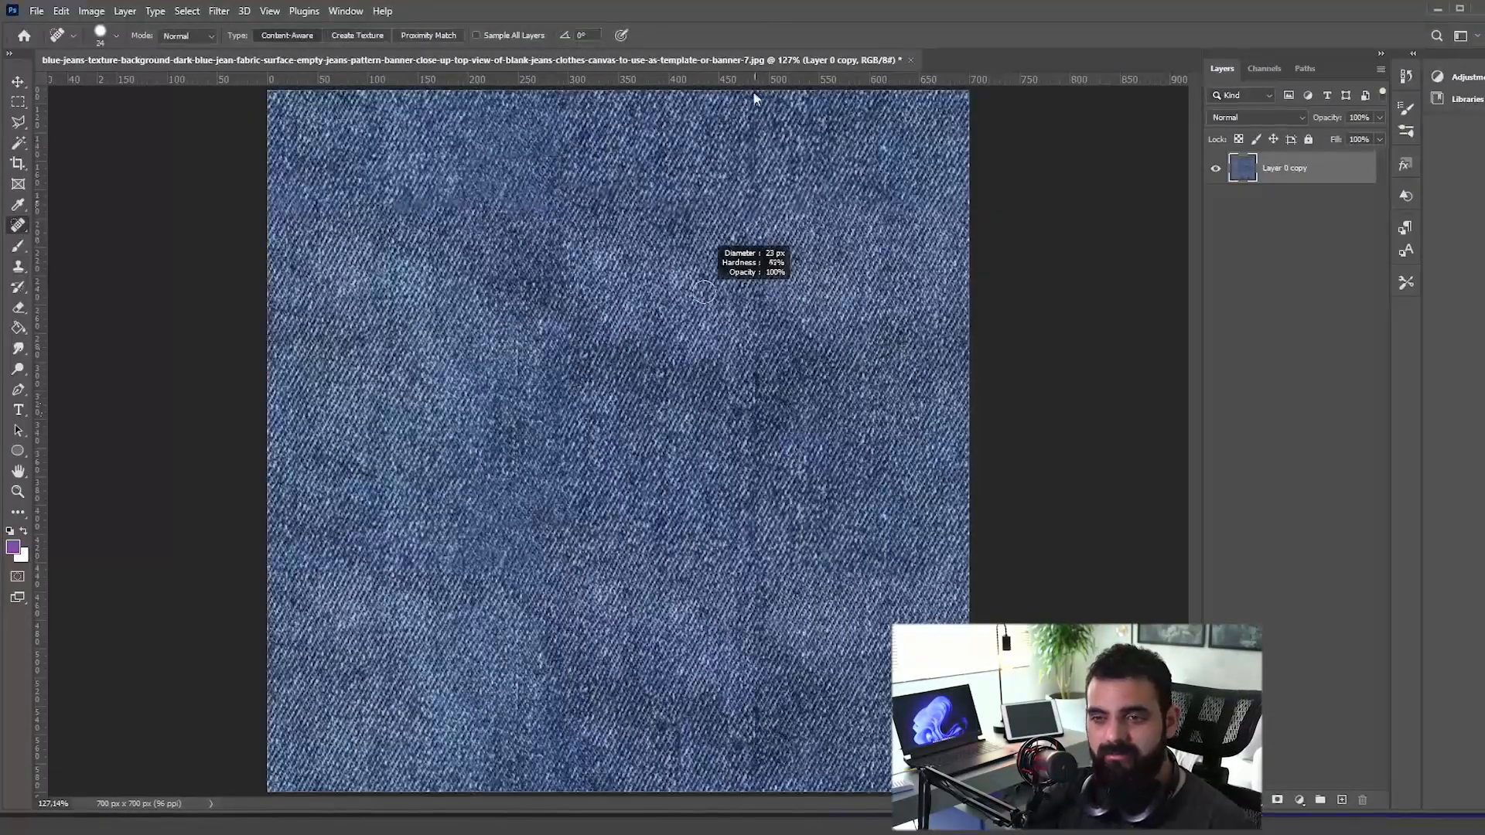
left_click_drag(693, 591, 697, 592)
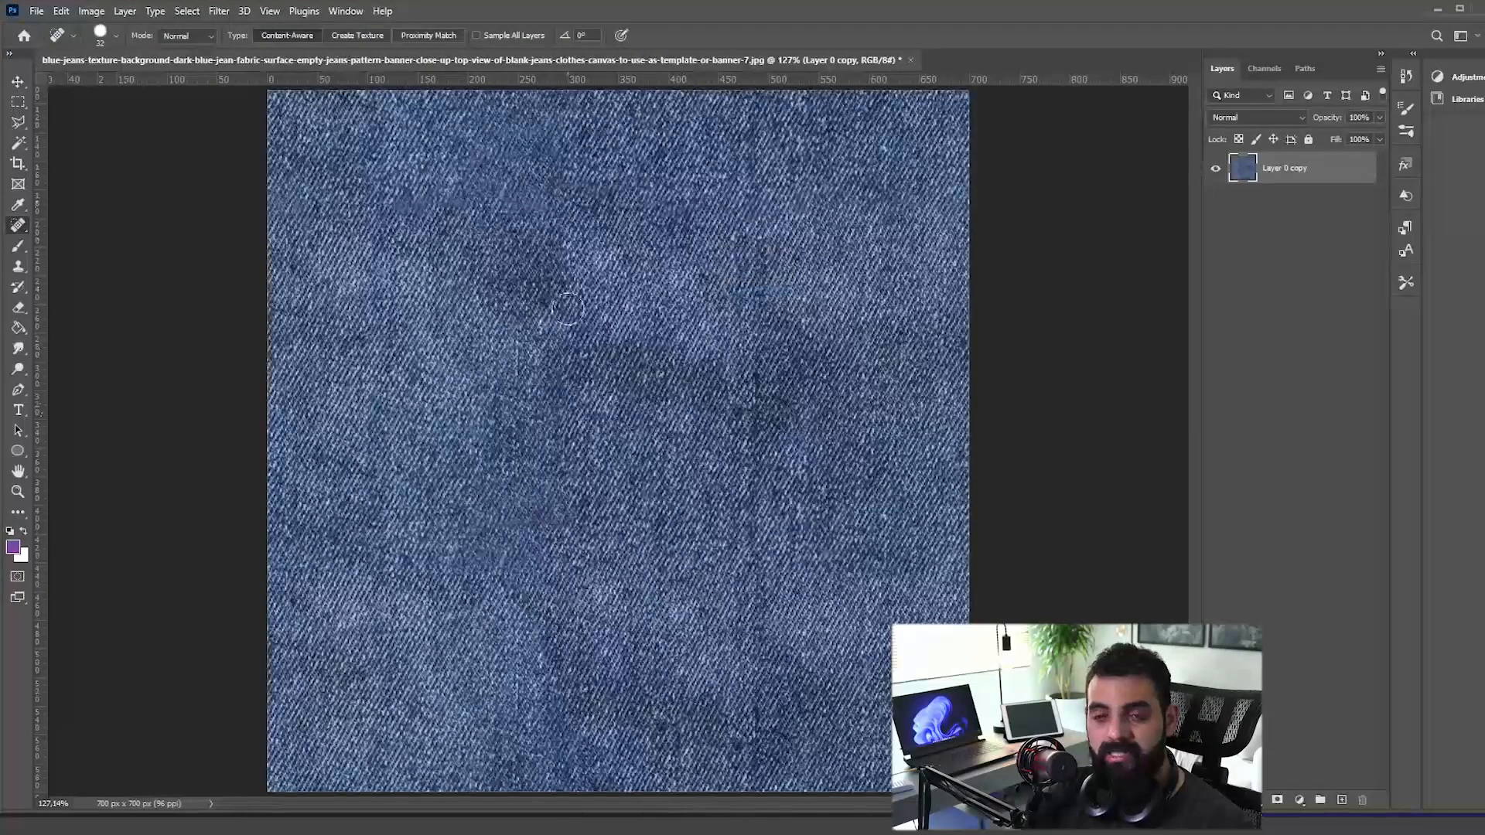
left_click_drag(553, 300, 563, 300)
mouse_move(484, 325)
left_mouse_down()
mouse_move(553, 284)
mouse_move(552, 262)
mouse_move(503, 271)
left_mouse_up()
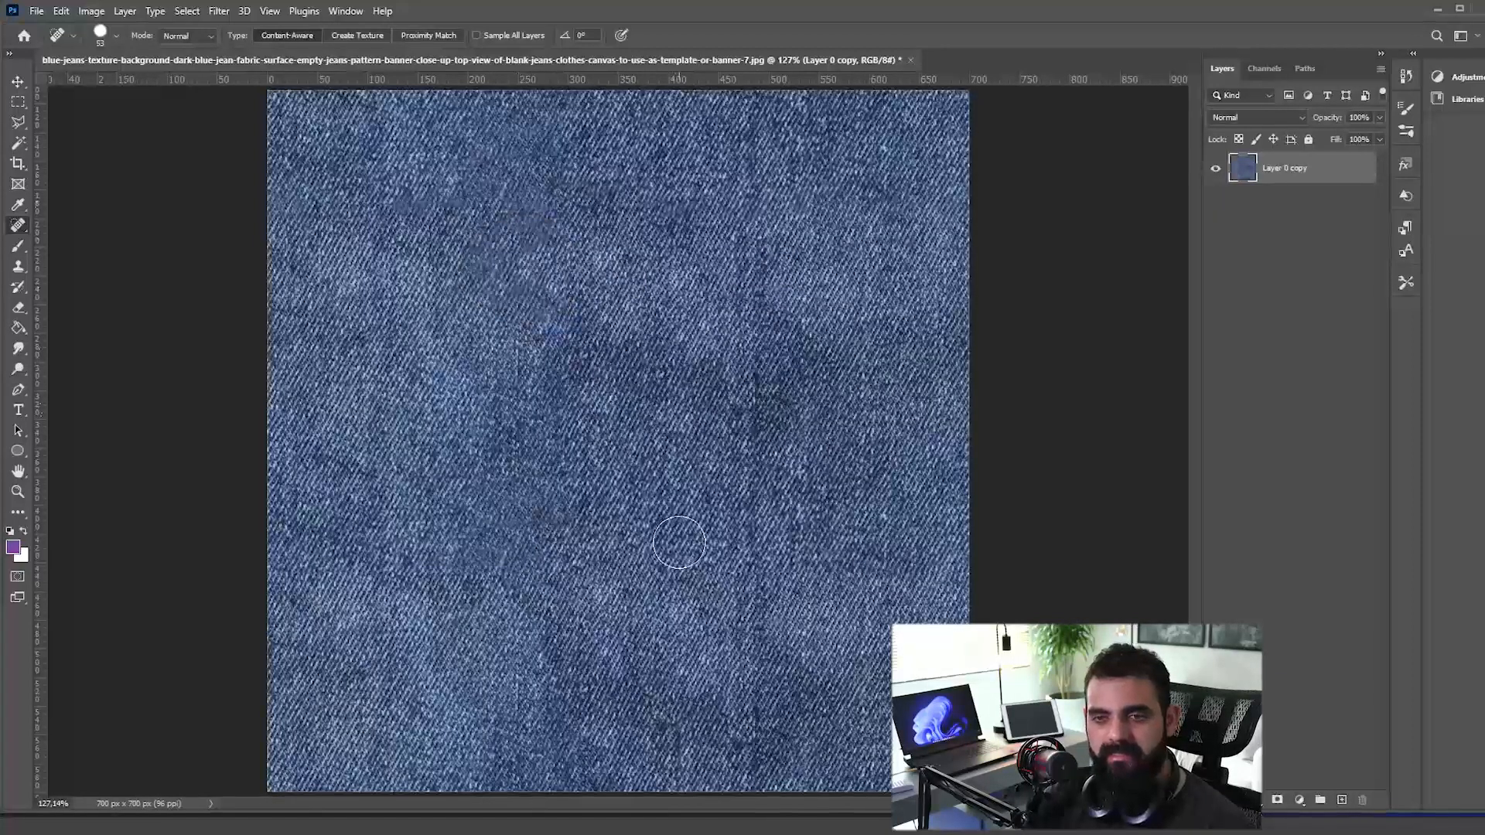
key("ctrl+z")
key("ctrl+shift+z")
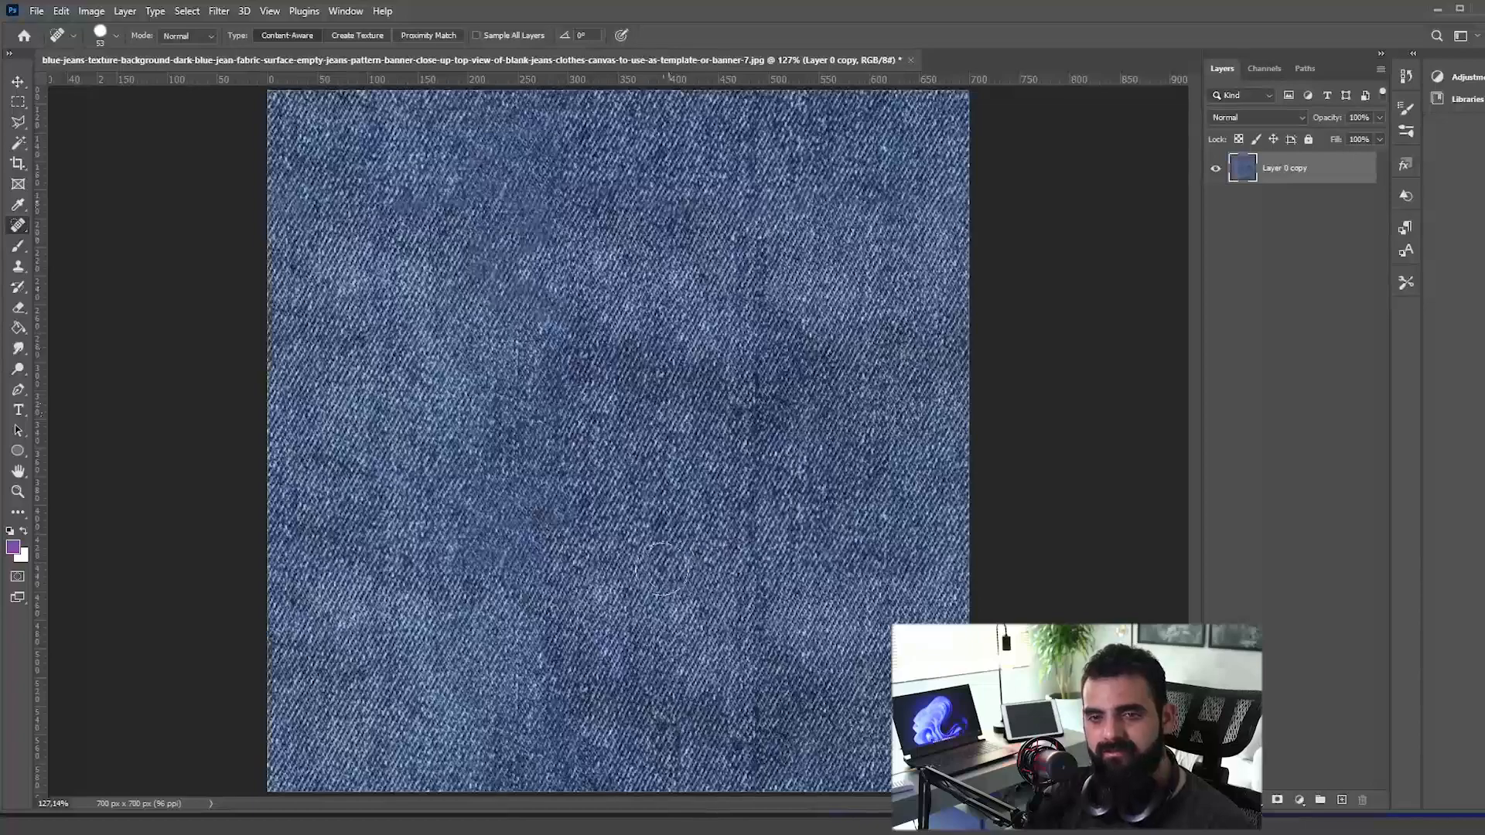
key("ctrl+z")
key("ctrl+shift+z")
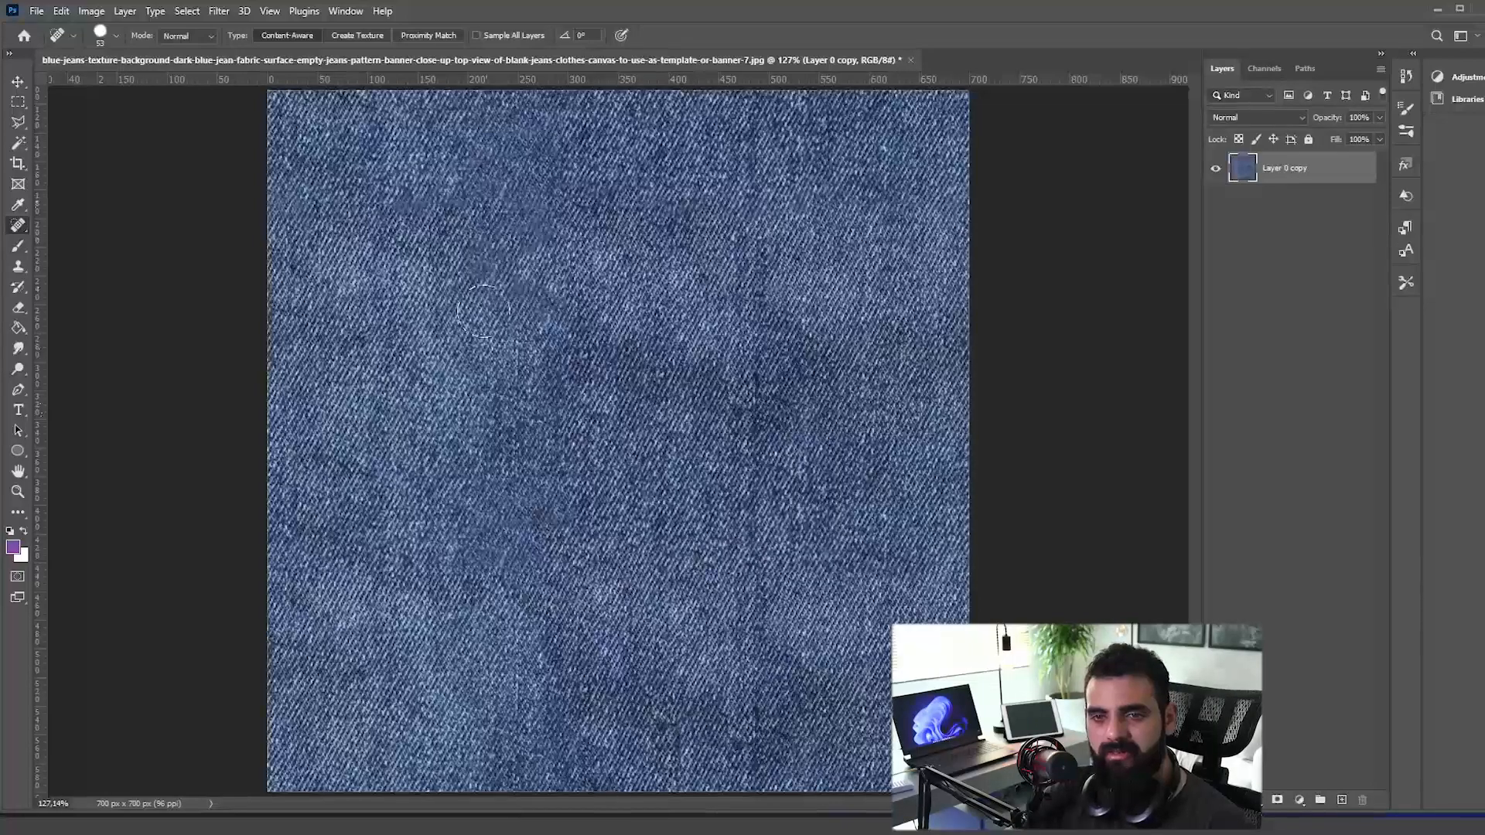
key("ctrl+z")
key("ctrl+shift+z")
Step: Inspect the healed upper-middle area up close and undo the spot healing there
scroll(455, 283, "up", 5)
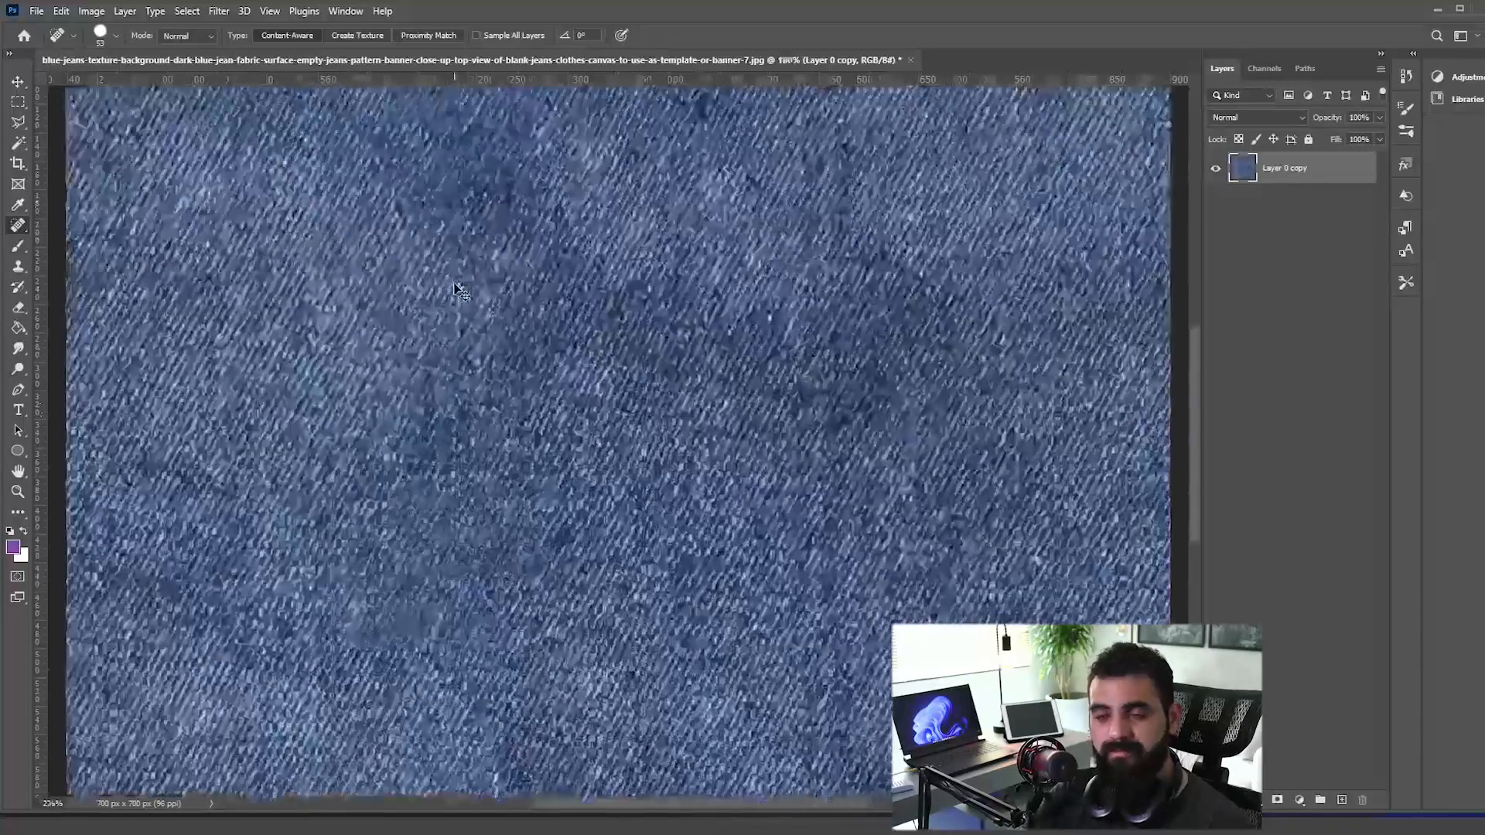
left_click_drag(455, 284, 663, 520)
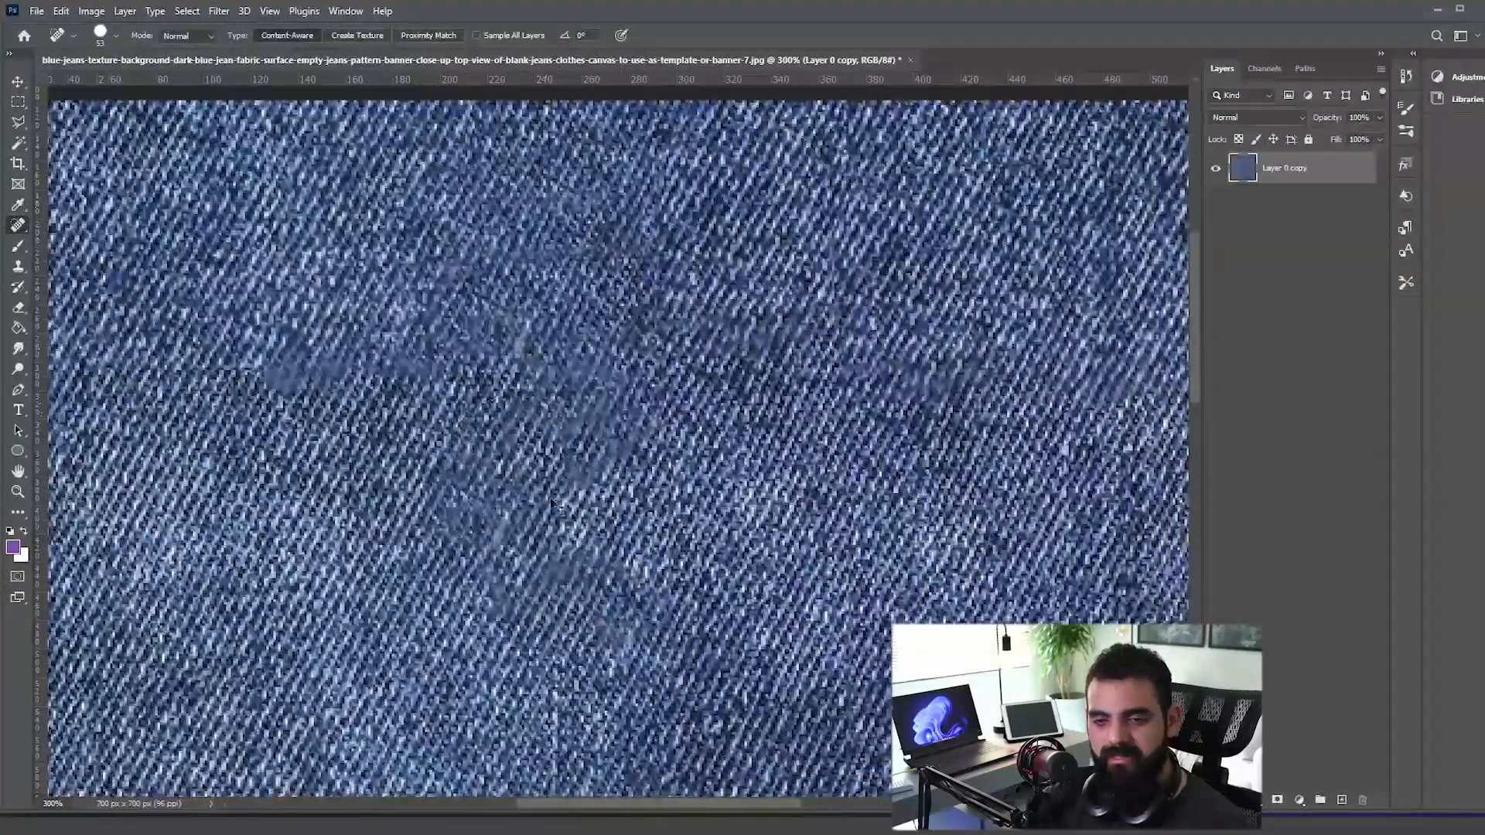
key("ctrl+z")
left_click_drag(624, 484, 634, 361)
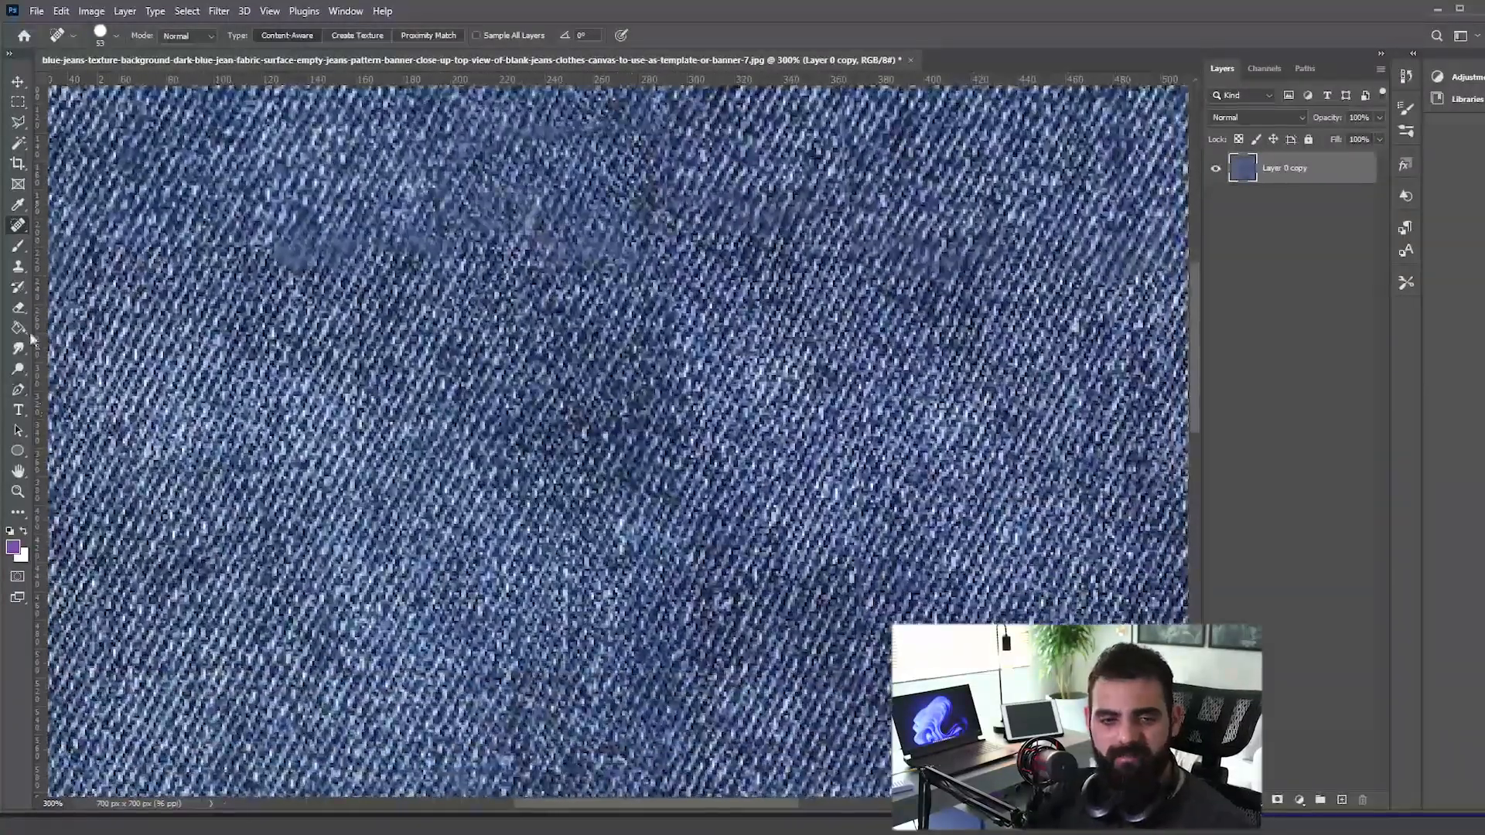
Step: Use the Patch tool to outline the dark patch in the upper middle and replace it with lighter denim from below
right_click(17, 225)
left_click(73, 262)
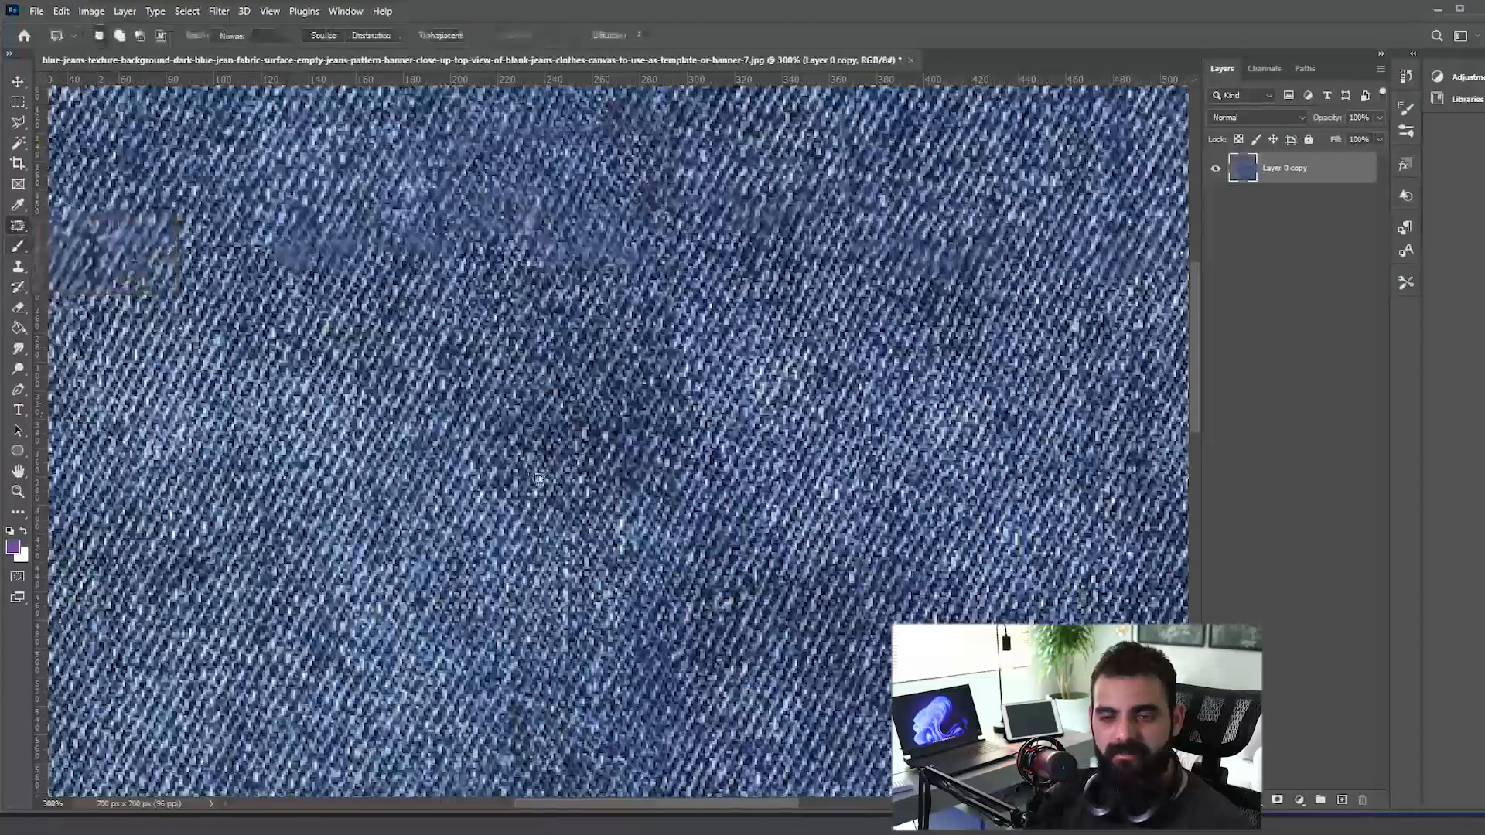
left_click_drag(569, 495, 547, 424)
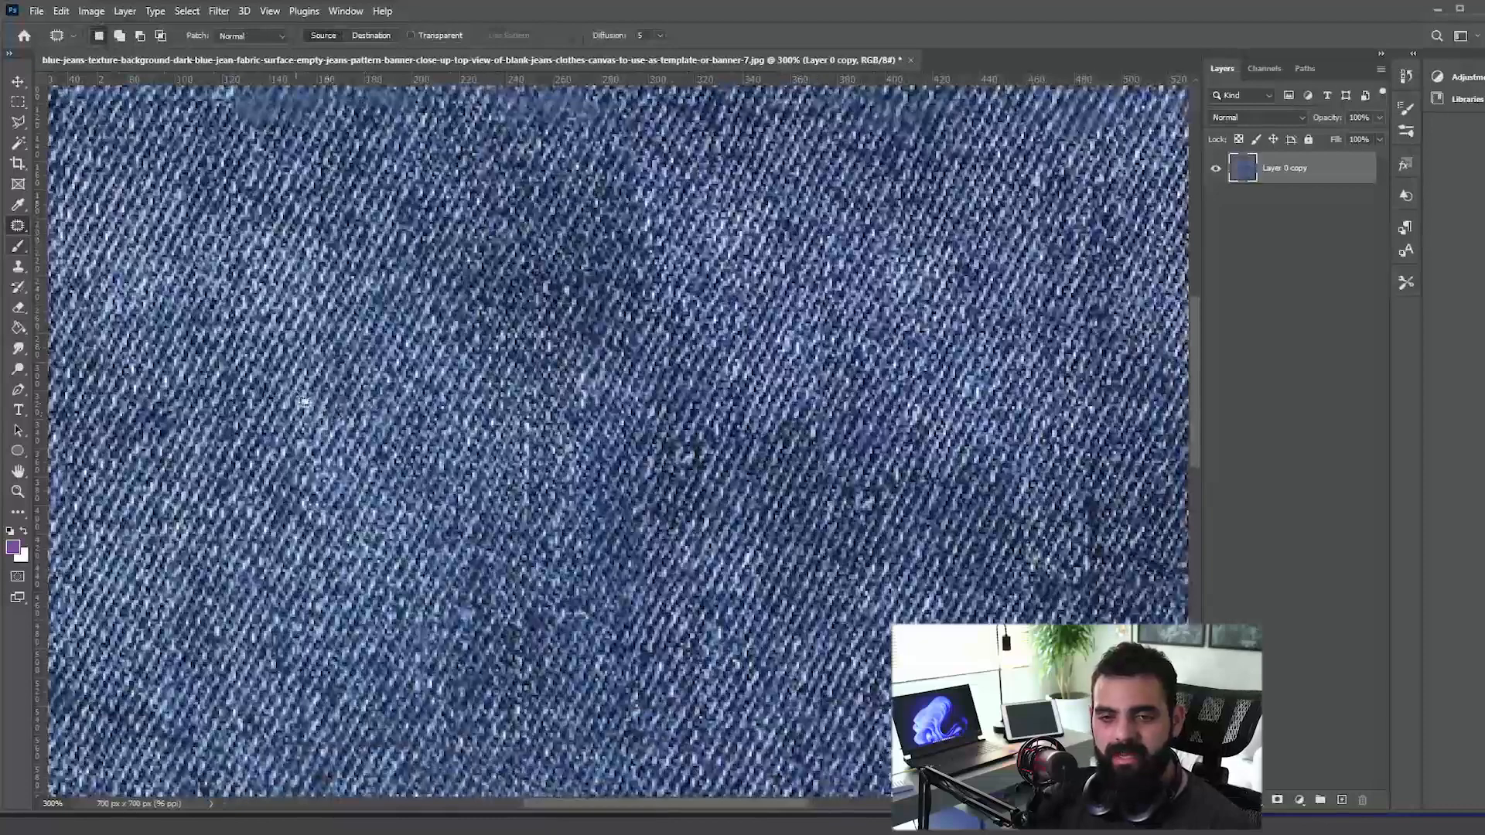
left_click_drag(351, 410, 355, 430)
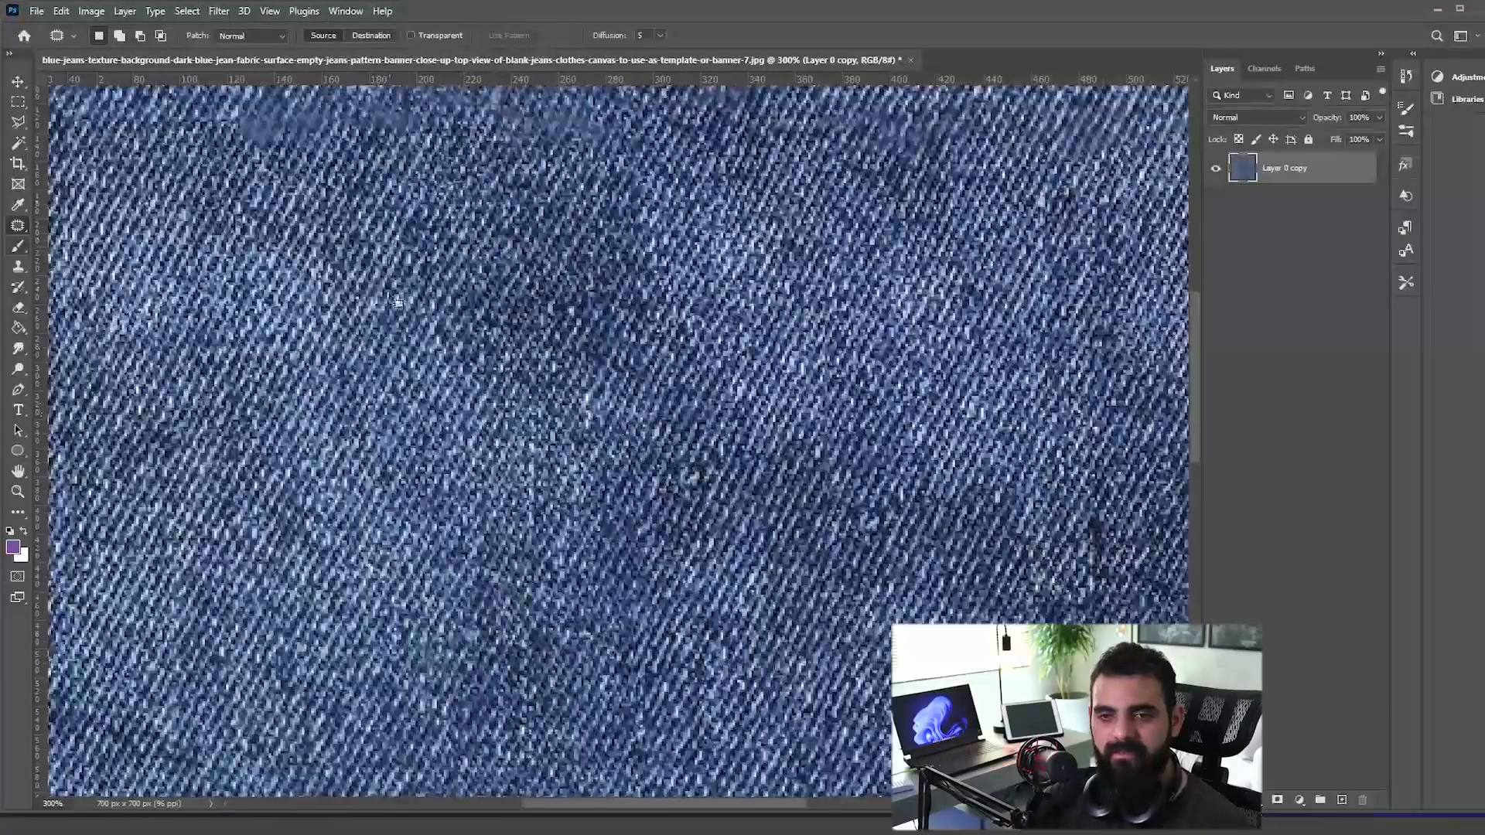
left_click_drag(458, 181, 657, 445)
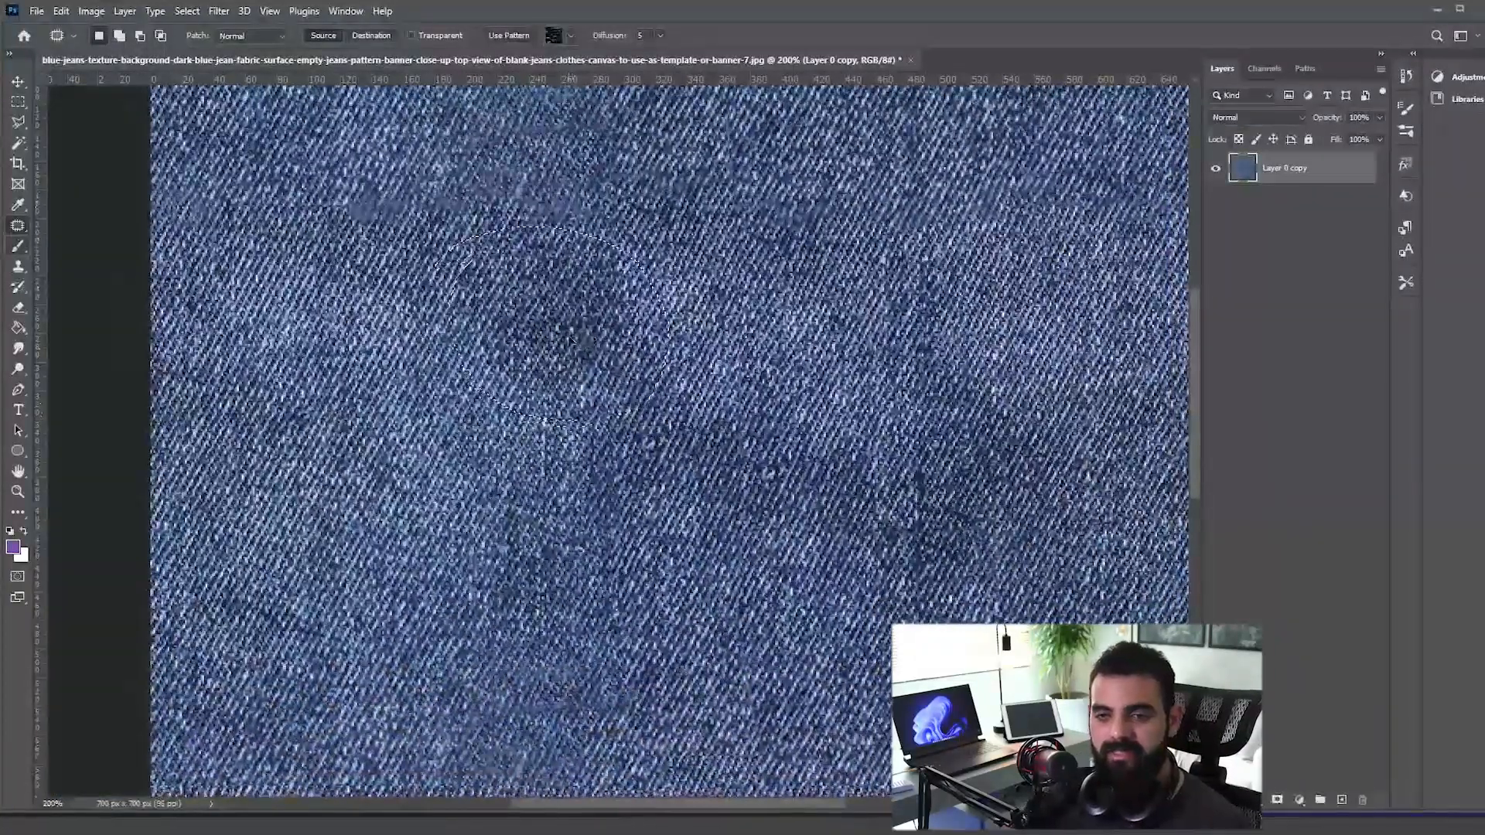
left_click_drag(570, 340, 386, 511)
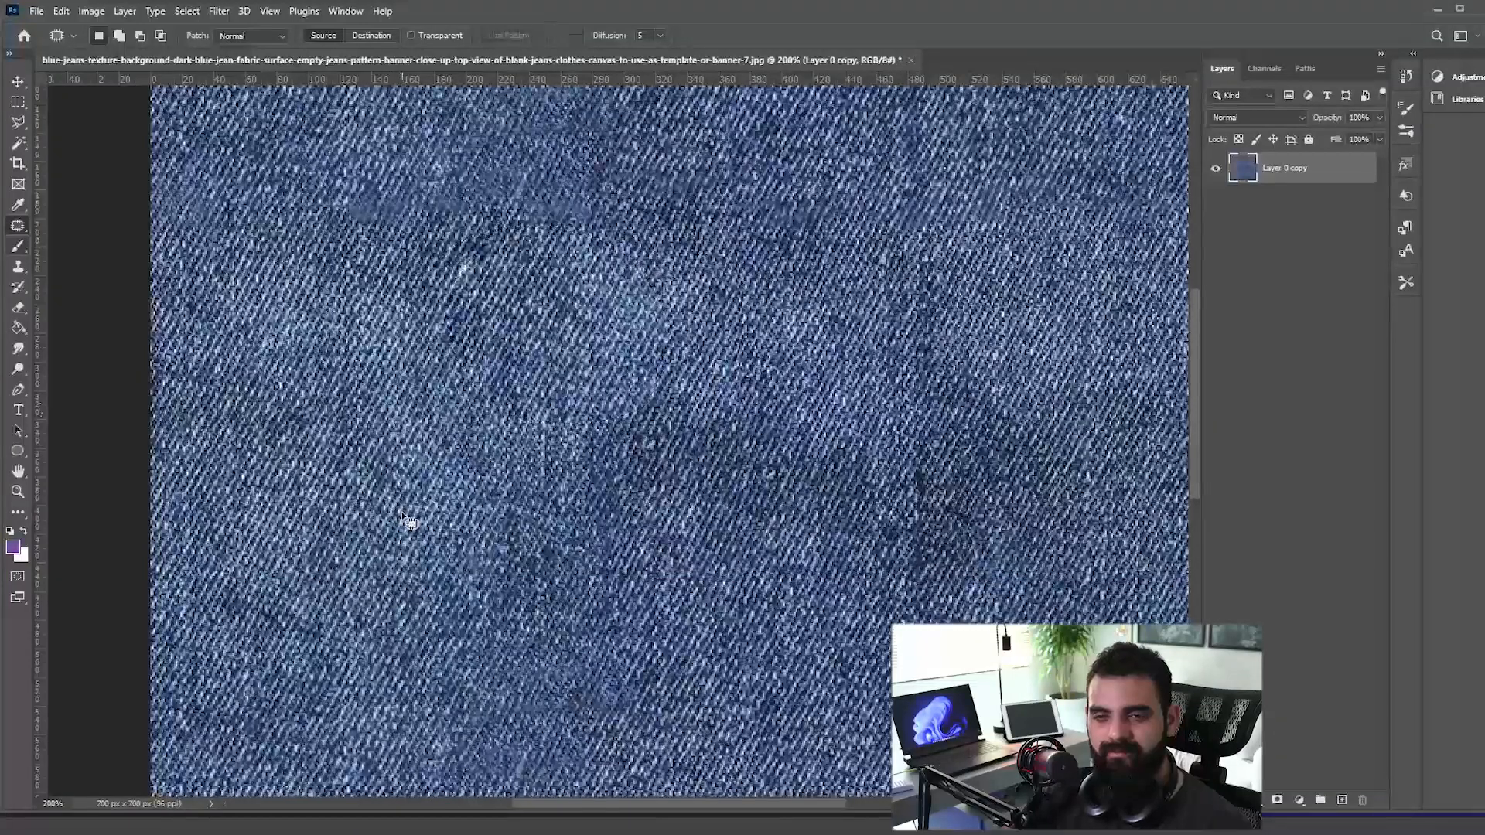
key("ctrl+minus")
key("ctrl+0")
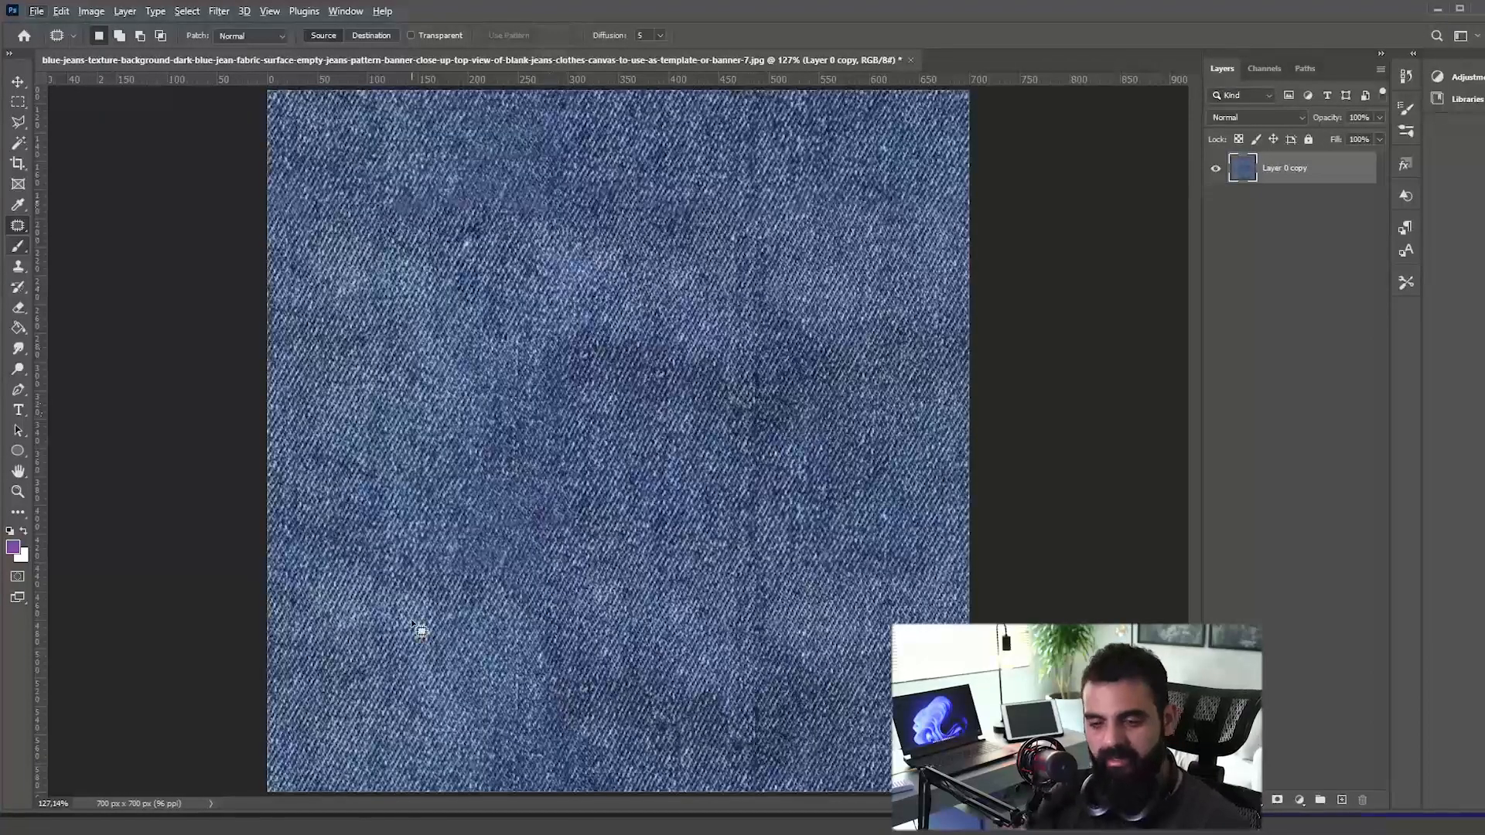
Step: Patch the dark fold in the lower middle of the texture with nearby clean denim, and clear the selection
key("ctrl+plus")
mouse_move(966, 437)
left_mouse_down()
mouse_move(944, 408)
mouse_move(977, 365)
mouse_move(971, 387)
left_mouse_up()
mouse_move(565, 522)
left_mouse_down()
mouse_move(533, 446)
mouse_move(457, 481)
mouse_move(436, 602)
mouse_move(546, 605)
mouse_move(565, 511)
left_mouse_up()
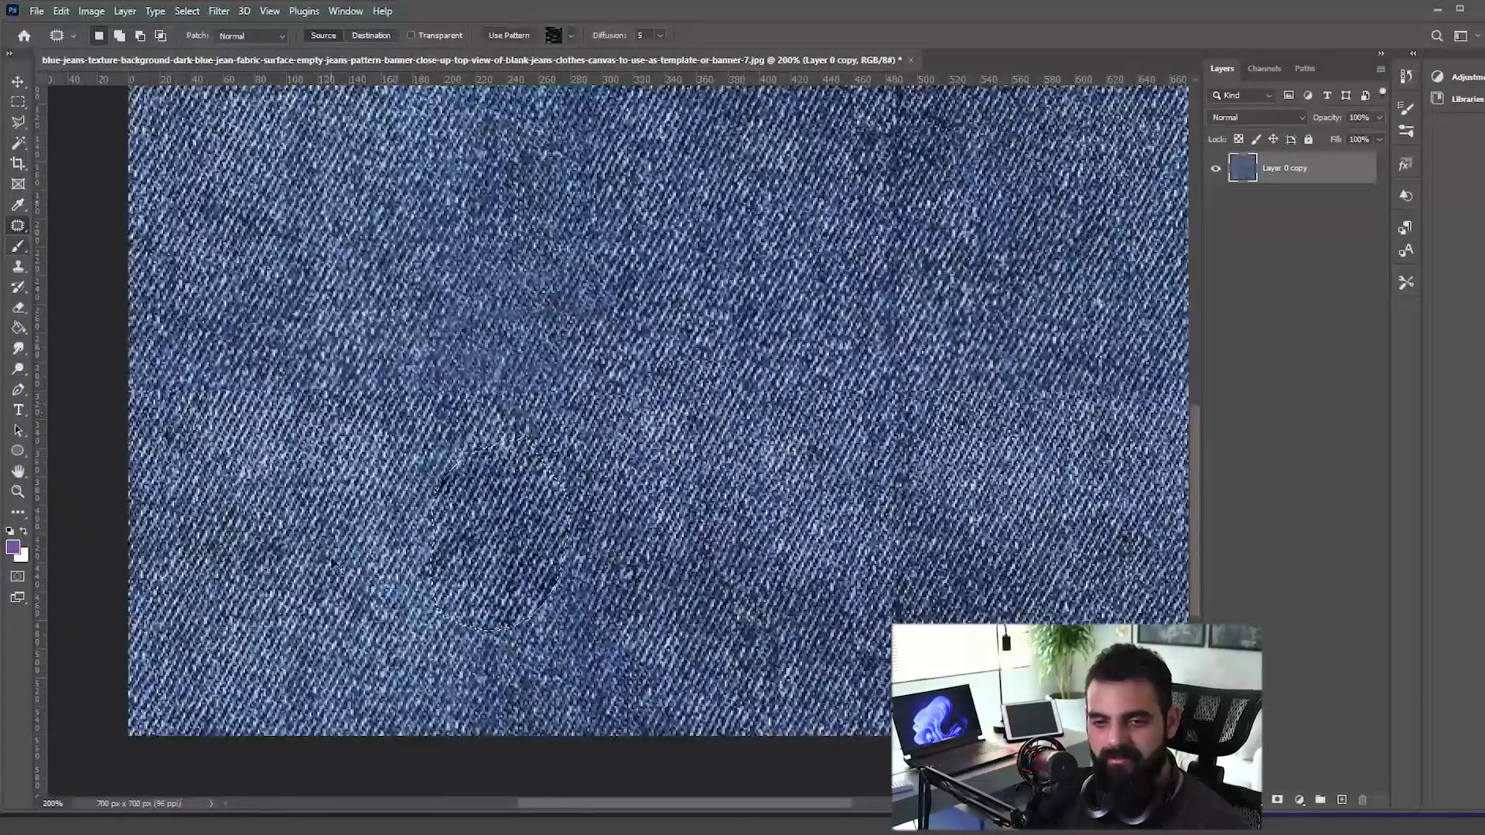
key("ctrl+d")
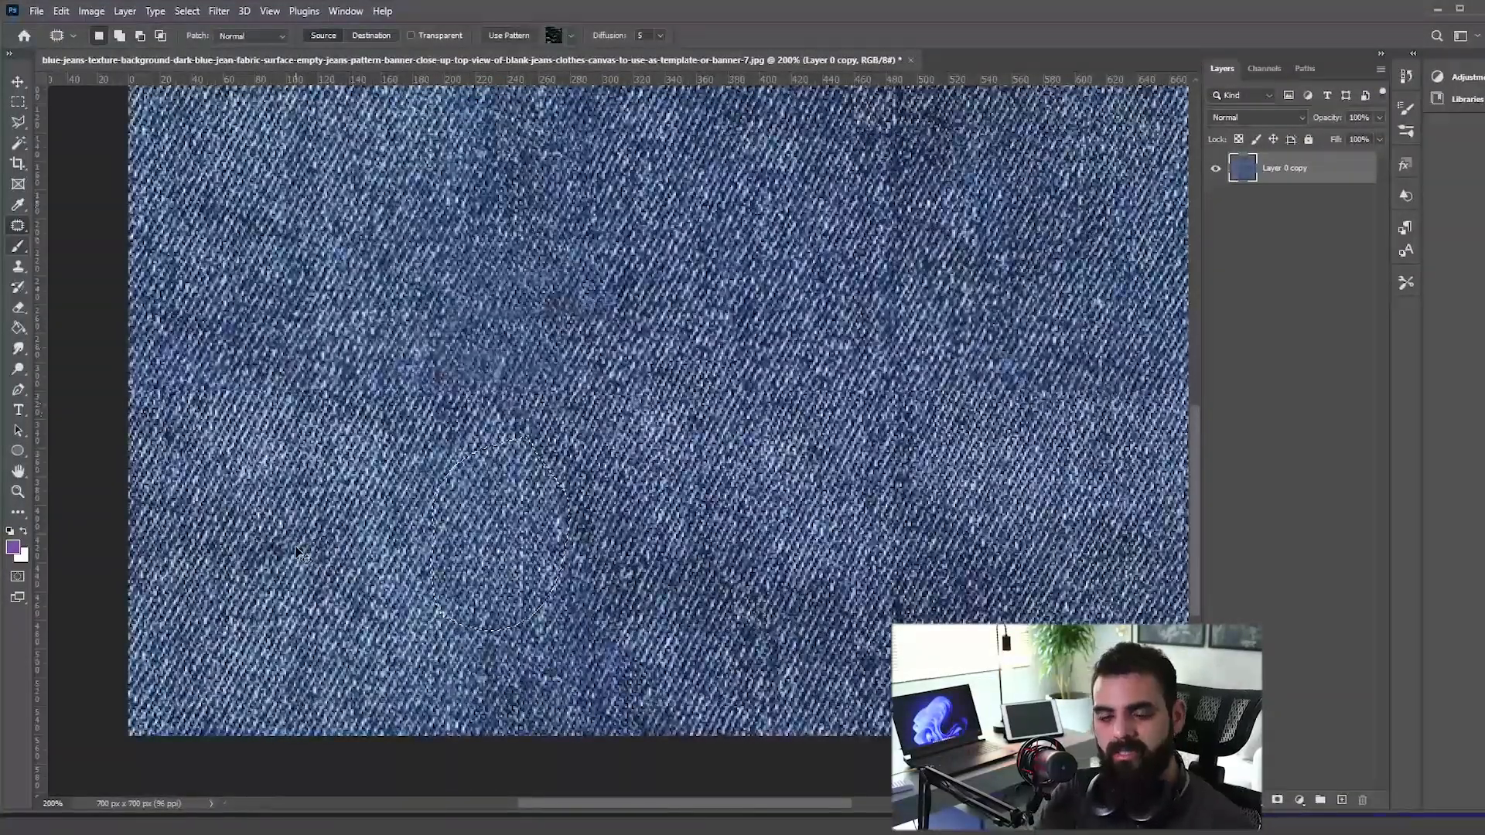
Step: Try to clone denim over the remaining lower-middle fold with a 21 px Clone Stamp brush, and undo the strokes
left_click(17, 269)
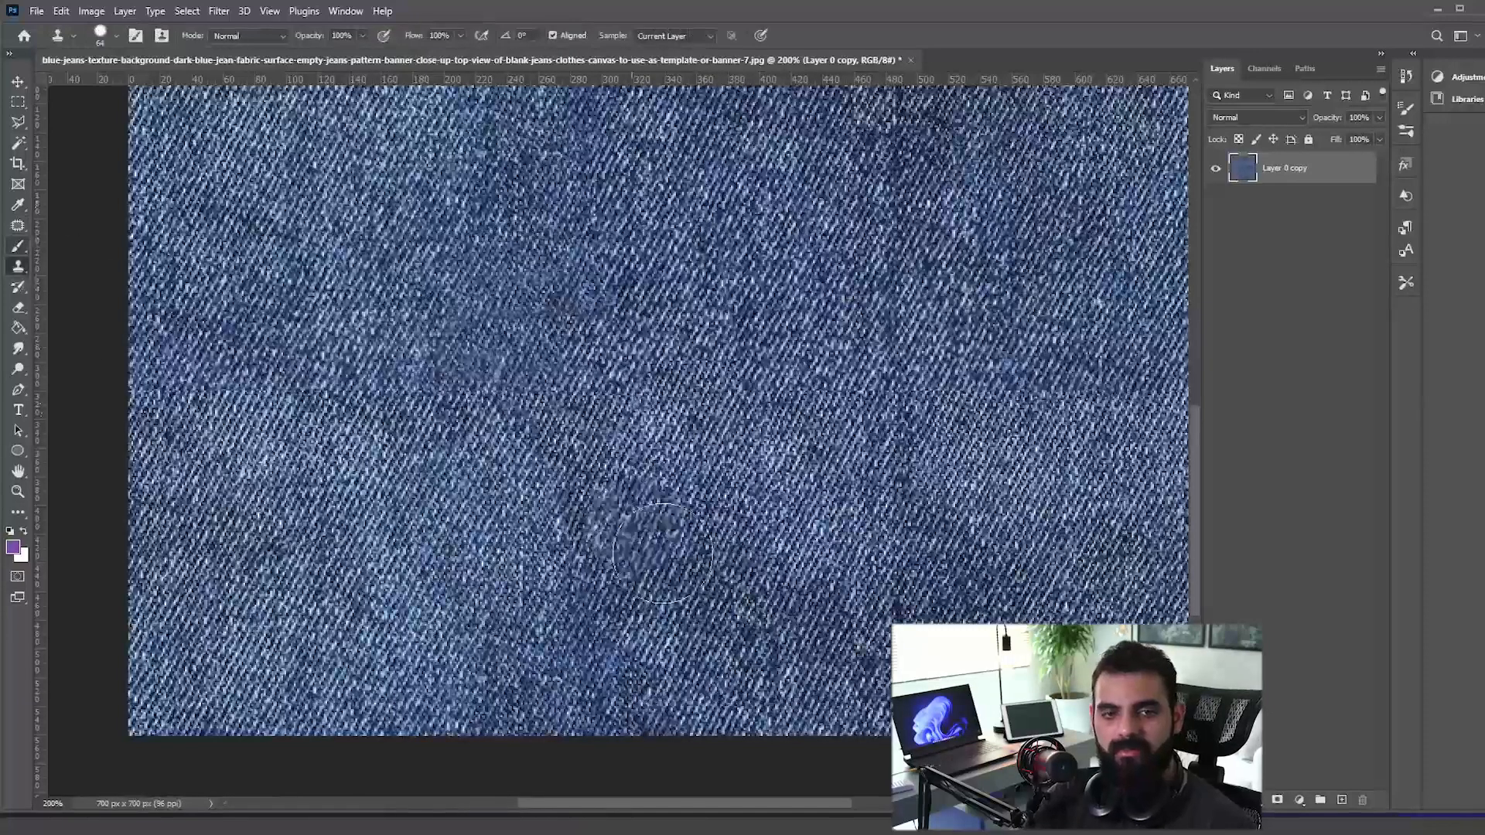
mouse_move(501, 555)
left_mouse_down()
mouse_move(520, 498)
mouse_move(514, 602)
left_mouse_up()
left_click(503, 519, "alt")
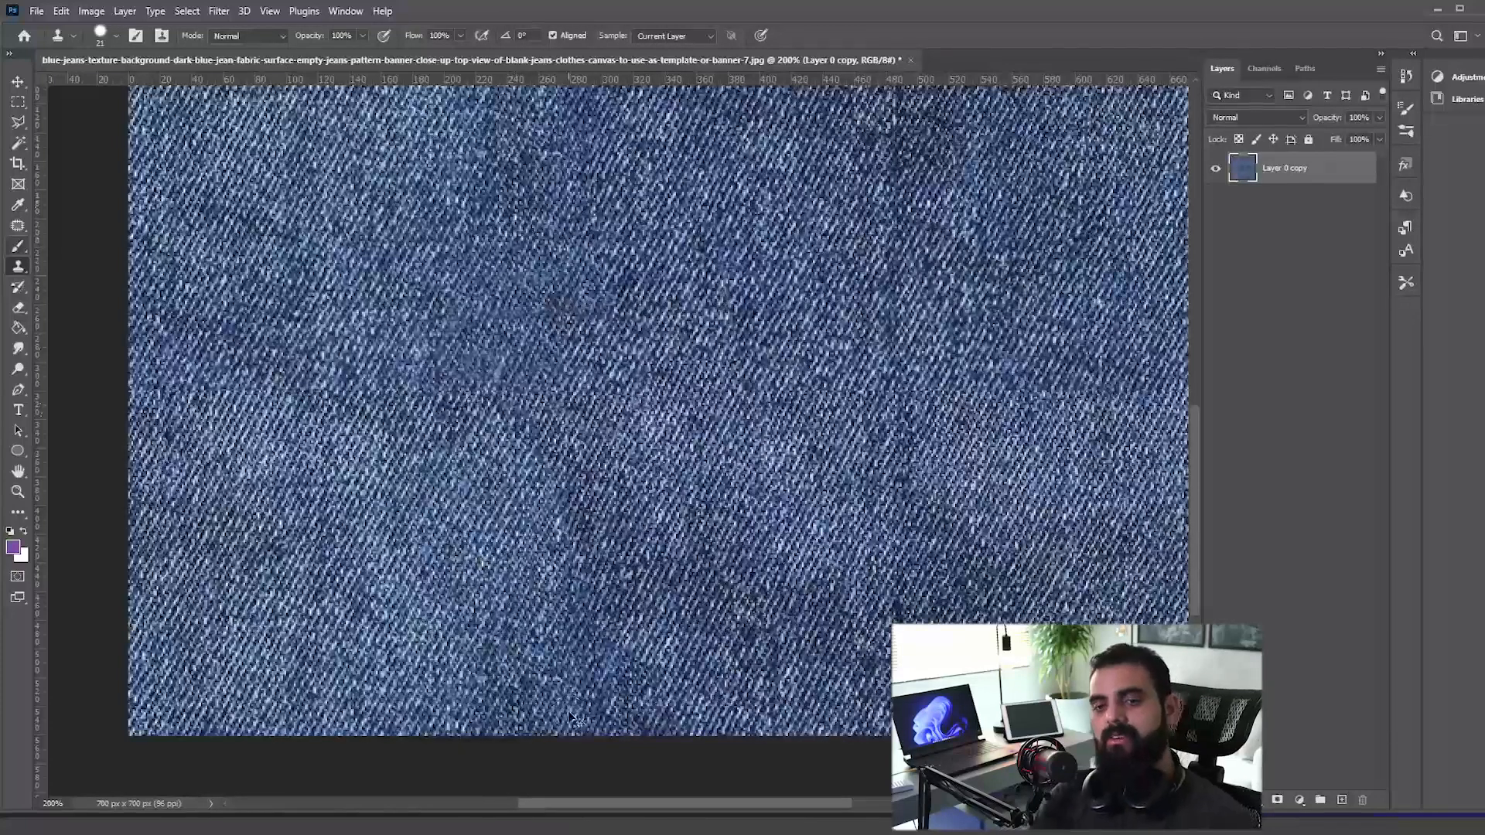
key("ctrl+z")
key("ctrl+z")
key("ctrl+0")
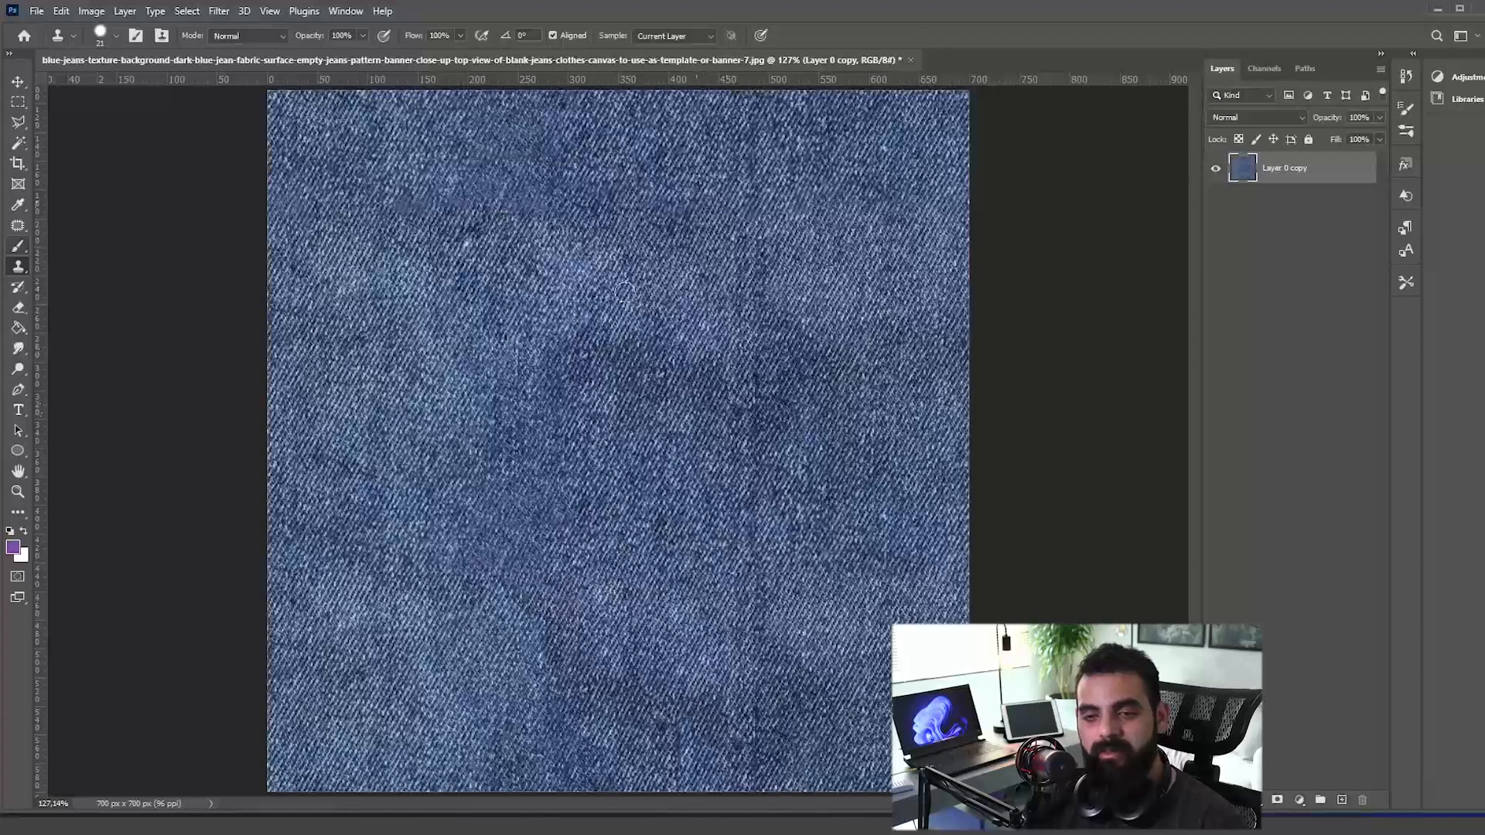
Step: Apply the Offset filter with Wrap Around at +541 pixels horizontally and +769 pixels vertically
left_click(218, 11)
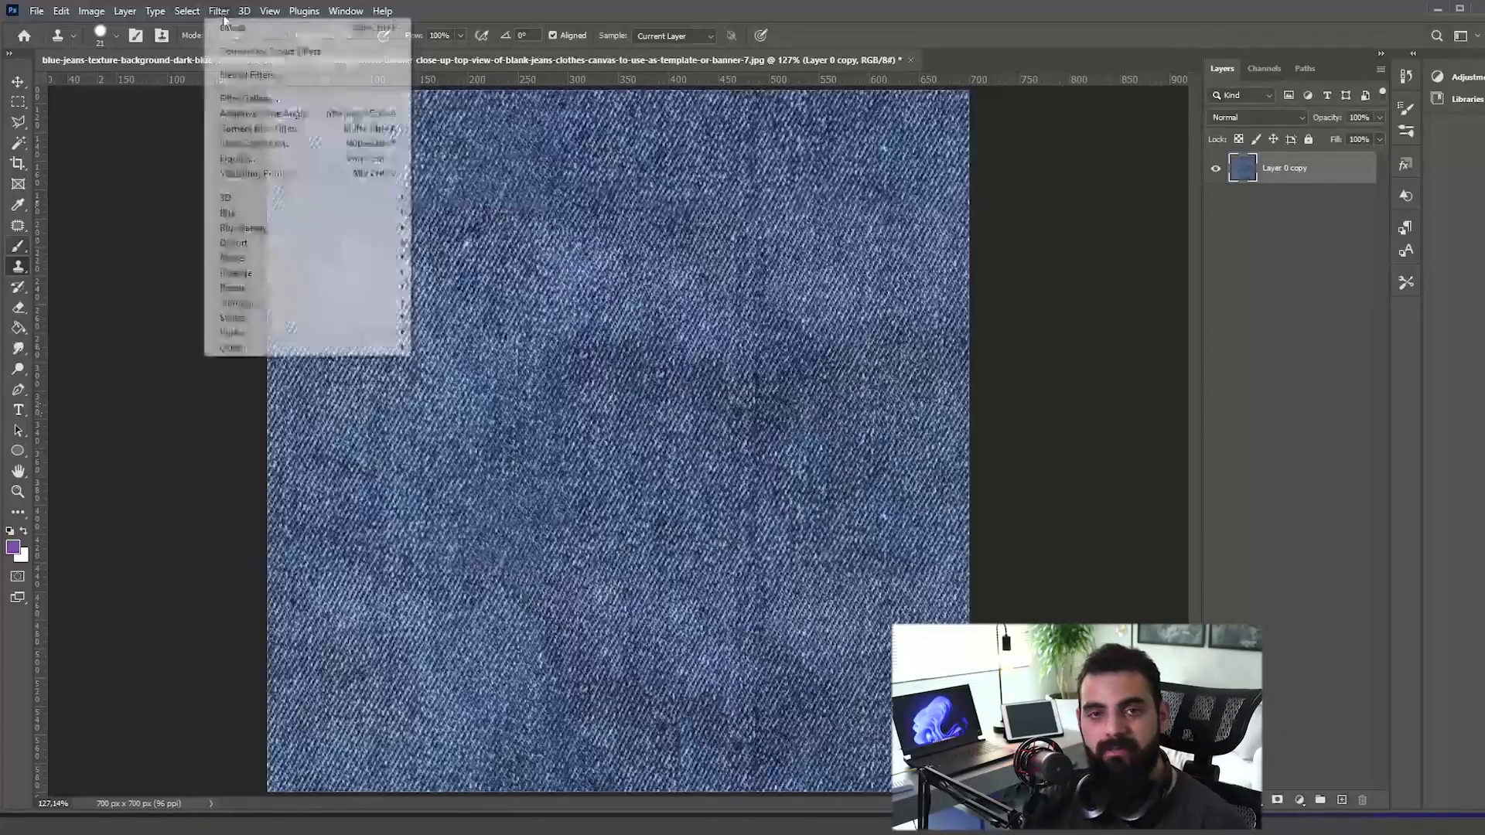
mouse_move(317, 347)
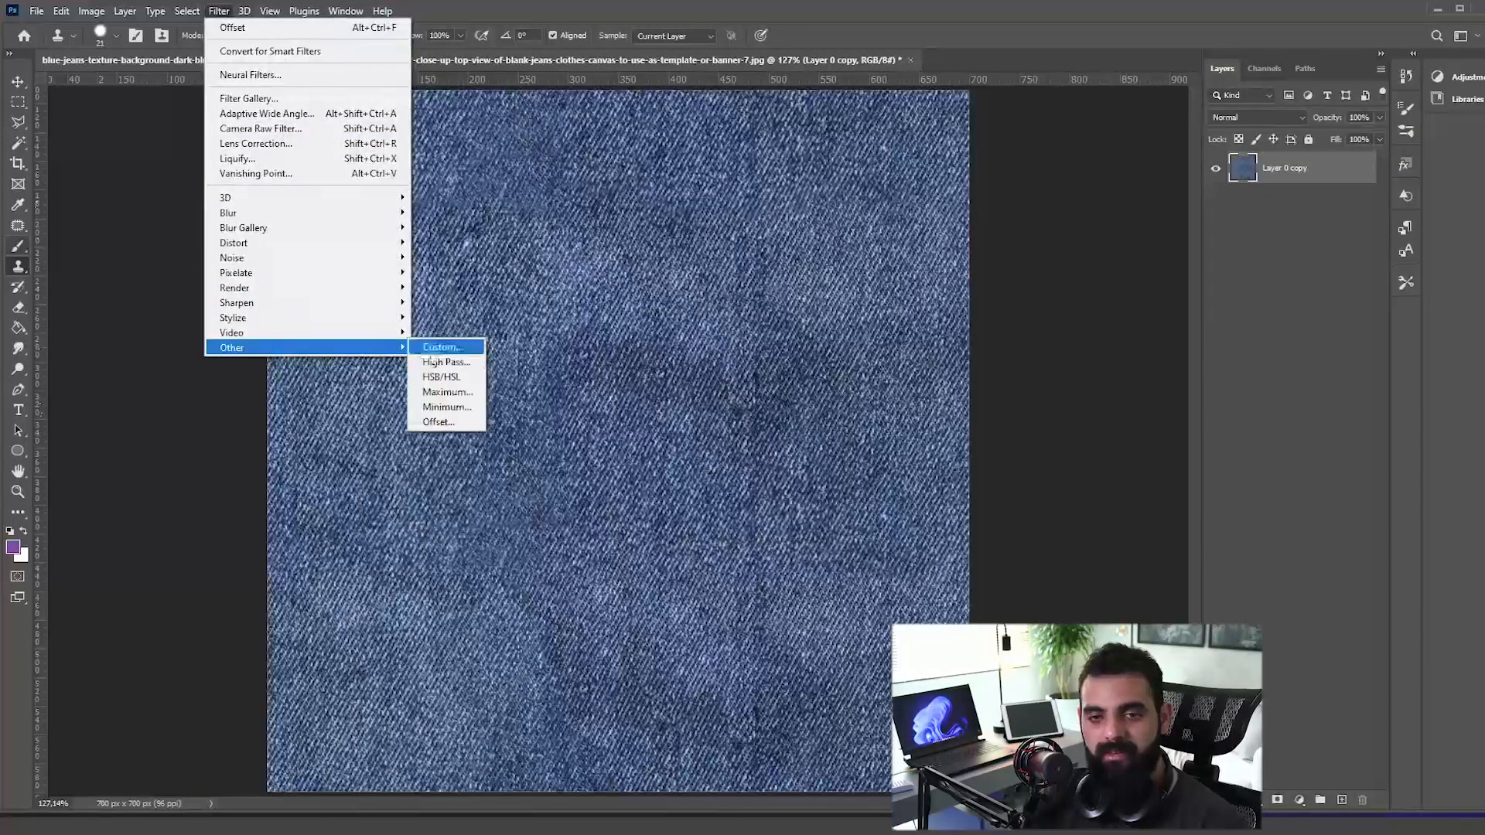
left_click(438, 422)
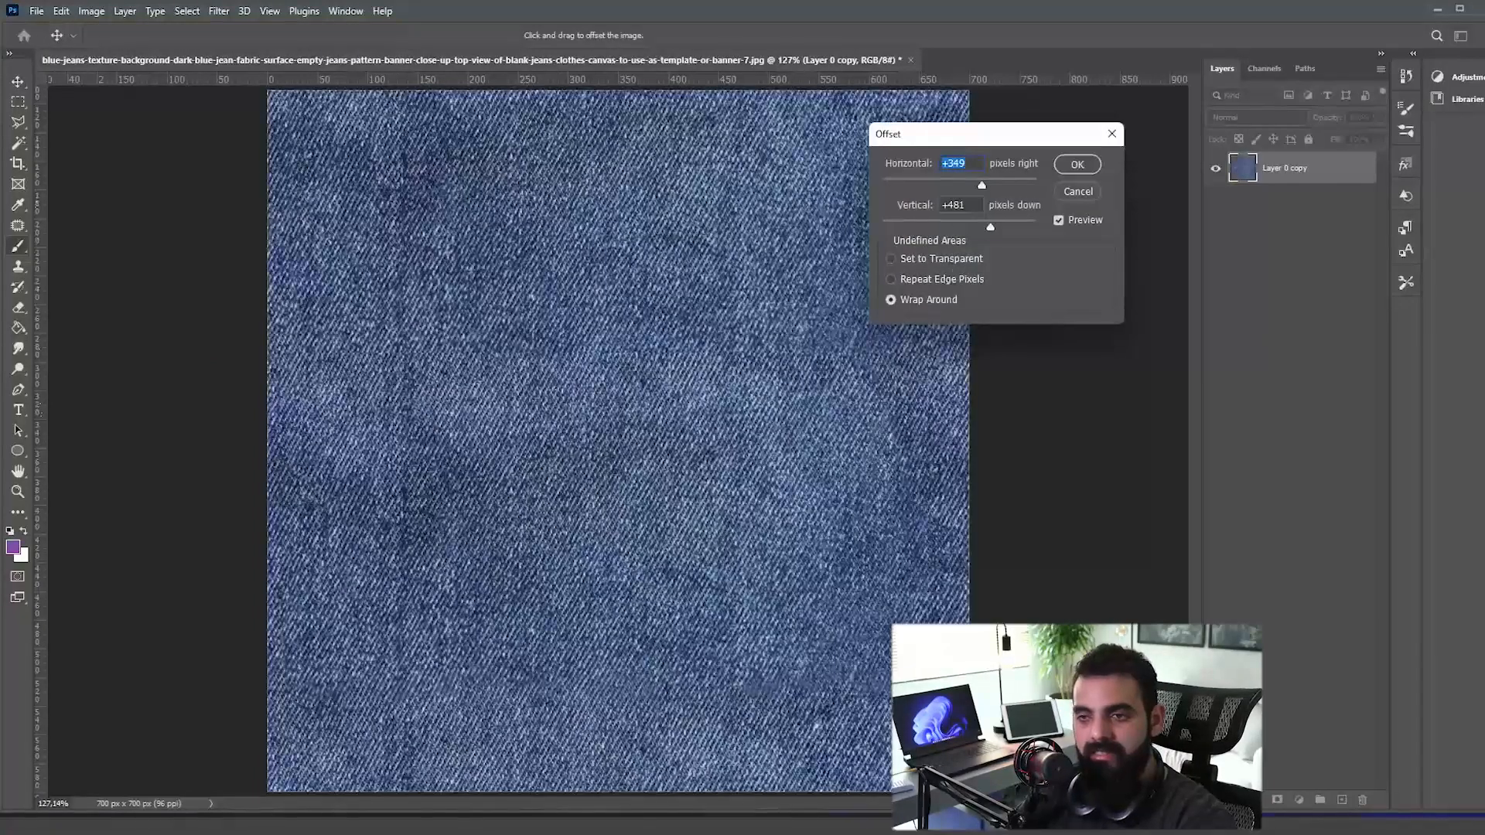
key("Tab")
type("0")
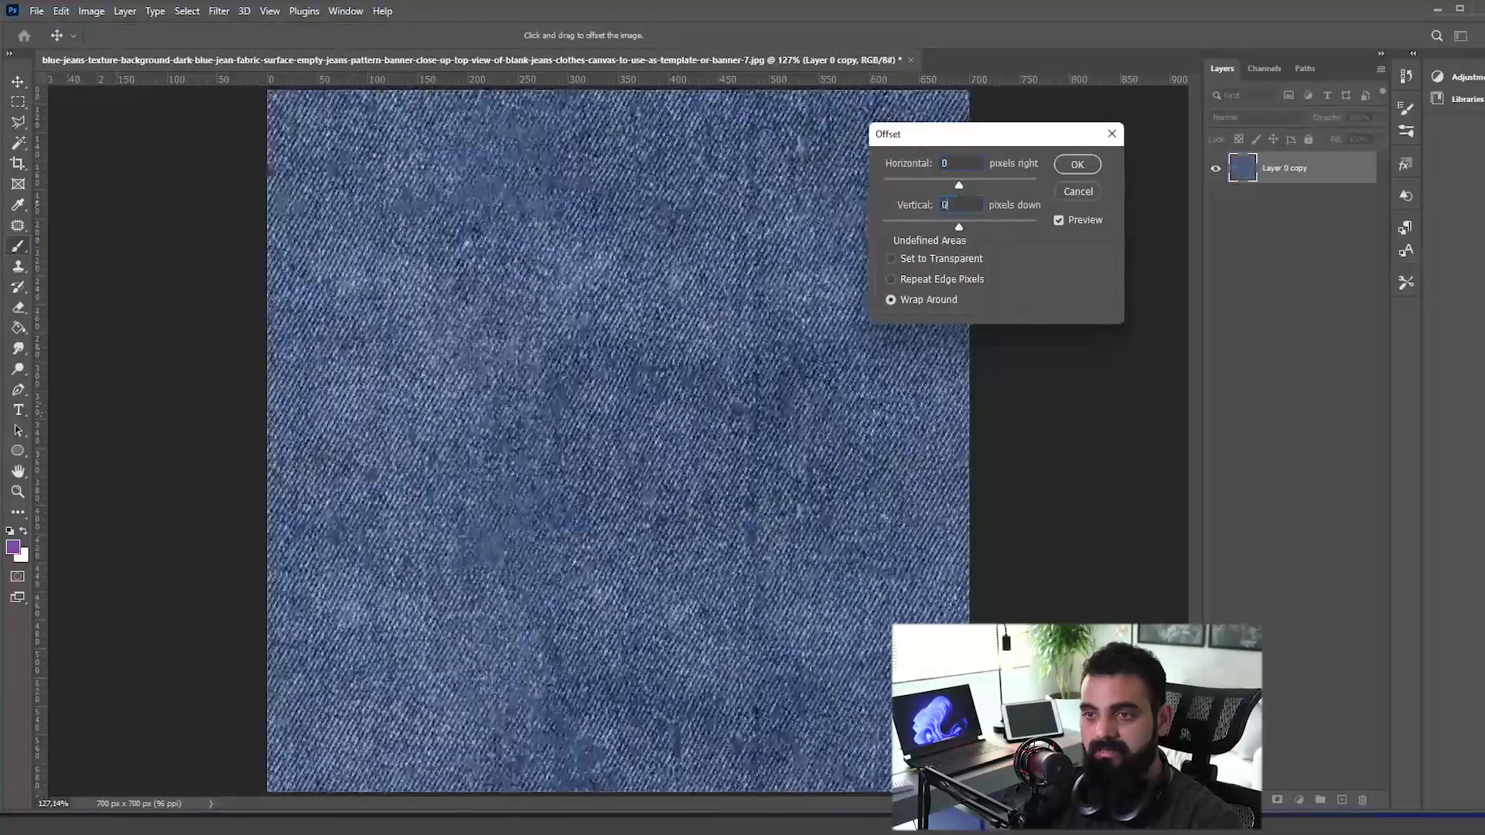
left_click_drag(961, 183, 987, 195)
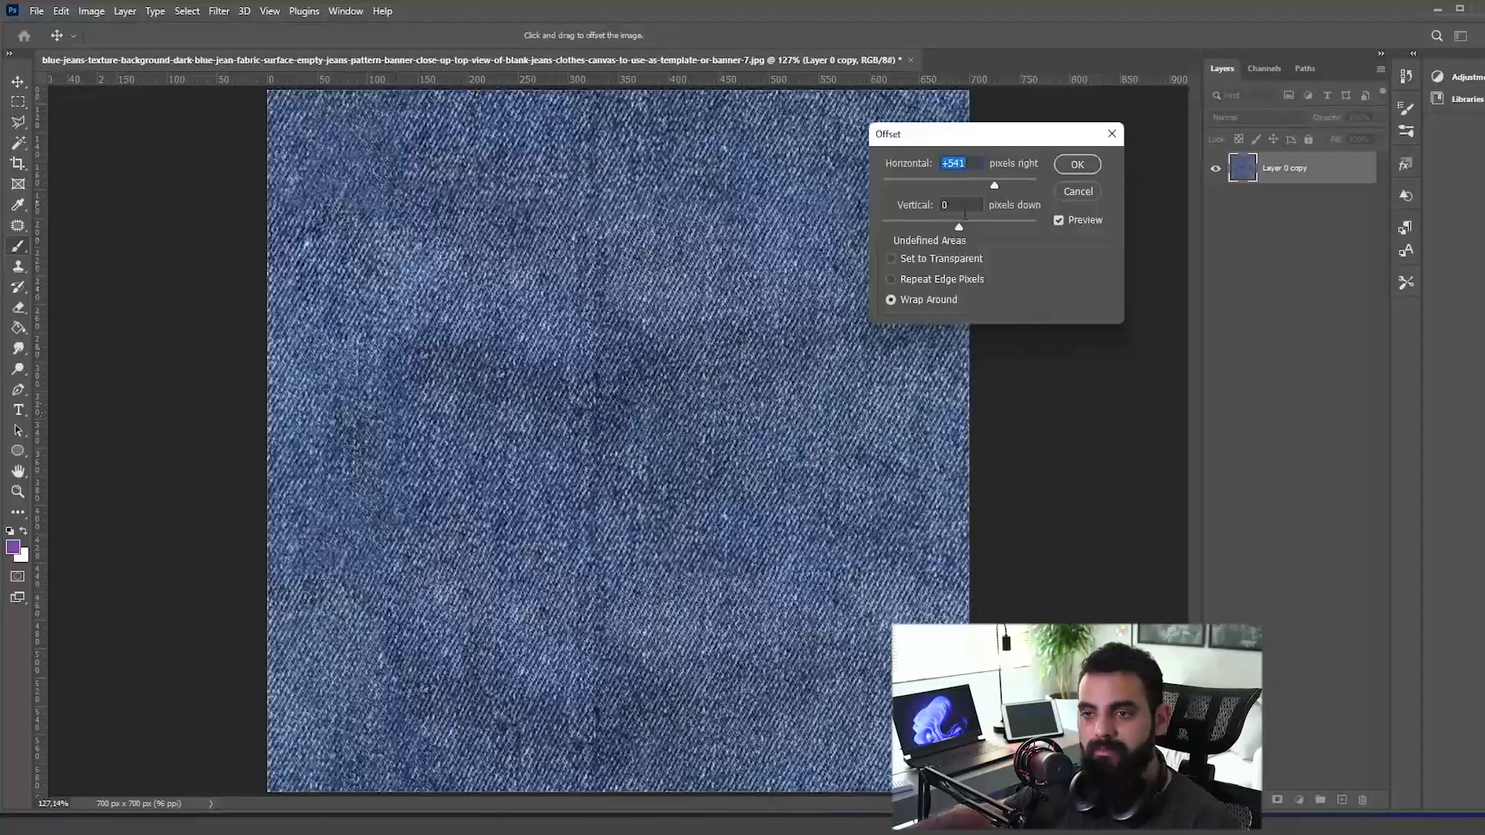
left_click_drag(963, 222, 1008, 229)
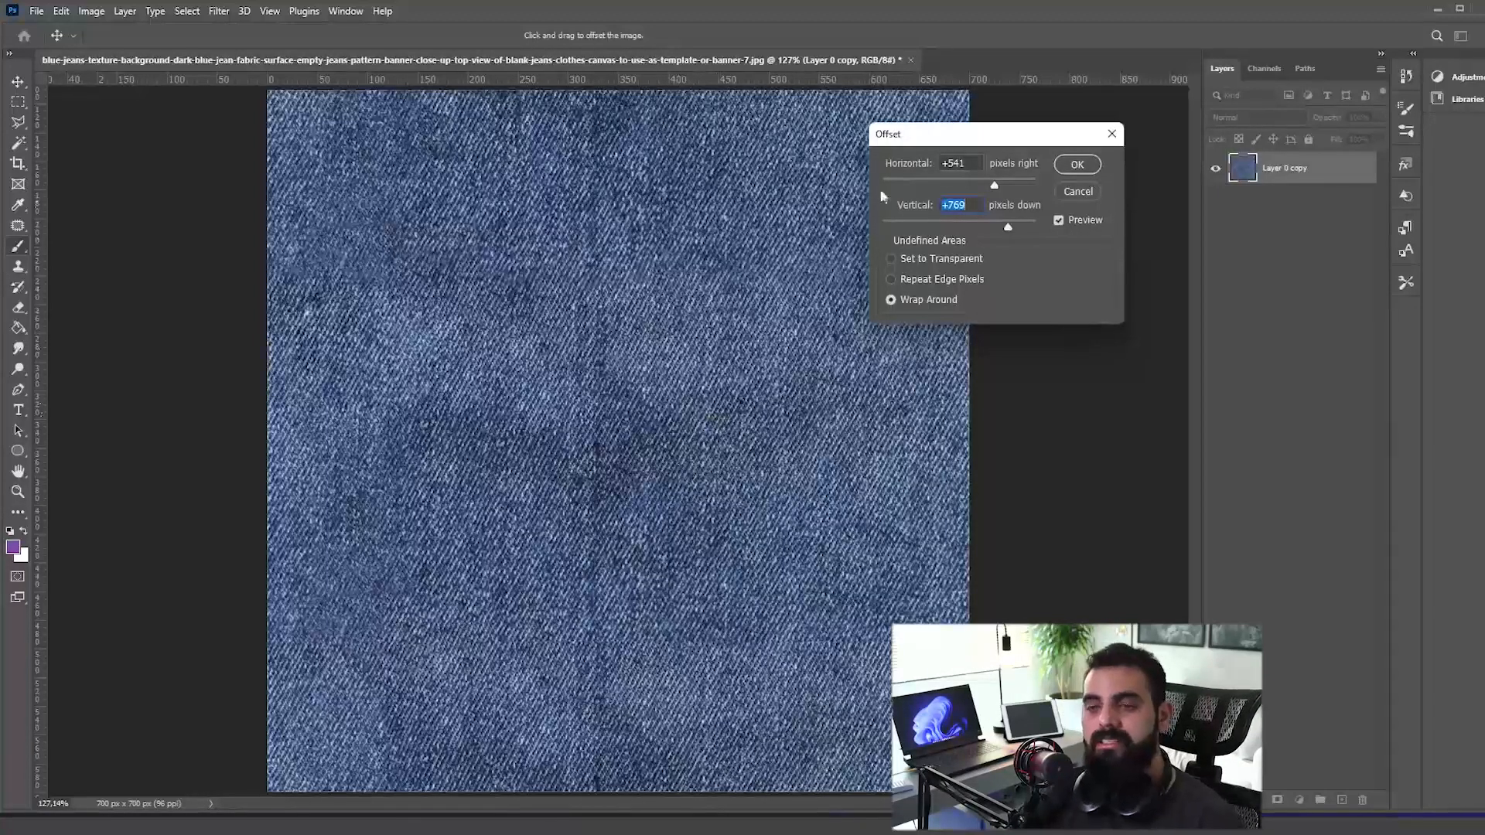
left_click(1098, 165)
Step: Retouch the uneven denim near the texture's upper edge with the Patch tool and Clone Stamp
key("s")
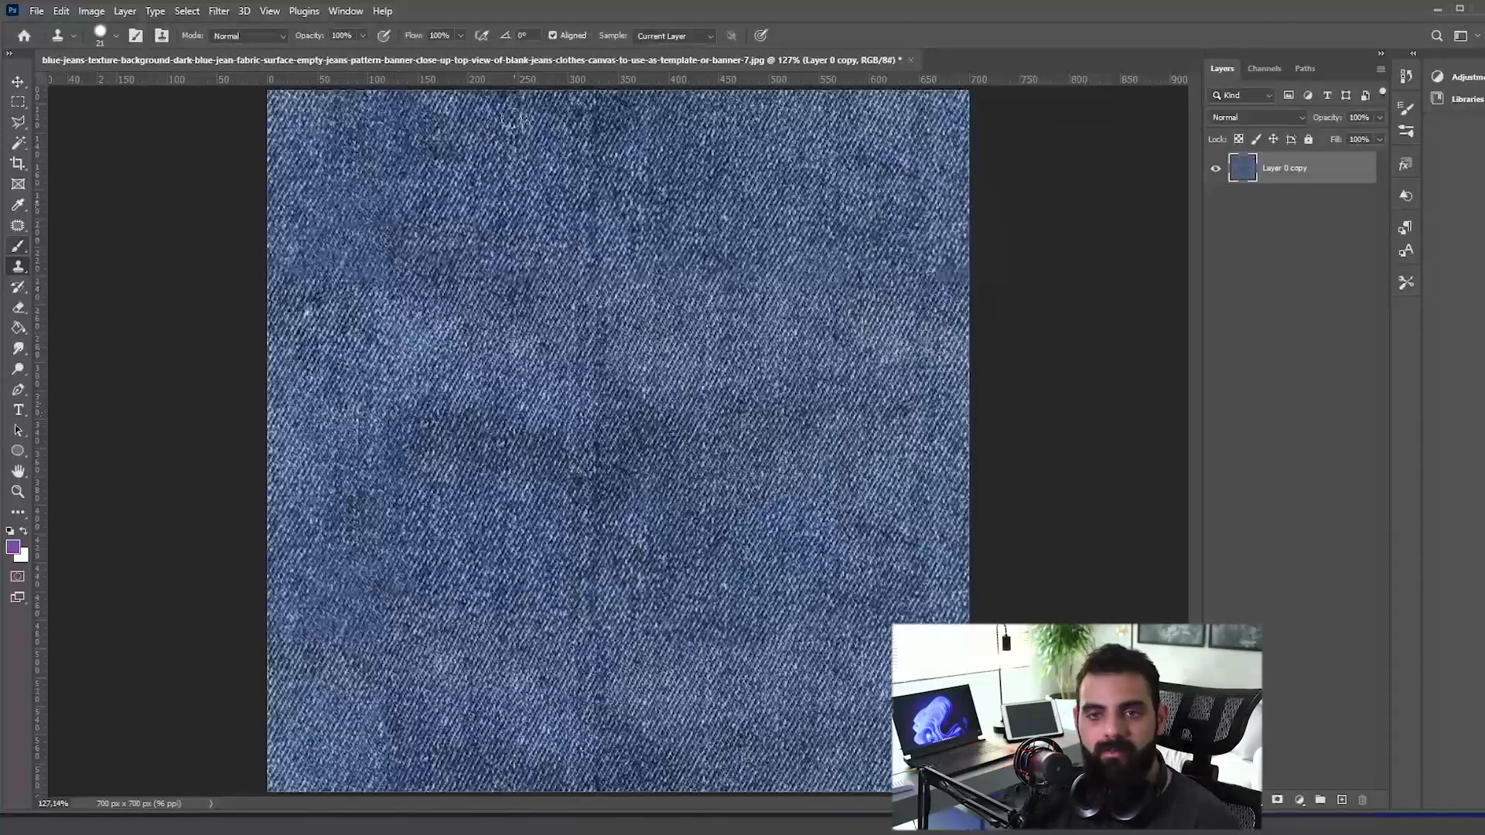
left_click(17, 226)
mouse_move(547, 116)
left_mouse_down()
mouse_move(521, 155)
mouse_move(513, 136)
mouse_move(546, 99)
left_mouse_up()
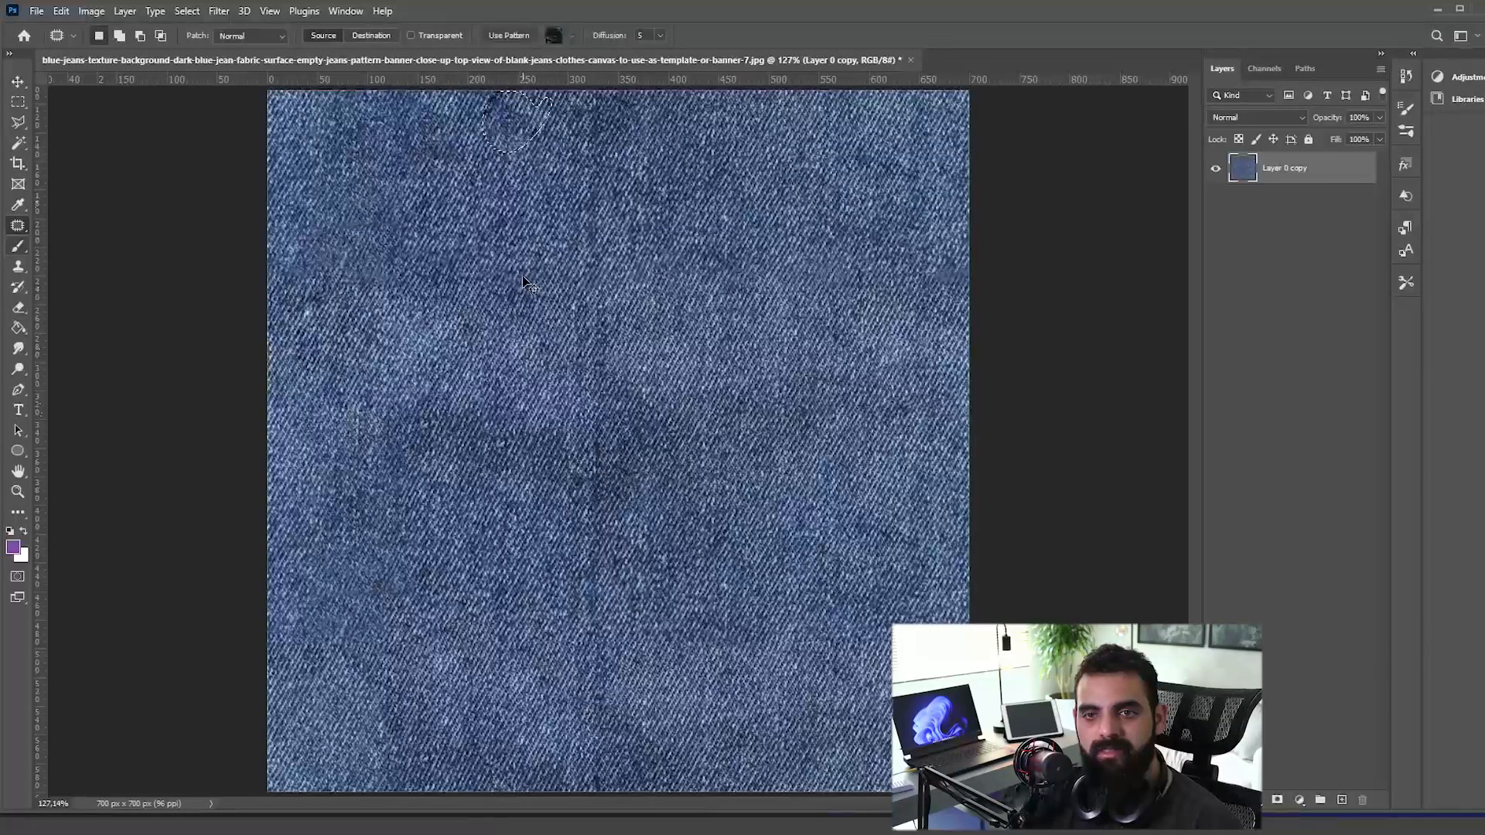
key("ctrl+d")
left_click(19, 268)
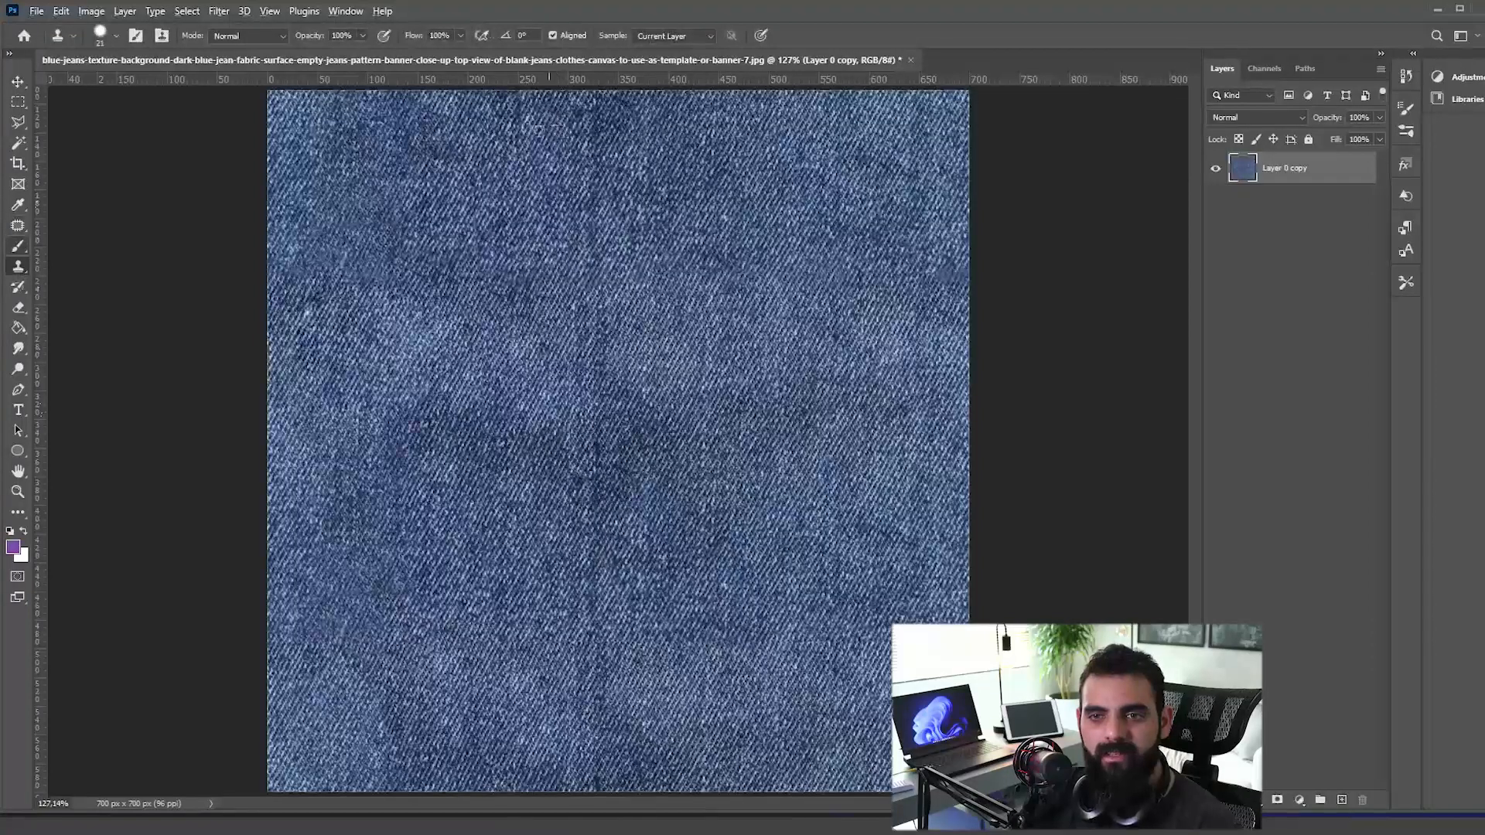
left_click_drag(512, 113, 503, 117)
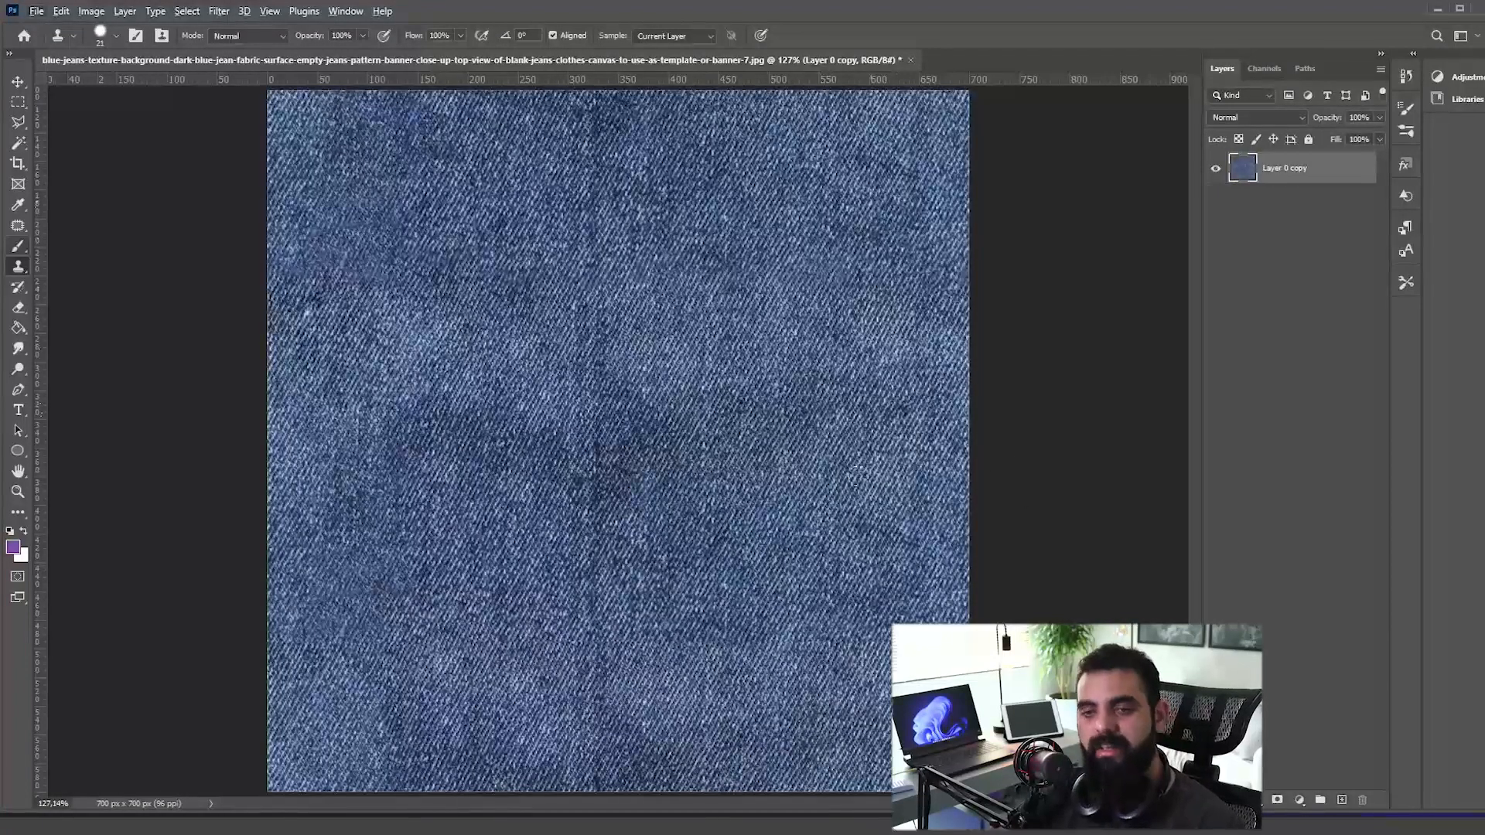
Step: Offset the texture once more with Wrap Around, adjusting the vertical shift to move the seams away from the edges
left_click(218, 11)
mouse_move(363, 348)
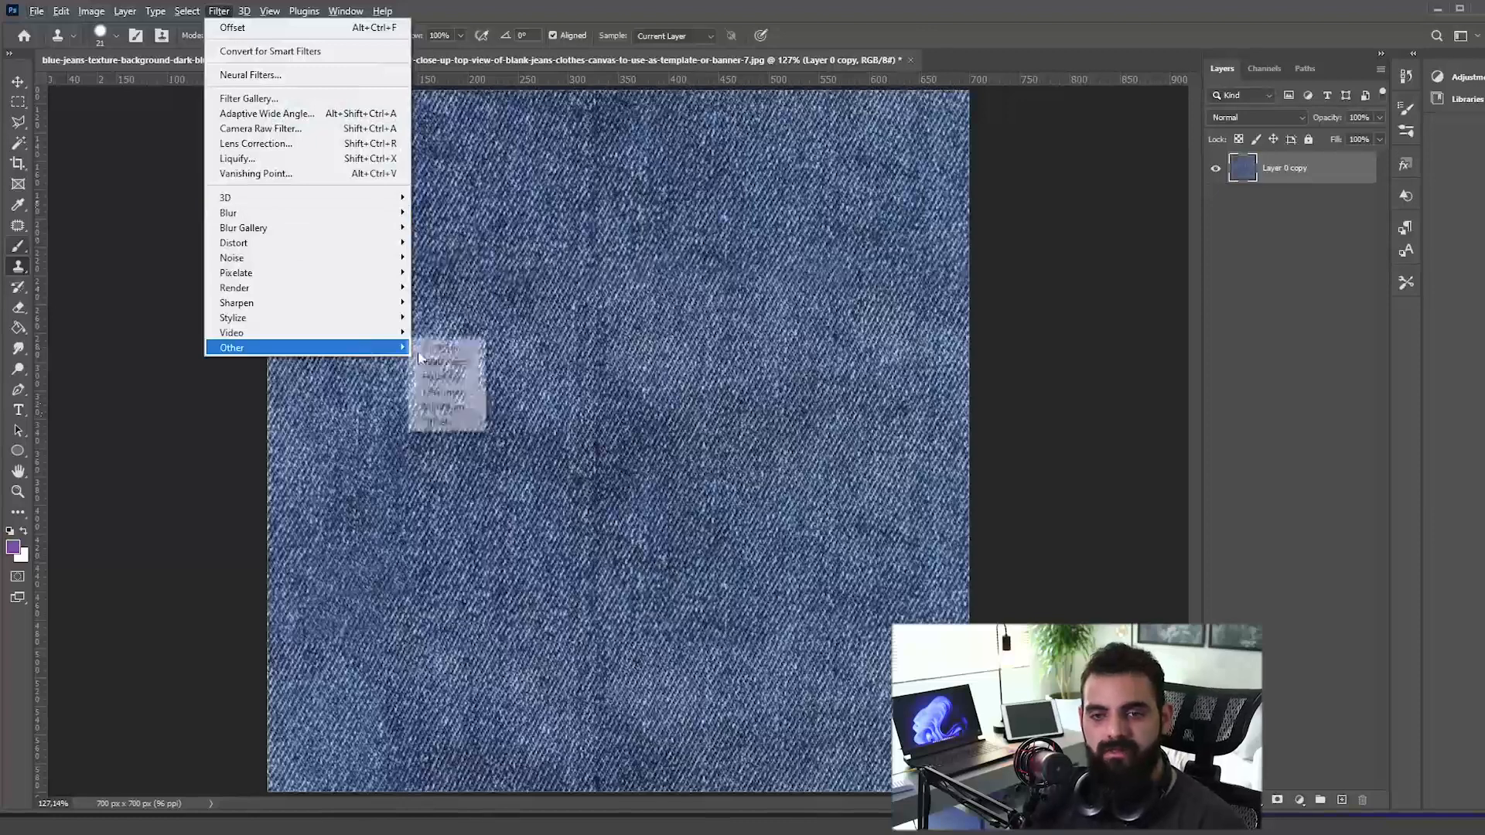
left_click(464, 423)
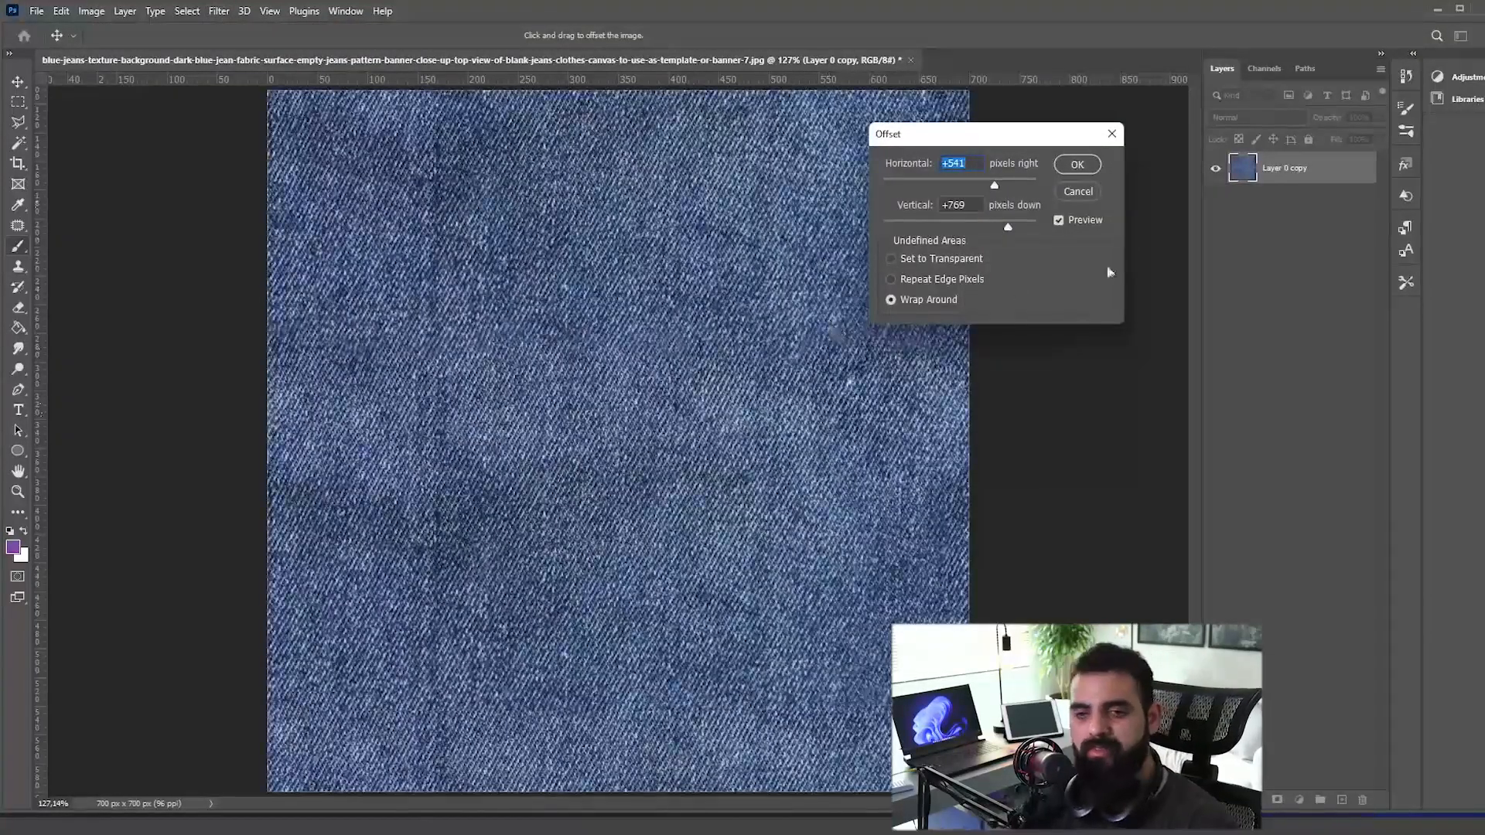
left_click_drag(1007, 226, 1035, 190)
key("Return")
Step: Clone nearby denim over the vertical seam in the middle along its full height with a 41 px brush
key("s")
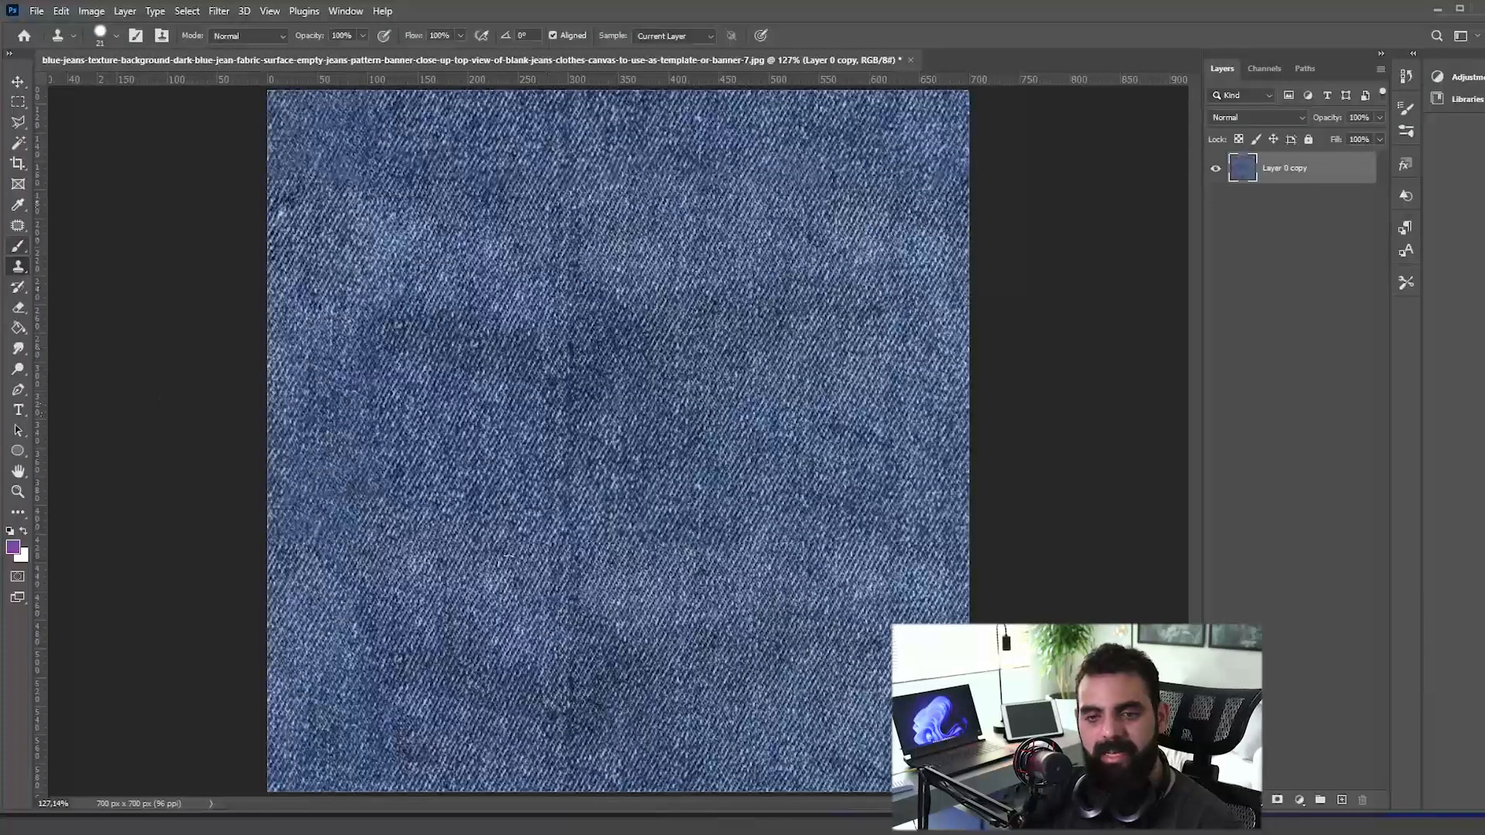
key("bracketright")
mouse_move(536, 589)
left_mouse_down()
mouse_move(569, 601)
mouse_move(559, 784)
left_mouse_up()
left_click(541, 658, "alt")
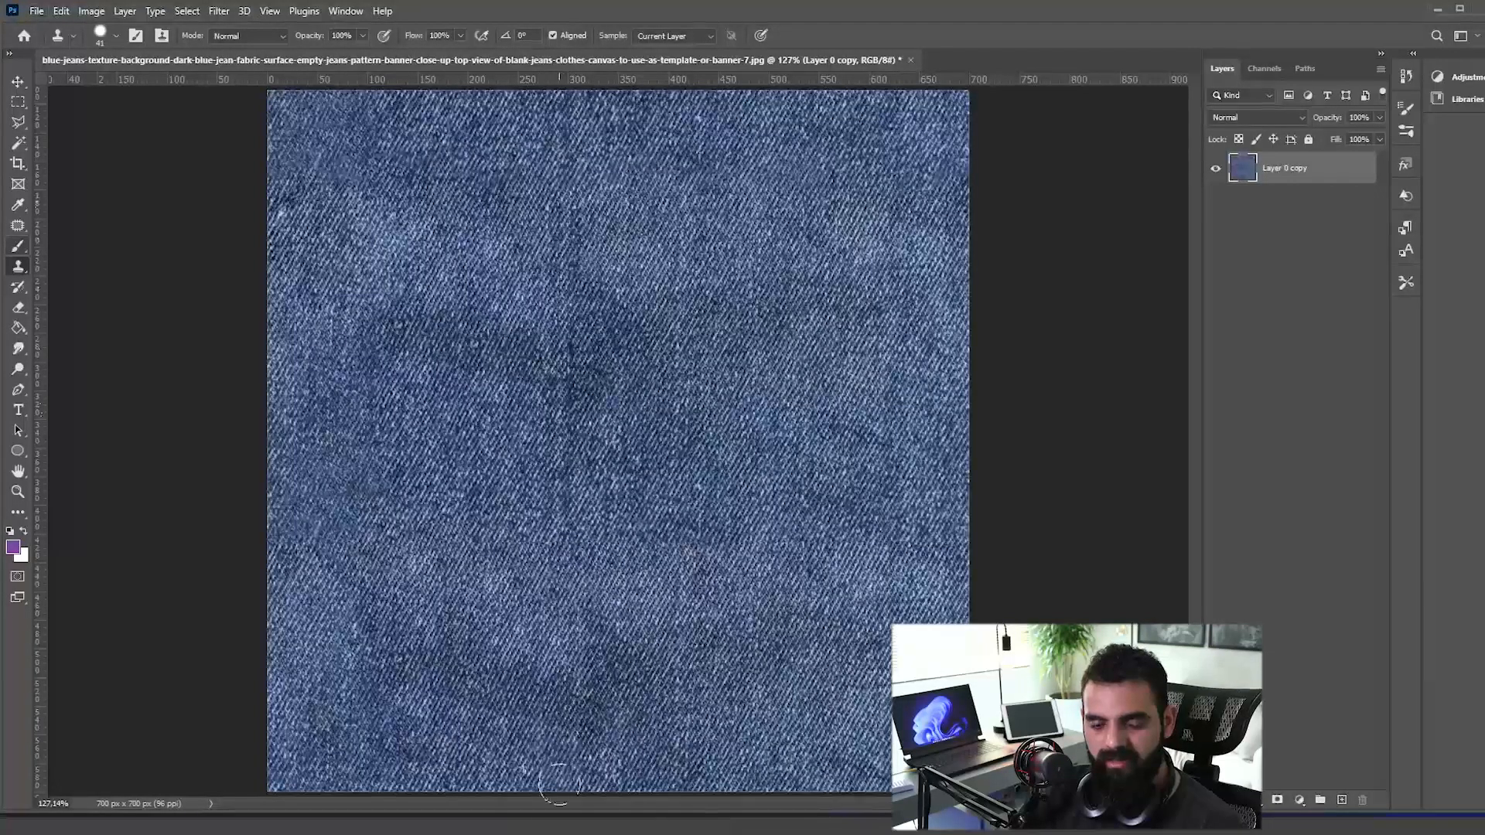
mouse_move(545, 577)
left_mouse_down()
mouse_move(581, 405)
mouse_move(561, 241)
mouse_move(577, 97)
left_mouse_up()
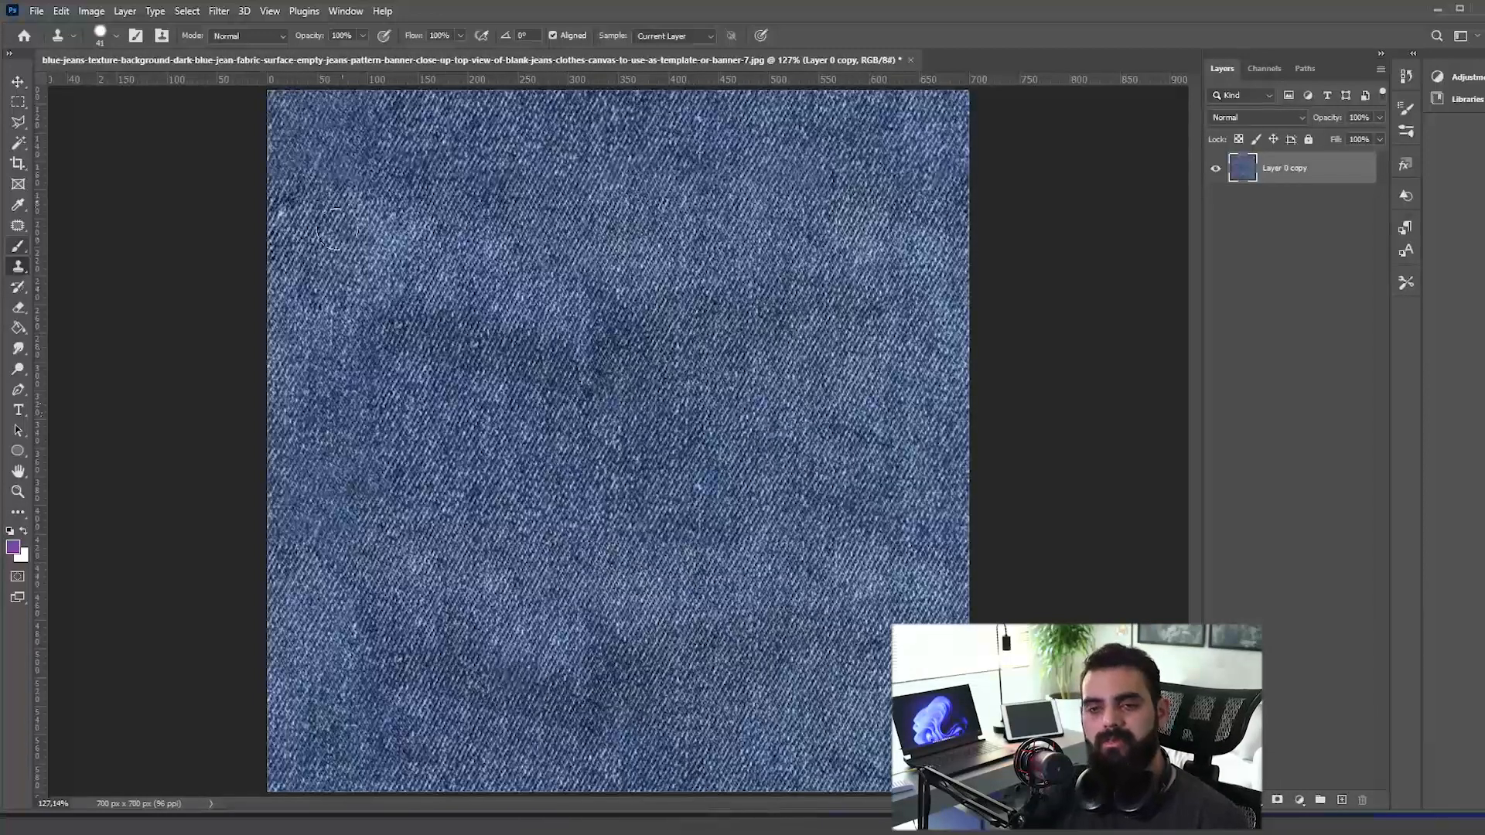
Step: Apply the Offset filter to the denim layer again with Wrap Around to check the cloned edges
left_click(246, 11)
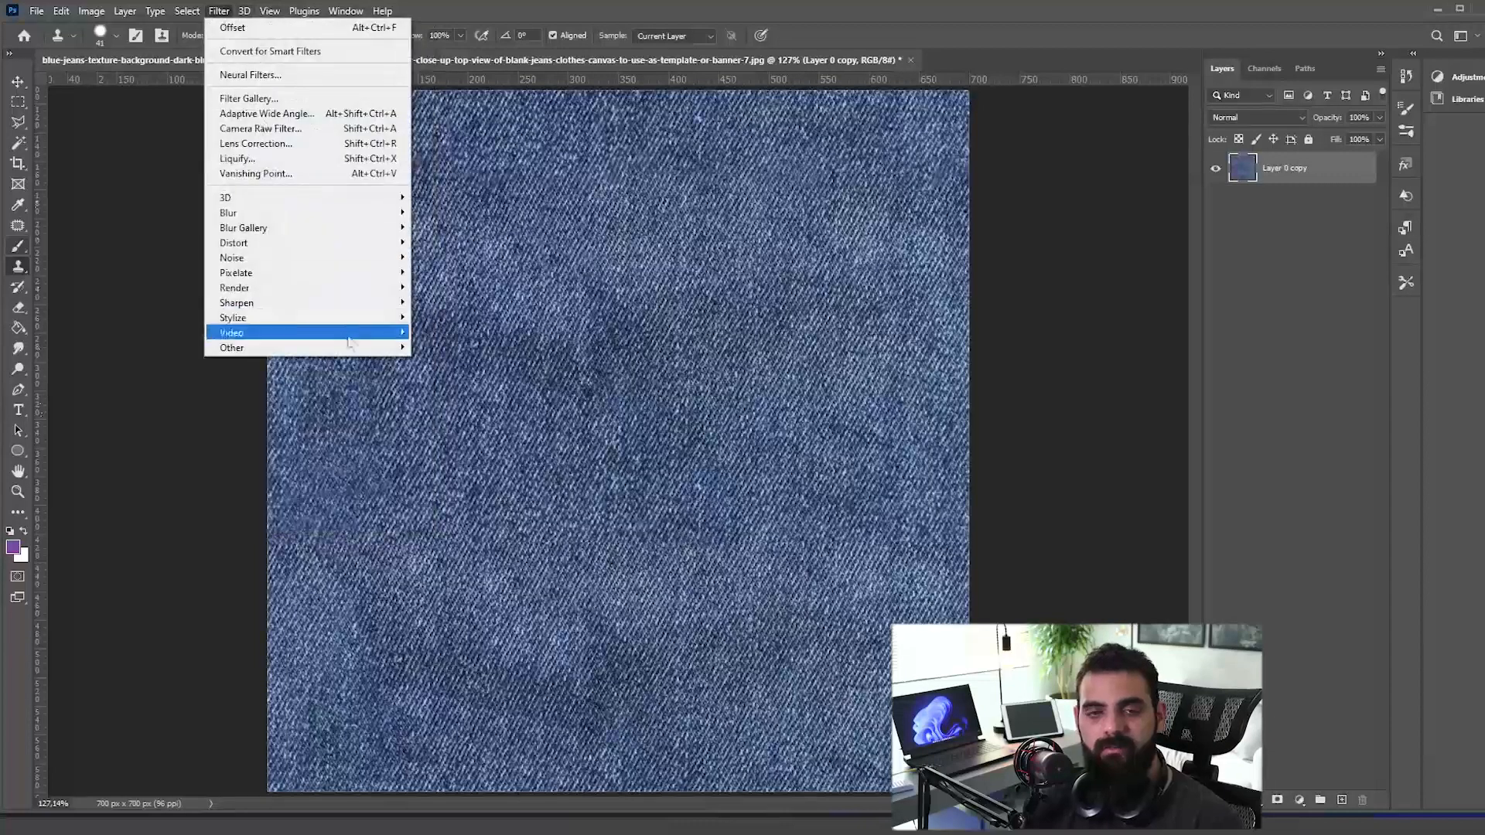
mouse_move(364, 347)
left_click(460, 423)
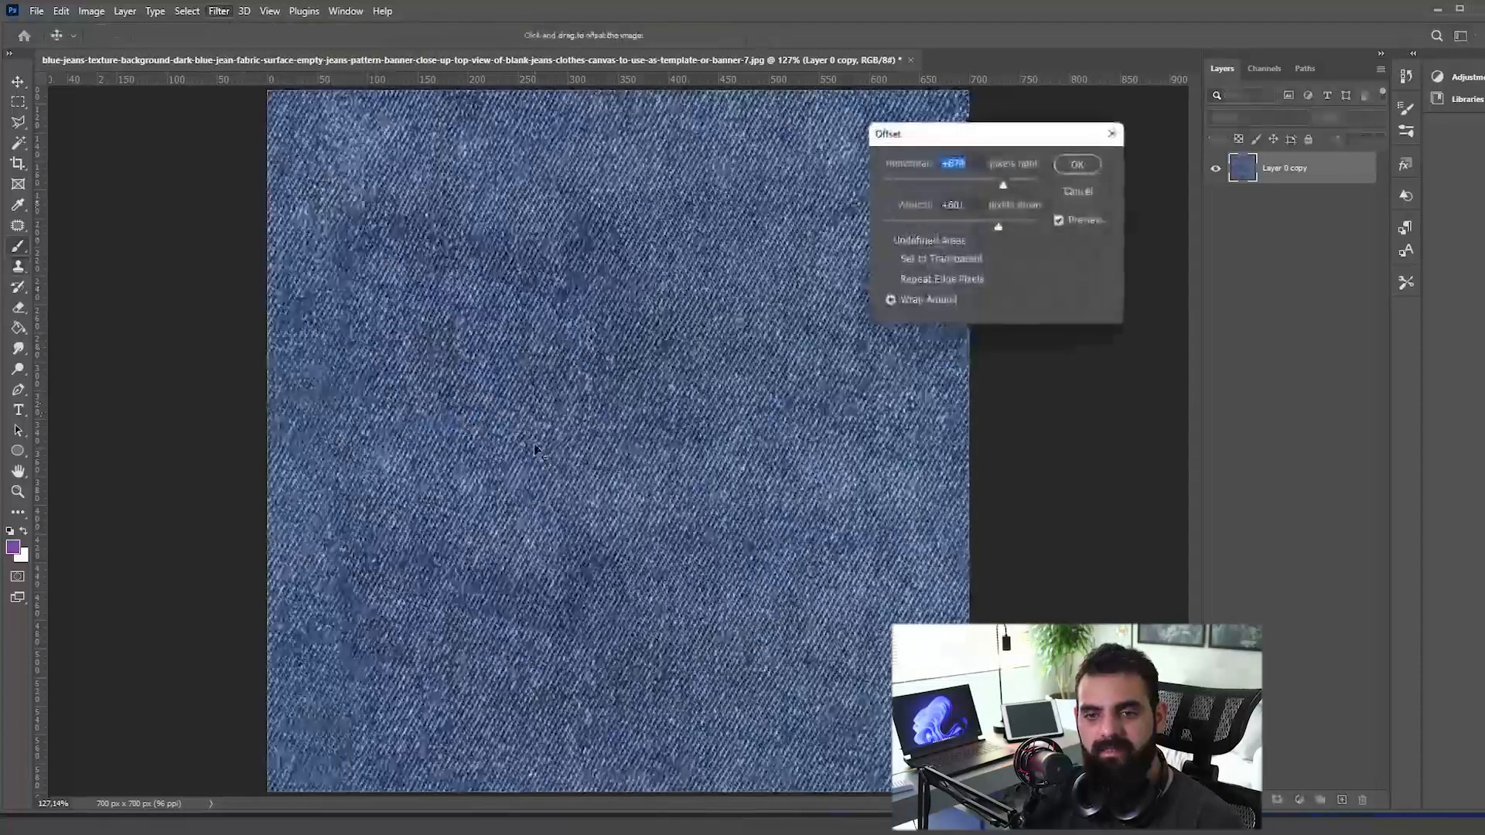
left_click(1077, 164)
key("s")
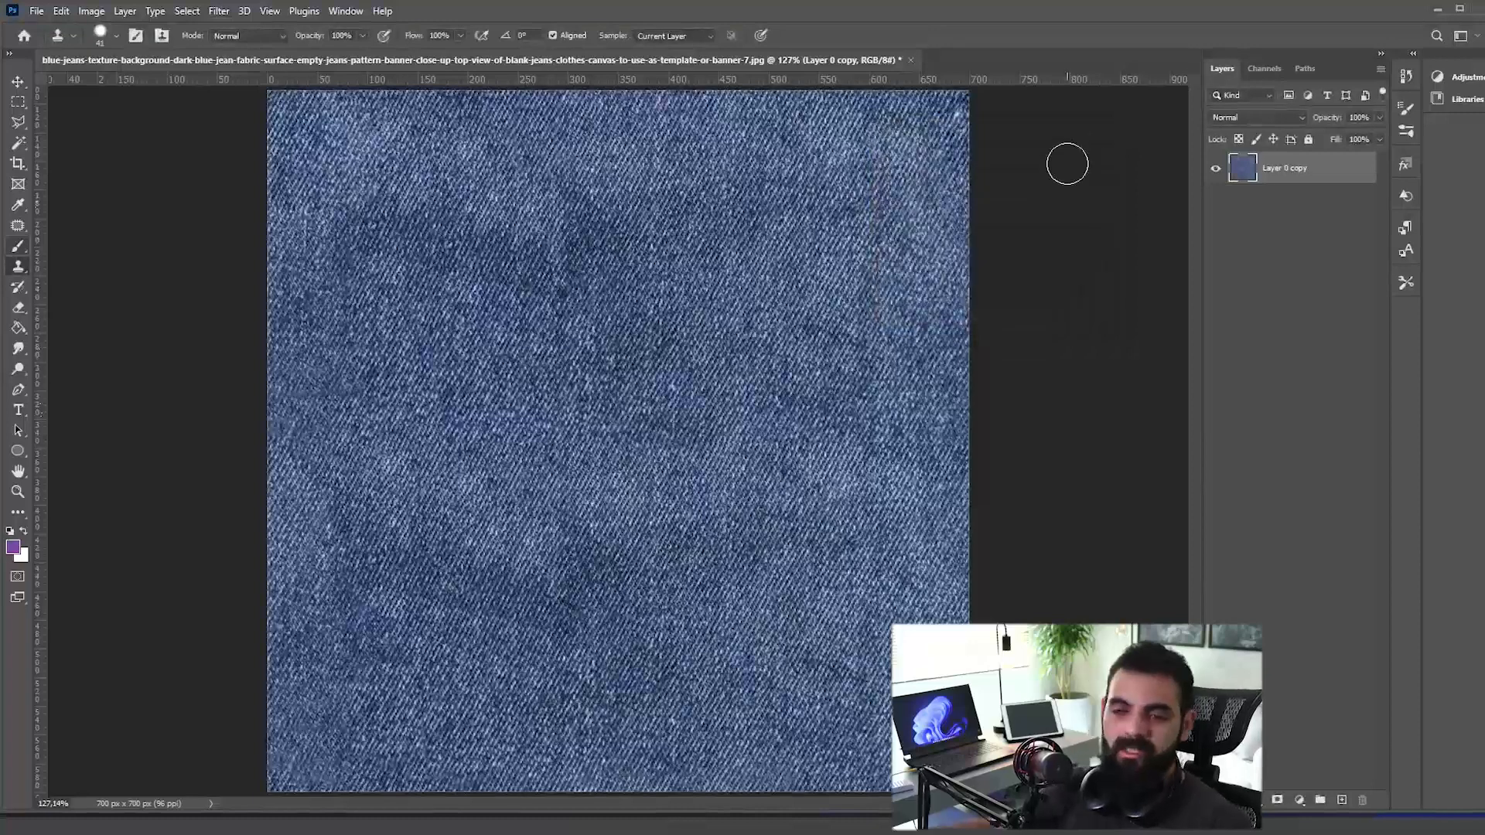
Step: Save the texture as a JPEG named Jean_corrigido in the Aula_10-10 folder at quality 12
key("ctrl+shift+s")
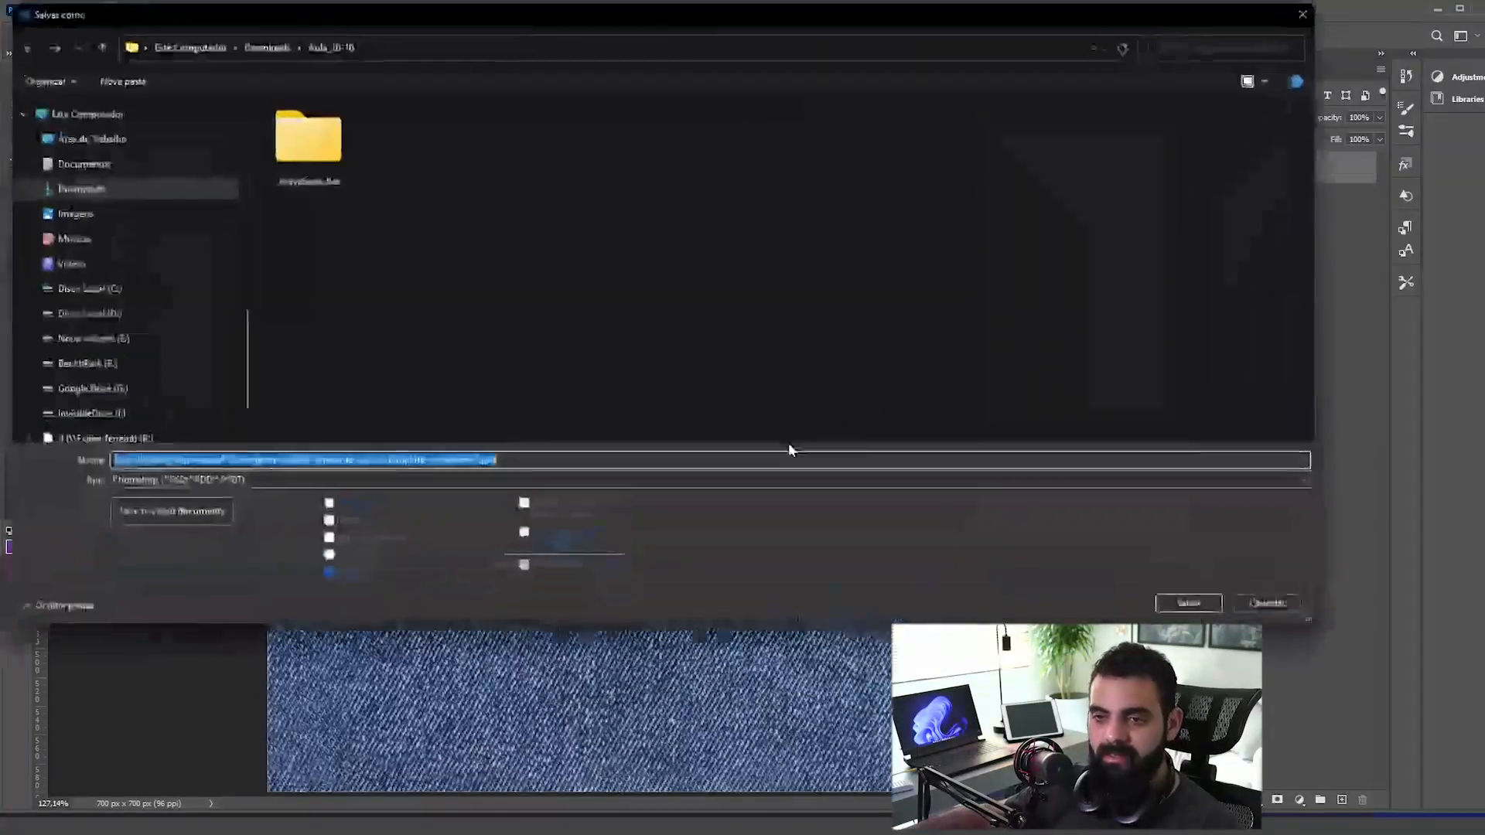
left_click(579, 484)
left_click(347, 482)
left_click(291, 481)
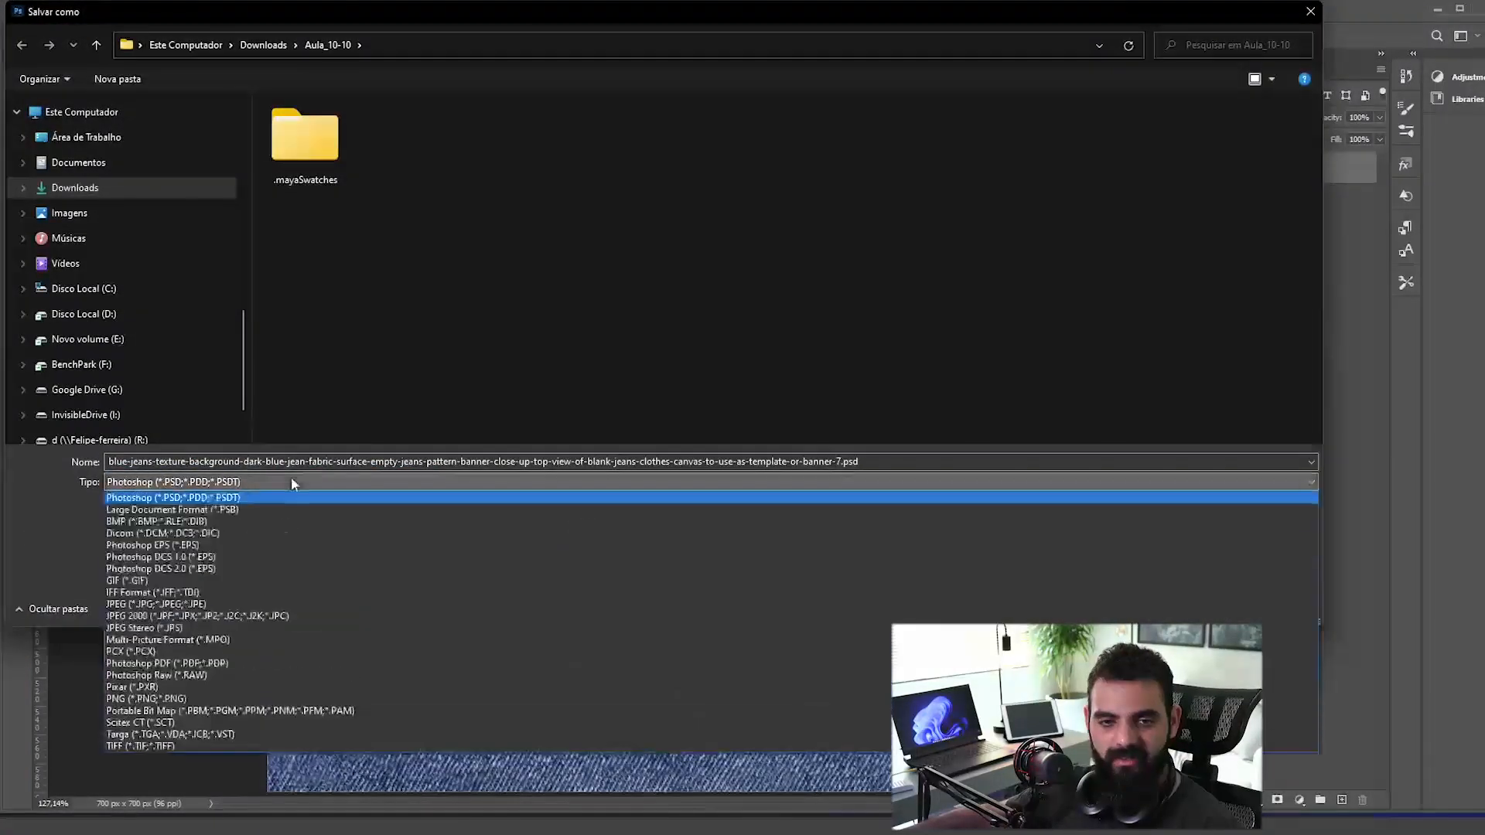
left_click(429, 478)
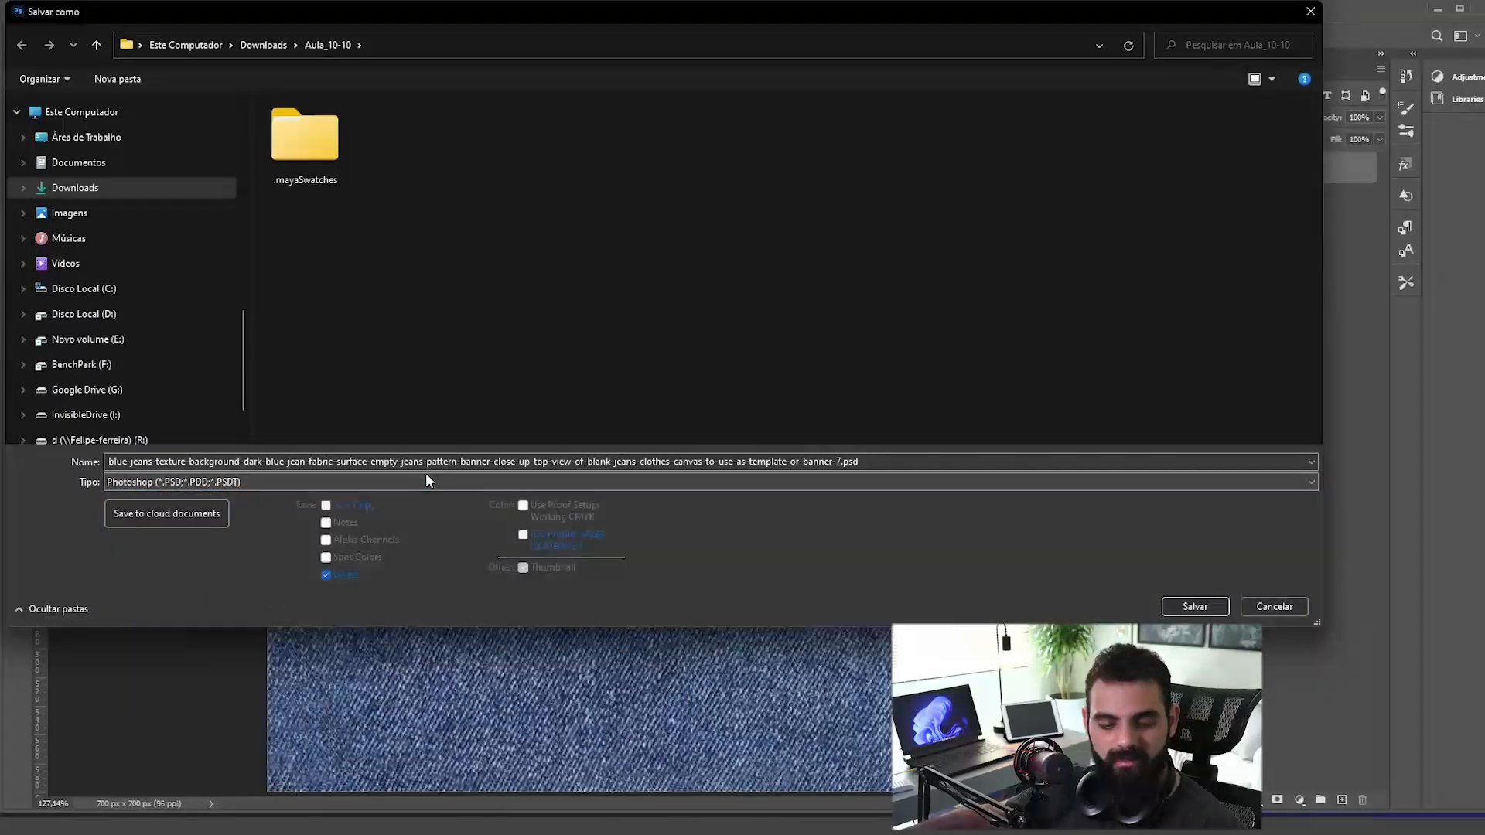
key("j")
left_click(396, 179)
left_click(223, 466)
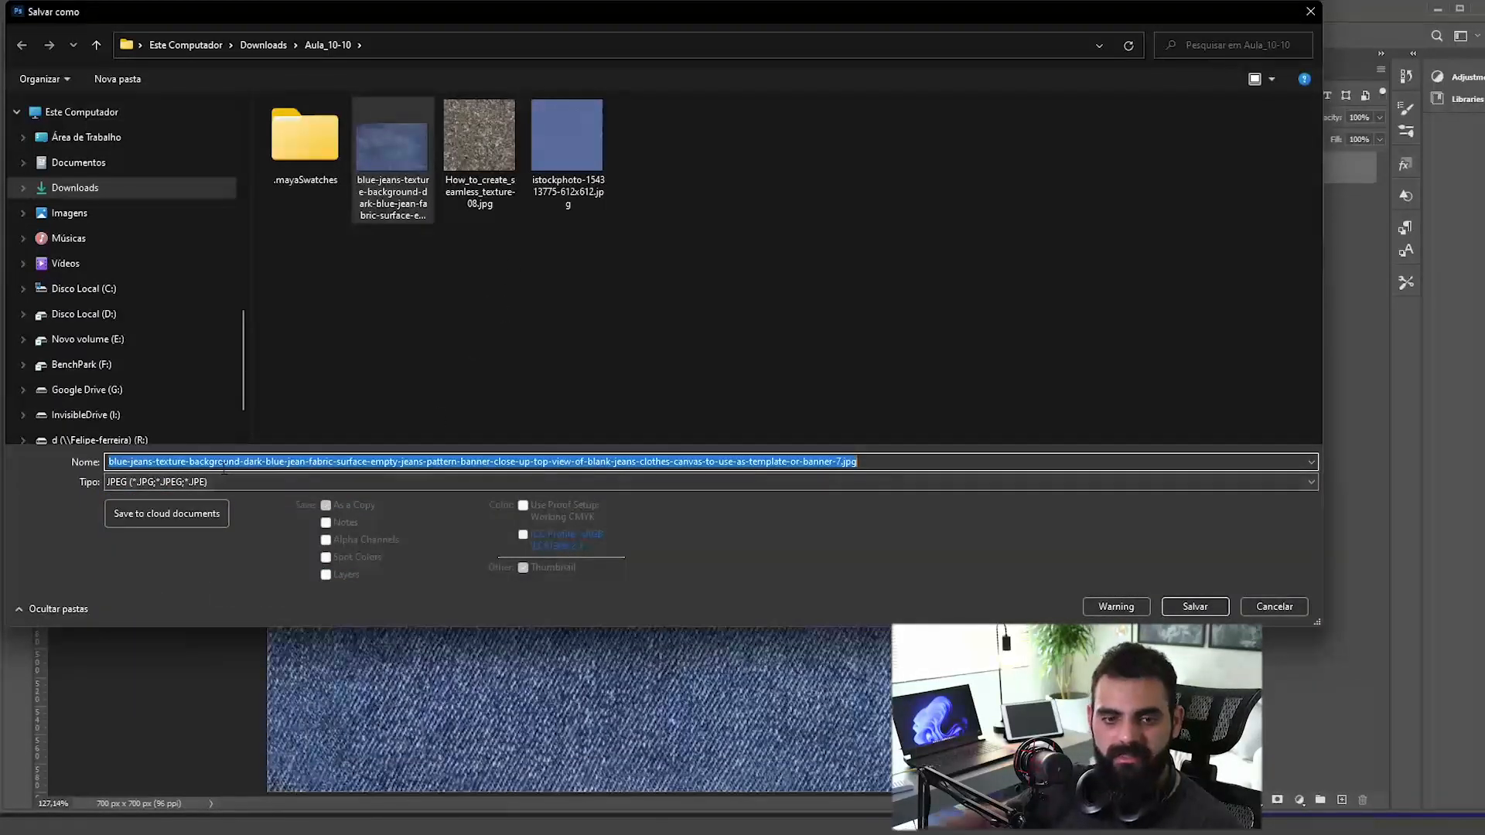
type("Jean_cor")
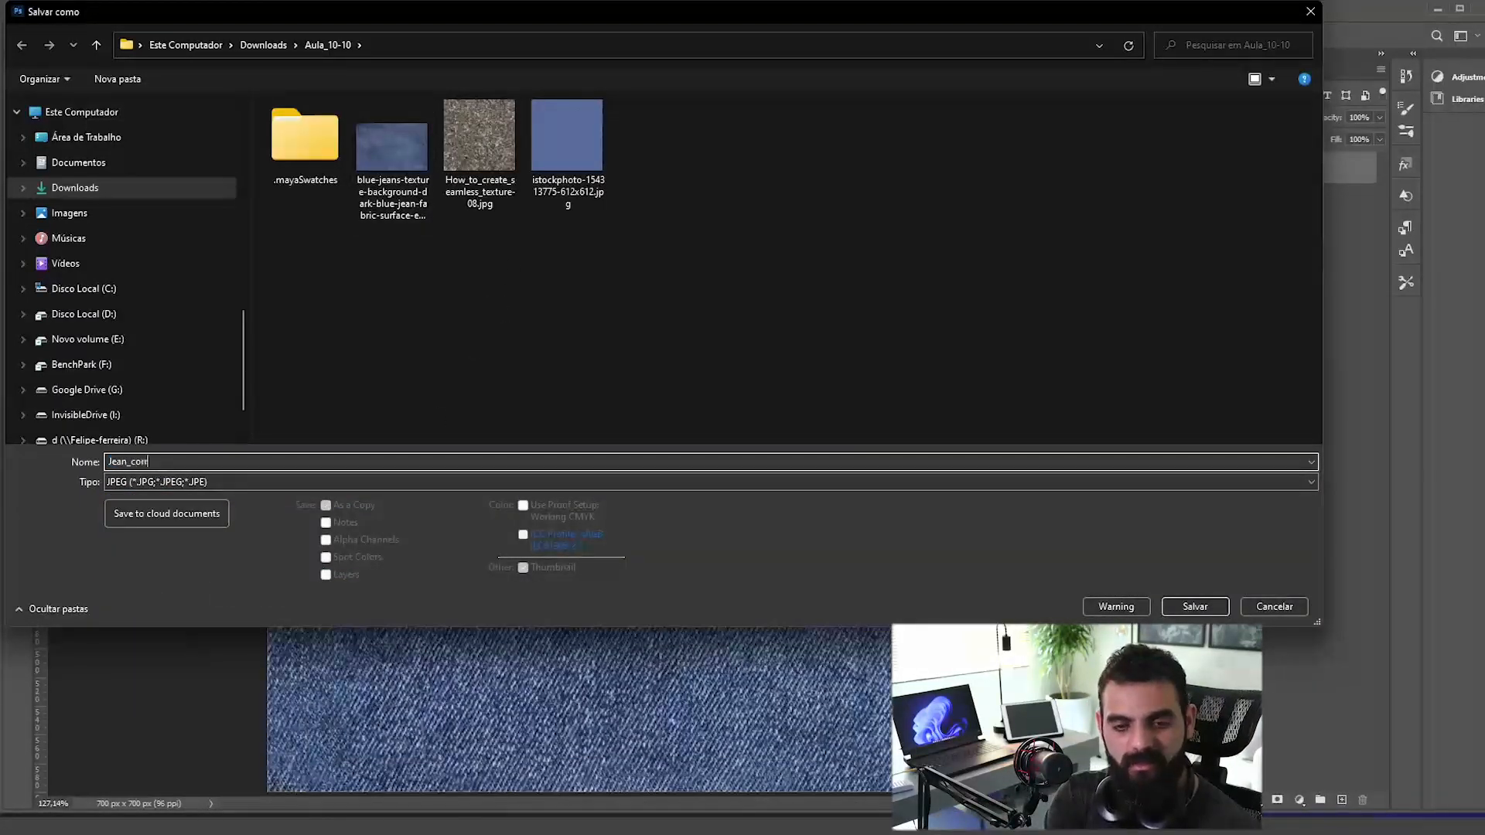
type("rigido")
key("Return")
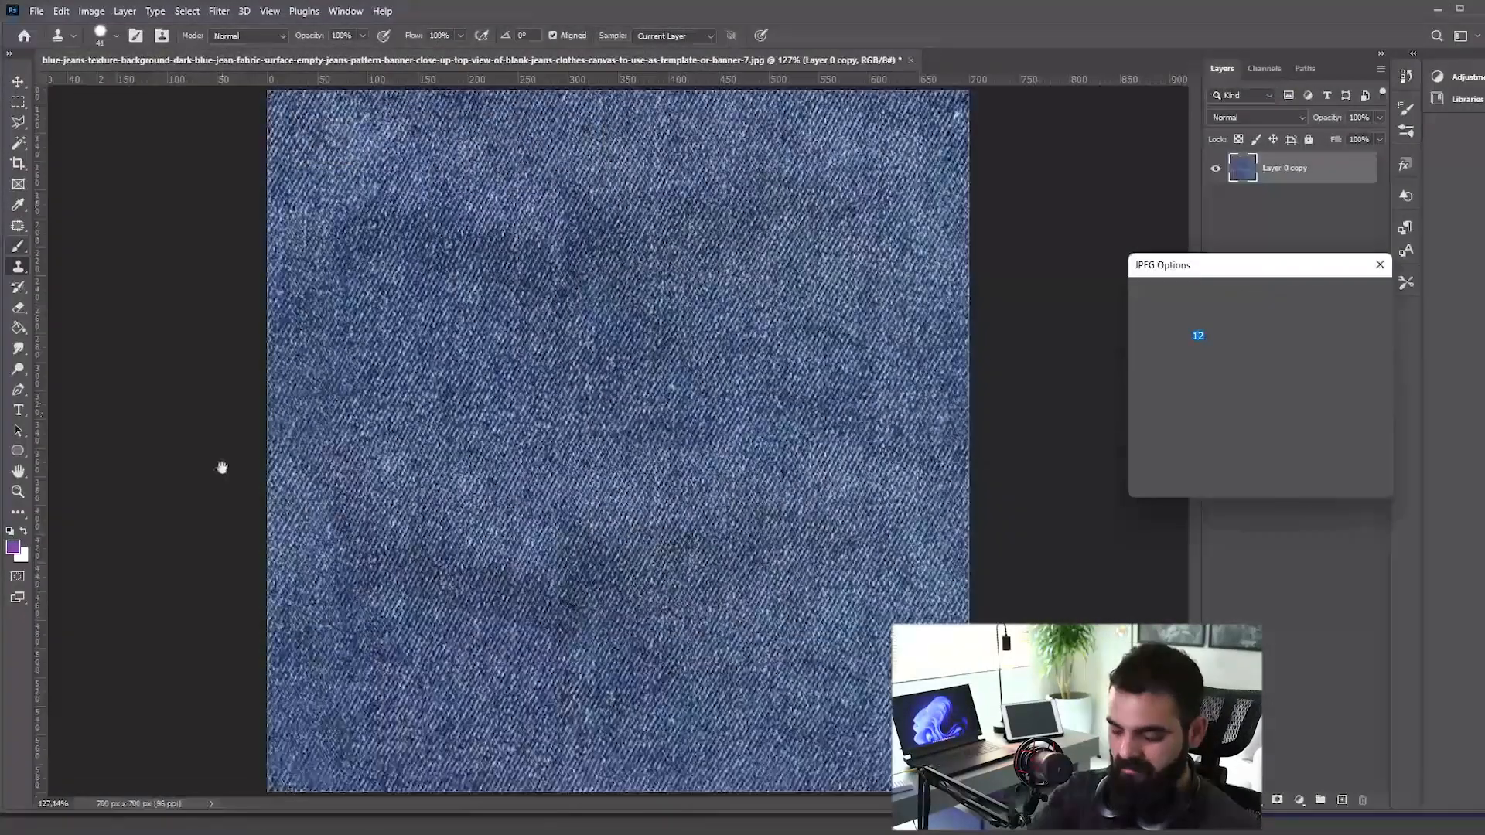
key("Return")
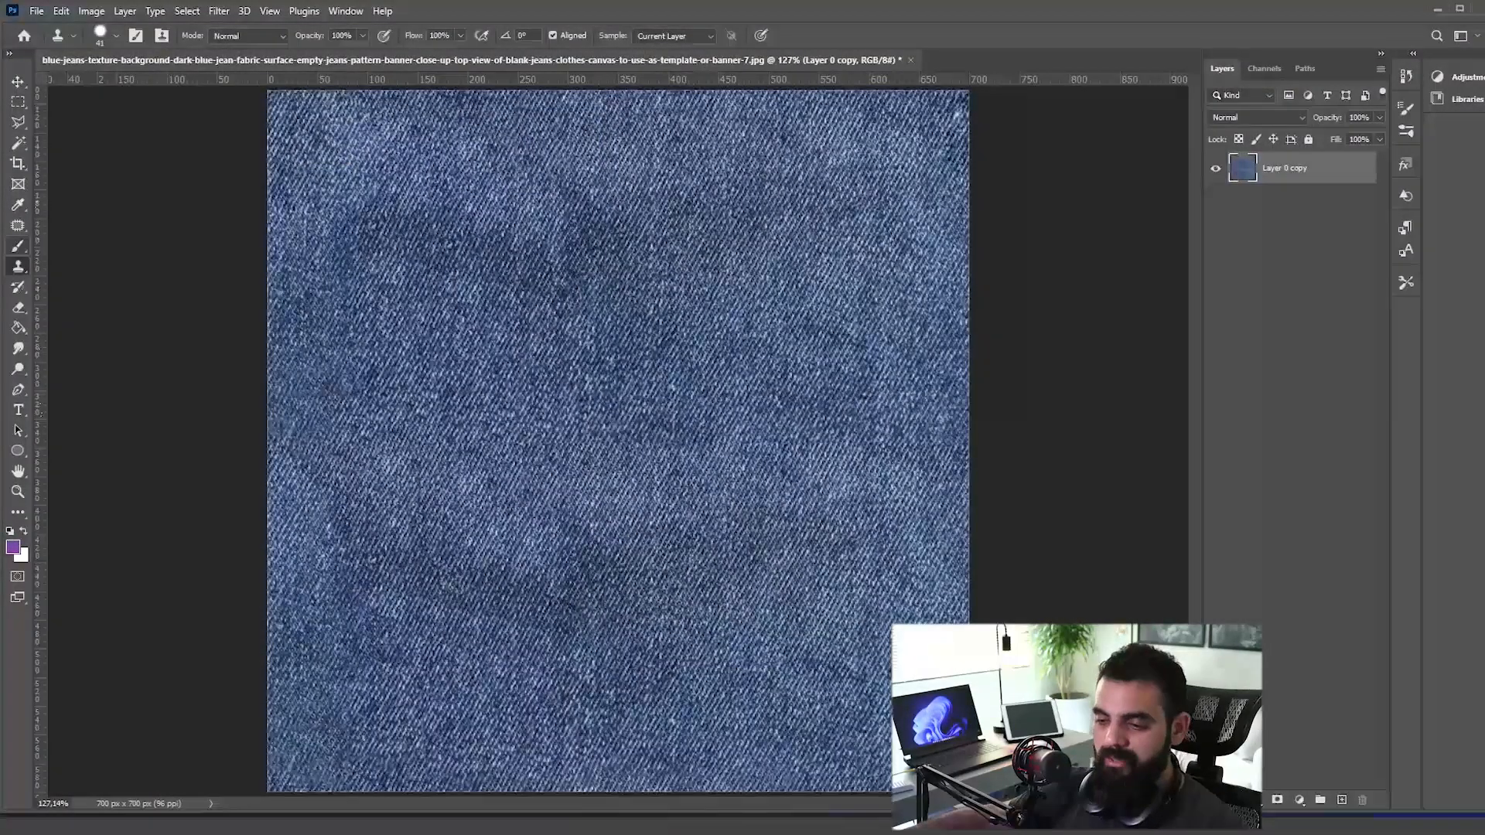
left_click(1426, 788)
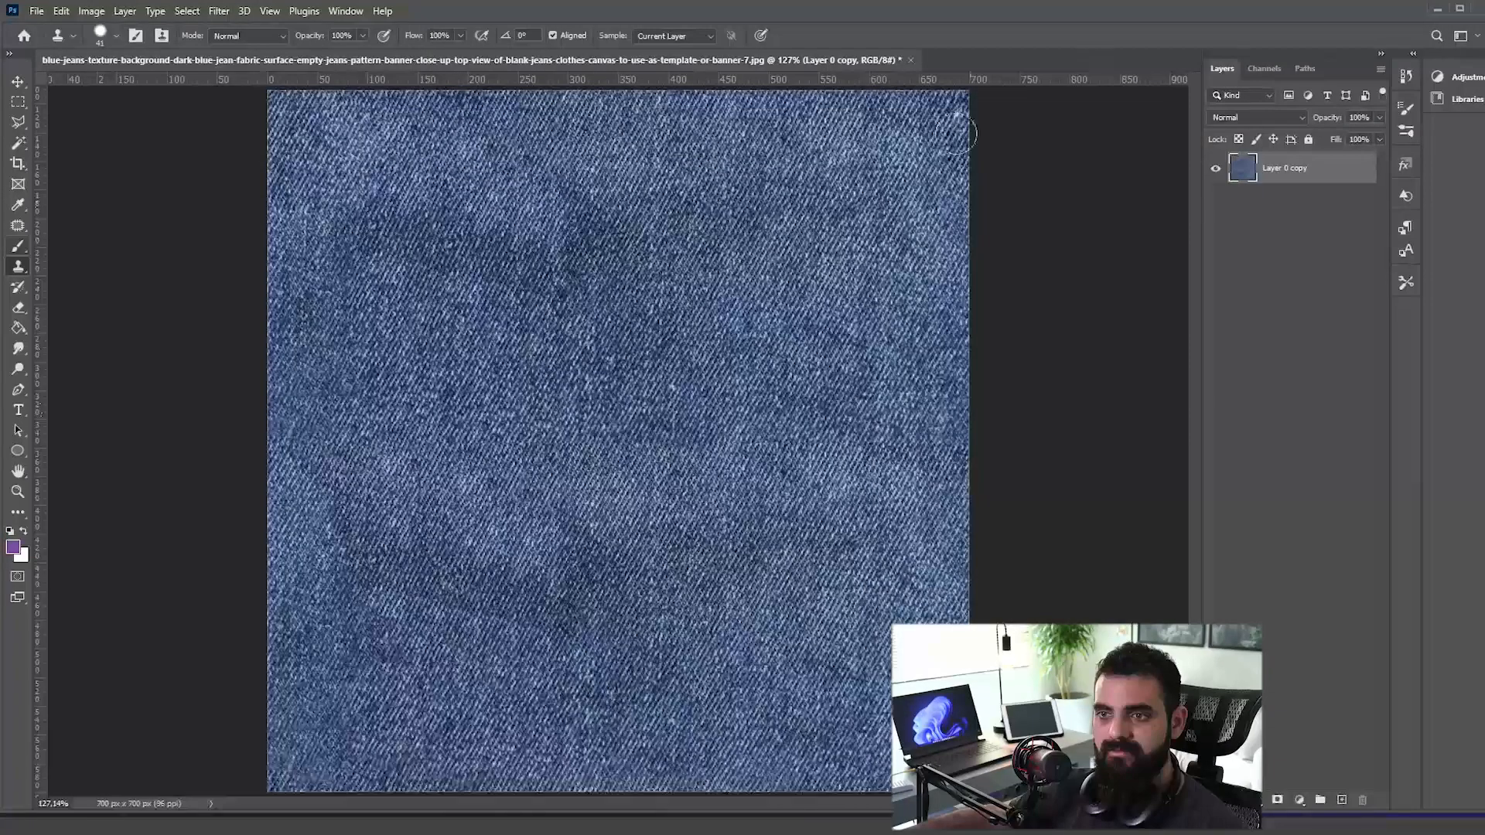
key("Tab")
key("Tab")
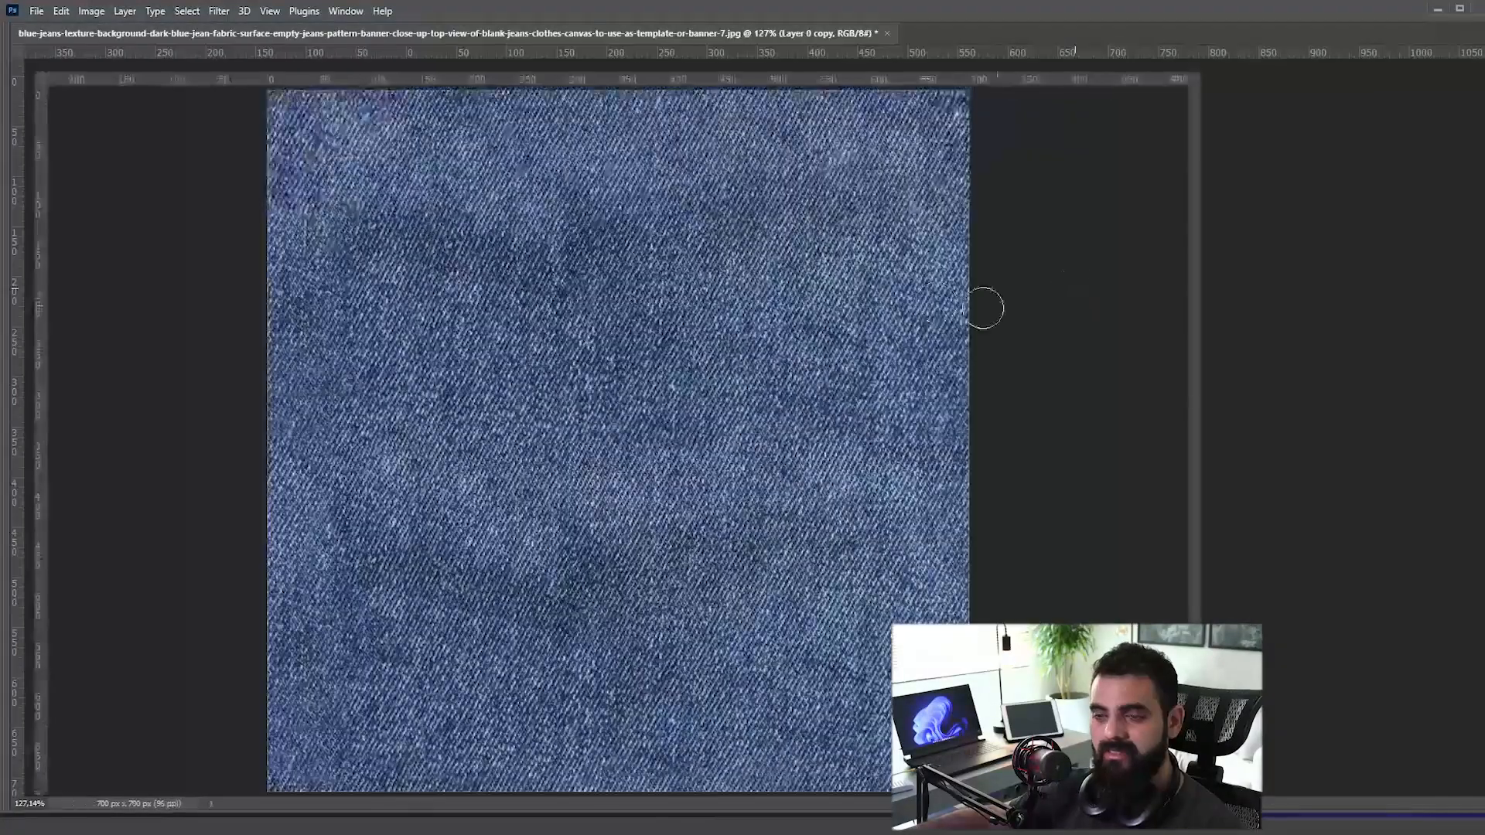
key("ctrl+shift+s")
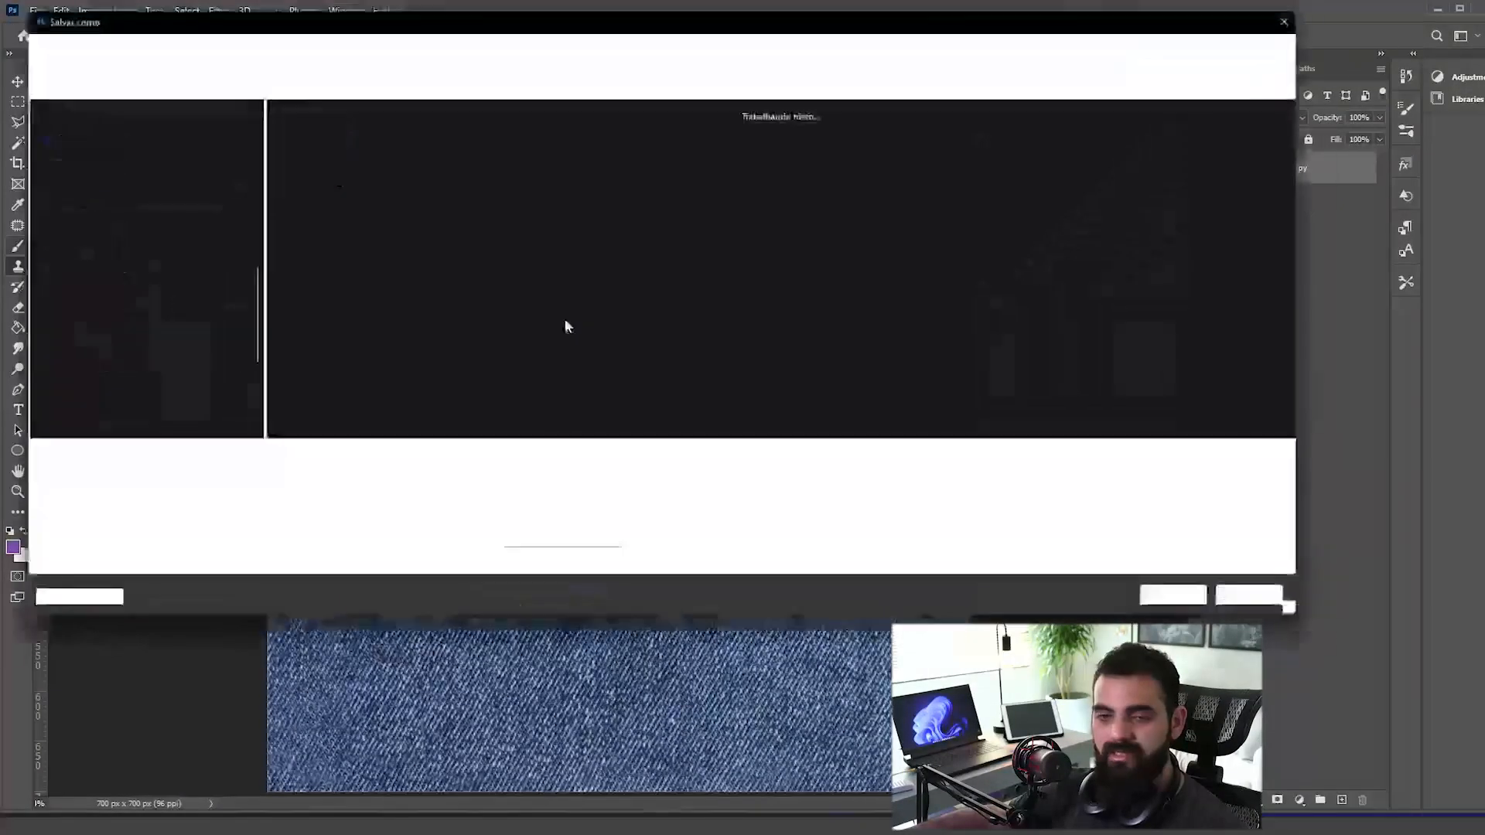
left_click(634, 155)
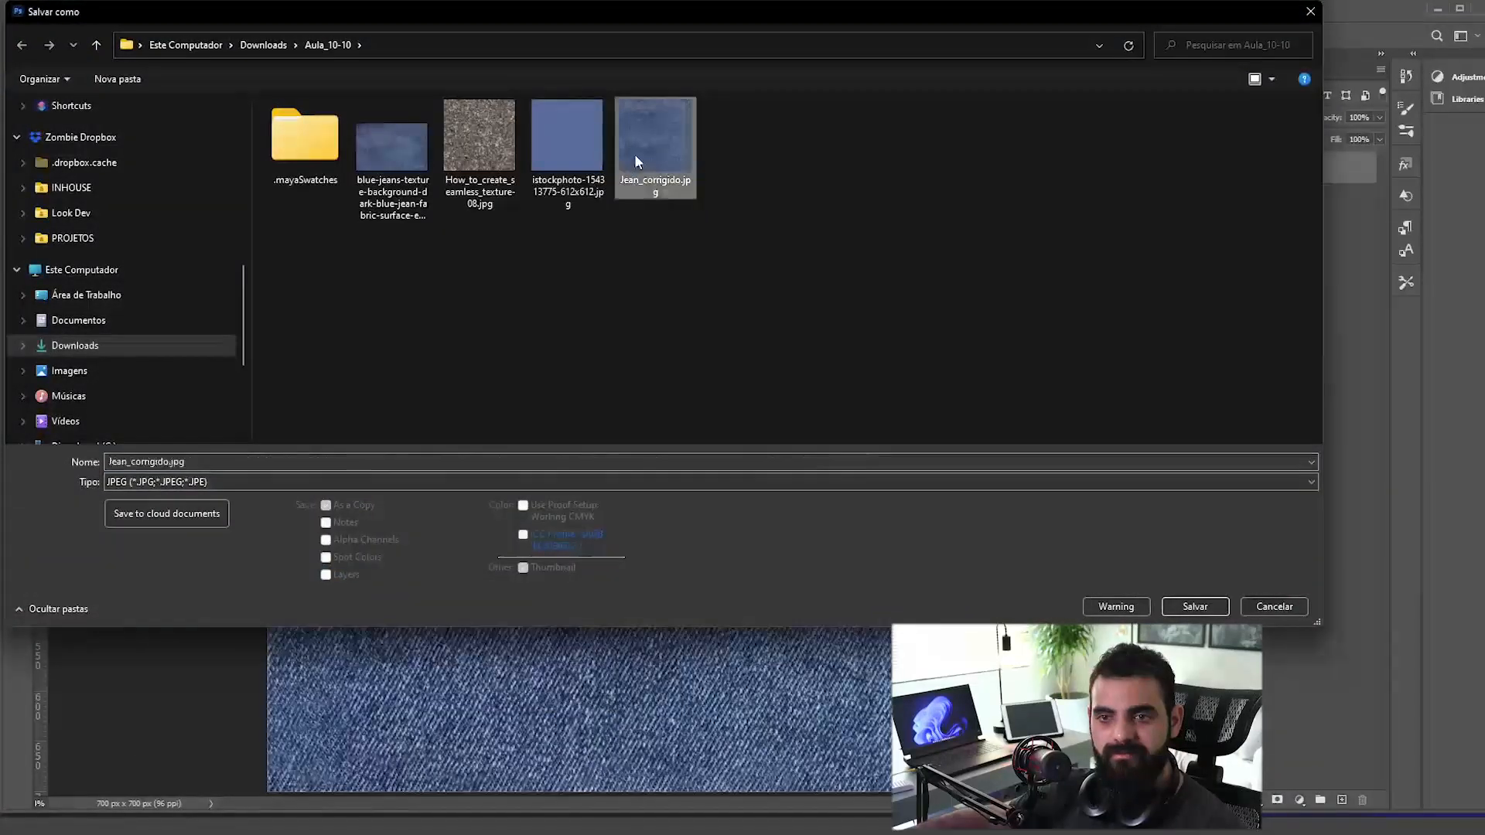
key("Escape")
Step: Open Jean_corrigido.jpg from the Aula_10-10 folder as its own document and close the edited blue-jeans document without saving
key("alt+Tab")
left_click_drag(783, 334, 1081, 60)
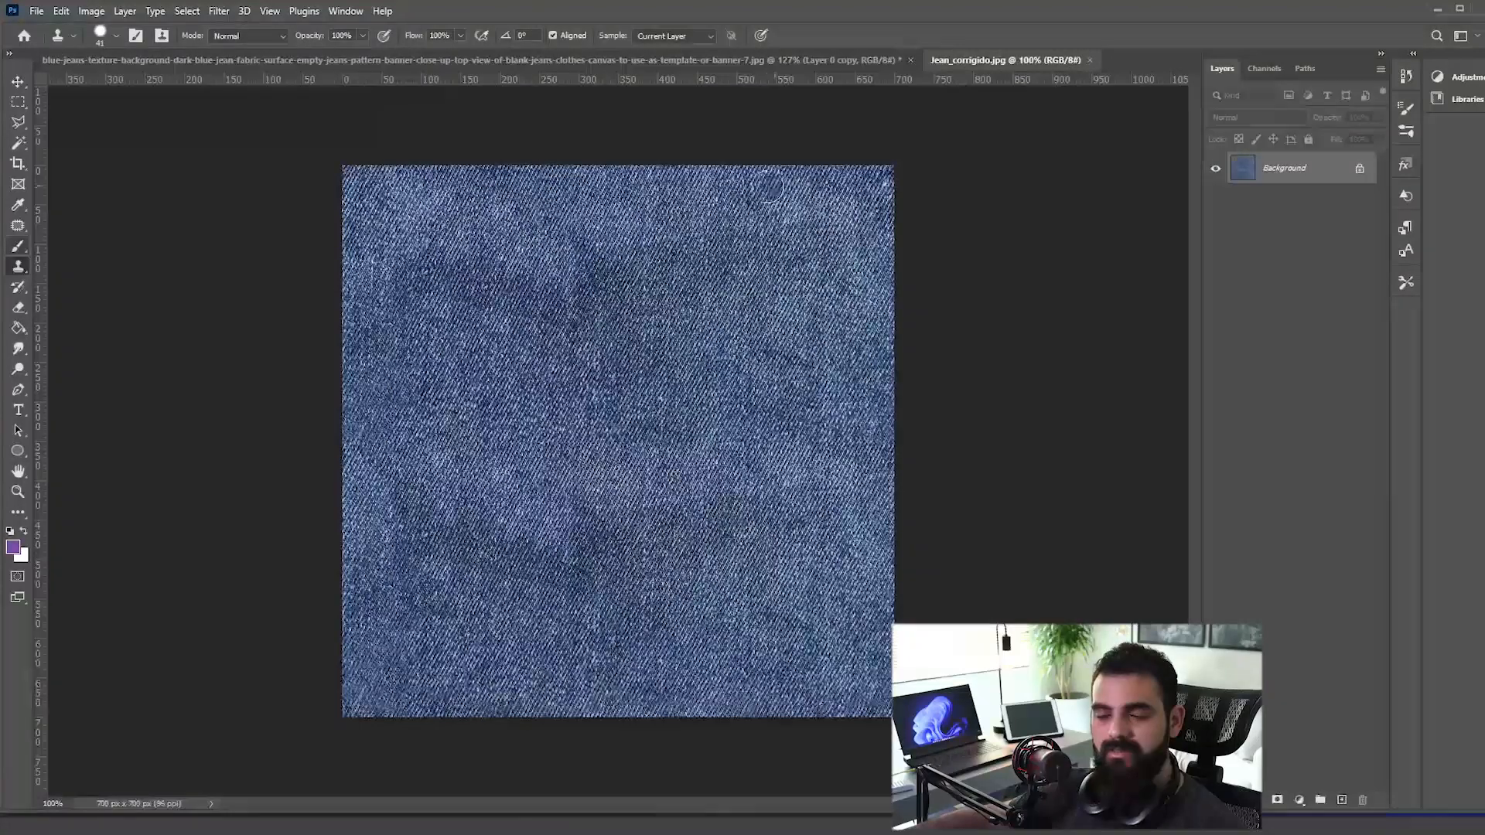
key("ctrl+Tab")
key("ctrl+w")
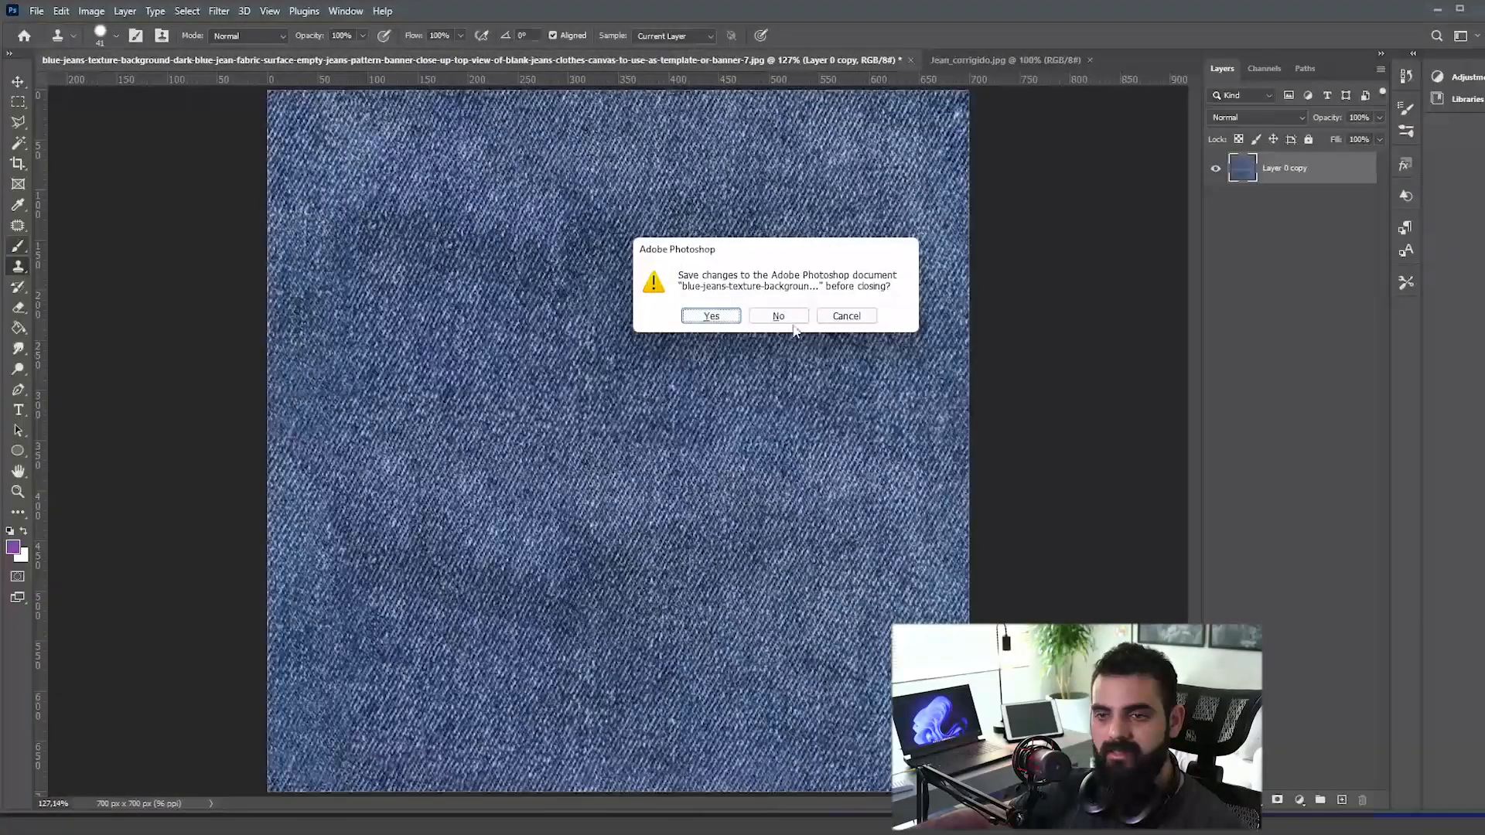
left_click(799, 320)
Step: Open the original blue-jeans image from the Aula_10-10 folder as a second document and compare it with Jean_corrigido.jpg
key("alt+Tab")
left_click_drag(535, 379, 1100, 71)
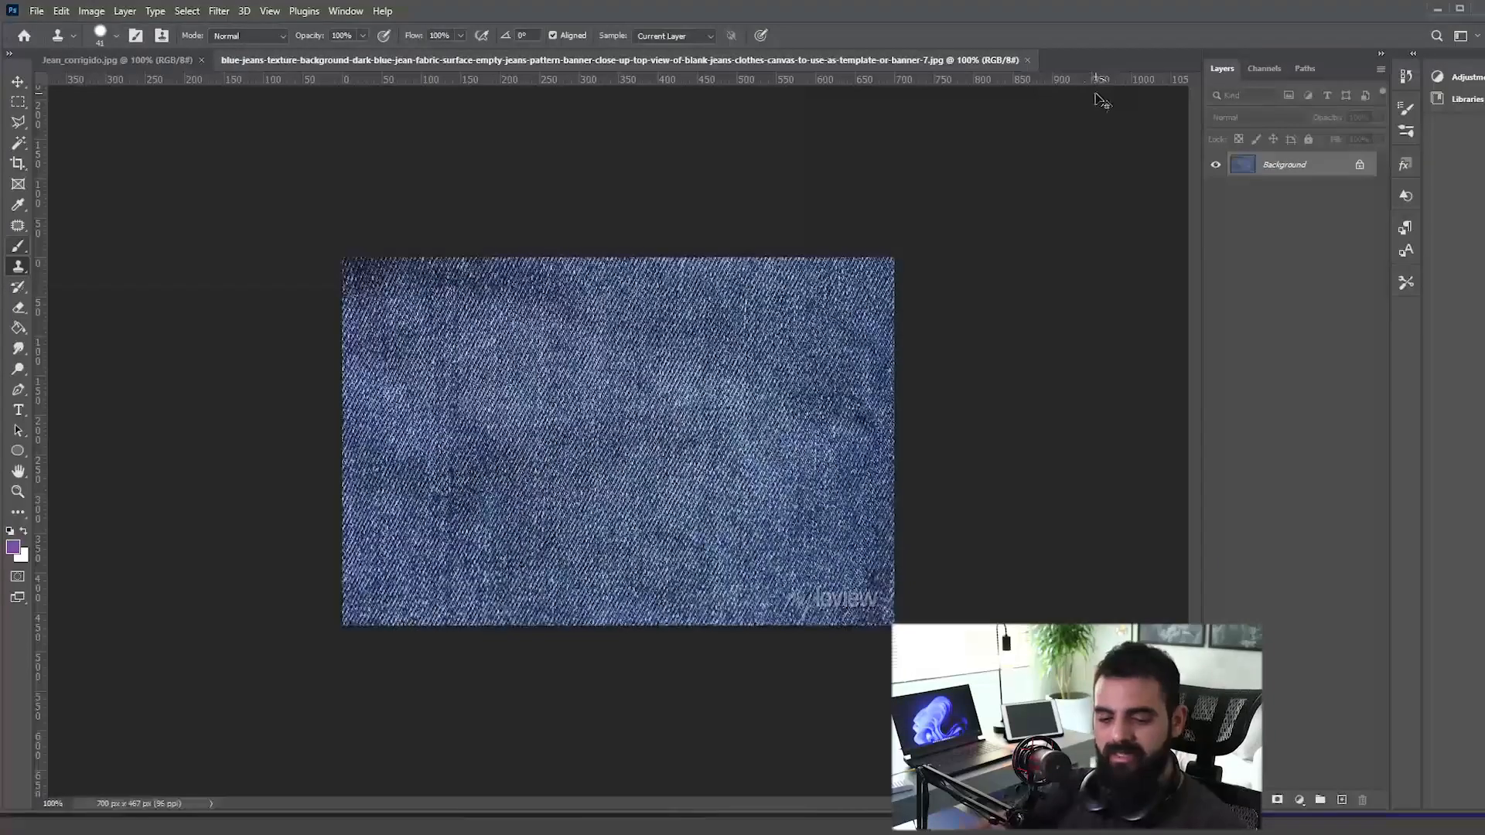
key("ctrl+0")
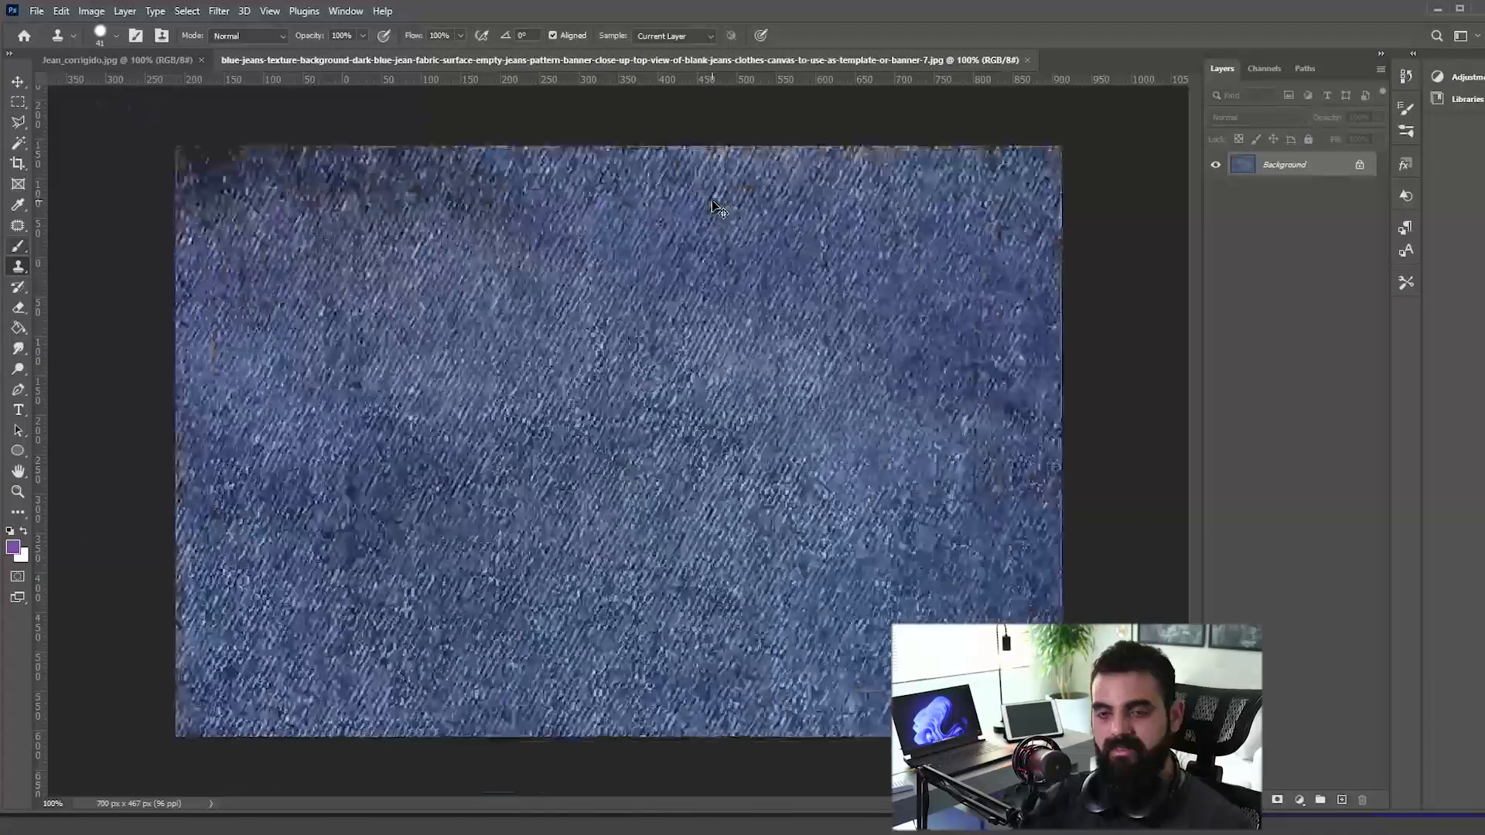
key("ctrl+1")
key("ctrl+Tab")
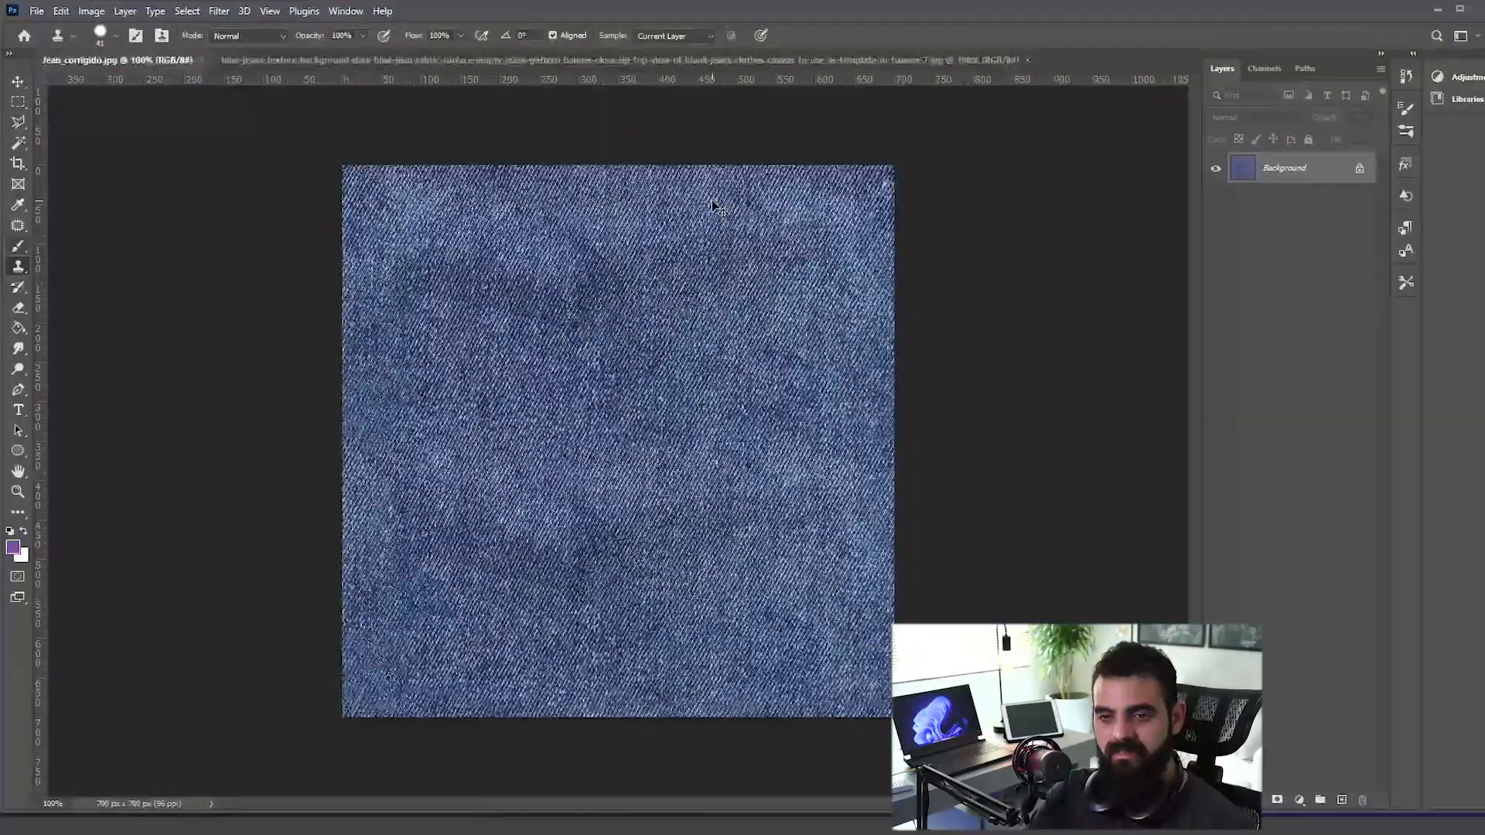
key("ctrl+Tab")
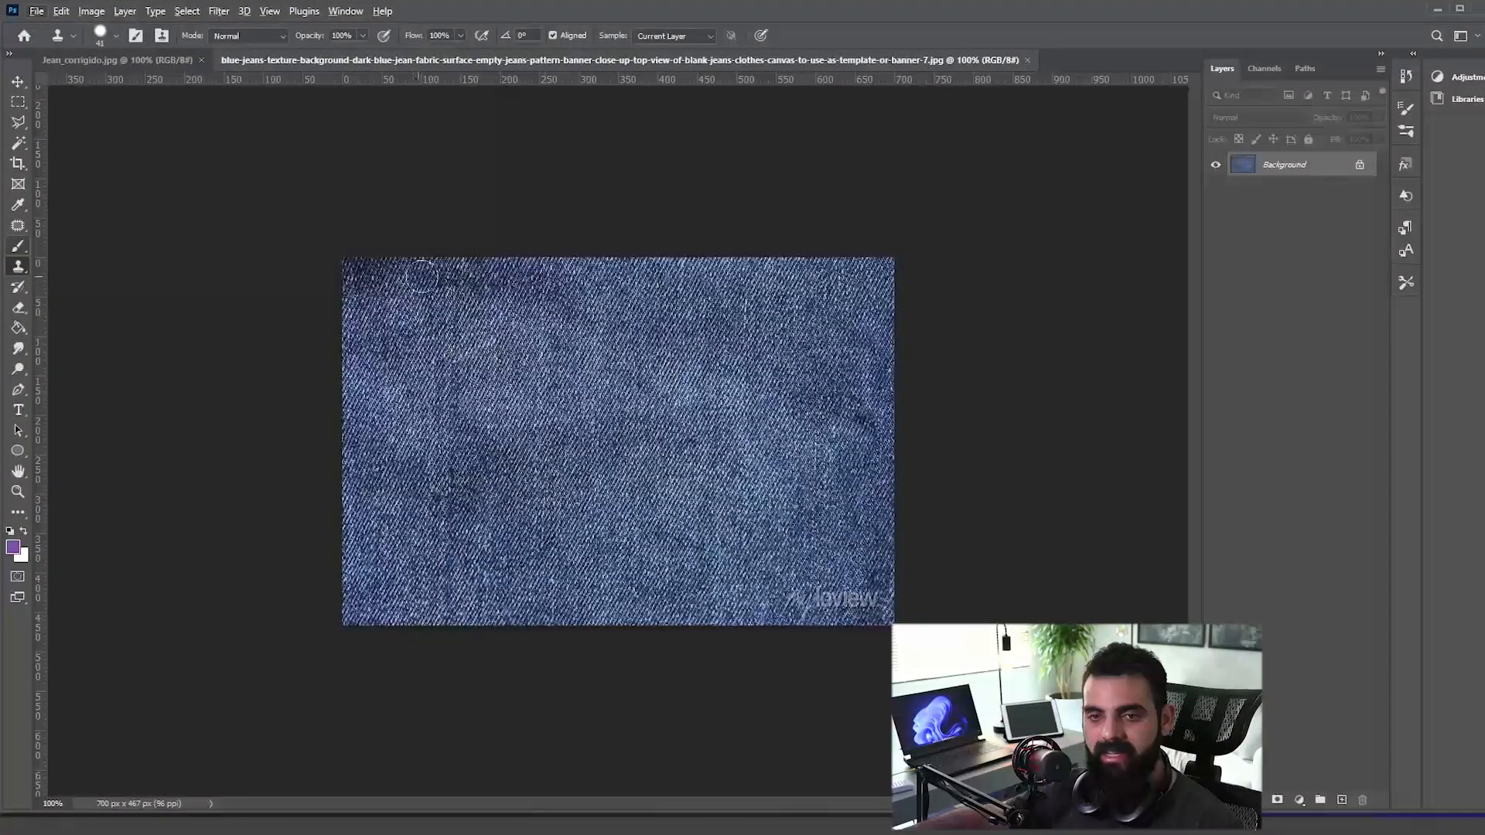
key("ctrl+Tab")
Step: Circle the repeating dark patches and the lighter spot on the small view of Jean_corrigido.jpg in a screen capture, then discard it
scroll(626, 424, "down", 5)
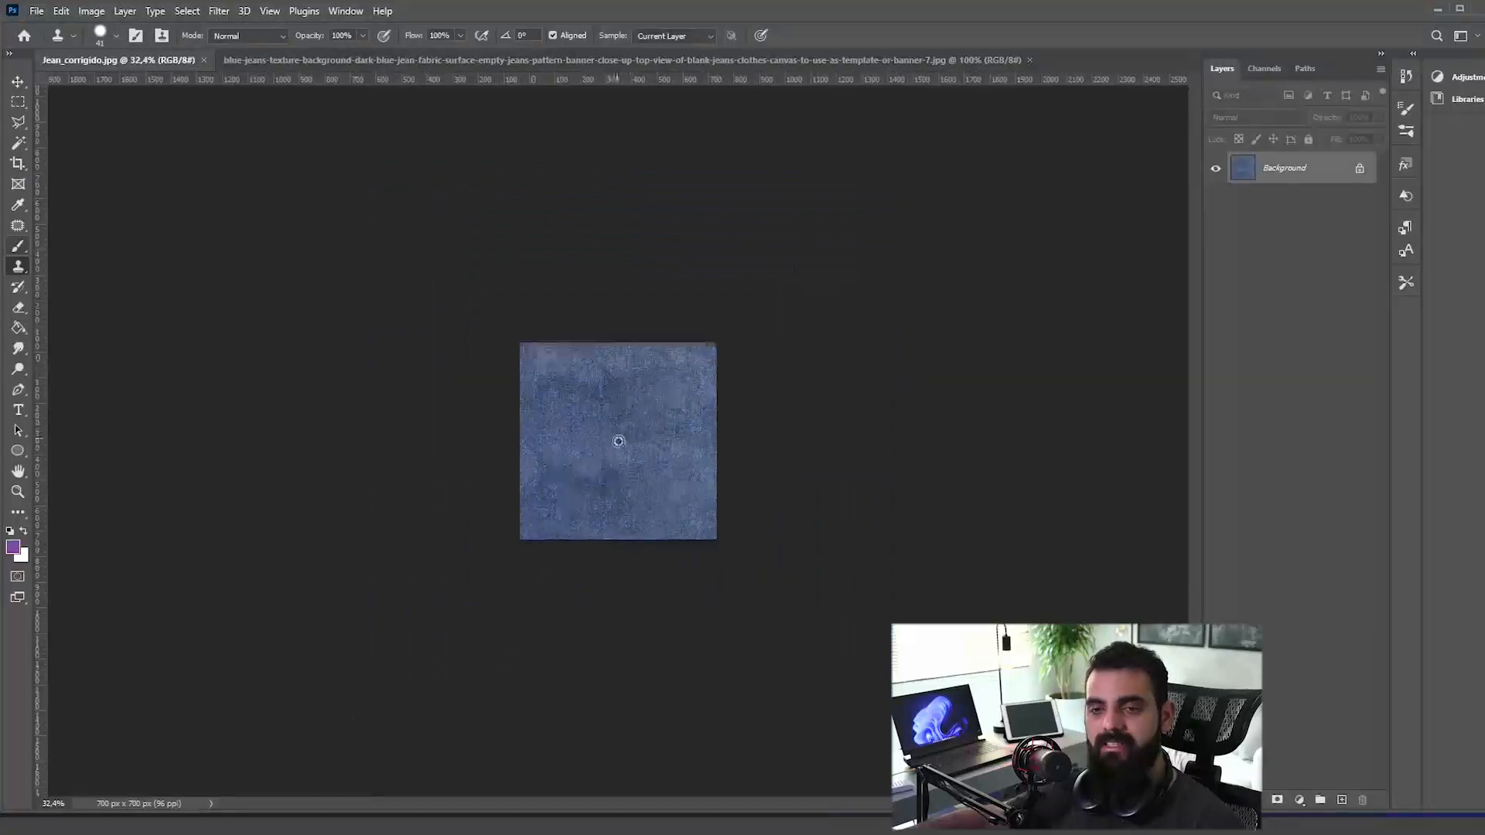
scroll(619, 441, "up", 3)
scroll(622, 464, "down", 4)
scroll(622, 464, "up", 3)
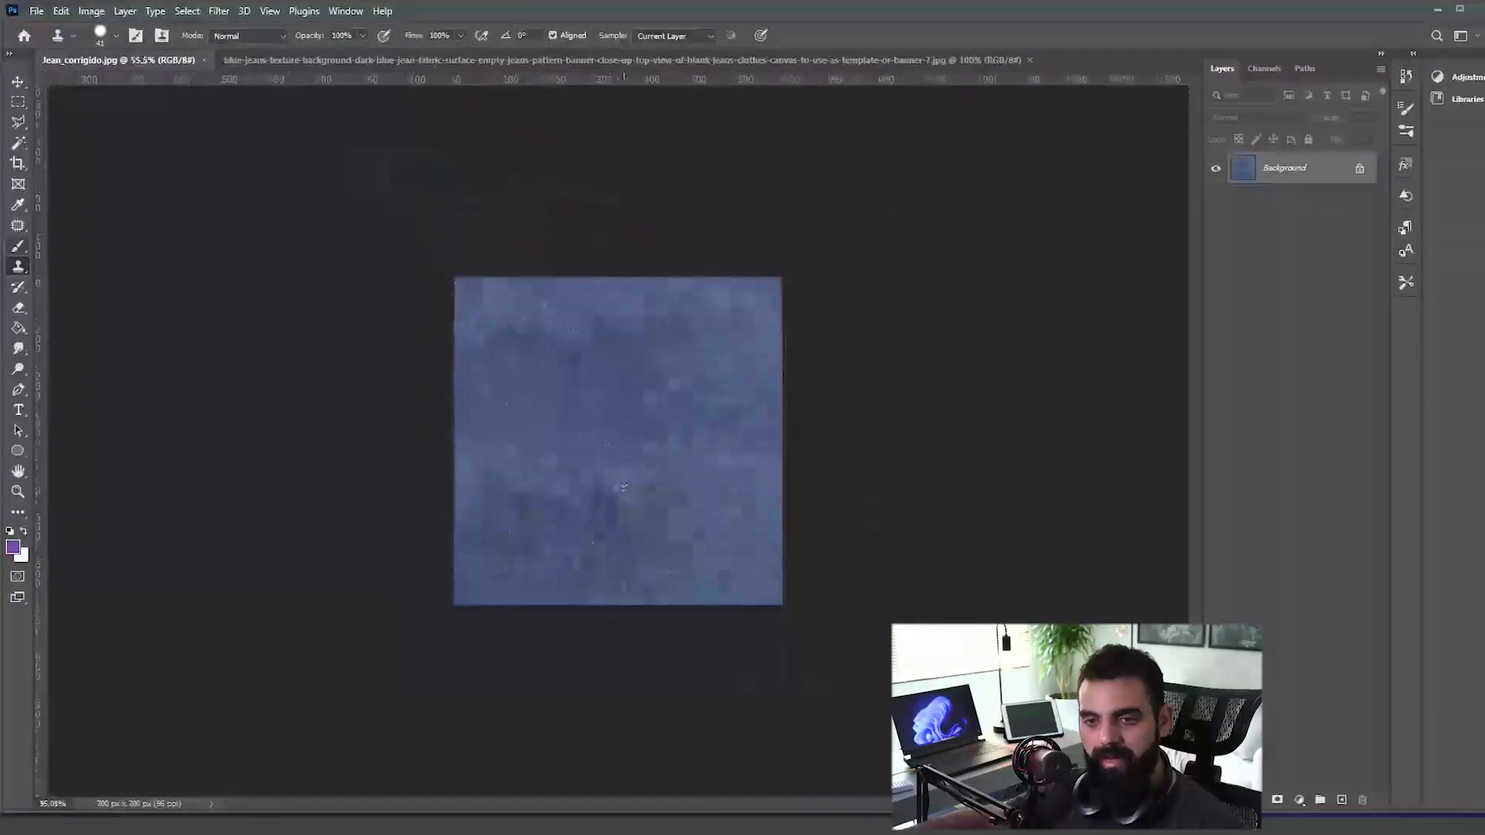
scroll(623, 488, "down", 4)
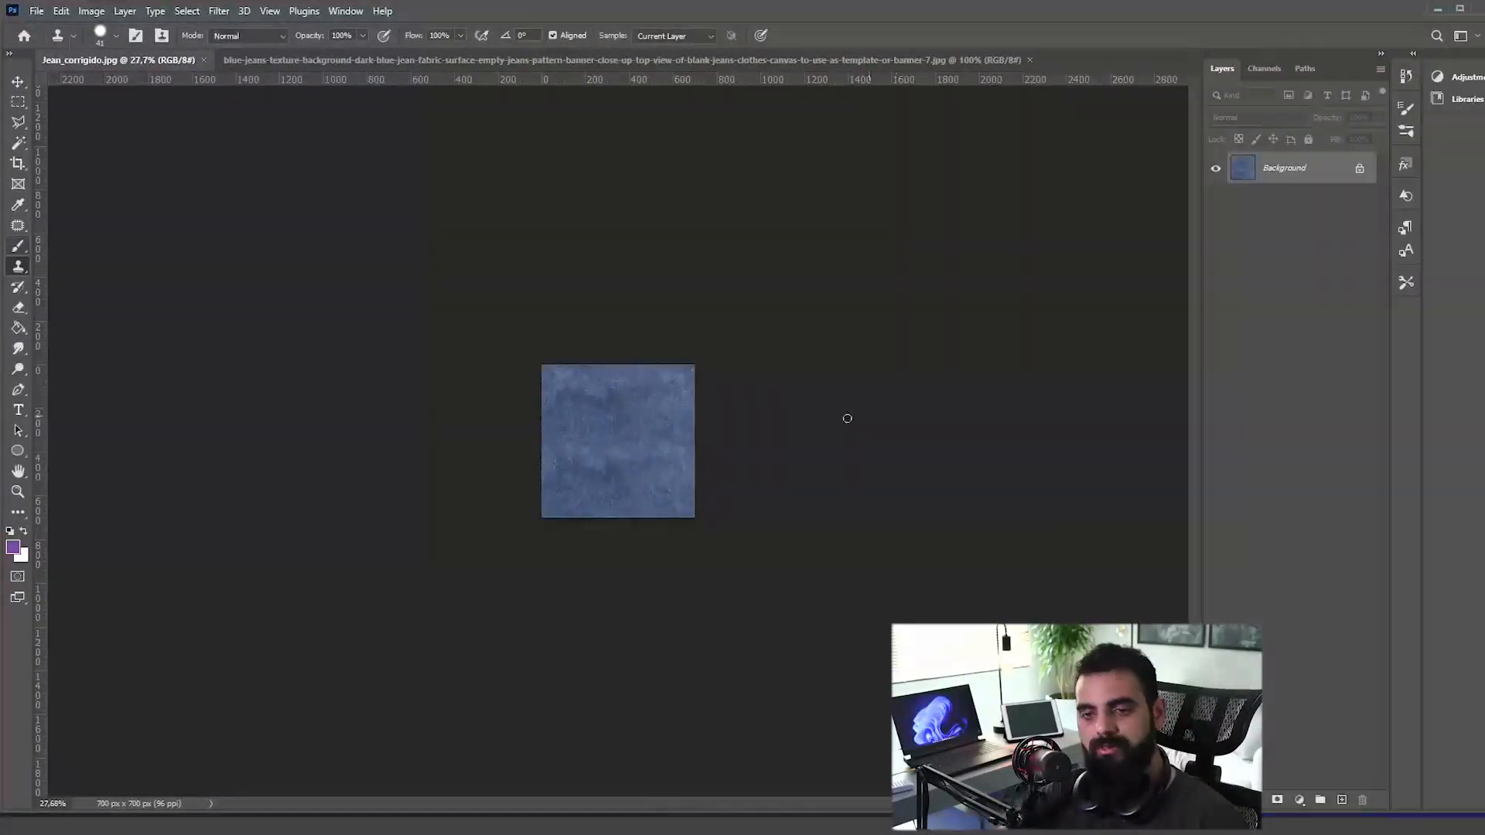
key("Print")
left_click_drag(435, 305, 810, 628)
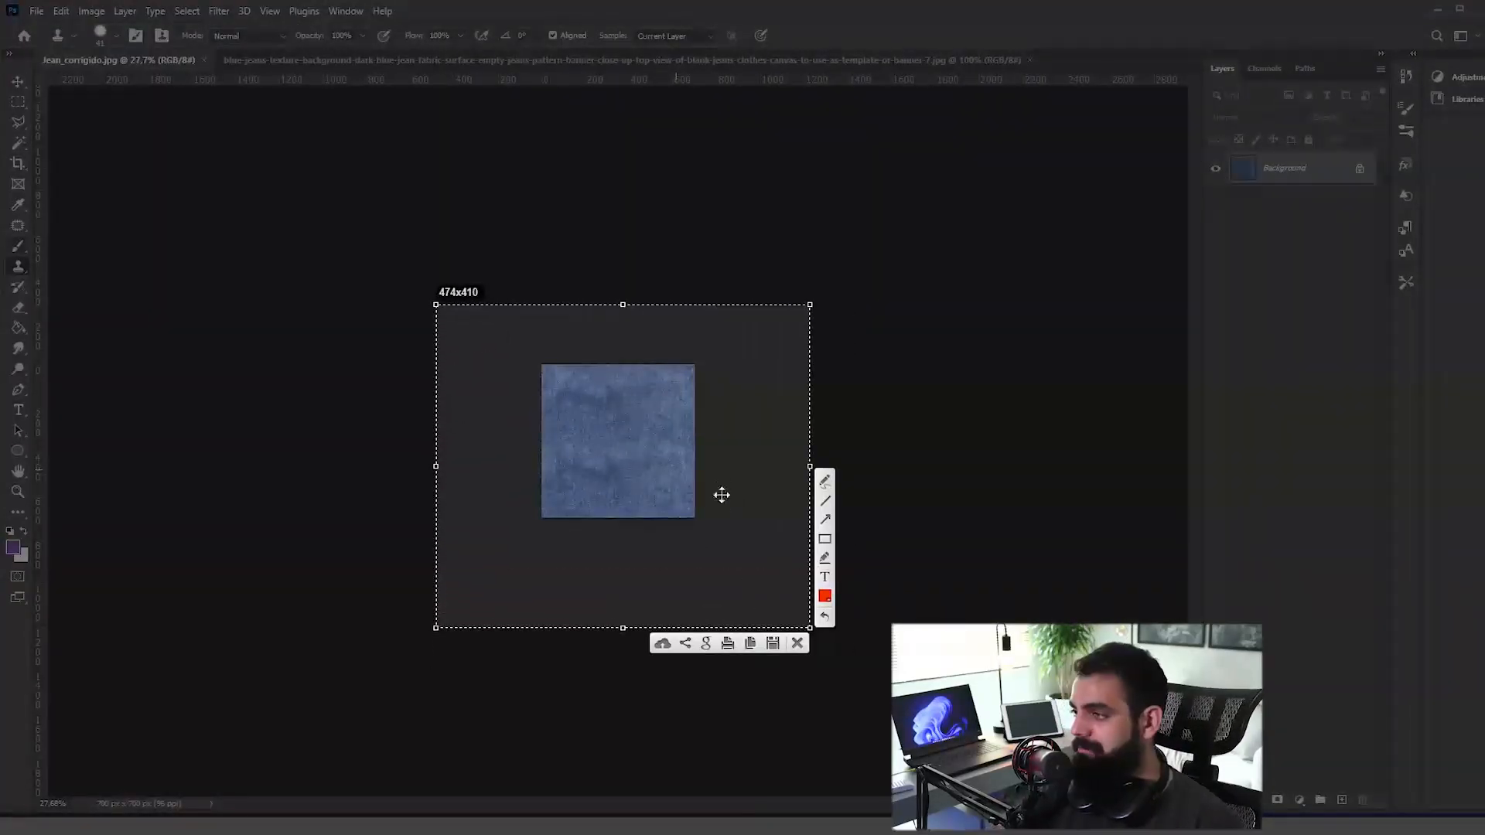
left_click_drag(722, 495, 722, 471)
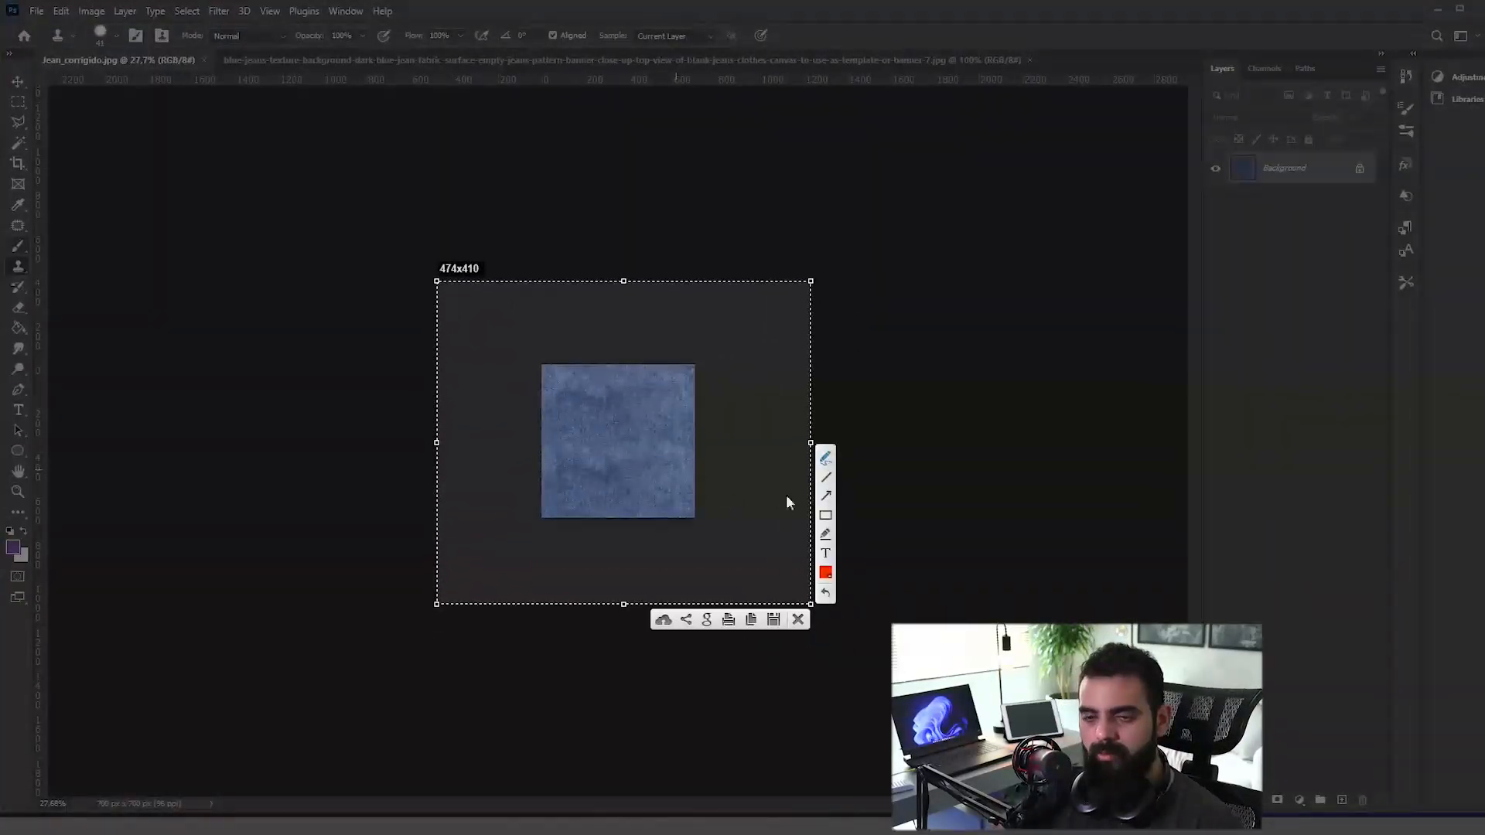
mouse_move(571, 385)
left_mouse_down()
mouse_move(569, 413)
mouse_move(559, 385)
left_mouse_up()
mouse_move(584, 440)
left_mouse_down()
mouse_move(560, 475)
mouse_move(578, 445)
left_mouse_up()
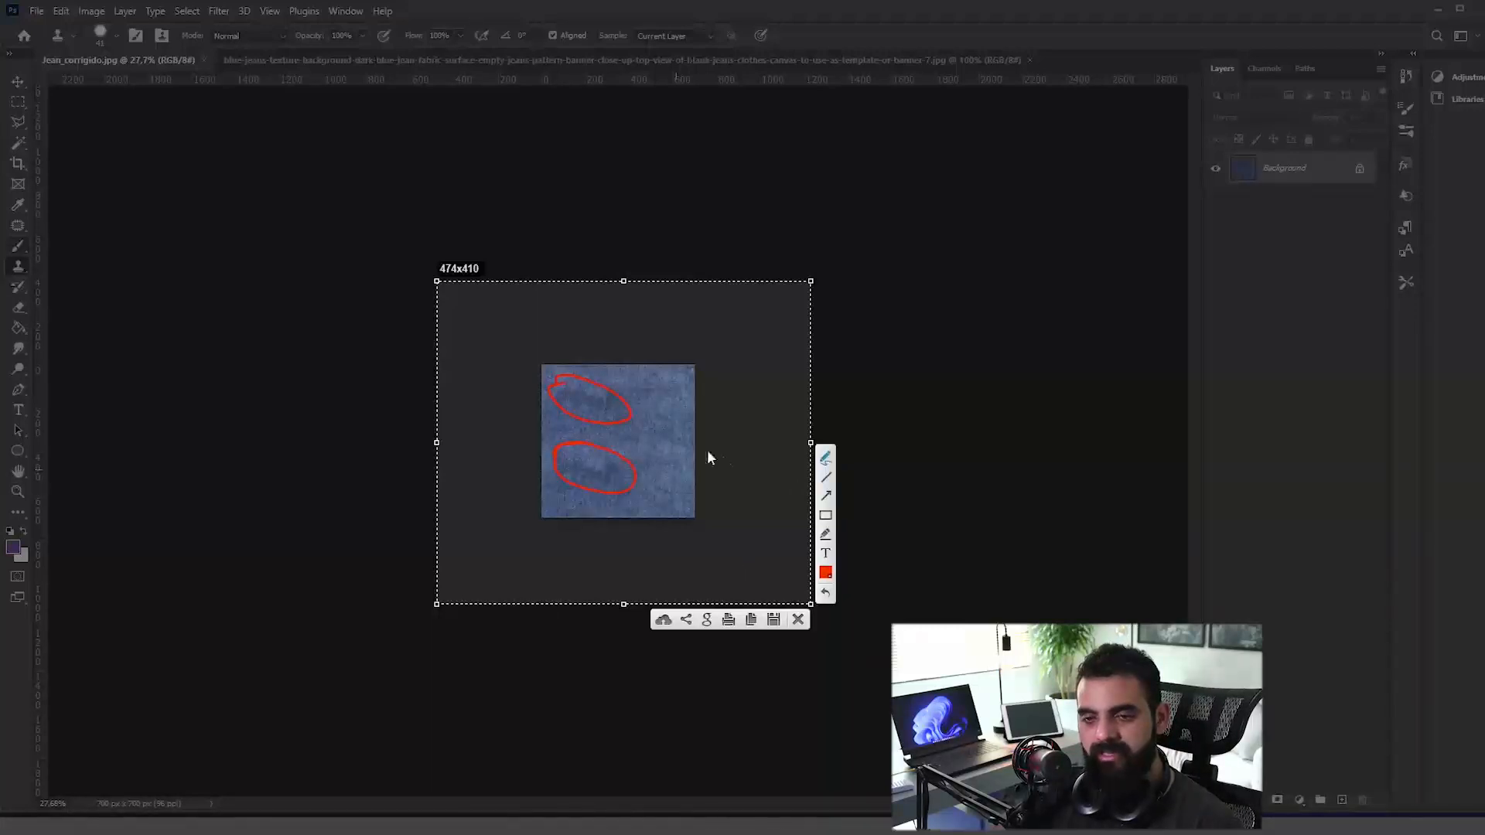
mouse_move(667, 437)
left_mouse_down()
mouse_move(649, 444)
mouse_move(666, 435)
left_mouse_up()
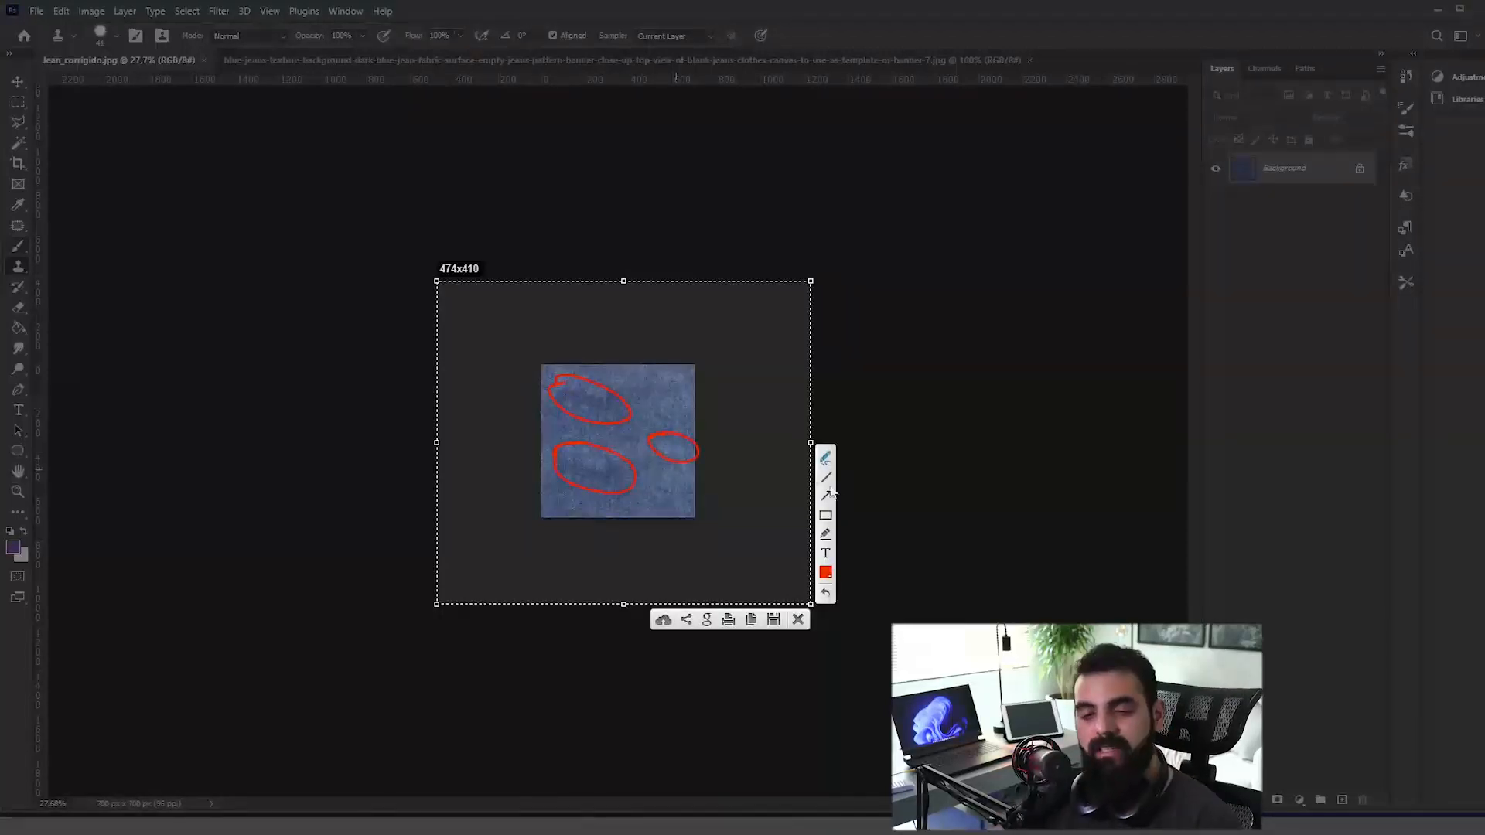
key("Escape")
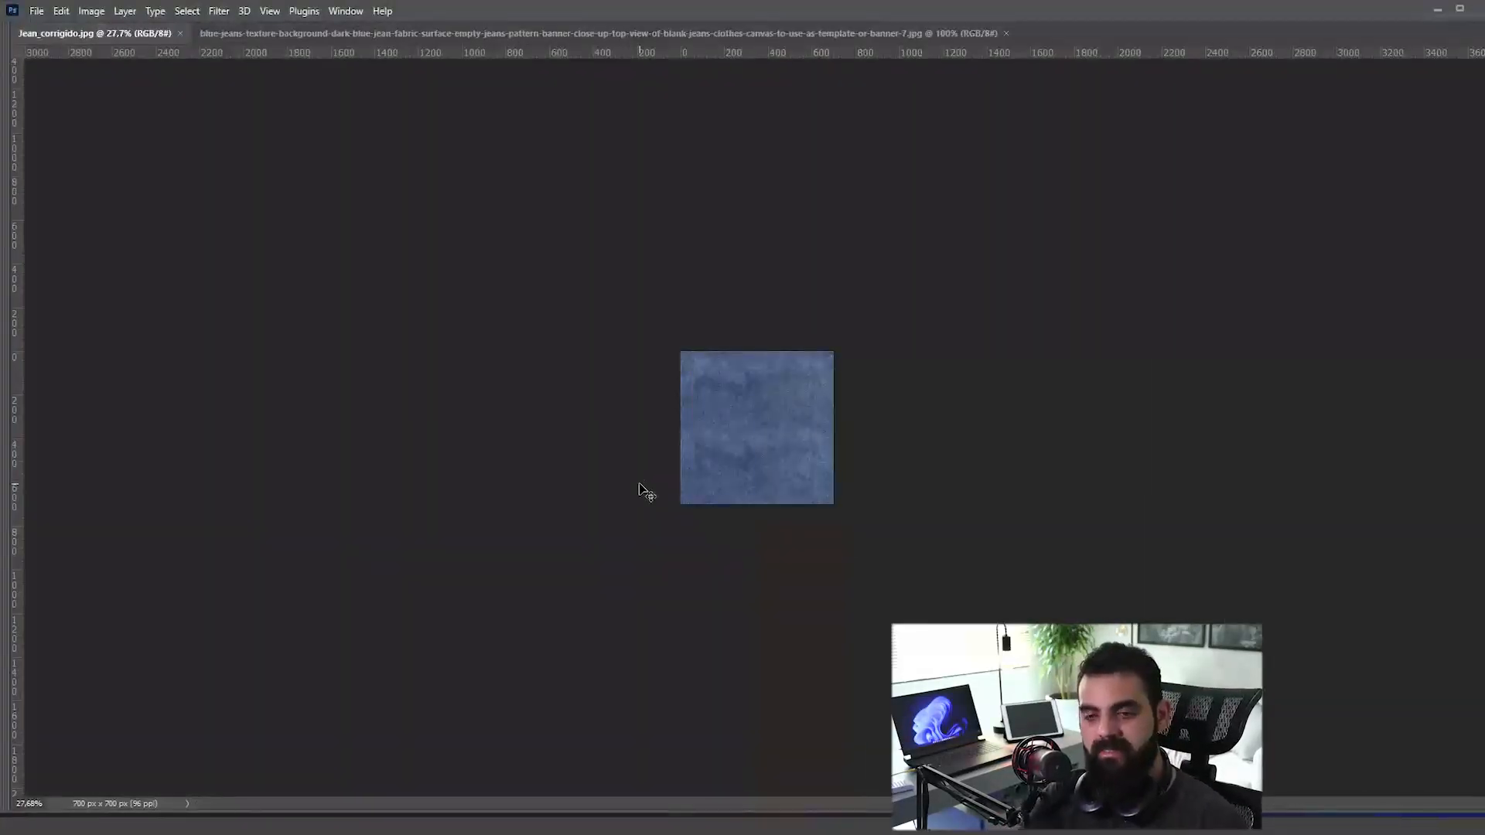
Step: Compare the original blue-jeans image and Jean_corrigido.jpg at reduced size for uneven patches that would reveal repetition
key("ctrl+0")
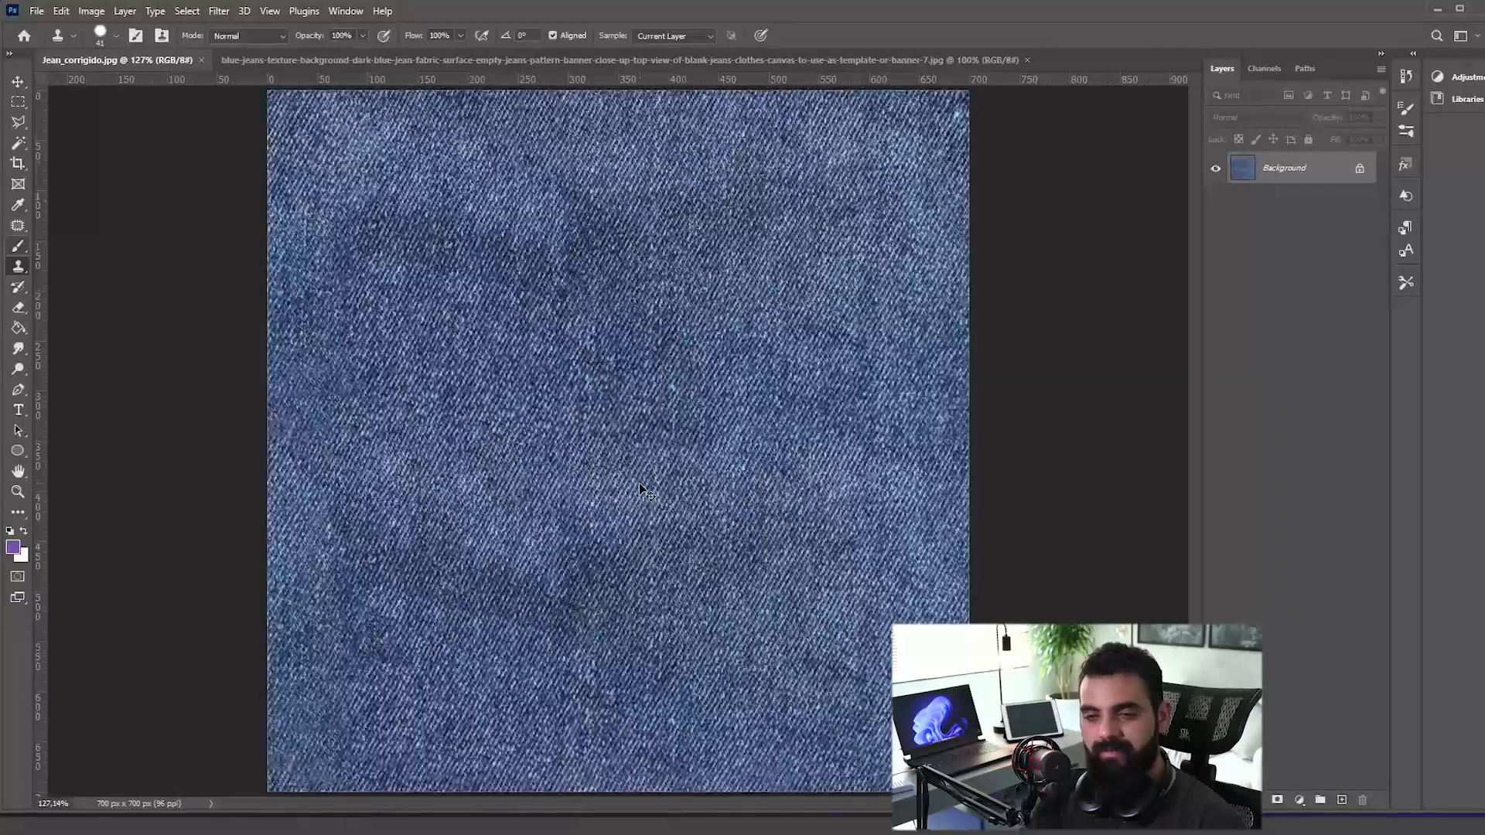
key("ctrl+Tab")
key("ctrl+0")
key("ctrl+minus")
key("ctrl+minus")
key("ctrl+minus")
key("ctrl+minus")
key("ctrl+minus")
key("ctrl+minus")
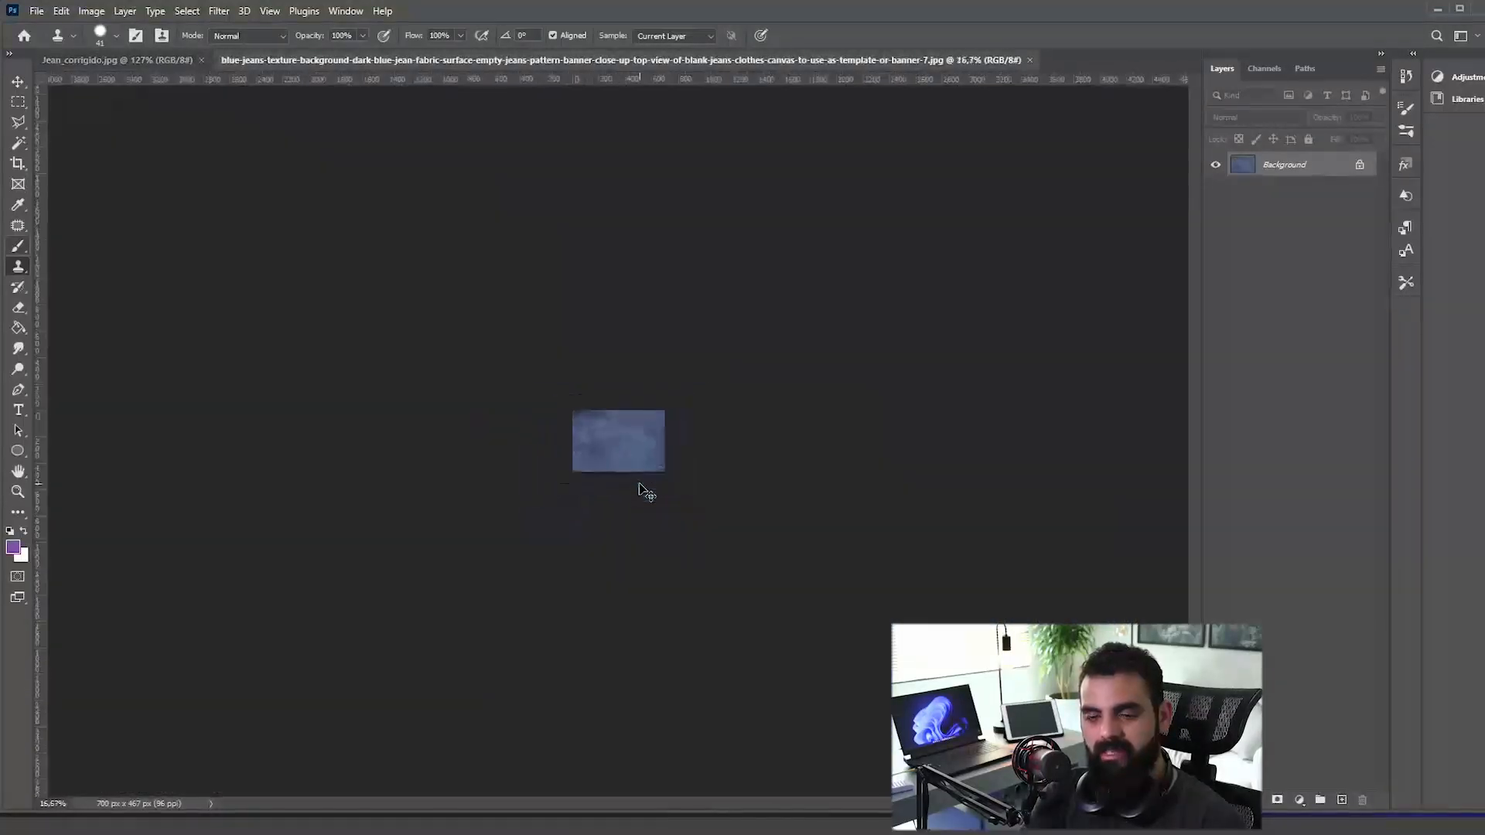
key("ctrl+Tab")
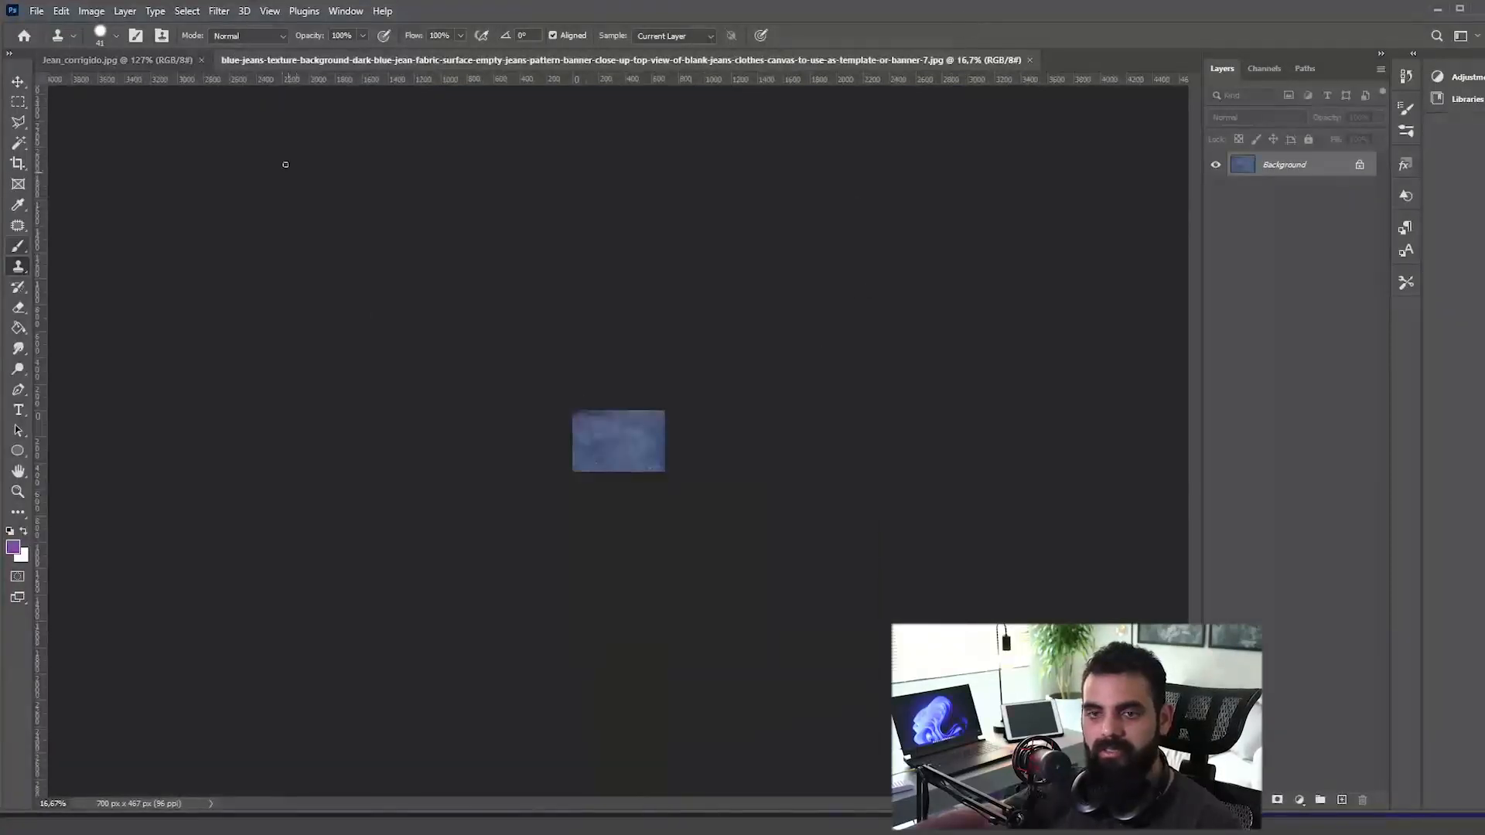
left_click(176, 63)
scroll(604, 366, "down", 5)
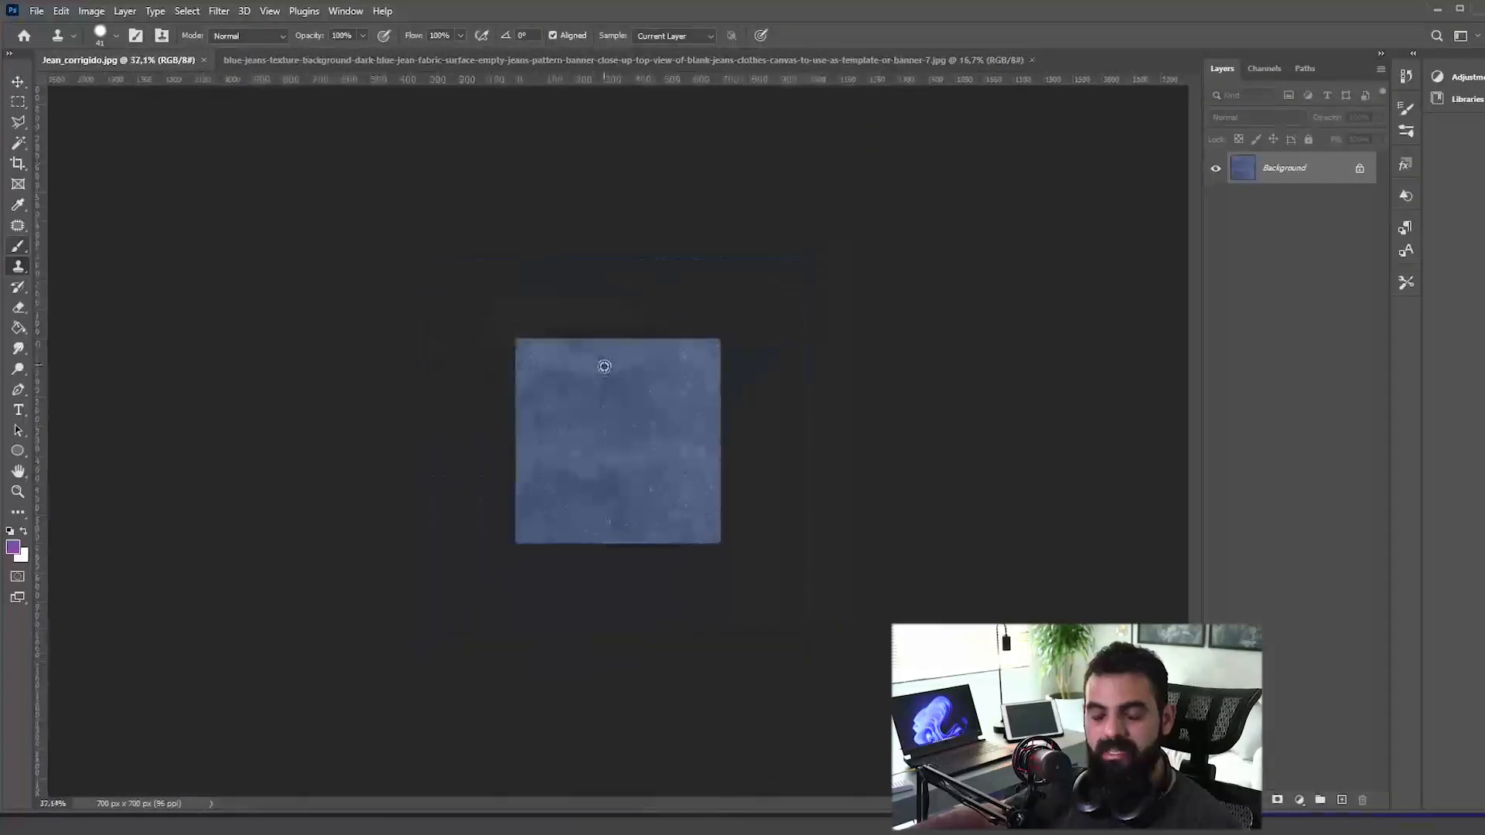
Step: Switch to Maya and move the Hypershade window clear of the plane
mouse_move(1168, 824)
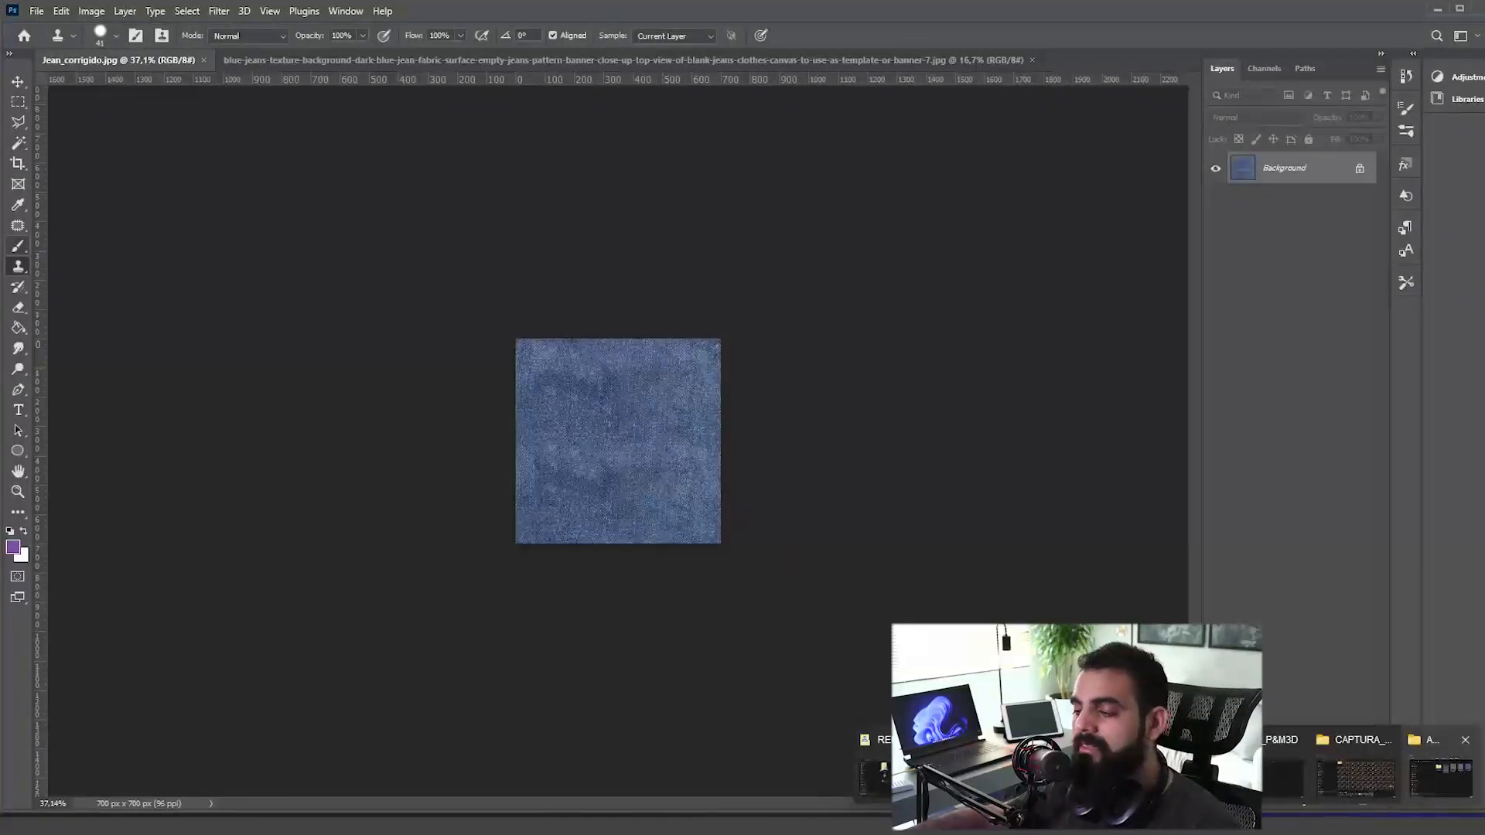
mouse_move(1339, 825)
left_click(1331, 789)
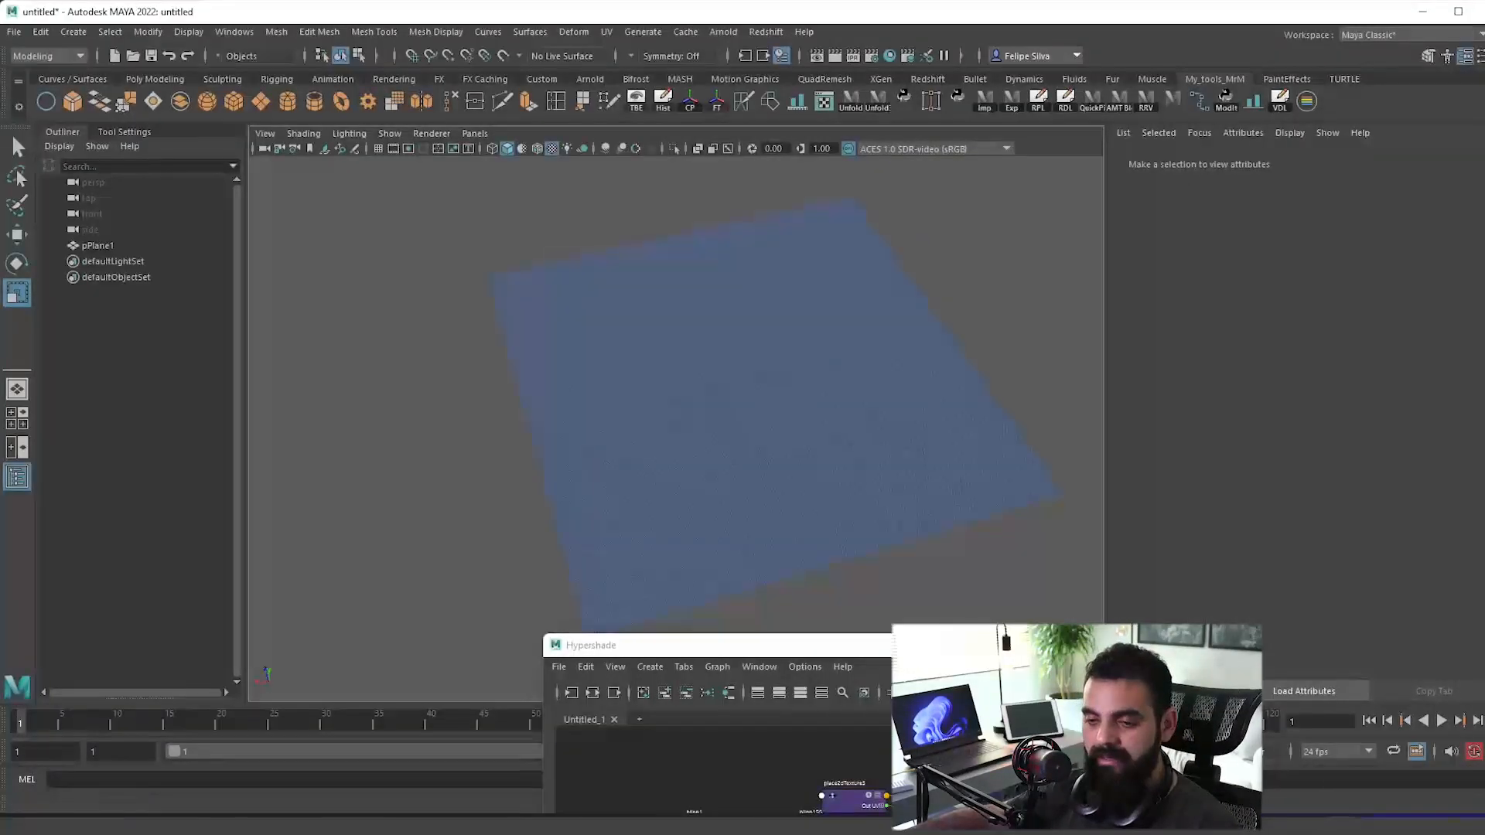
mouse_move(1168, 824)
left_click(1437, 777)
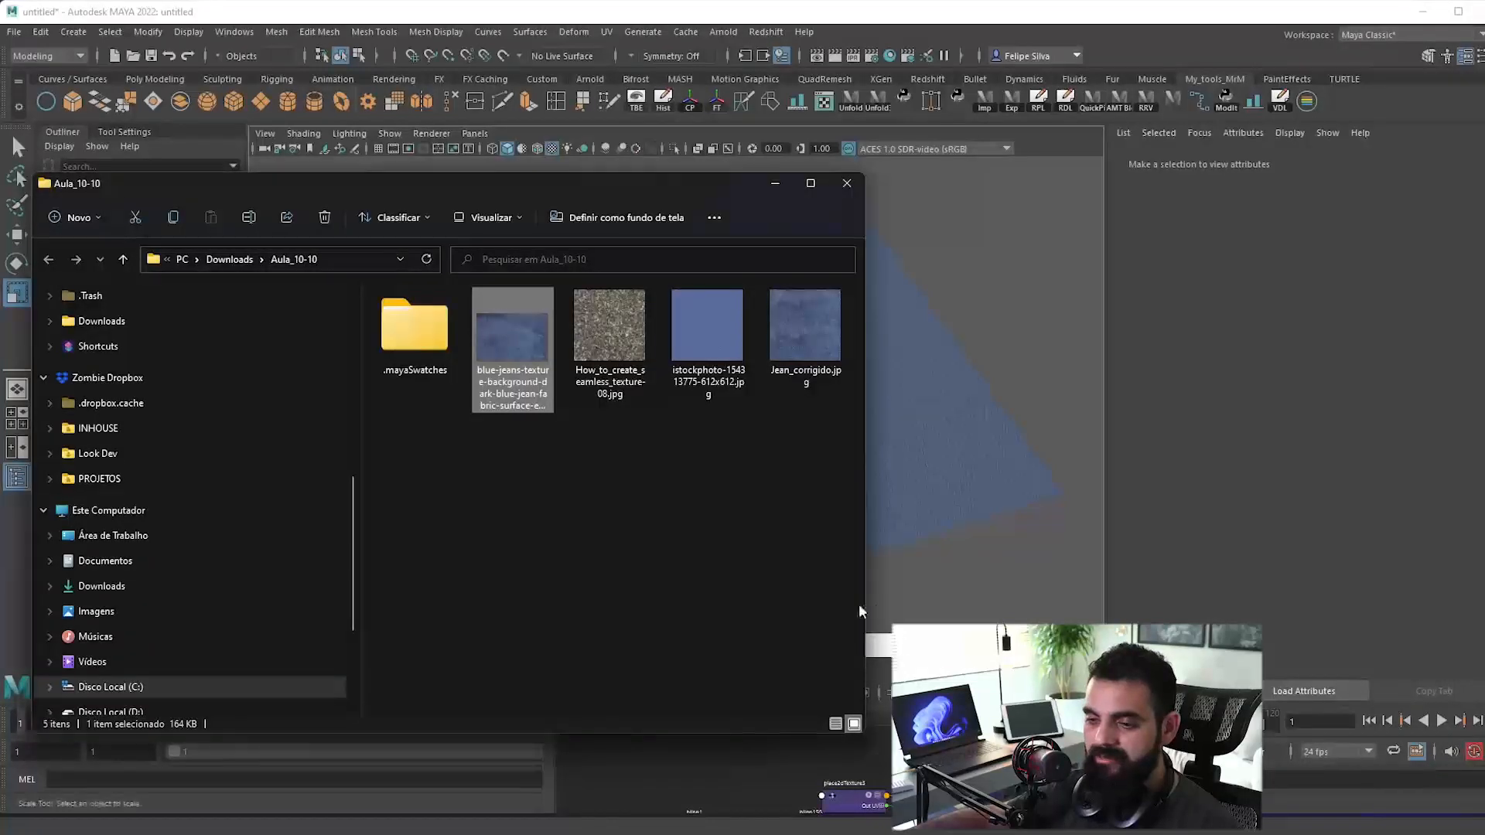
left_click_drag(913, 646, 1137, 588)
Step: Duplicate the textured plane and move the copy along X so it sits beside the original with a gap
scroll(836, 454, "down", 5)
left_click(636, 398)
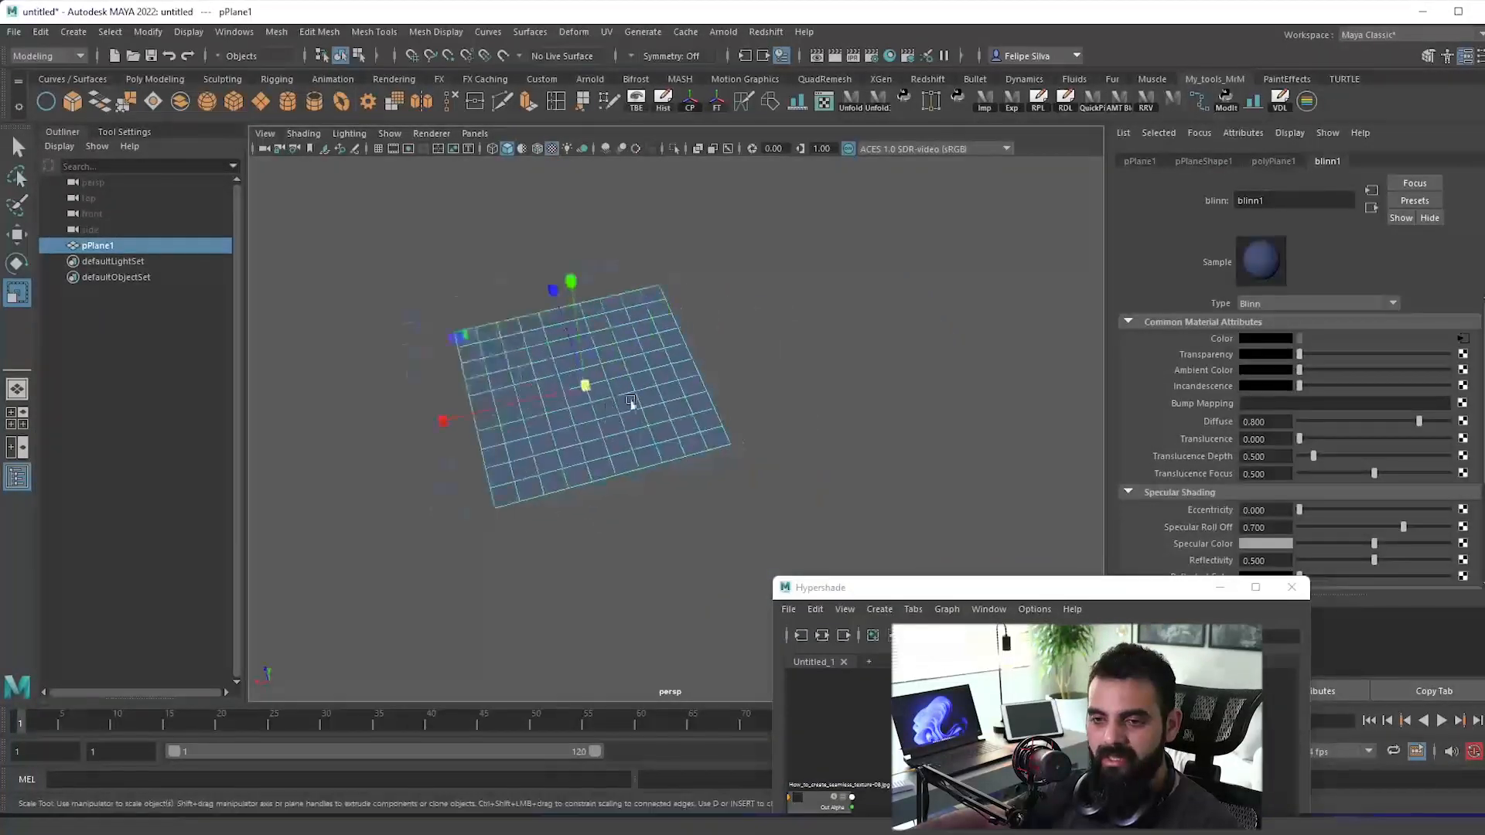
scroll(630, 400, "up", 2)
key("w")
key("alt+Tab")
left_click(939, 485)
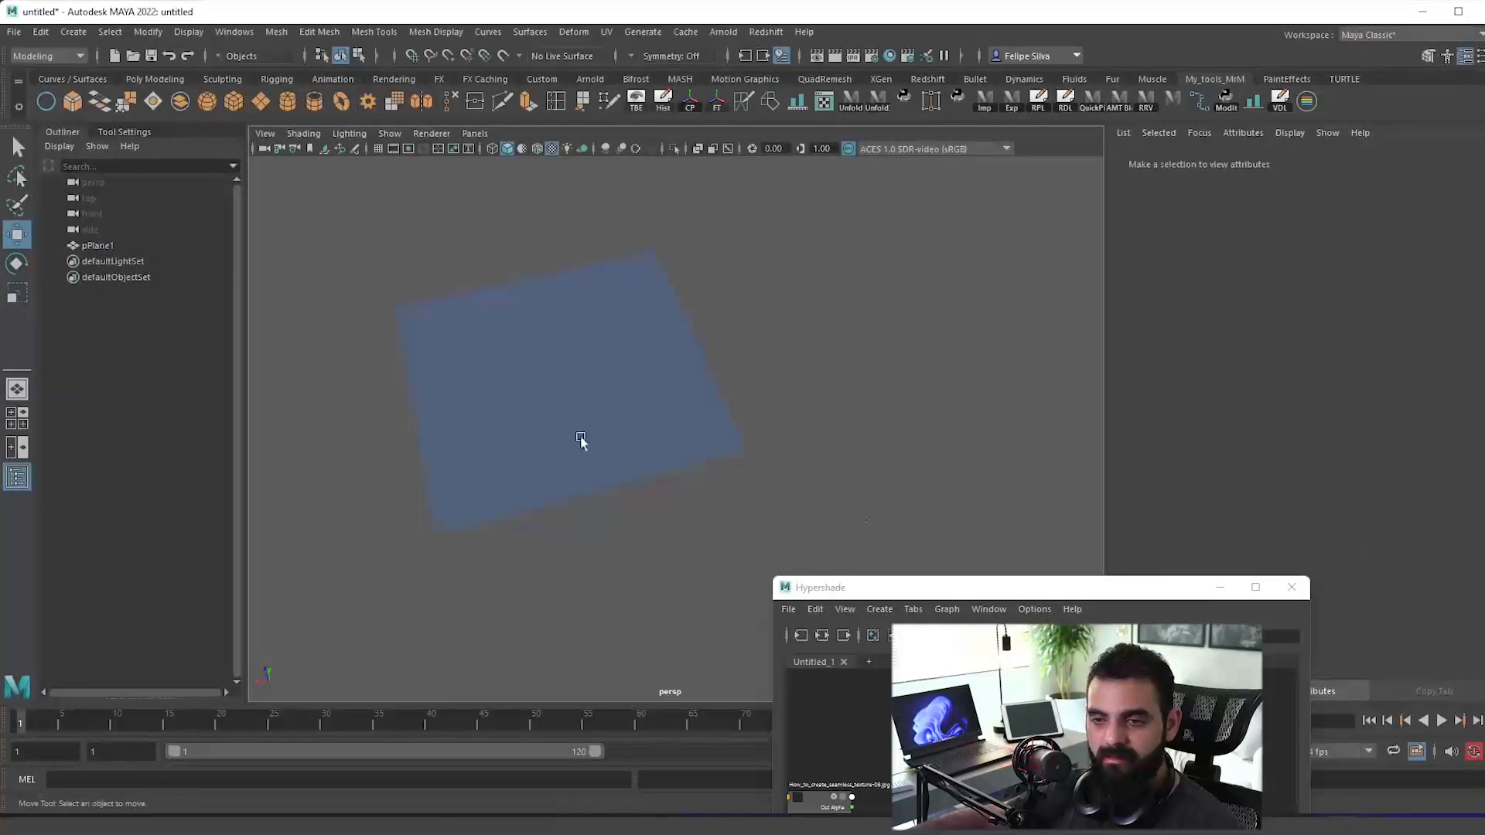
left_click(581, 440)
key("ctrl+d")
left_click_drag(507, 415, 785, 404)
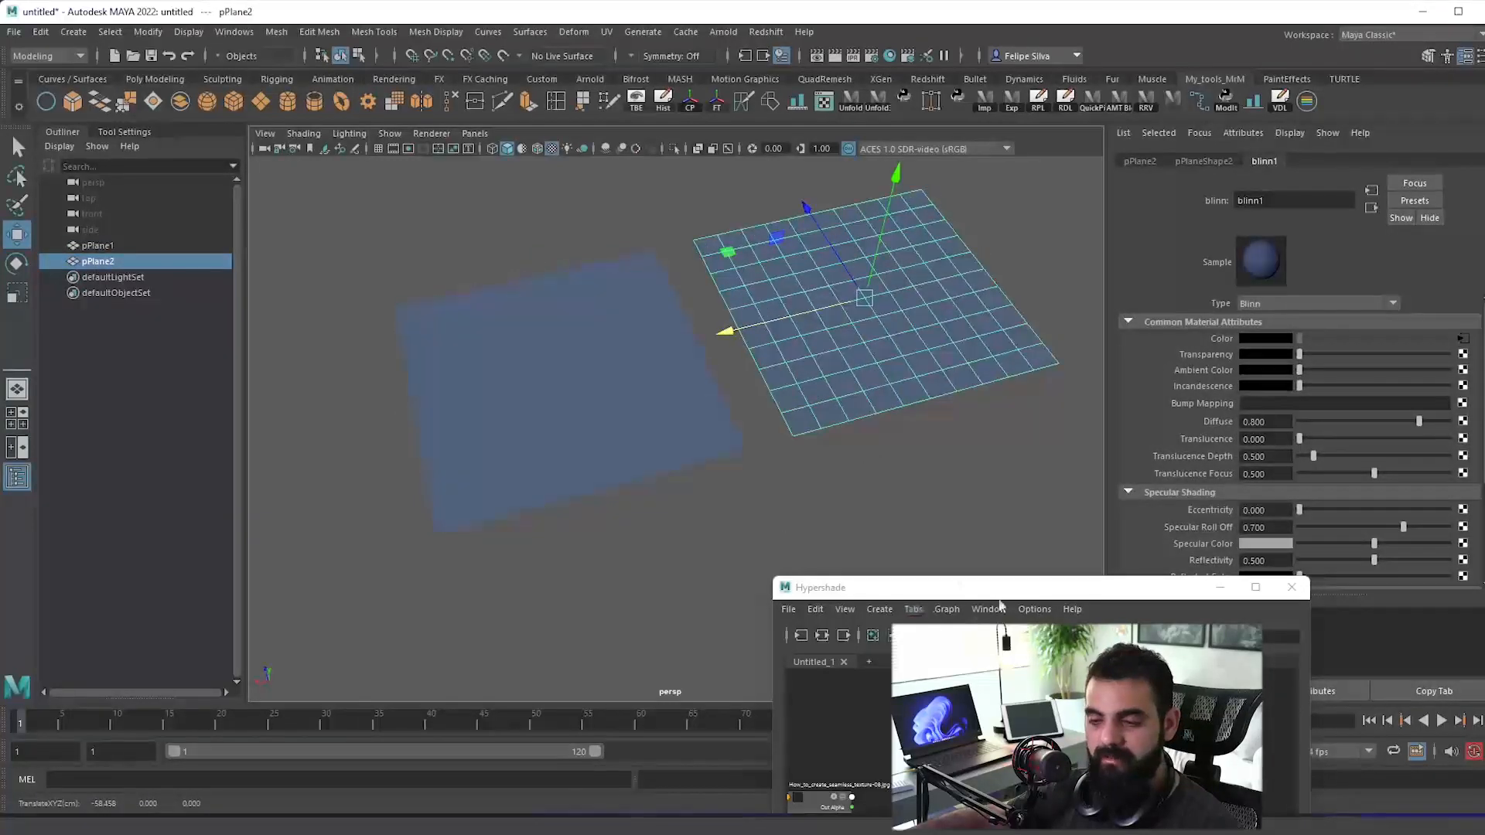
Step: Connect the Out Color of the original blue-jeans file texture to the Color of blinn1
left_click(675, 443)
left_click_drag(1055, 593, 1109, 437)
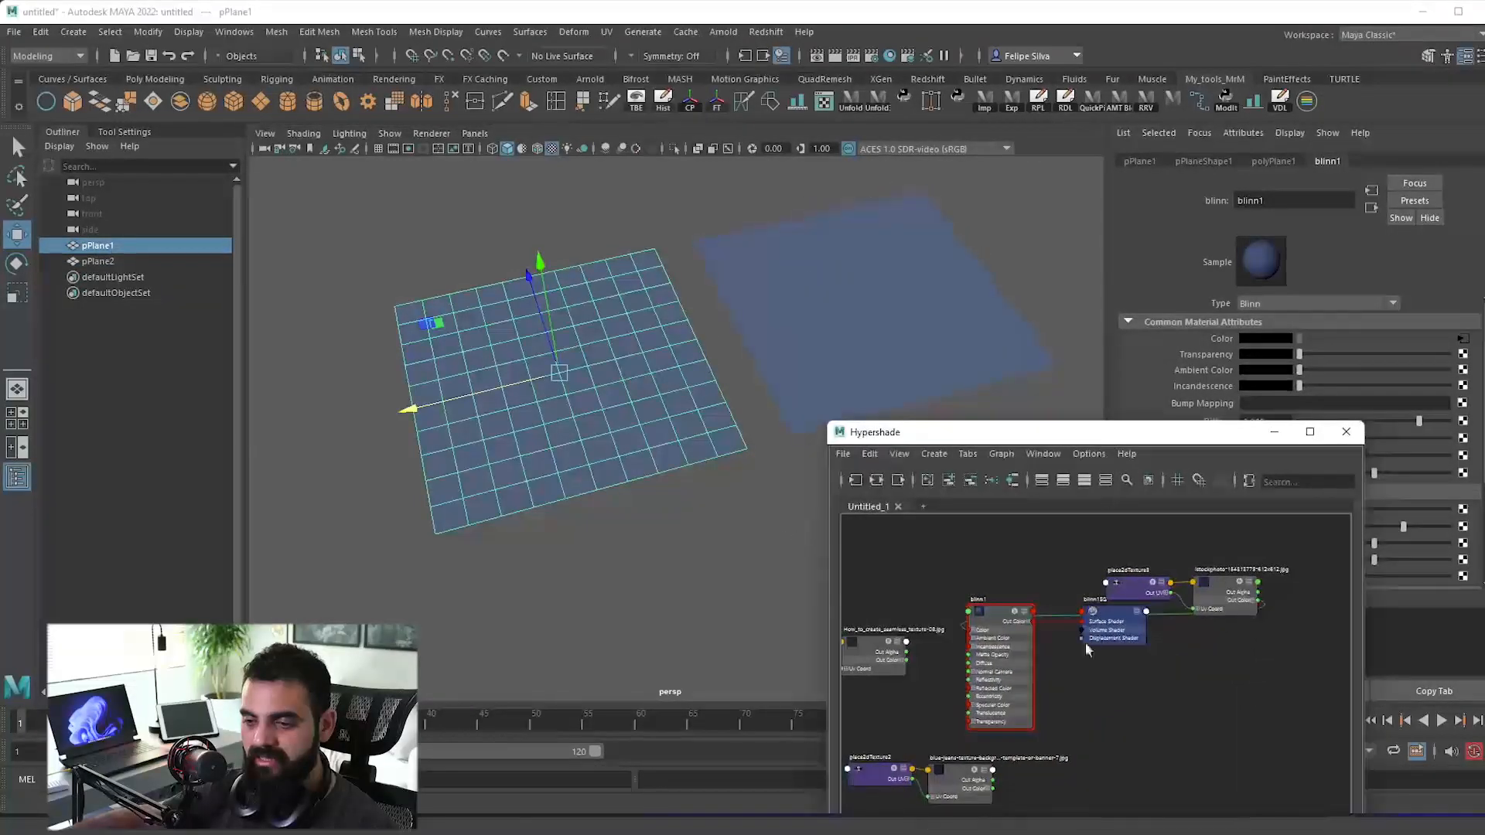
left_click_drag(1086, 644, 1169, 586)
scroll(1134, 632, "up", 1)
left_click_drag(1066, 747, 1081, 673)
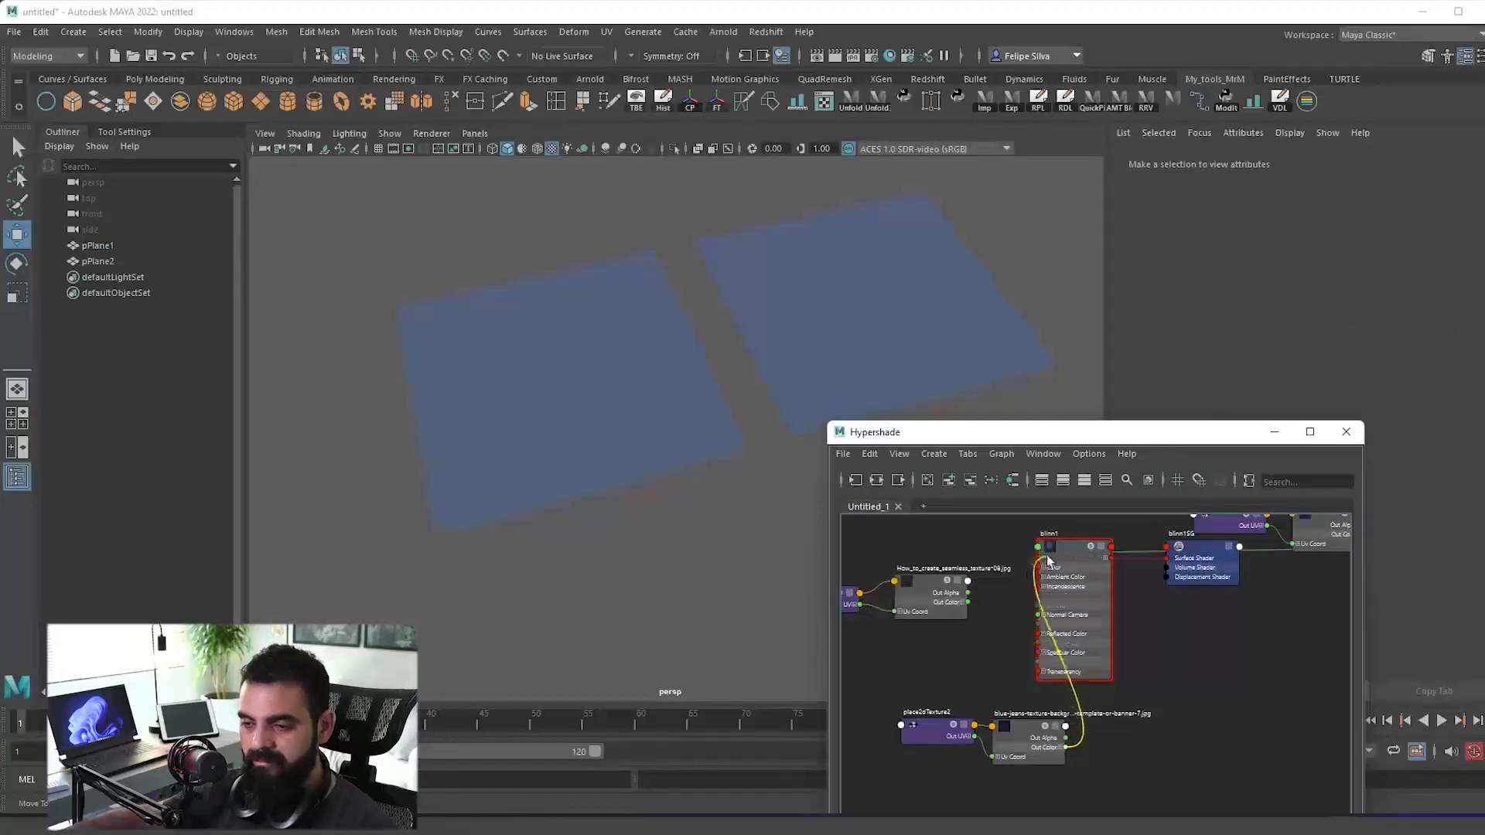
left_click_drag(1044, 572, 1042, 569)
left_click_drag(643, 504, 728, 402)
Step: Assign a new Lambert material to the duplicated plane
left_click(727, 402)
right_click(727, 402)
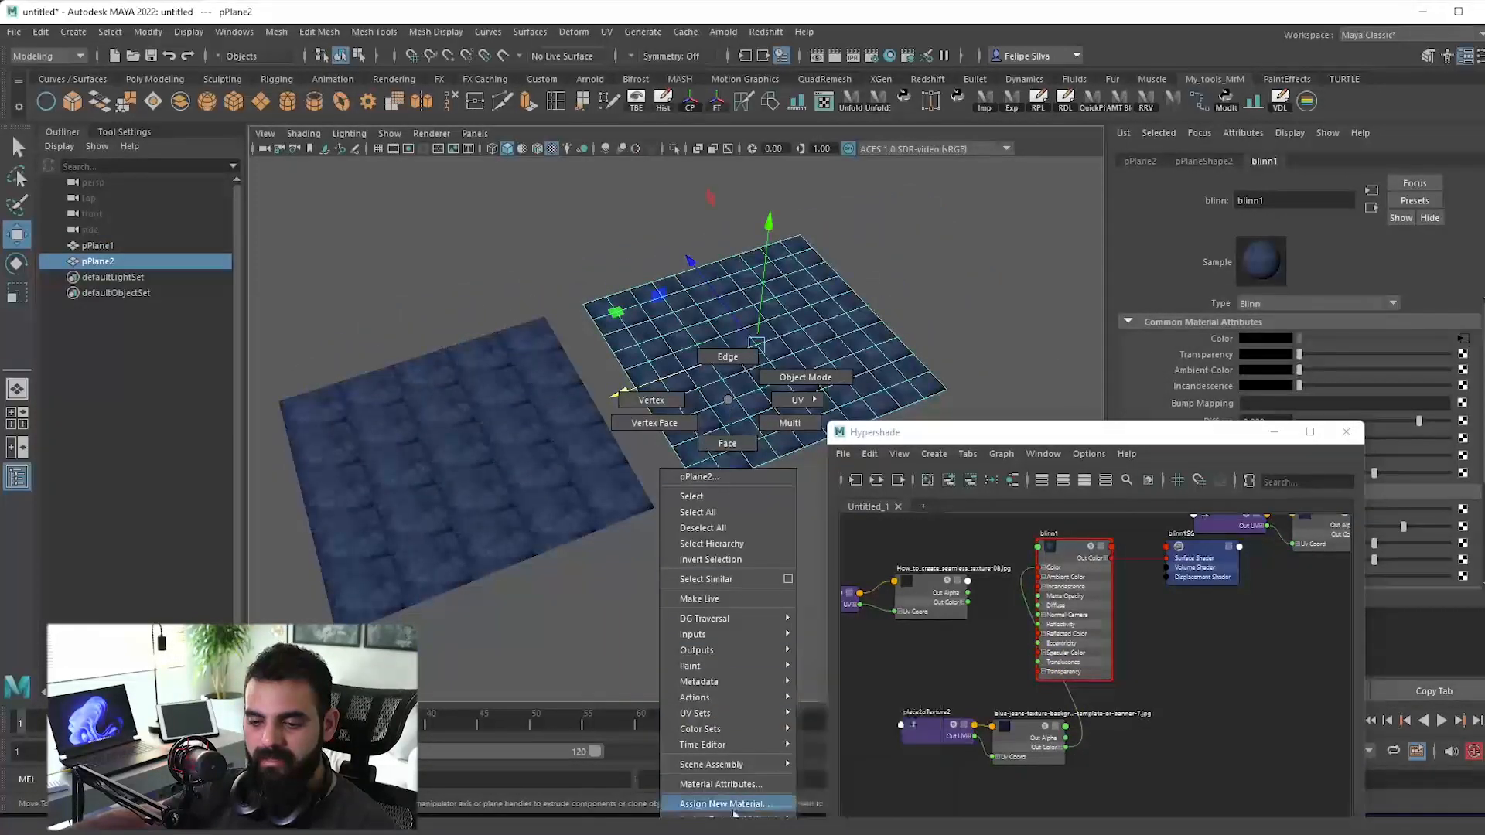
left_click(729, 799)
left_click(1050, 423)
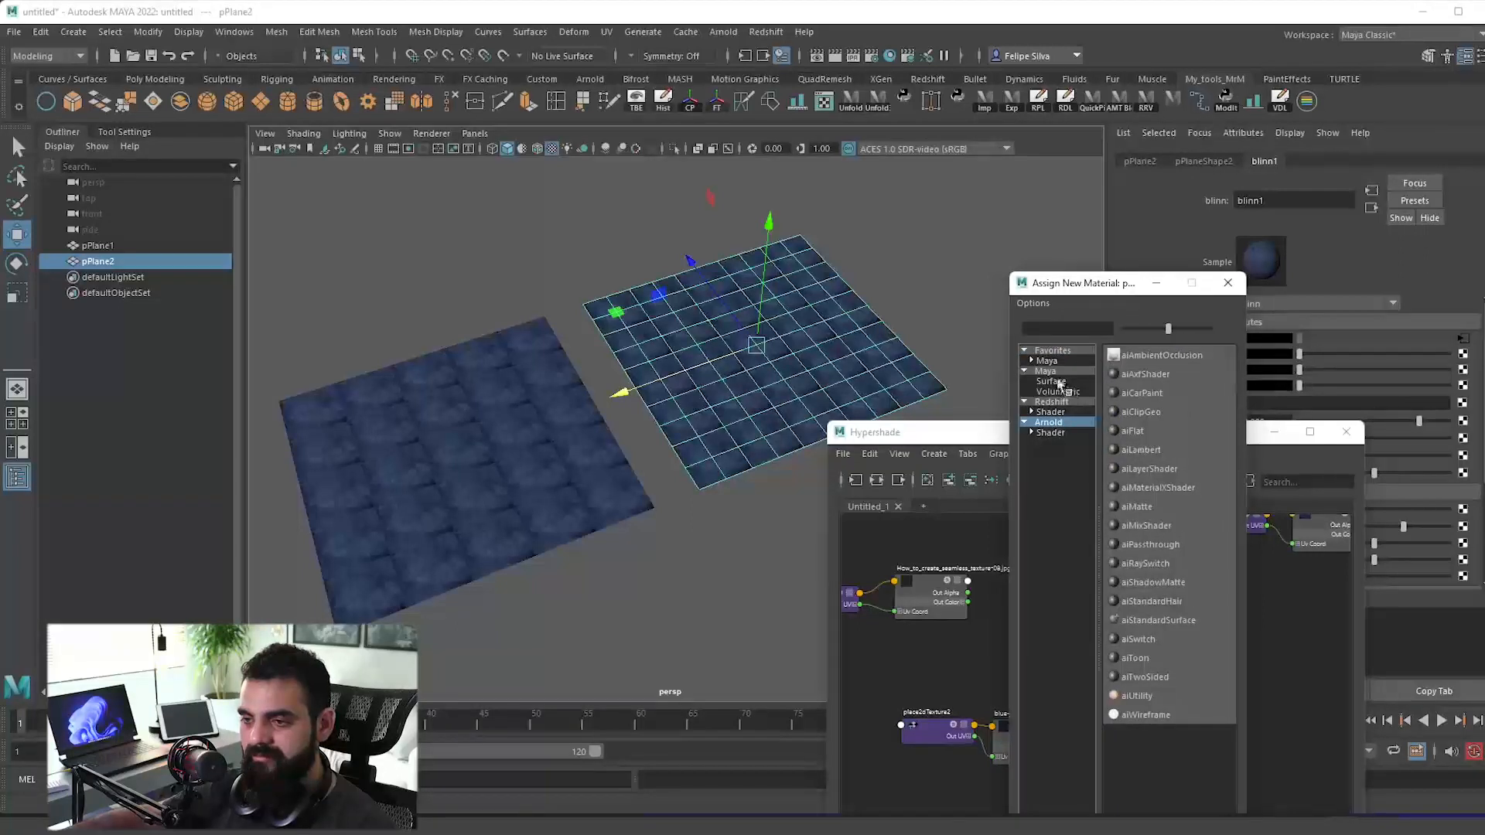
left_click(1046, 372)
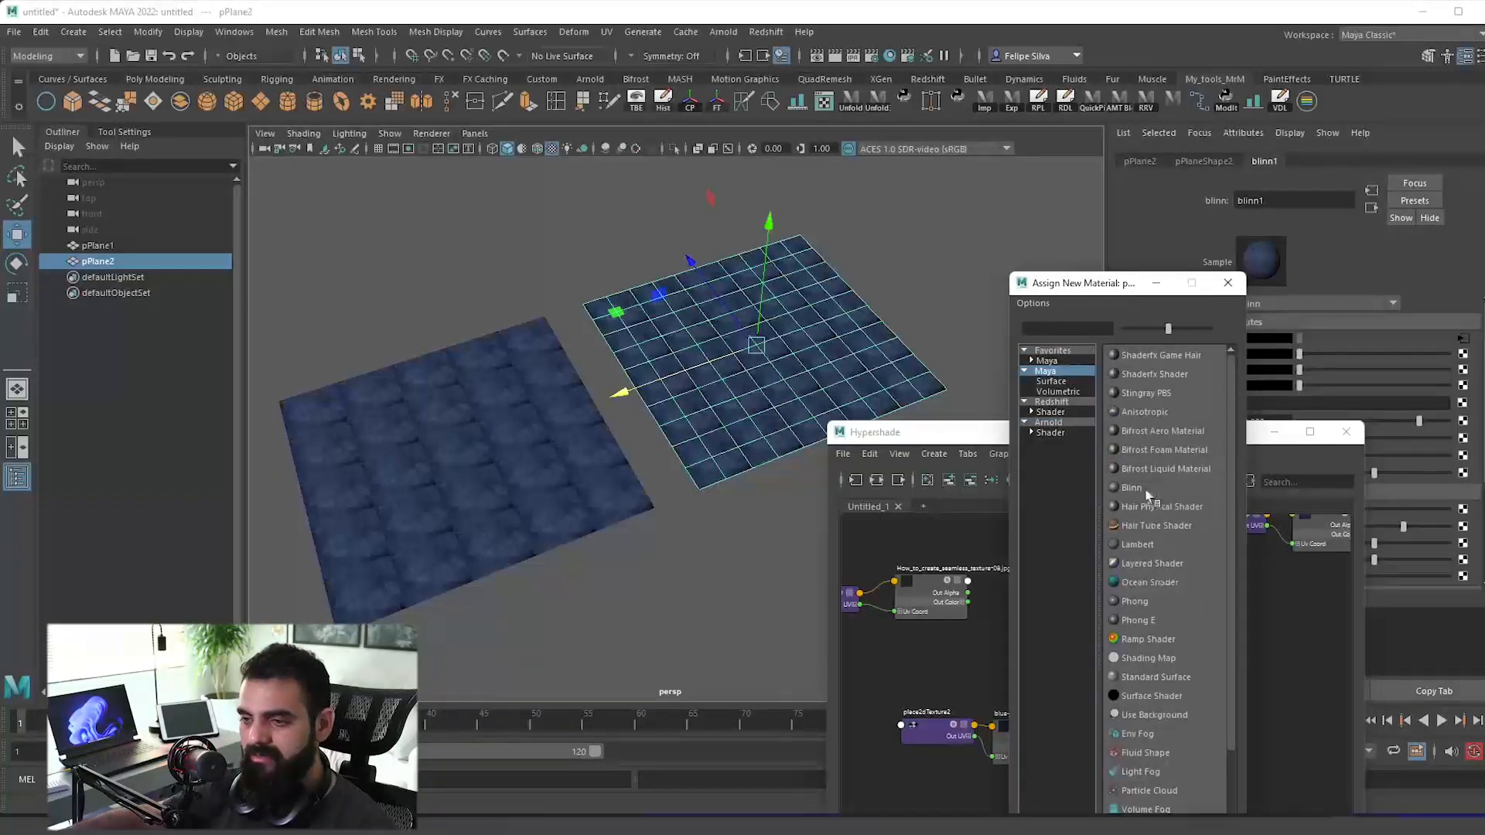
left_click(1139, 547)
Step: Bring Jean_corrigido.jpg from the Aula_10-10 folder into the Hypershade and connect its Out Color to the Color of lambert2
left_click(1210, 824)
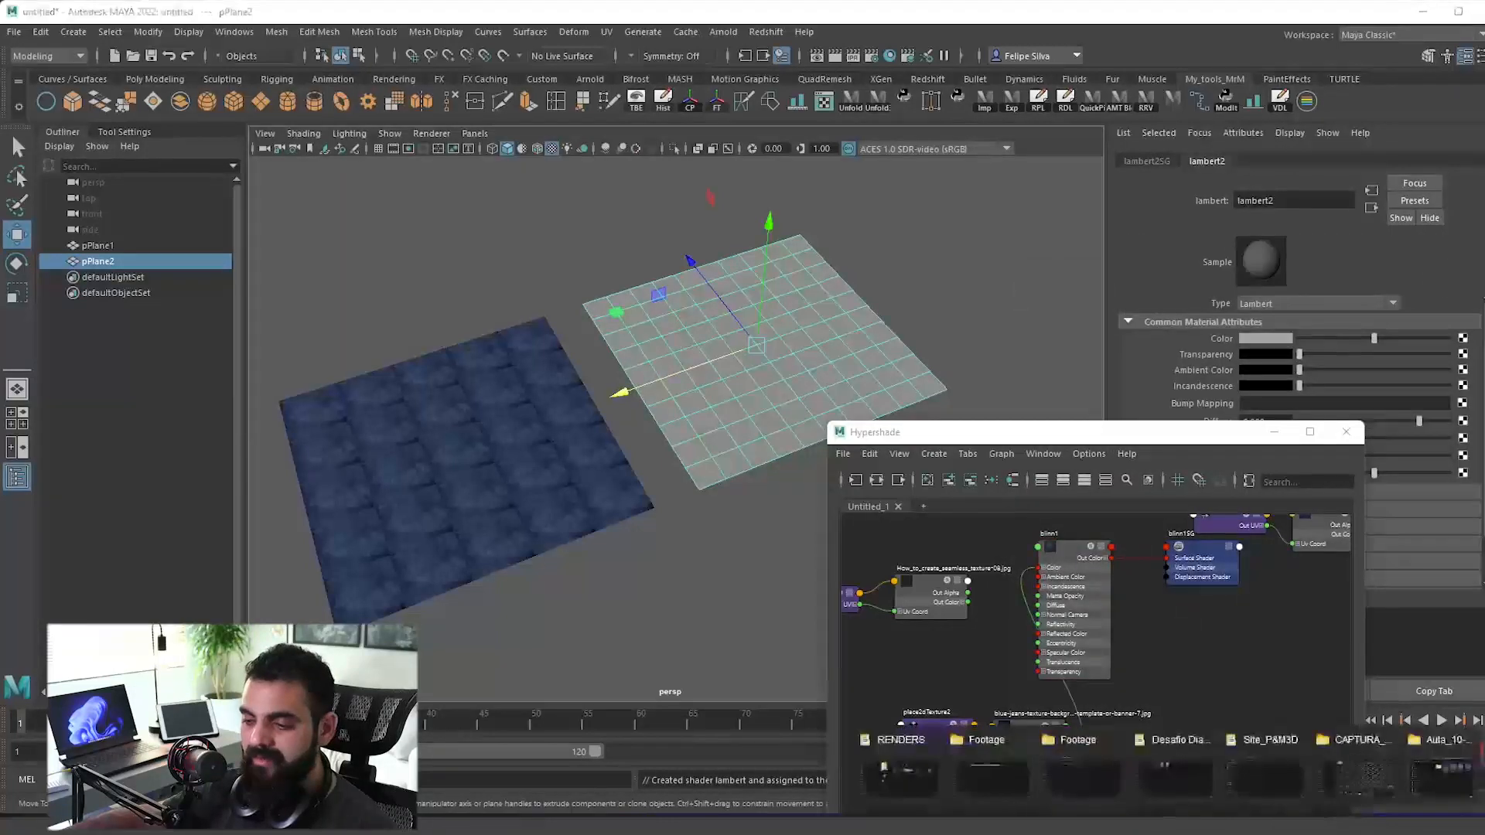
left_click(1440, 776)
left_click(805, 480)
left_click_drag(807, 334, 1079, 650)
scroll(1004, 666, "down", 2)
left_click_drag(1107, 666, 1219, 628)
left_click_drag(1263, 683, 1184, 629)
left_click(1258, 616)
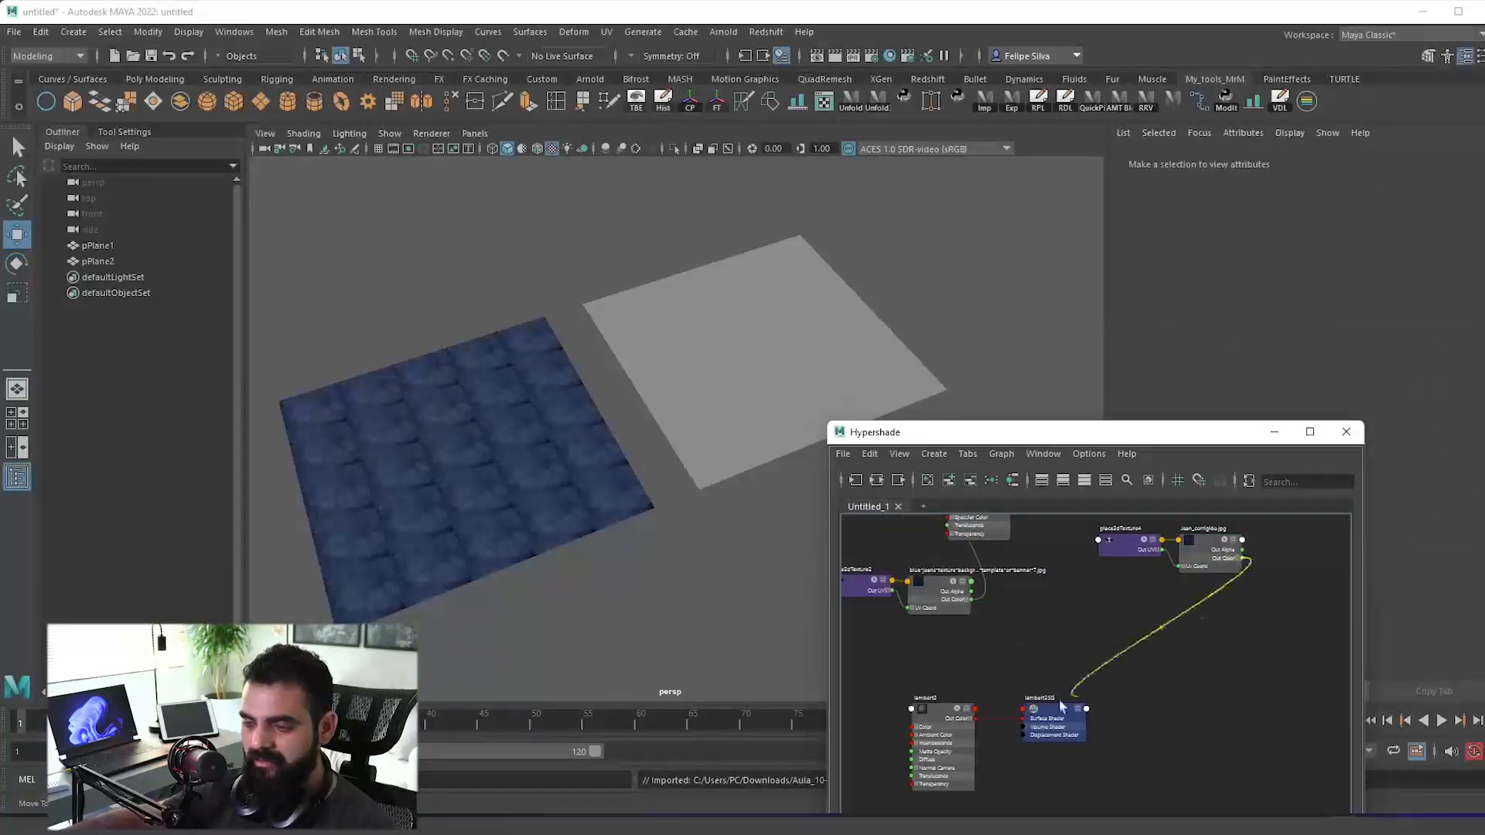
left_click_drag(1060, 705, 914, 727)
left_click_drag(812, 564, 784, 592)
Step: Set Repeat UV to 5 by 5 on the placement node of the Jean_corrigido.jpg texture
left_click_drag(986, 612, 1077, 683)
left_click(999, 694)
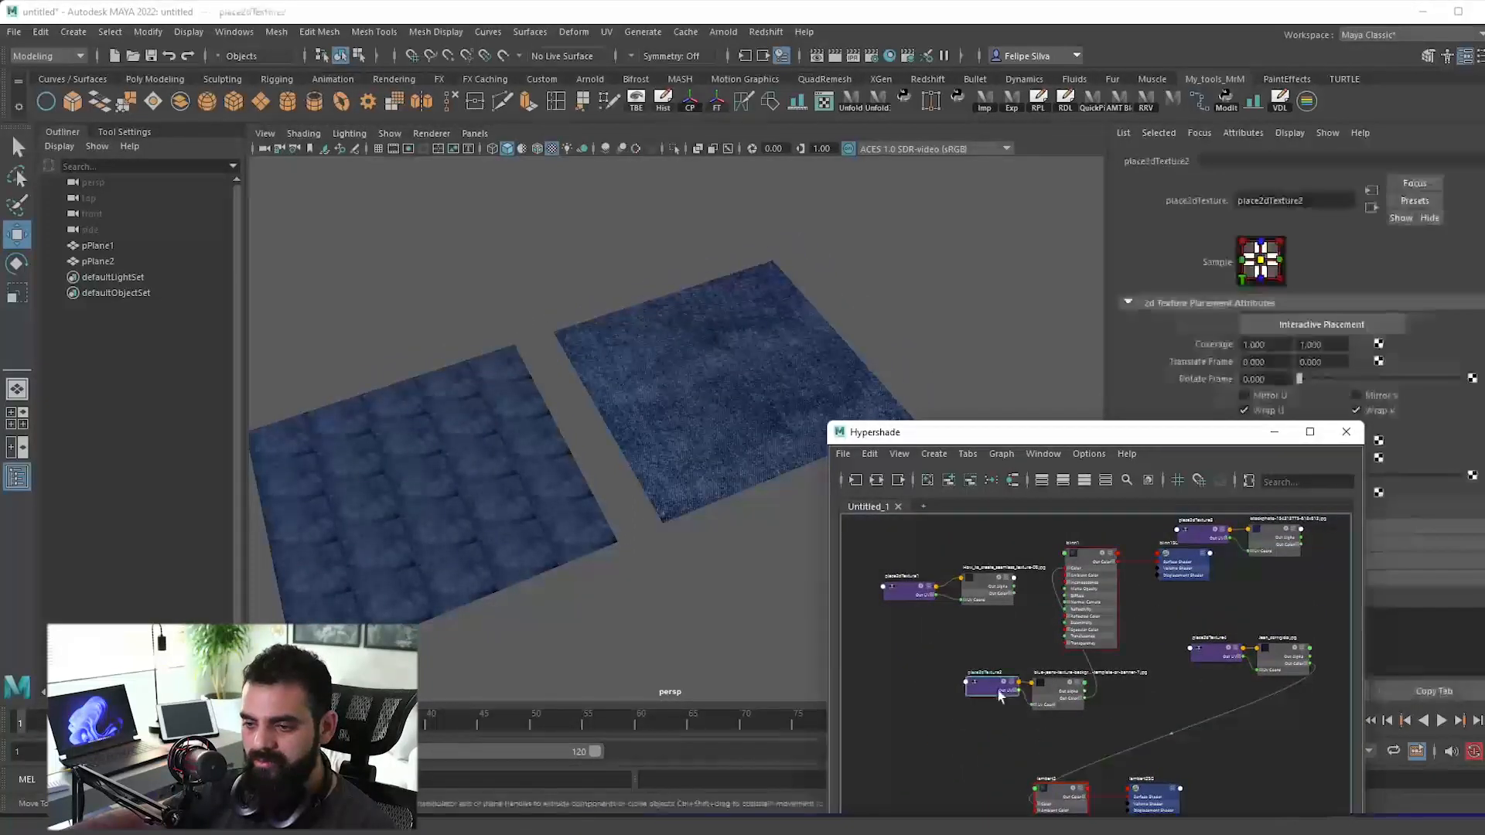
left_click_drag(1220, 436, 1102, 362)
left_click_drag(1084, 723, 1021, 748)
left_click(1019, 744)
left_click_drag(988, 648, 965, 675)
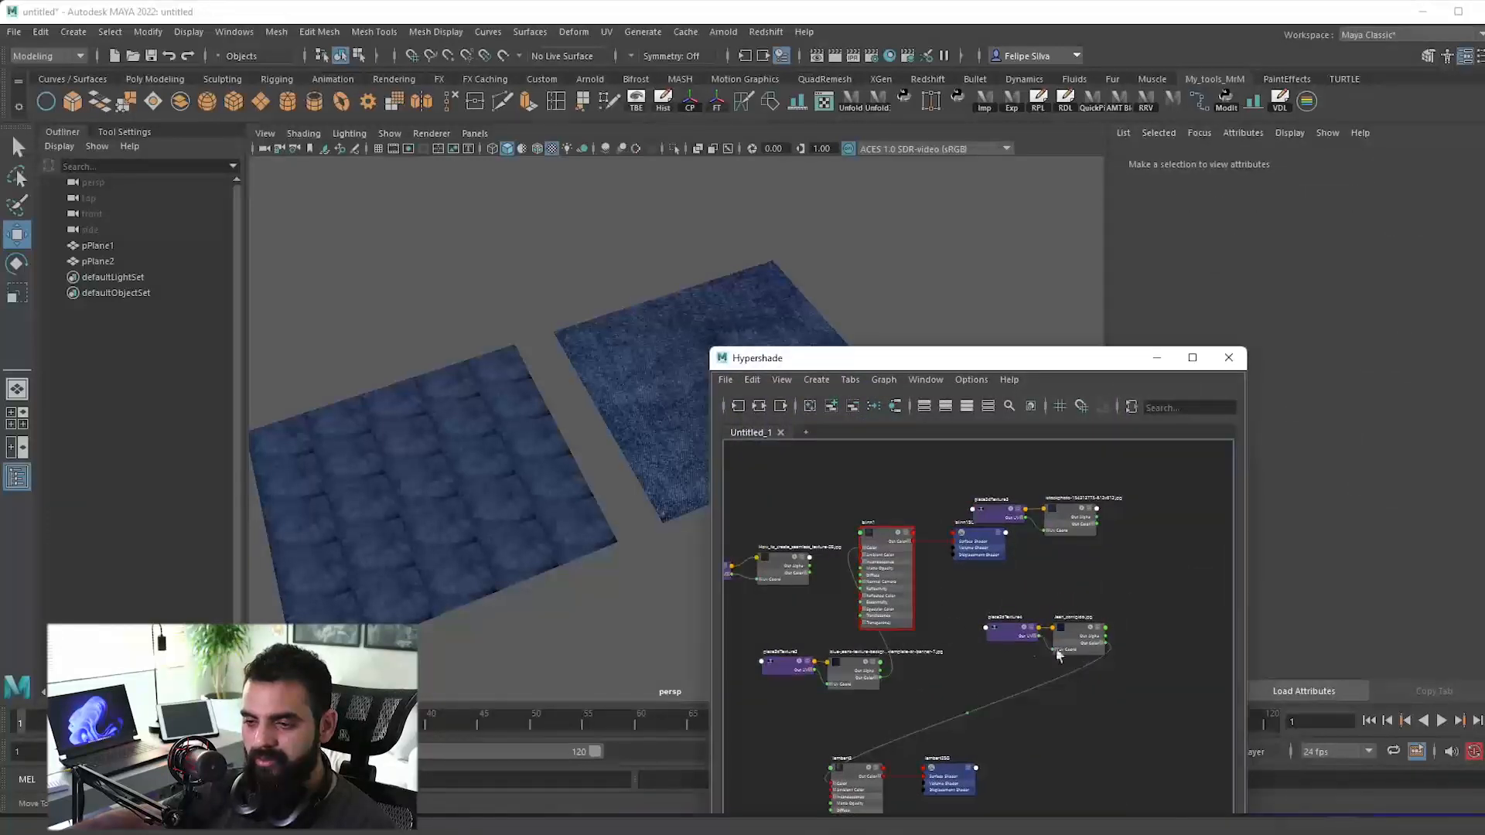
left_click(1015, 641)
left_click(1285, 447)
type("5")
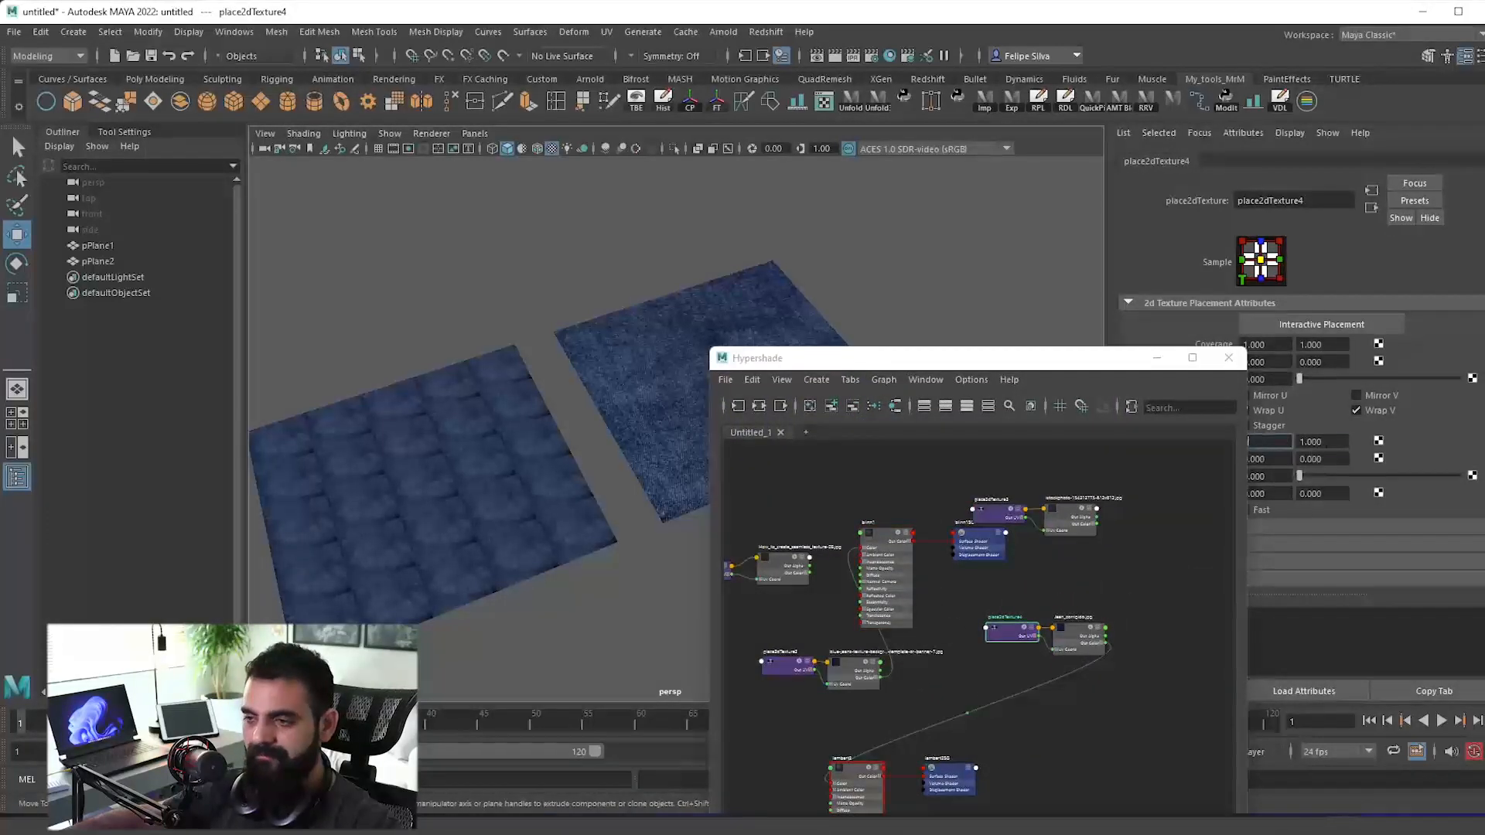
key("Tab")
type("5")
key("Return")
Step: Compare the tiling of the original blue-jeans texture and Jean_corrigido.jpg on the two planes
left_click_drag(843, 360, 861, 558)
left_click_drag(746, 441, 805, 441)
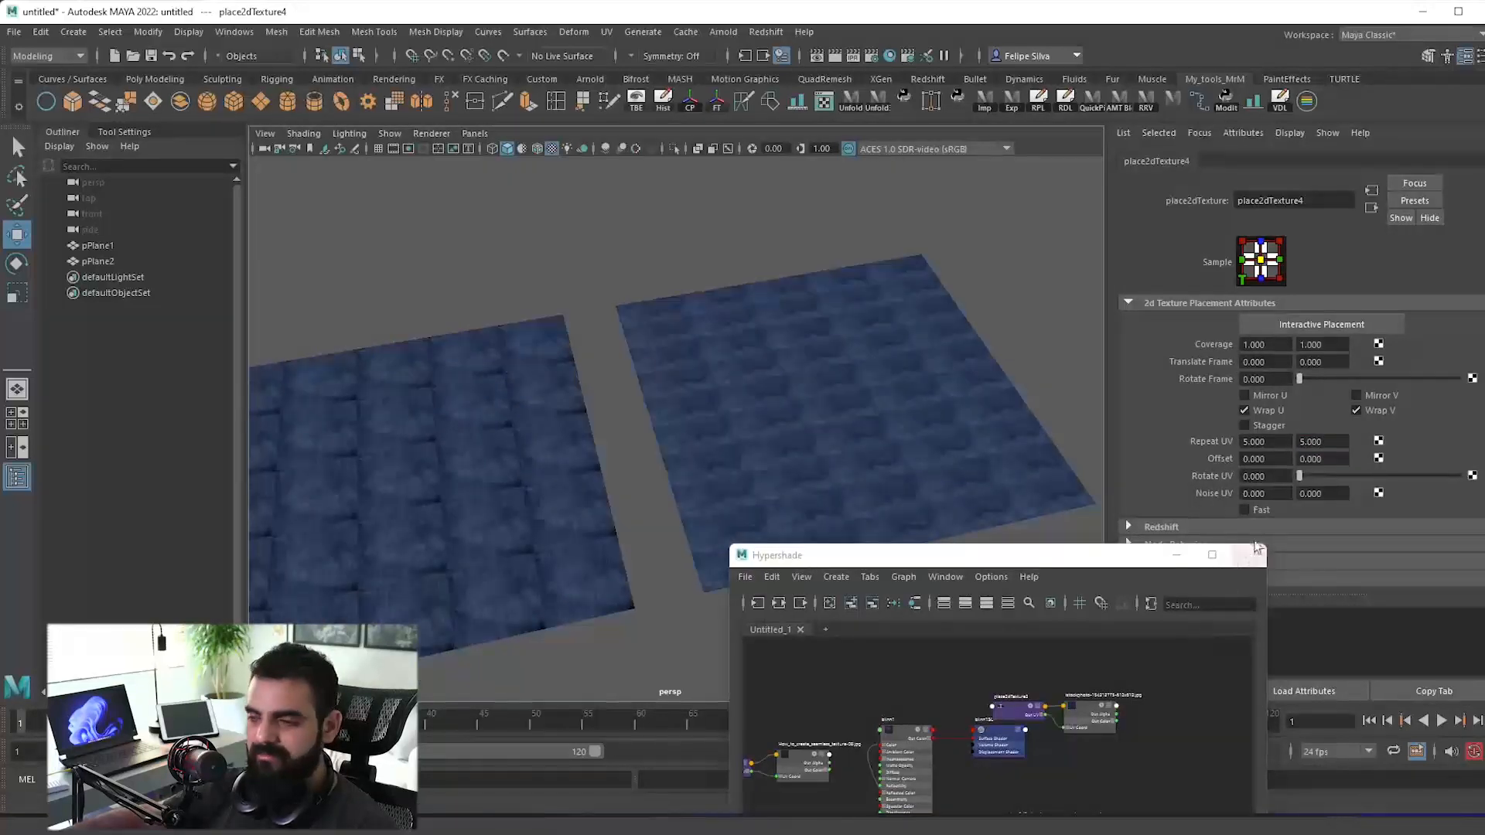
left_click_drag(946, 769, 982, 670)
scroll(956, 719, "down", 1)
double_click(857, 741)
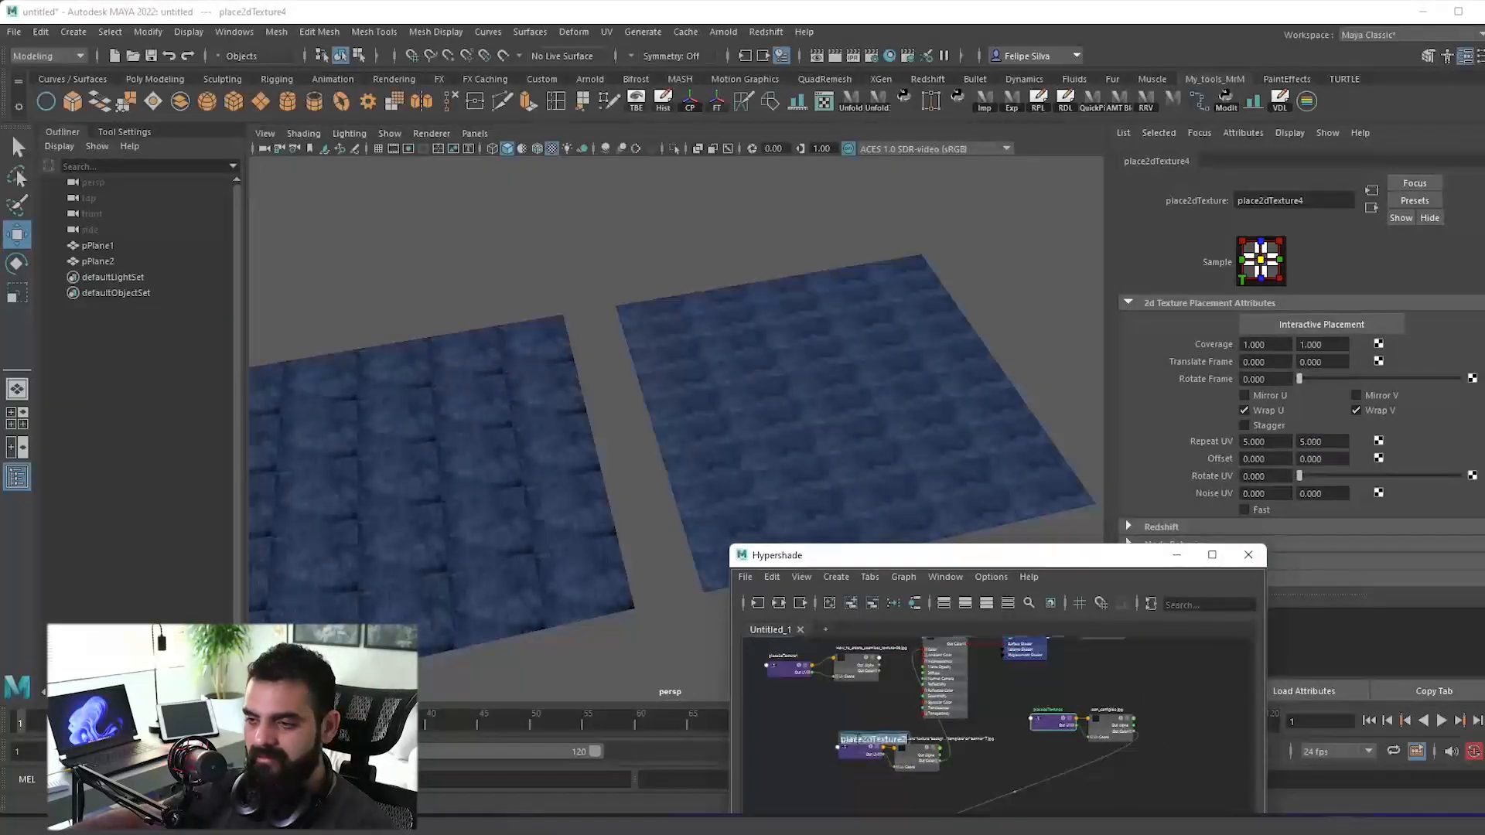
left_click_drag(905, 736, 783, 800)
left_click(996, 373)
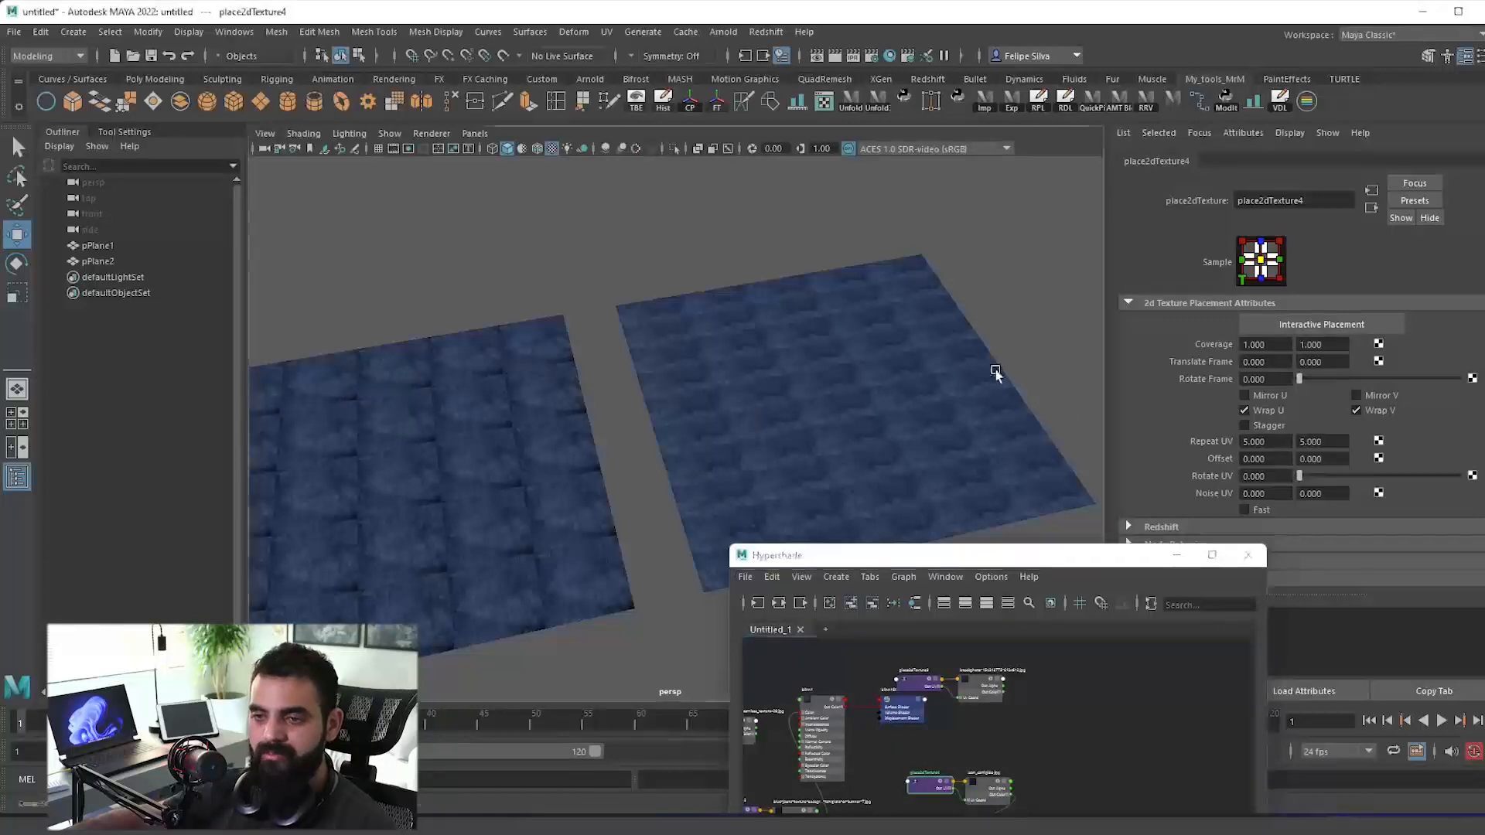
left_click_drag(997, 373, 666, 401)
left_click(681, 399)
left_click(1068, 709)
key("alt+Tab")
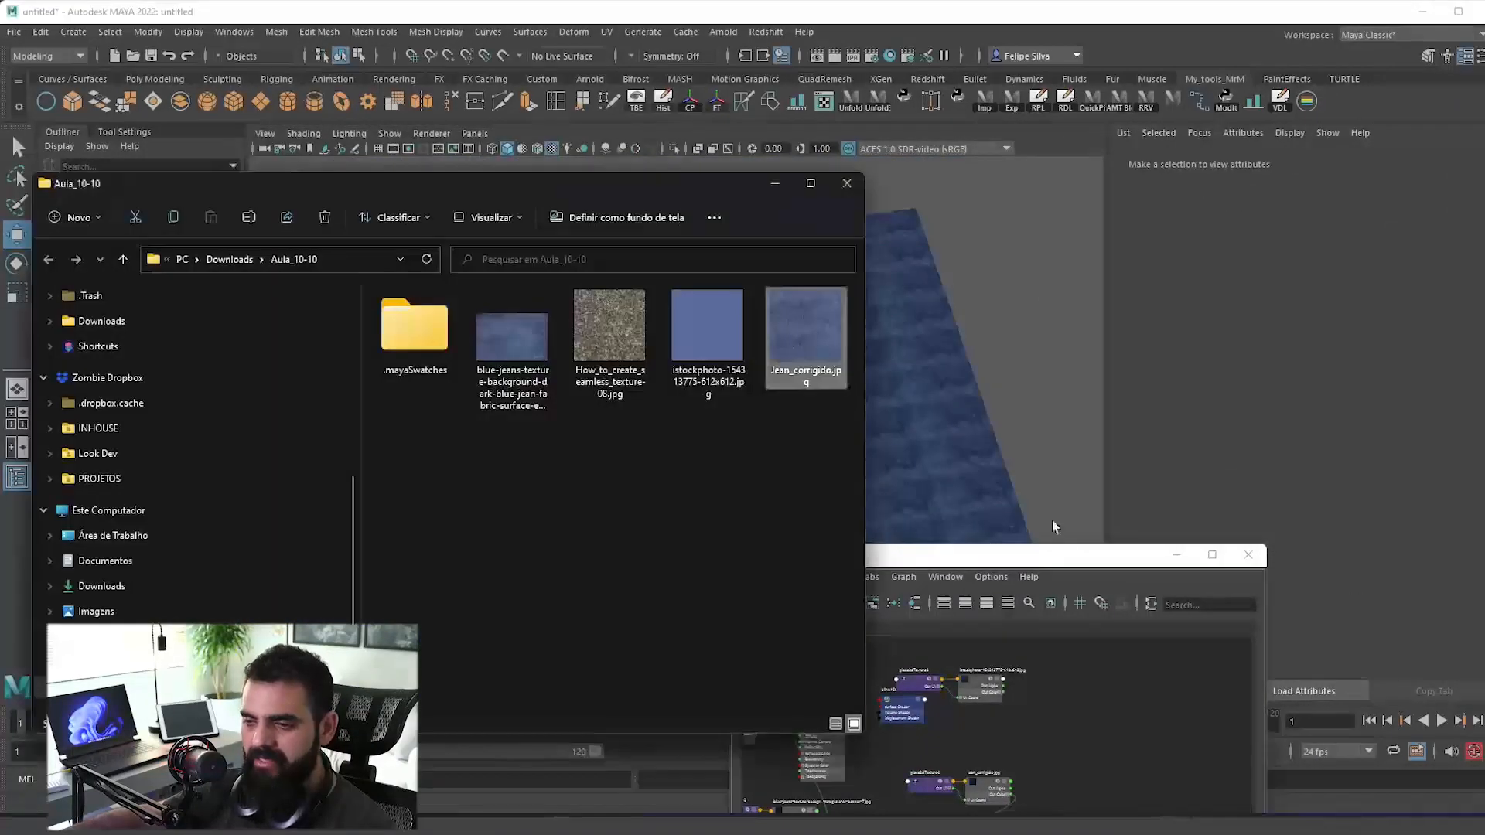
left_click(789, 462)
Step: Examine both planes from several angles and distances for visible seams and repeated dark patches
left_click_drag(1069, 558, 1097, 373)
scroll(1021, 623, "up", 3)
left_click_drag(1083, 656, 1183, 677)
left_click_drag(660, 395, 613, 371)
left_click(680, 439)
left_click(617, 255)
scroll(629, 321, "up", 3)
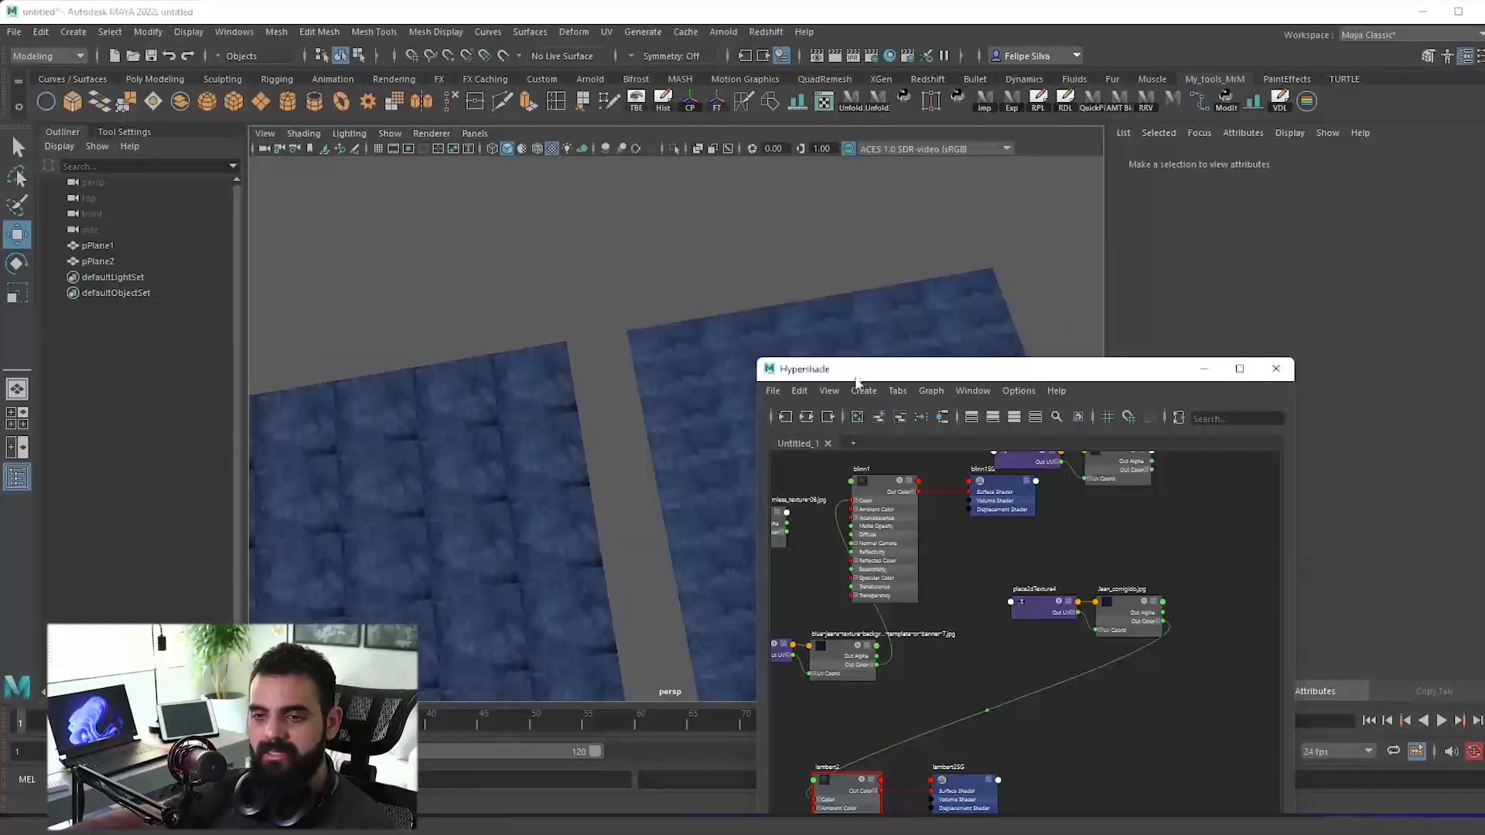
left_click_drag(858, 374, 907, 588)
scroll(566, 463, "down", 3)
left_click_drag(566, 462, 593, 315)
left_click_drag(671, 469, 695, 449)
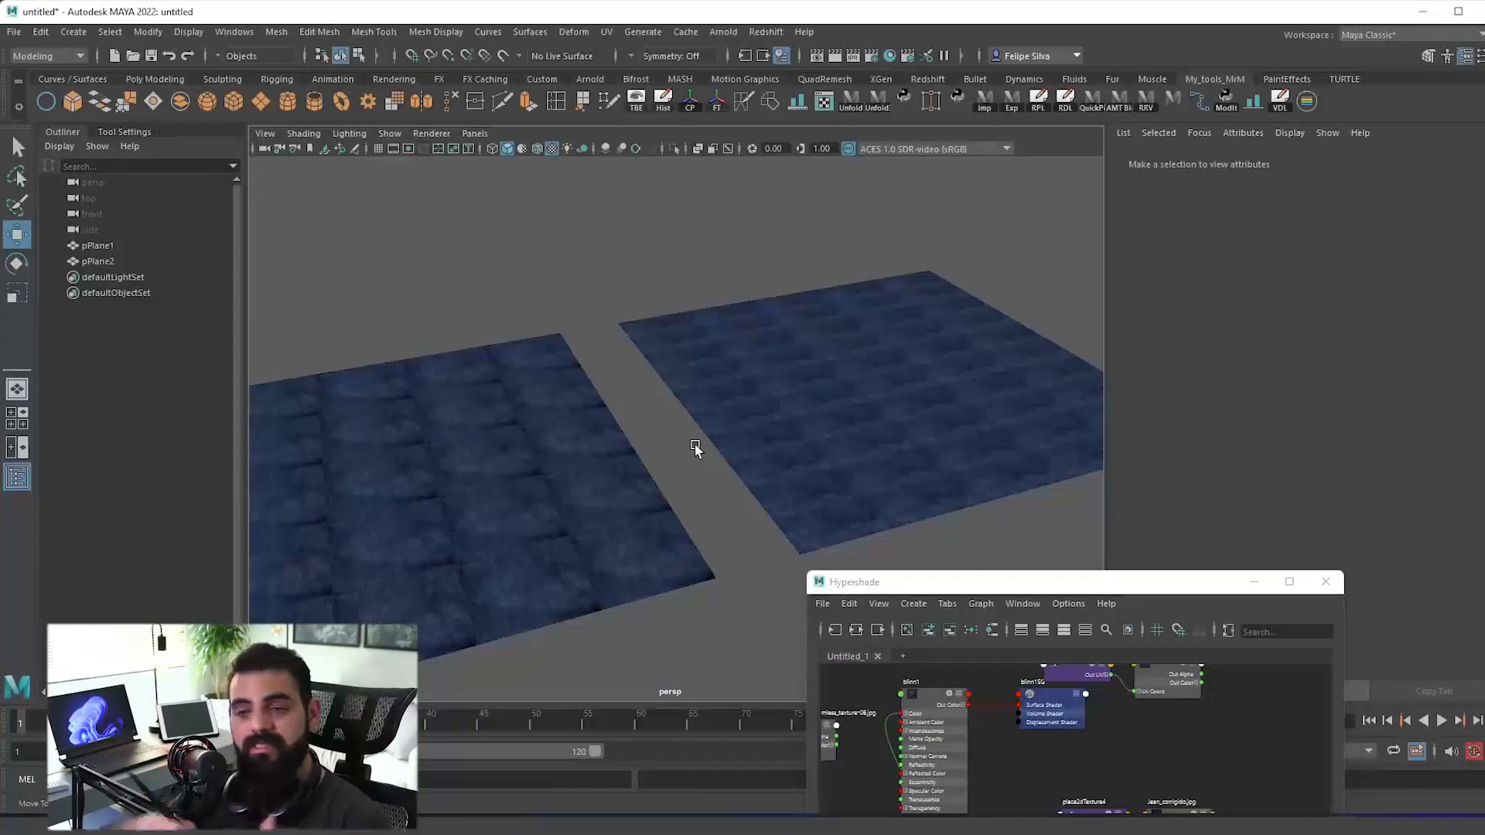
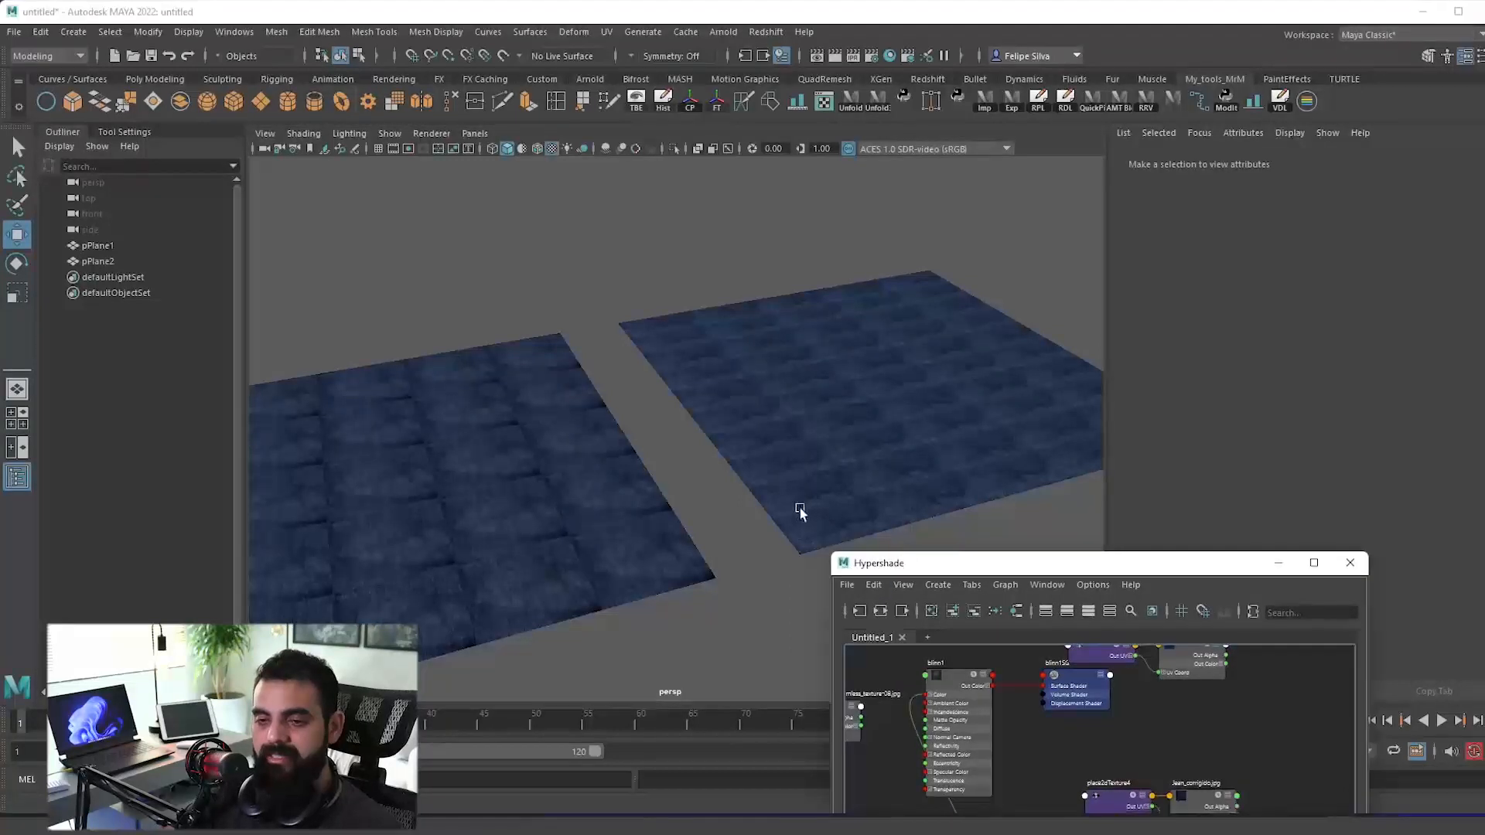
left_click_drag(795, 513, 760, 533)
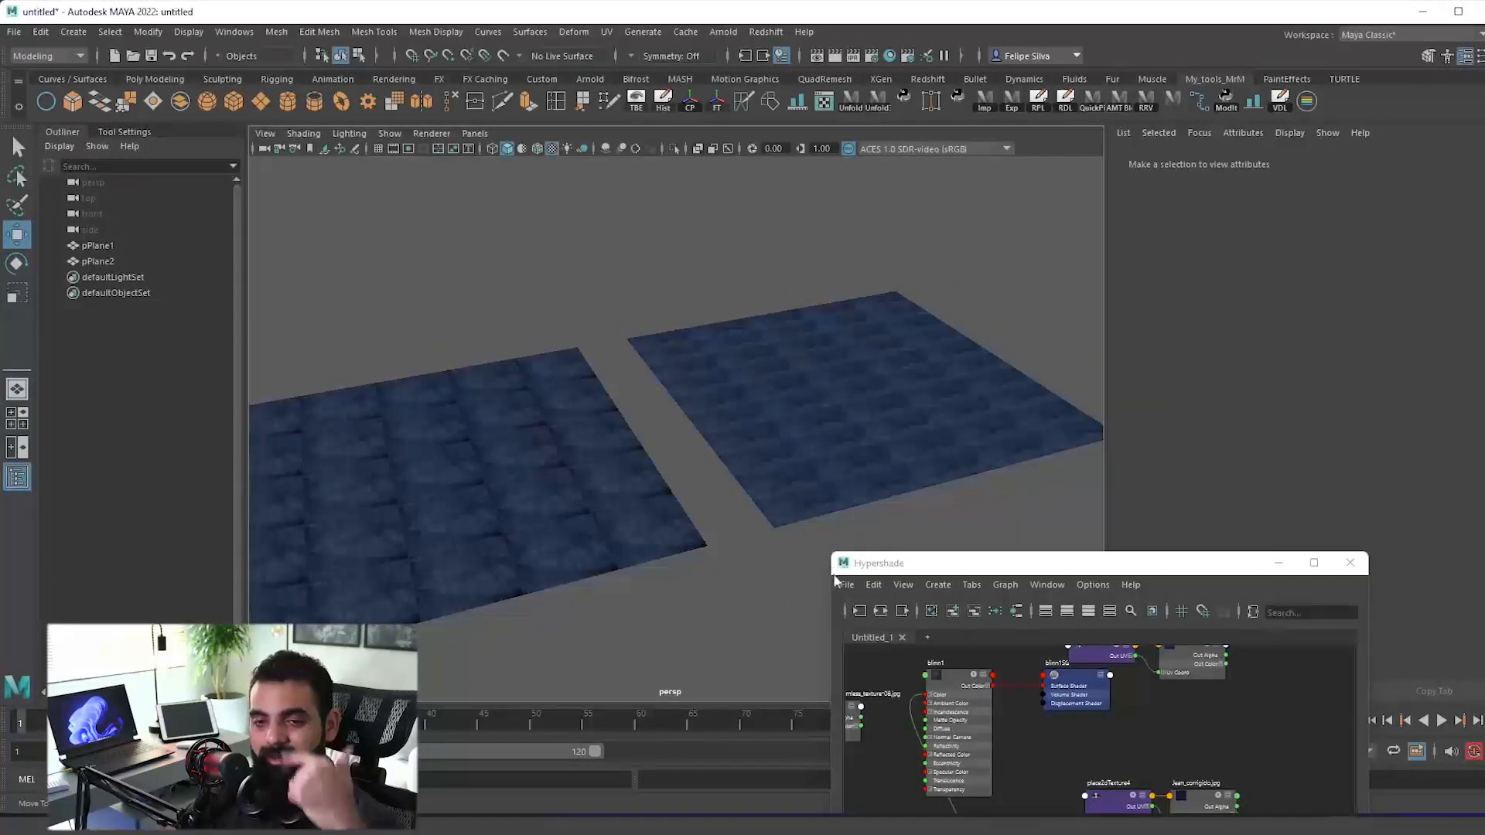
left_click_drag(796, 480, 823, 499)
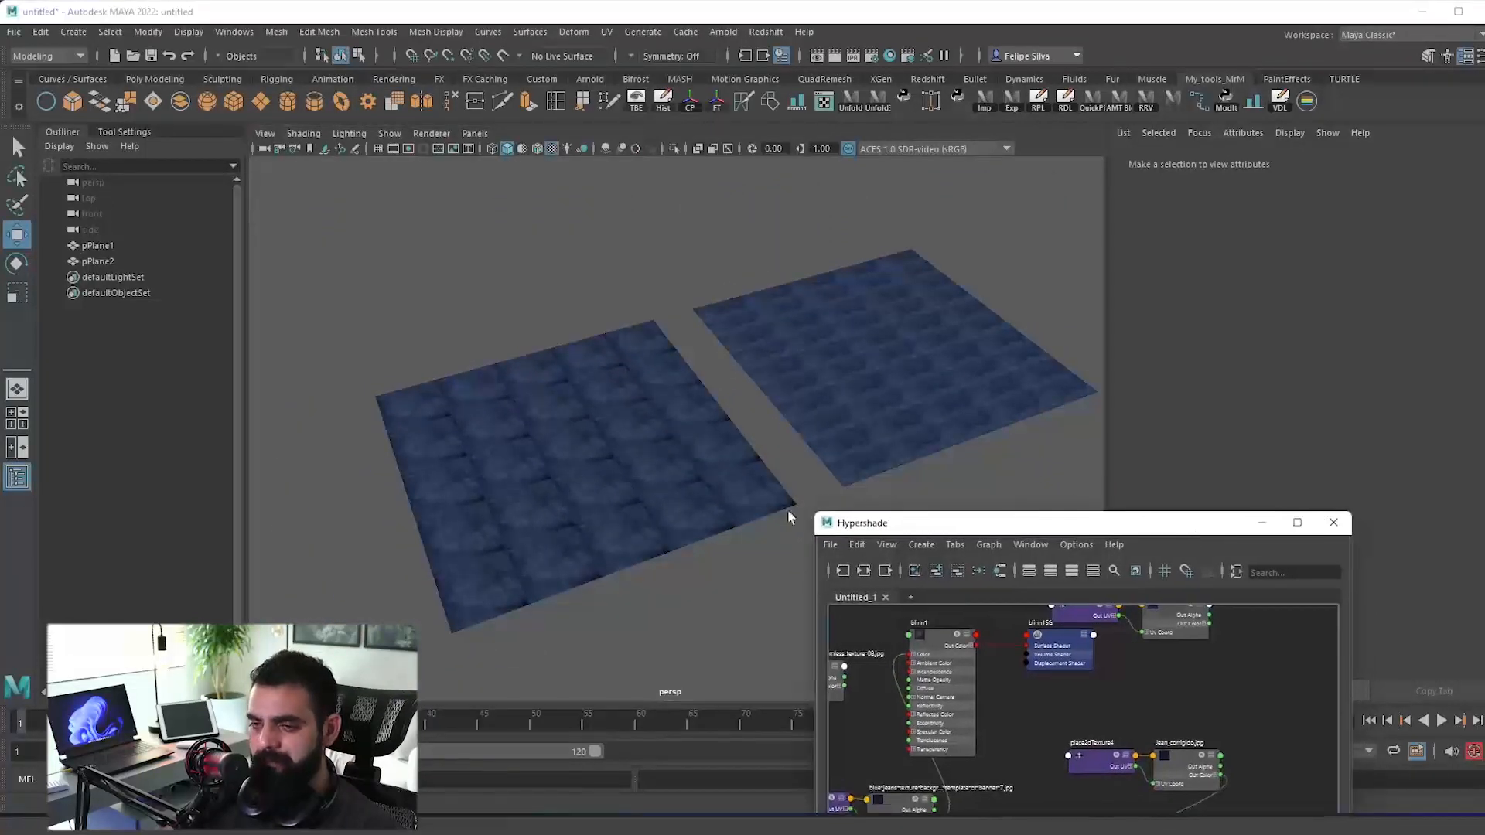
left_click_drag(789, 517, 670, 595)
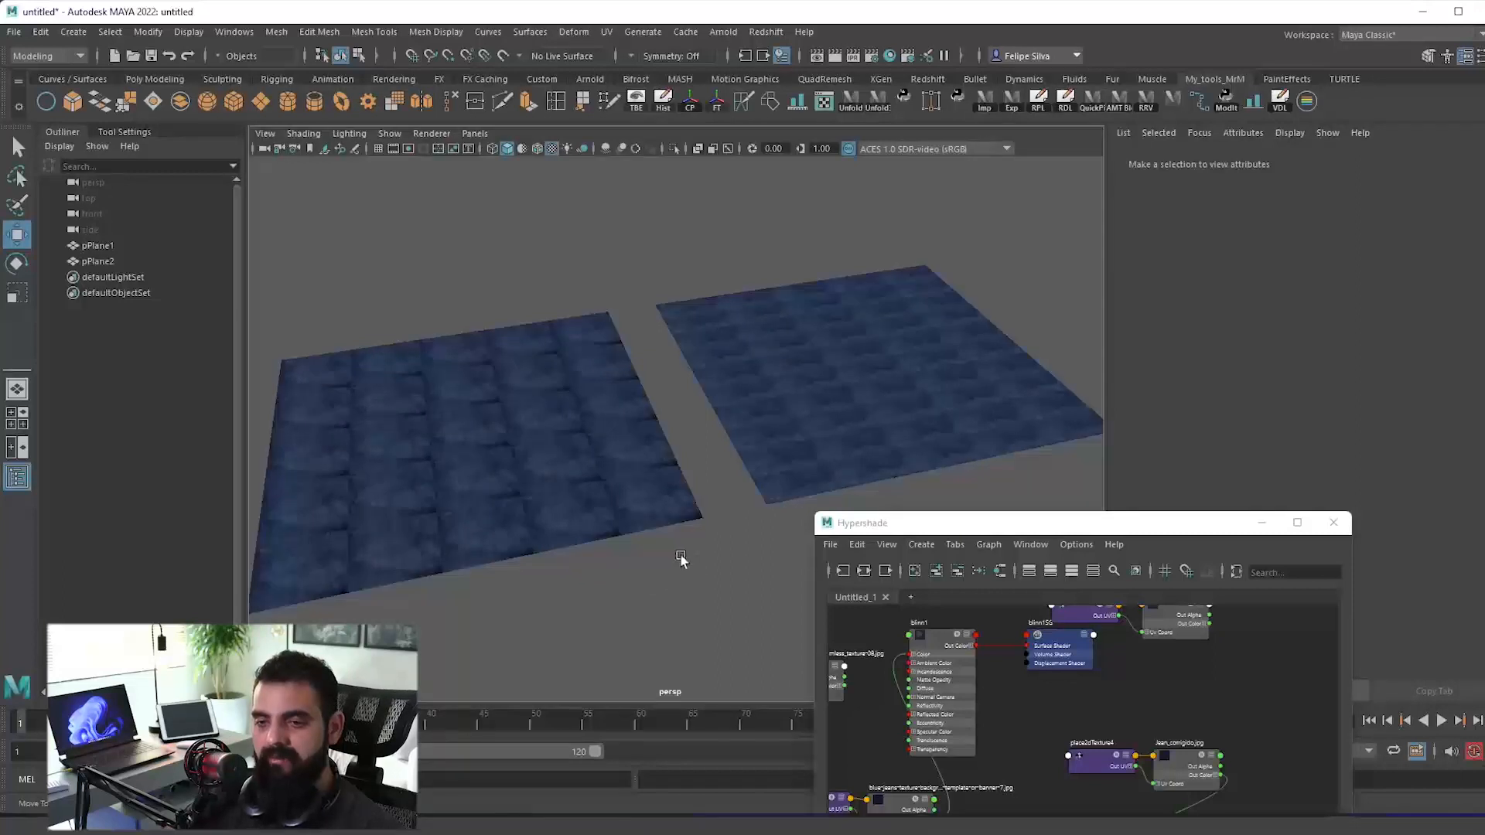
left_click_drag(736, 532, 756, 516)
left_click_drag(658, 586, 694, 564)
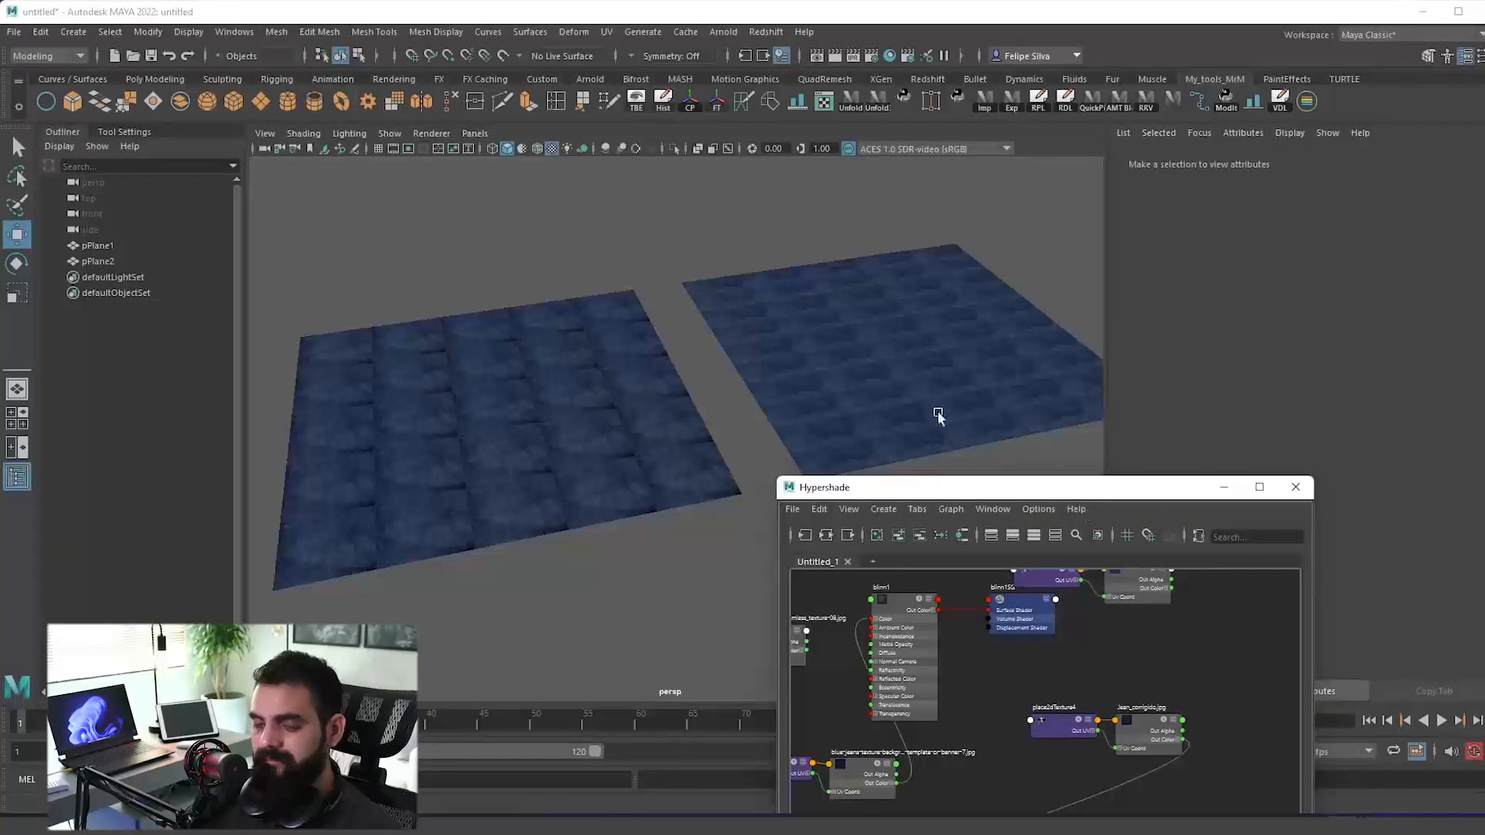
left_click_drag(1160, 488, 1124, 442)
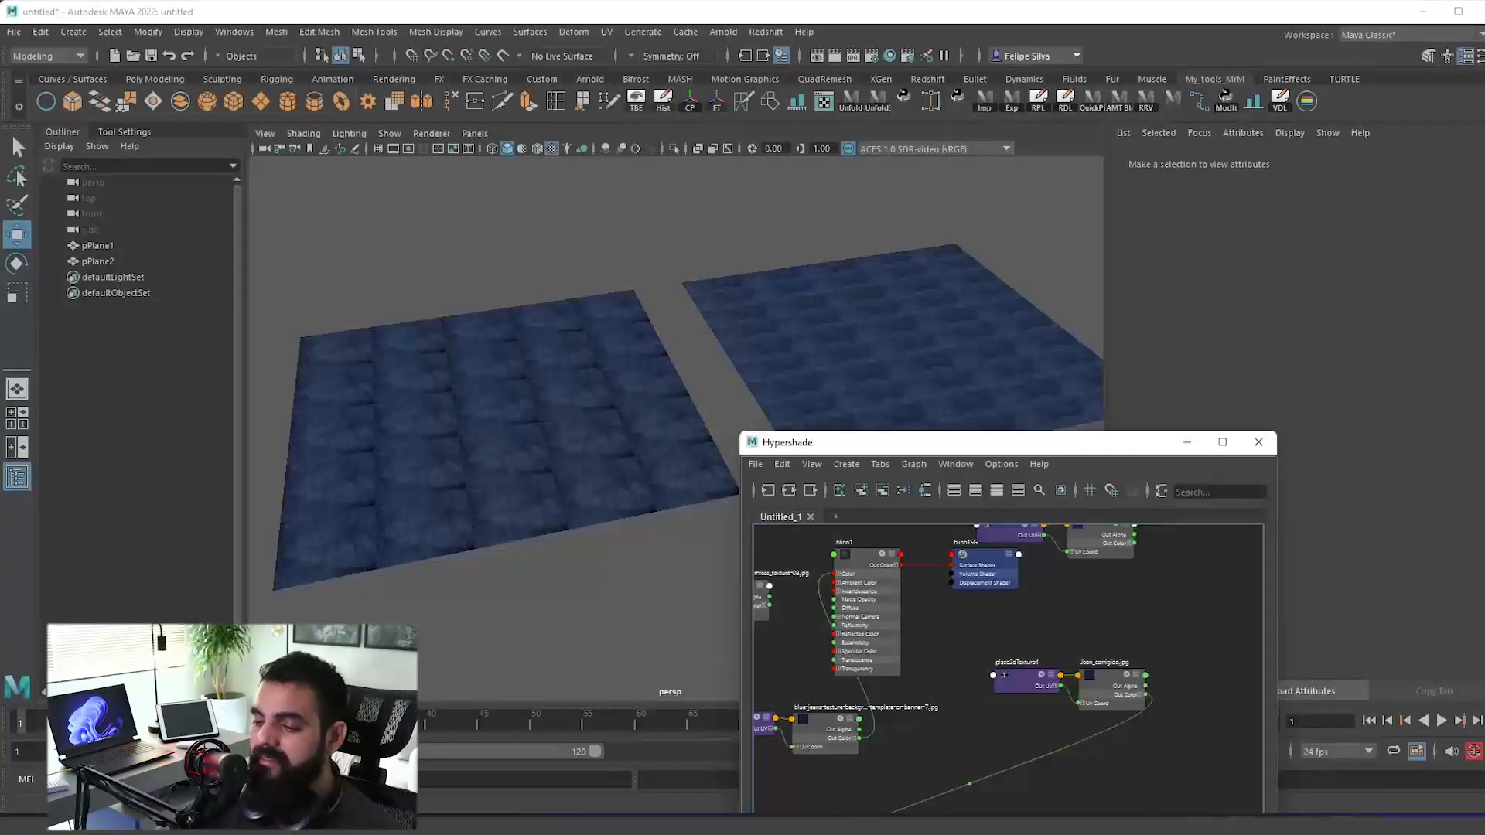
Step: Open the Aula_10-10 folder, enlarge its thumbnails and select the original blue-jeans image
mouse_move(1176, 826)
left_click(1456, 772)
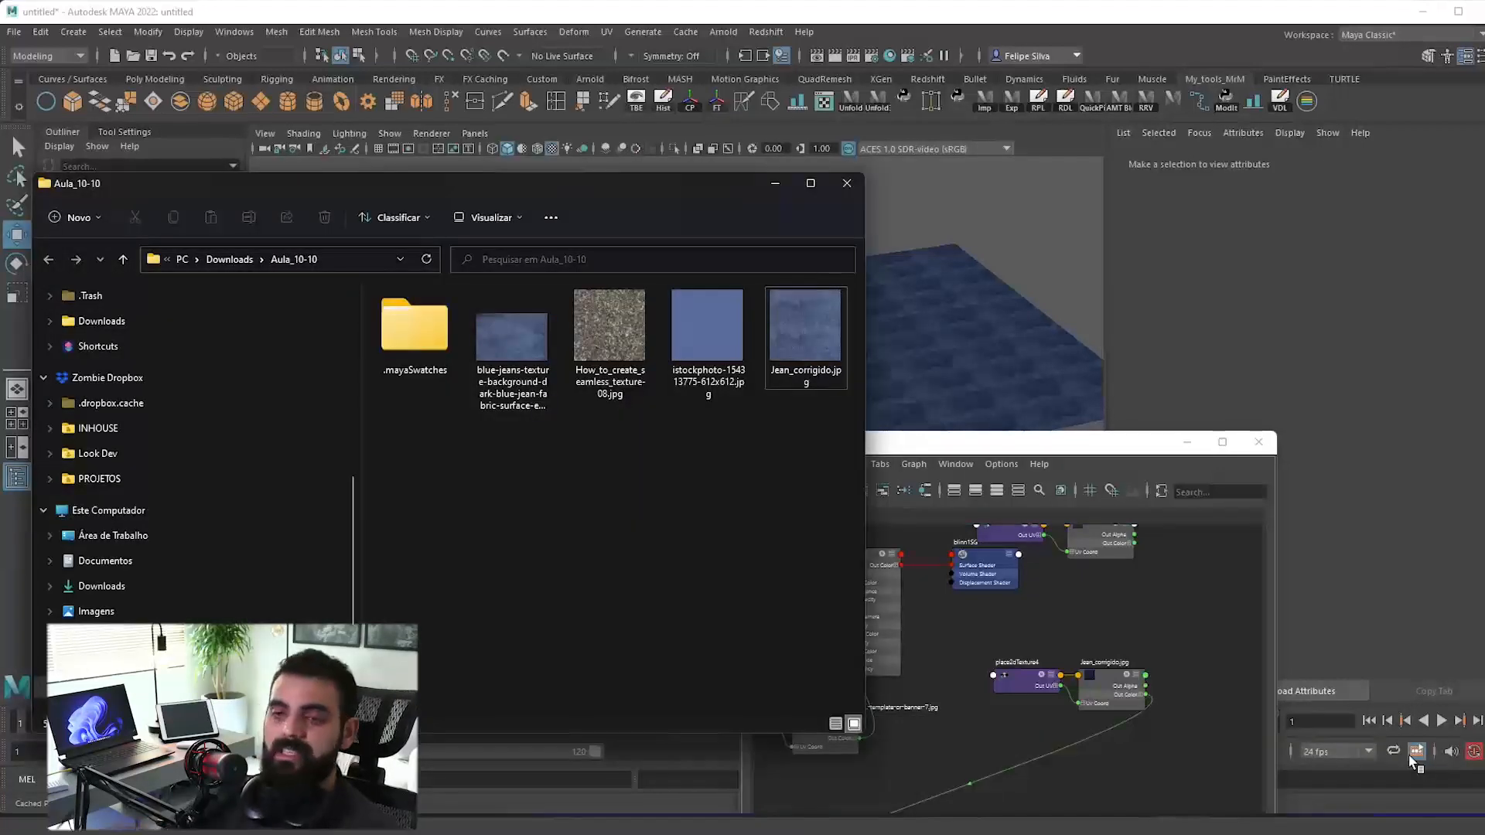
scroll(590, 497, "up", 2, "ctrl")
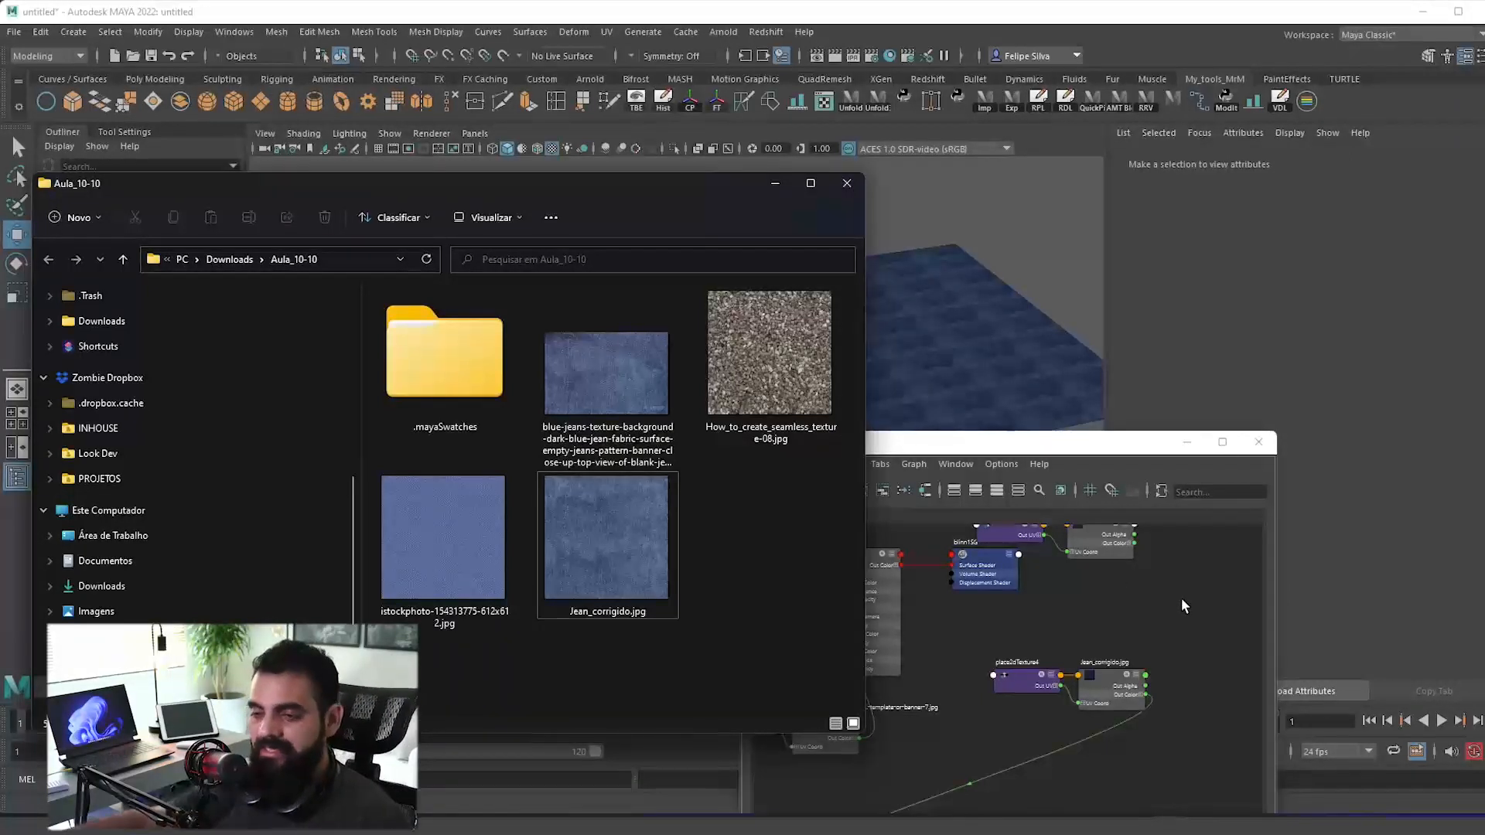
left_click(662, 396)
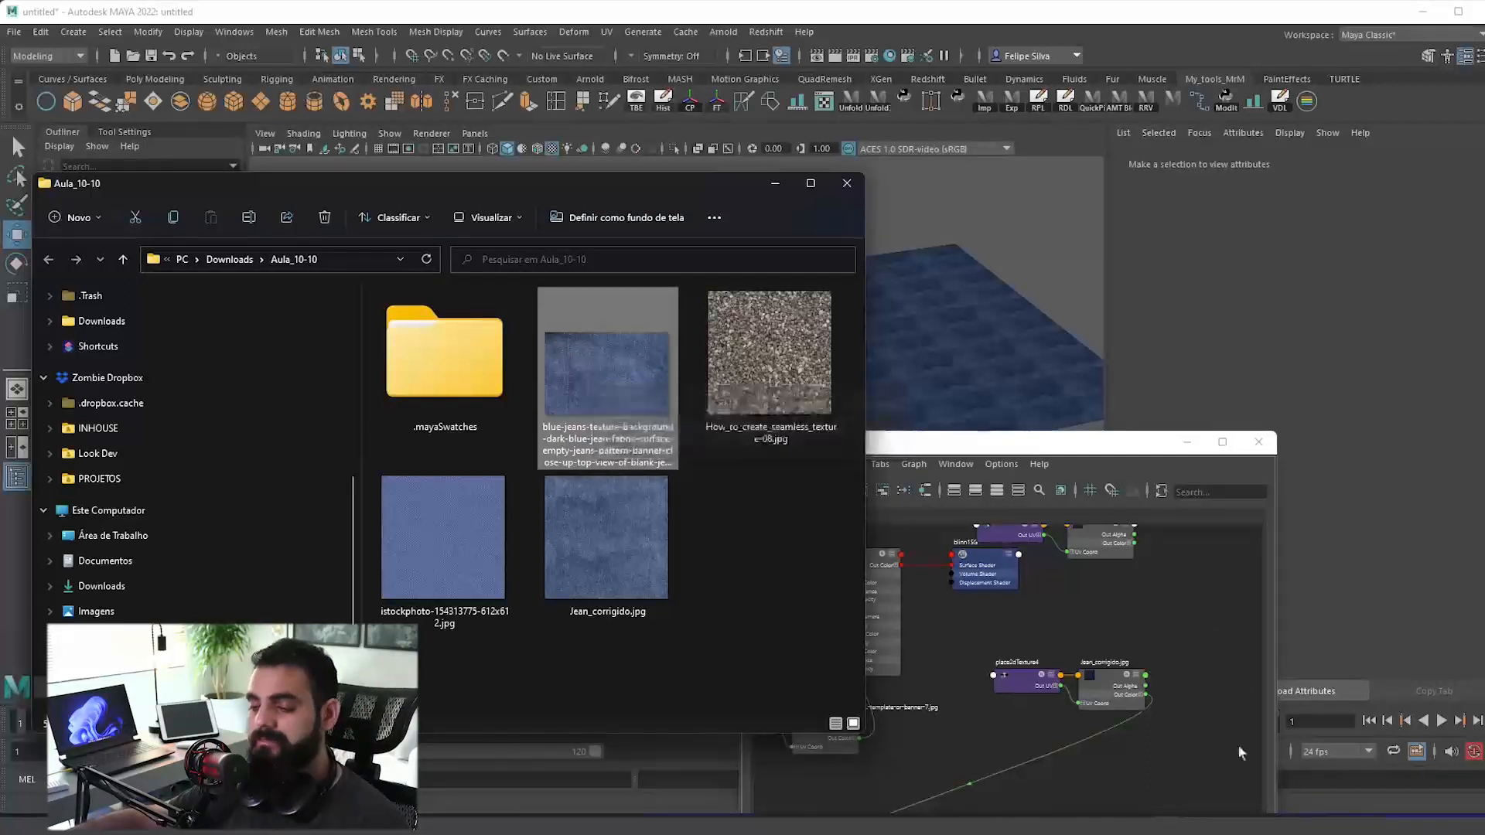
Step: Switch to Adobe Substance 3D Sampler and view the untitled material on the preview sphere
mouse_move(1214, 824)
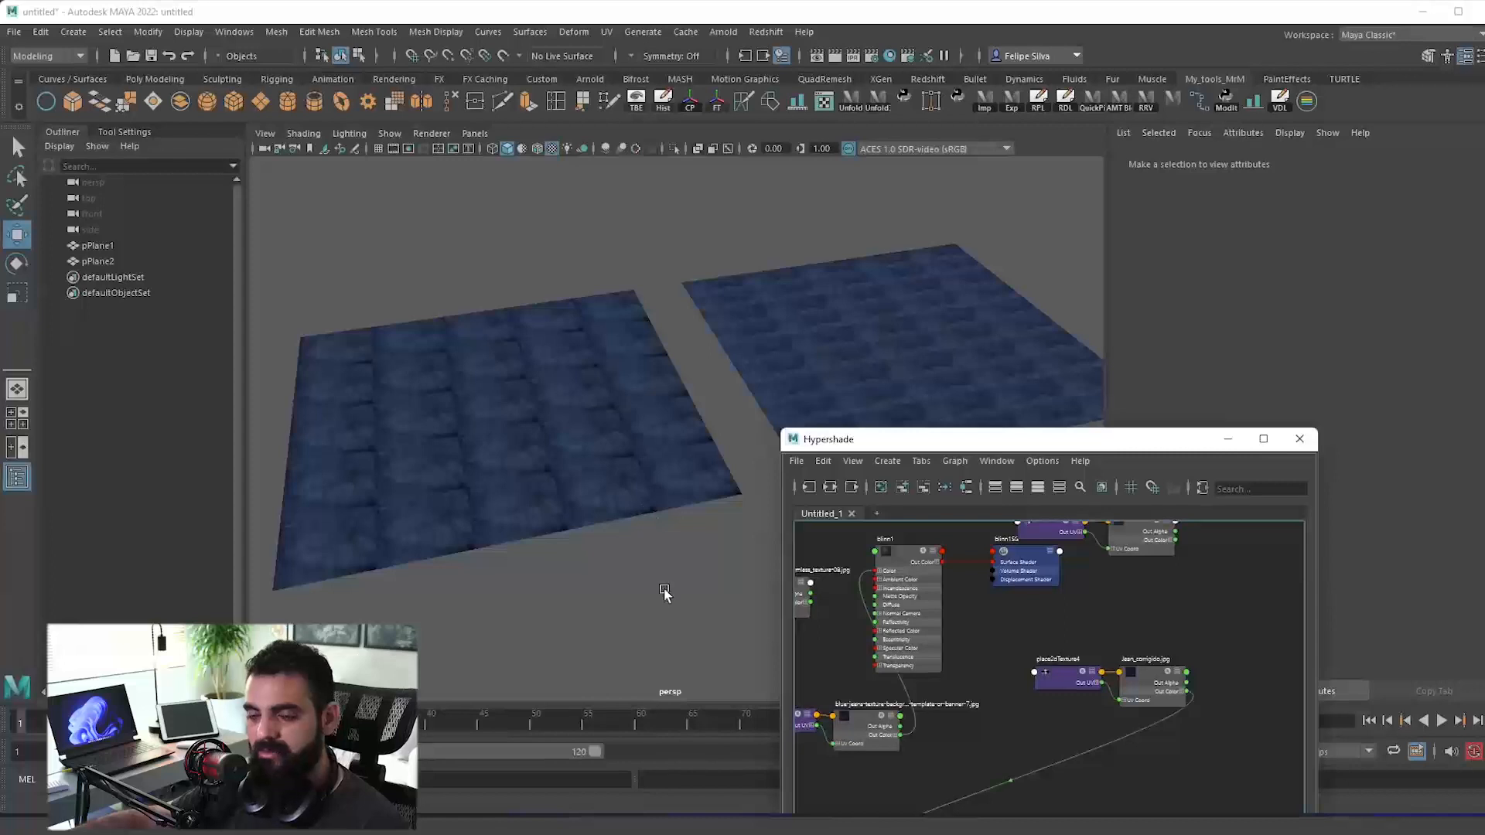
key("alt+Tab")
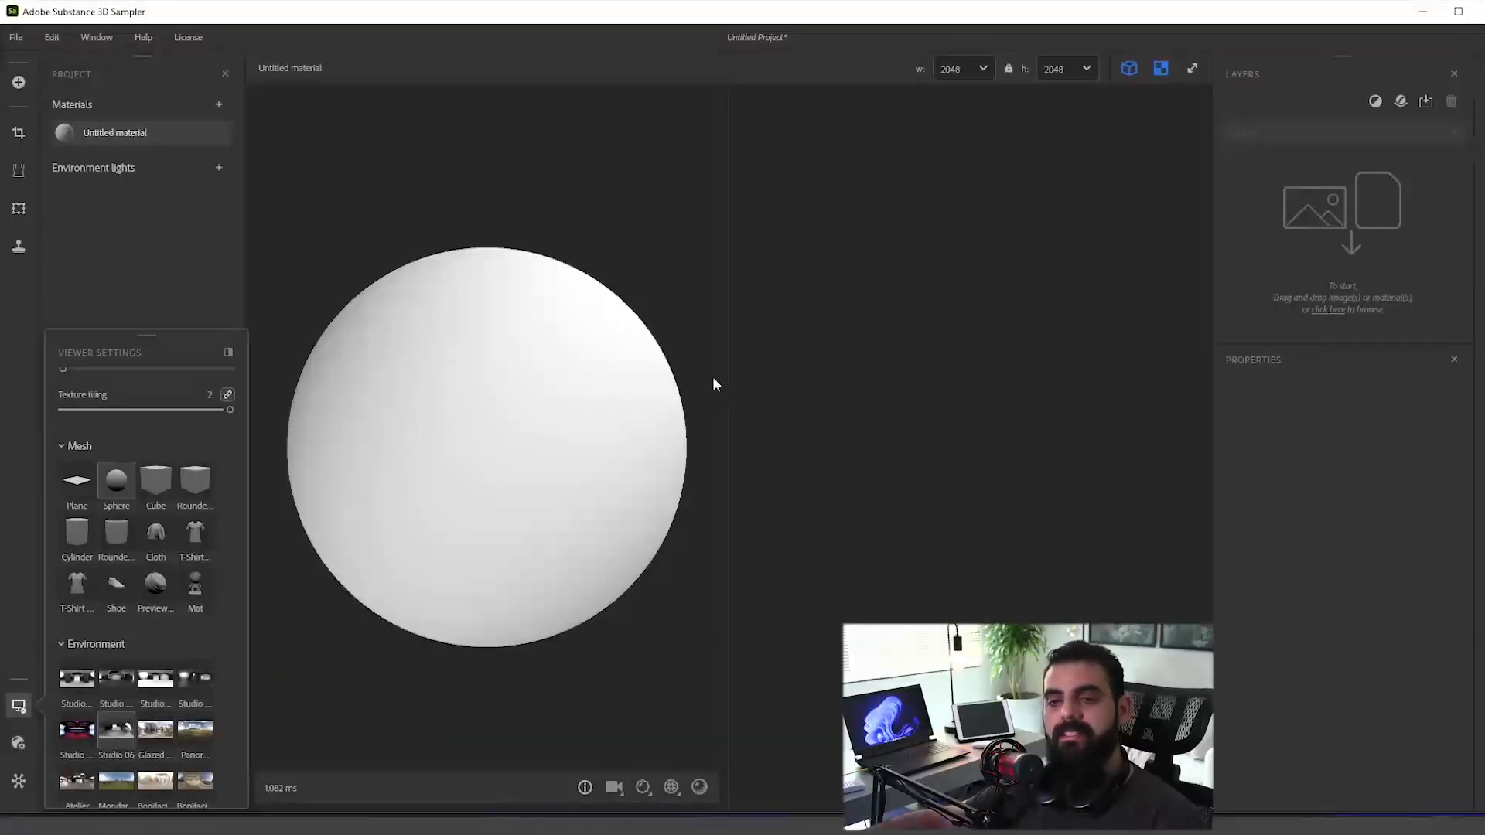
scroll(468, 281, "down", 1)
left_click_drag(367, 349, 418, 366)
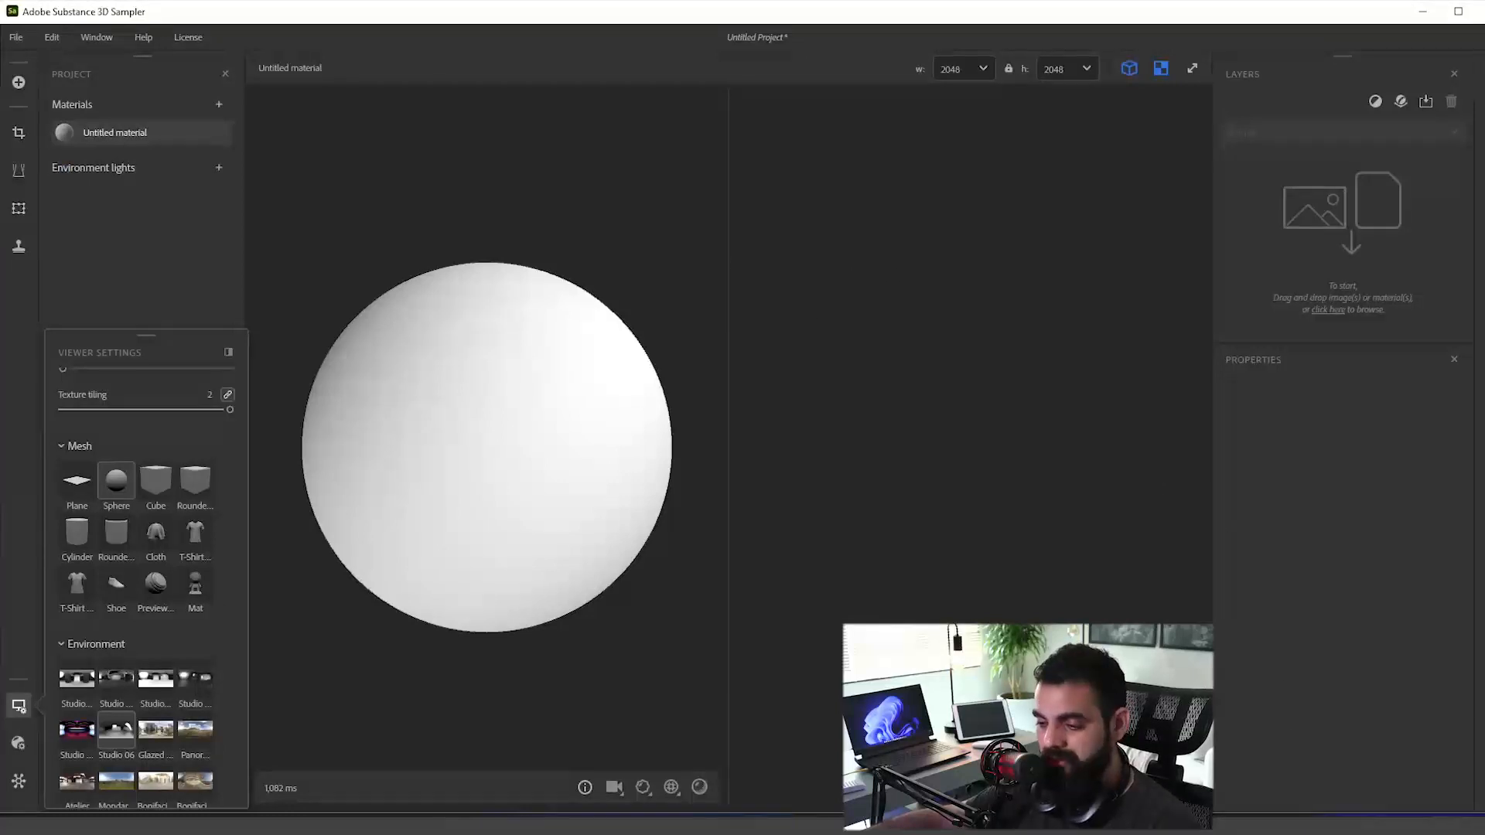
left_click(1351, 825)
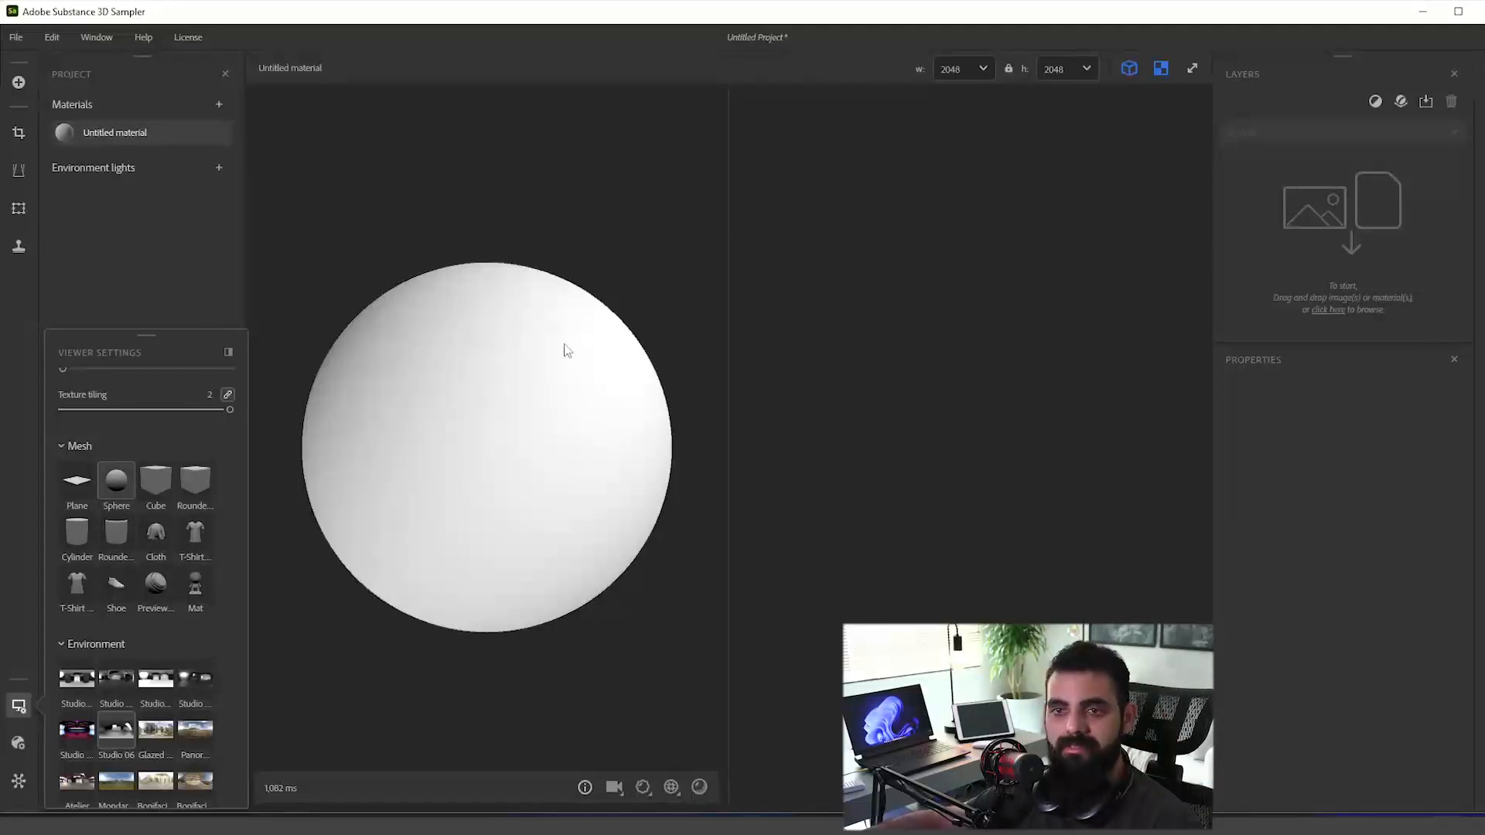
Step: Bring the Aula_10-10 folder window in front of Substance 3D Sampler
mouse_move(1357, 824)
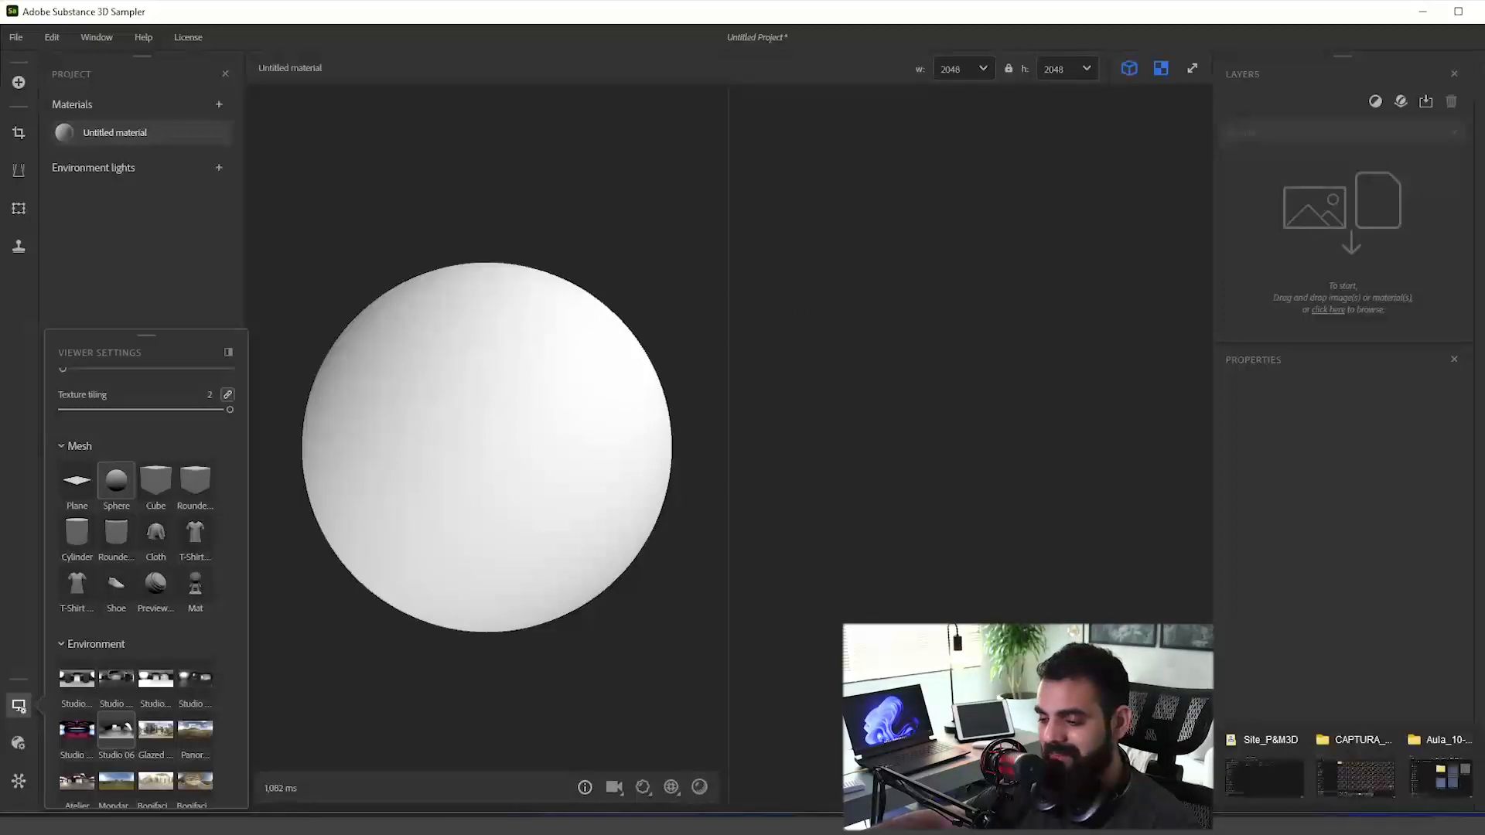
left_click(1442, 782)
left_click(1002, 619)
key("alt+Tab")
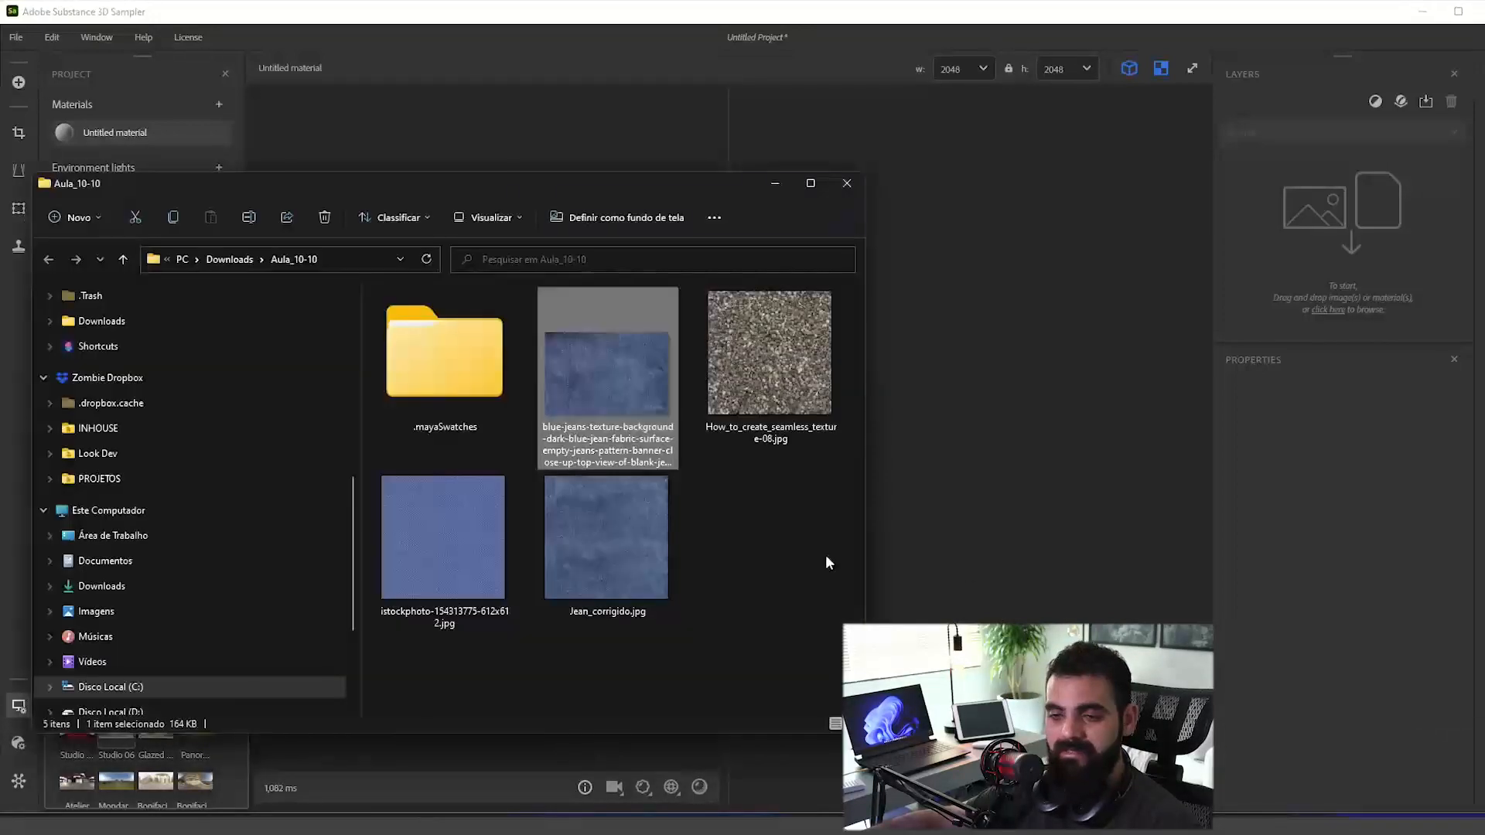
Step: Import the blue-jeans-texture-background JPG from the Aula_10-10 folder using the Image to material (AI Powered) template with a base material
left_click(825, 556)
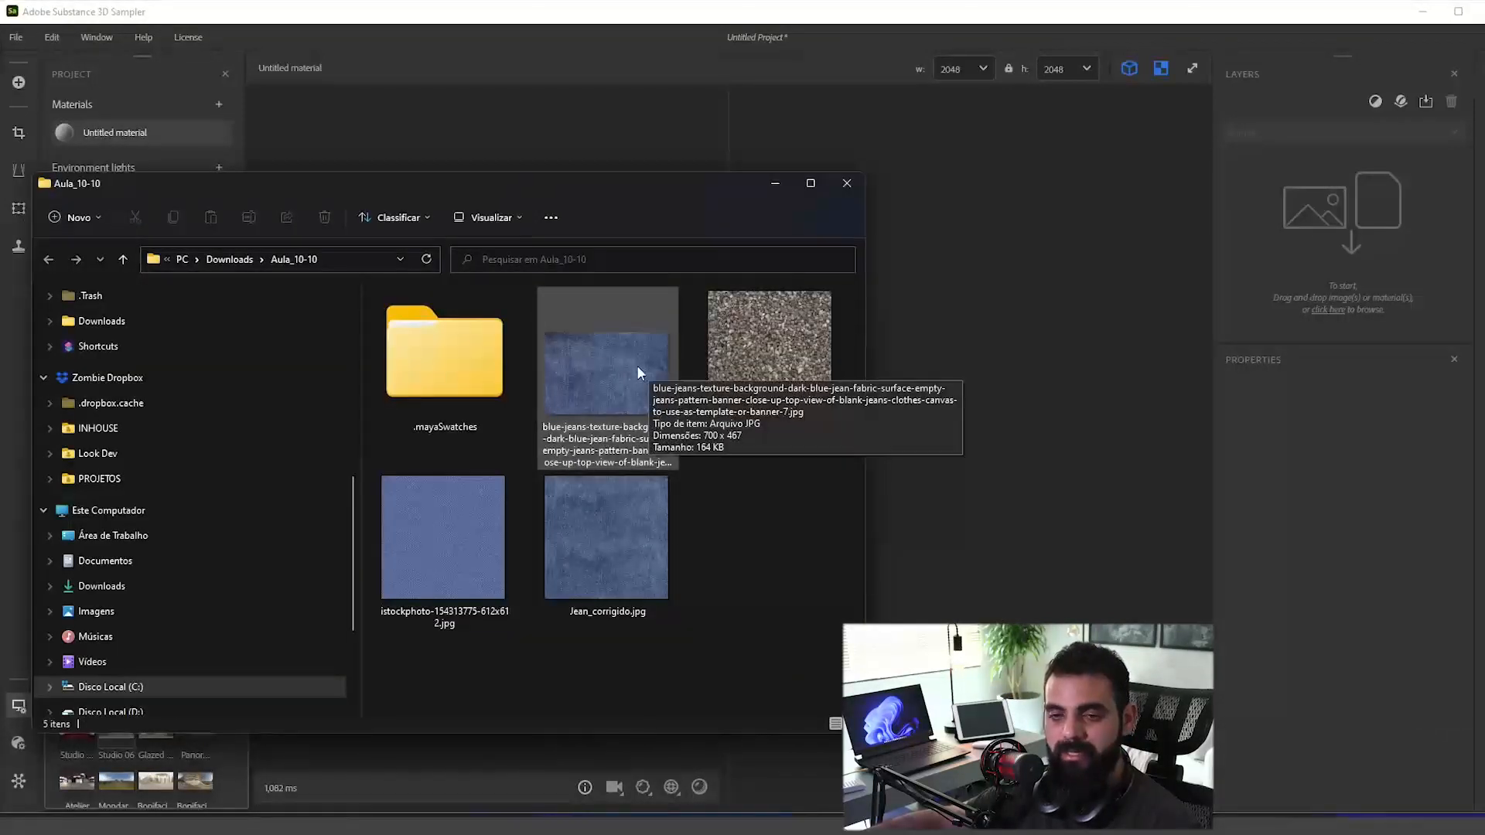
left_click(699, 202)
left_click_drag(629, 360, 658, 154)
left_click(767, 172)
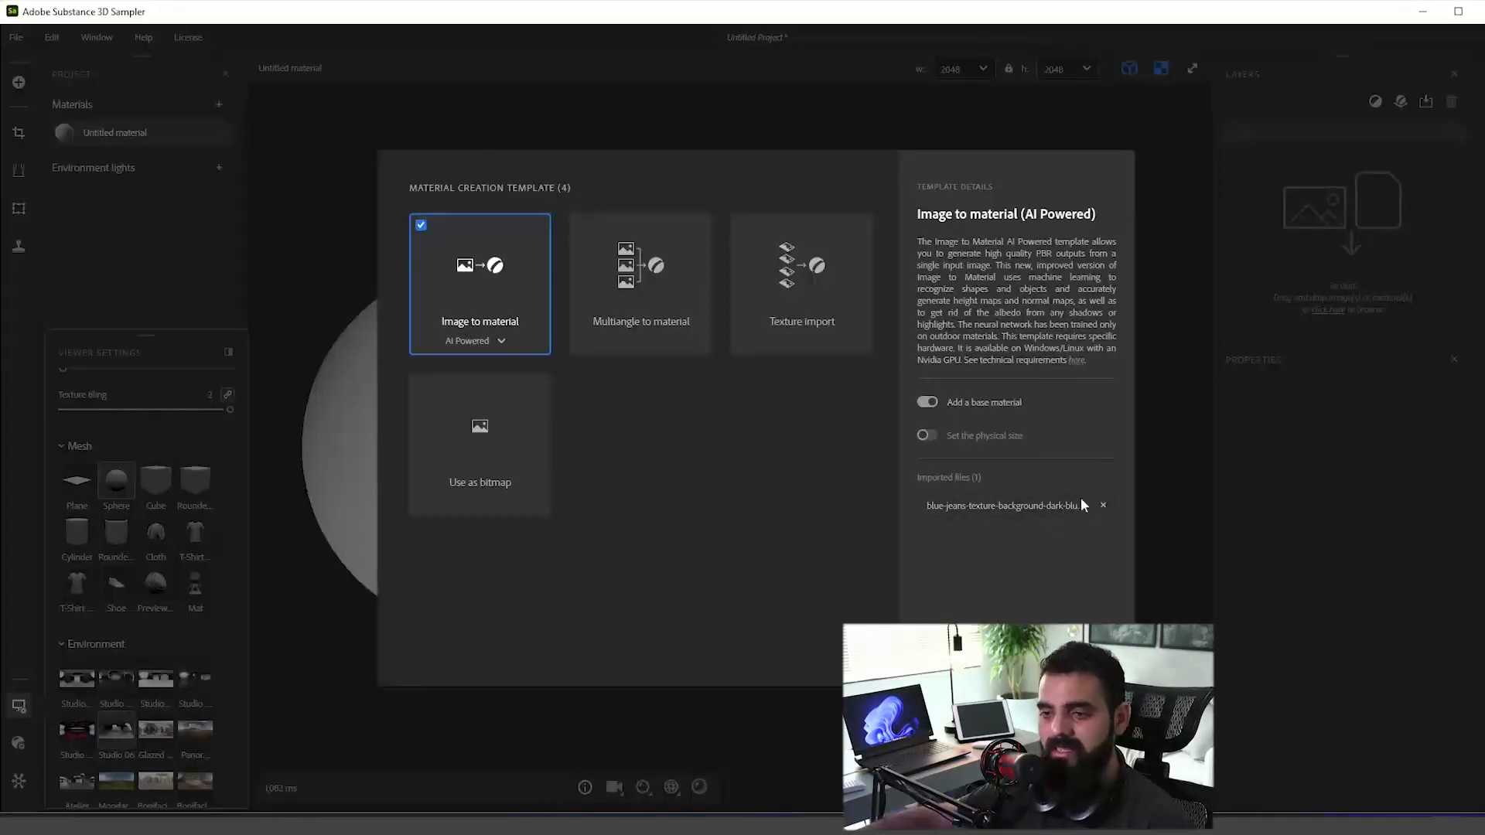
left_click(1087, 657)
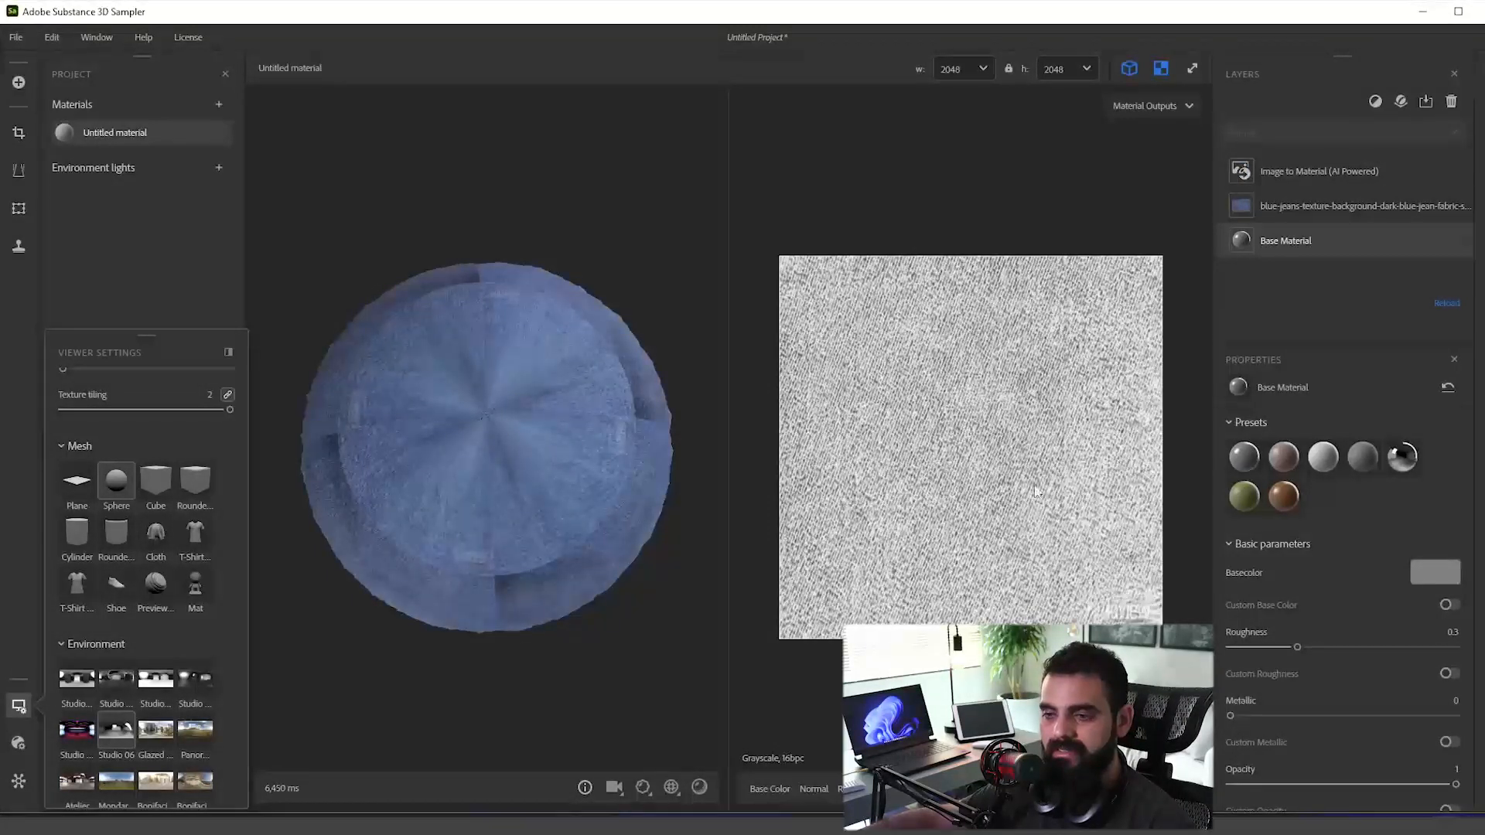
Step: Examine the grayscale output map close up around the watermark in its lower-right corner, along with the material on the sphere
scroll(1100, 413, "up", 4)
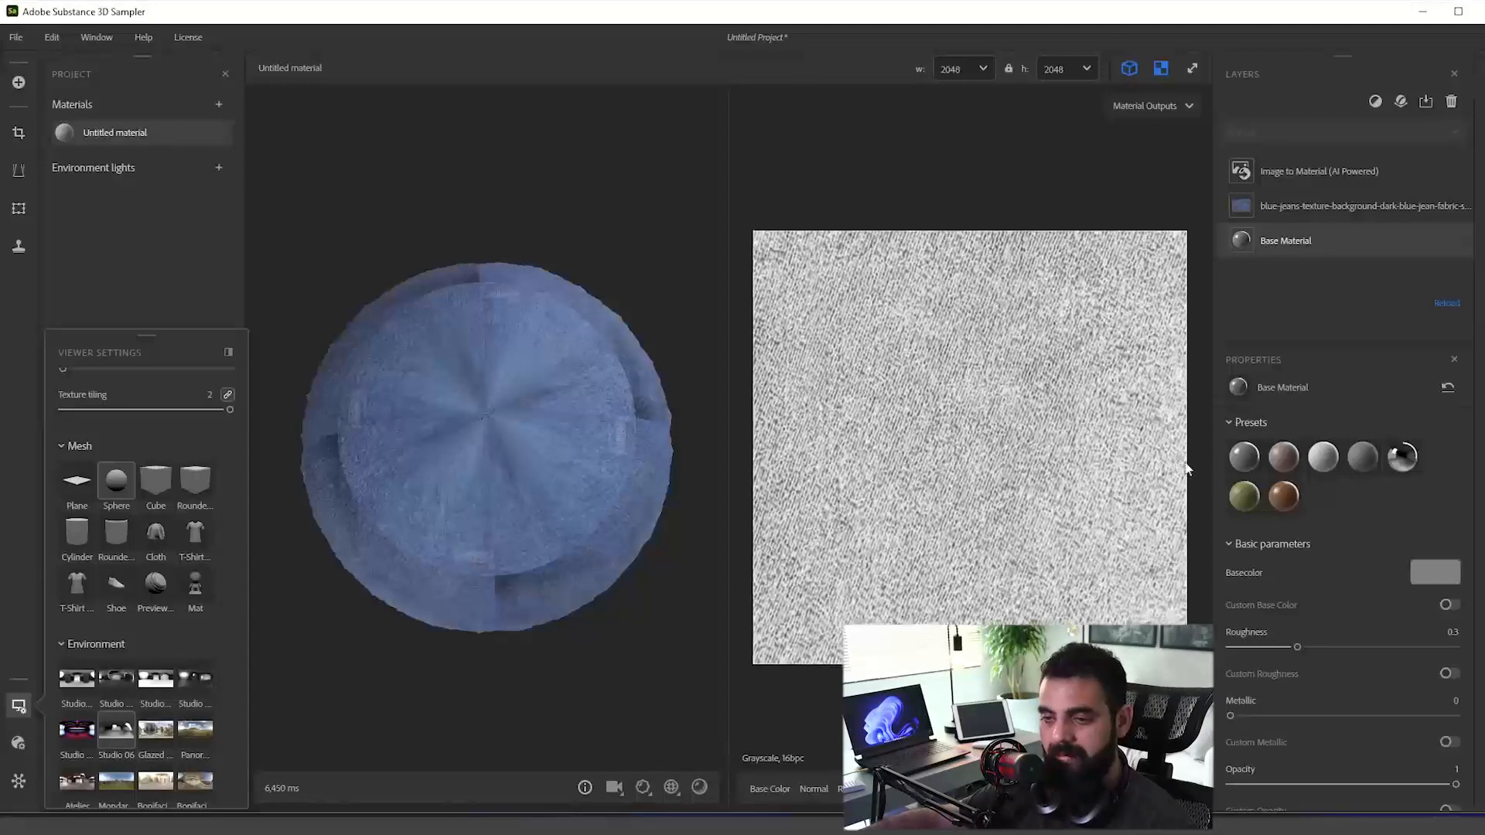
left_click_drag(1040, 561, 923, 379)
scroll(924, 381, "up", 3)
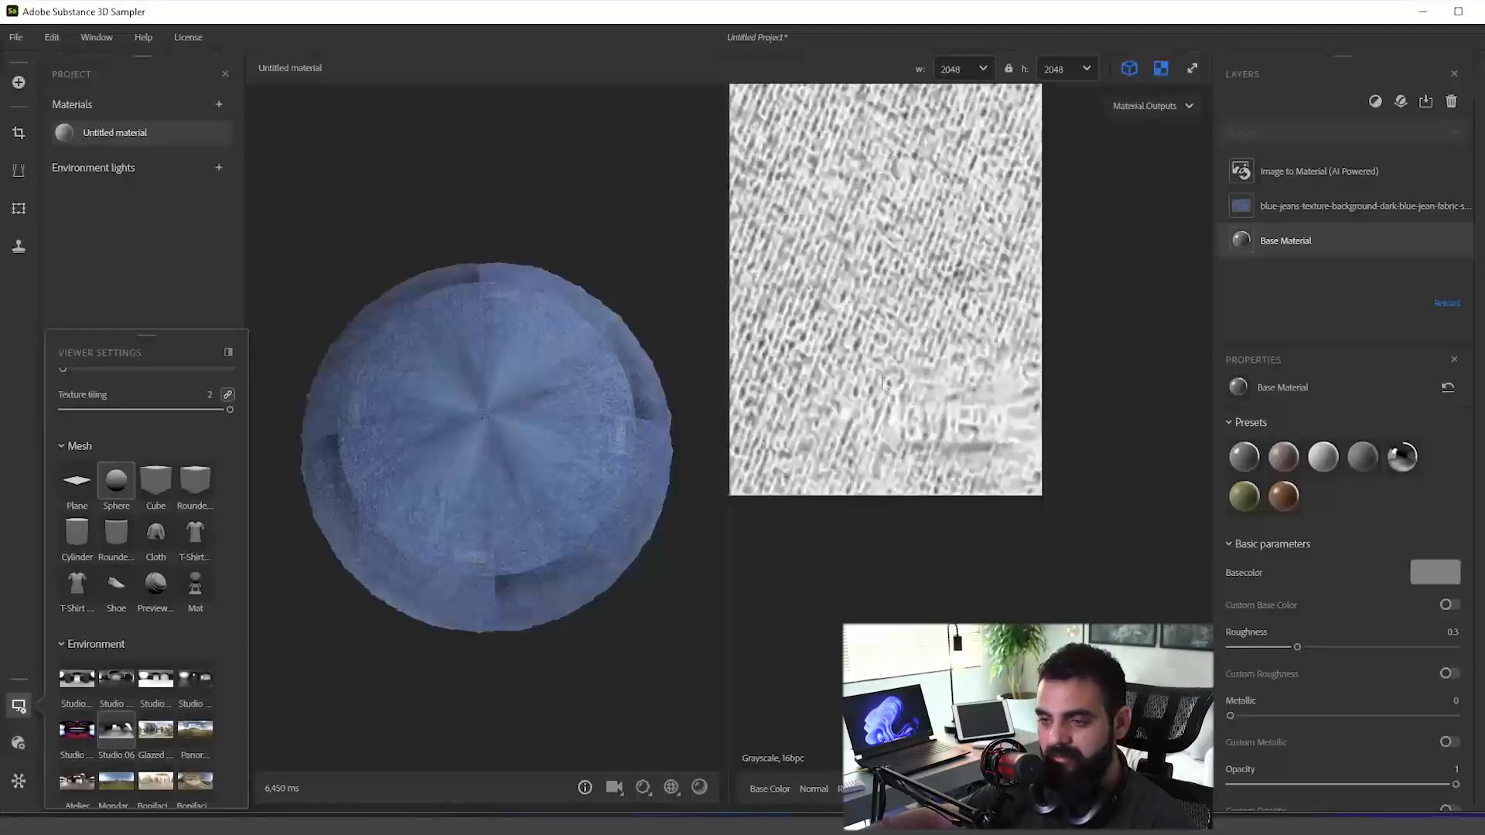
left_click_drag(708, 504, 719, 372)
scroll(889, 377, "down", 2)
scroll(890, 377, "down", 4)
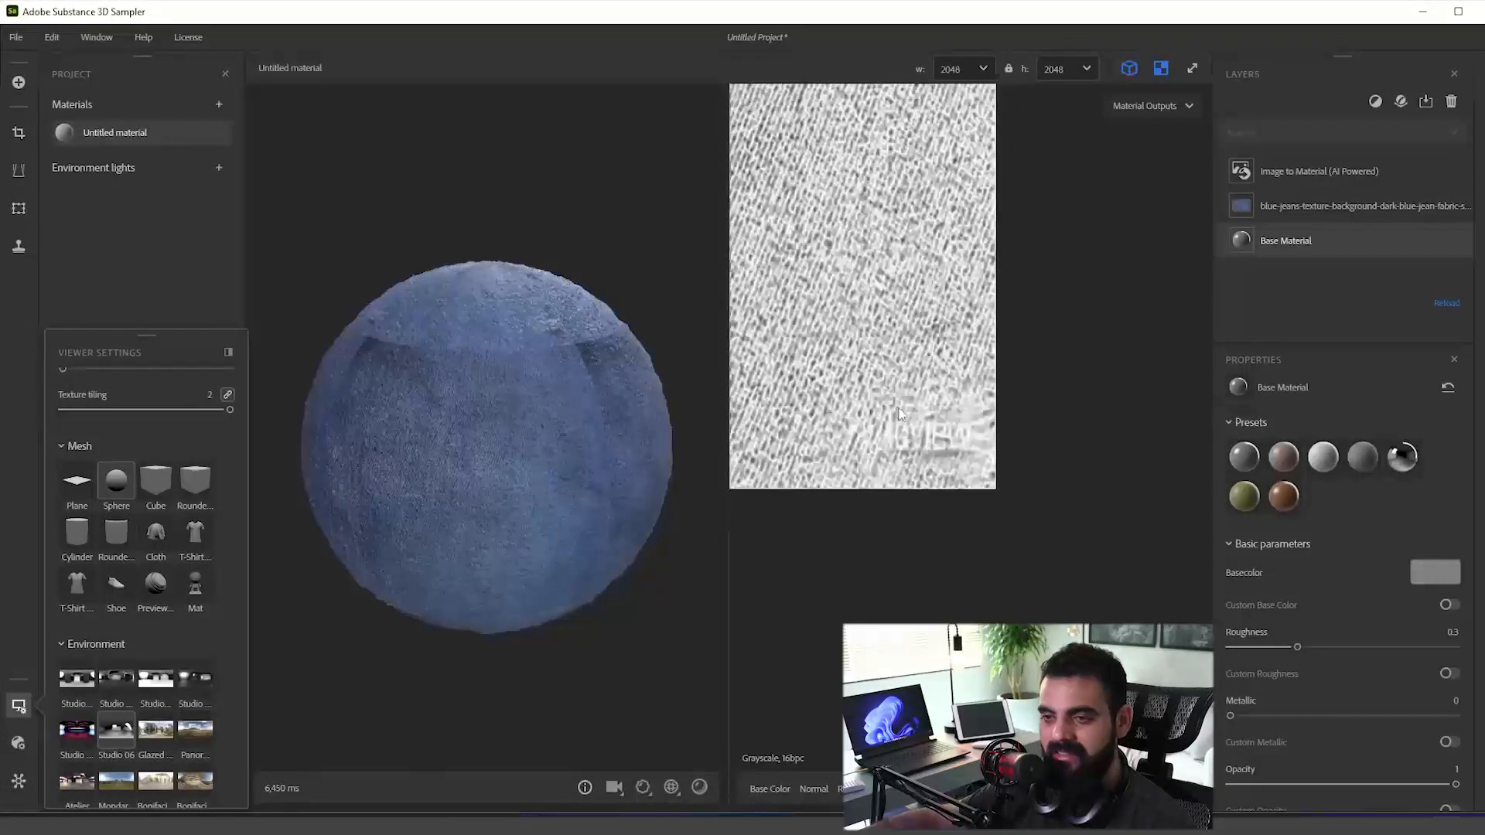
scroll(948, 378, "down", 2)
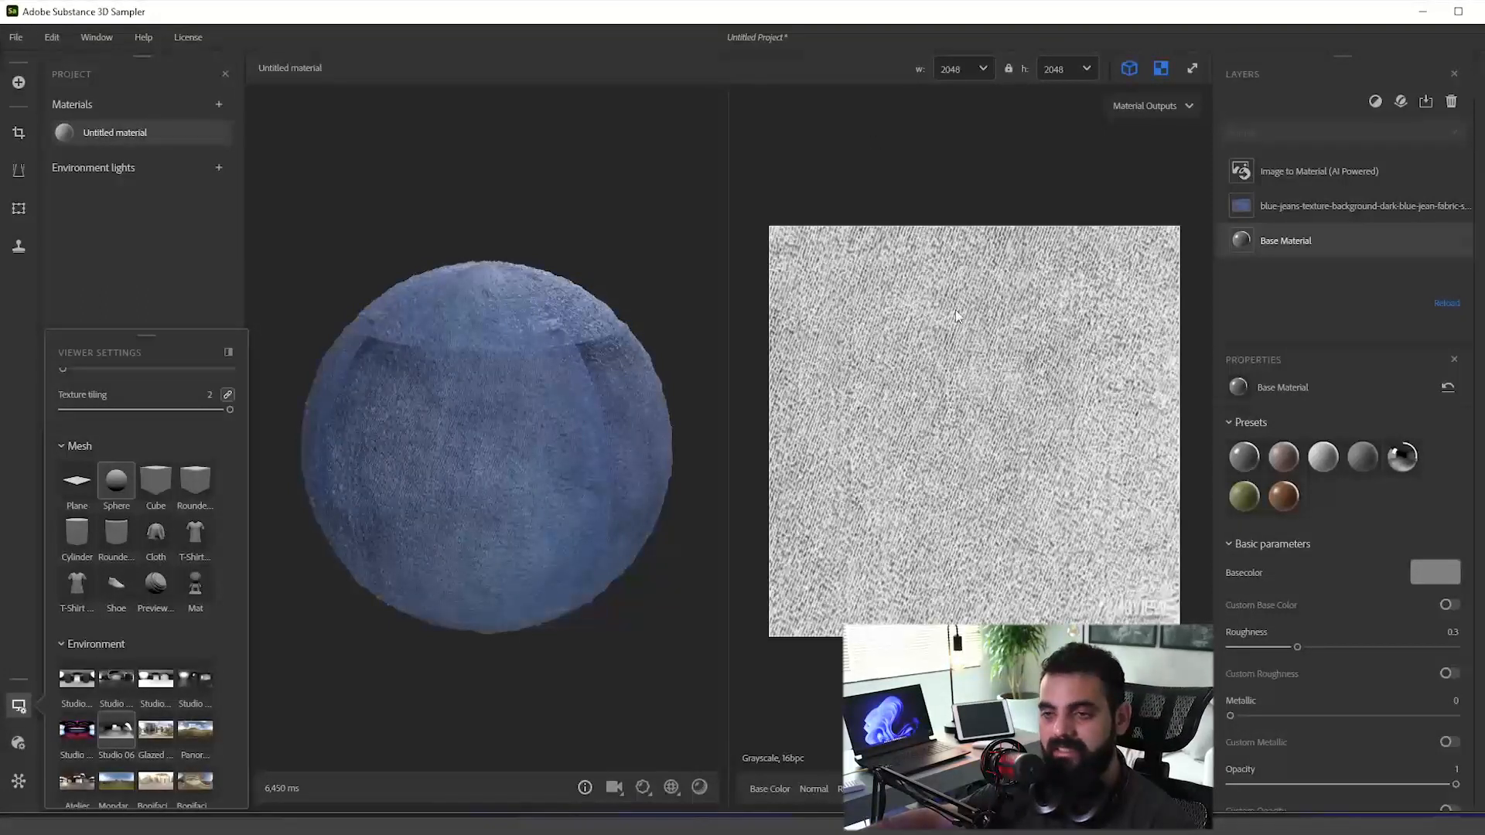
scroll(984, 310, "down", 1)
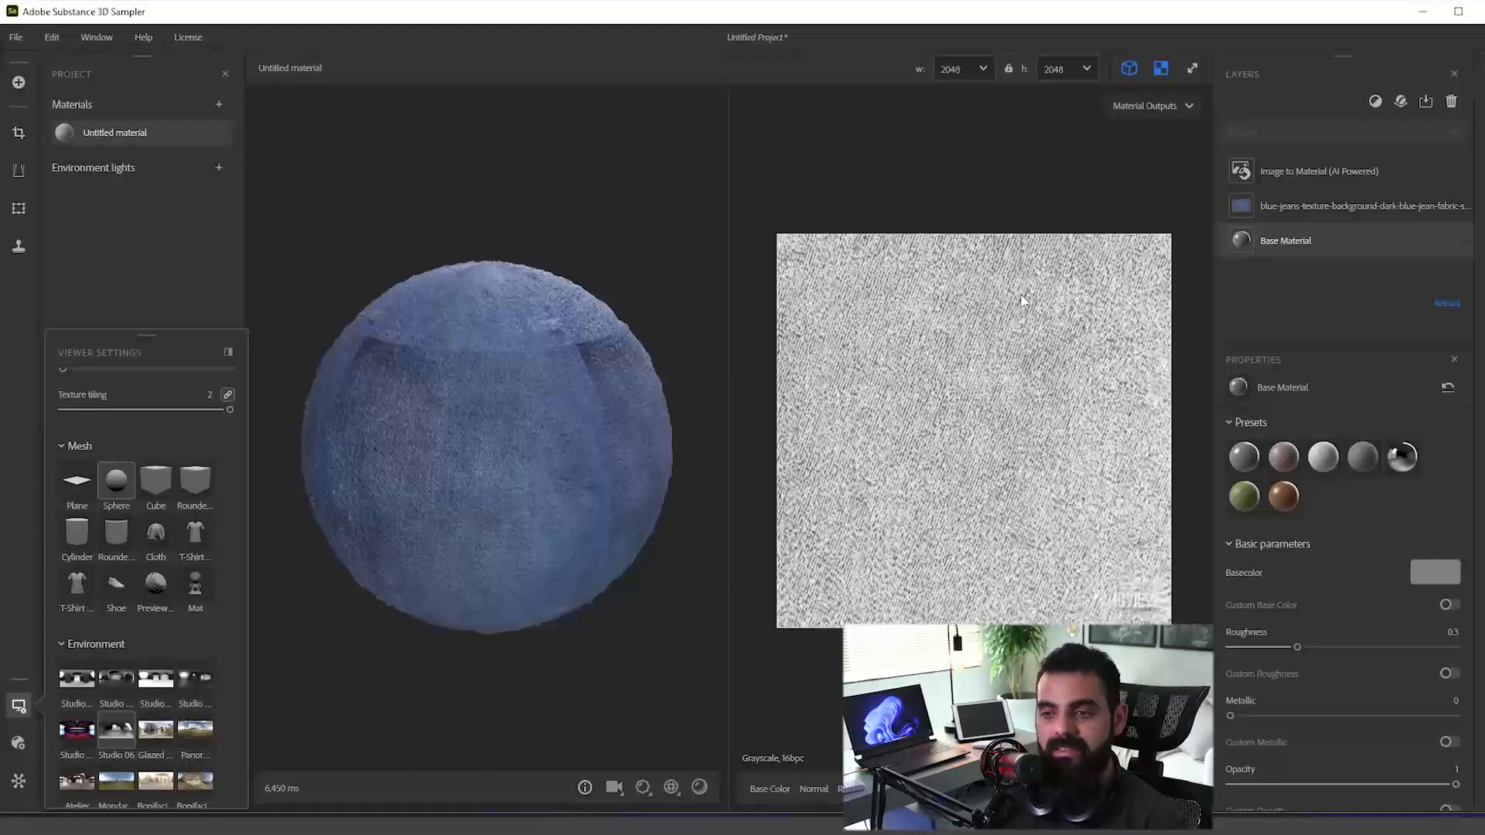
left_click_drag(461, 350, 570, 388)
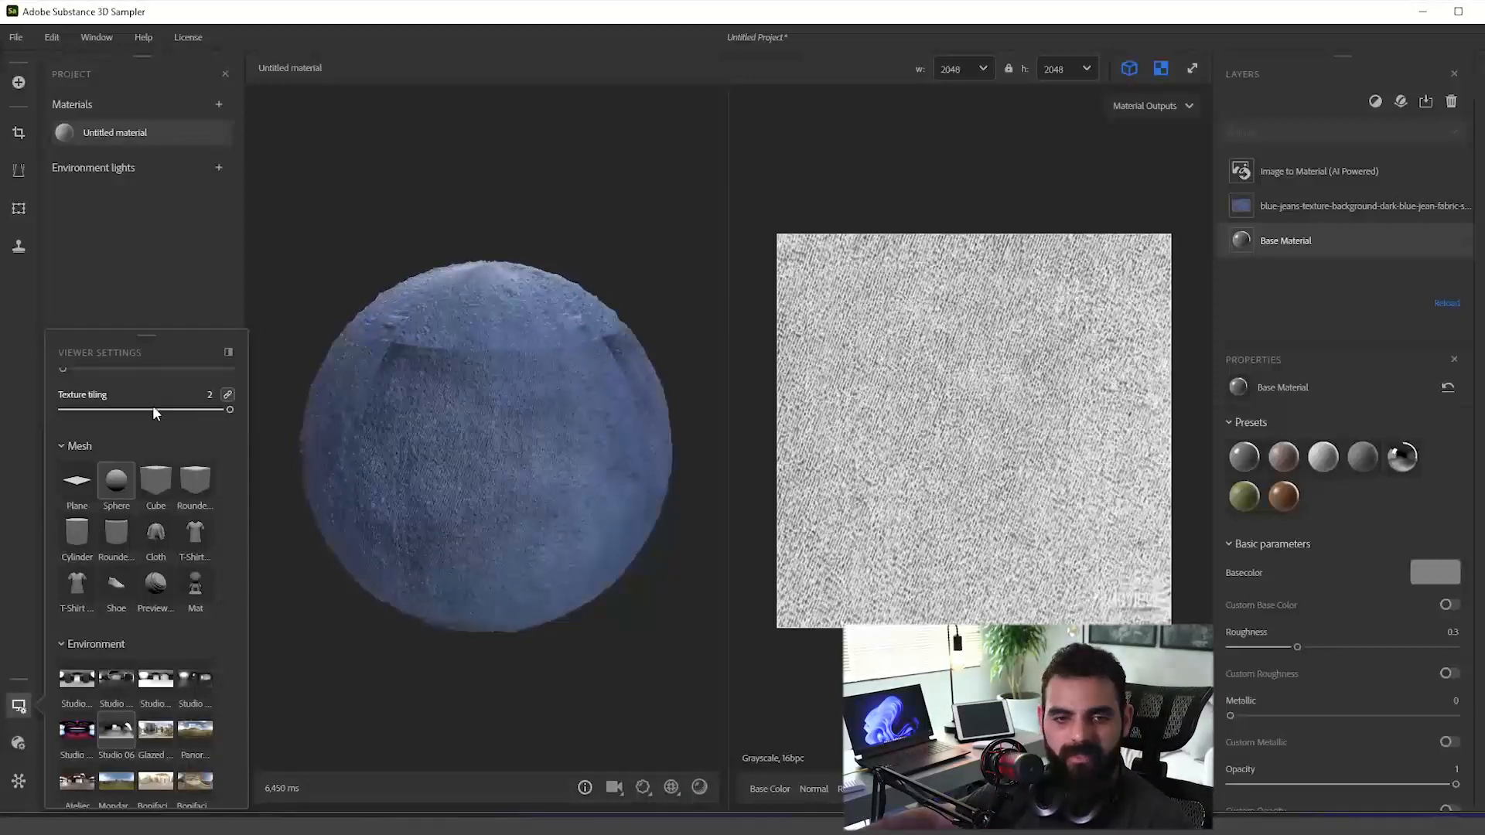
Step: Set the texture tiling to 5 and check the repeated texture's seams on the sphere preview
left_click(212, 393)
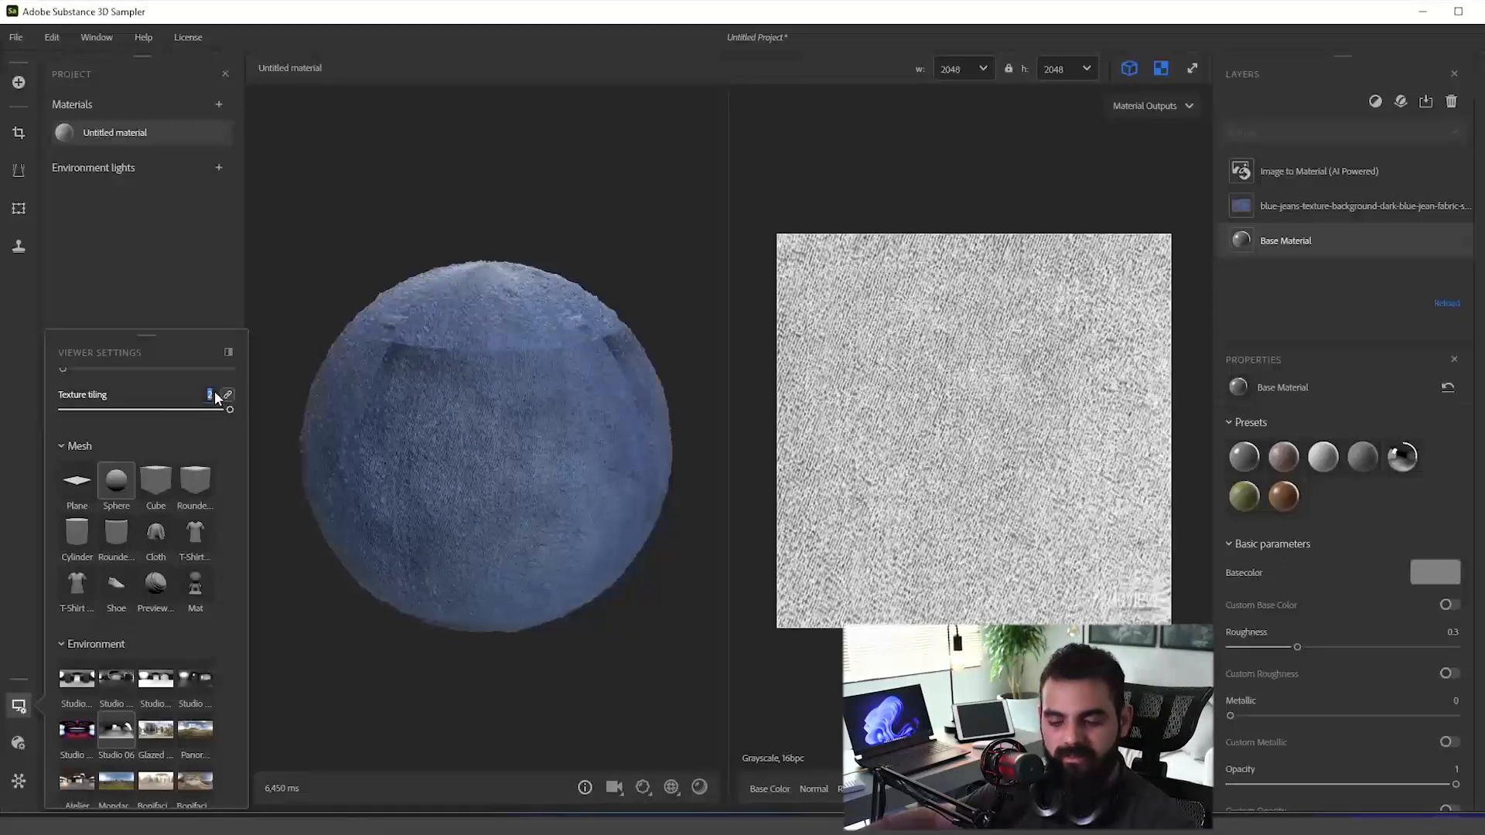
type("5")
key("Return")
left_click_drag(619, 460, 485, 445)
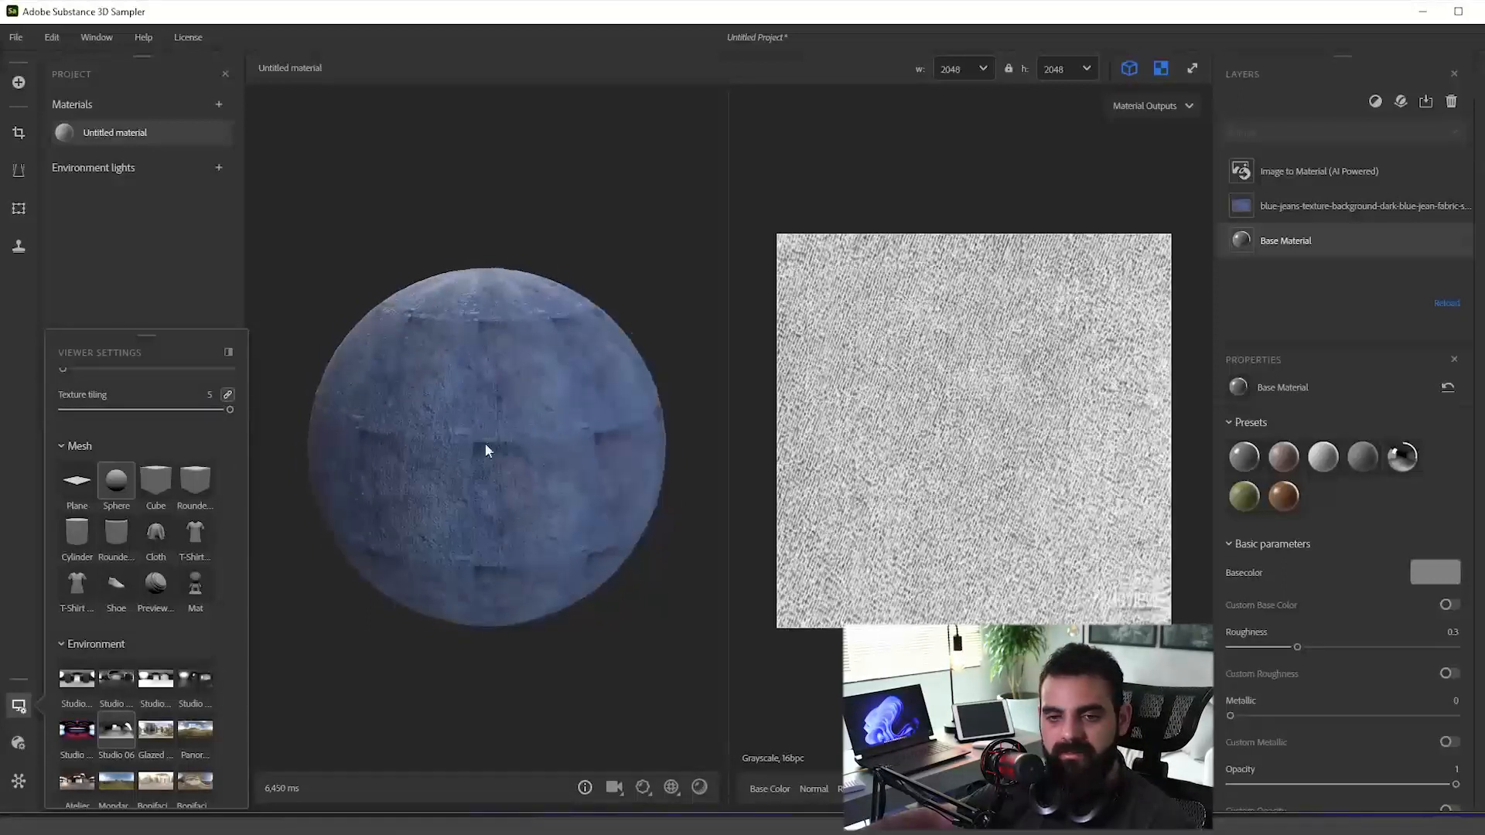
scroll(545, 501, "up", 10)
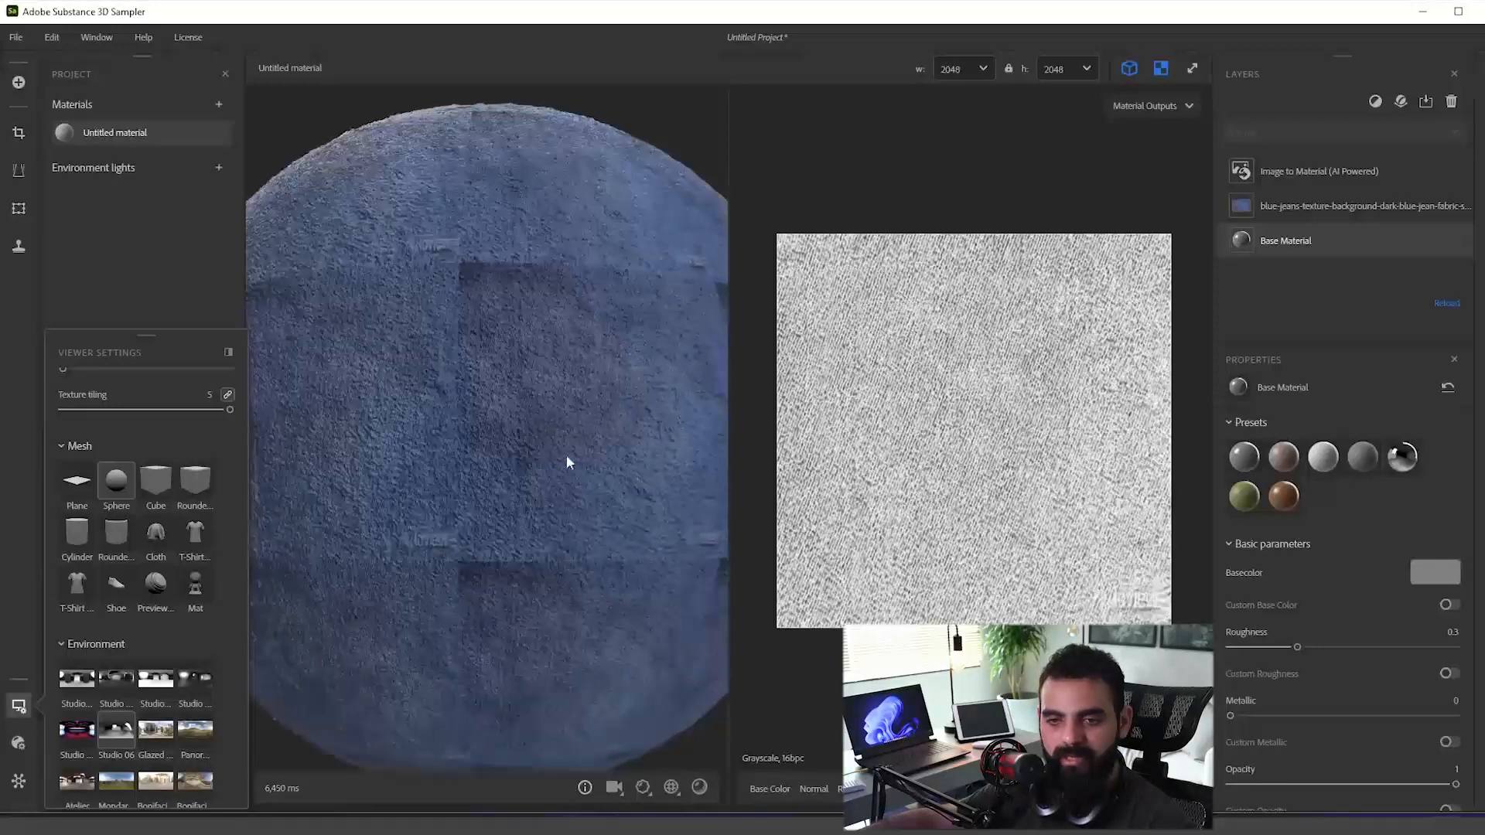
left_click_drag(529, 455, 225, 441)
scroll(220, 479, "down", 5)
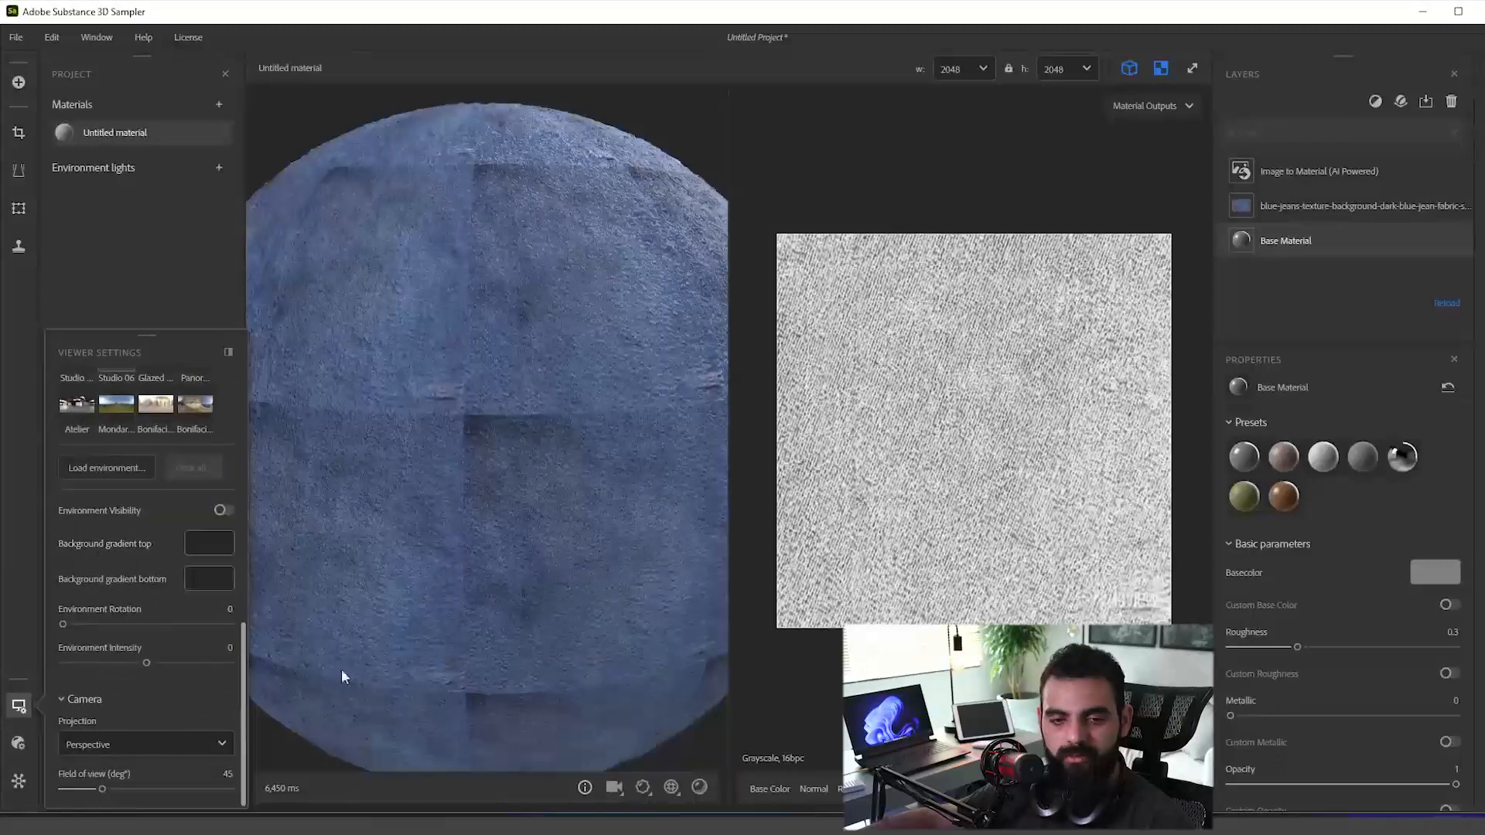
scroll(168, 600, "up", 5)
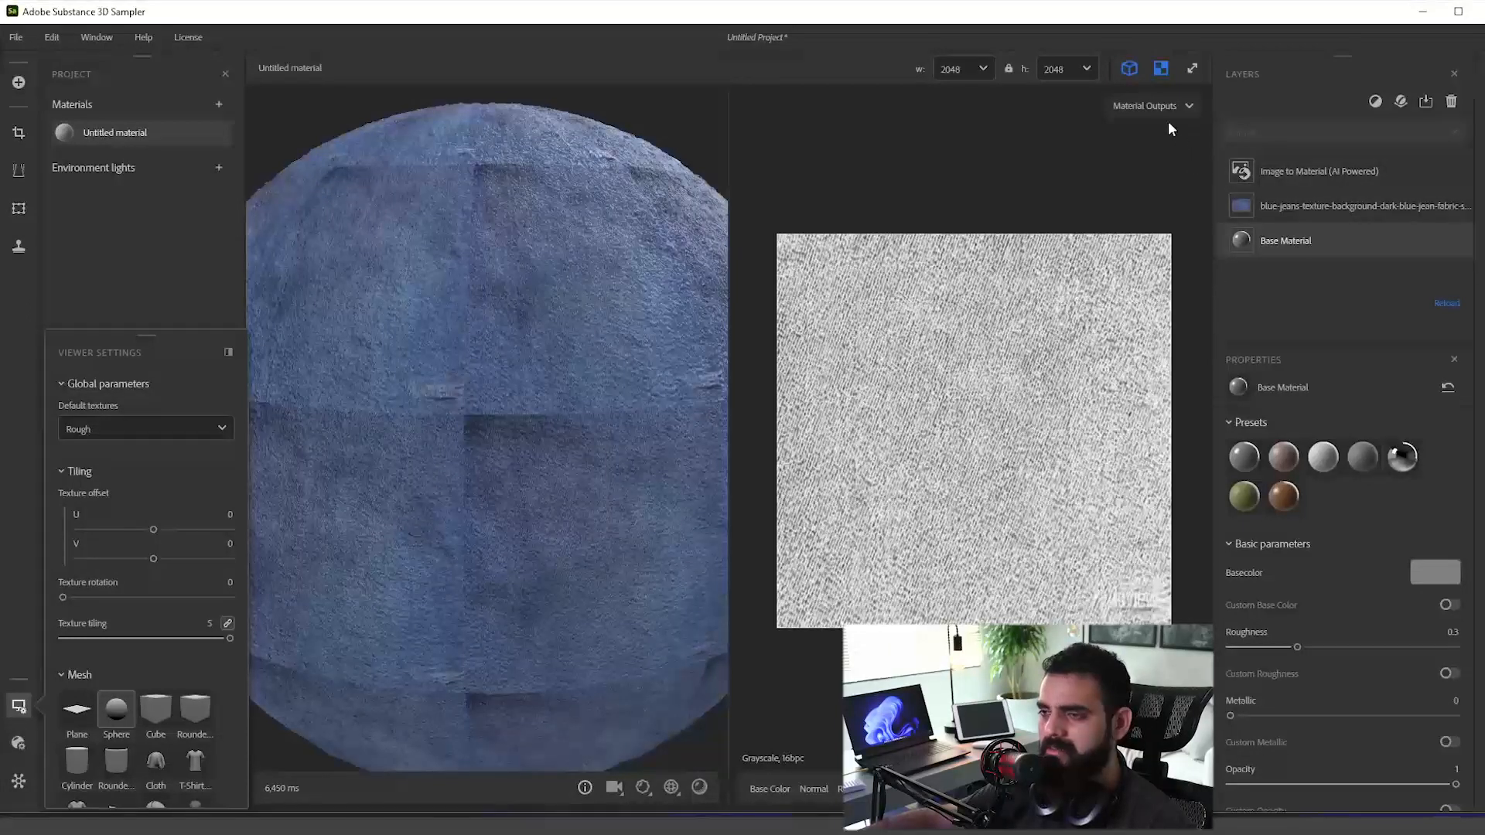
Step: Show the height output in the 2D view and examine the watermark area in its lower-right corner
left_click(1147, 104)
left_click(1099, 188)
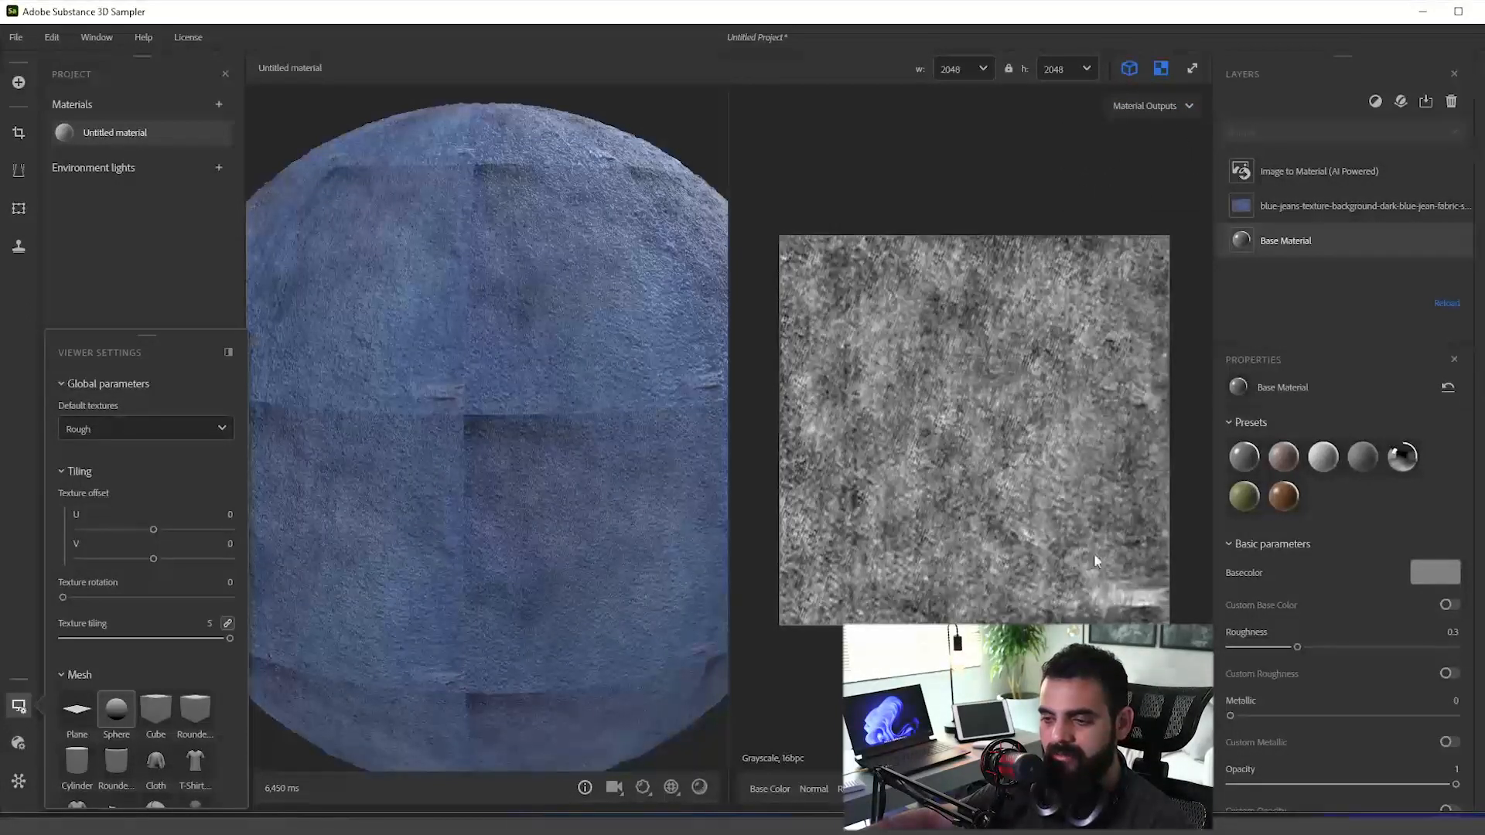
scroll(1094, 554, "up", 5)
scroll(1130, 597, "down", 5)
left_click_drag(1129, 597, 1052, 516)
scroll(1111, 540, "up", 4)
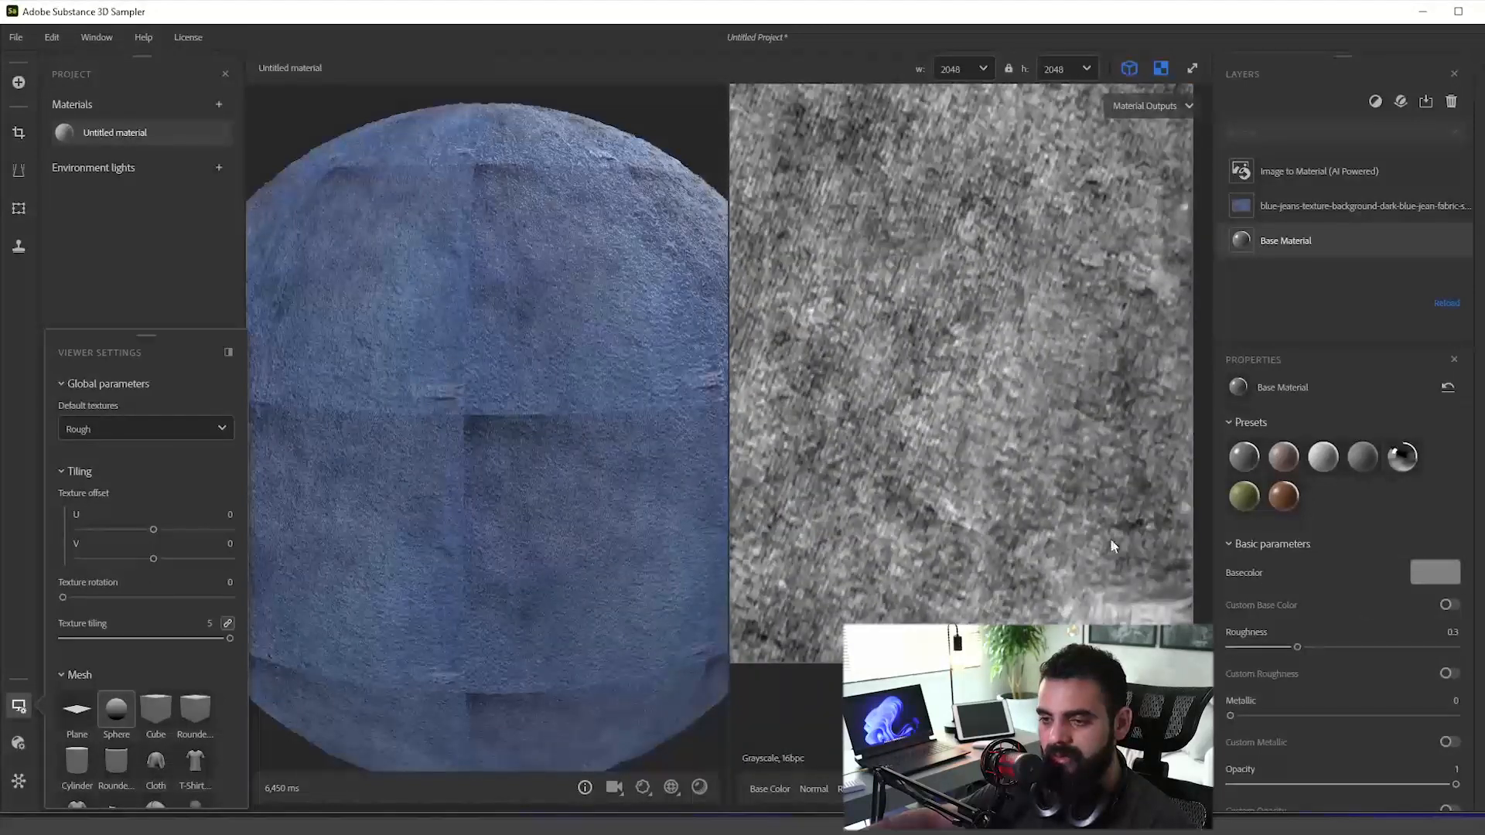
scroll(993, 533, "down", 2)
scroll(935, 452, "down", 2)
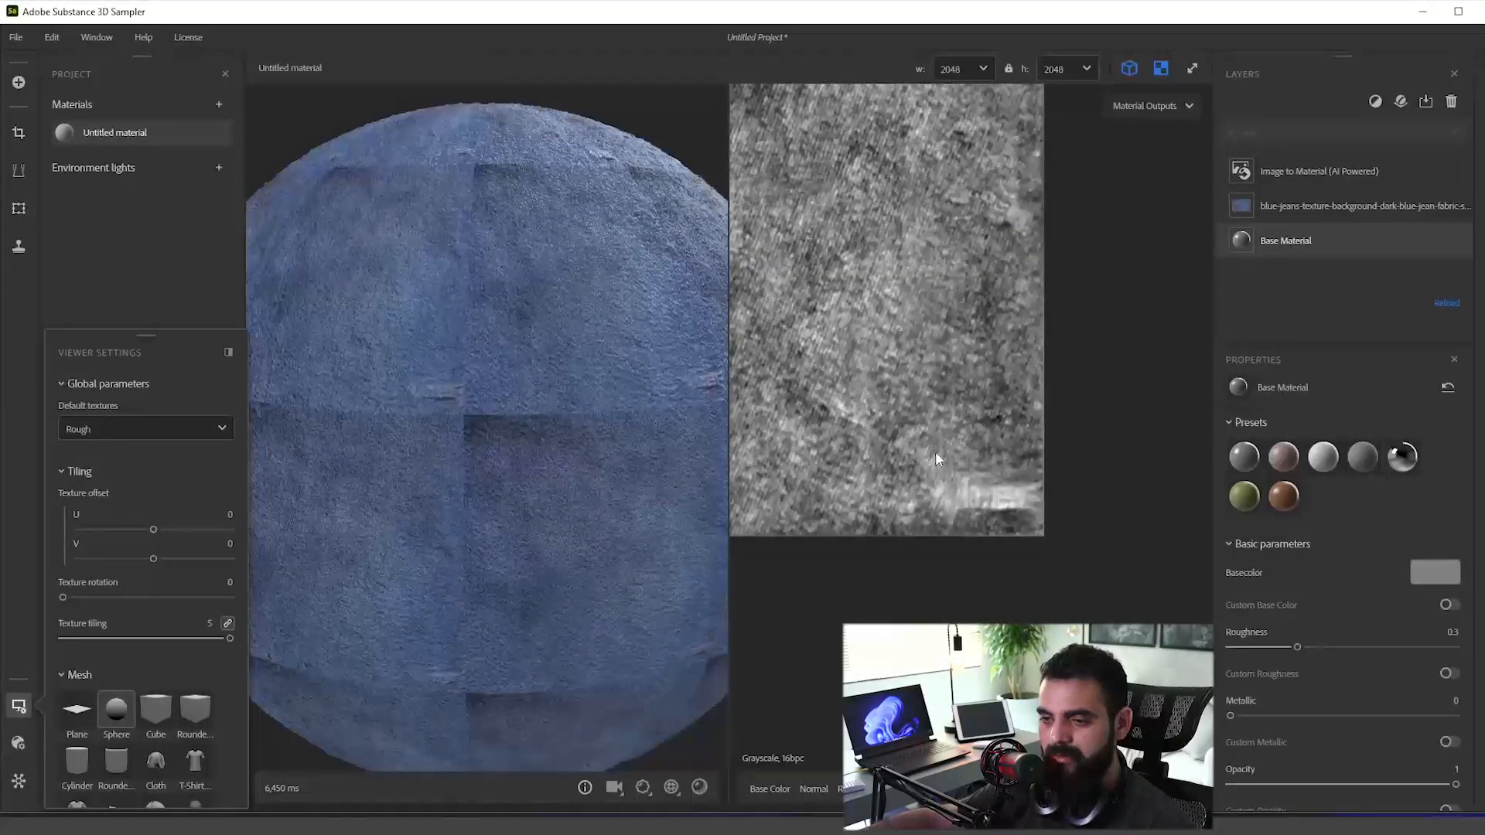
scroll(1037, 577, "up", 2)
scroll(1031, 582, "down", 3)
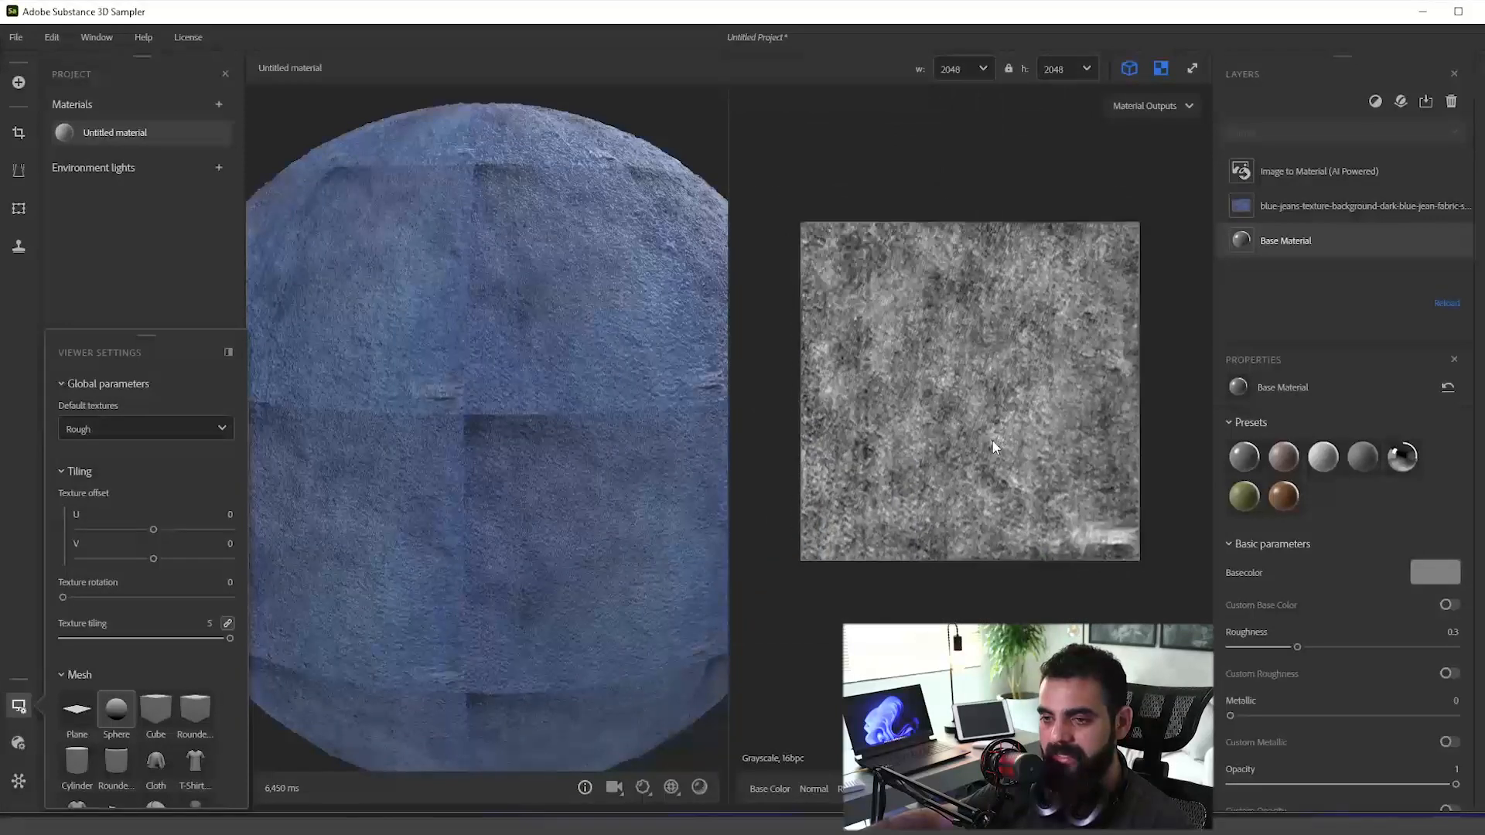
scroll(998, 441, "up", 2)
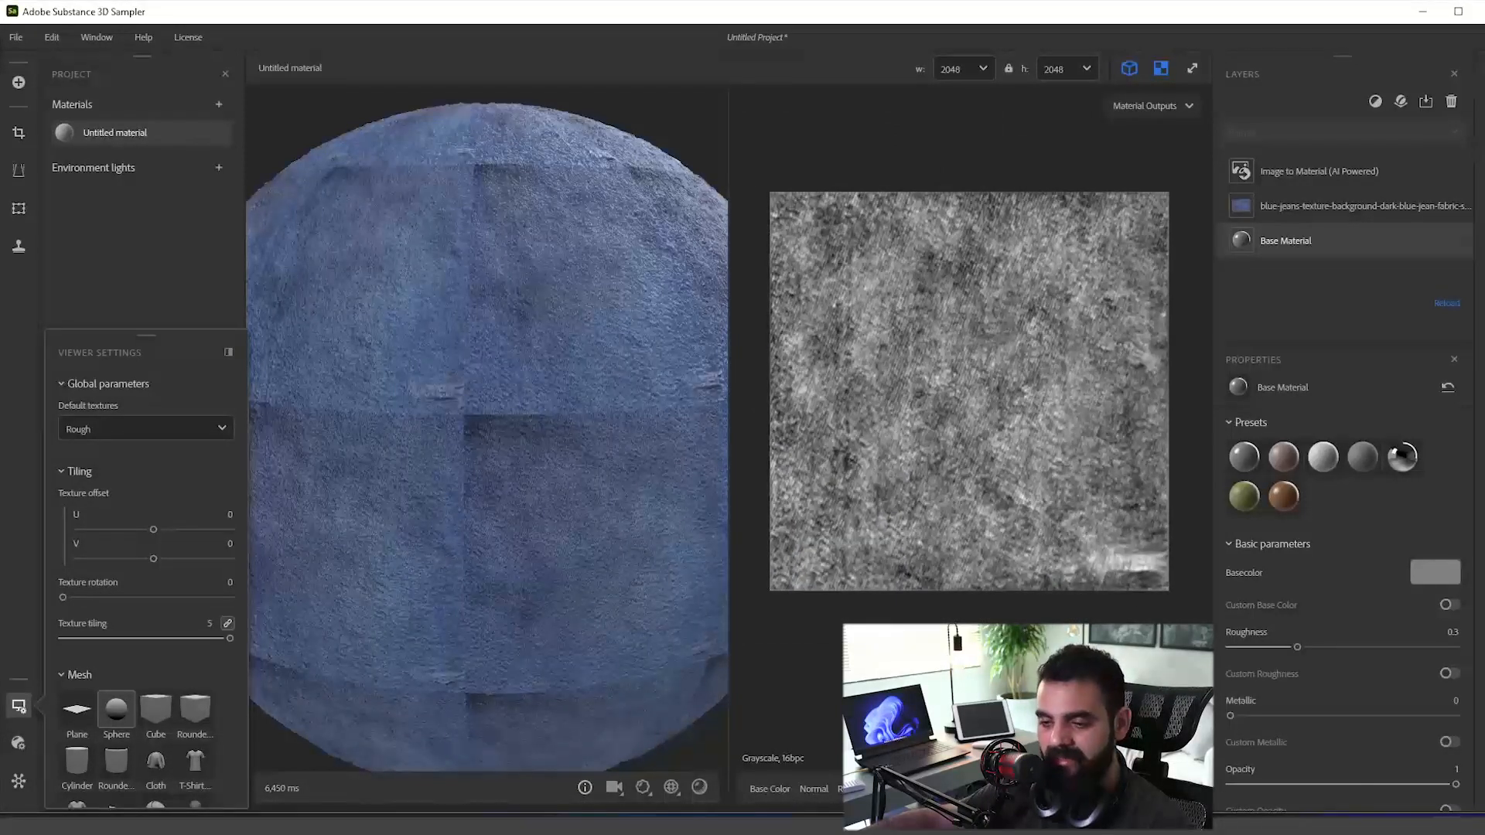
Step: Show the Base Color output in the 2D view and examine the denim color variation across the texture
left_click(778, 790)
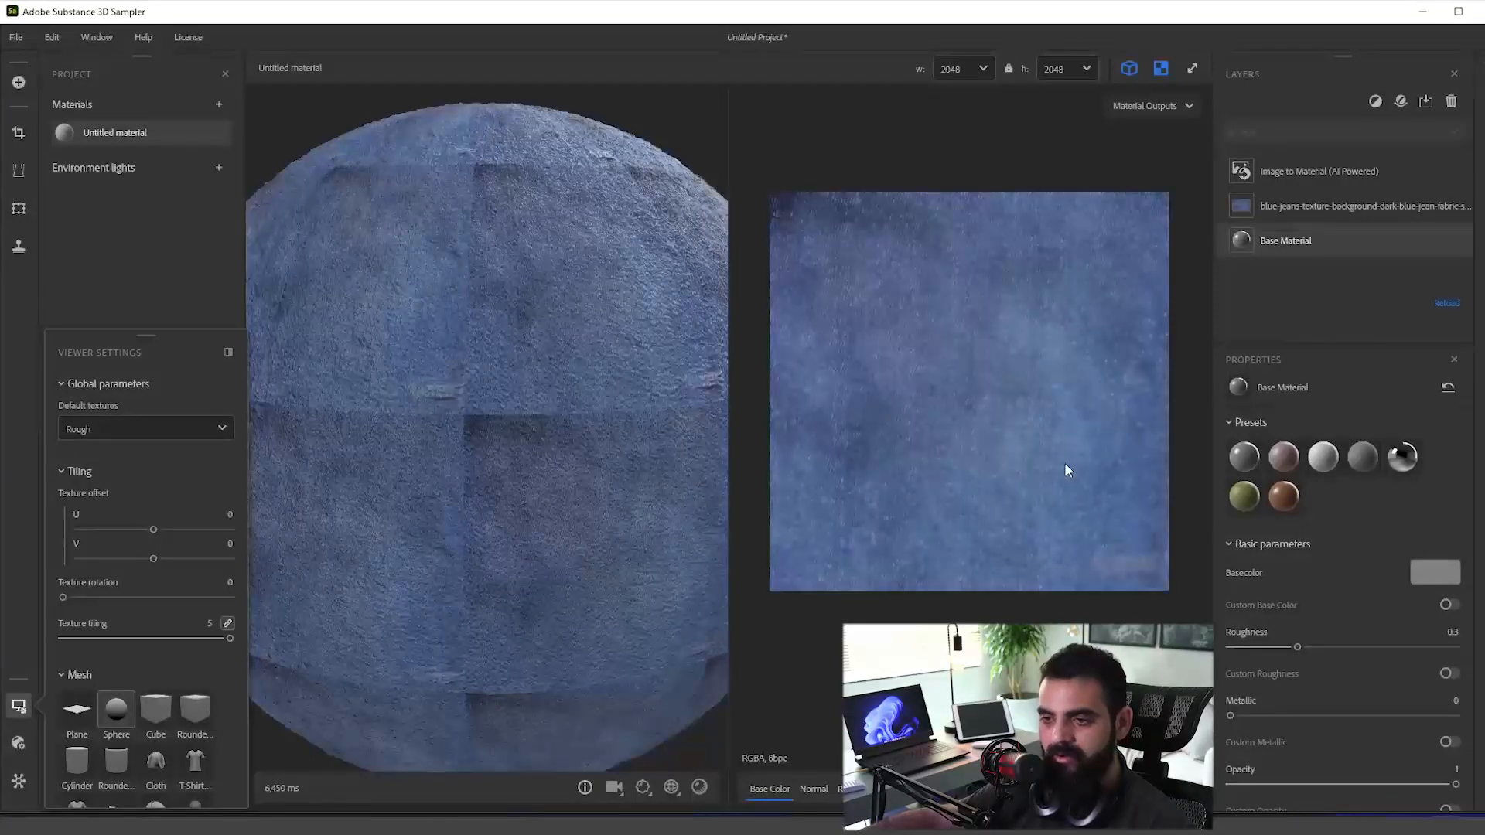
scroll(1065, 462, "up", 4)
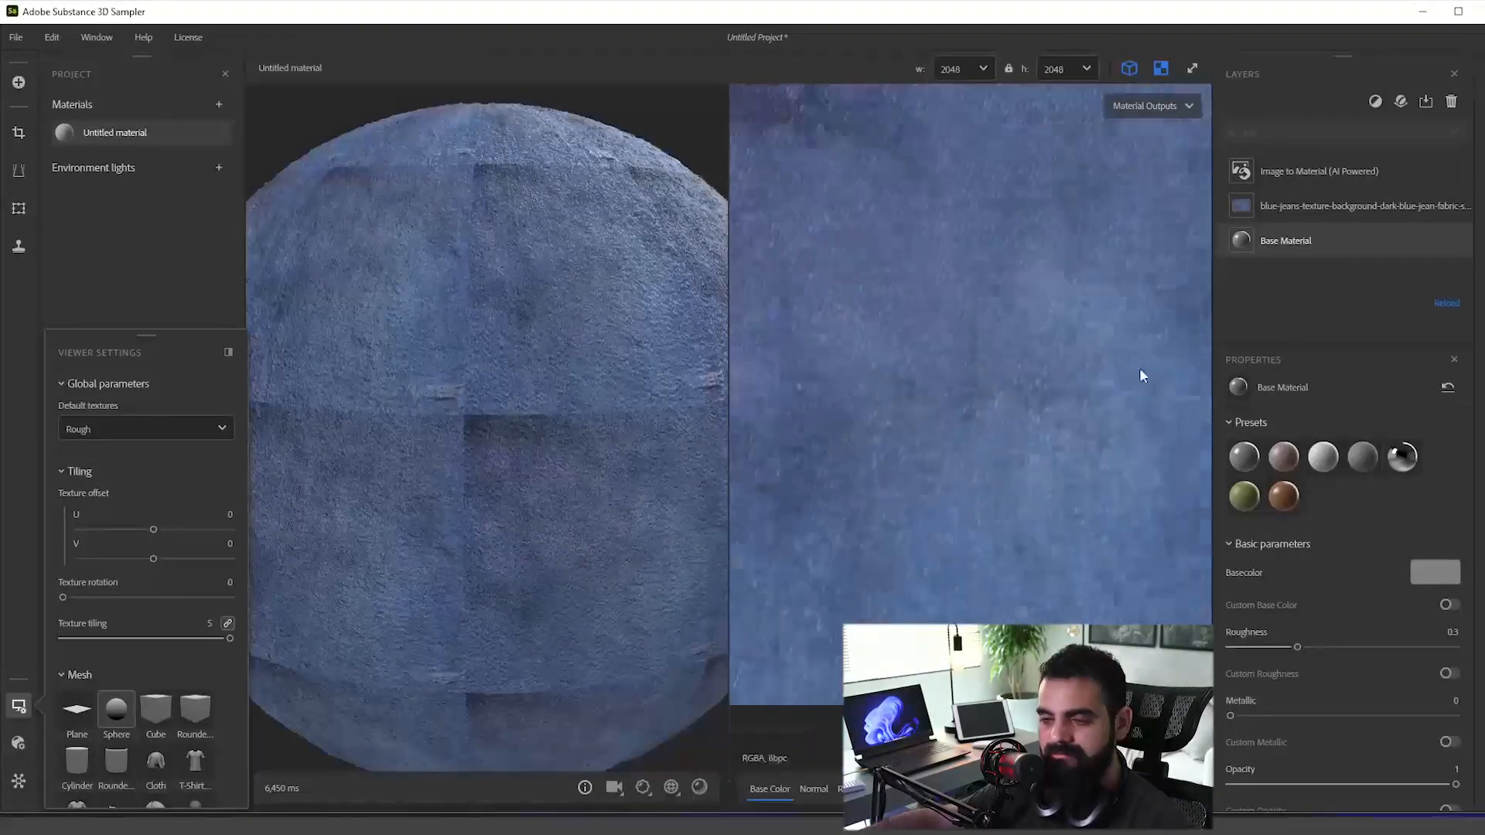
scroll(1140, 368, "down", 3)
scroll(1013, 368, "down", 1)
left_click_drag(982, 368, 1002, 412)
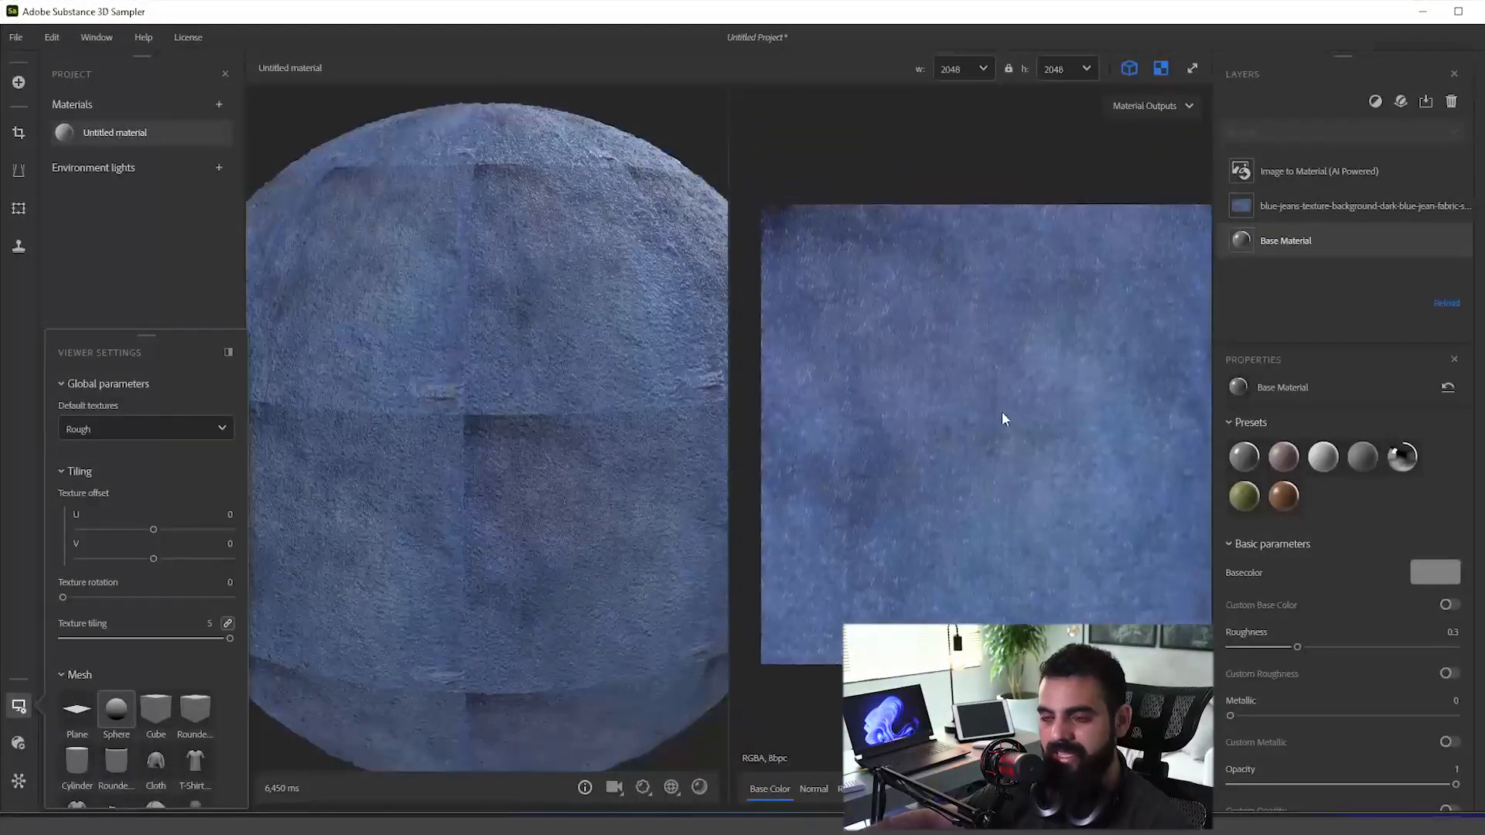
scroll(929, 437, "down", 1)
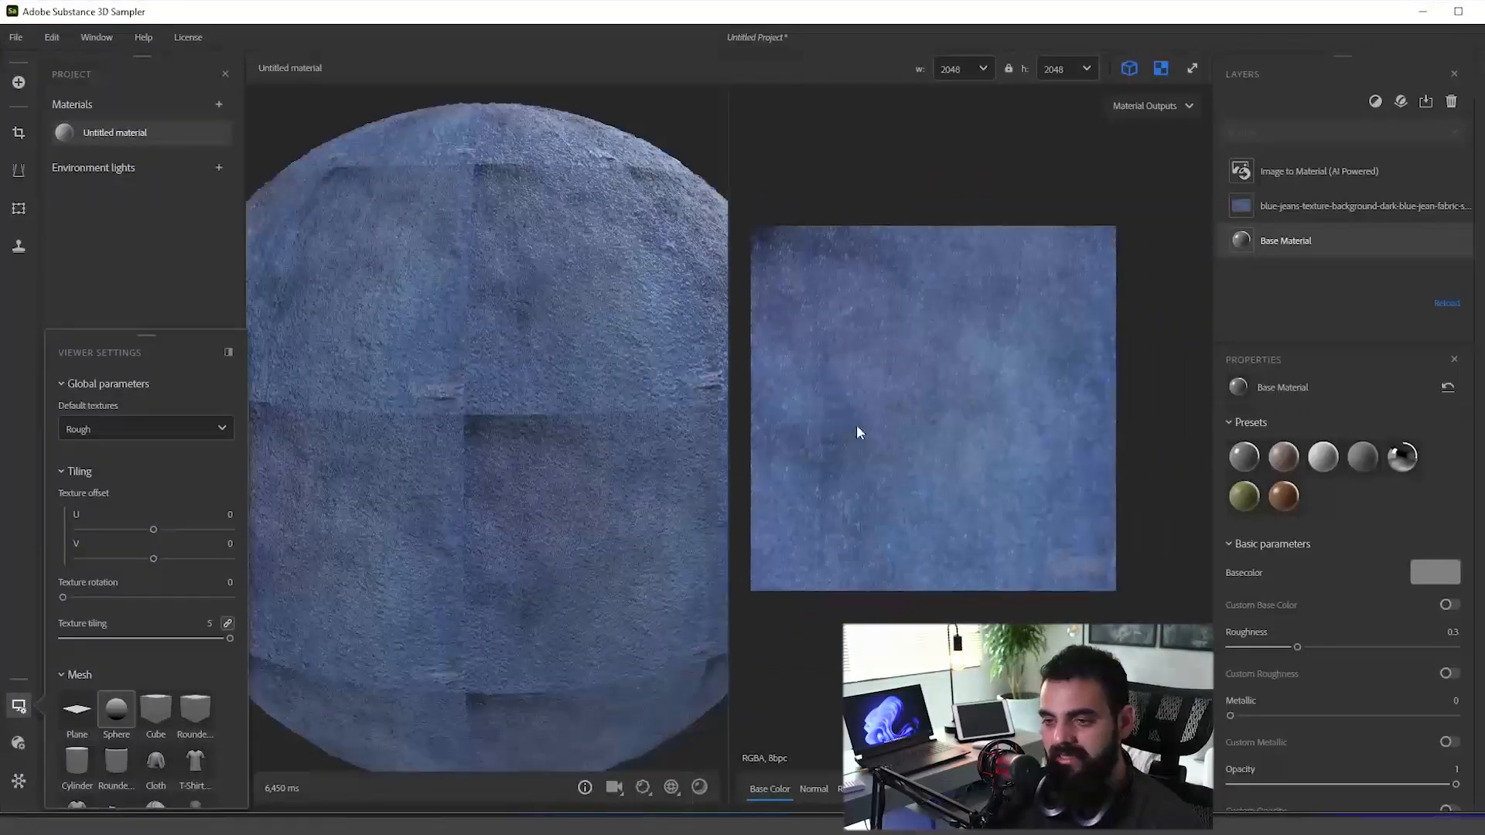
Step: Review the normal, roughness, metallic and height outputs, and inspect the watermark and tile seams up close on the sphere
left_click(814, 789)
left_click(859, 789)
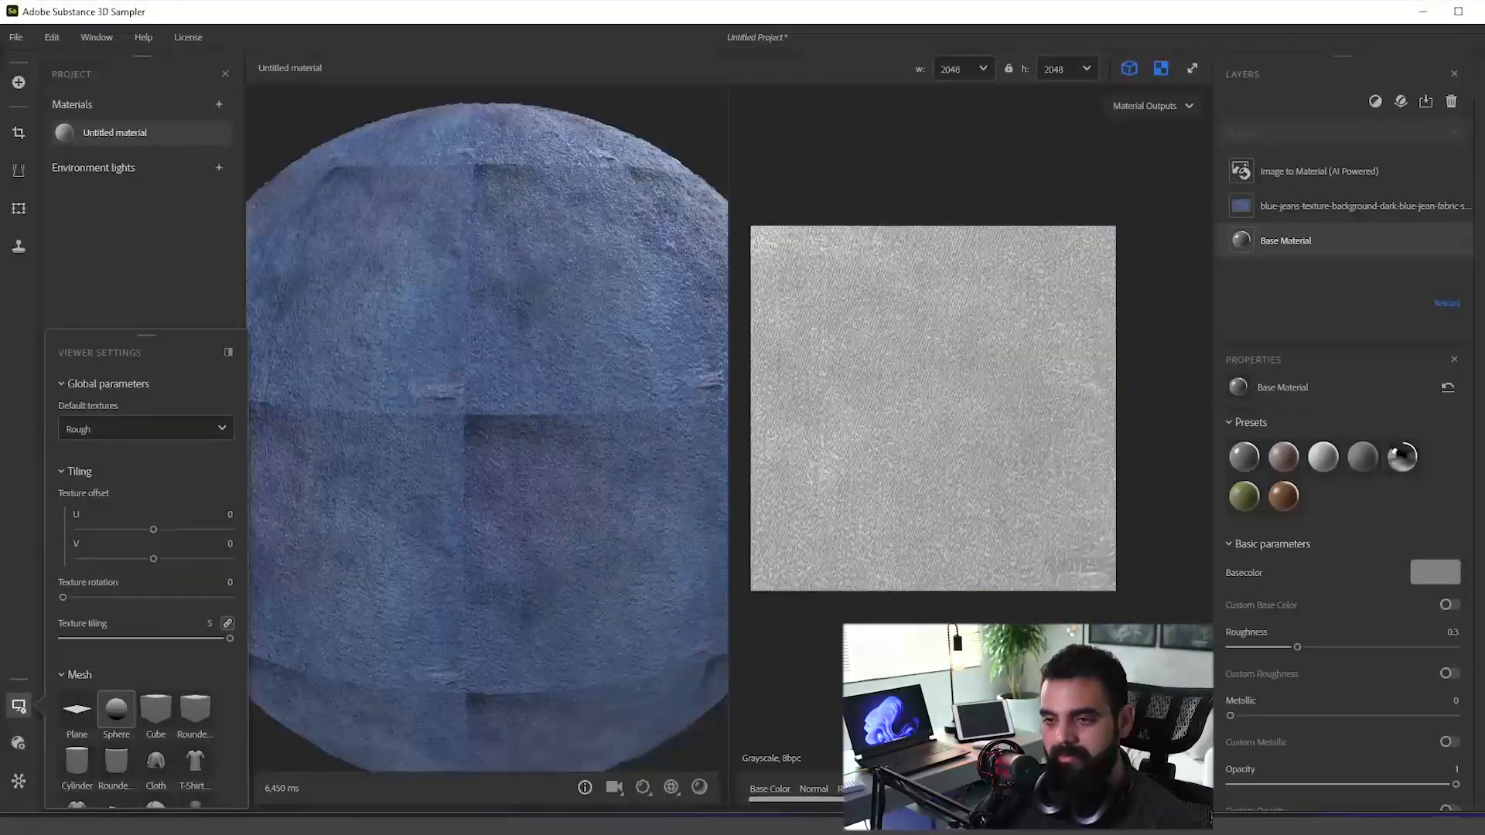
left_click(906, 789)
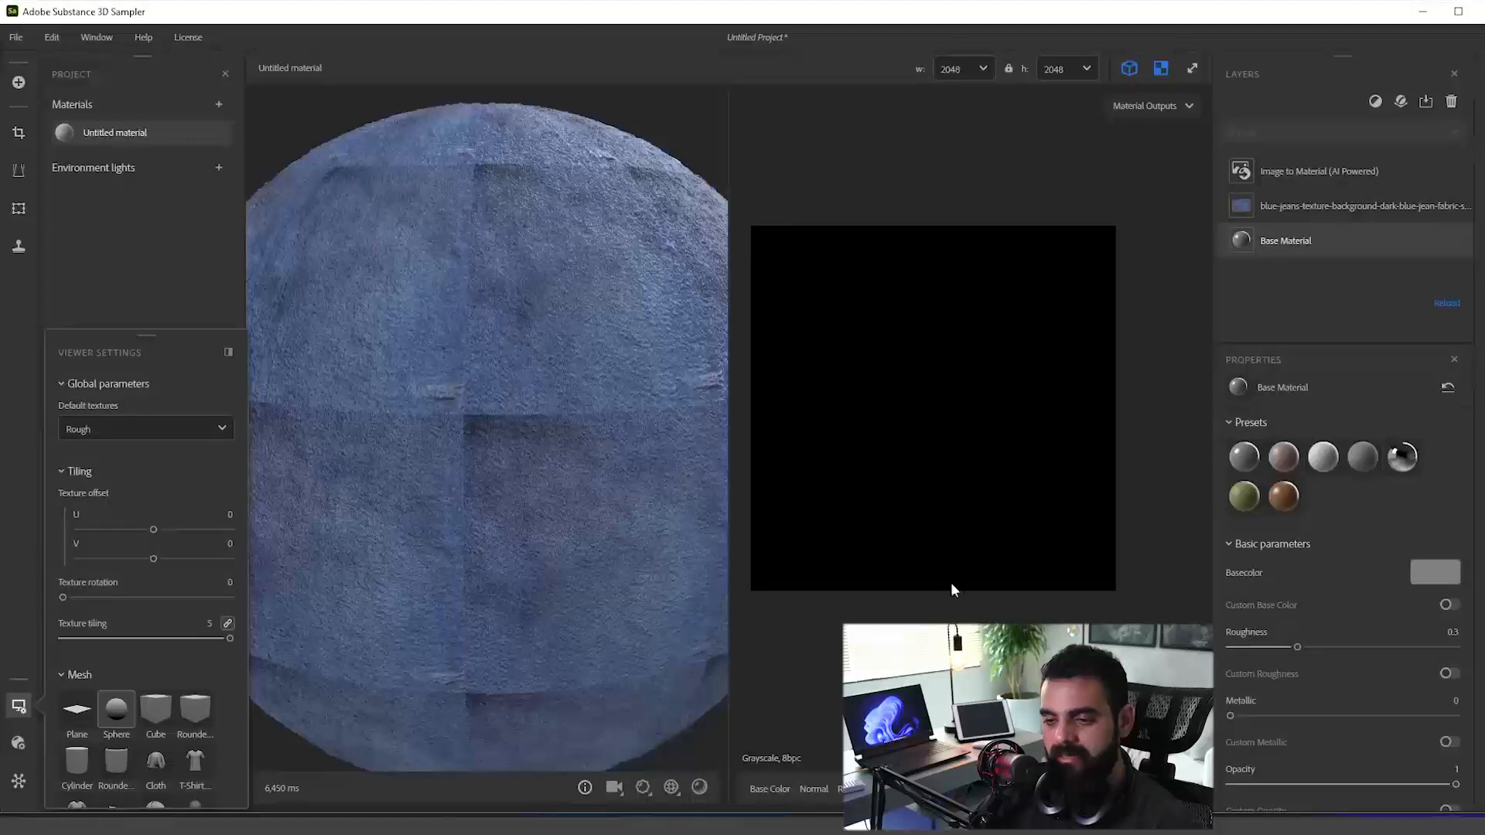
left_click(946, 789)
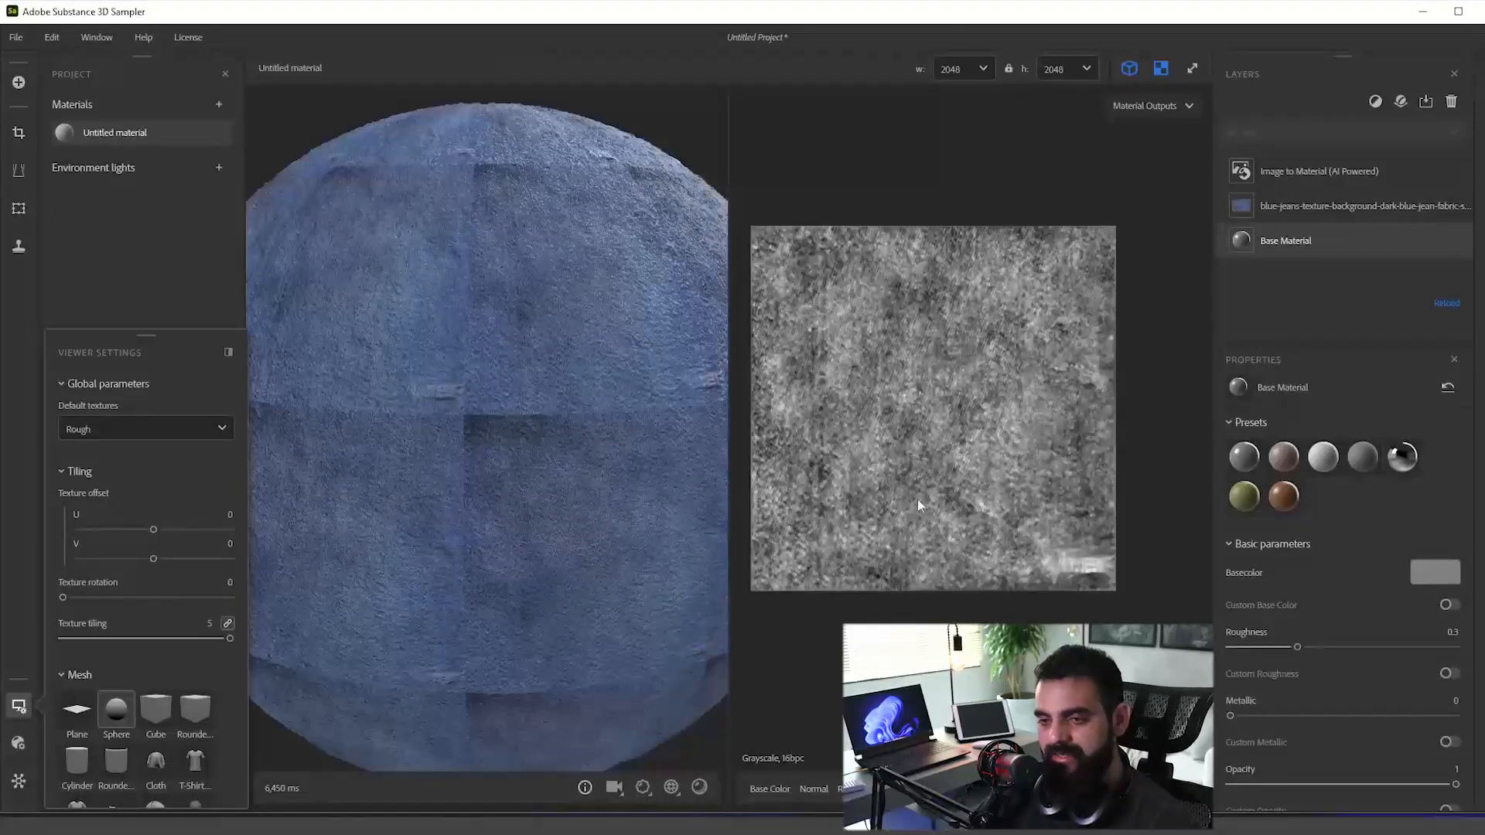
left_click_drag(568, 489, 558, 528)
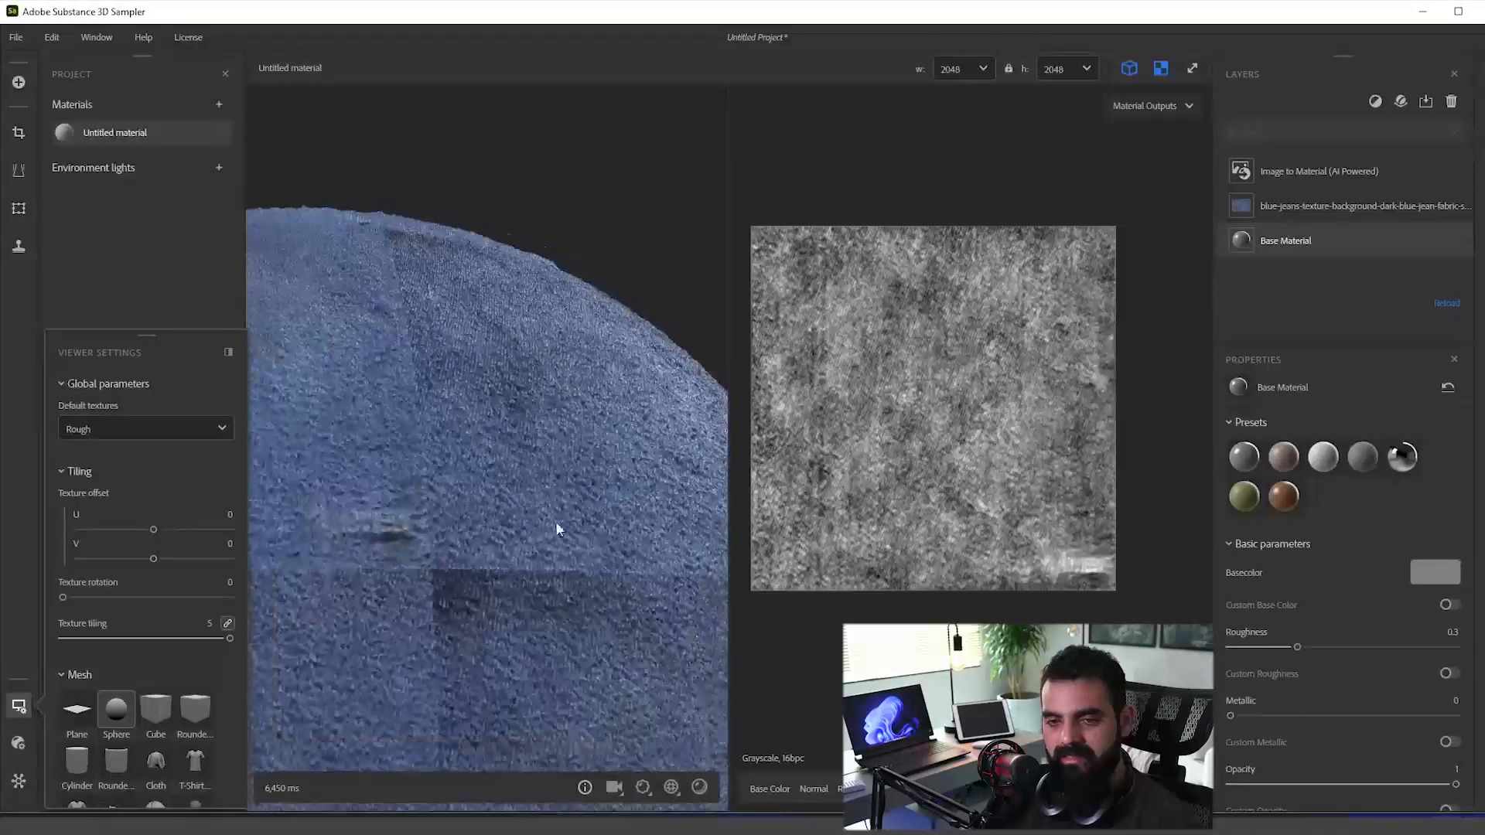
left_click_drag(622, 564, 275, 512)
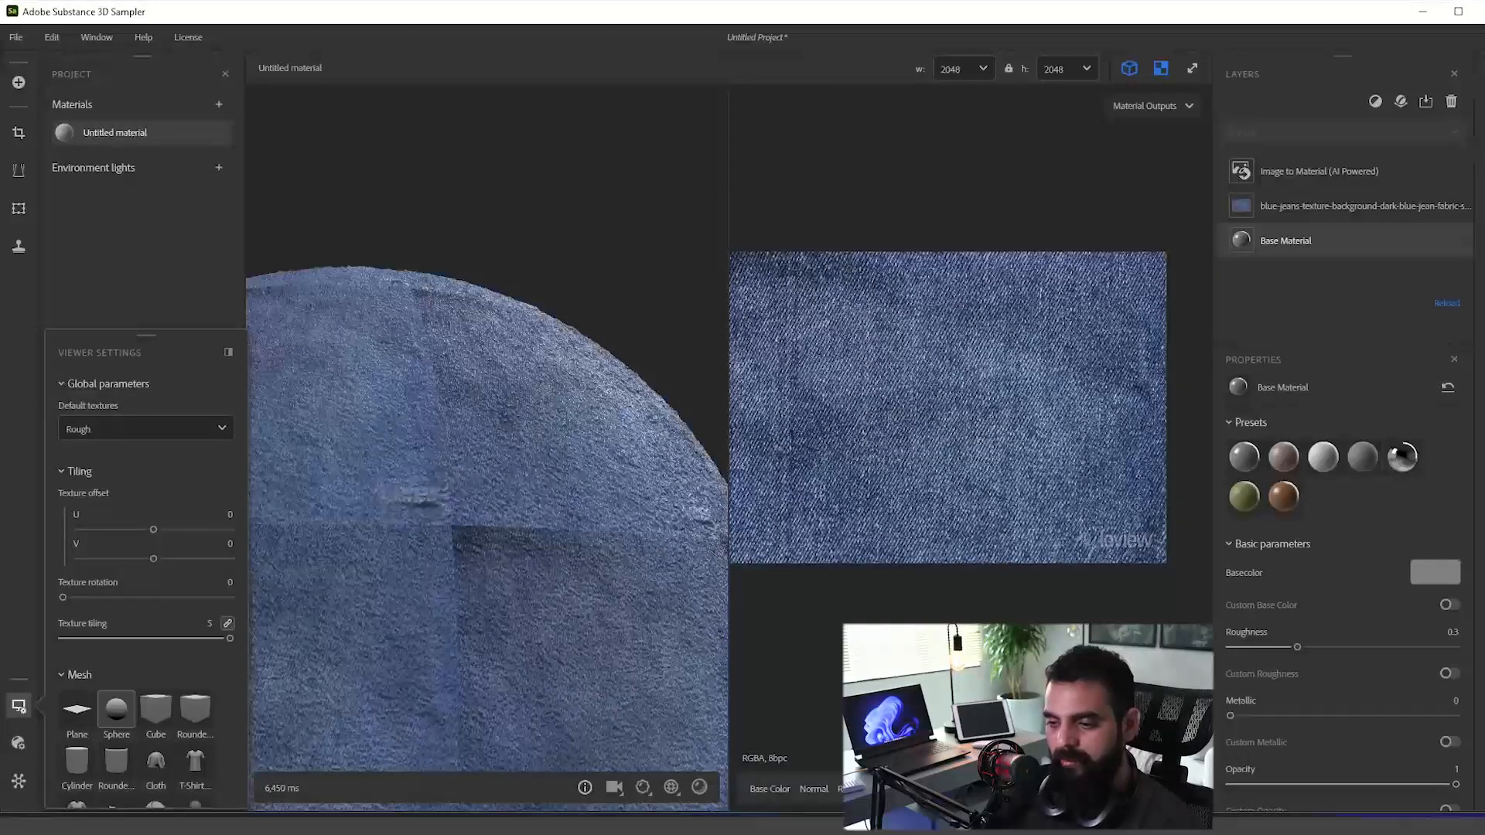
Step: Compare the height output with the Base Color output in the 2D view
left_click(945, 789)
scroll(971, 448, "down", 8)
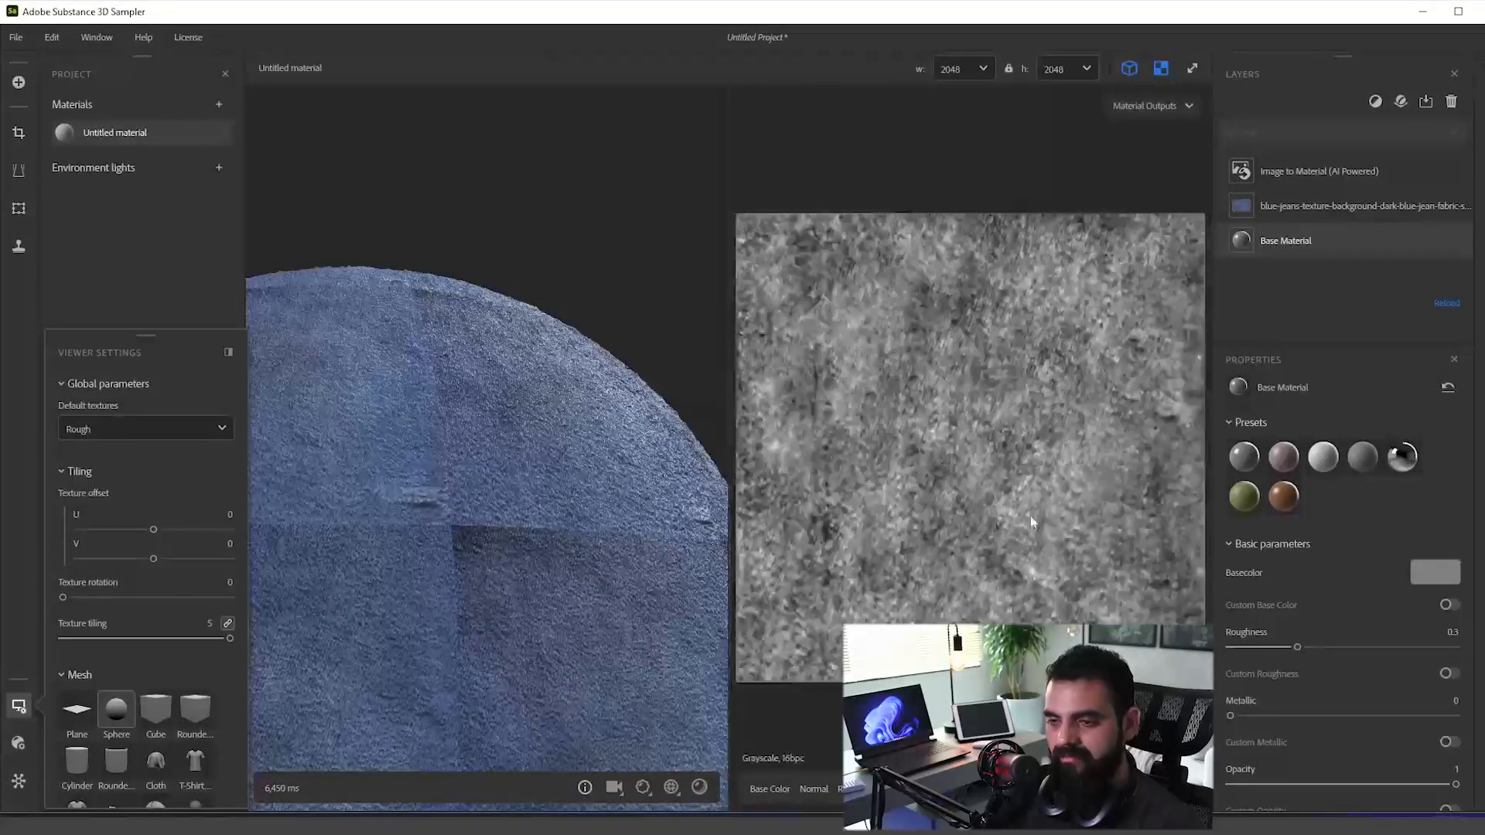
scroll(971, 449, "up", 1)
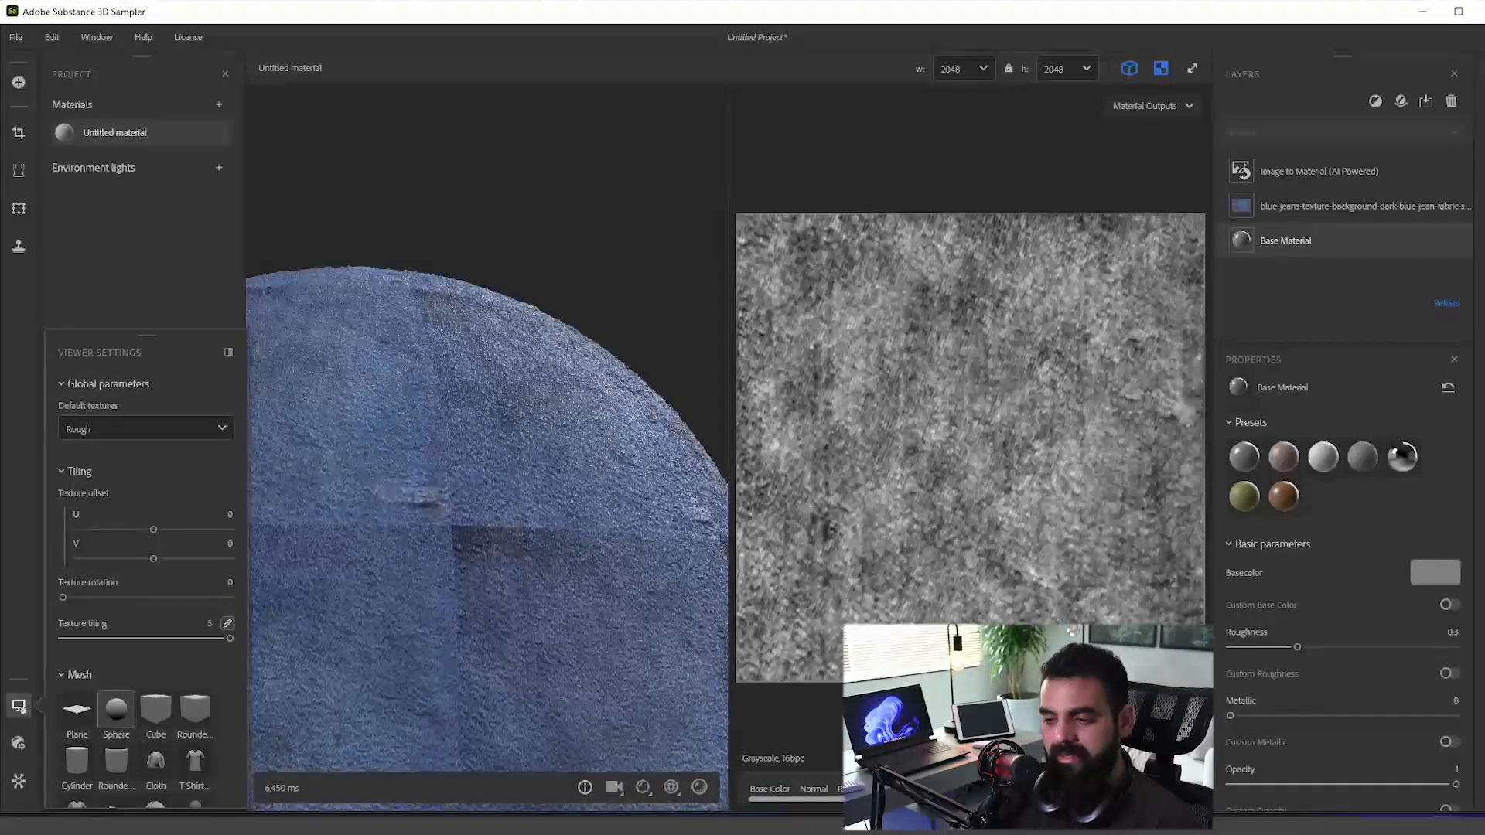
left_click(773, 788)
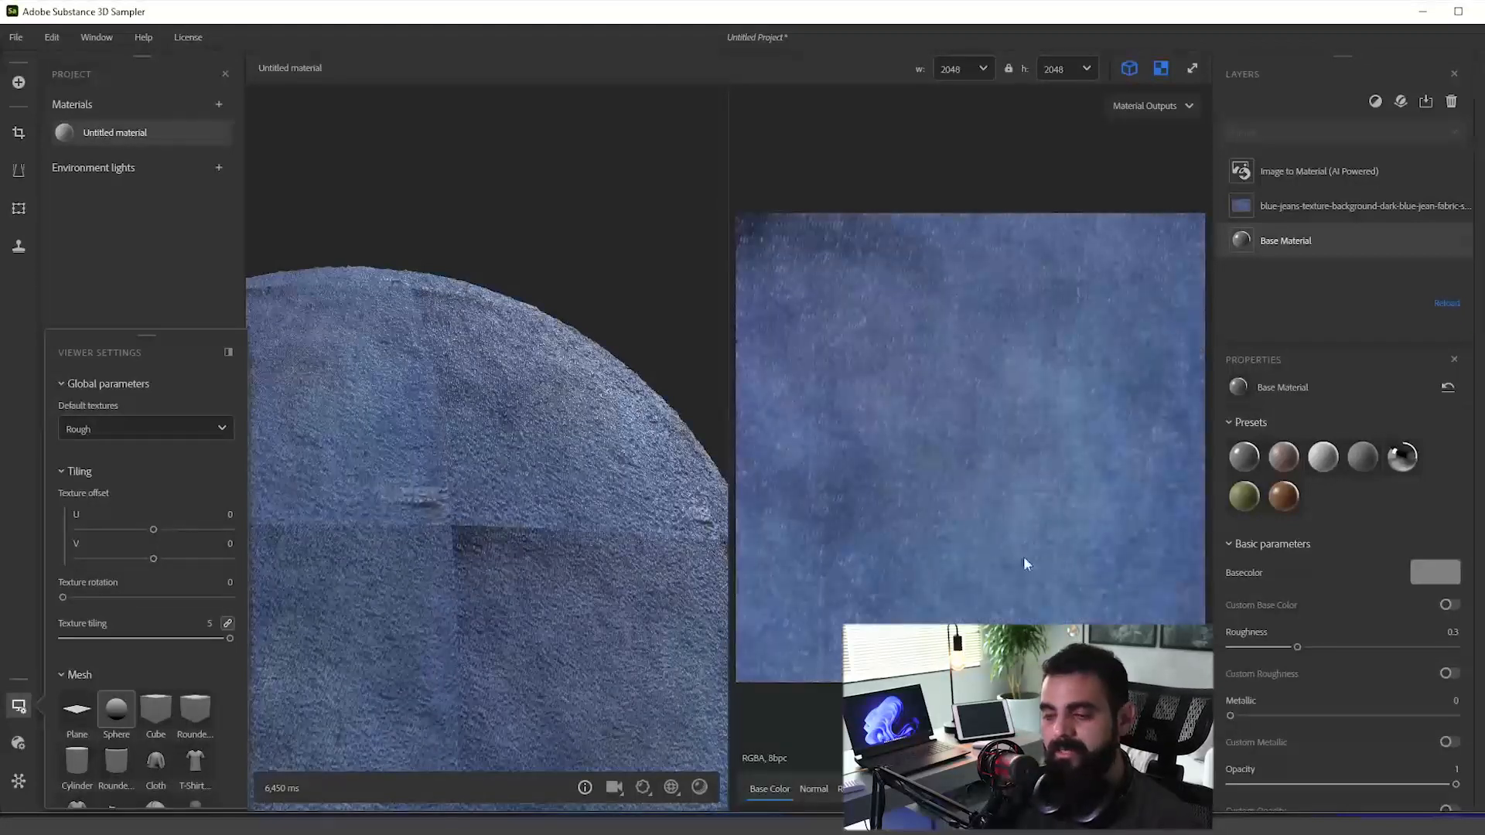
Step: Examine the repeating tile seams across the whole jeans sphere from several angles
scroll(511, 516, "down", 5)
left_click_drag(553, 494, 552, 553)
scroll(562, 489, "down", 1)
left_click_drag(552, 485, 555, 532)
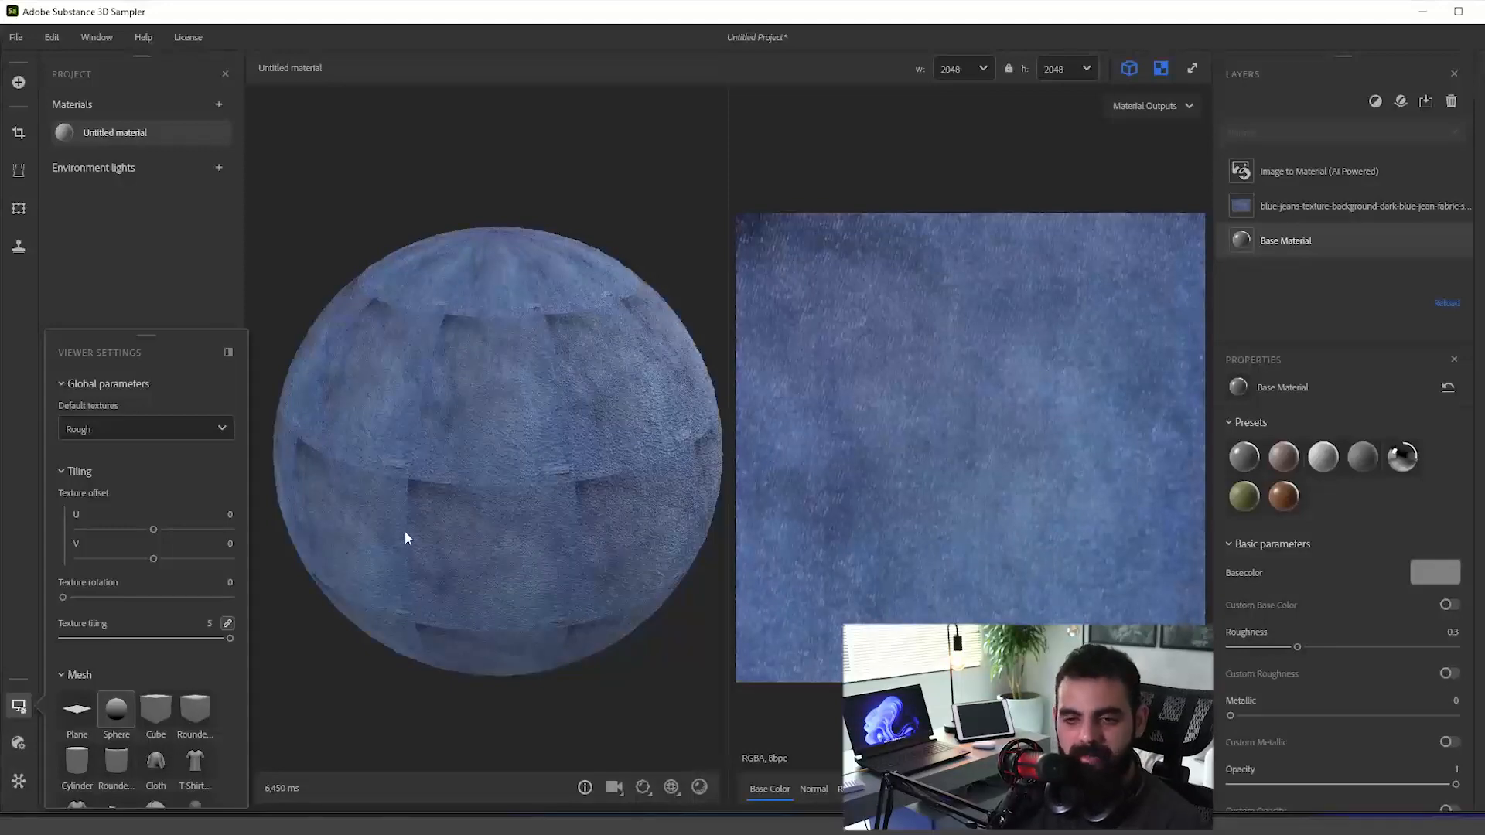
left_click_drag(388, 498, 480, 430)
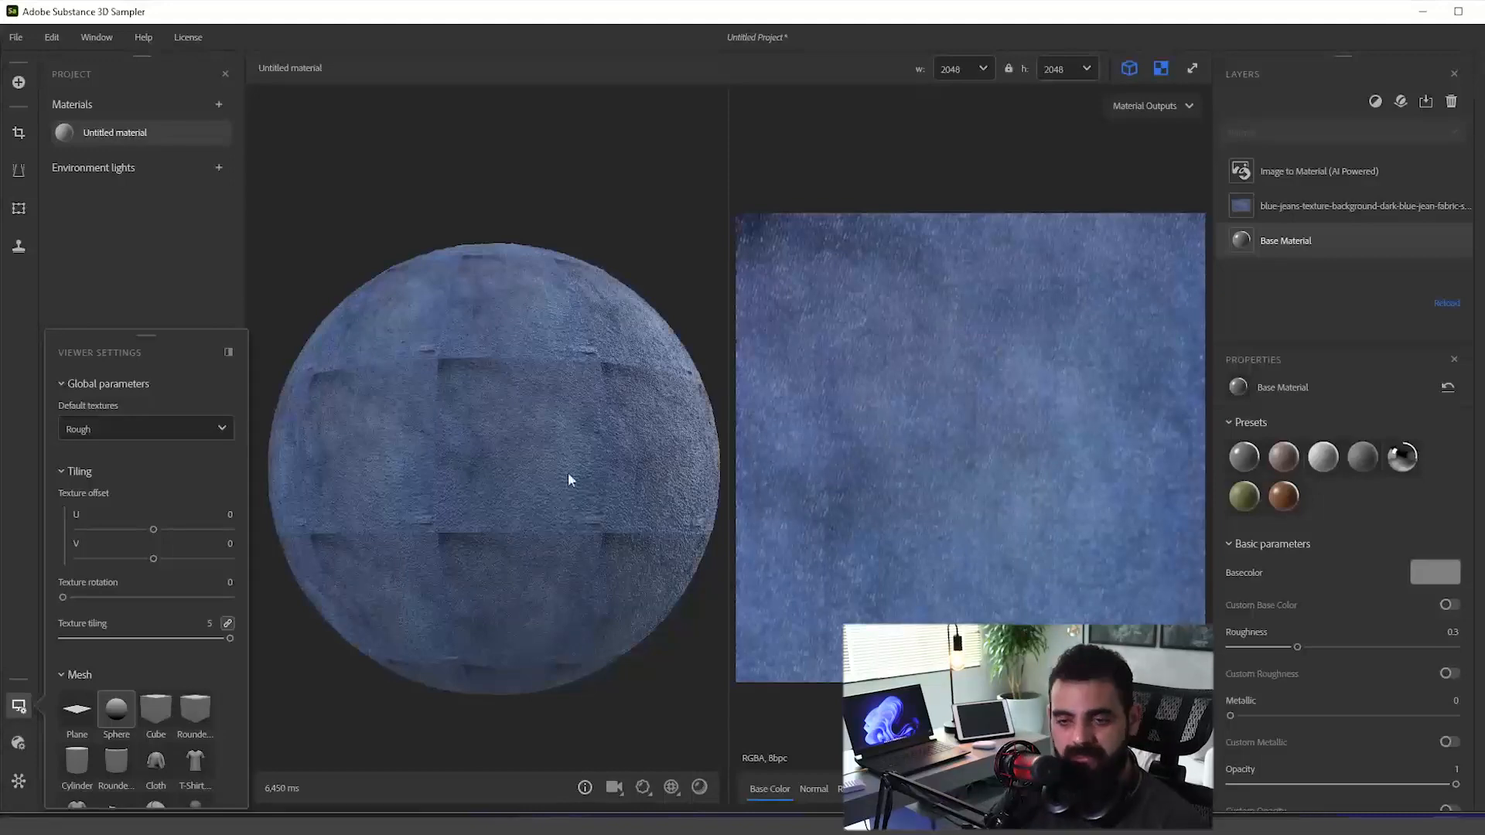
left_click_drag(571, 480, 602, 562)
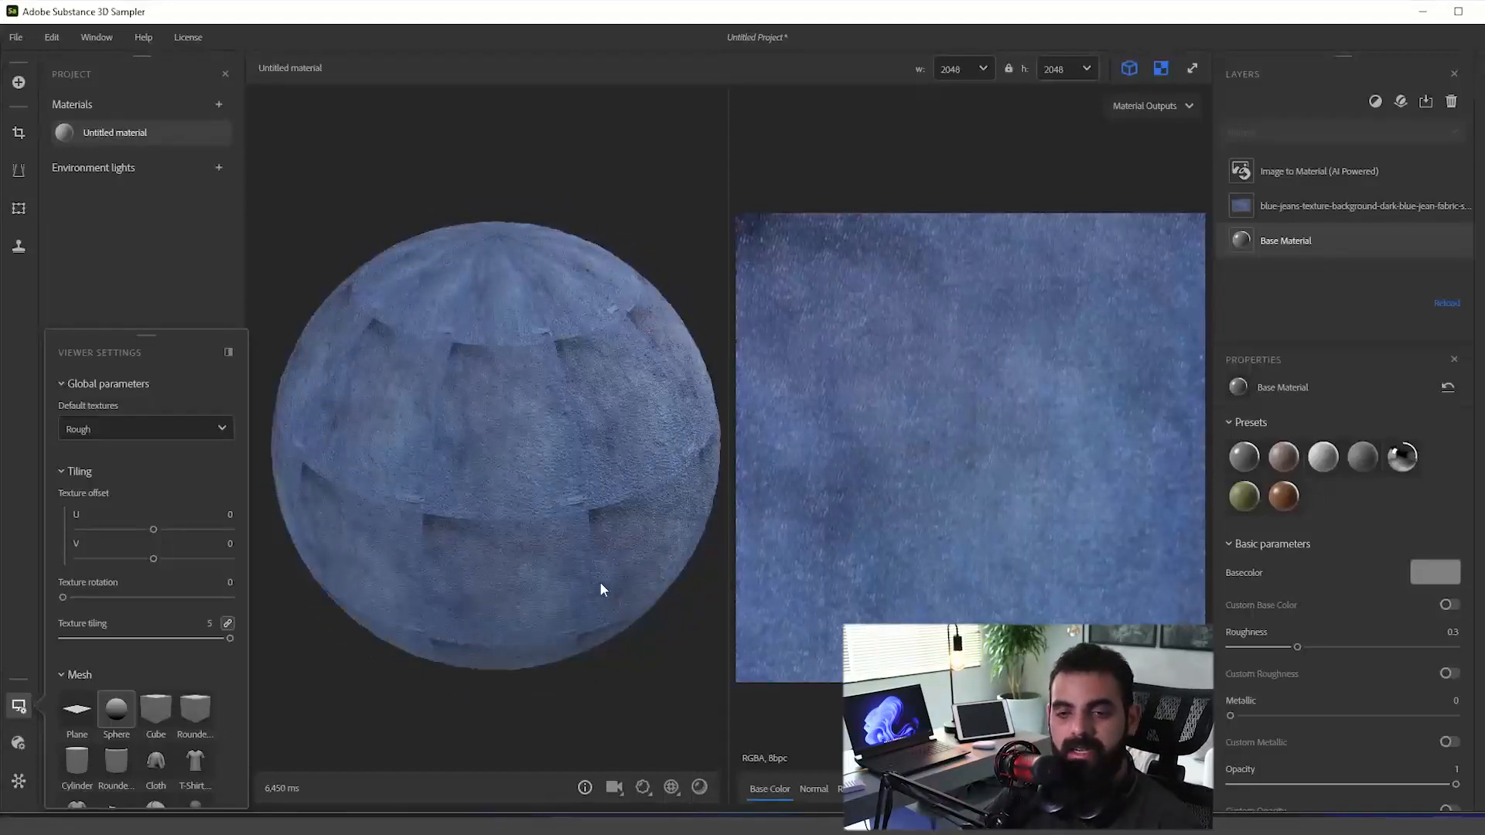
left_click_drag(467, 461, 499, 420)
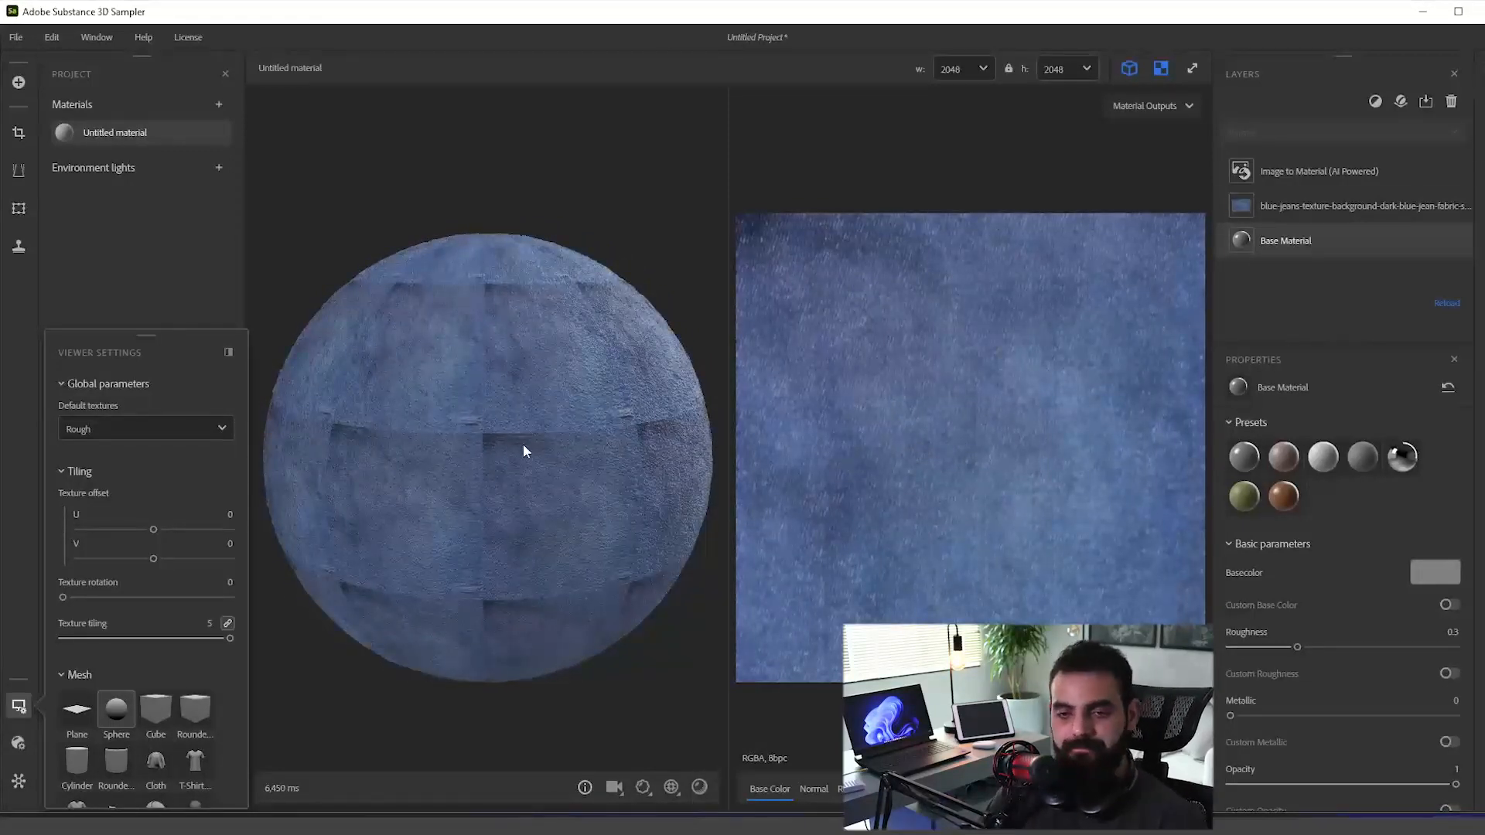
Step: Set the texture tiling to 4 and inspect the tile seams on the jeans sphere
left_click_drag(523, 393, 451, 560)
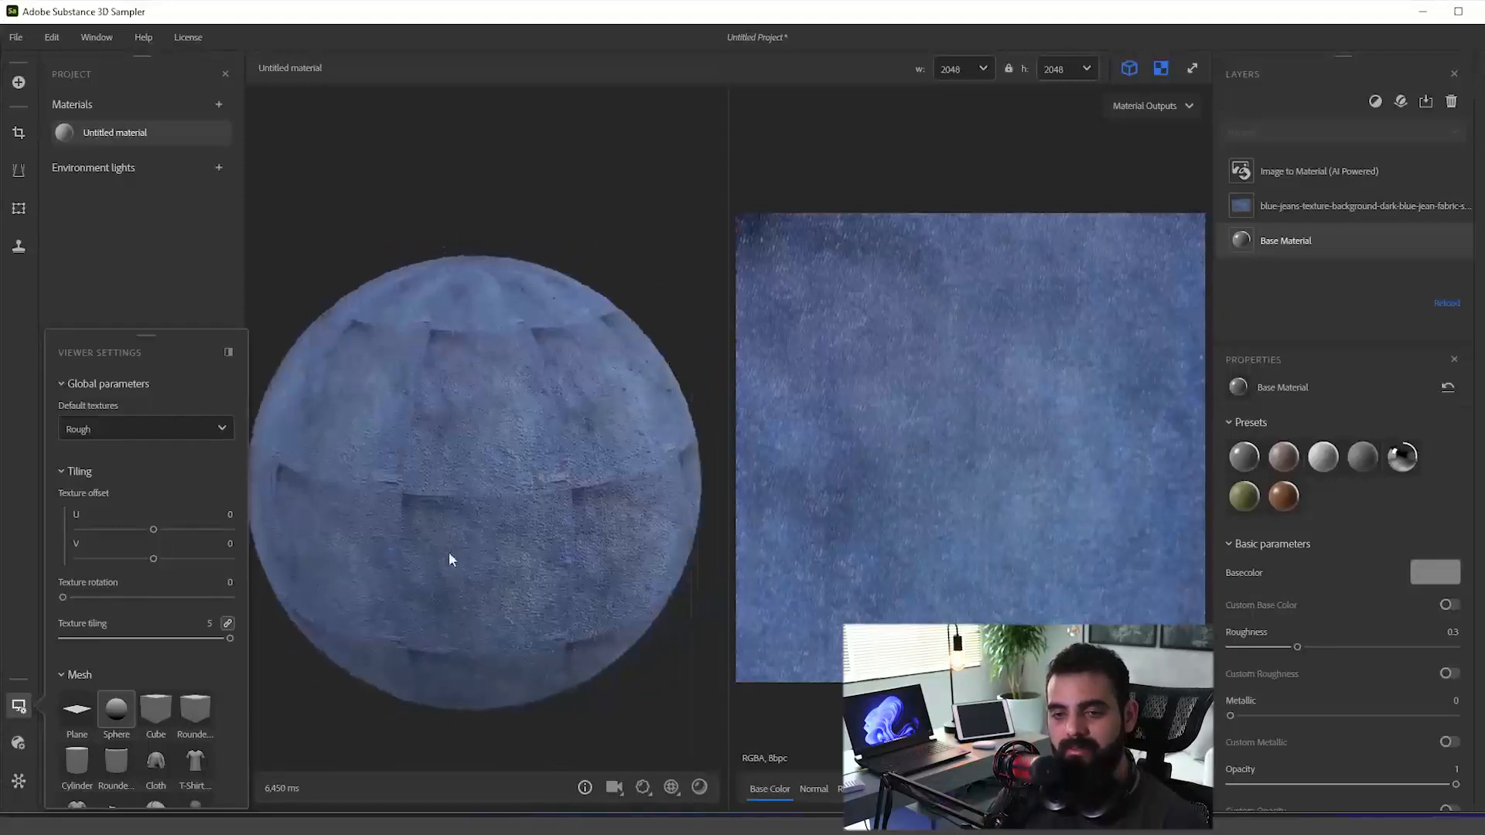
scroll(624, 545, "up", 3)
left_click_drag(624, 544, 387, 535)
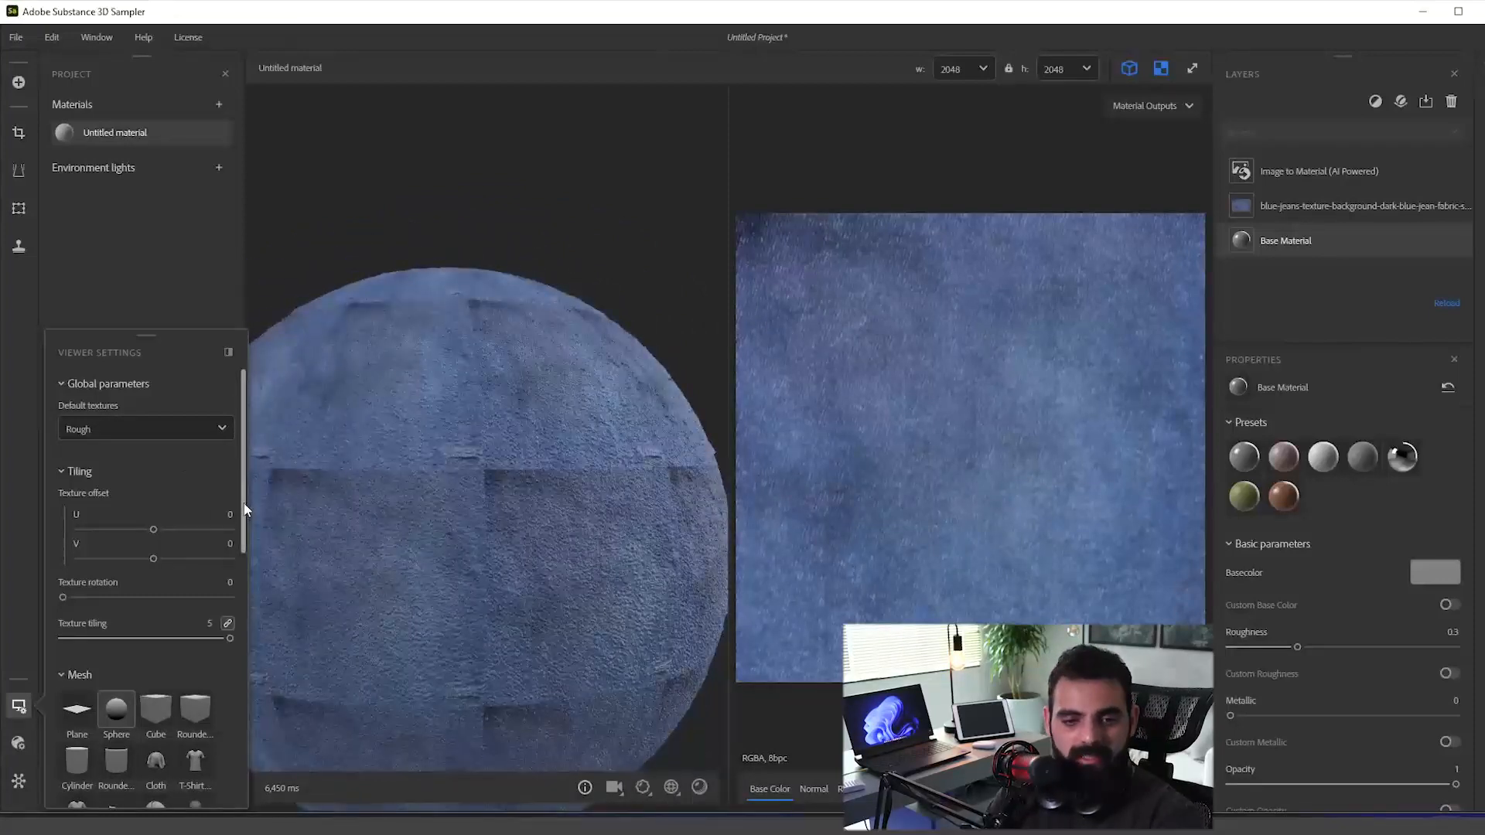
left_click_drag(244, 507, 258, 548)
left_click(208, 535)
type("4")
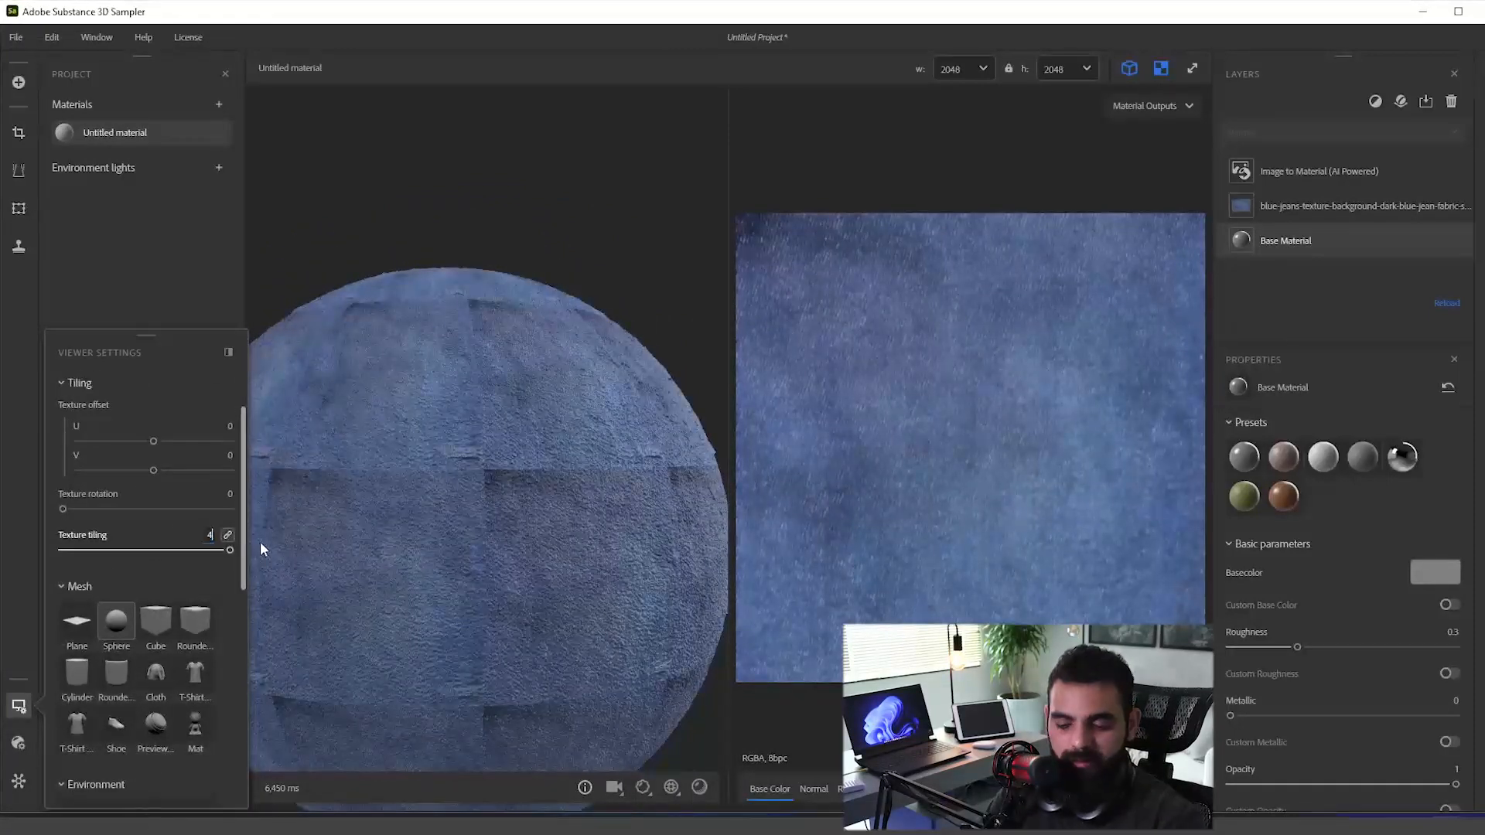
key("Return")
left_click_drag(568, 531, 639, 470)
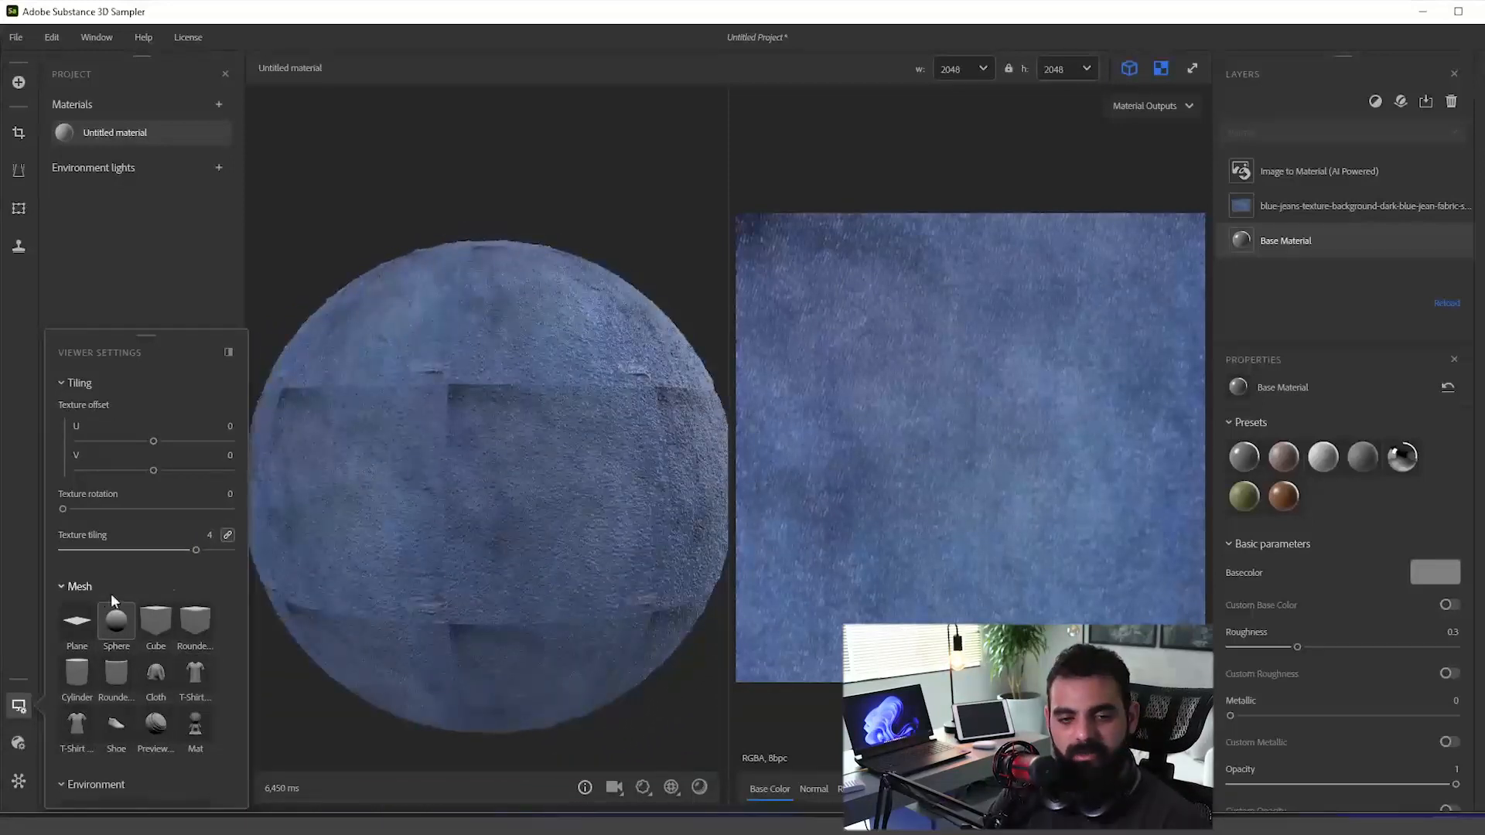
left_click_drag(395, 508, 517, 541)
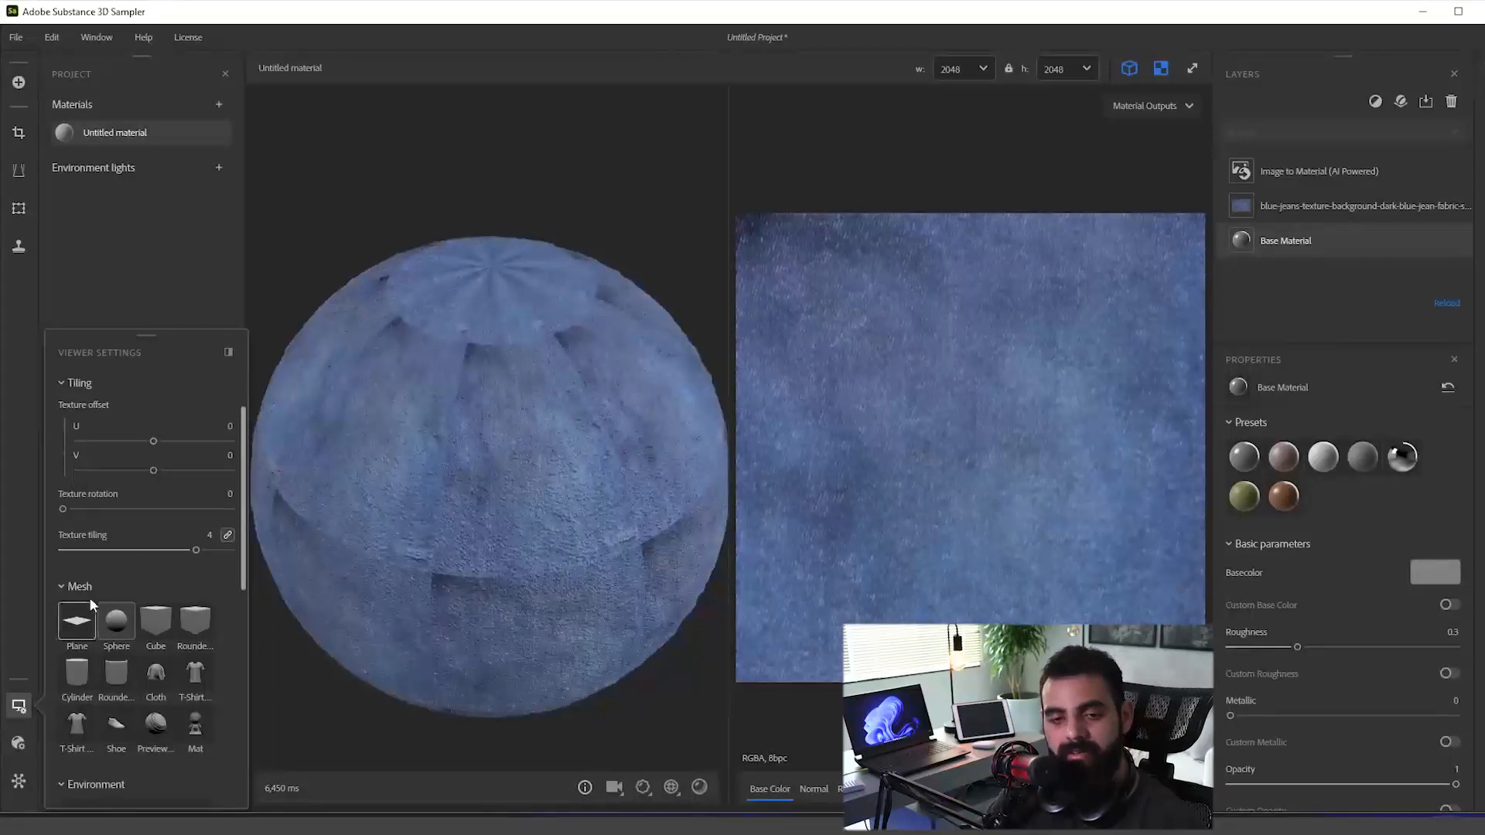
Step: Preview the jeans material on the plane, cube, rounded cube, cylinder, cloth and sphere meshes and inspect the repeating seams
left_click(77, 620)
left_click_drag(611, 449, 523, 502)
left_click(157, 621)
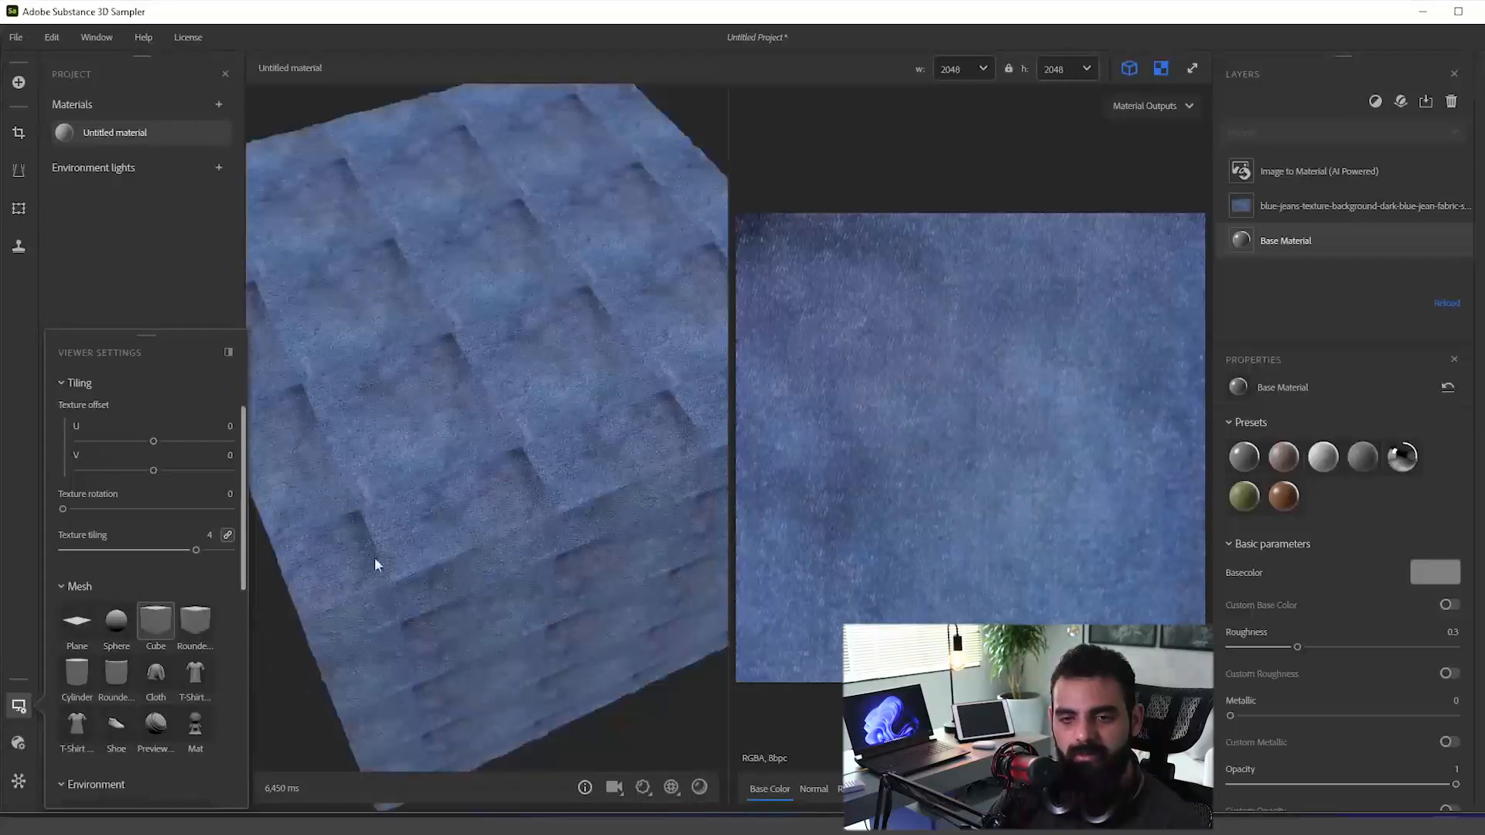
left_click_drag(374, 564, 318, 518)
left_click(195, 622)
left_click_drag(403, 495, 248, 657)
left_click(67, 684)
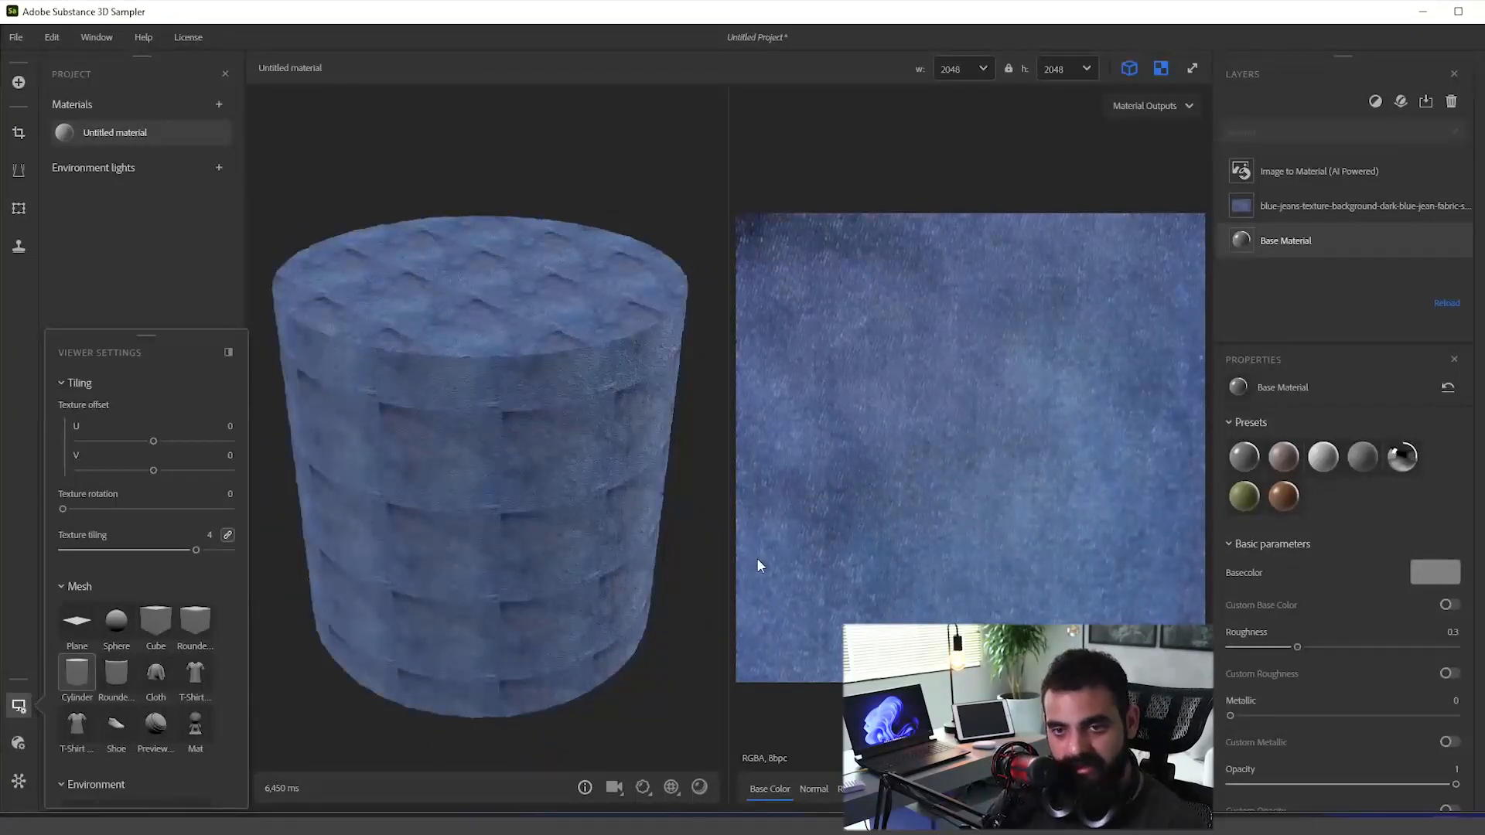
left_click(157, 679)
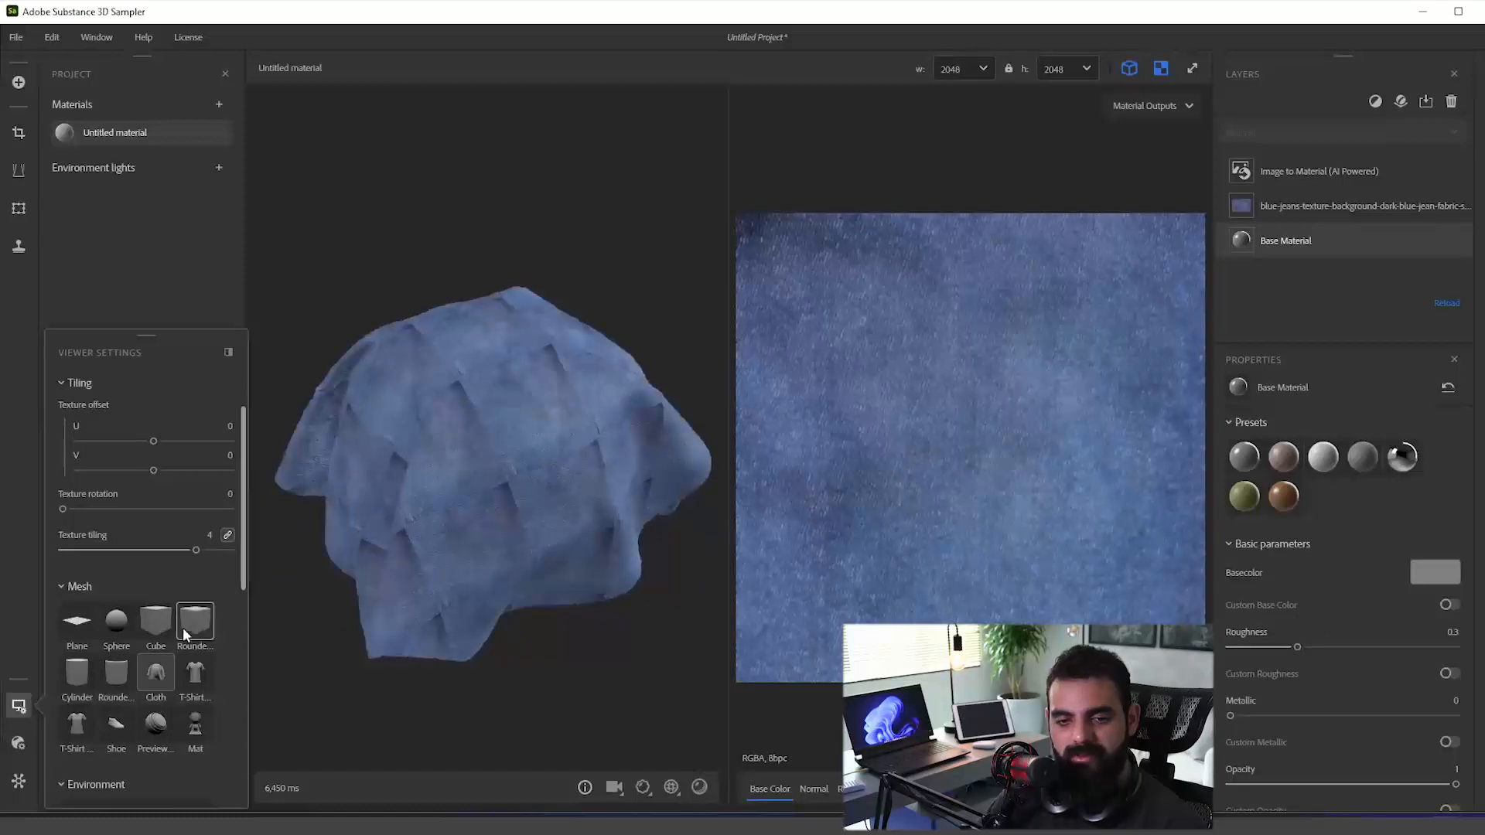
left_click(116, 621)
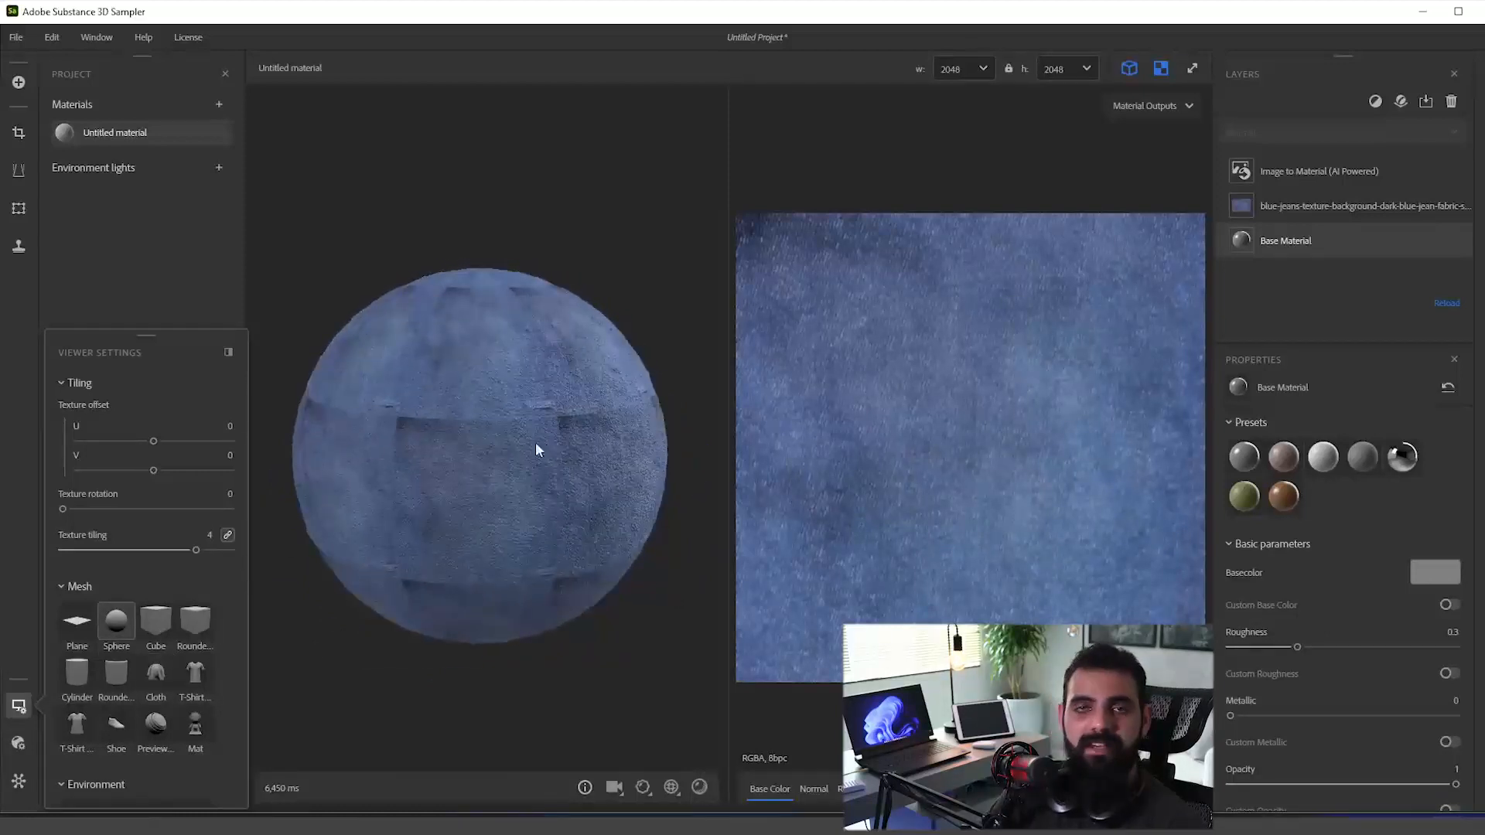
left_click_drag(445, 562, 495, 542)
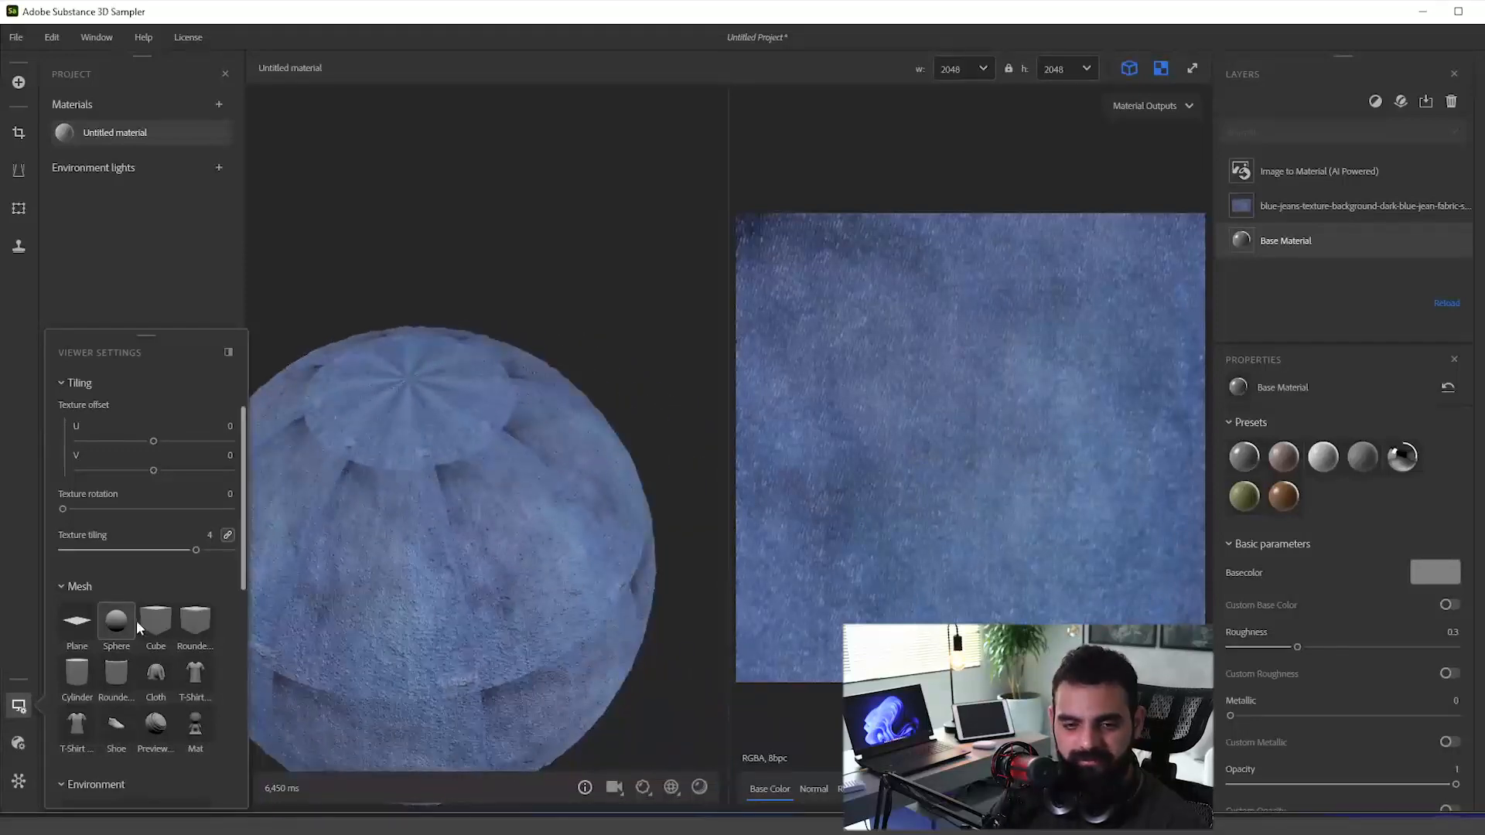
Step: Preview the jeans material on the cube, both T-shirts, the cloth and the Mat figure, viewing each from different angles
left_click(153, 620)
left_click_drag(389, 569, 531, 537)
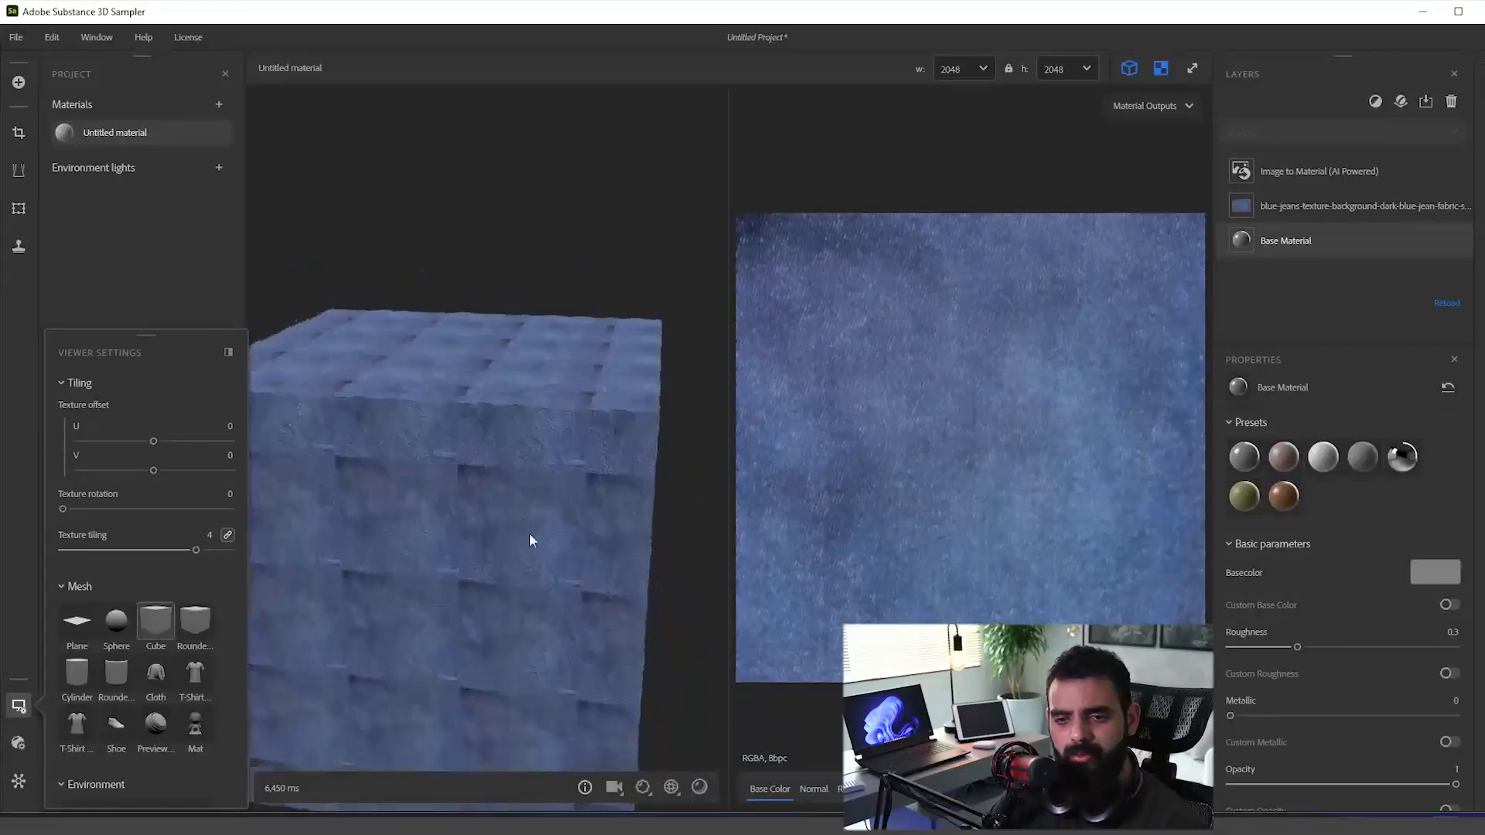
left_click(195, 673)
left_click_drag(398, 522, 284, 619)
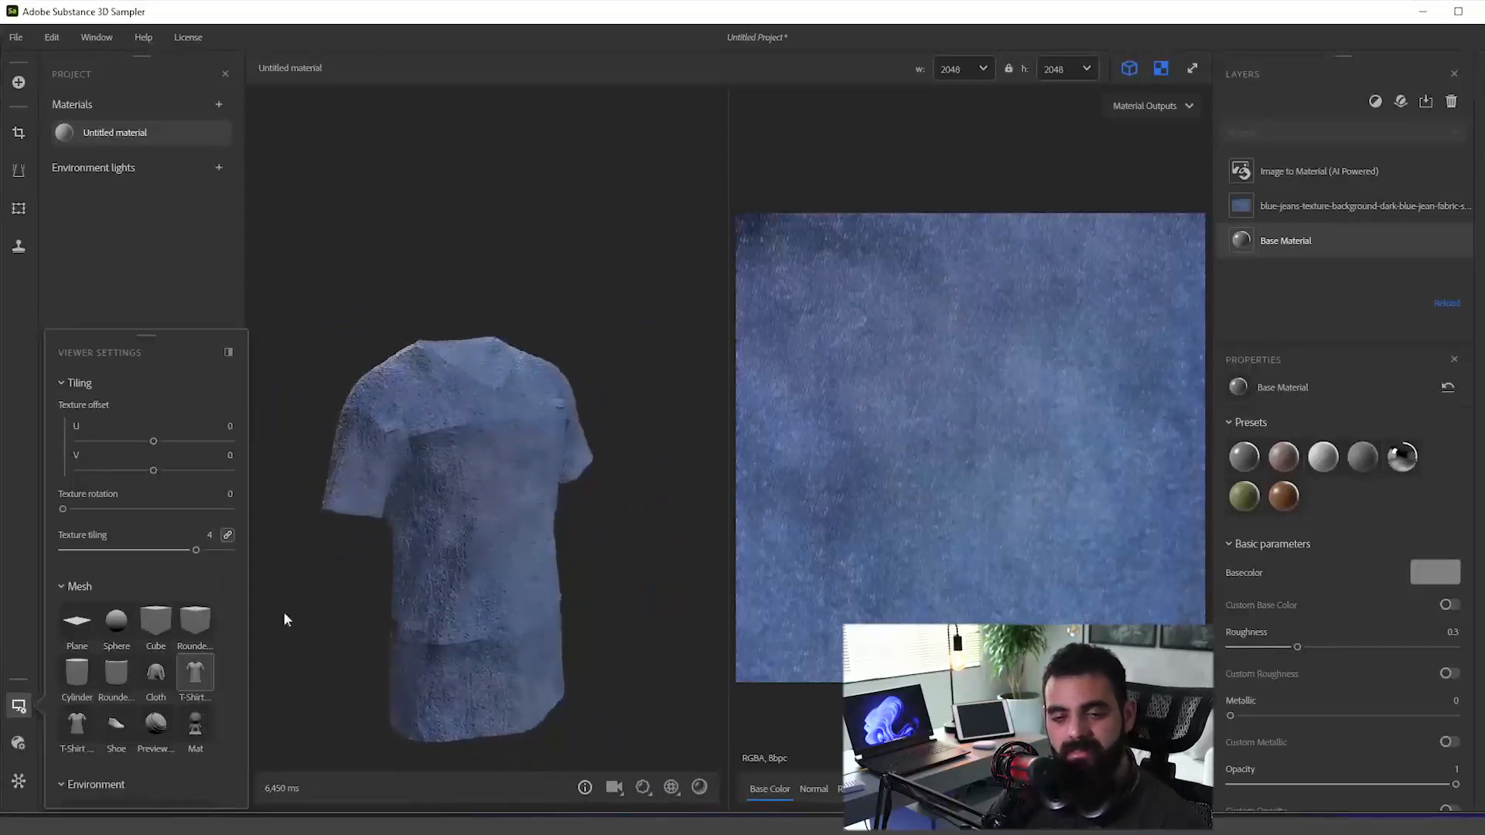
left_click(73, 728)
left_click_drag(549, 602, 448, 566)
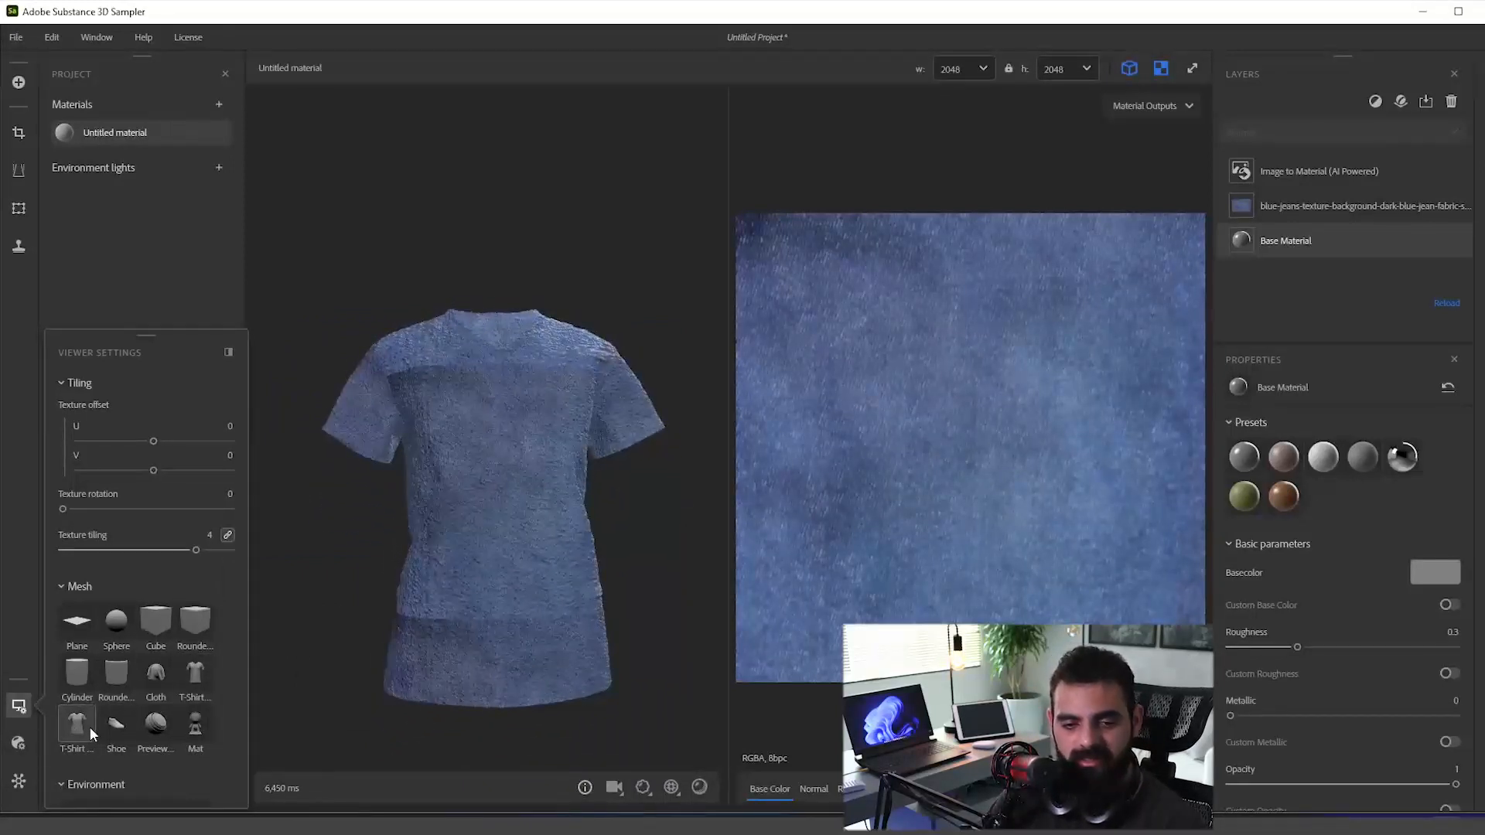
left_click(193, 676)
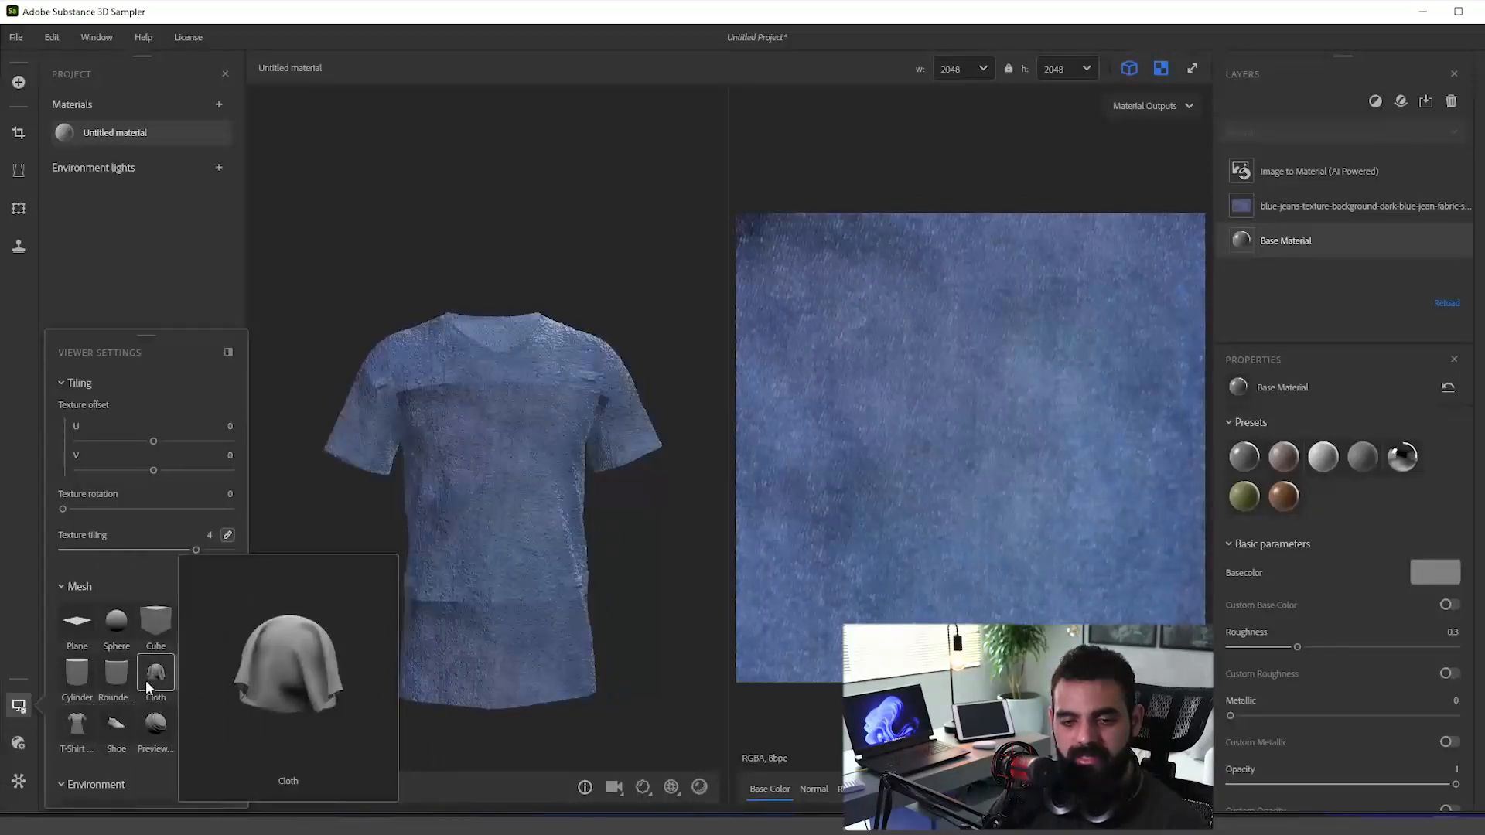
left_click(155, 673)
left_click_drag(554, 508, 464, 569)
left_click(155, 727)
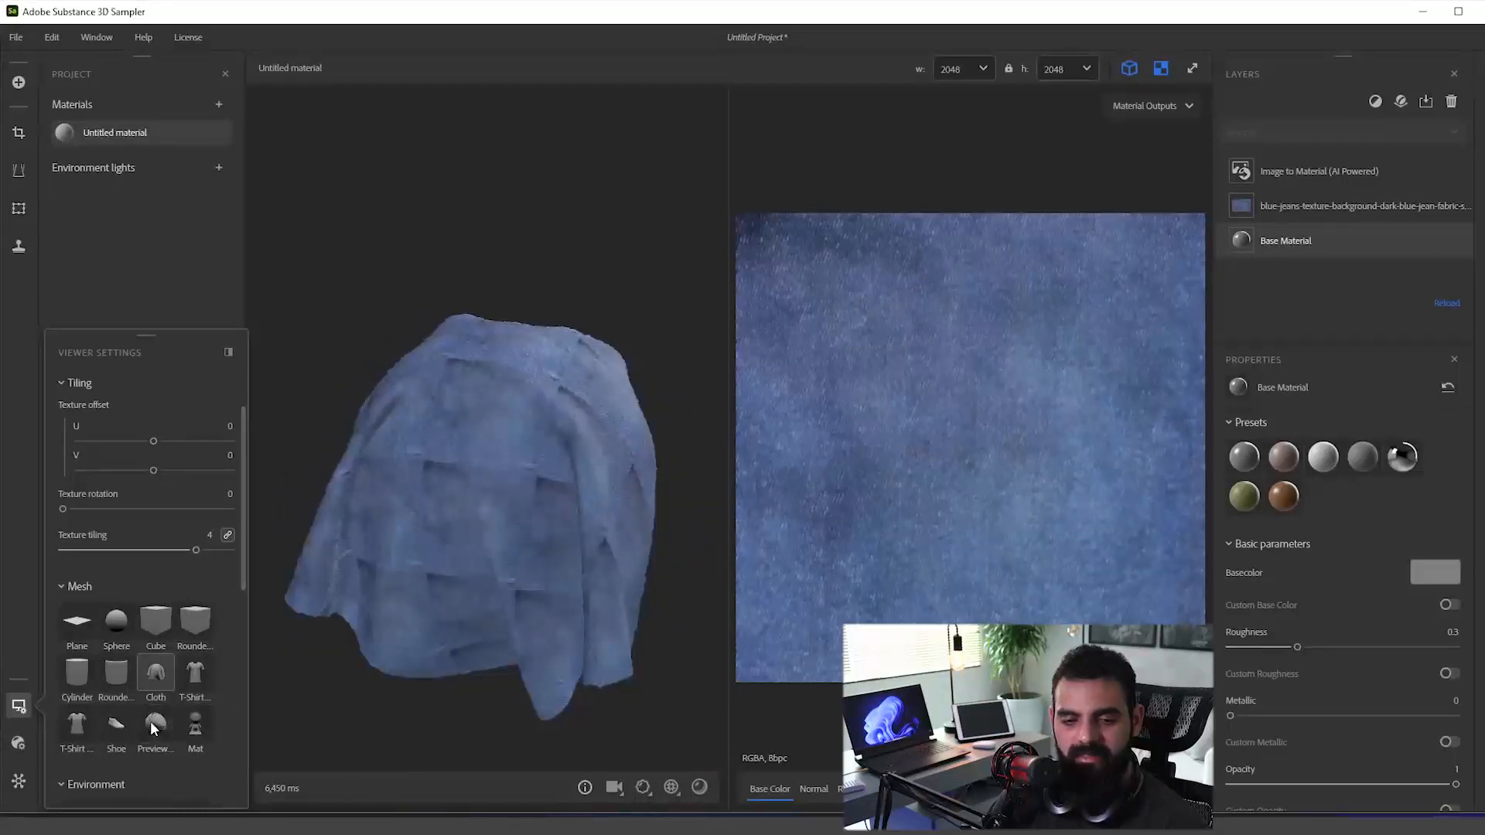
left_click(196, 719)
left_click_drag(490, 552, 550, 570)
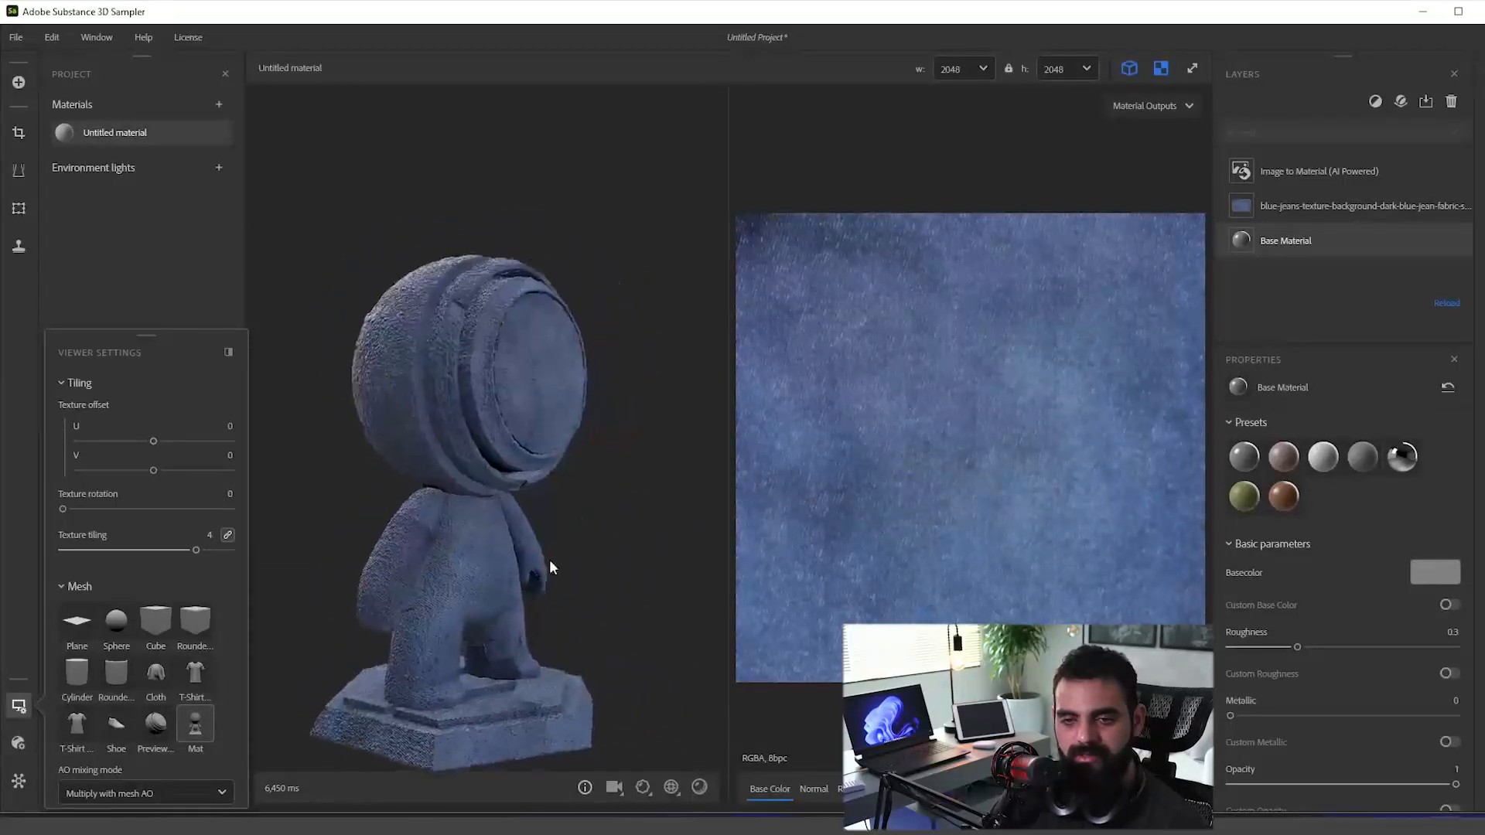
Step: Display the material on the Plane mesh, examine its repeating tiles from several angles, and look over the environment options
left_click(86, 628)
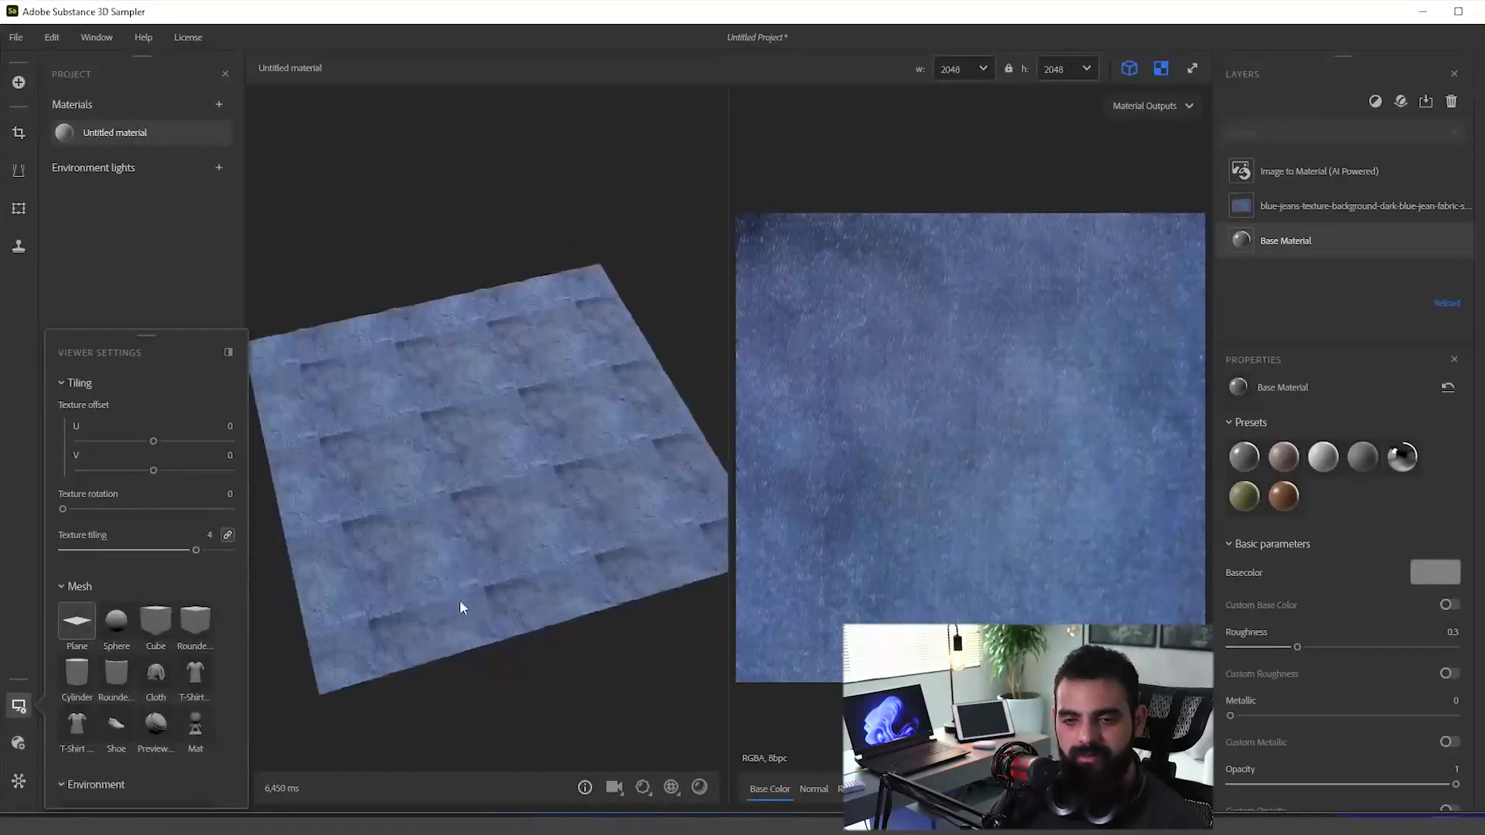
left_click_drag(459, 608, 519, 522)
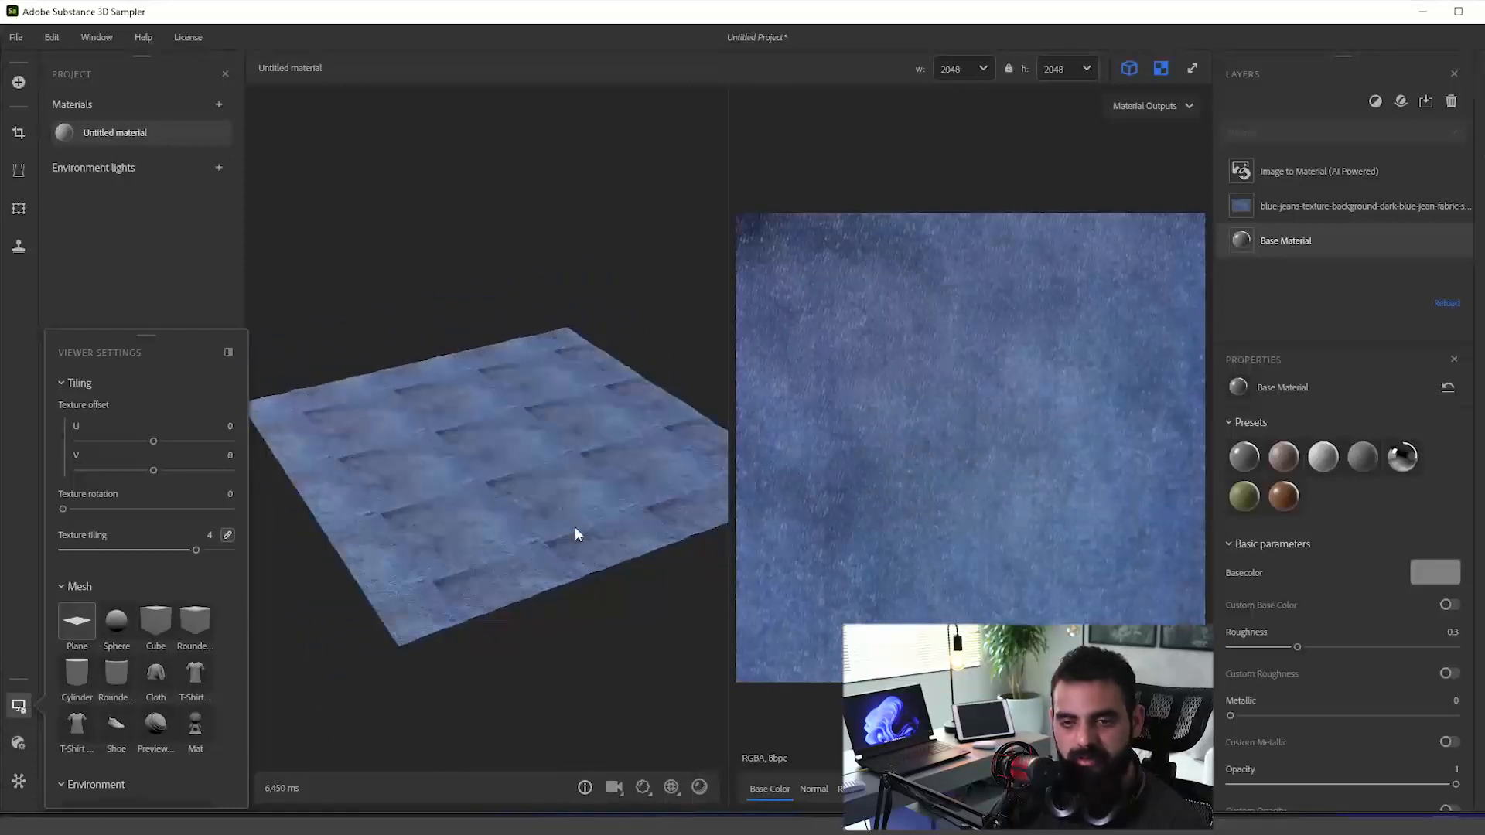
scroll(479, 515, "down", 1)
left_click_drag(480, 514, 539, 589)
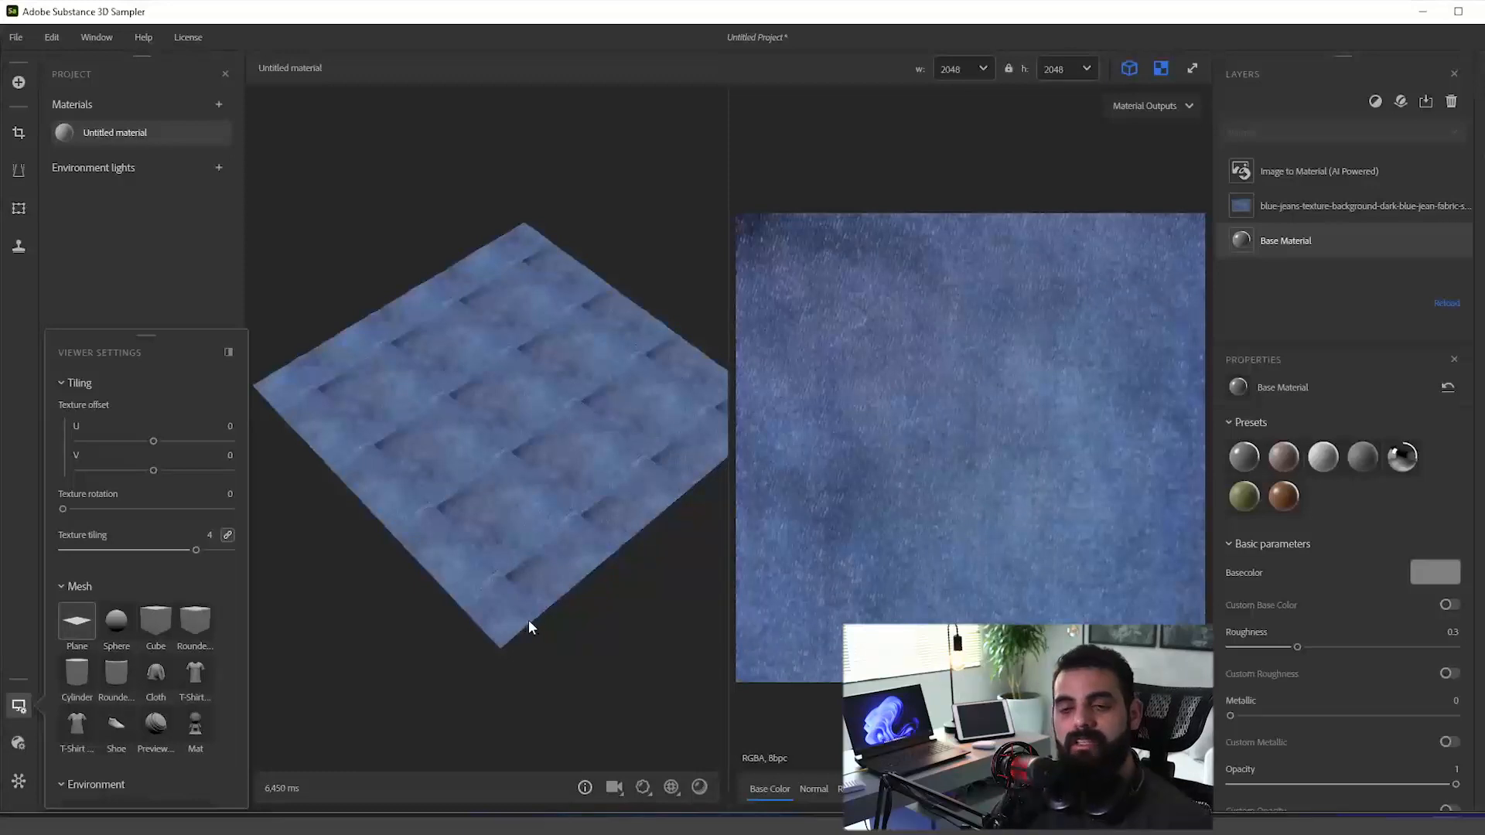
left_click_drag(489, 529, 474, 580)
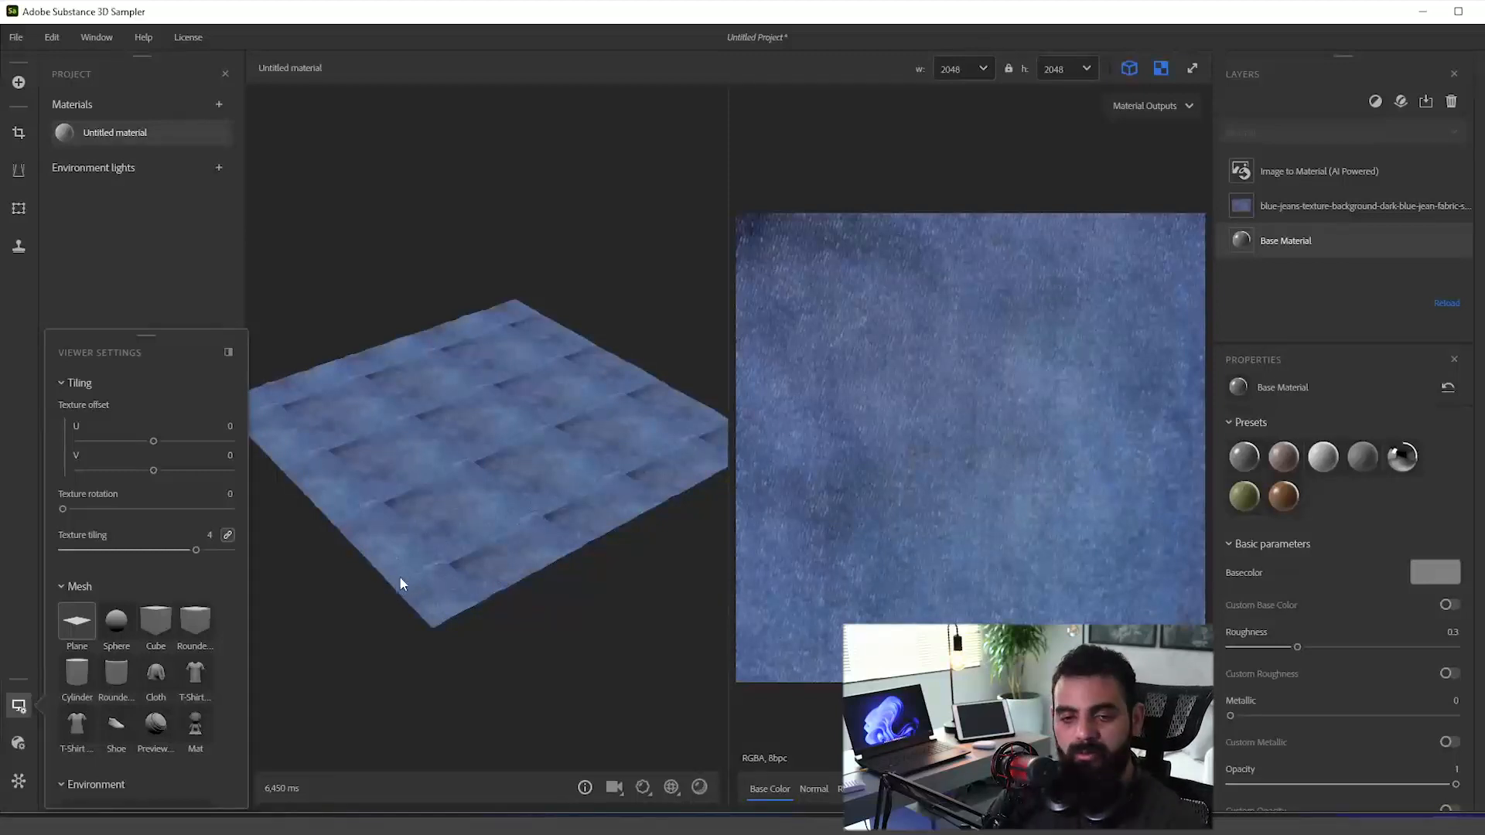
left_click_drag(438, 550, 255, 662)
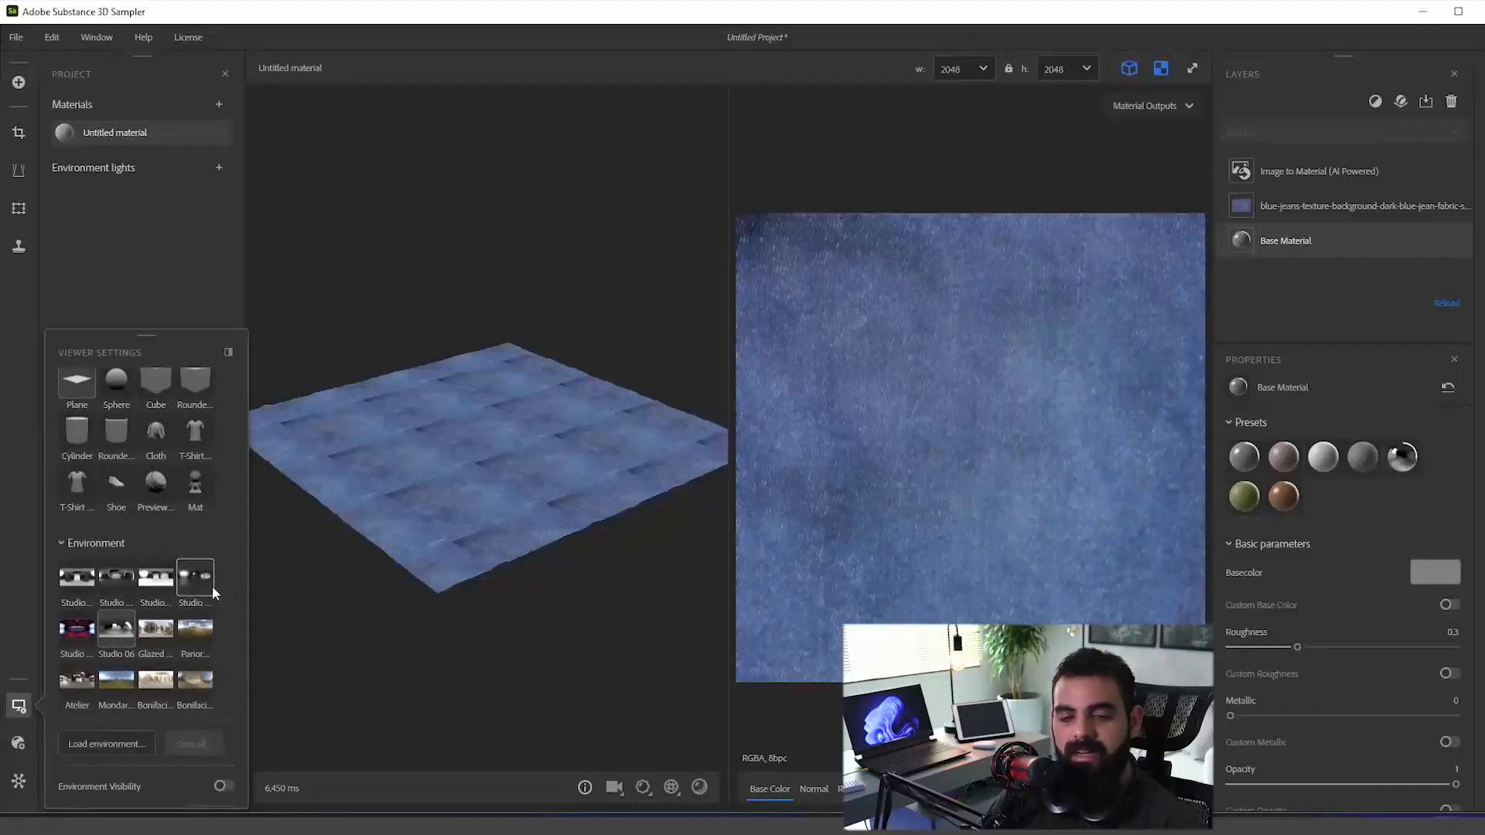
left_click_drag(242, 592, 334, 431)
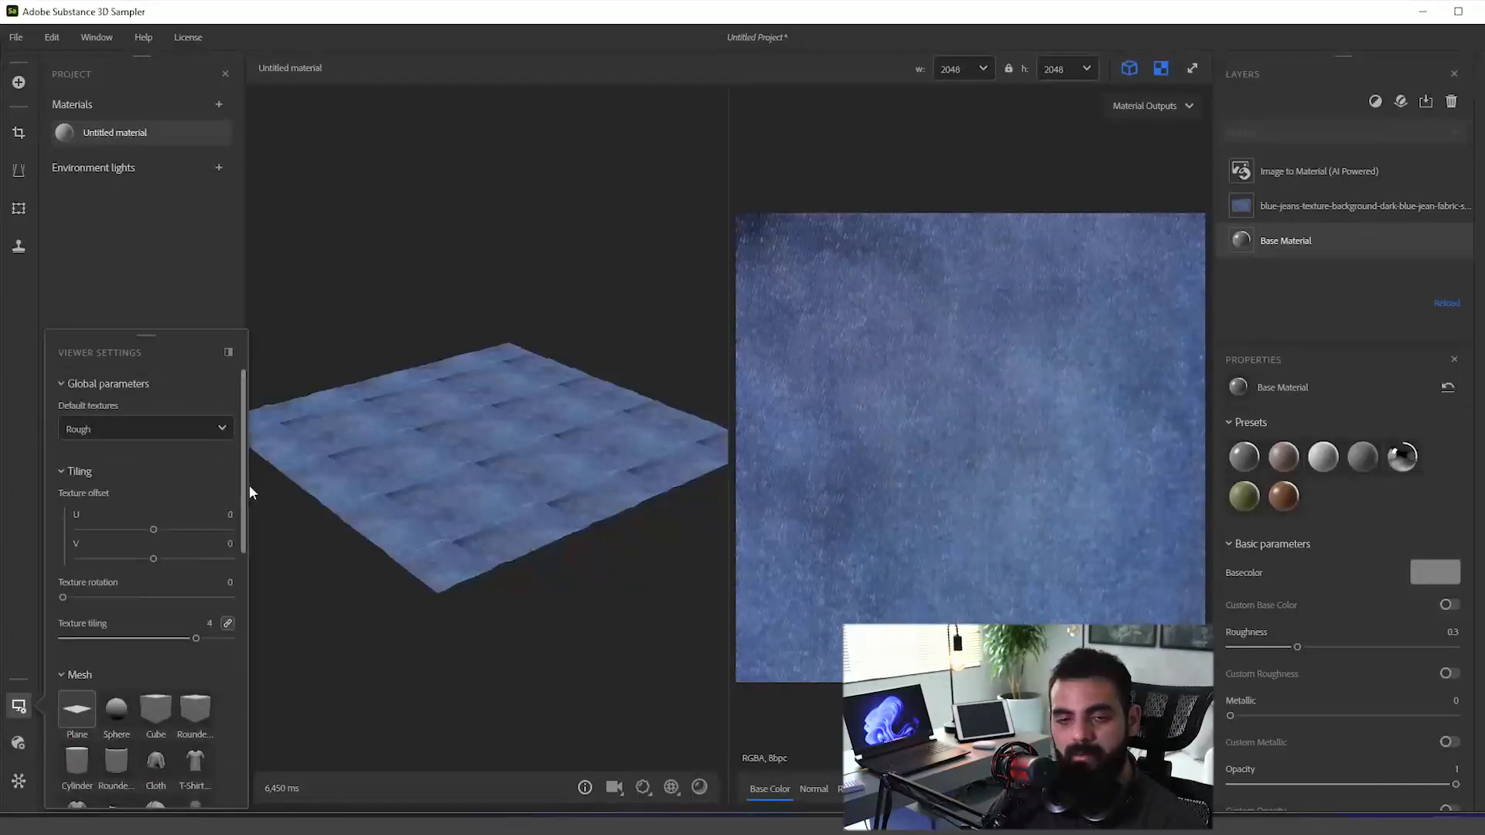
left_click_drag(245, 486, 209, 403)
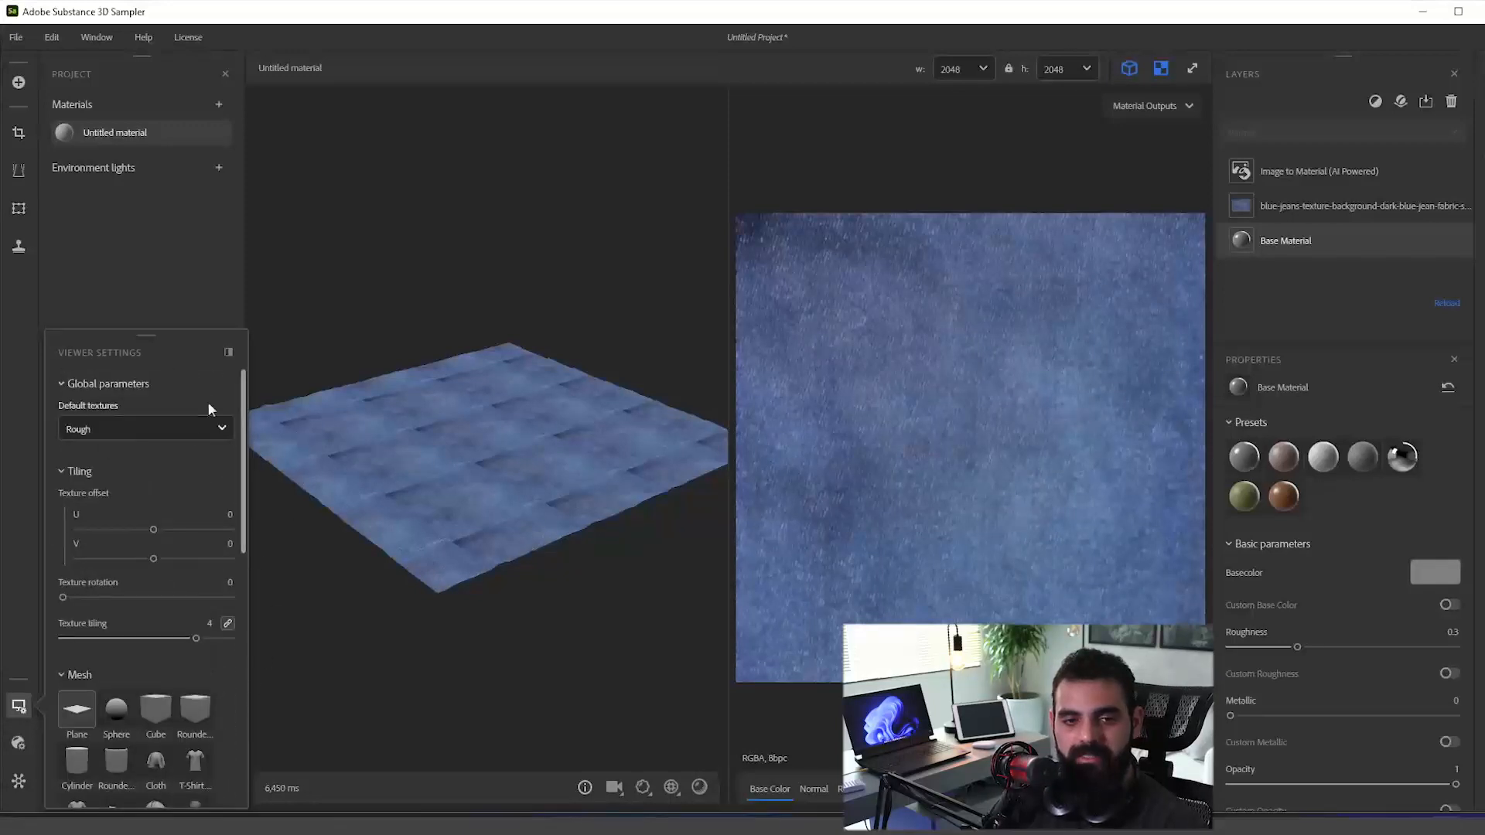
Step: Reduce the shader's Height Scale to 0.02 while viewing the fabric relief on the plane up close
left_click(18, 743)
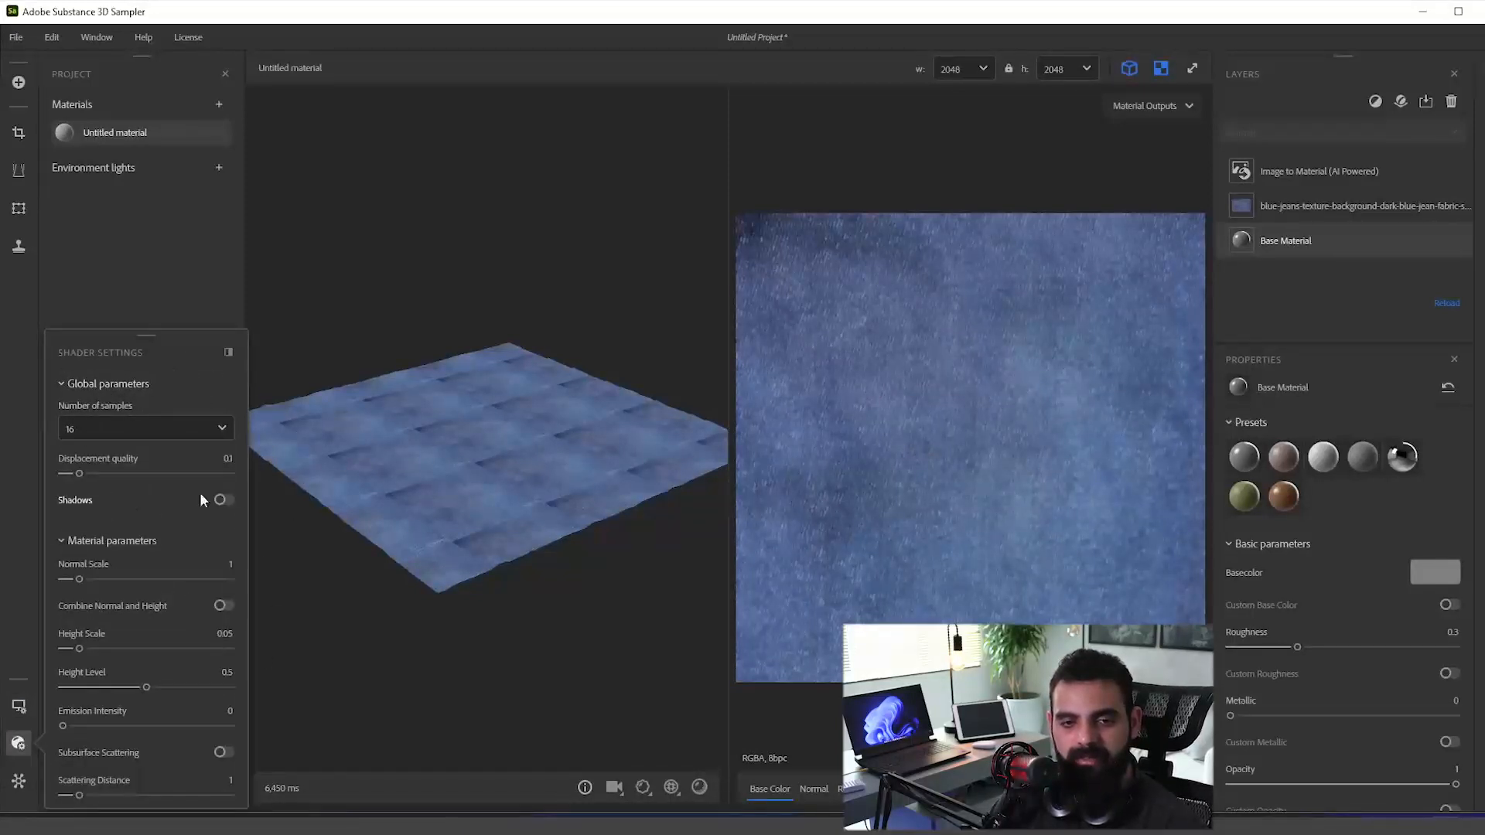
left_click_drag(586, 451, 562, 536)
scroll(551, 541, "up", 2)
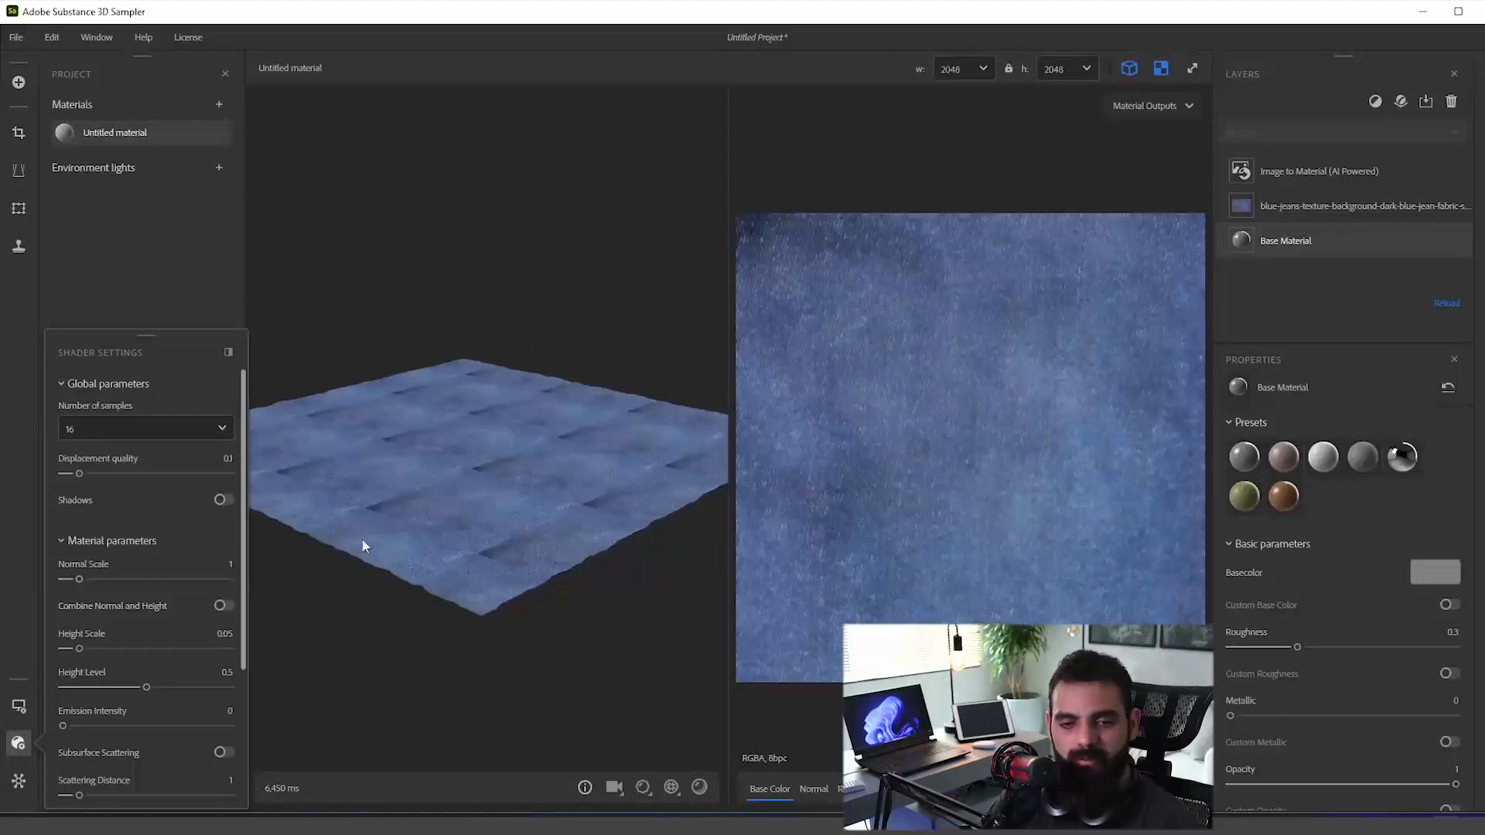
left_click_drag(362, 540, 517, 553)
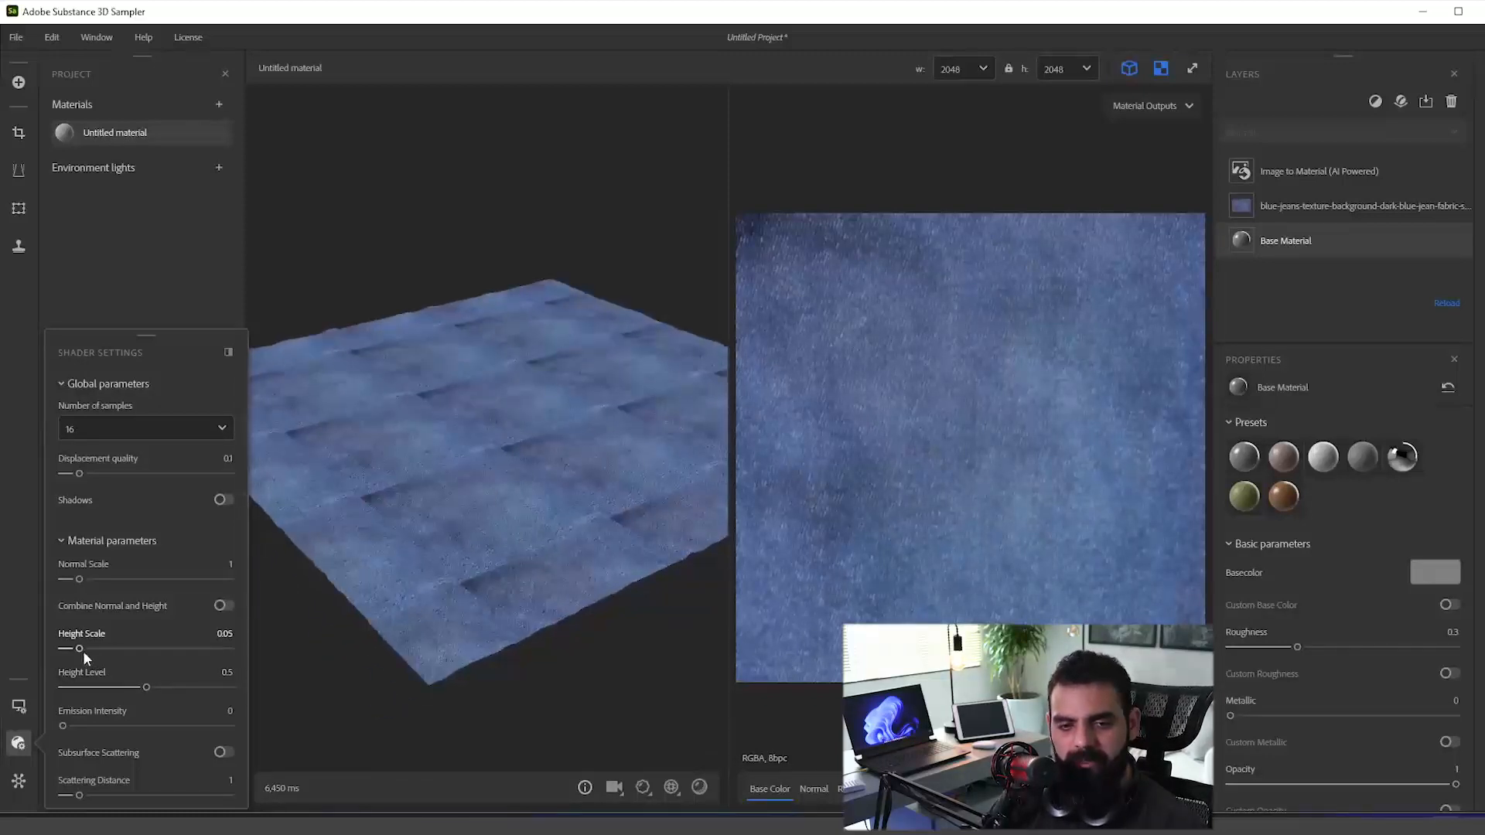
left_click_drag(415, 544, 348, 588)
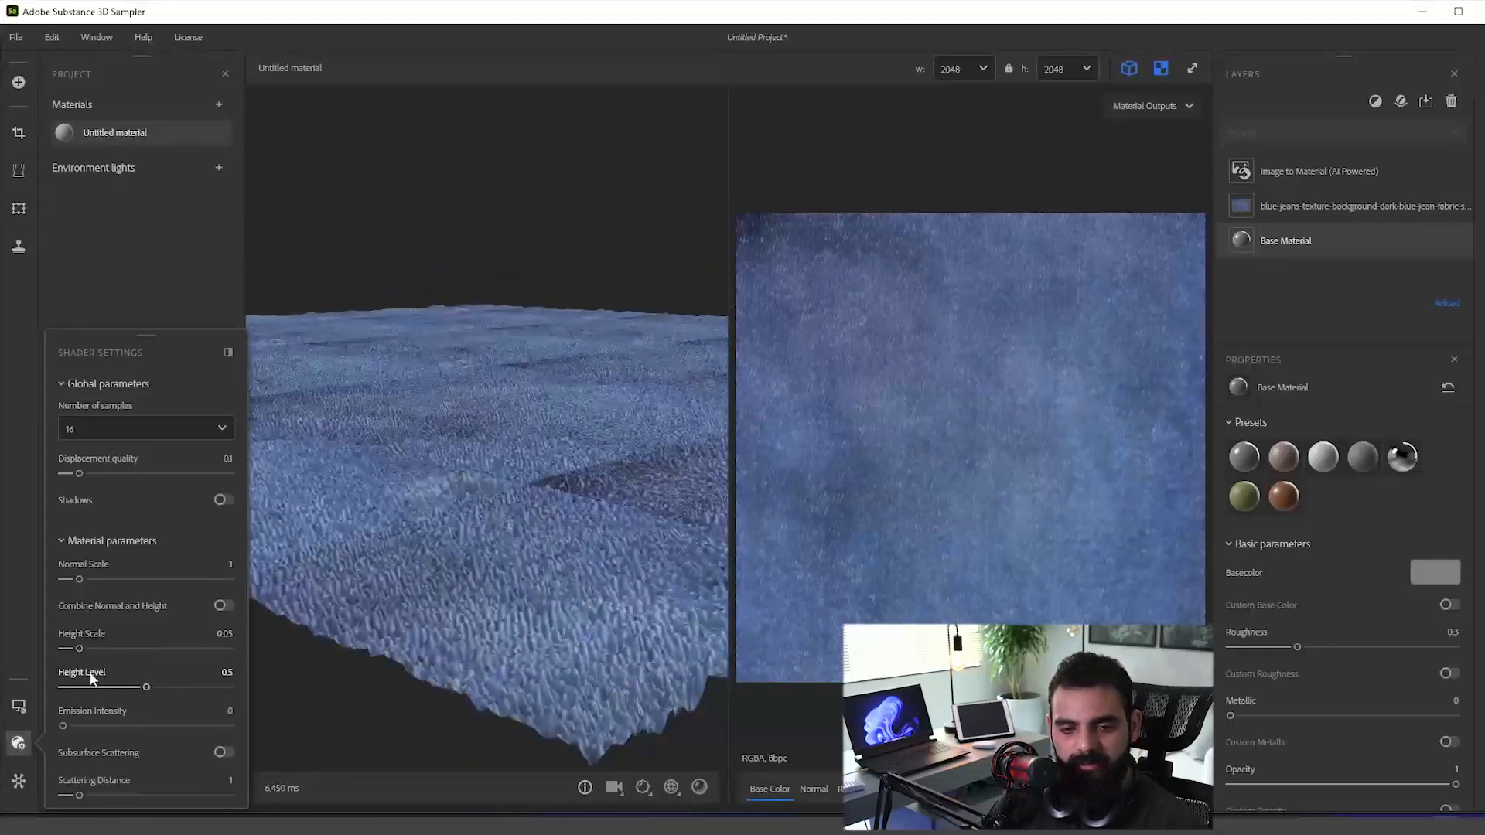
left_click_drag(75, 648, 71, 648)
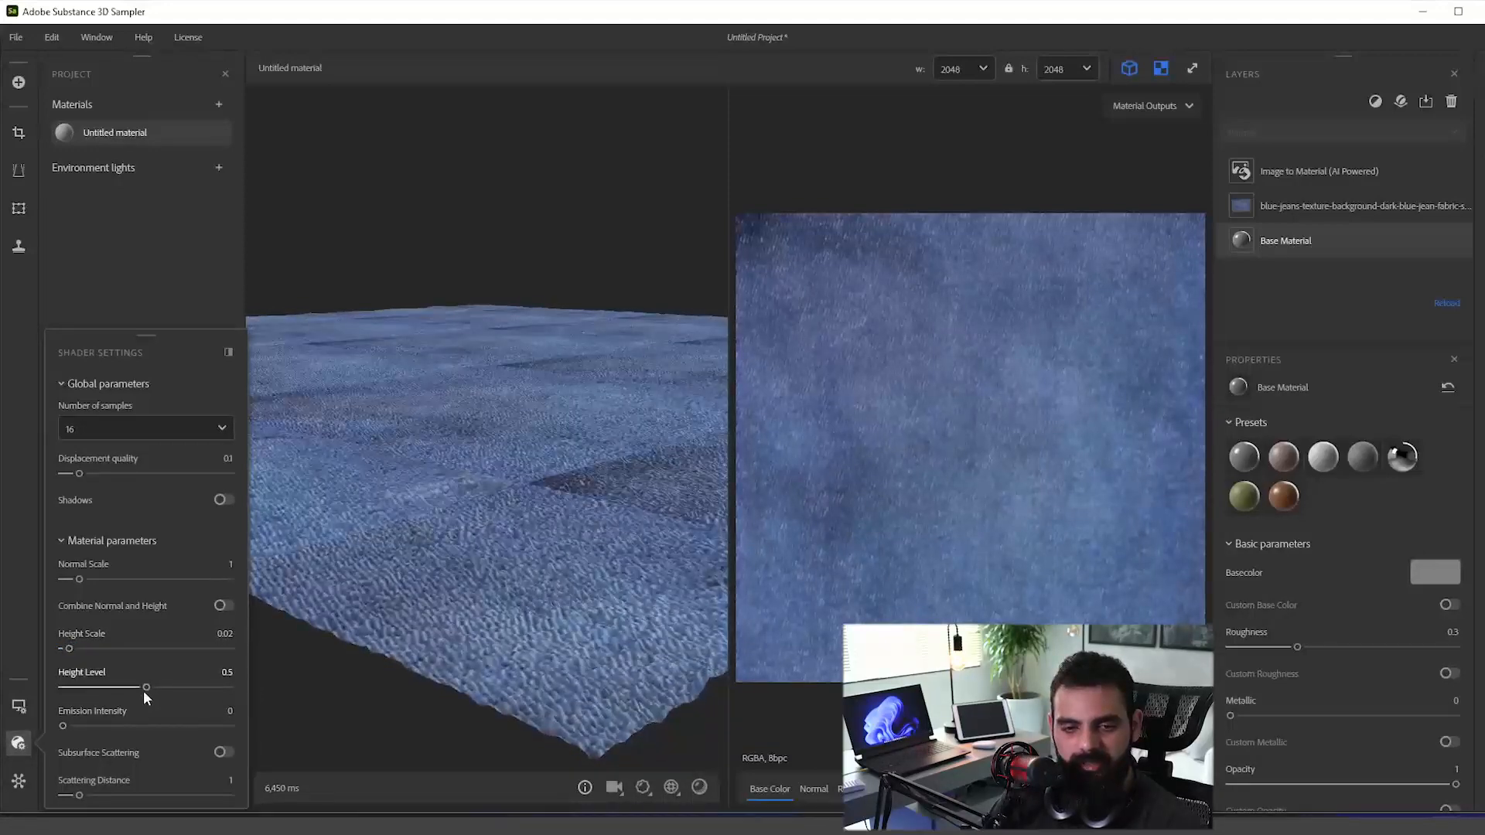
Step: Set the shader's Height Level to 0 and look through the remaining shader parameters
mouse_move(143, 689)
left_mouse_down()
mouse_move(109, 686)
mouse_move(155, 690)
mouse_move(126, 687)
left_mouse_up()
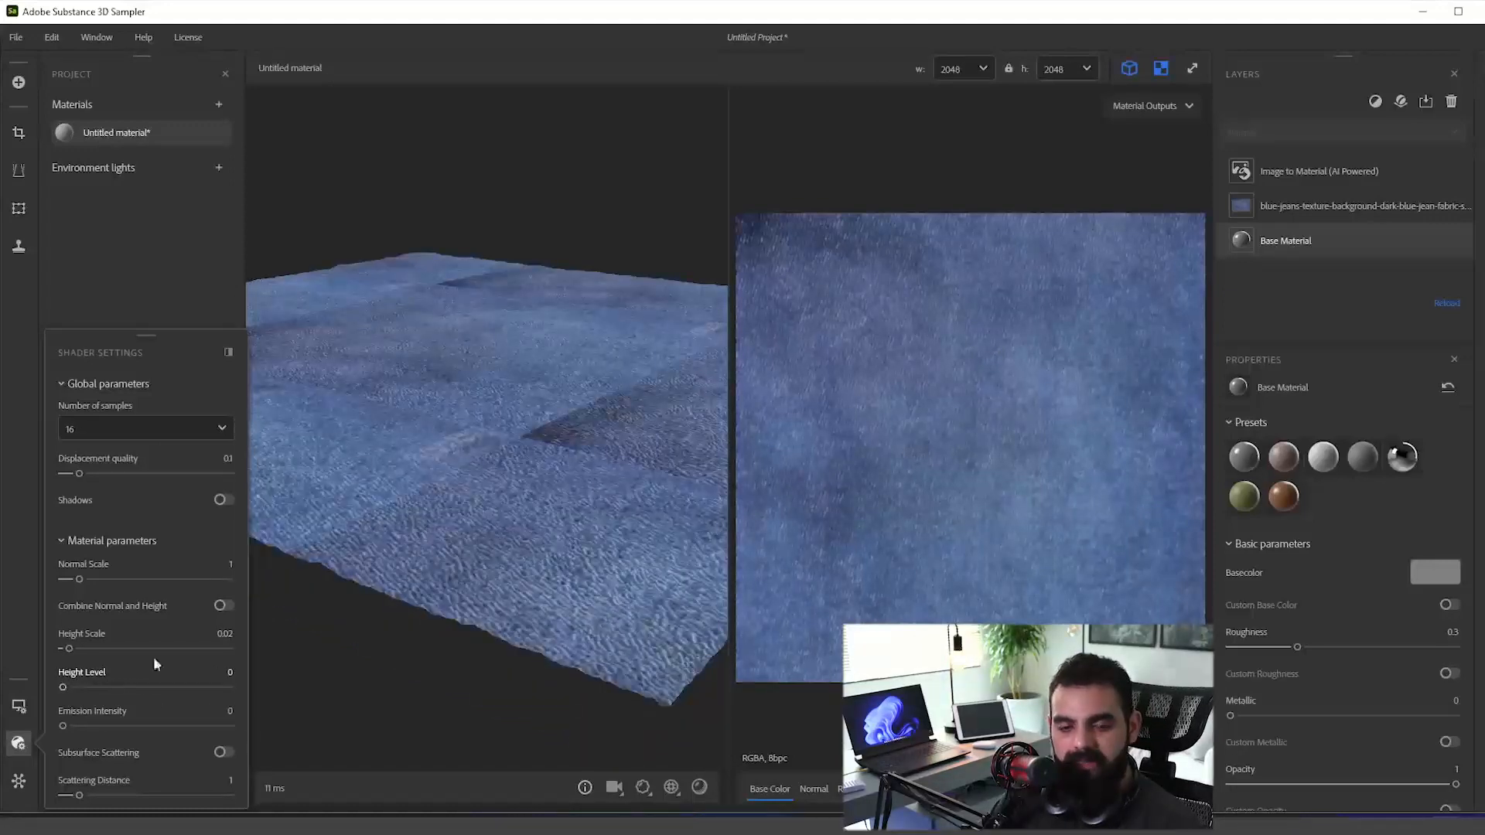
left_click(68, 687)
left_click_drag(70, 687, 58, 684)
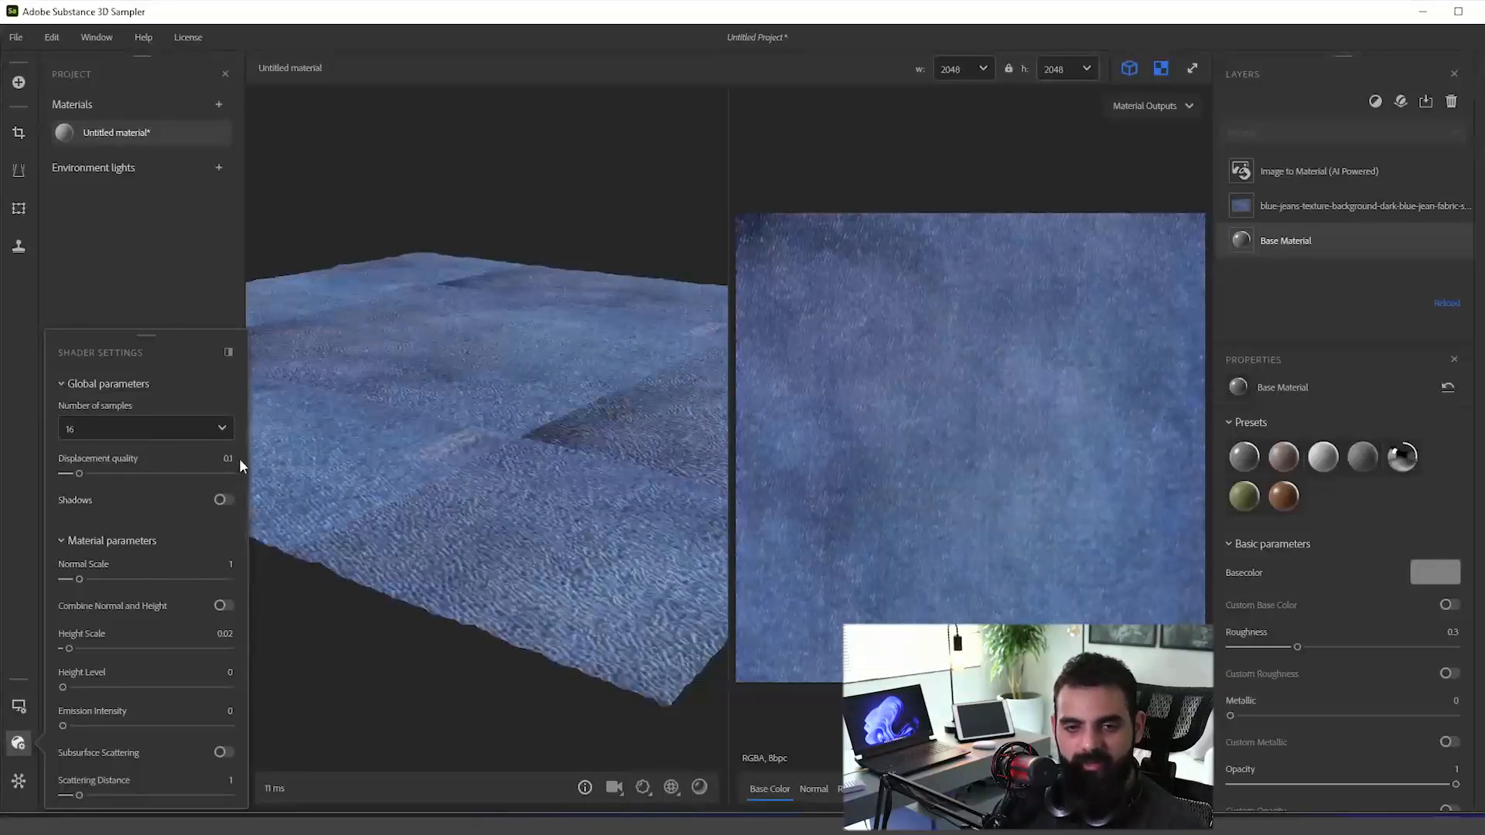
left_click_drag(243, 468, 252, 636)
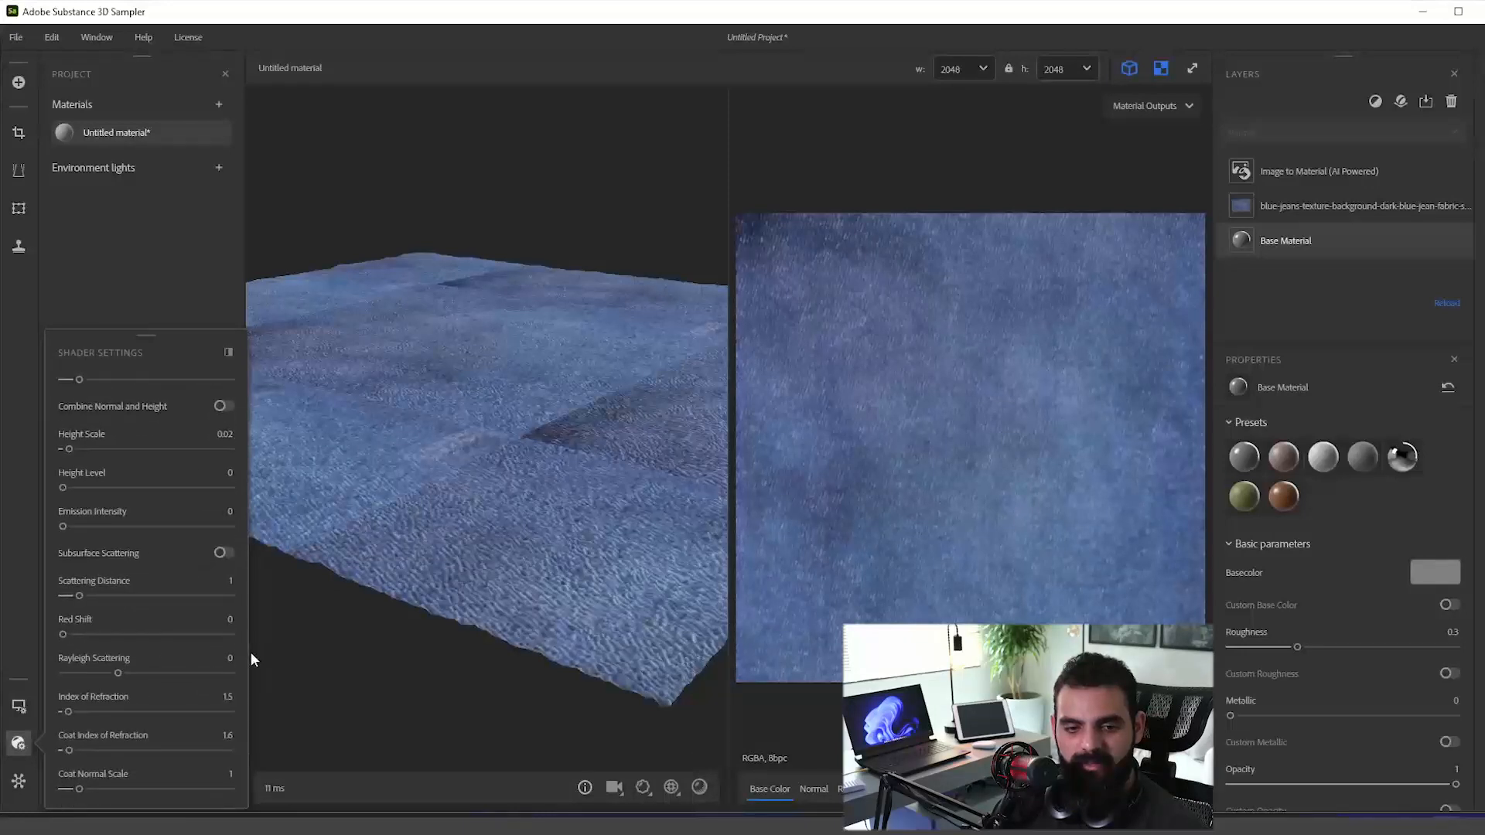
scroll(155, 424, "up", 3)
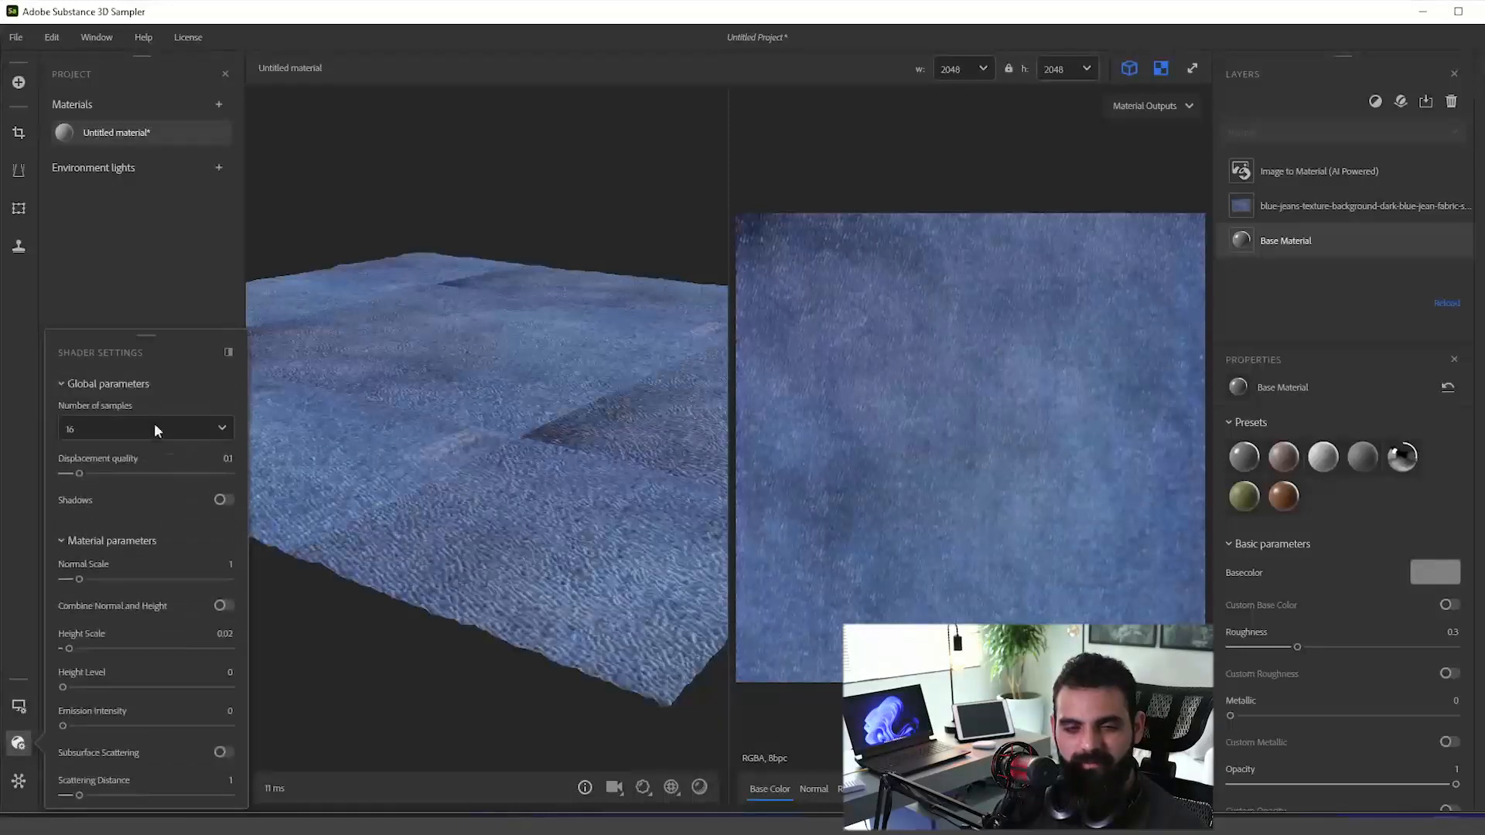
Step: Open the channel settings and try toggling the computation of the Height and Opacity channels
left_click(20, 783)
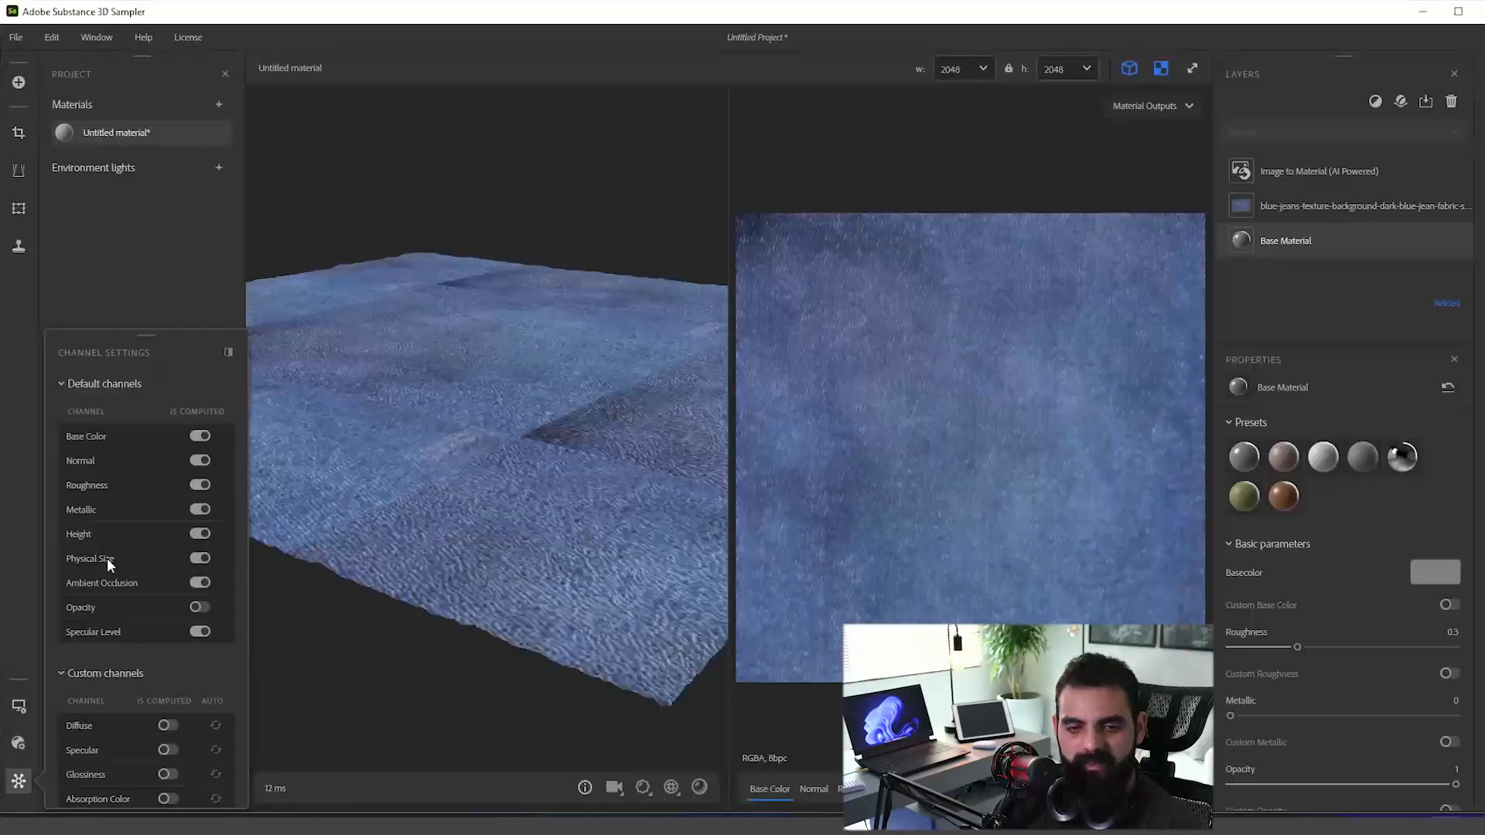
left_click(203, 535)
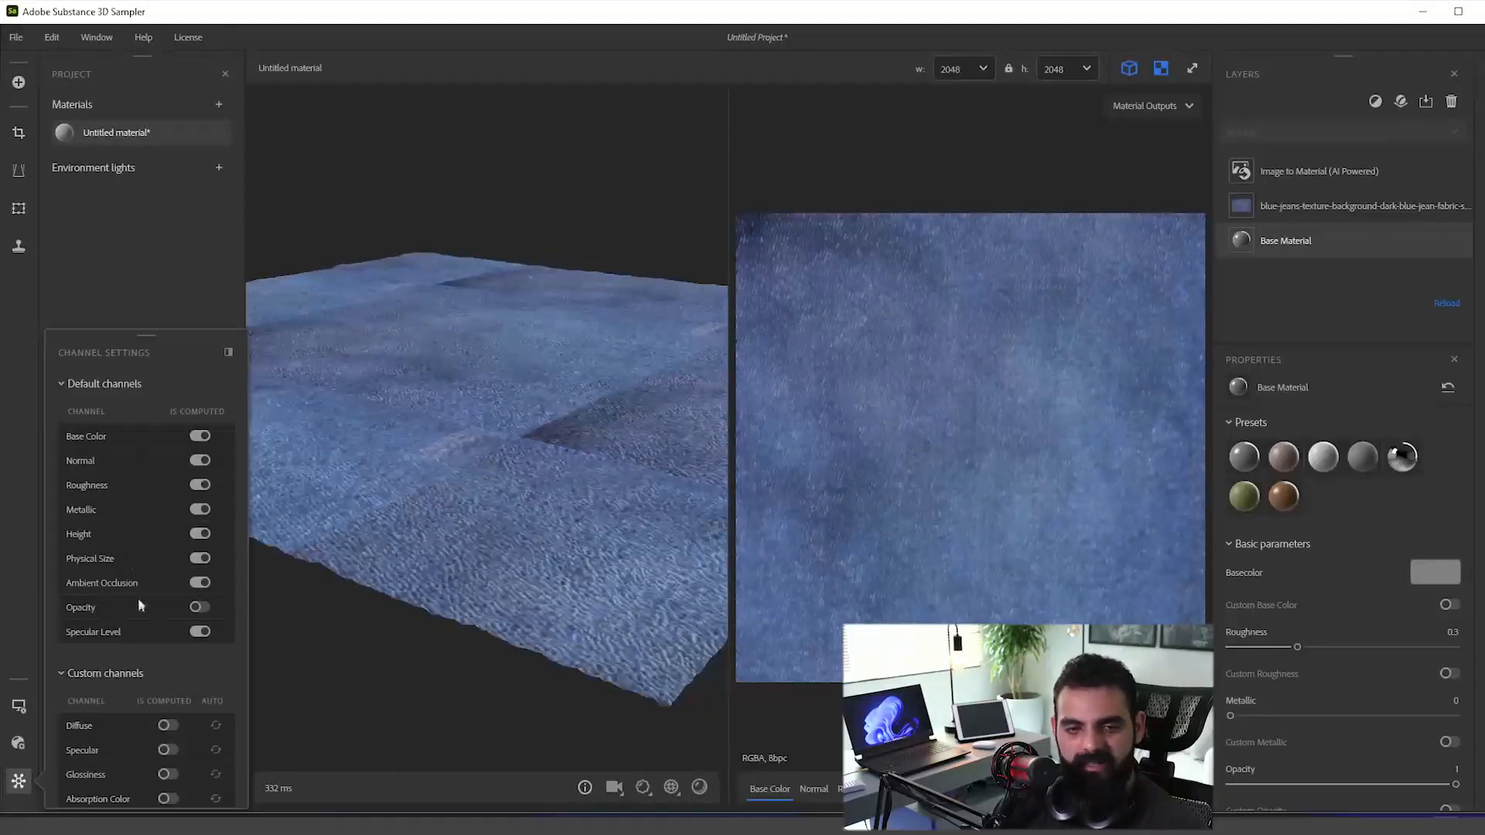
left_click(209, 609)
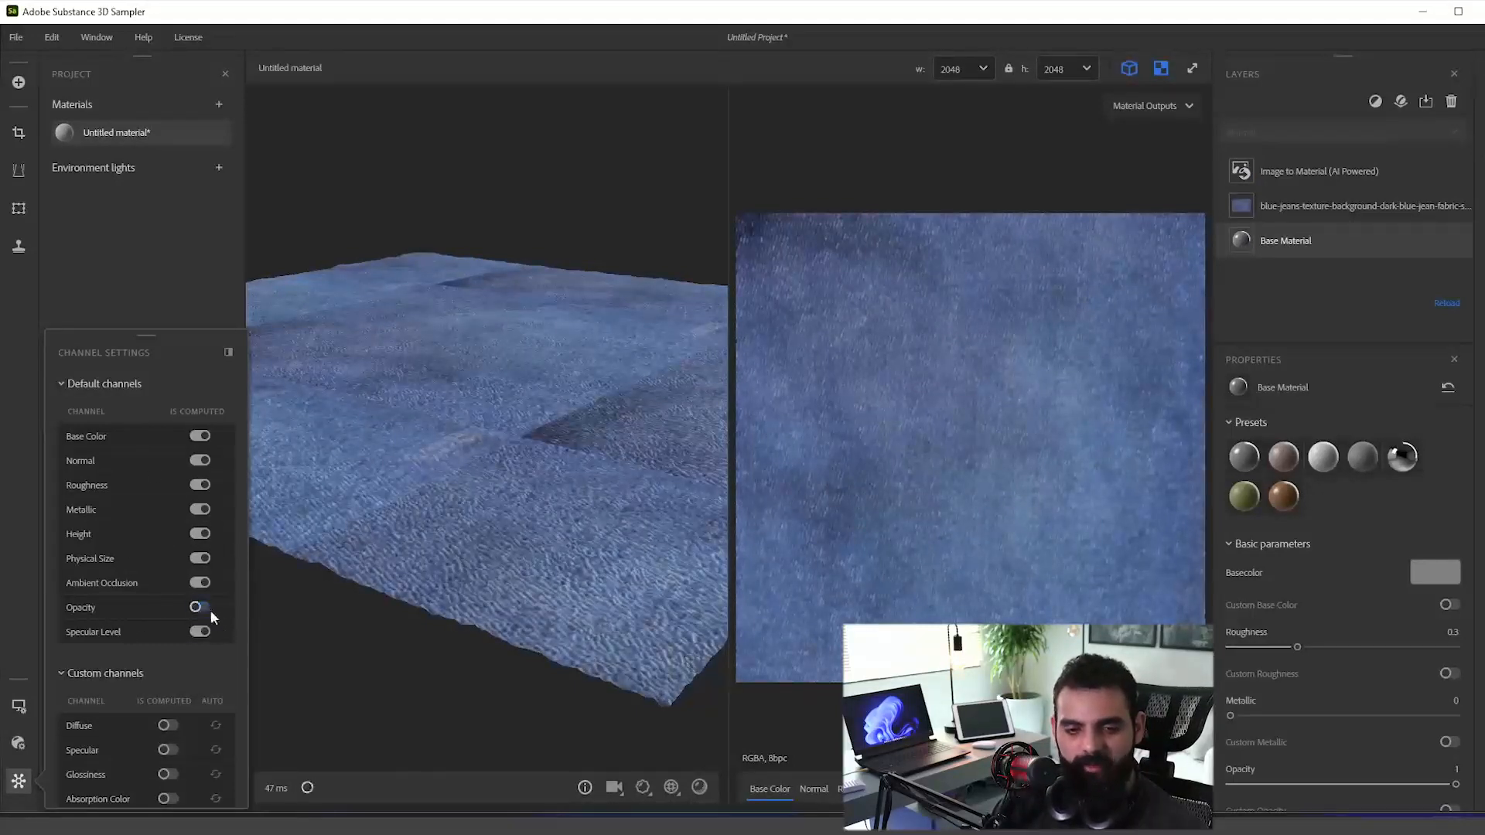
Step: Look through the custom channels and inspect a grayscale output map in the 2D view before returning to Base Color
left_click_drag(249, 593, 237, 754)
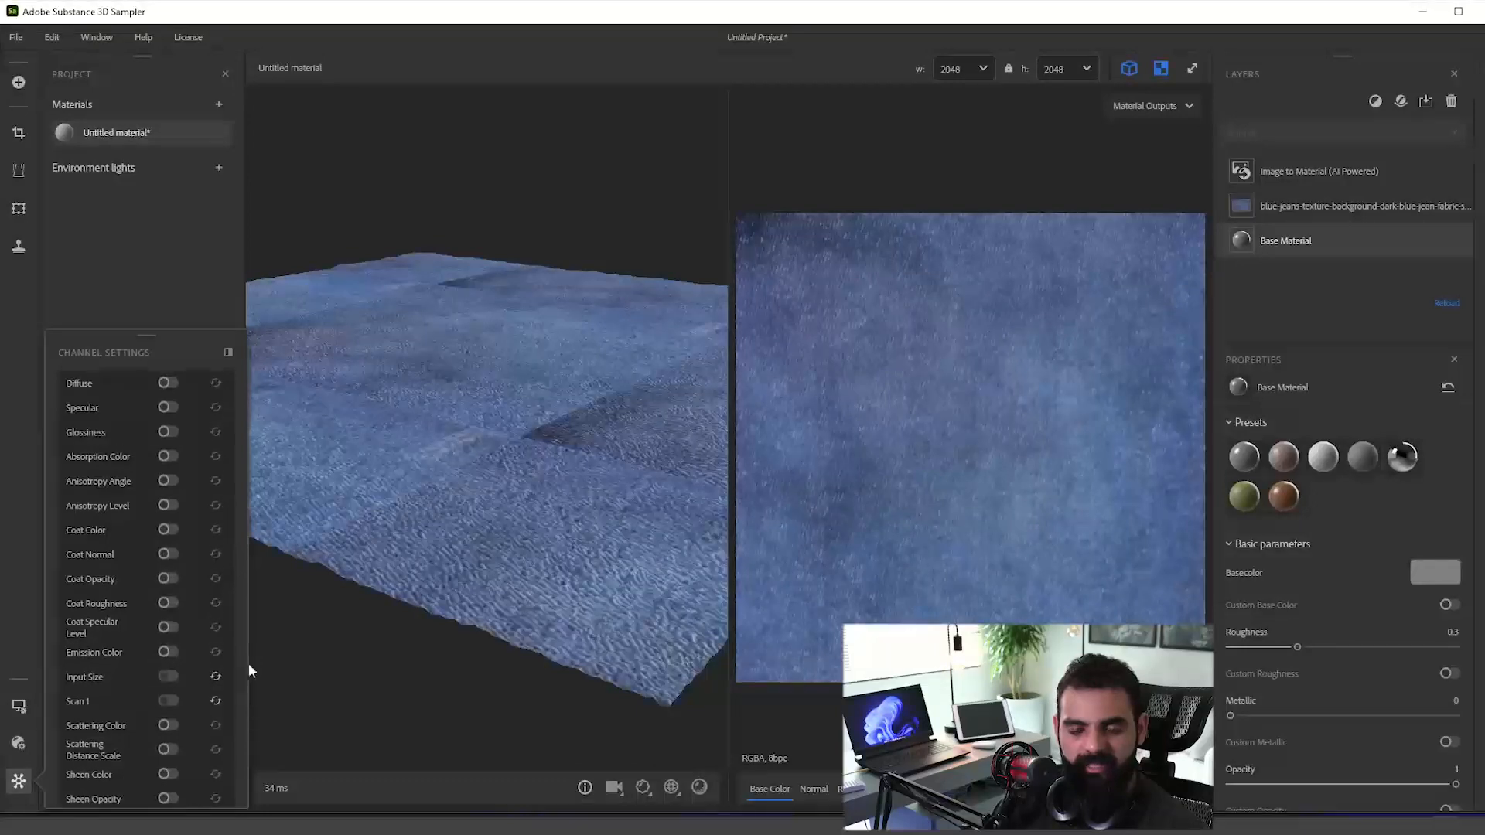
left_click_drag(248, 670, 255, 439)
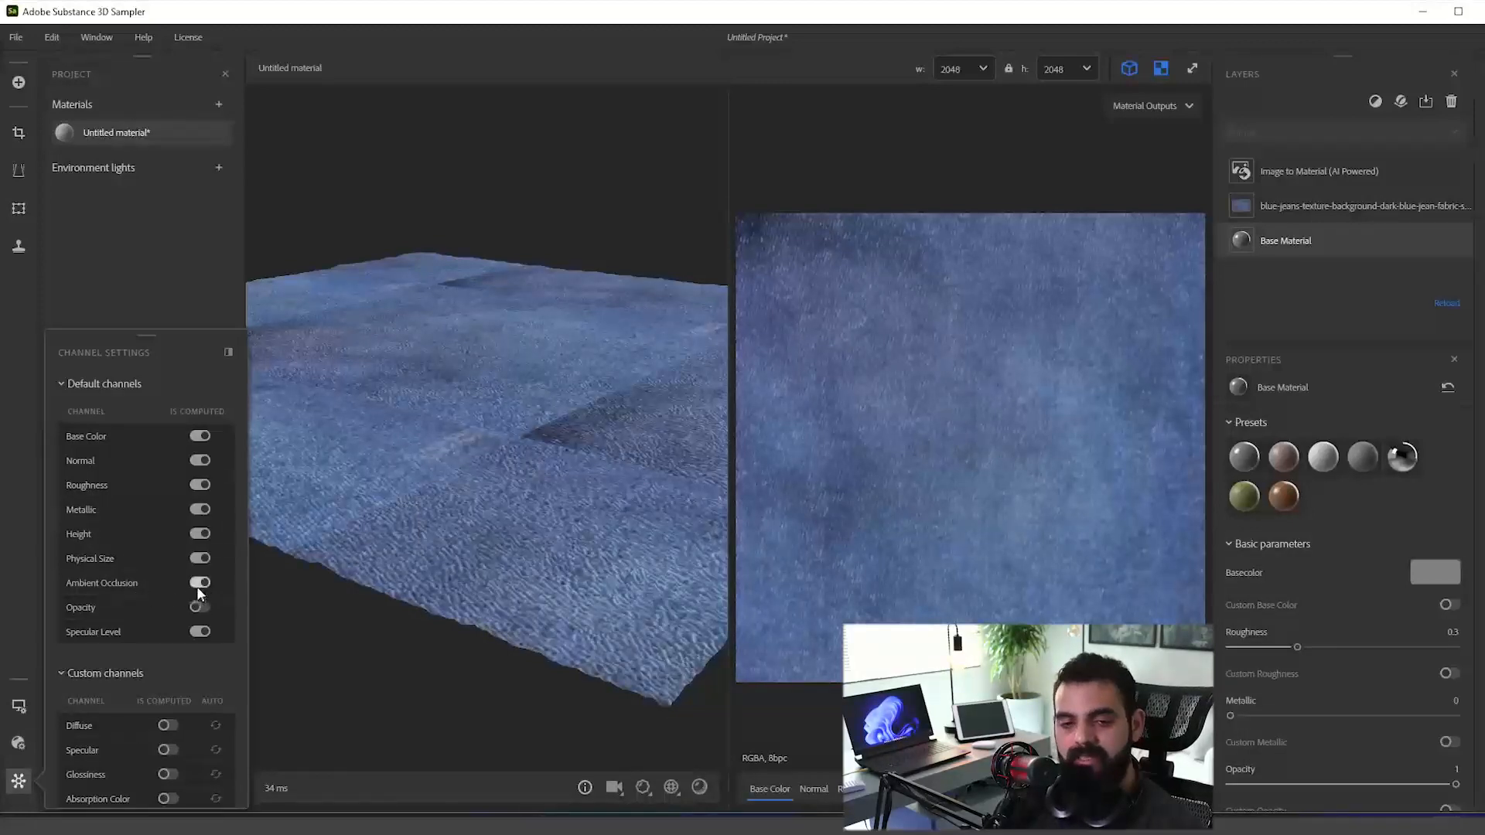
left_click(860, 789)
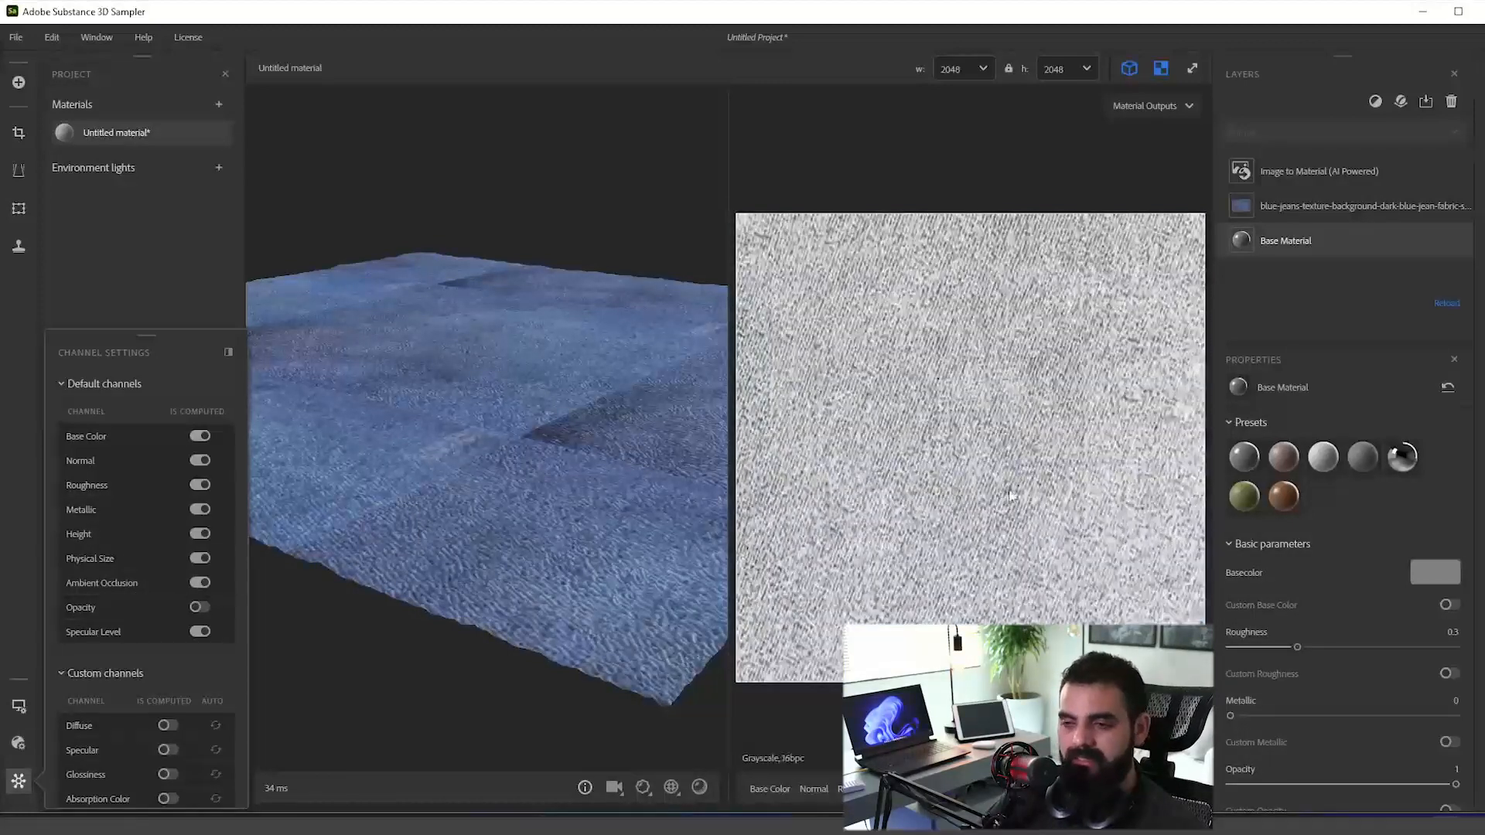
left_click_drag(973, 496, 1099, 543)
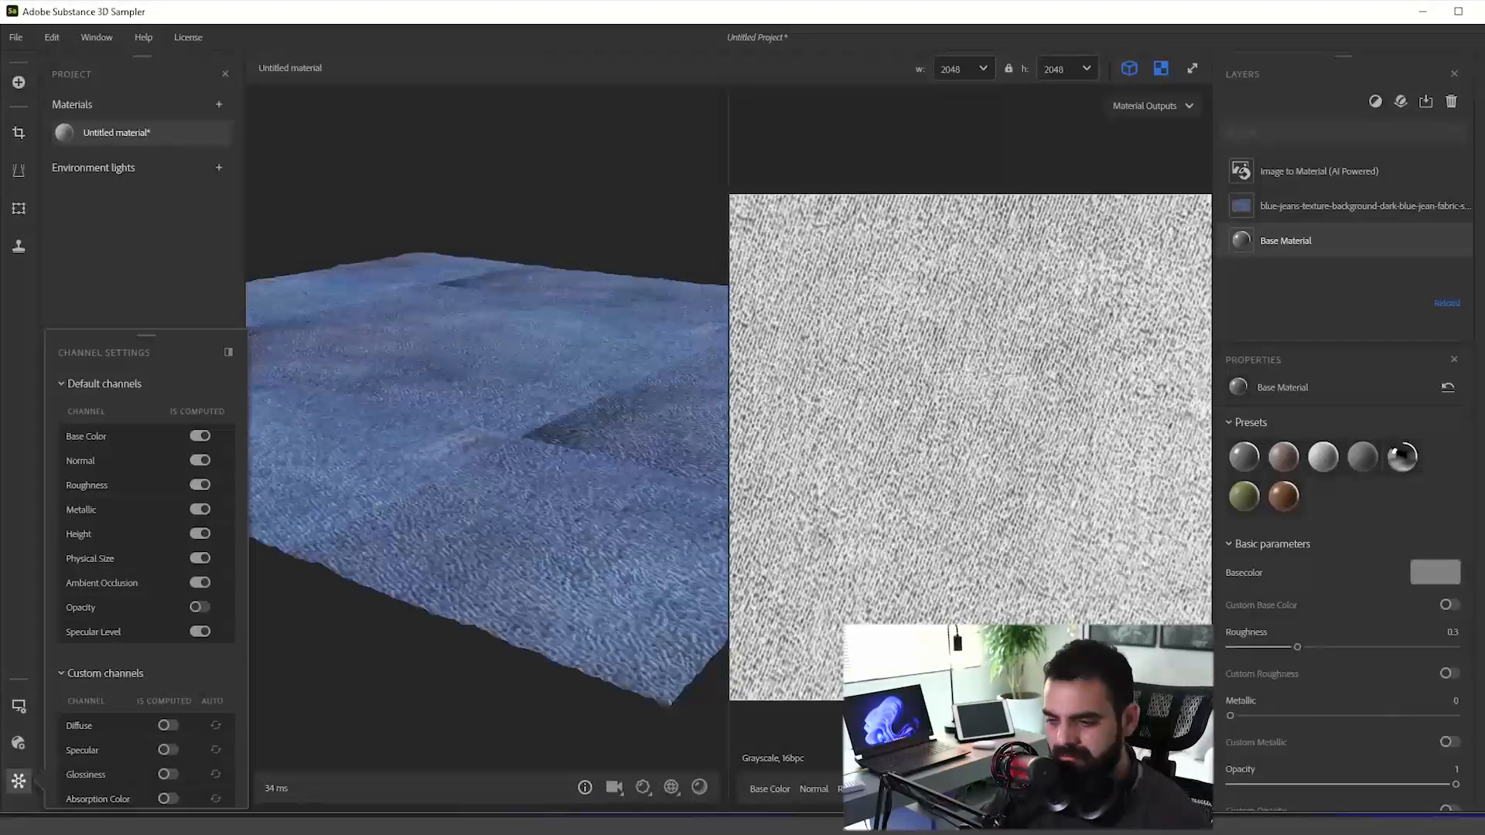
left_click(769, 789)
left_click_drag(550, 443, 434, 405)
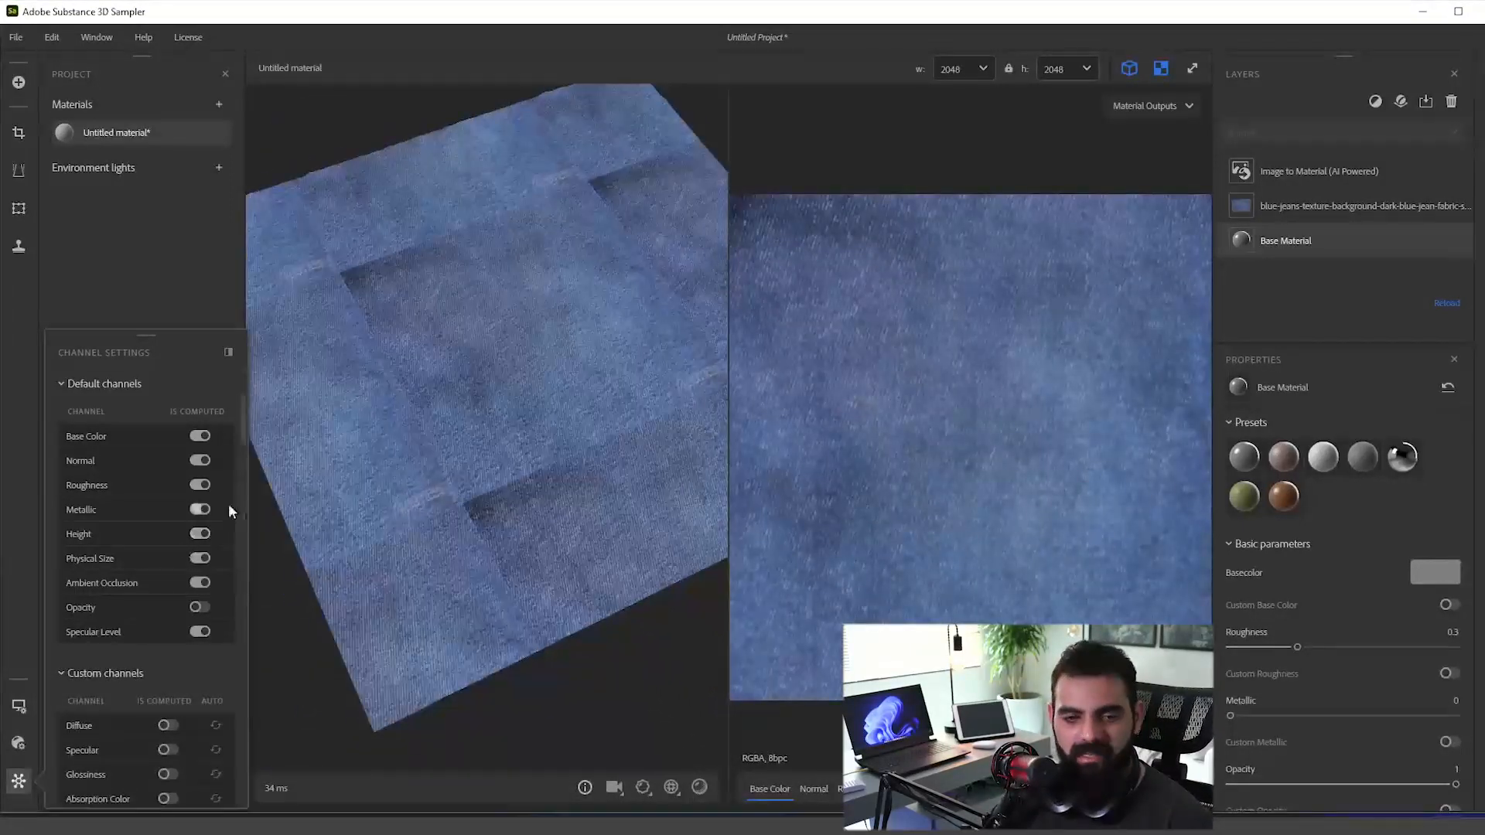
Step: Set the texture tiling to 4 in the viewer settings and view the repeating pattern on the plane
left_click(20, 708)
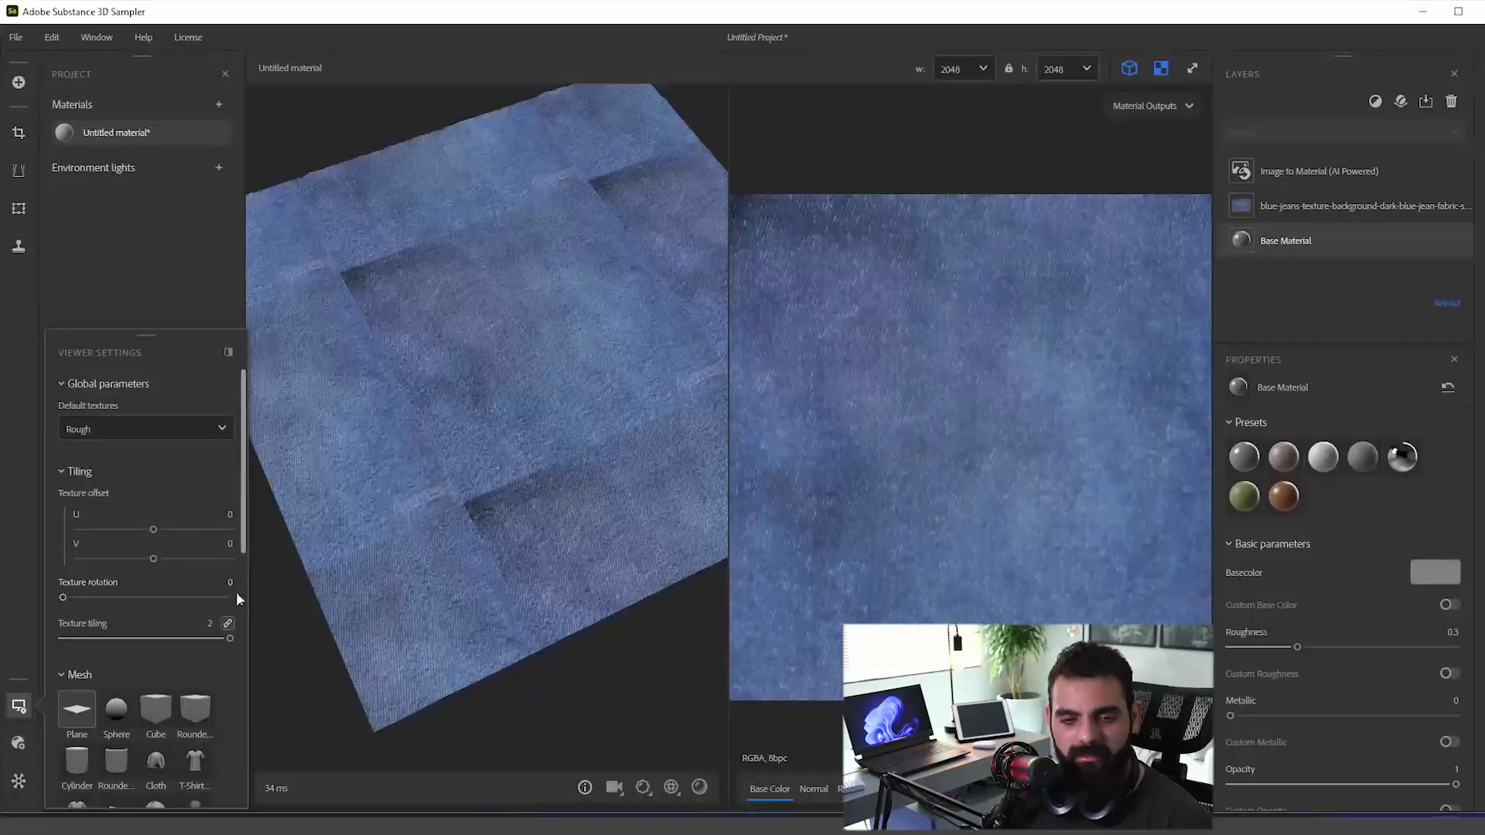
type("4")
key("Return")
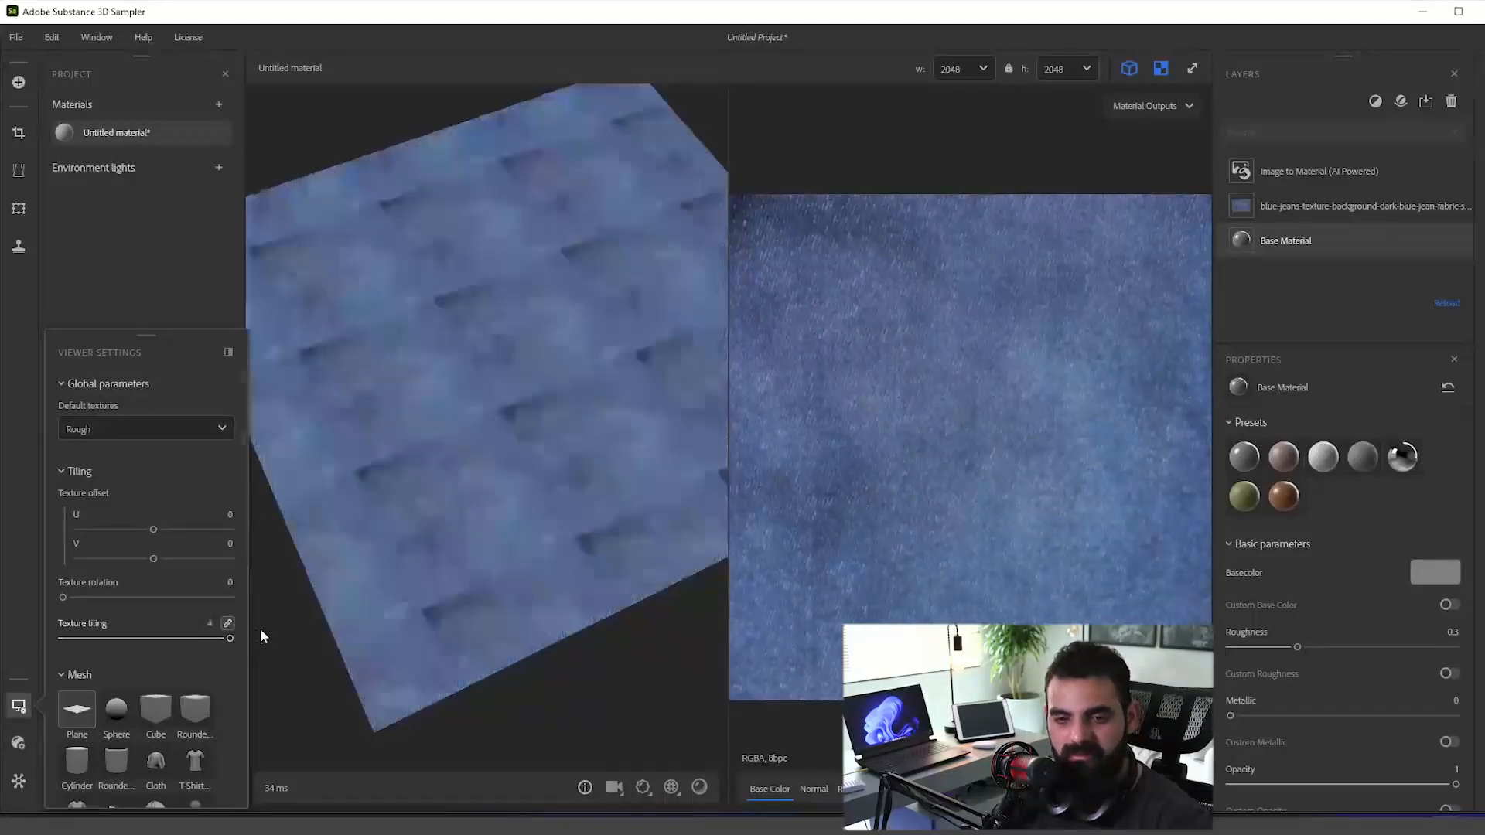
left_click_drag(551, 485, 546, 567)
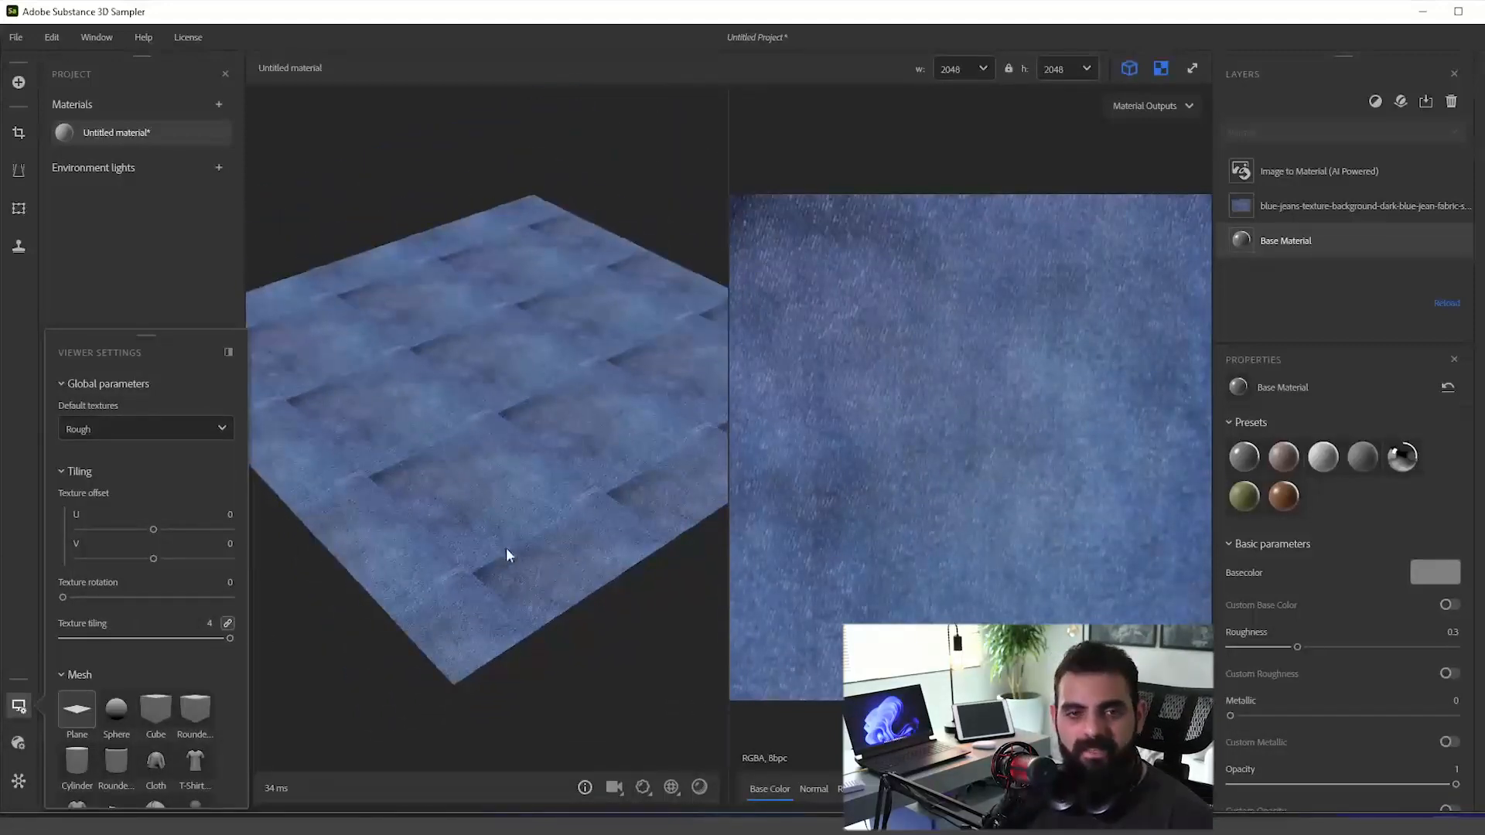
left_click_drag(476, 529, 517, 497)
Step: Compare the tile seams on the plane with the edges of the base color texture in the 2D view
scroll(1037, 439, "down", 3)
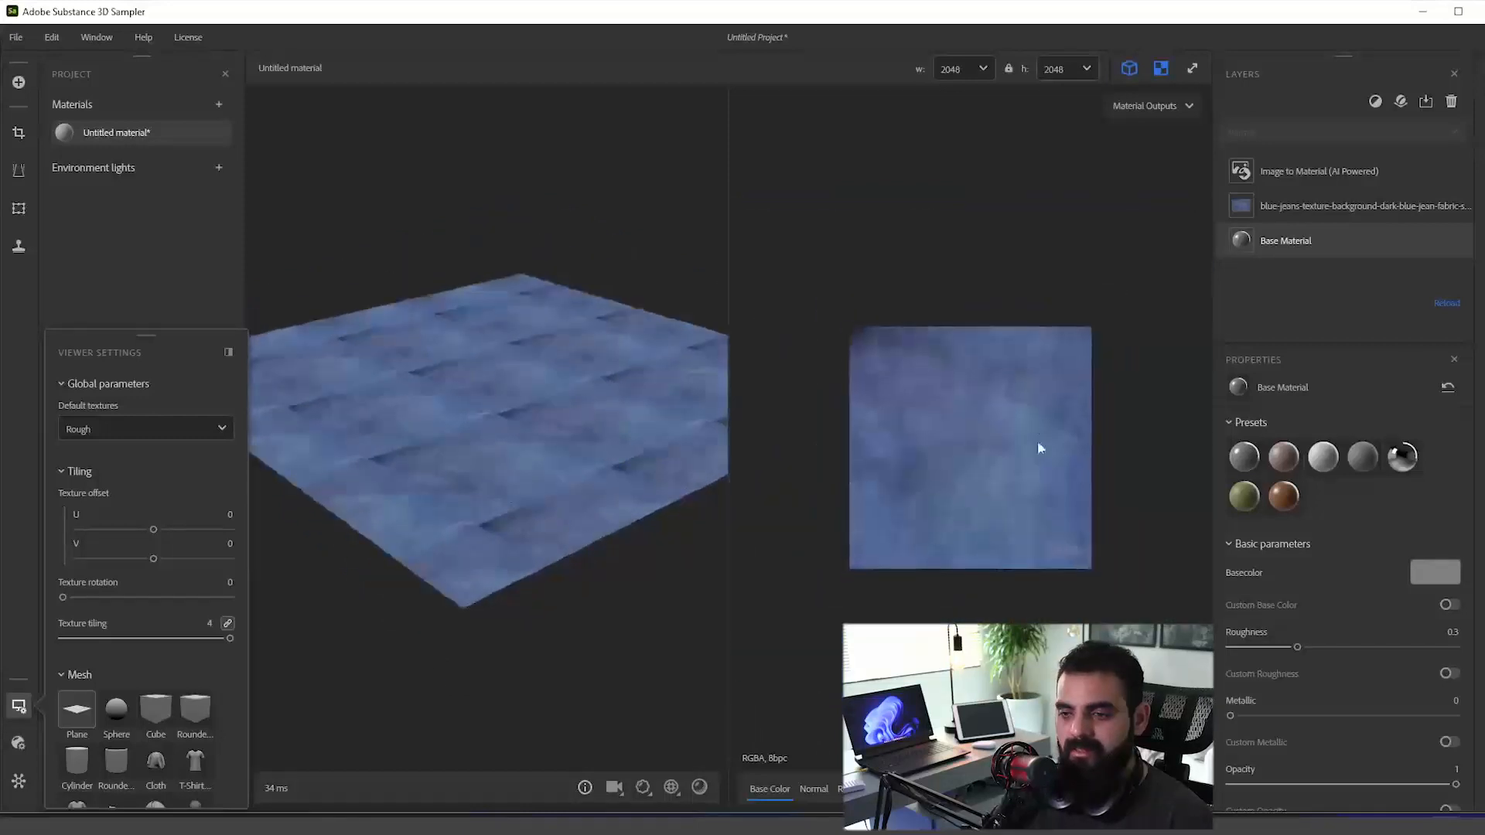
scroll(1022, 506, "up", 3)
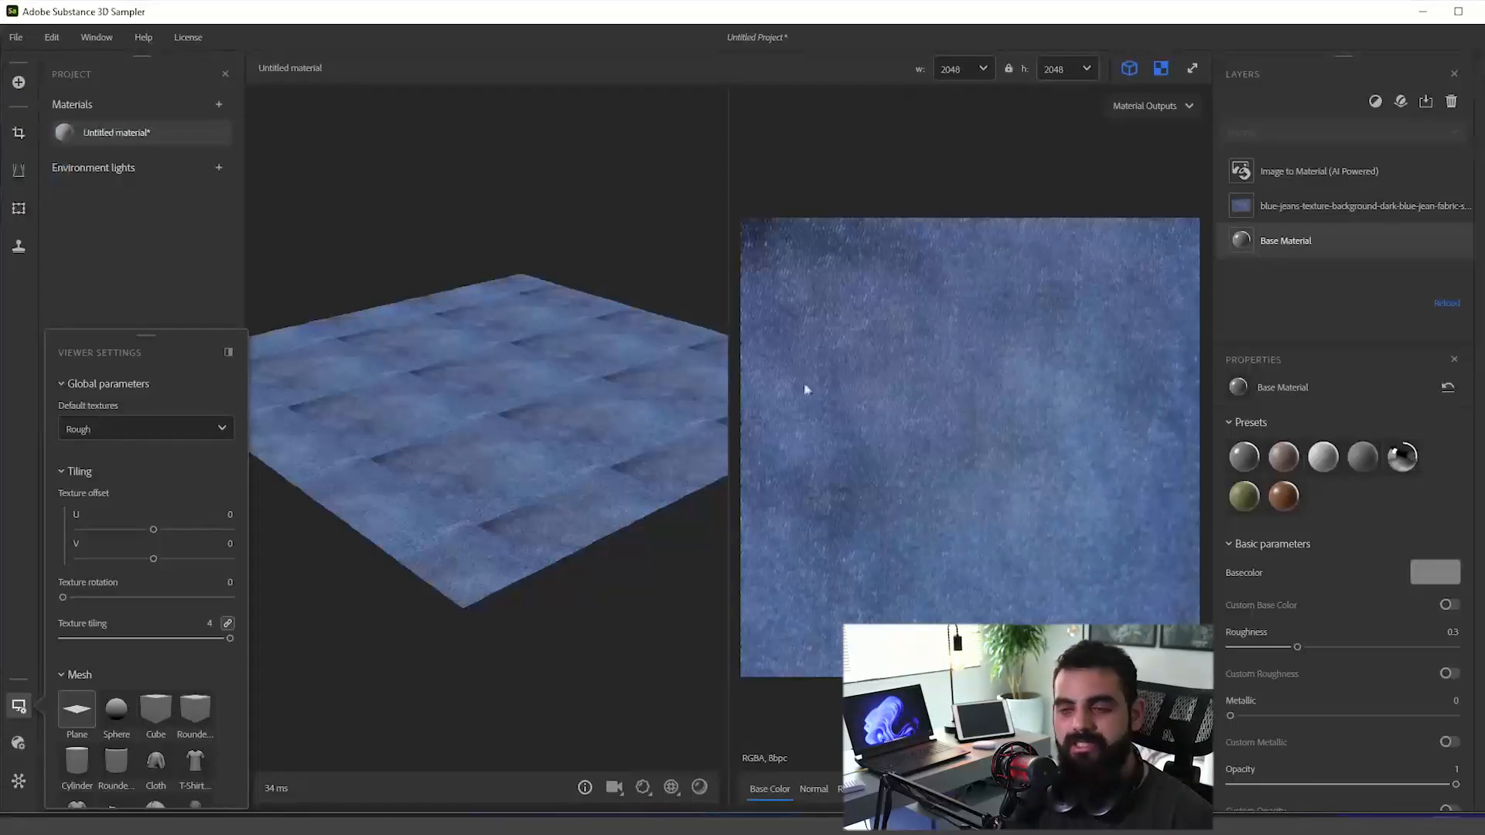
scroll(848, 417, "down", 2)
scroll(1014, 464, "up", 2)
scroll(577, 464, "up", 2)
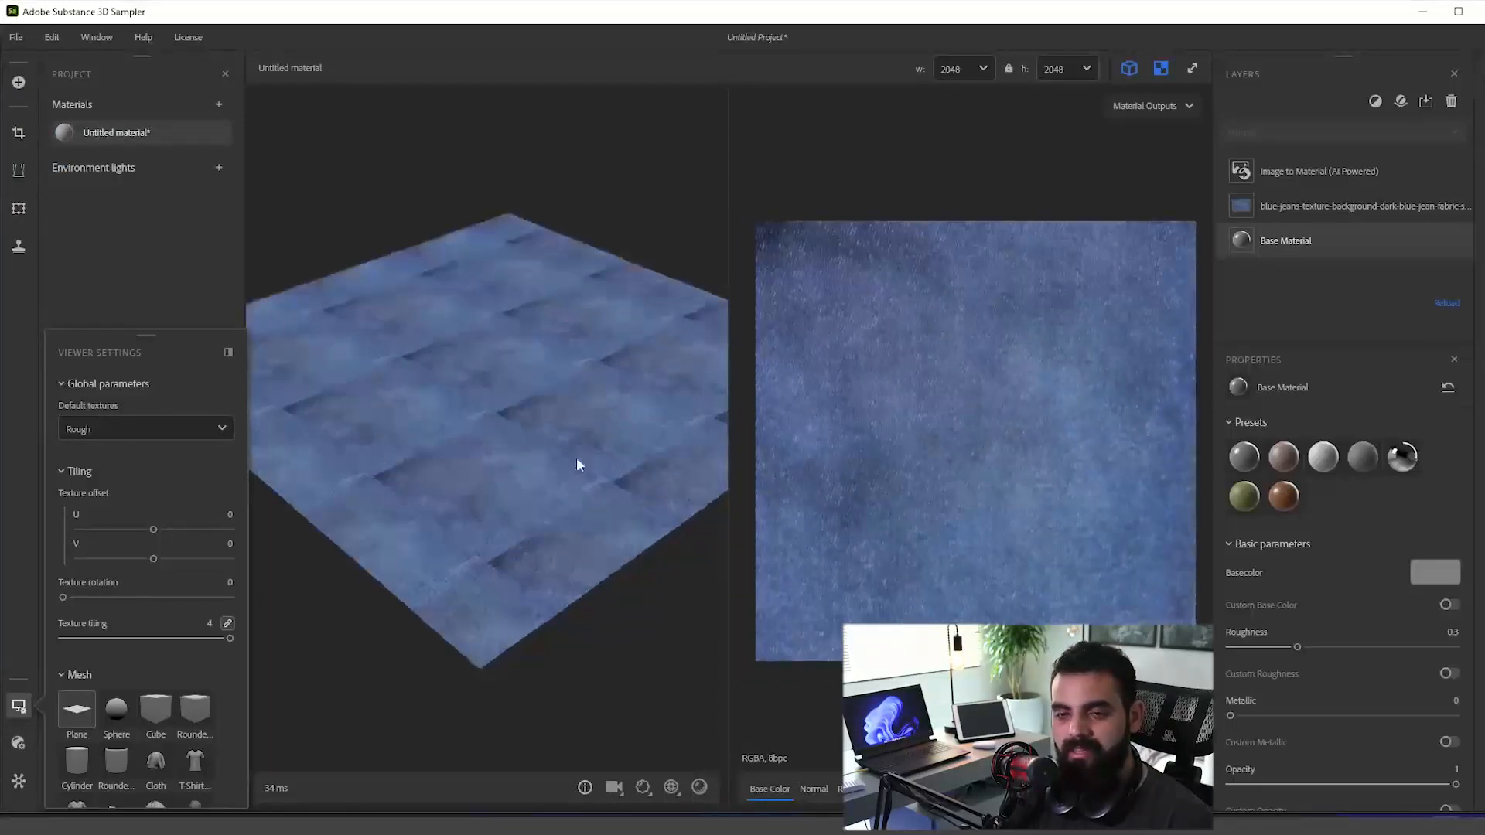
left_click_drag(646, 423, 763, 478)
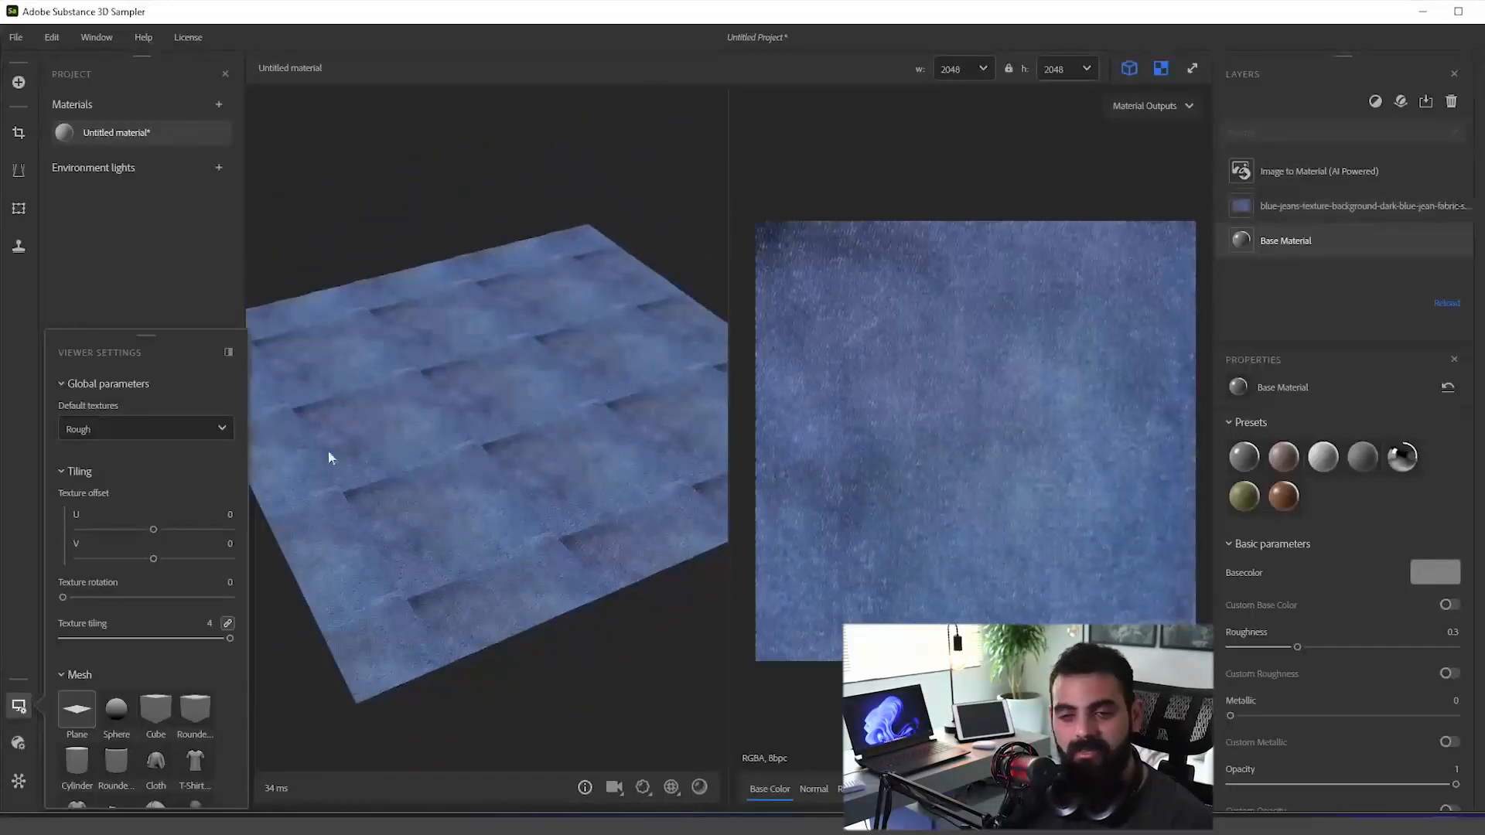
left_click_drag(328, 457, 415, 405)
scroll(787, 239, "down", 1)
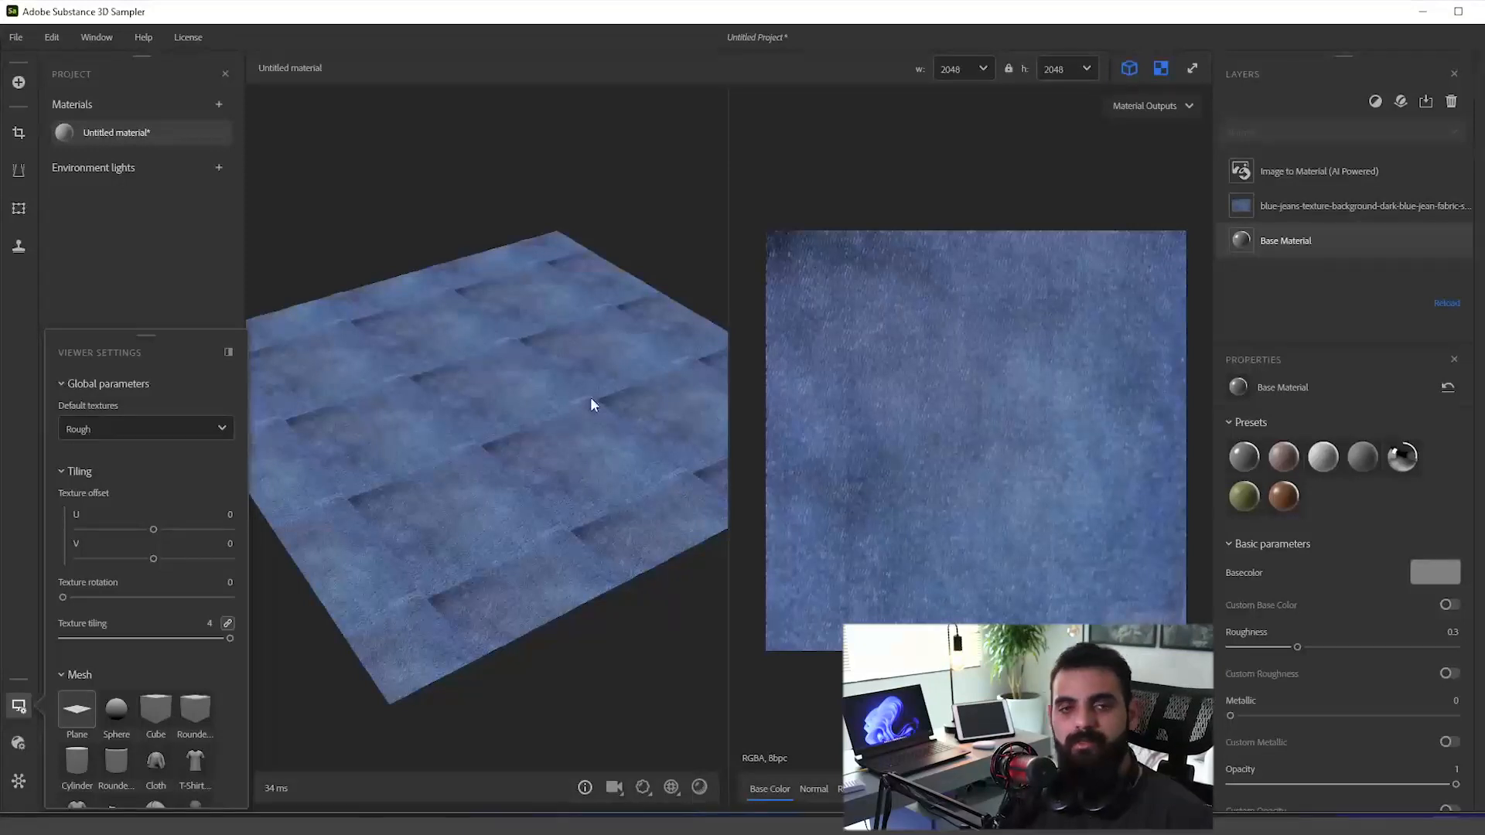
Step: Add a Clone Stamp layer and a Crop layer, and shrink the crop frame inward to exclude the texture's dark outer edges
left_click(20, 247)
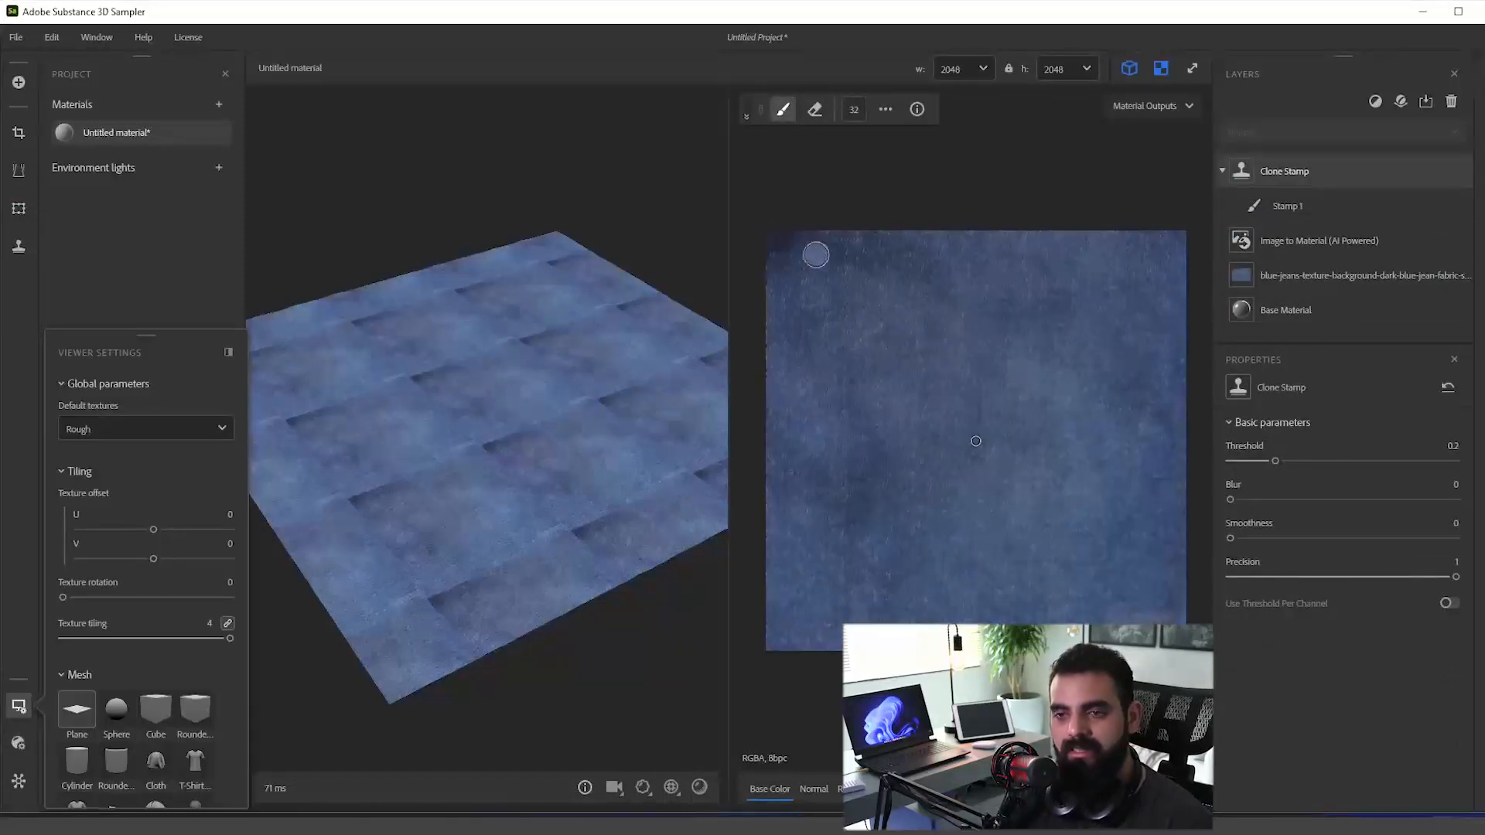
left_click(19, 134)
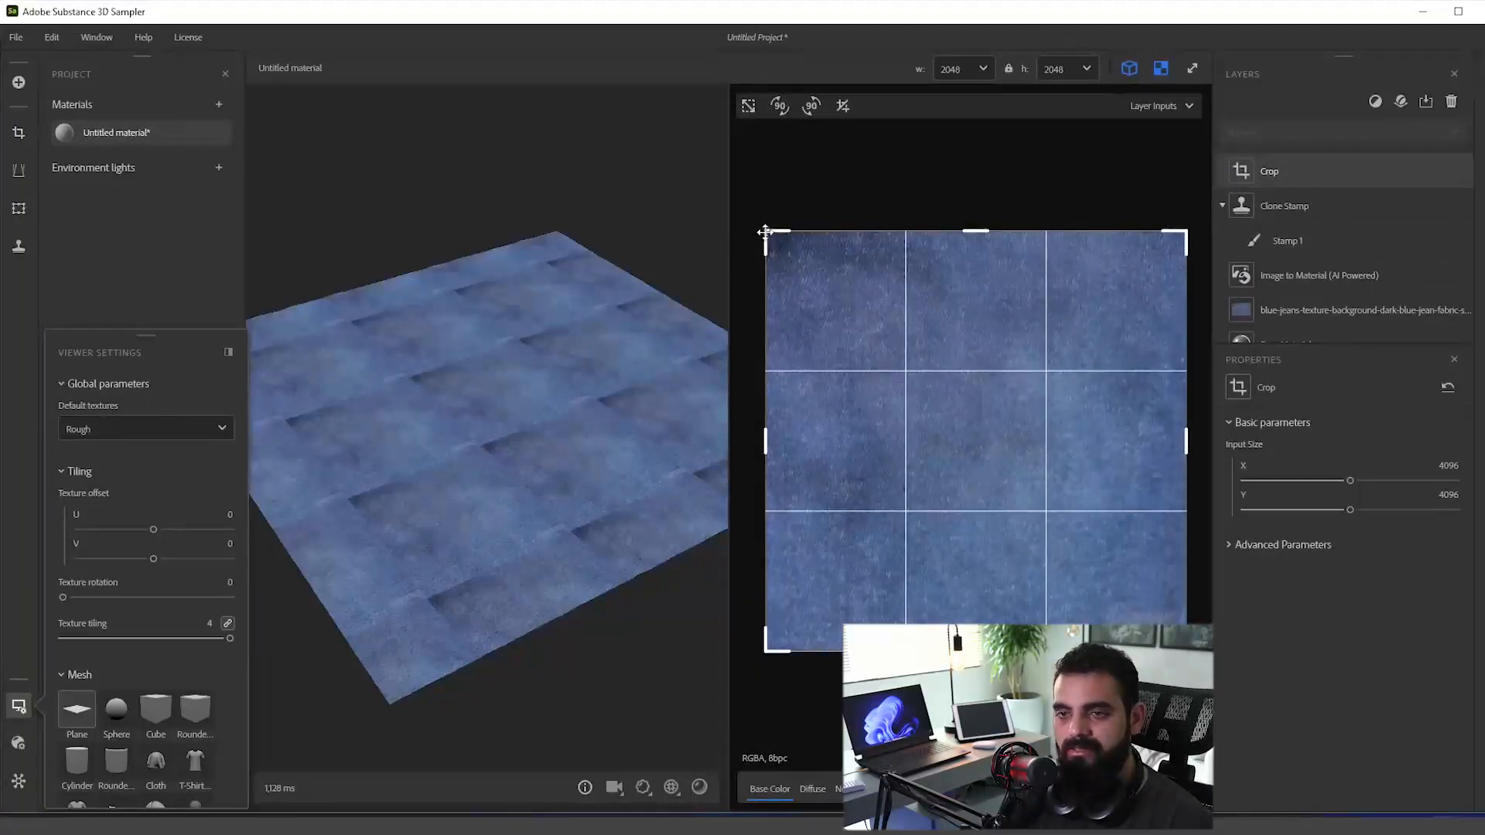
left_click_drag(765, 232, 786, 265)
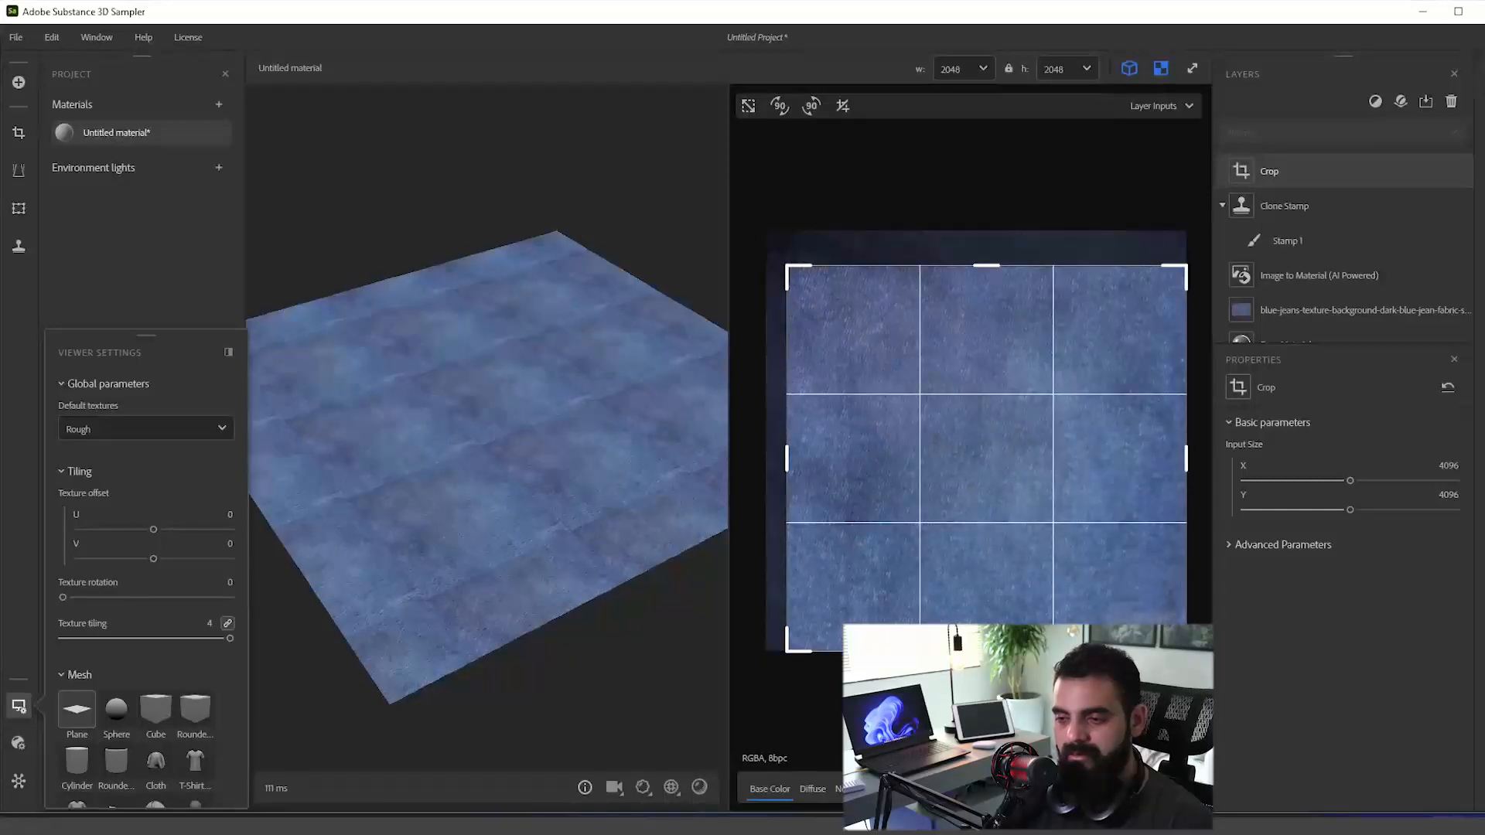
left_click_drag(1186, 650, 1130, 606)
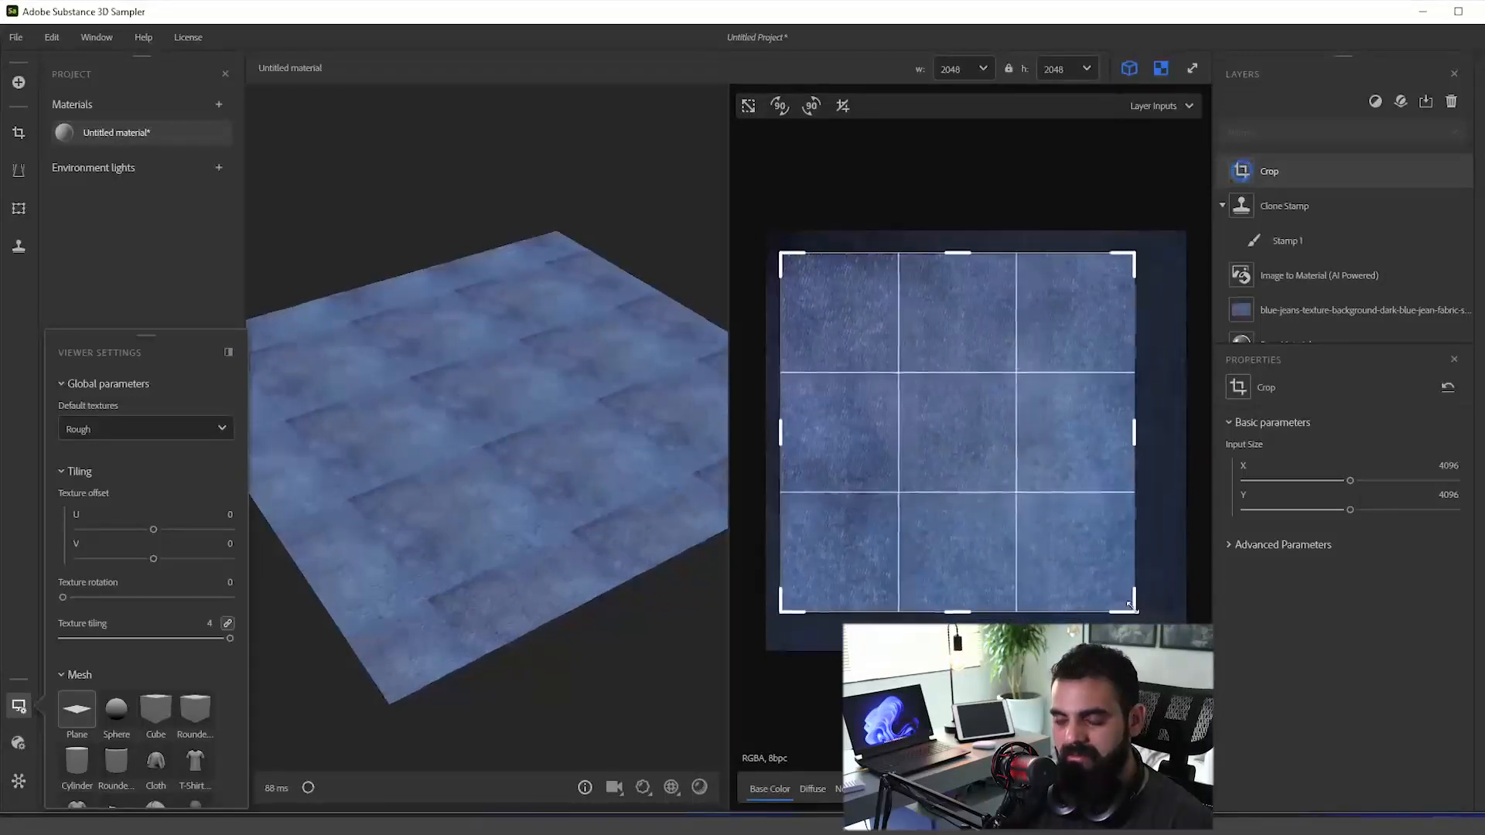
left_click_drag(1018, 504, 1037, 514)
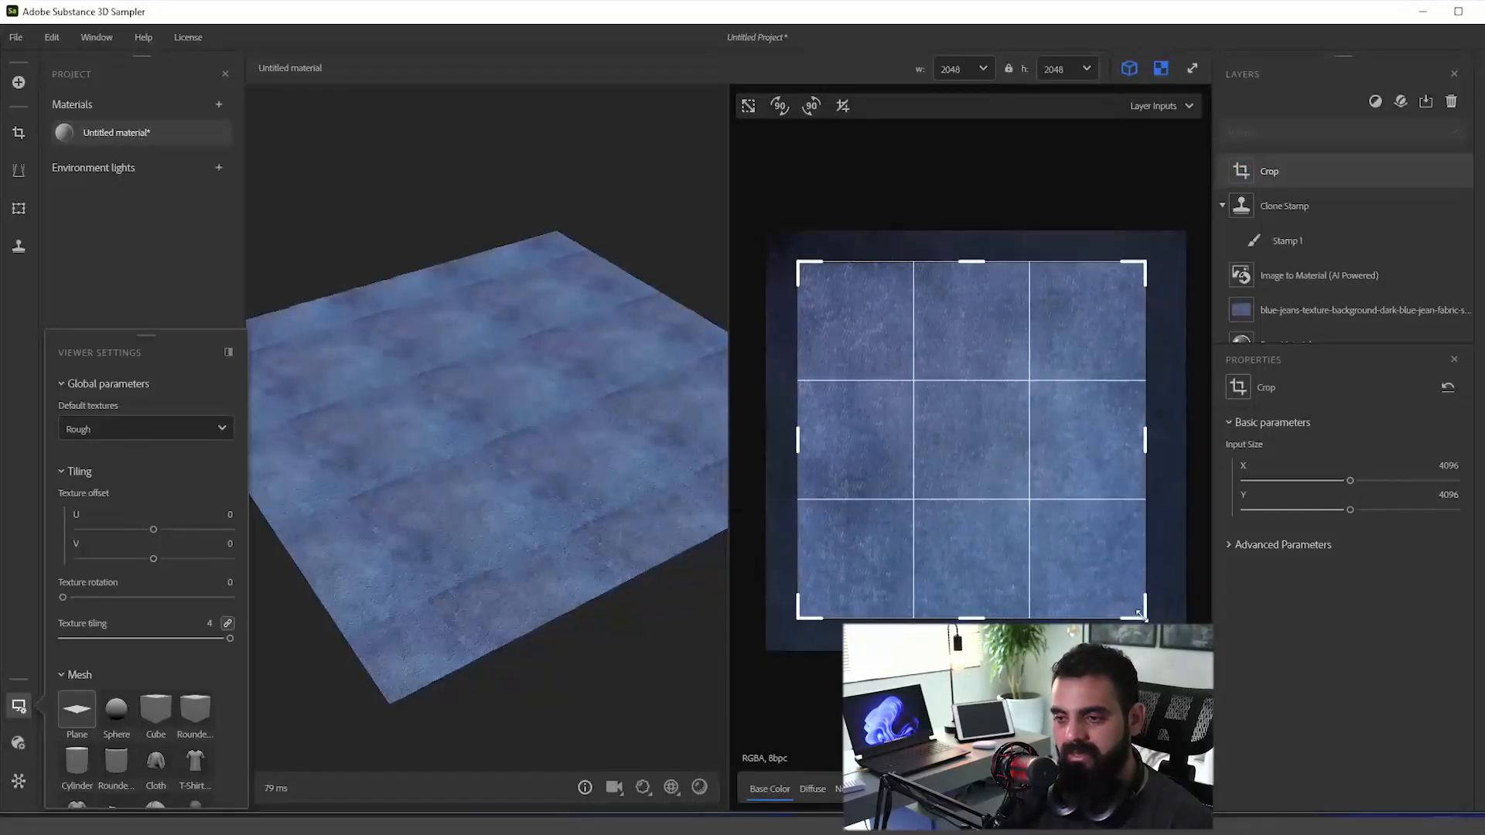
left_click_drag(1138, 613, 1100, 587)
left_click_drag(1031, 524, 1043, 532)
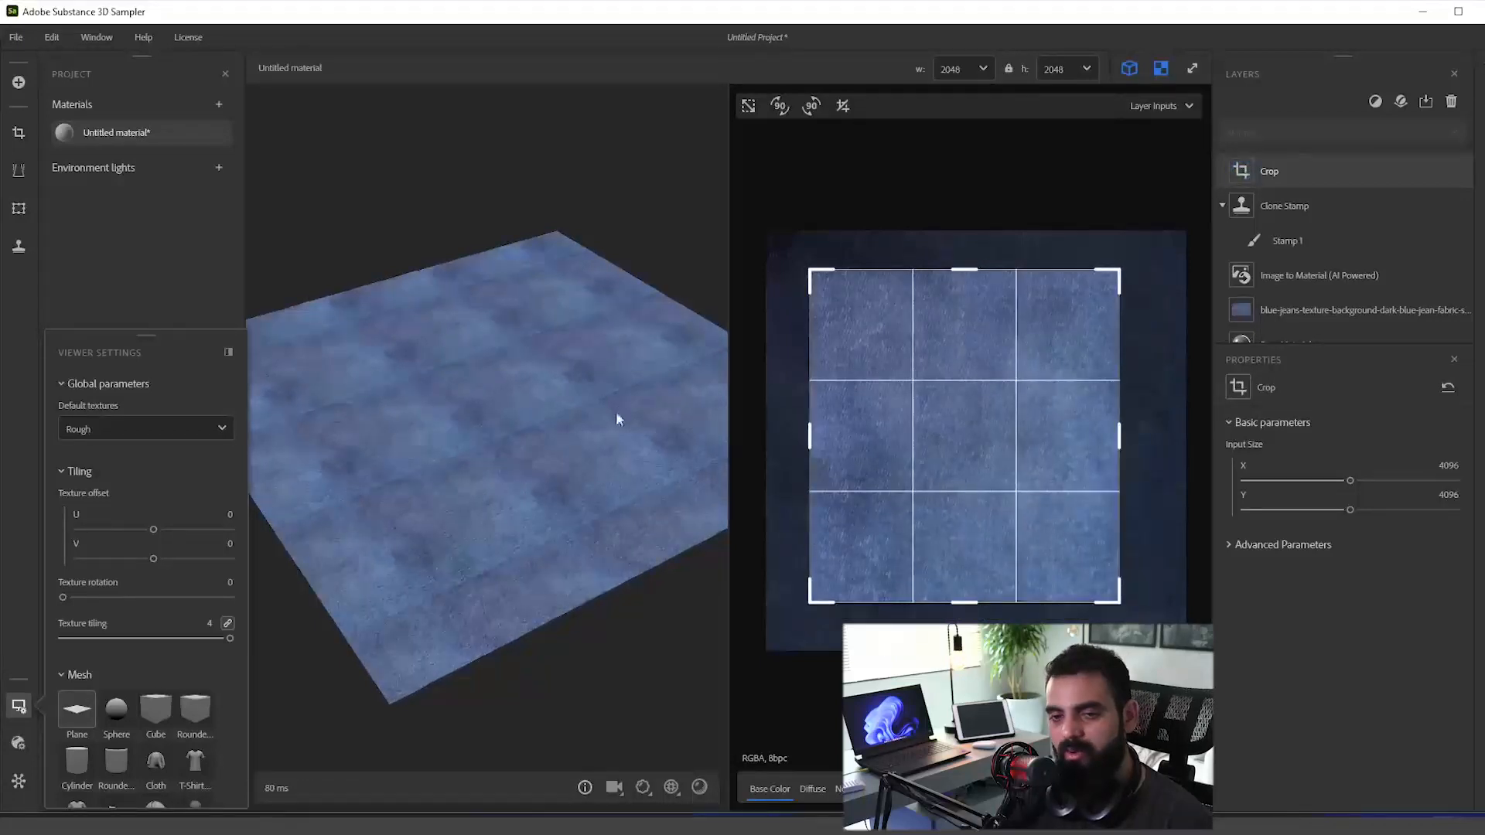
Step: Enlarge the crop frame slightly, fine-tune its position, and select the Clone Stamp layer to check the tiling on the plane
left_click_drag(616, 419, 491, 391)
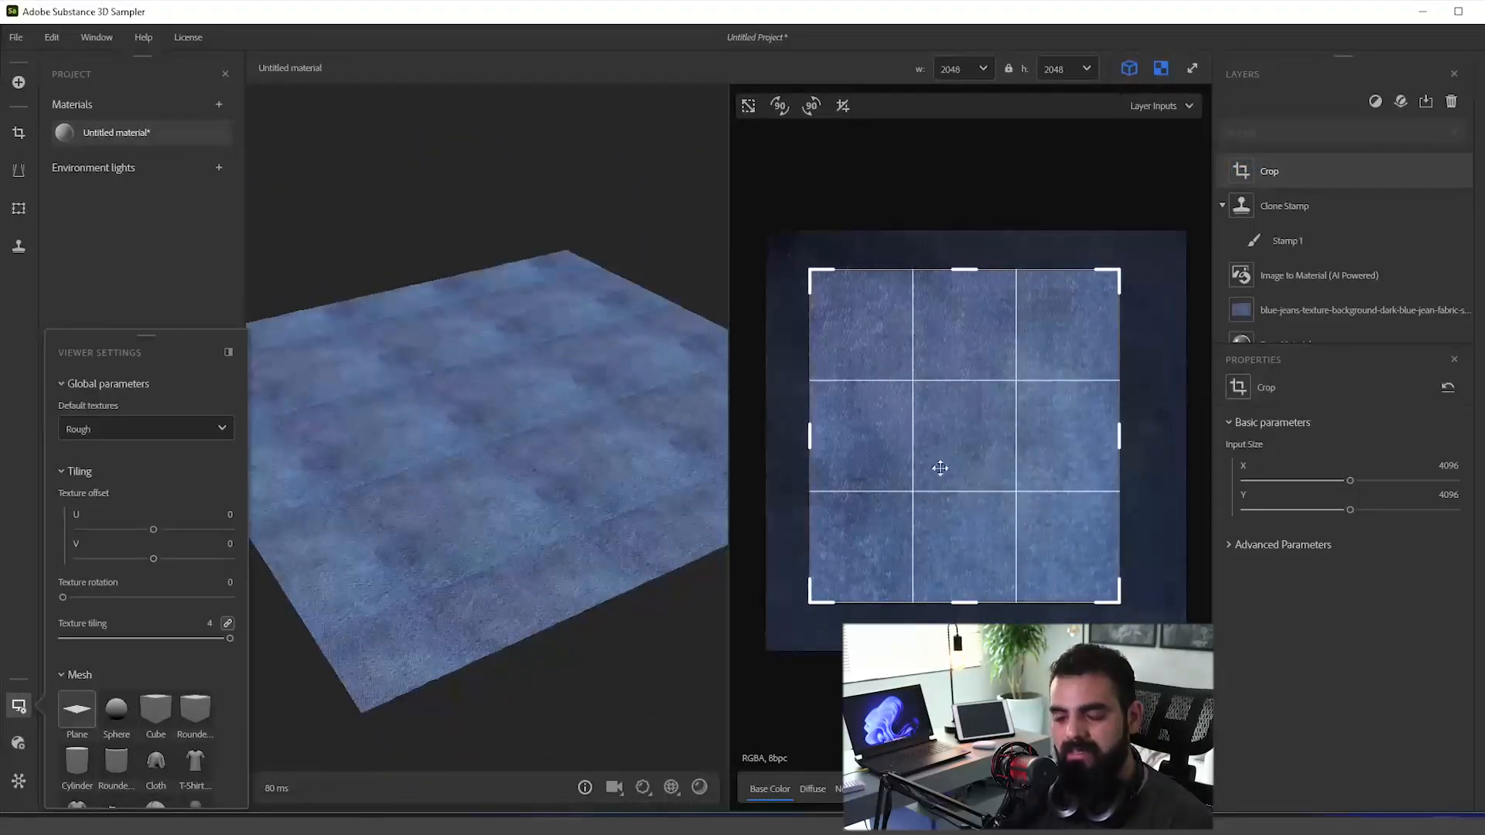
mouse_move(826, 277)
left_mouse_down()
mouse_move(702, 207)
mouse_move(804, 279)
mouse_move(766, 236)
mouse_move(802, 262)
left_mouse_up()
left_click_drag(935, 391, 938, 398)
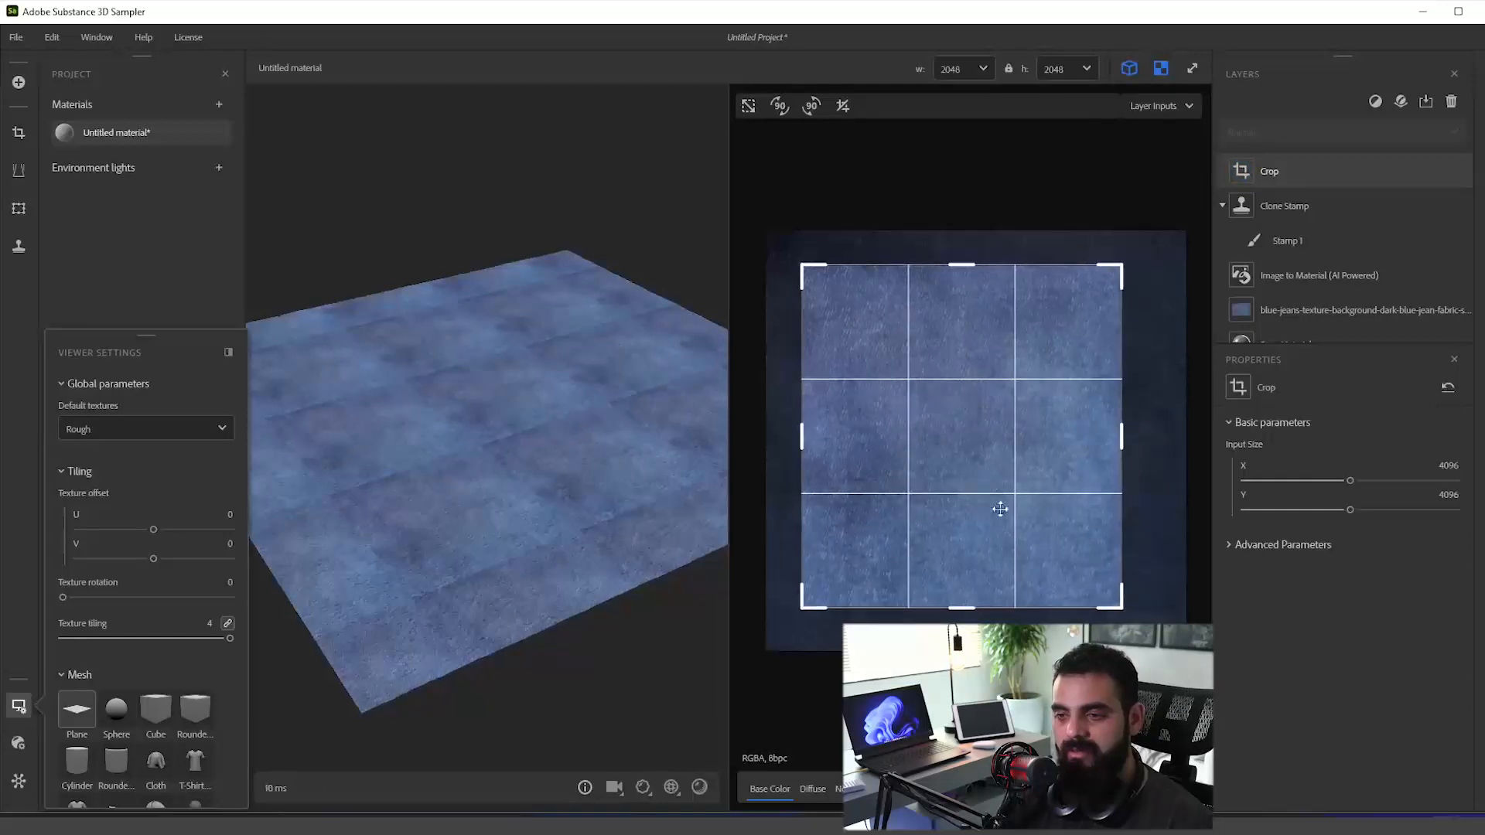
left_click_drag(1119, 610, 1125, 610)
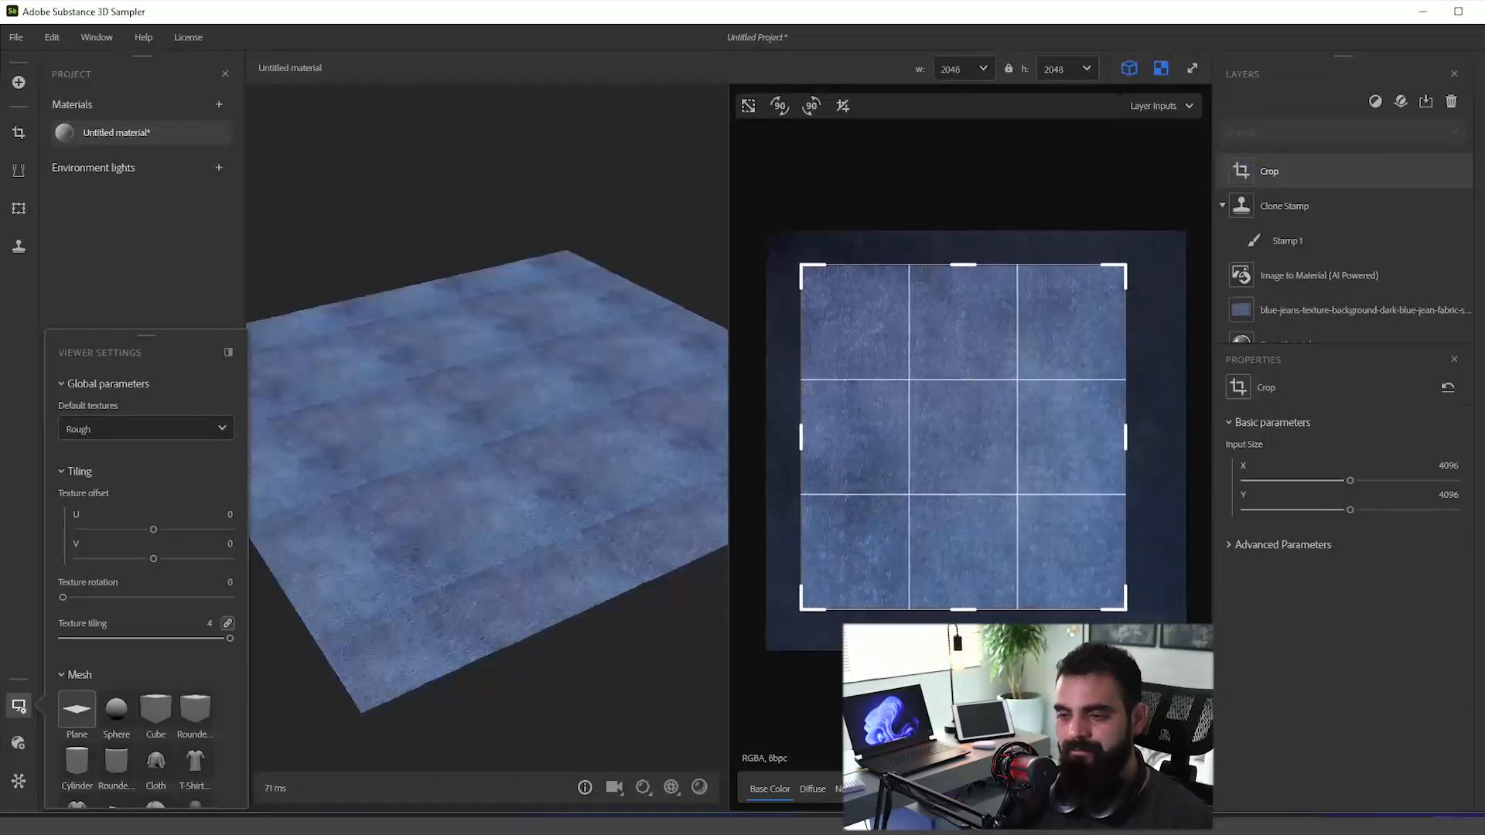
left_click(1284, 206)
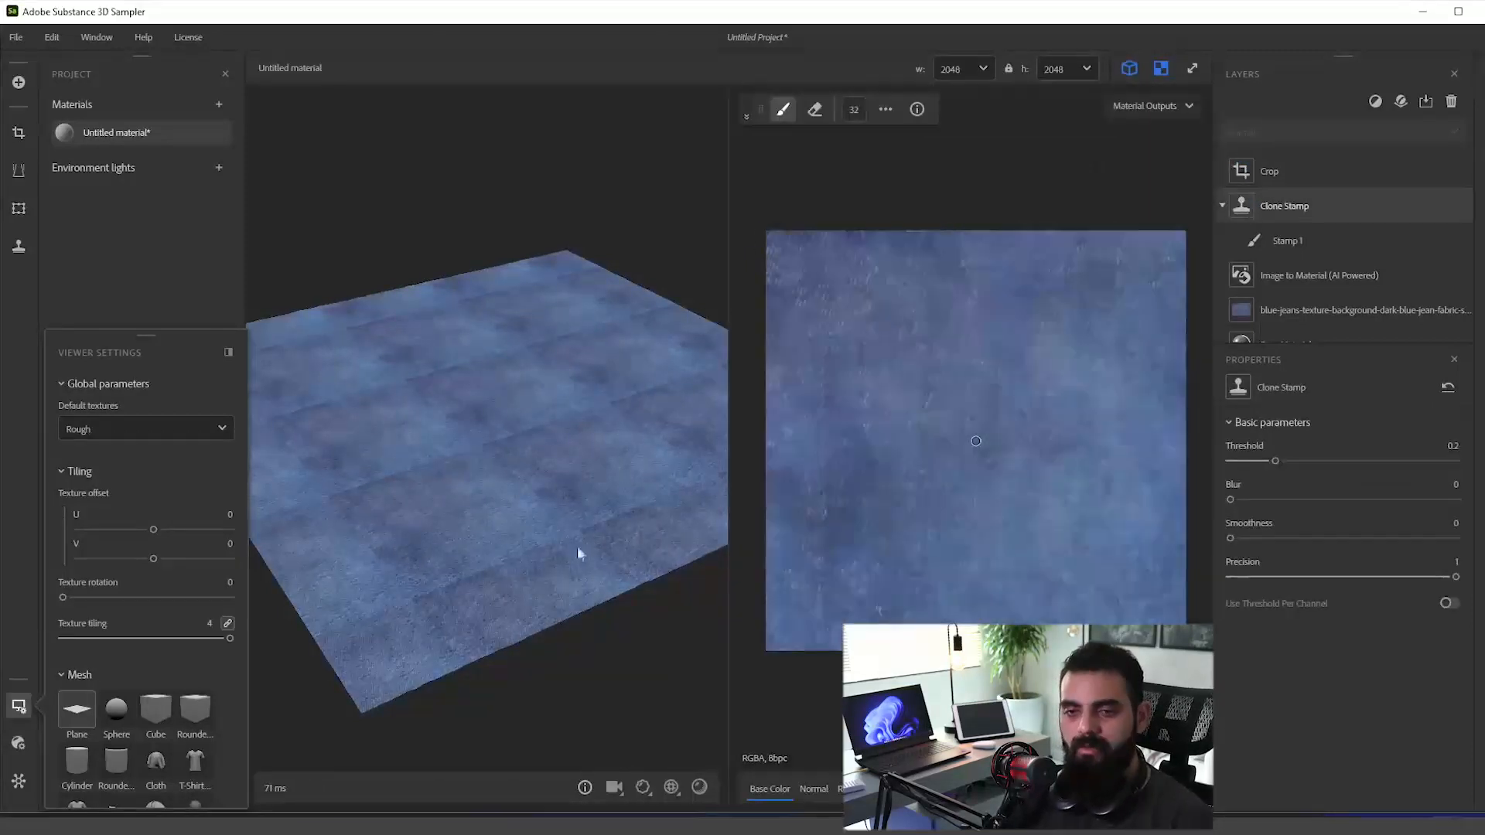
mouse_move(577, 546)
left_mouse_down()
mouse_move(569, 562)
mouse_move(532, 436)
mouse_move(633, 545)
mouse_move(546, 546)
mouse_move(523, 501)
mouse_move(591, 596)
mouse_move(537, 402)
mouse_move(587, 525)
mouse_move(689, 583)
mouse_move(640, 584)
mouse_move(545, 529)
left_mouse_up()
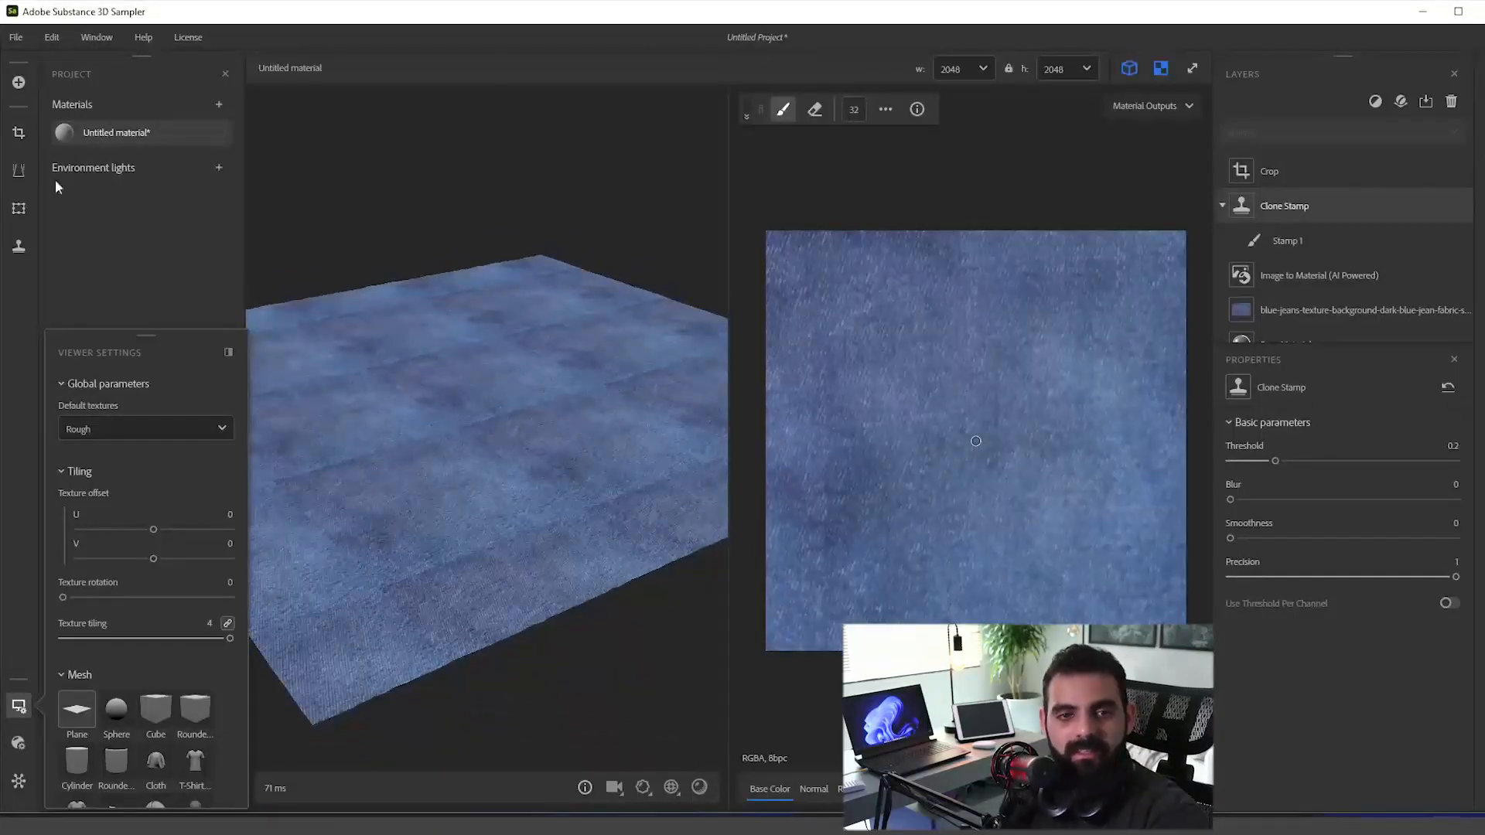
Step: Try adding a Perspective Transform layer and a Transform layer above the Crop layer
left_click(23, 167)
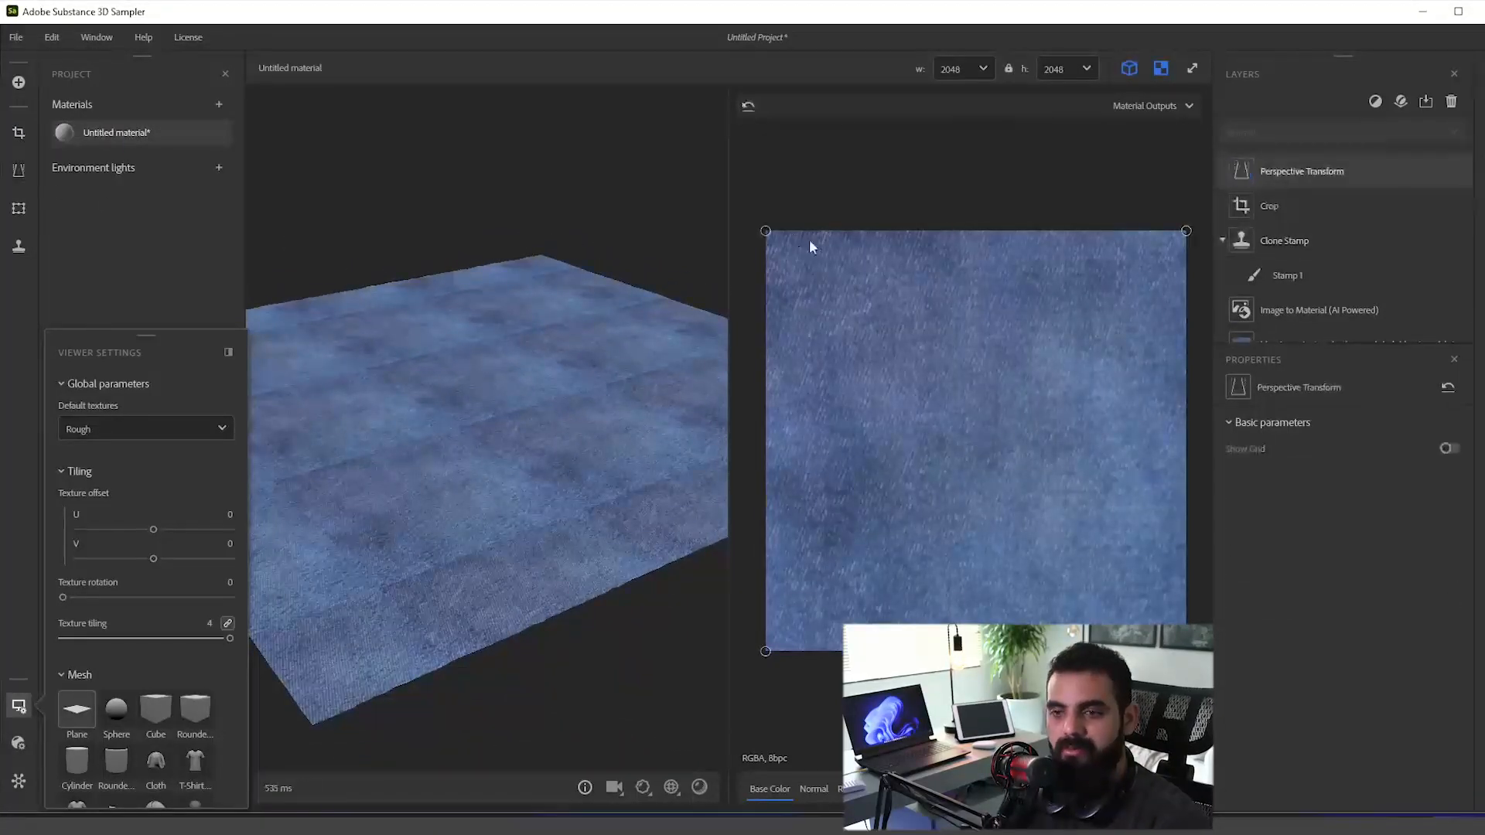
left_click_drag(762, 229, 722, 215)
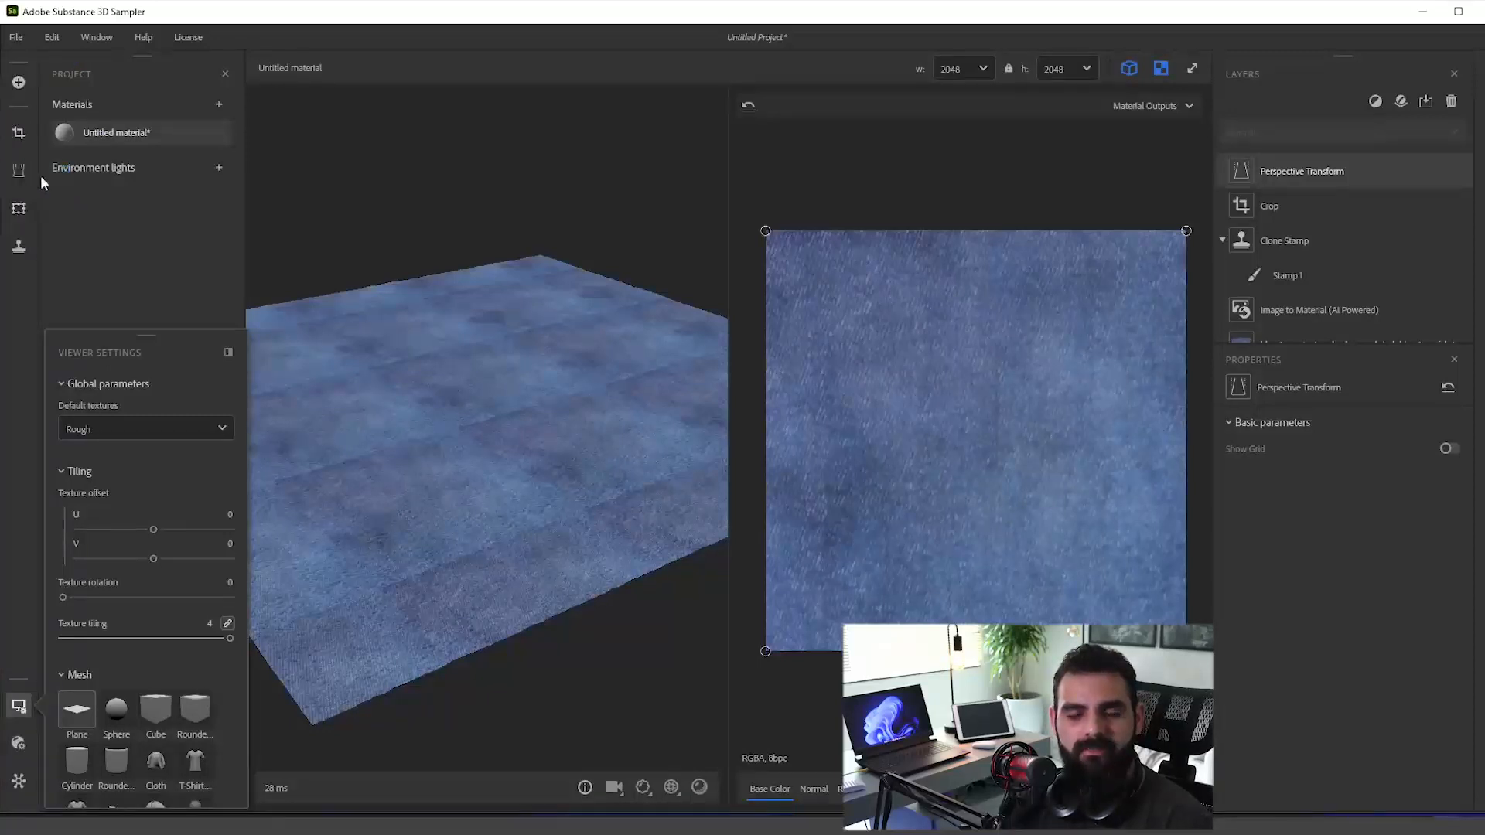
left_click(19, 209)
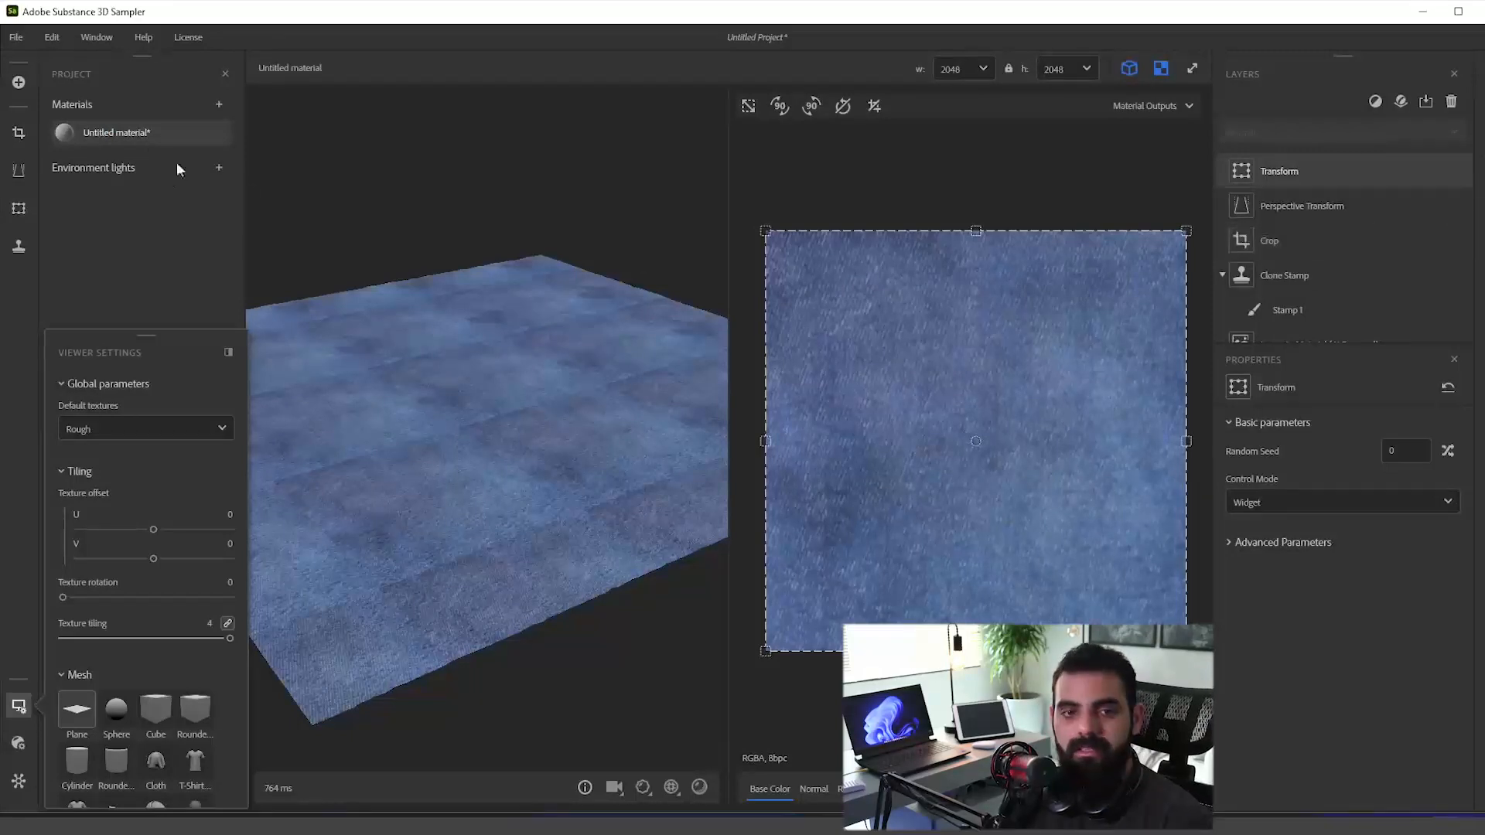
Step: Collapse the Clone Stamp layer, hide the Crop layer to compare the tile seams without it, and show it again
left_click(1222, 275)
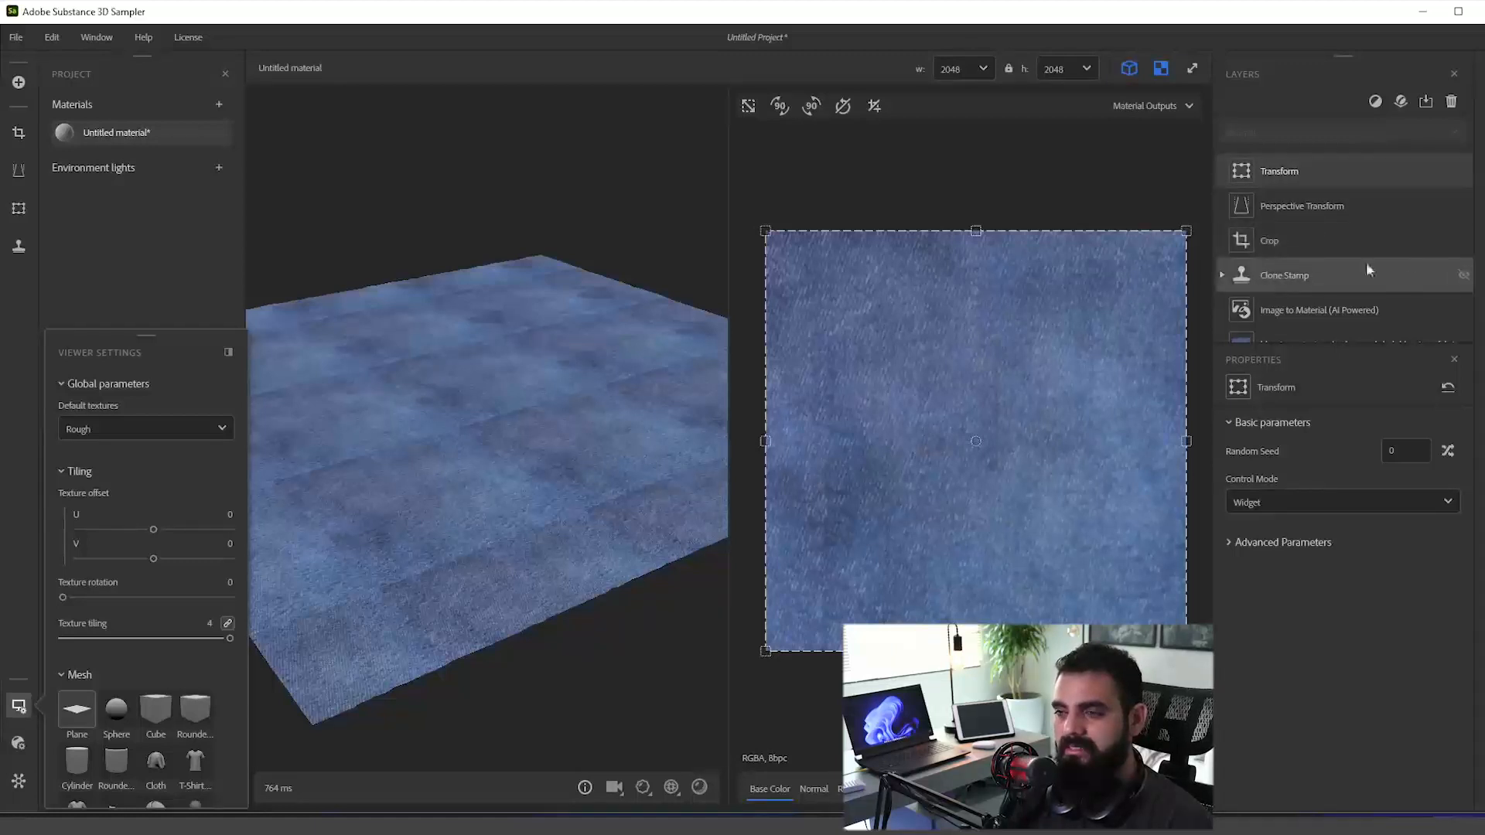
left_click(1464, 242)
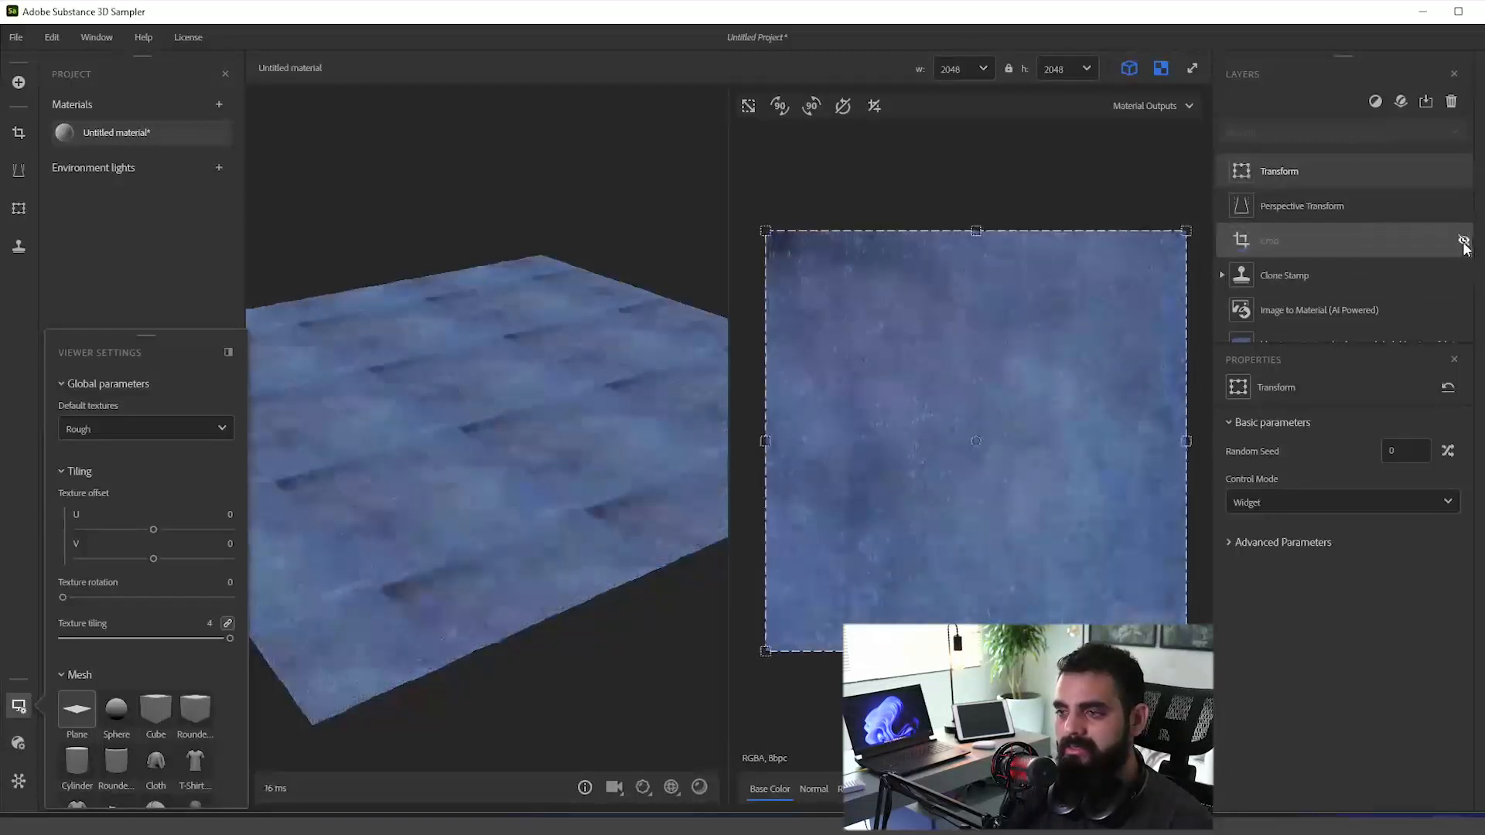
left_click_drag(619, 418, 566, 424)
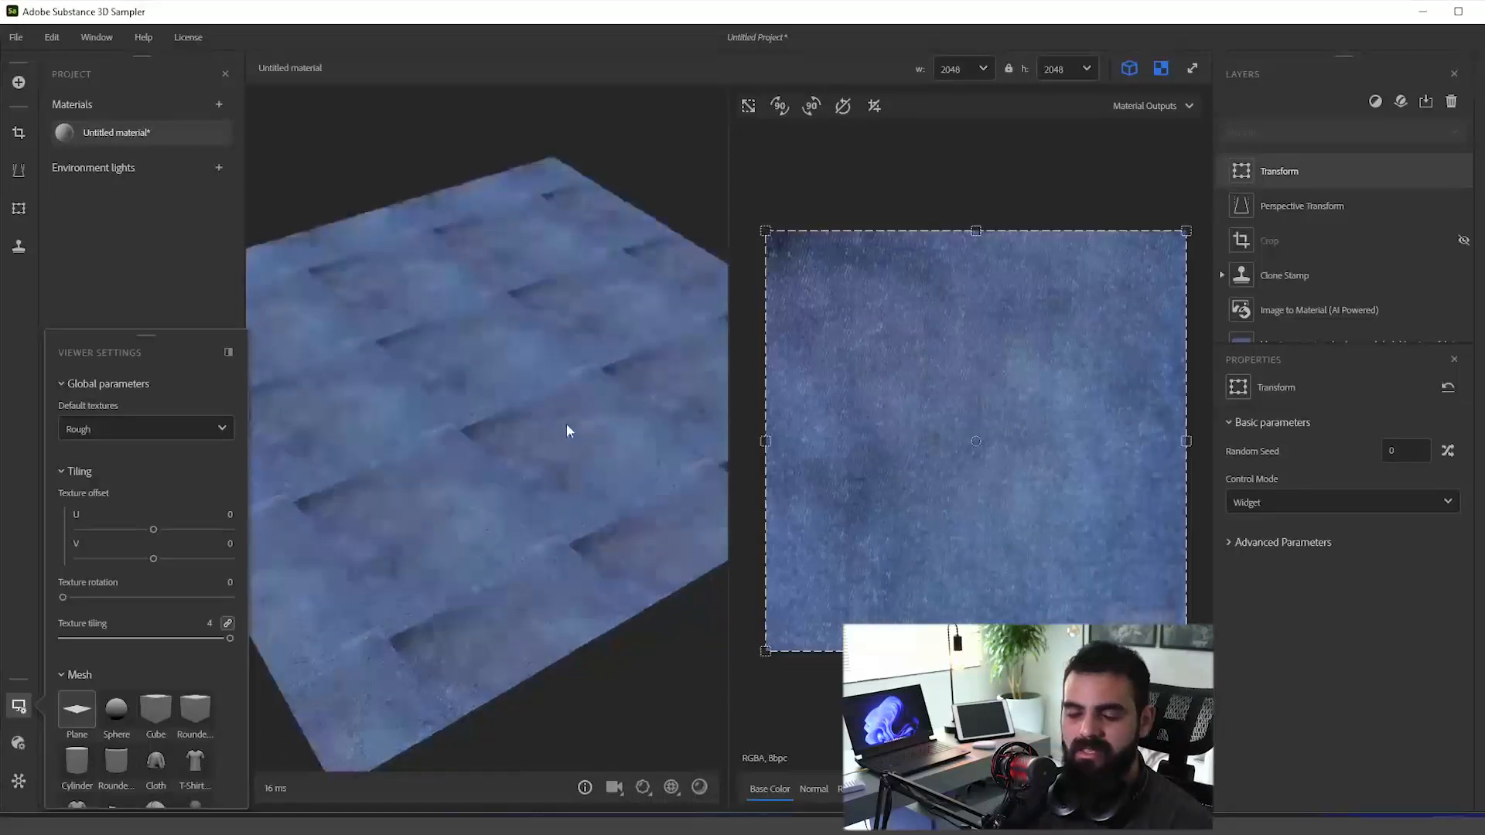
left_click(1464, 240)
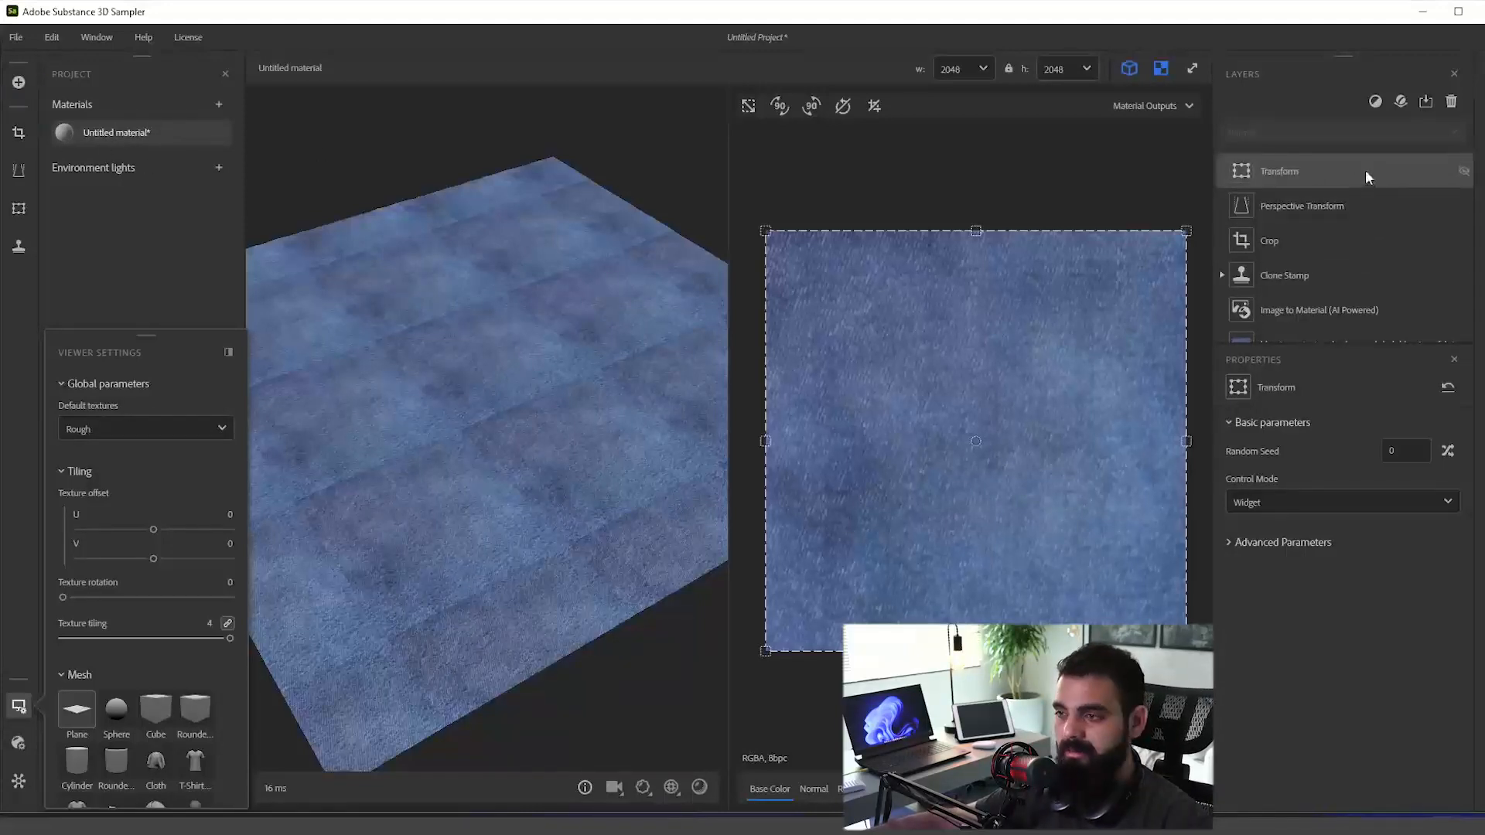
Step: Delete the Transform and Perspective Transform layers, and select and collapse the Clone Stamp layer
key("Delete")
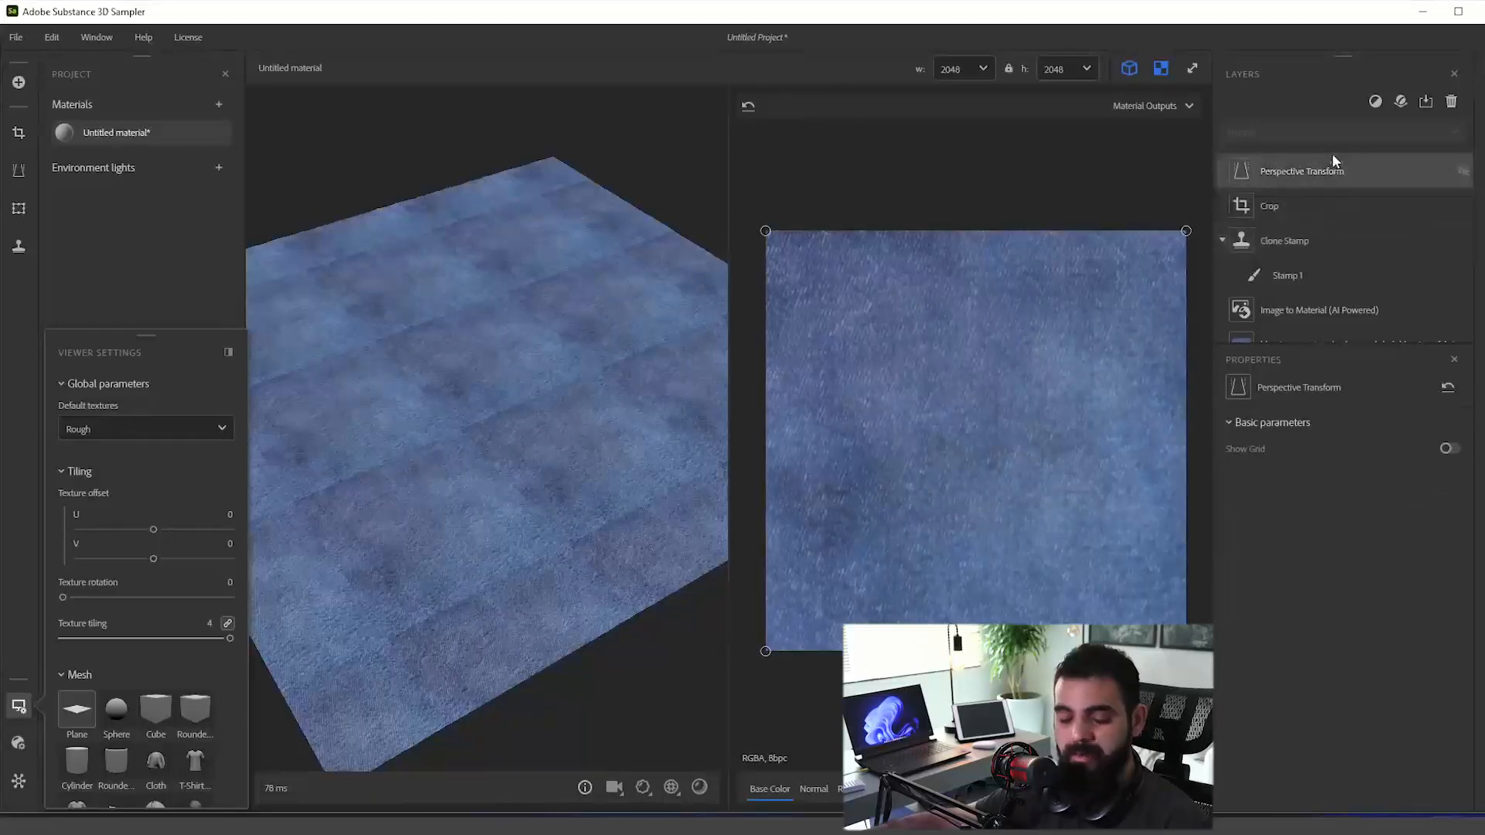
key("Delete")
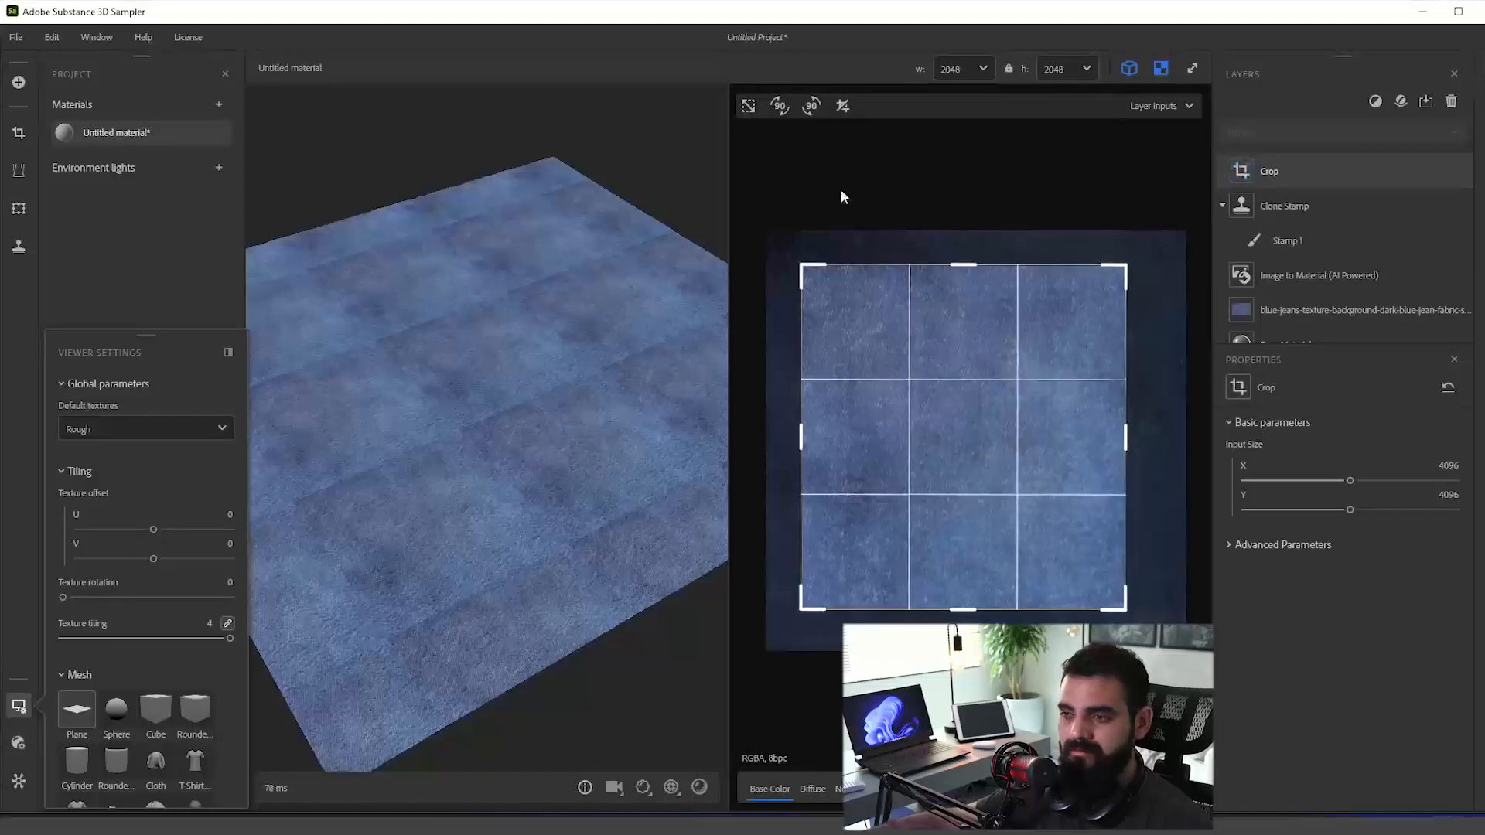
left_click(1284, 208)
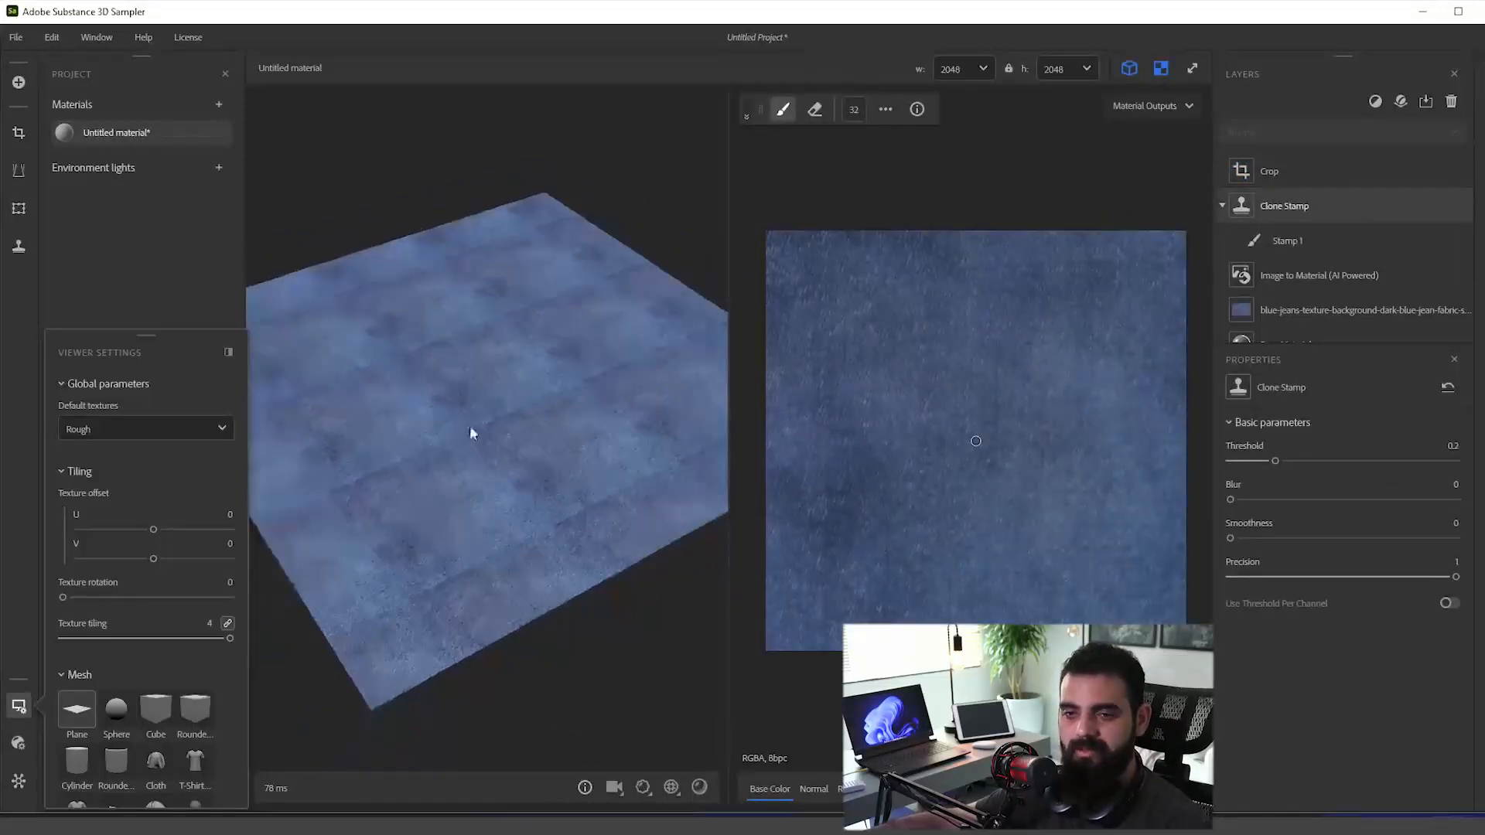
left_click(1222, 205)
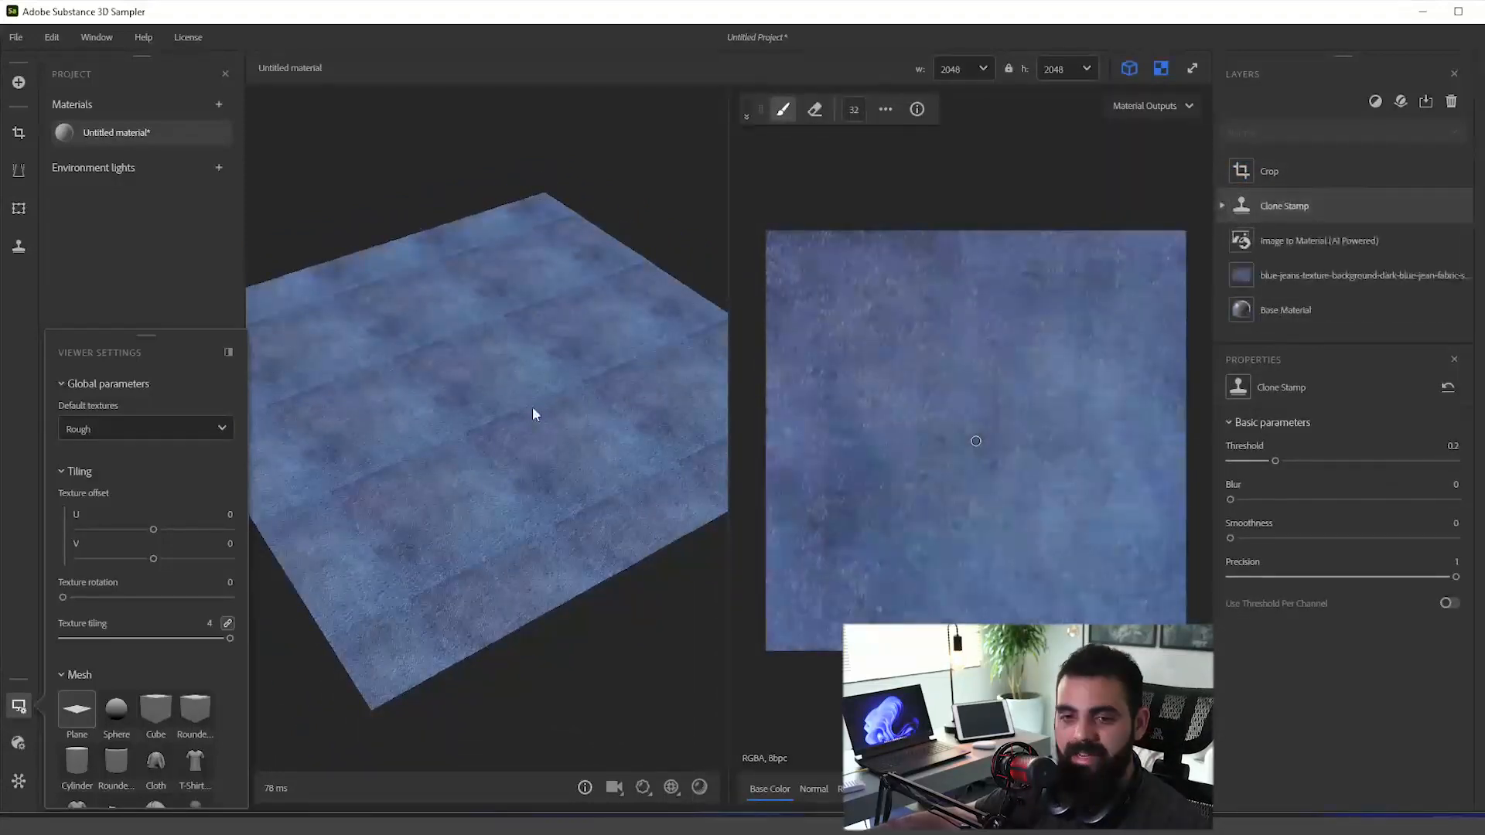
Step: Browse the filter list and add an Equalize filter above the Crop layer to even out the jeans colour
left_click_drag(539, 431, 712, 445)
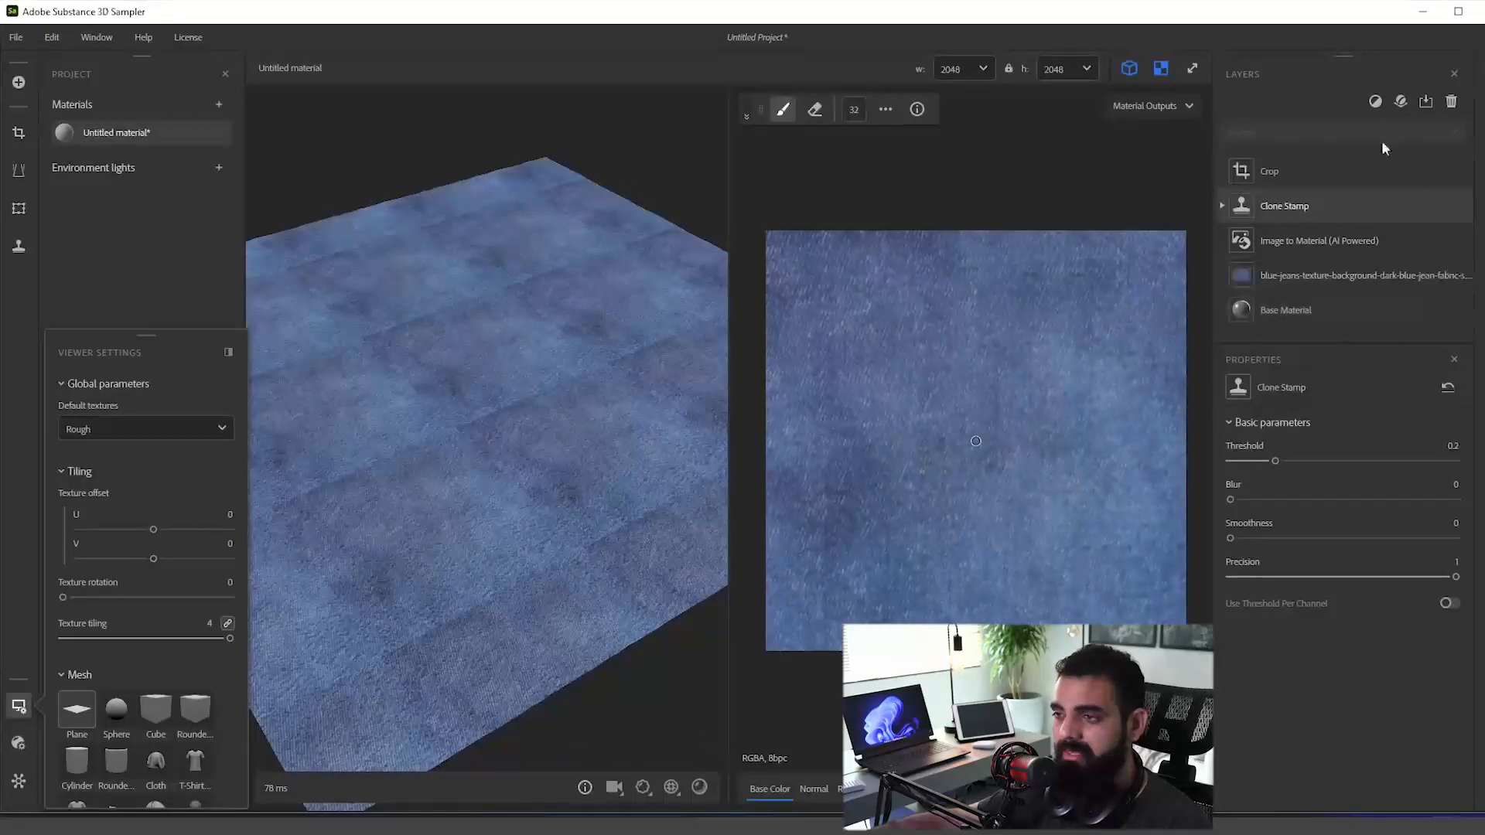
left_click(1401, 102)
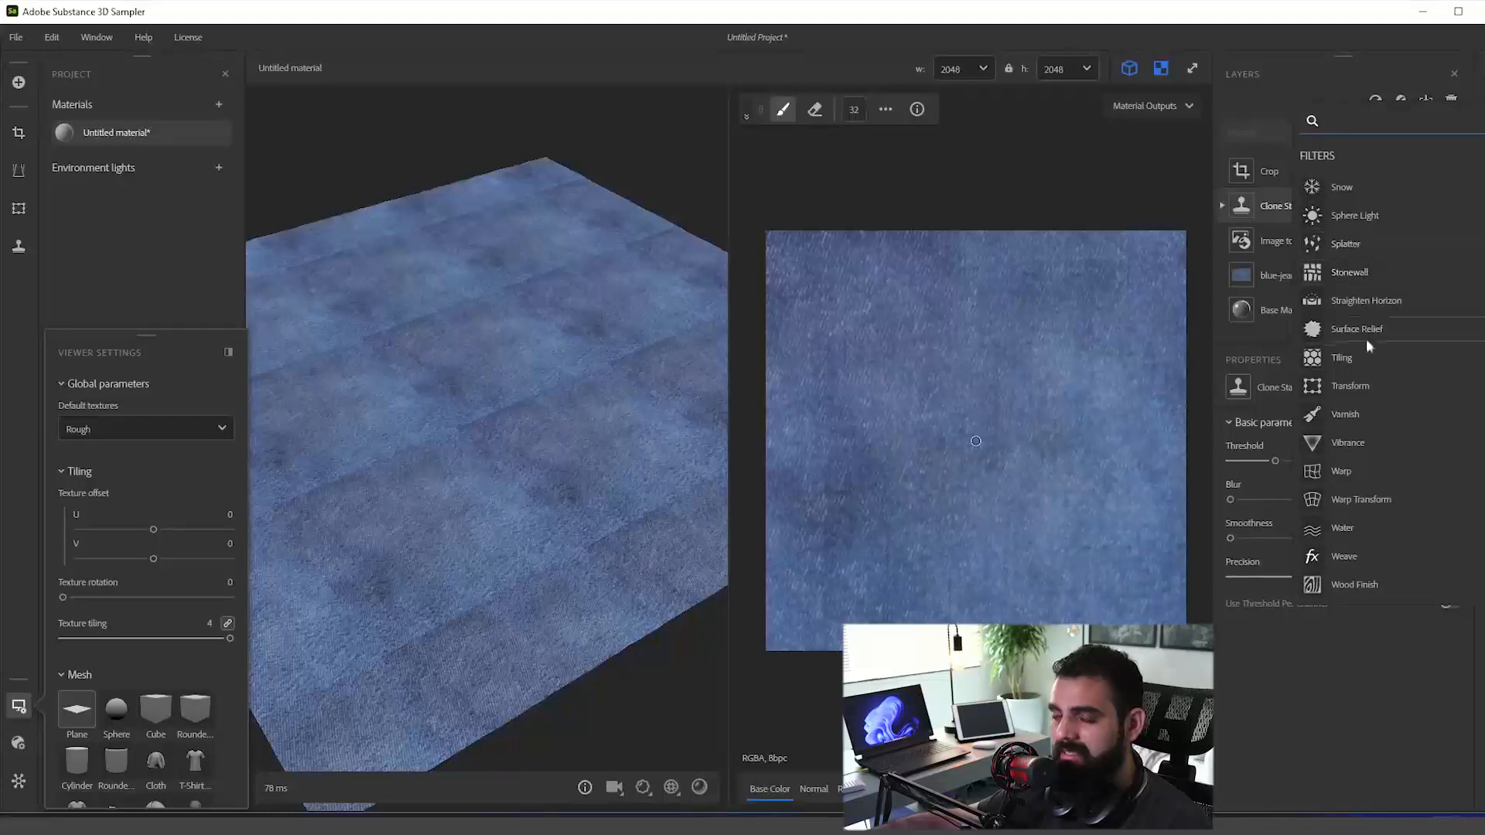
scroll(1356, 387, "up", 5)
scroll(1387, 428, "up", 5)
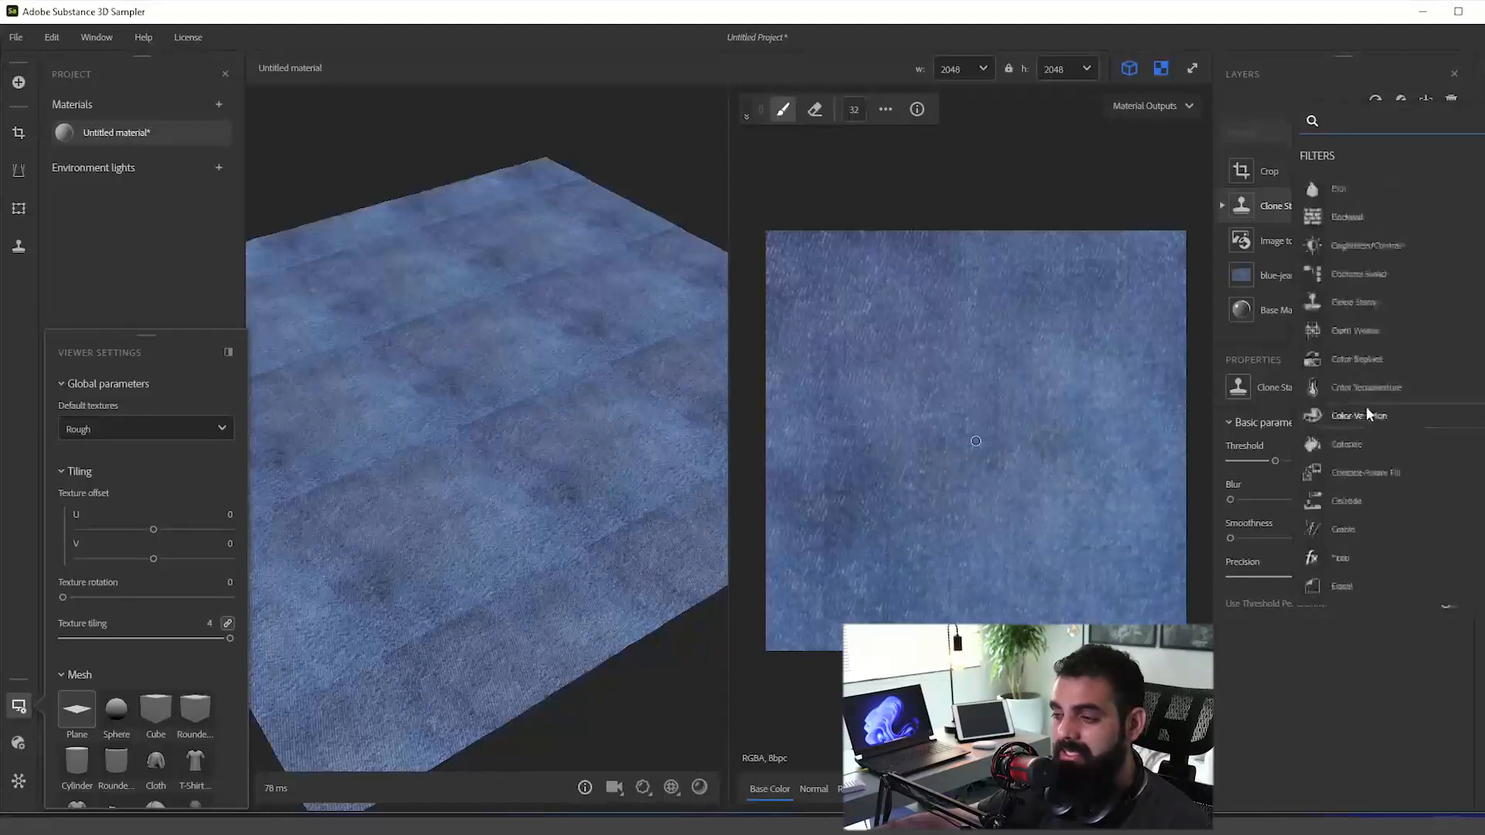
scroll(1361, 387, "down", 5)
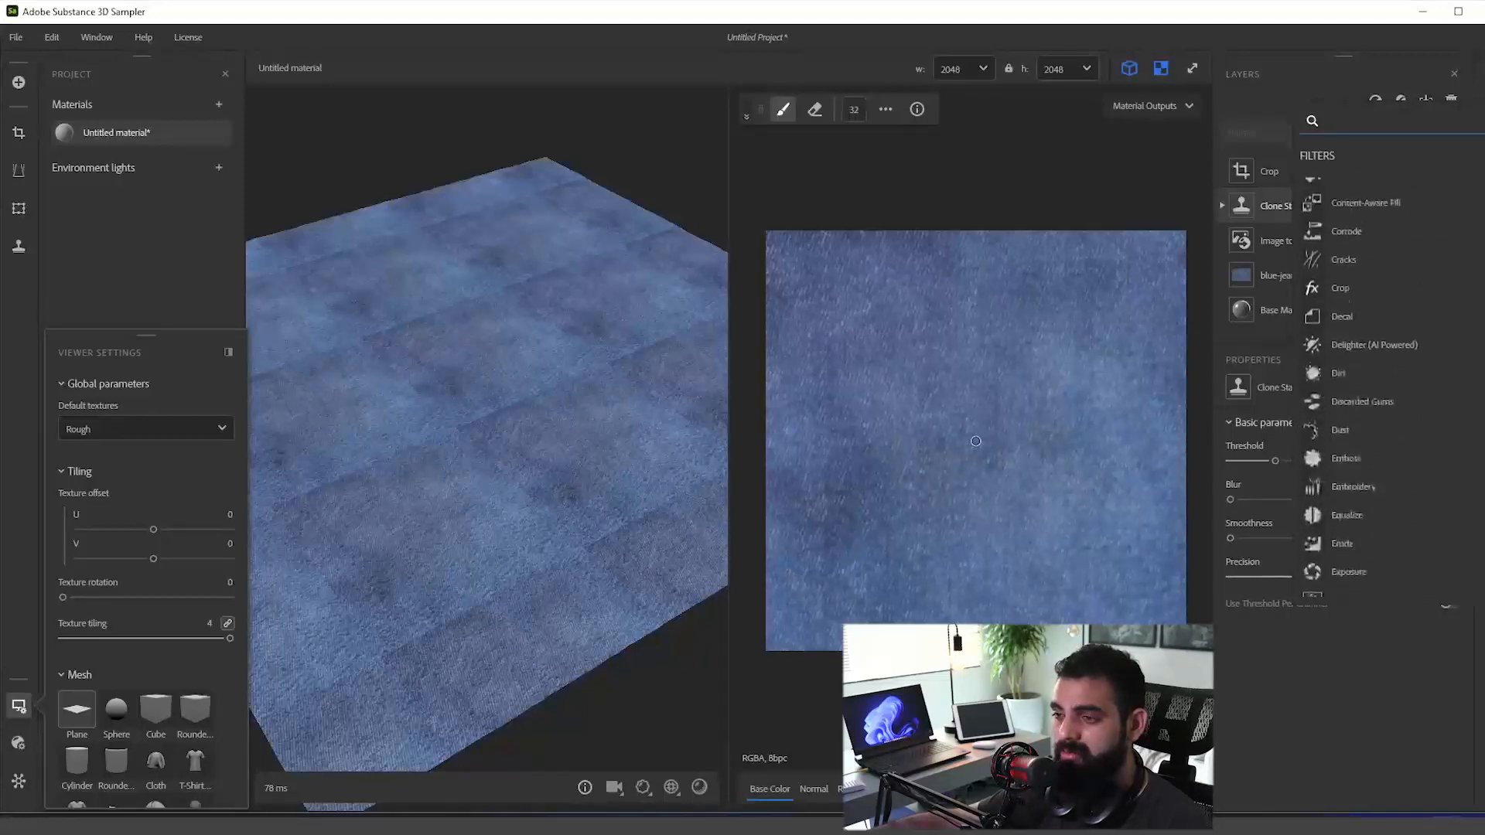
scroll(1369, 386, "down", 10)
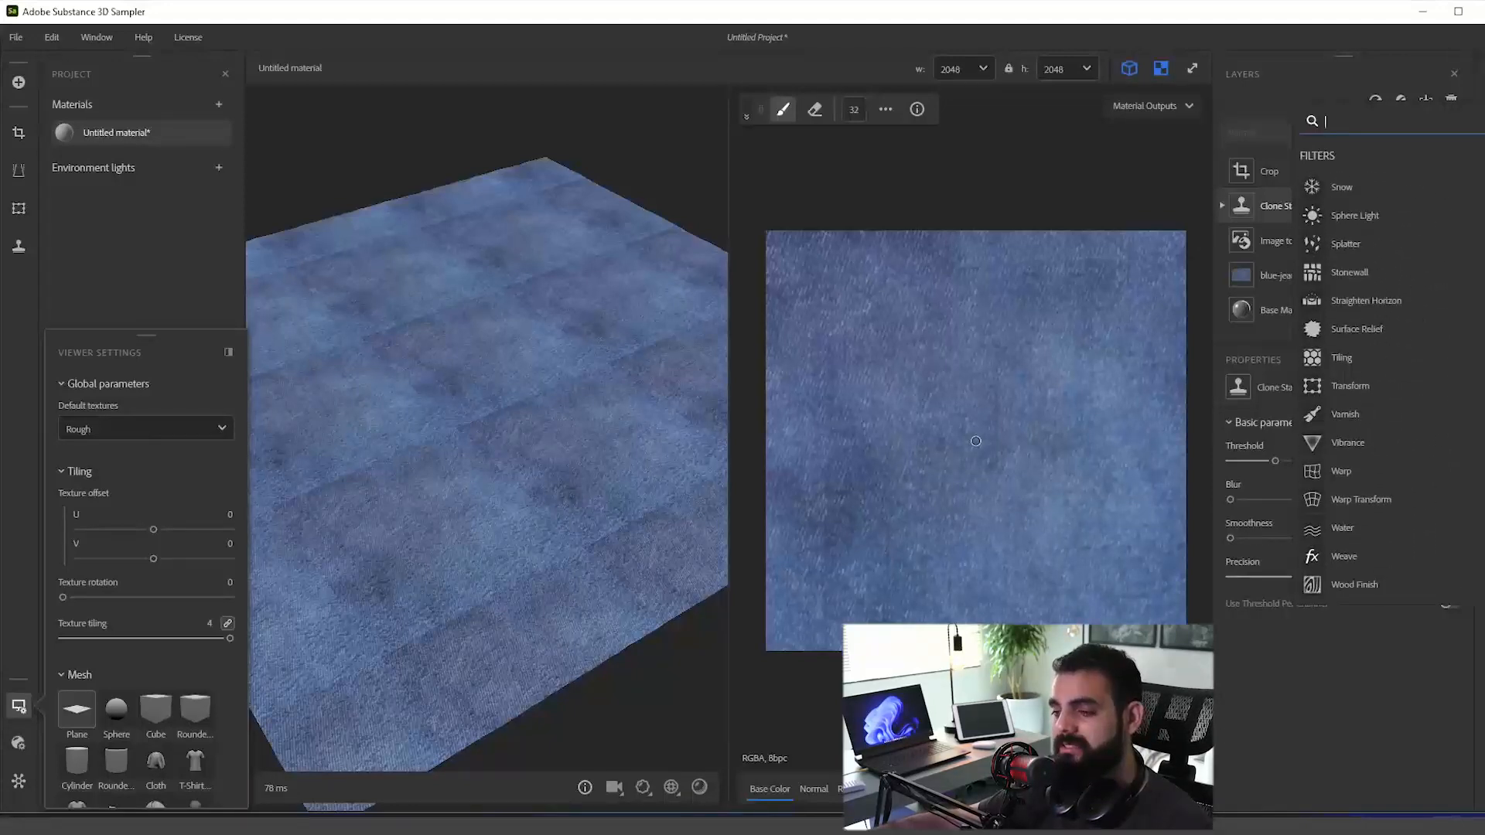
scroll(1361, 387, "up", 15)
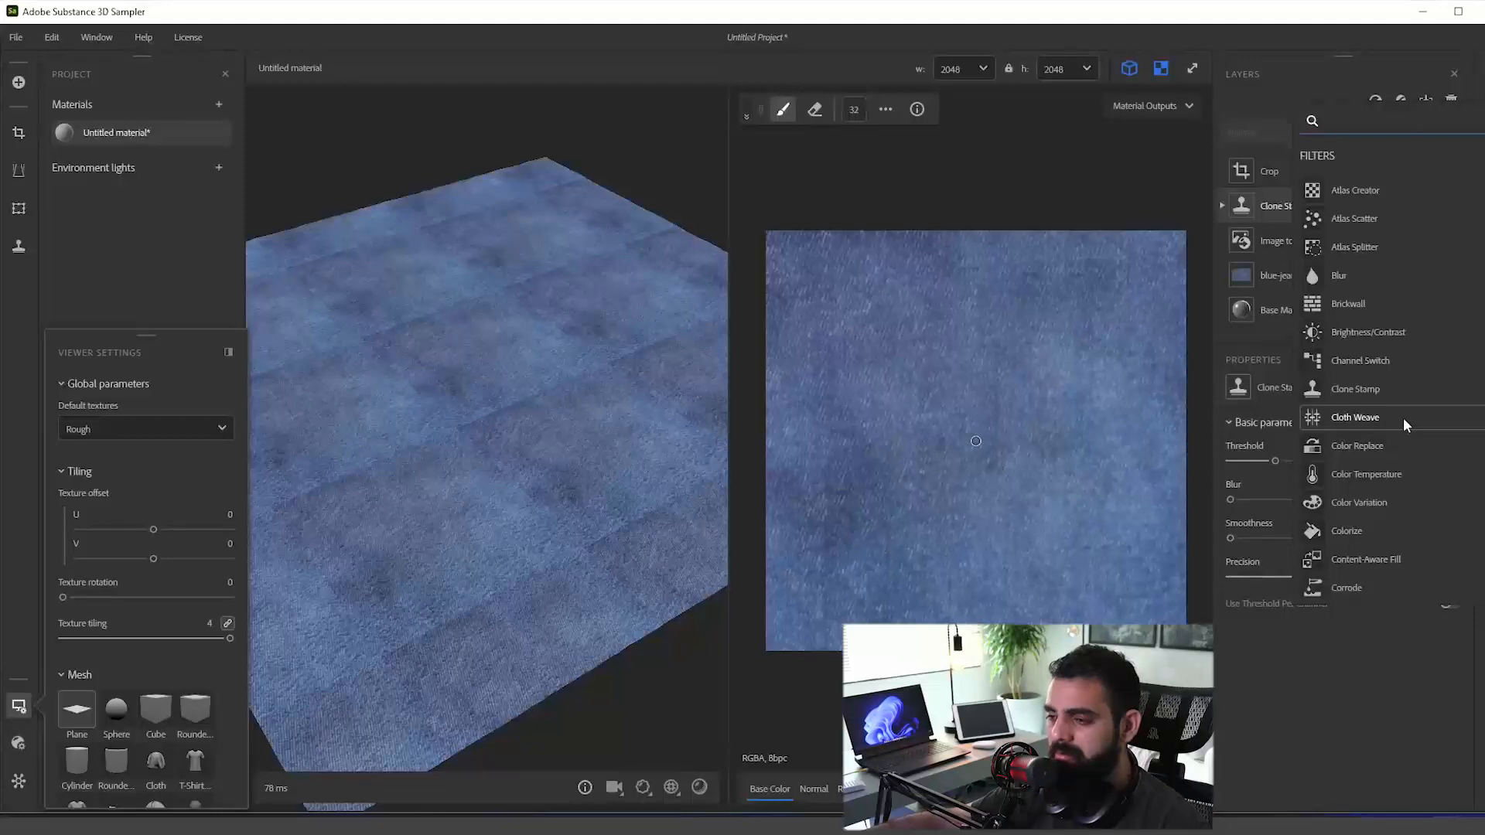
scroll(1403, 418, "down", 3)
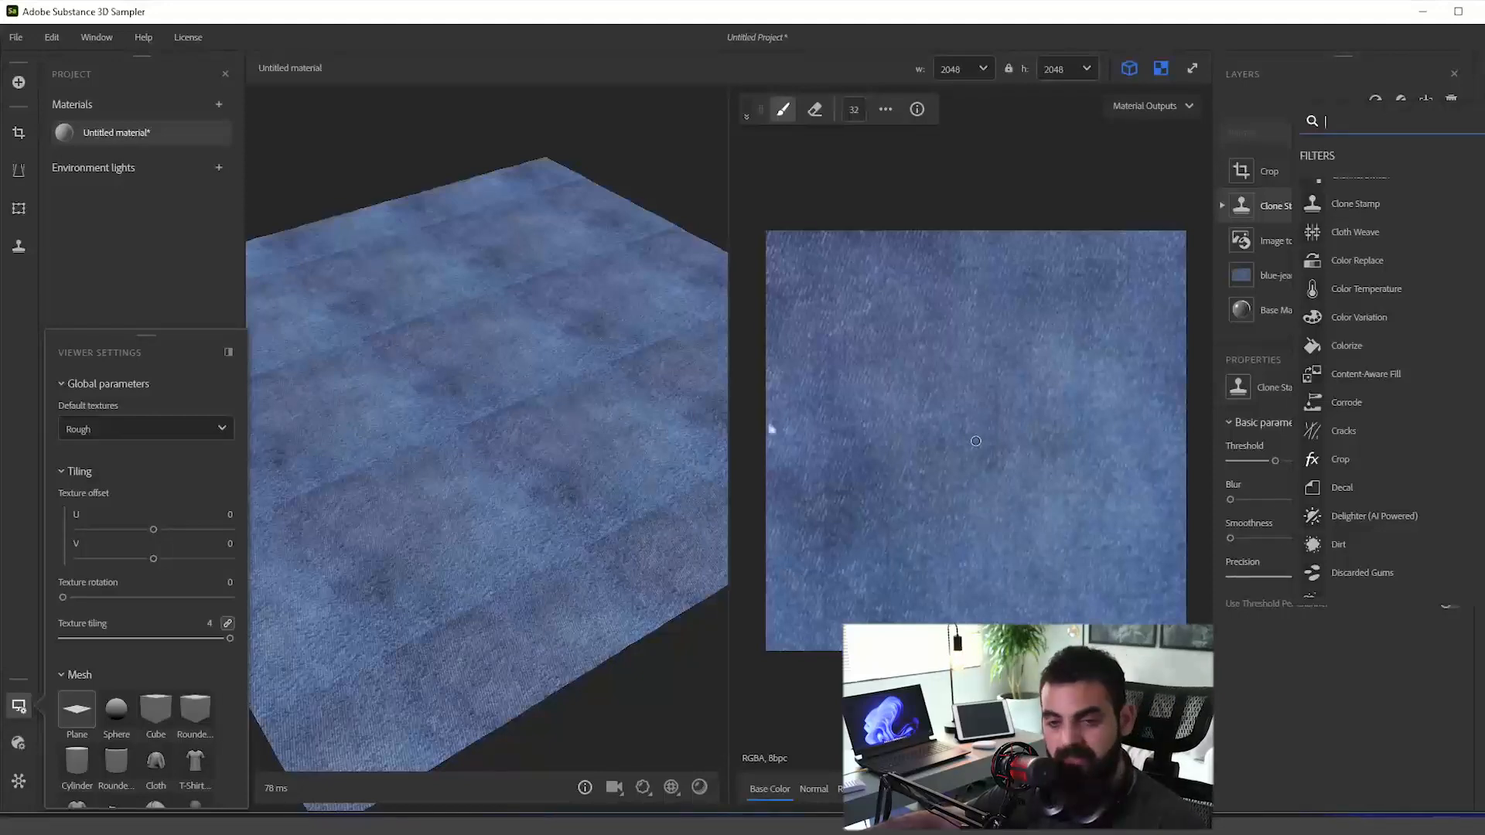
scroll(1443, 427, "down", 1)
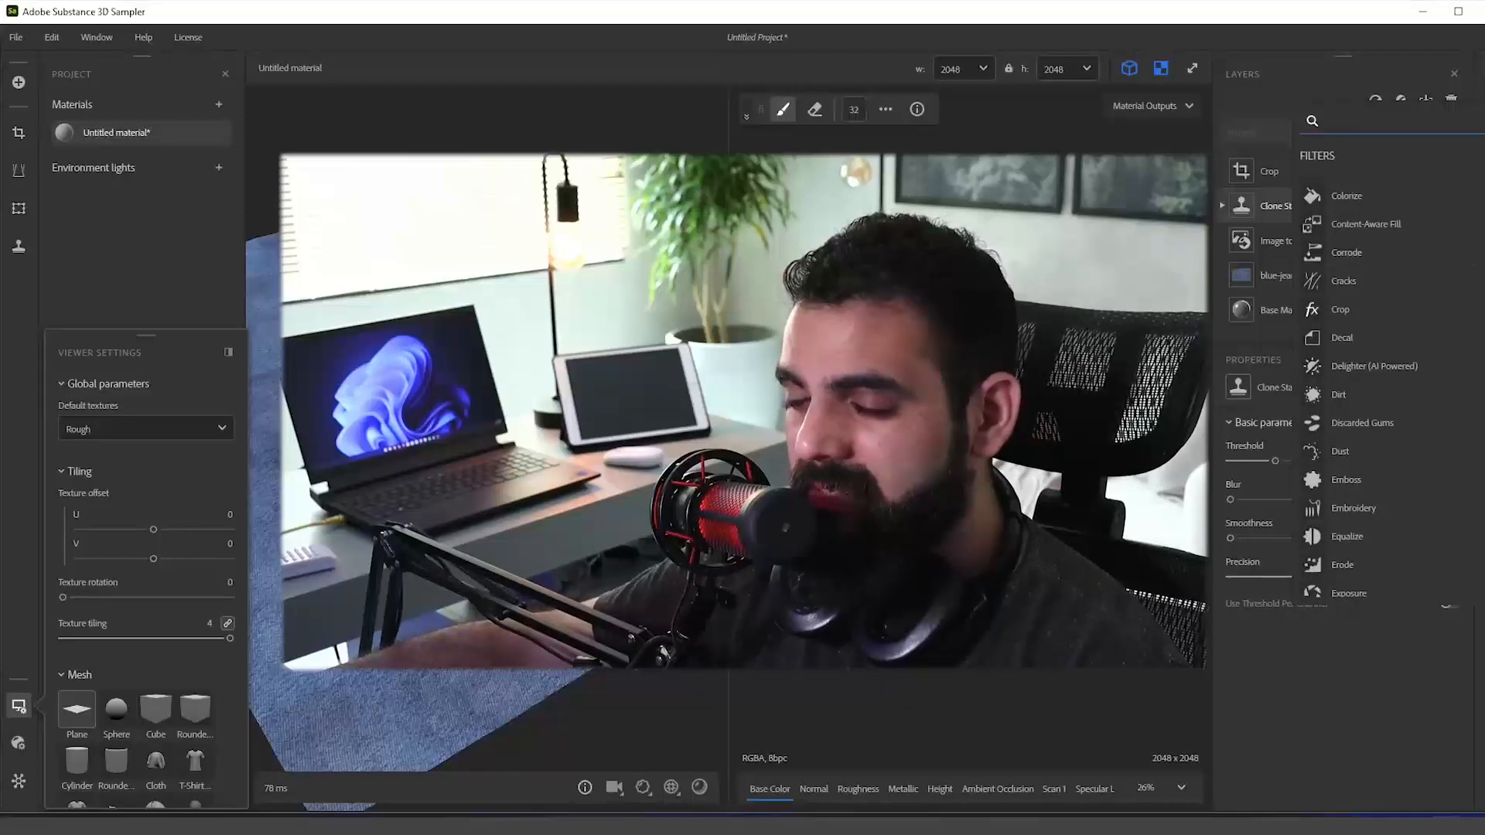
scroll(1400, 356, "down", 1)
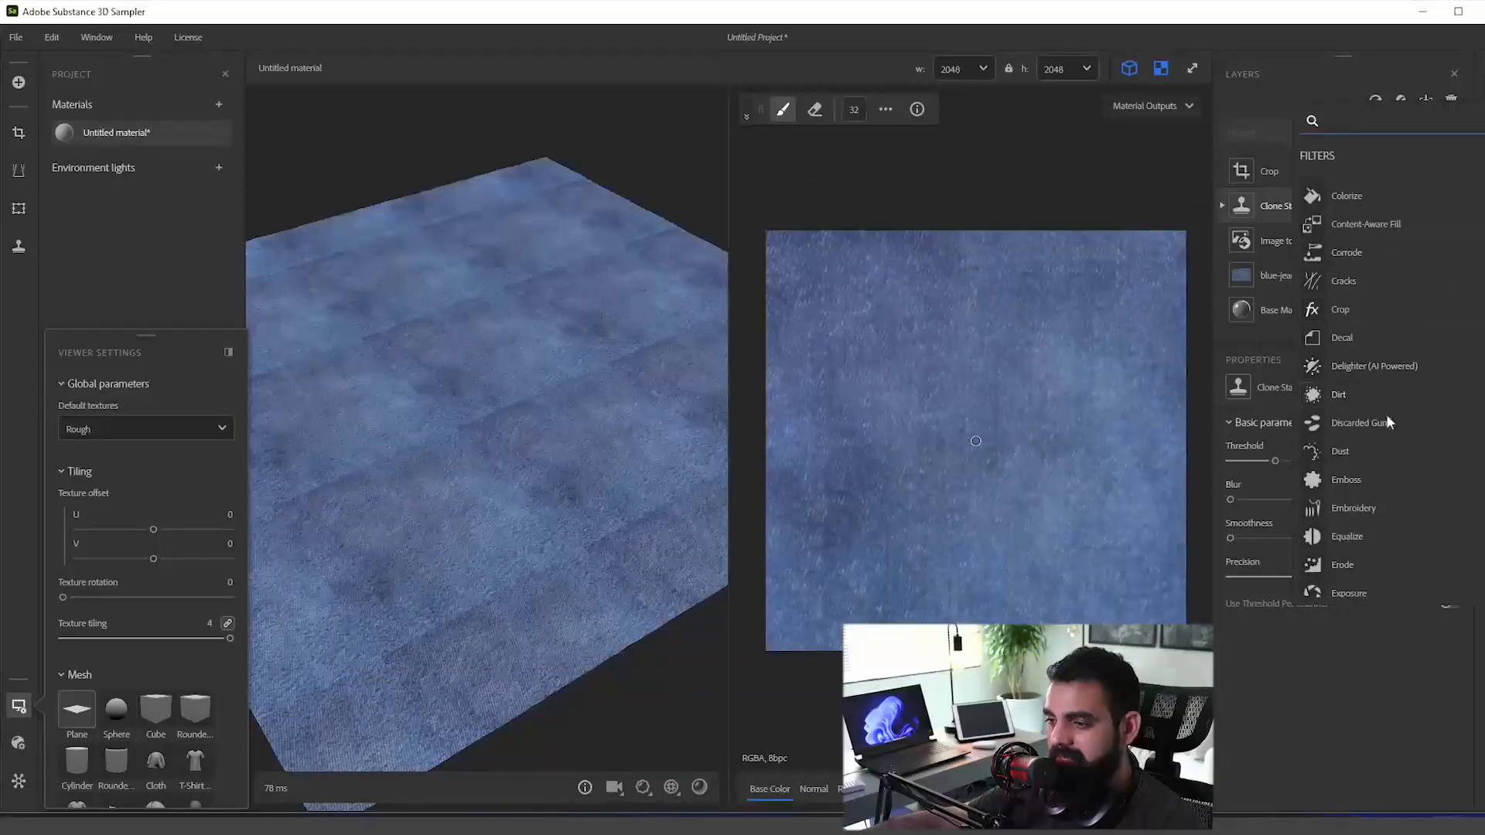
left_click(1368, 534)
left_click(1295, 172)
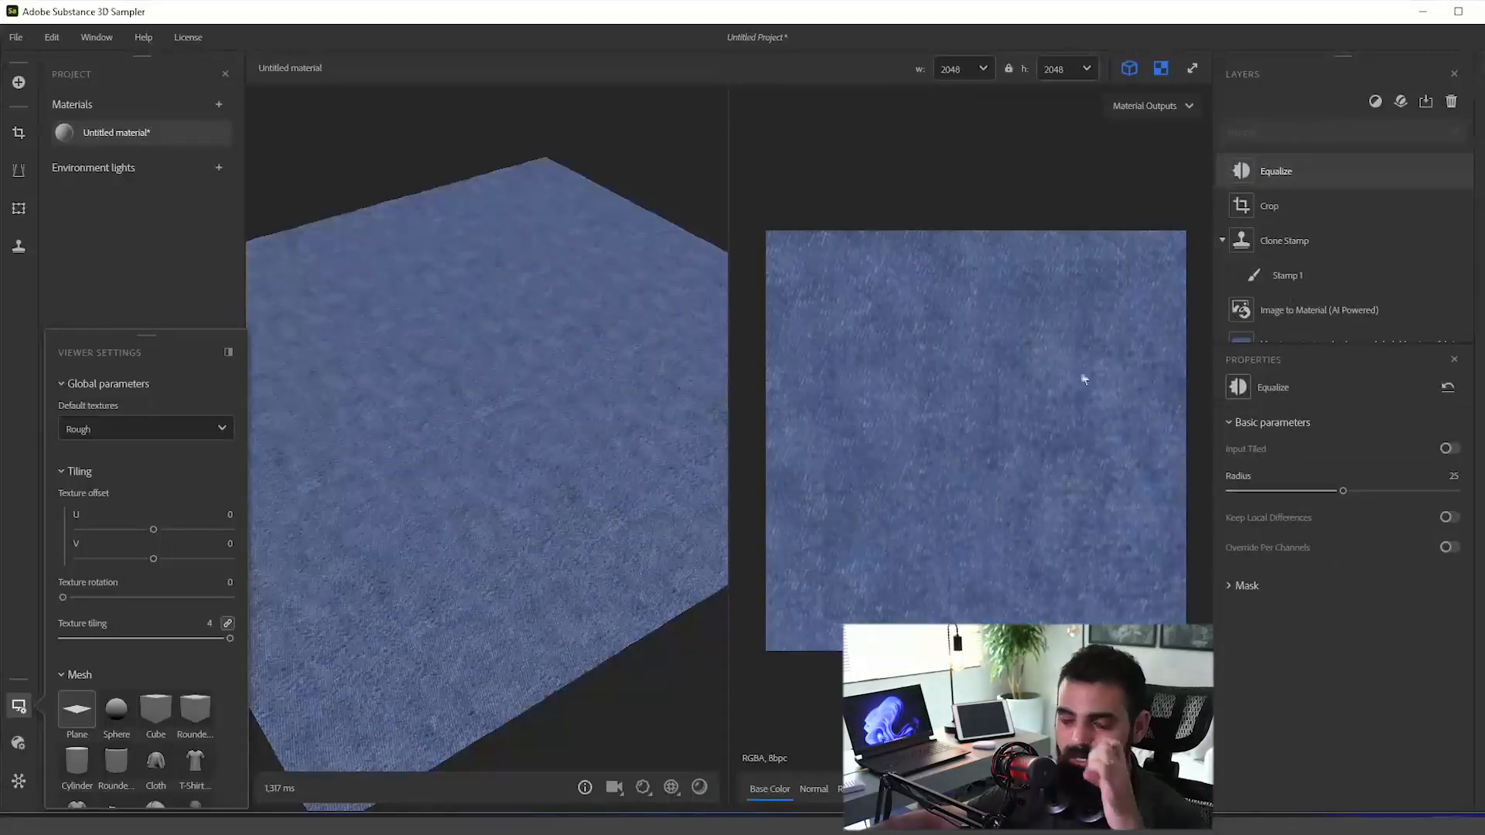
Step: Hide the Equalize layer to compare the tiling on the plane without it, and show it again
left_click_drag(569, 405, 462, 398)
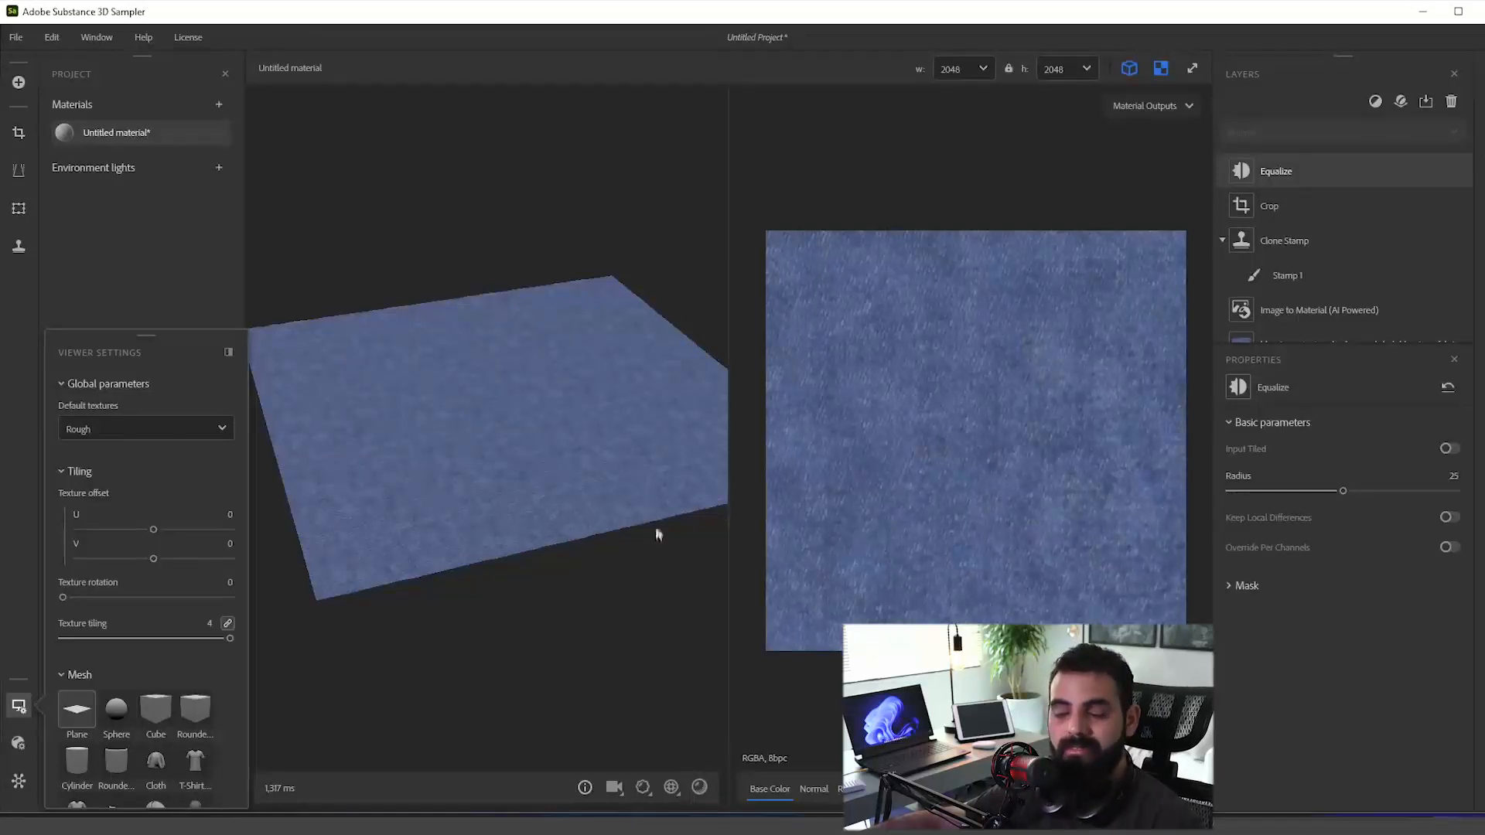
left_click(1462, 171)
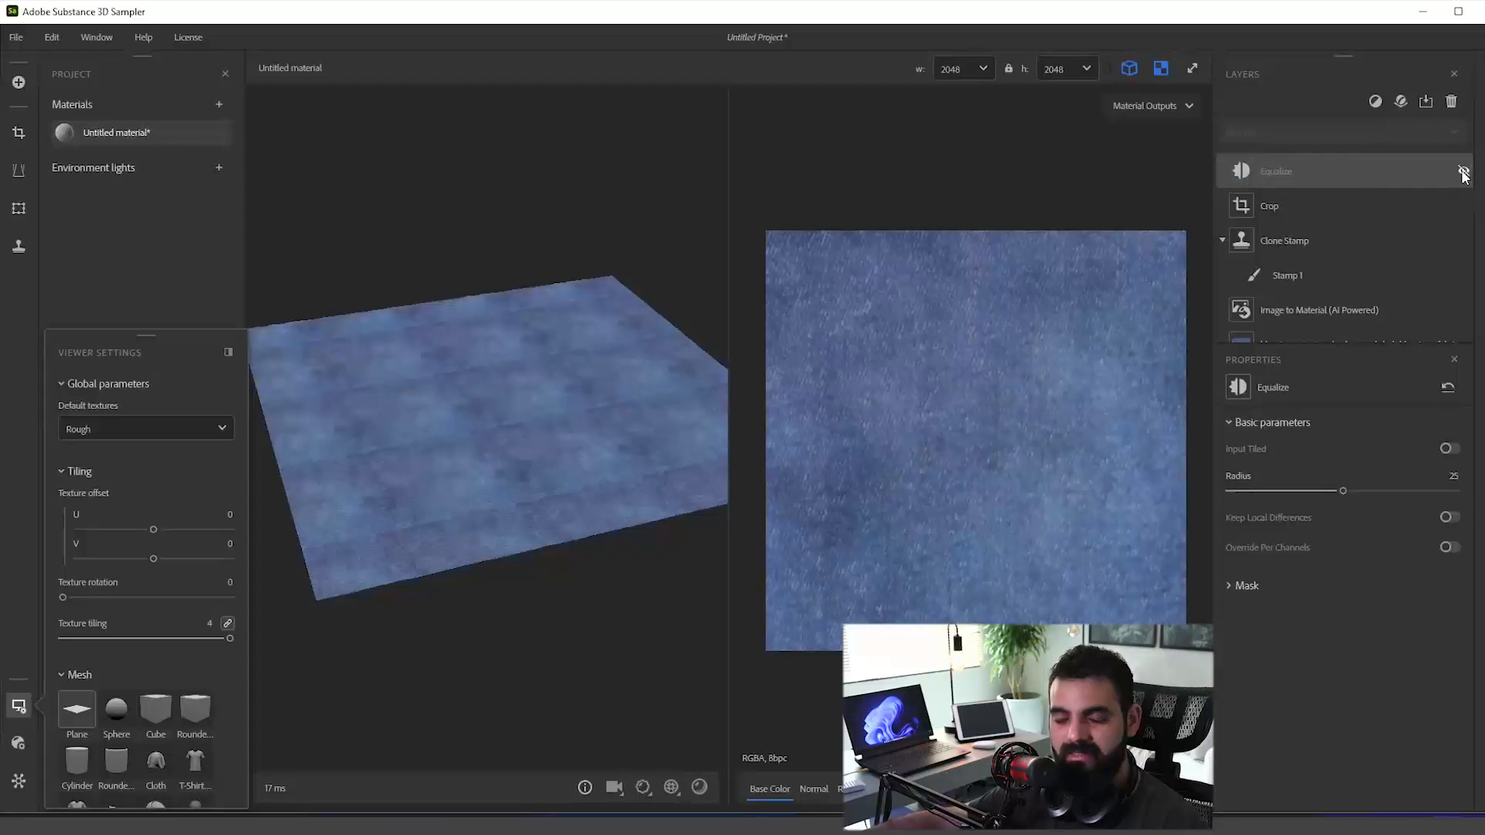
left_click_drag(583, 507, 690, 490)
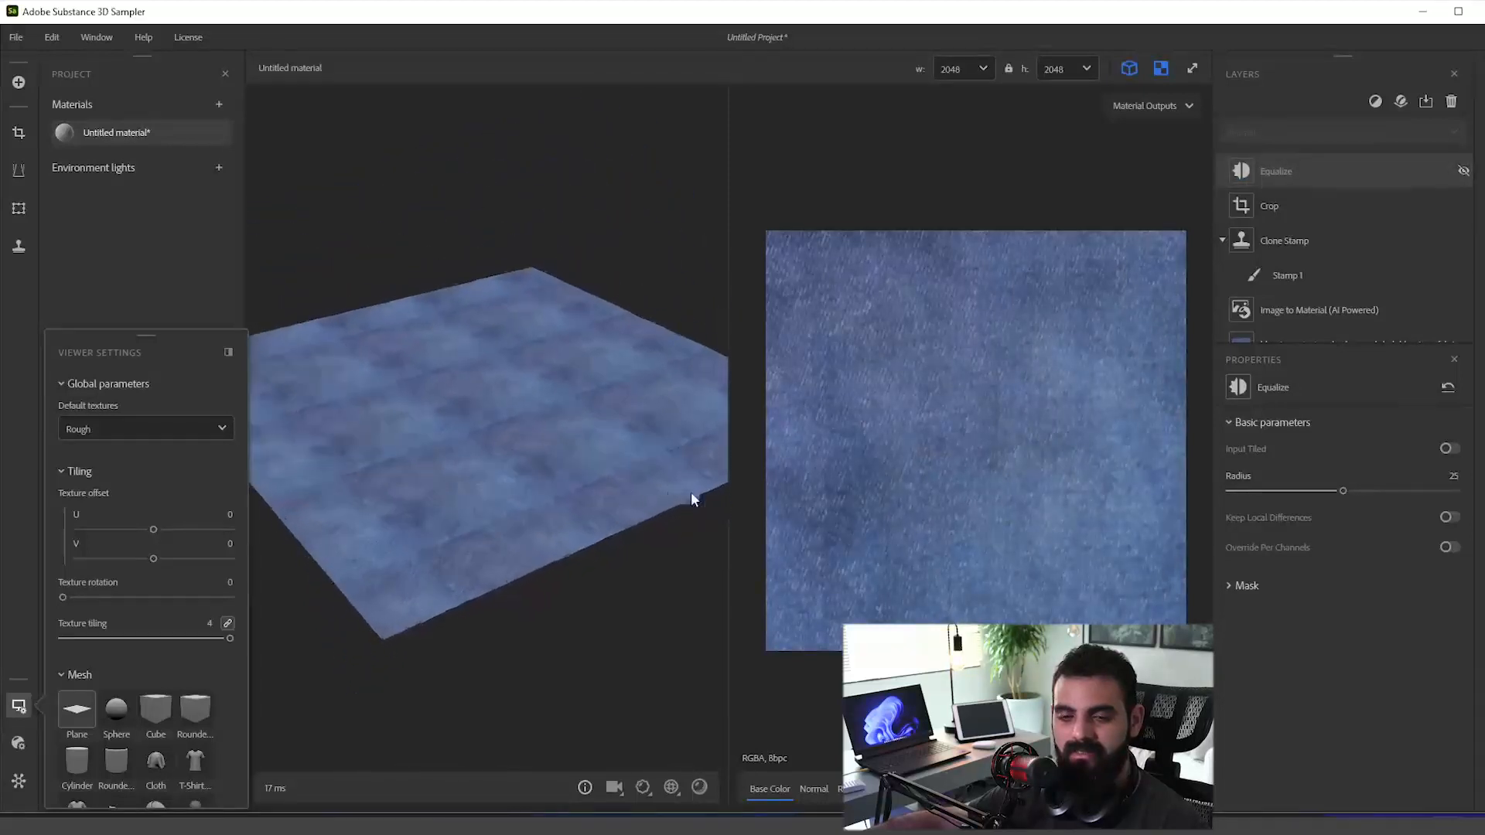
left_click(1462, 172)
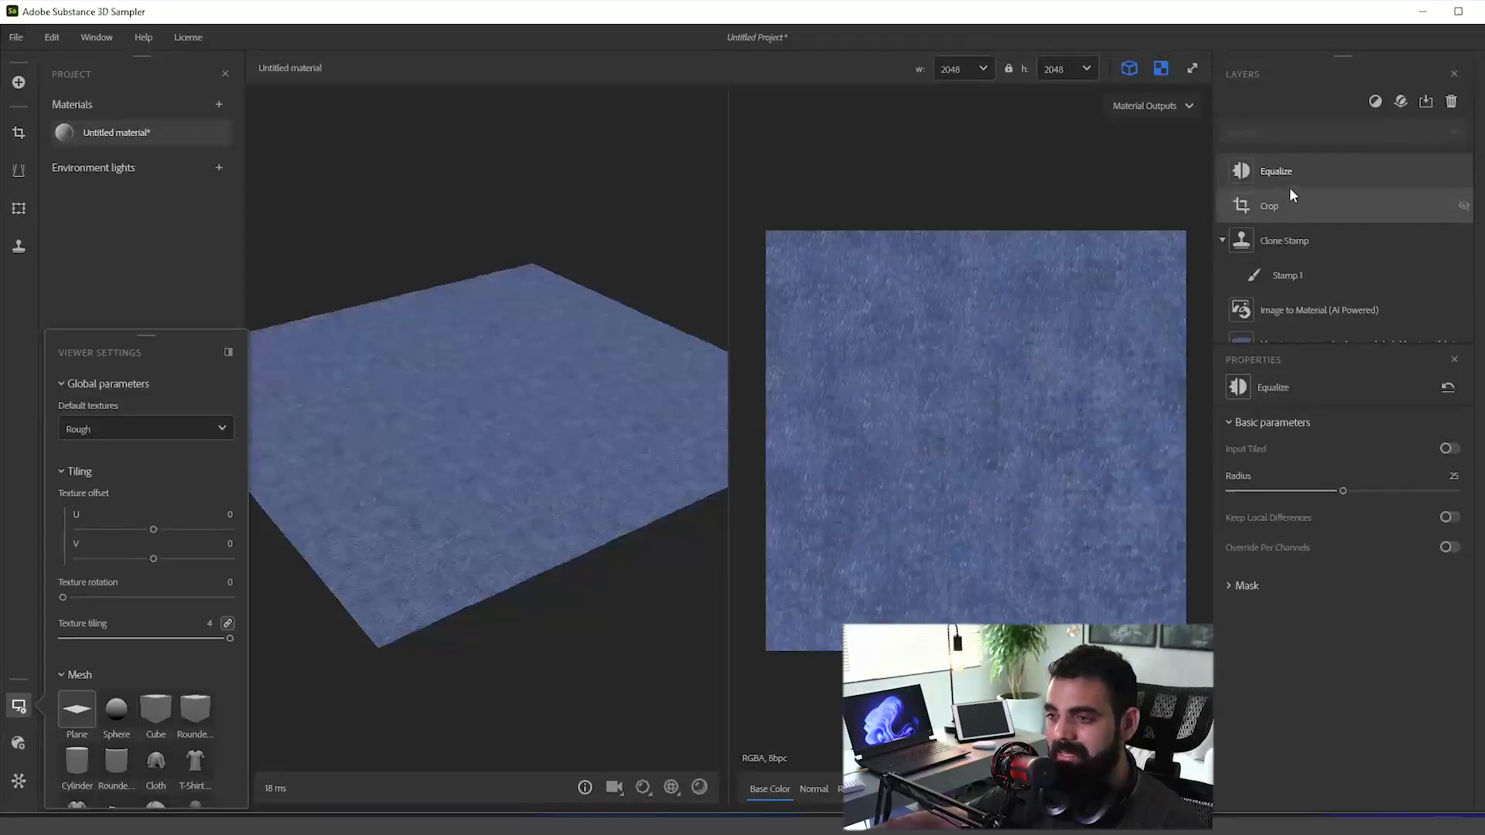
Step: Expand the Equalize mask settings, lower the radius to 0.71, and inspect the fabric up close in the 3D and 2D views
left_click(1247, 586)
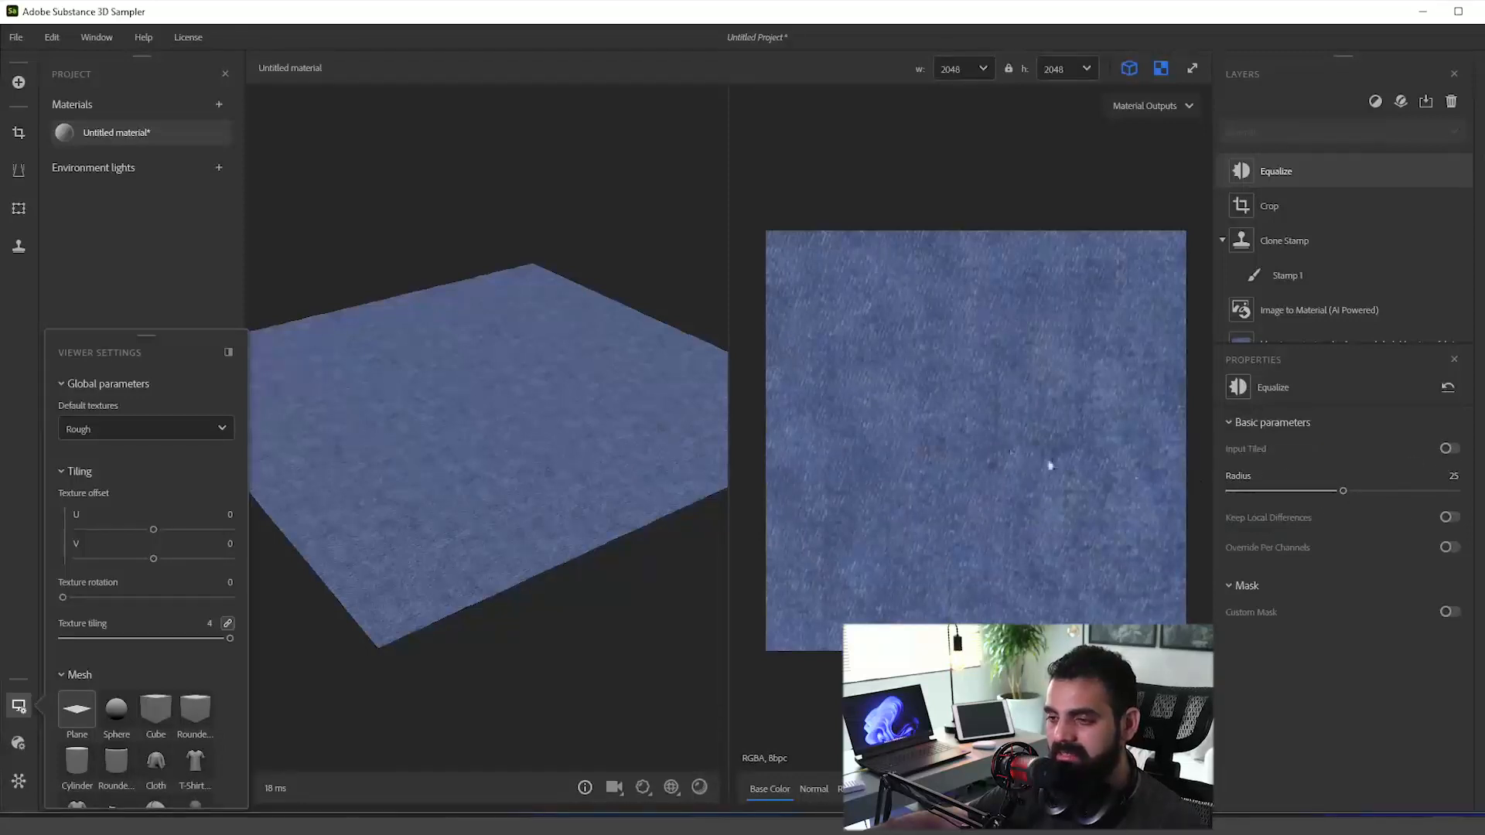
scroll(1047, 464, "up", 1)
left_click_drag(1341, 490, 1234, 492)
left_click_drag(578, 427, 480, 411)
scroll(481, 415, "up", 5)
scroll(606, 454, "down", 4)
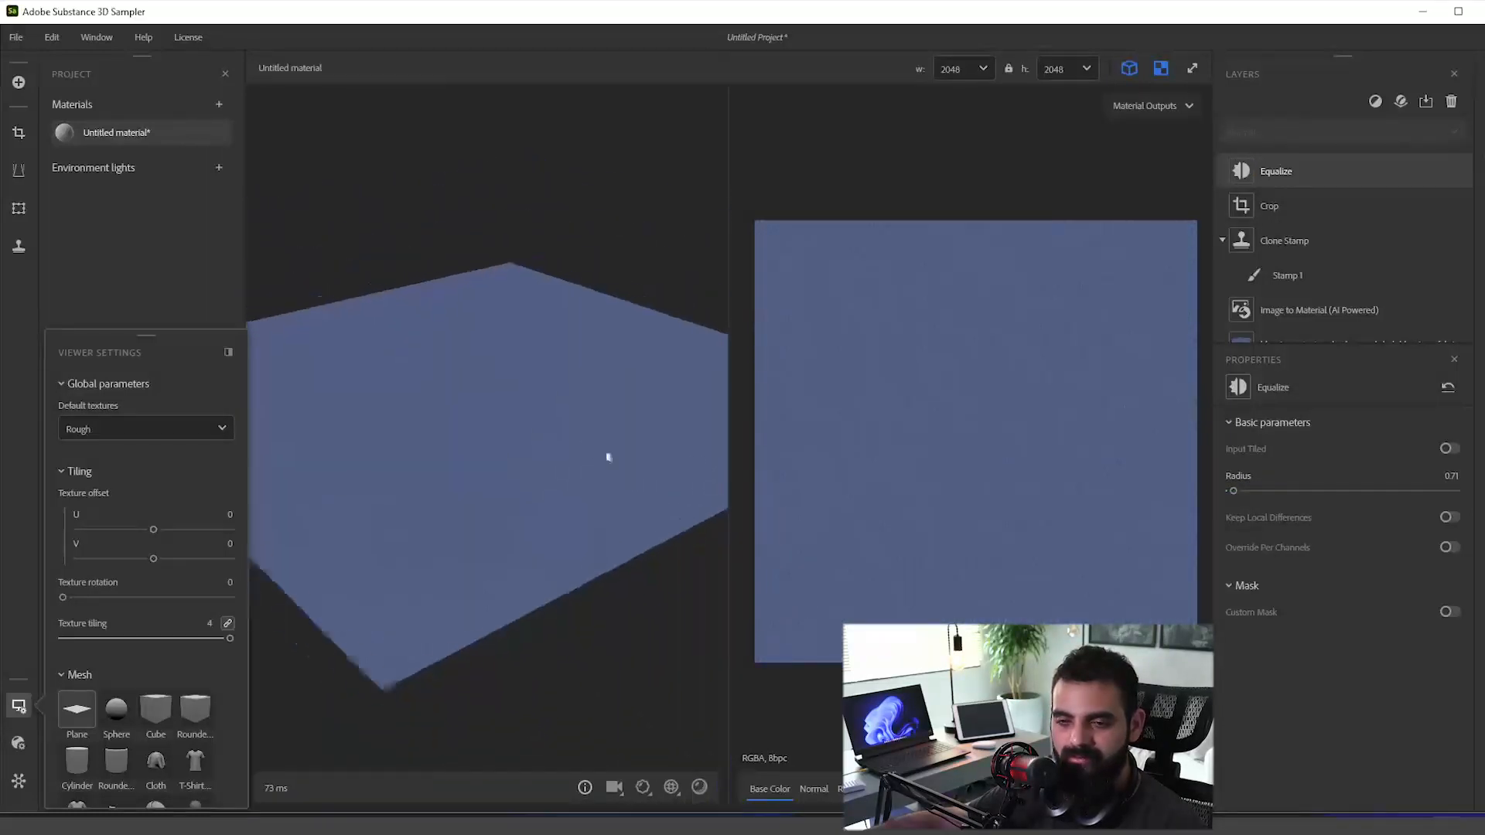
scroll(568, 390, "up", 2)
left_click_drag(579, 418, 473, 404)
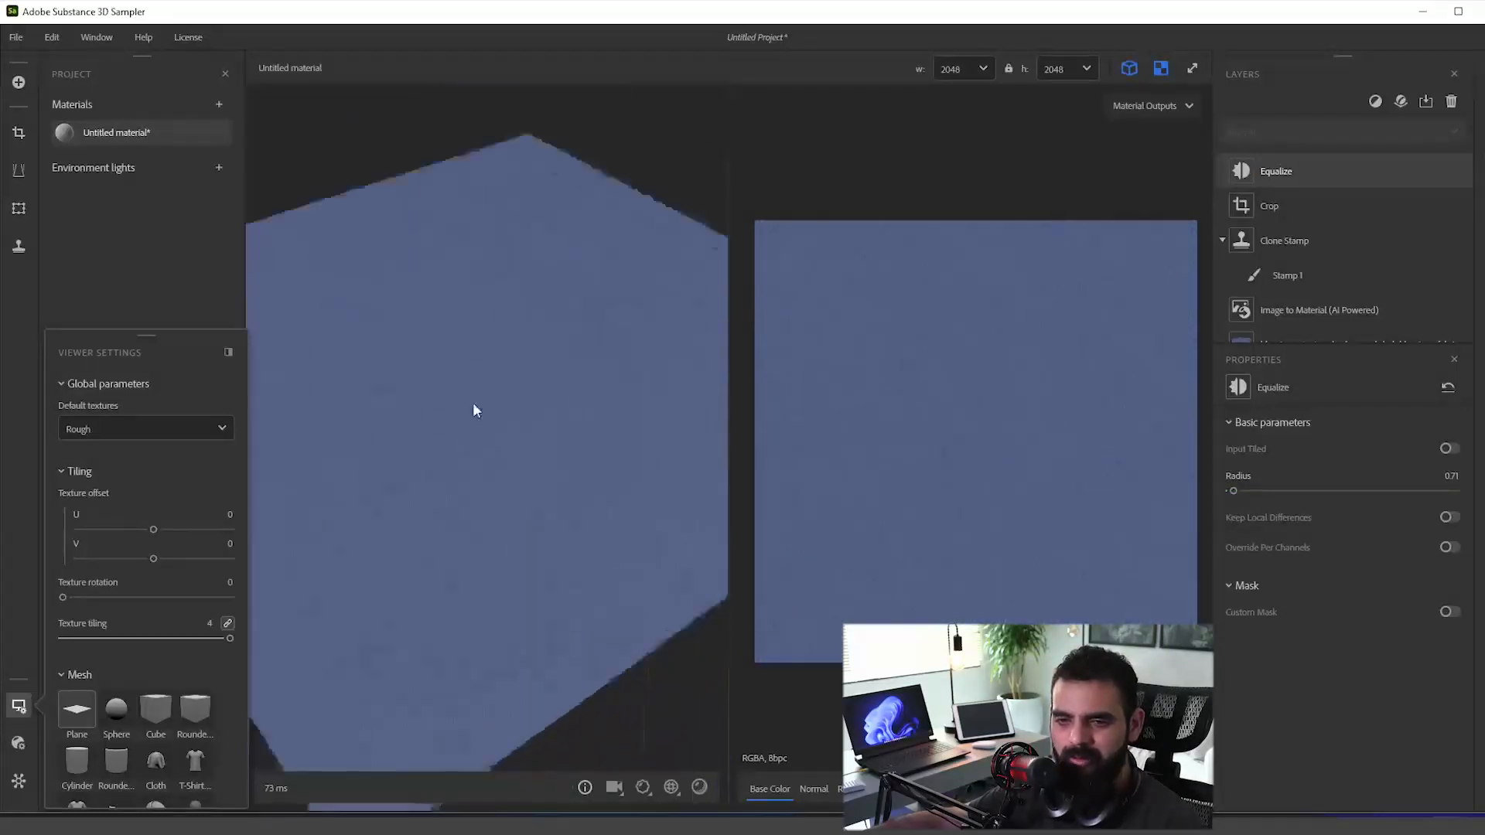
scroll(473, 404, "up", 5)
scroll(663, 453, "down", 2)
scroll(1073, 500, "up", 4)
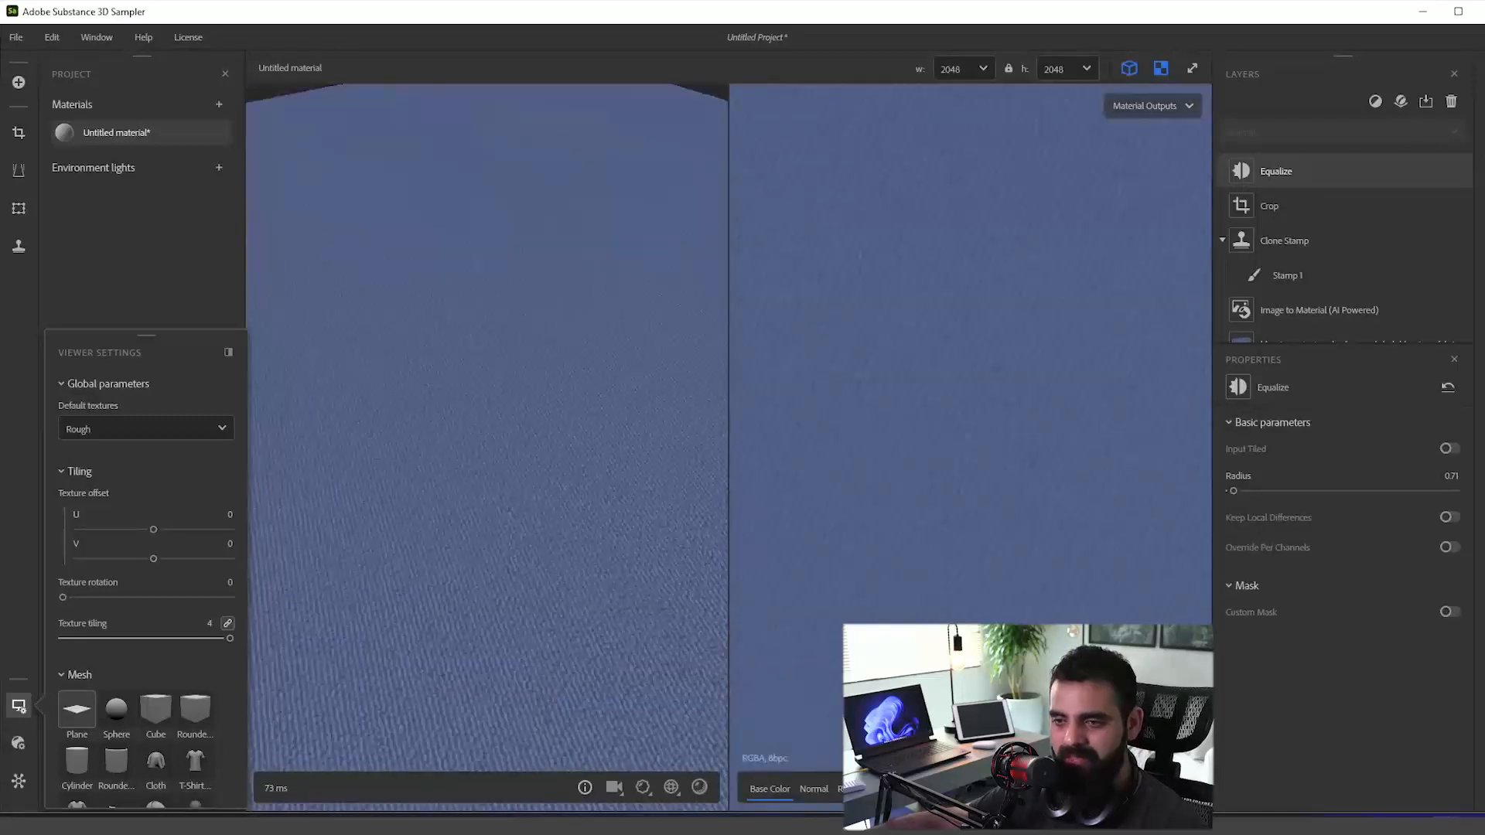
scroll(1074, 500, "down", 2)
scroll(1073, 499, "up", 2)
scroll(1073, 499, "down", 3)
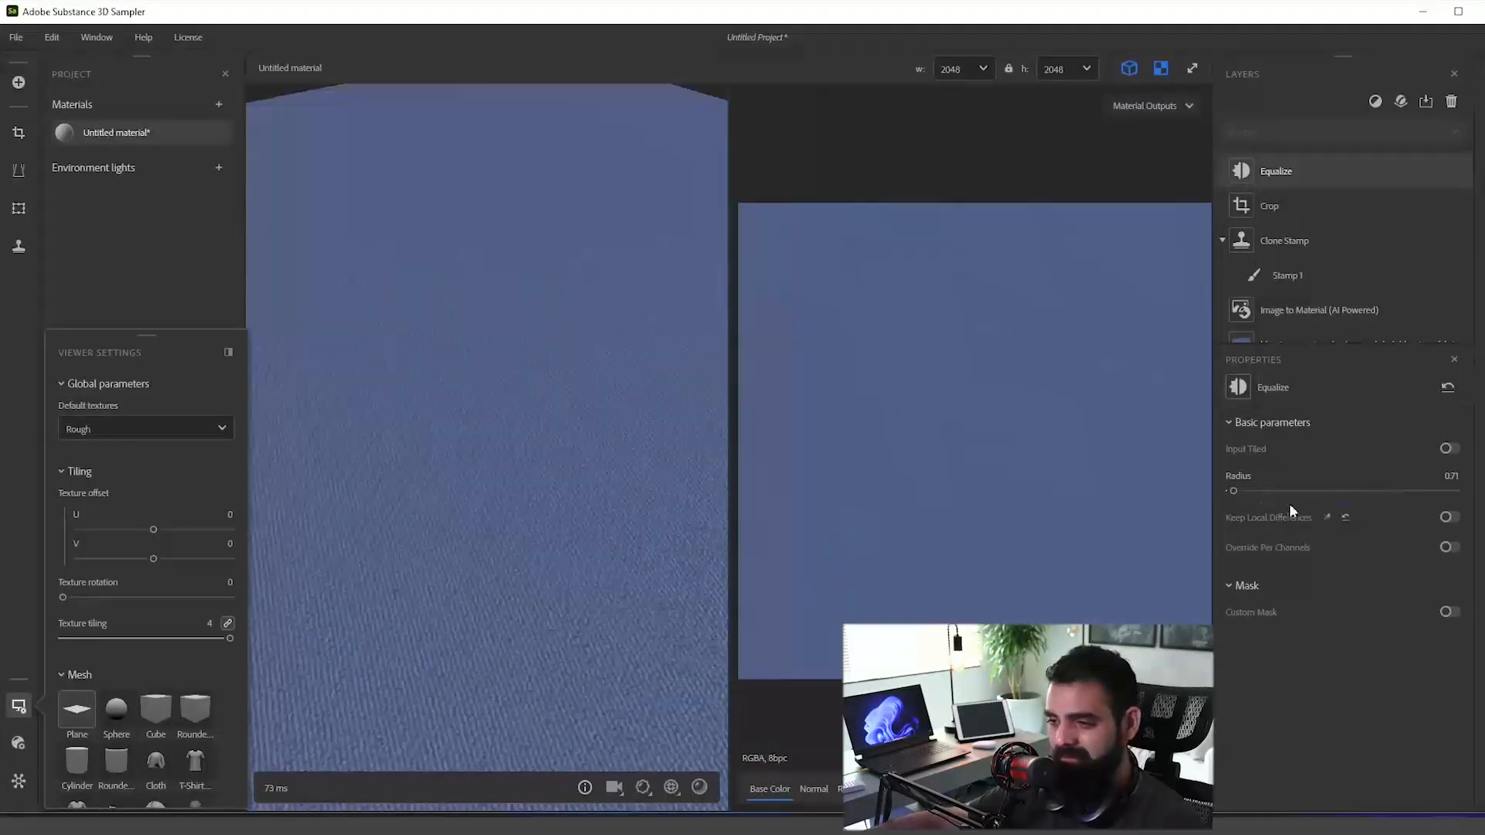
Step: Try an Equalize radius of 0 and check its effect on the fabric in both views
left_click_drag(1285, 492, 1178, 505)
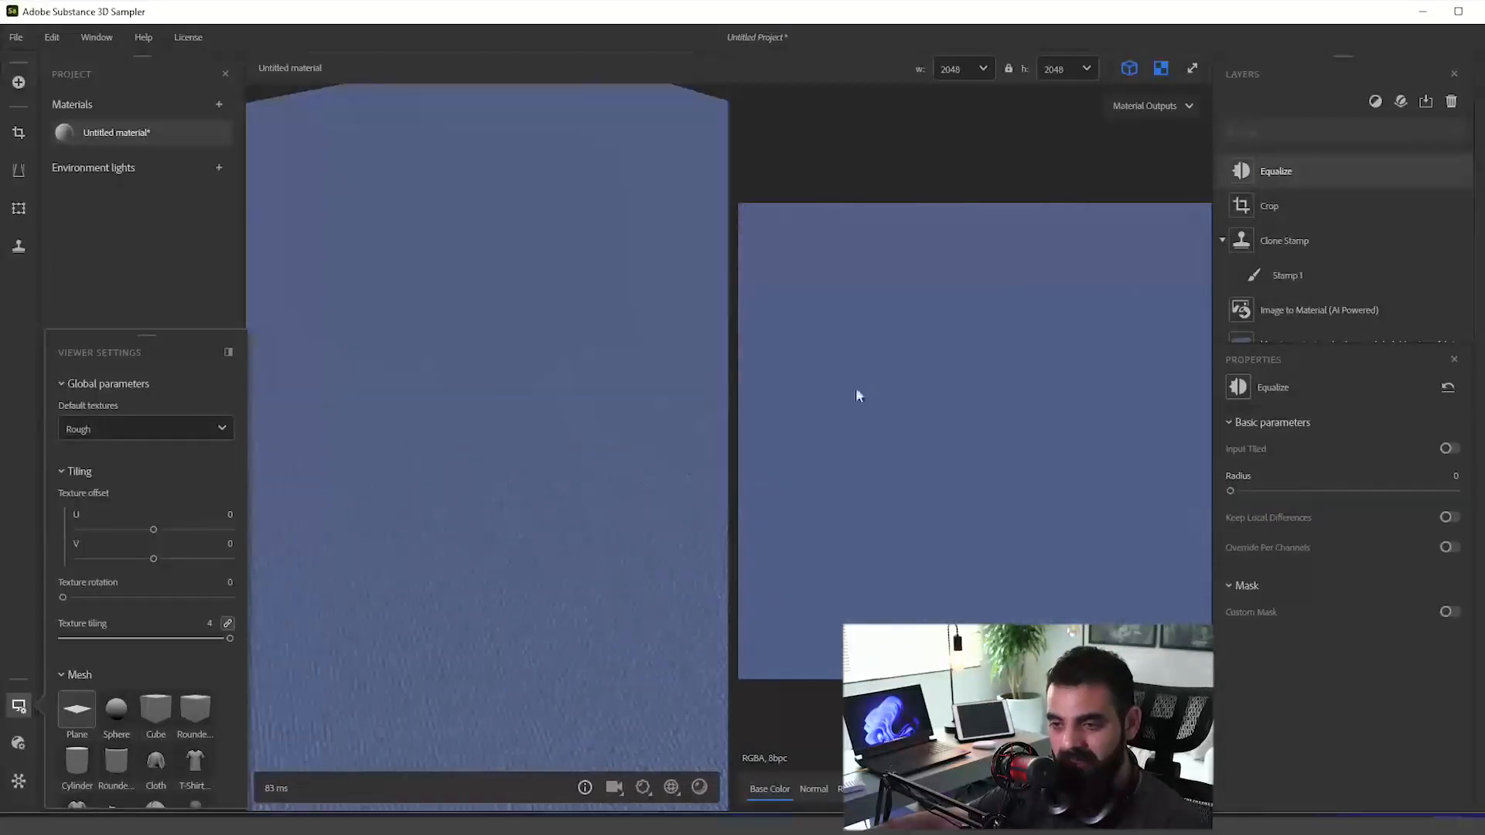
scroll(857, 390, "up", 1)
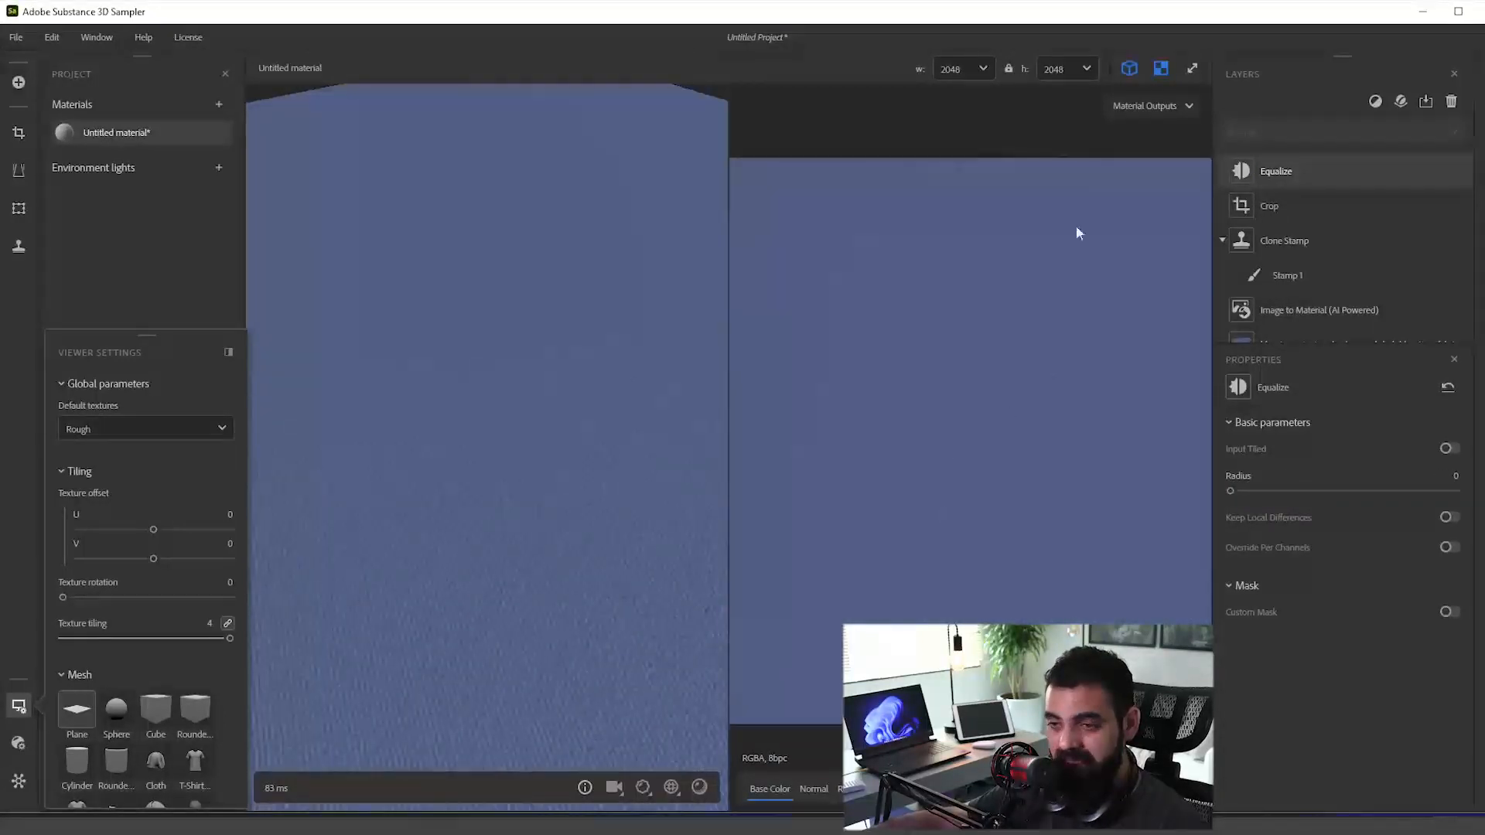
scroll(375, 455, "down", 1)
scroll(377, 455, "down", 3)
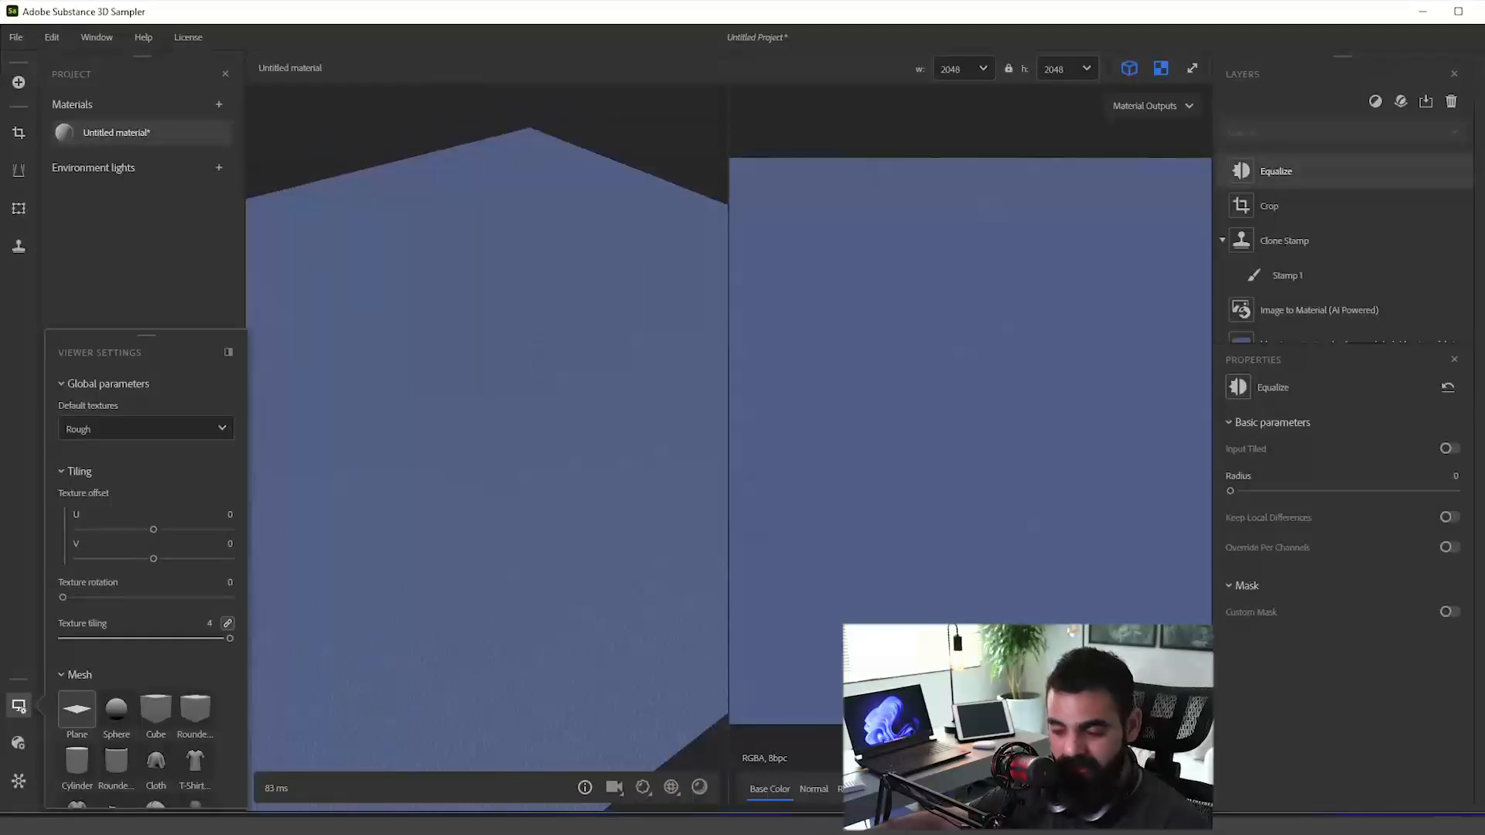
left_click(1144, 824)
left_click(1439, 774)
left_click(453, 542)
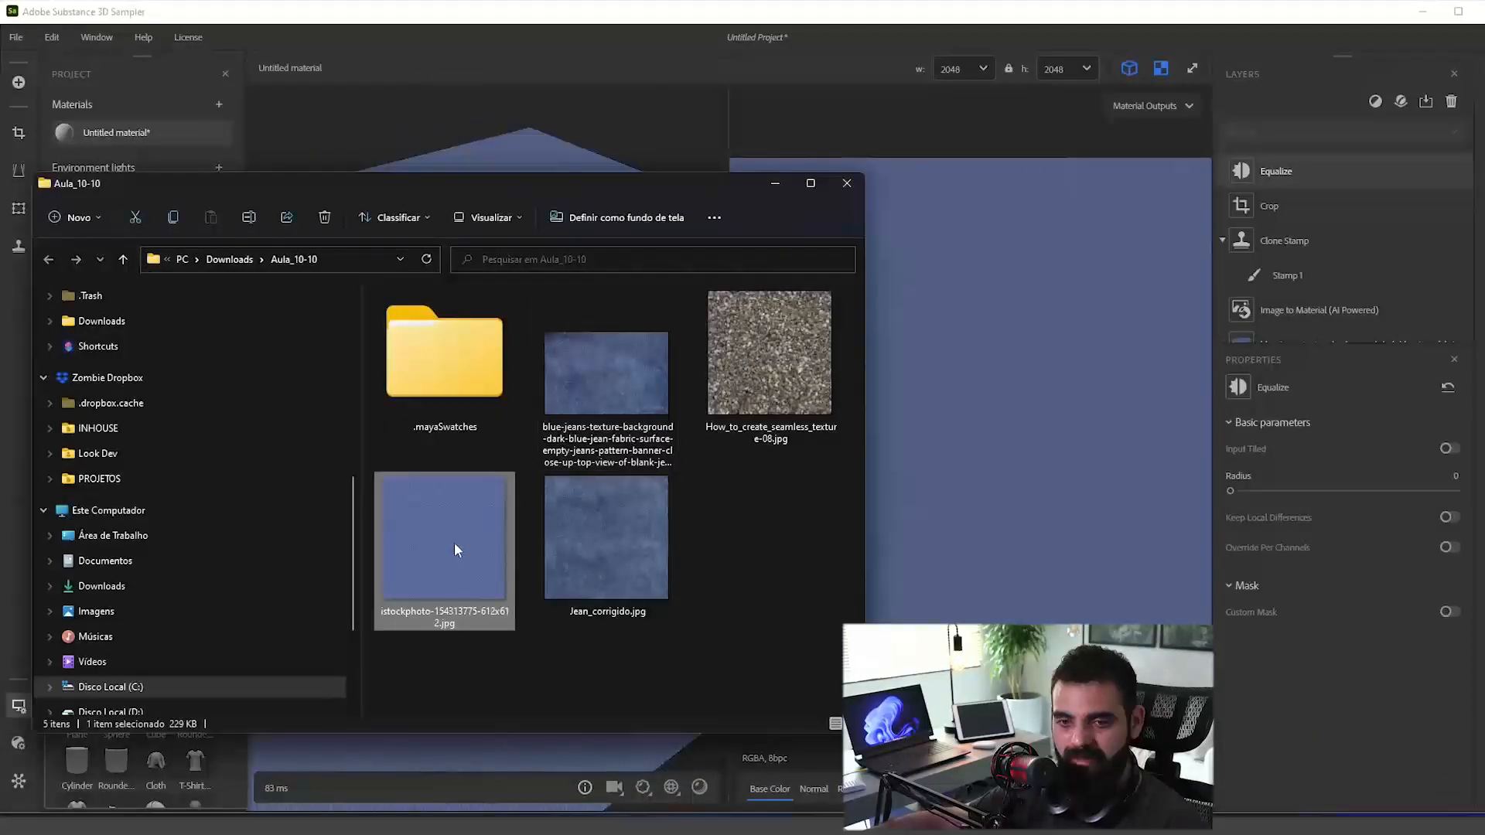
key("Return")
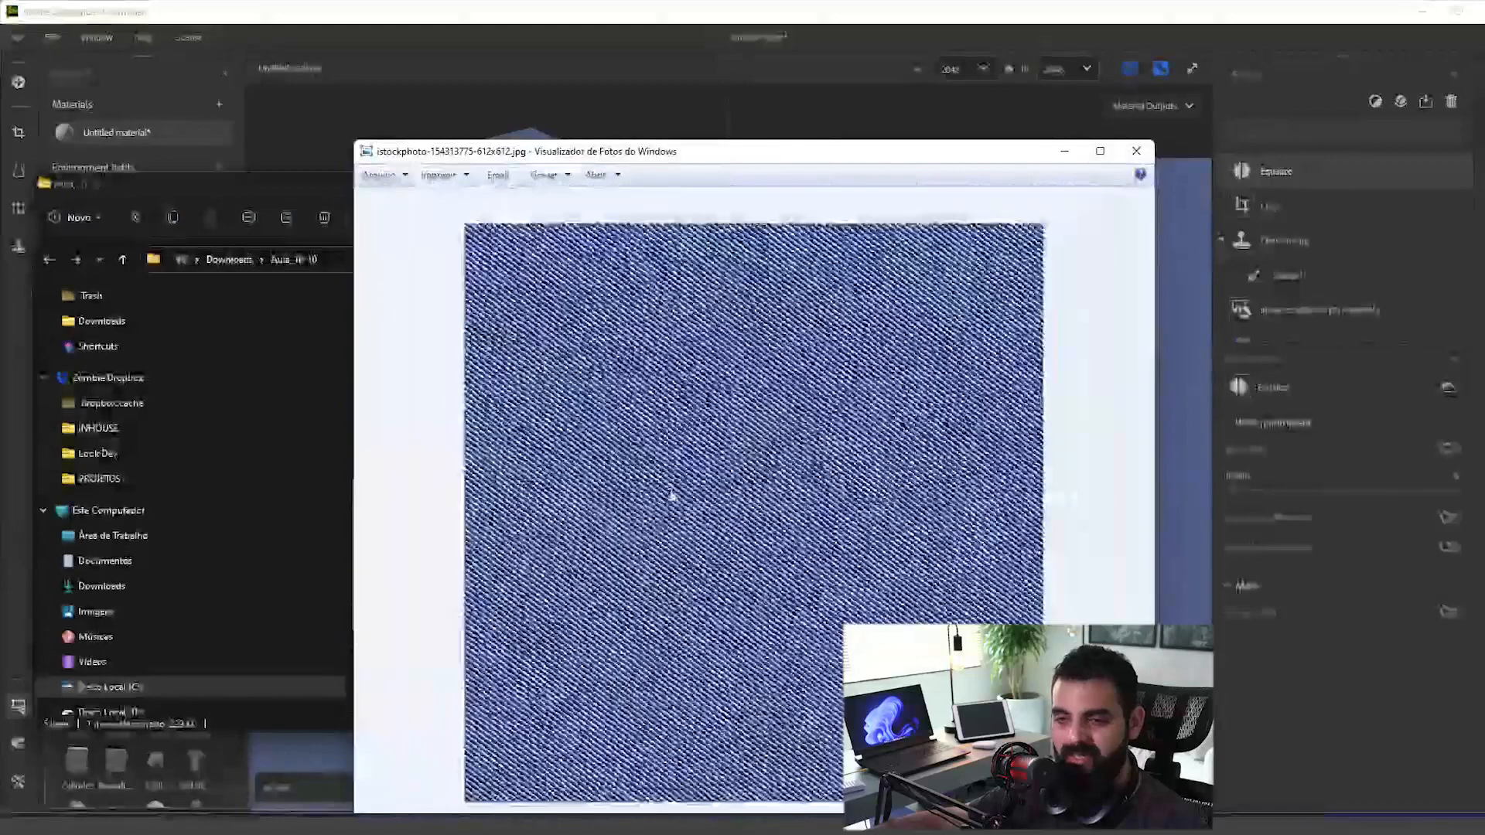
left_click(1137, 152)
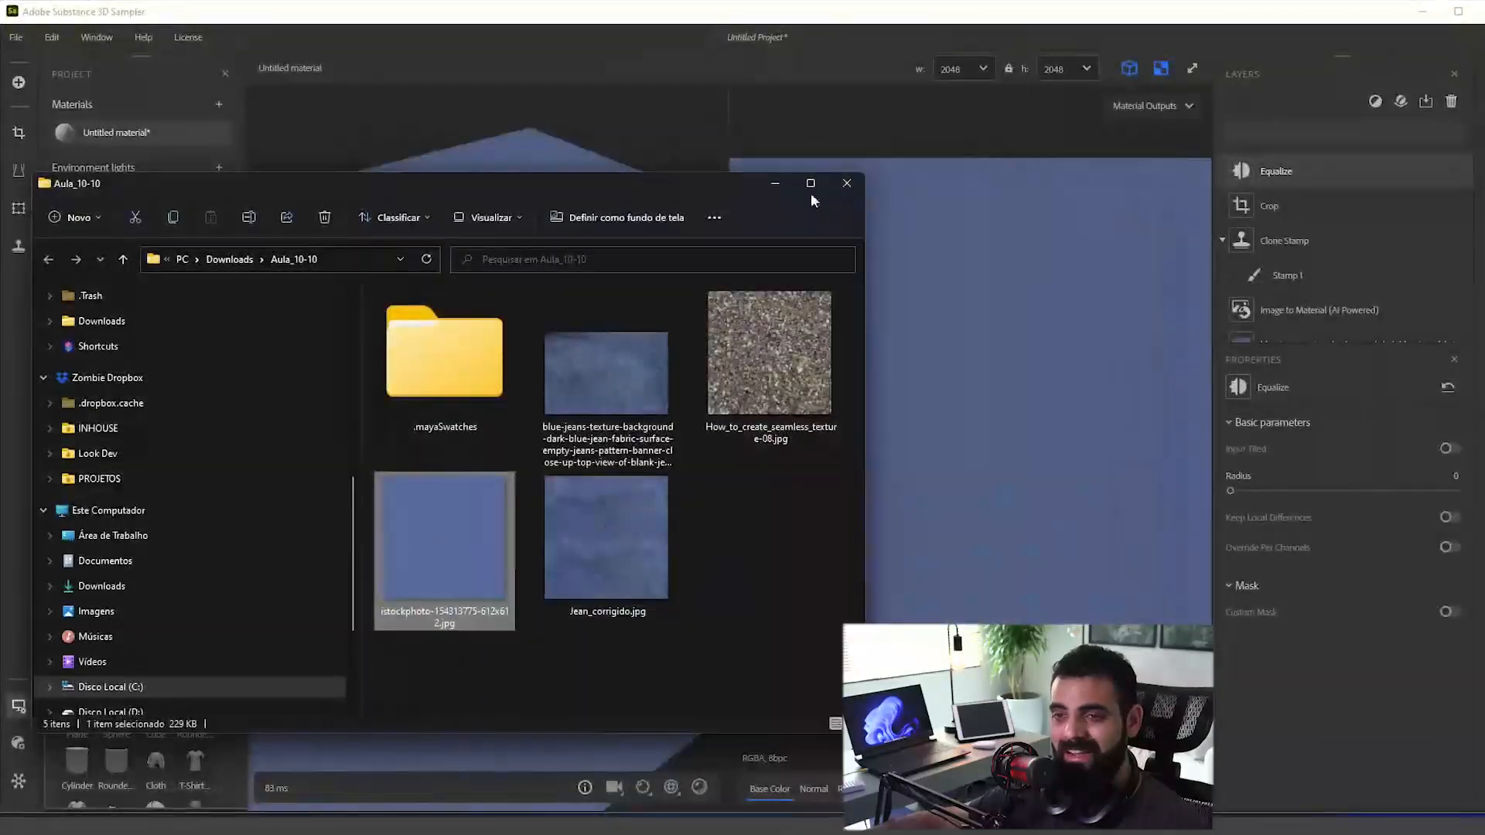
left_click(778, 184)
Step: Raise the Equalize radius to 3.72 and check the fabric on the plane from another angle
left_click_drag(507, 397, 284, 379)
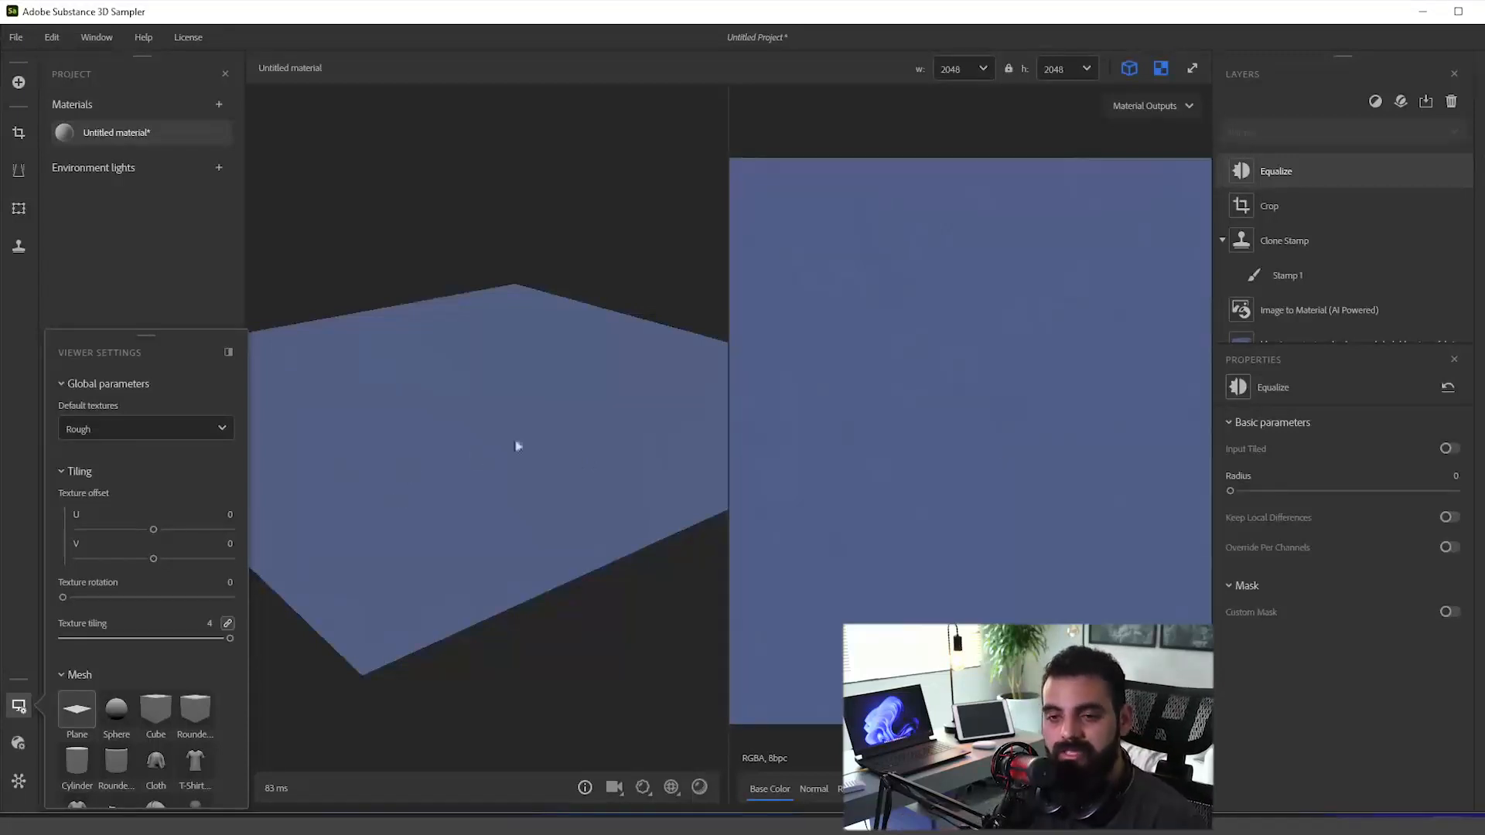
left_click_drag(514, 444, 565, 526)
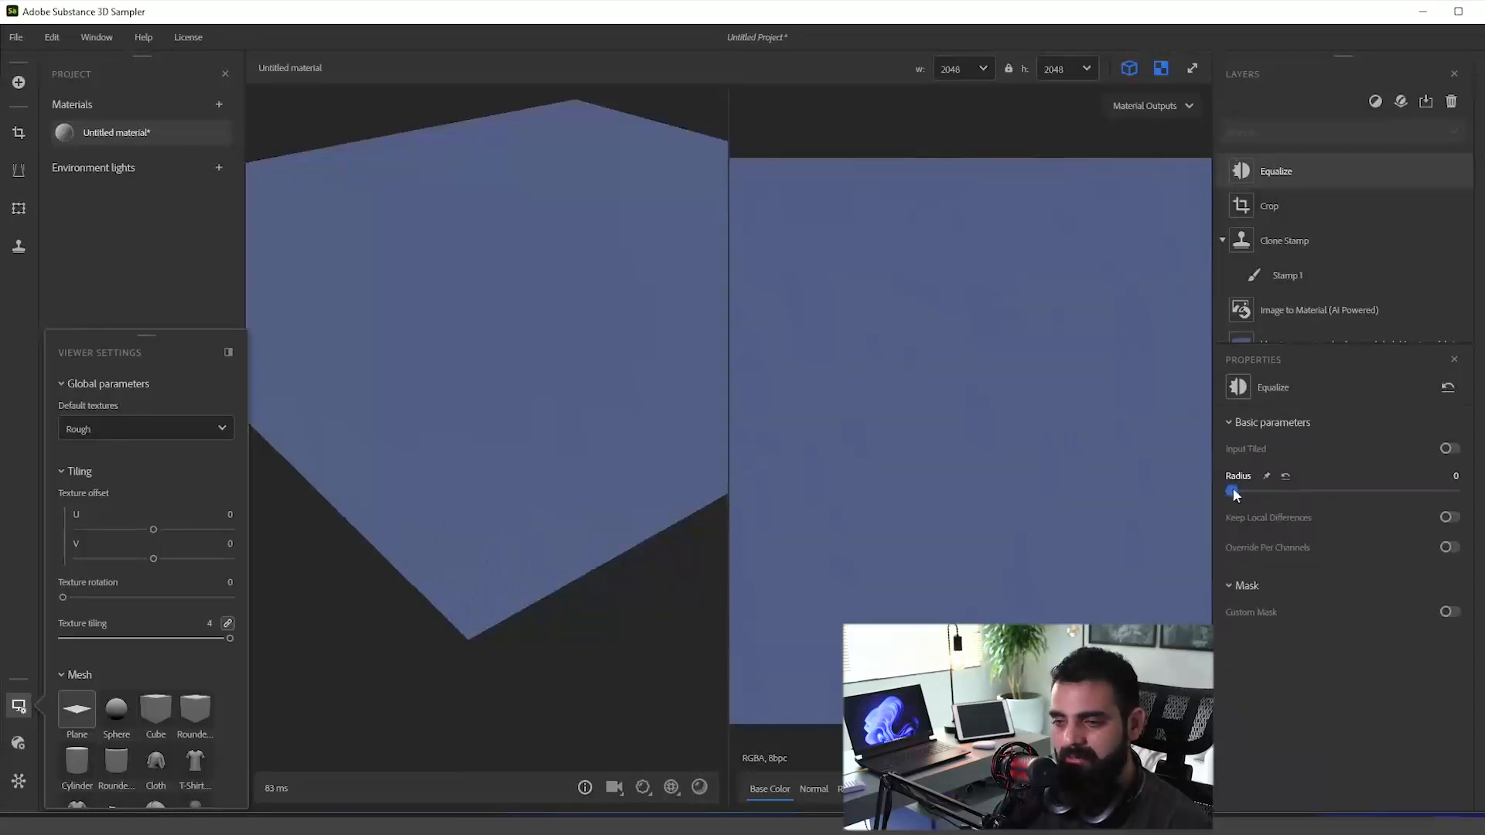
mouse_move(1231, 490)
left_mouse_down()
mouse_move(1267, 490)
mouse_move(1247, 490)
left_mouse_up()
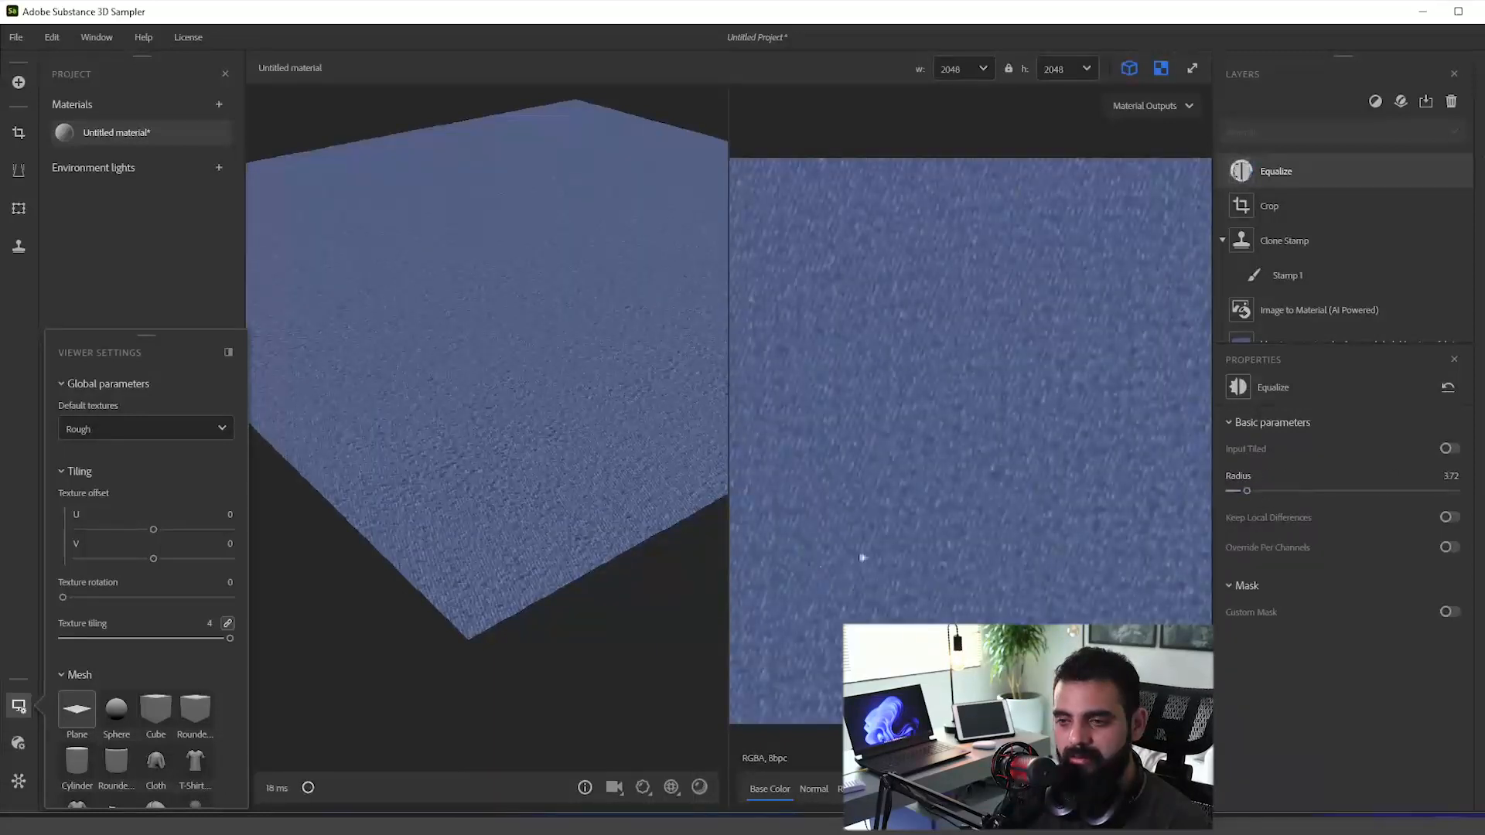
left_click_drag(680, 542, 395, 537)
Step: Switch Input Tiled on and off repeatedly for the Equalize layer to compare its effect on the texture
left_click(1449, 449)
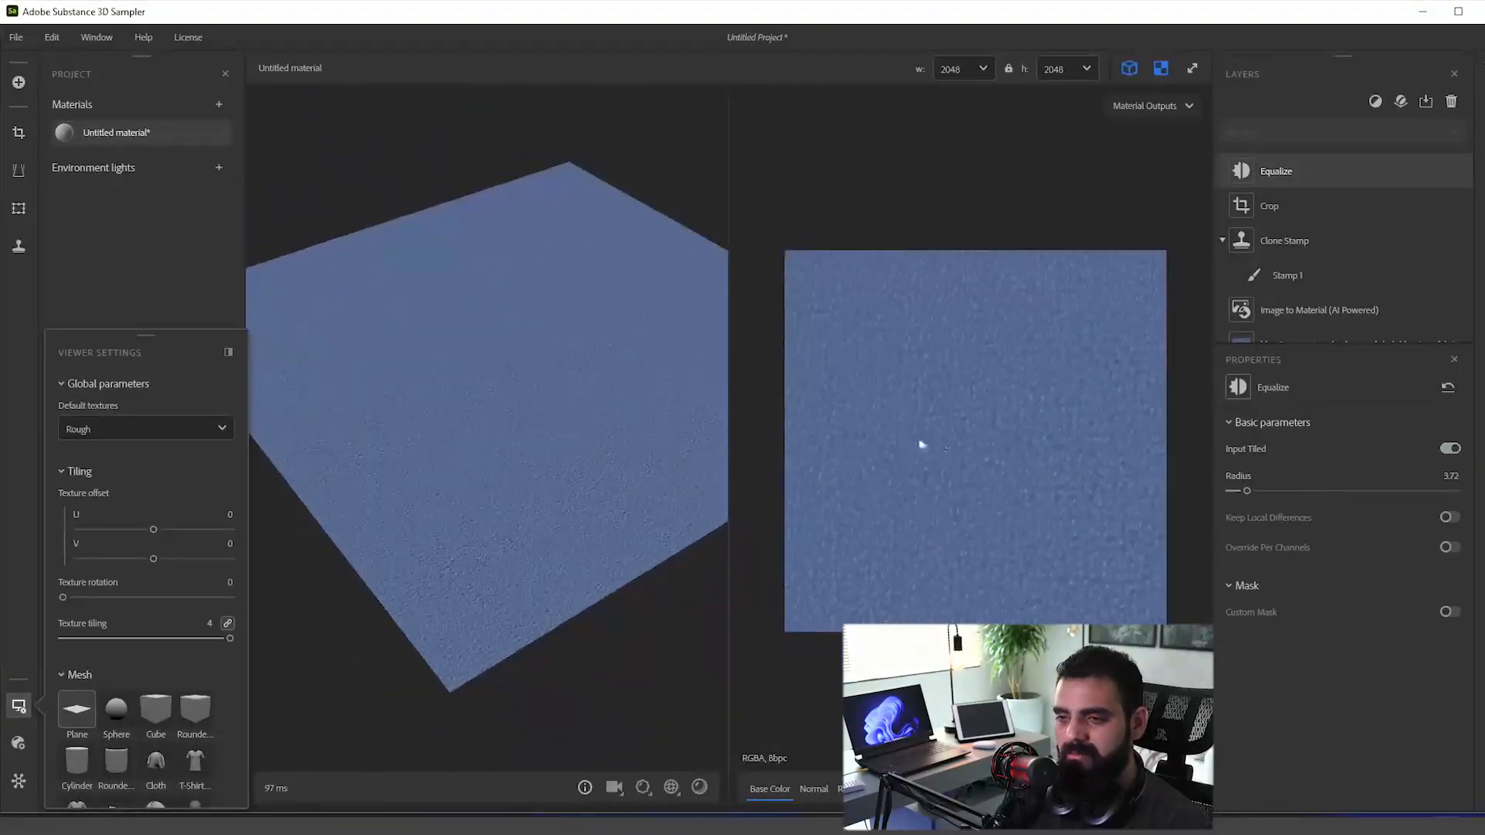
left_click(1458, 454)
left_click(1449, 449)
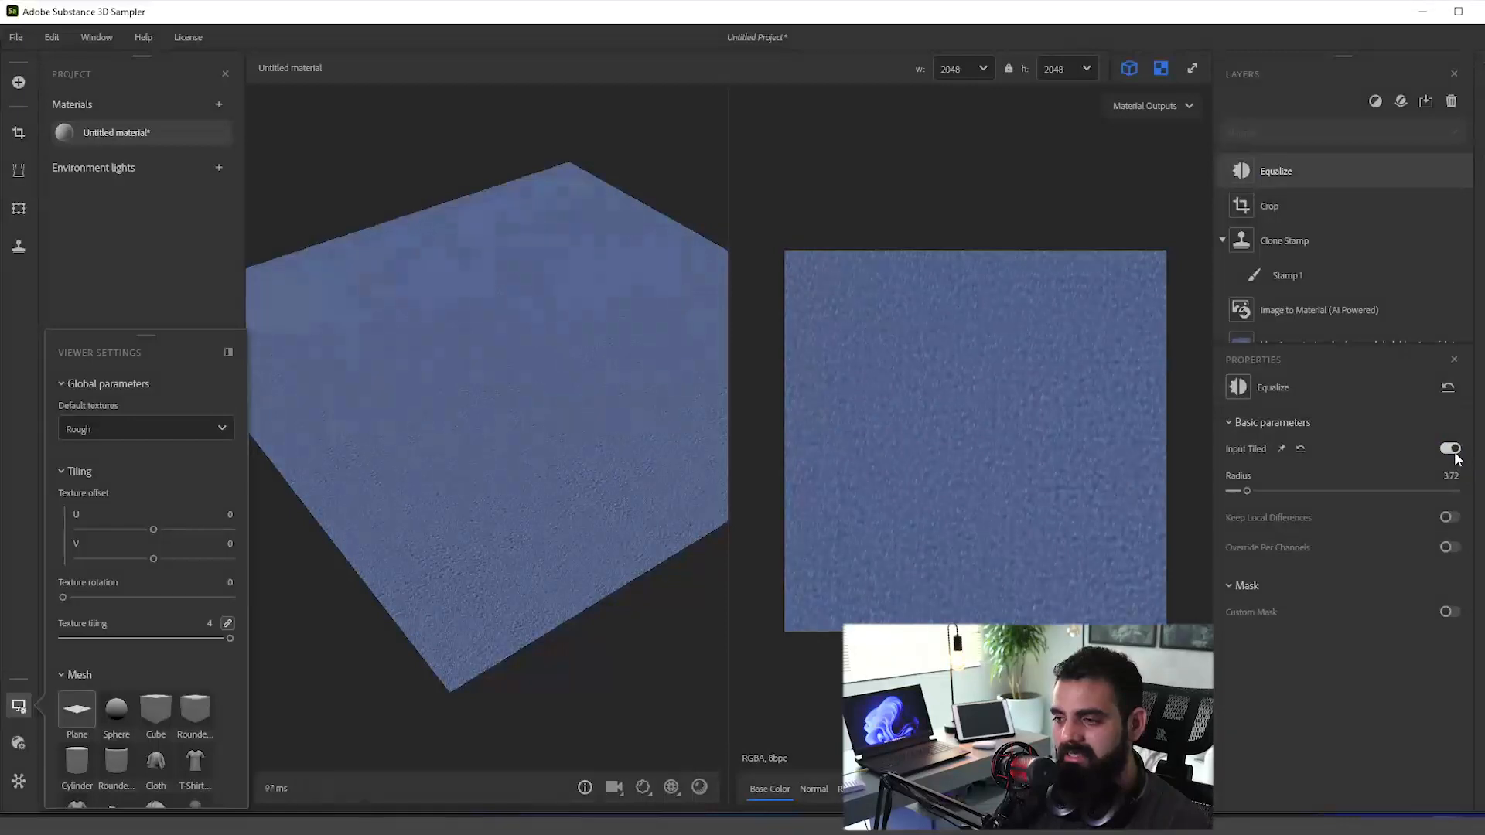
left_click(1448, 449)
Step: Try an Equalize radius of 50 and hide and show the layer to compare the tiling with and without it
left_click_drag(1247, 491, 1455, 491)
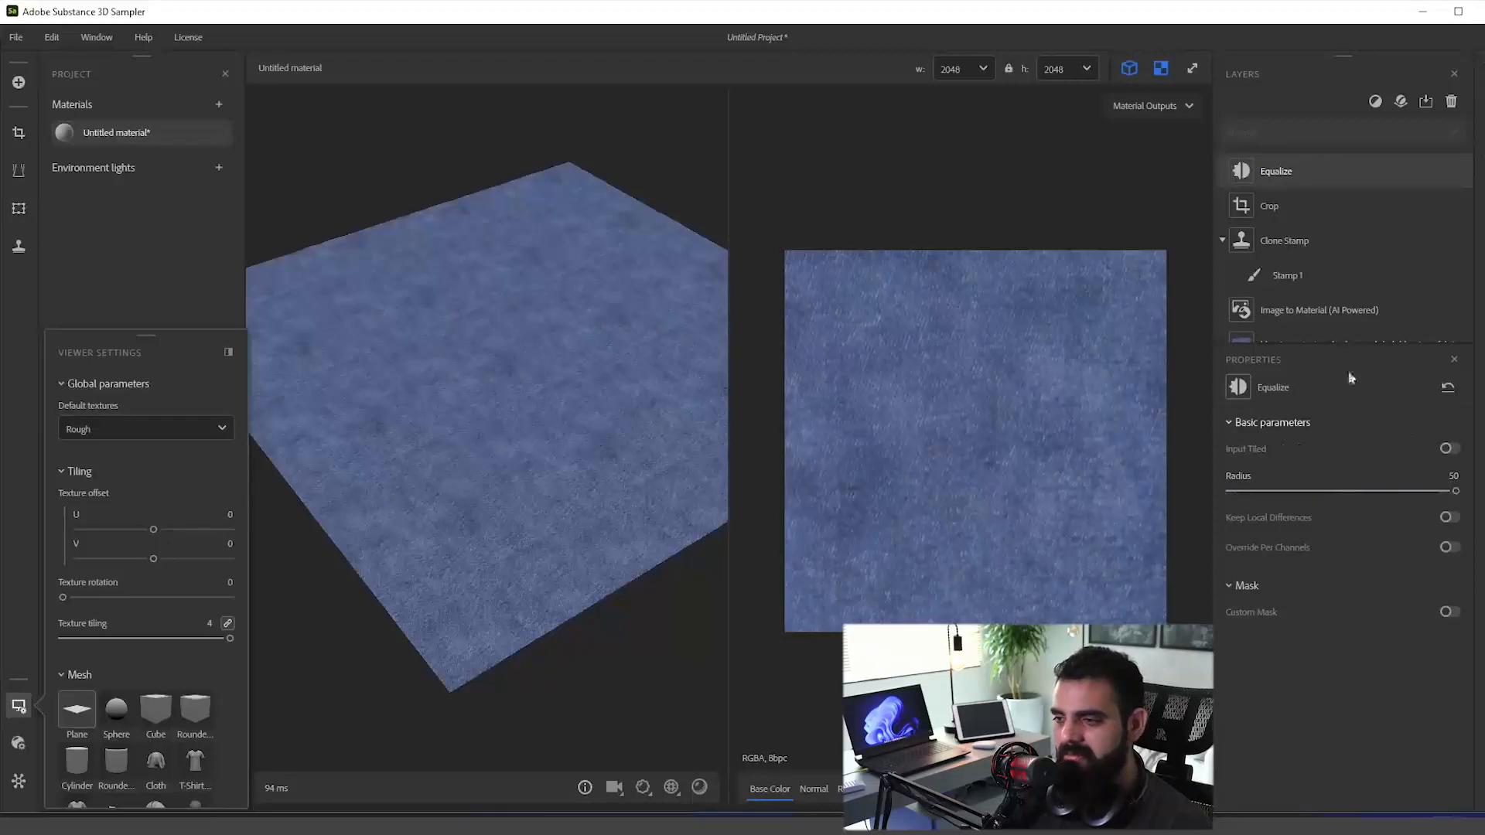
left_click(1463, 171)
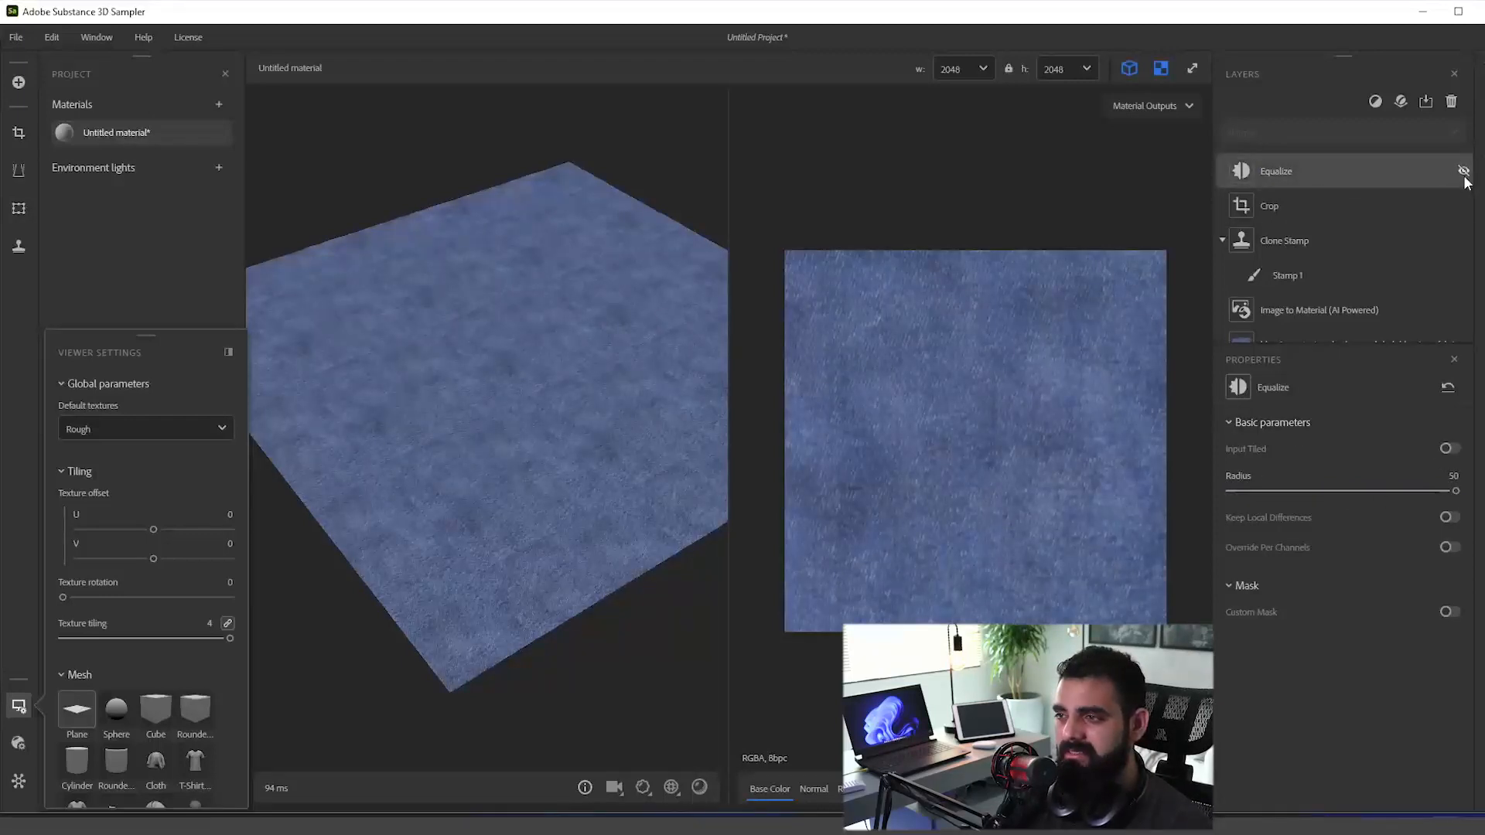
left_click(1465, 172)
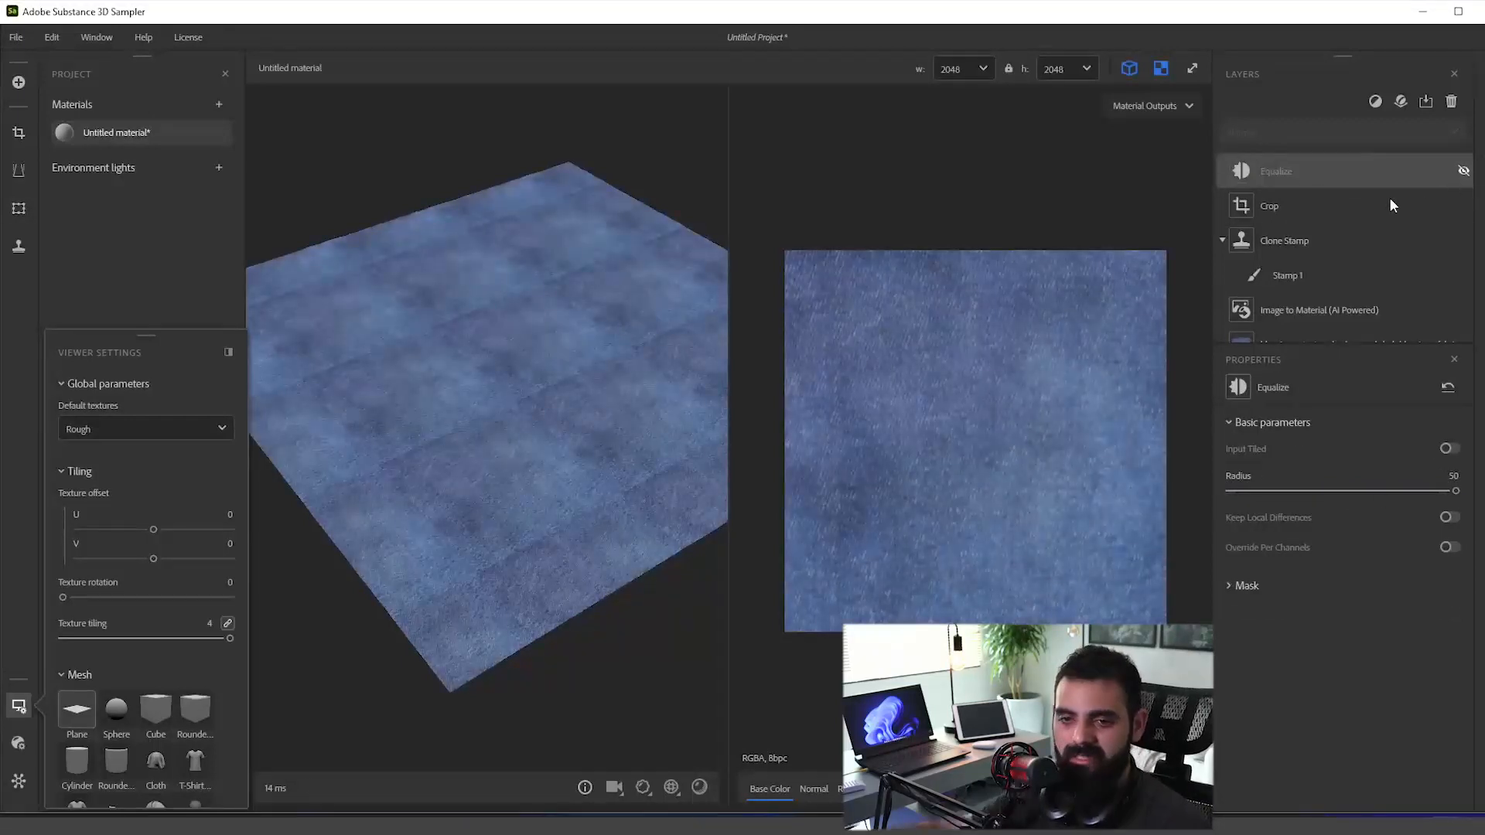
left_click(1462, 171)
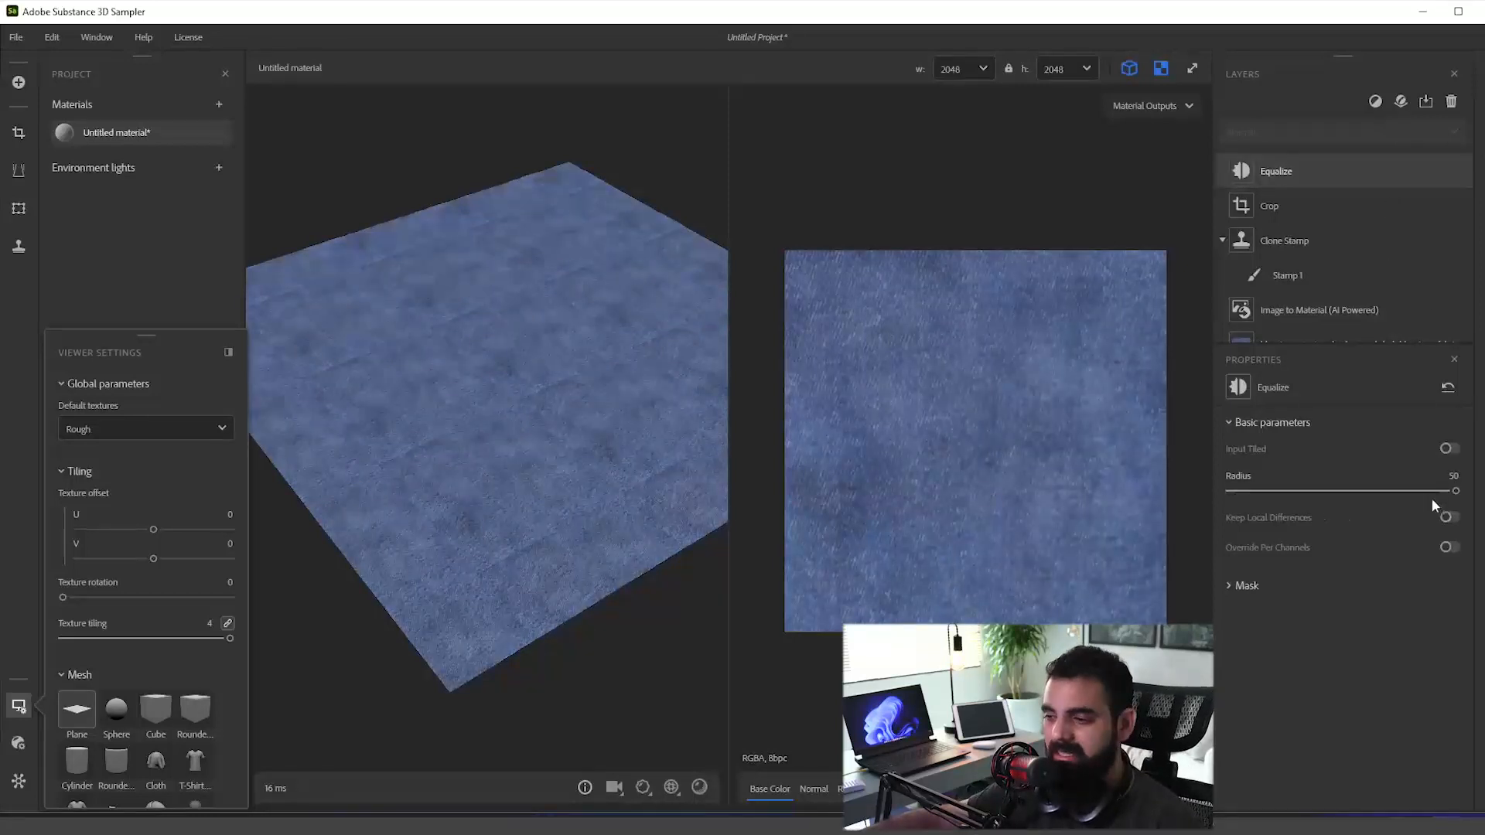
Step: Set the Equalize radius to 18.09, check the plane, and display the Normal map in the 2D view
left_click_drag(1454, 491, 1311, 493)
left_click_drag(480, 363, 625, 493)
left_click(814, 789)
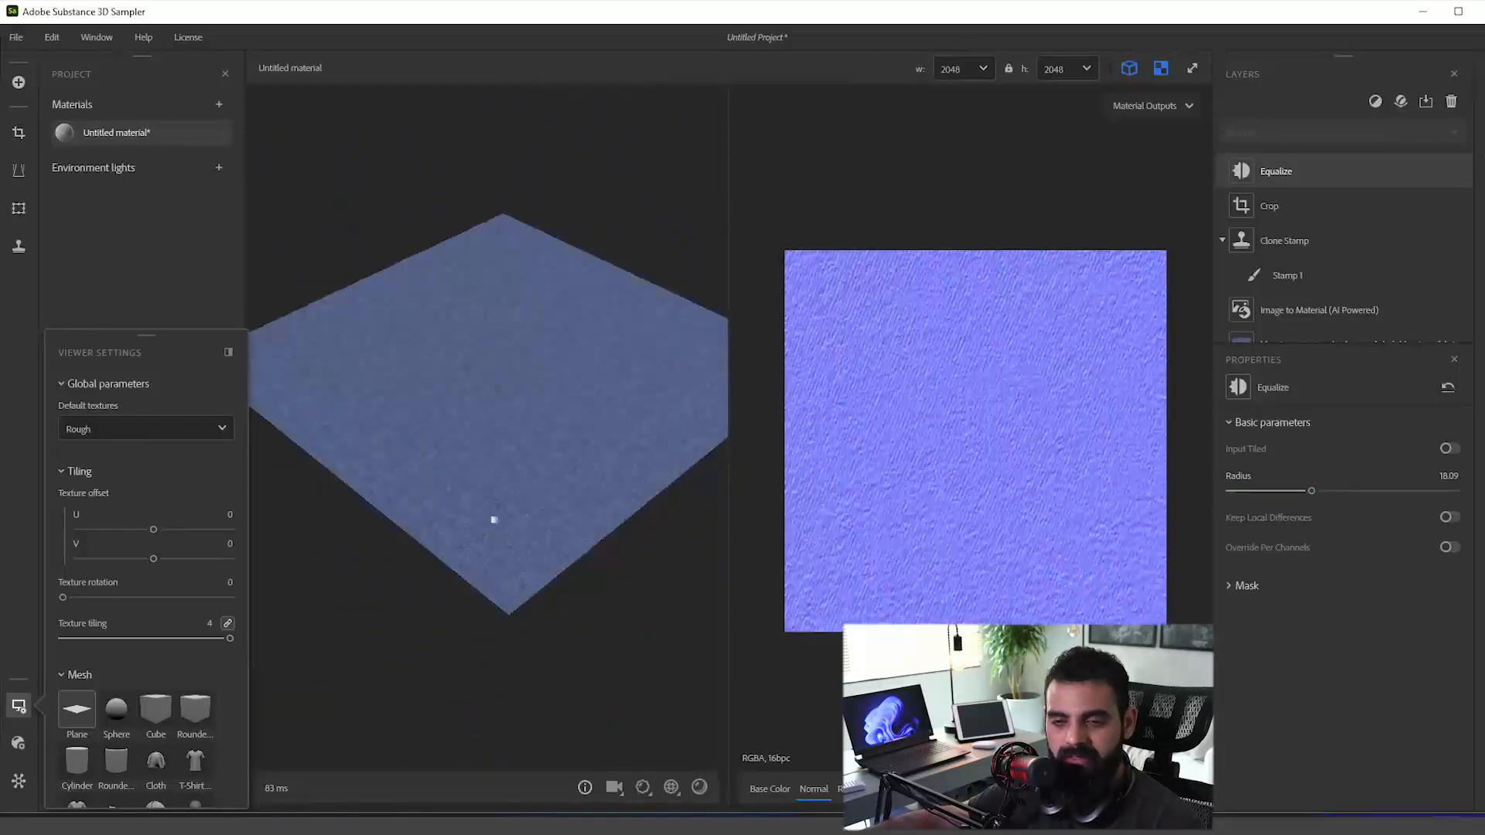
Step: Examine the material's grayscale maps in the 2D view and collapse the Clone Stamp layer's sublayers
scroll(495, 519, "up", 2)
left_click(849, 789)
scroll(981, 460, "up", 1)
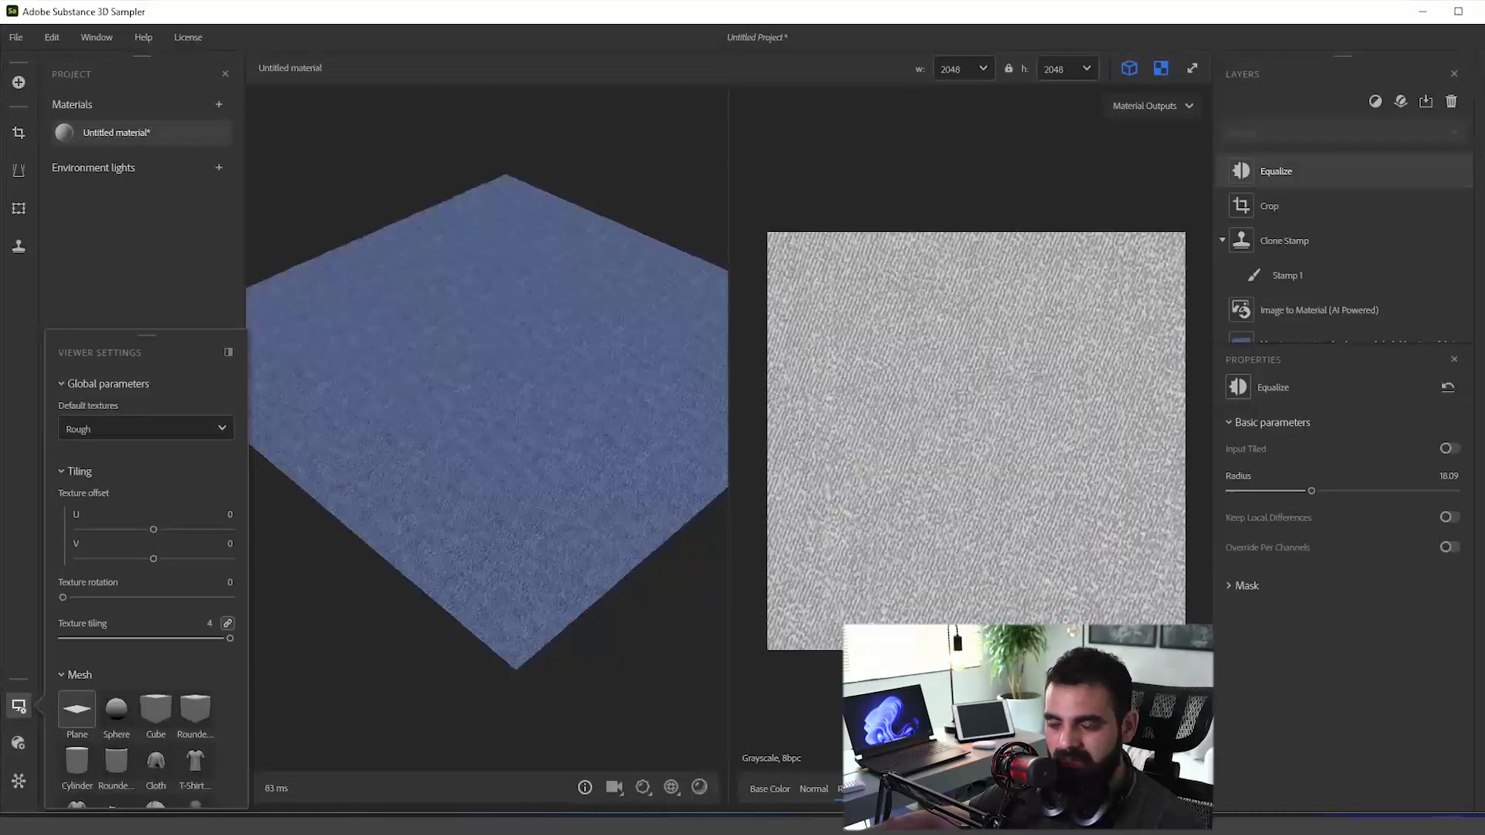
scroll(1075, 430, "down", 2)
scroll(1075, 430, "up", 3)
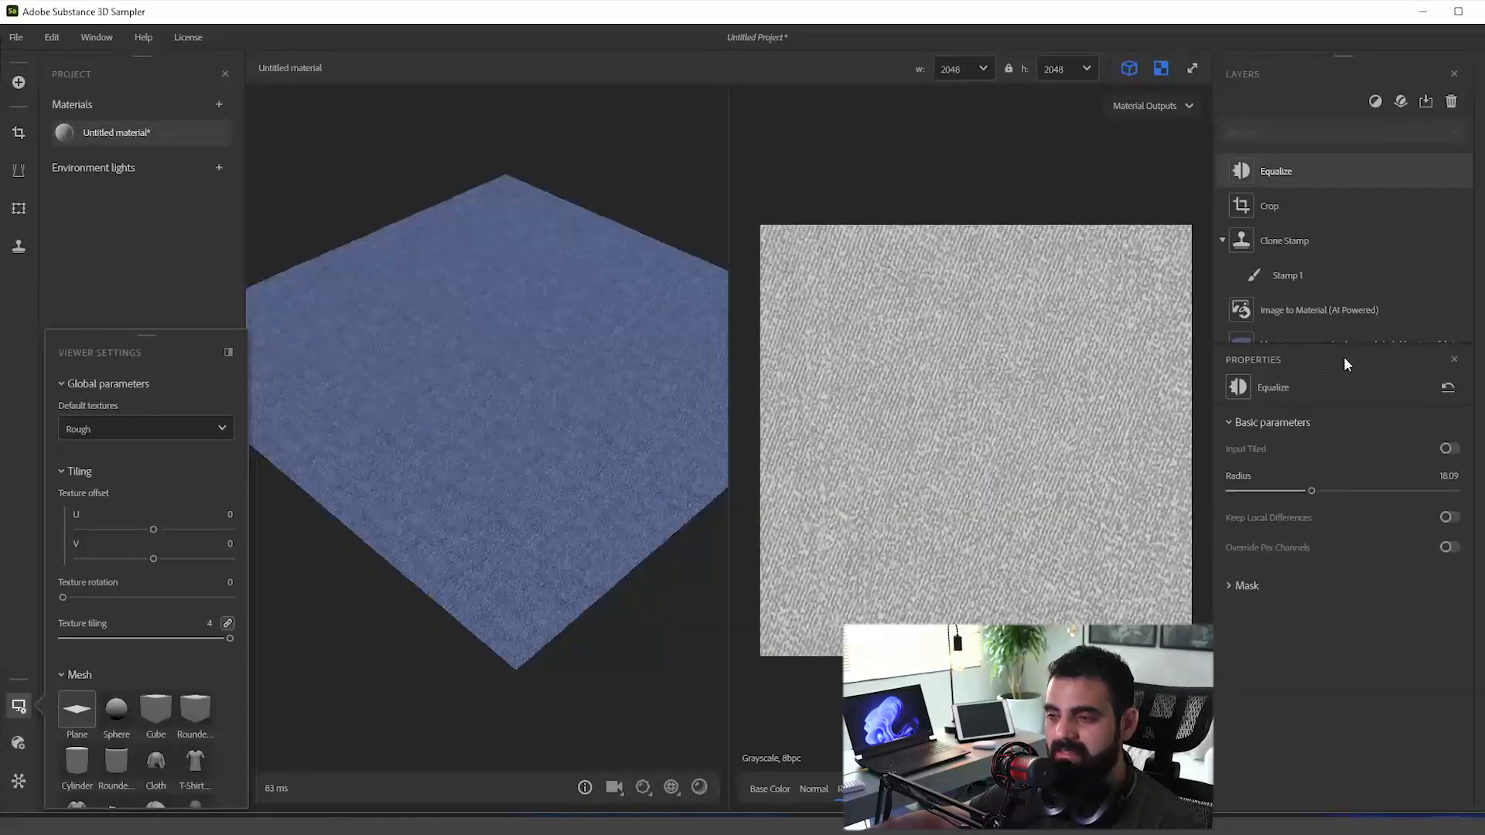
left_click(1221, 240)
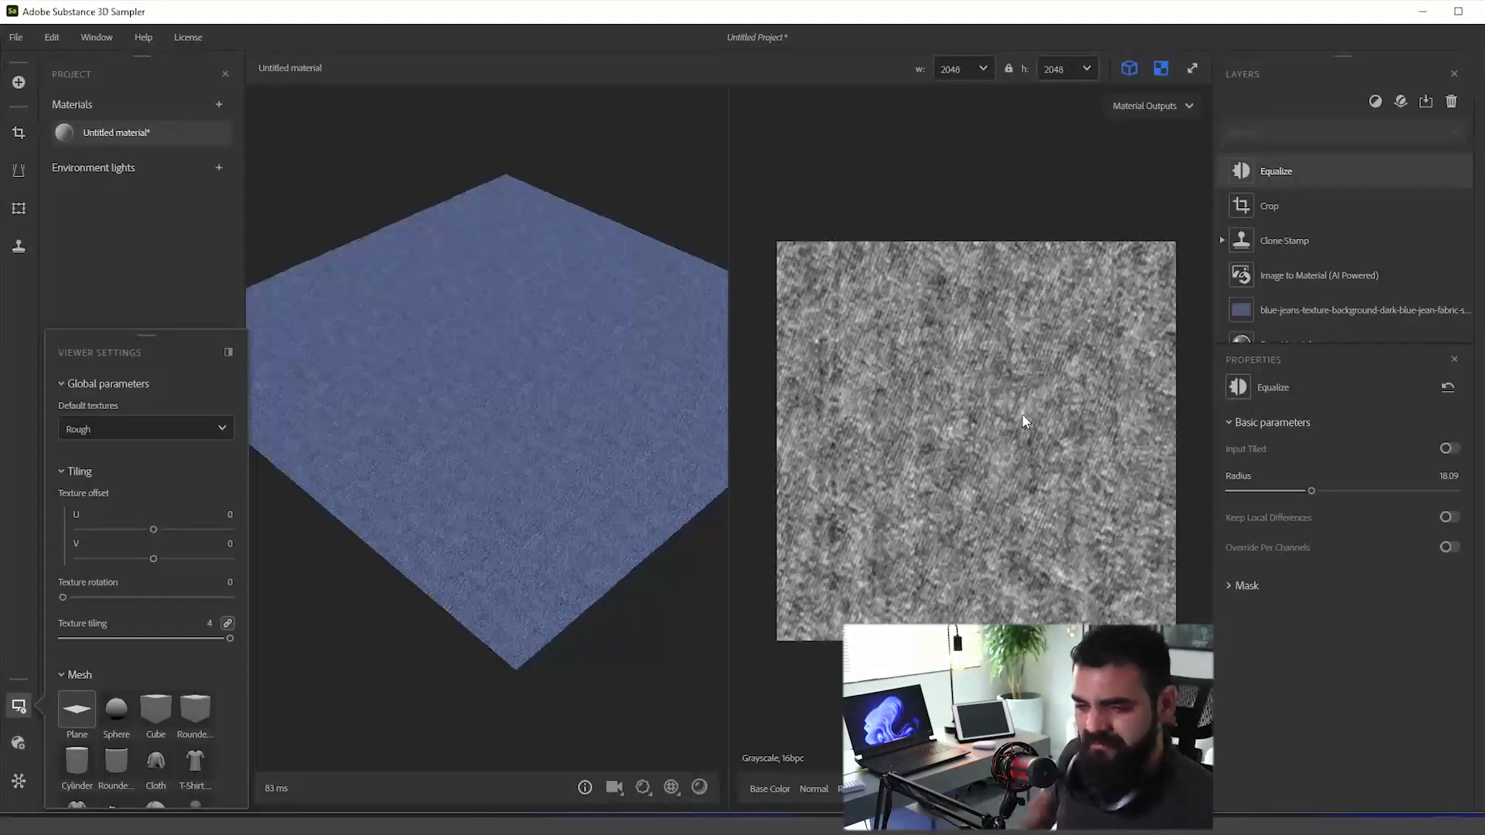
Step: Try Equalize radius values of 1.6 and 12.23 and compare the grayscale map up close
left_click_drag(1311, 490, 1238, 480)
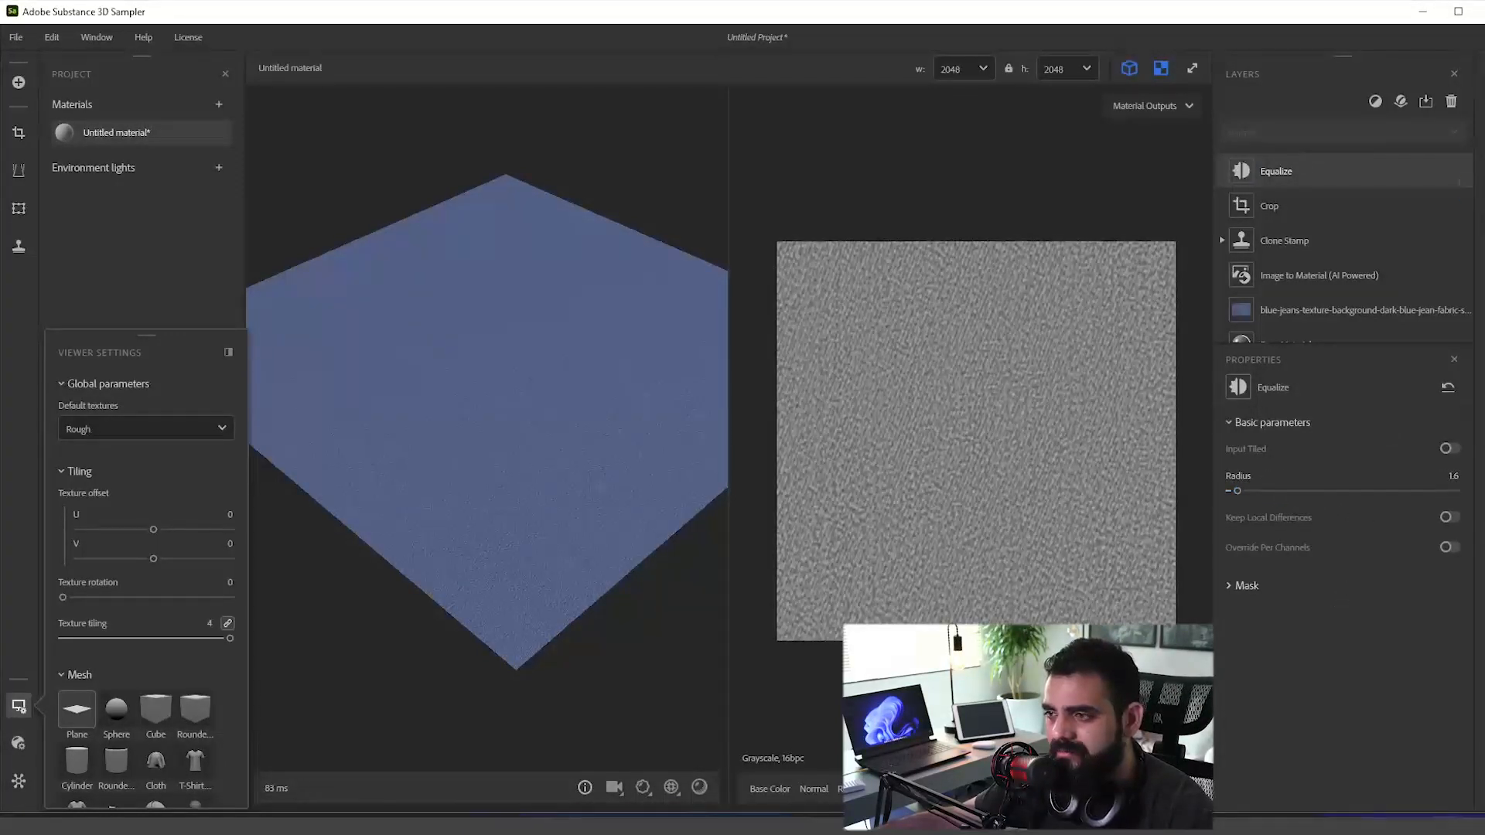
mouse_move(1266, 480)
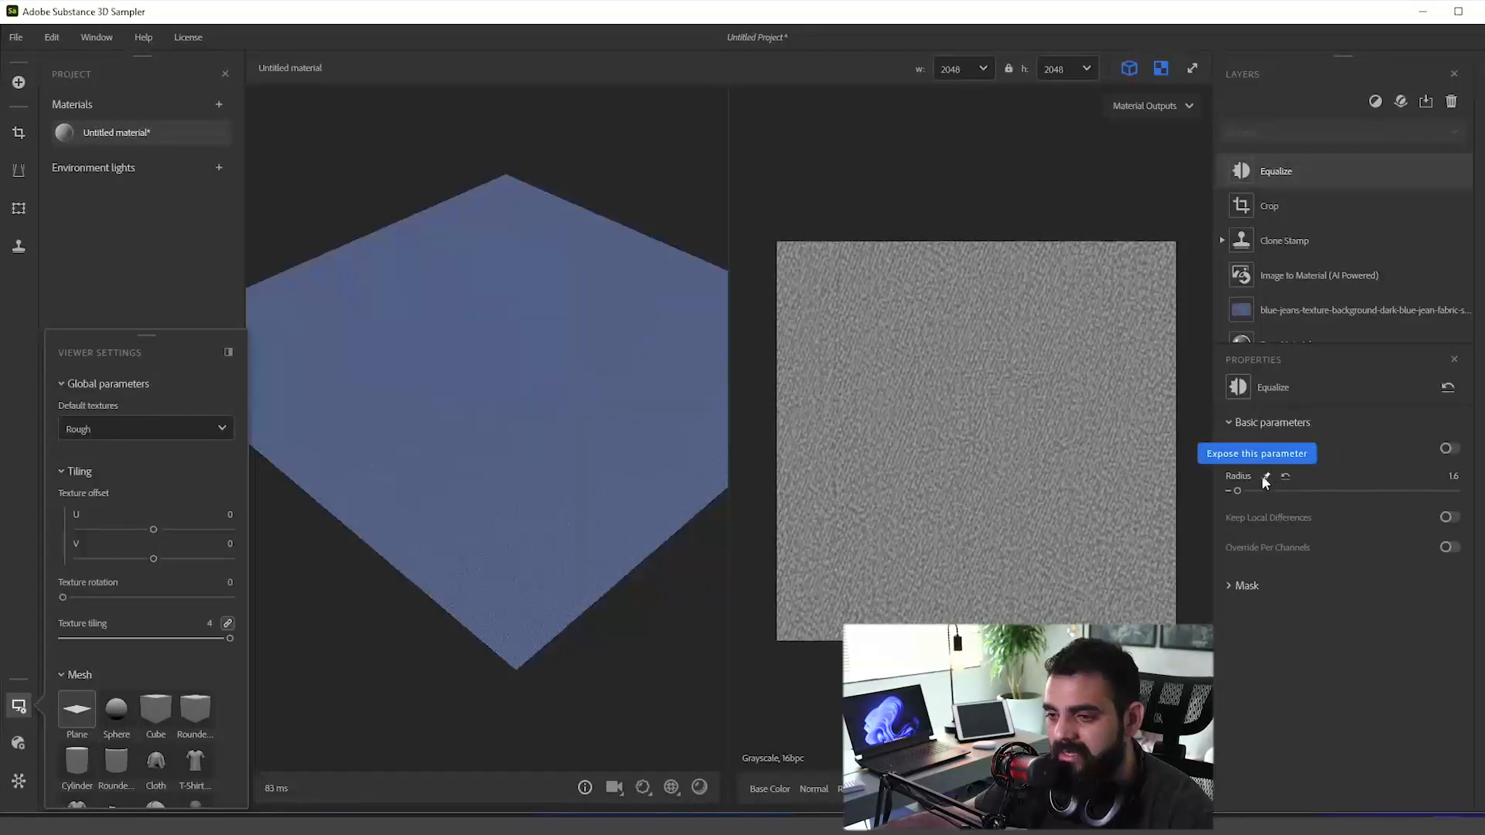
mouse_move(1279, 490)
left_mouse_down()
mouse_move(1264, 492)
mouse_move(1284, 494)
left_mouse_up()
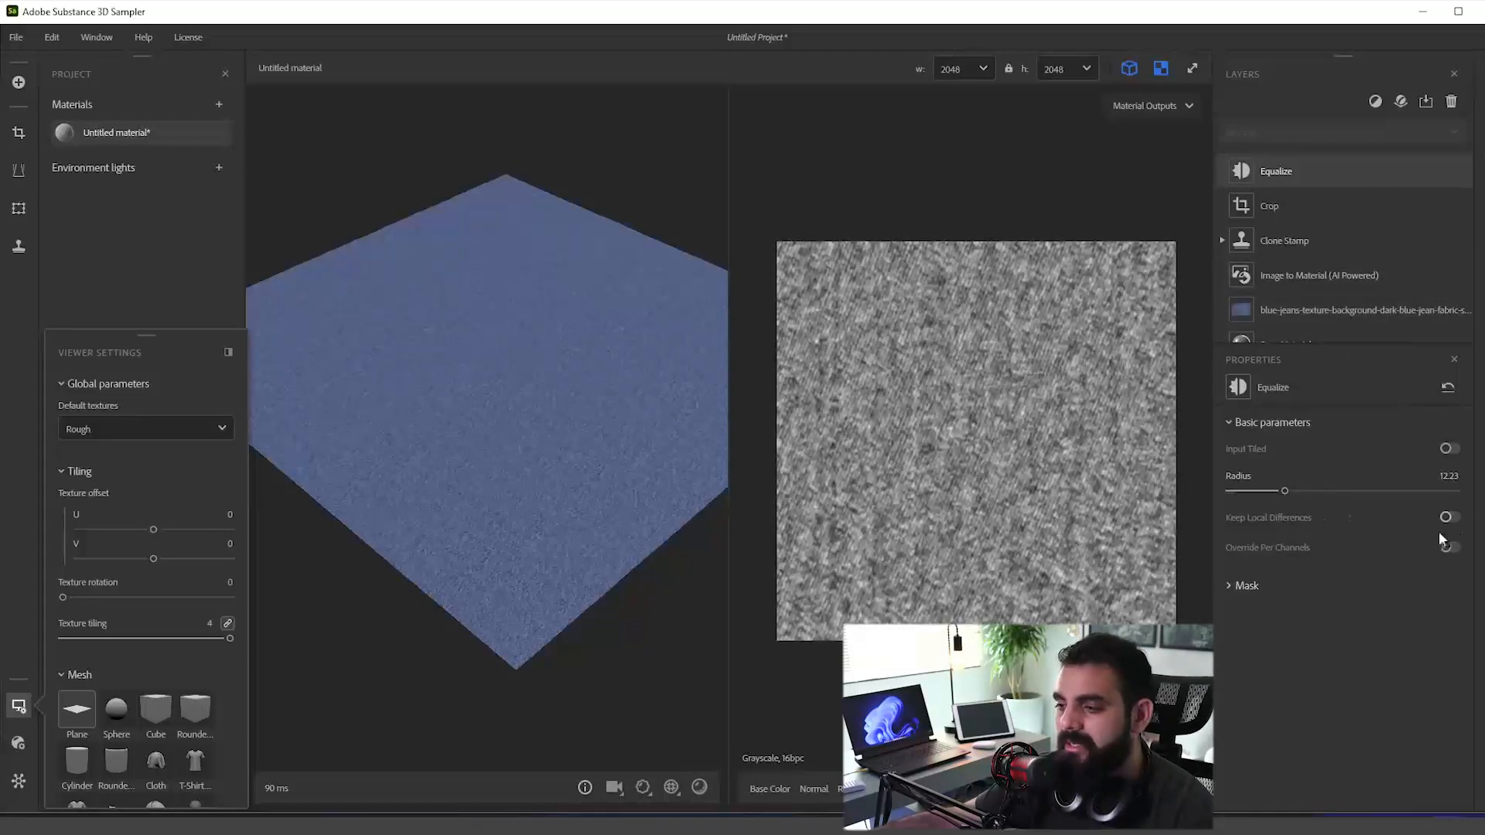
scroll(1054, 479, "up", 2)
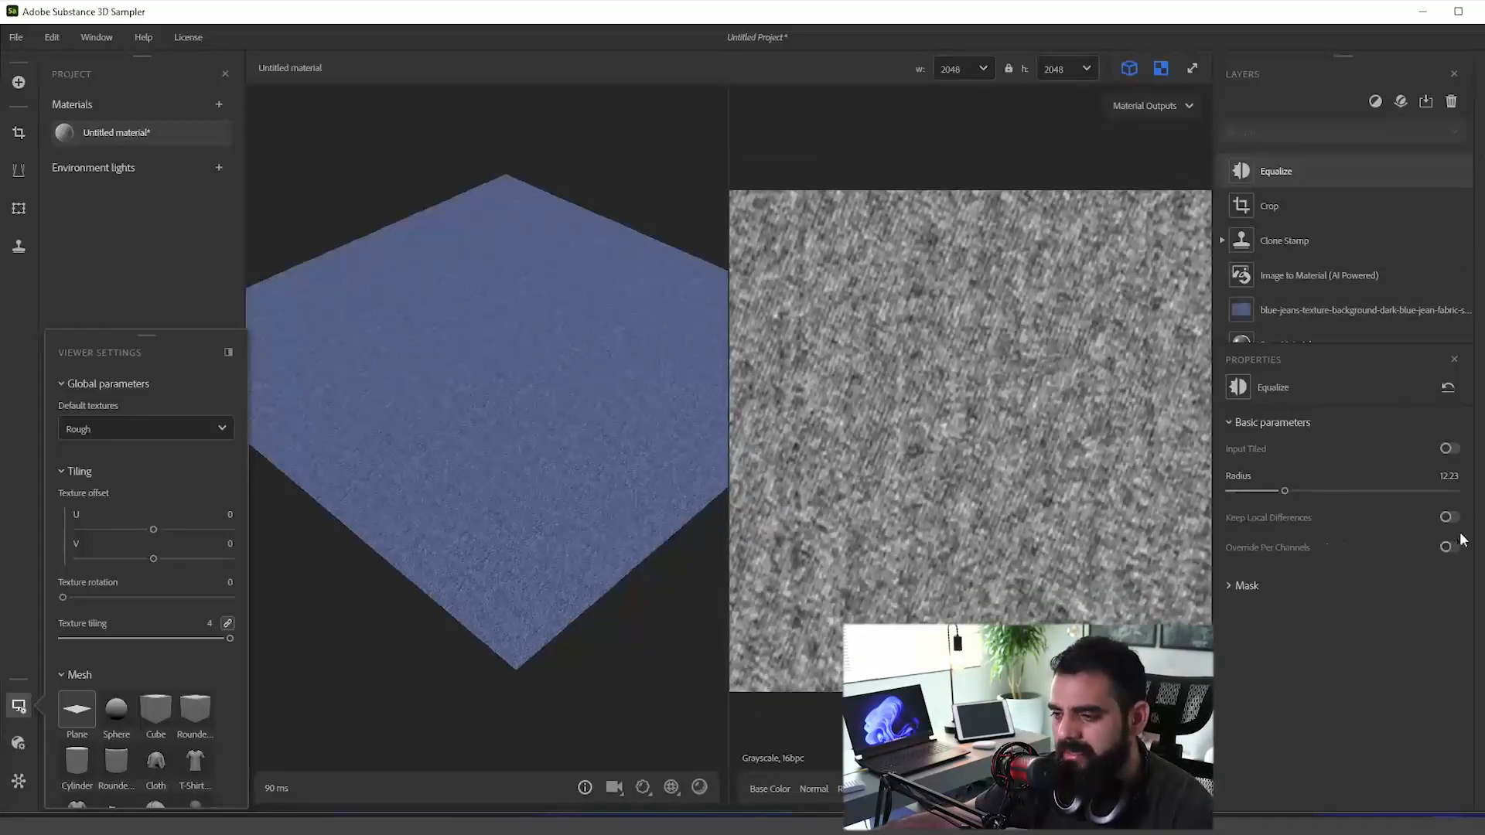
Step: Switch Keep Local Differences on and off for the Equalize layer to compare its effect on the fabric
left_click(1450, 519)
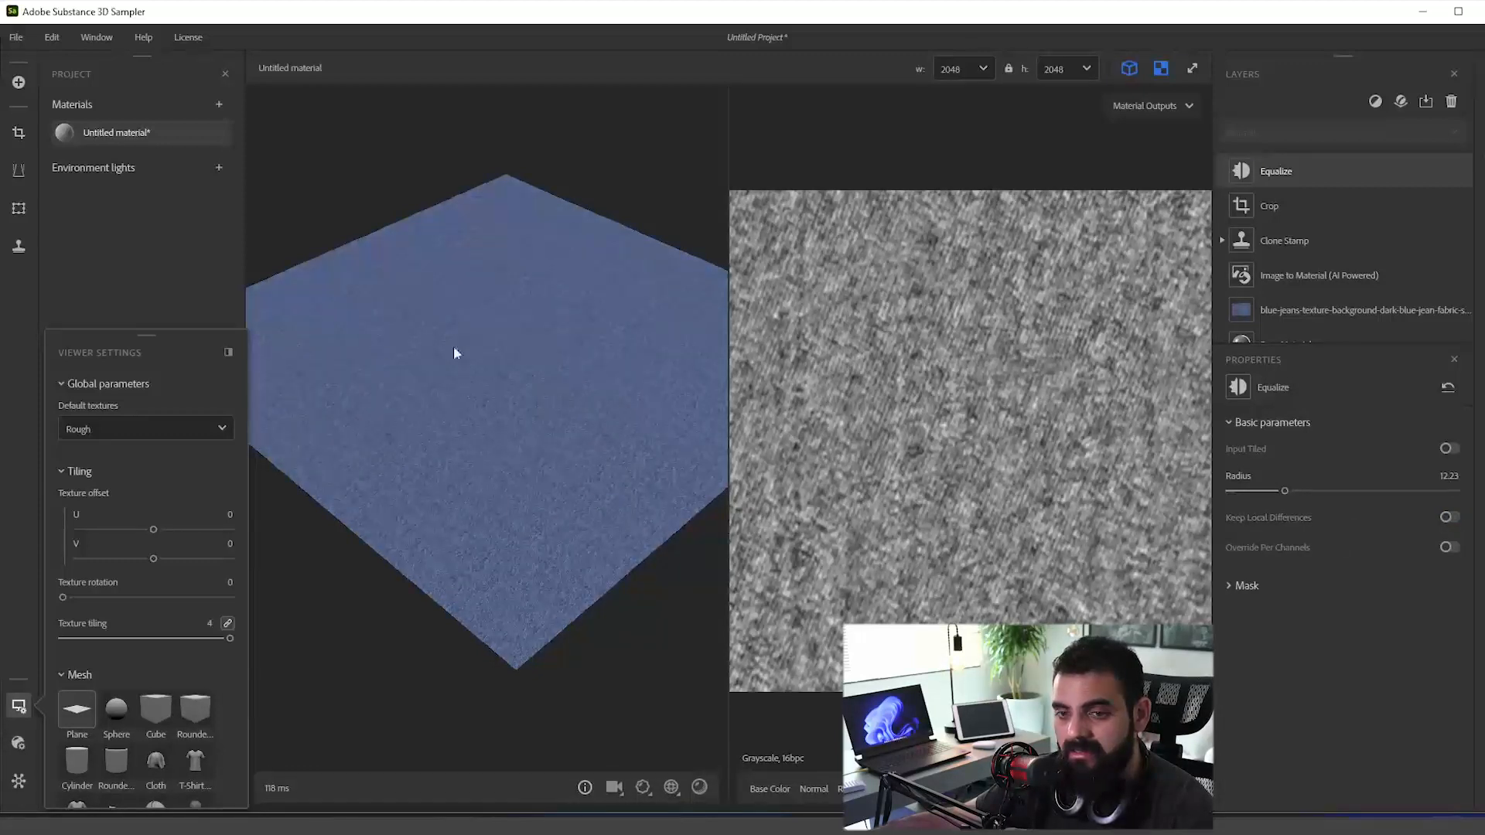
left_click(1453, 519)
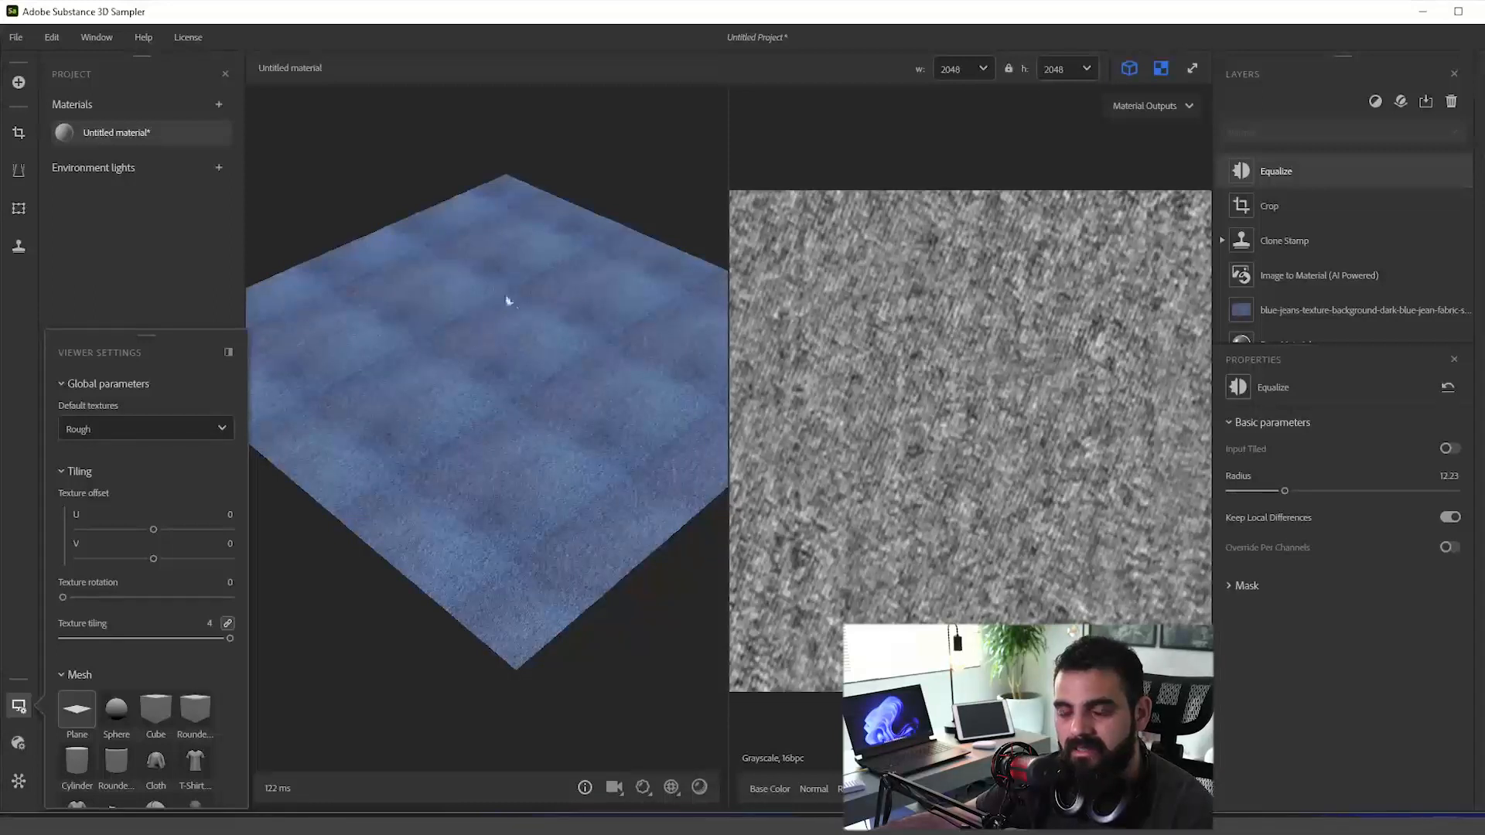
left_click(1450, 518)
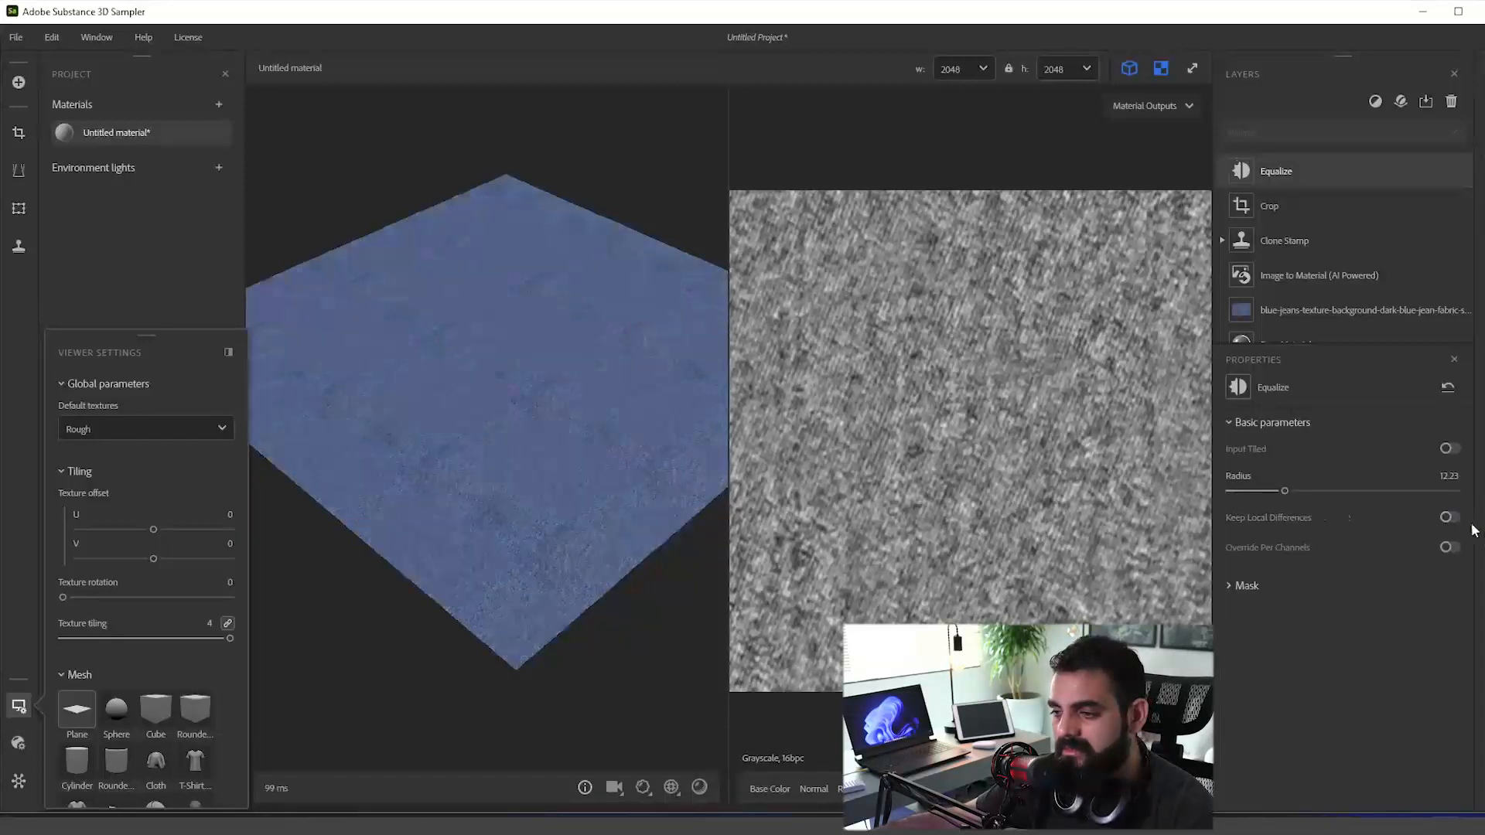
Step: Set the Equalize radius to 17.91 and try the layer's Custom Mask before leaving it off
left_click_drag(1290, 484, 1316, 489)
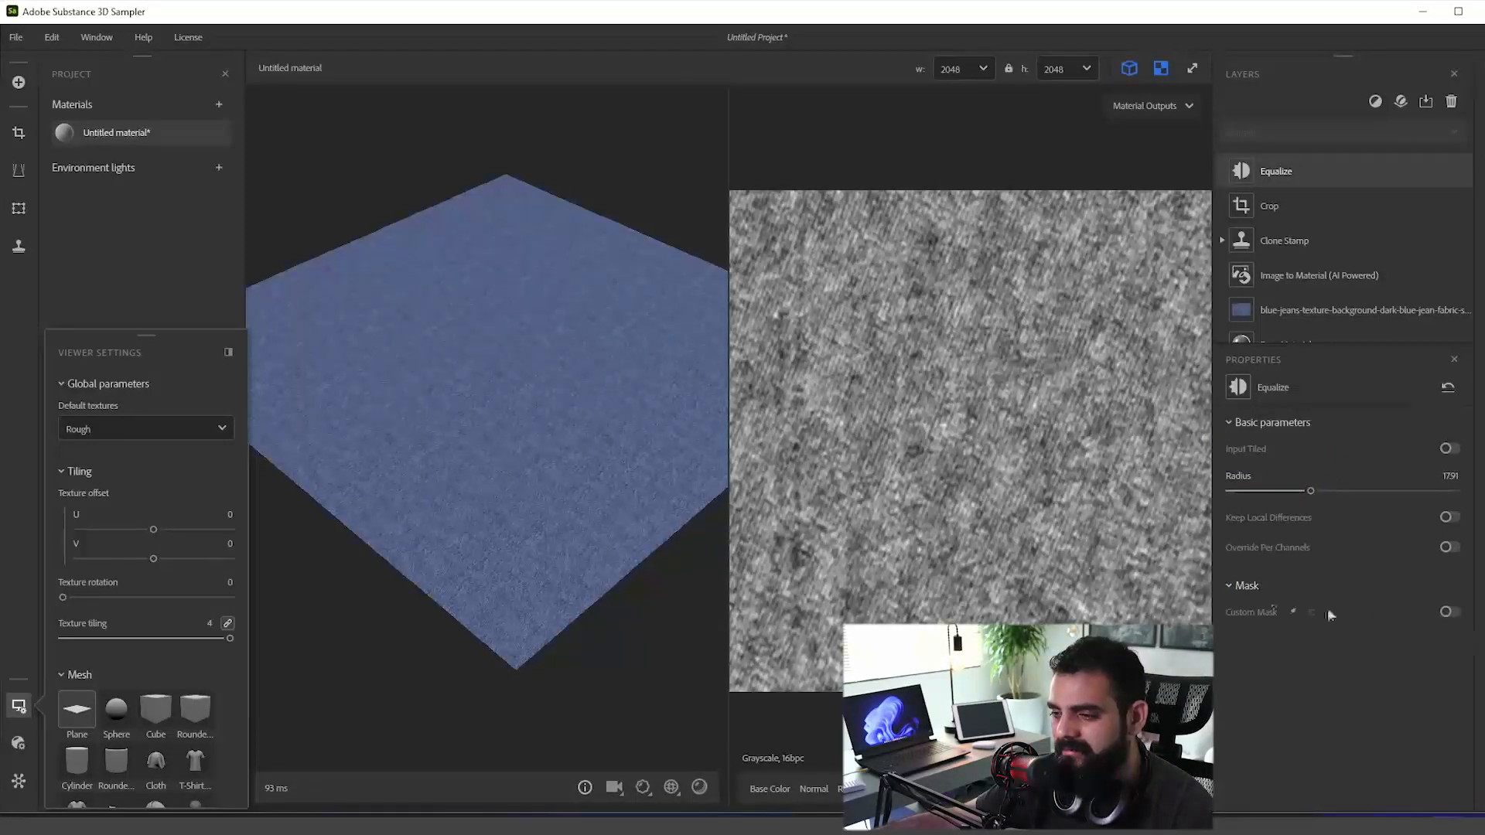
left_click(1450, 612)
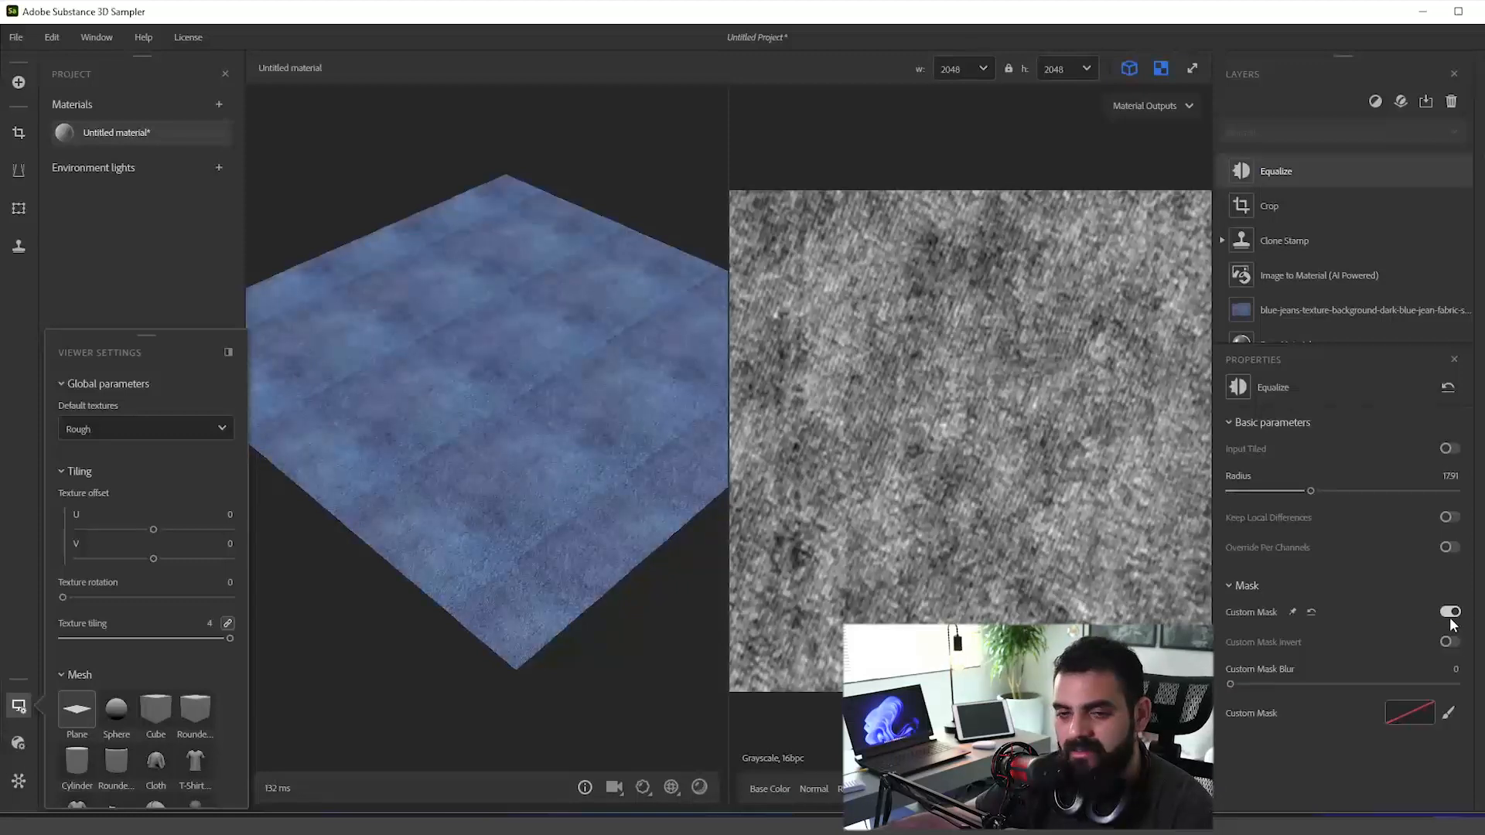
left_click(1451, 613)
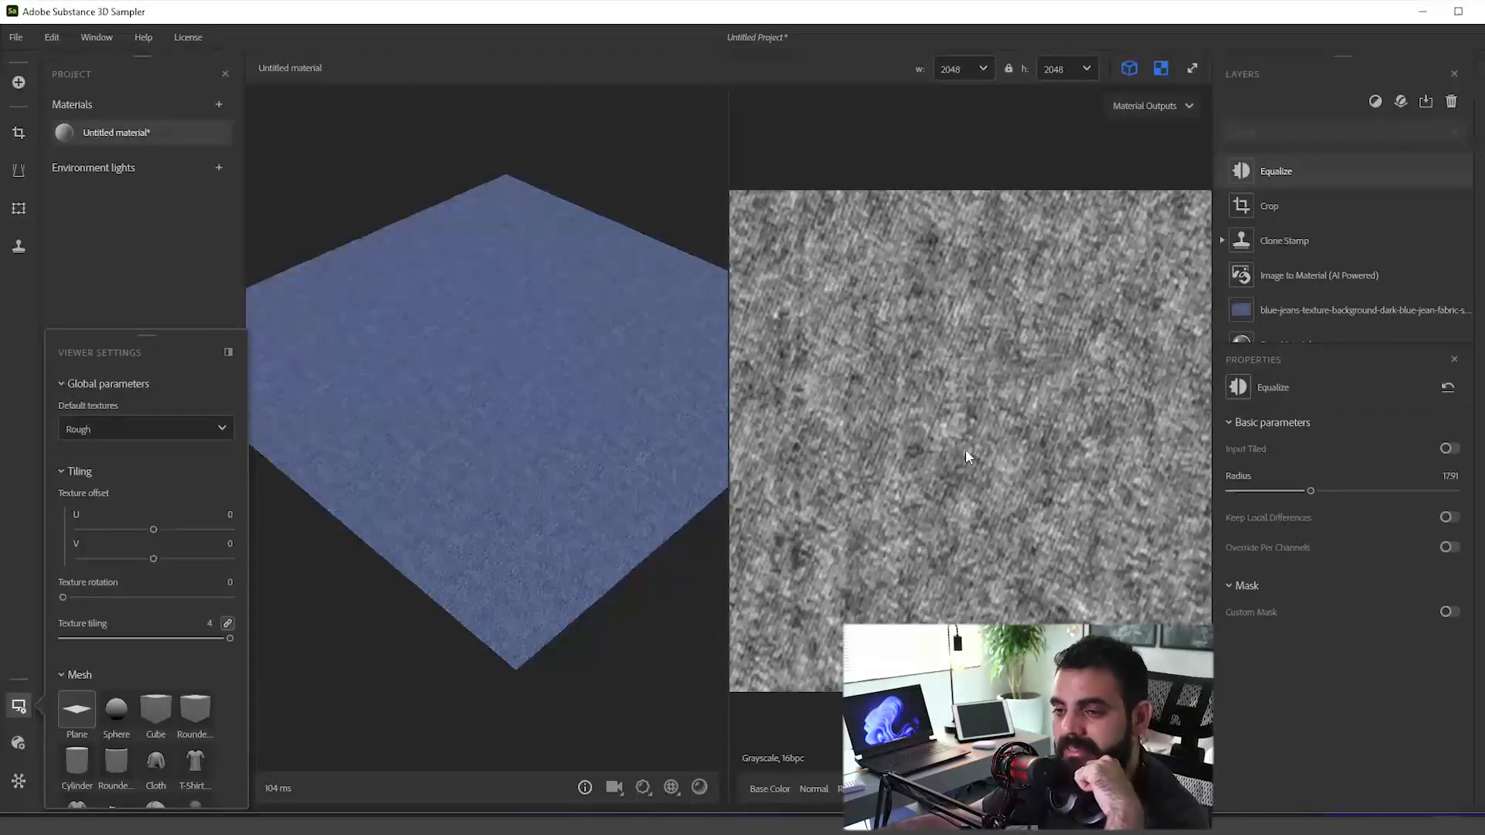
Step: Inspect the equalized fabric for repetition on the plane from several angles and distances
left_click_drag(660, 411, 464, 434)
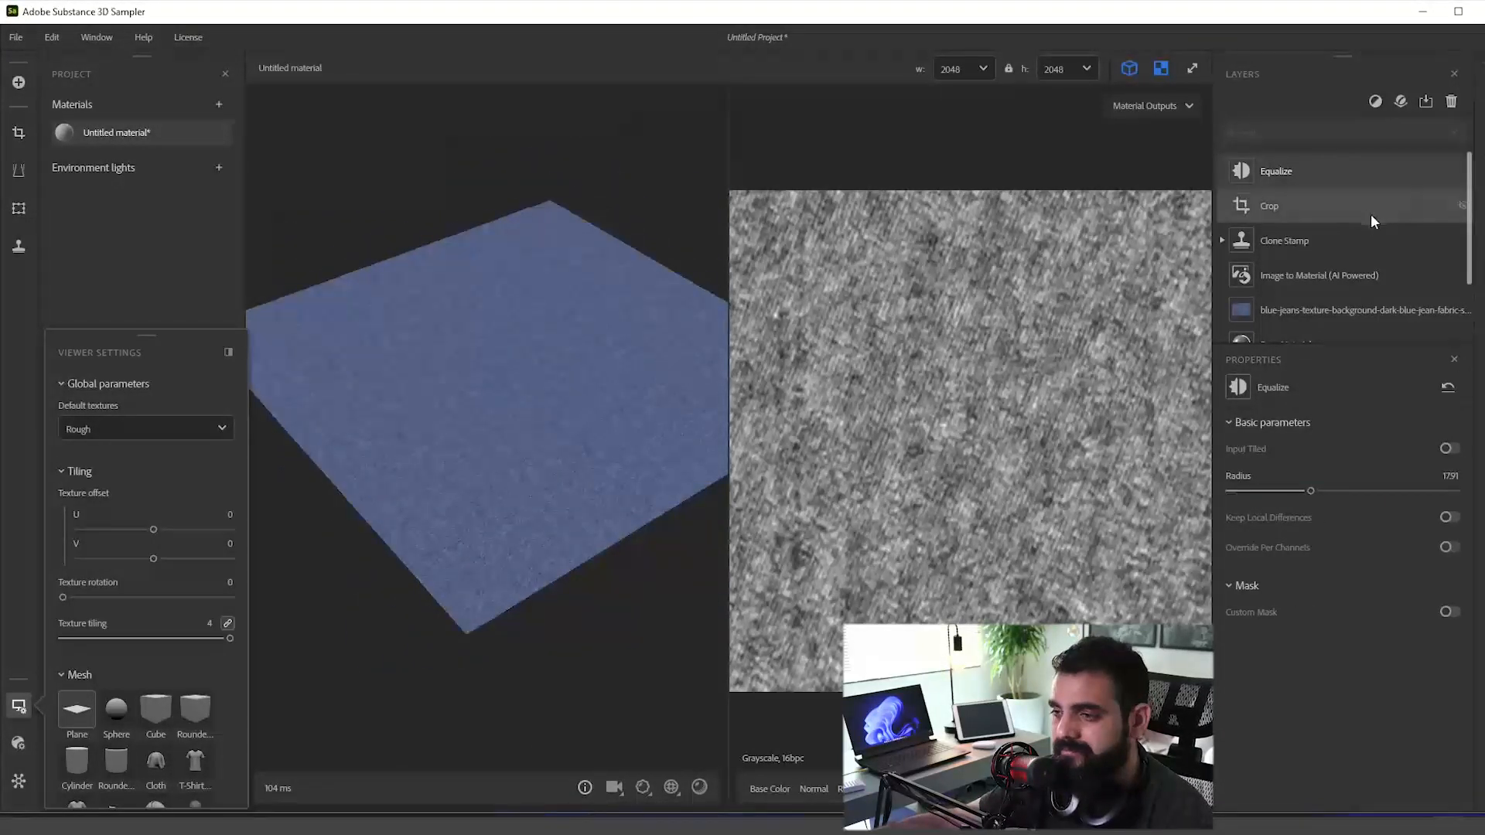
left_click_drag(683, 405, 348, 464)
scroll(484, 425, "down", 2)
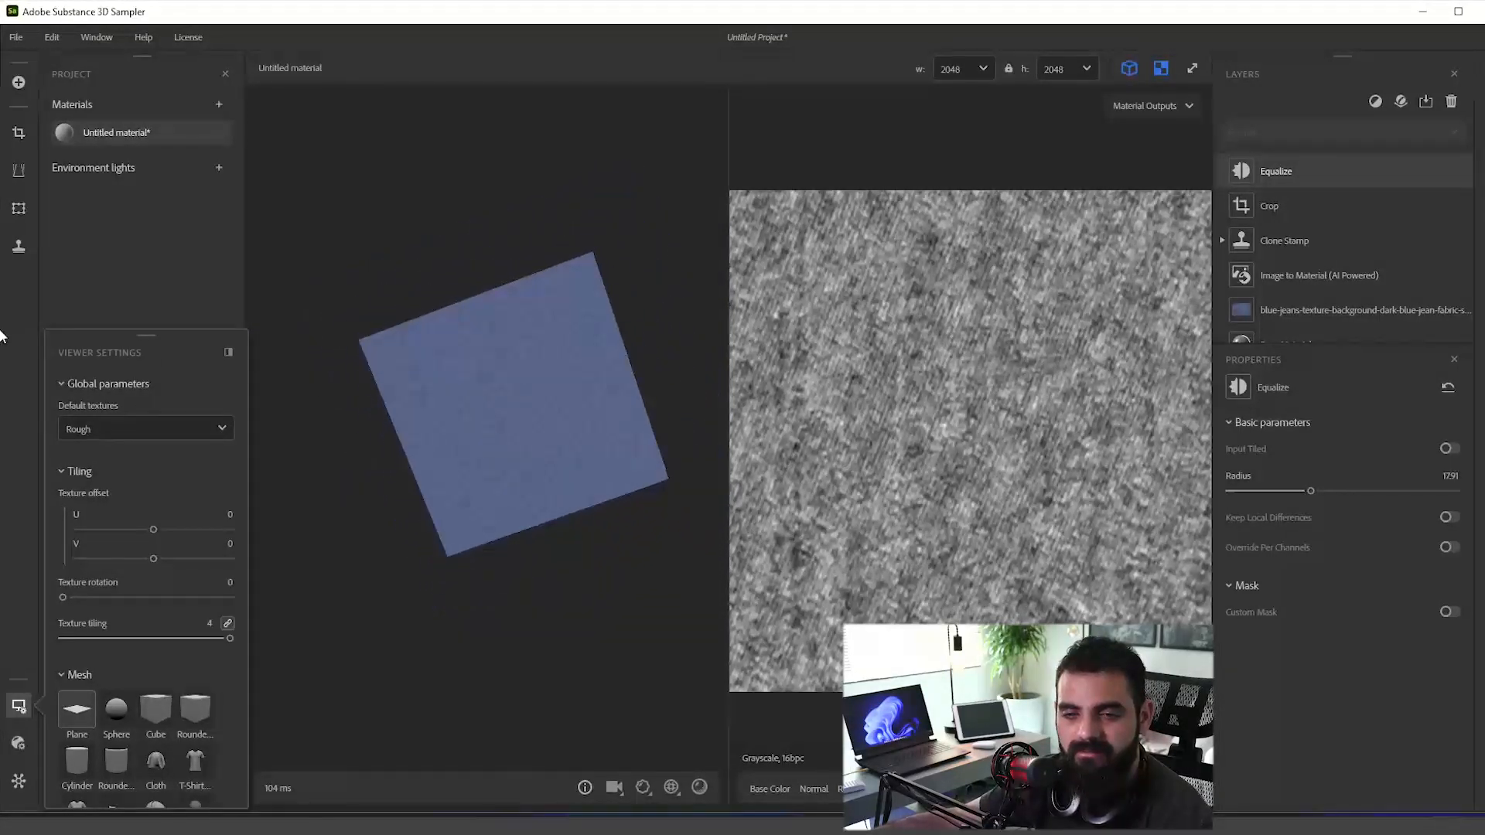
scroll(634, 453, "up", 5)
left_click_drag(633, 447, 942, 474)
scroll(437, 425, "down", 3)
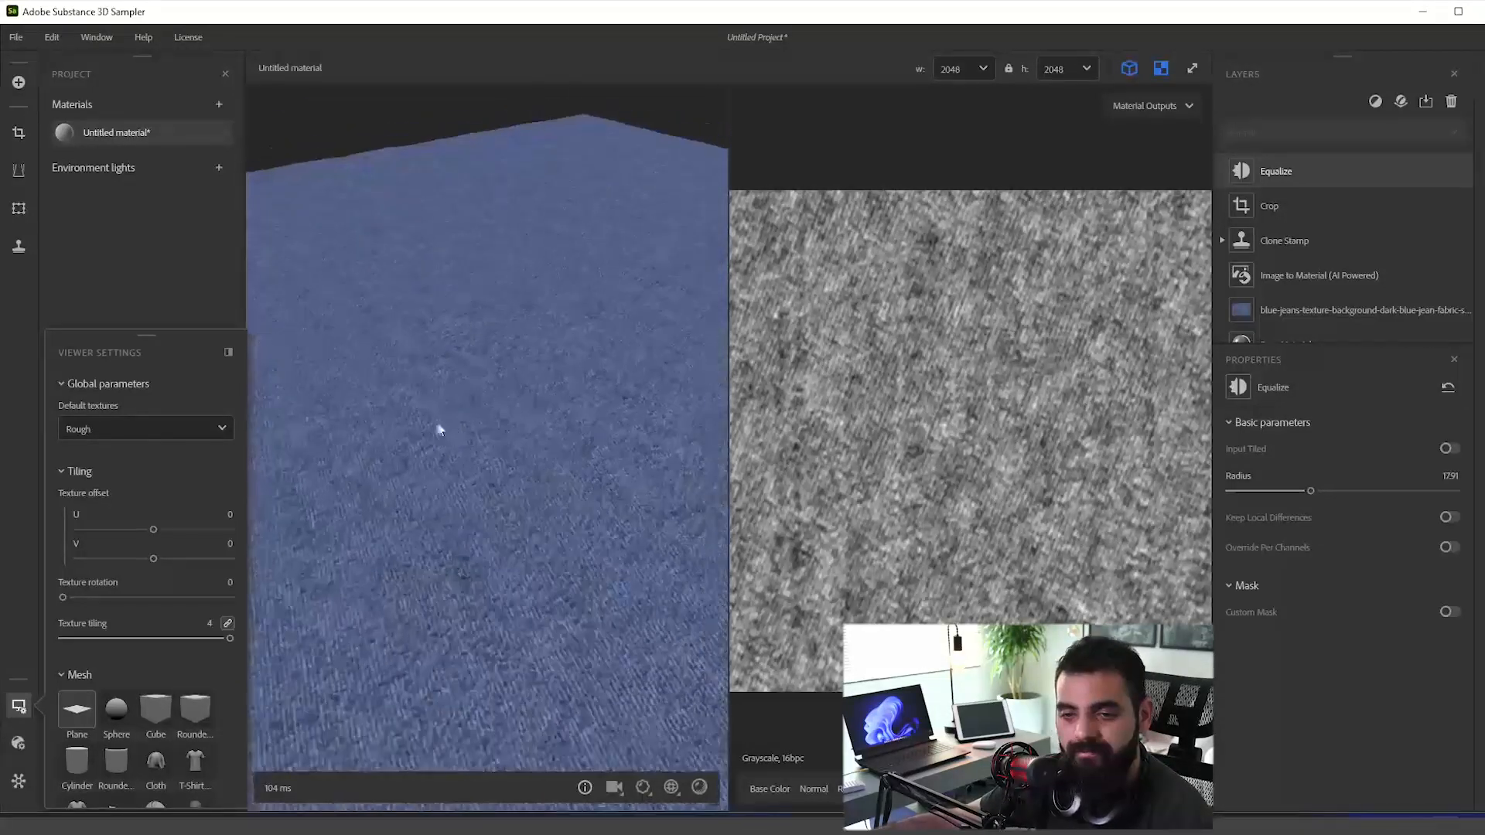
Step: Add a Paint filter layer above the Equalize layer and inspect its effect on the plane and the grayscale map
left_click(1374, 102)
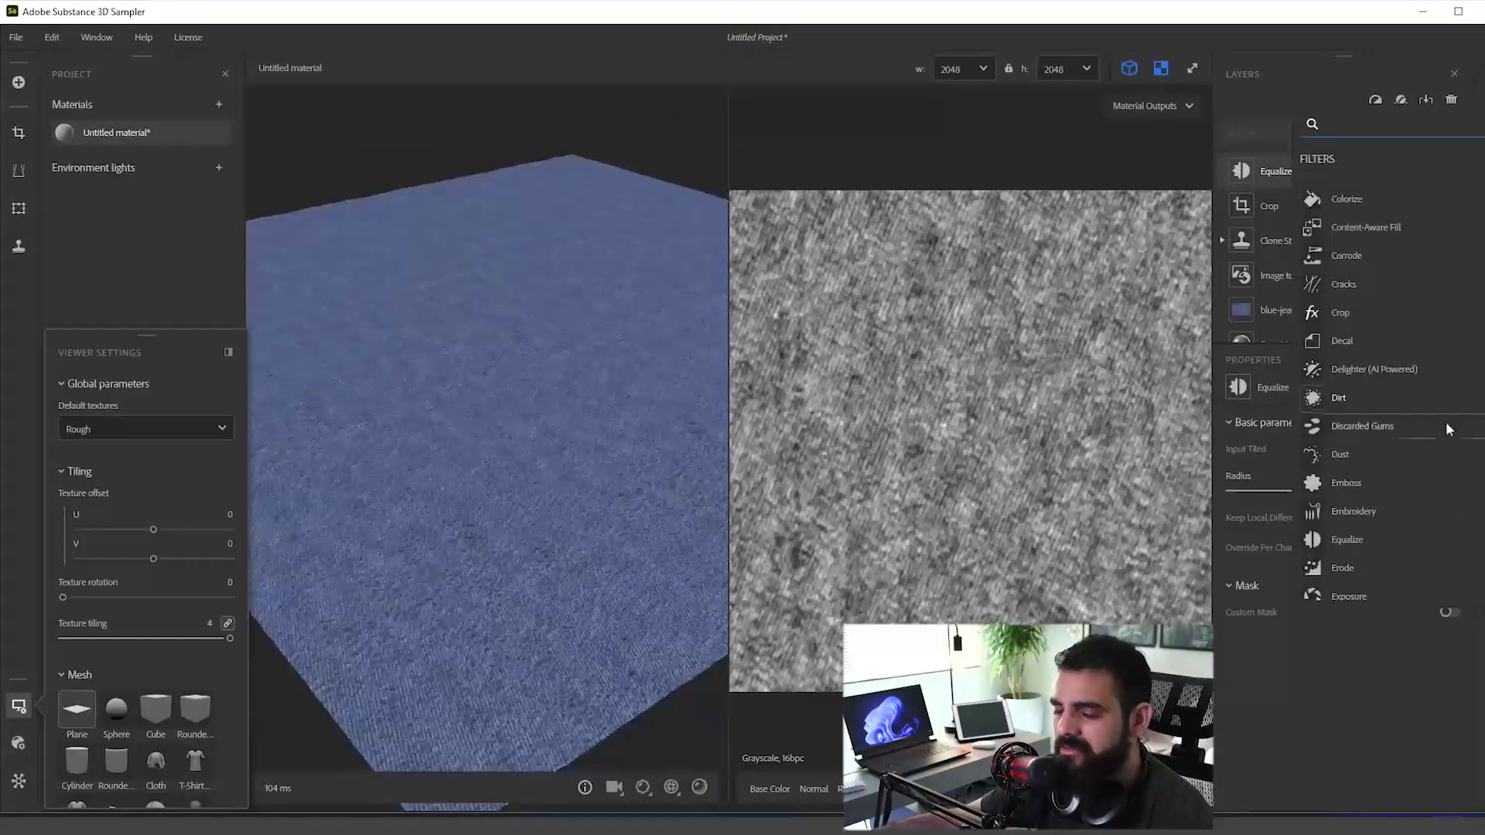
scroll(1474, 482, "down", 6)
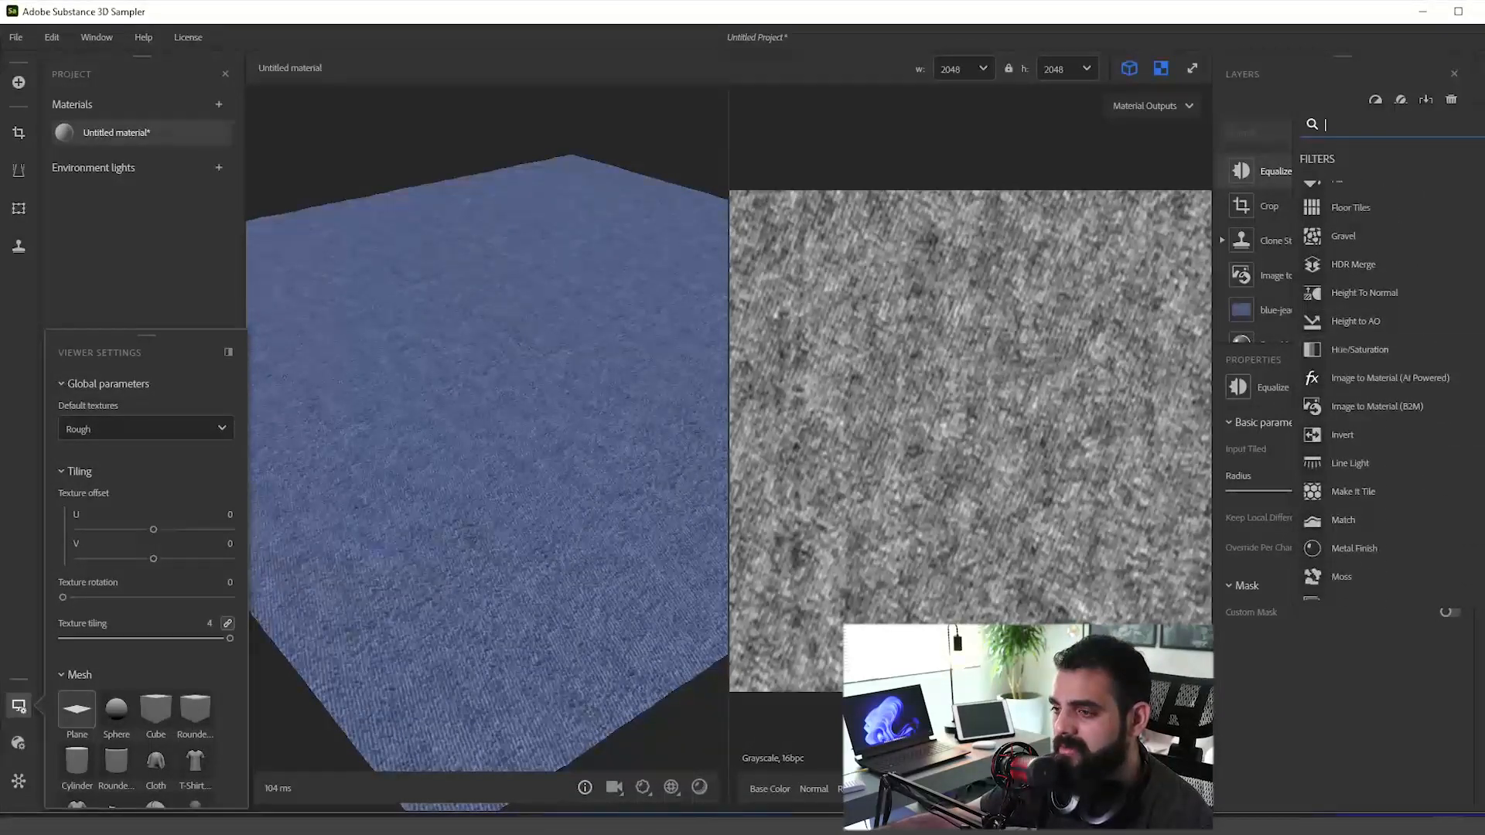
scroll(1377, 391, "down", 2)
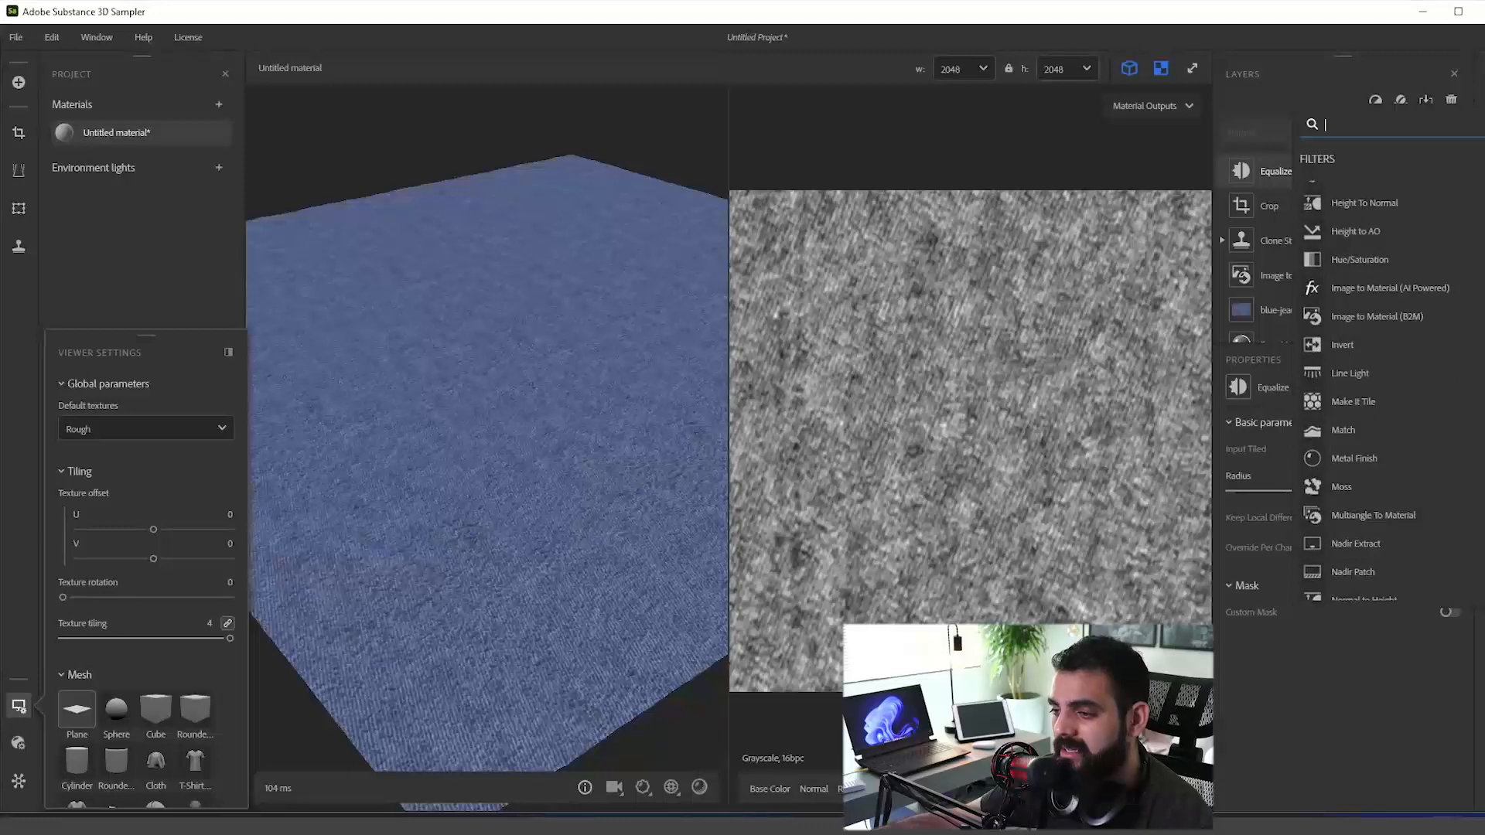
scroll(1377, 391, "down", 1)
scroll(1377, 390, "down", 1)
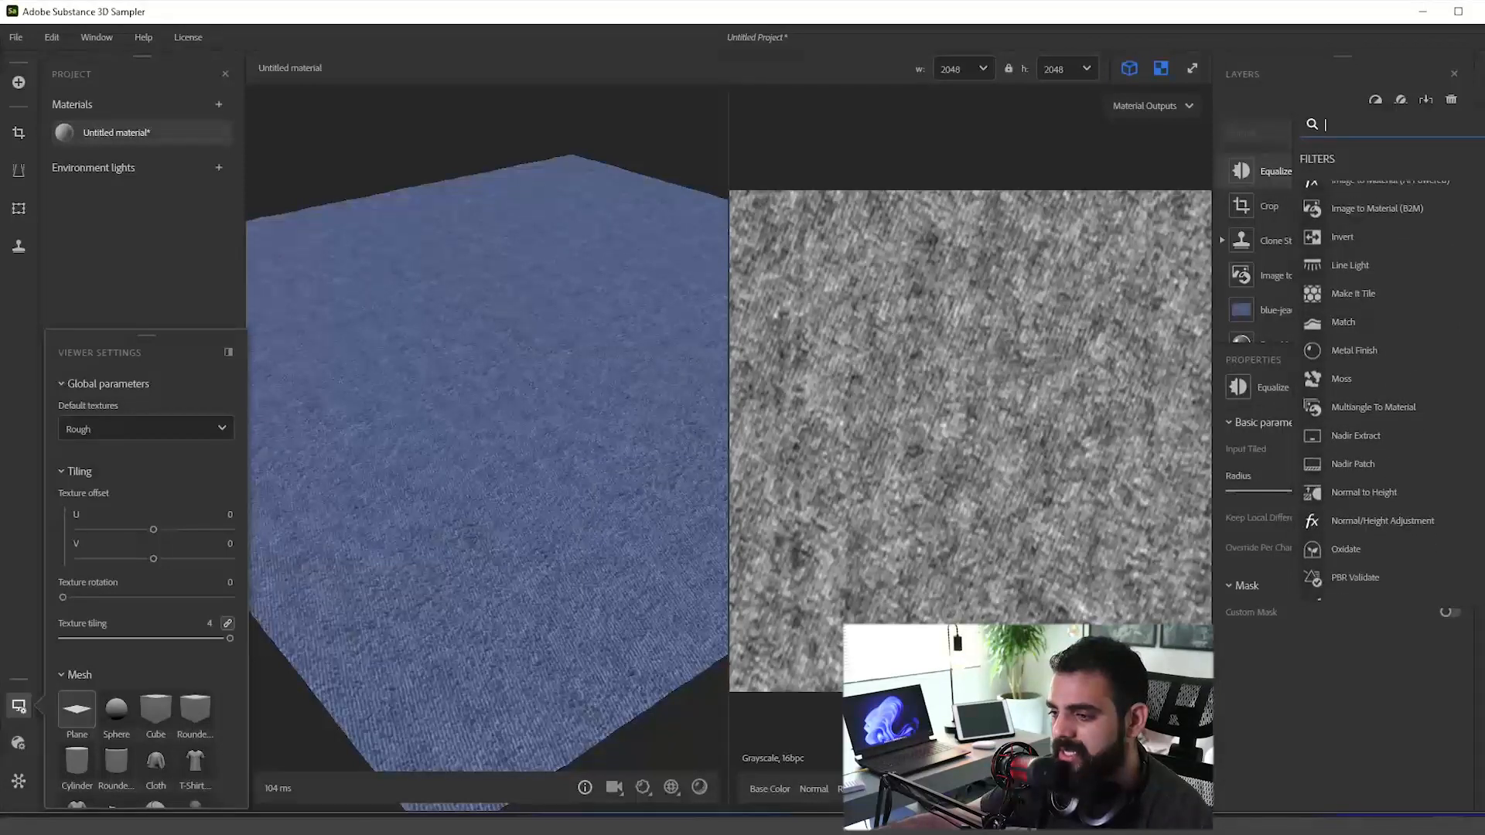
scroll(1377, 390, "down", 3)
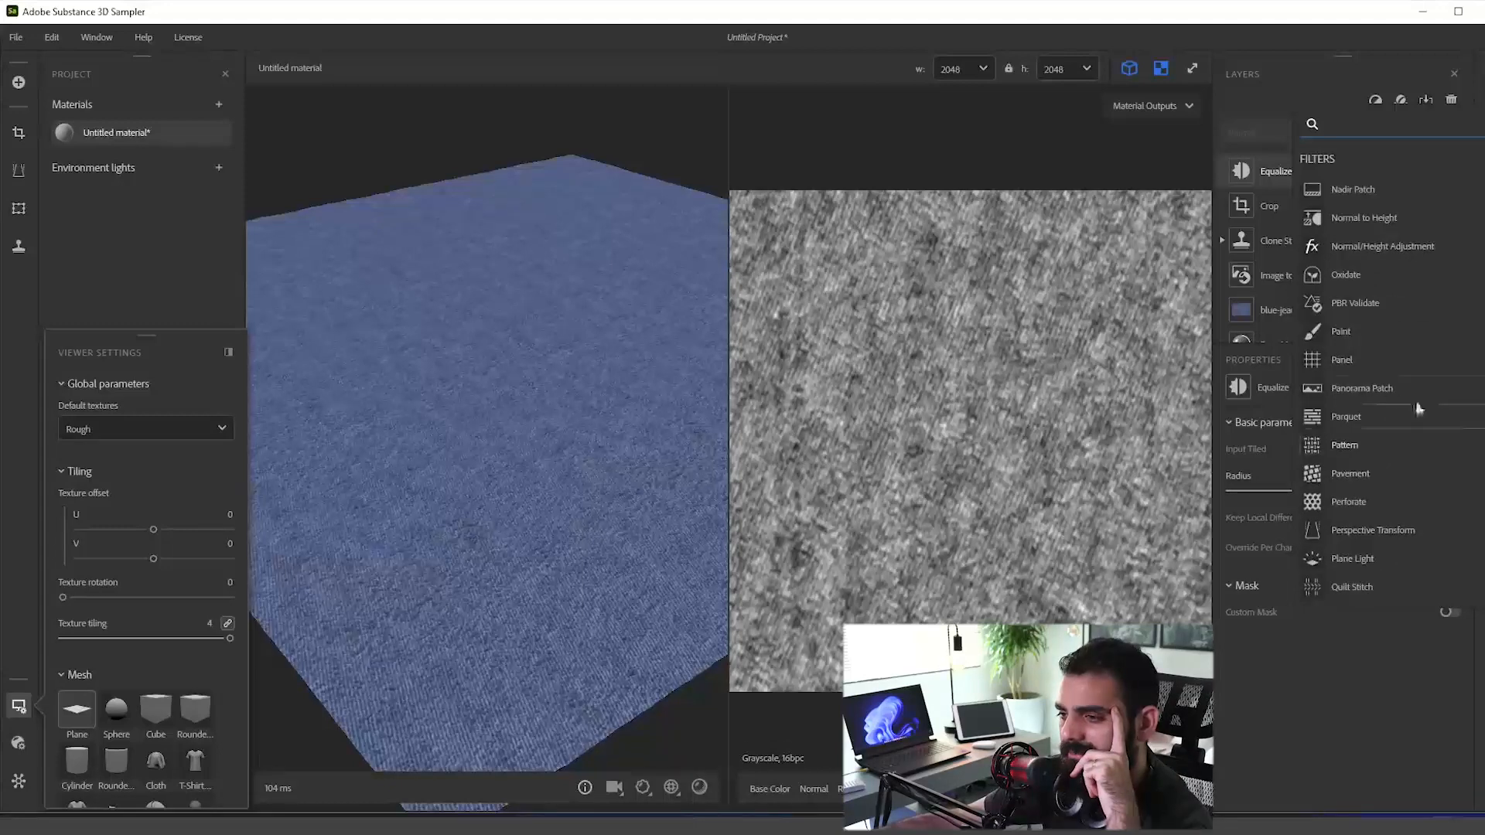
left_click(1362, 330)
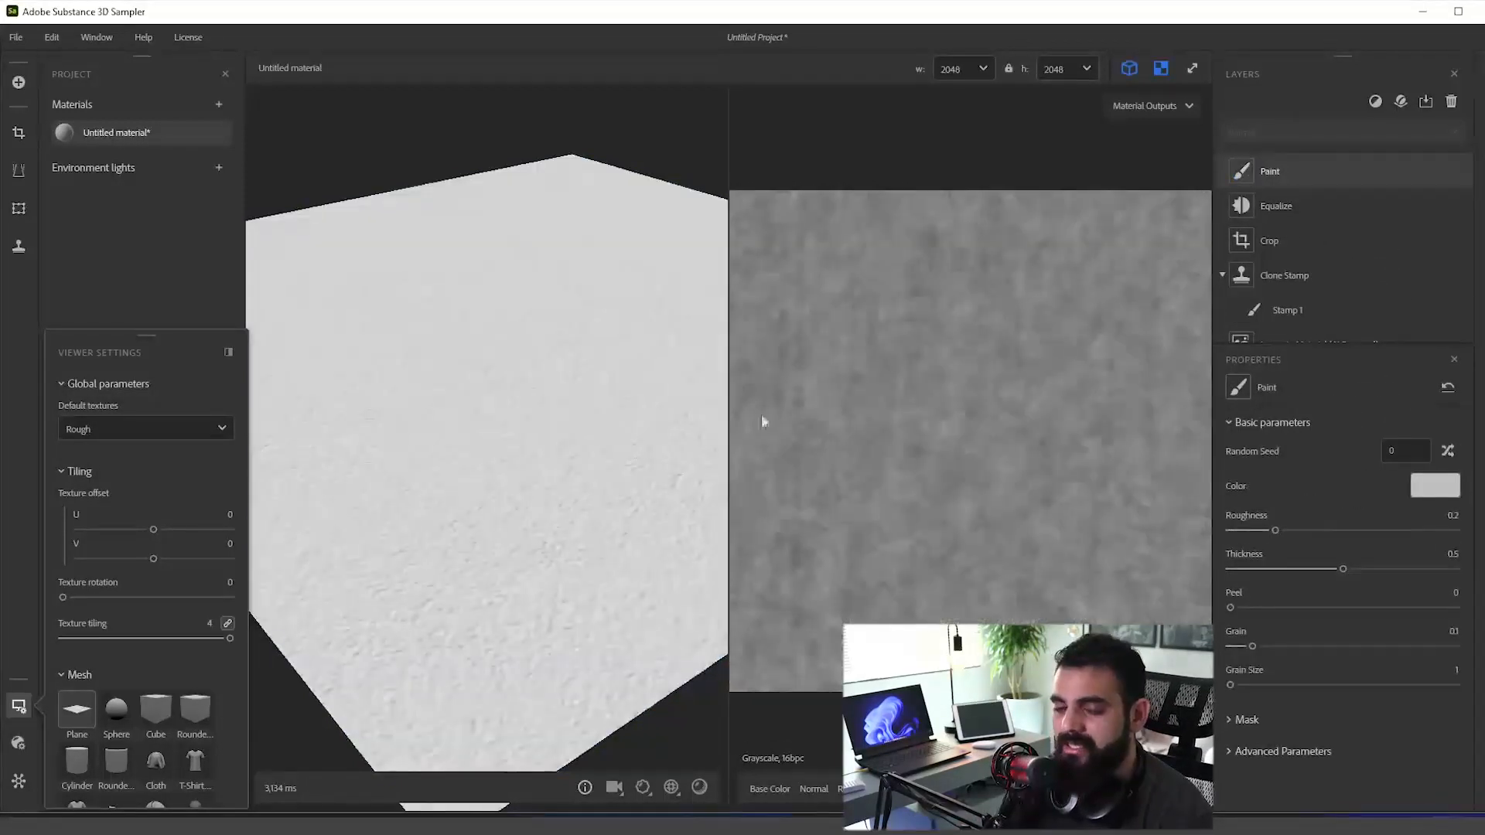
scroll(538, 484, "down", 2)
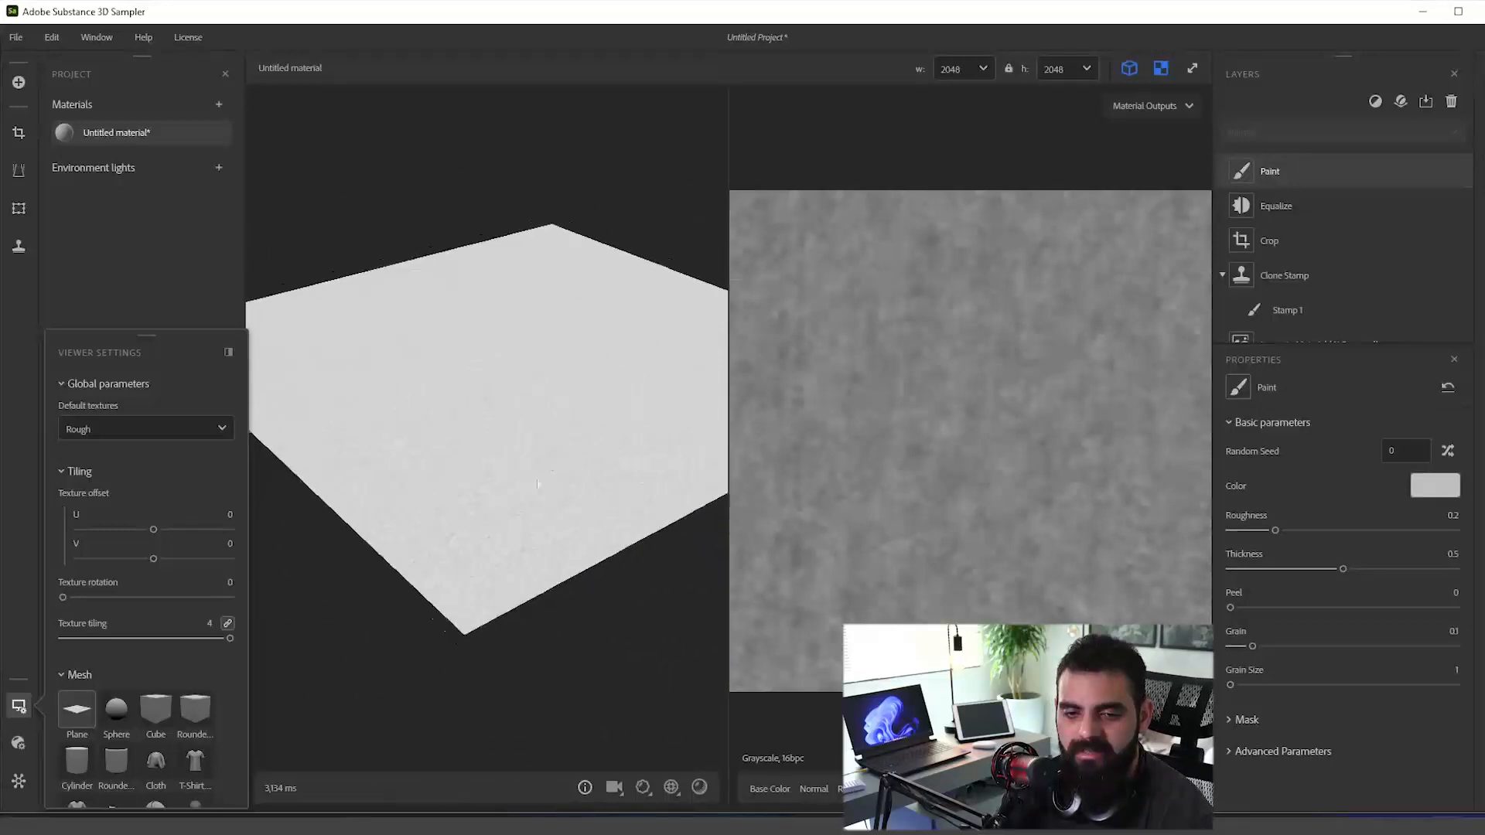
scroll(626, 483, "down", 2)
scroll(931, 454, "down", 3)
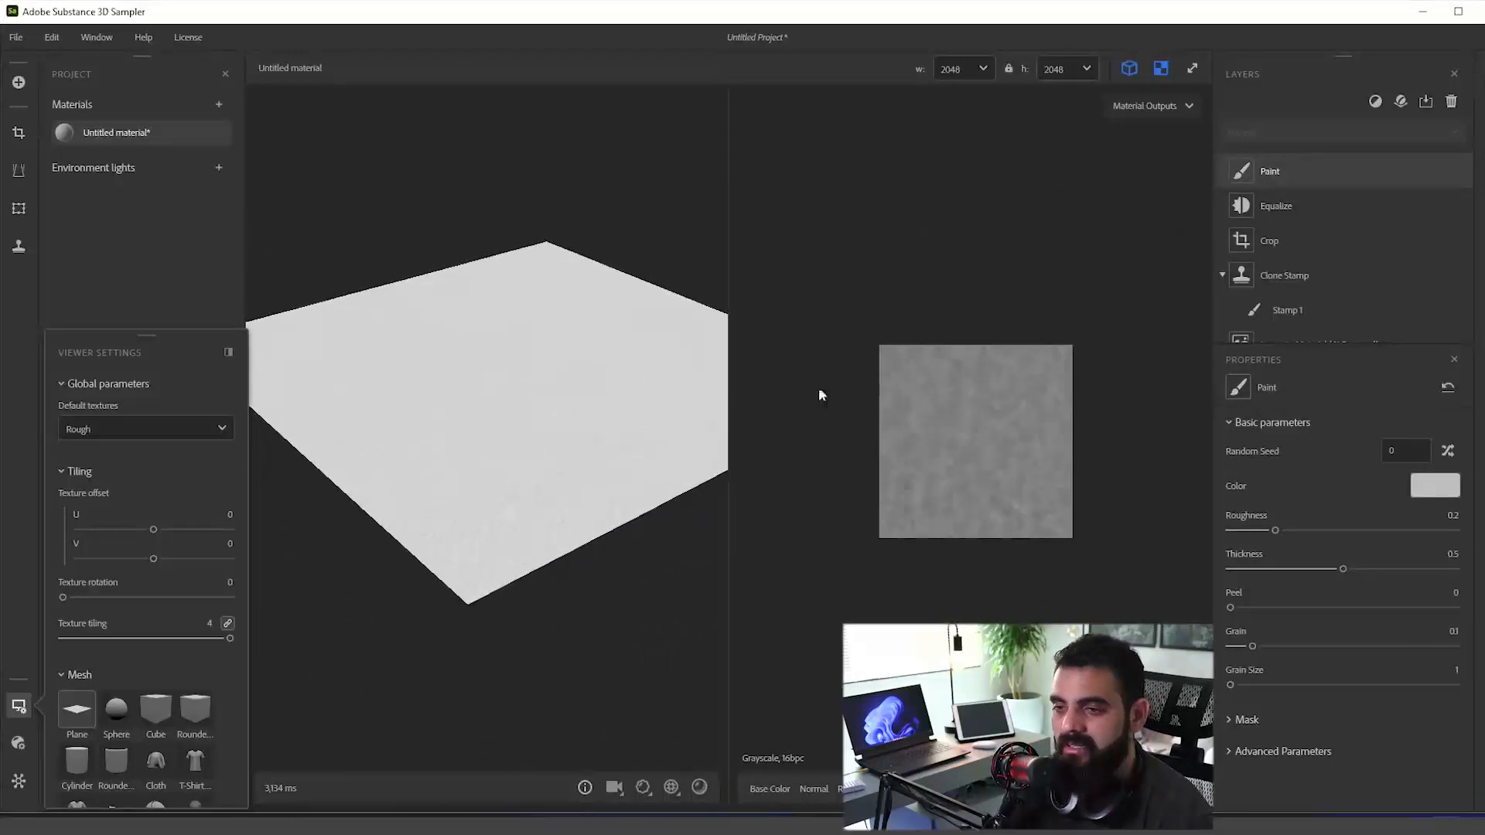
scroll(819, 386, "up", 3)
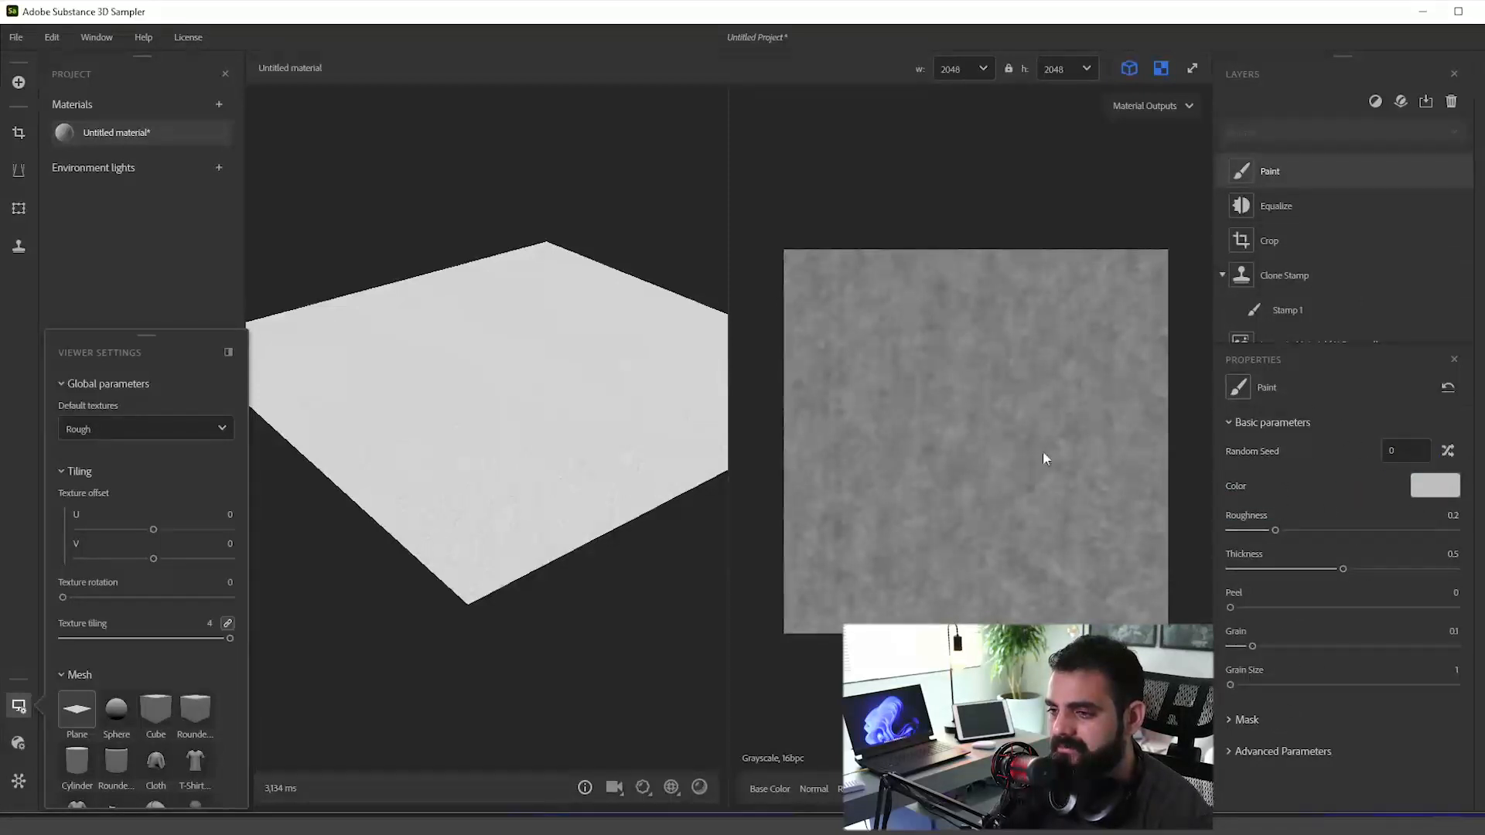
scroll(1149, 515, "up", 1)
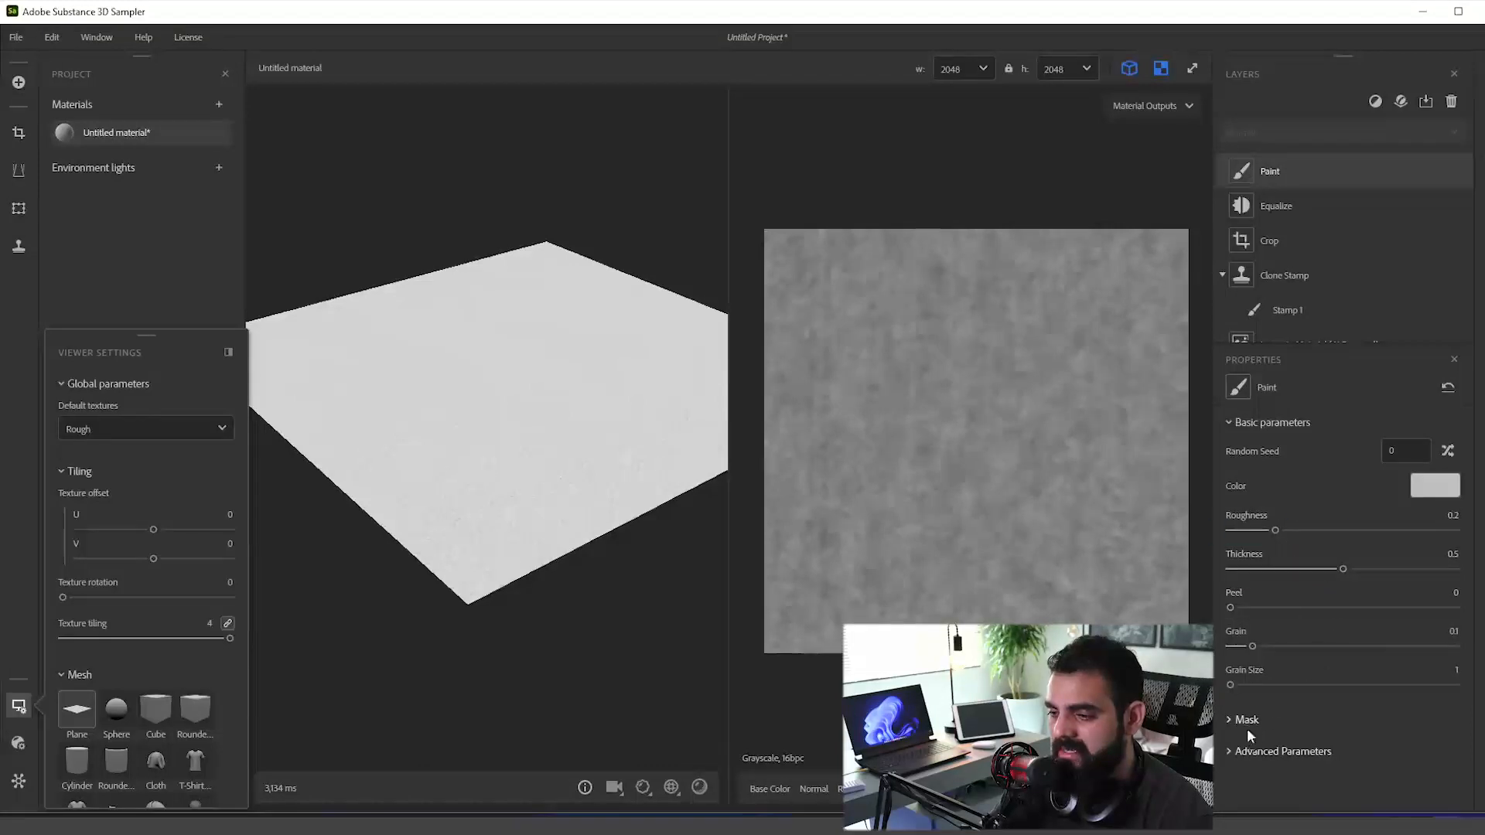
Step: Look through the Paint layer's advanced parameters and set its Roughness to 0.28 and Thickness to 0.18
left_click(1292, 751)
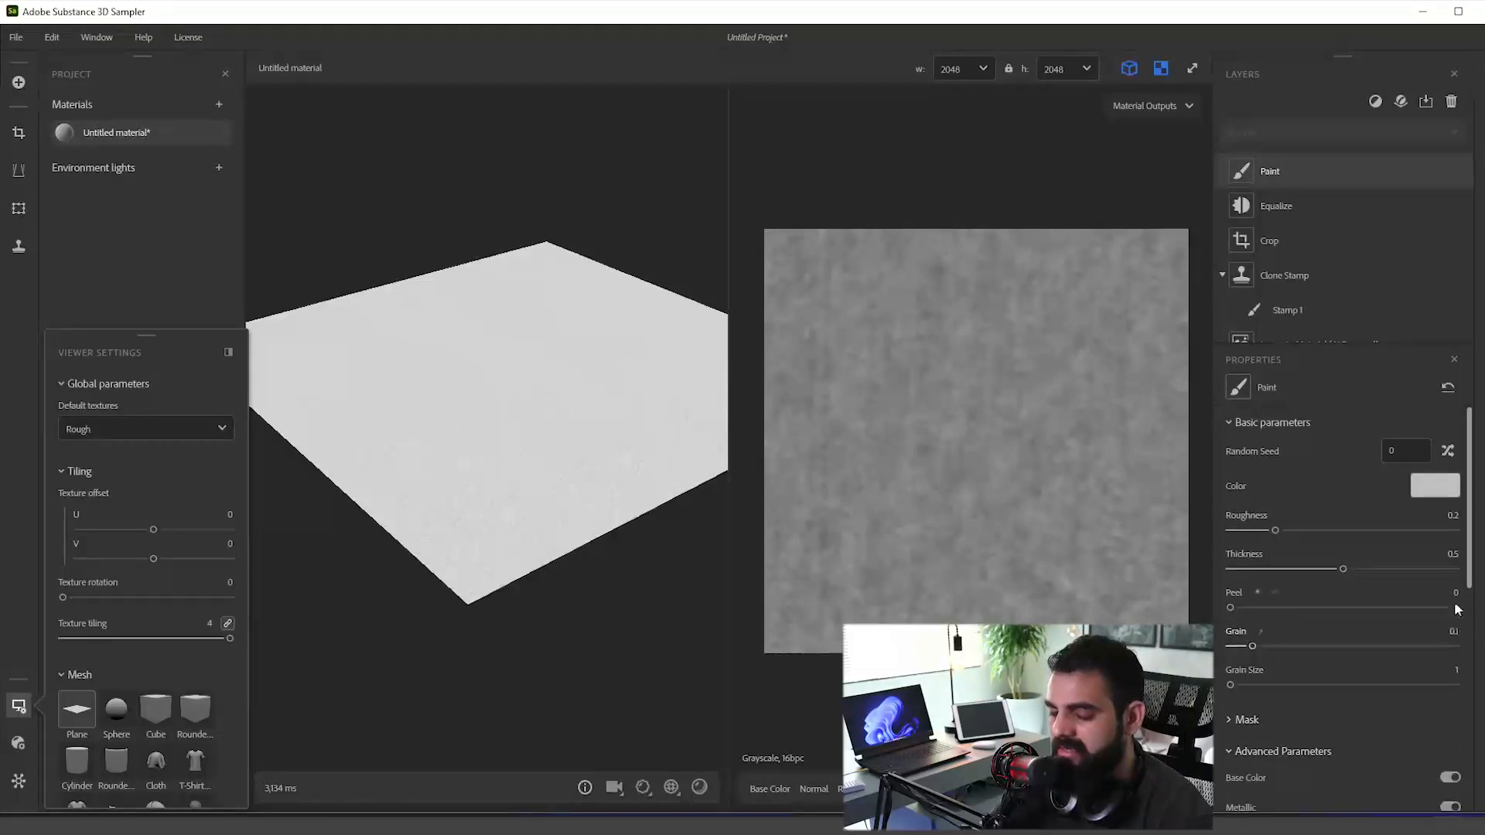
scroll(1408, 572, "down", 5)
scroll(1386, 549, "up", 5)
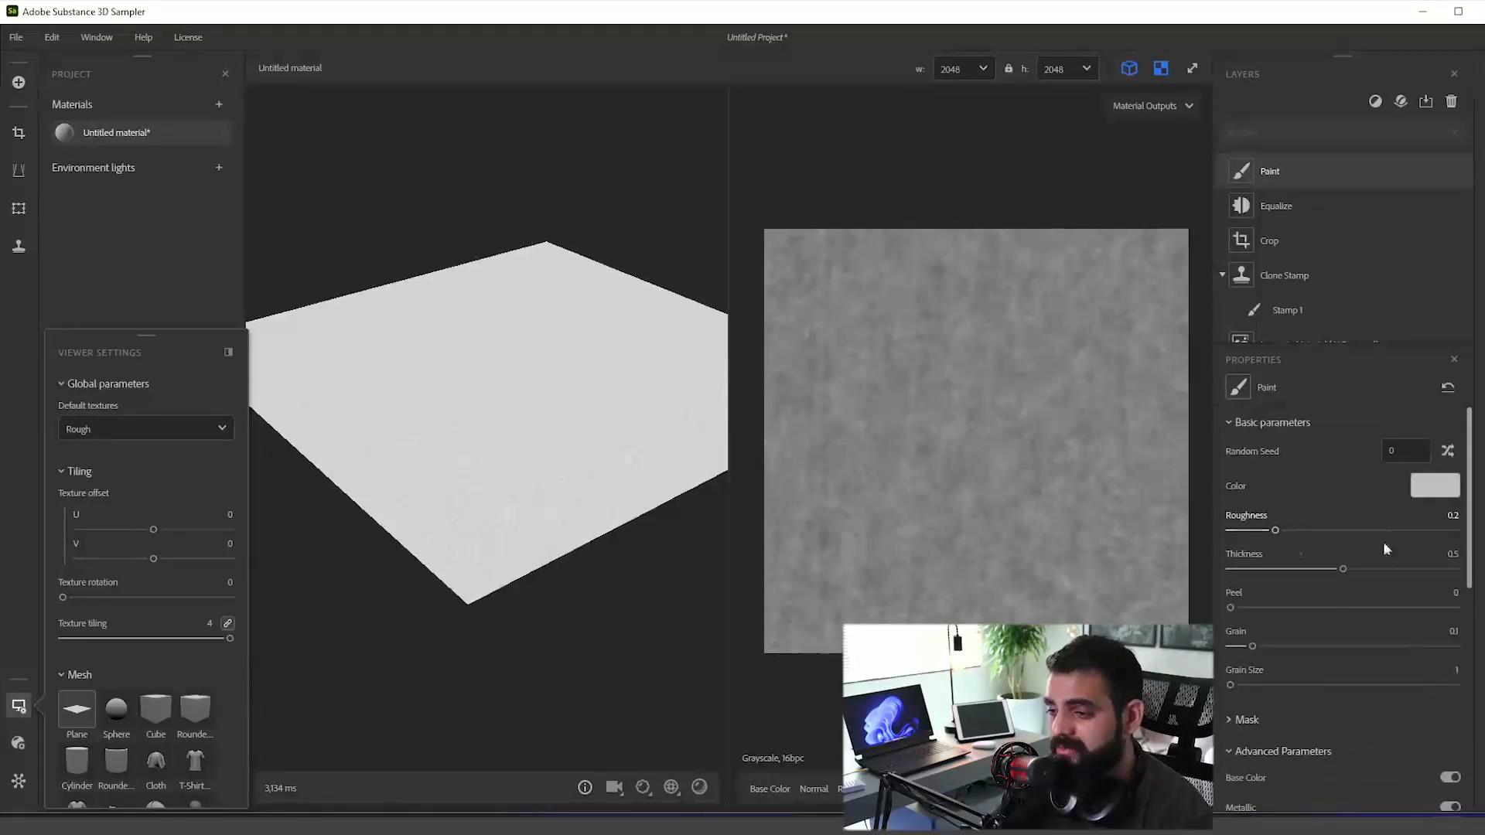
left_click(1229, 423)
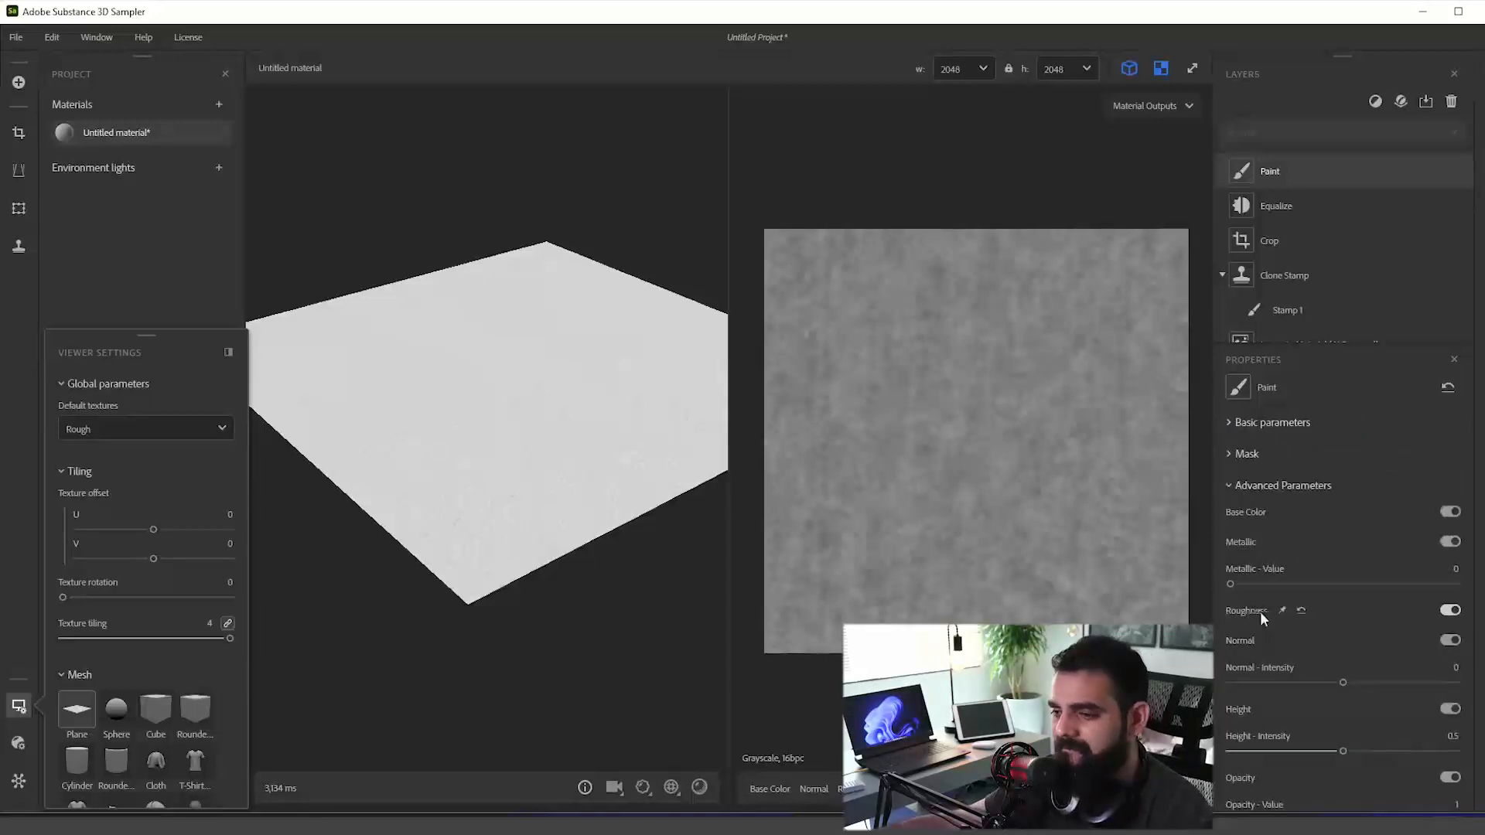
left_click_drag(1323, 585, 1192, 591)
scroll(1307, 658, "down", 3)
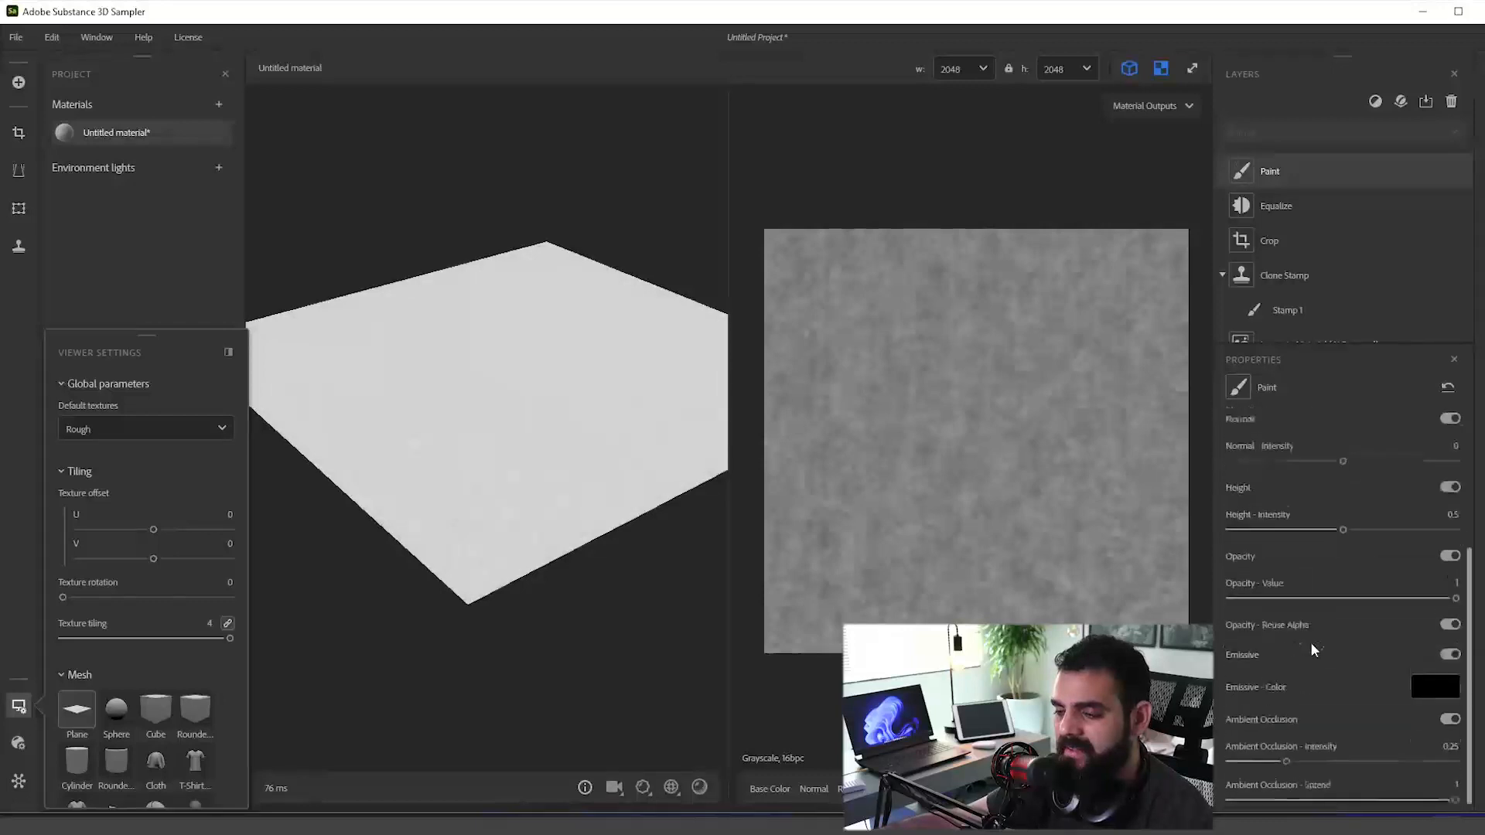
scroll(1321, 602, "up", 3)
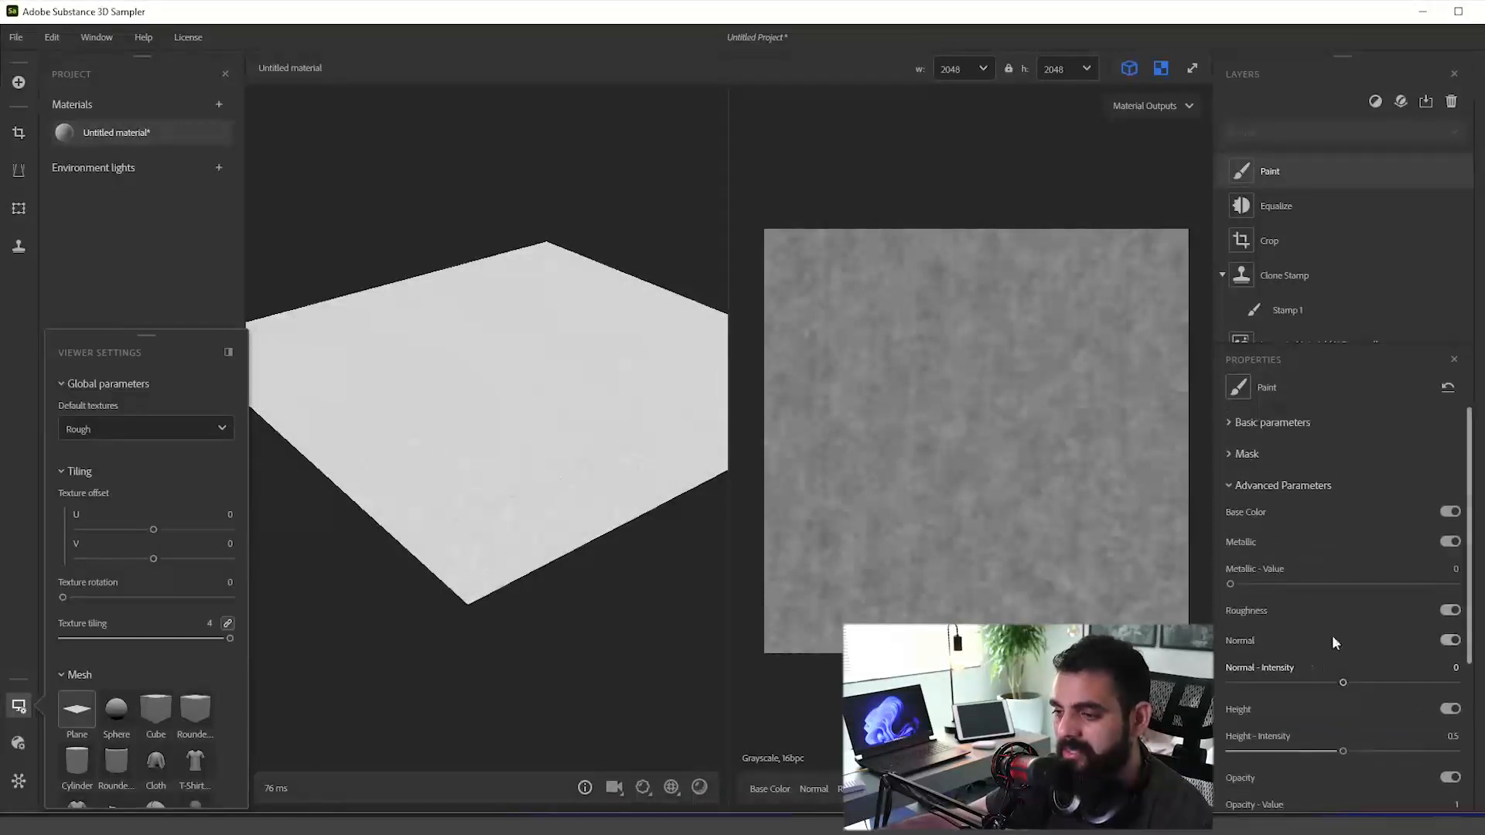
left_click(1249, 424)
mouse_move(1320, 531)
left_mouse_down()
mouse_move(1338, 540)
mouse_move(1269, 570)
left_mouse_up()
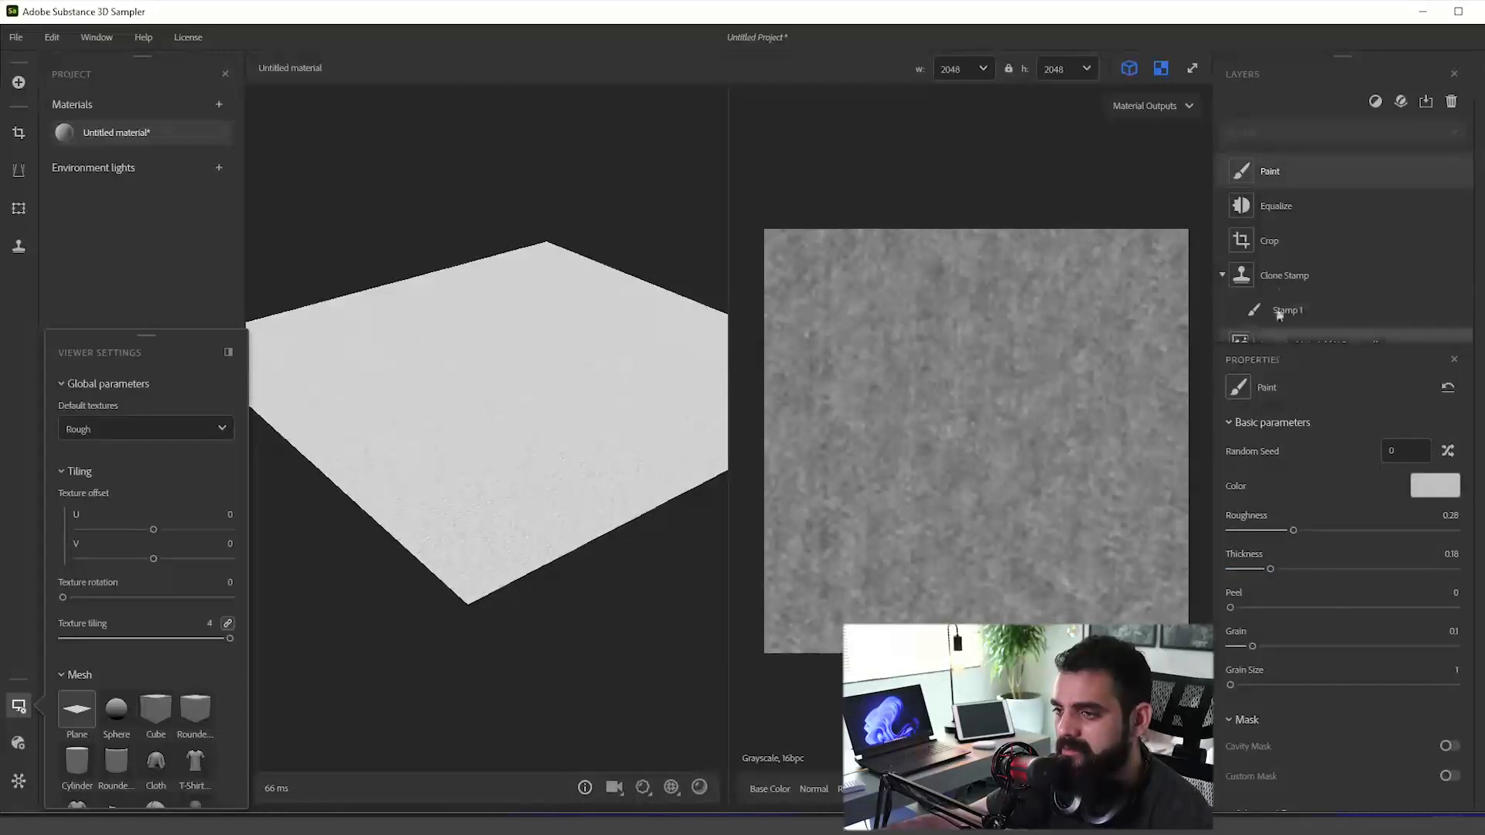
Step: Review the Paint layer's remaining parameters and remove the layer from the stack
scroll(1312, 717, "down", 10)
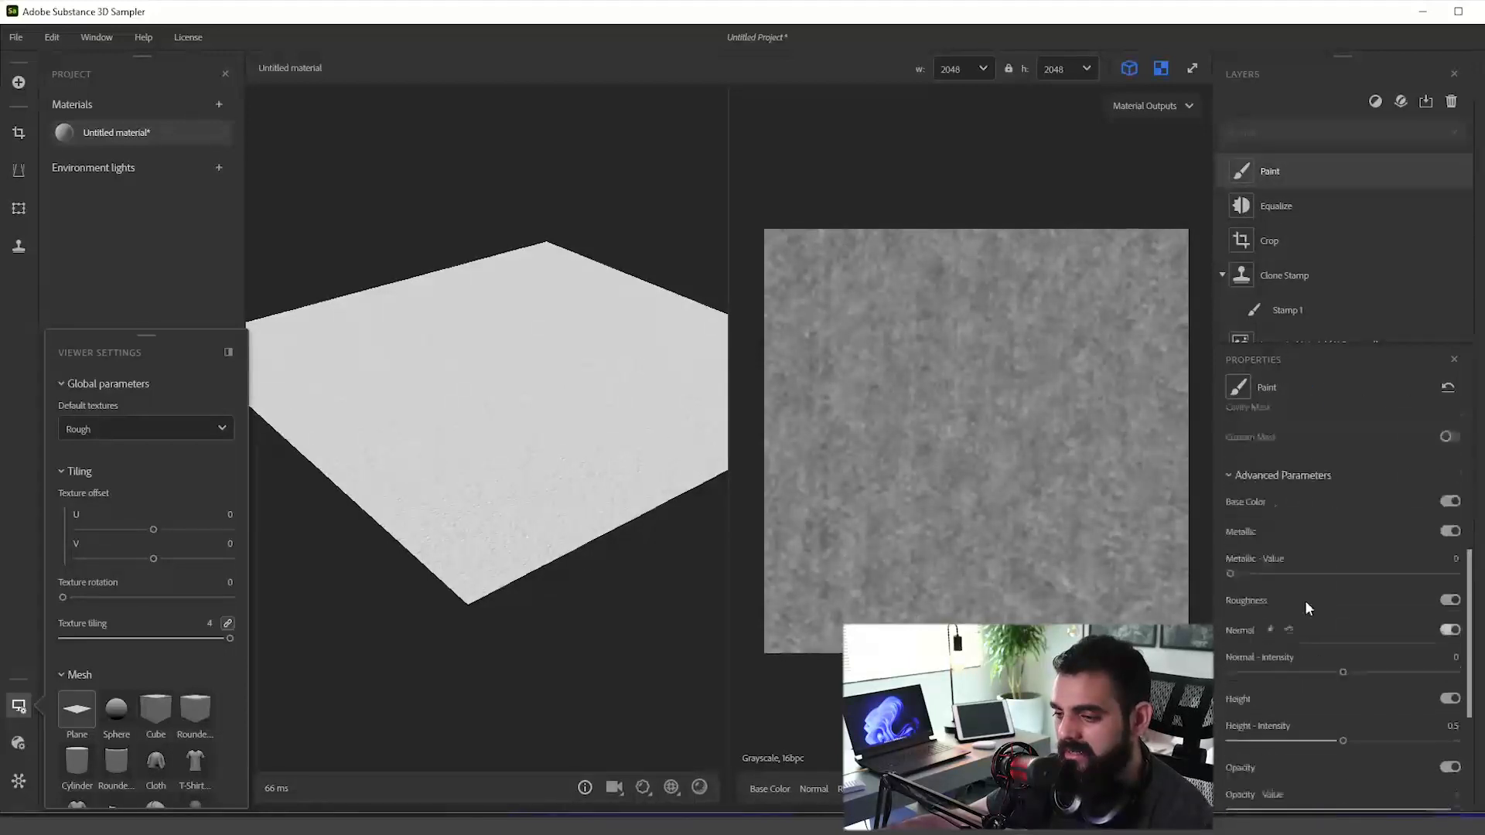
scroll(1315, 461, "up", 10)
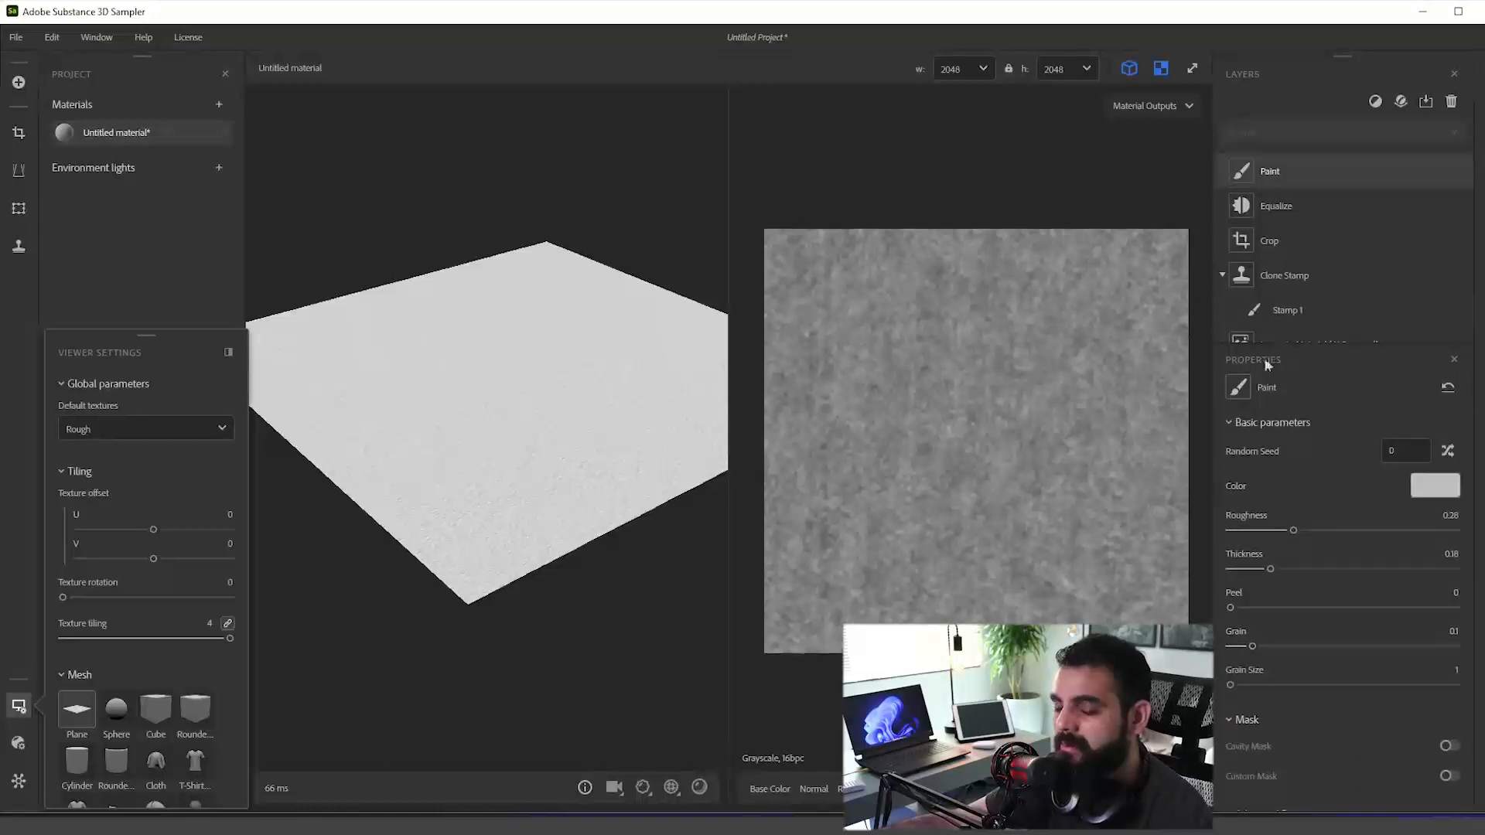
left_click(1451, 102)
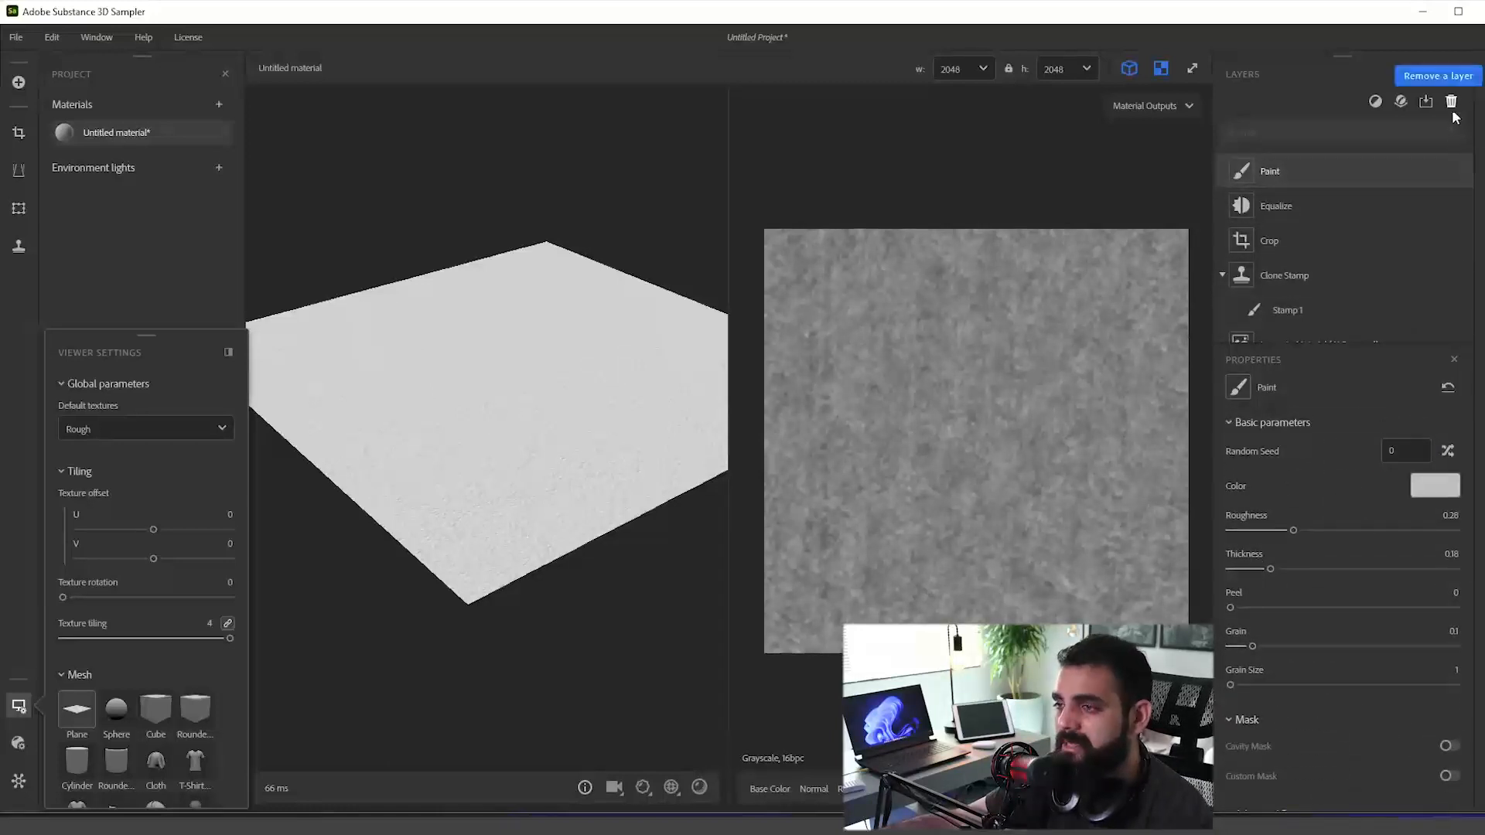
Step: Add a Varnish filter layer above the Equalize layer and set its Coat Thickness to 0.45
left_click(1376, 101)
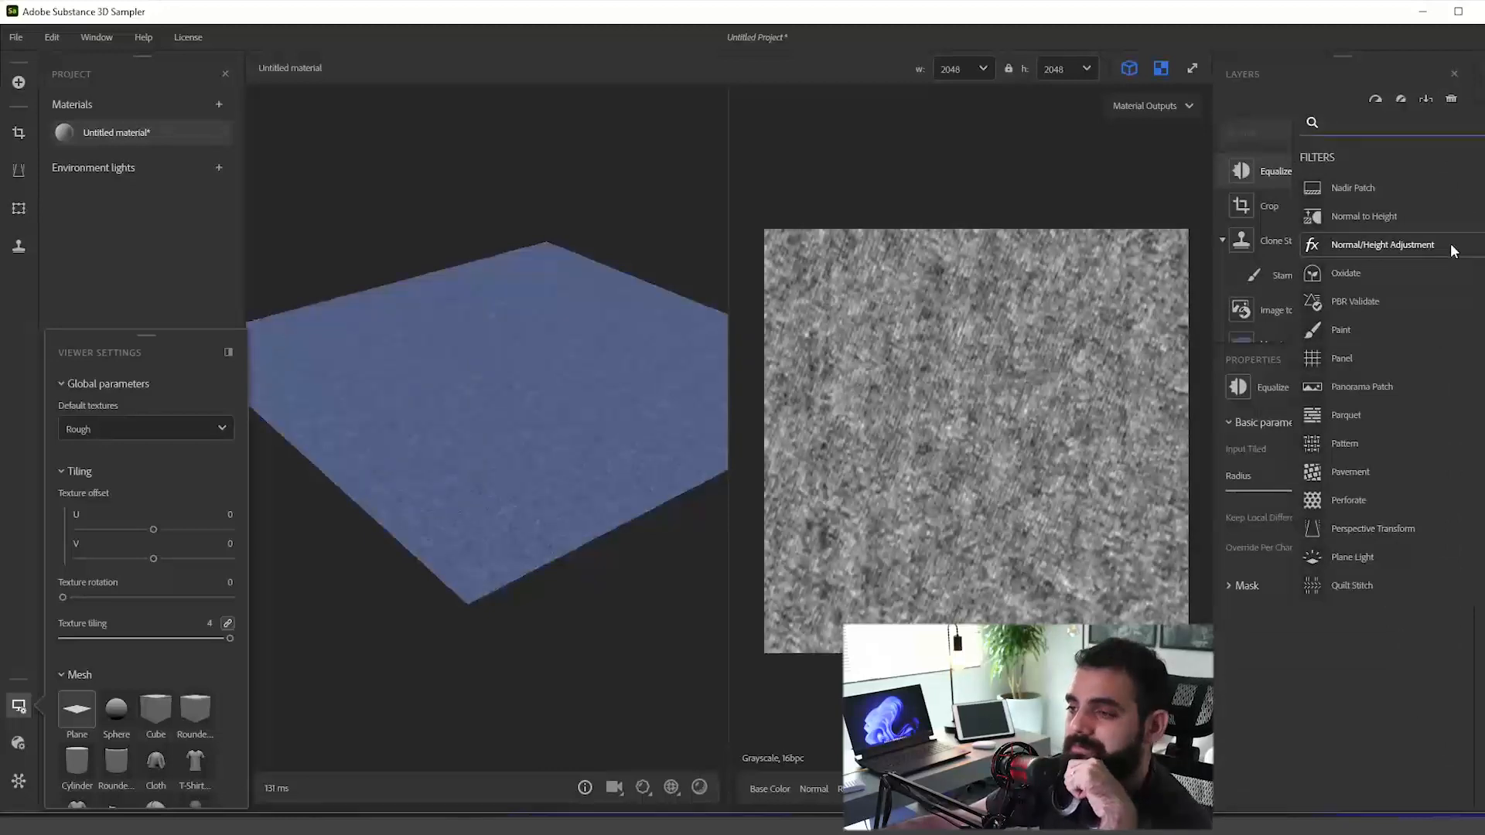
scroll(1384, 348, "down", 8)
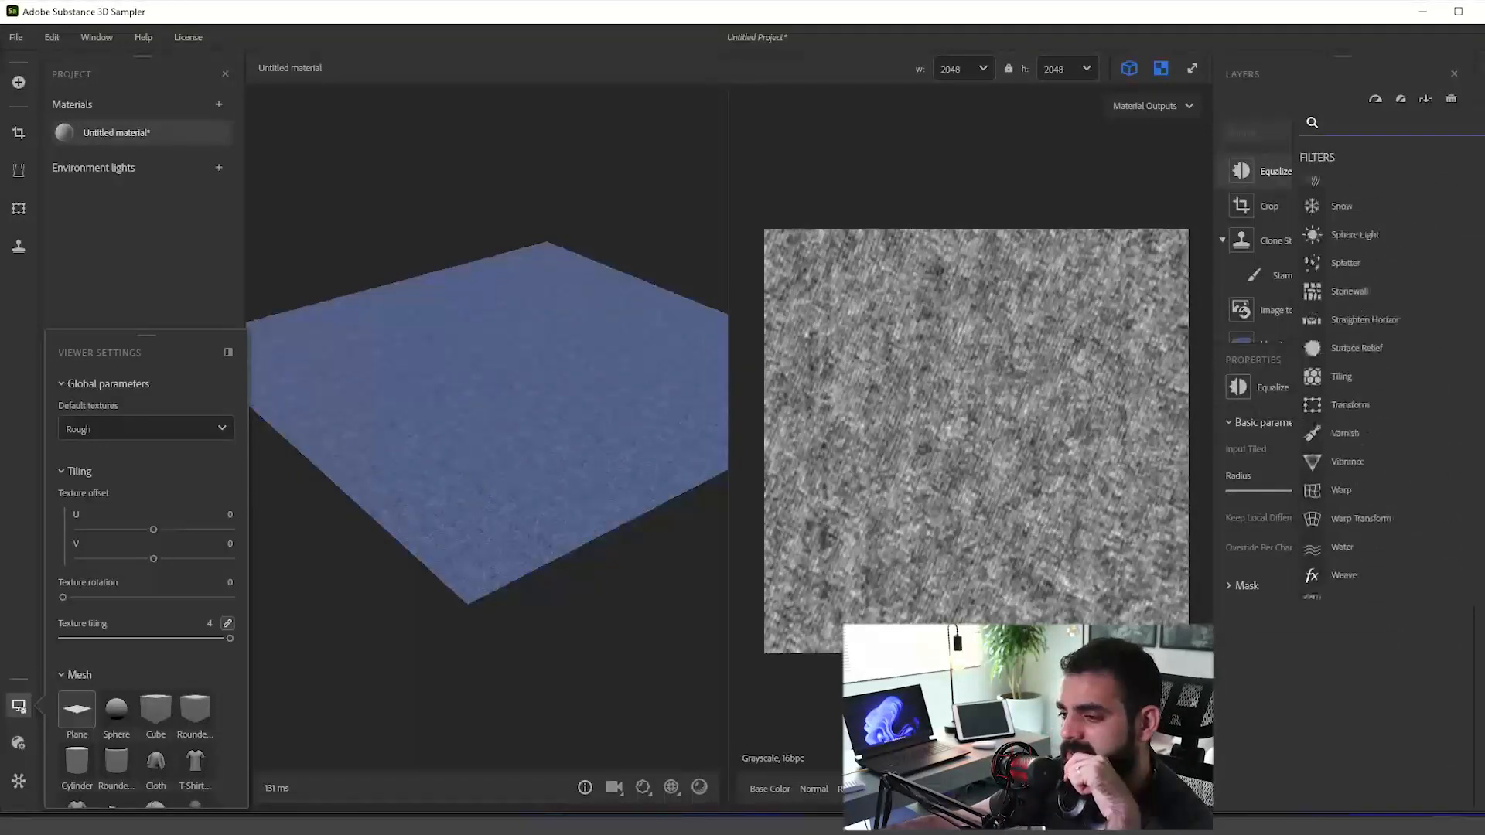
scroll(1385, 387, "up", 1)
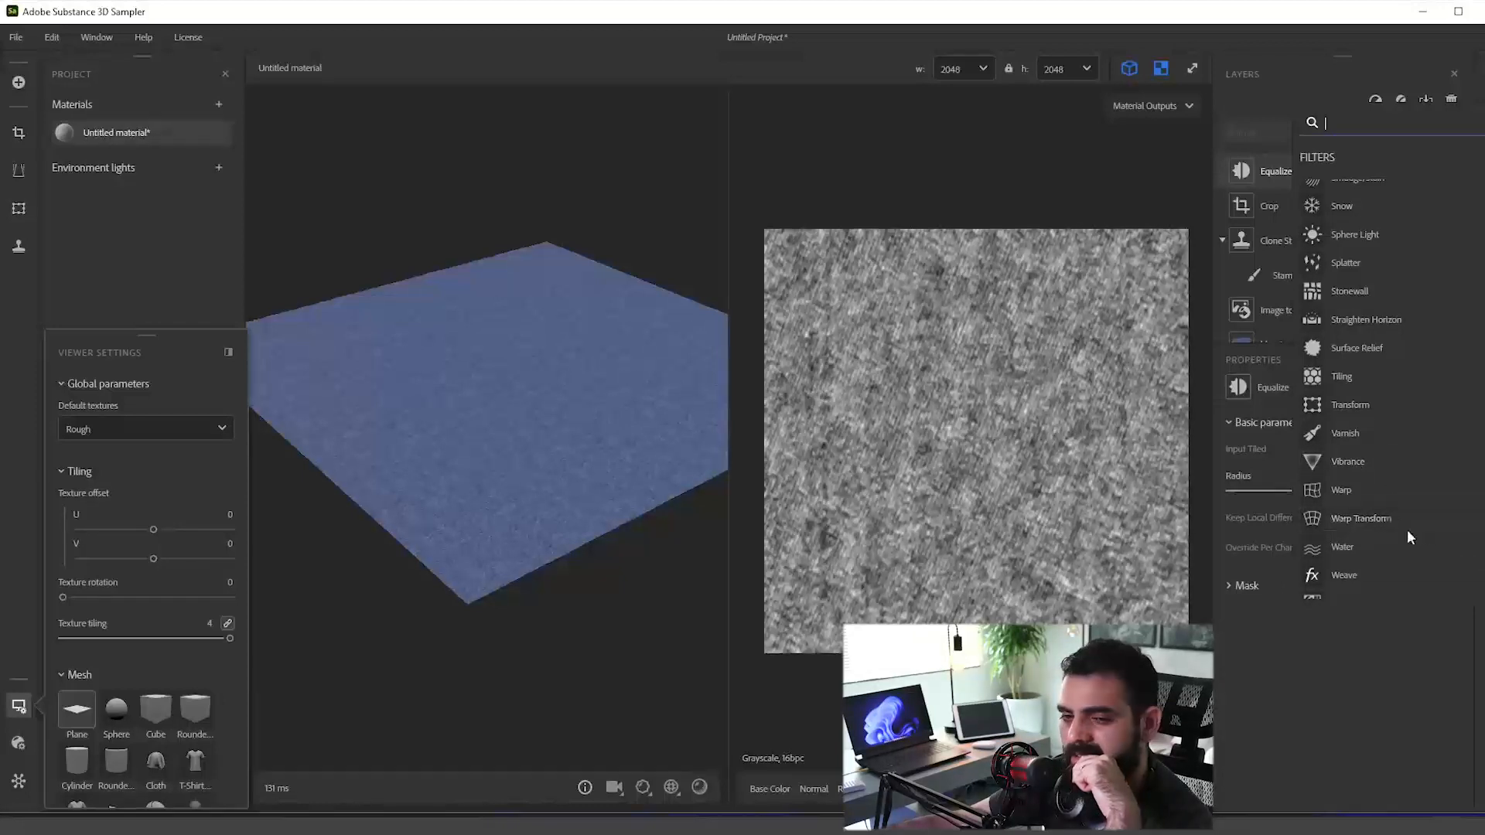
left_click(1347, 438)
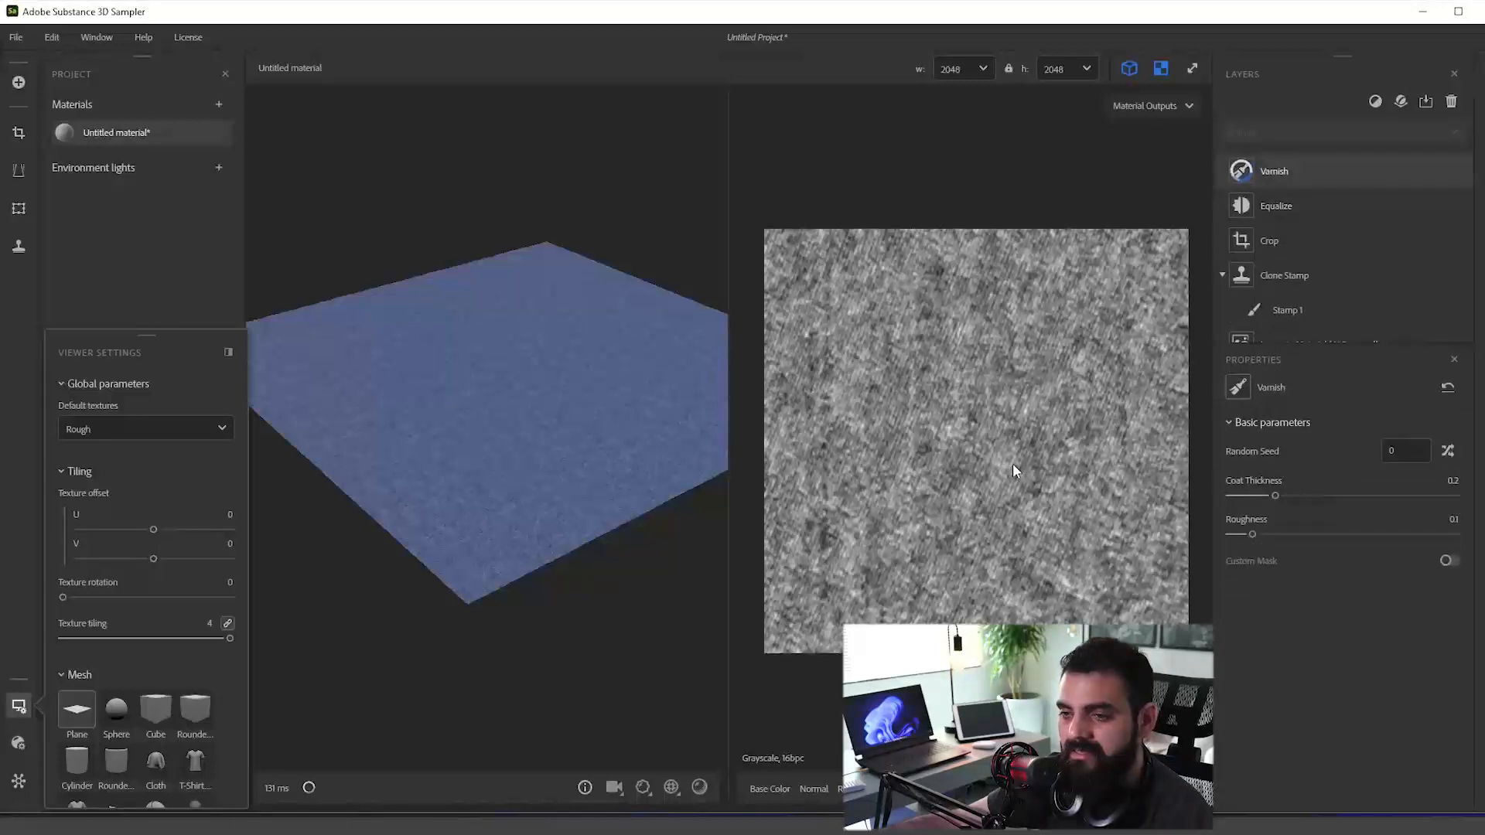
scroll(559, 489, "up", 5)
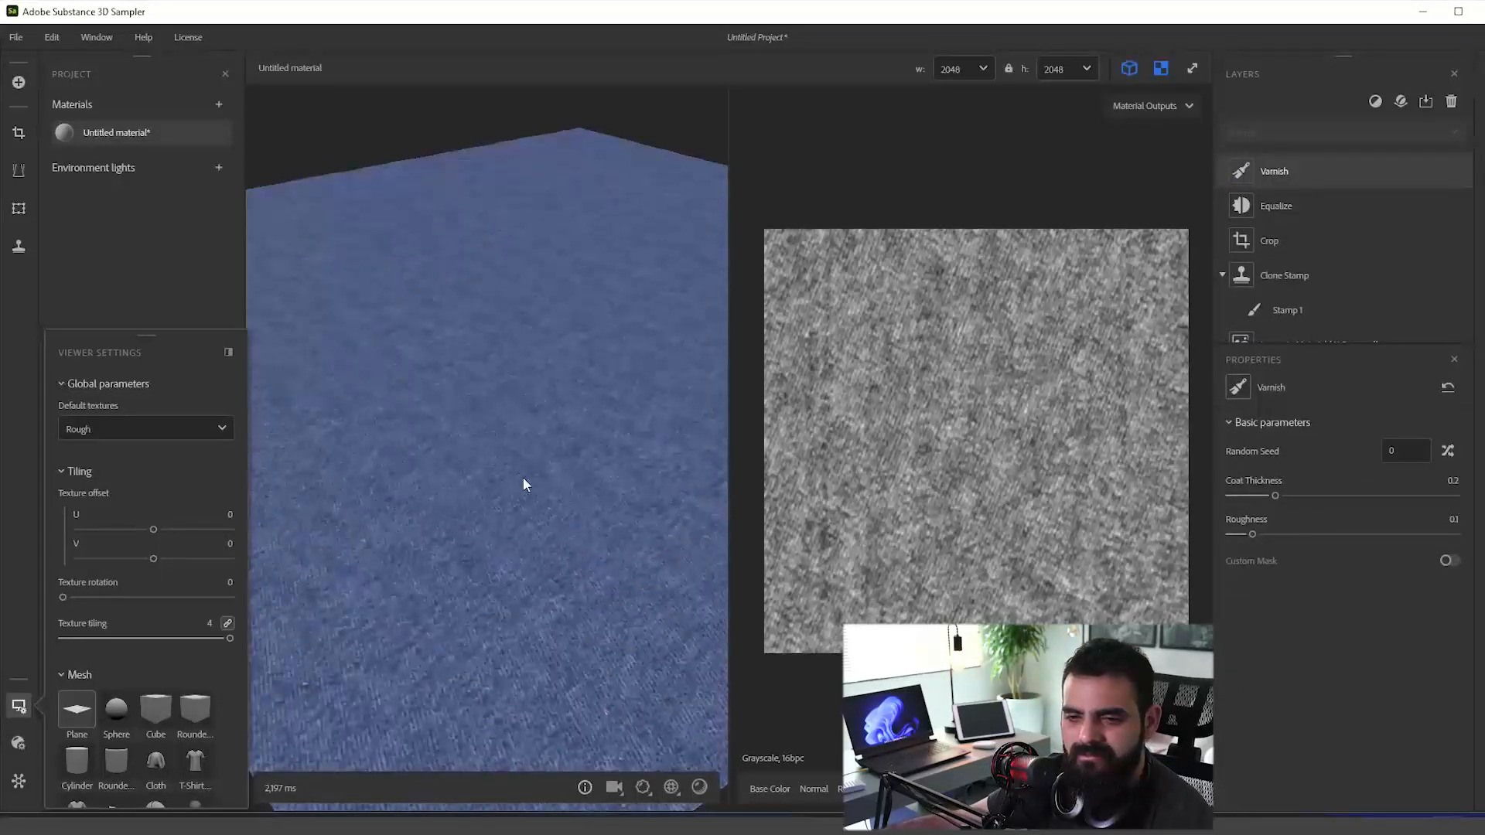
left_click(1331, 495)
left_click_drag(569, 541, 615, 549)
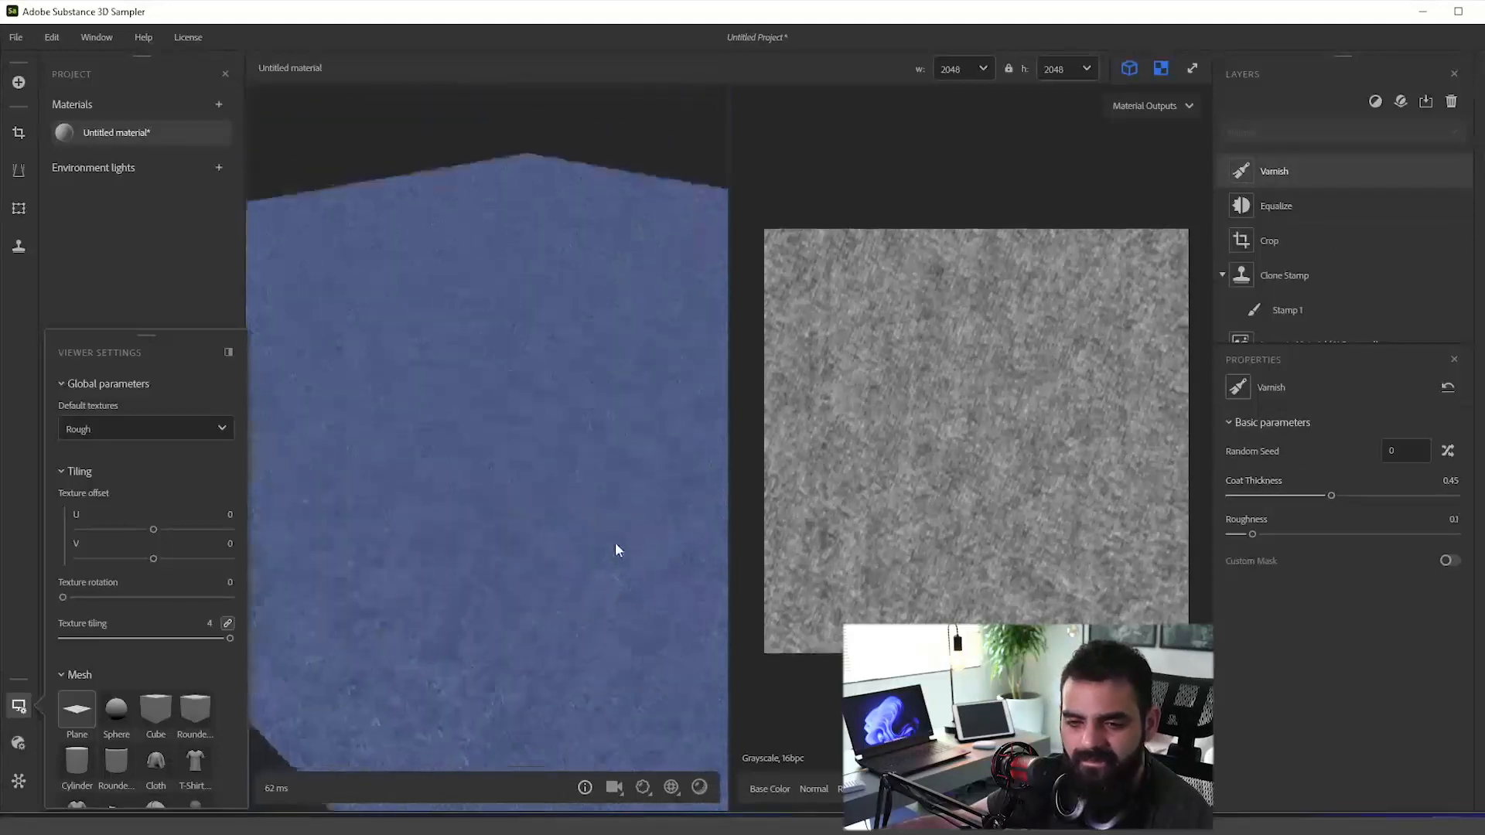
Step: Compare the fabric plane and the grayscale map with the Varnish layer hidden and shown
left_click(1463, 172)
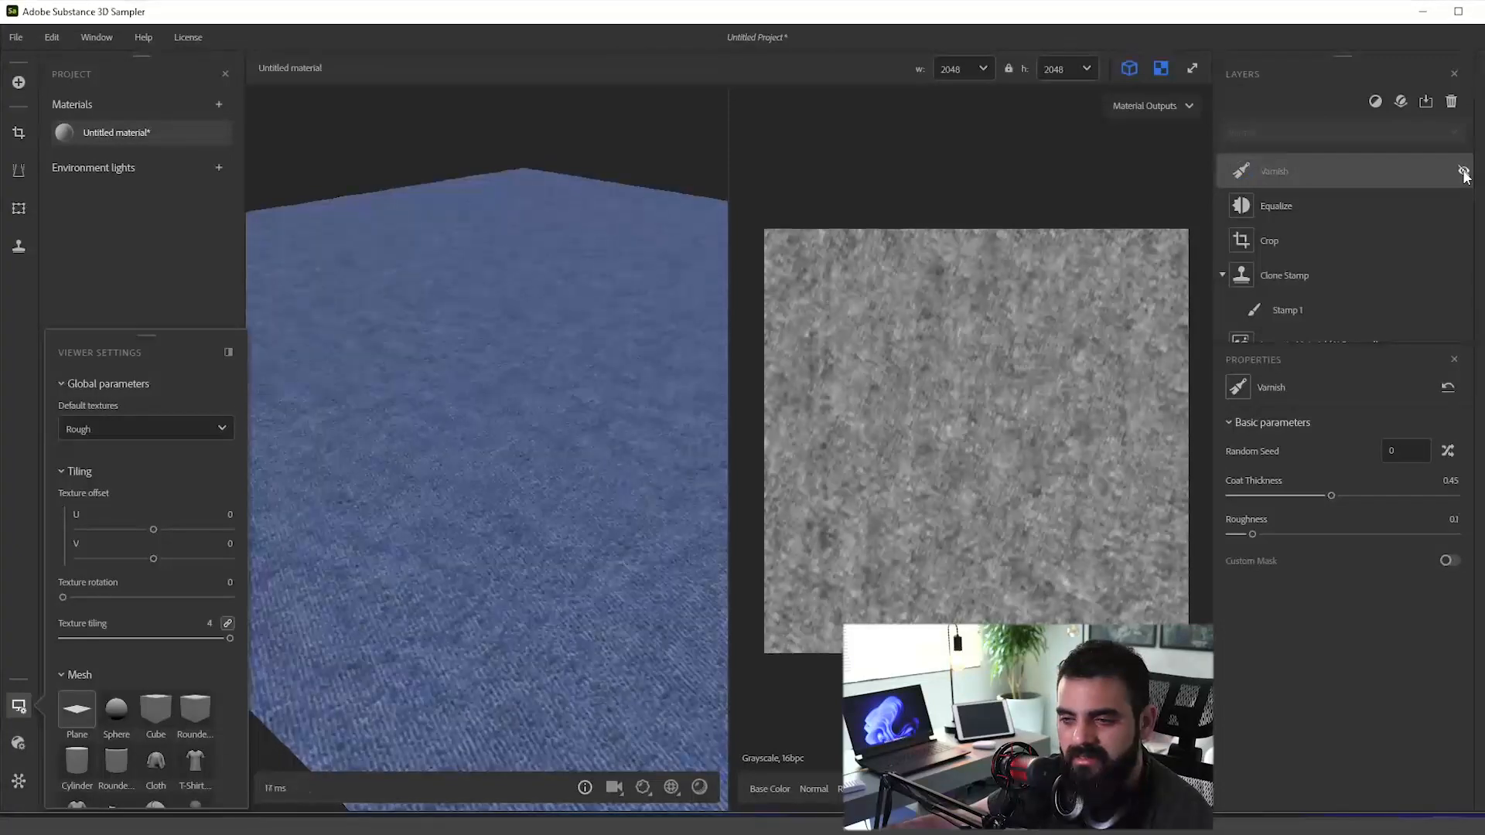
left_click(1464, 171)
scroll(886, 379, "down", 2)
scroll(885, 379, "up", 3)
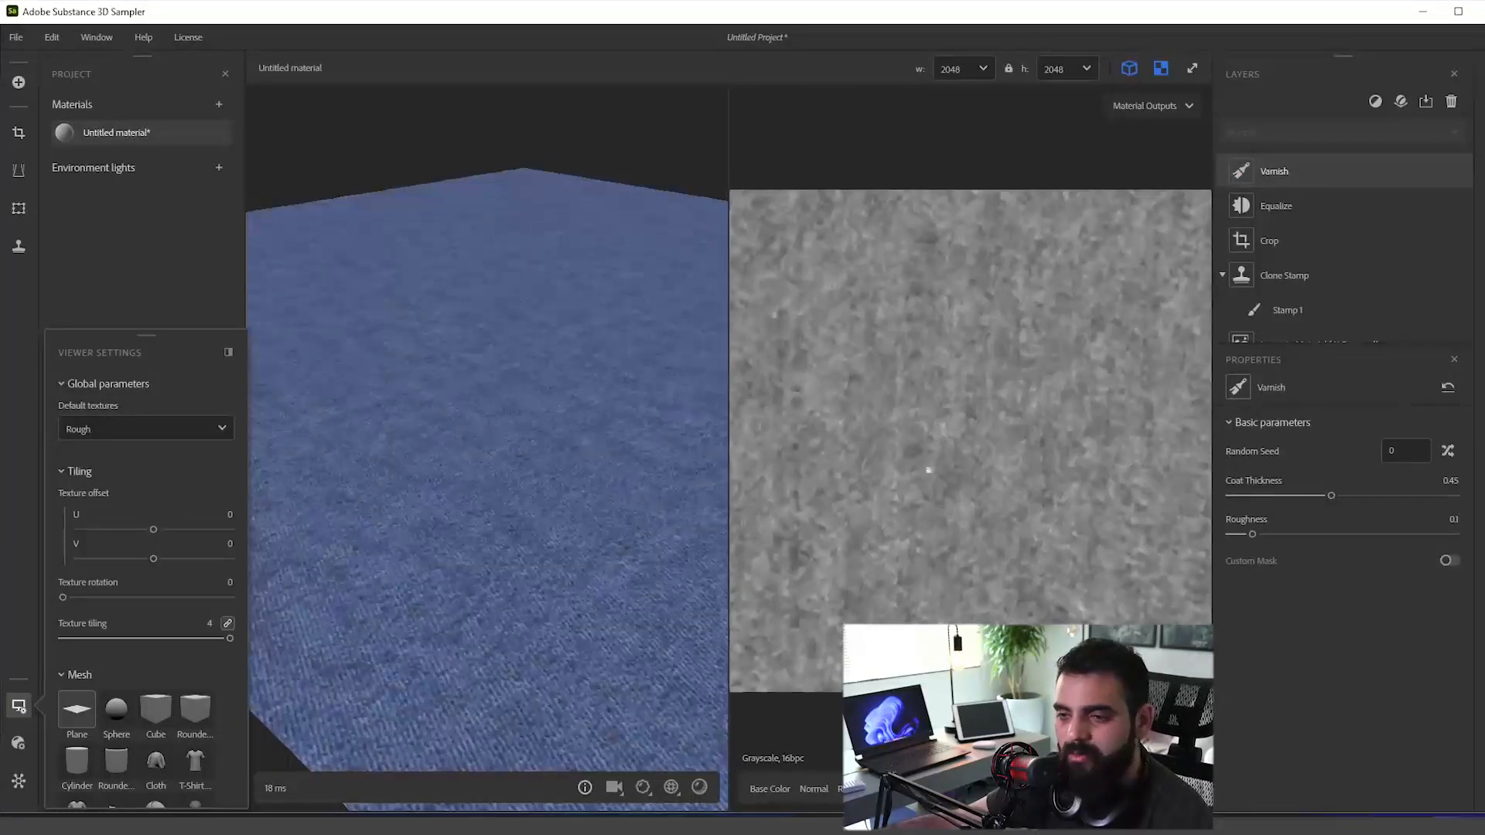
scroll(534, 489, "up", 3)
mouse_move(533, 488)
left_mouse_down()
mouse_move(258, 413)
mouse_move(539, 469)
mouse_move(542, 534)
mouse_move(548, 445)
mouse_move(531, 464)
left_mouse_up()
scroll(531, 463, "up", 3)
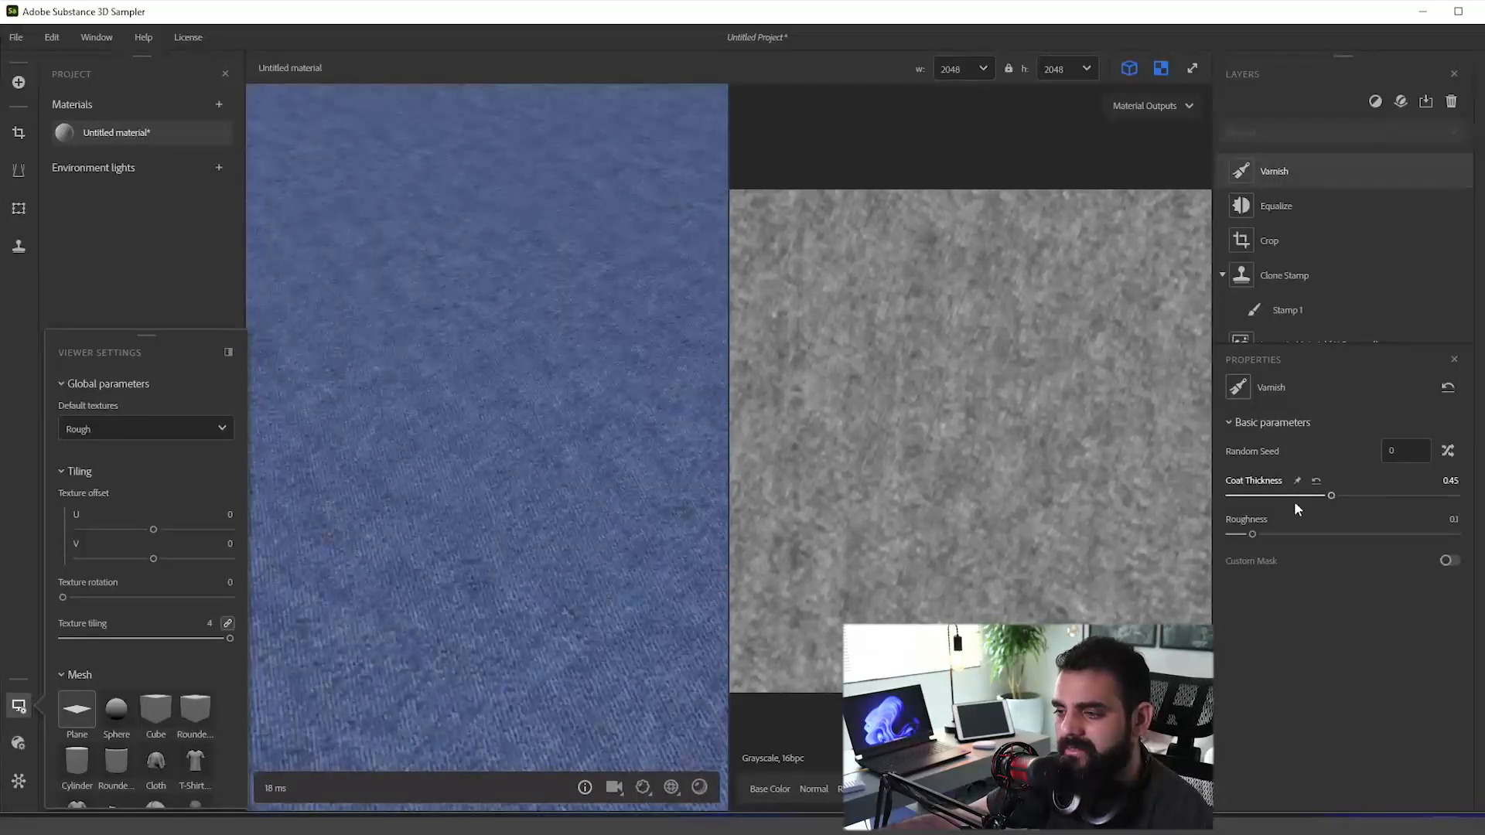
Step: Set the Varnish layer's Roughness to 0.12 and toggle the layer's visibility to compare its effect
left_click_drag(1323, 536, 1258, 537)
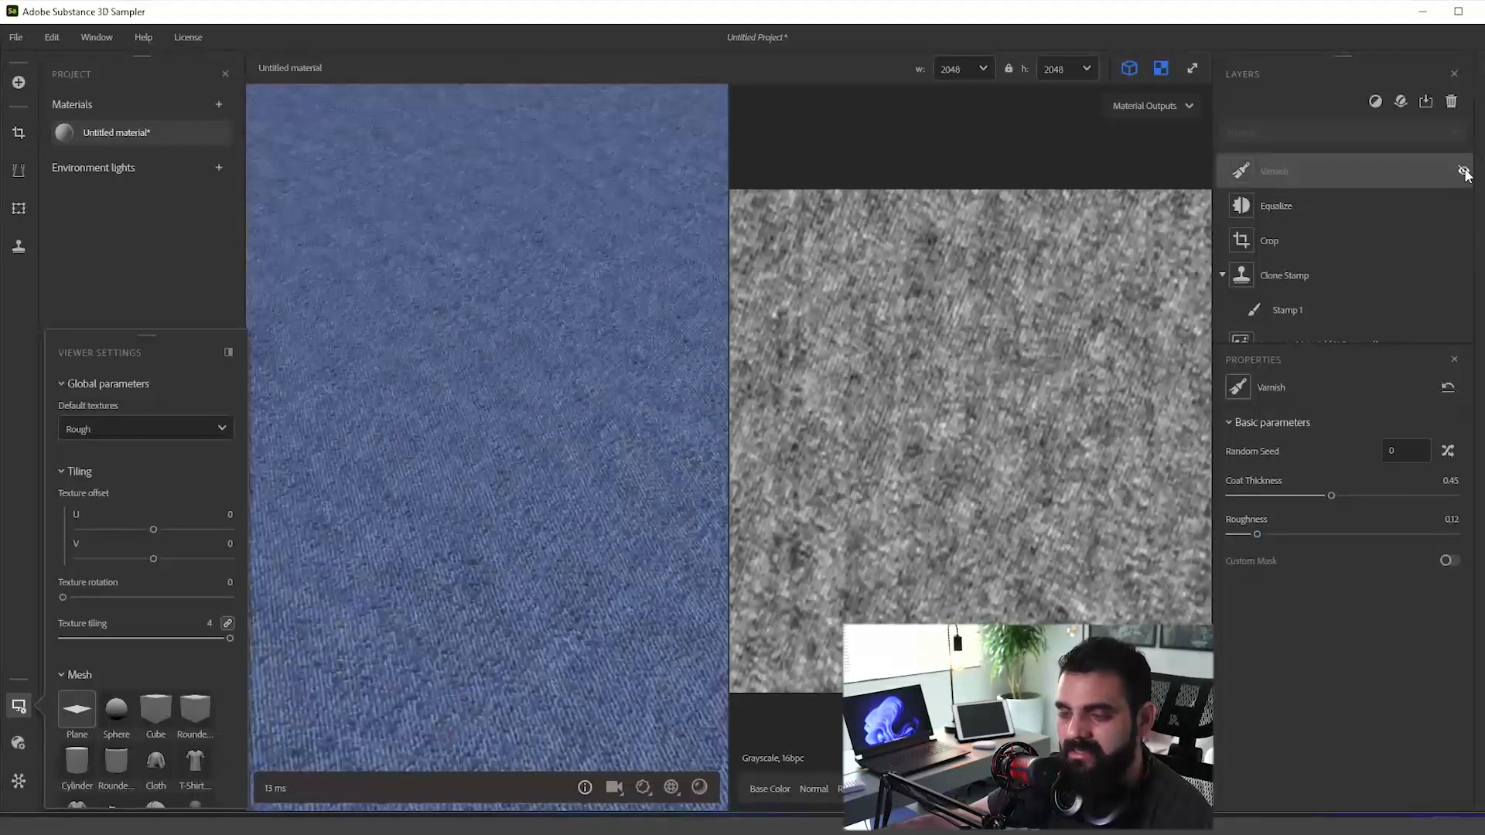
left_click(1464, 171)
scroll(566, 401, "down", 5)
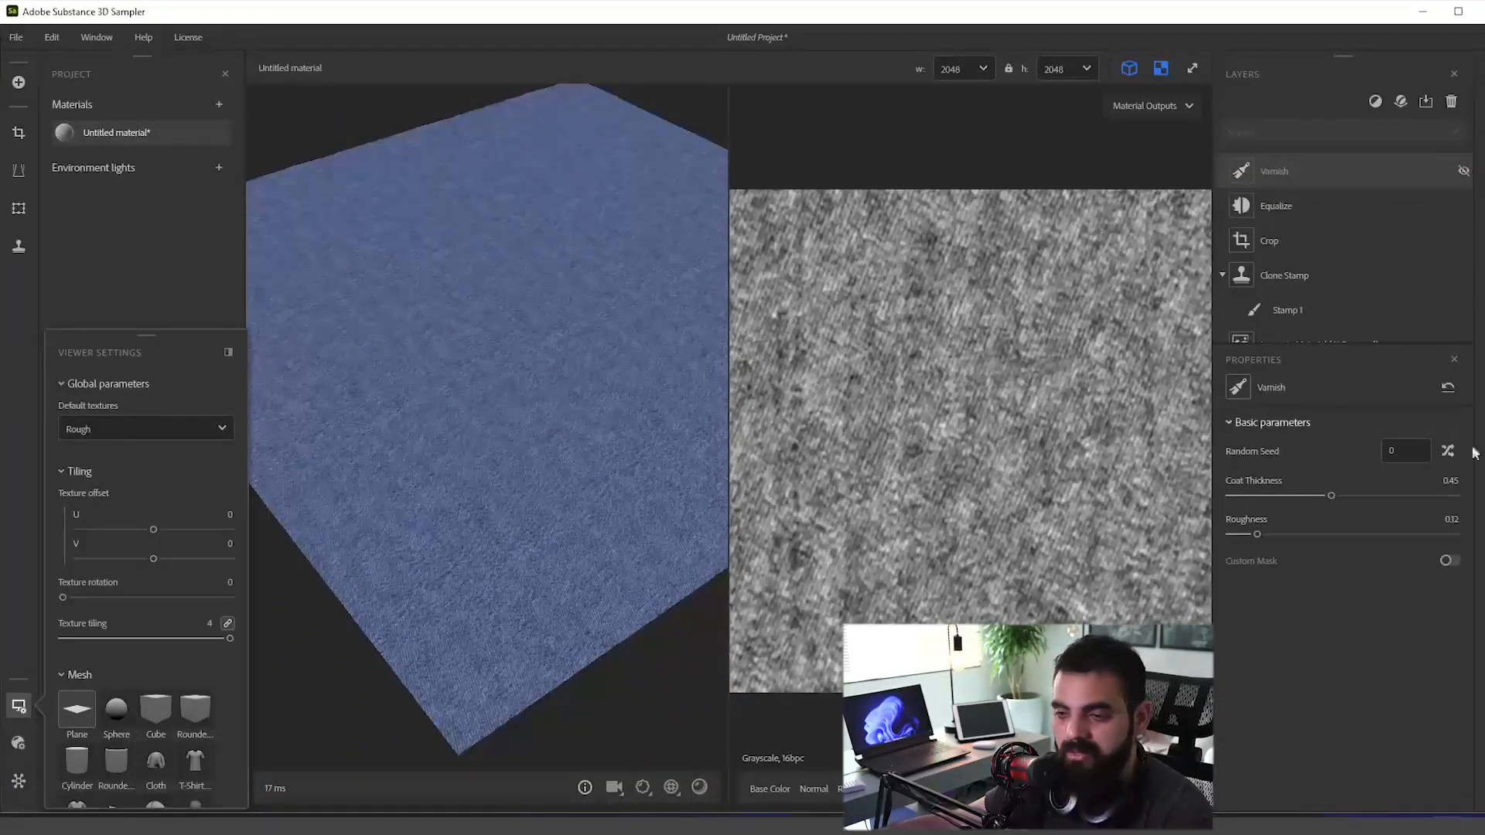
left_click(1463, 171)
left_click(1463, 172)
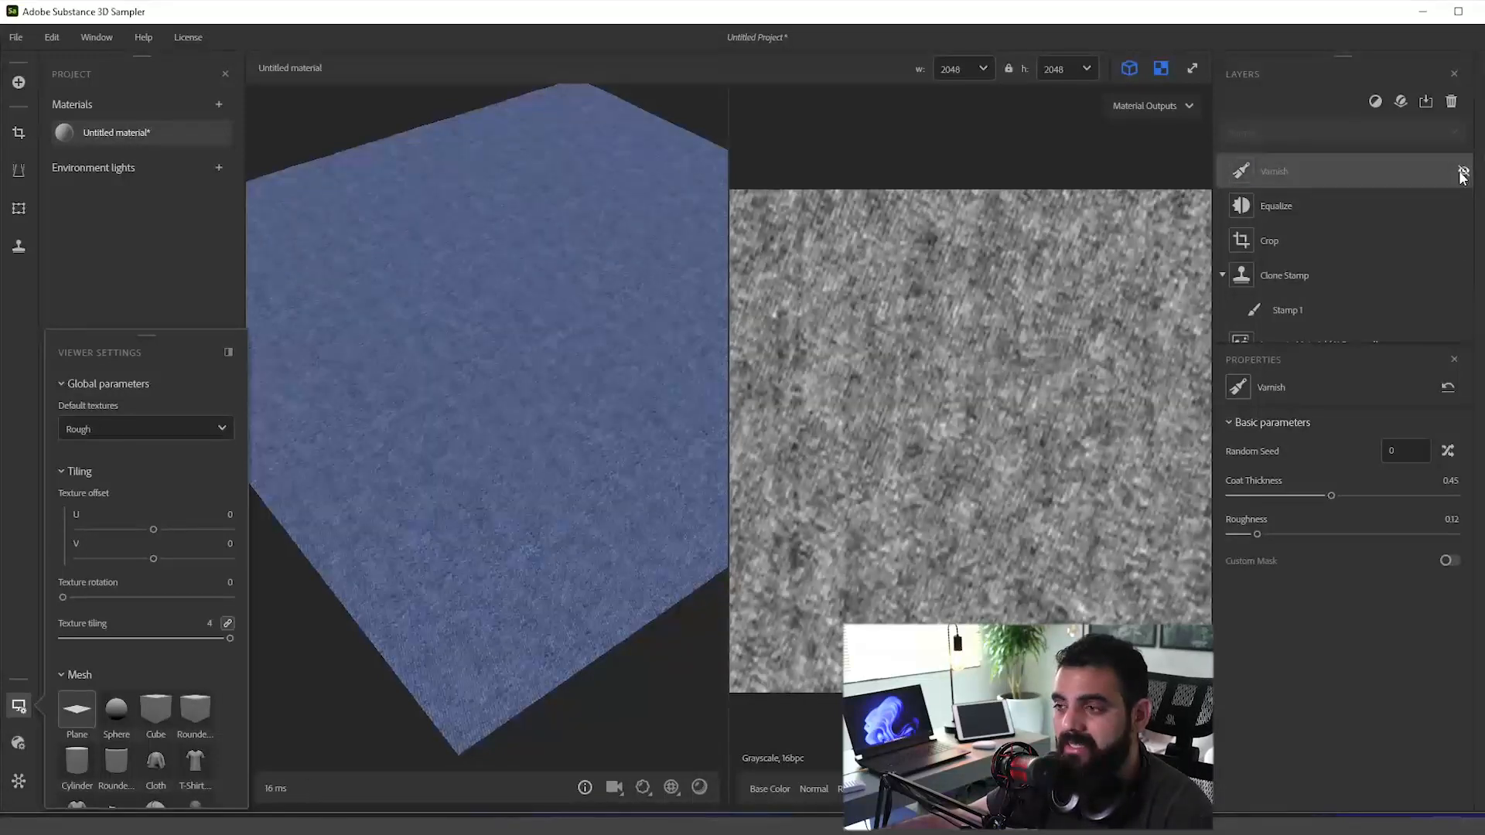
left_click(1463, 172)
left_click(1369, 134)
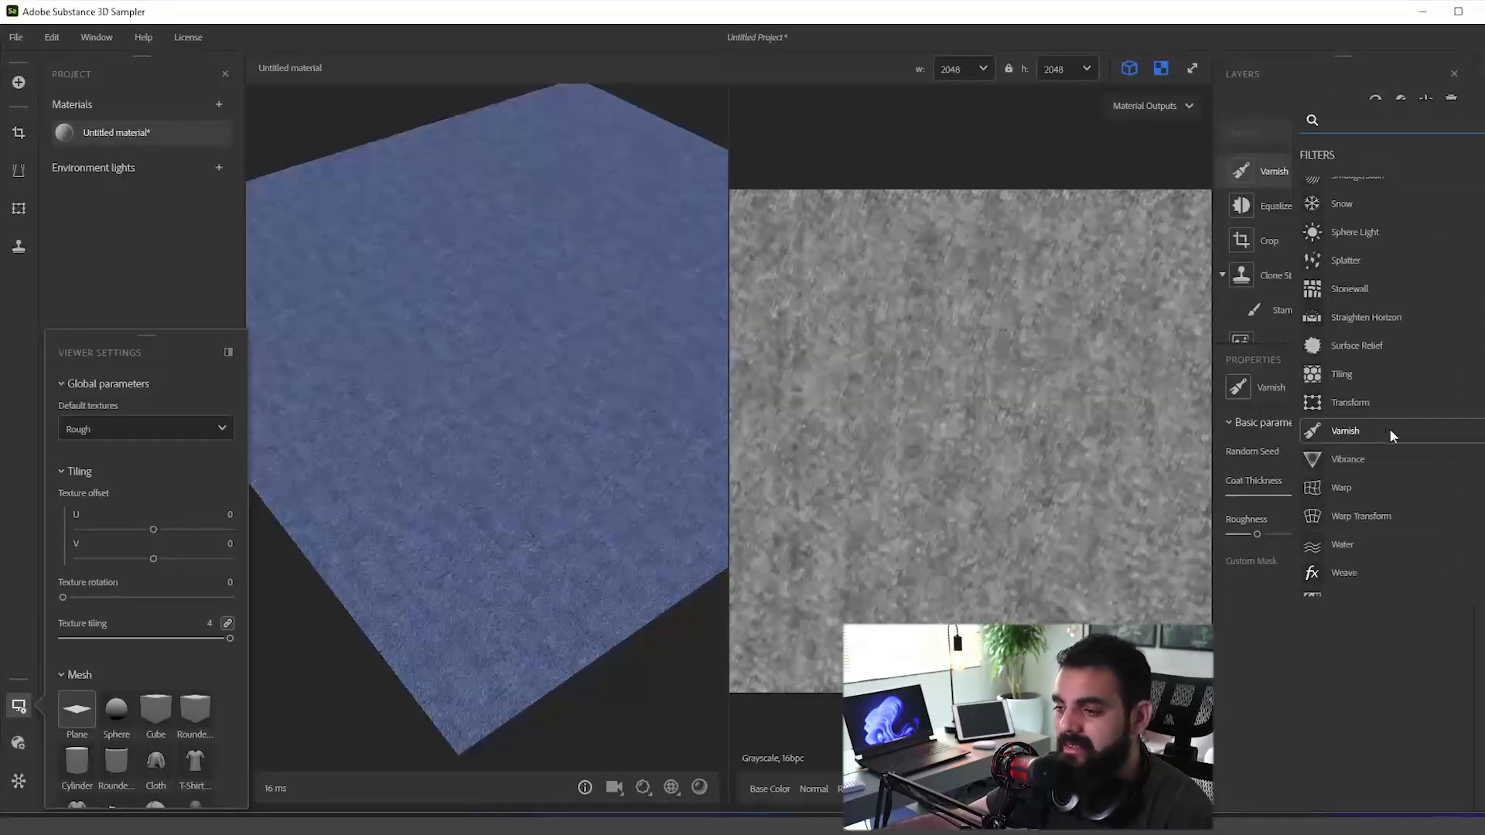
scroll(1431, 464, "down", 3)
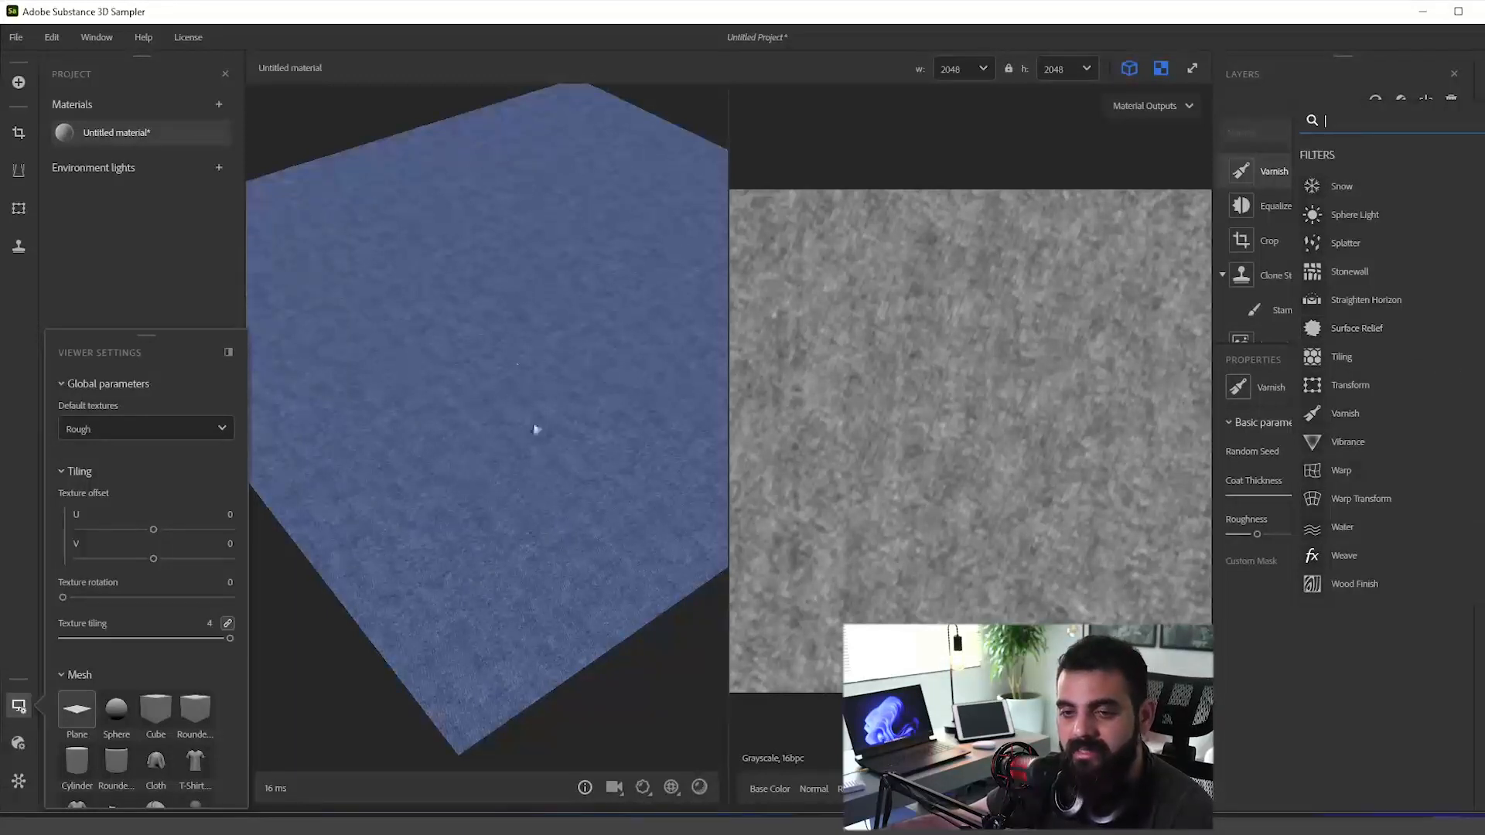
left_click_drag(536, 430, 435, 456)
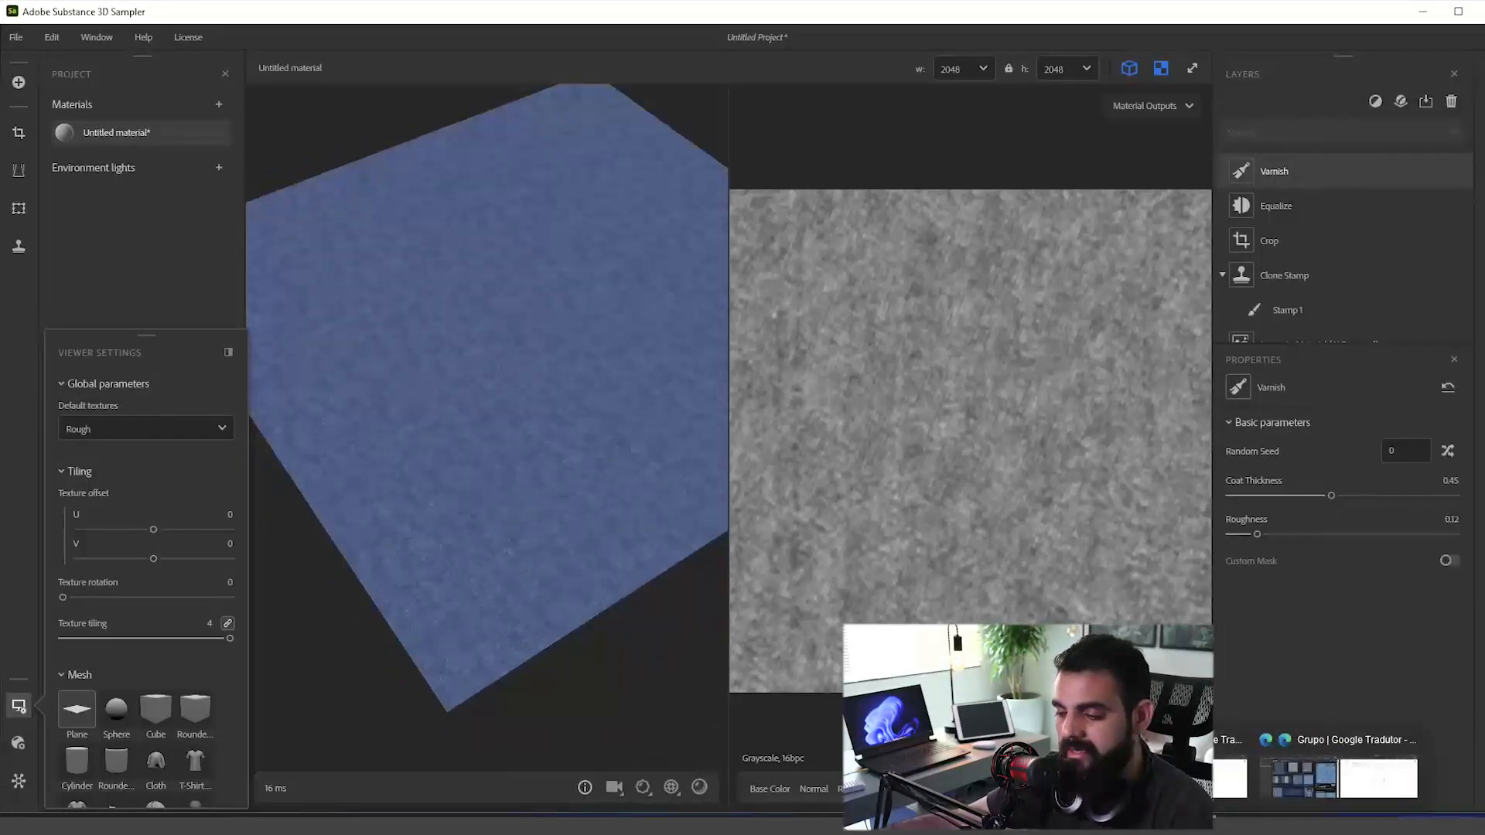
Step: Switch to File Explorer to look at the source images in the Aula_10-10 folder, and return to Substance 3D Sampler
left_click(1448, 781)
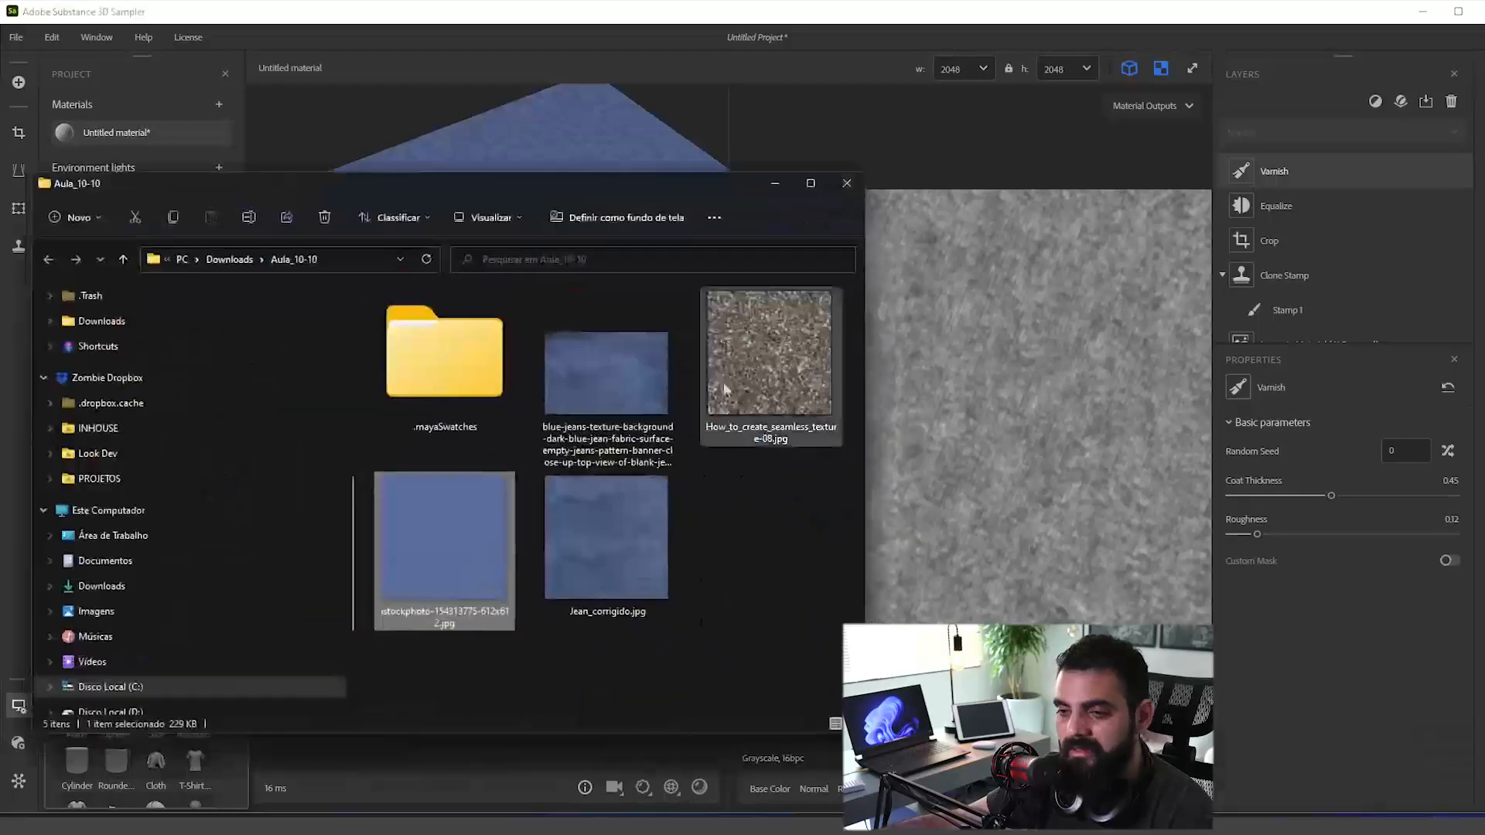
left_click(633, 379)
left_click_drag(663, 191, 661, 286)
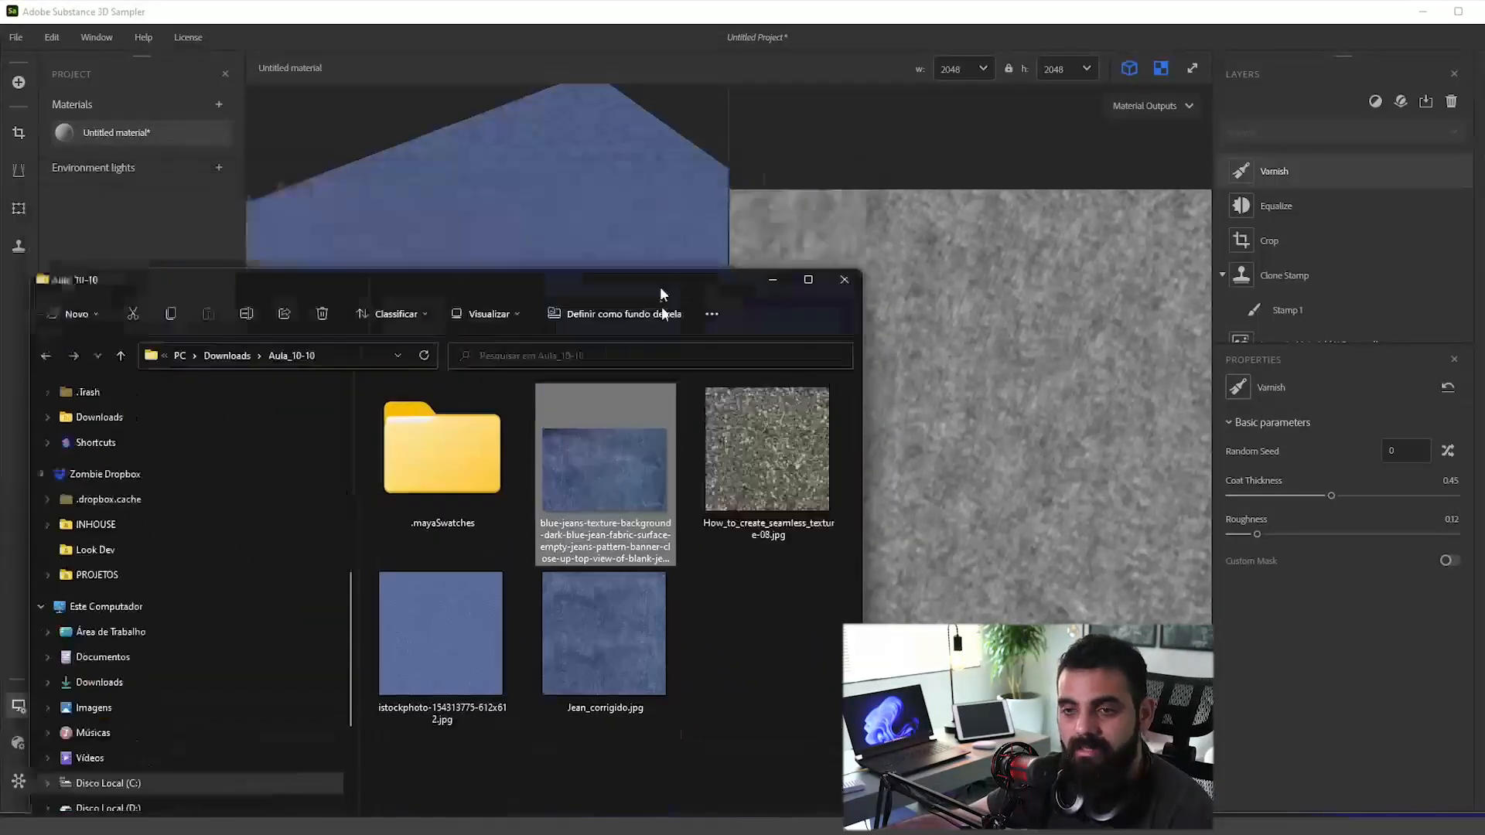
left_click(658, 242)
left_click_drag(580, 402, 601, 350)
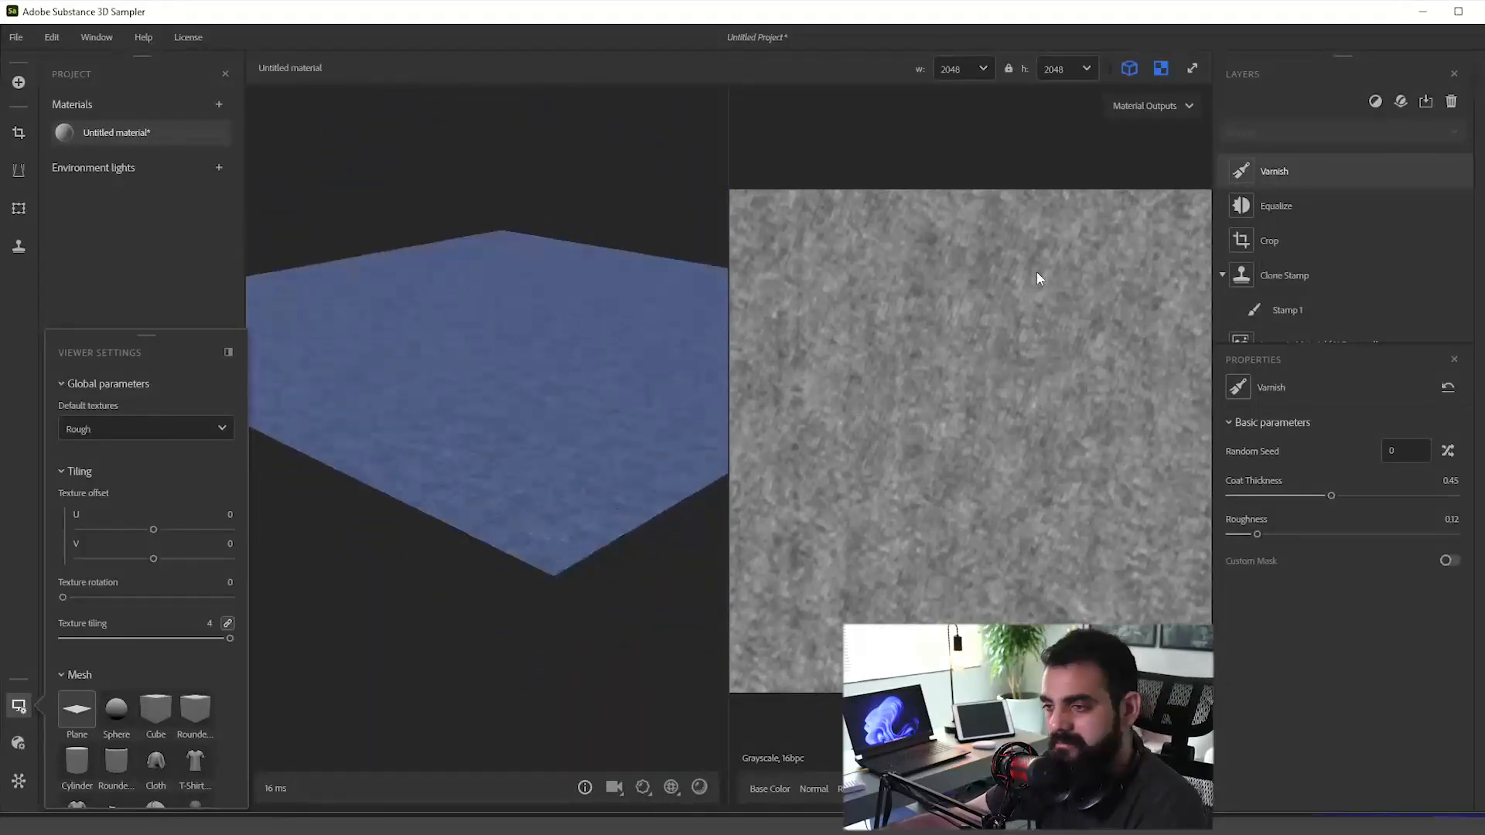
Step: Review the Image to Material (AI Powered) layer's parameters and the shader settings while inspecting the plane
scroll(1336, 278, "down", 1)
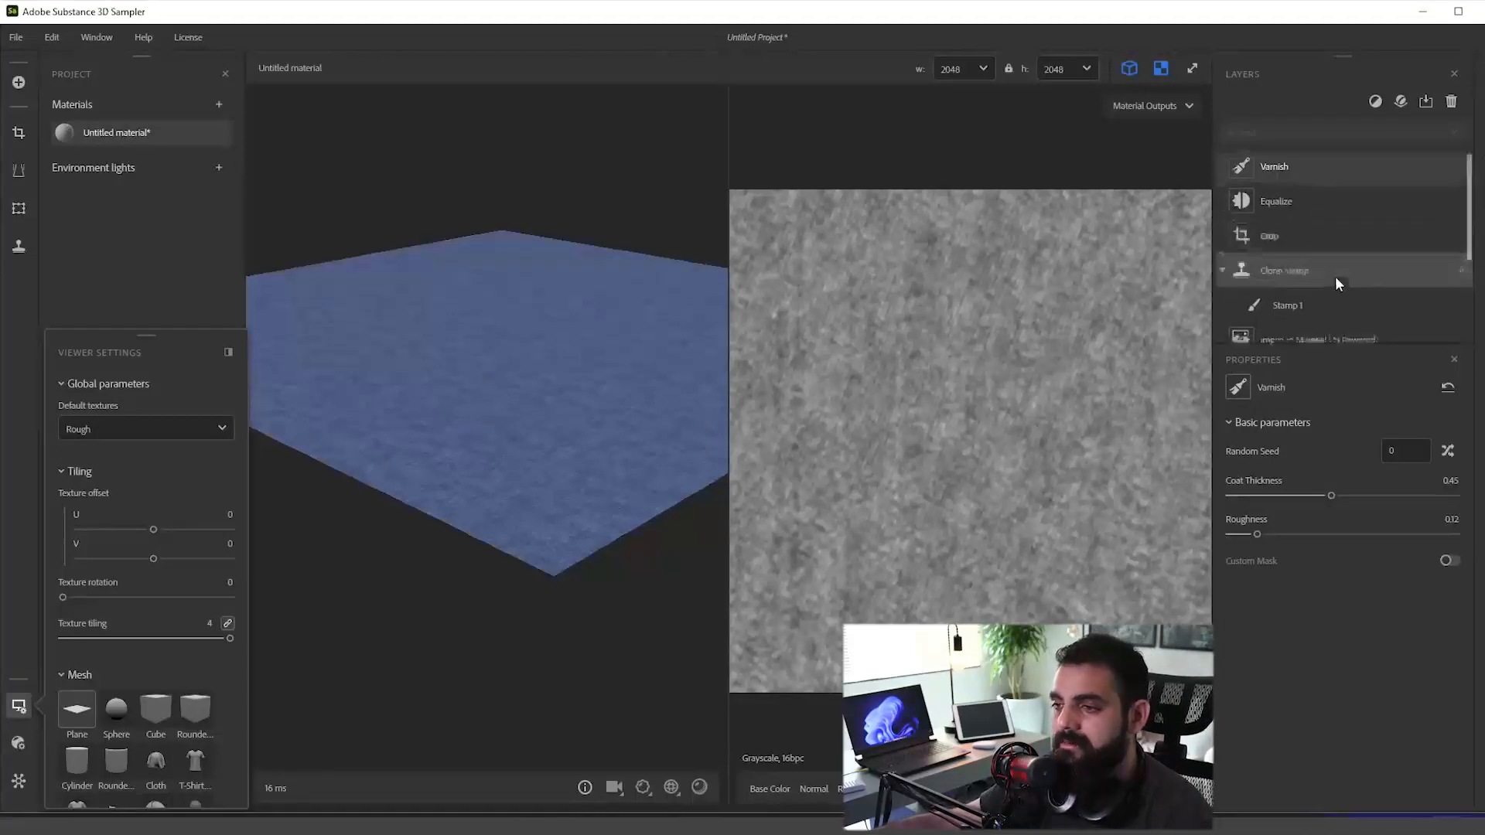
scroll(1335, 276, "down", 4)
left_click(1324, 193)
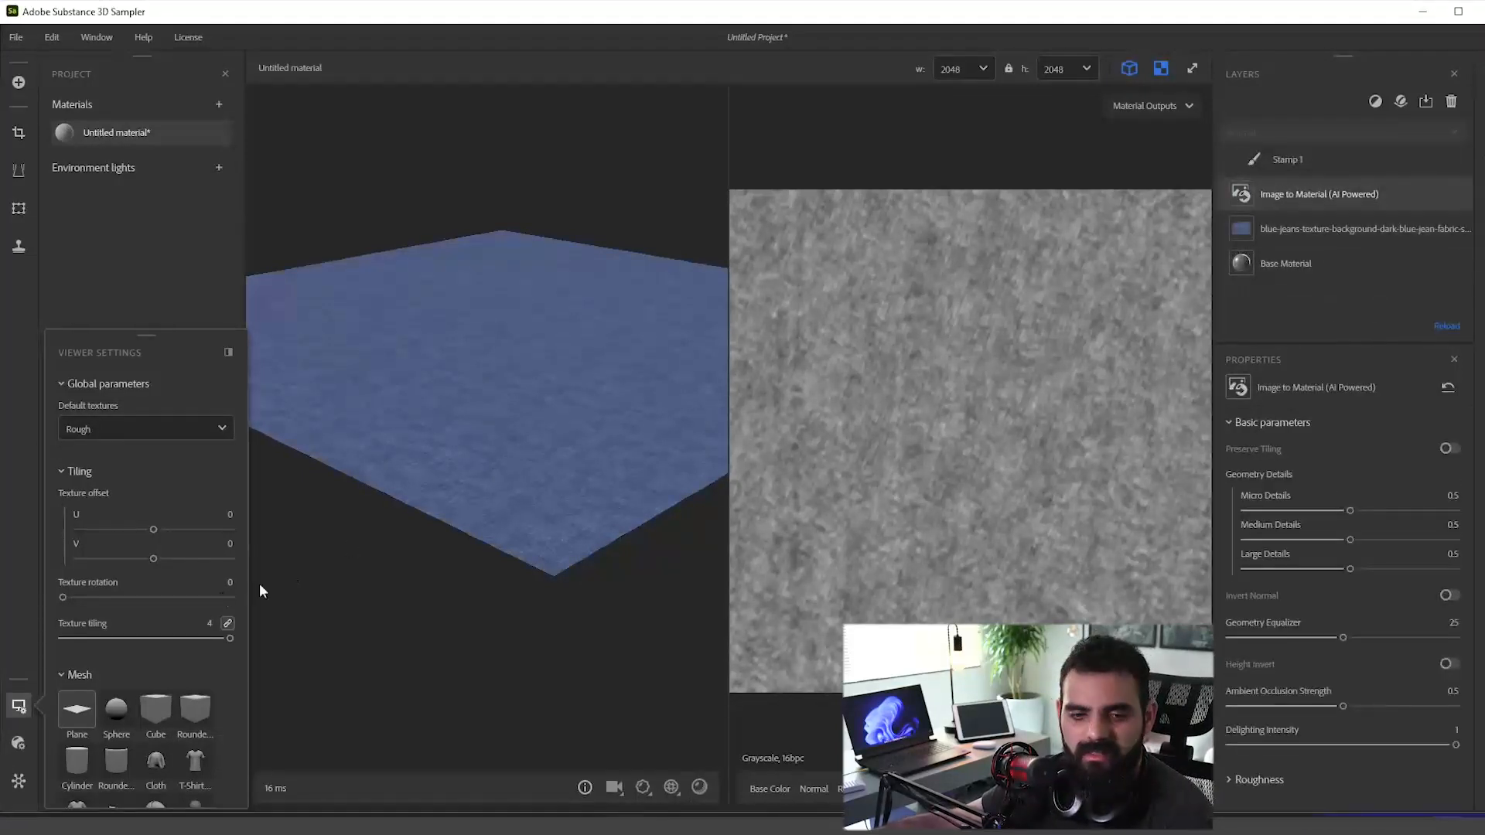
left_click(37, 739)
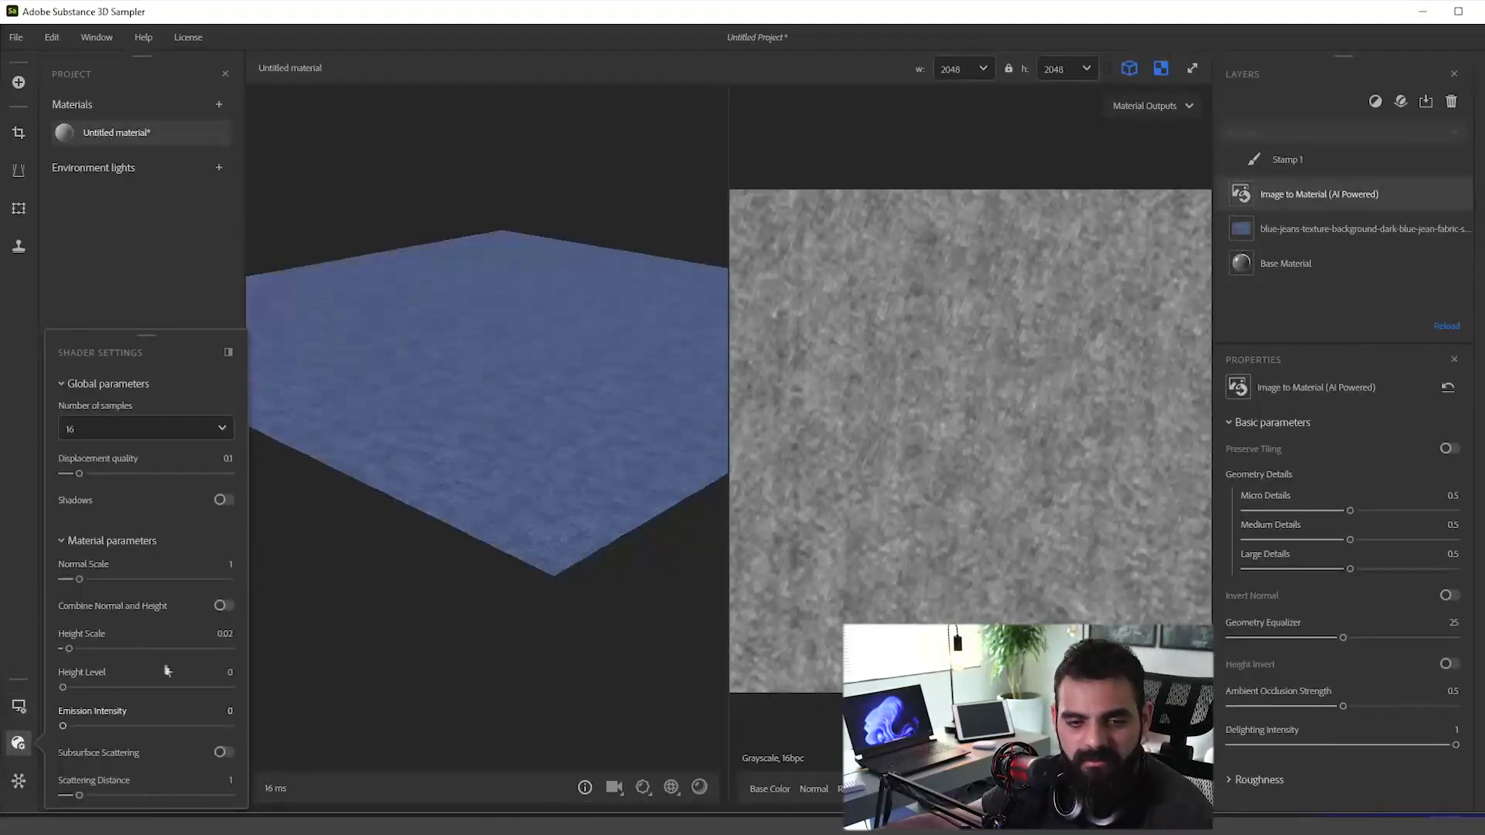
left_click_drag(625, 531, 673, 417)
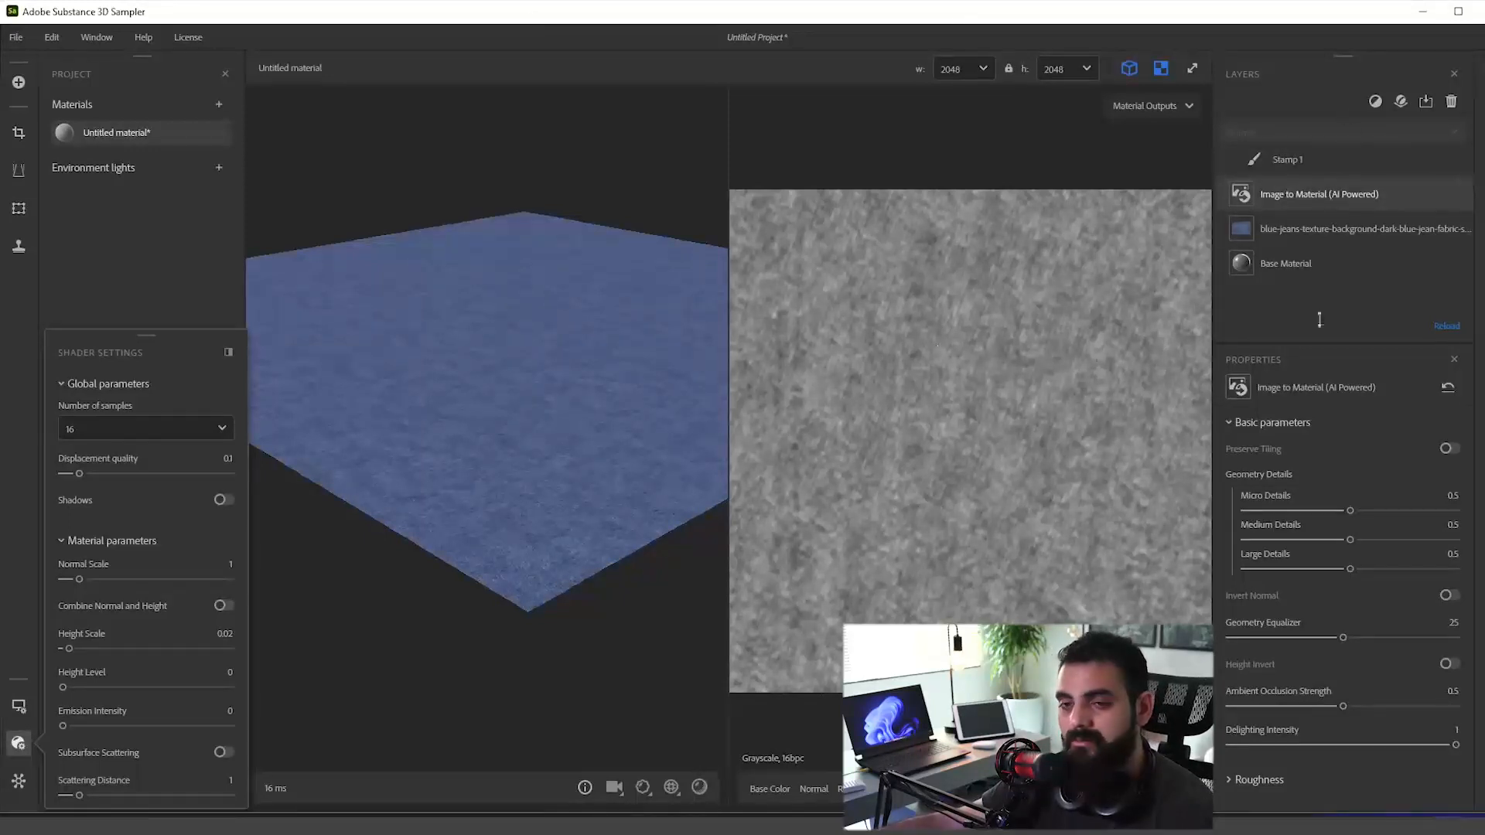
left_click_drag(586, 397, 551, 397)
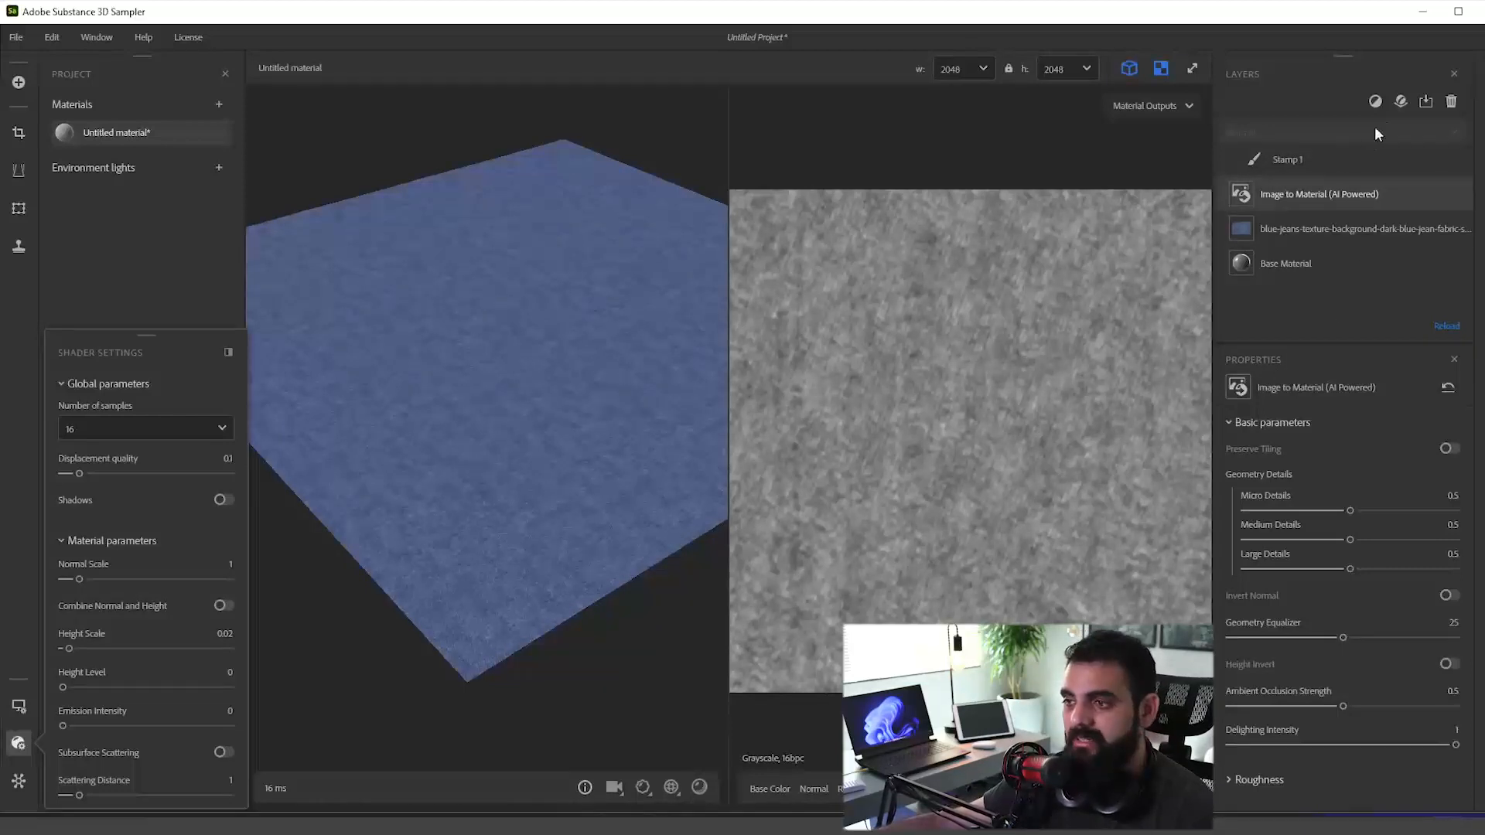
Step: Look through the list of available filters, from Channel Switch to Panel, without adding one
left_click(1375, 102)
scroll(1395, 331, "up", 15)
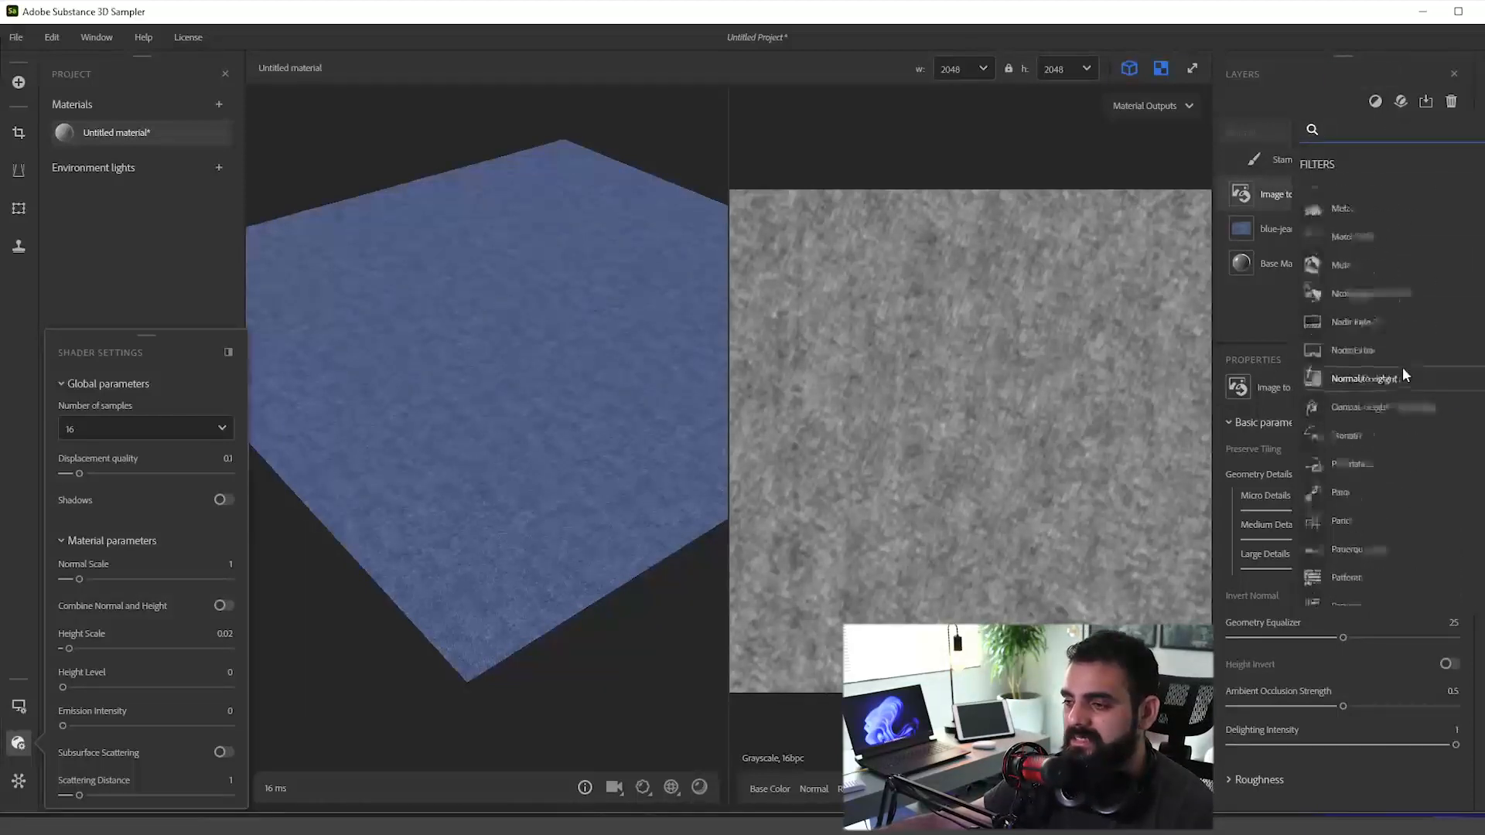
scroll(1361, 402, "down", 1)
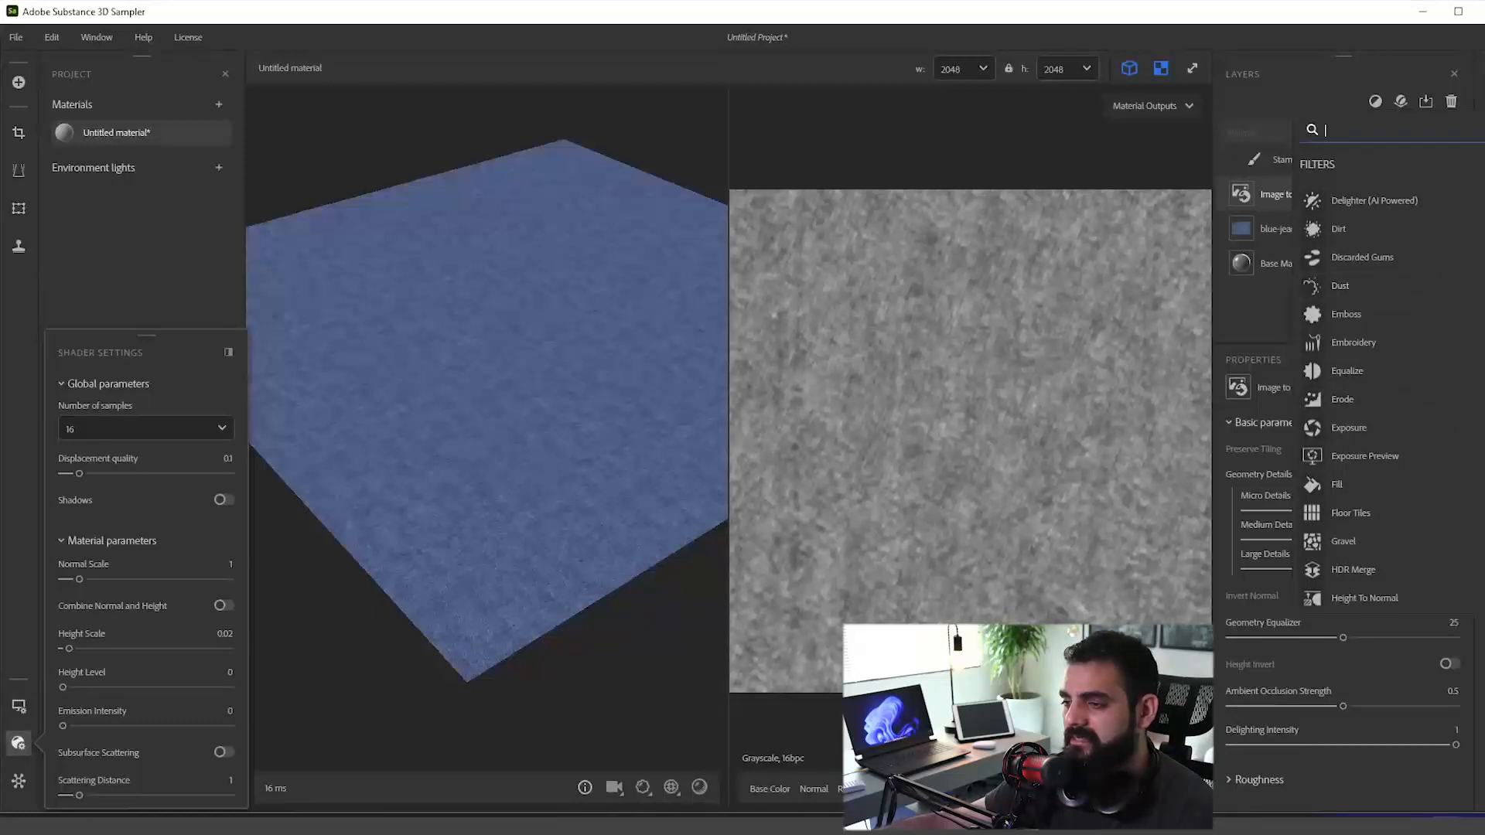
scroll(1377, 386, "down", 12)
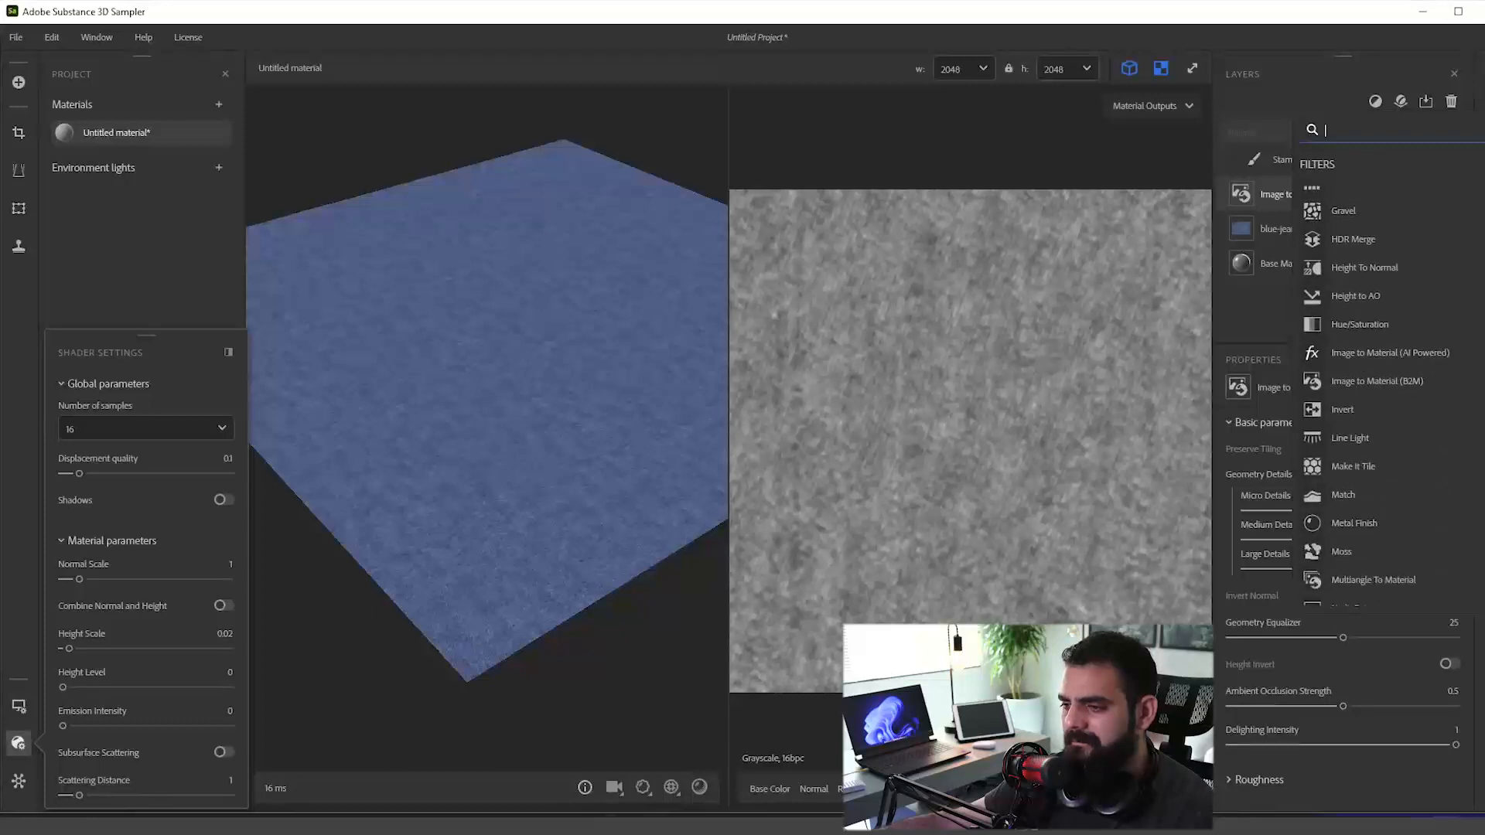
scroll(1387, 371, "down", 6)
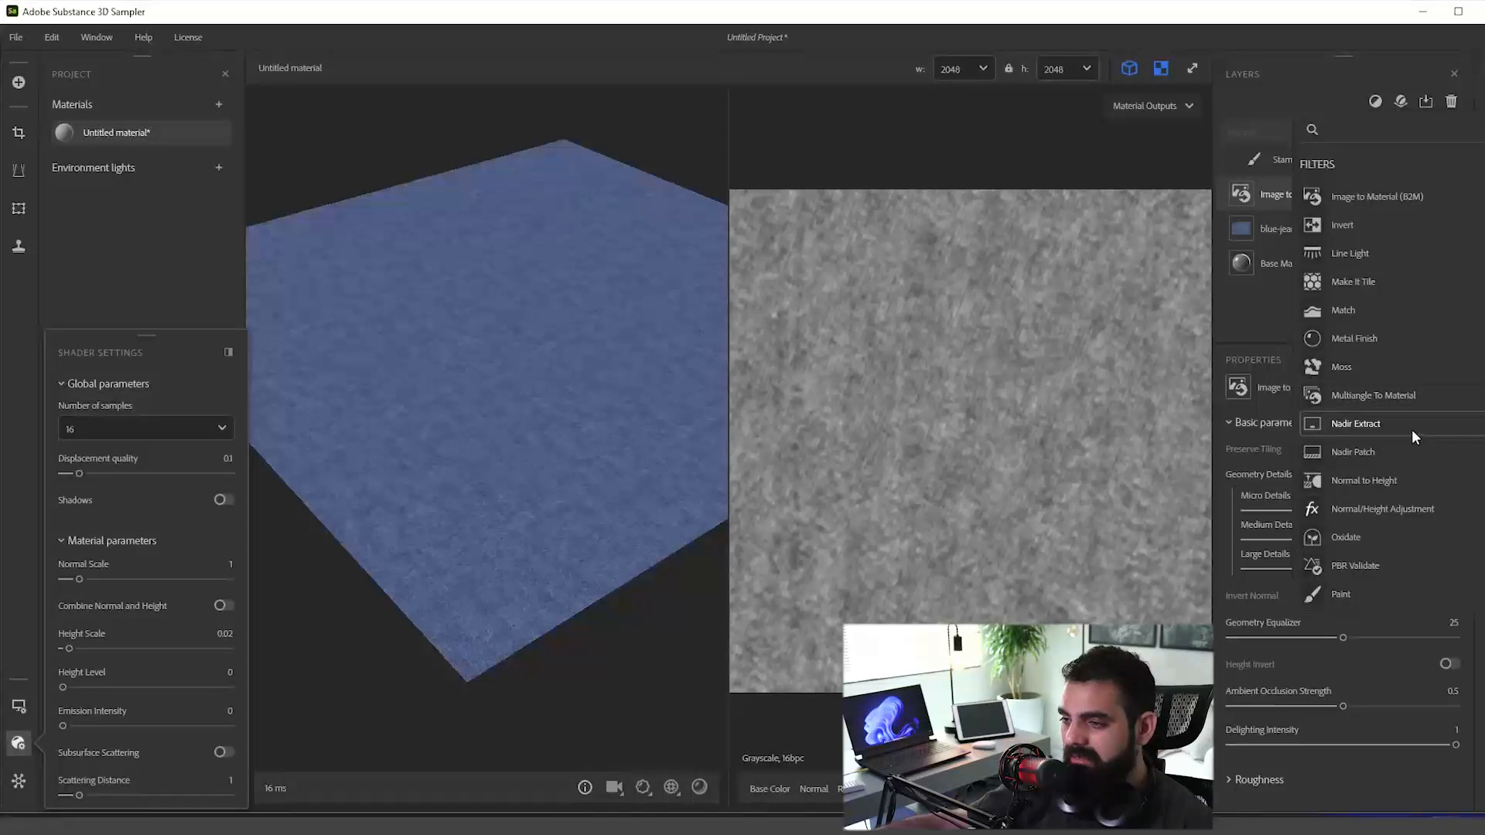
scroll(1412, 429, "up", 10)
scroll(1416, 430, "down", 5)
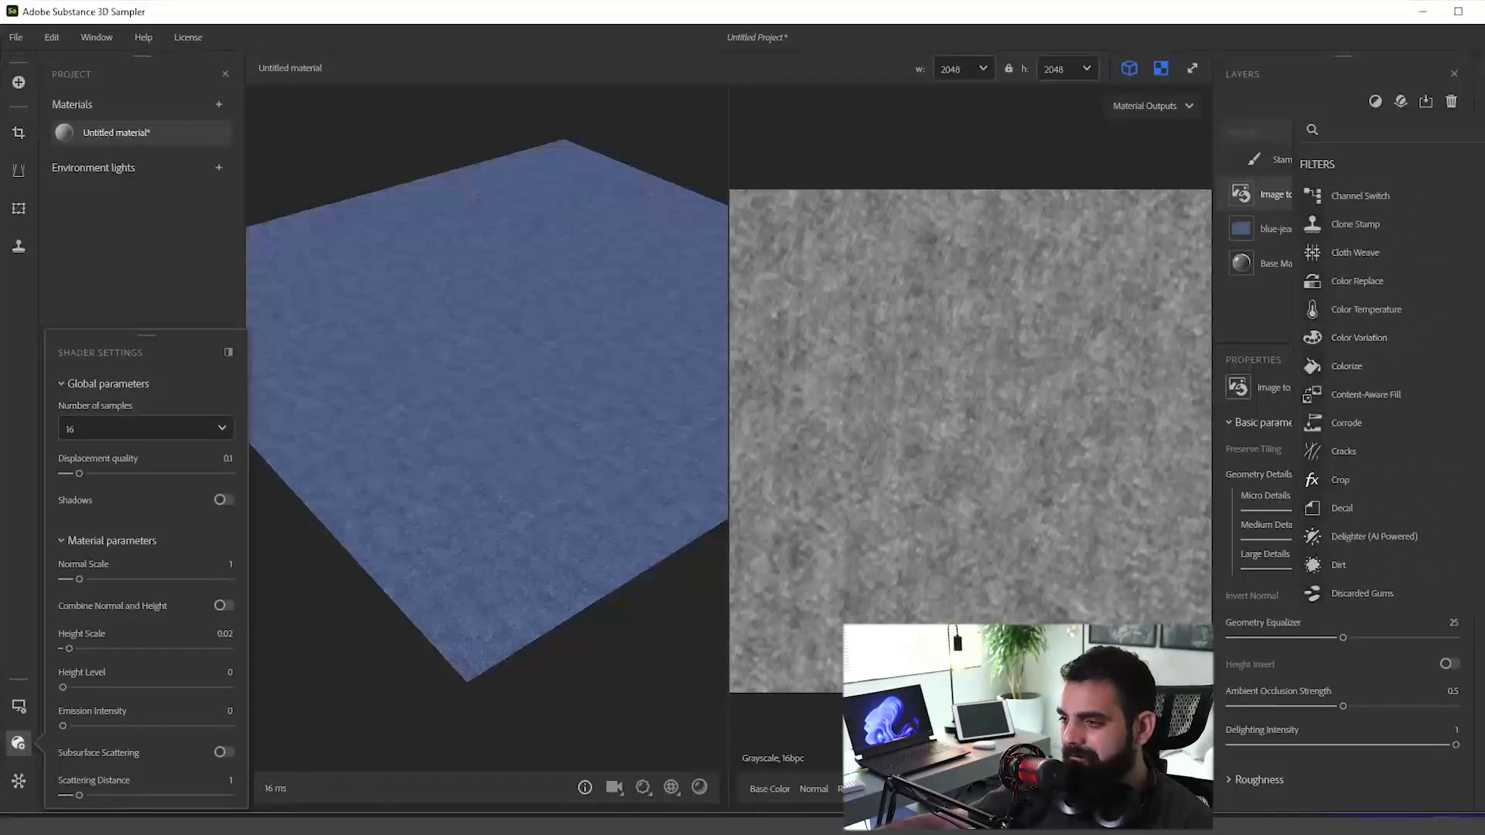
scroll(1392, 402, "down", 5)
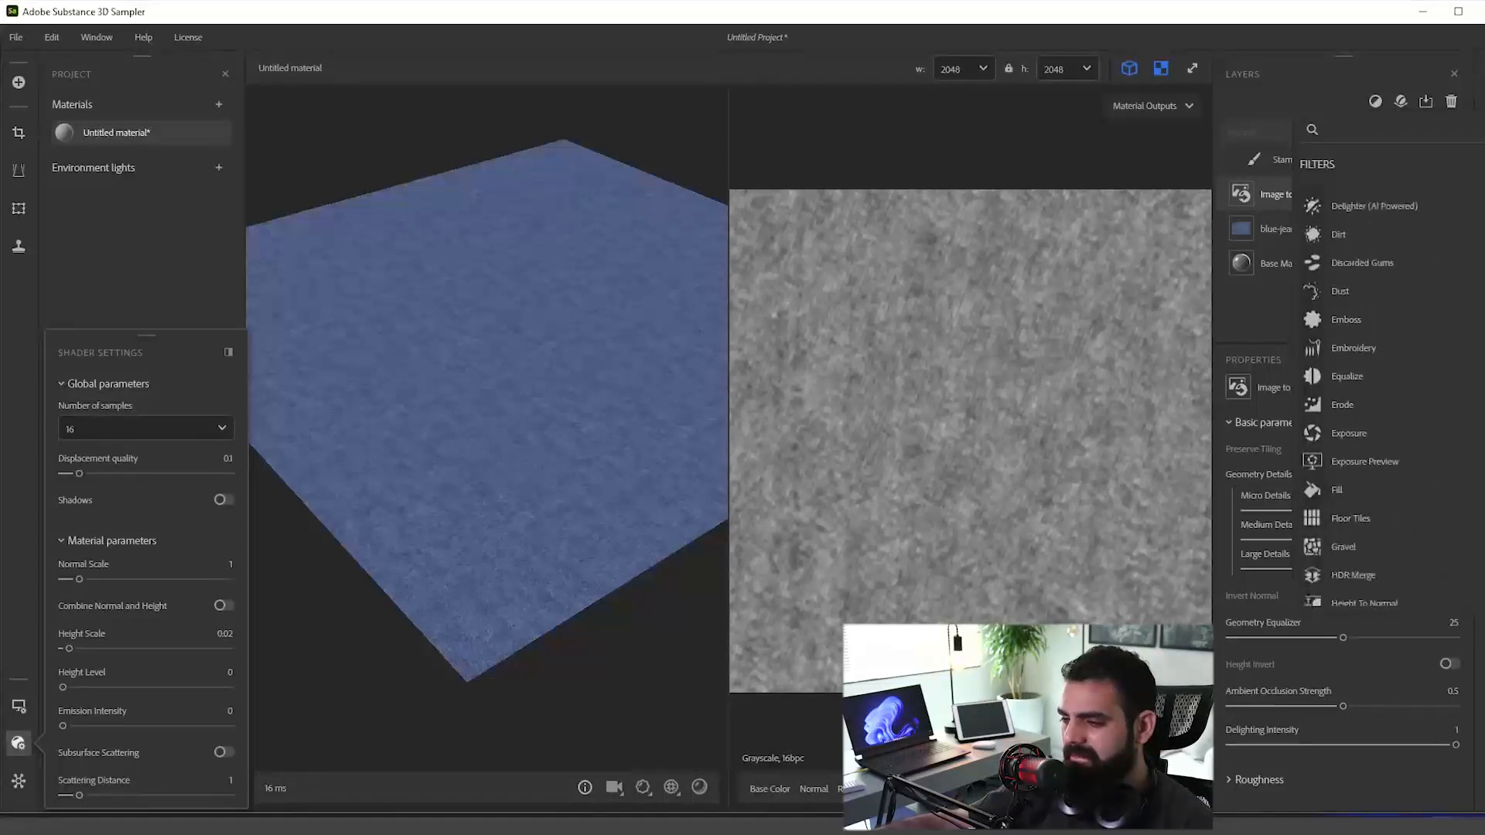
scroll(1376, 402, "down", 3)
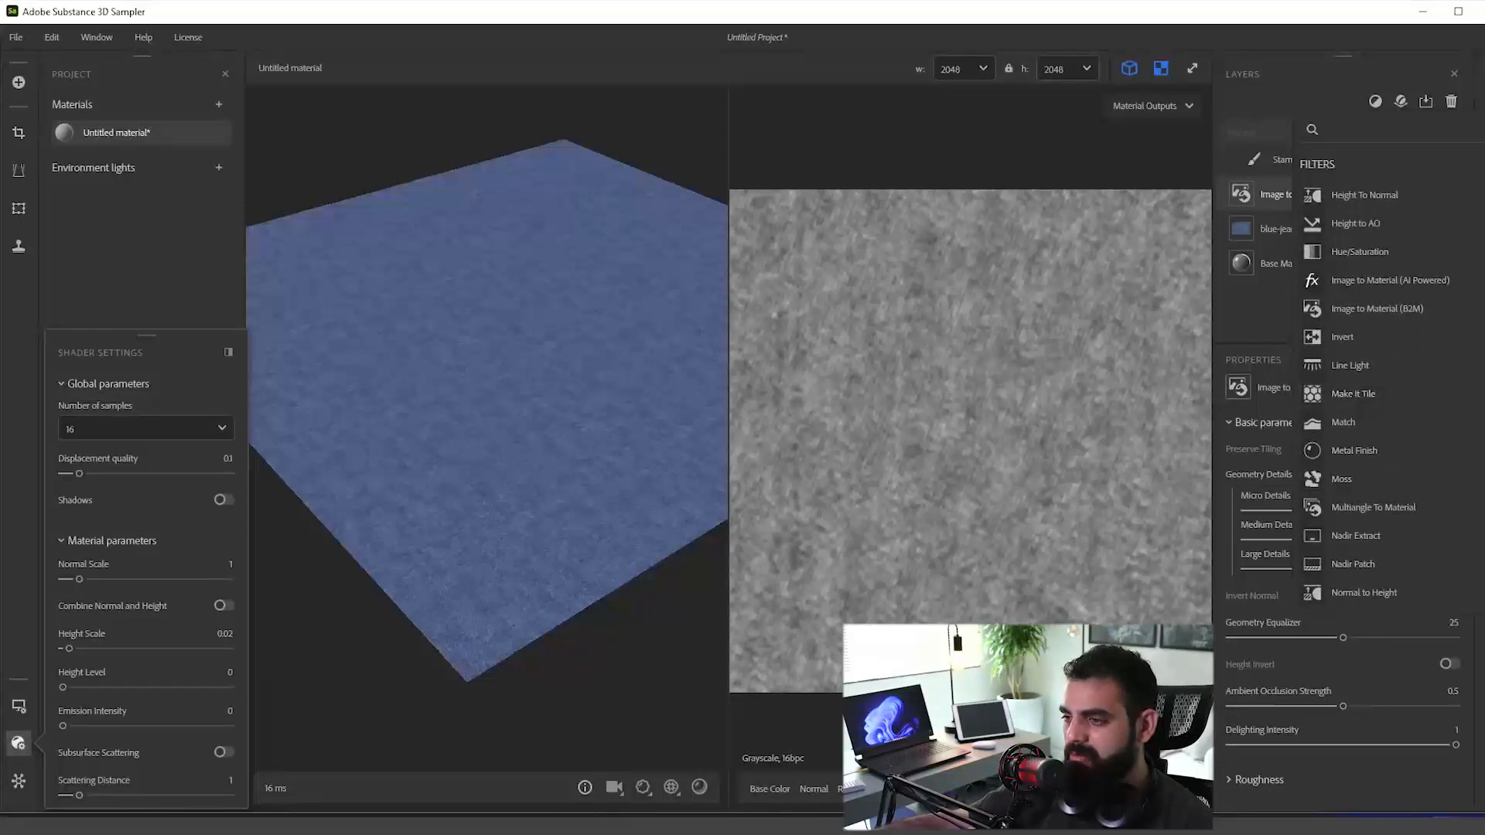
scroll(1377, 396, "down", 3)
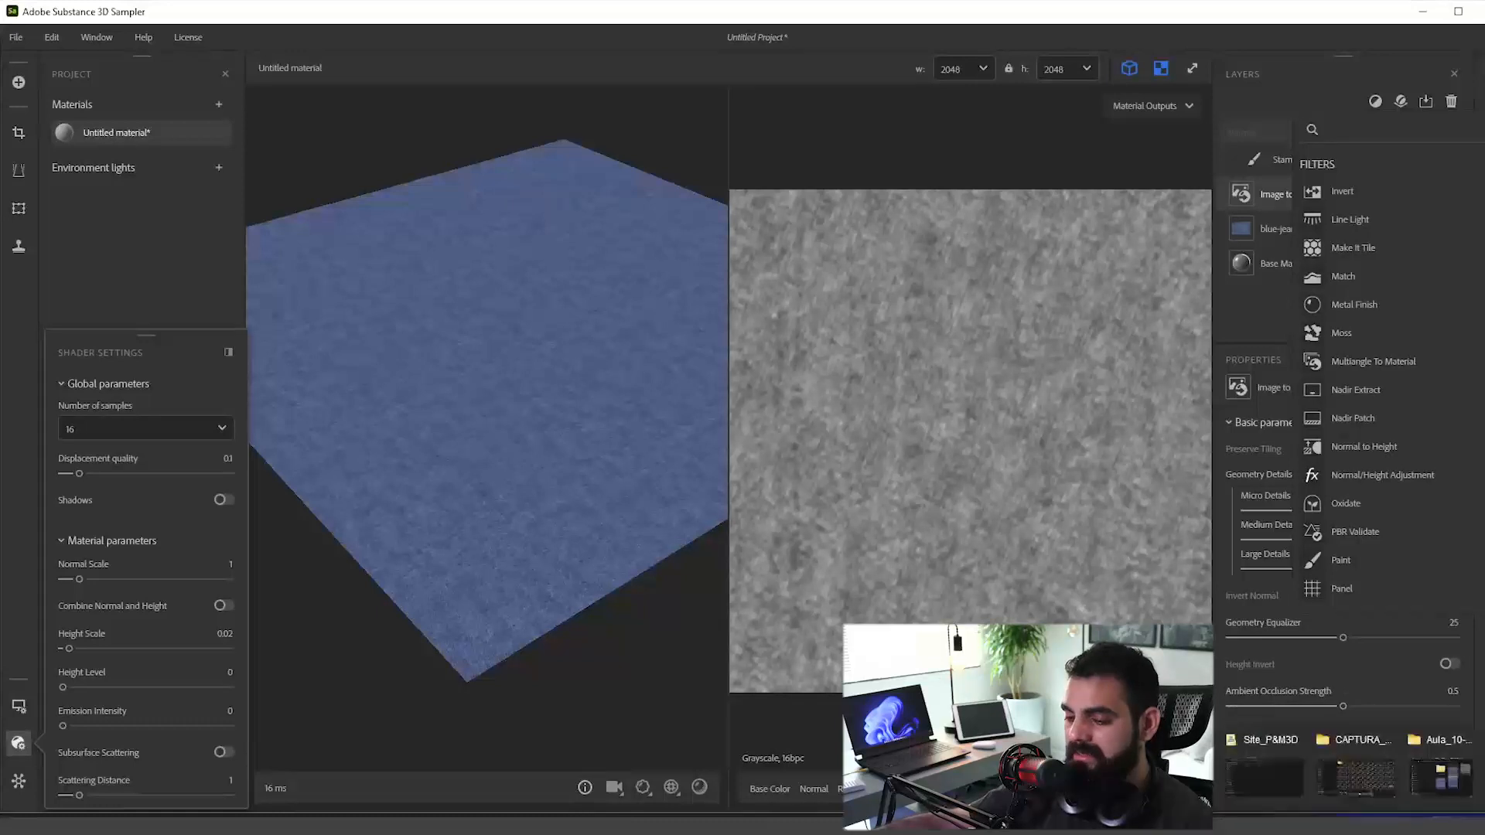
left_click(573, 439)
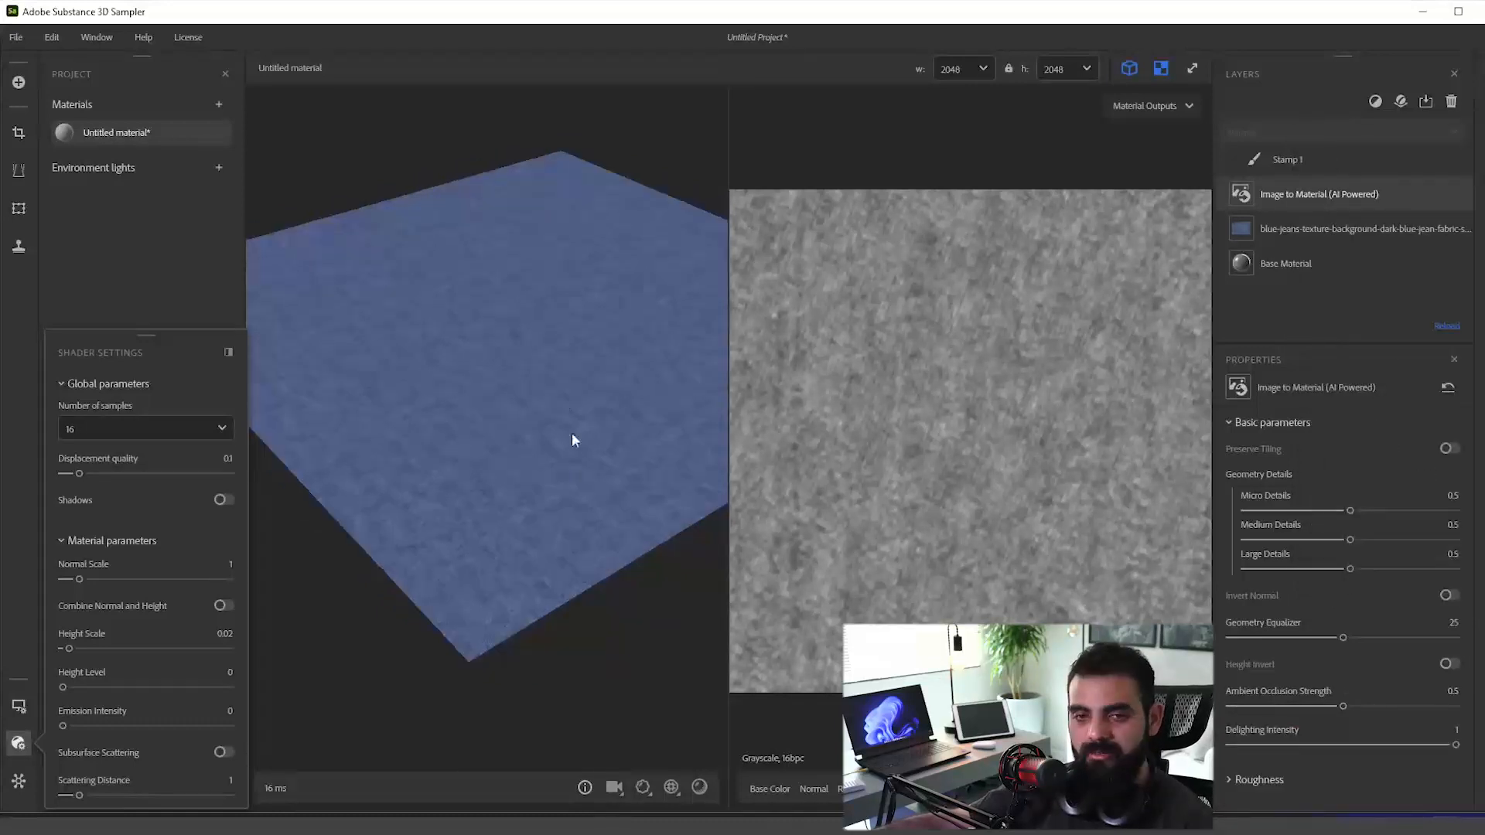
Step: Review the File commands and the channel settings, and inspect the fabric plane in the 3D view alone
left_click(15, 37)
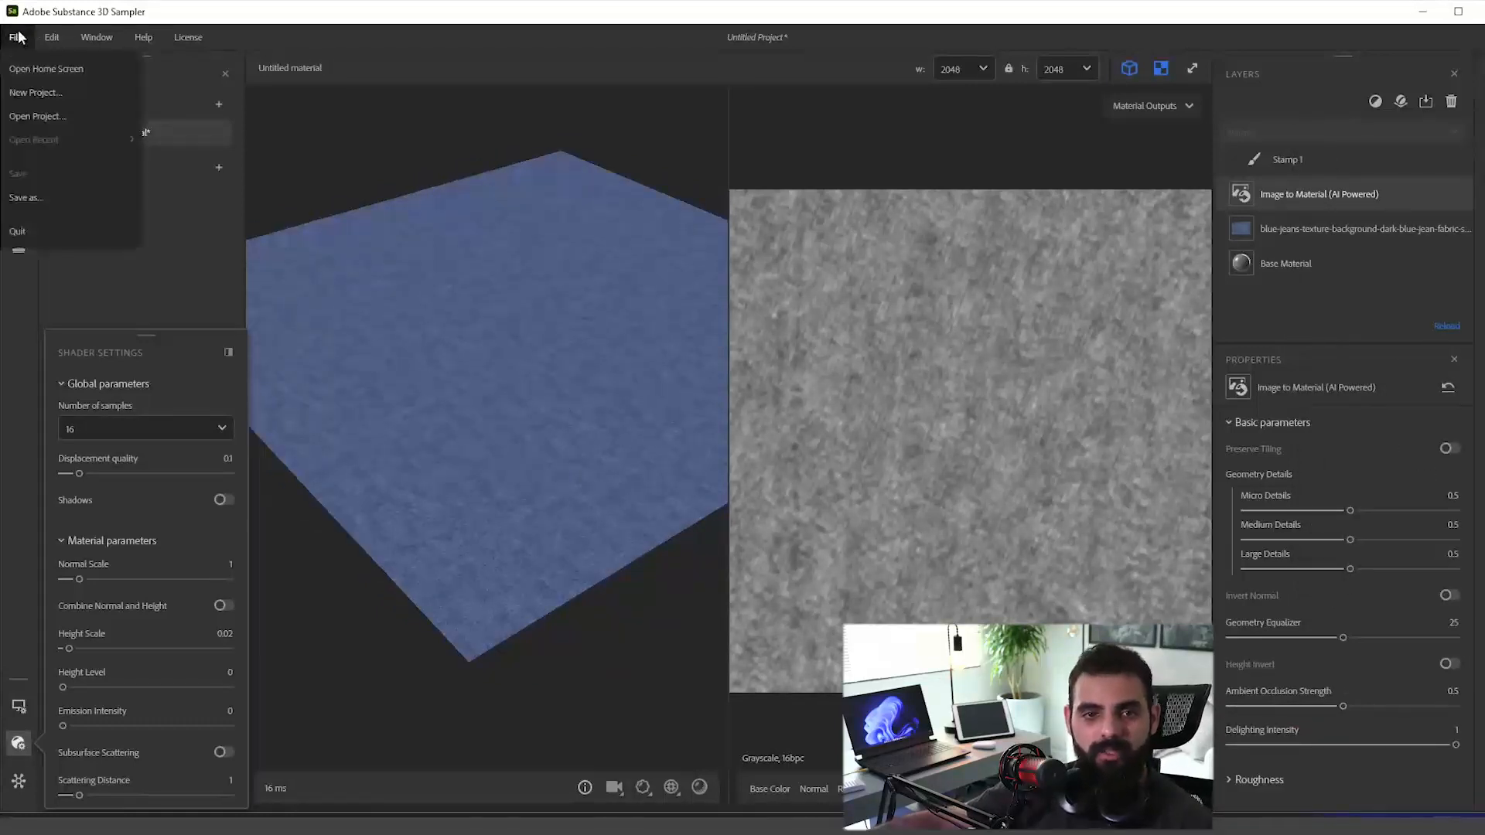
left_click(560, 359)
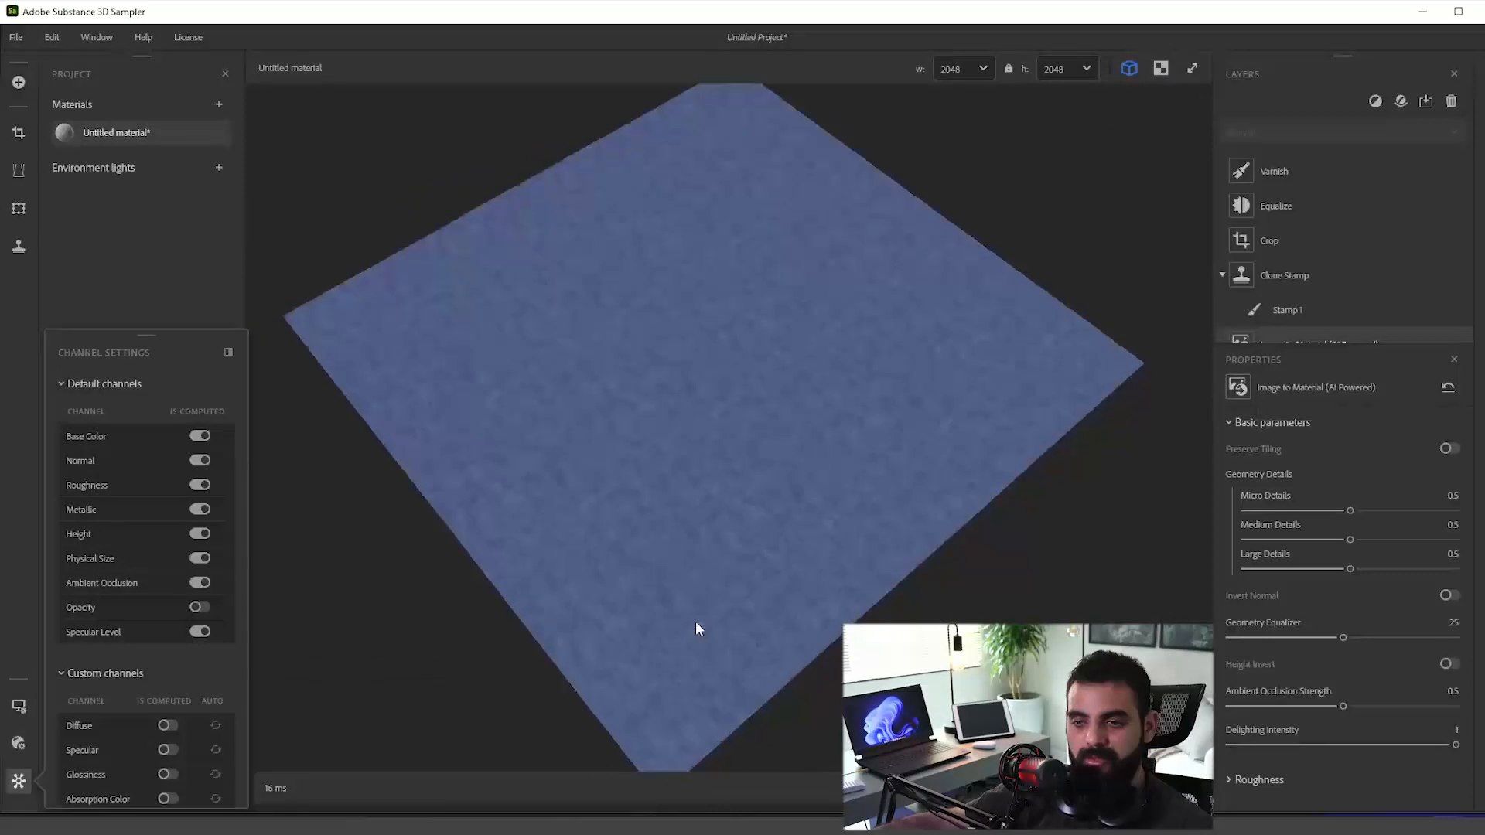
left_click_drag(696, 624, 850, 392)
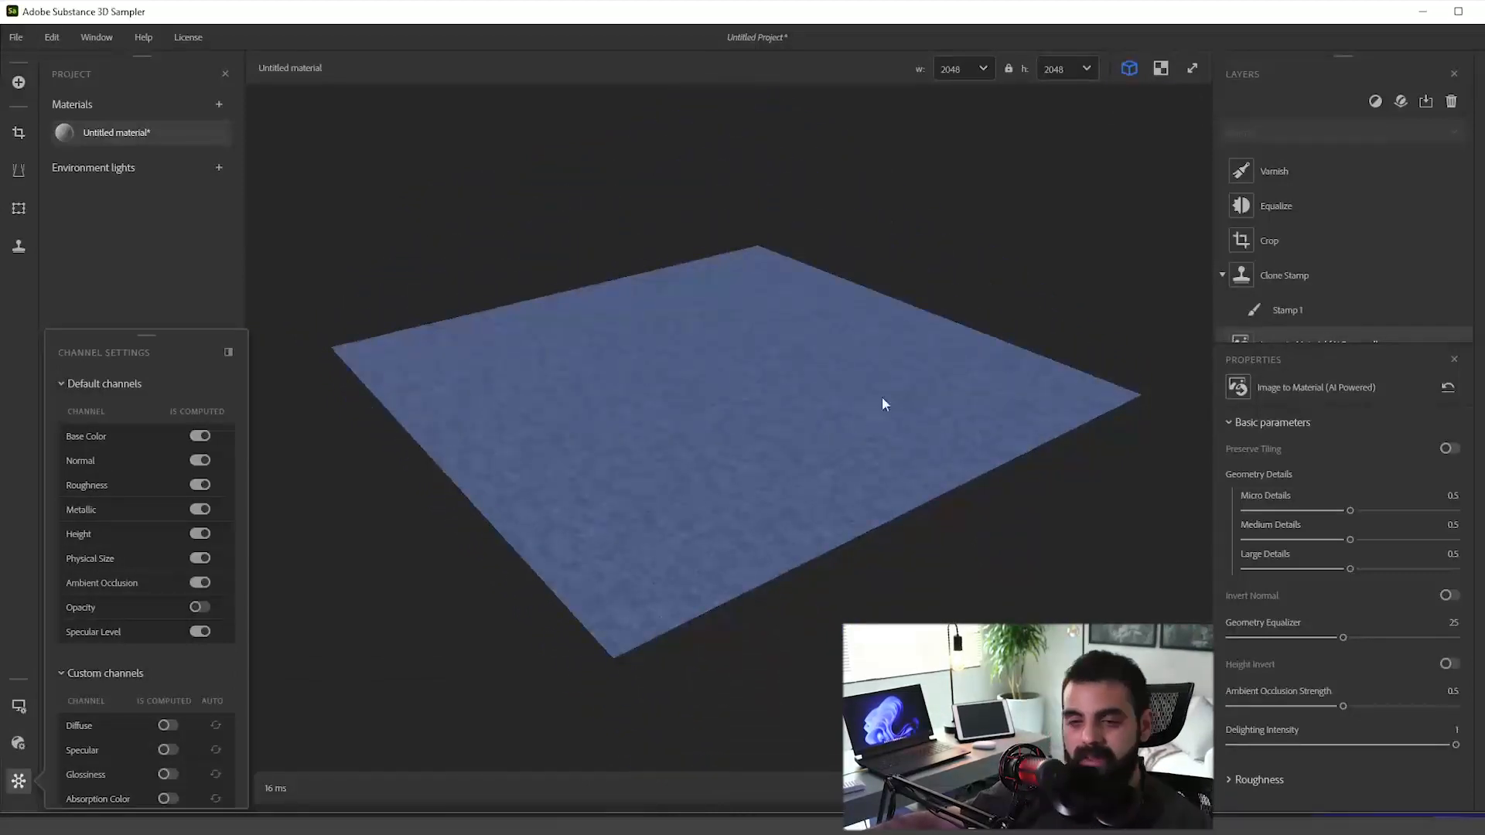
Step: Look at the sharing and export options for the jeans material, and close the export settings without exporting
left_click_drag(912, 341, 845, 425)
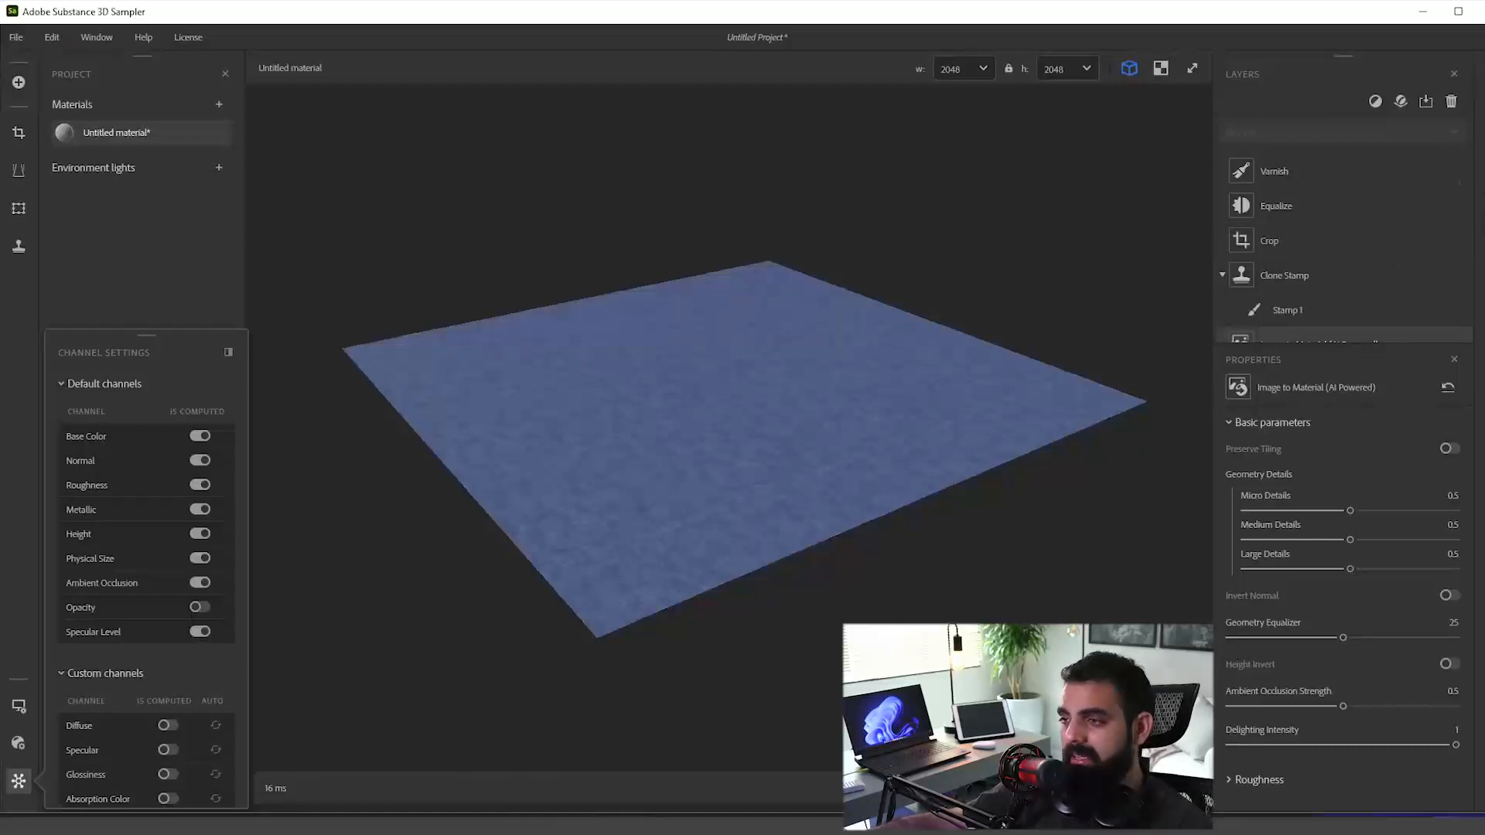
left_click(1482, 222)
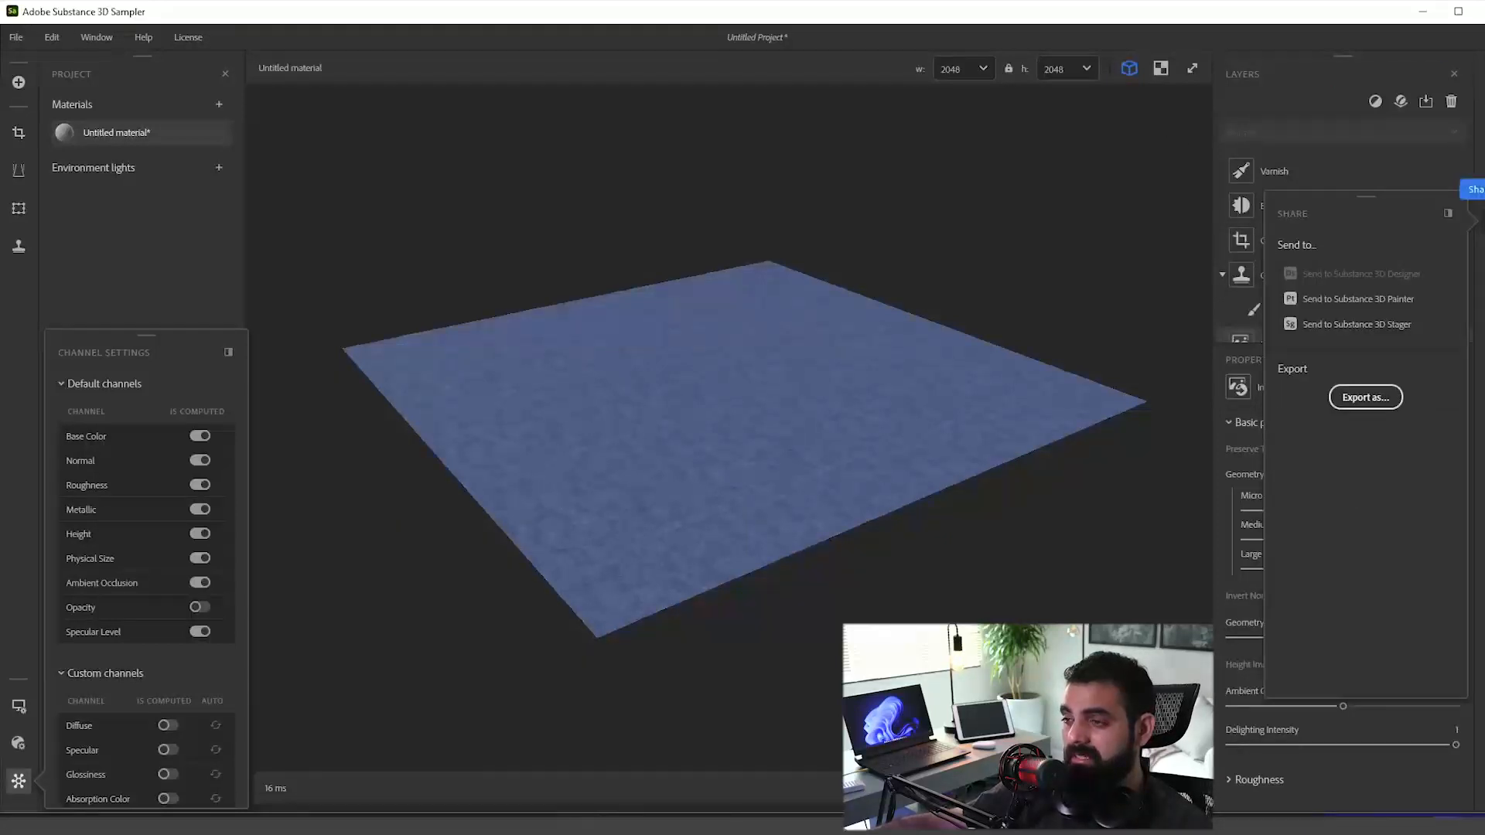
left_click(1365, 397)
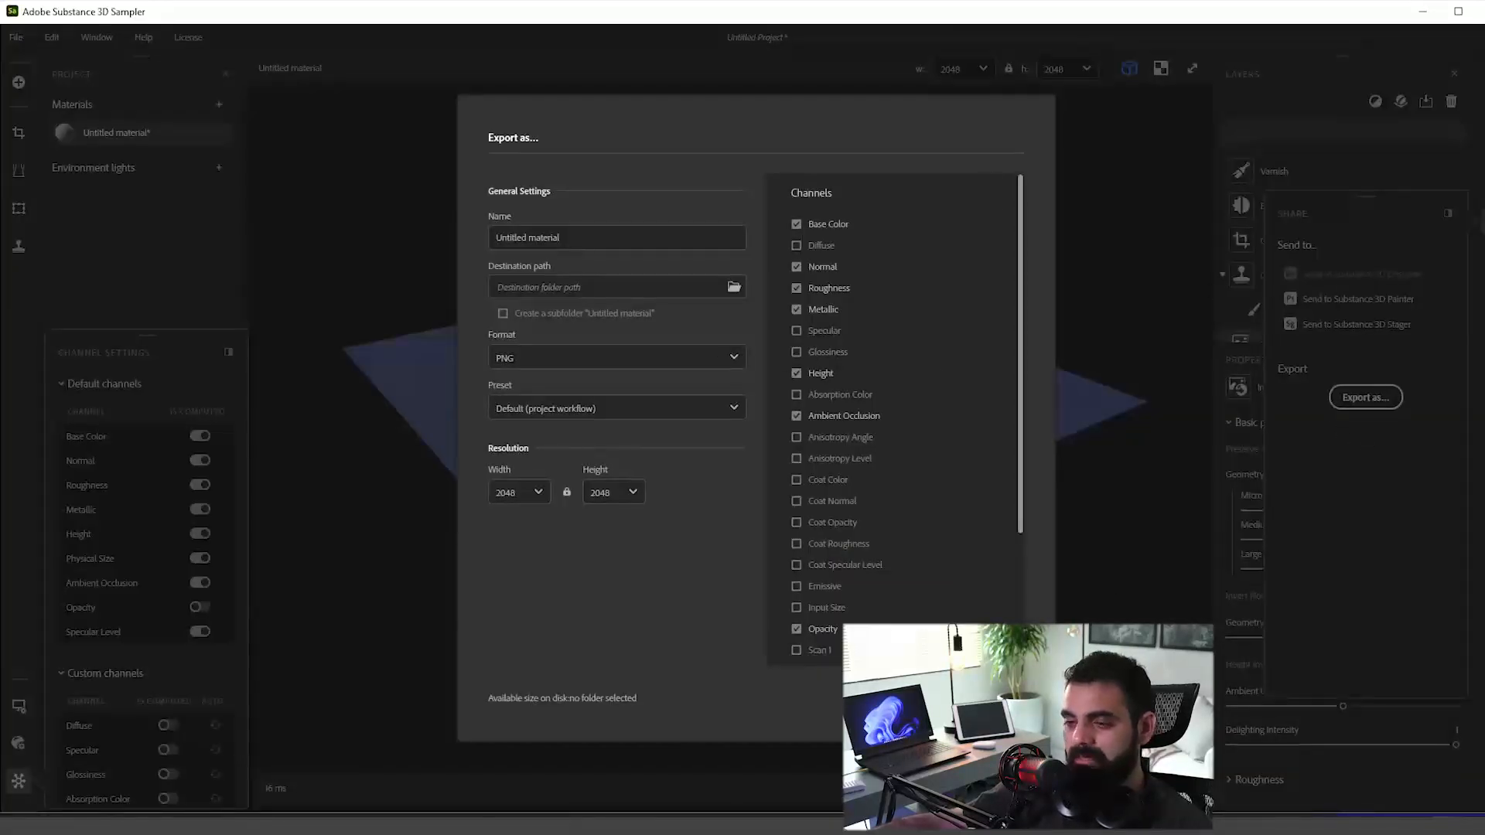
left_click(932, 700)
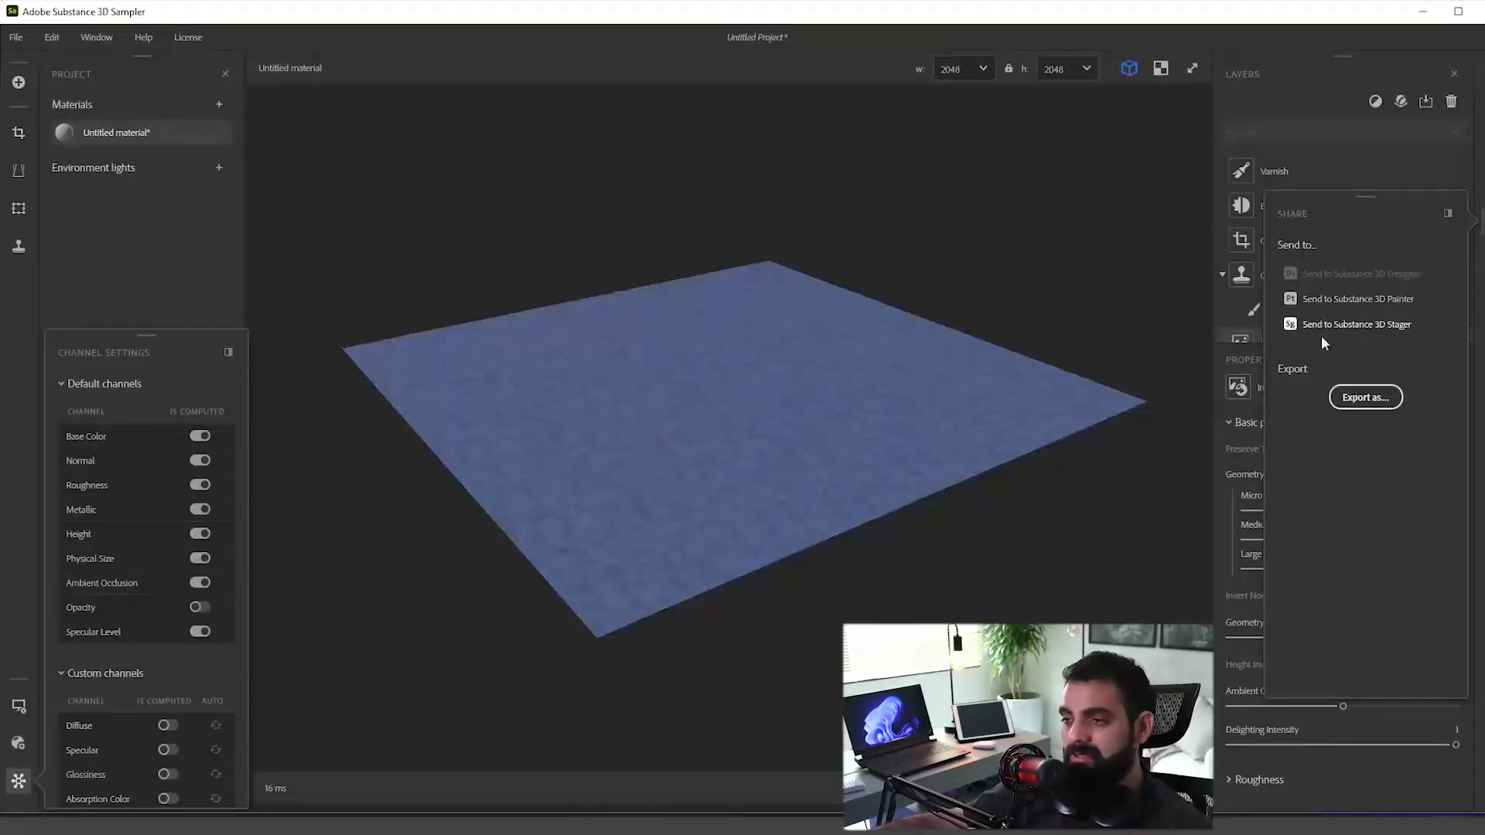
left_click_drag(925, 447, 853, 515)
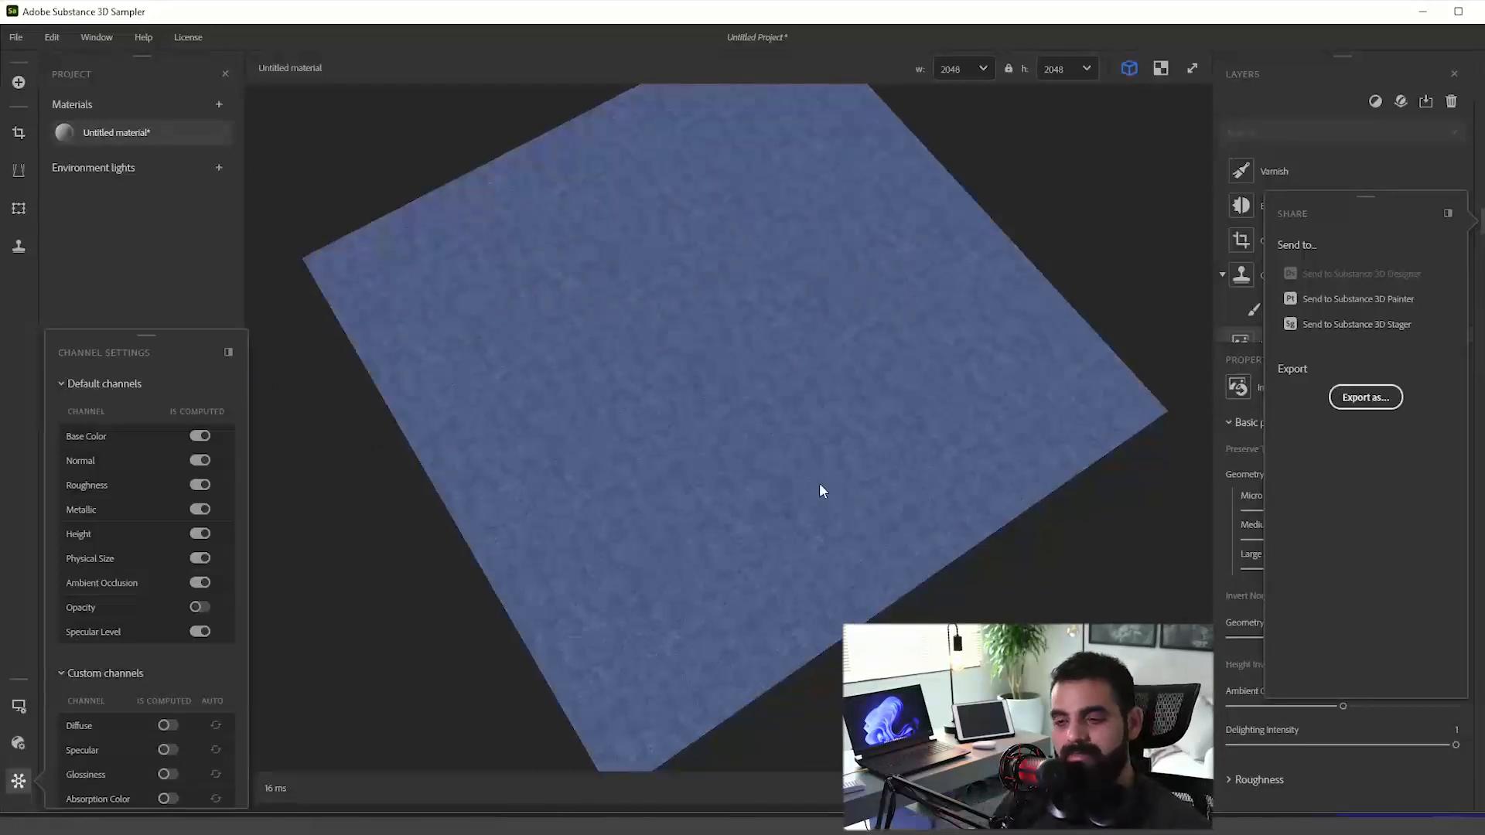
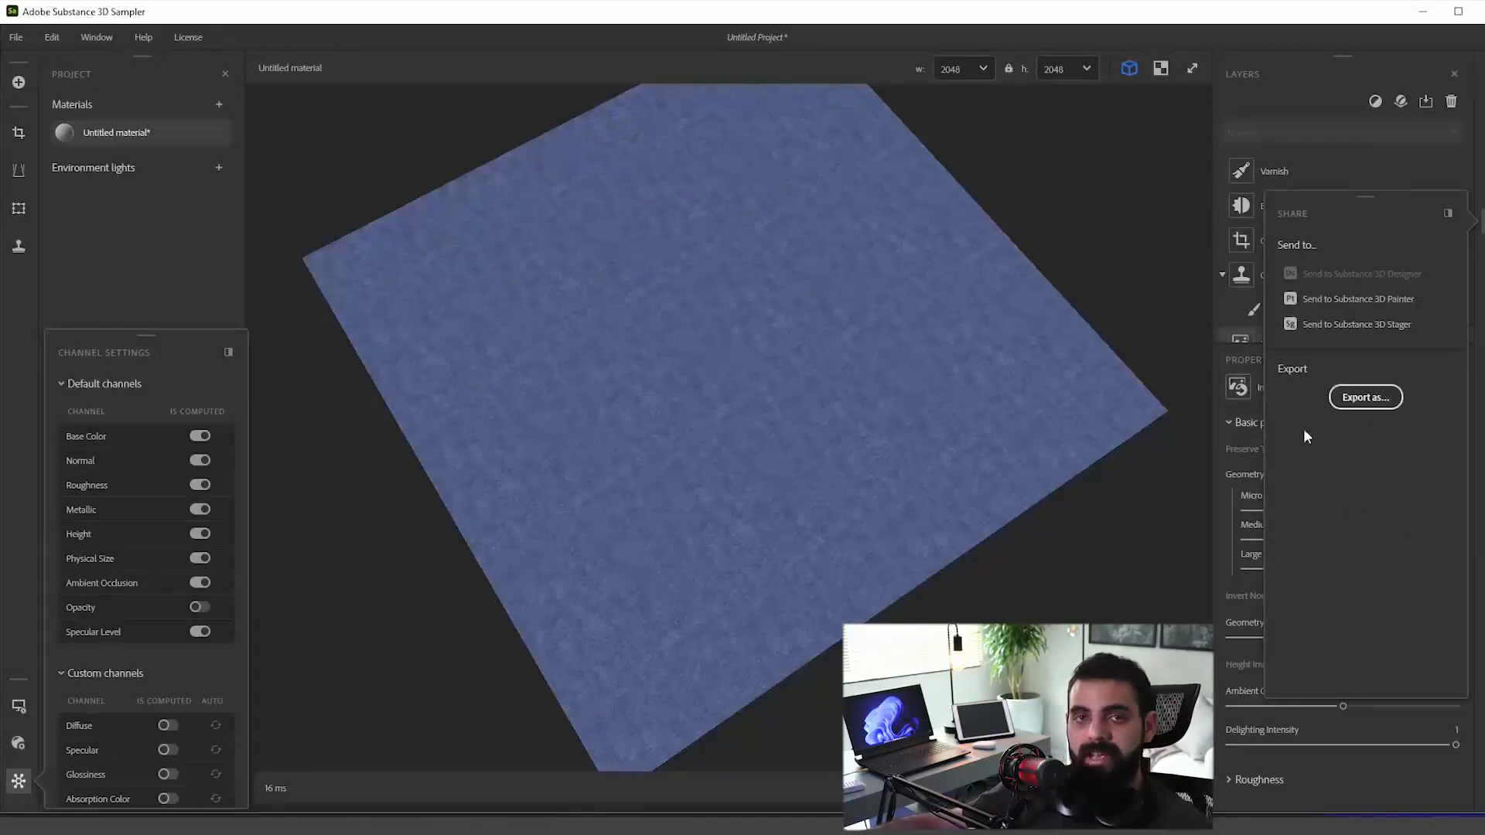
Step: Open the export settings and include only the Base Color, Normal, Roughness, Height and Ambient Occlusion channels
left_click(1377, 402)
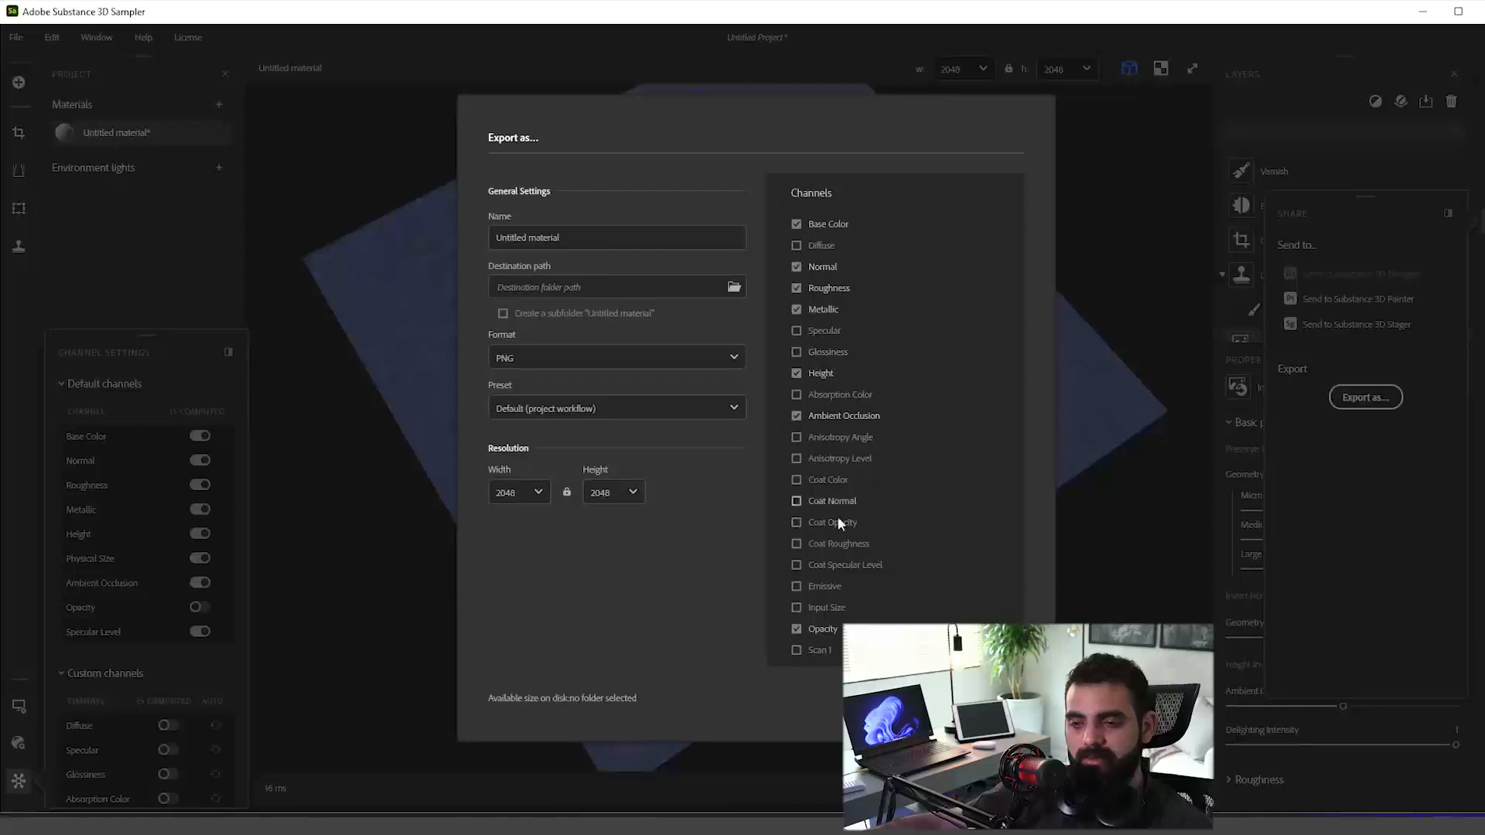
scroll(831, 526, "down", 3)
scroll(829, 619, "up", 3)
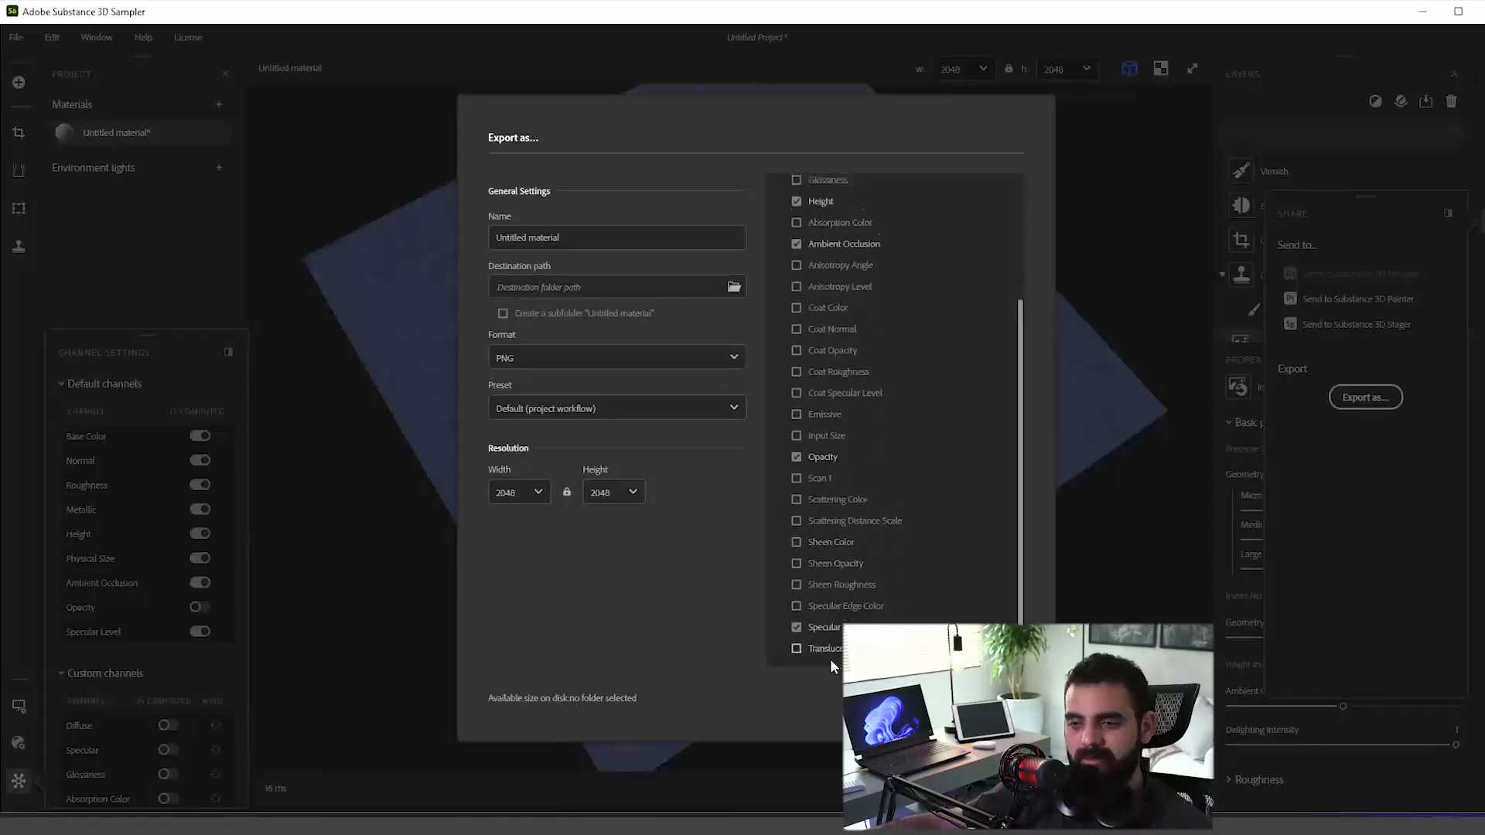
scroll(838, 409, "down", 3)
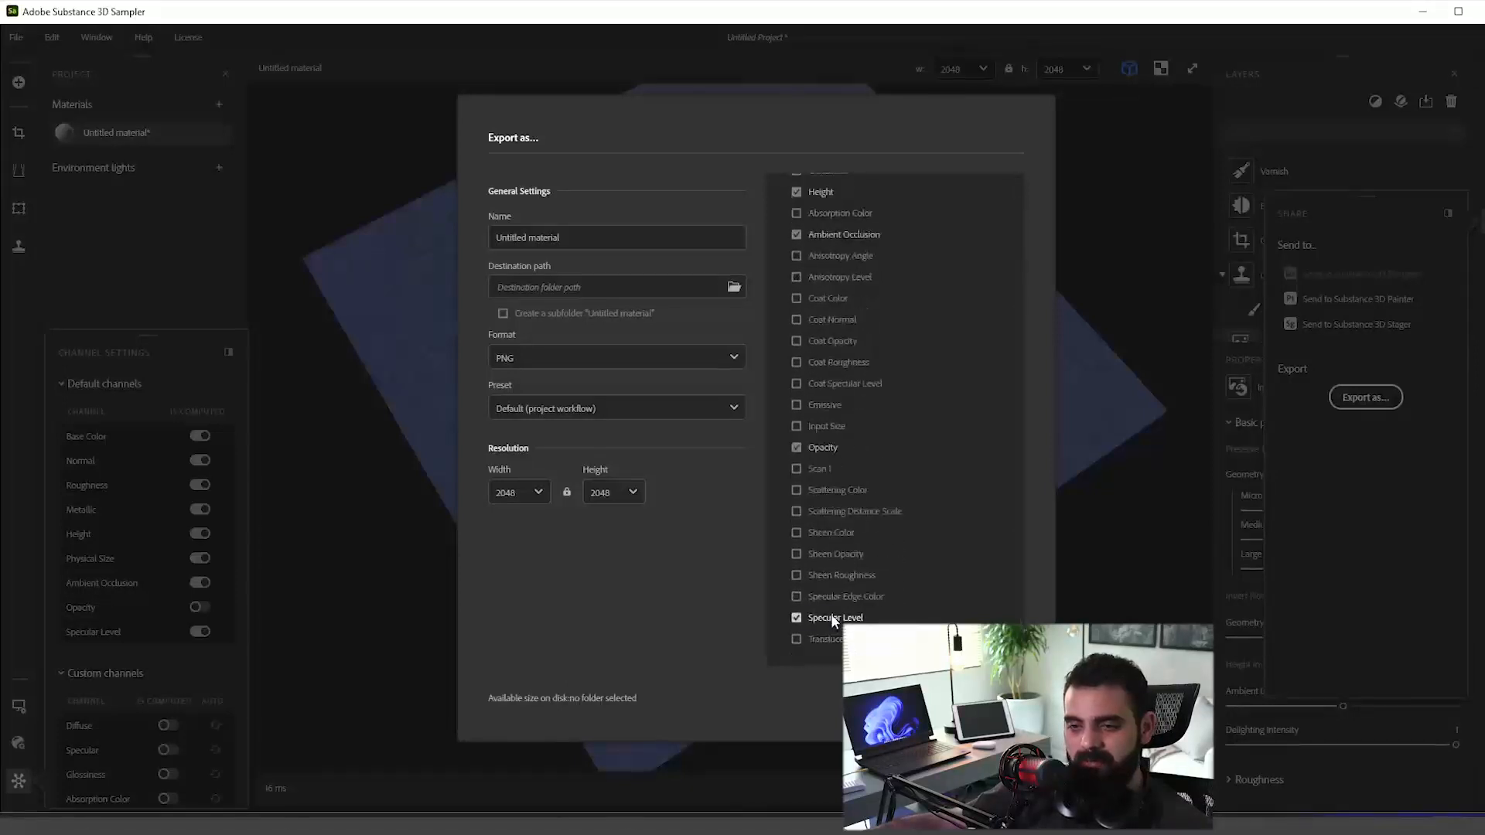
scroll(823, 456, "up", 3)
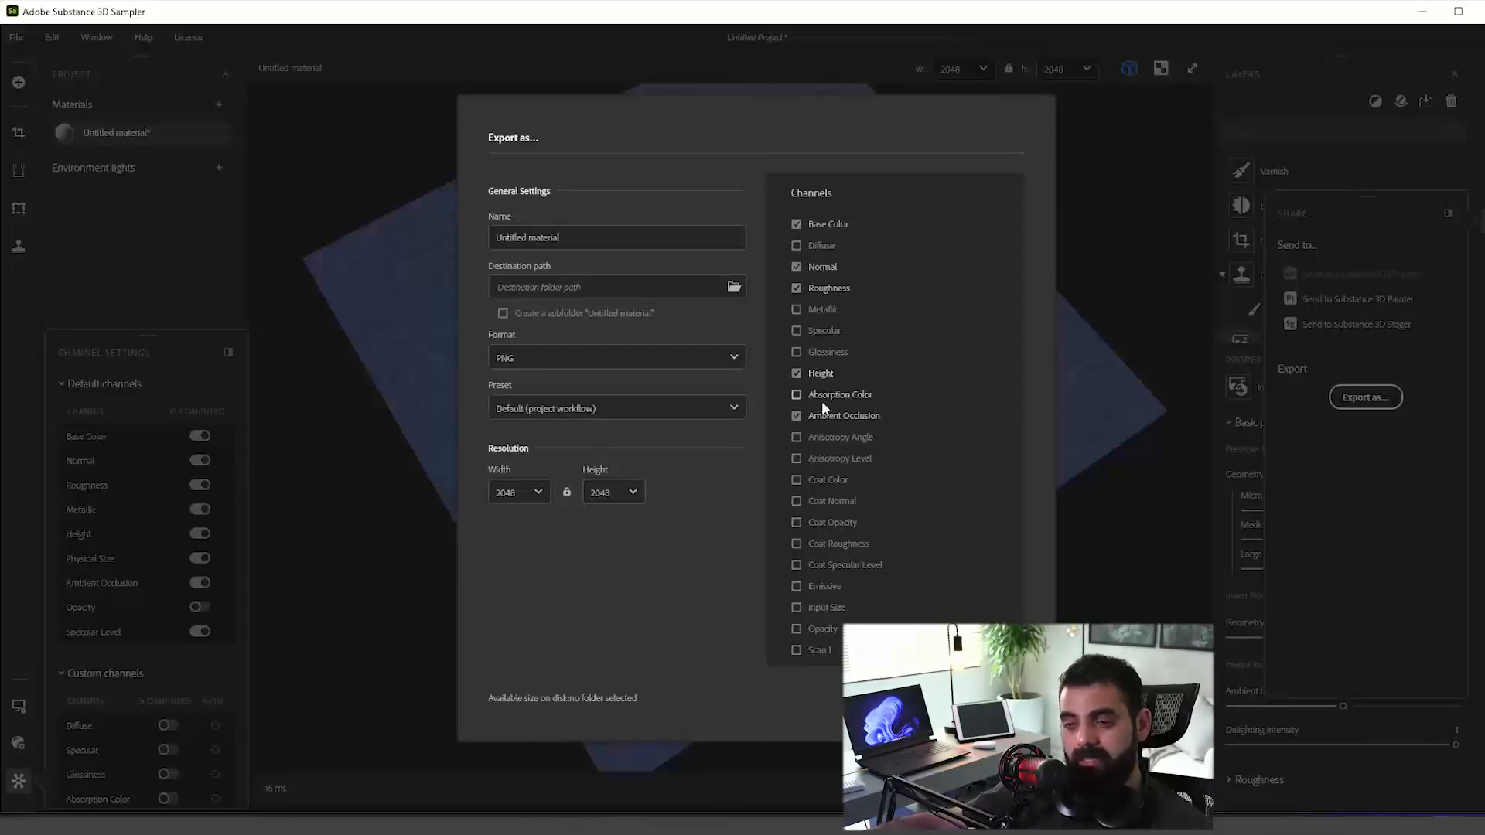
Step: Keep the export format as PNG with the Default (project workflow) preset, and name the export "Jean Teste"
left_click(593, 414)
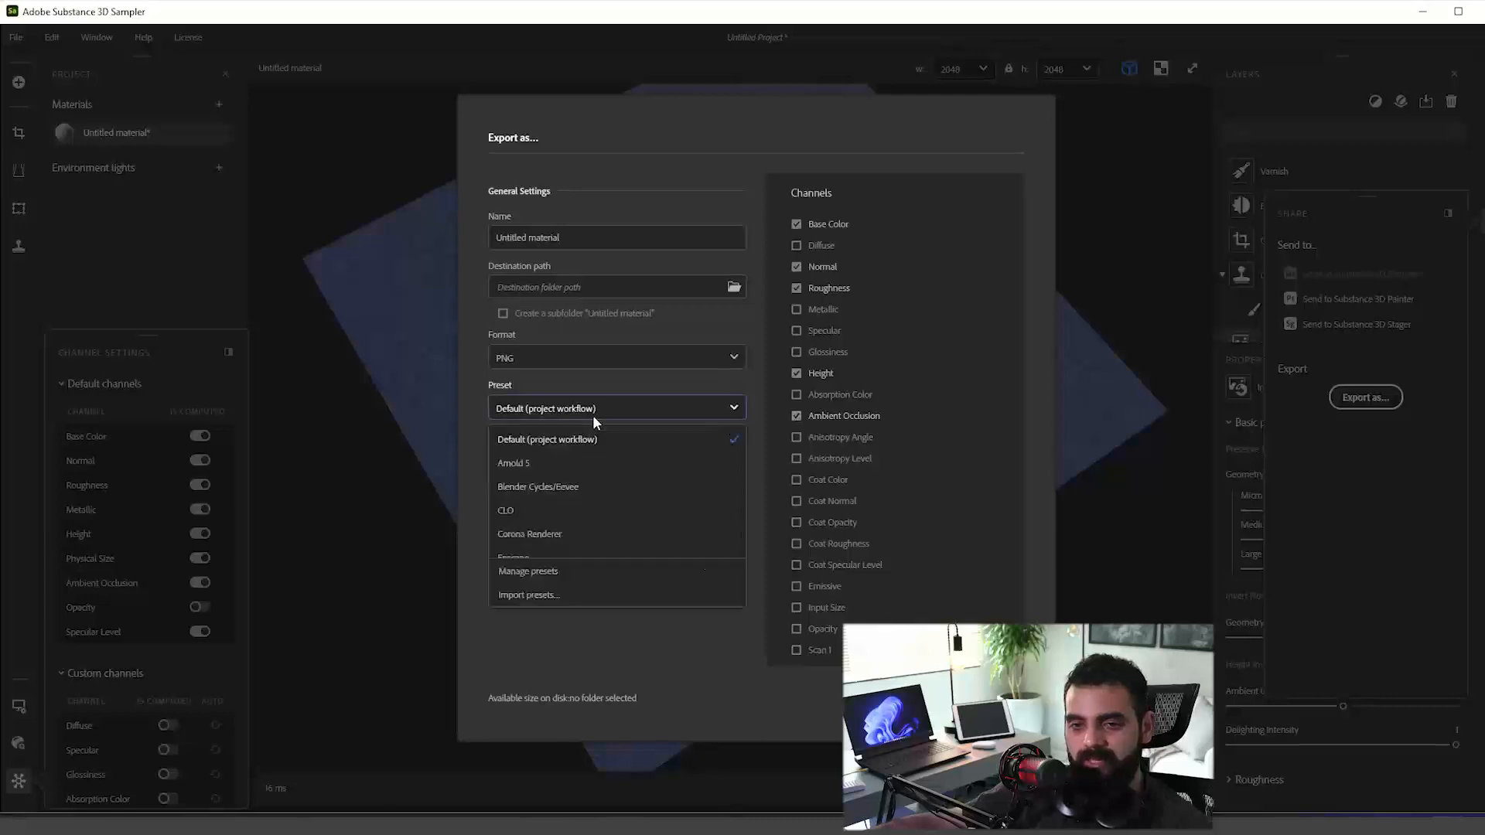
left_click(571, 357)
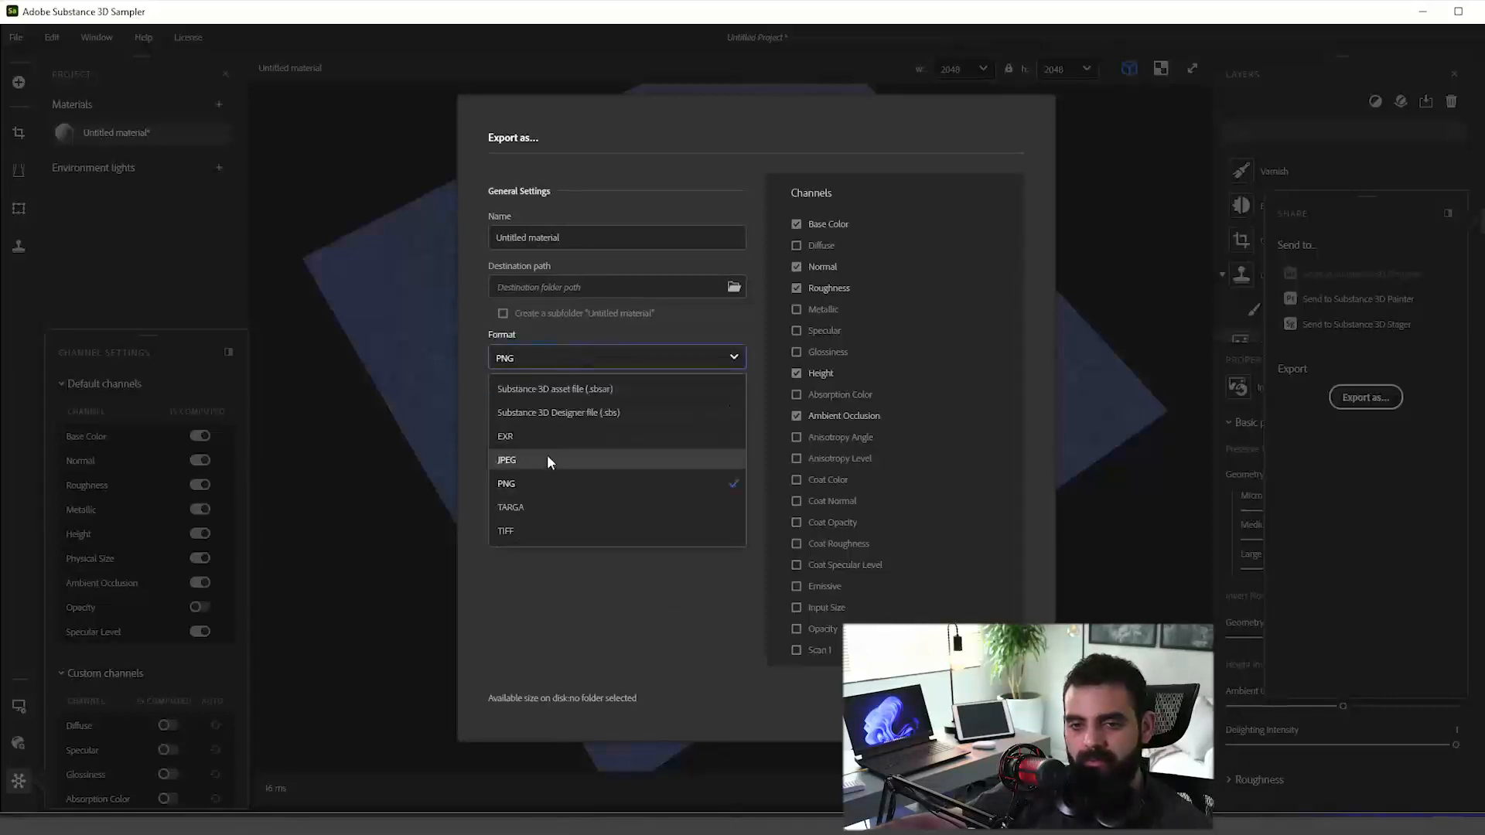
left_click(536, 478)
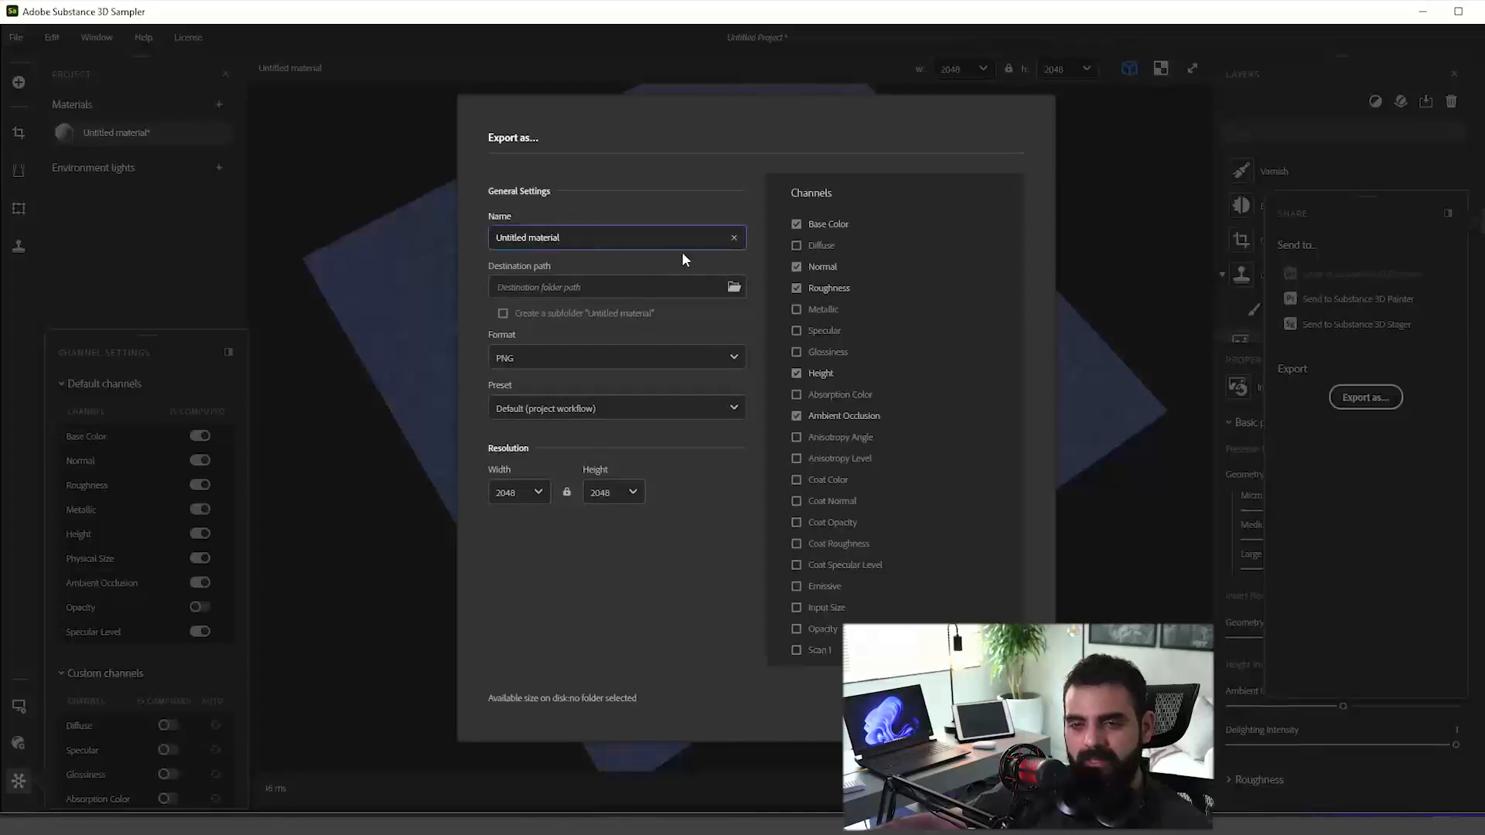
left_click(706, 243)
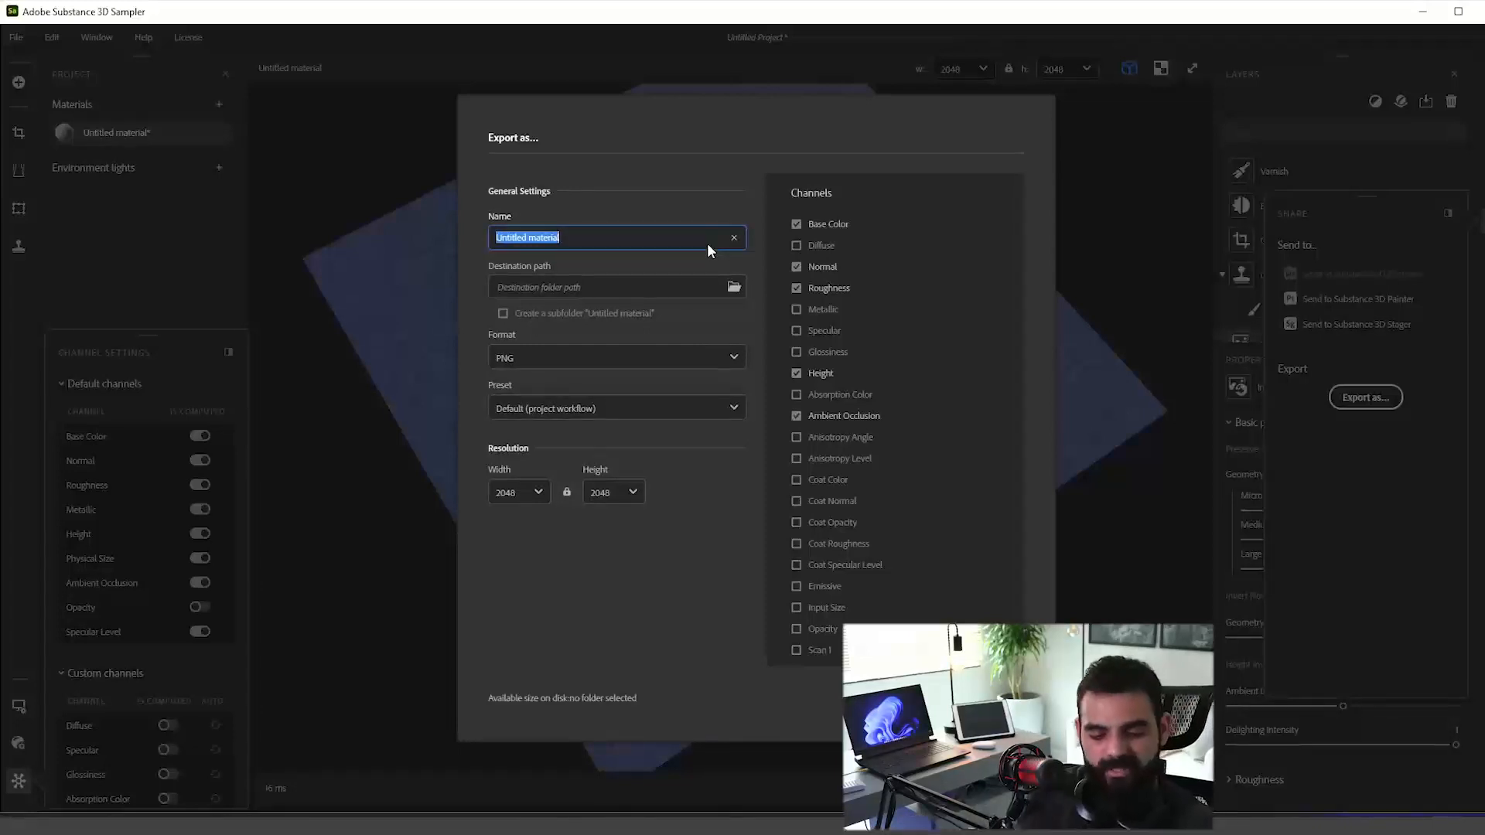
type("Jean Teste")
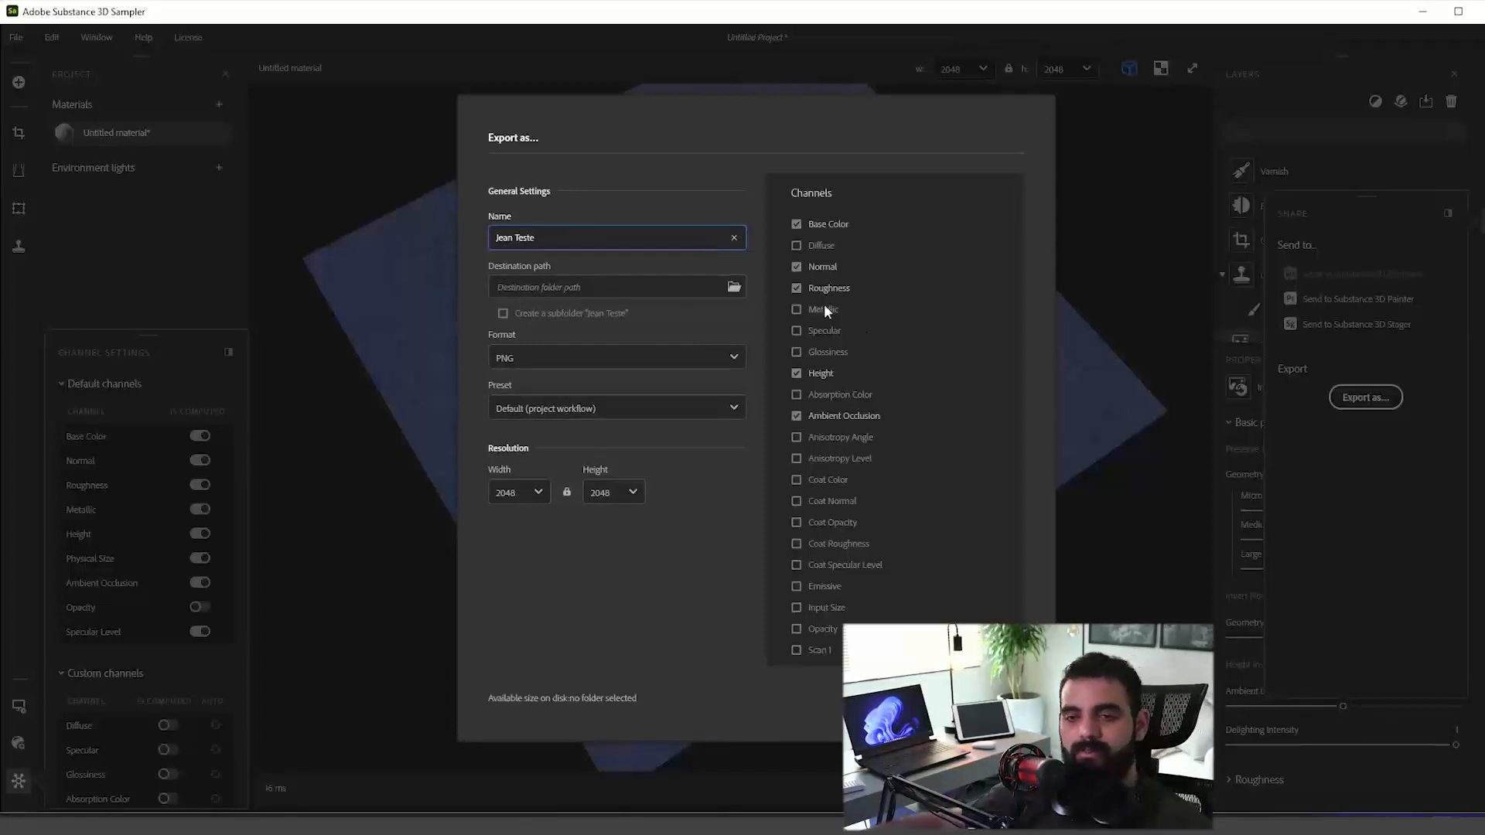
Step: Browse for the export destination and go to C:\Users\PC\Downloads\Aula_10-10, using the path from the open File Explorer window
left_click(731, 287)
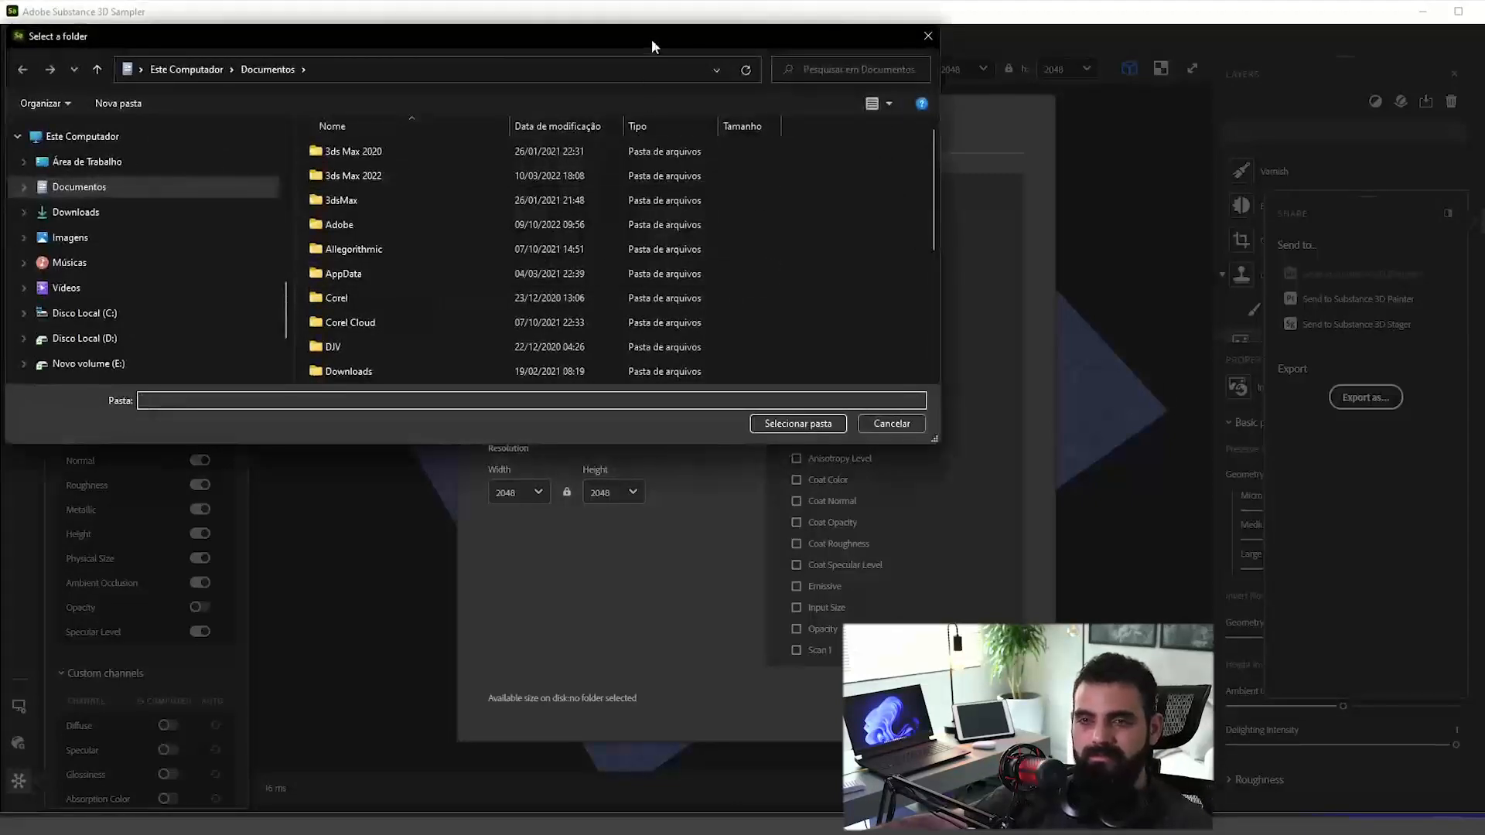
left_click_drag(651, 39, 1315, 141)
left_click(1346, 826)
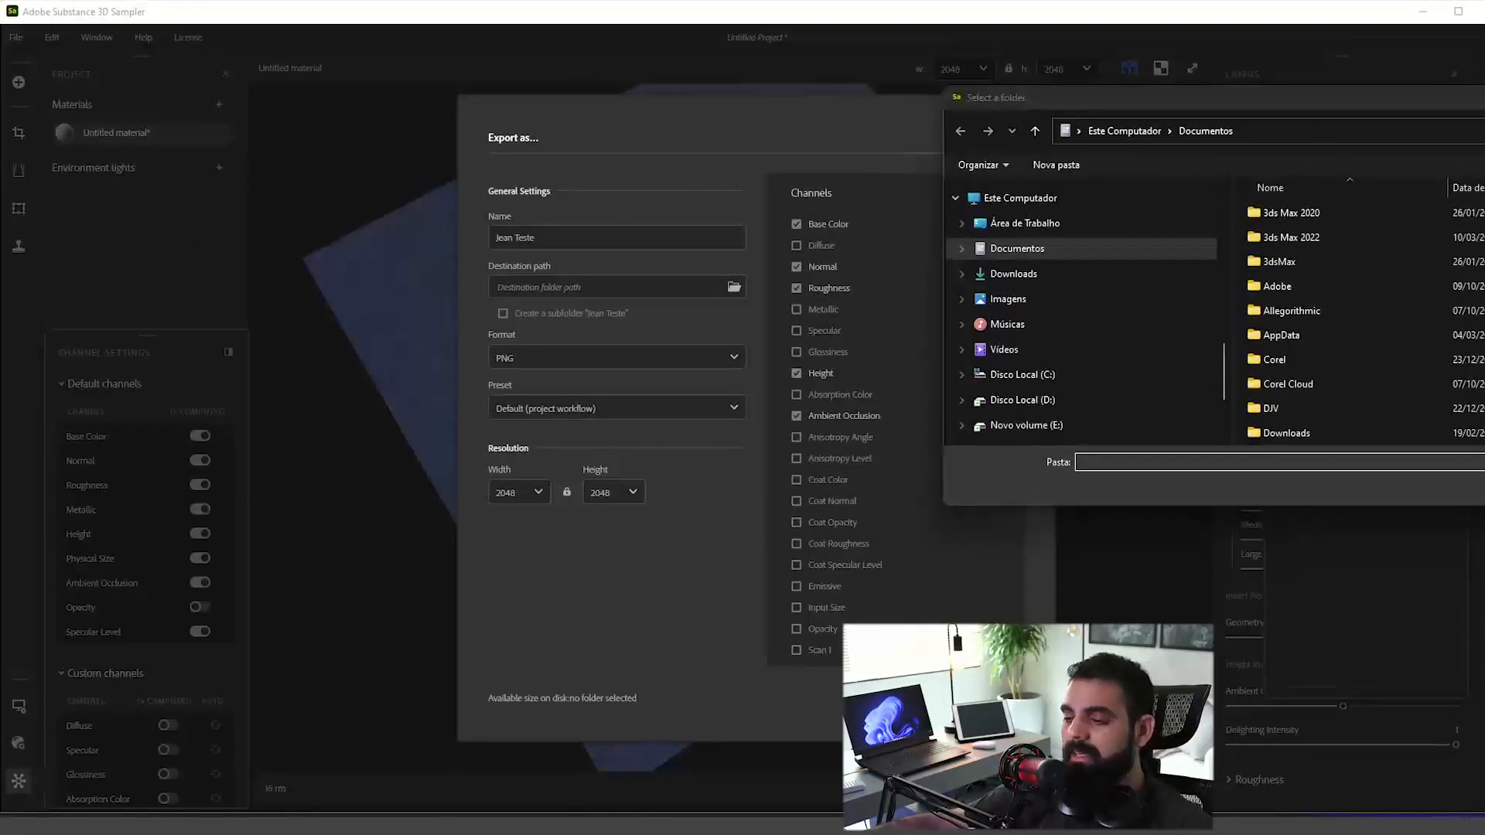
left_click(1457, 783)
left_click_drag(625, 595, 955, 157)
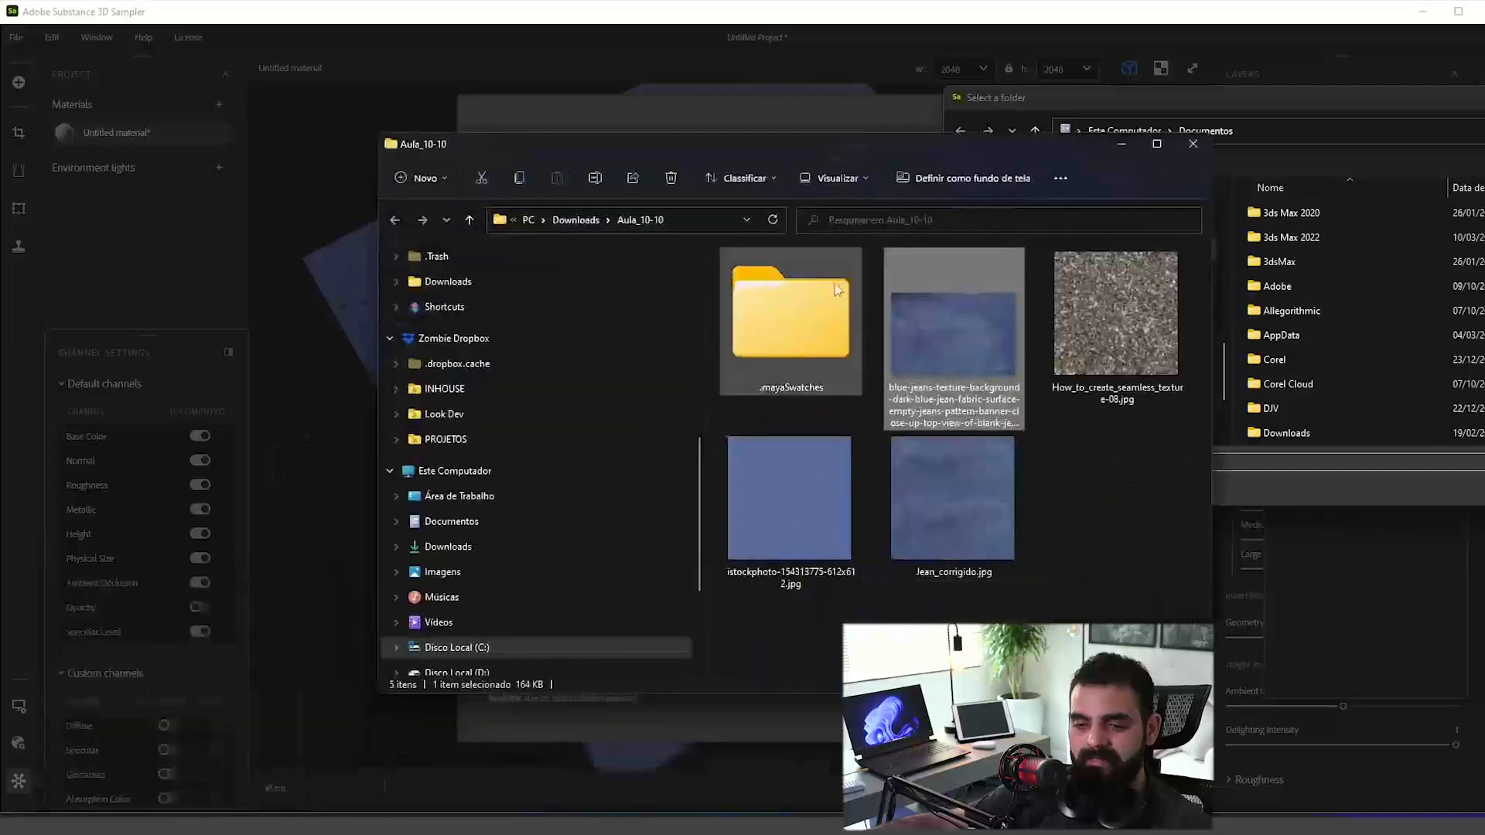
left_click(692, 215)
left_click(1315, 131)
type("C:\\Users\\PC\\Downloads\\Aula_10-10")
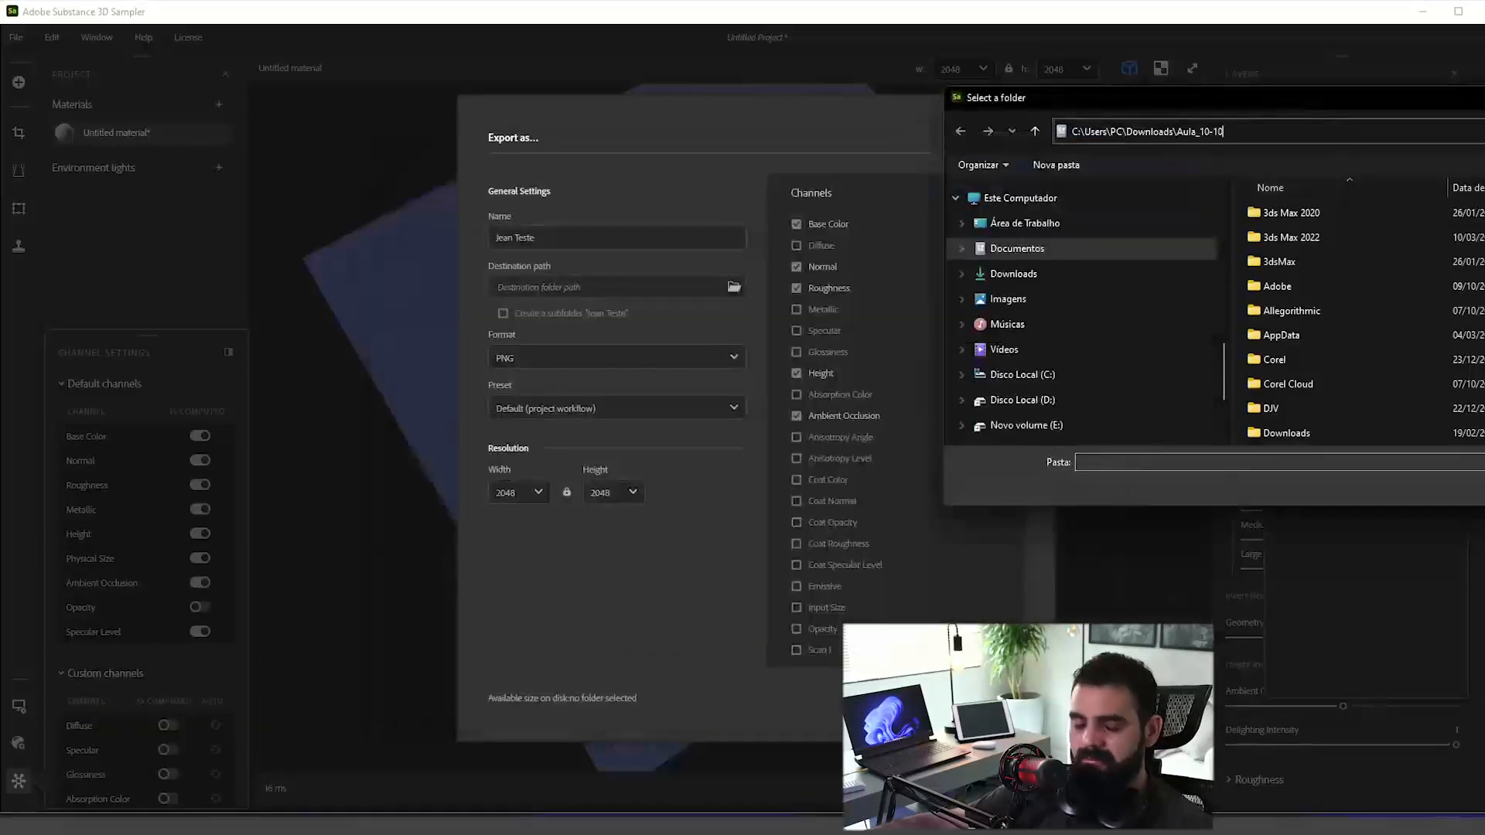
key("Return")
Step: Create a folder named Texture_Class inside Aula_10-10 and select it as the export destination
key("ctrl+shift+n")
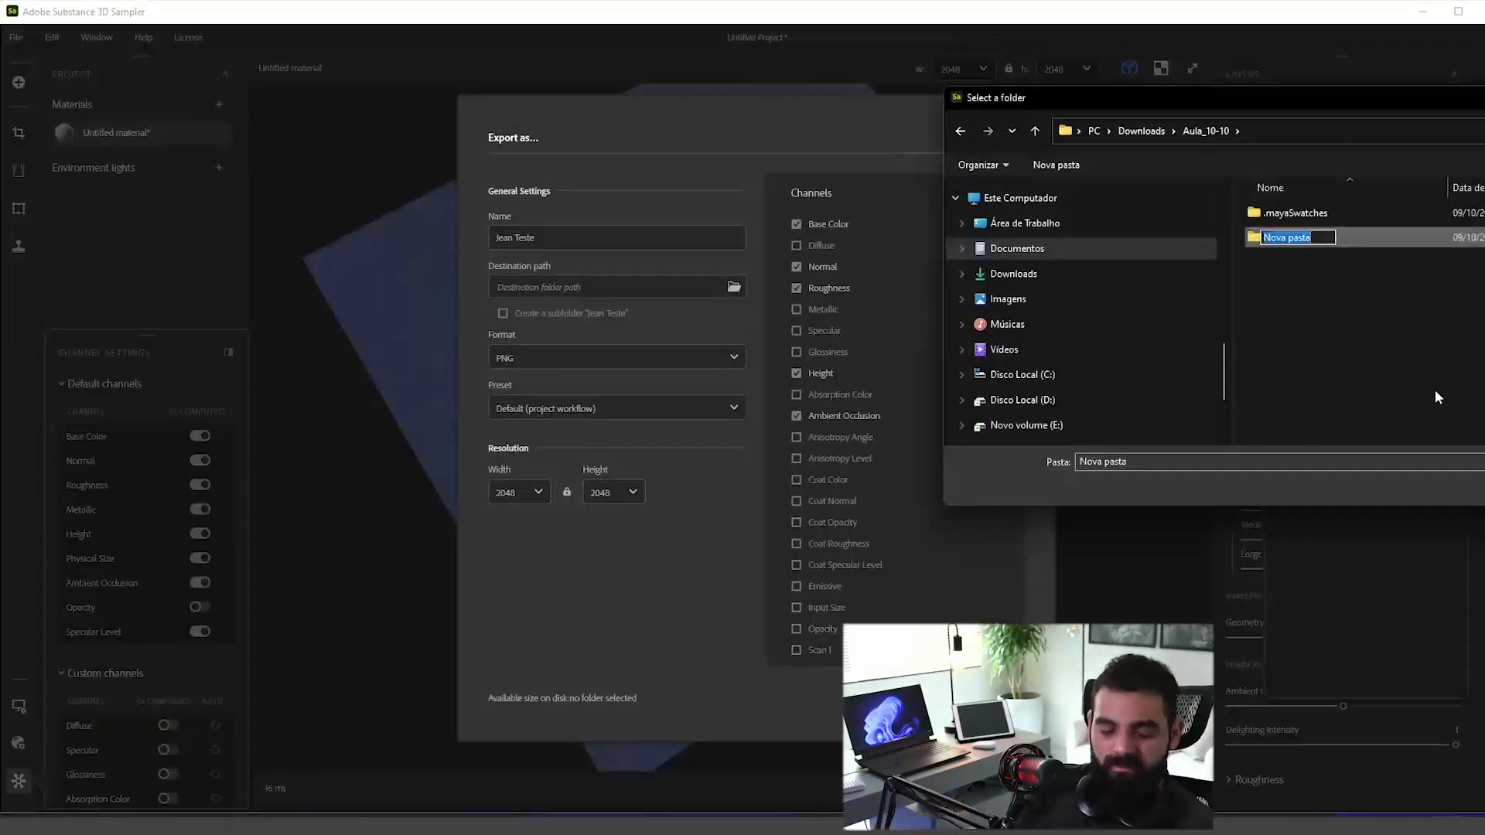
type("Twxture")
key("ctrl+a")
type("T")
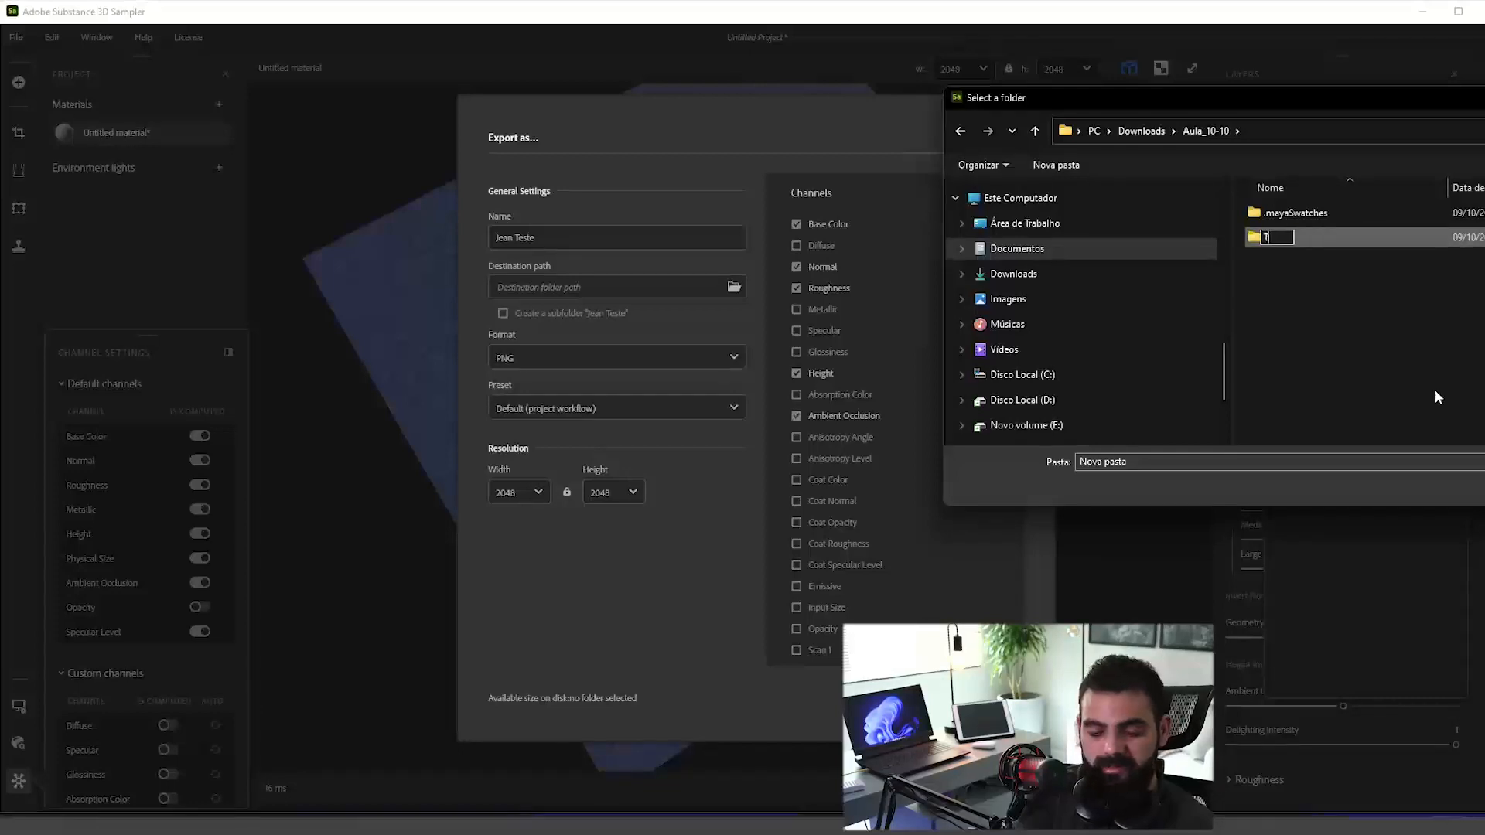
type("exture_Class")
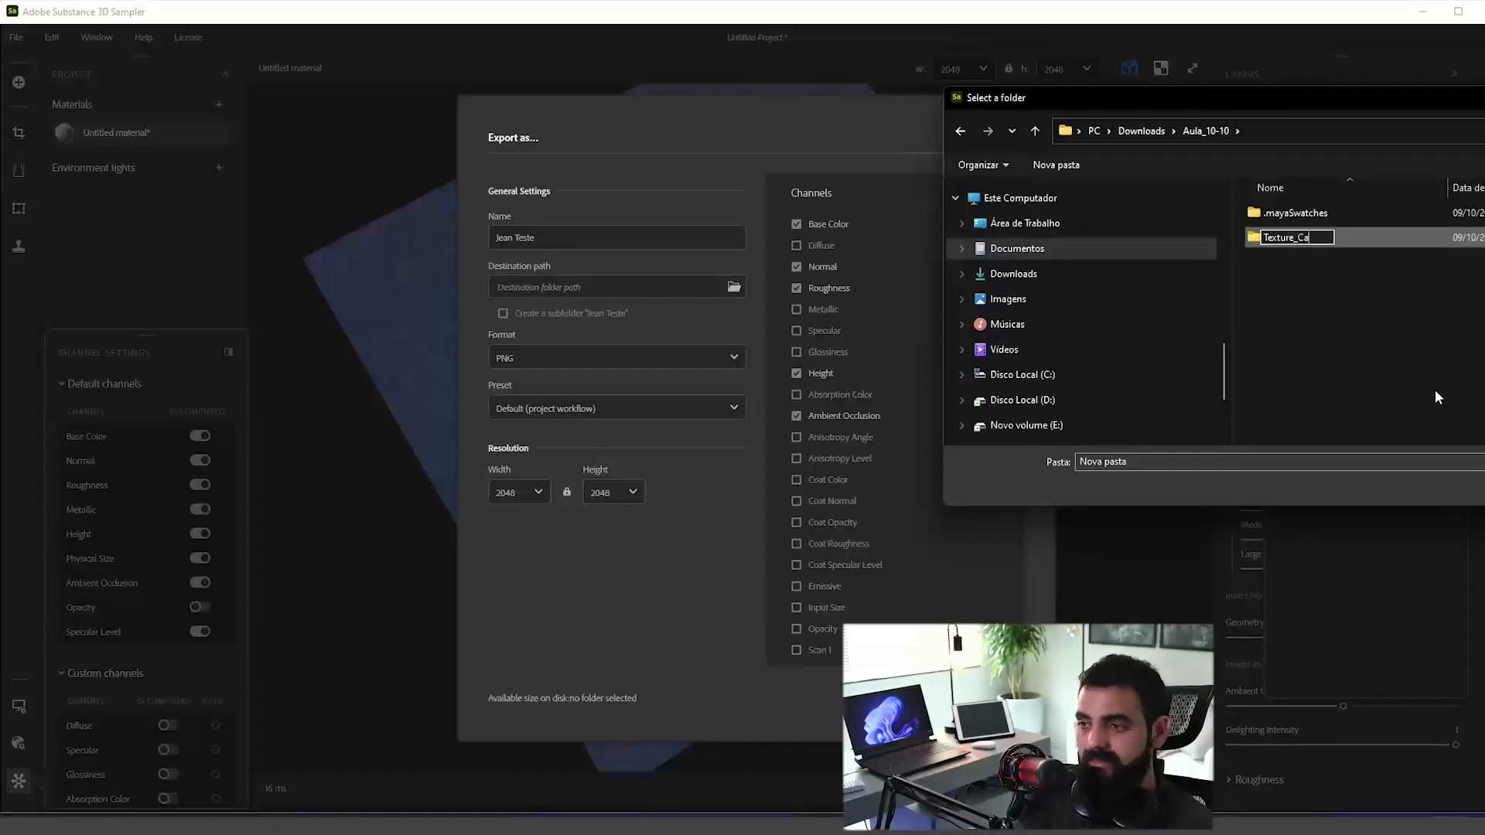
key("Return")
key("Return")
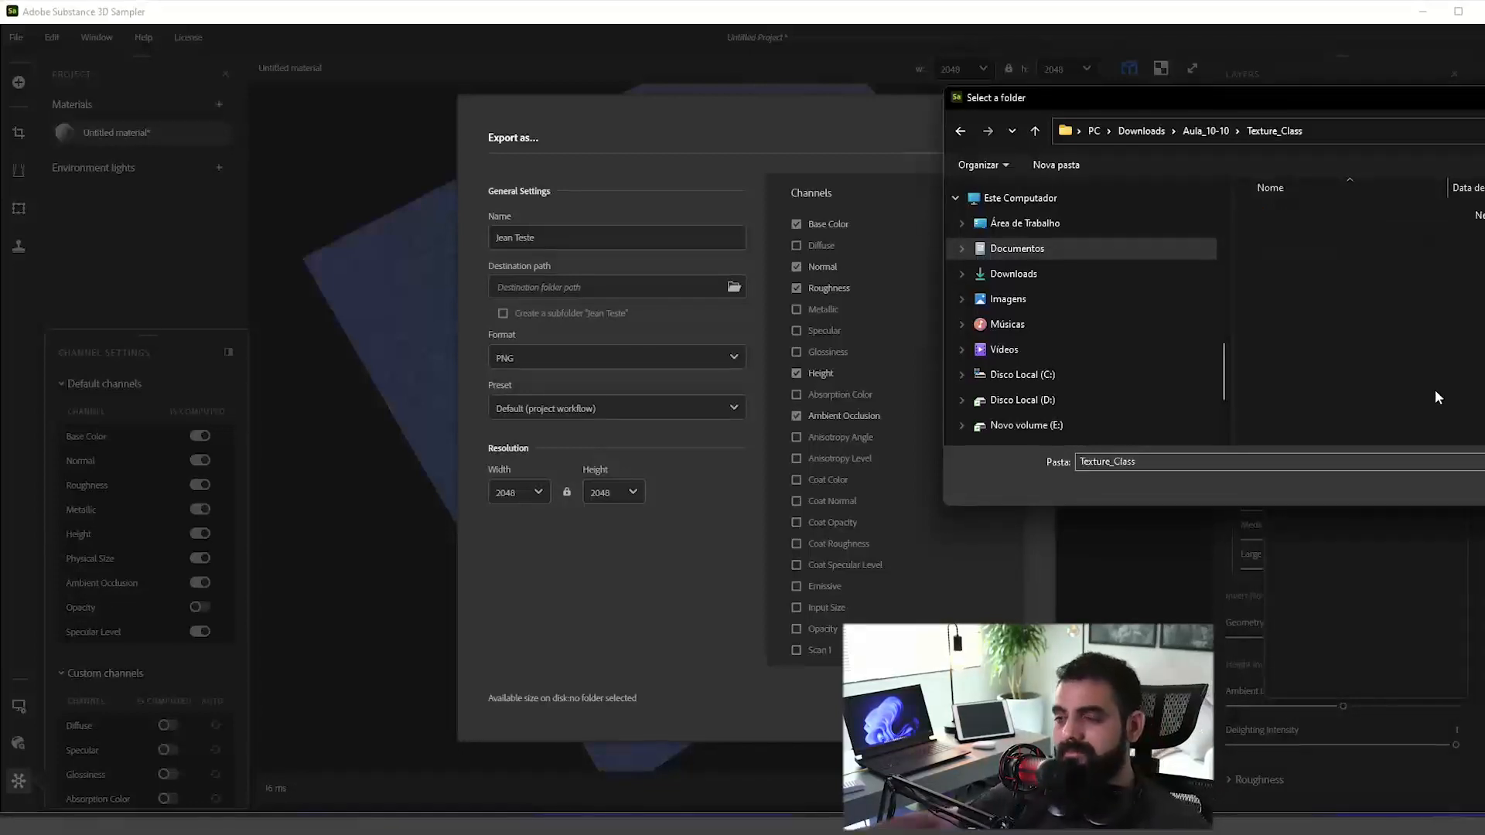
left_click(1481, 487)
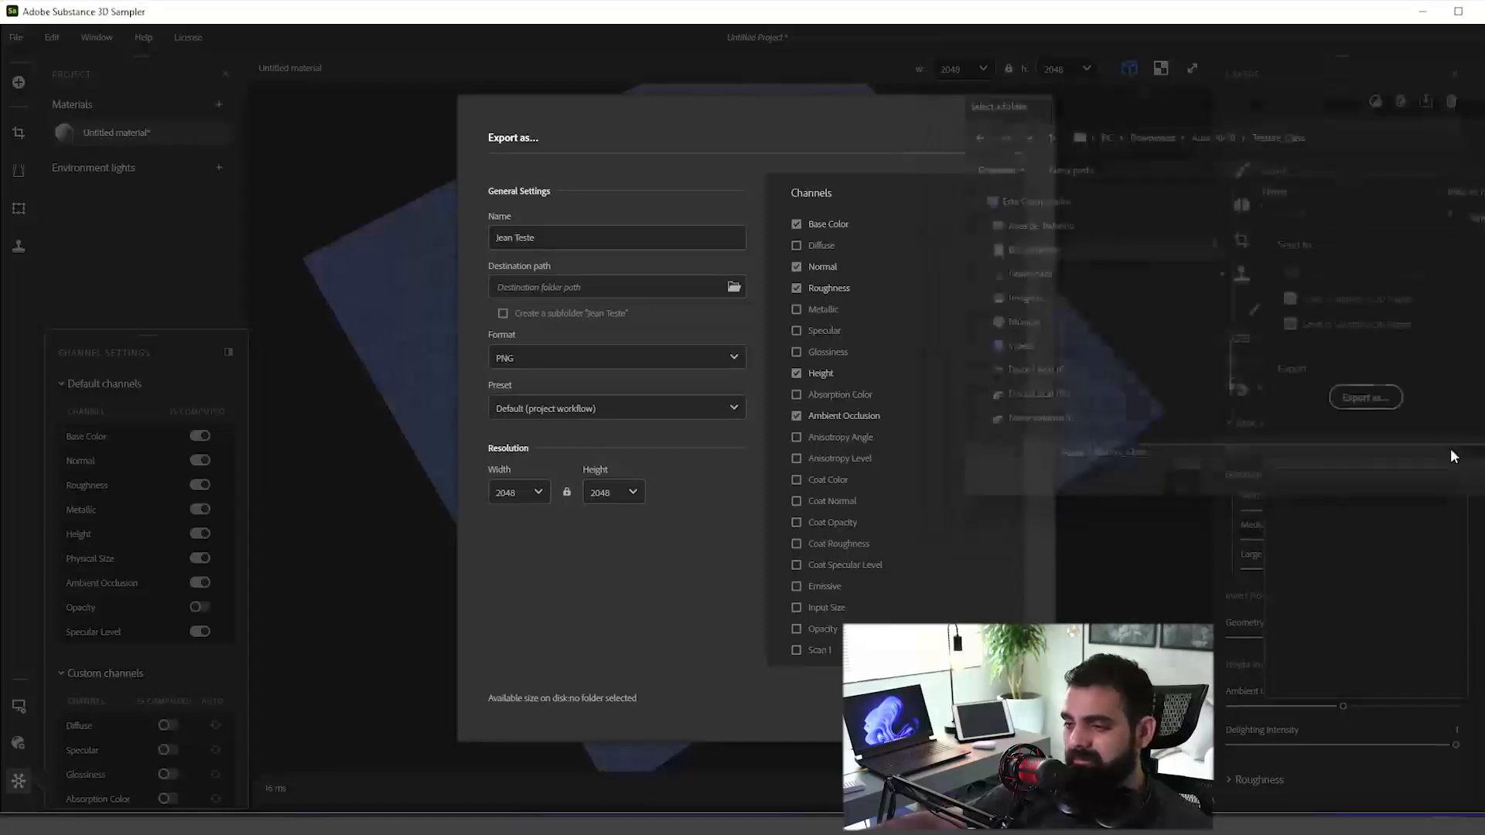
Step: Keep the resolution at 2048 x 2048 and export the Jean Teste textures
left_click(525, 490)
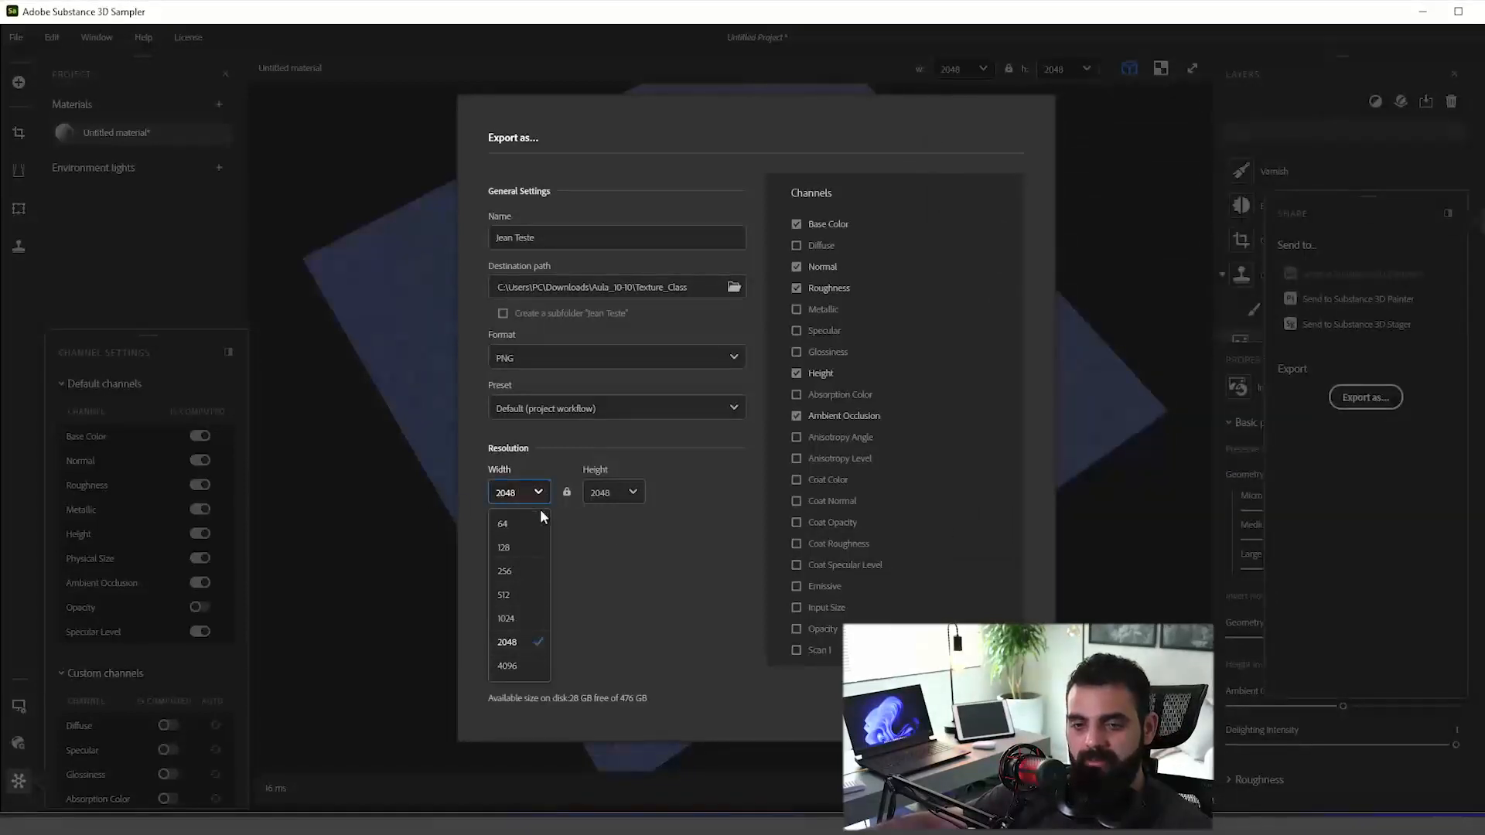
left_click(633, 500)
left_click(996, 703)
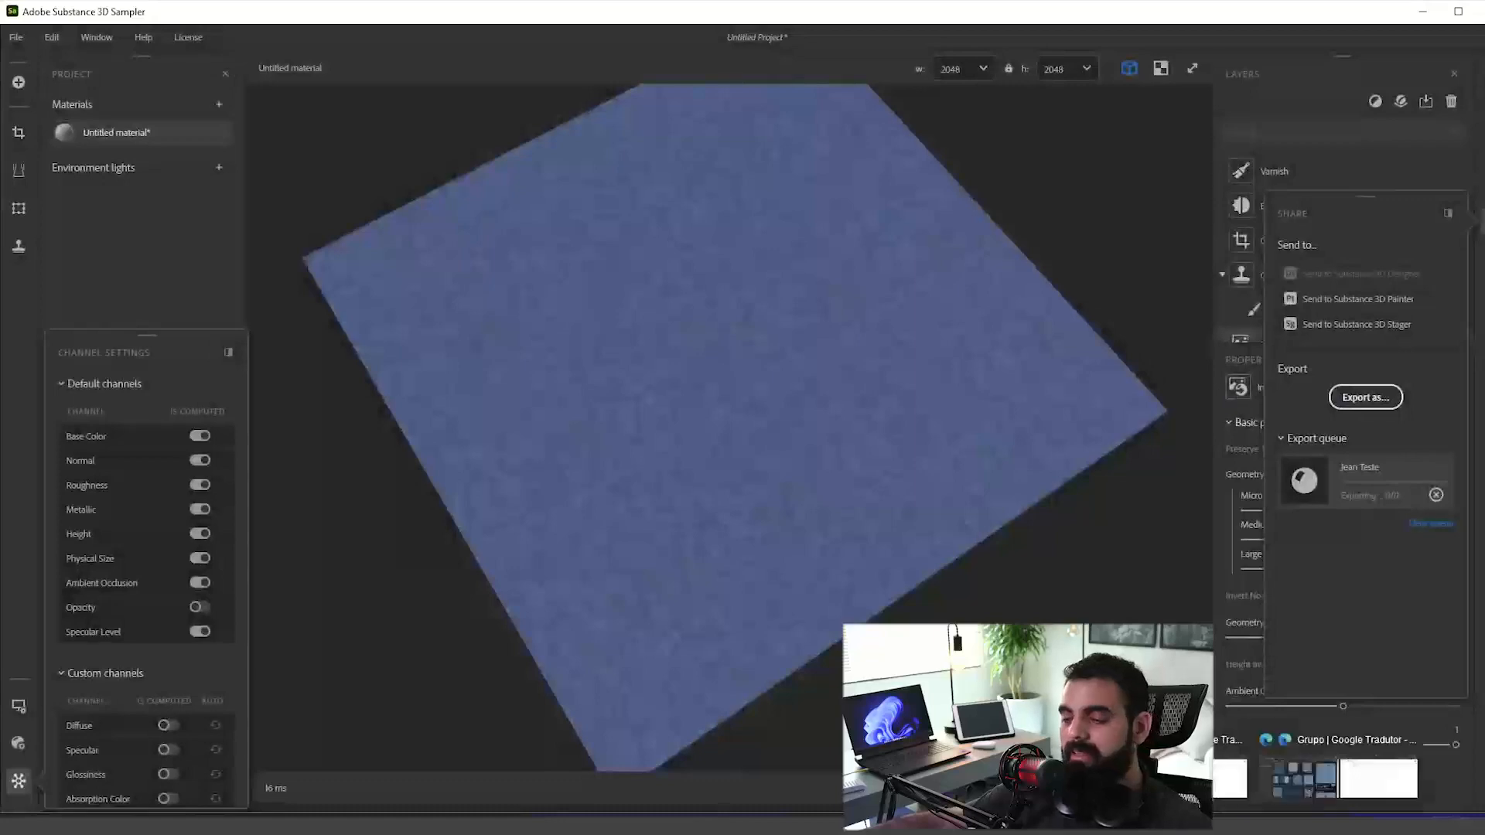
Step: Switch to File Explorer, open the Texture_Class folder, preview the exported base color texture and refresh the file list
mouse_move(1268, 824)
left_click(1424, 774)
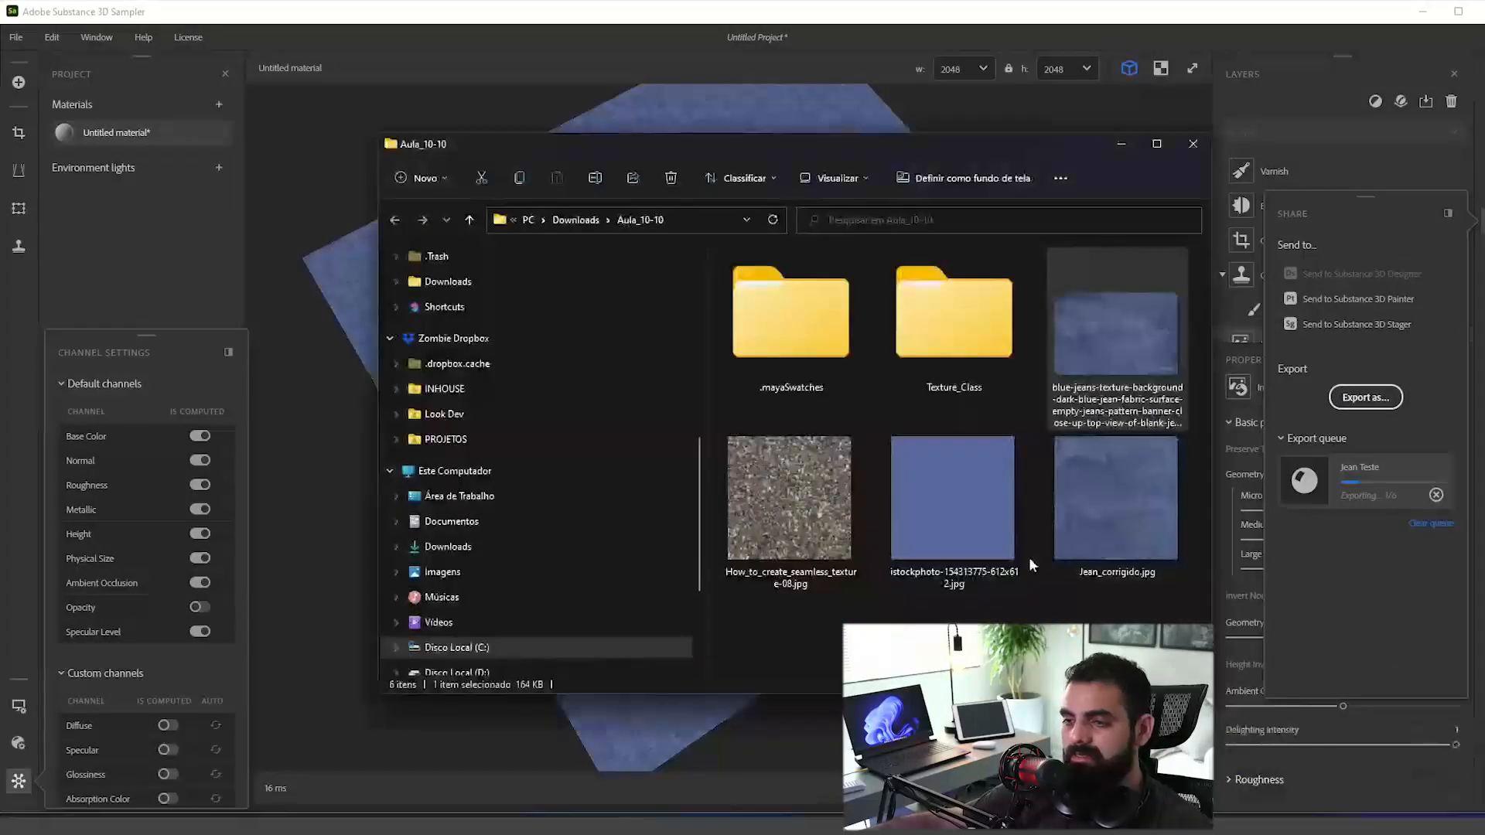
double_click(976, 437)
double_click(794, 285)
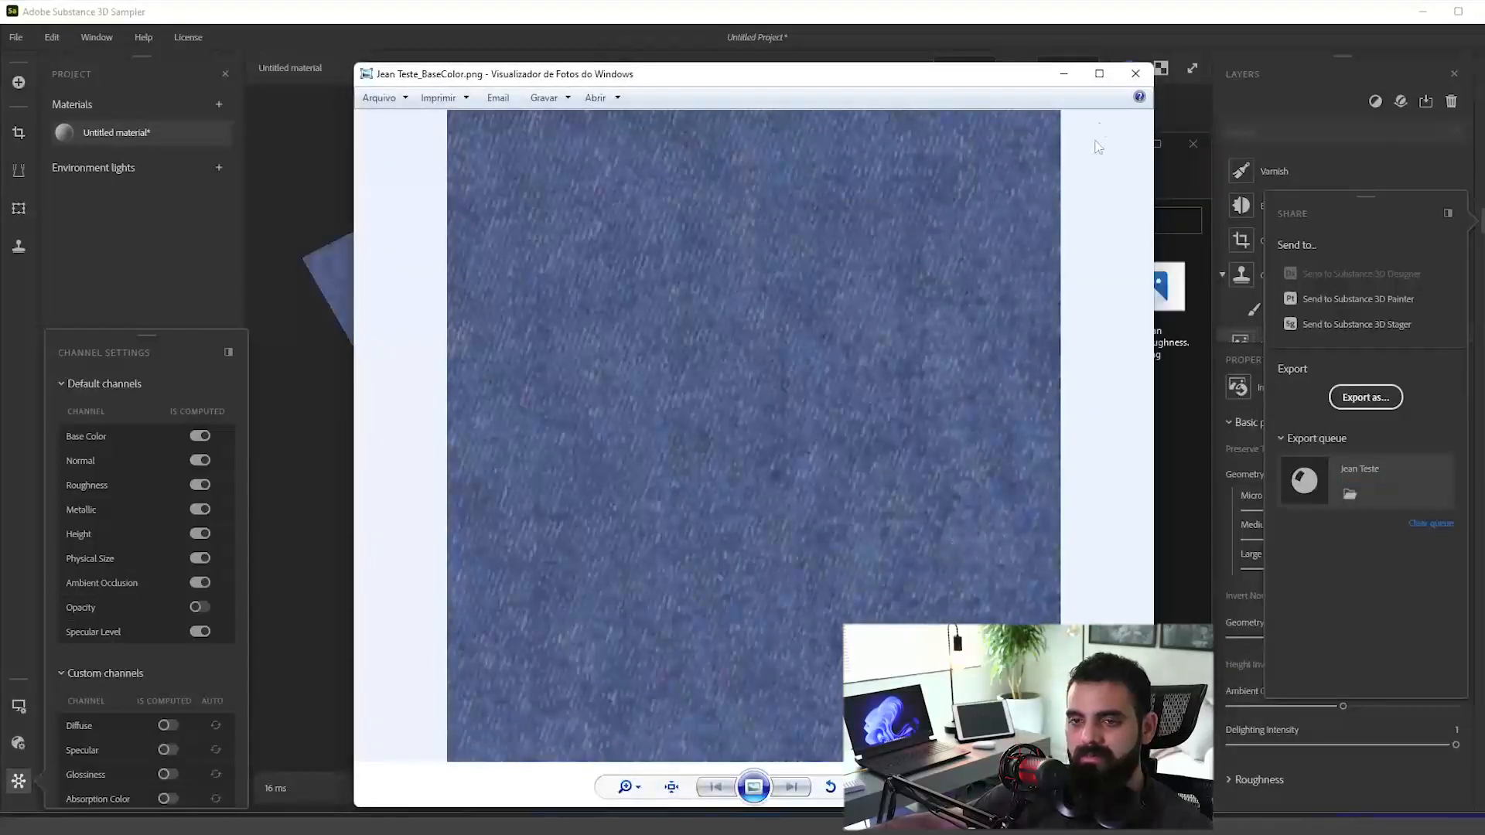
left_click(1135, 74)
left_click(986, 499)
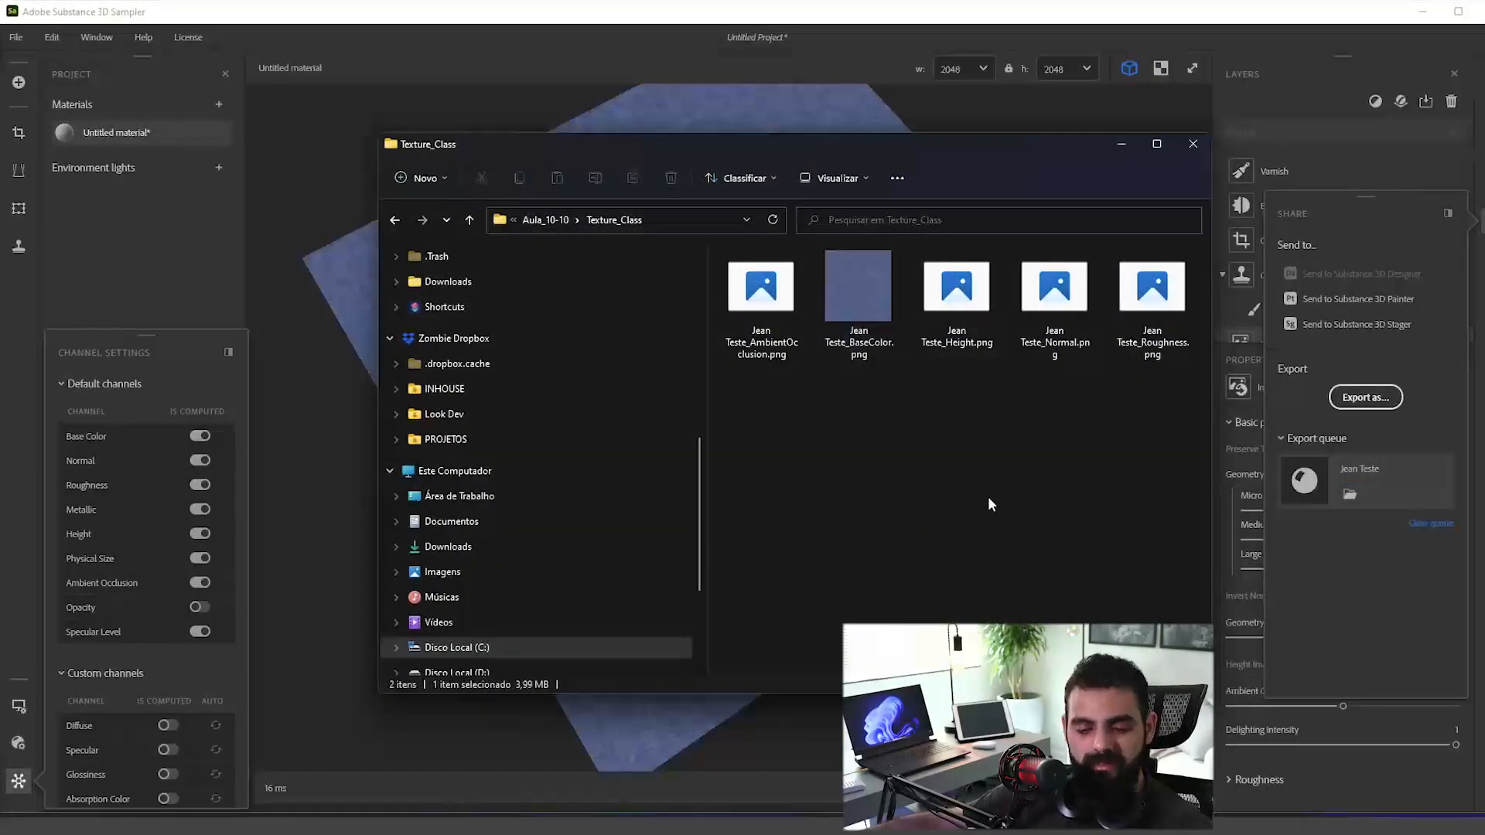
key("F5")
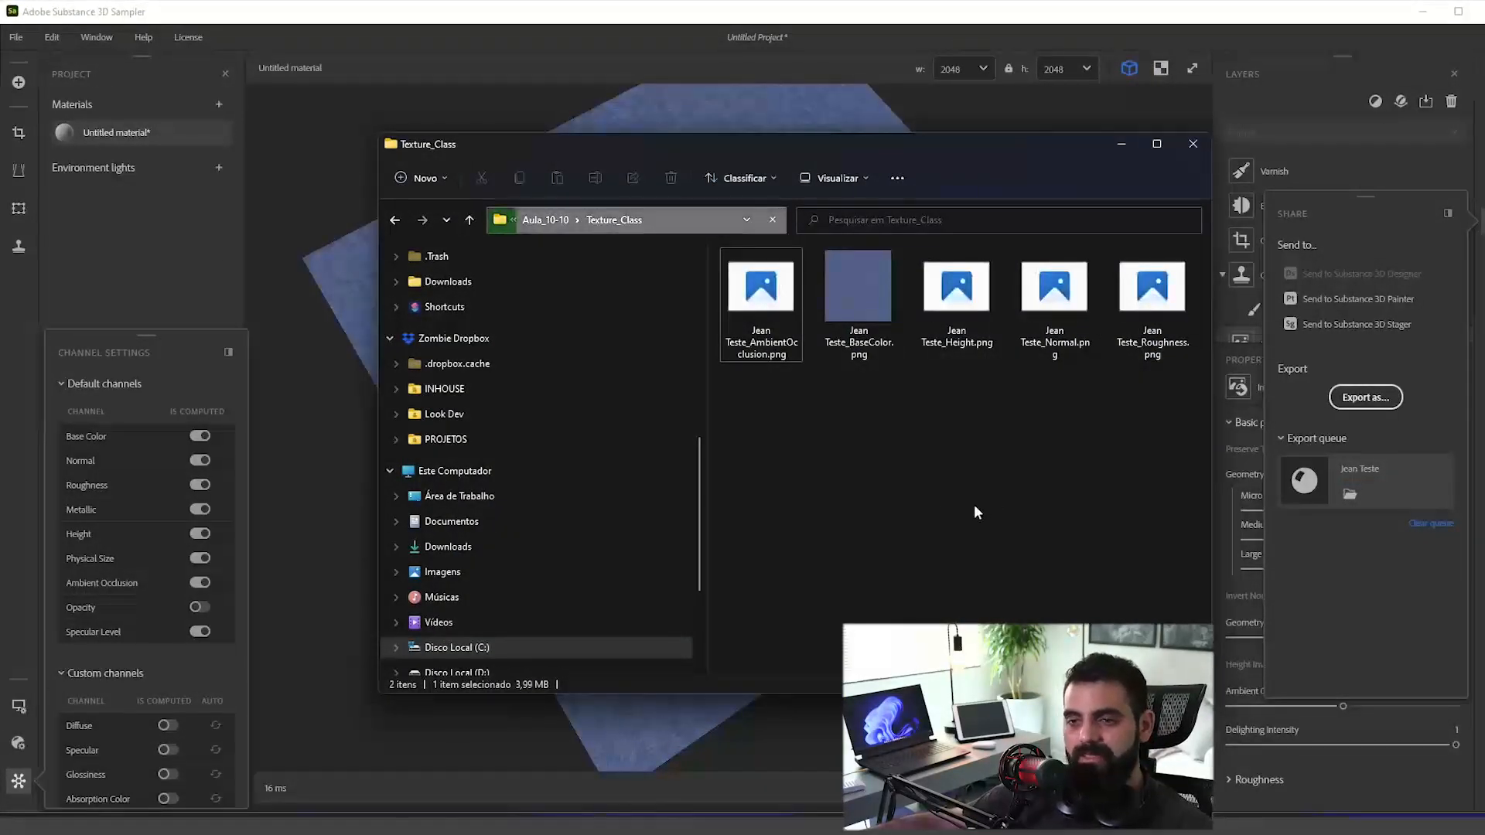
Step: View the exported Jean Teste maps one after another, including BaseColor, Height and Roughness, and return to the fabric plane in Substance 3D Sampler
double_click(833, 311)
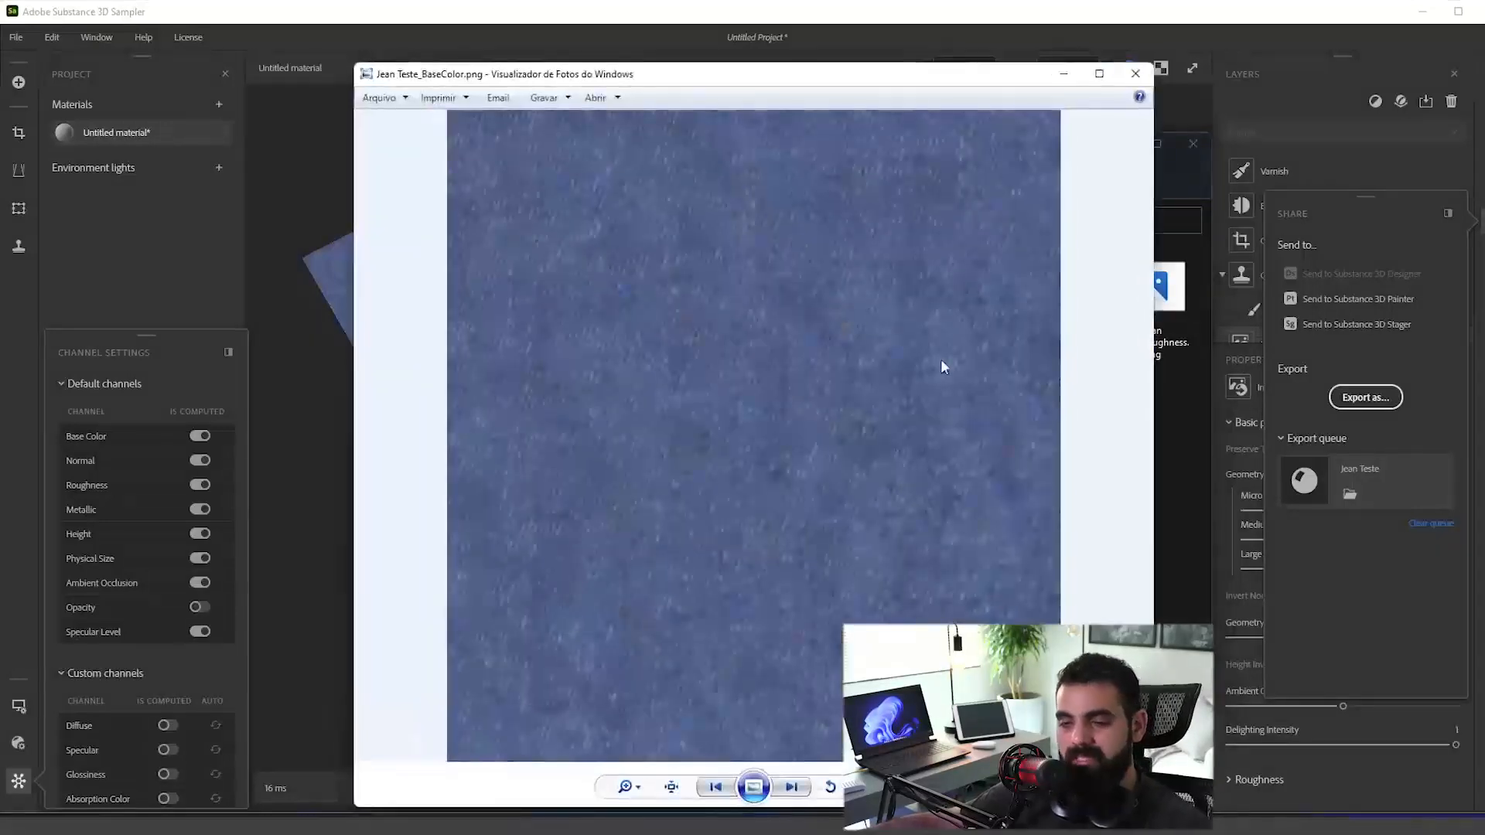
key("Right")
key("Right")
key("Right")
key("Right")
key("Right")
key("Right")
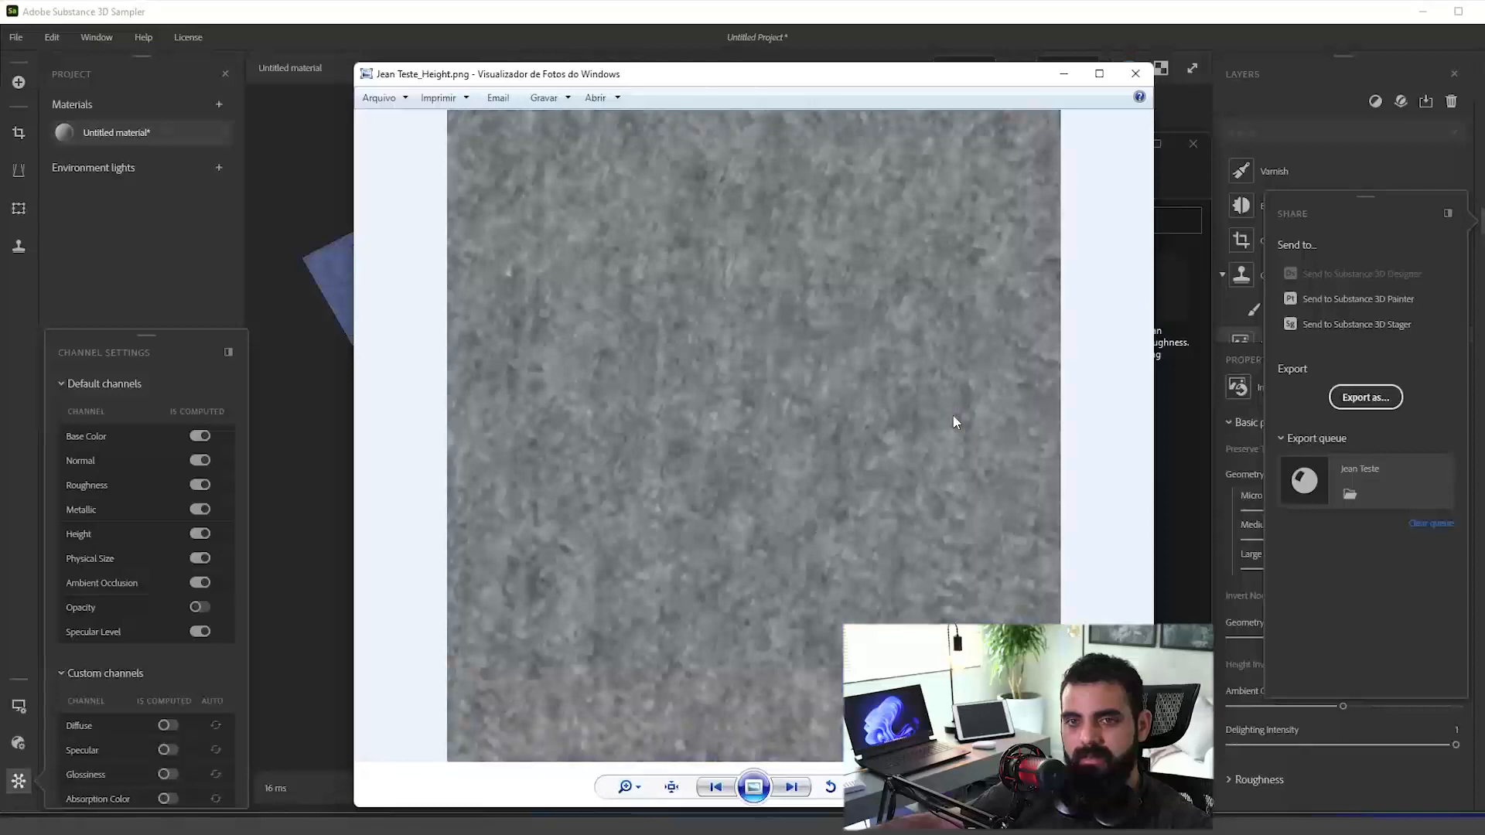
key("Right")
key("Right")
key("Right")
key("Right")
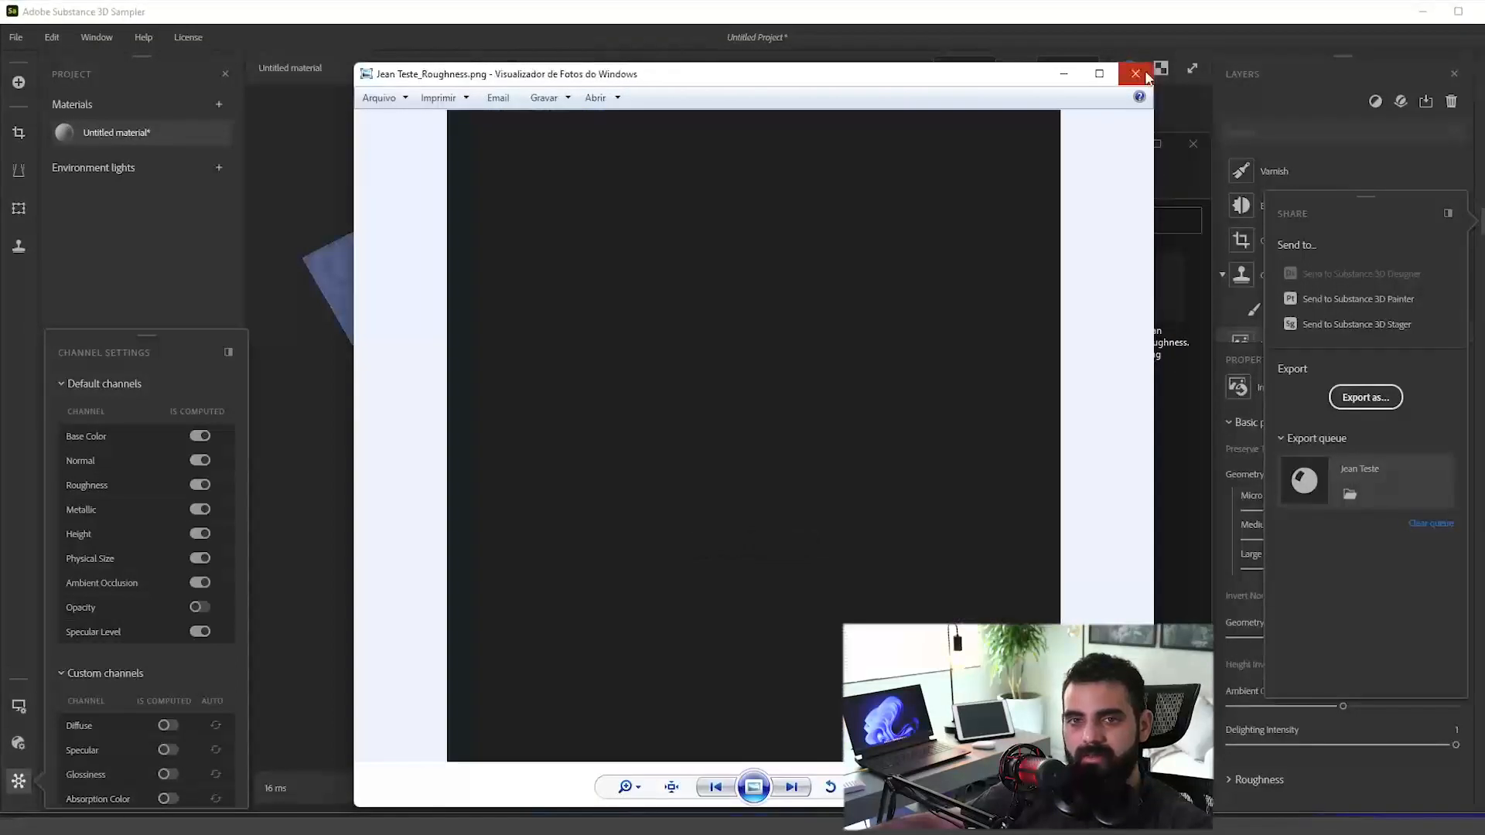
left_click(1137, 74)
left_click(1191, 144)
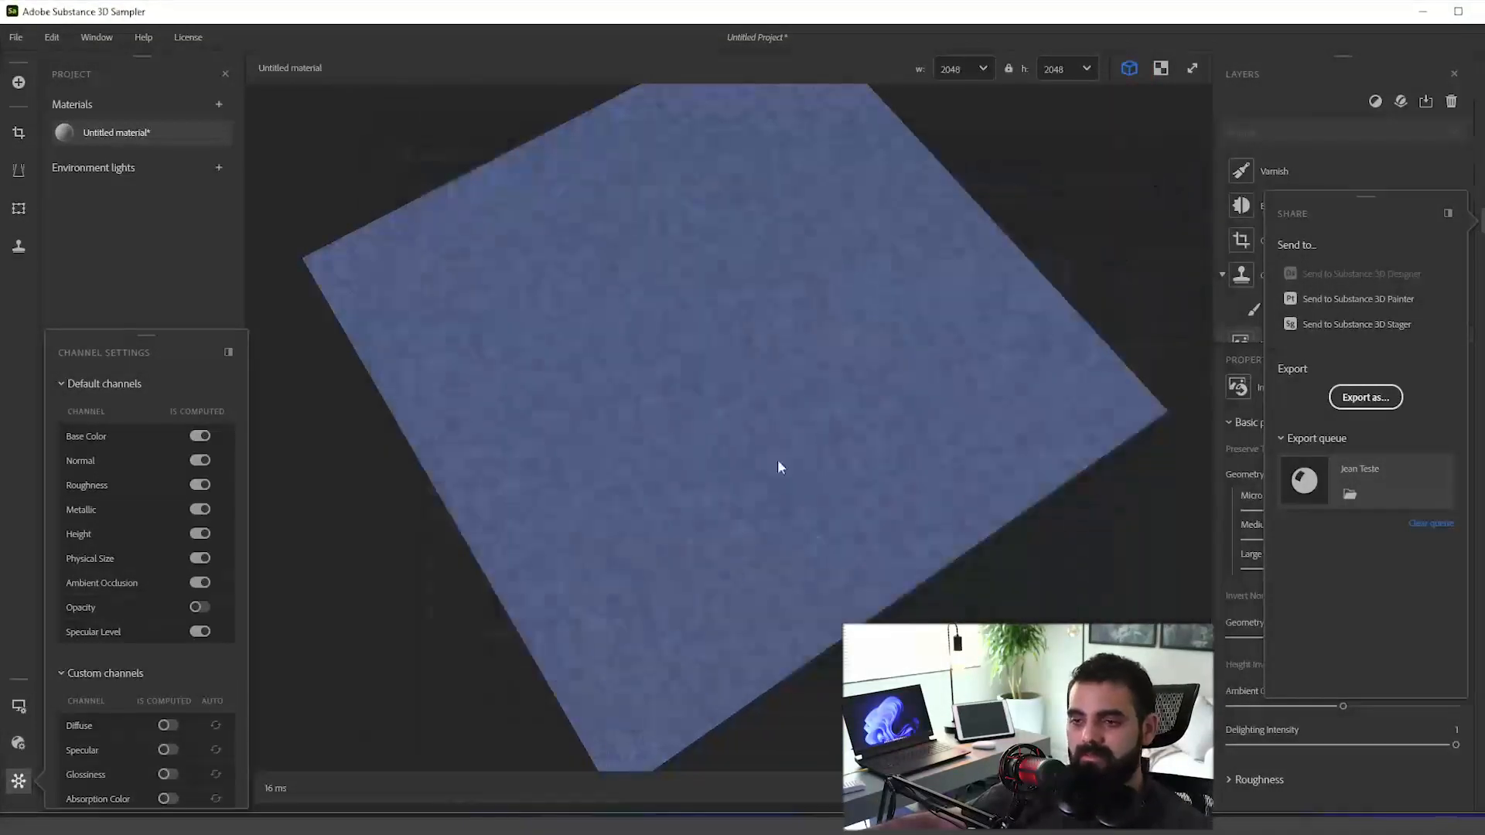
left_click_drag(778, 460, 773, 414)
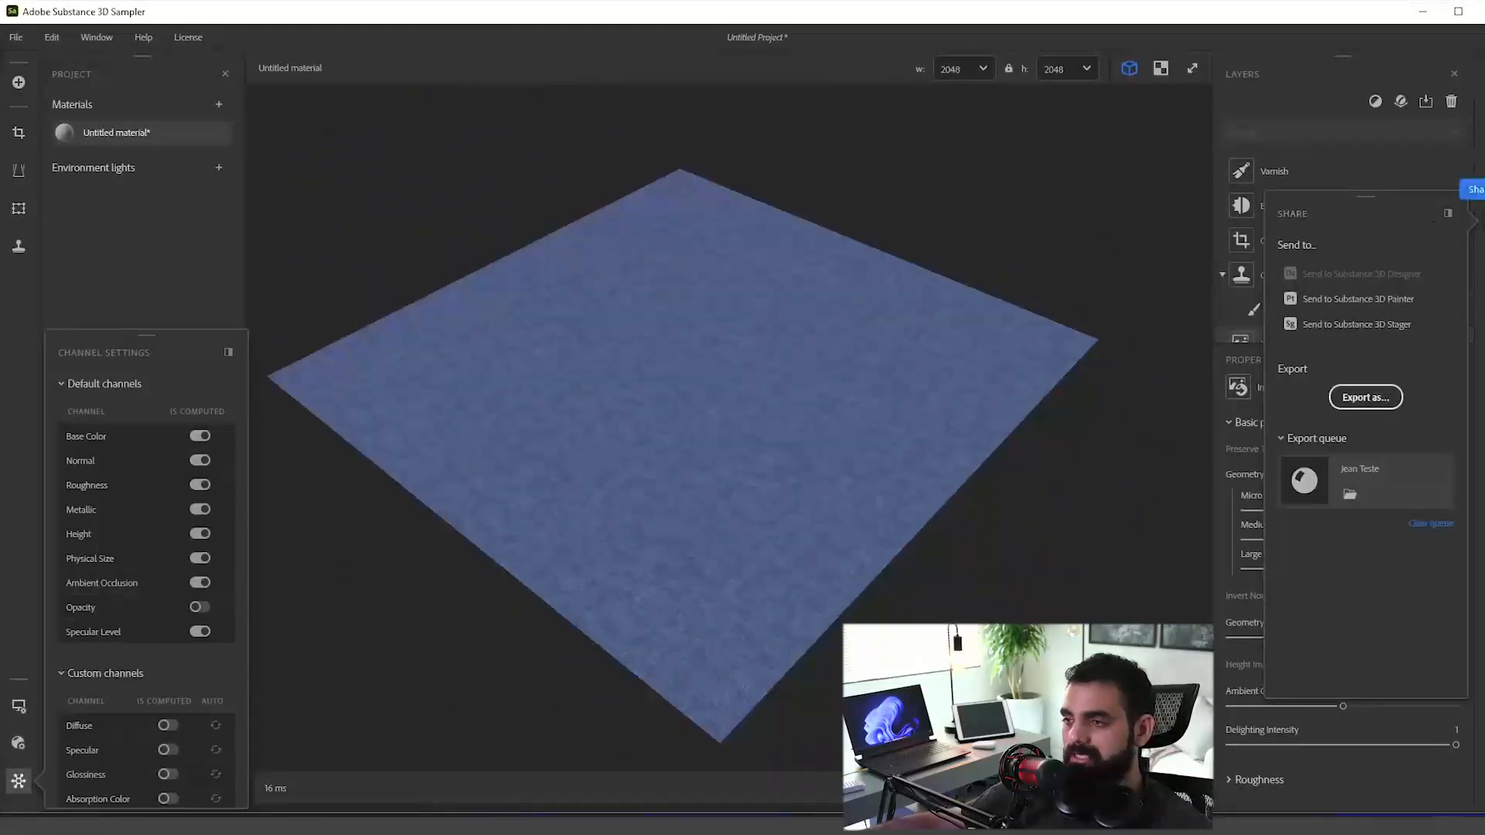
Step: Close the sharing options, switch to File Explorer and open the Aula_10-10 folder in Downloads
left_click(1482, 221)
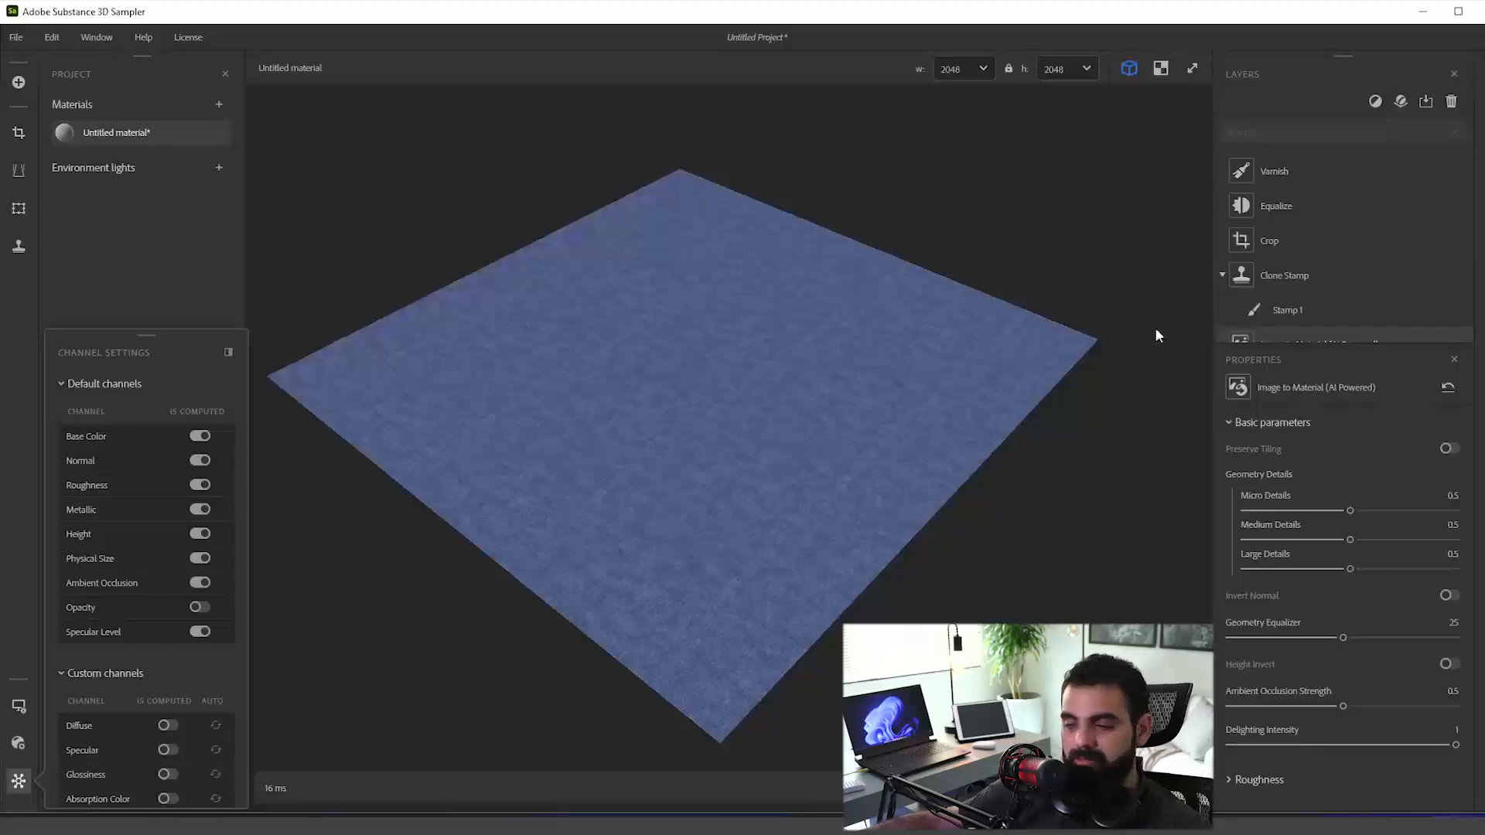
left_click(1402, 825)
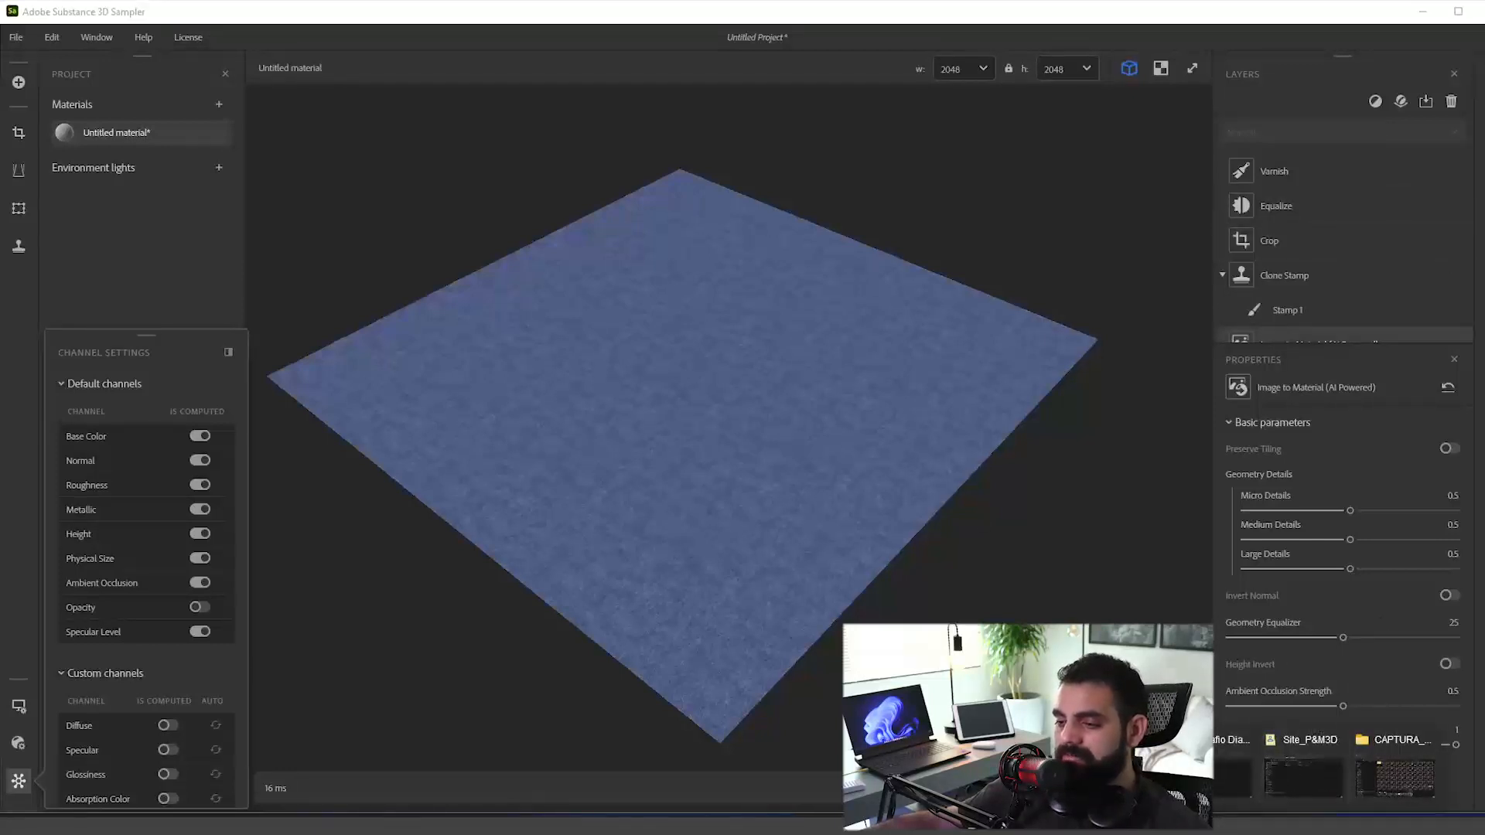
key("super+e")
left_click(657, 220)
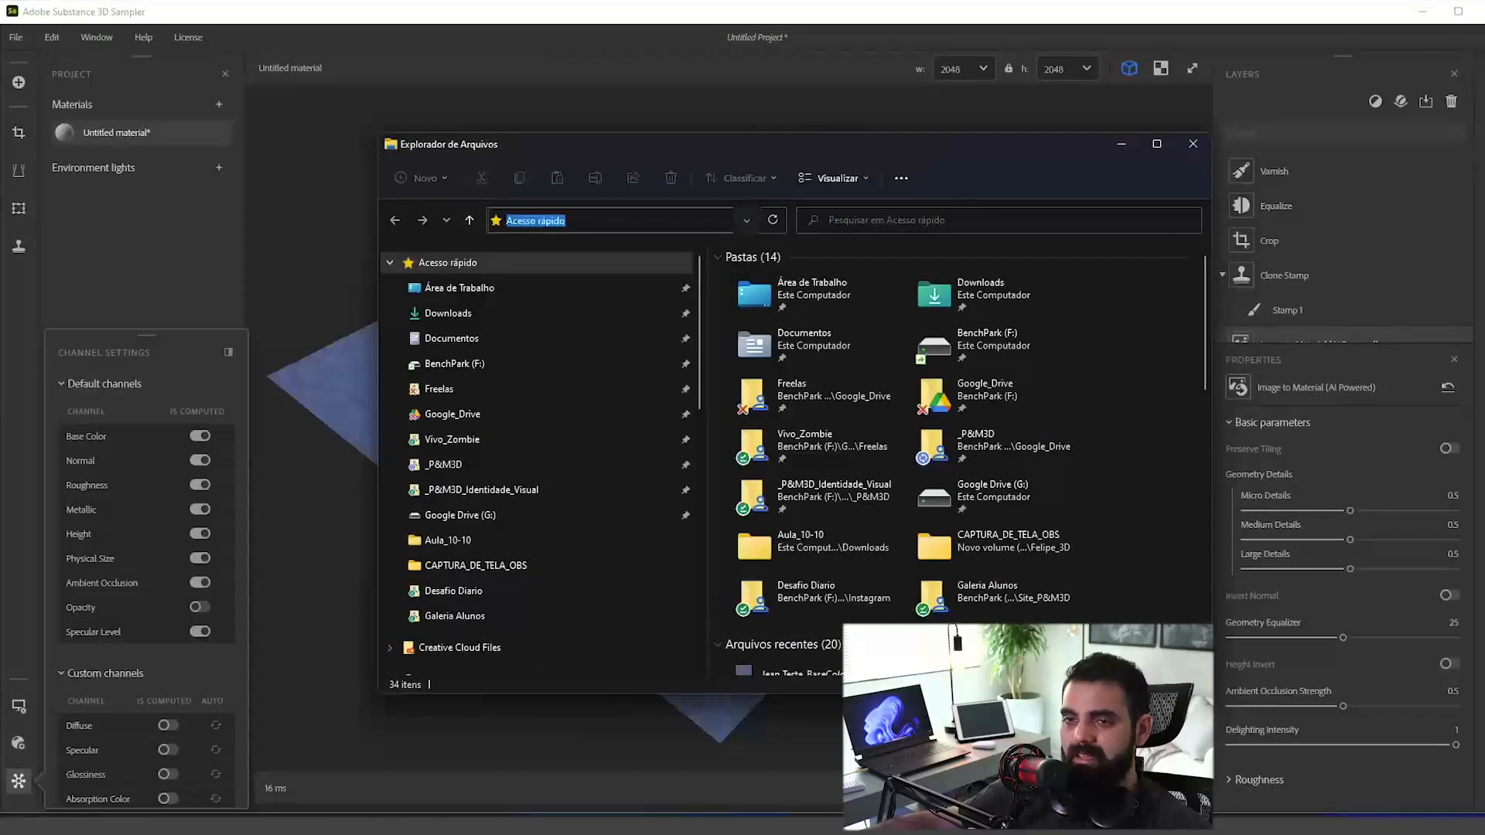
key("ctrl+v")
key("Return")
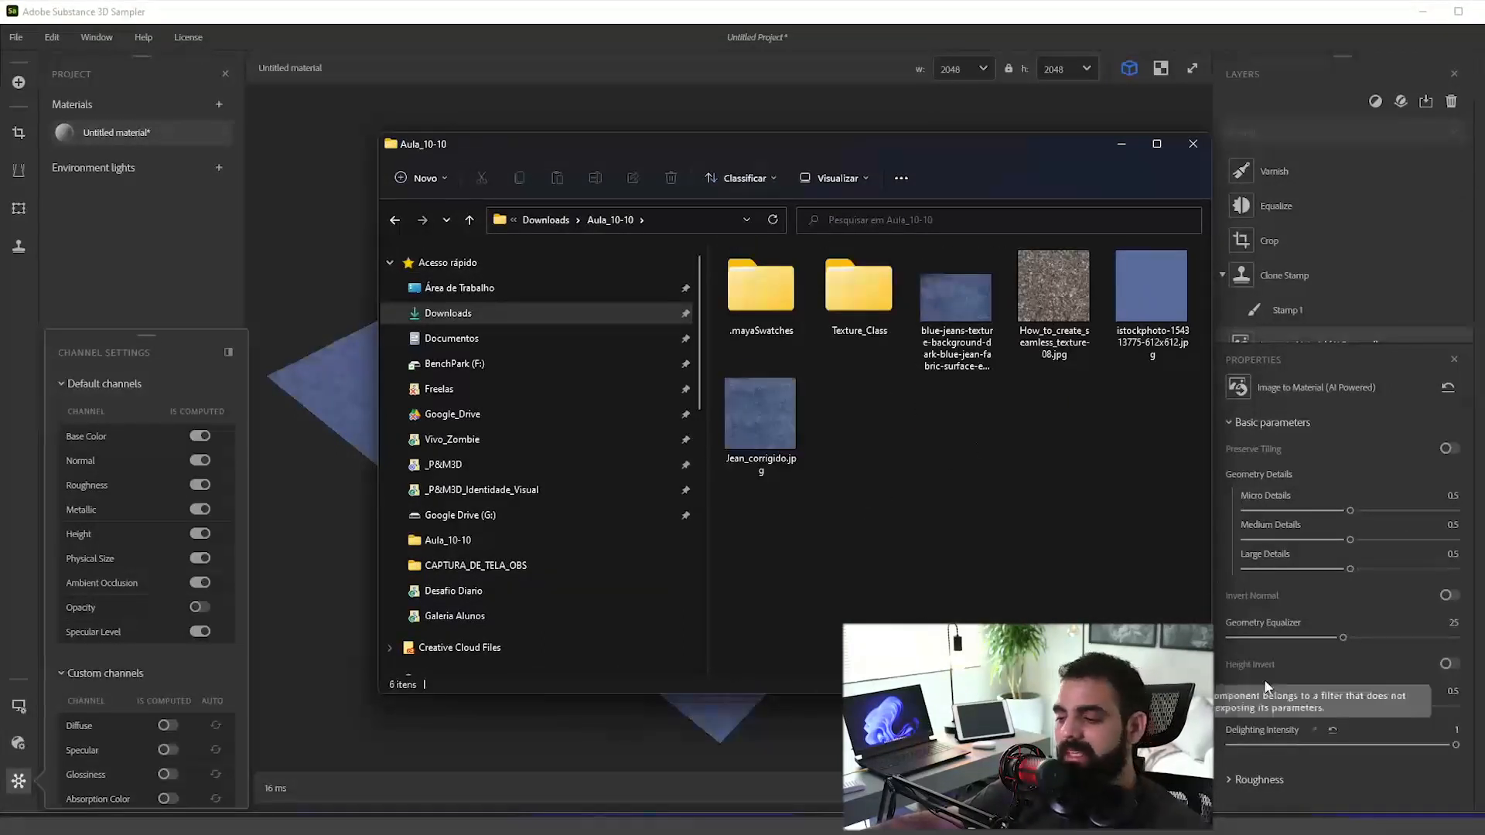
Step: Return to Substance 3D Sampler and start a new project without saving the jeans project
left_click(698, 121)
left_click(17, 37)
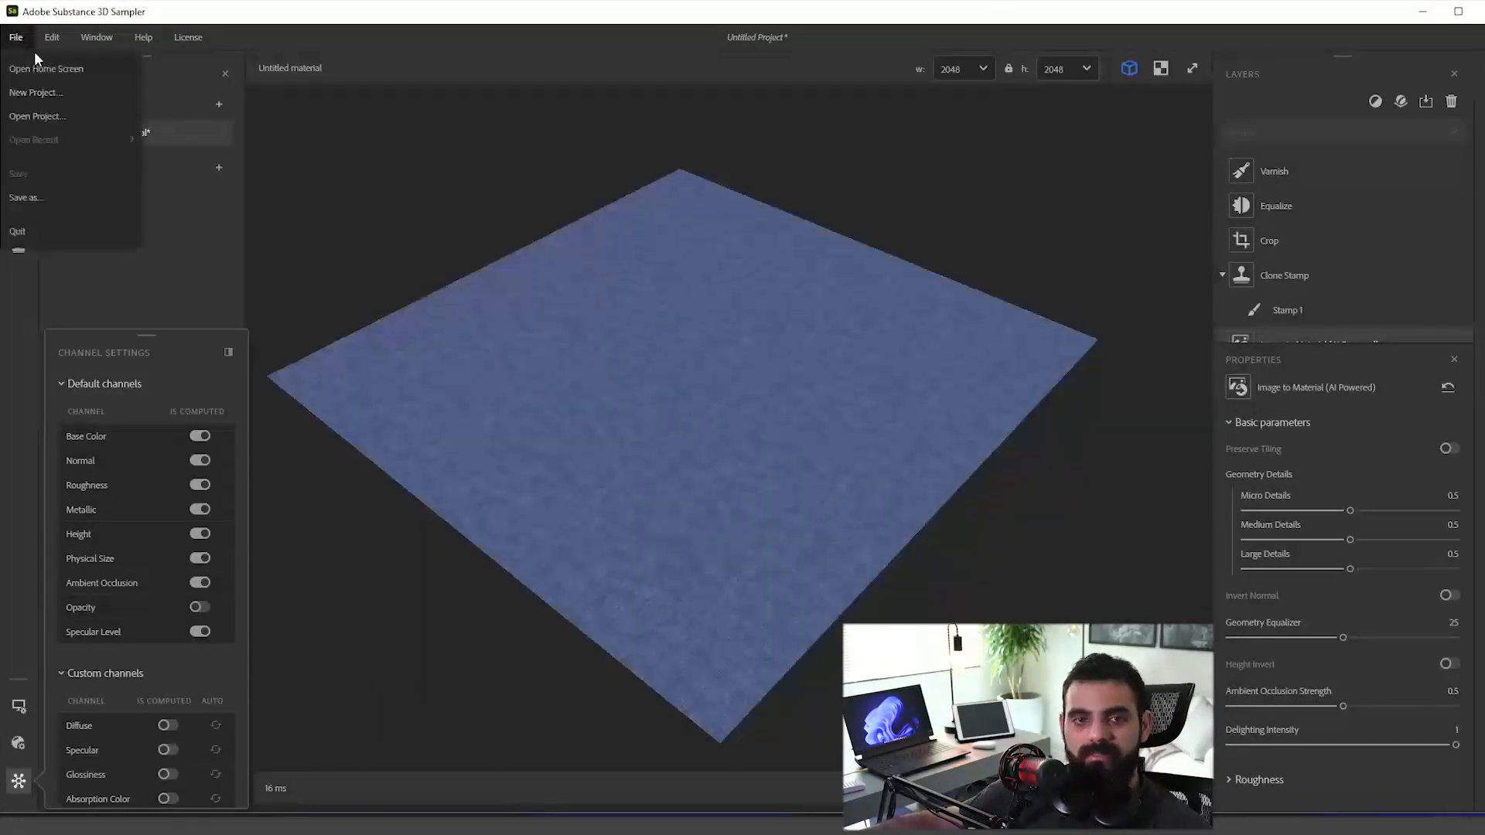
left_click(65, 88)
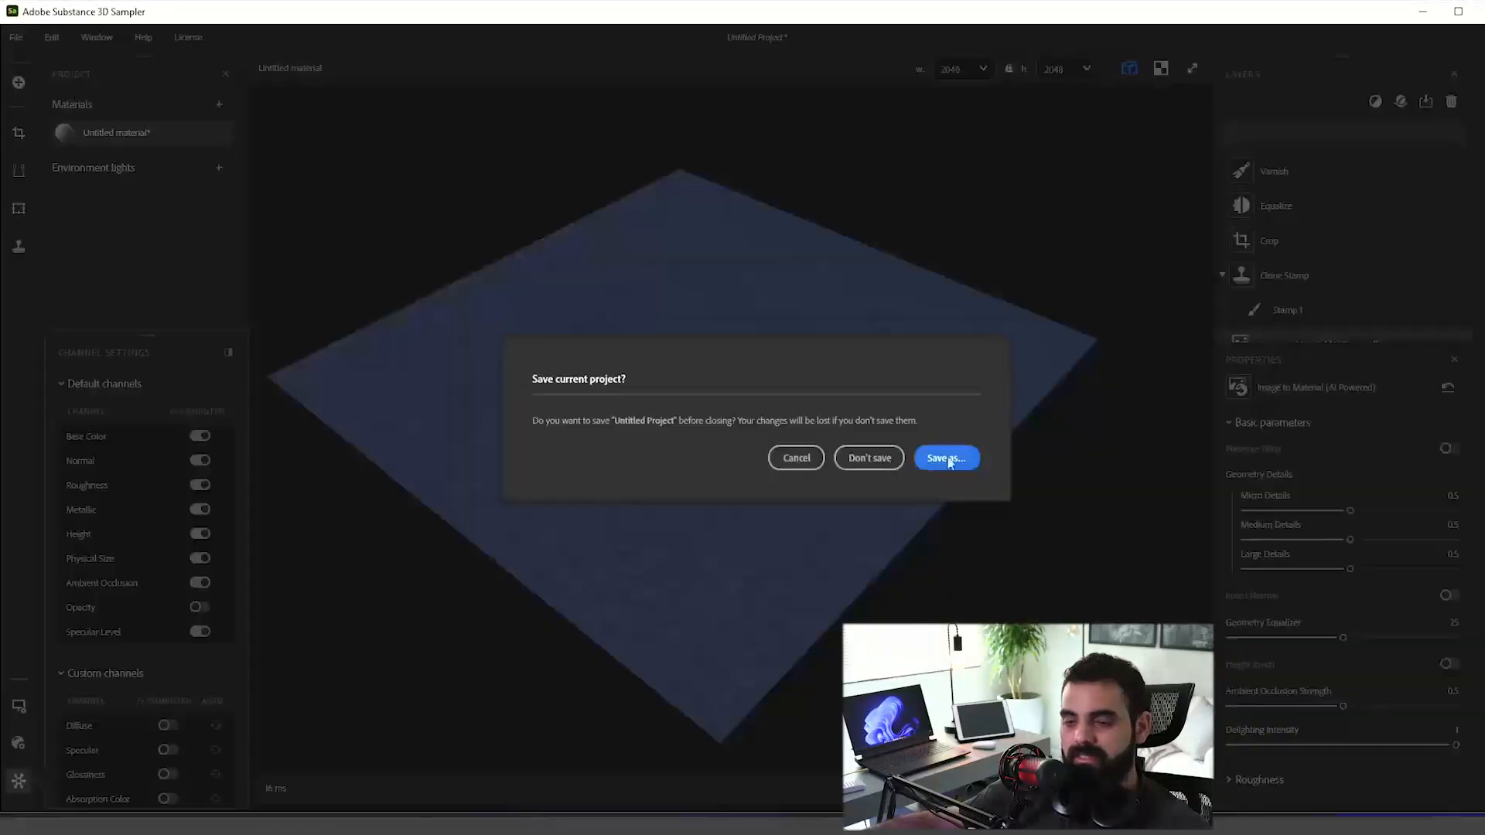
left_click(870, 458)
Step: Import How_to_create_seamless_texture-08.jpg from the Aula_10-10 folder into the new project using Image to Material (AI Powered)
key("alt+Tab")
left_click_drag(1068, 341, 341, 402)
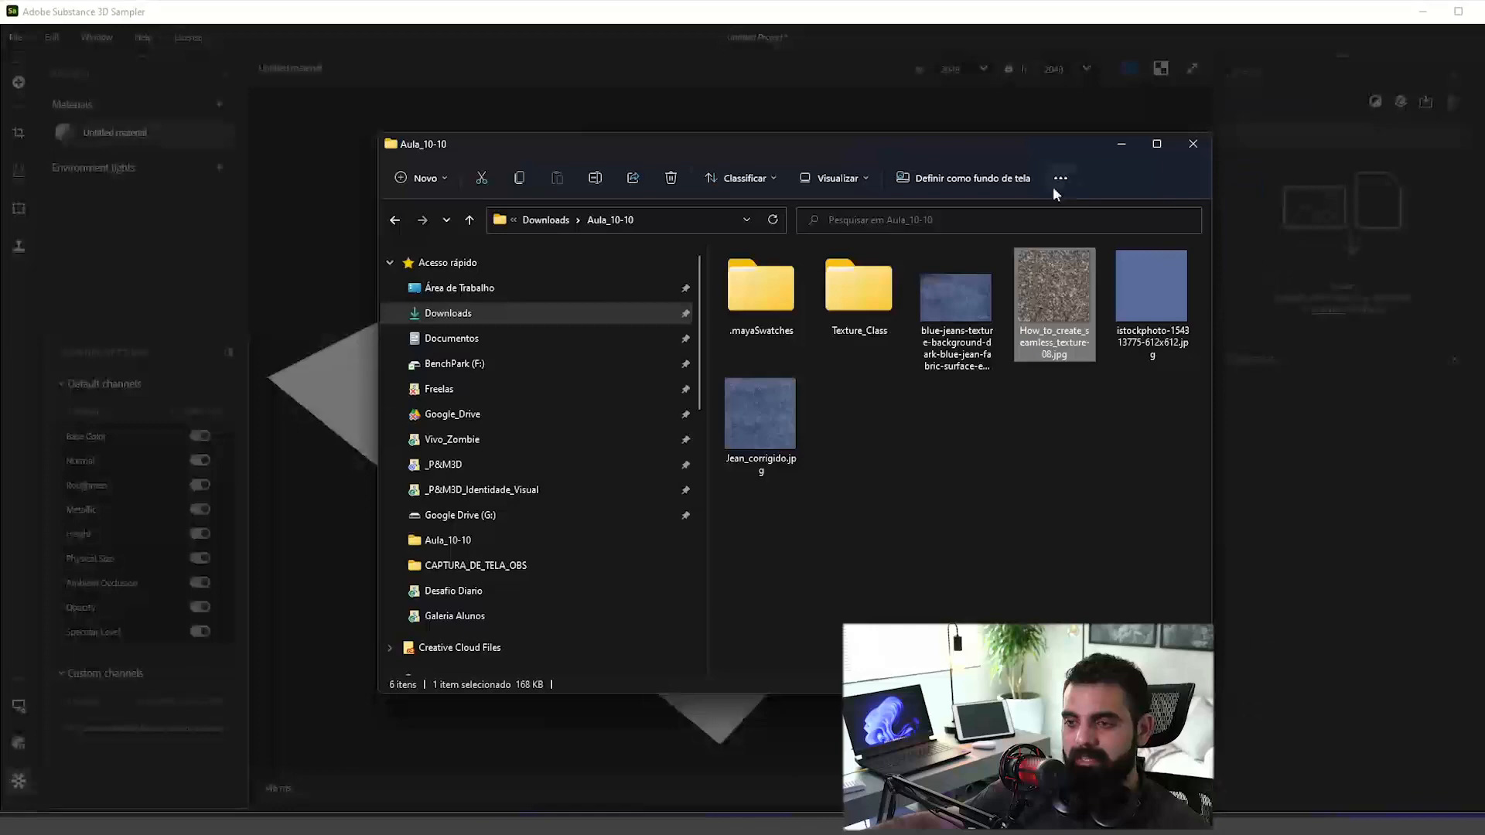
left_click(1123, 143)
left_click(1089, 656)
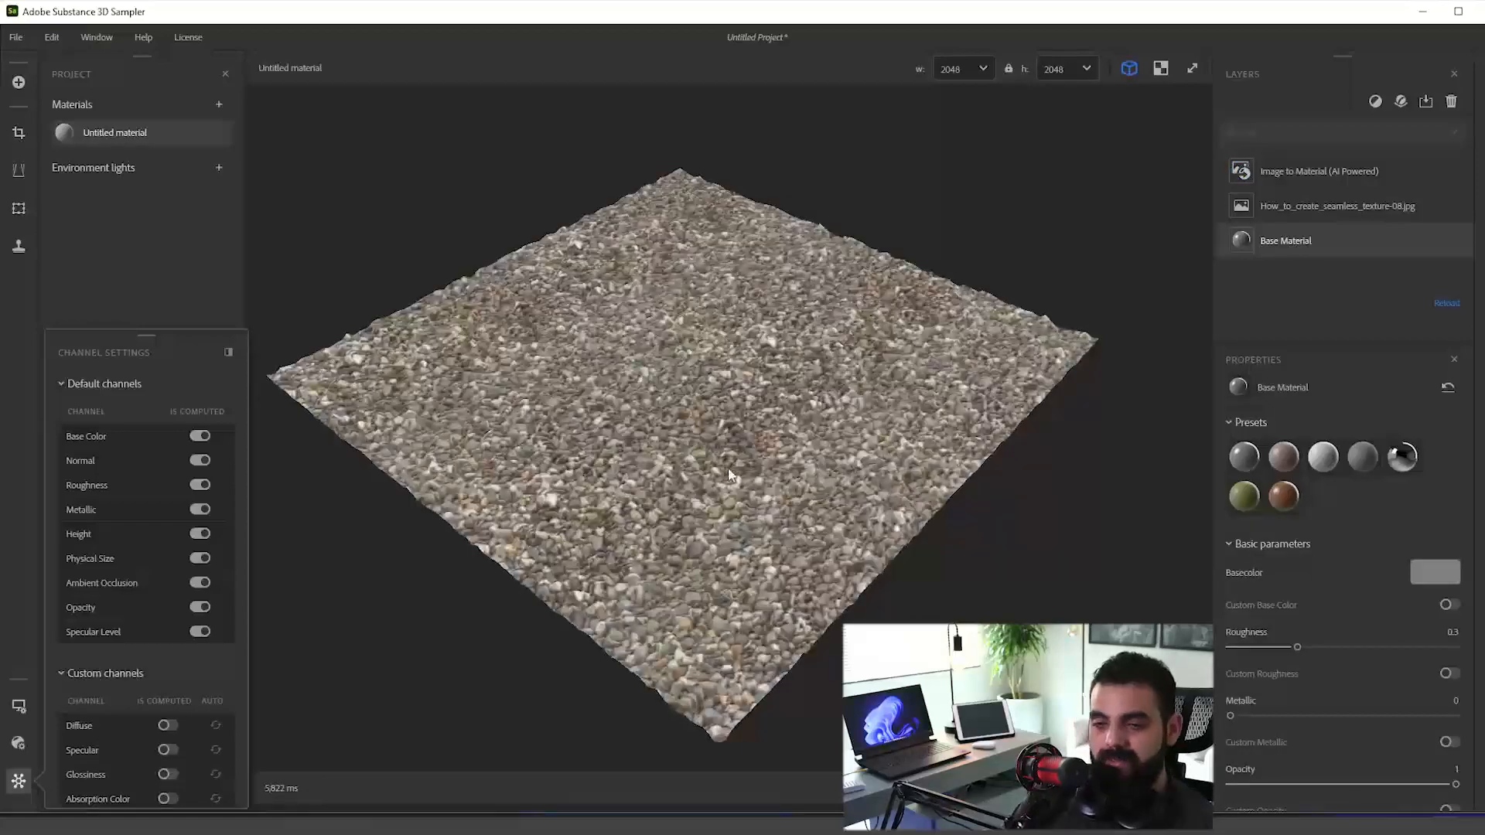
Step: Examine the relief and stone detail of the pebble material from several angles and distances
left_click_drag(837, 479, 735, 457)
scroll(919, 501, "up", 5)
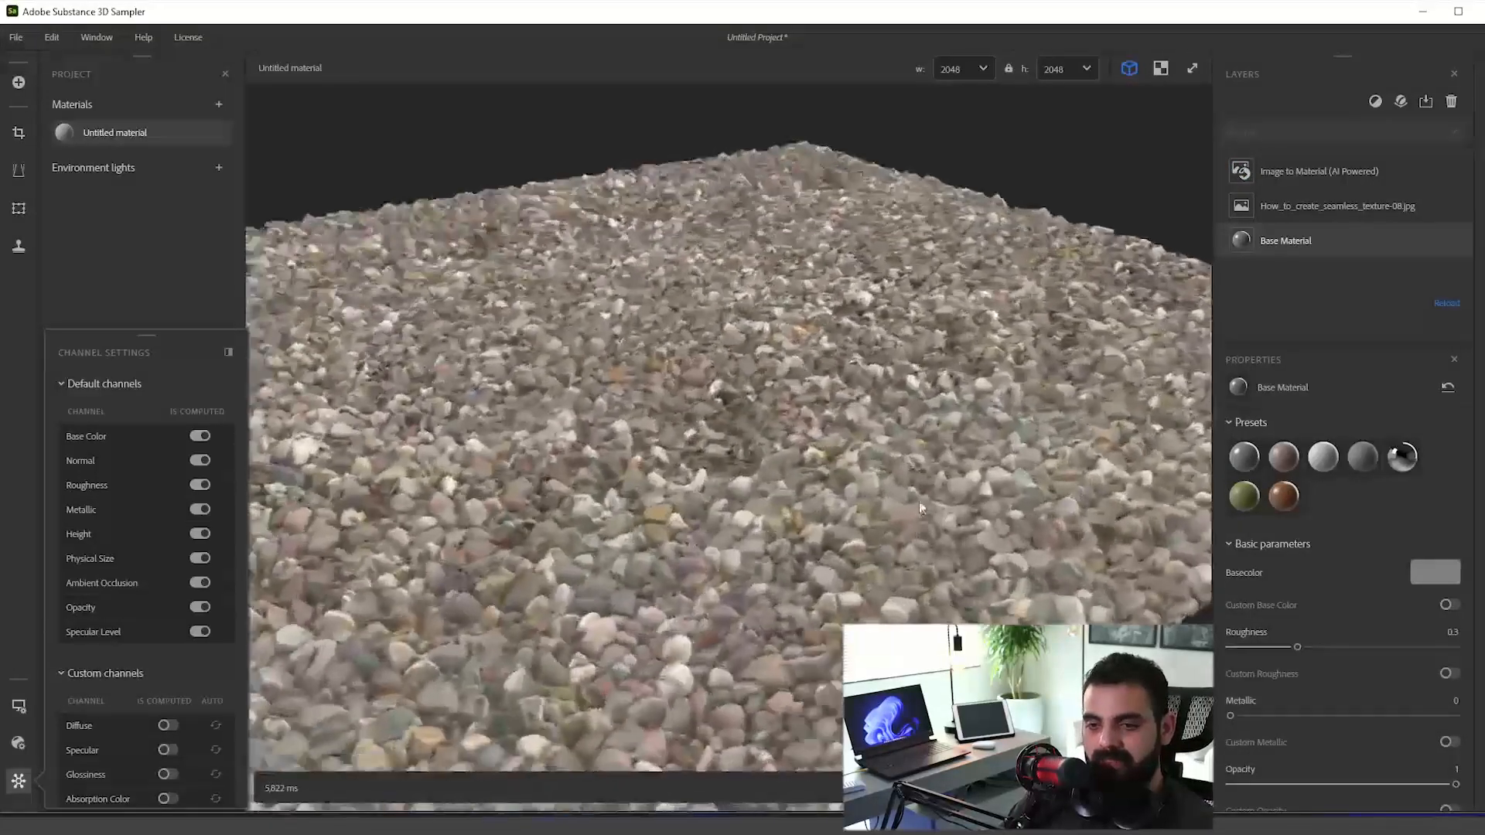
left_click_drag(920, 508, 798, 419)
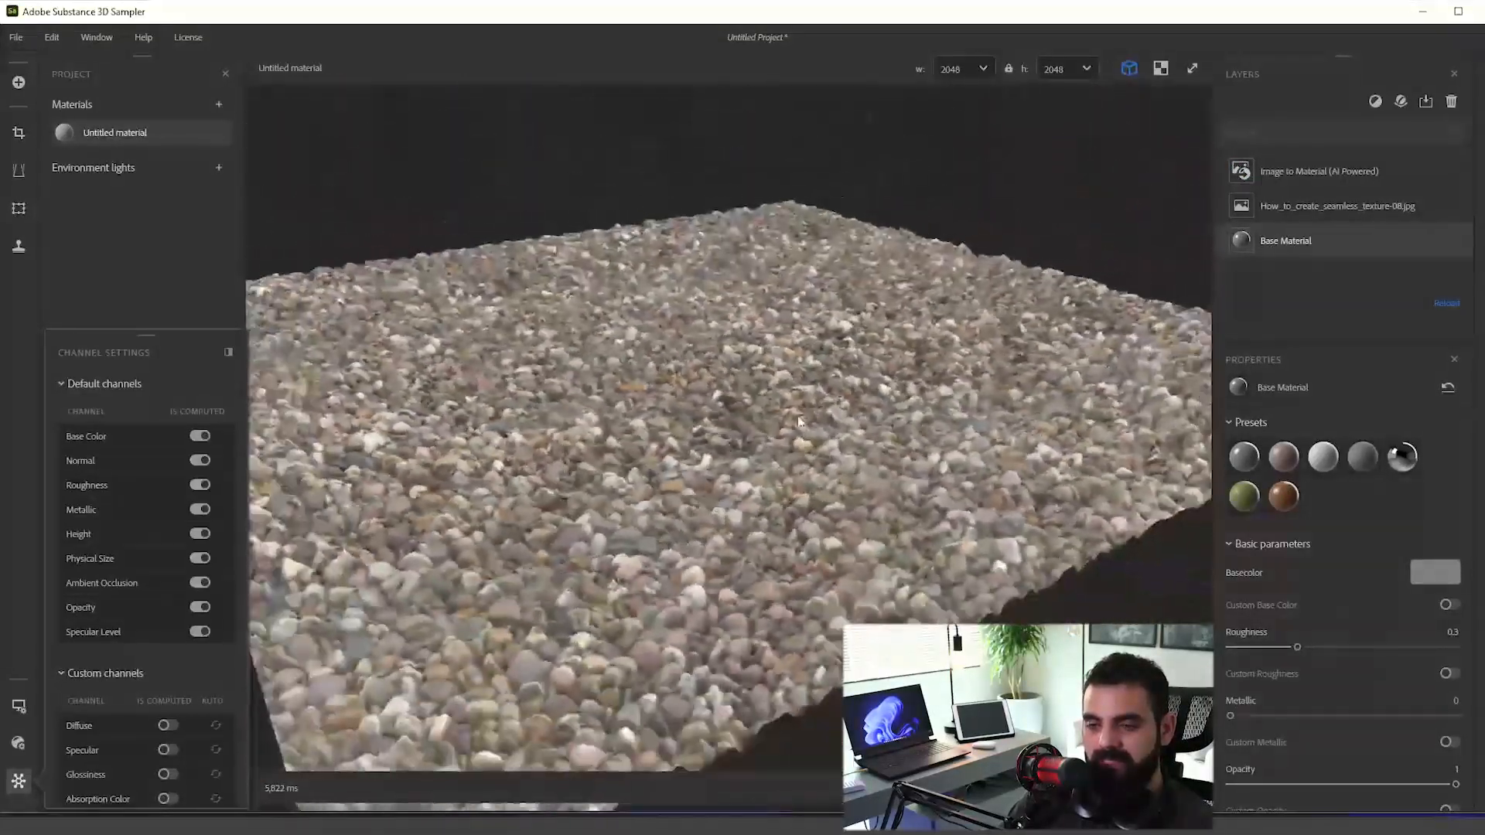
scroll(801, 427, "down", 3)
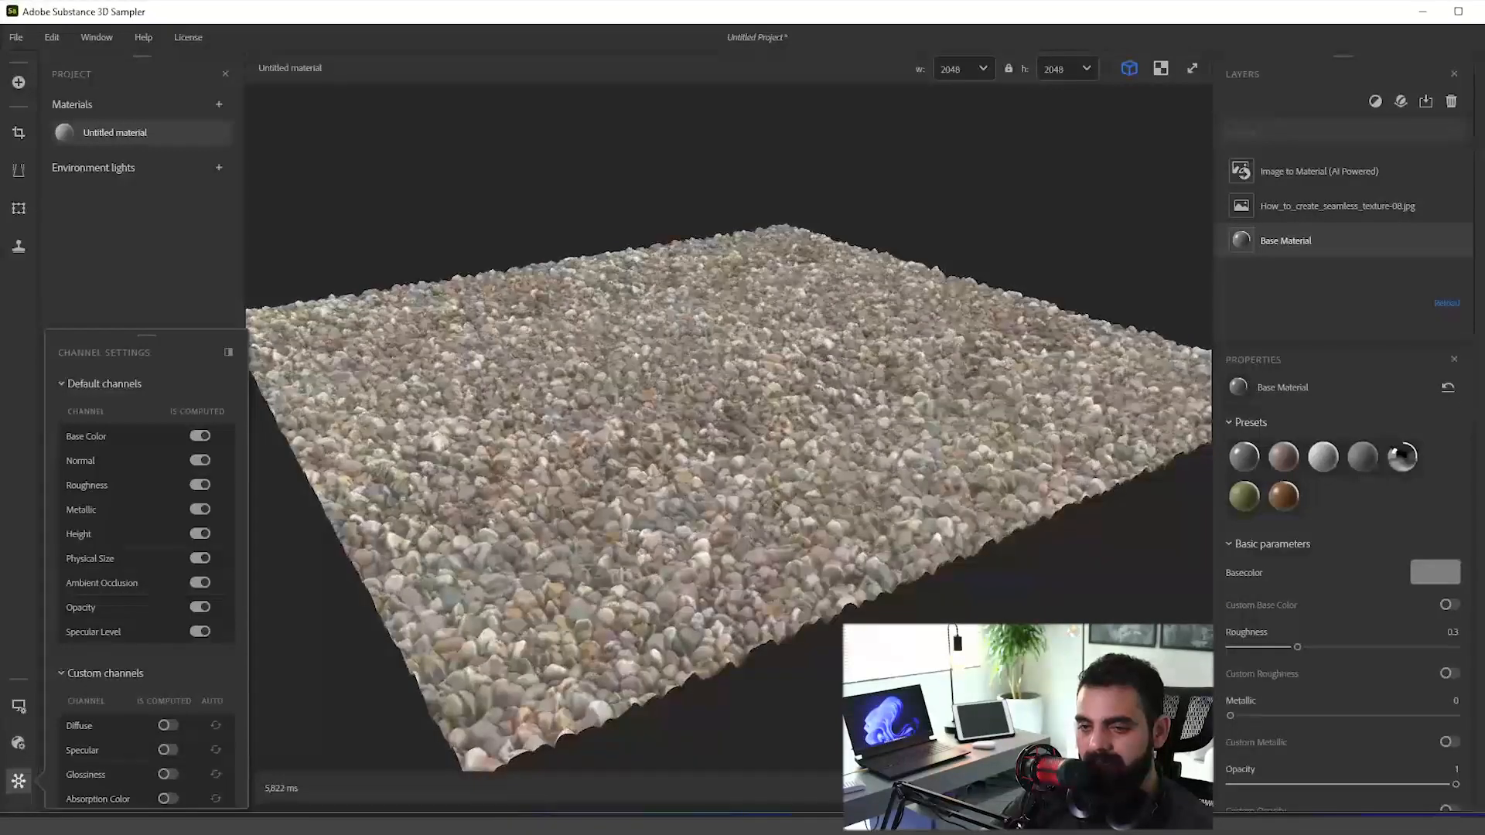
scroll(781, 606, "up", 4)
left_click_drag(935, 664, 869, 458)
scroll(820, 584, "down", 3)
scroll(928, 496, "up", 5)
left_click_drag(984, 541, 959, 568)
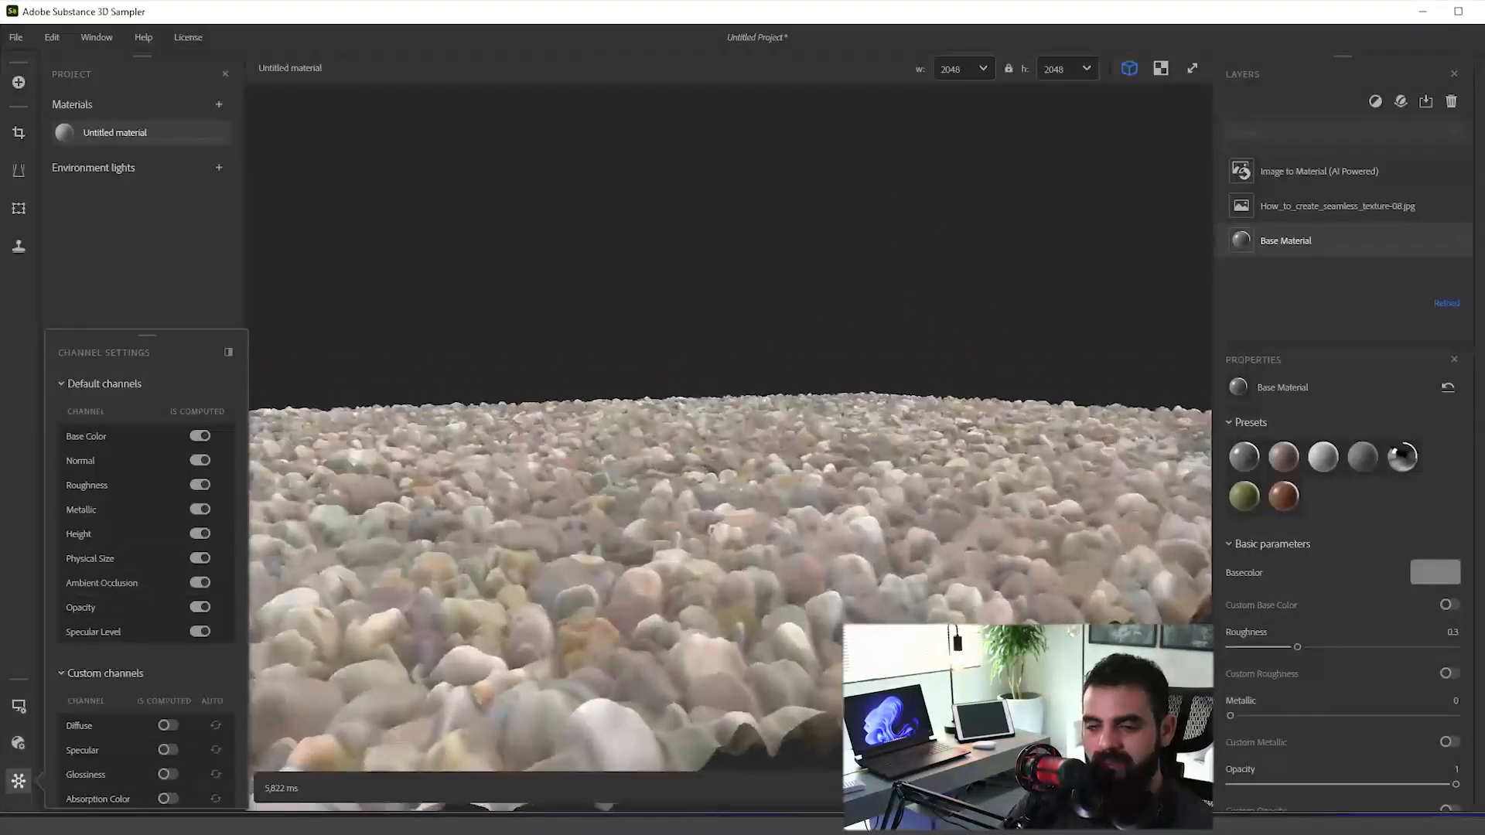
scroll(759, 528, "down", 5)
mouse_move(760, 528)
left_mouse_down()
mouse_move(708, 635)
mouse_move(805, 595)
mouse_move(816, 569)
mouse_move(650, 568)
mouse_move(720, 569)
mouse_move(665, 569)
mouse_move(693, 423)
mouse_move(981, 596)
mouse_move(763, 531)
left_mouse_up()
scroll(816, 568, "up", 4)
scroll(693, 423, "up", 4)
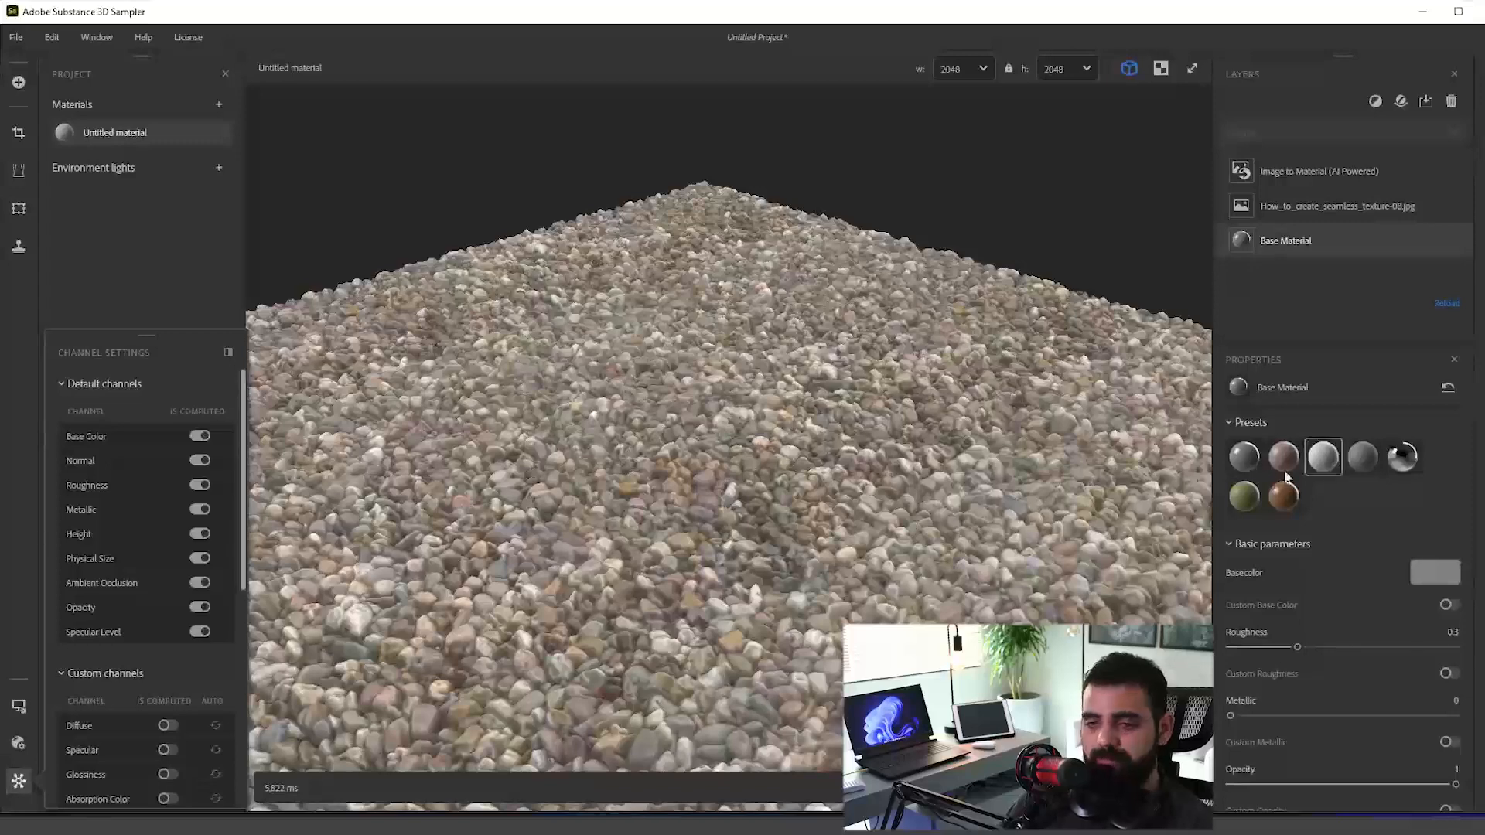
scroll(800, 504, "down", 3)
left_click_drag(945, 562, 944, 547)
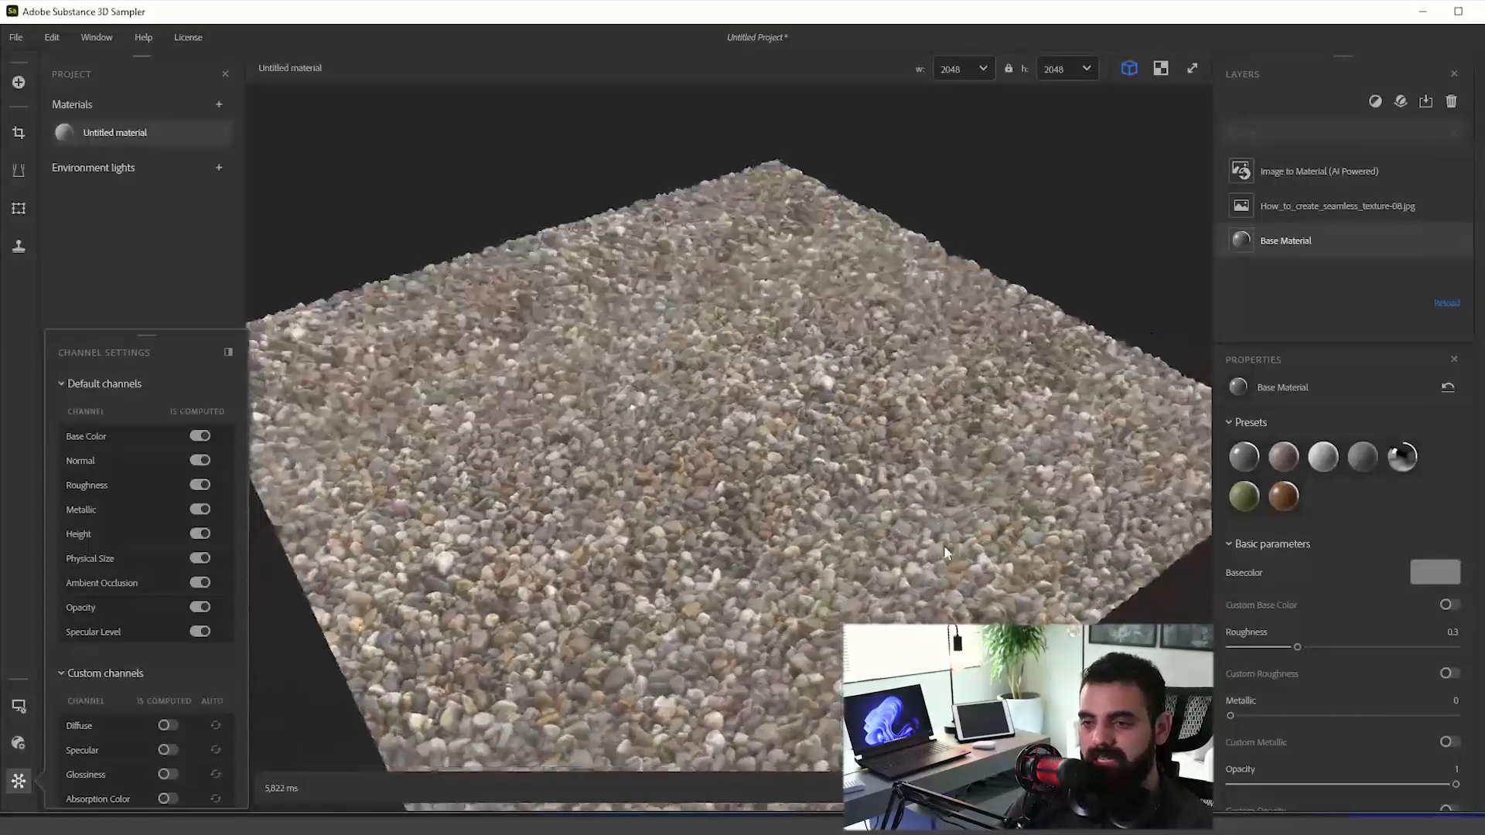
Step: Add an Equalize filter above the Image to Material (AI Powered) layer
left_click(1320, 170)
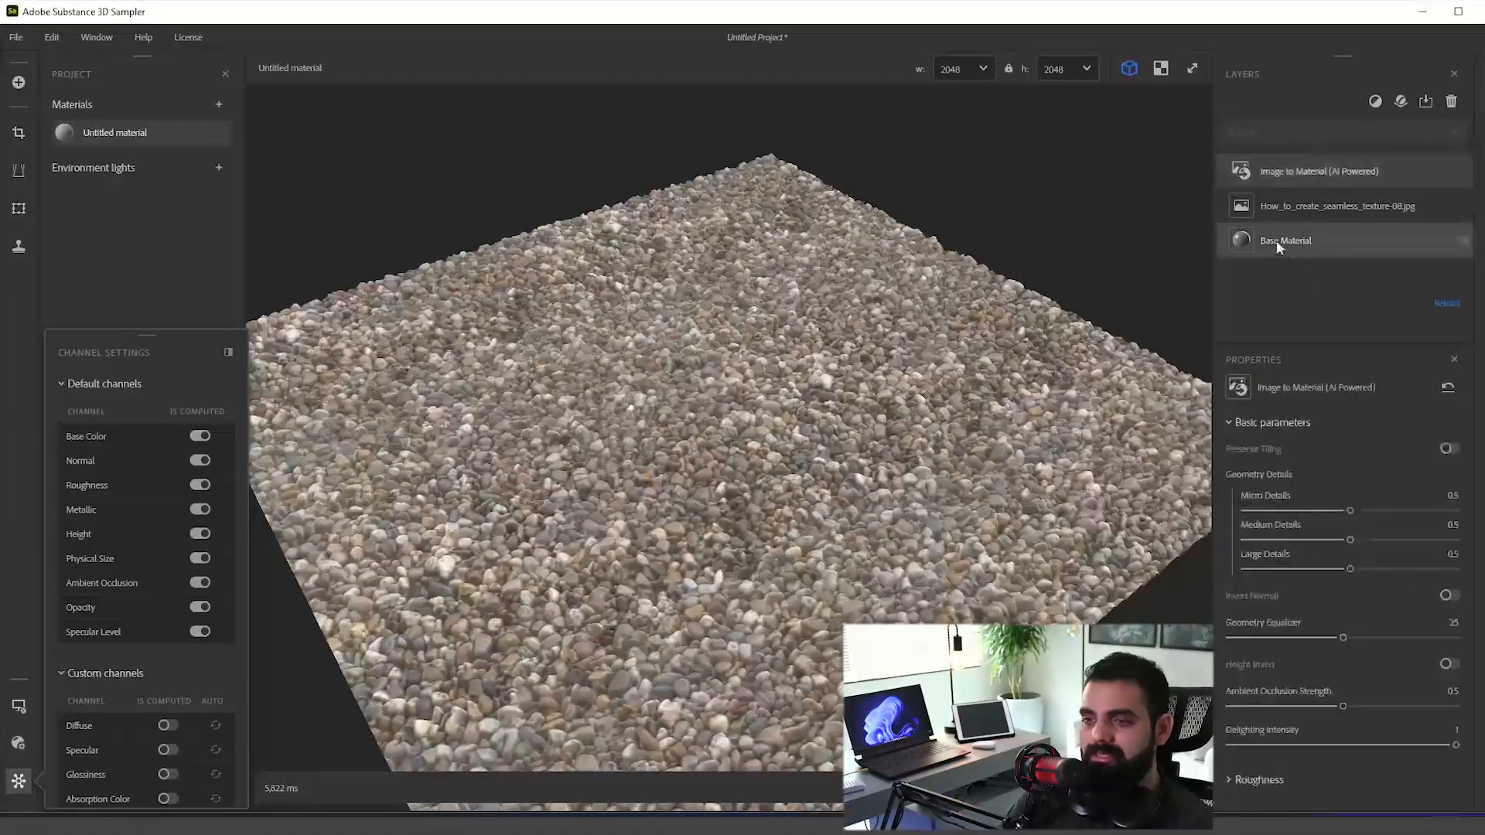
left_click(1376, 103)
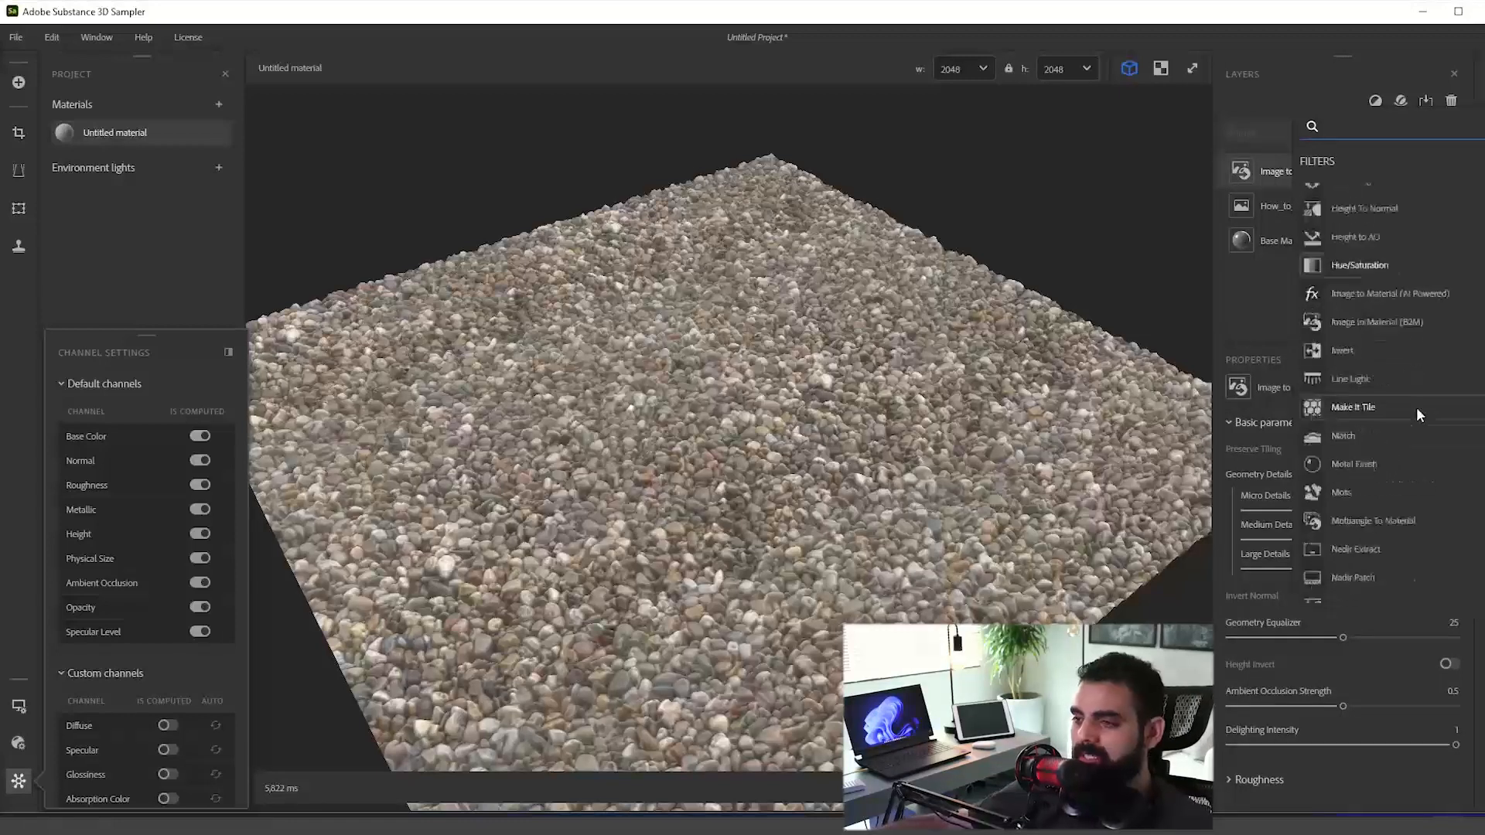
scroll(1417, 407, "up", 5)
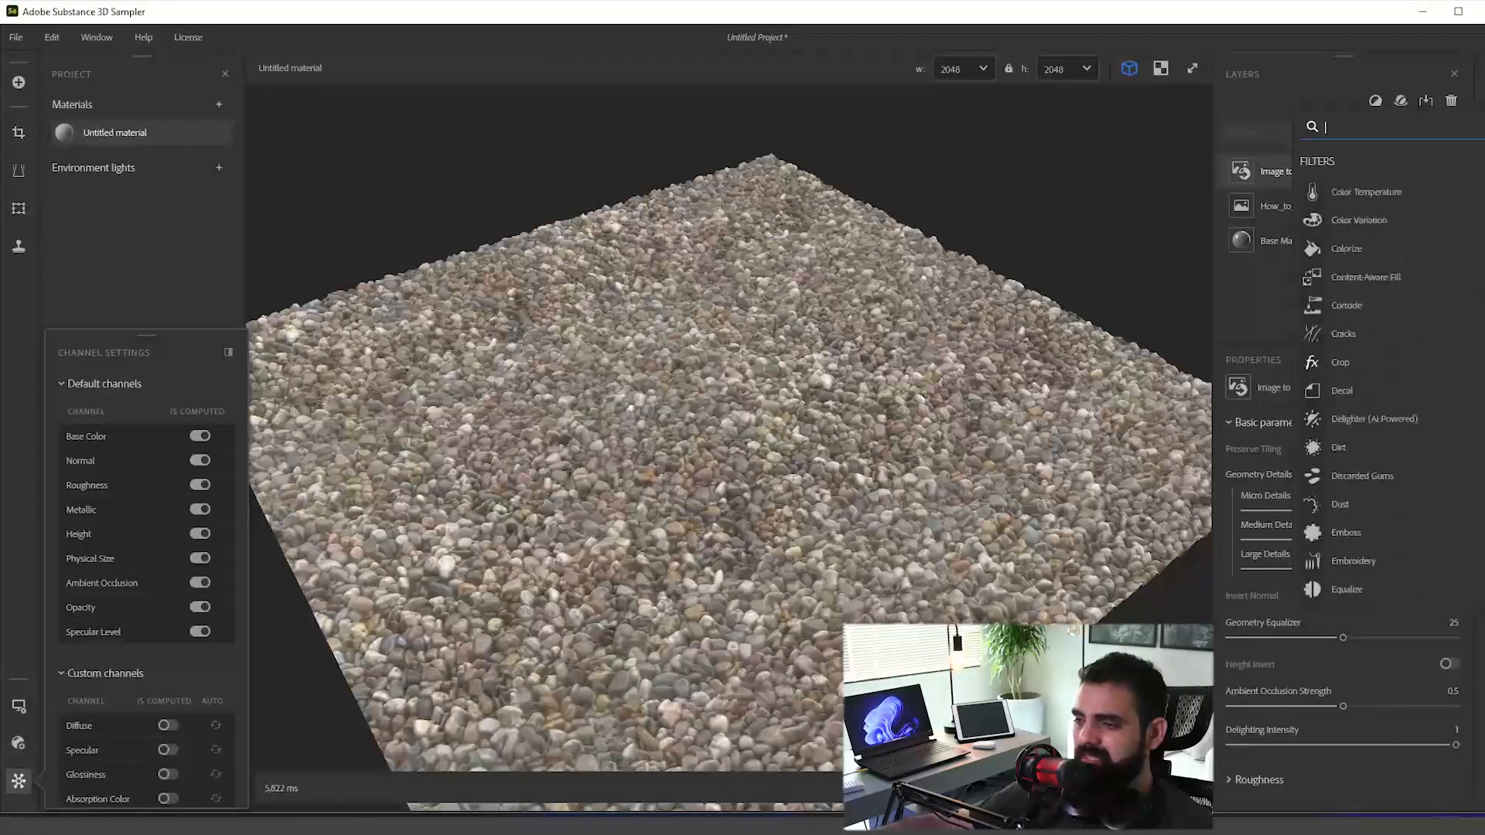
scroll(1420, 410, "down", 3)
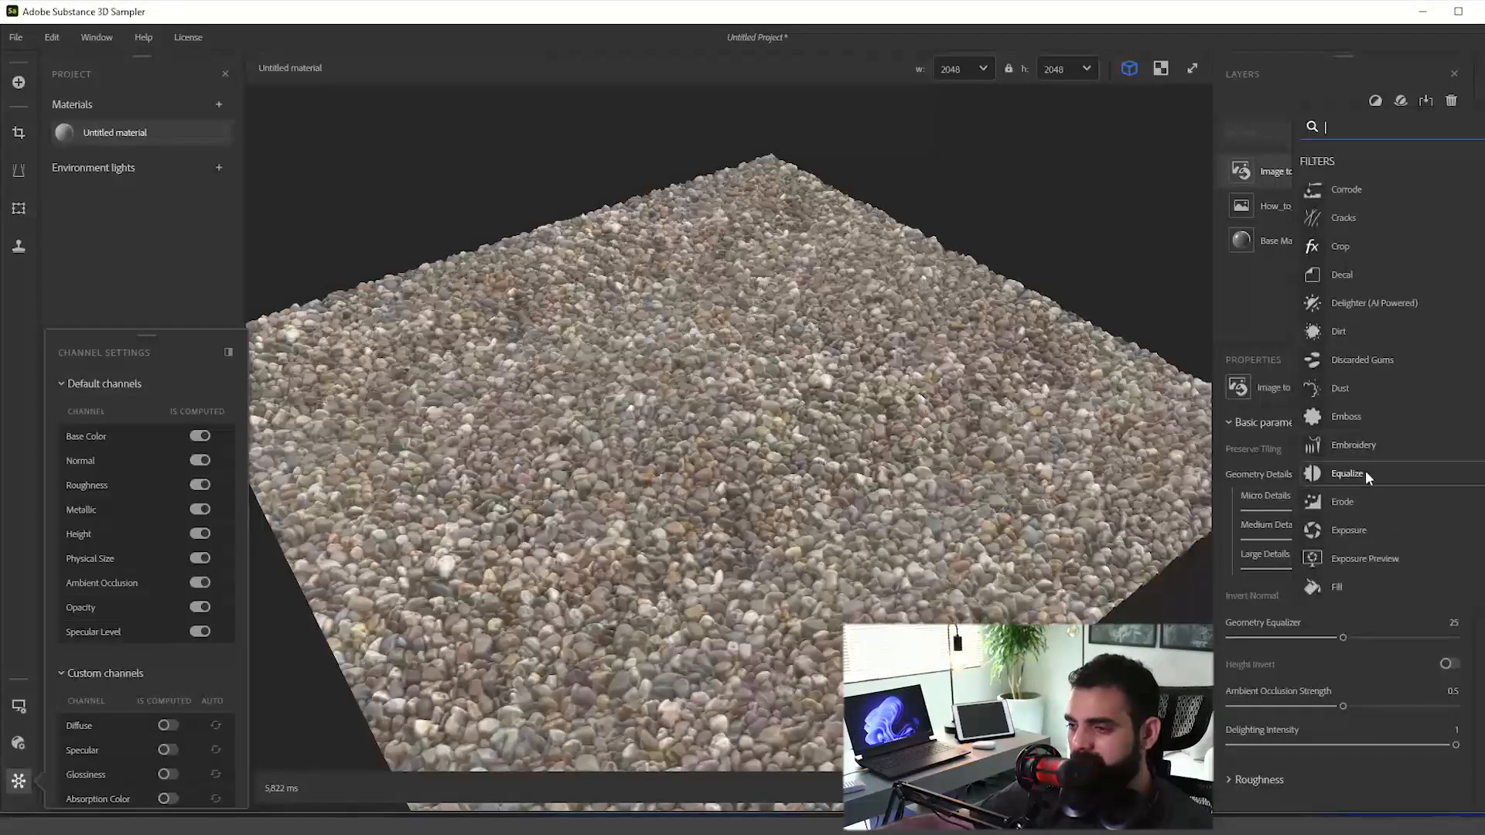
left_click(1366, 471)
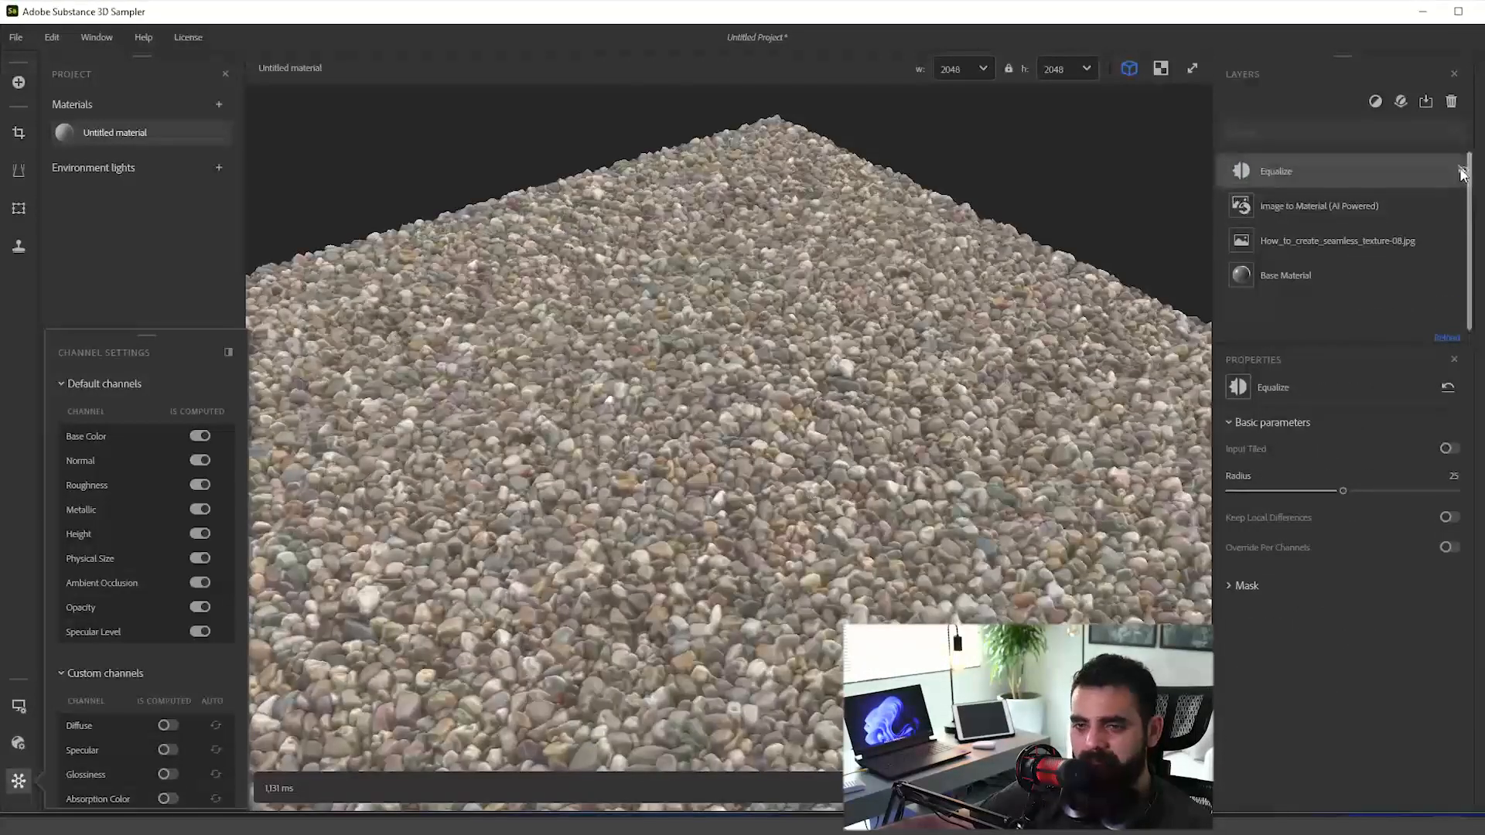
Step: Hide and show the Equalize layer to compare its effect, and inspect the pebble surface up close
left_click(1465, 170)
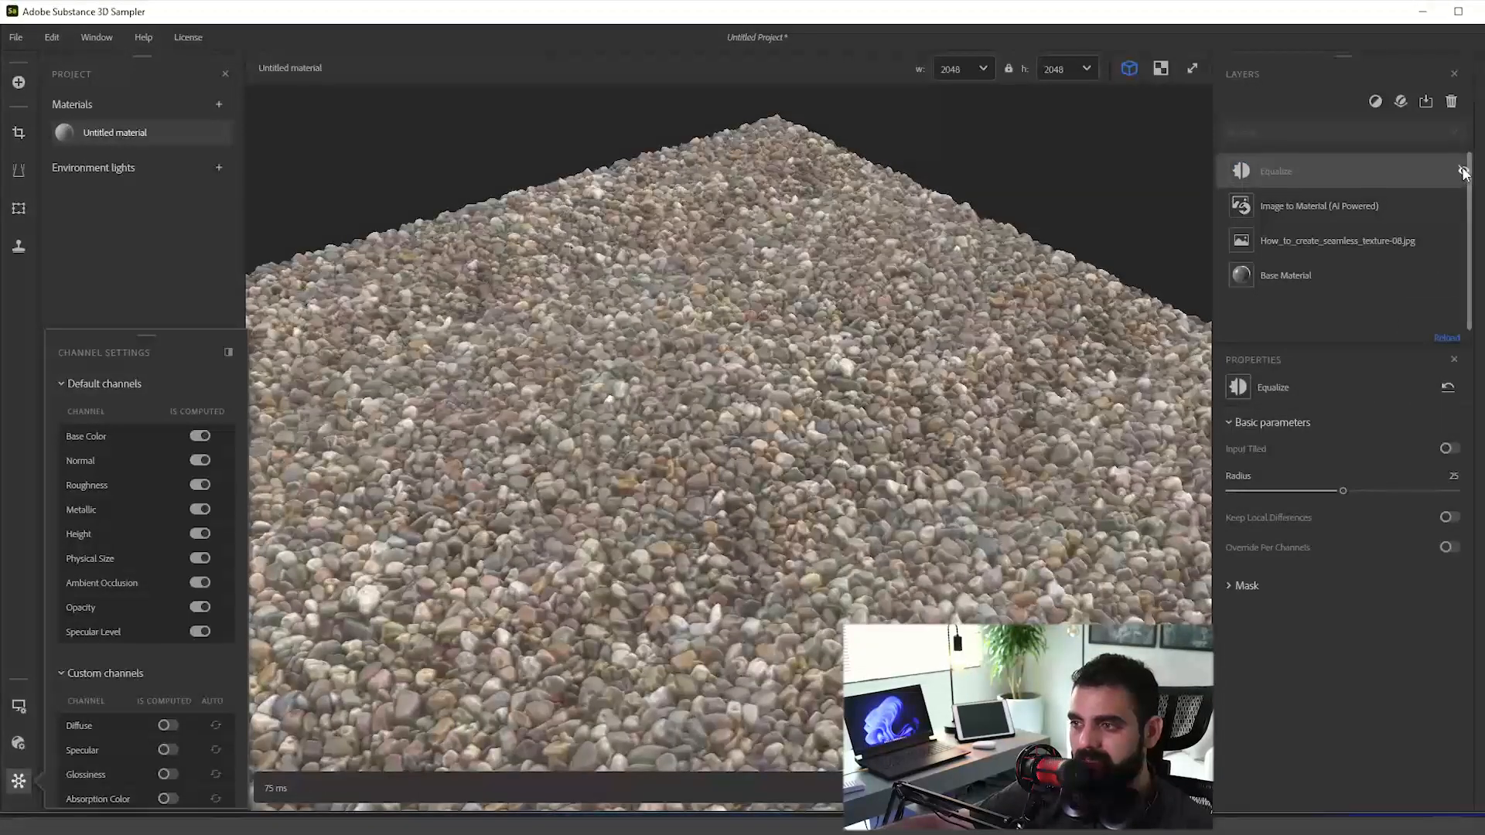
left_click(1463, 172)
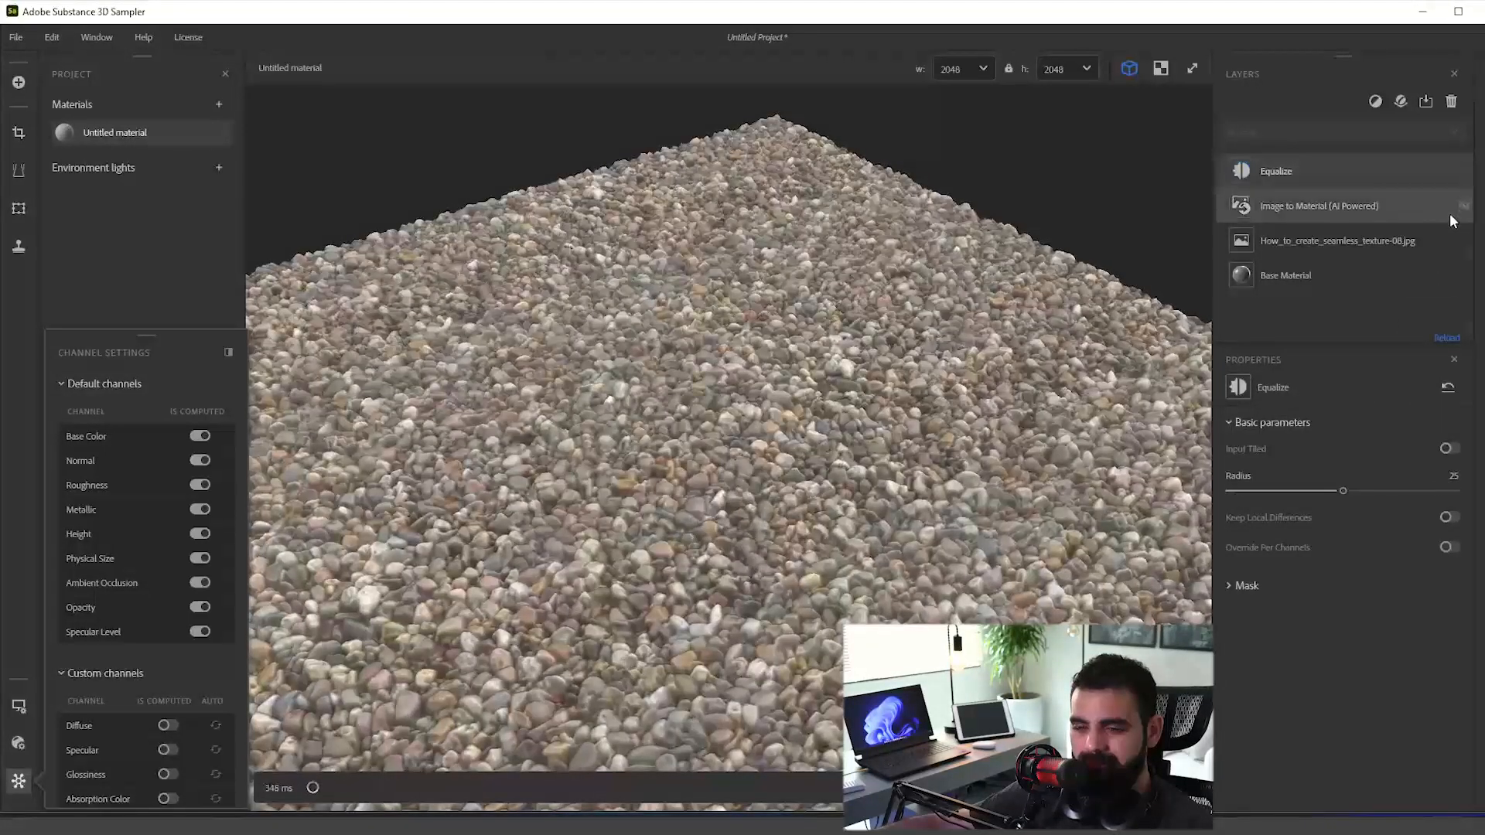
left_click_drag(912, 332, 809, 371)
scroll(353, 385, "up", 5)
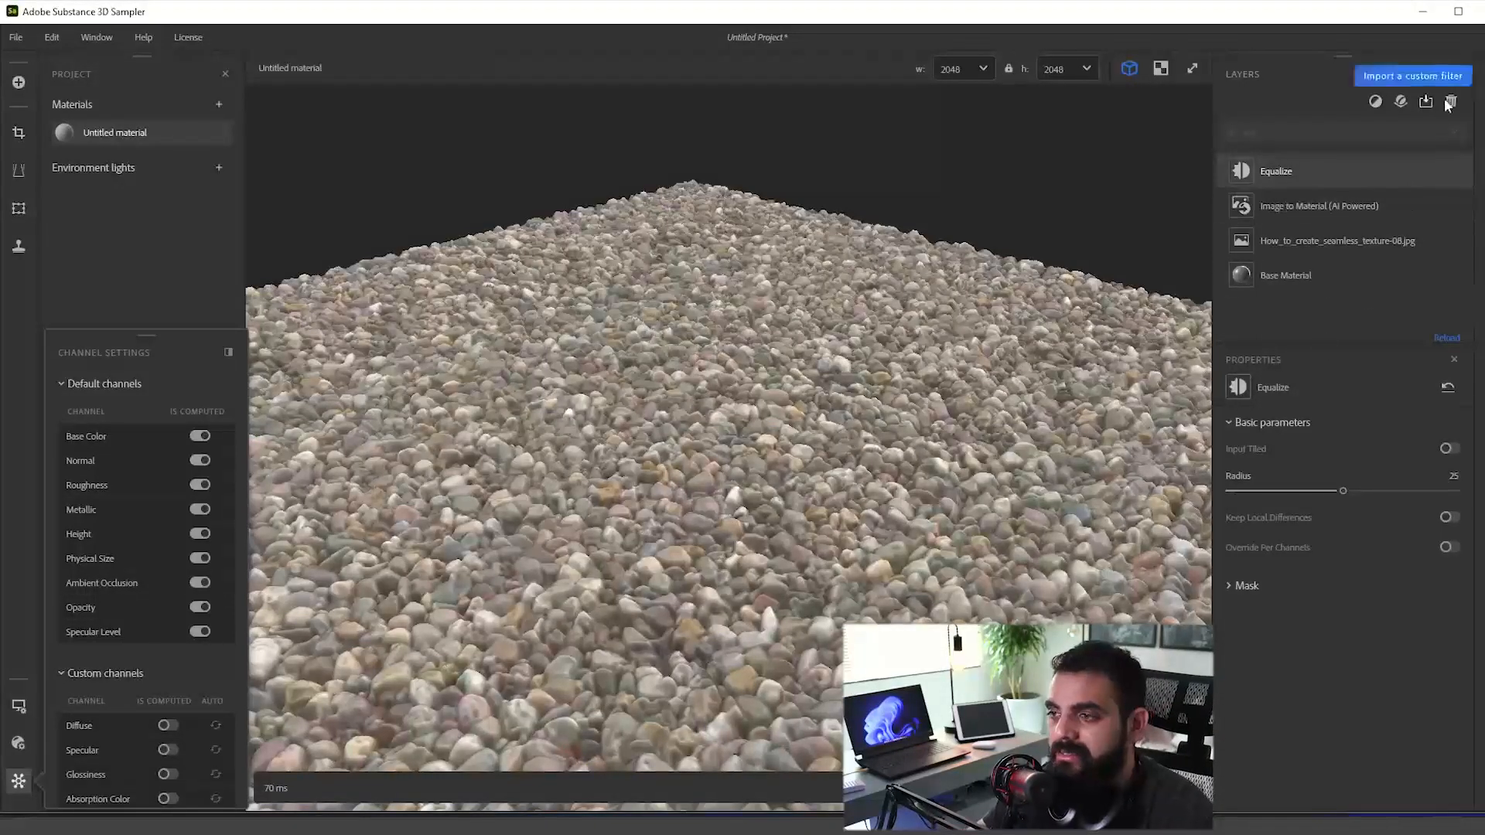
Step: Add a Water filter on top of the Equalize layer
left_click(1375, 102)
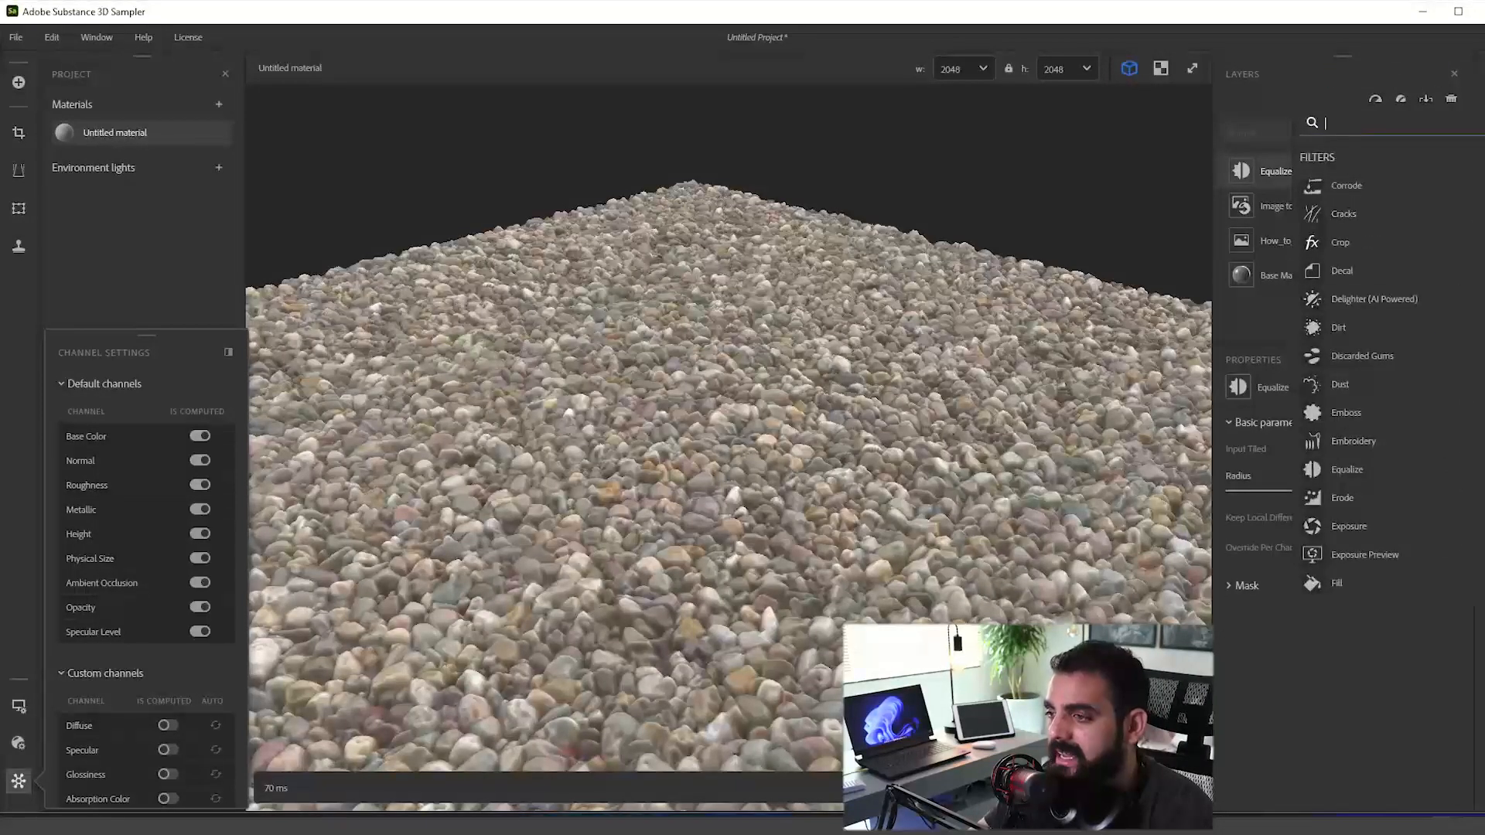
scroll(1377, 387, "down", 8)
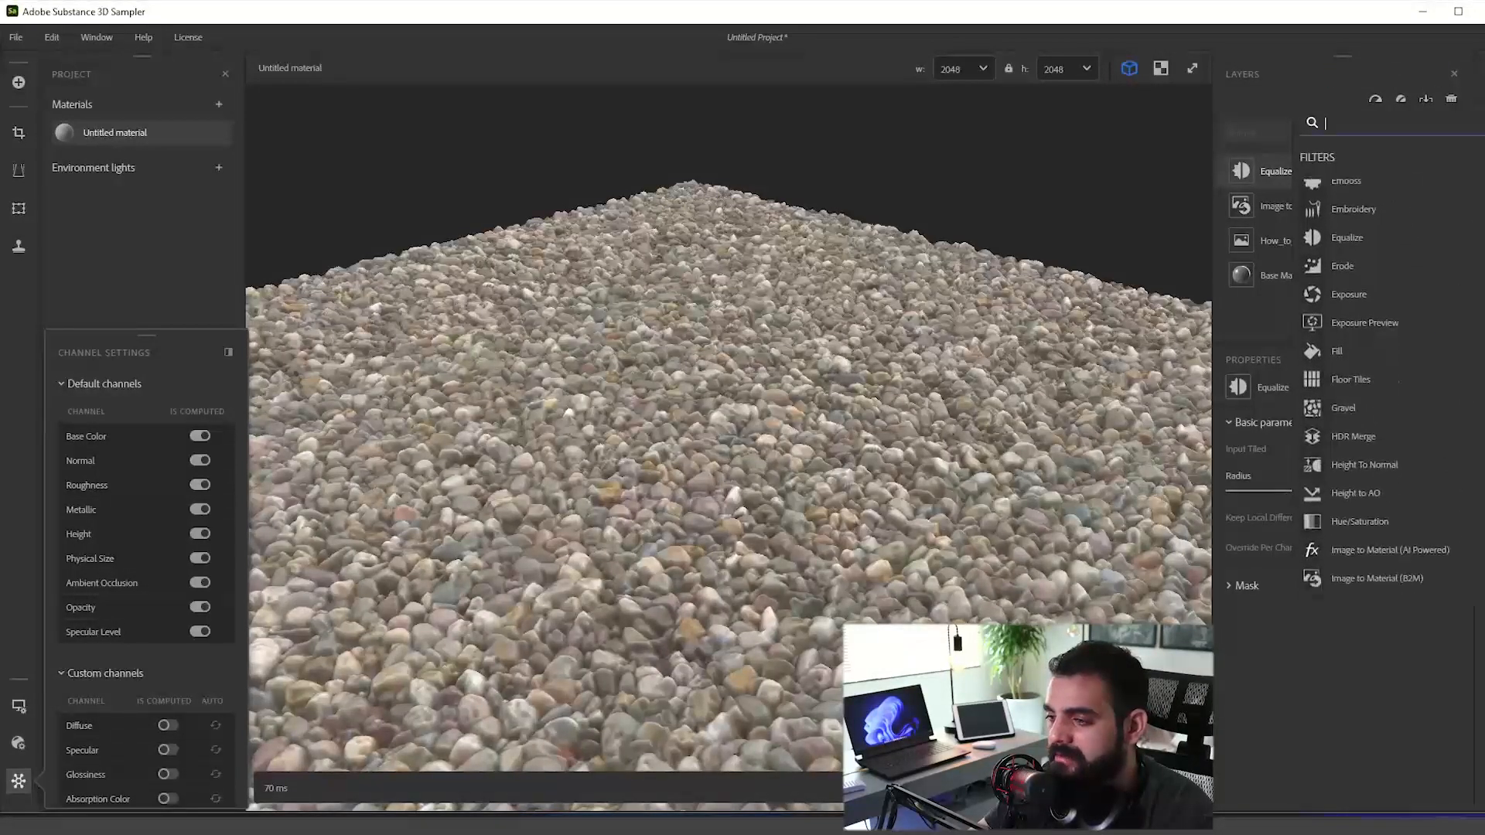
scroll(1443, 338, "down", 2)
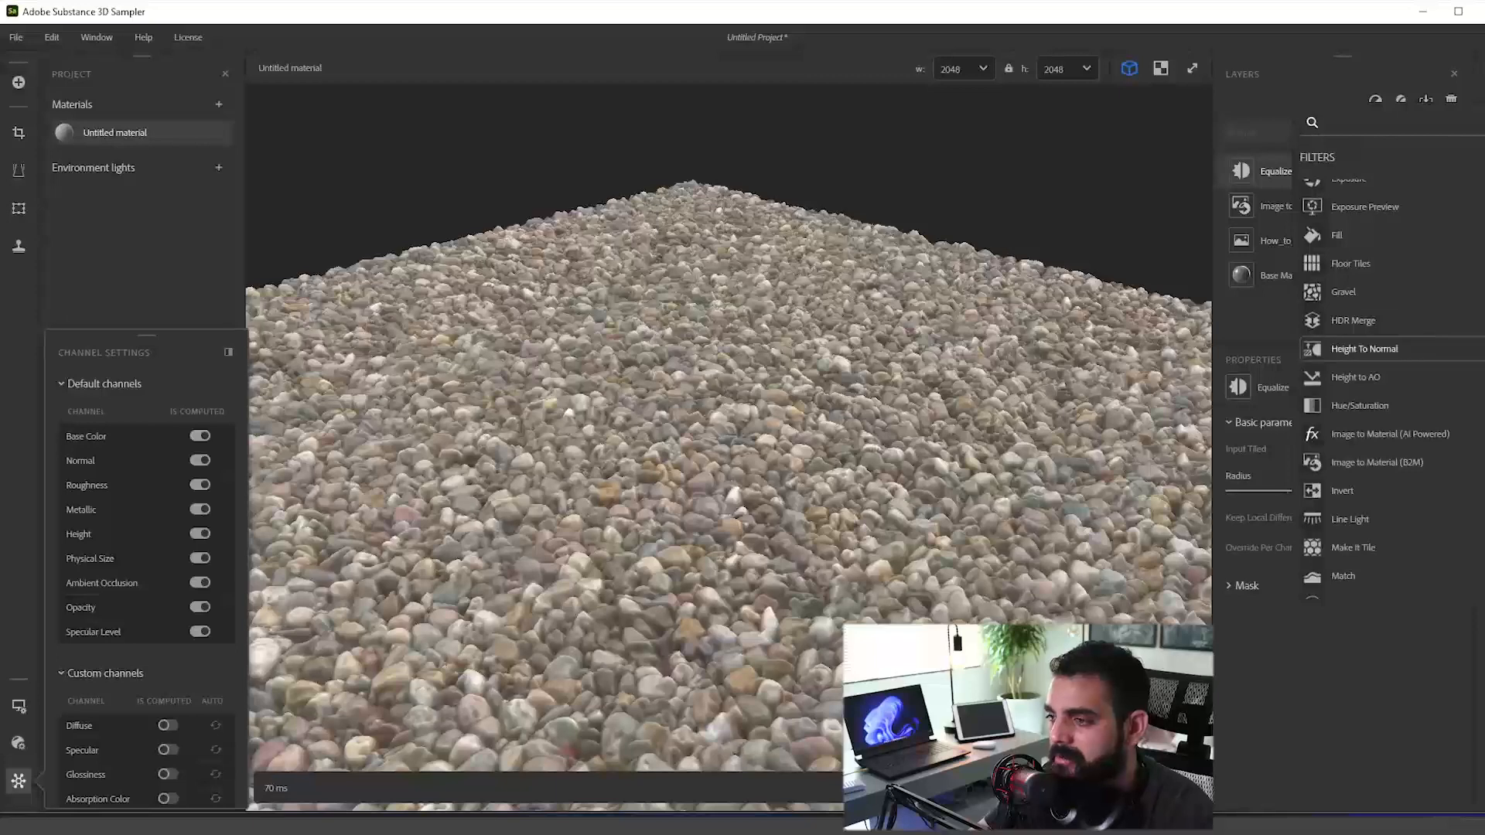
scroll(1392, 386, "down", 12)
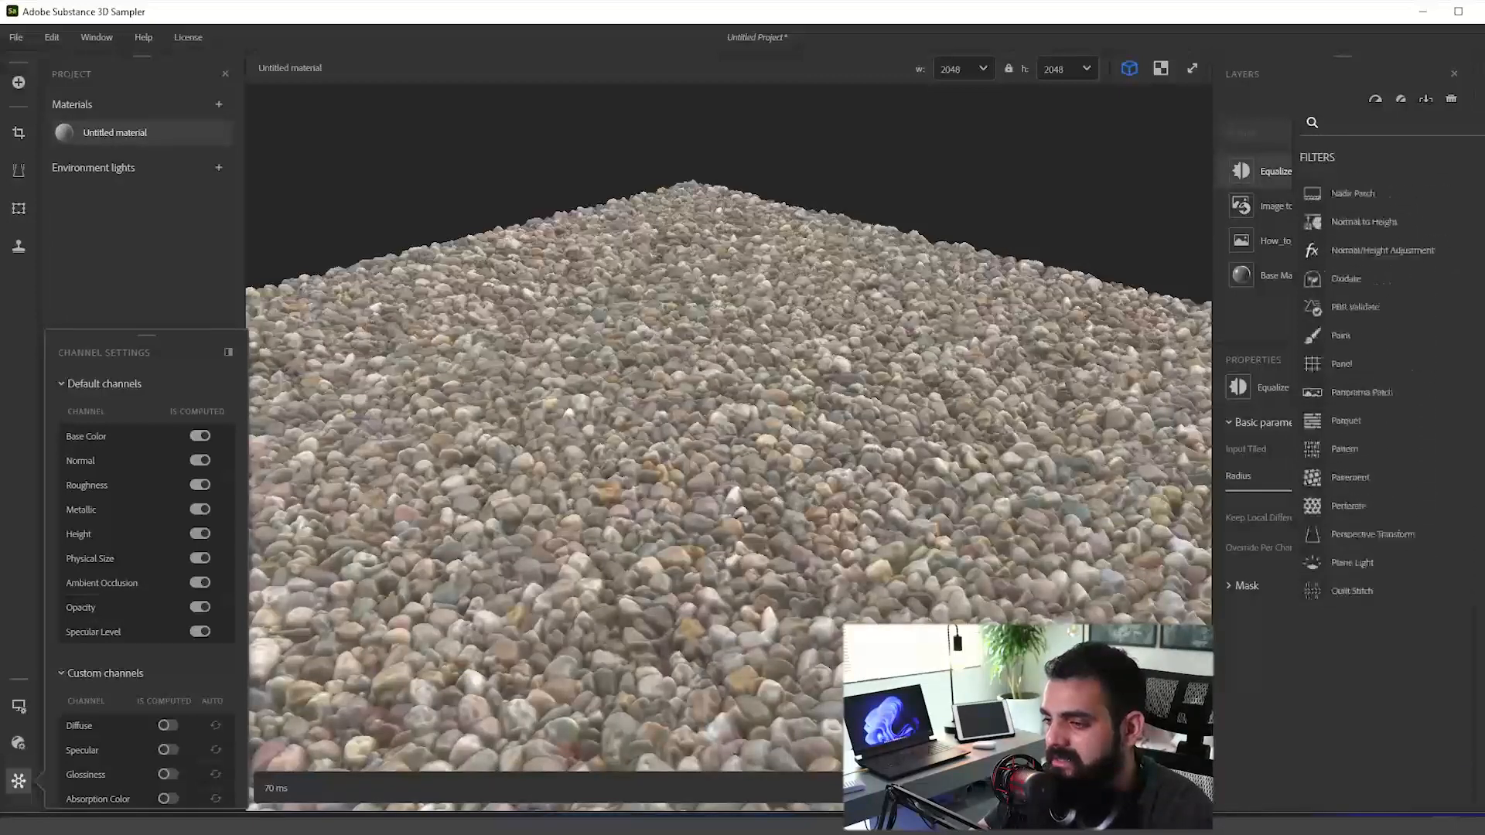
scroll(1376, 391, "down", 15)
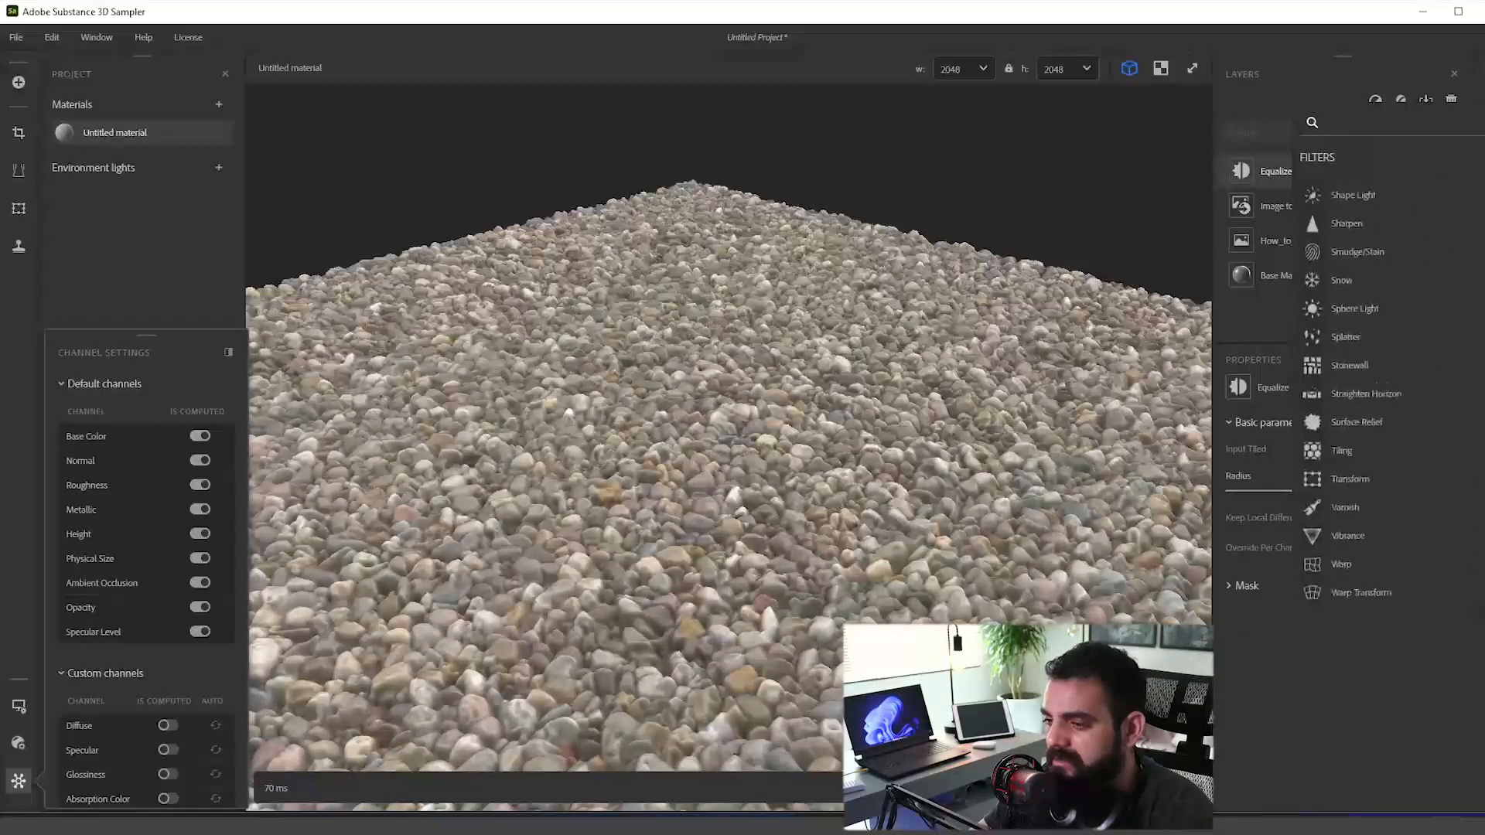
scroll(1377, 391, "down", 3)
key("Escape")
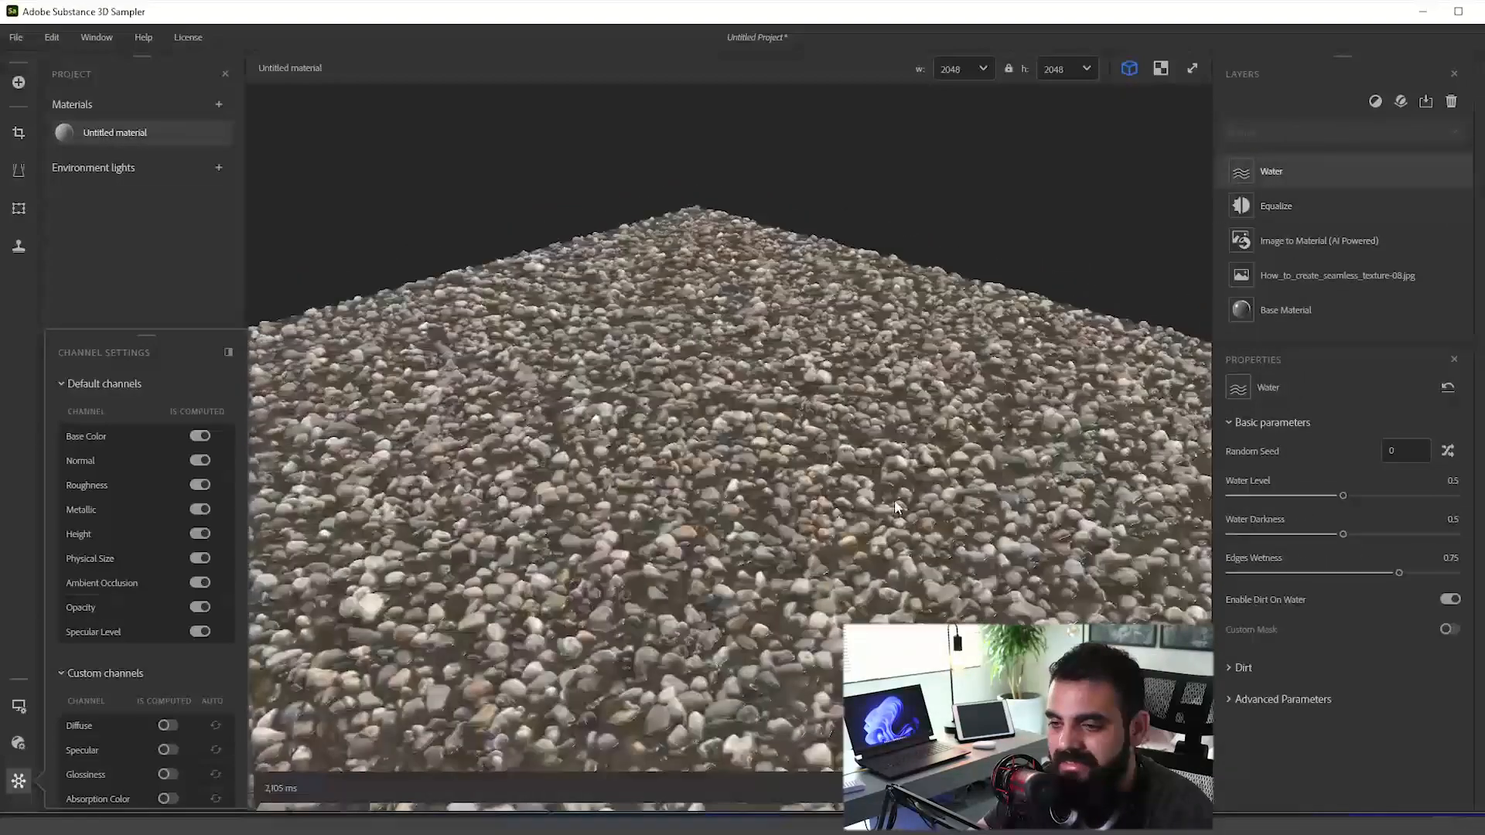
Step: Inspect the water between the pebbles and set the Water Level to 0.35
scroll(894, 499, "down", 3)
left_click_drag(727, 402, 696, 434)
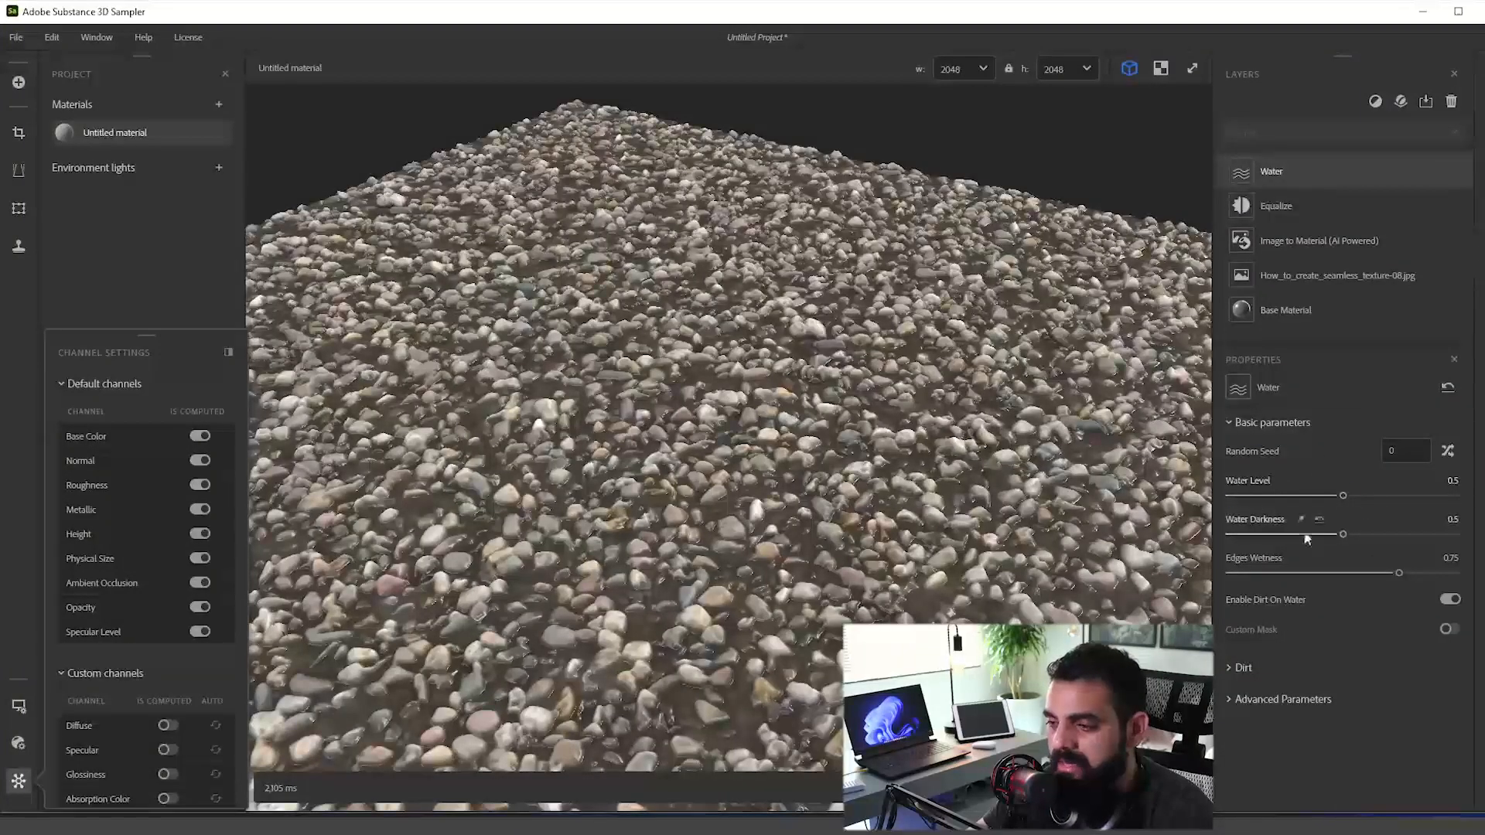
left_click_drag(781, 433, 720, 425)
scroll(719, 425, "up", 3)
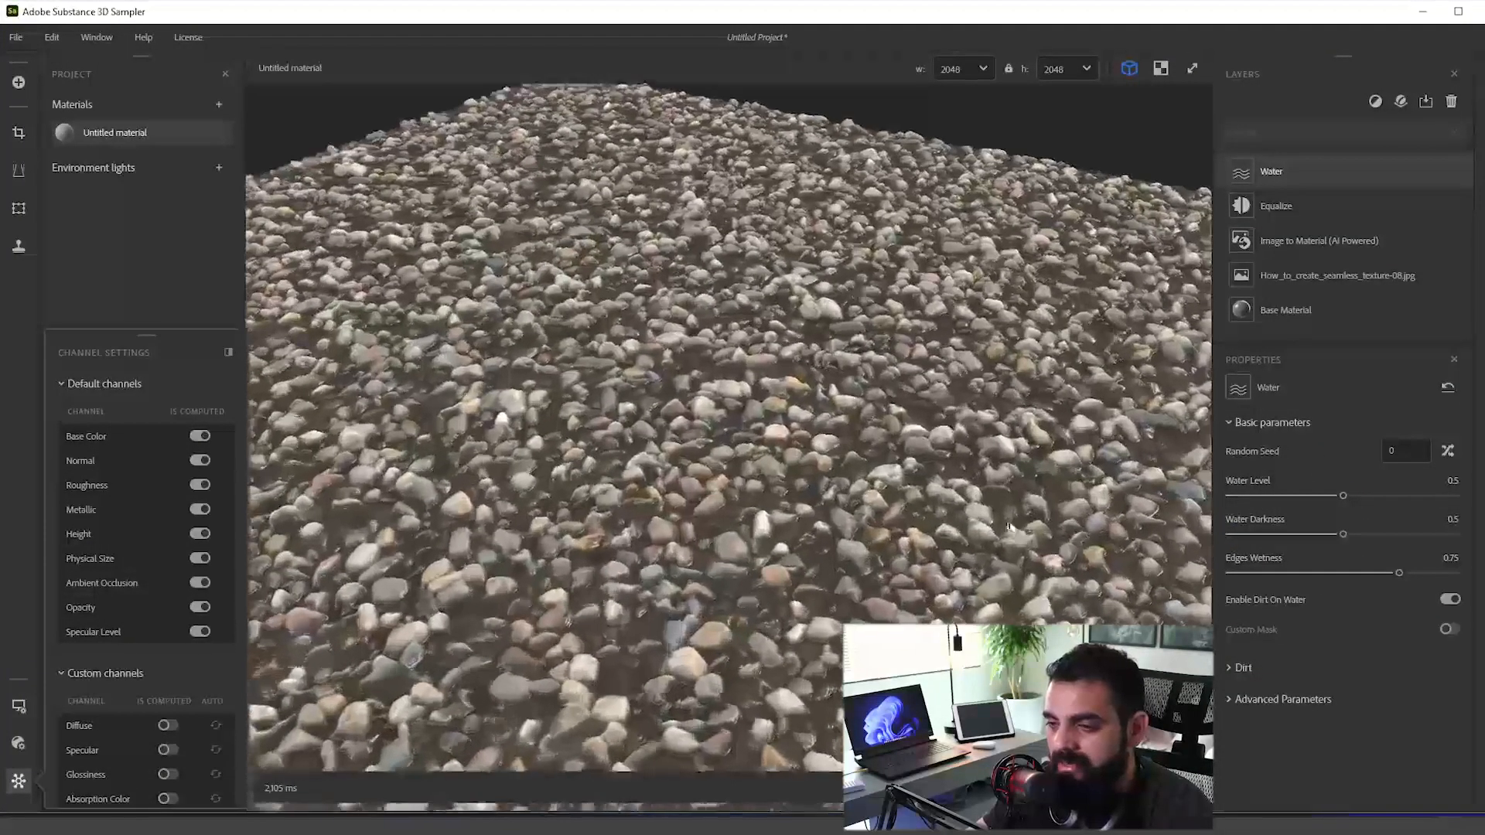
scroll(719, 426, "down", 1)
left_click_drag(1337, 497, 1309, 497)
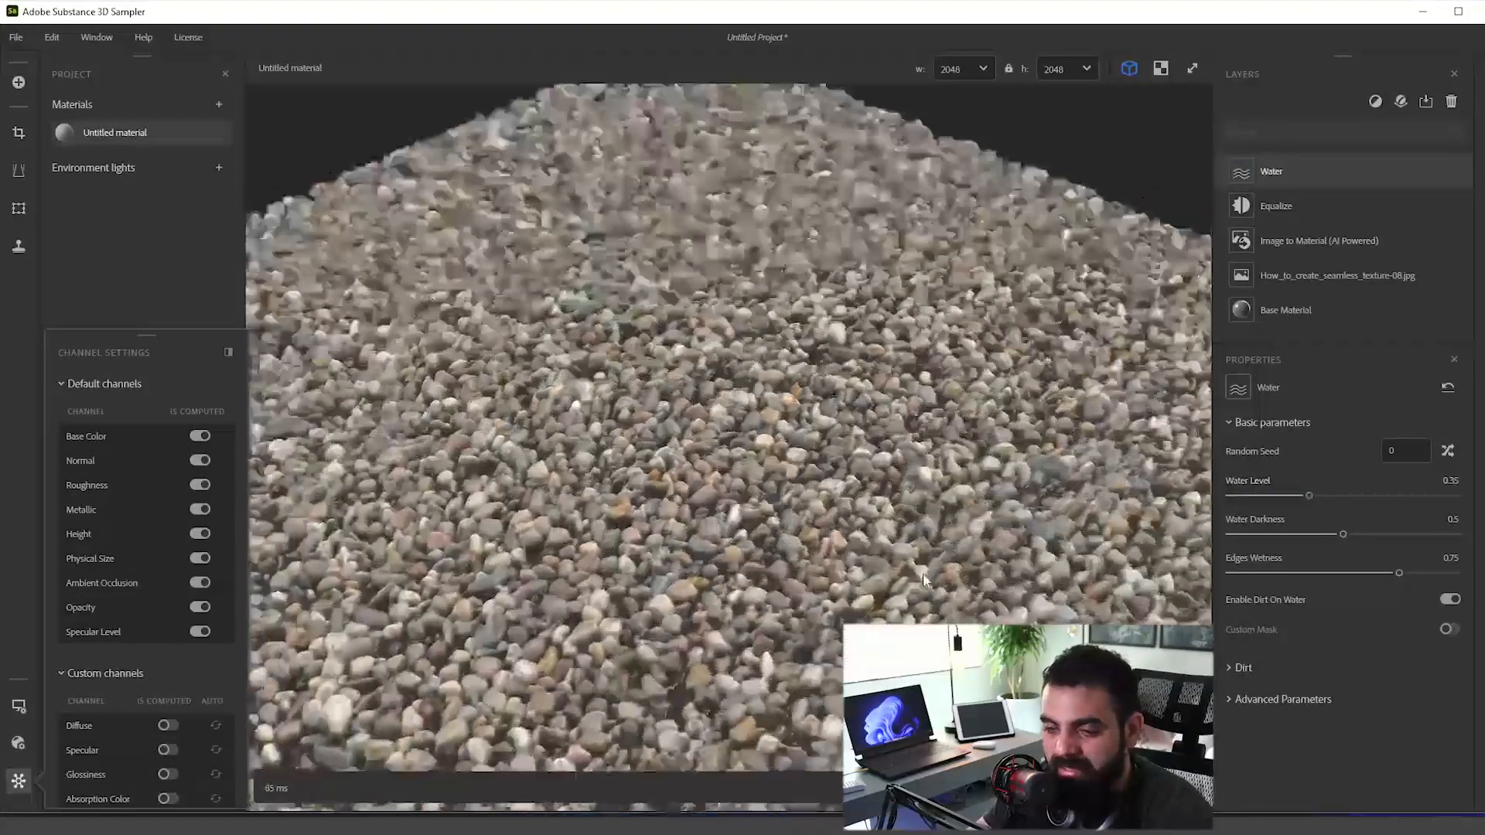
Step: Set the Water Darkness to 0.56 and check the wet pebbles up close
left_click_drag(923, 579, 816, 568)
scroll(820, 479, "down", 3)
scroll(774, 543, "up", 4)
scroll(781, 401, "up", 4)
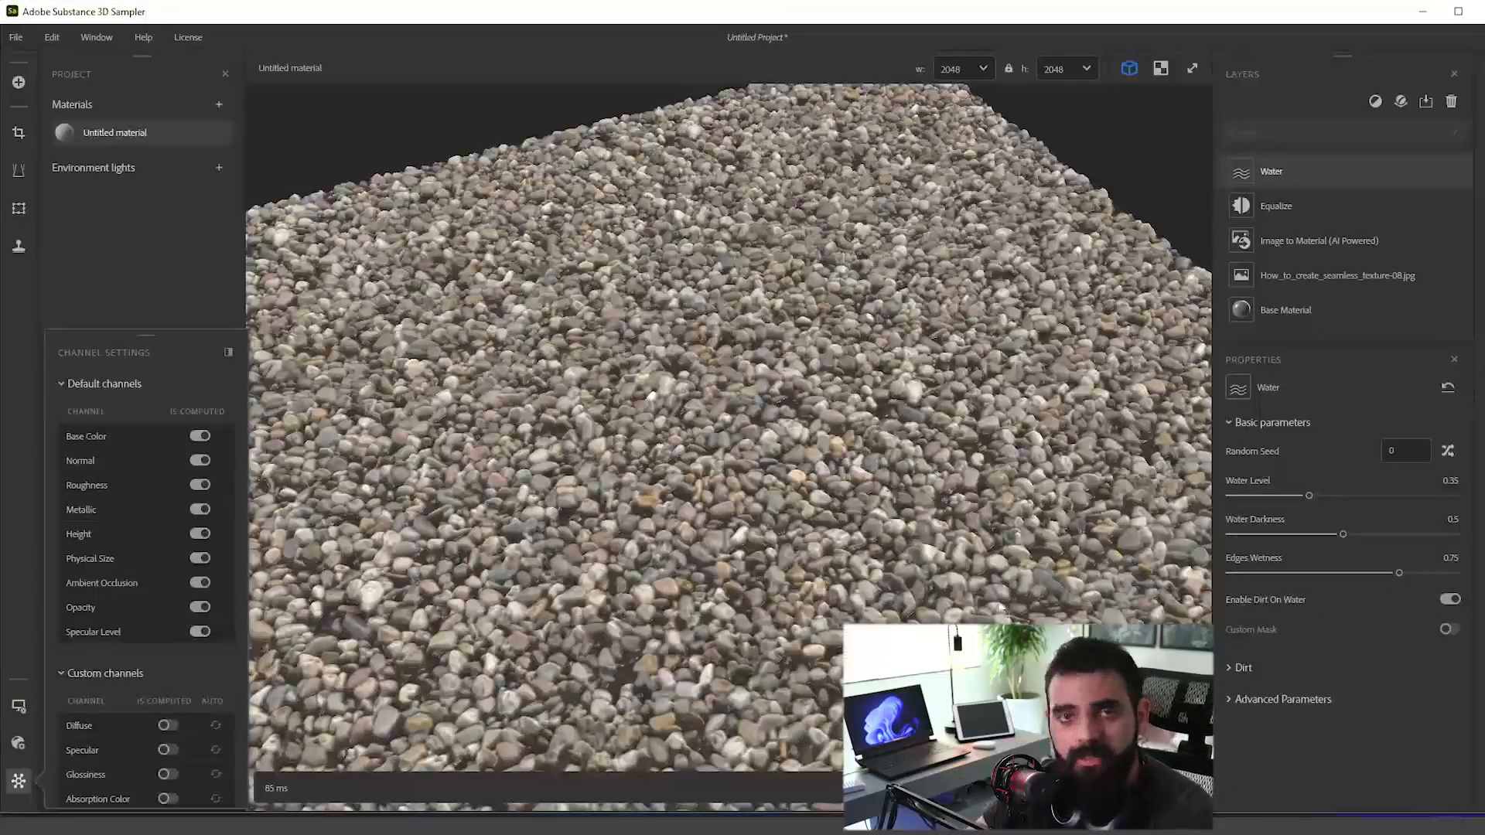
left_click_drag(991, 537, 1022, 493)
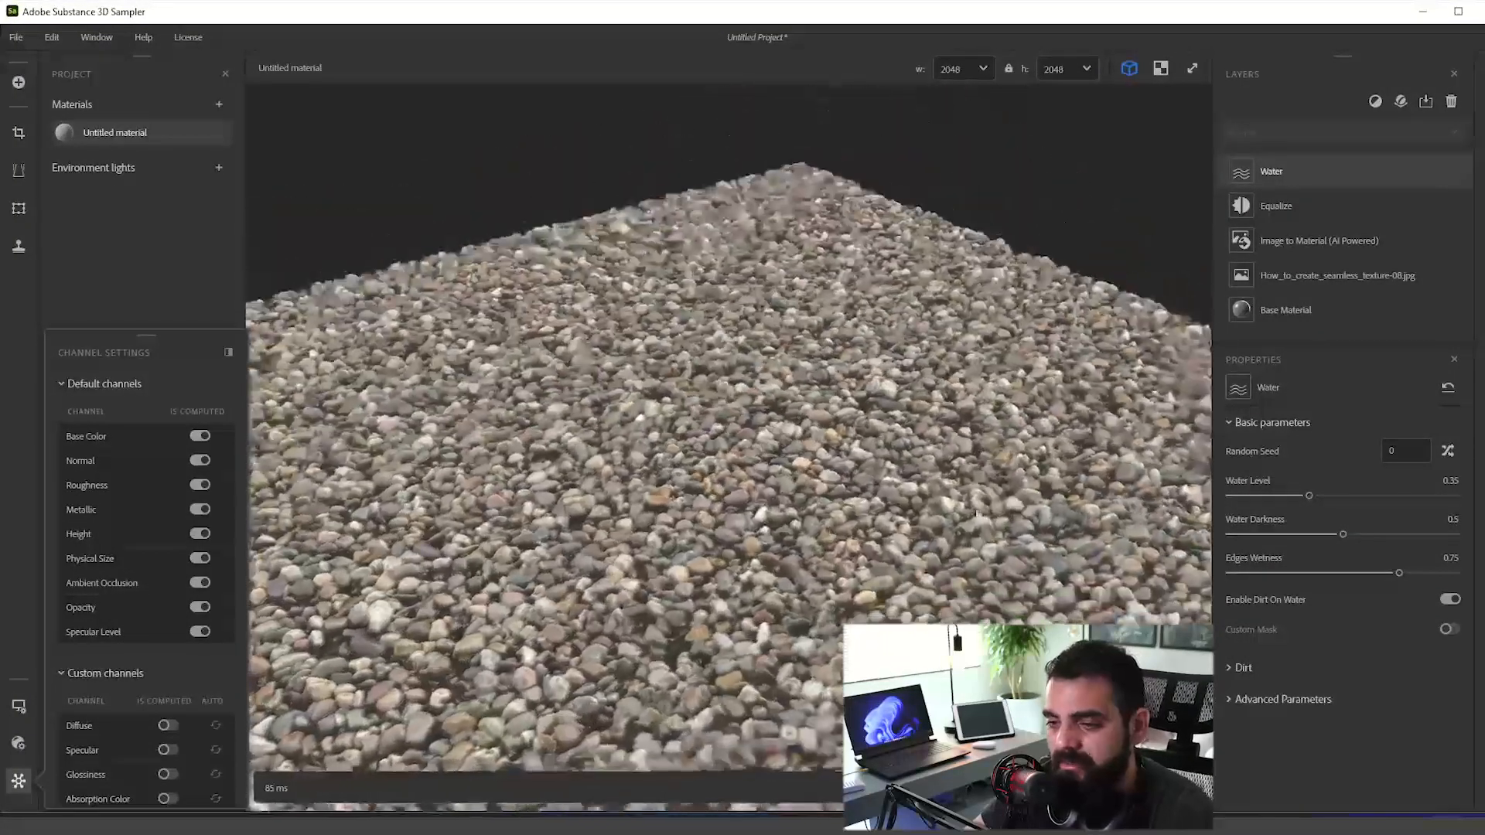
scroll(1023, 493, "up", 2)
left_click_drag(1288, 536, 1356, 535)
scroll(721, 717, "up", 5)
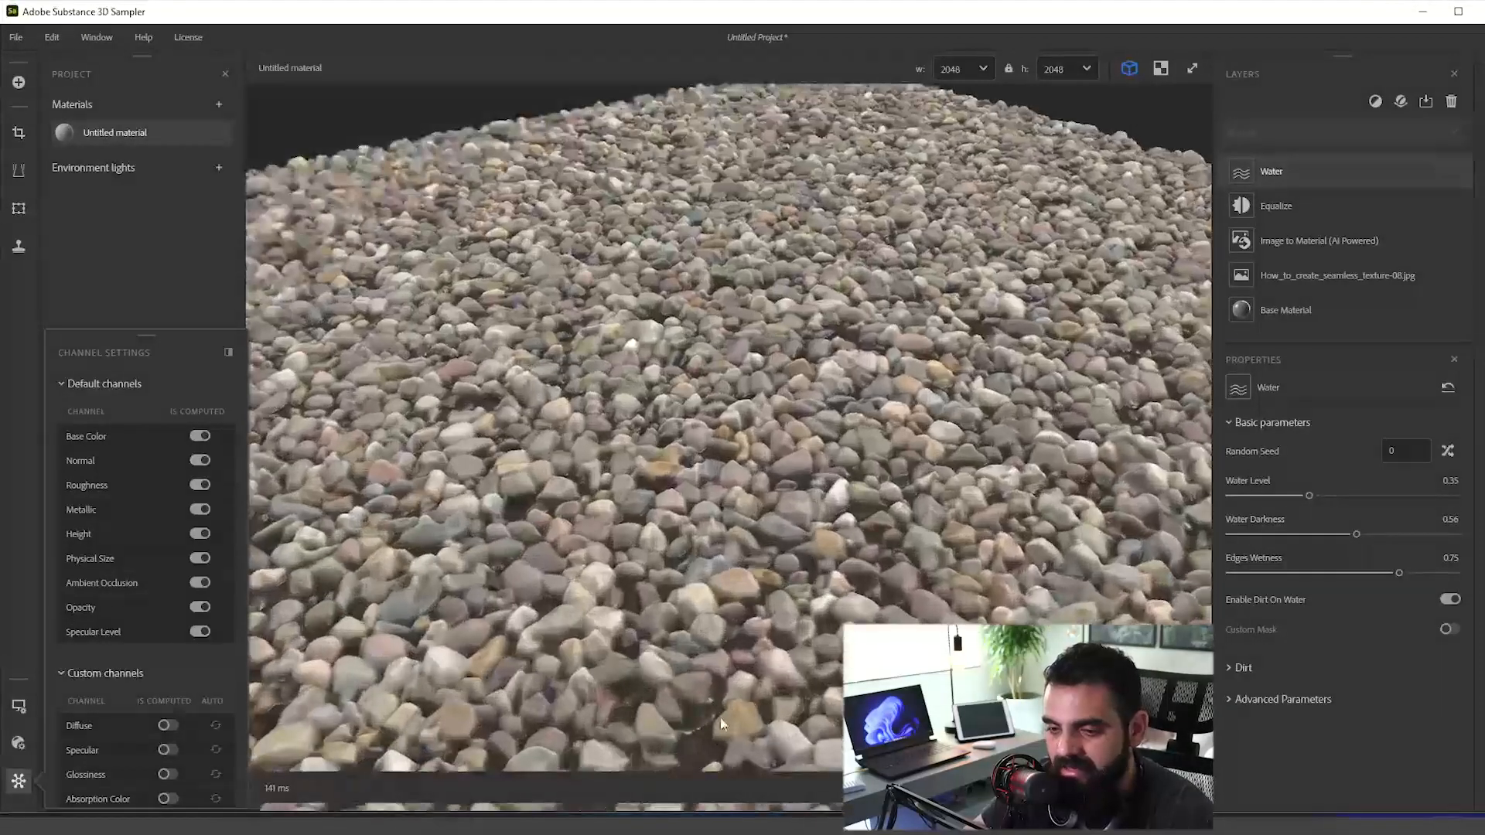
left_click_drag(720, 720, 735, 661)
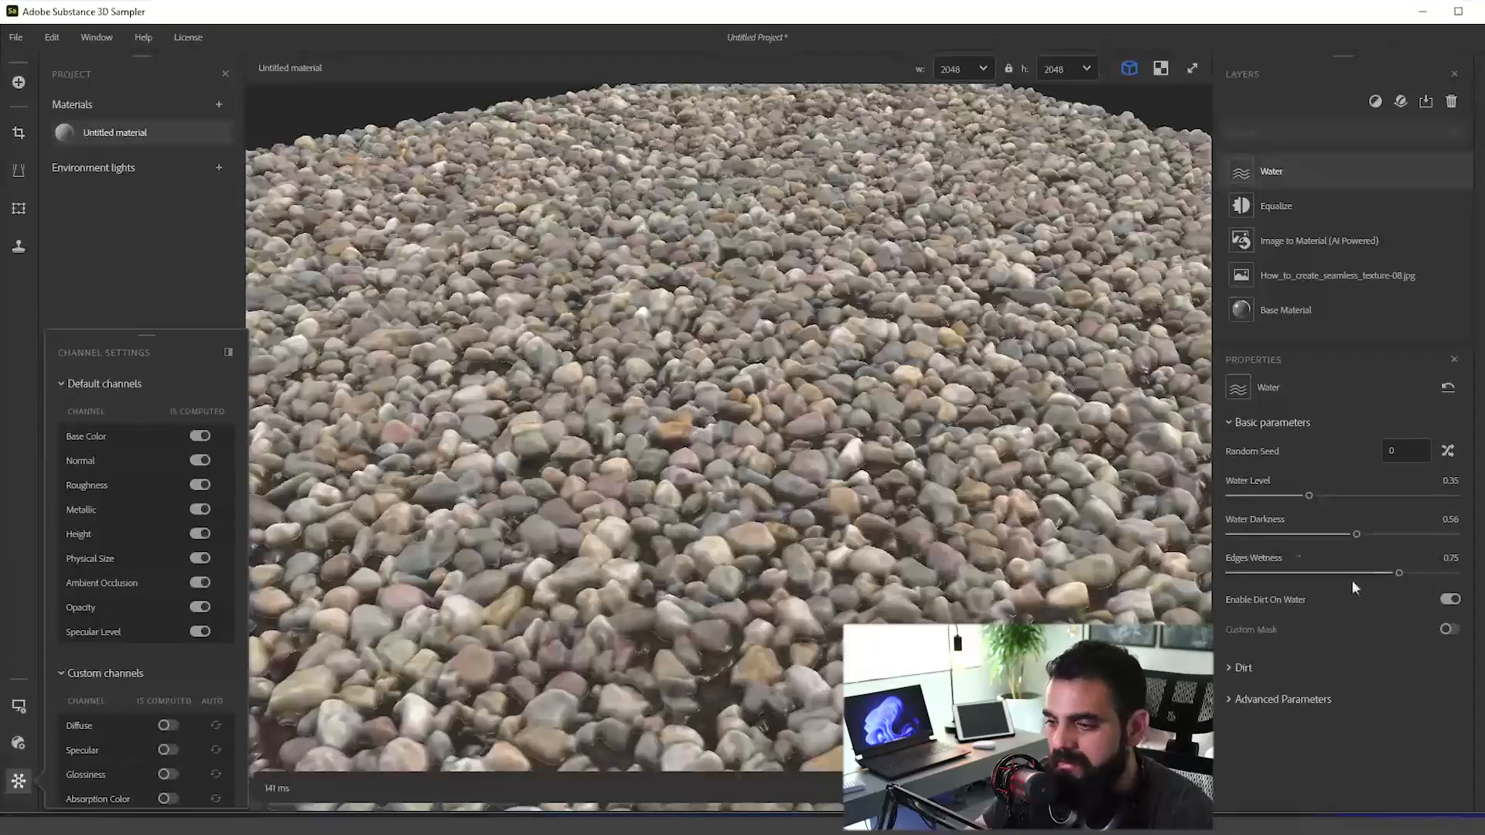
Step: Set the Water filter's Edges Wetness to 0.77 and compare the pebbles with Enable Dirt On Water off and on
left_click_drag(1275, 576, 1267, 574)
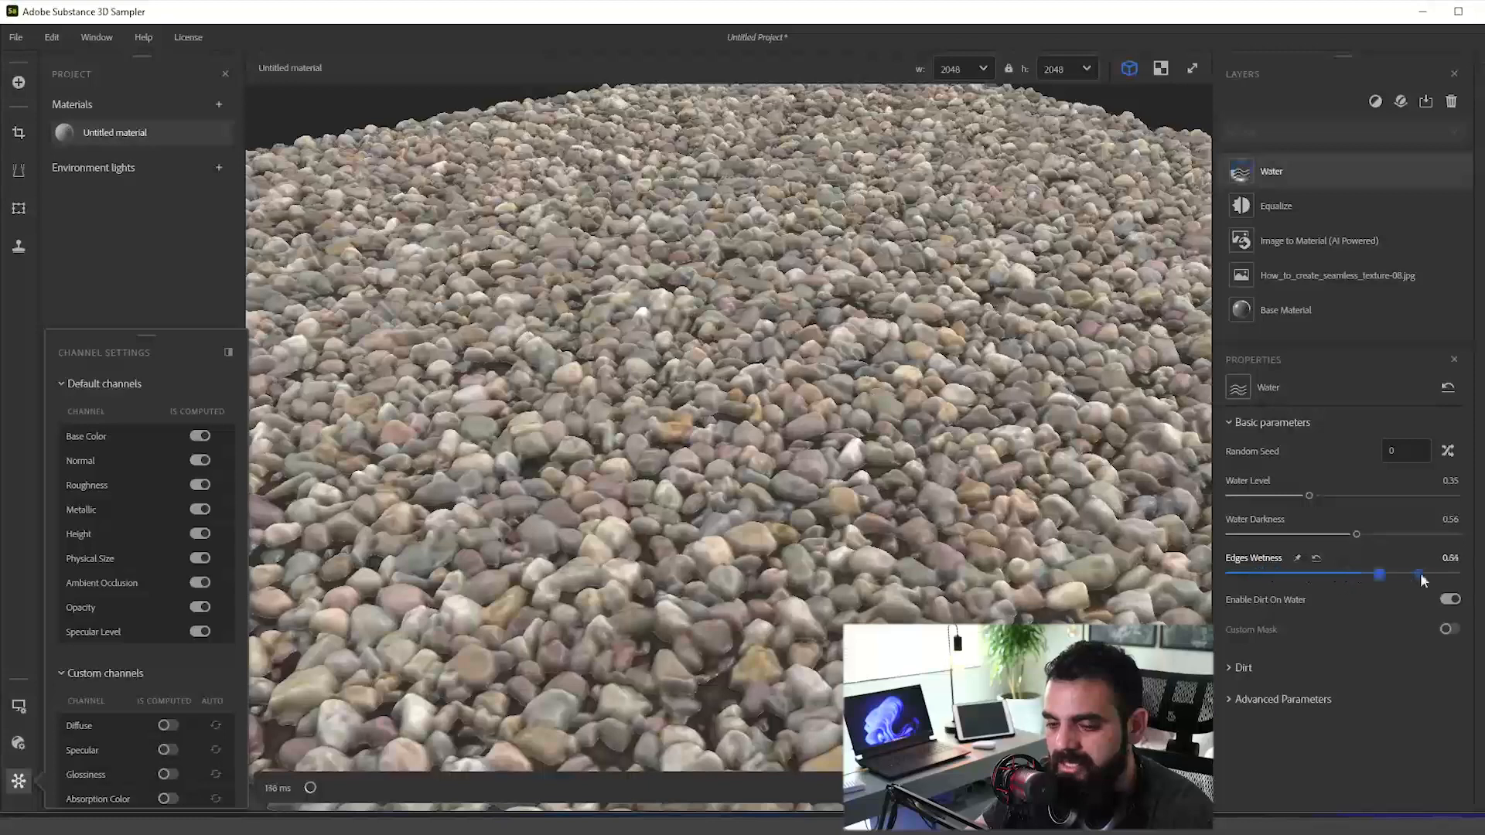
mouse_move(1423, 580)
left_mouse_down()
mouse_move(1454, 573)
mouse_move(1301, 573)
mouse_move(1405, 574)
left_mouse_up()
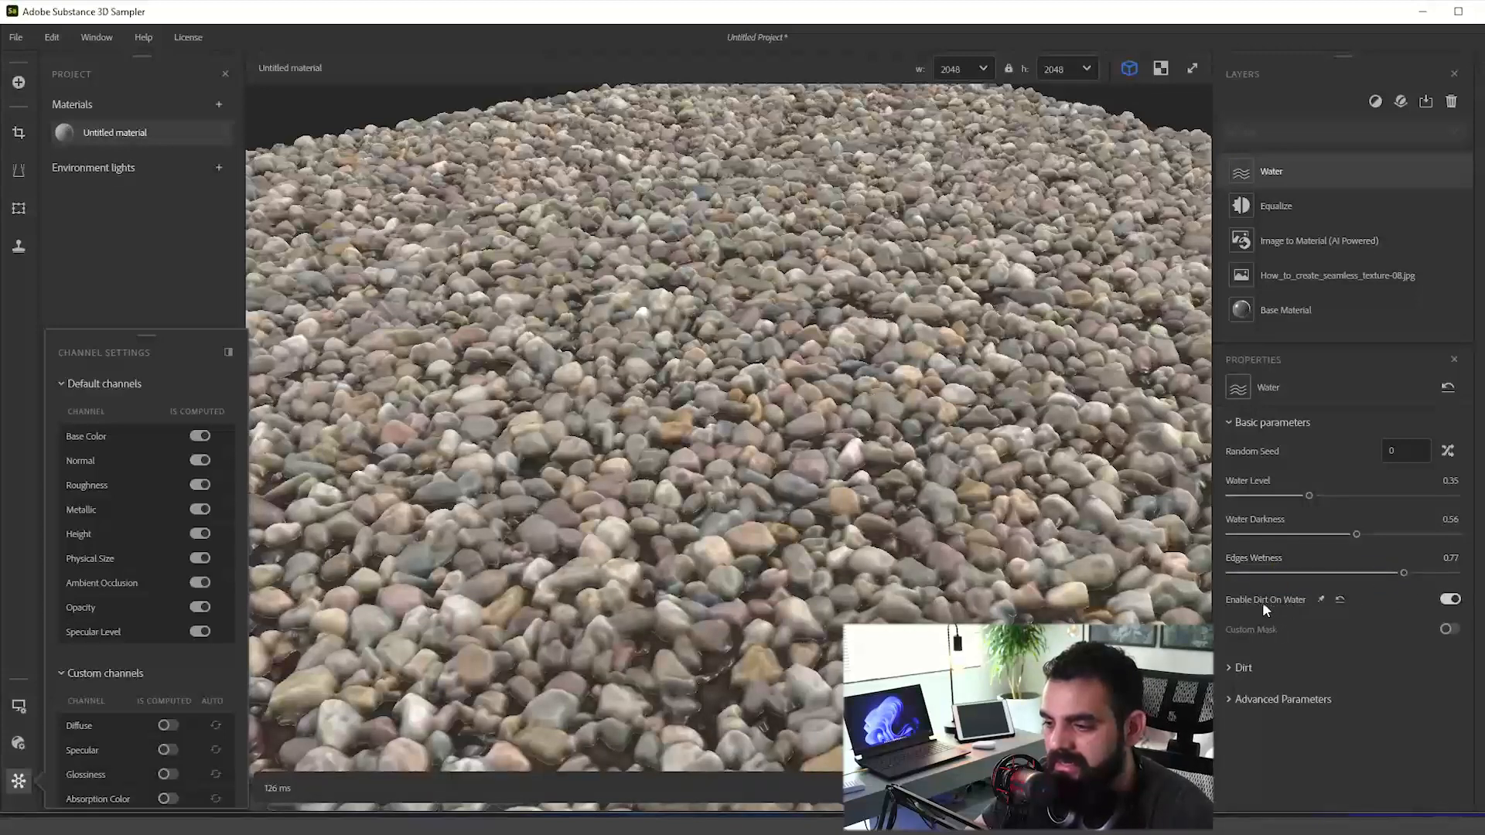
left_click(1450, 599)
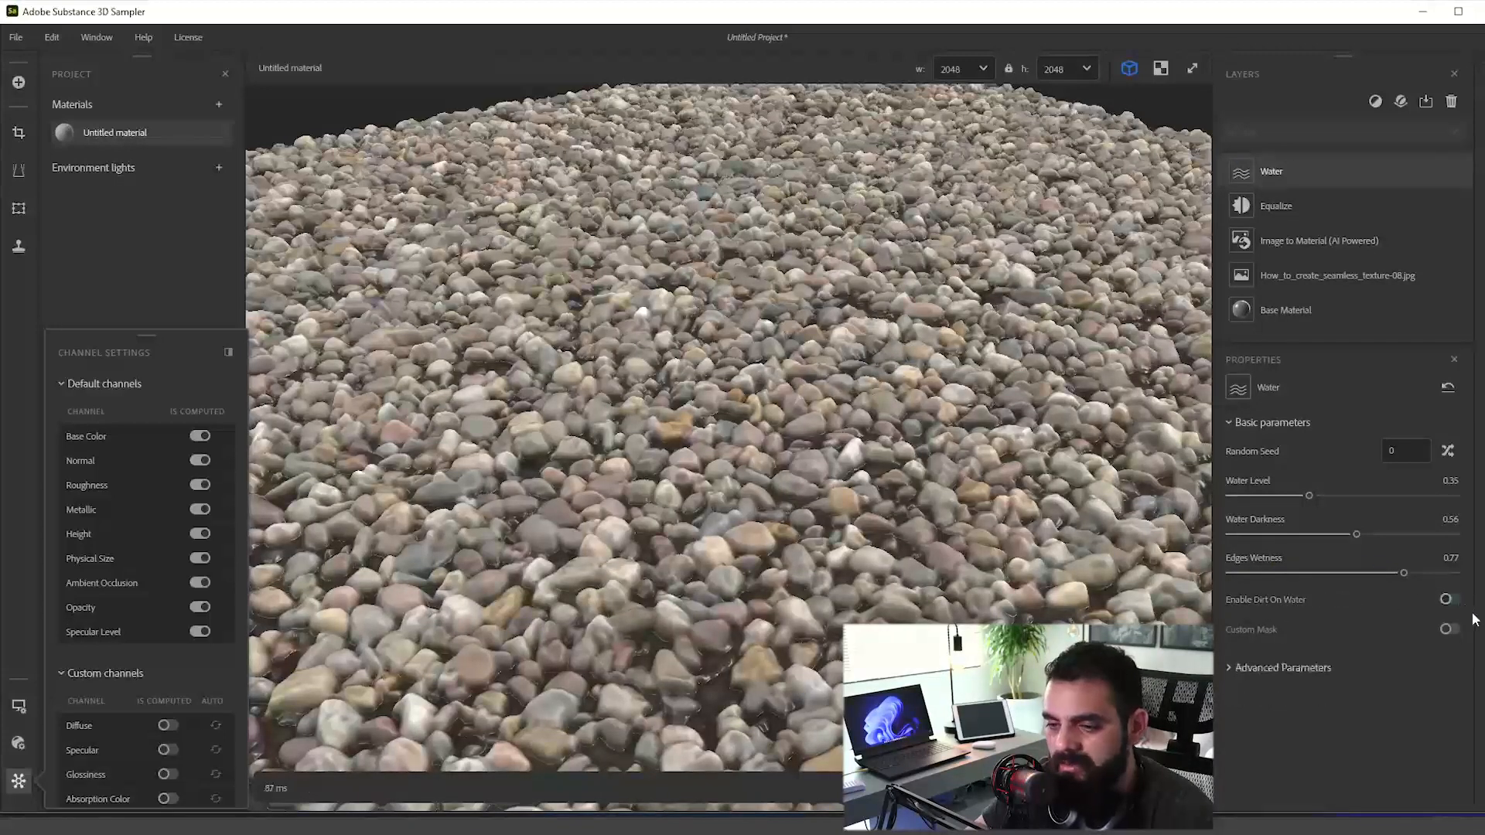
left_click(1450, 601)
left_click(1451, 601)
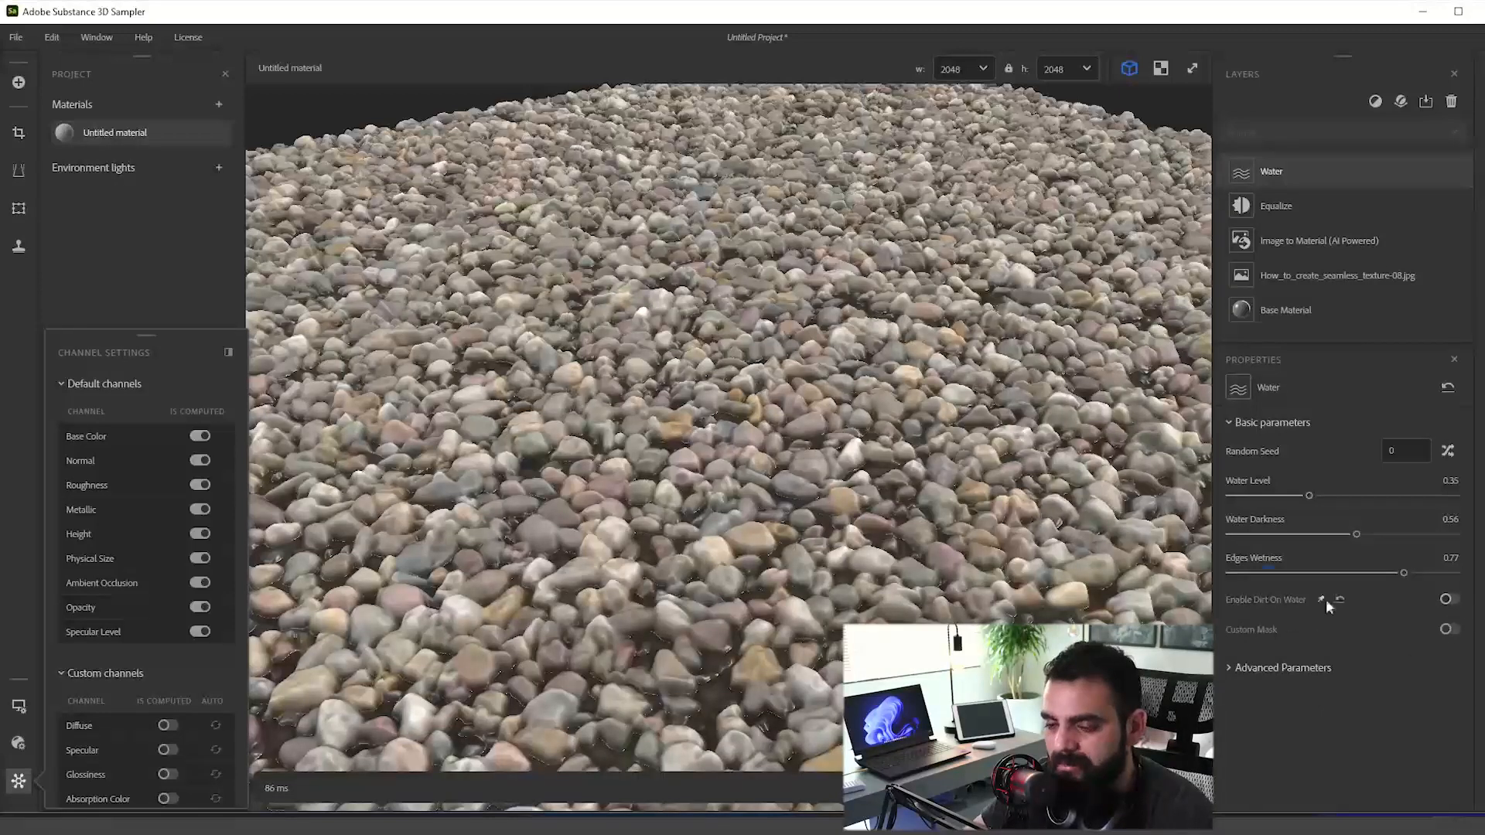
left_click(1448, 601)
Step: Set Depth Blur Opacity to 0.34 and Sludge Depth to 0.75 in the Water filter's advanced parameters
left_click(1245, 669)
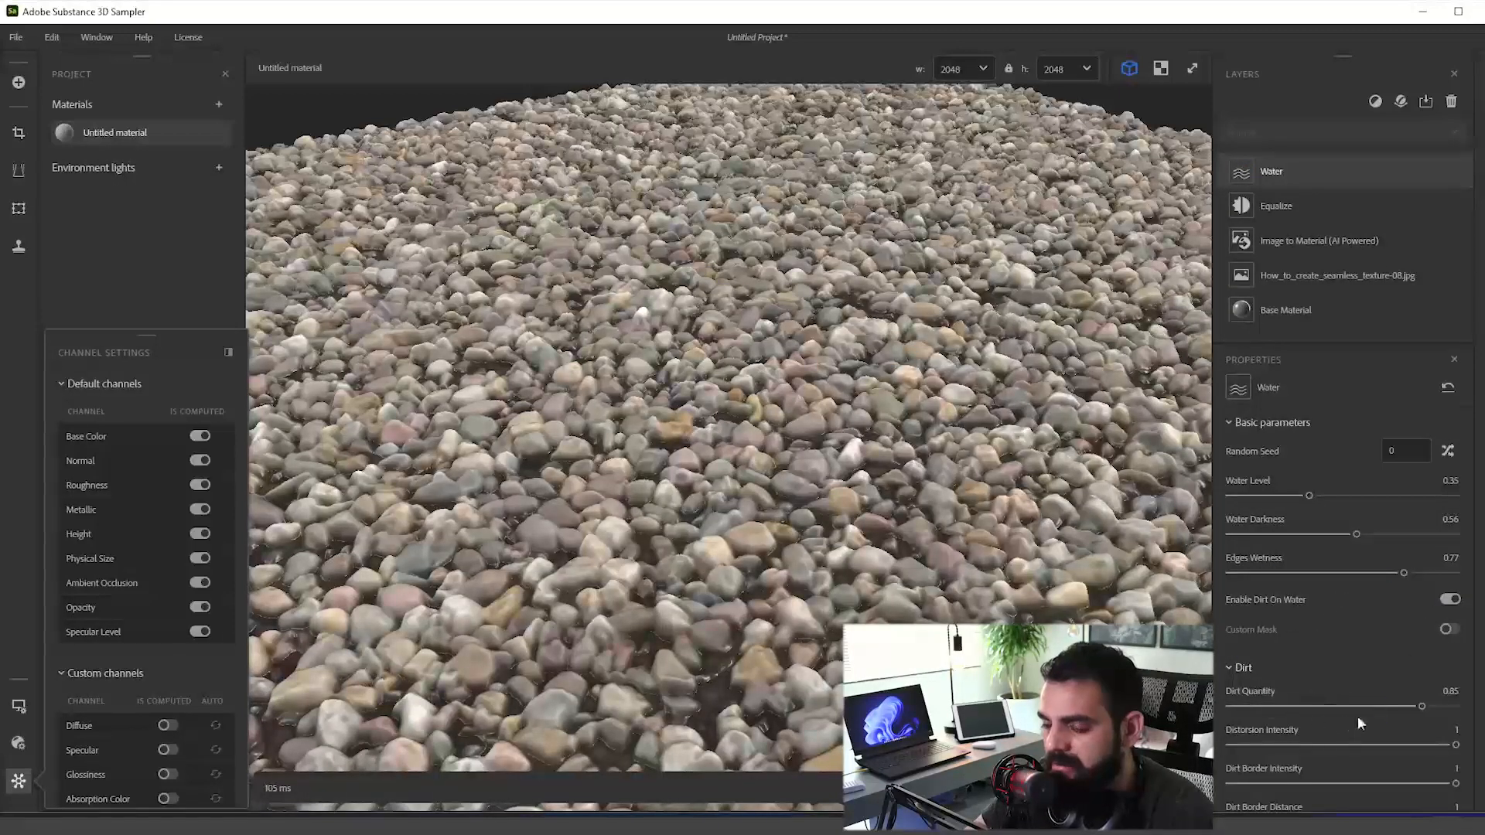
scroll(1354, 696, "down", 3)
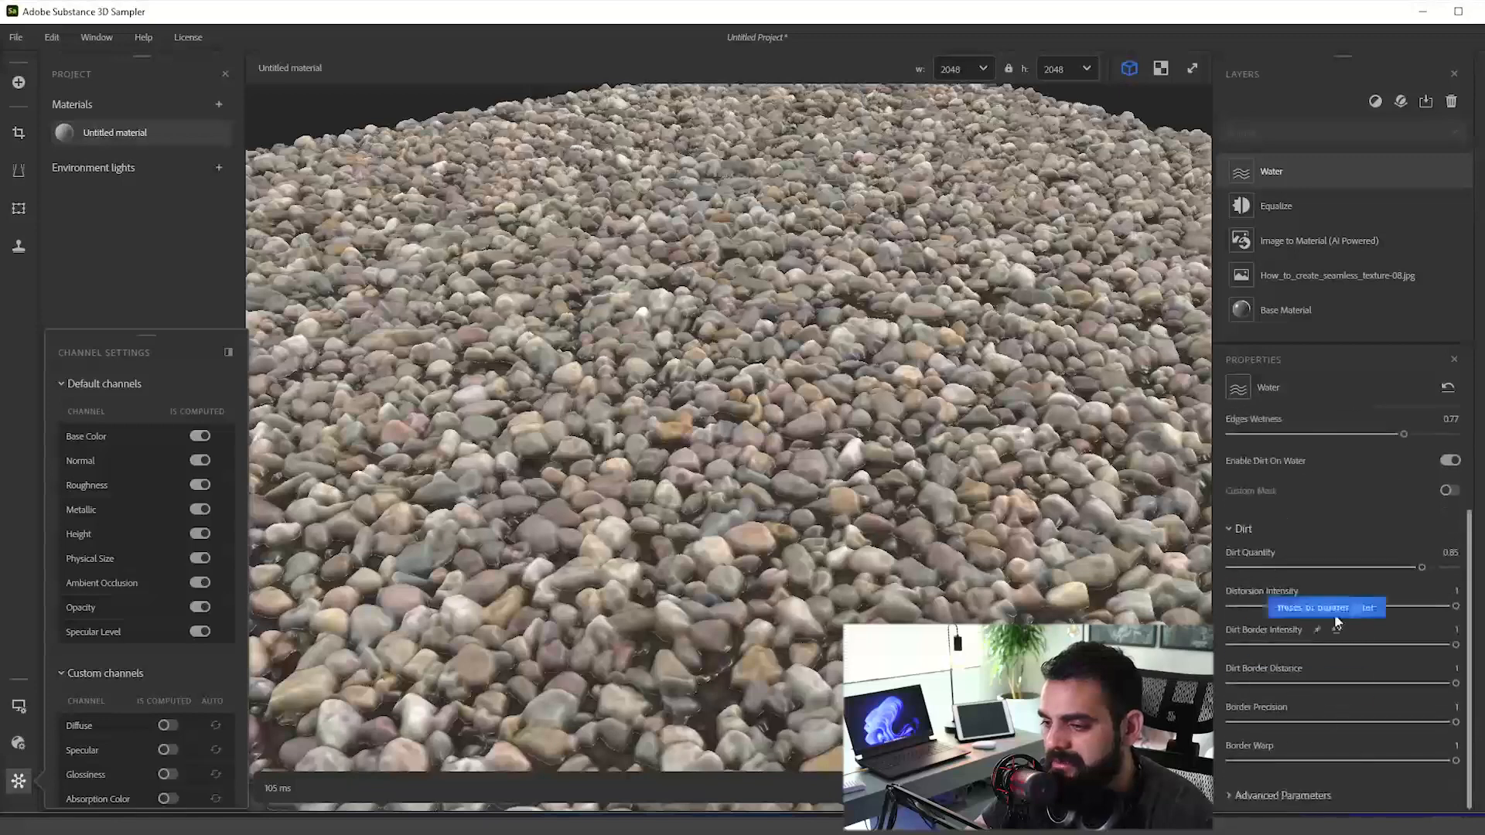
left_click(1240, 531)
left_click(1315, 699)
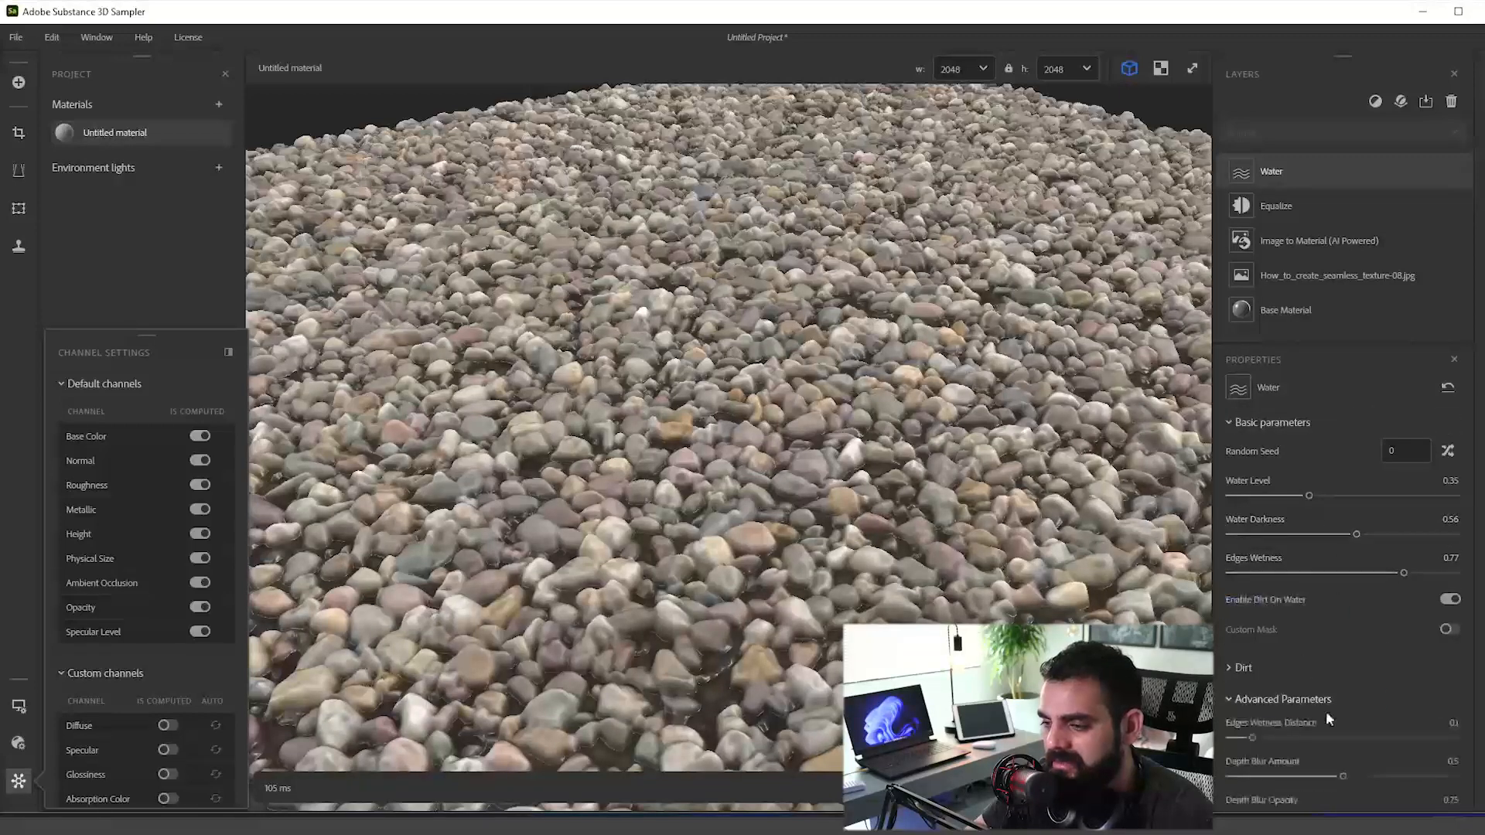
scroll(1468, 667, "down", 3)
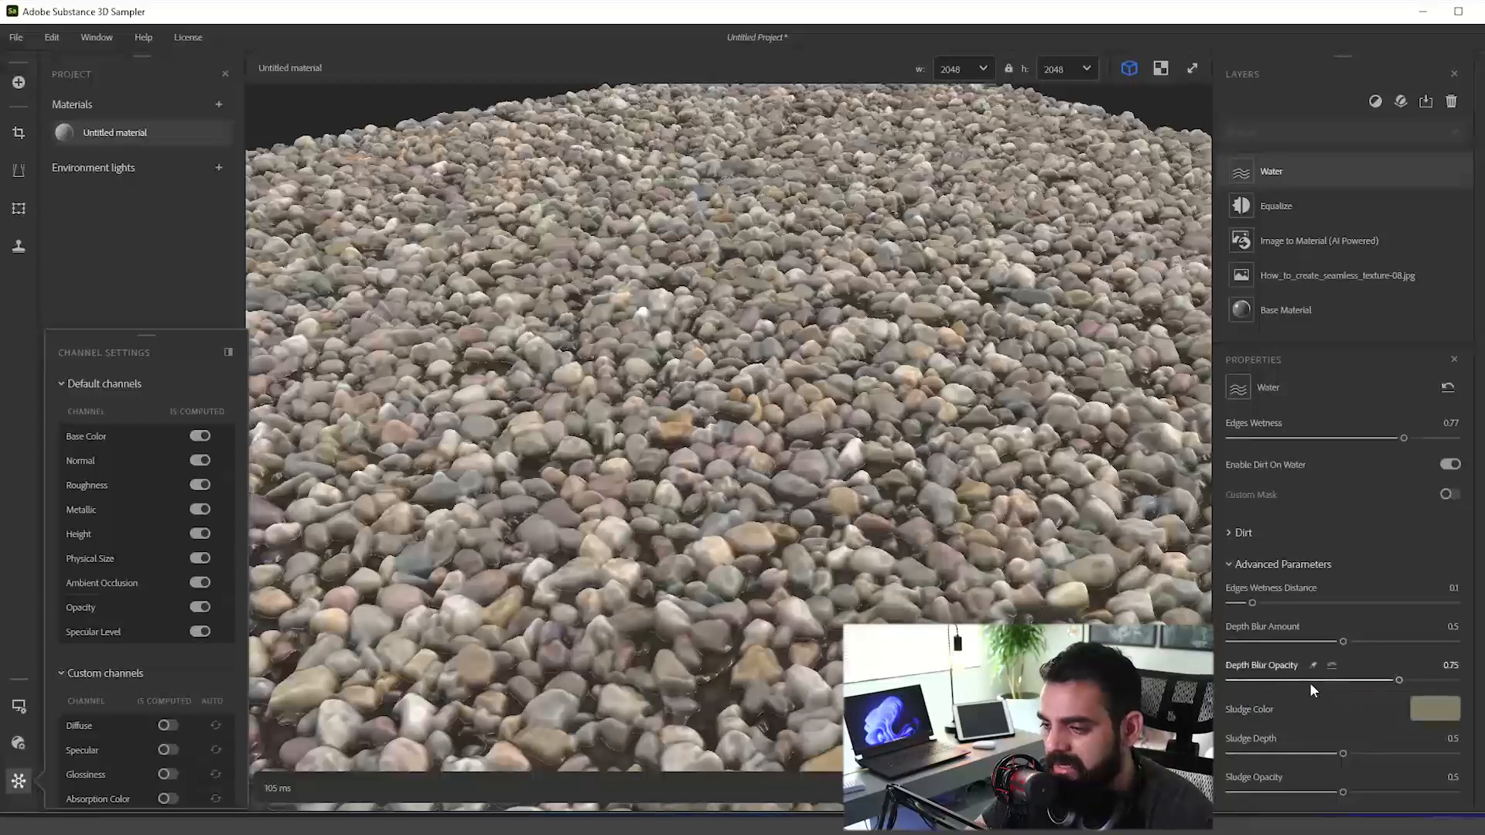
left_click(1310, 681)
left_click_drag(1343, 753, 1478, 756)
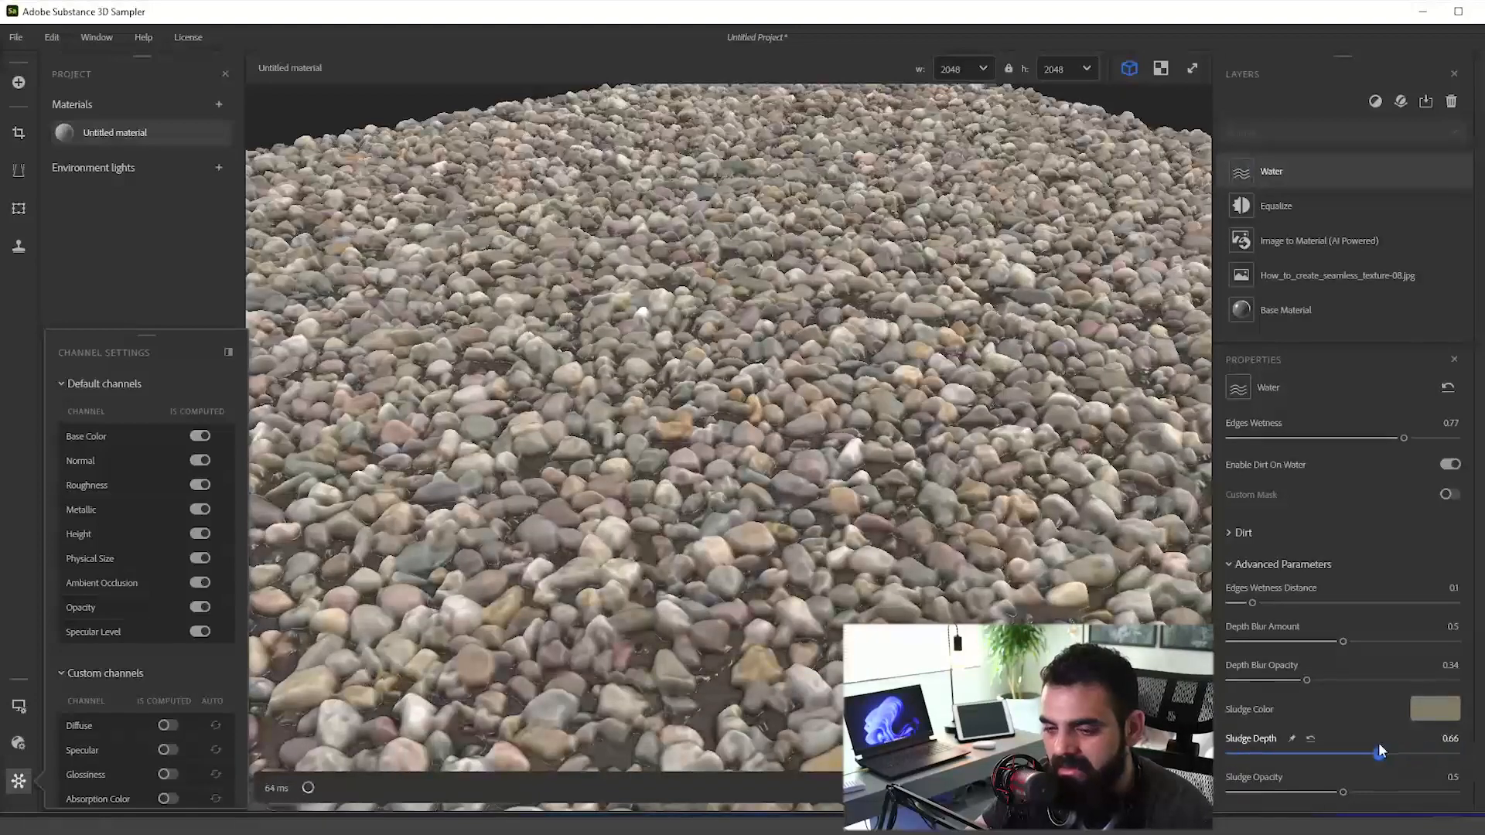
left_click_drag(1382, 750, 1400, 752)
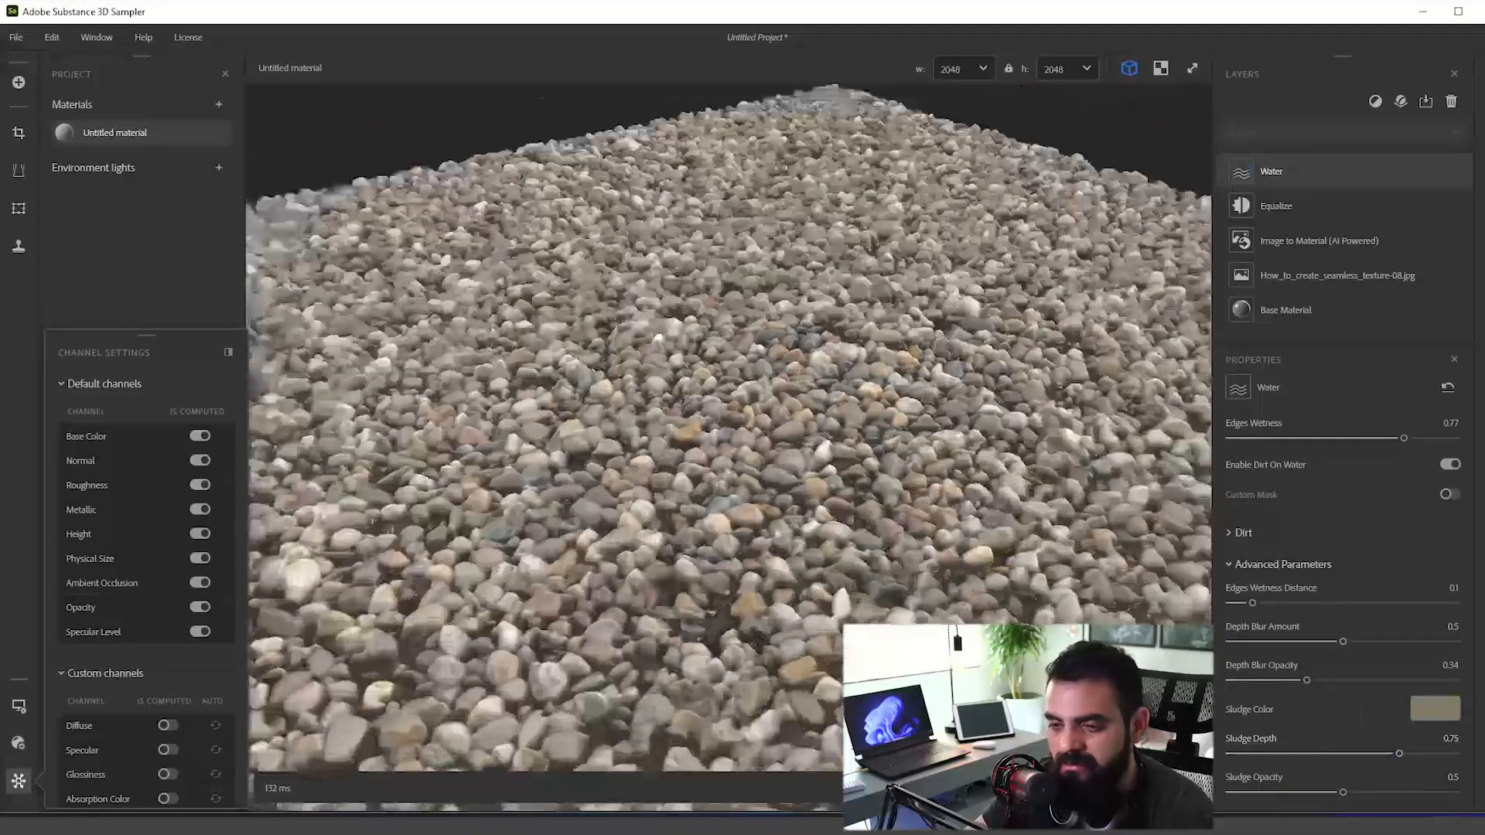
scroll(1005, 479, "down", 3)
left_click_drag(1006, 479, 1160, 610)
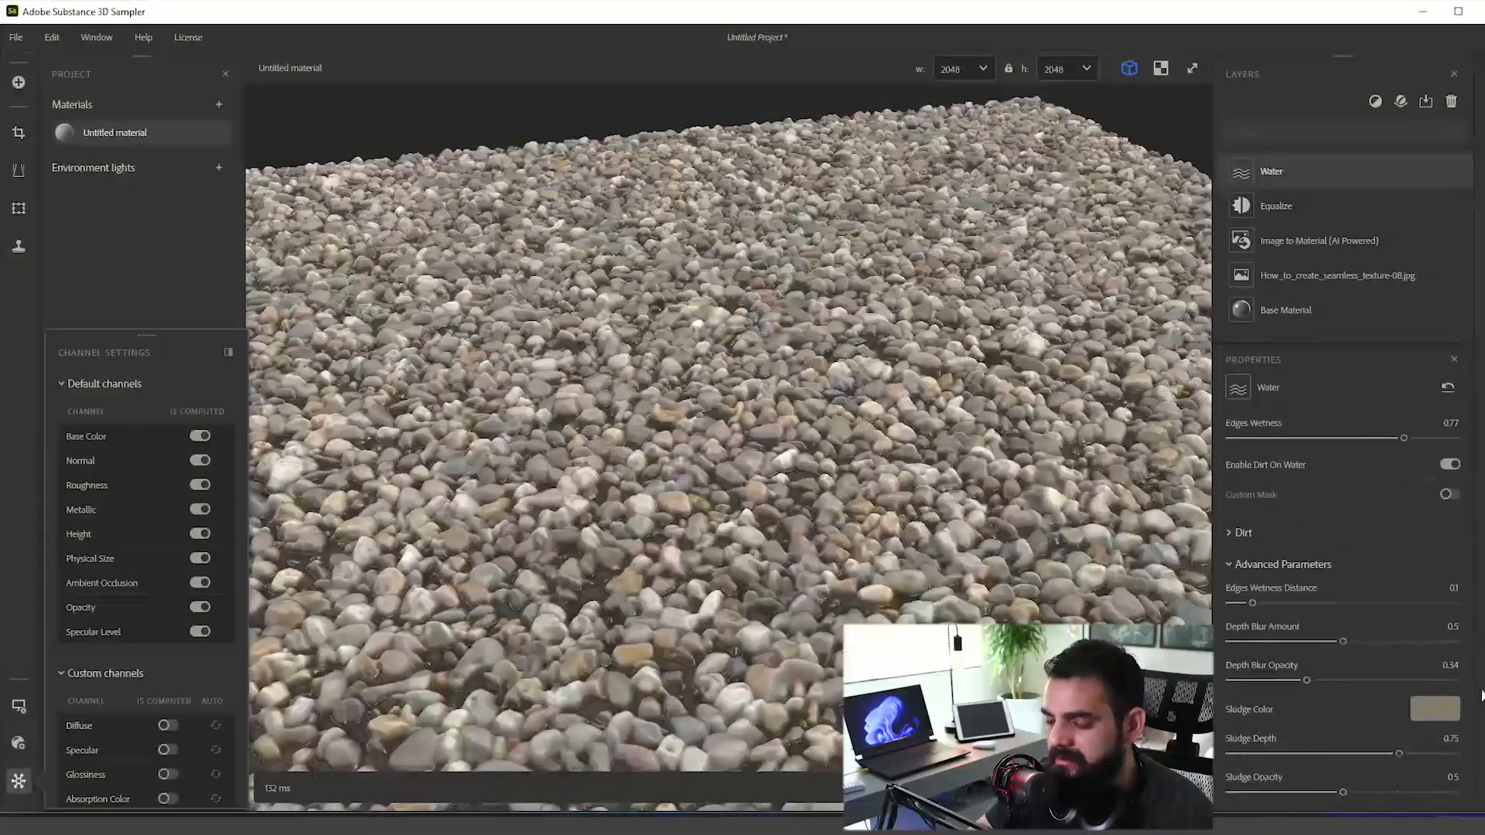
Step: Randomize the Water filter's Random Seed twice, checking the whole pebble surface between the two changes
scroll(1474, 626, "up", 4)
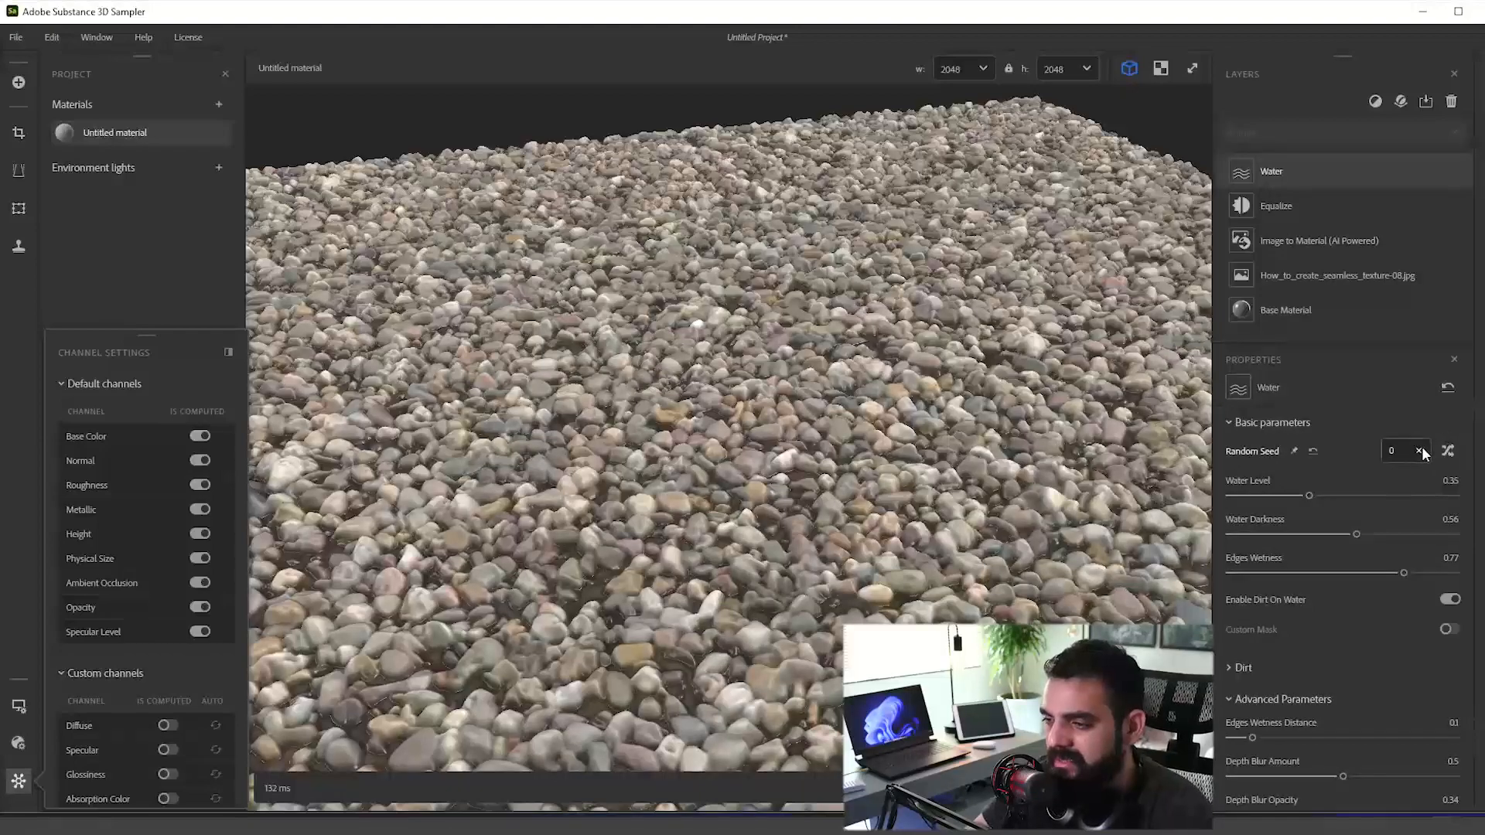
left_click(1448, 450)
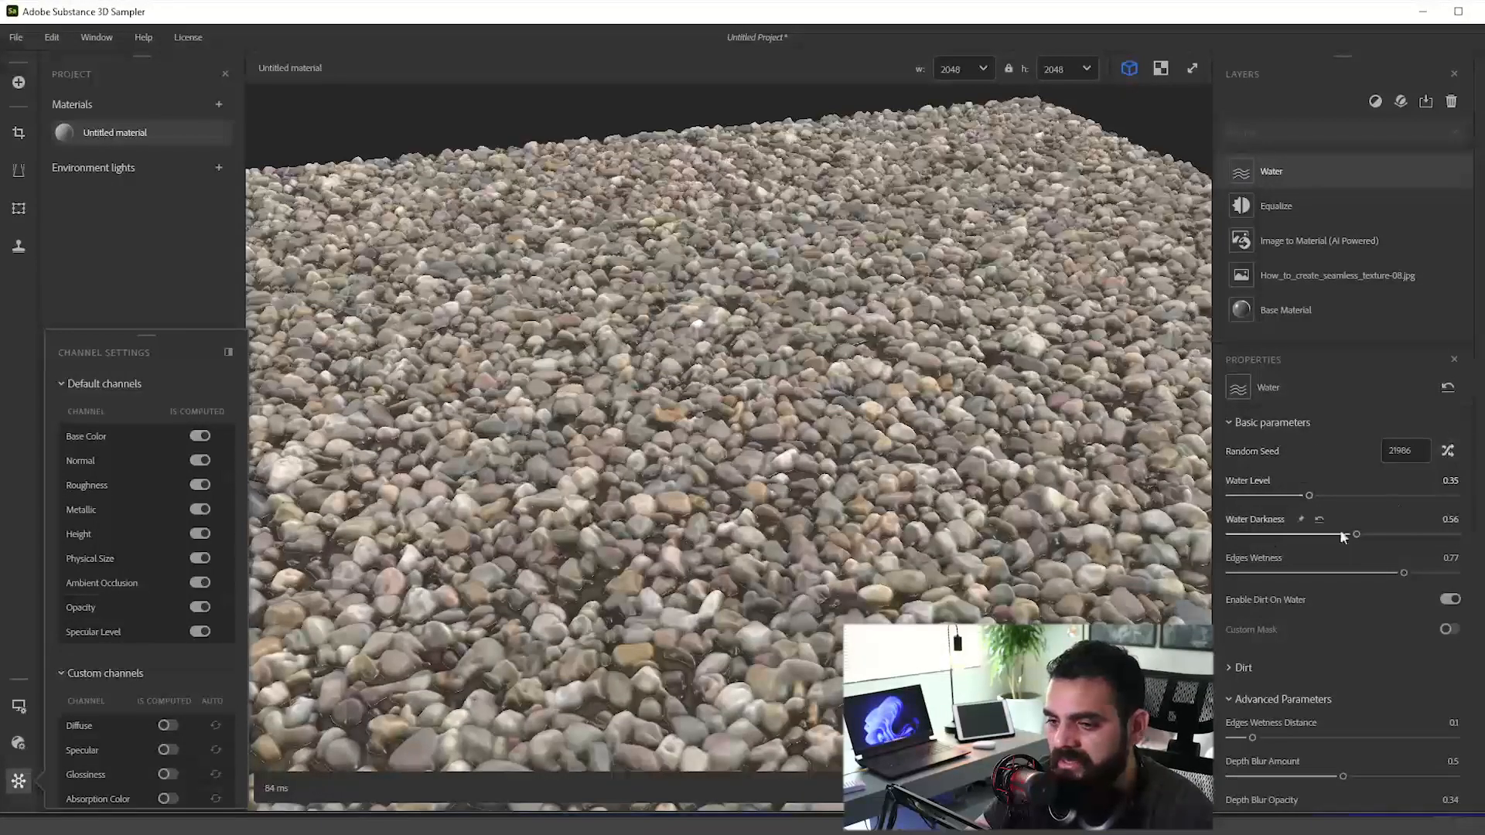
scroll(1005, 433, "down", 5)
left_click_drag(913, 386, 1060, 456)
left_click(1448, 450)
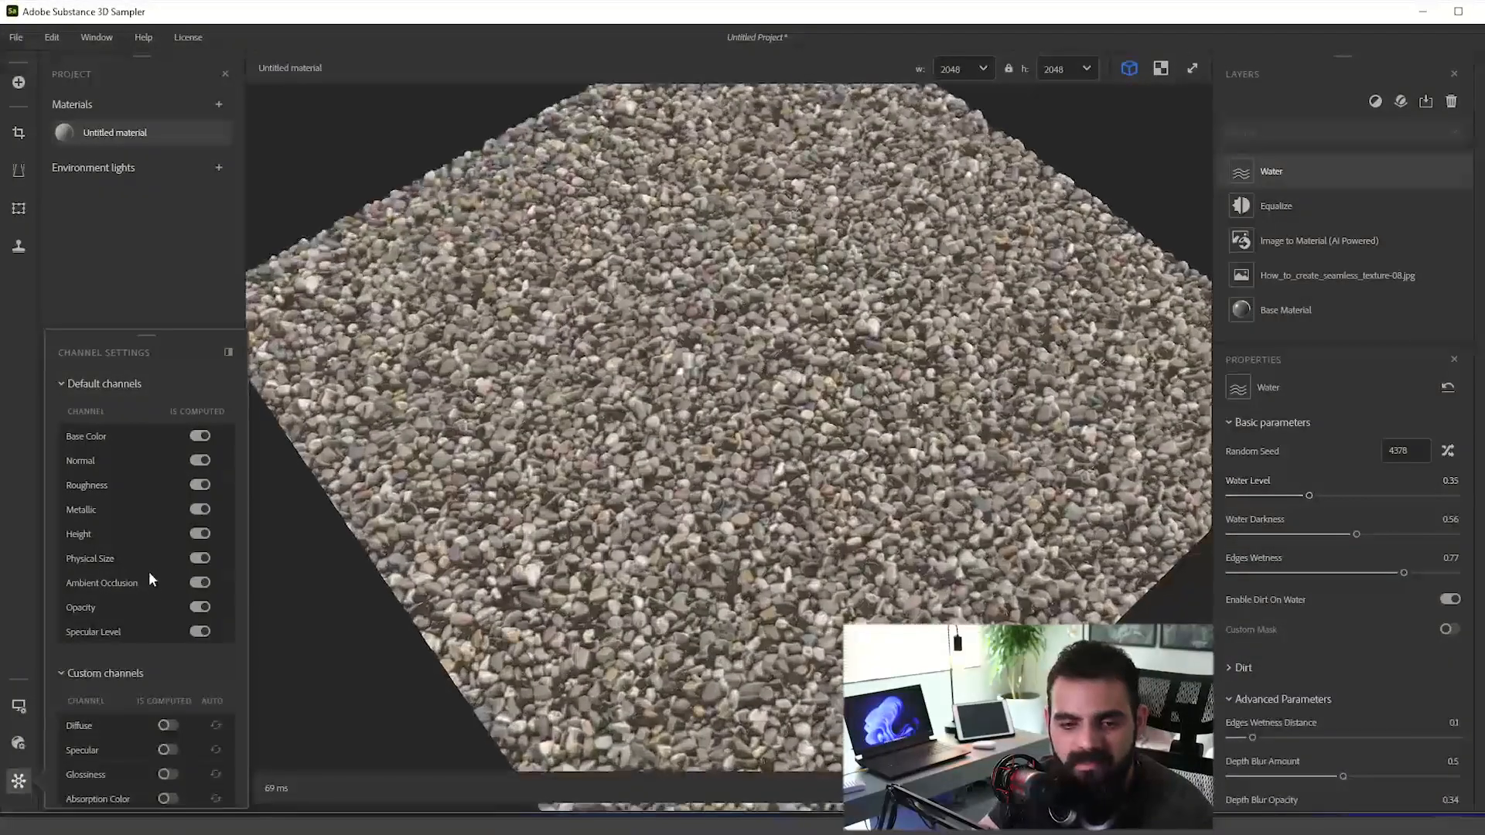
Step: Show the shader settings and inspect the wet pebble ground from several angles
left_click(31, 746)
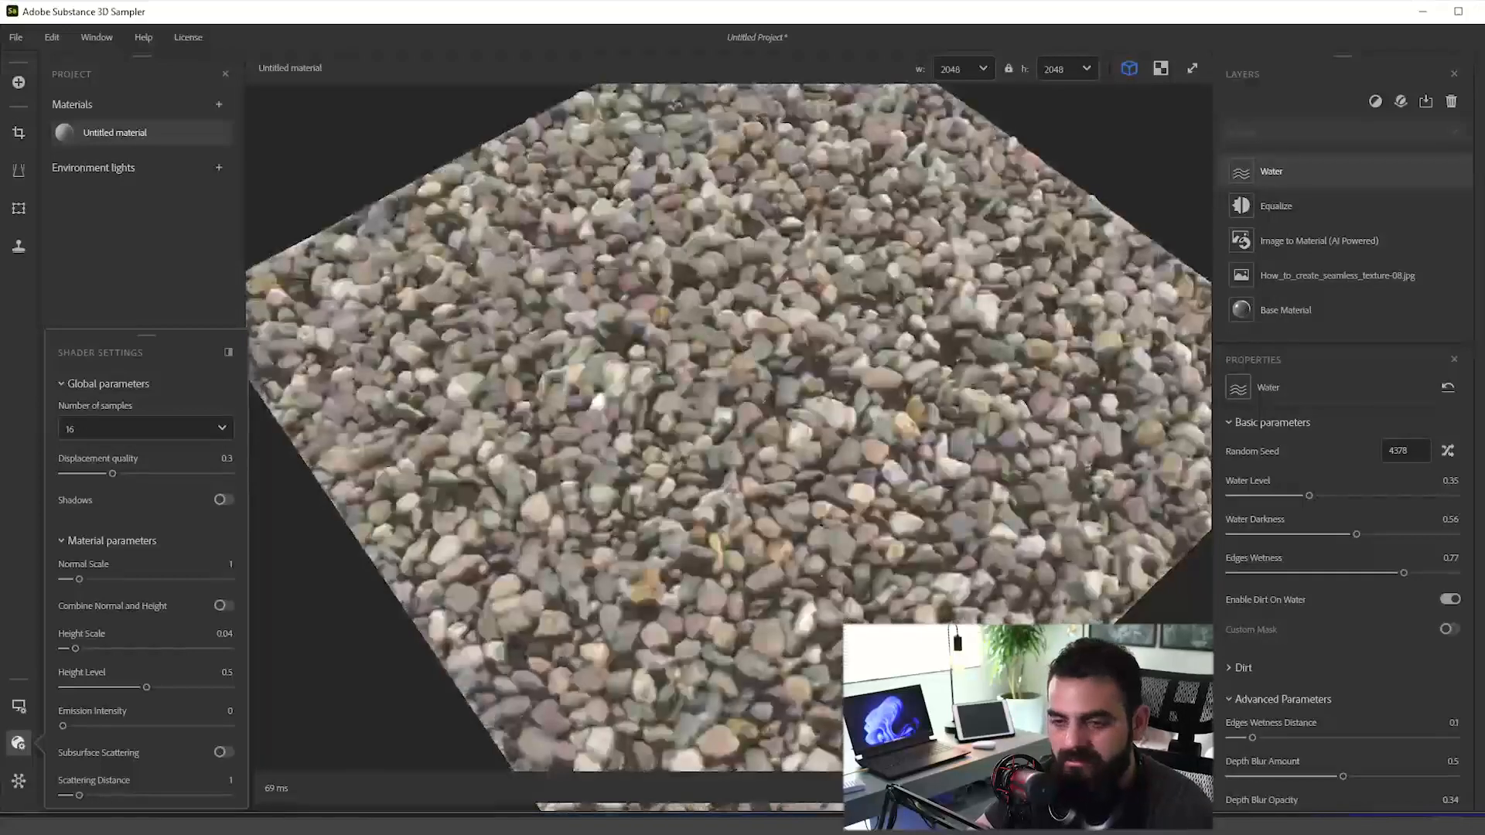
left_click_drag(743, 418, 572, 433)
mouse_move(877, 576)
left_mouse_down()
mouse_move(835, 542)
mouse_move(804, 433)
mouse_move(849, 588)
mouse_move(843, 680)
mouse_move(878, 553)
left_mouse_up()
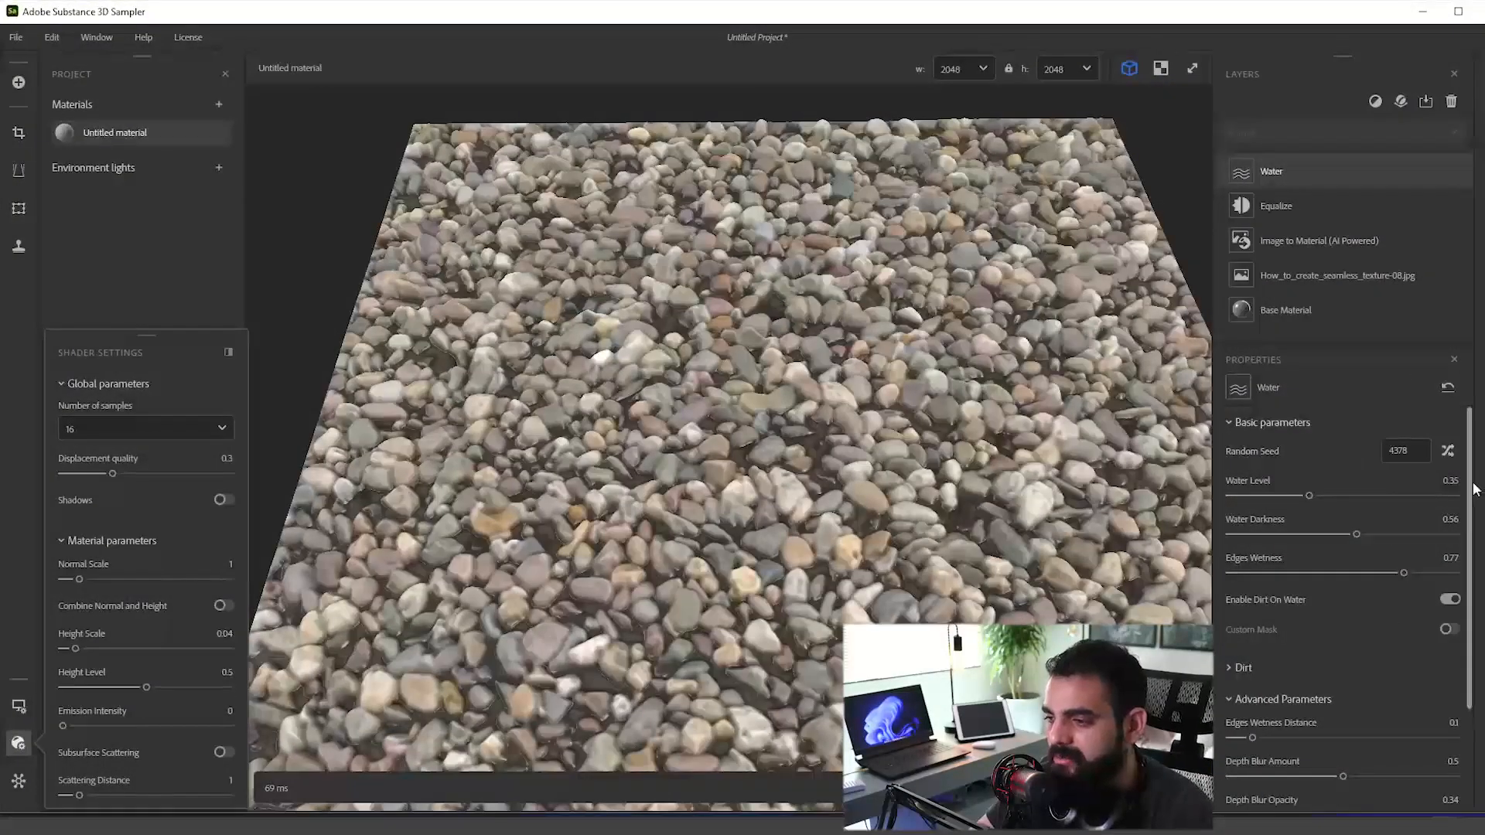
scroll(1469, 480, "down", 3)
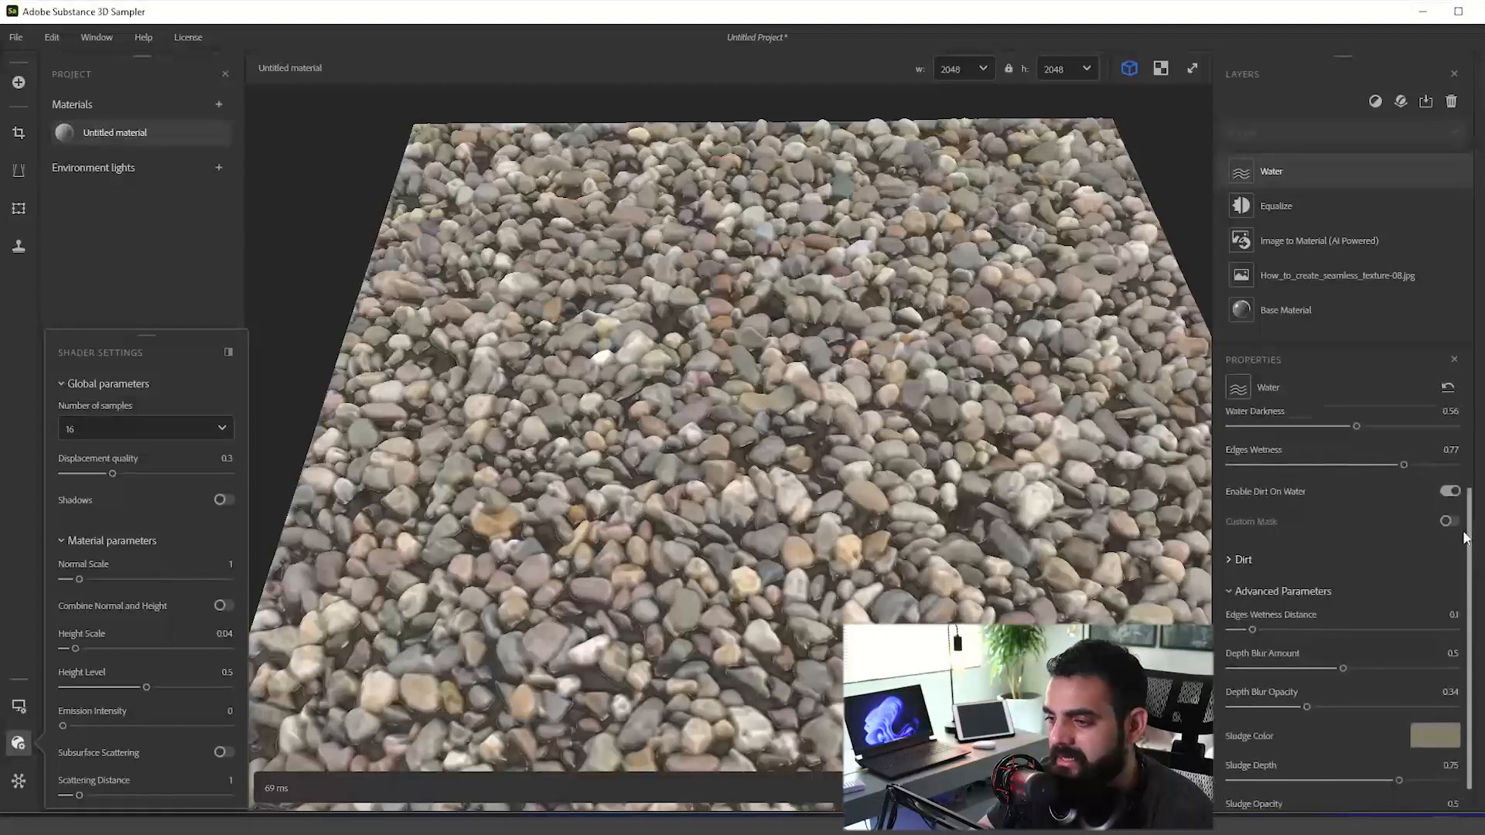
scroll(1472, 464, "up", 3)
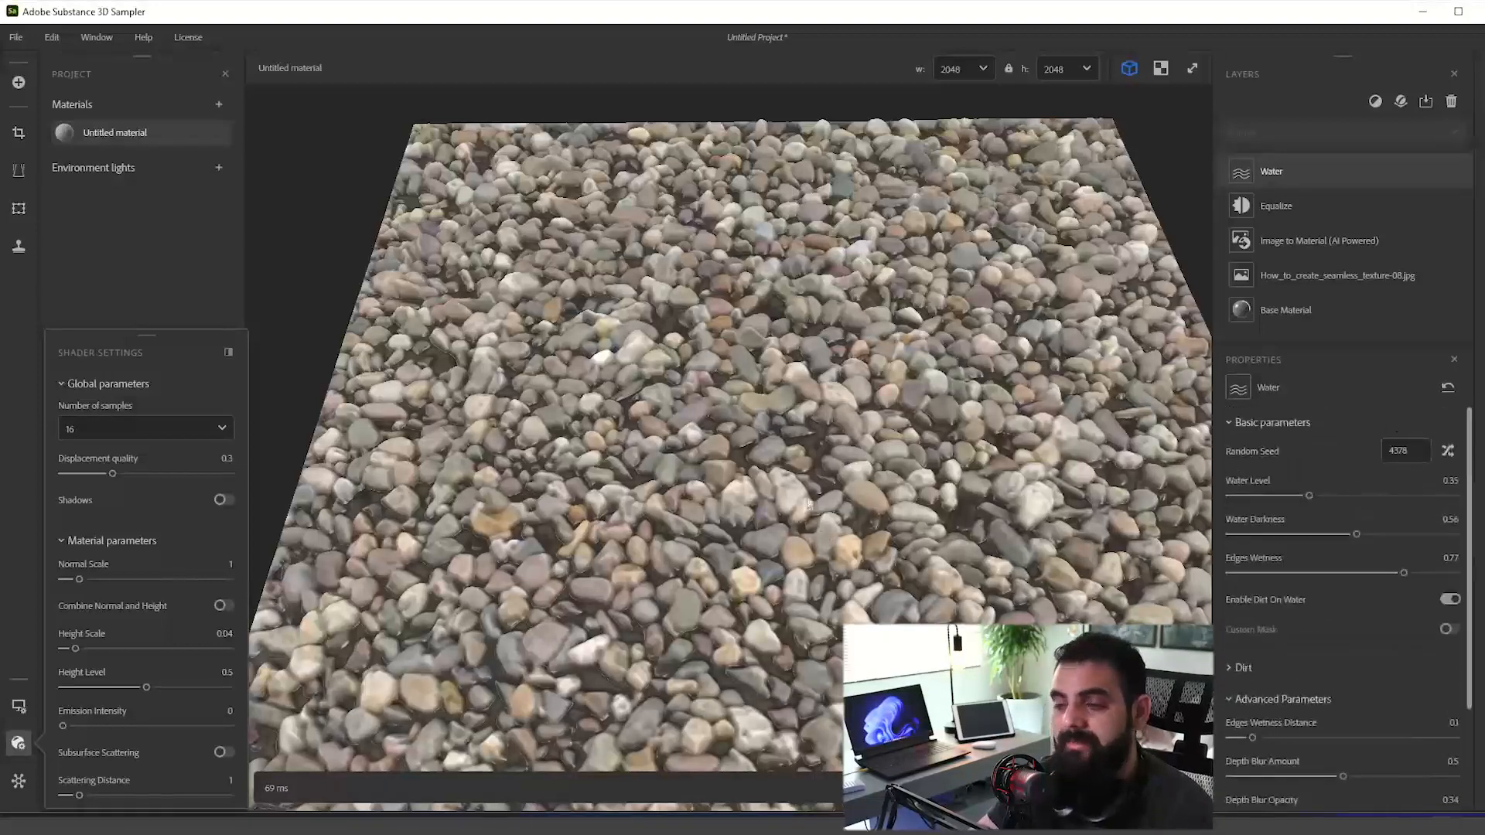
left_click_drag(1195, 255, 1134, 242)
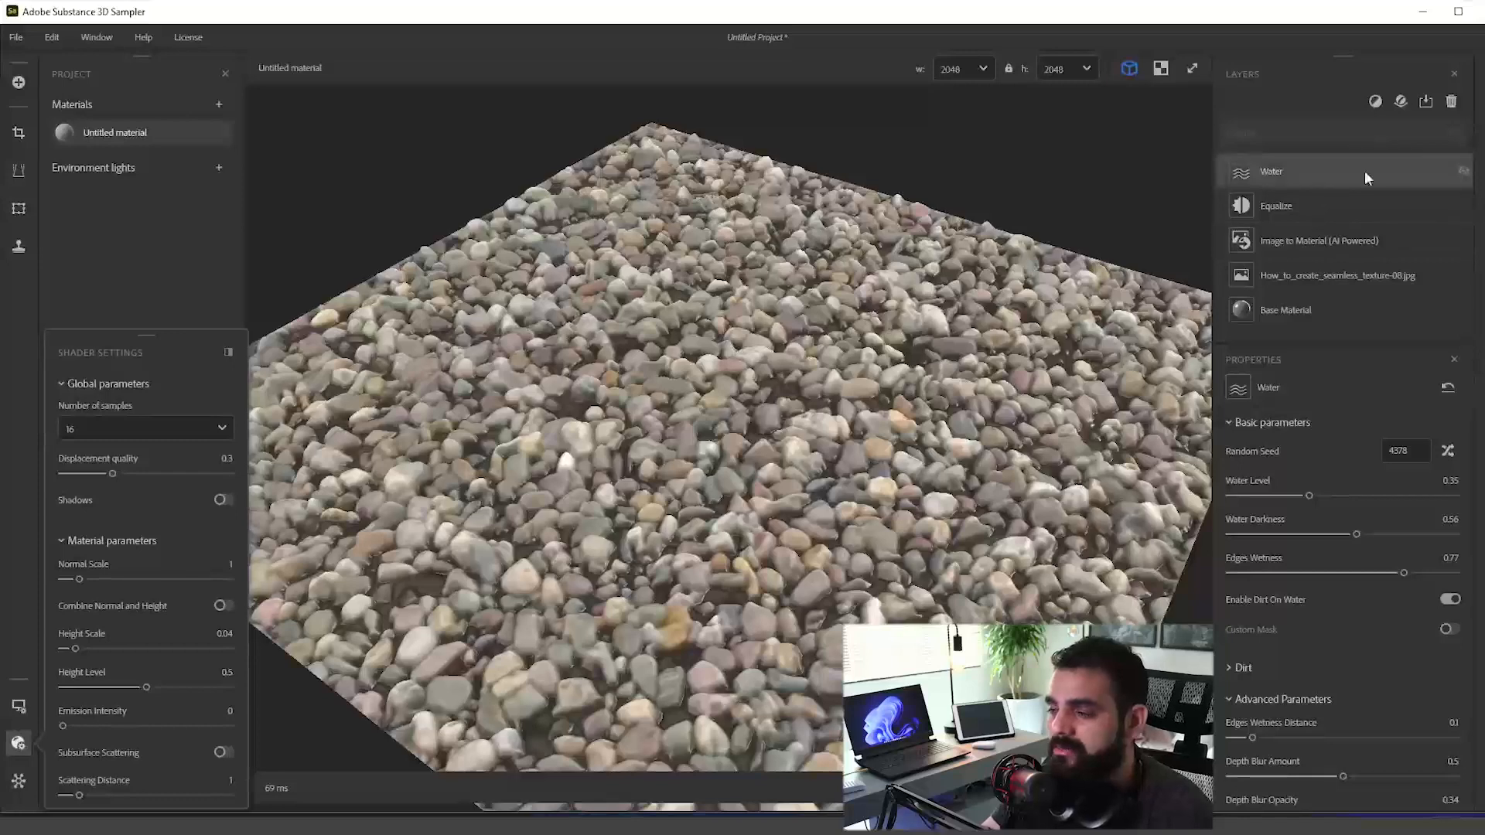
Step: Hide the Water layer and add a Snow filter on top of the layer stack
left_click(1461, 172)
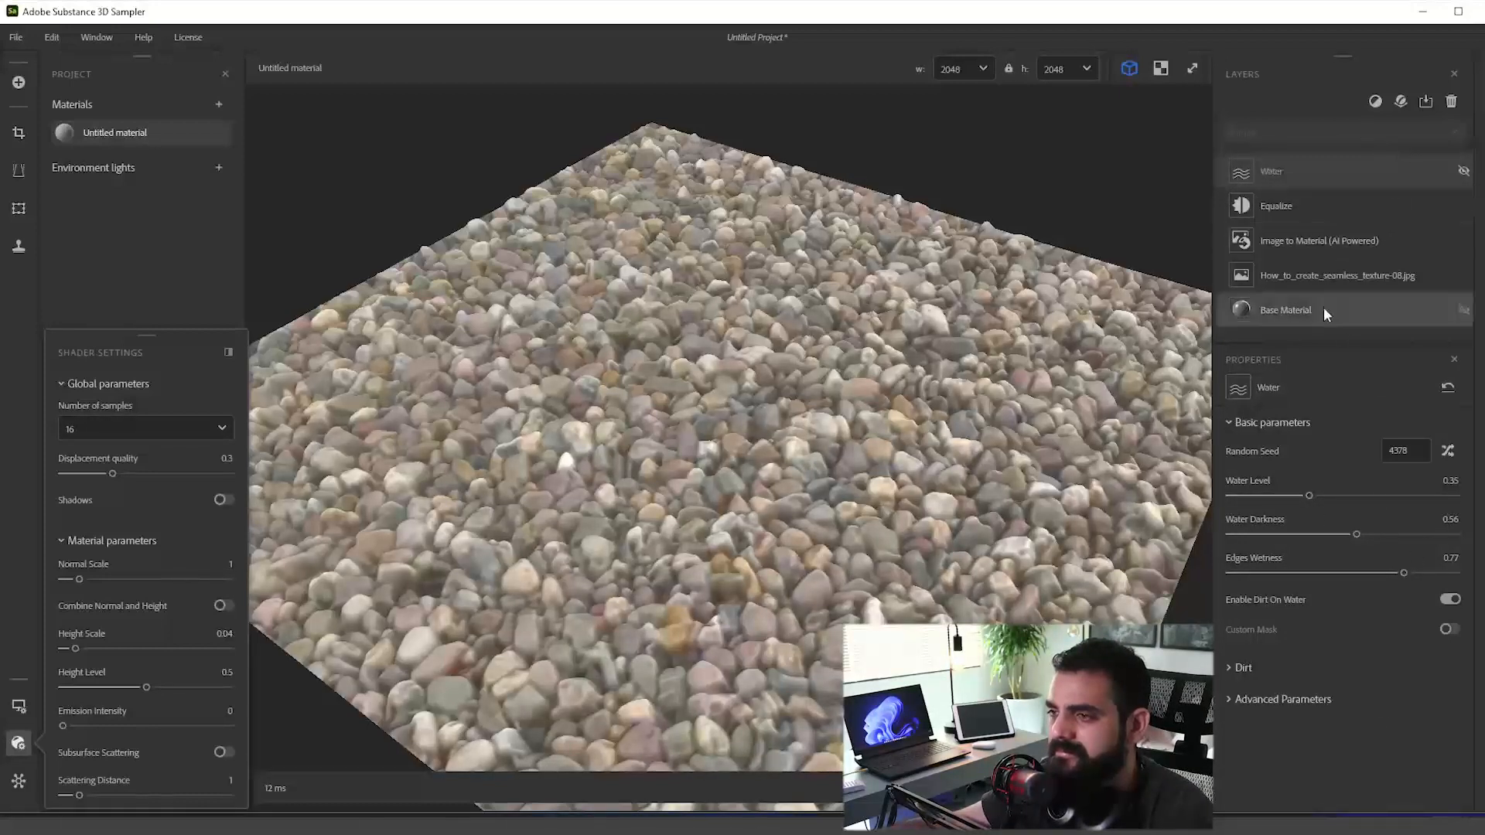
left_click(1375, 240)
left_click(1343, 207)
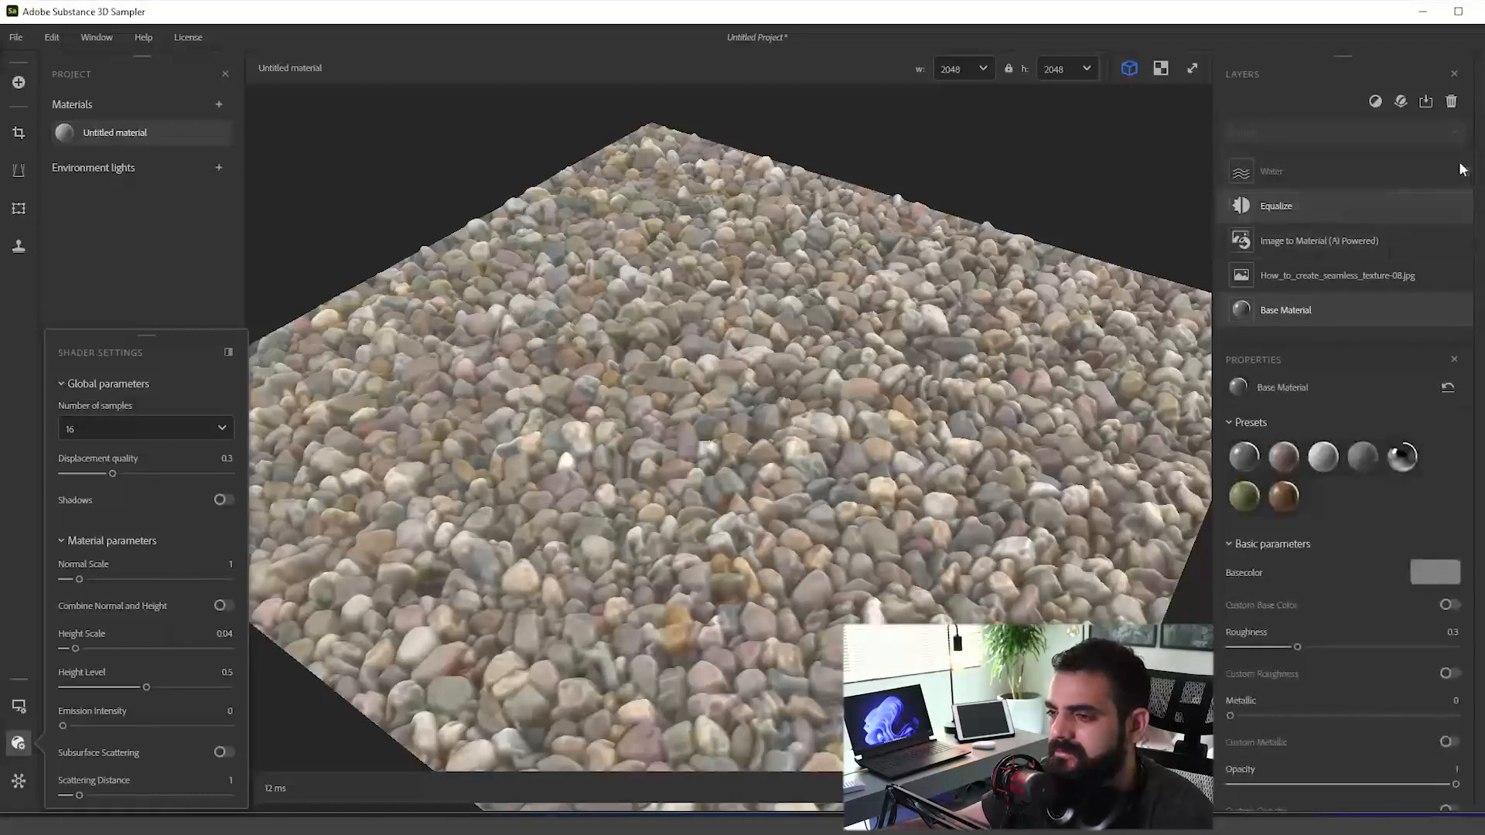
left_click(1375, 101)
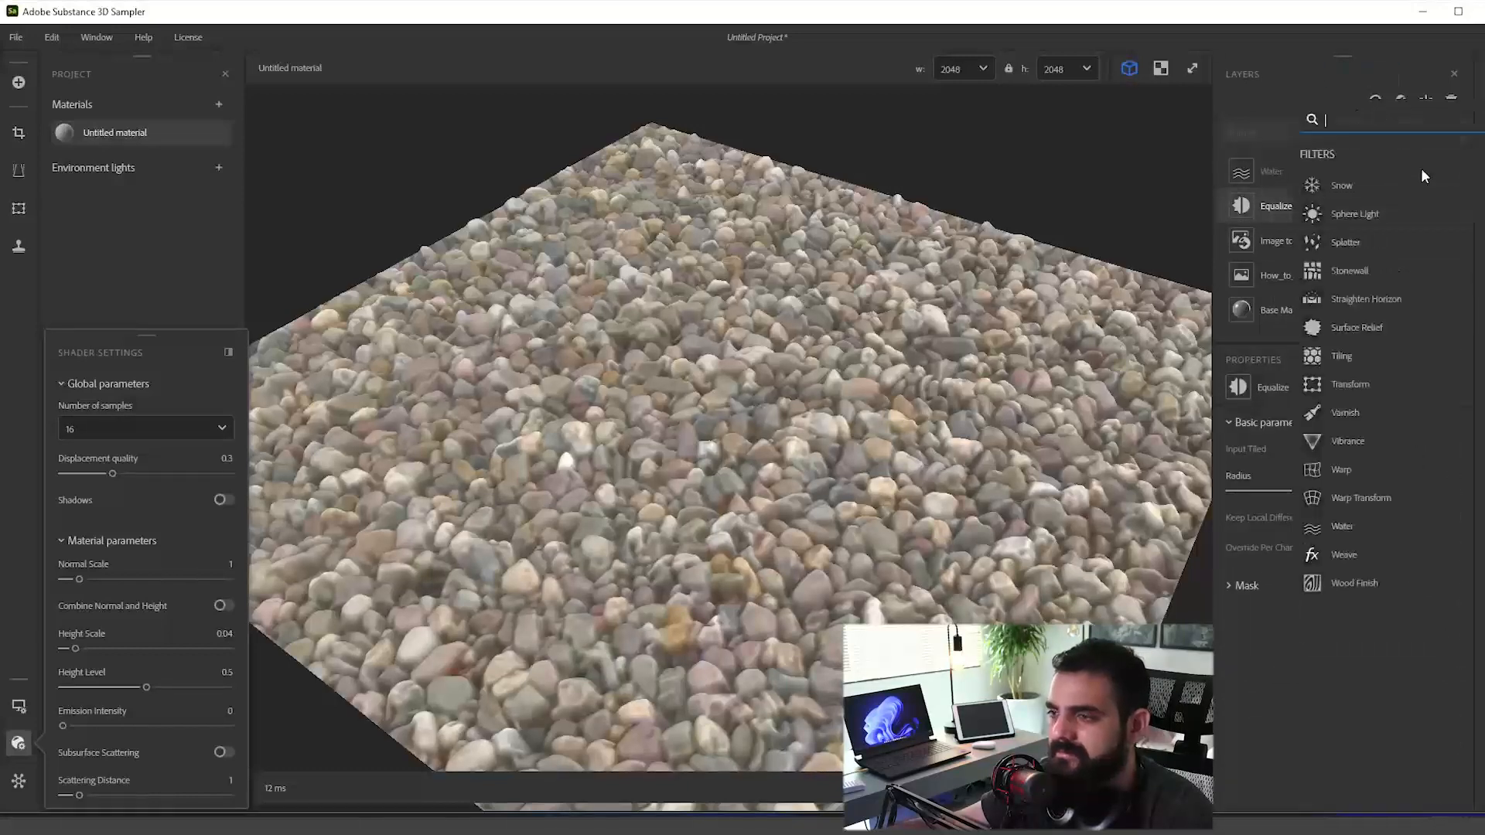
left_click(1374, 195)
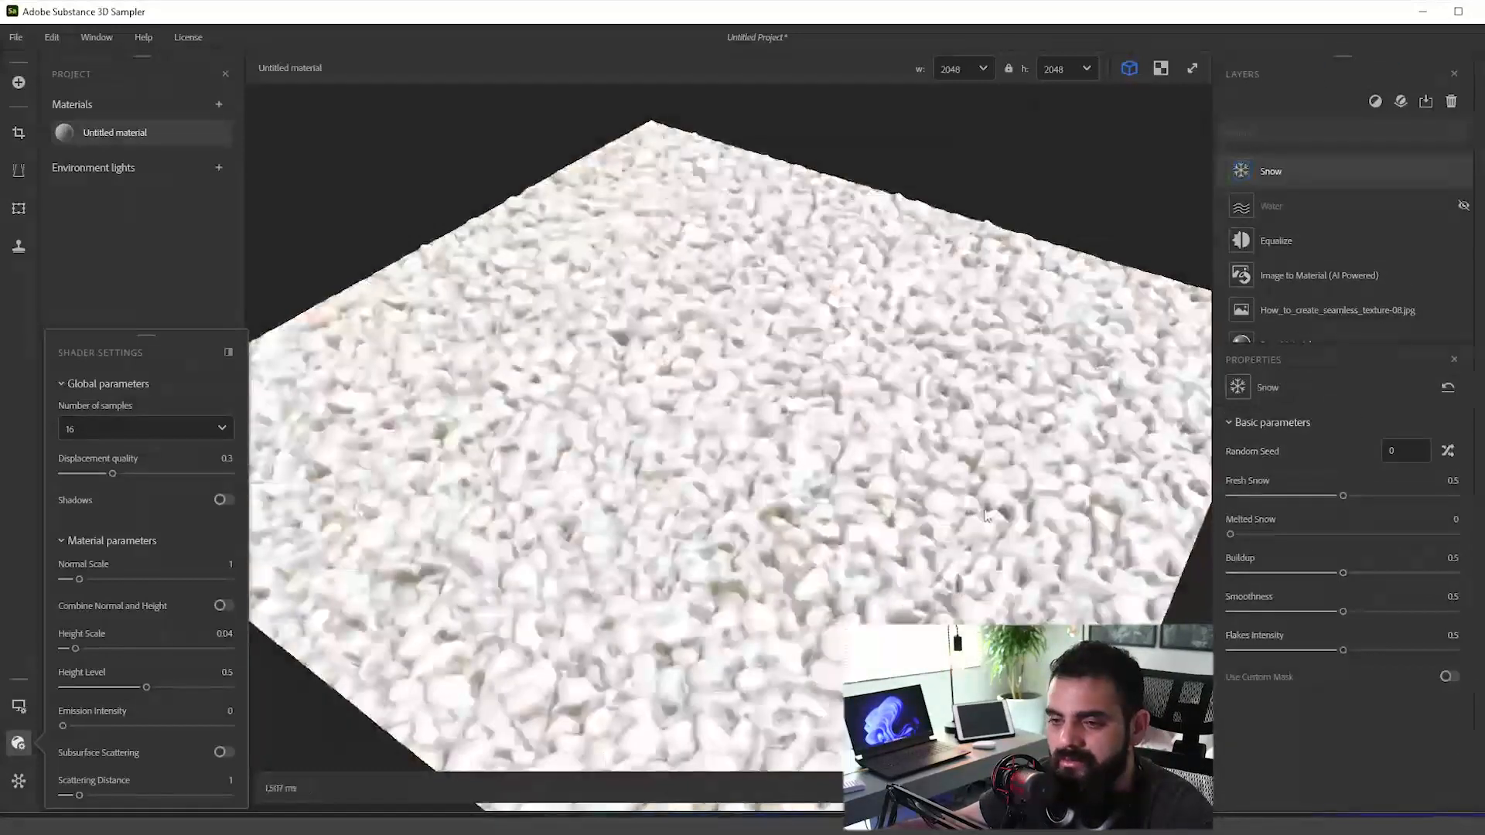
Step: Set the Snow filter's Fresh Snow to 0.15, Buildup to 0.79 and Smoothness to 0.35
scroll(966, 511, "down", 2)
left_click_drag(956, 467, 877, 461)
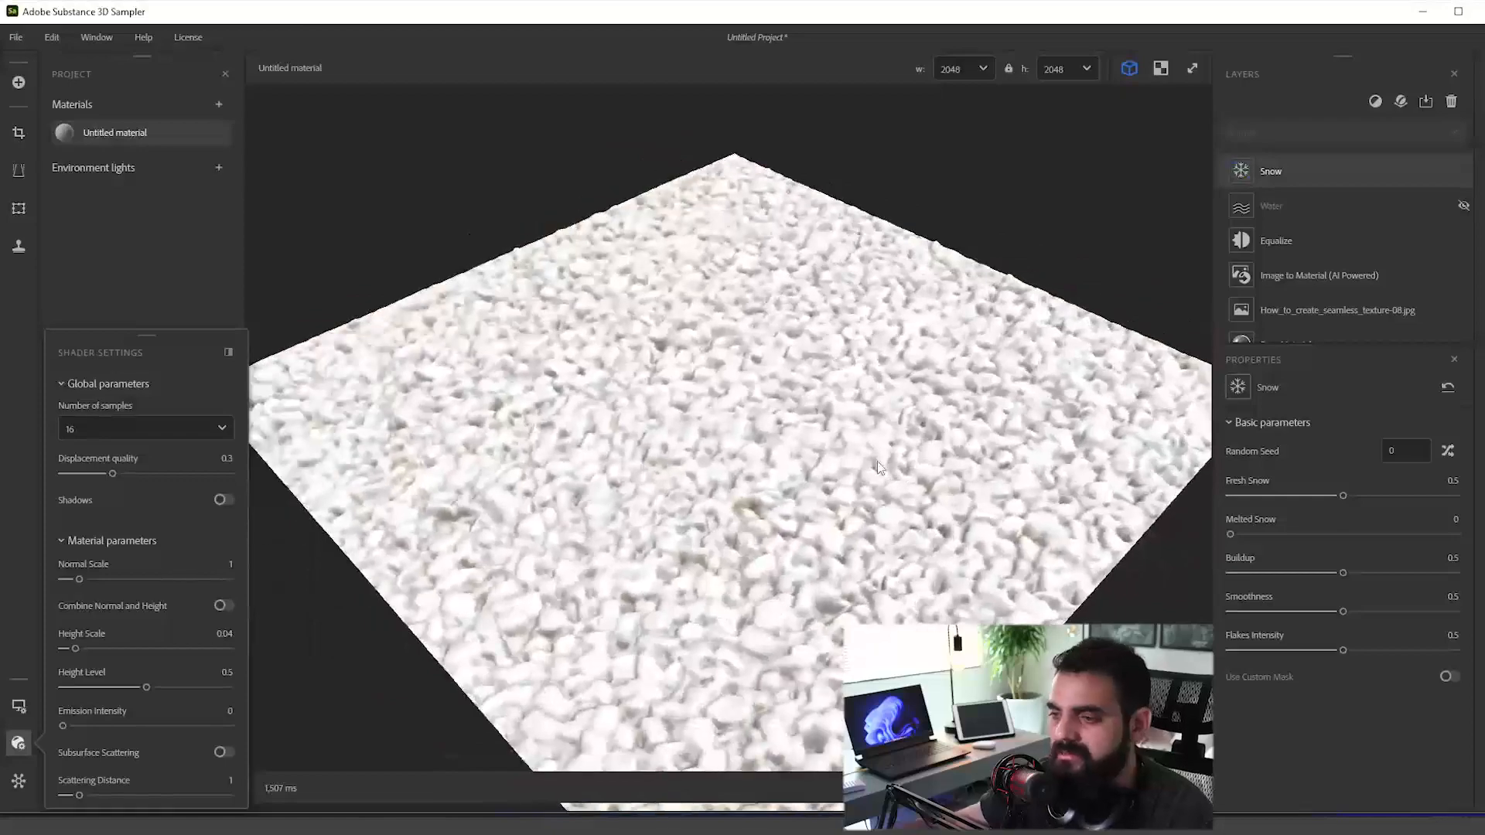
left_click_drag(1343, 495, 1264, 495)
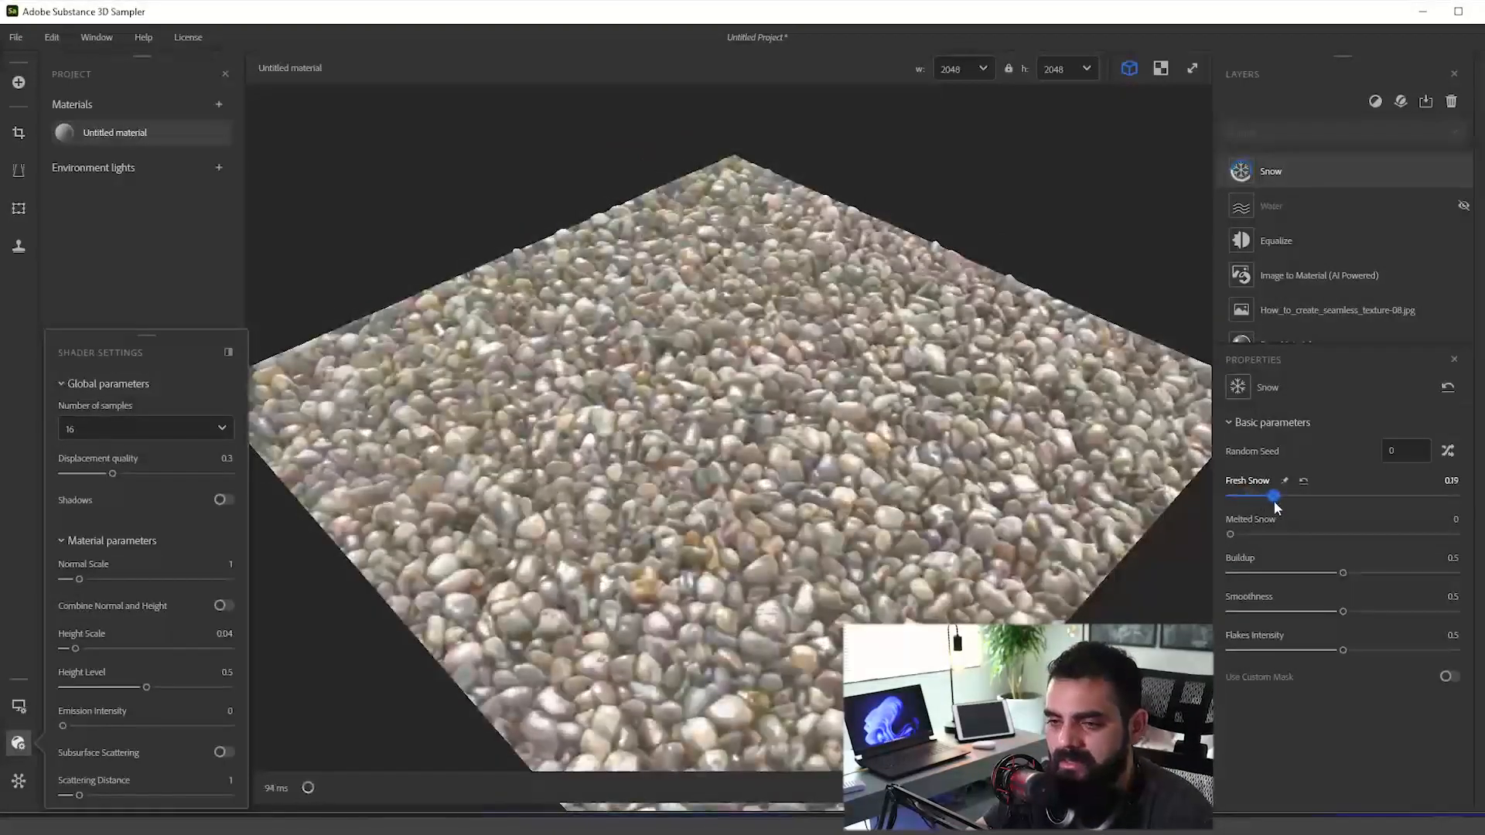
left_click_drag(1098, 503, 1046, 494)
scroll(1075, 526, "up", 2)
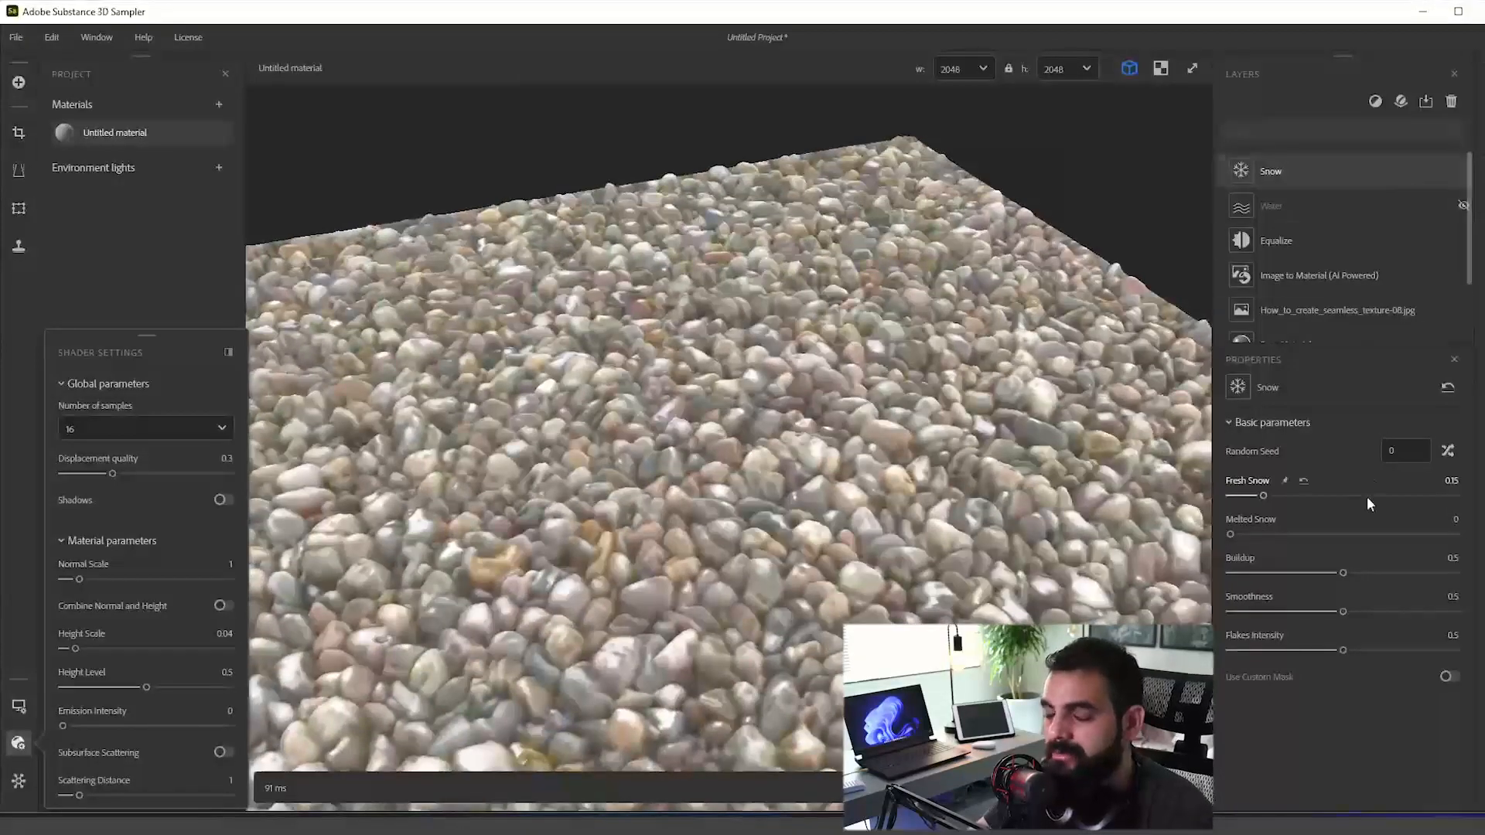
left_click_drag(1343, 572, 1273, 577)
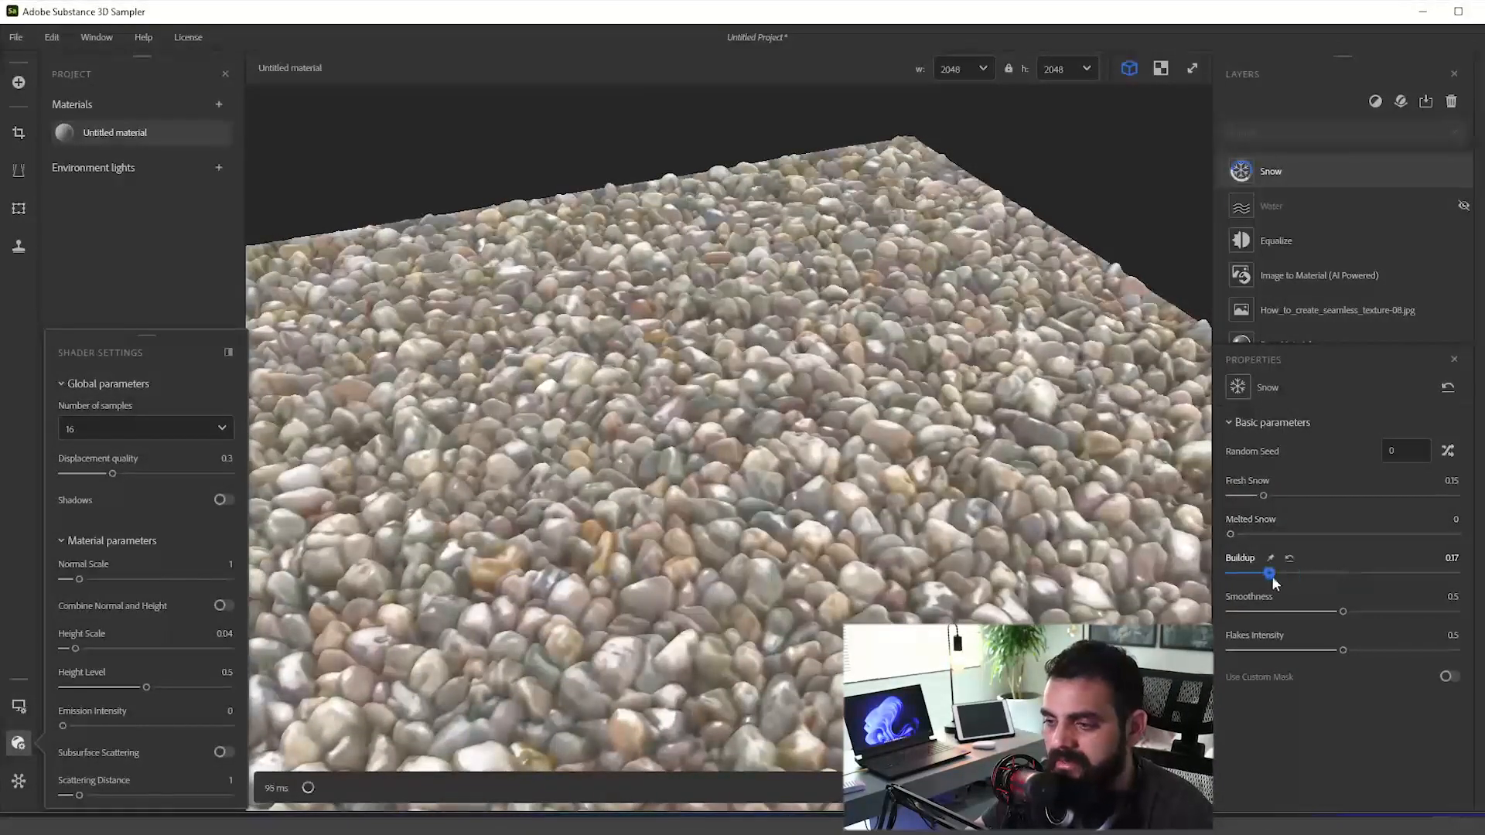
left_click_drag(1419, 592, 1309, 611)
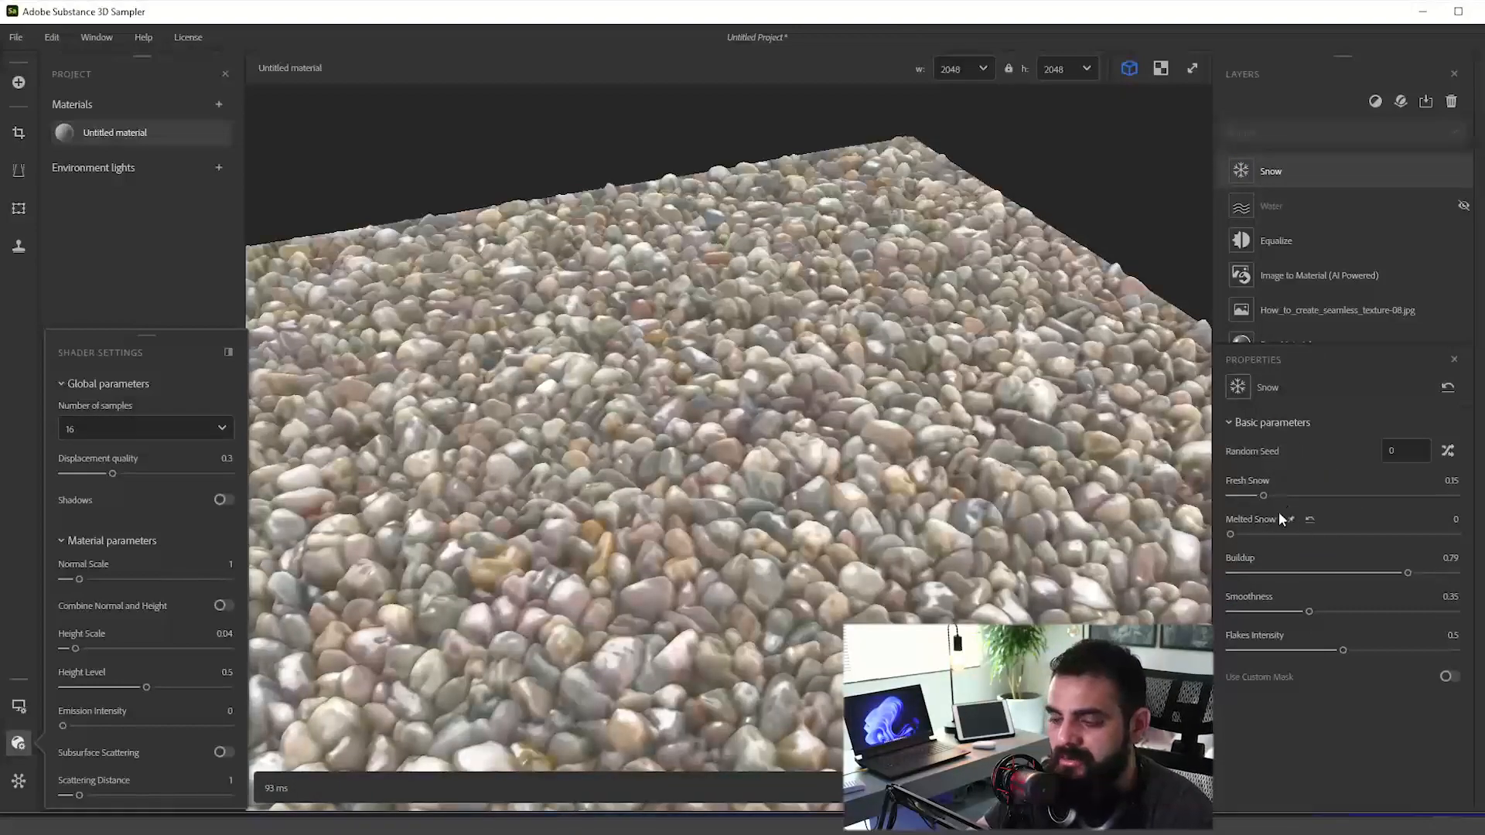
Step: Set Fresh Snow to 0.27, inspect the snowy pebbles, and hide the Snow layer for comparison
mouse_move(1268, 496)
left_mouse_down()
mouse_move(1305, 495)
mouse_move(1291, 495)
left_mouse_up()
left_click_drag(666, 433, 859, 418)
scroll(859, 418, "up", 2)
left_click(1461, 171)
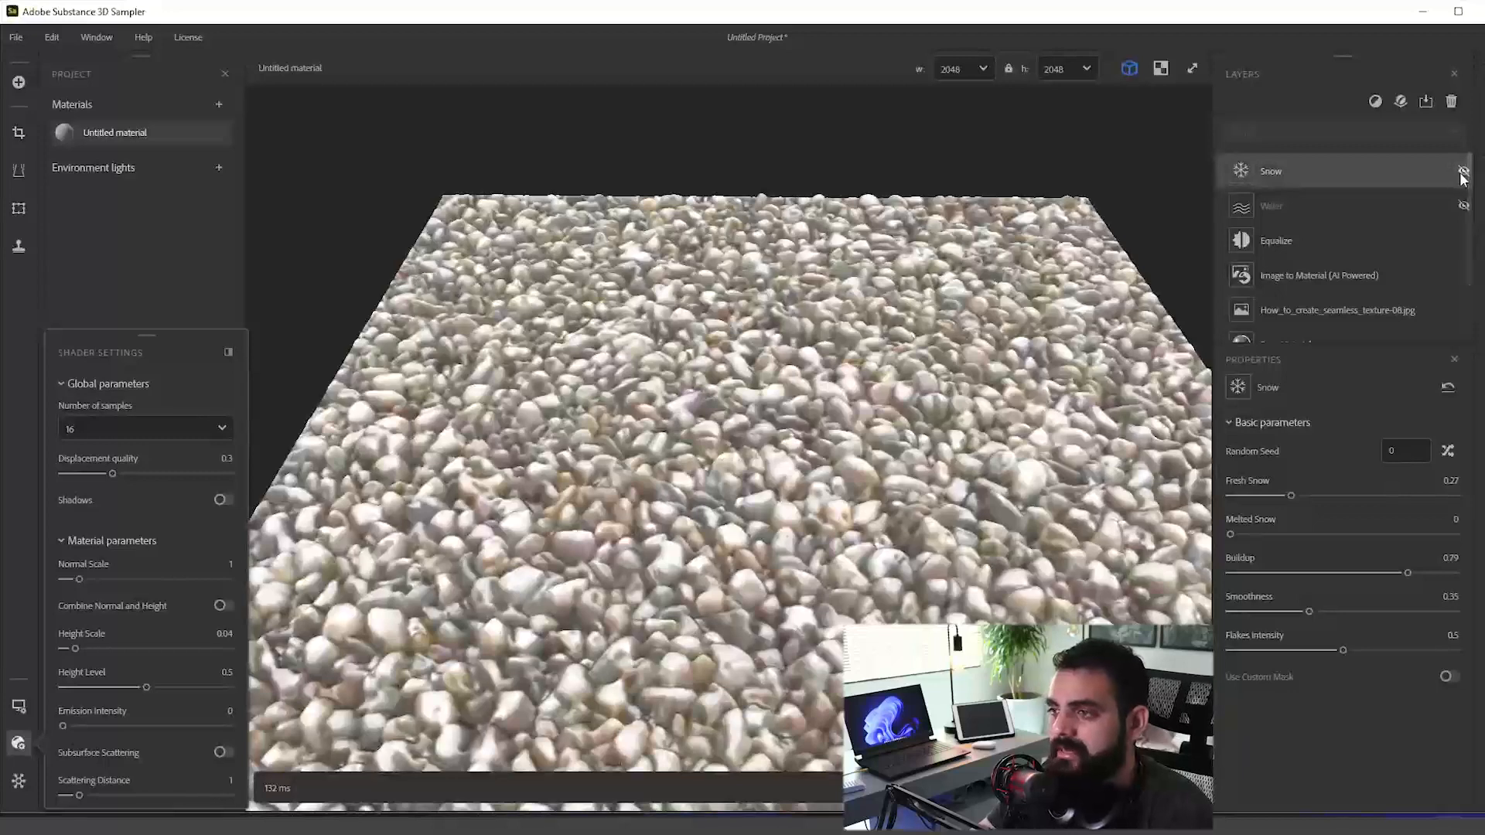